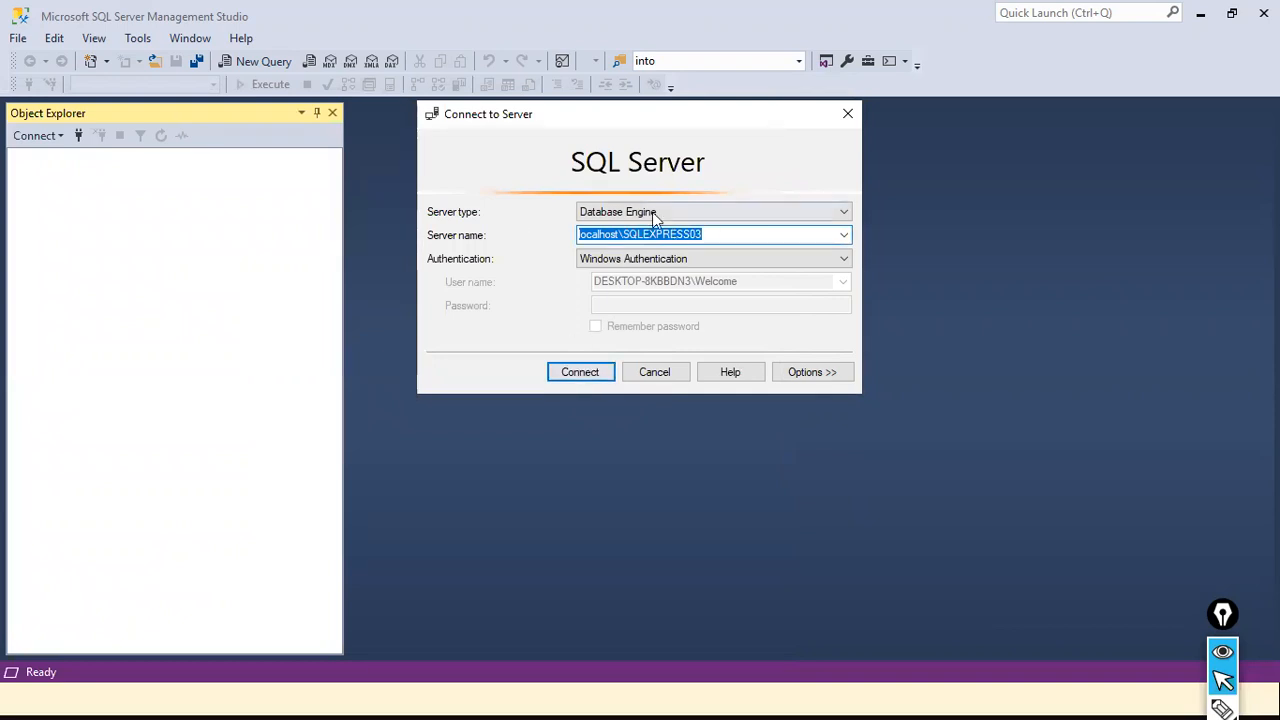
# Step: Connect to the Database Engine server localhost\SQLEXPRESS03 using Windows Authentication
pyautogui.click(732, 233)
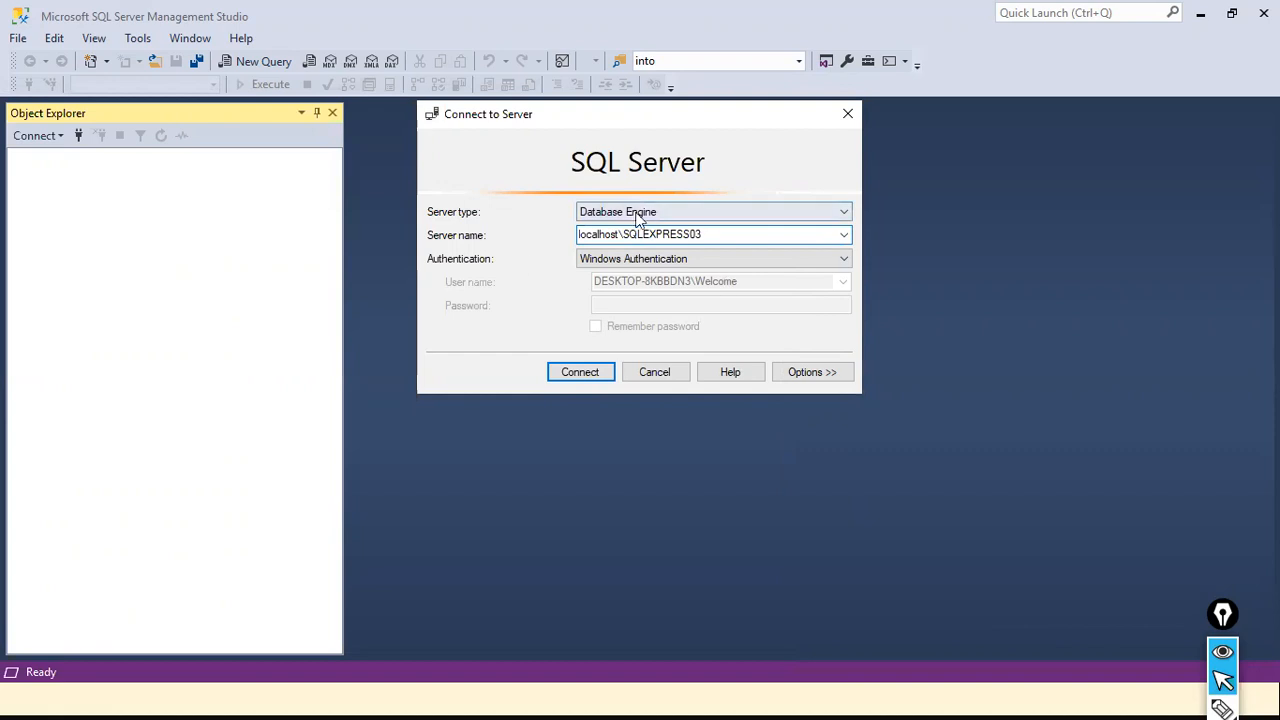
pyautogui.click(581, 373)
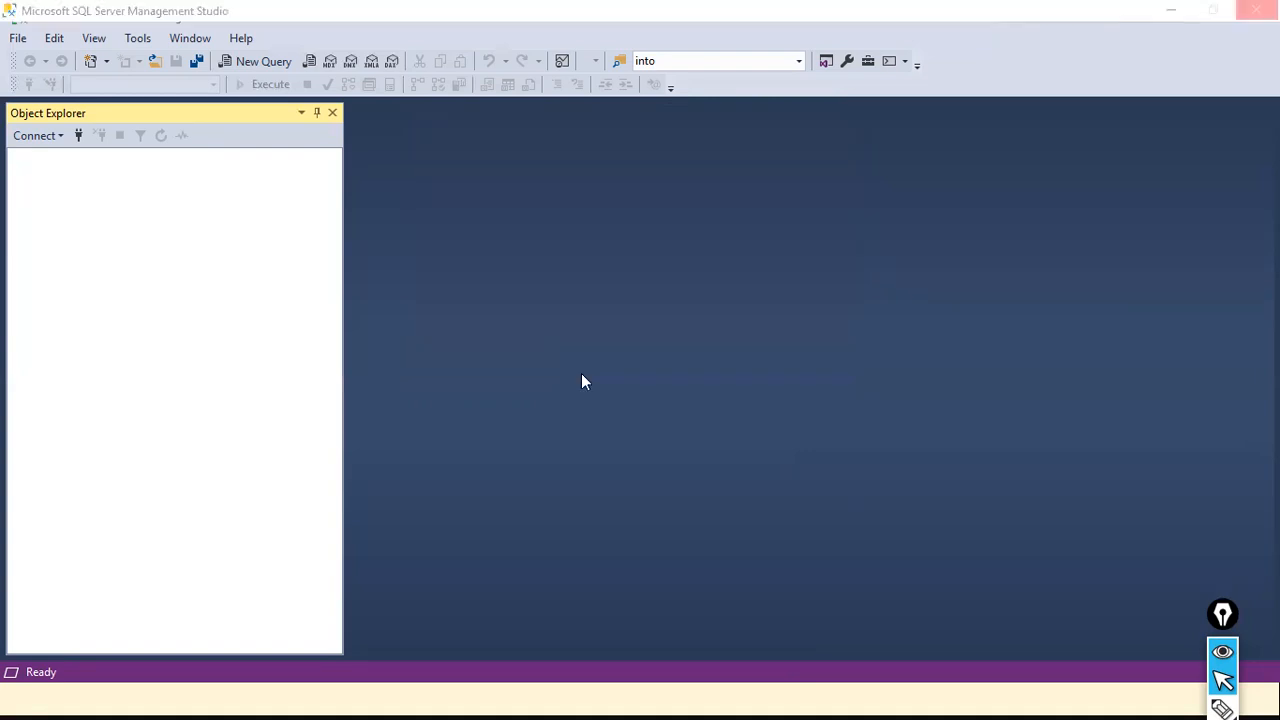
# Step: Launch Power BI Desktop while the server connection is being made
pyautogui.press('super')
pyautogui.write('power bi')
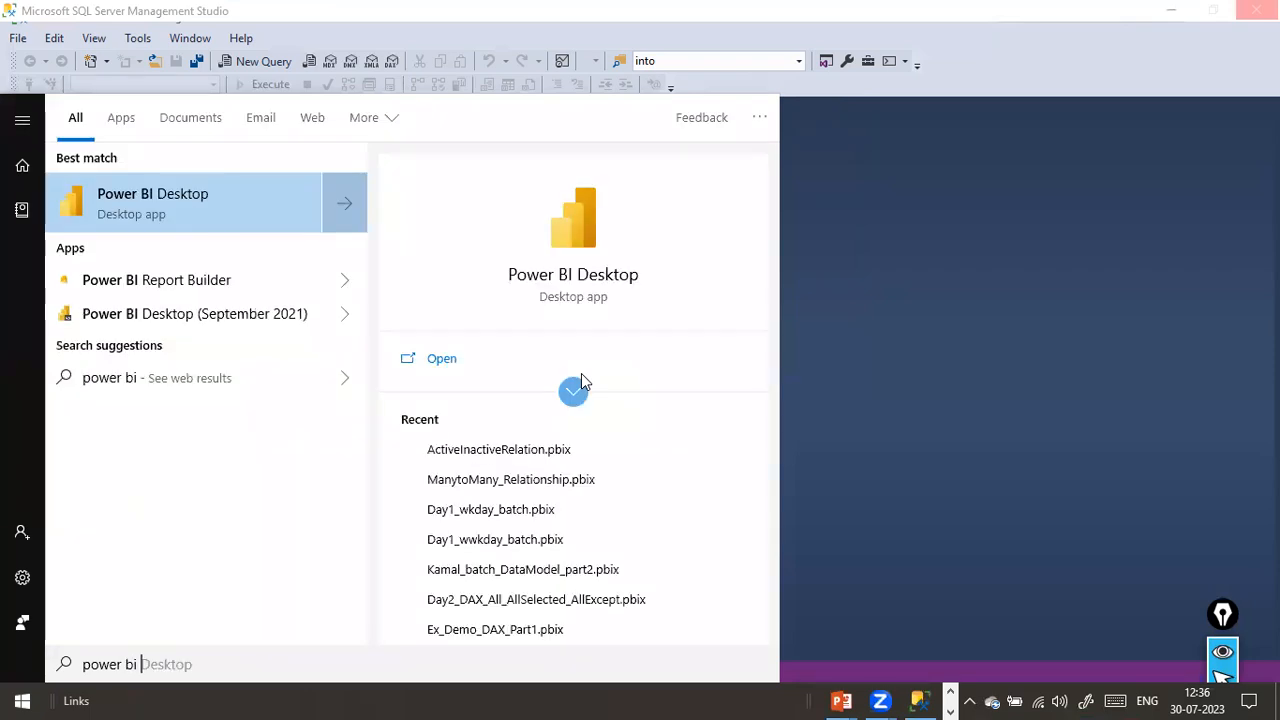
pyautogui.click(253, 212)
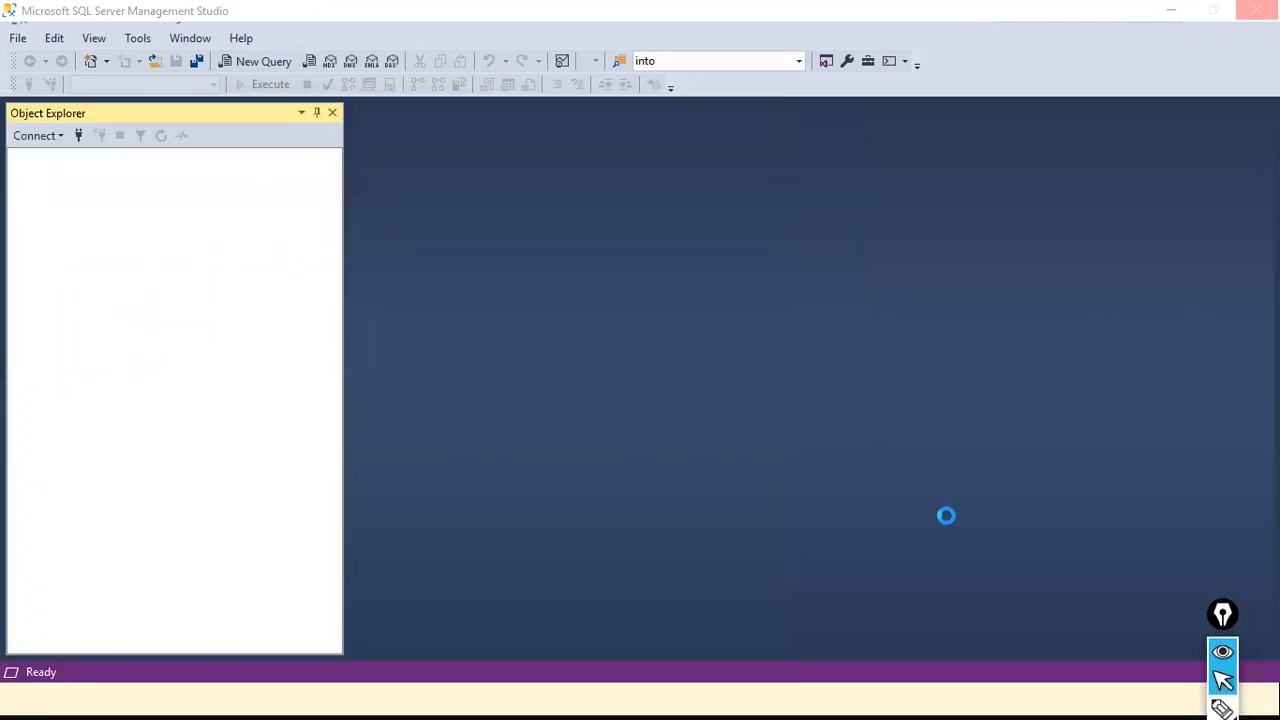
pyautogui.press('super')
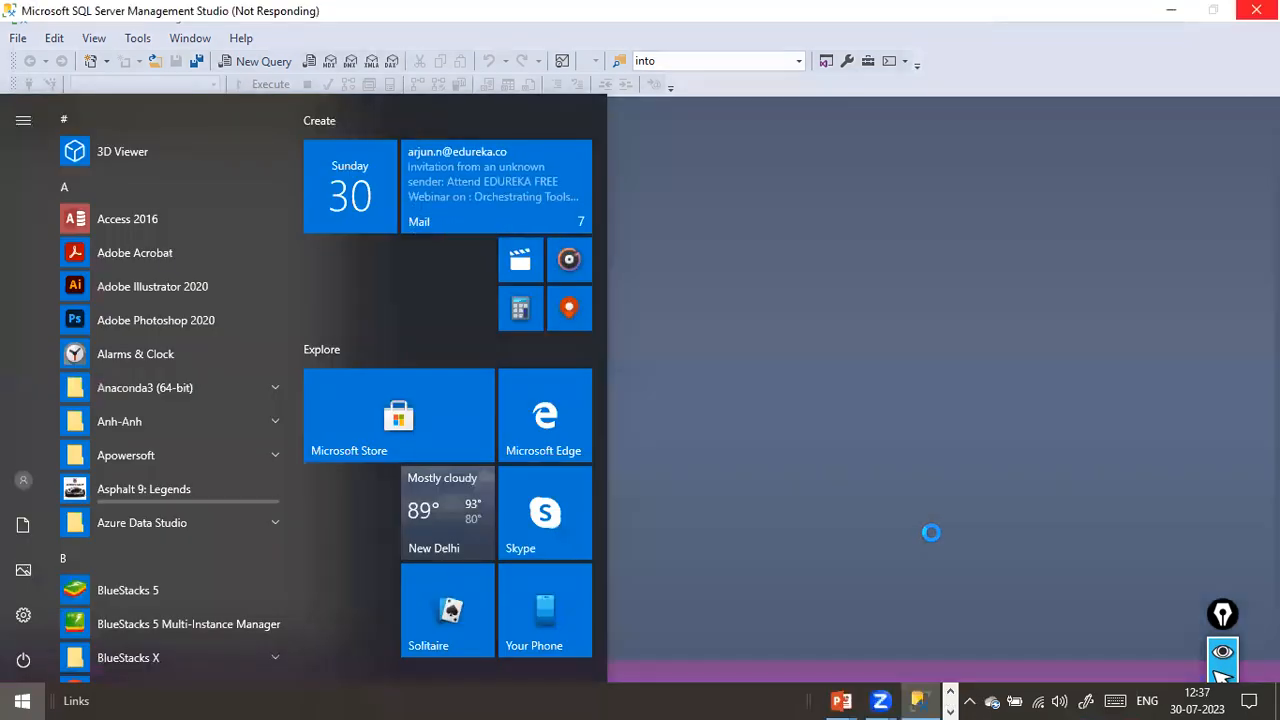
pyautogui.click(931, 532)
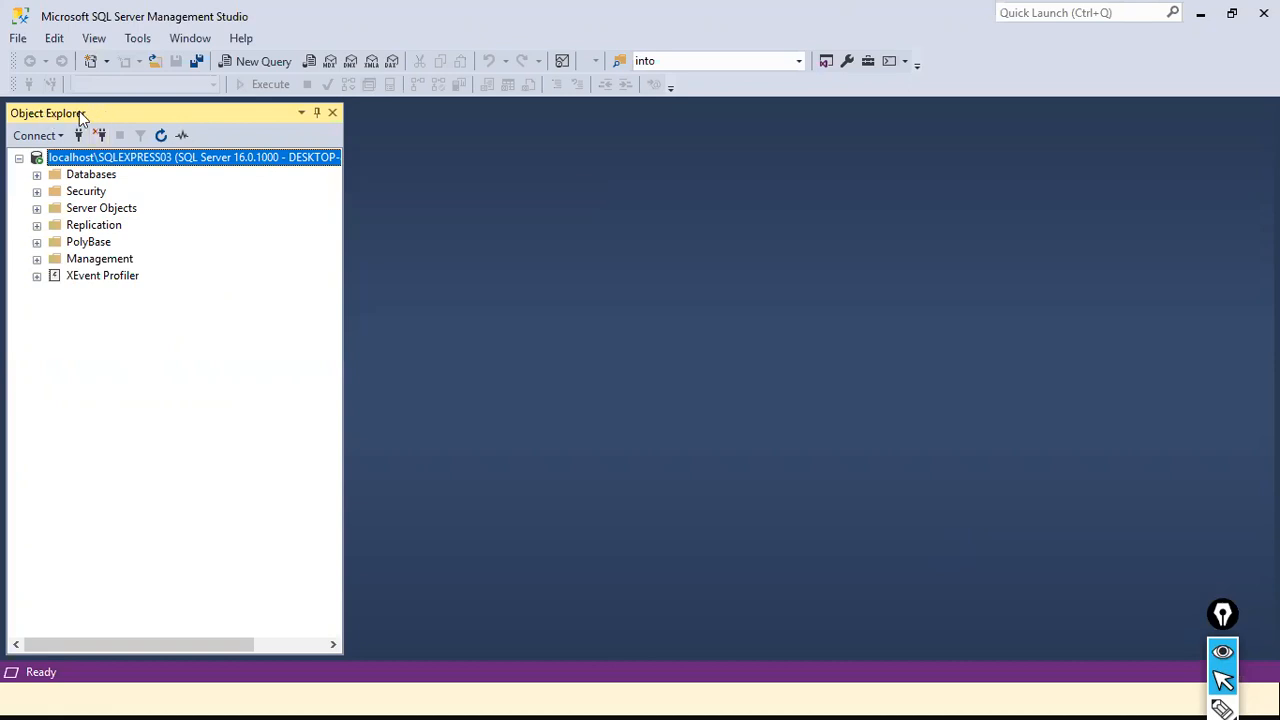
# Step: Restore the SQL Server Management Studio window to a smaller size and expand the server's Databases folder
pyautogui.doubleClick(103, 11)
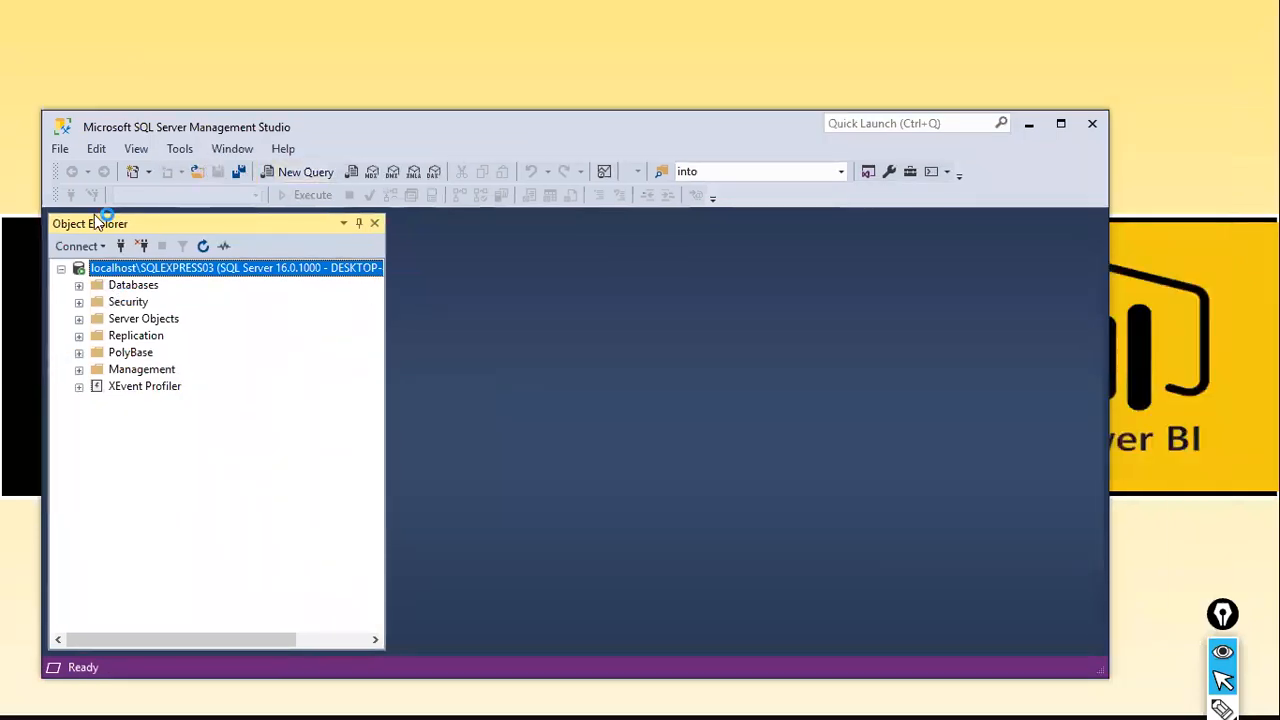
pyautogui.click(79, 285)
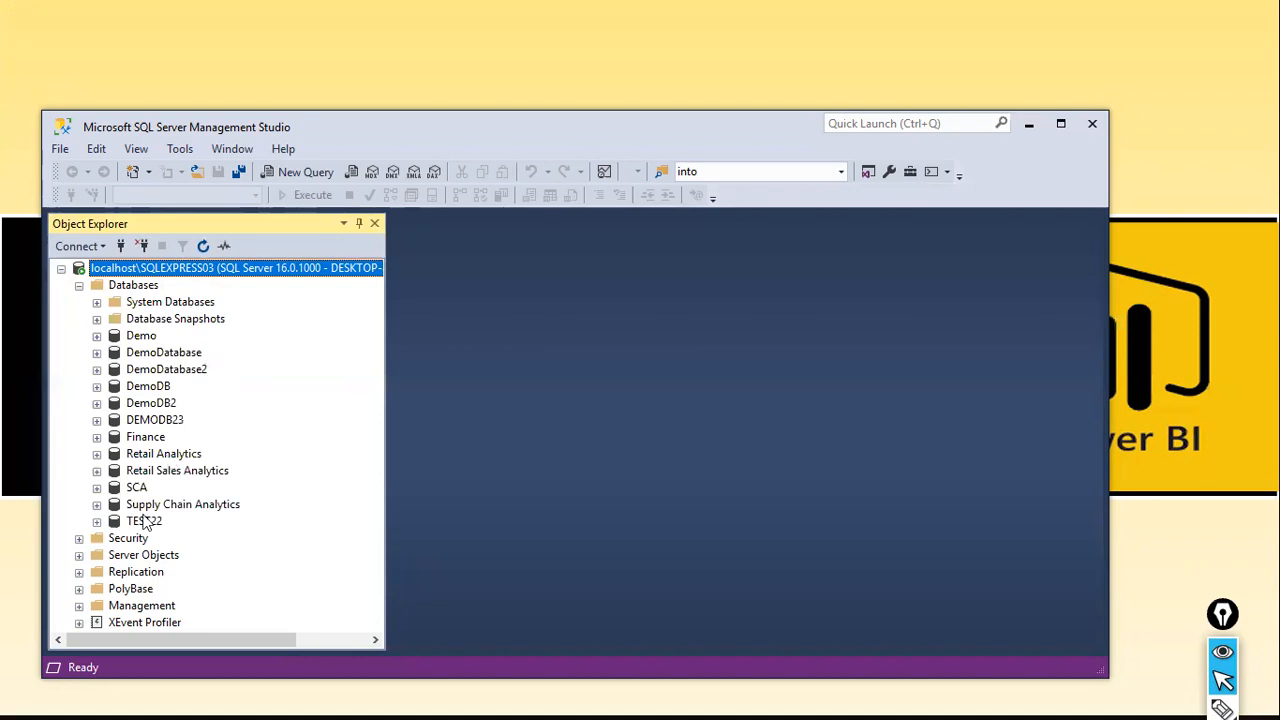
pyautogui.click(132, 287)
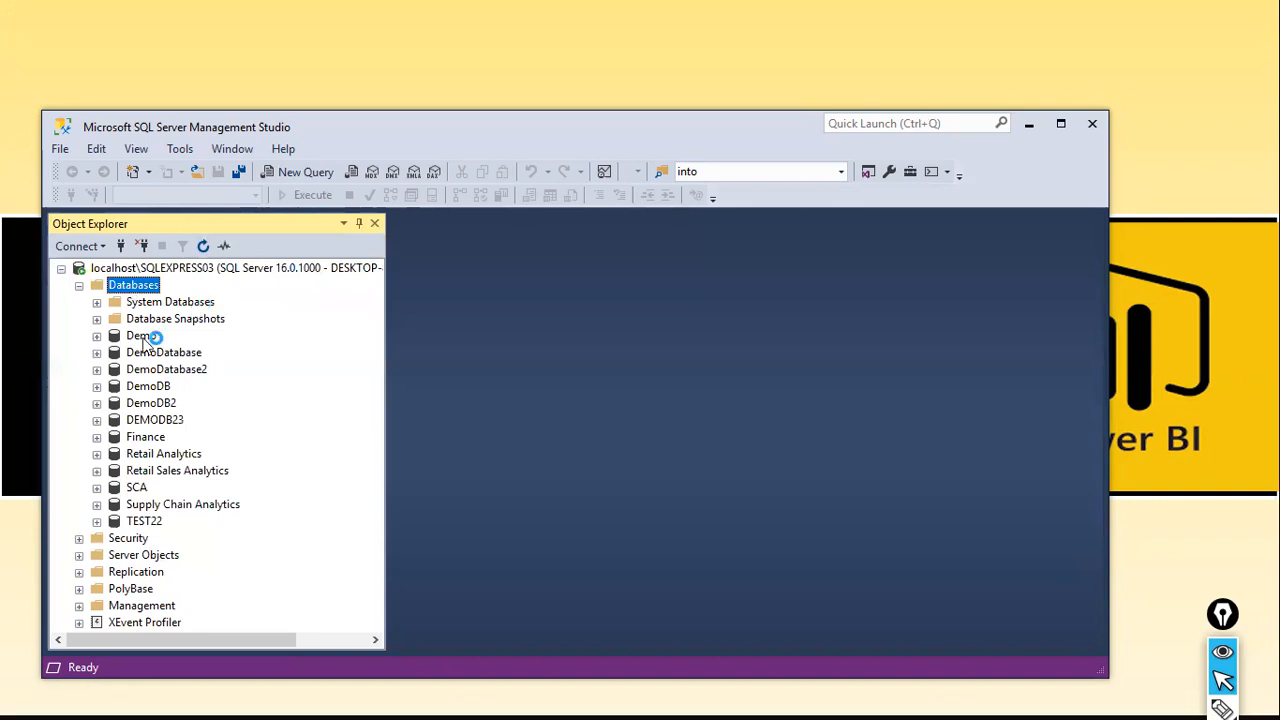
# Step: Try to start a new database from the Databases folder
pyautogui.rightClick(122, 286)
pyautogui.click(123, 288)
pyautogui.rightClick(123, 288)
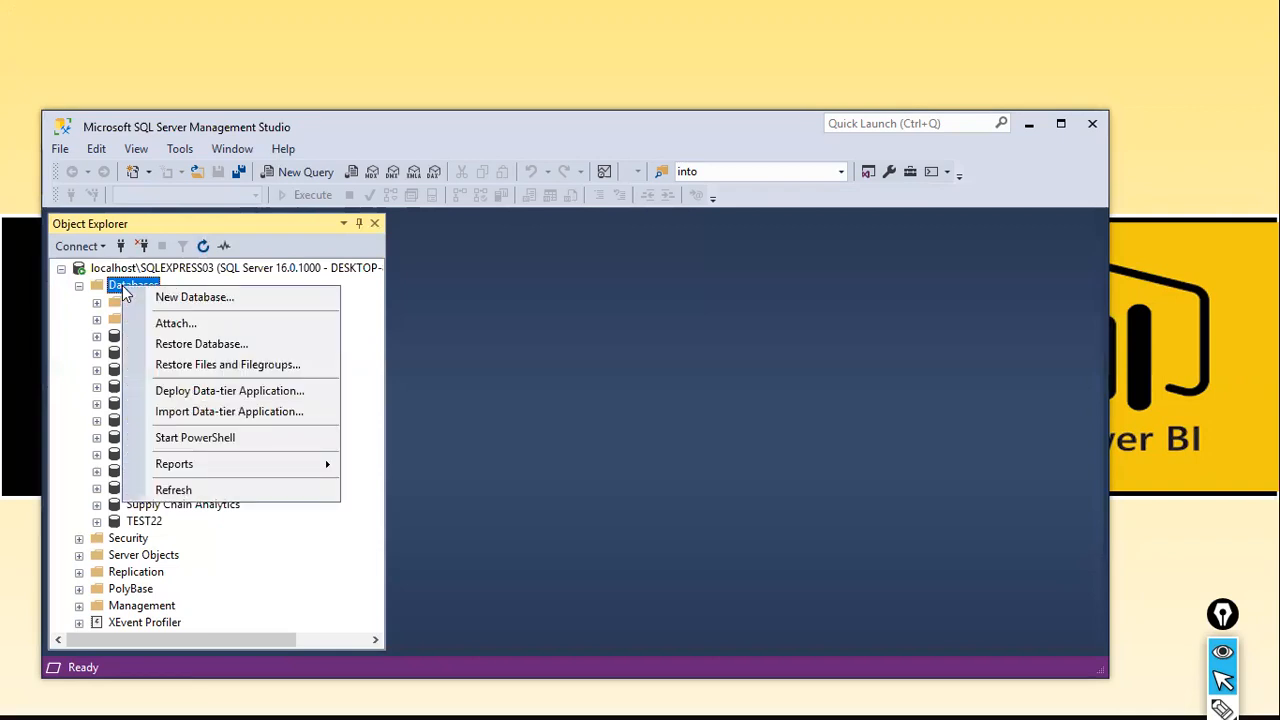
pyautogui.click(205, 298)
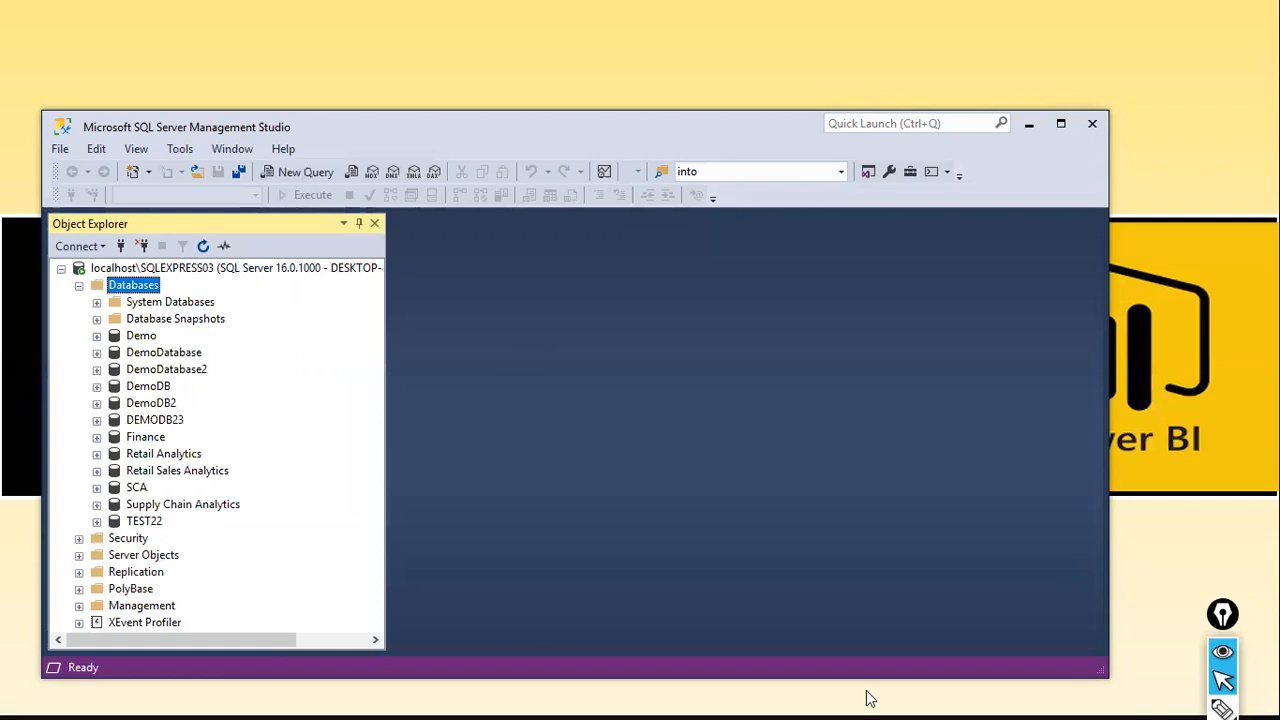
pyautogui.moveTo(940, 700)
pyautogui.press('super')
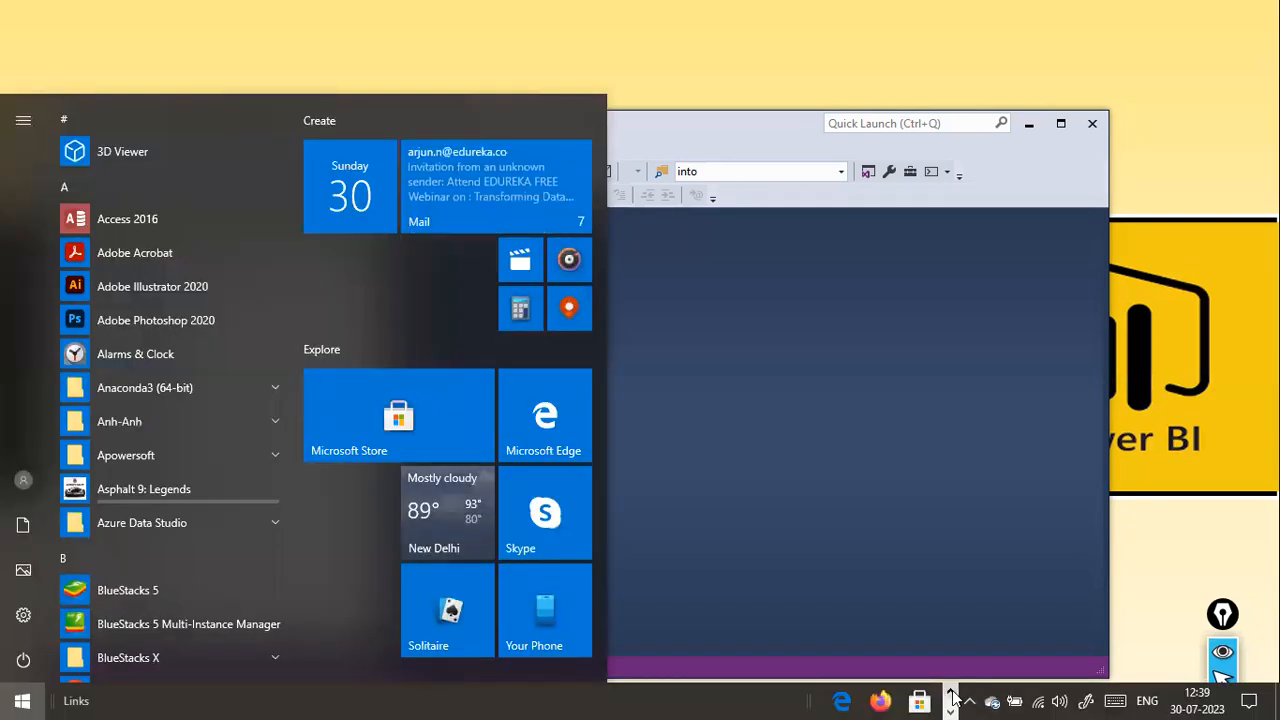
pyautogui.click(951, 693)
pyautogui.click(951, 693)
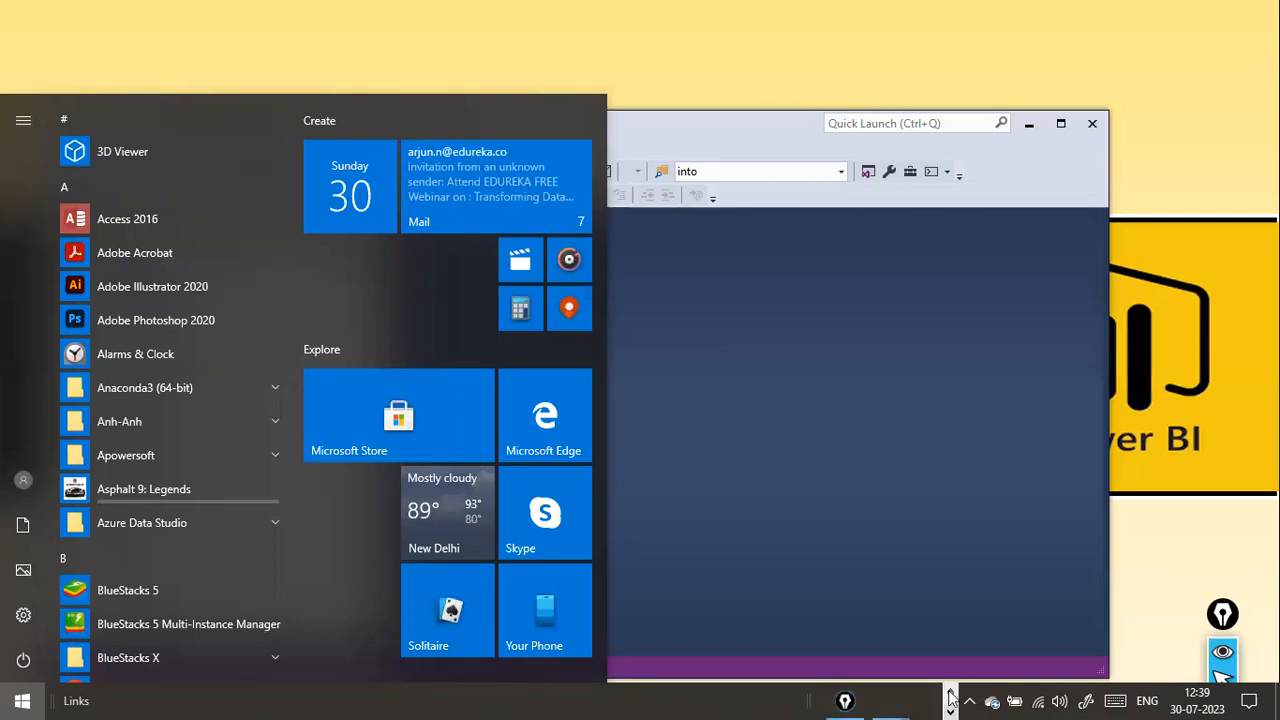
pyautogui.click(951, 693)
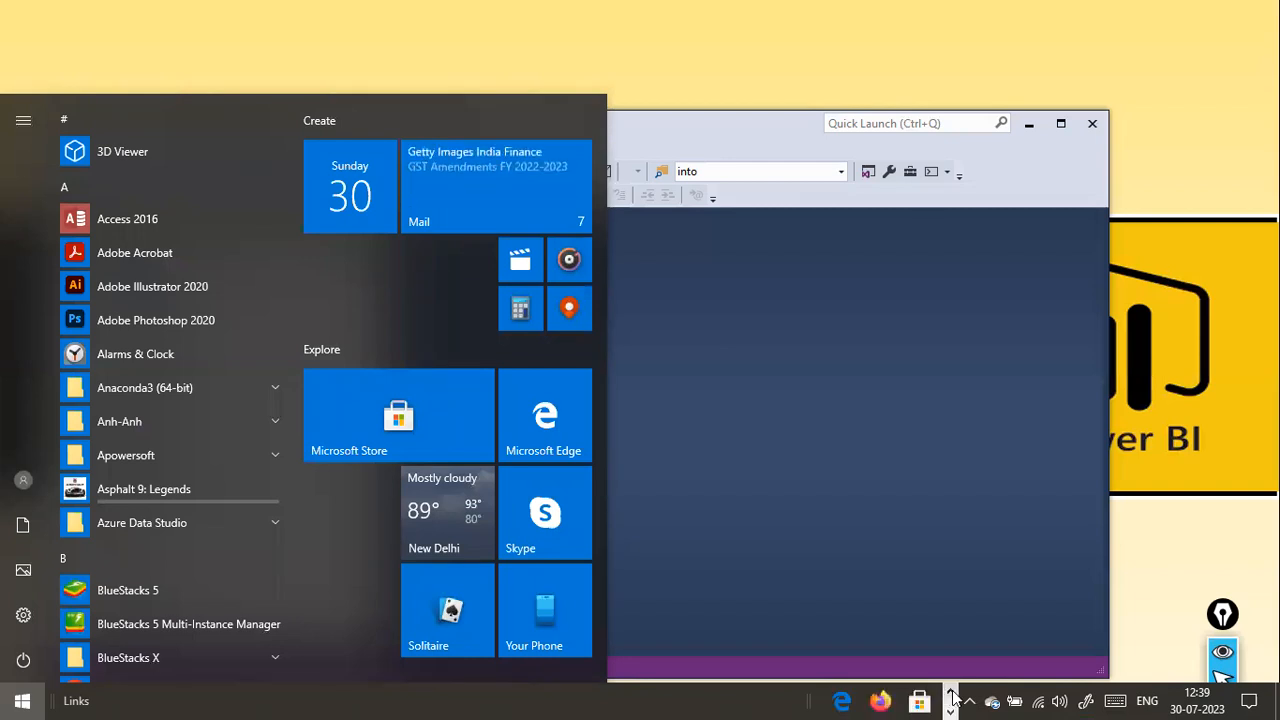
pyautogui.click(953, 696)
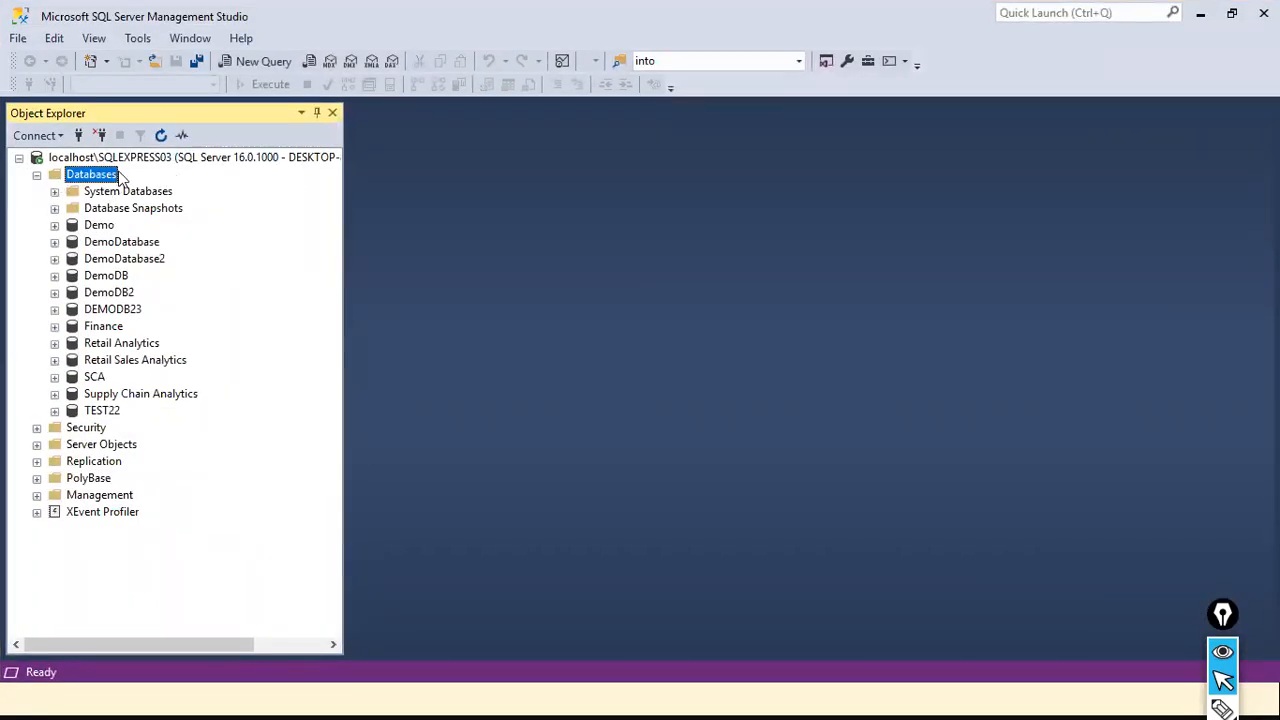
# Step: Open the New Database dialog for the Databases folder on localhost\SQLEXPRESS03
pyautogui.rightClick(97, 175)
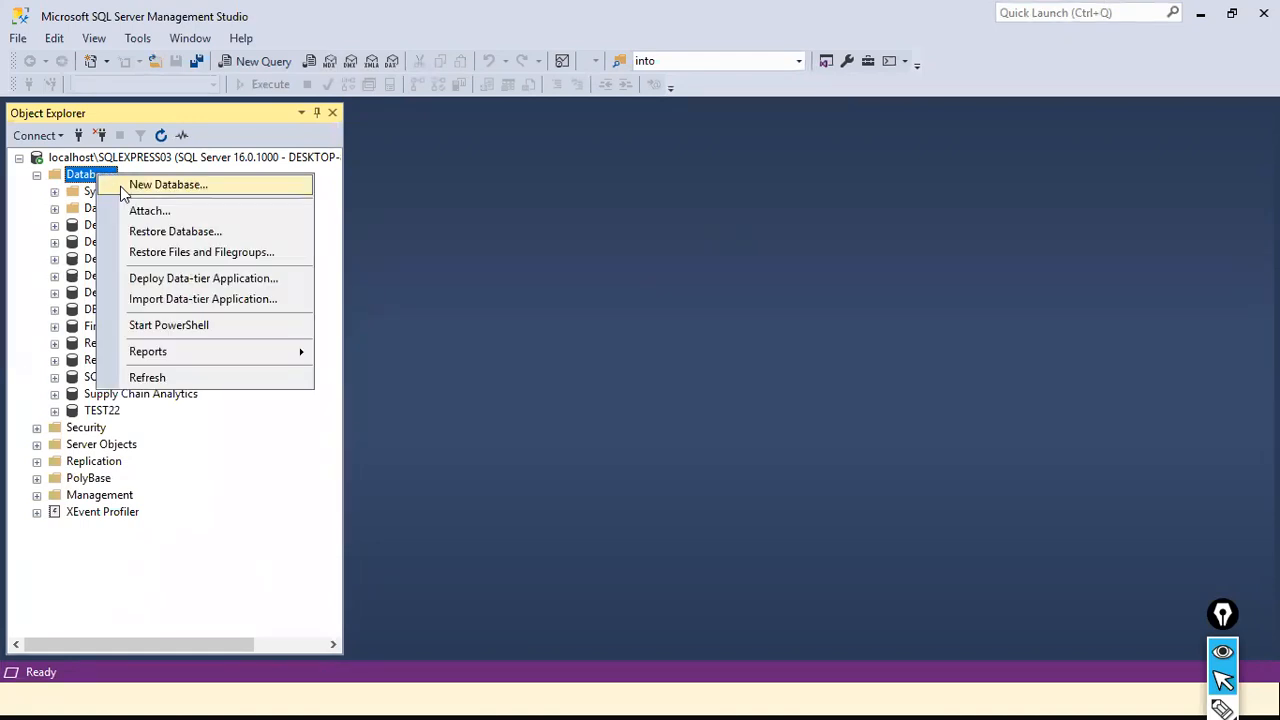
pyautogui.click(718, 266)
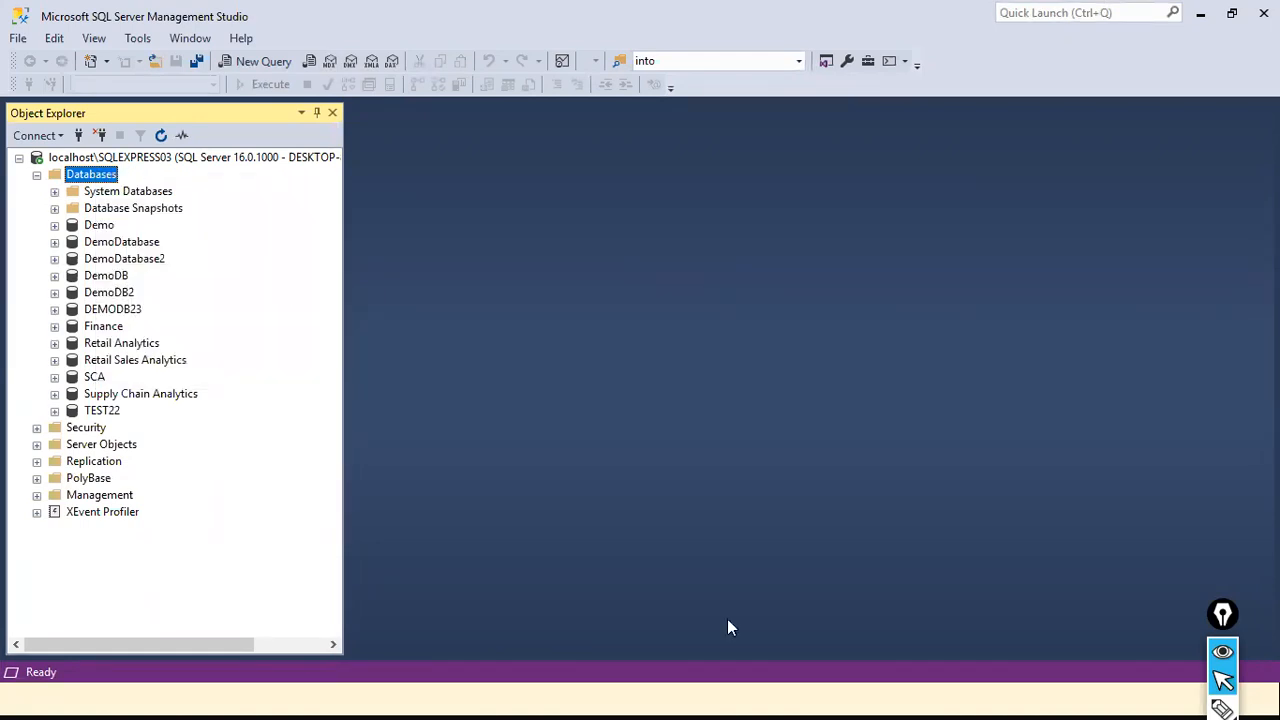
pyautogui.press('super')
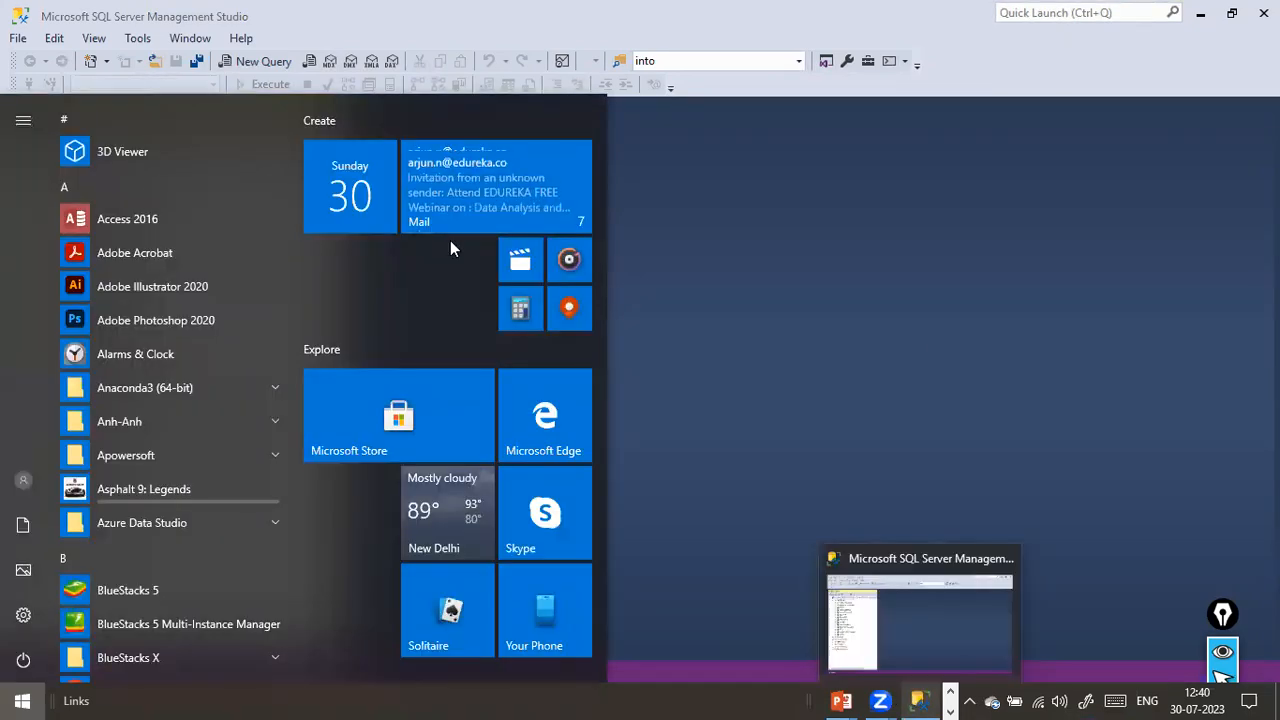
pyautogui.press('Escape')
pyautogui.hotkey('shift', 'F10')
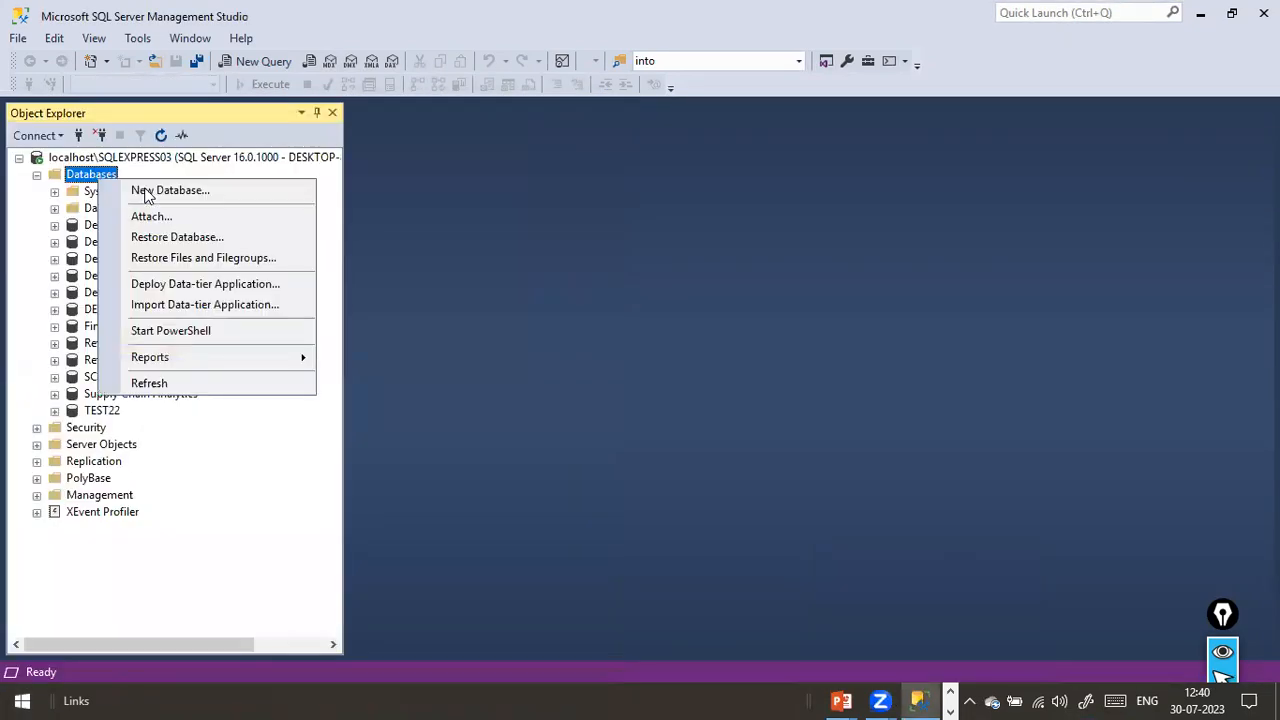
pyautogui.click(143, 189)
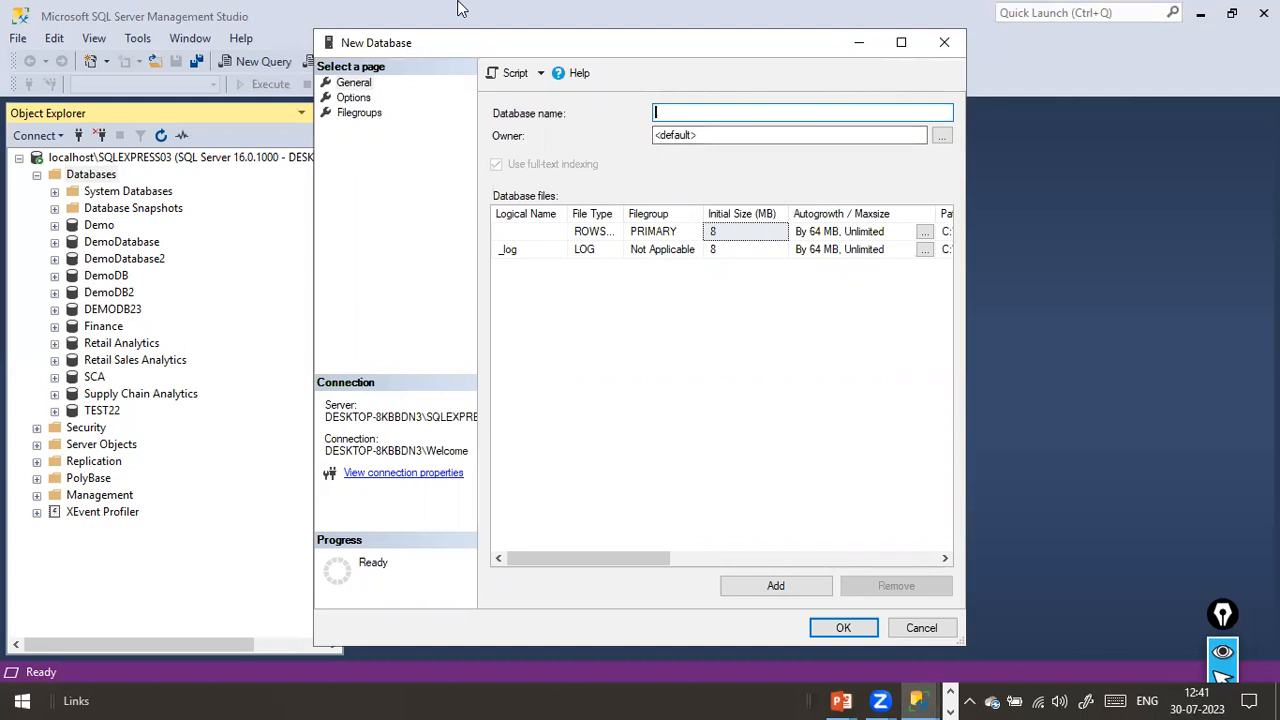
# Step: Restore the maximized main window and reposition it behind the New Database dialog
pyautogui.moveTo(117, 148); pyautogui.dragTo(200, 226)
pyautogui.click(551, 143)
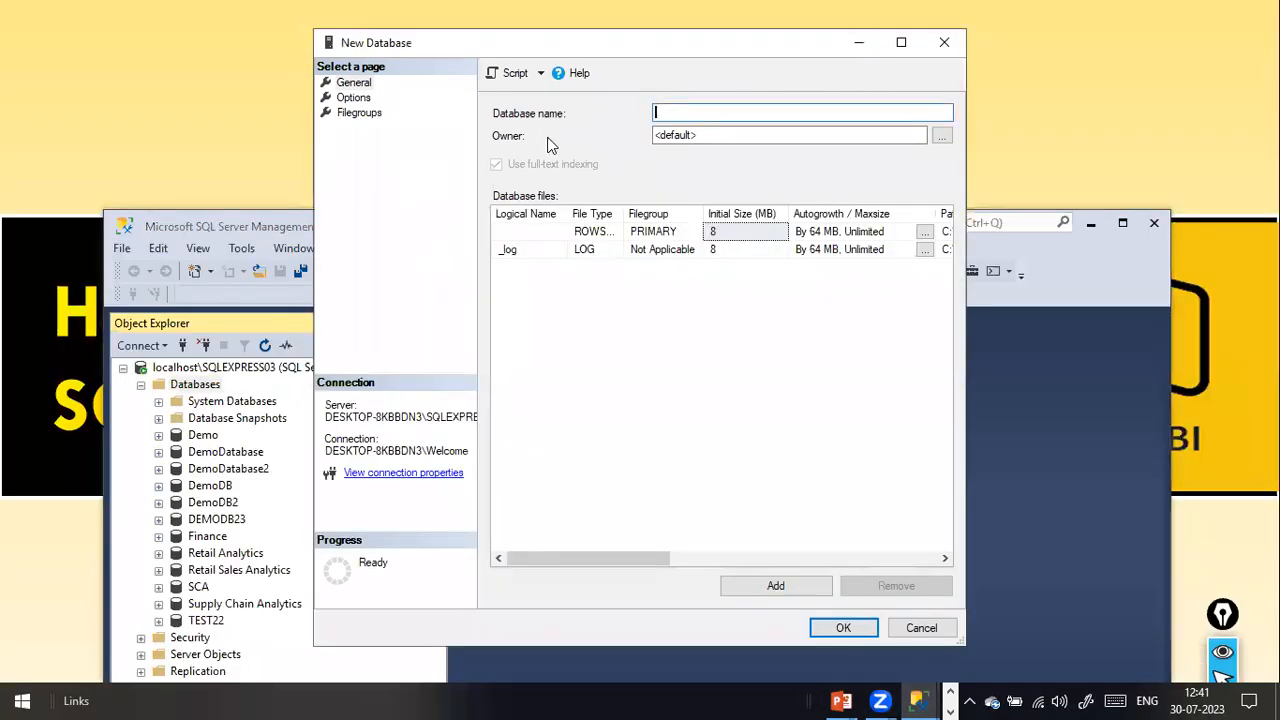
pyautogui.click(116, 33)
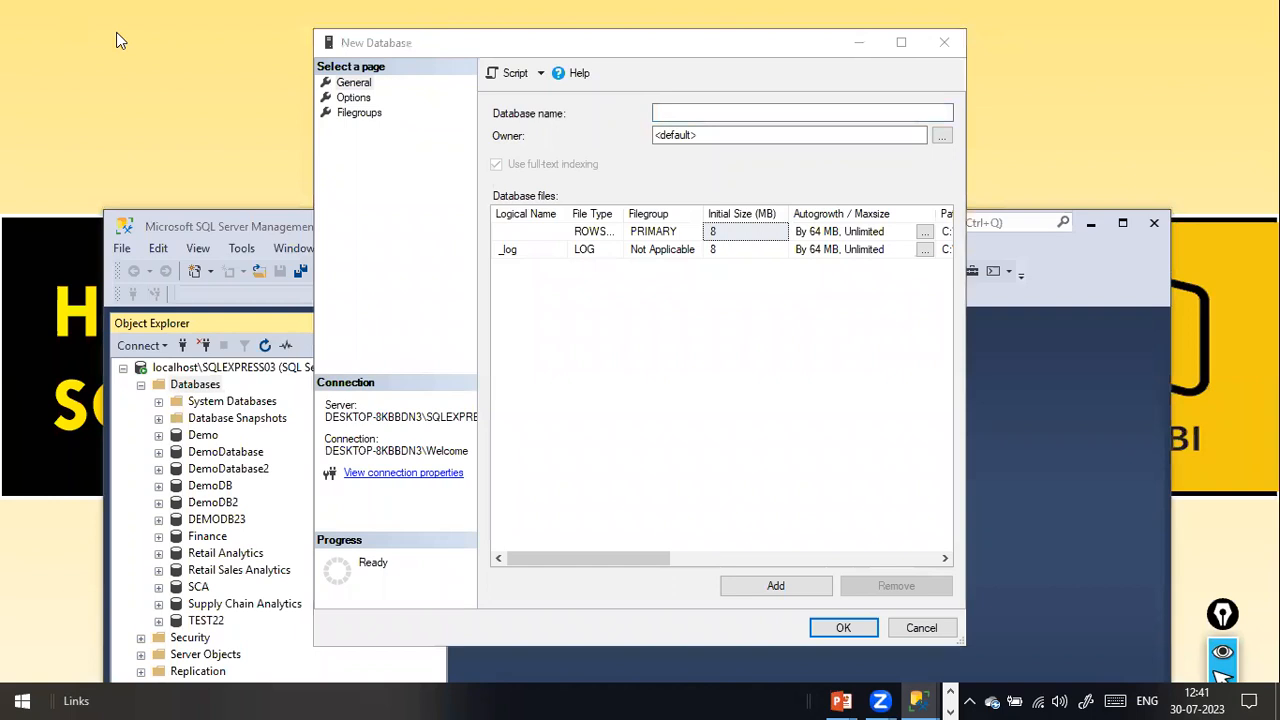
pyautogui.click(212, 225)
pyautogui.moveTo(437, 231); pyautogui.dragTo(435, 41)
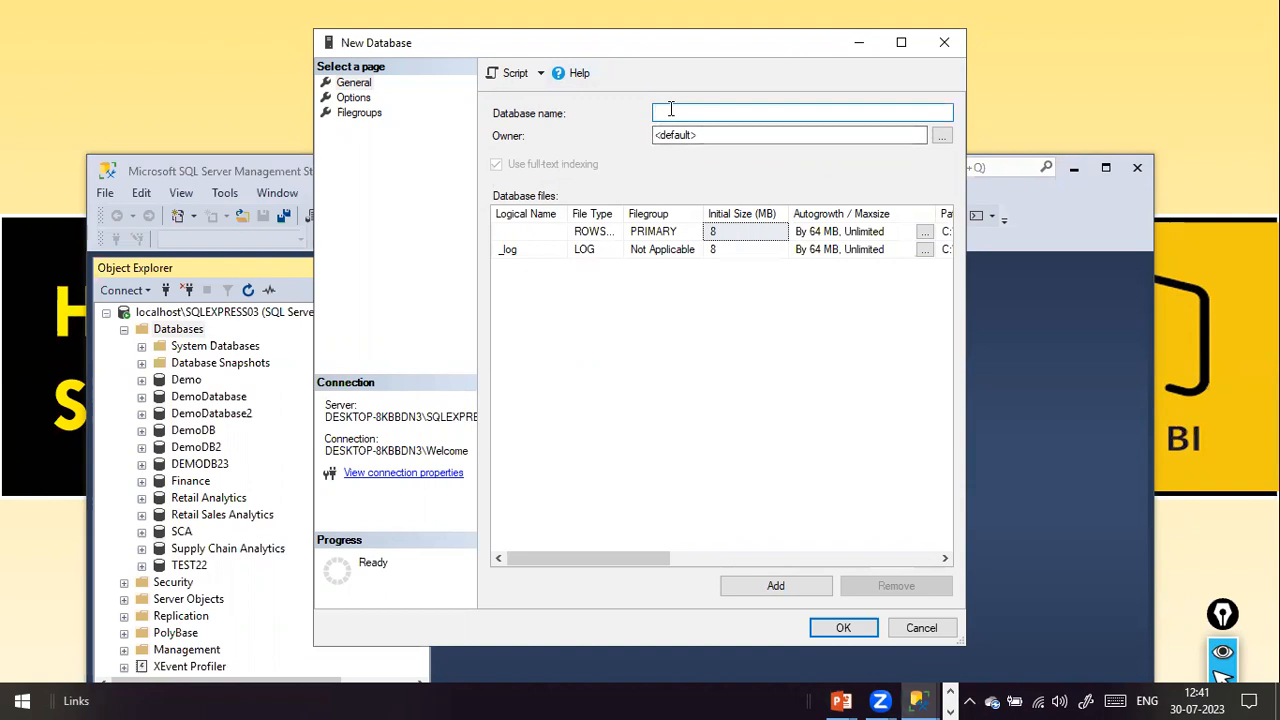
# Step: Name the new database Demo Retail Db
pyautogui.write('Demo Retal')
pyautogui.press('BackSpace')
pyautogui.write('il Datase')
pyautogui.press('BackSpace')
pyautogui.press('BackSpace')
pyautogui.press('BackSpace')
pyautogui.press('BackSpace')
pyautogui.press('BackSpace')
pyautogui.press('BackSpace')
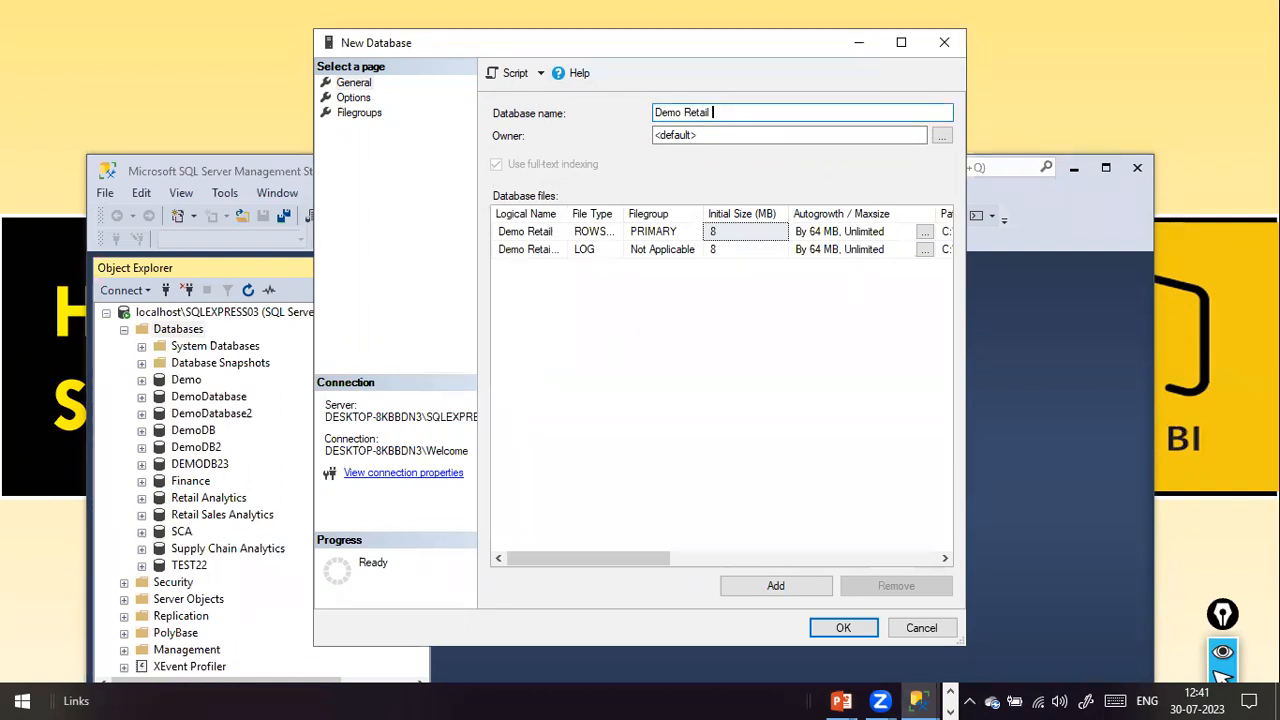
pyautogui.write('Db')
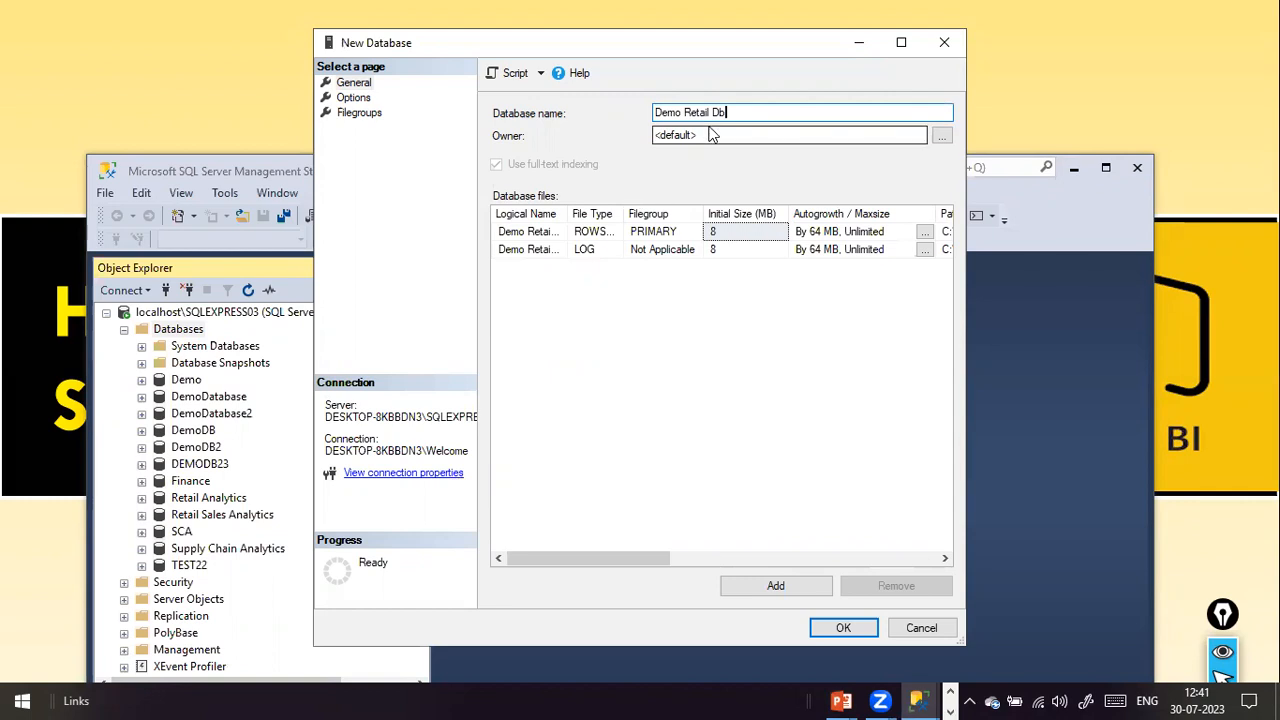
# Step: Move the New Database dialog higher on the desktop and create the database with the default owner and file settings
pyautogui.moveTo(680, 43); pyautogui.dragTo(696, 107)
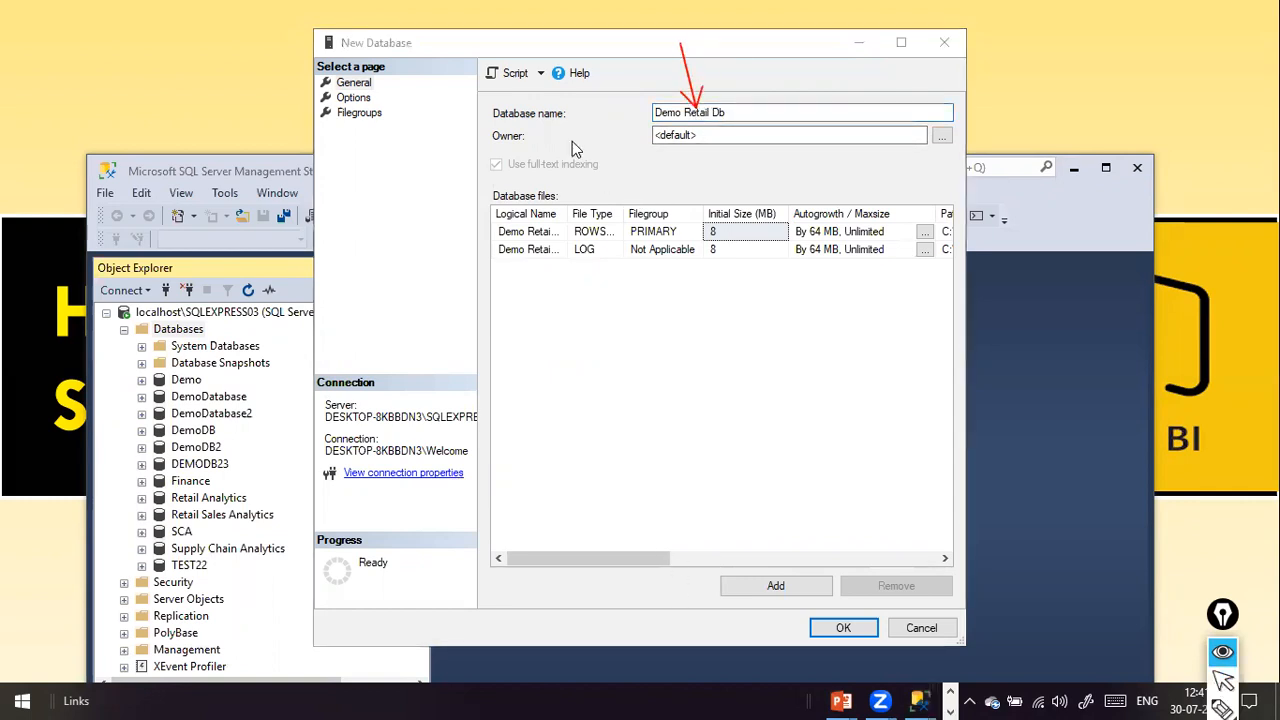
pyautogui.hotkey('ctrl', 'shift', '2')
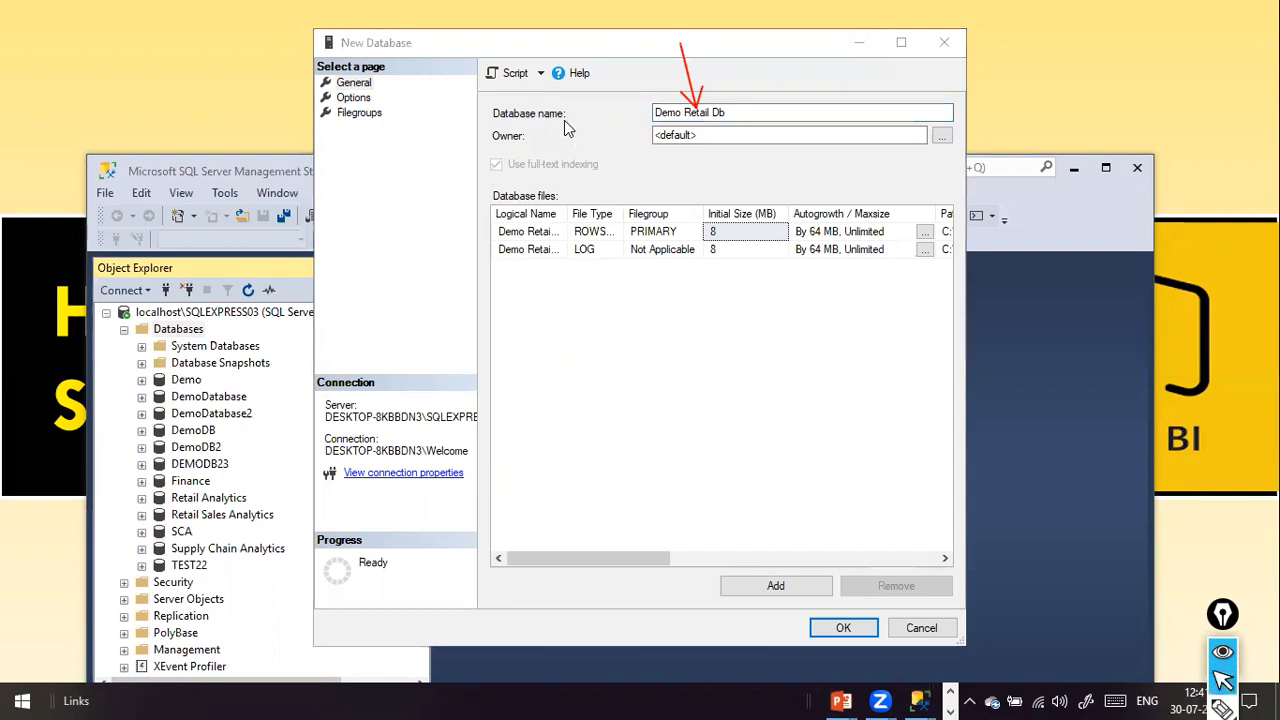
pyautogui.doubleClick(560, 46)
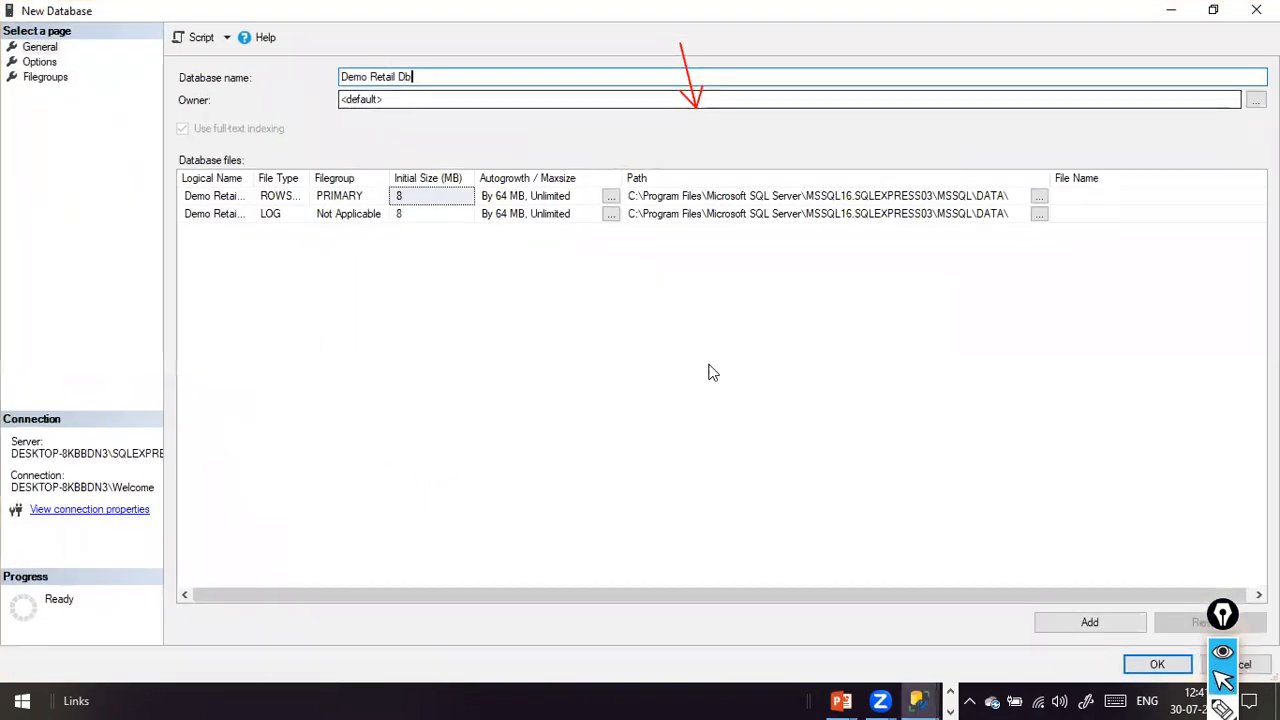
pyautogui.doubleClick(863, 20)
pyautogui.moveTo(865, 44); pyautogui.dragTo(861, 3)
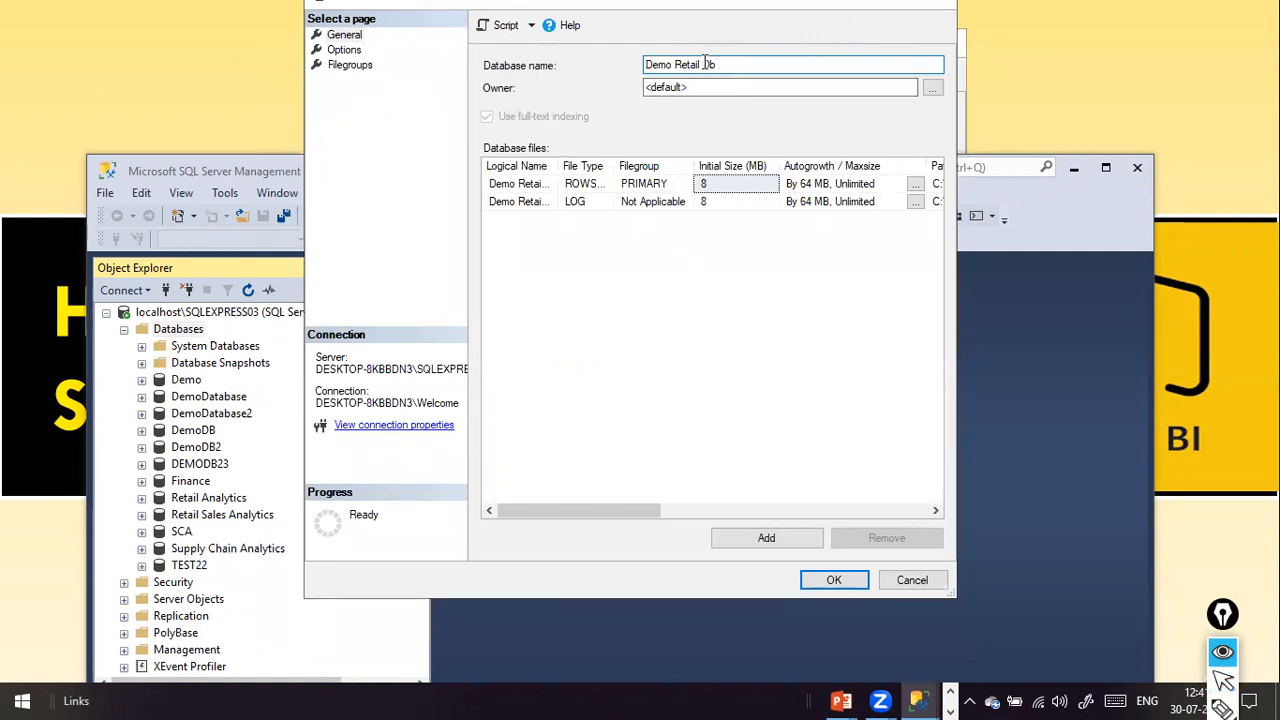
pyautogui.moveTo(580, 27); pyautogui.dragTo(646, 68)
pyautogui.moveTo(630, 551); pyautogui.dragTo(815, 580)
pyautogui.hotkey('ctrl', 'shift', '2')
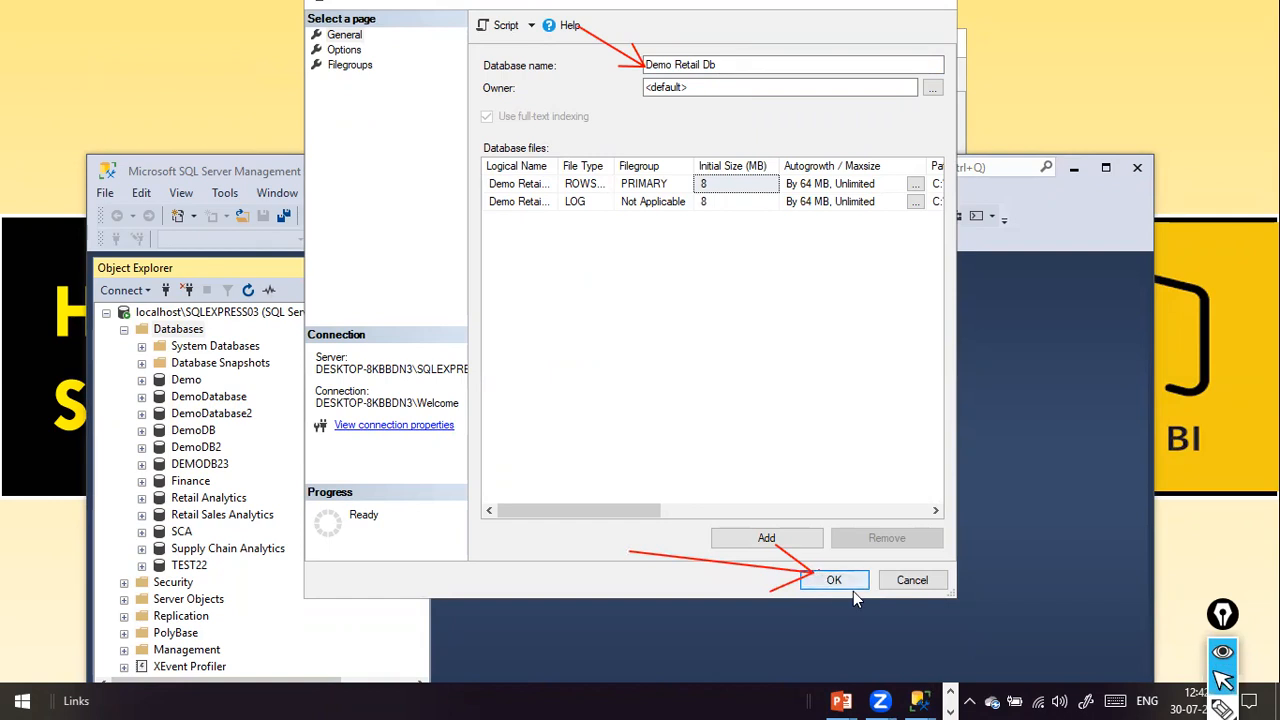
pyautogui.click(838, 581)
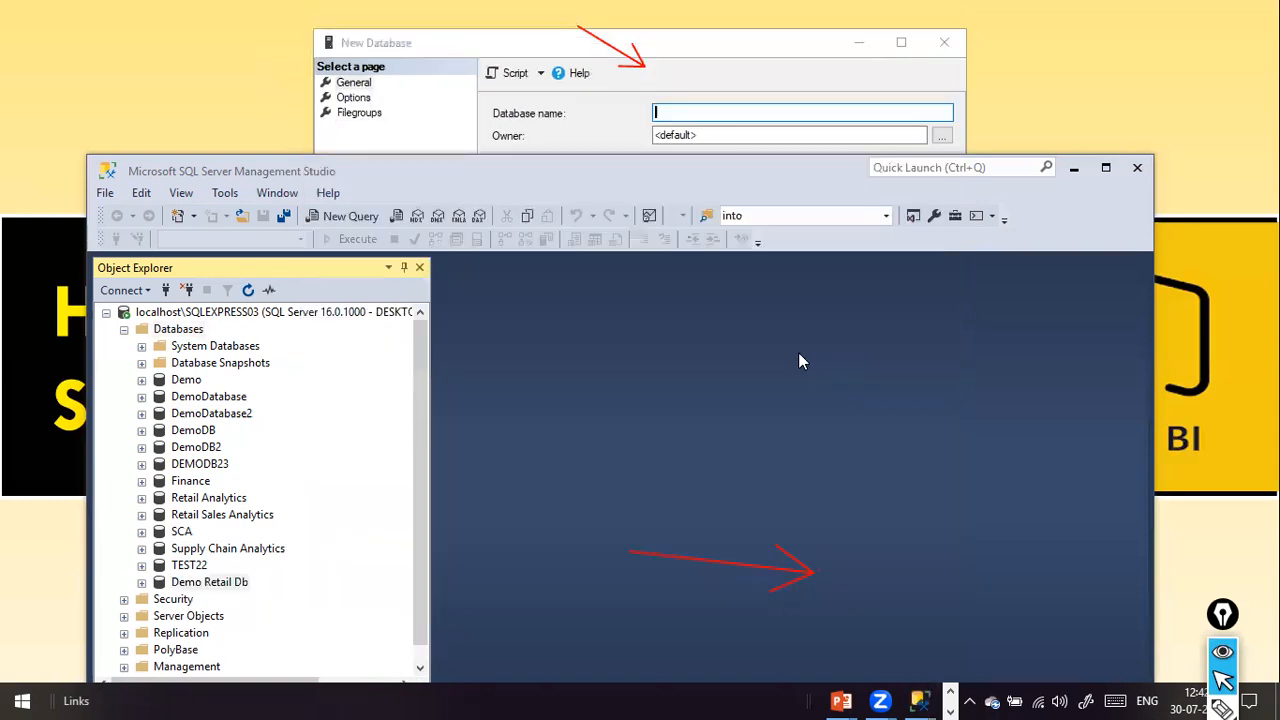
# Step: Close the leftover empty New Database dialog and move the main window up so the Databases list is fully in view
pyautogui.click(862, 78)
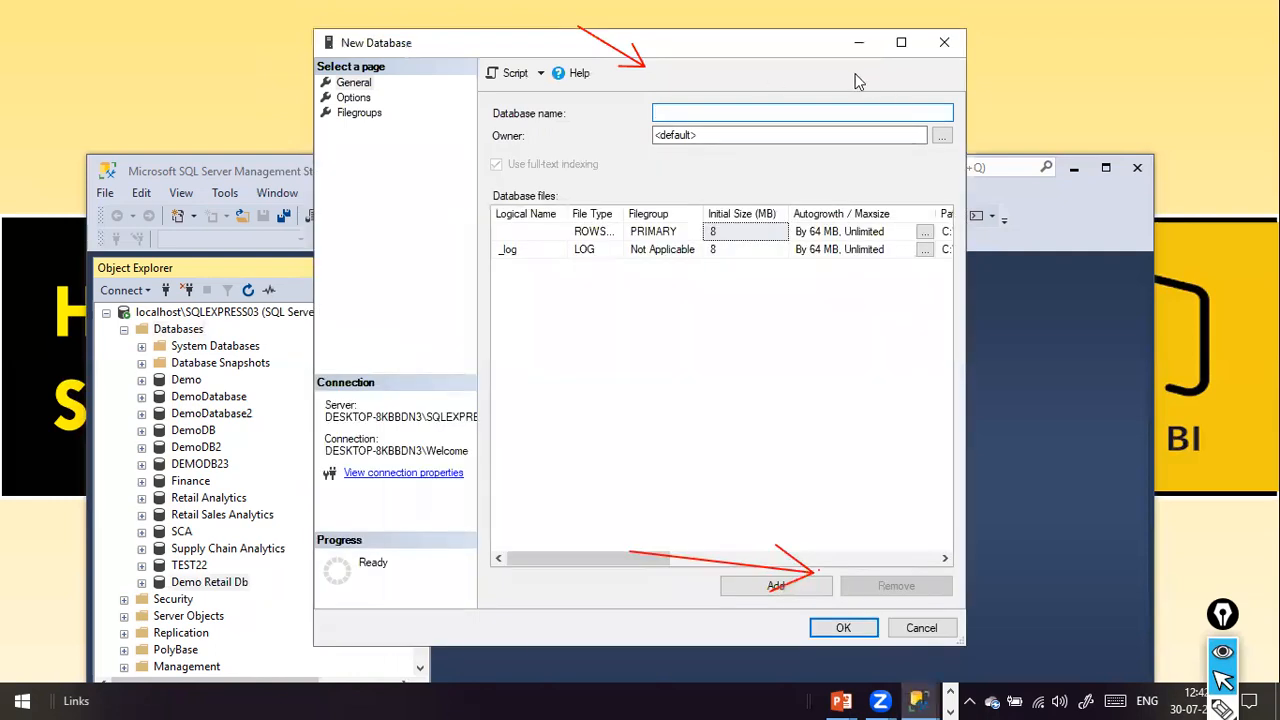
pyautogui.click(940, 48)
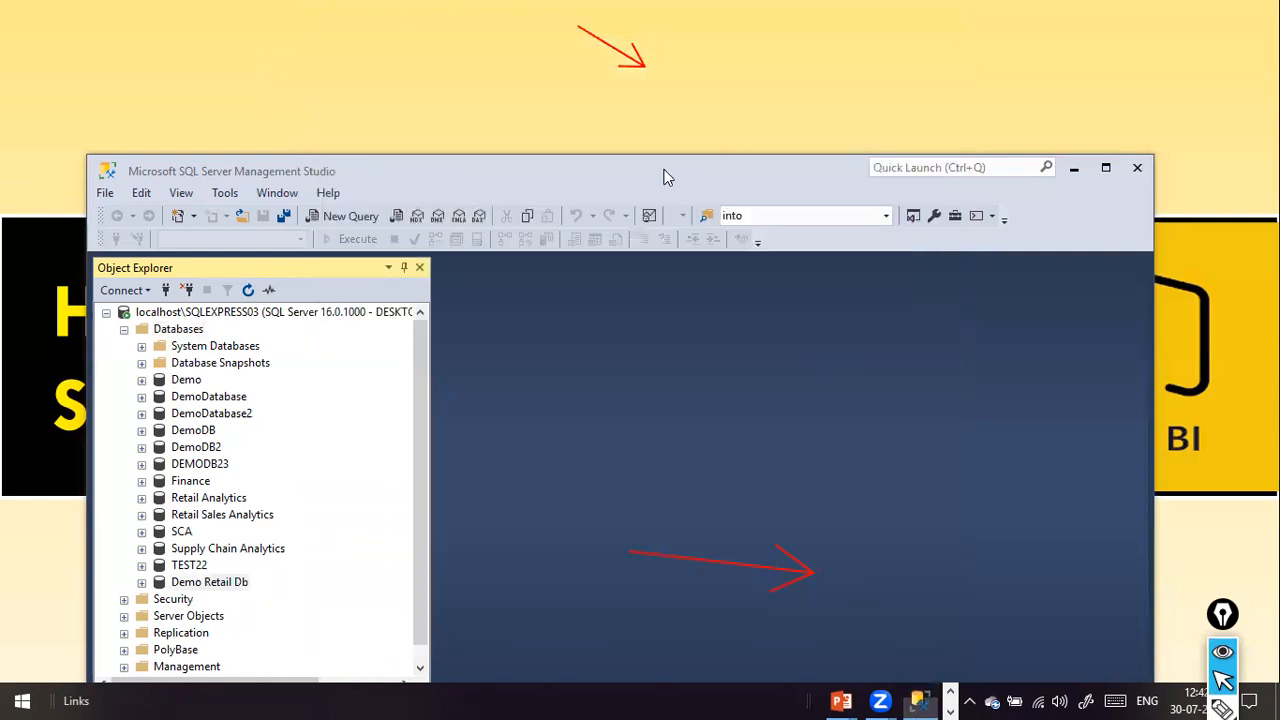
pyautogui.moveTo(664, 170); pyautogui.dragTo(672, 43)
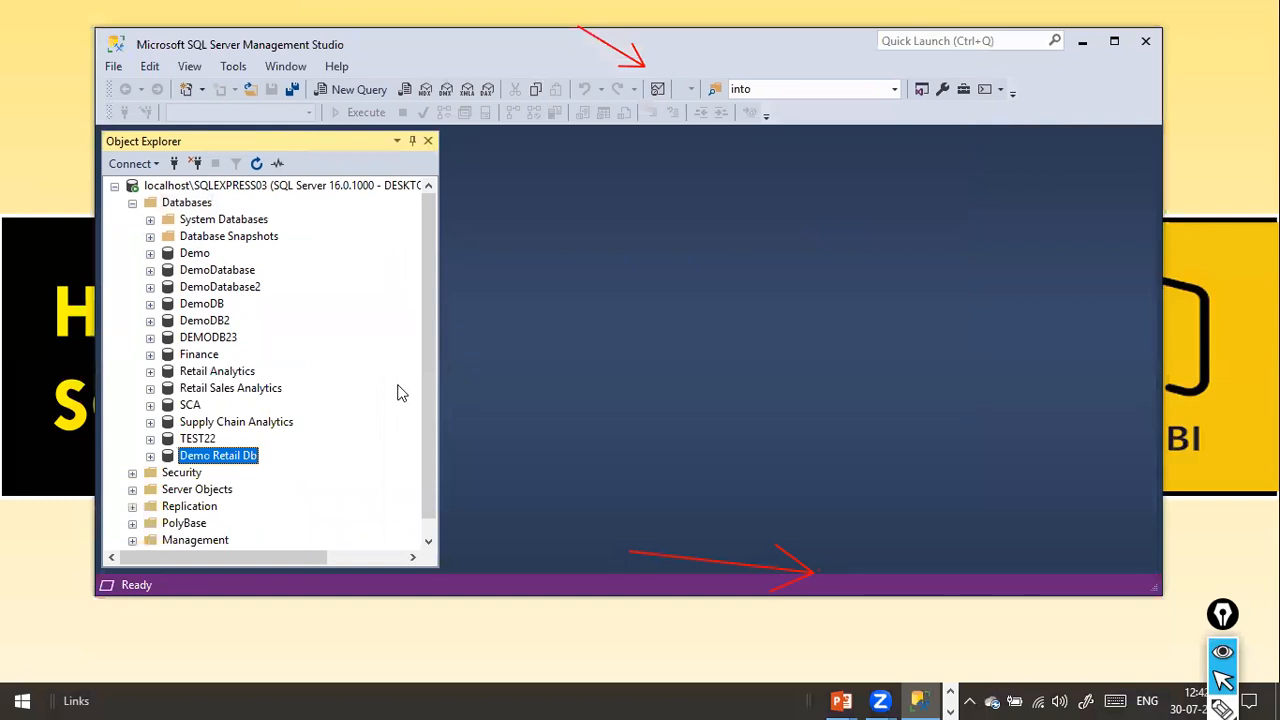
pyautogui.moveTo(382, 440); pyautogui.dragTo(275, 453)
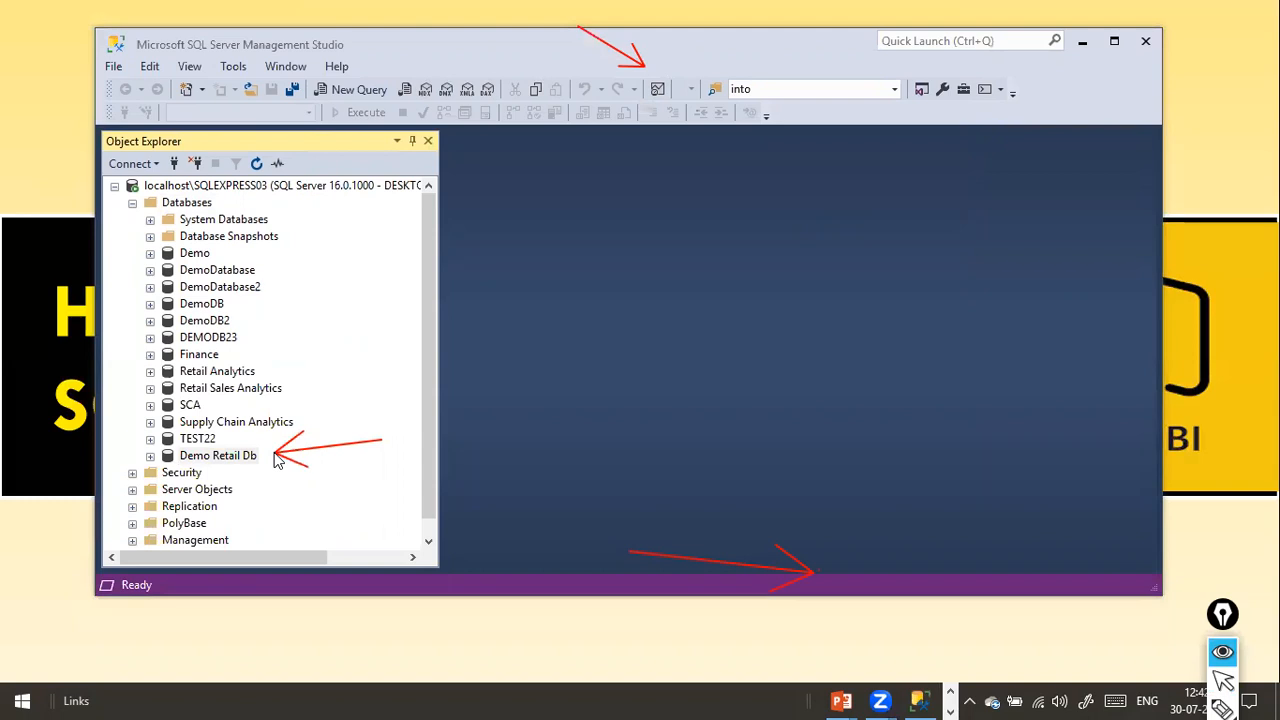
pyautogui.hotkey('ctrl', 'shift', '7')
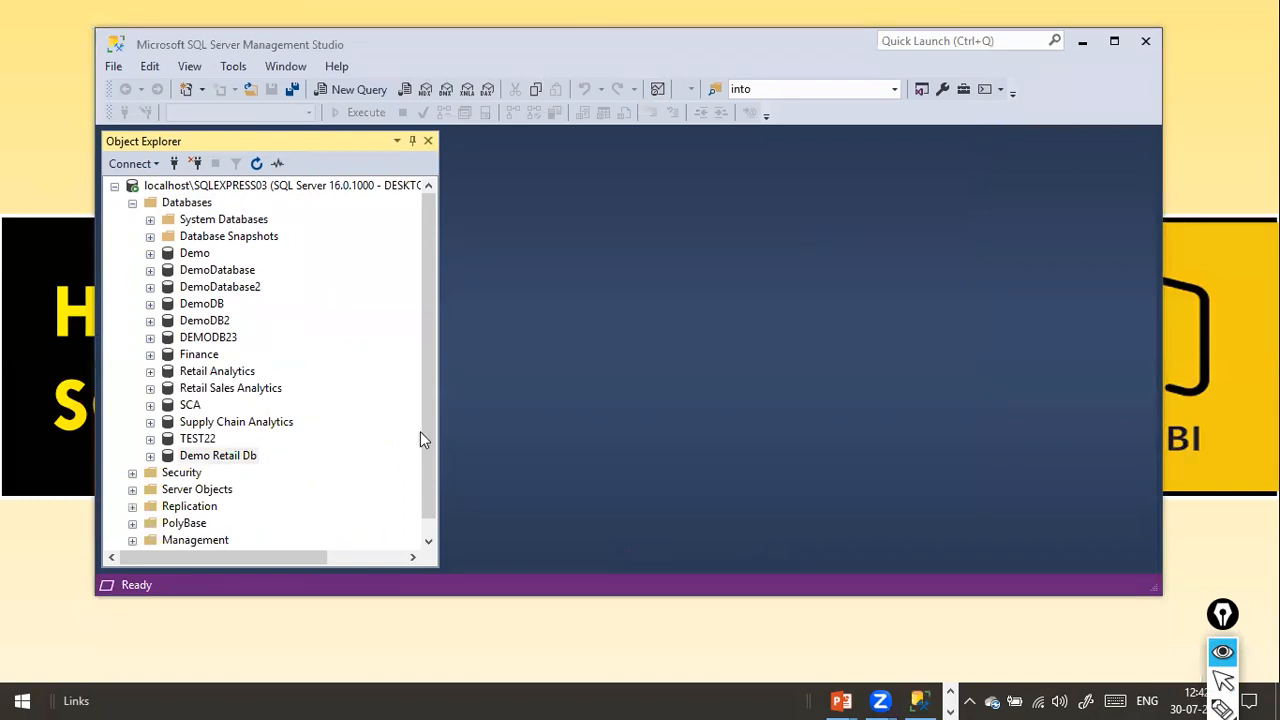
pyautogui.hotkey('ctrl', 'shift', '2')
pyautogui.scroll(-1, 420, 431)
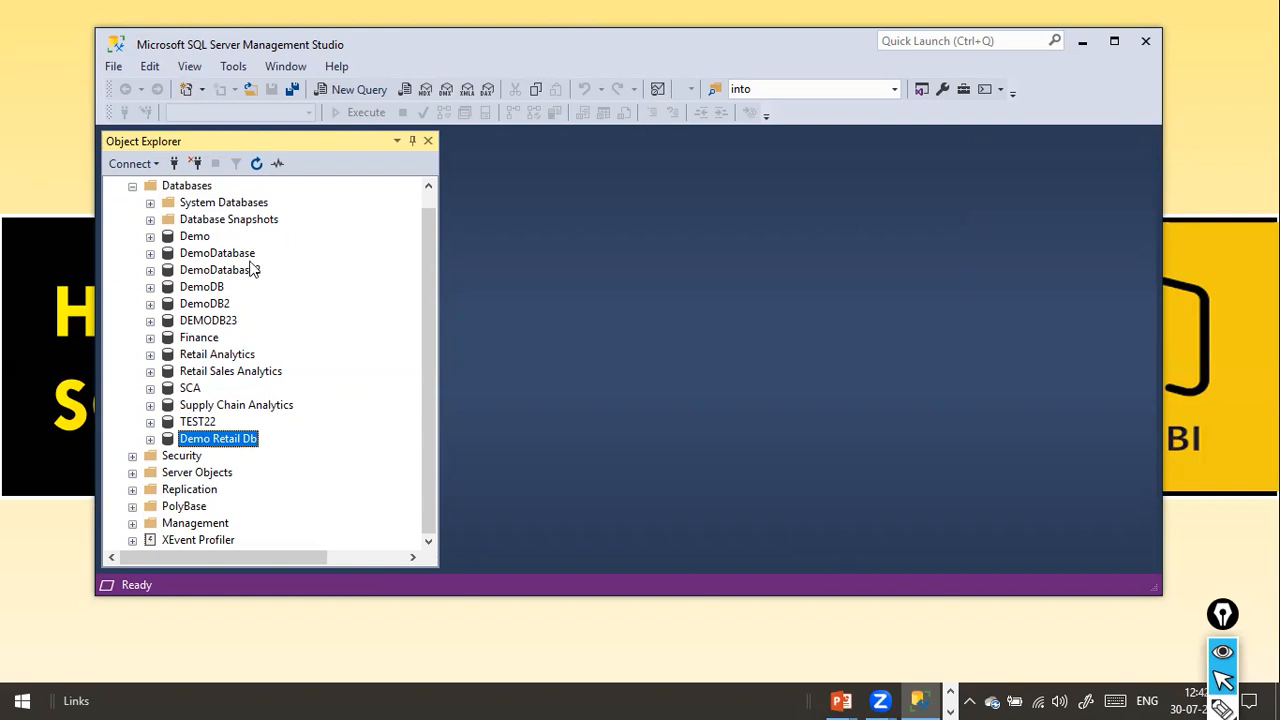
pyautogui.scroll(1, 252, 270)
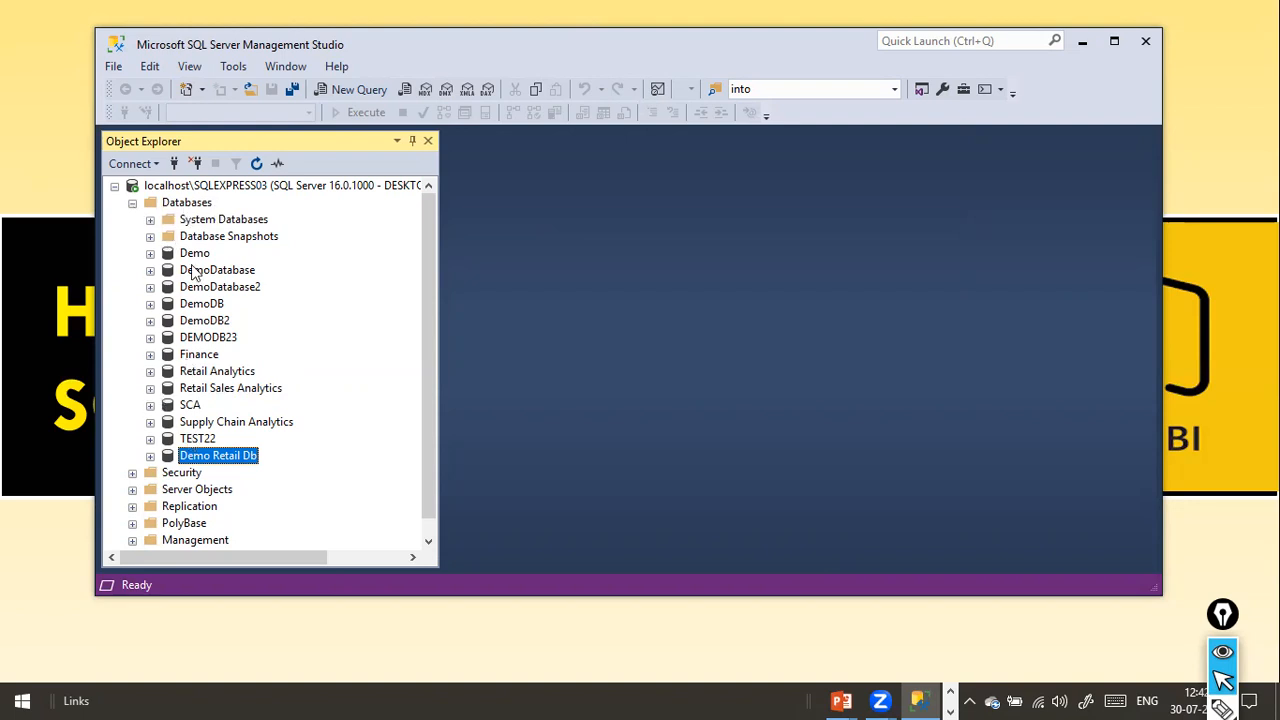
# Step: Refresh the server's Databases folder in Object Explorer
pyautogui.click(176, 205)
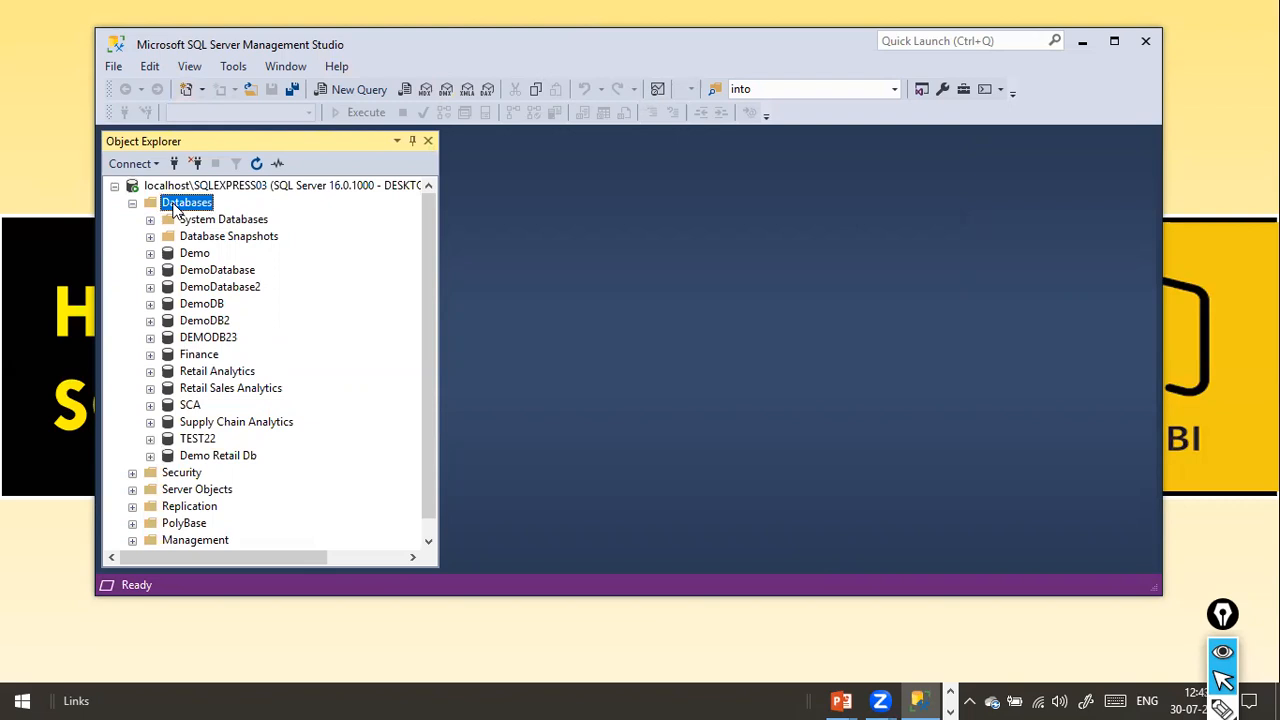
pyautogui.rightClick(176, 205)
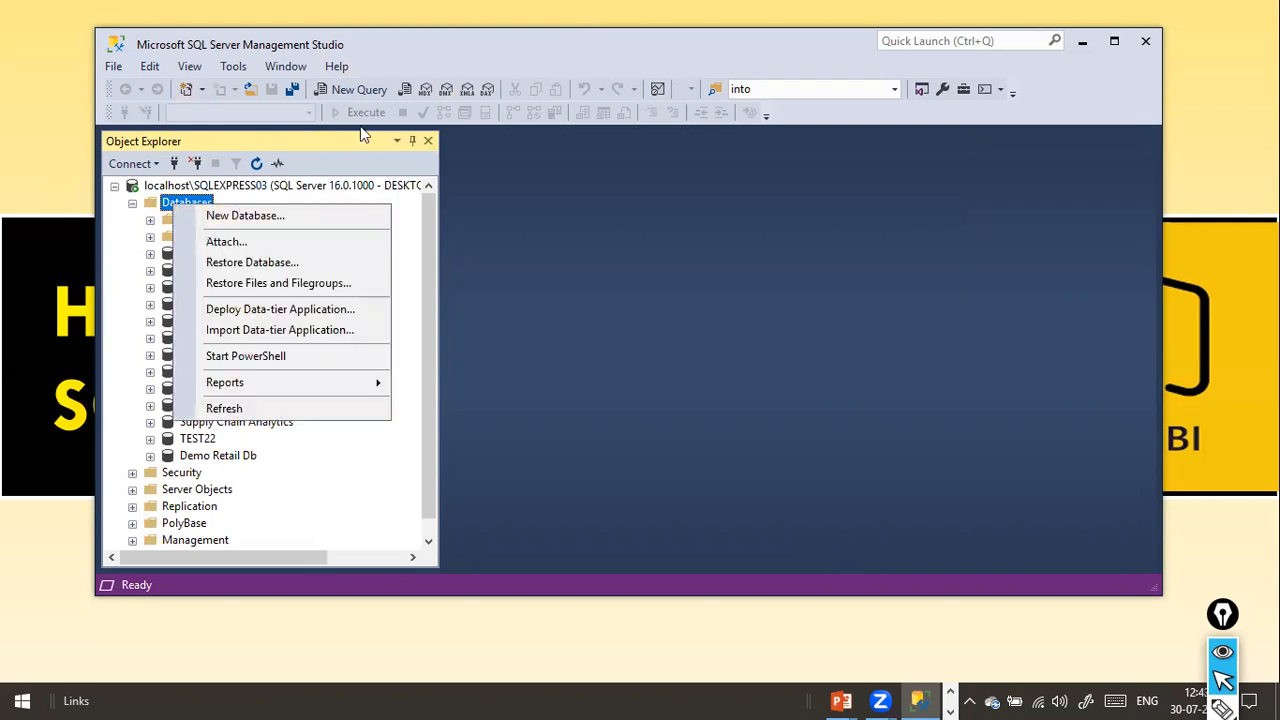
pyautogui.click(513, 72)
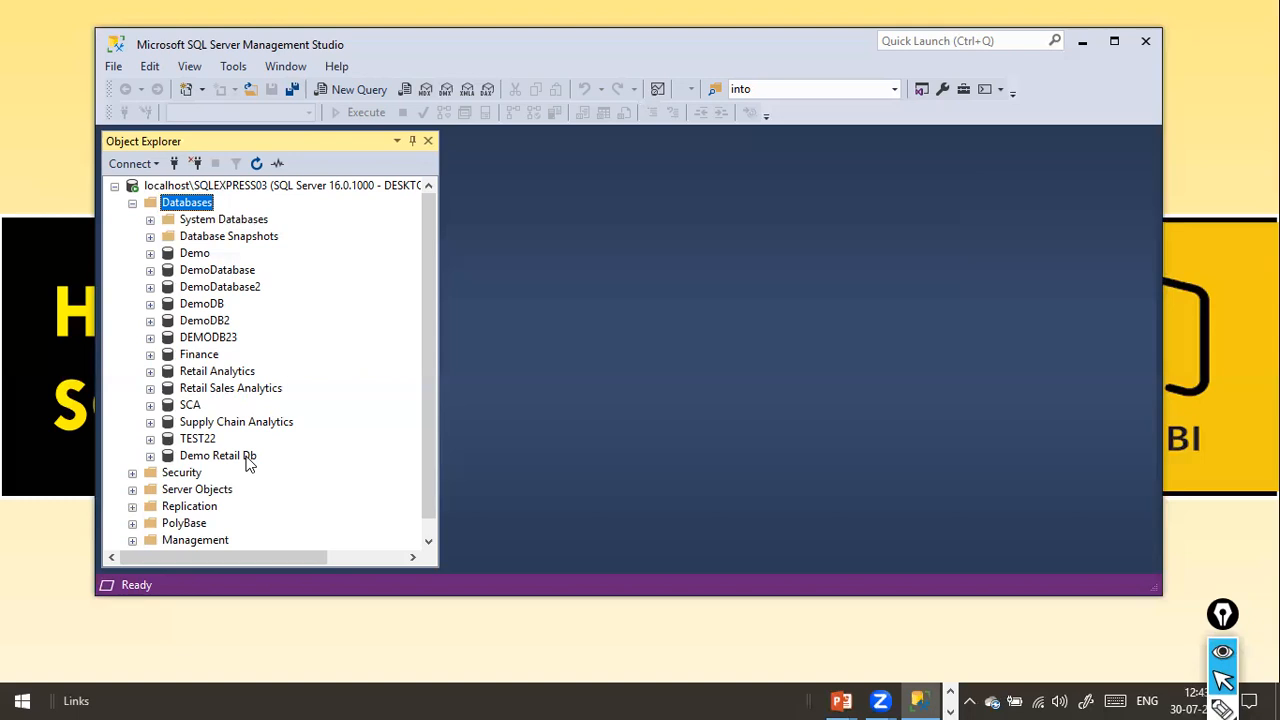
pyautogui.click(256, 166)
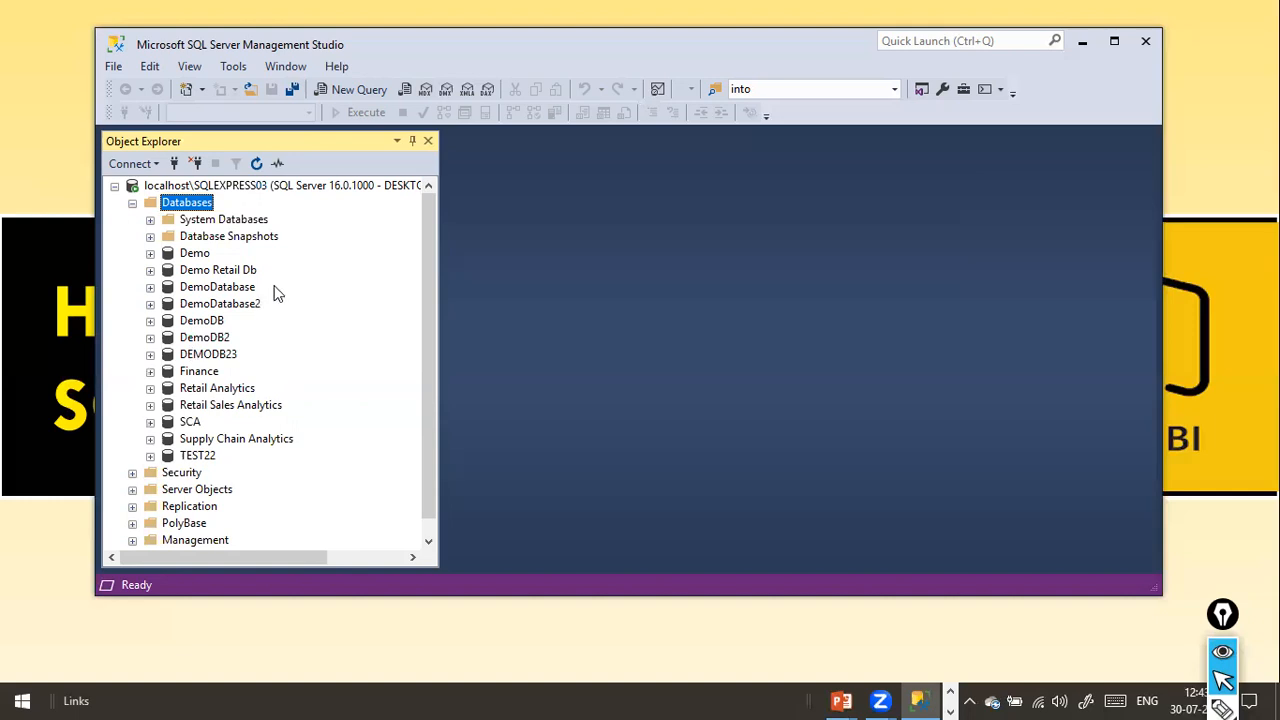
# Step: Expand the Demo Retail Db database and its Tables folder, and check the options for creating new tables
pyautogui.click(150, 270)
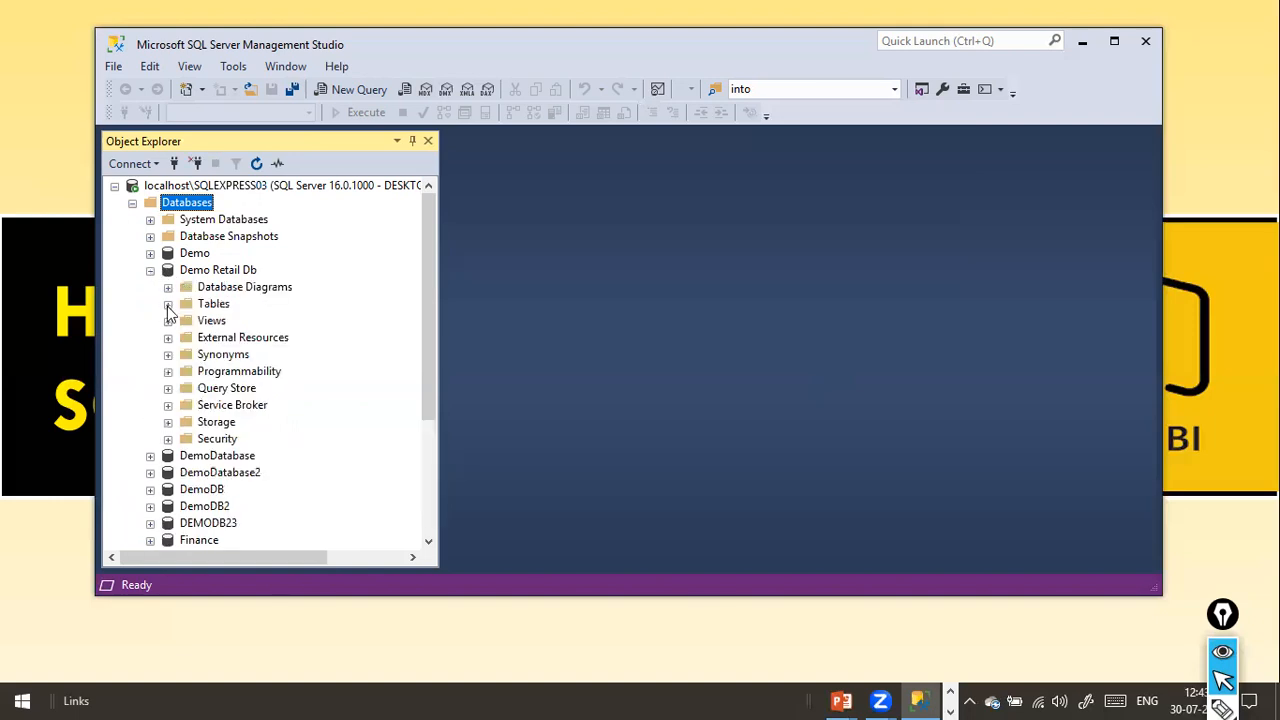
pyautogui.click(168, 304)
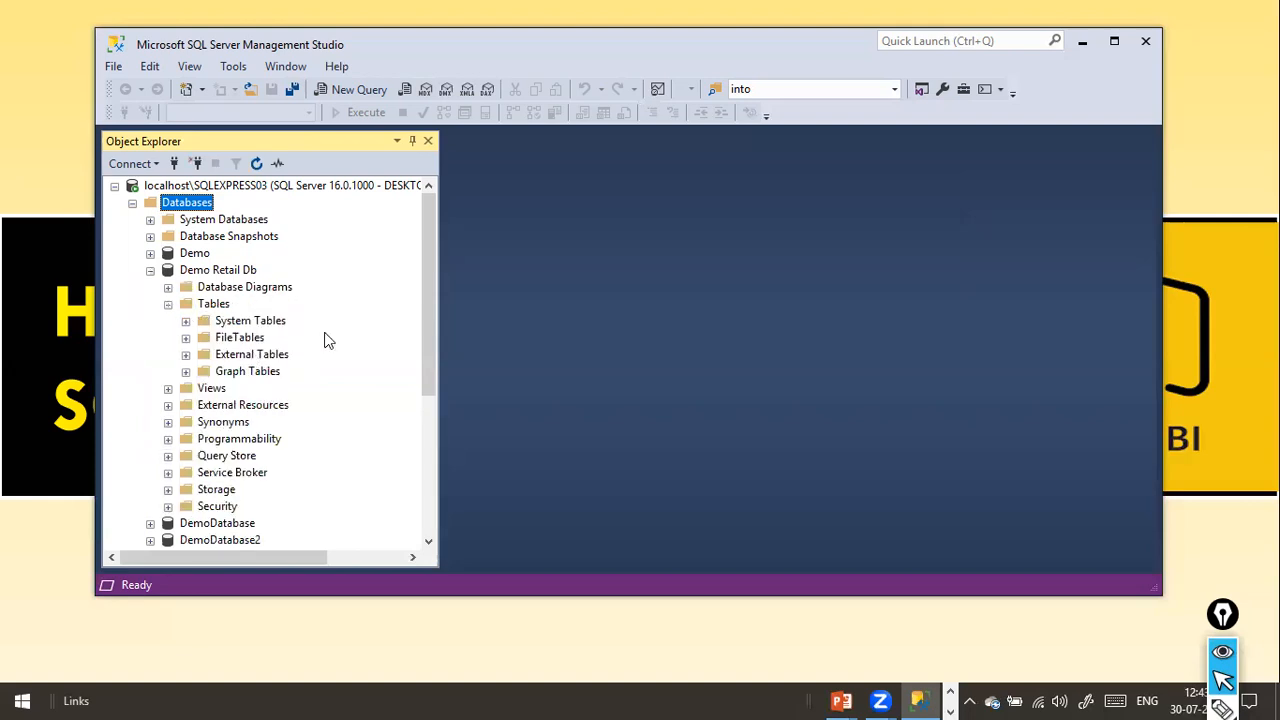
pyautogui.click(213, 307)
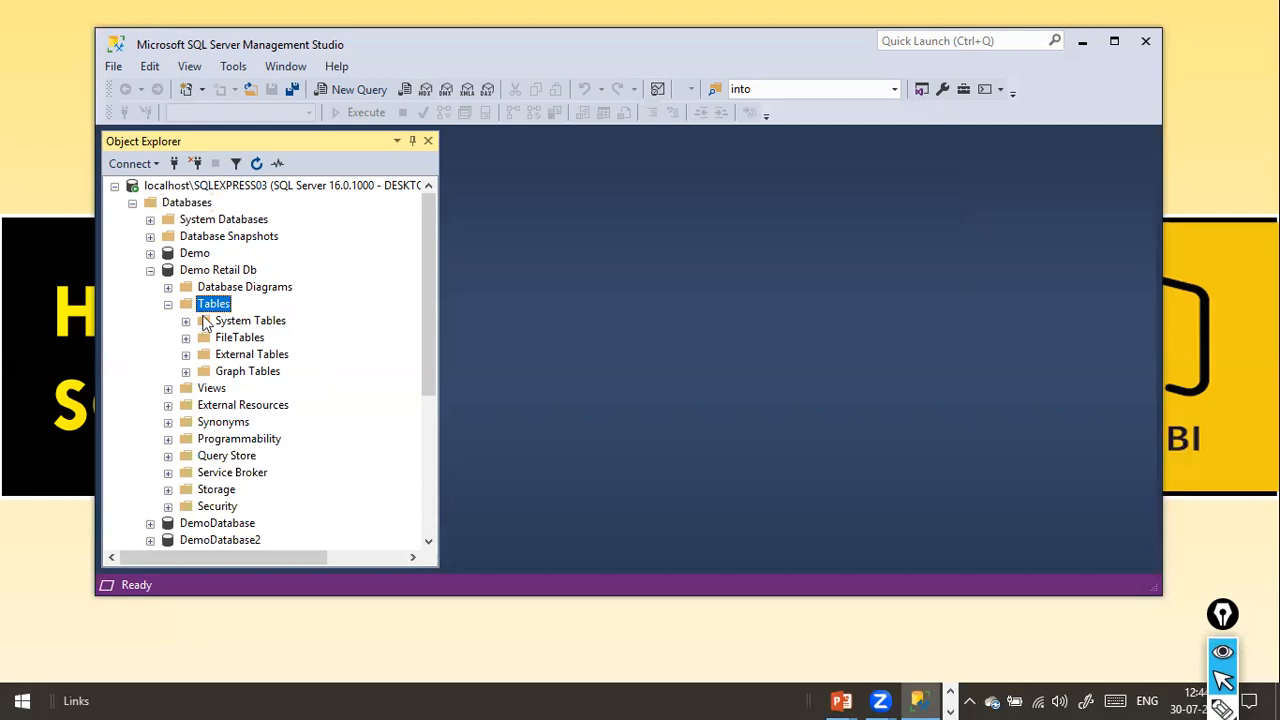
pyautogui.rightClick(226, 307)
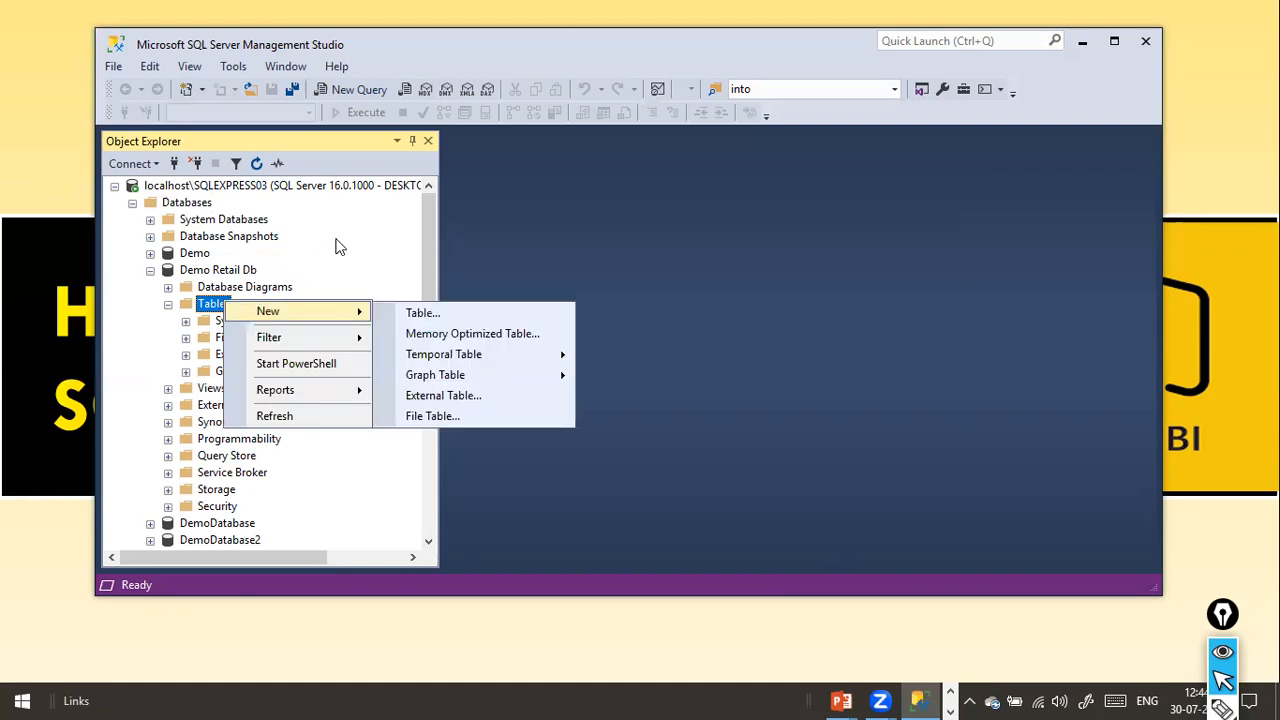
pyautogui.click(335, 241)
pyautogui.click(212, 274)
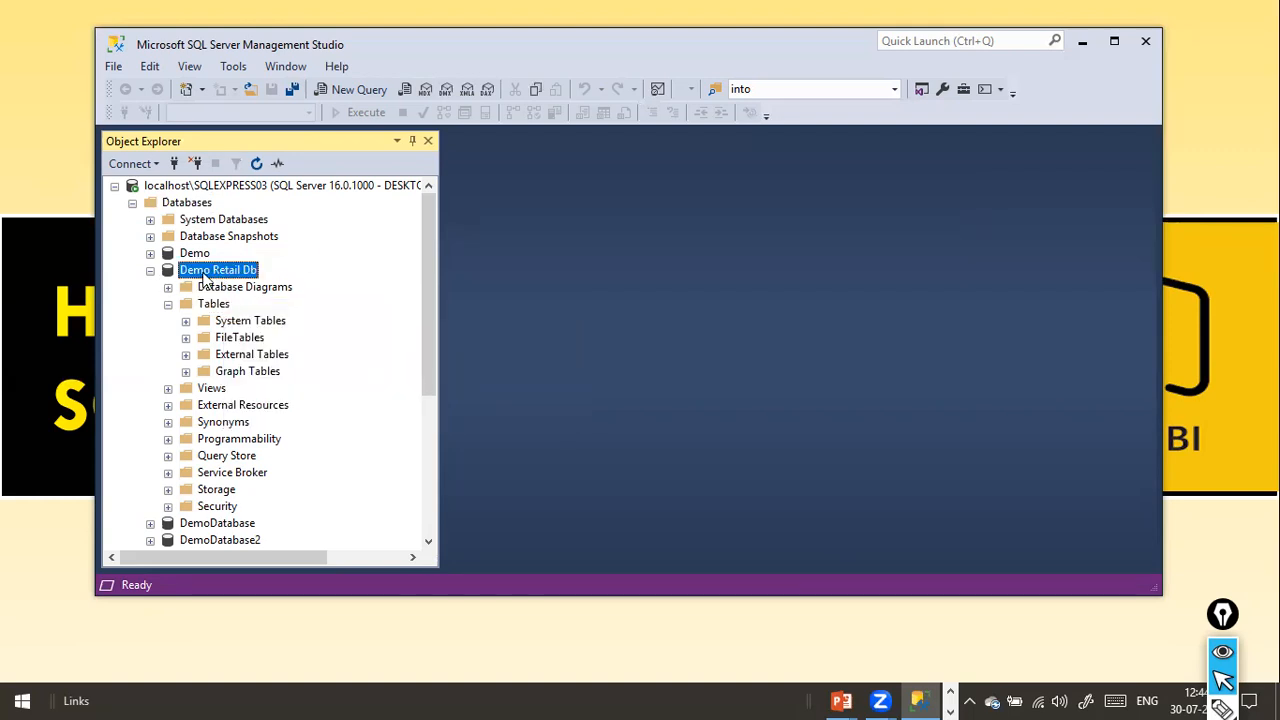
pyautogui.rightClick(215, 269)
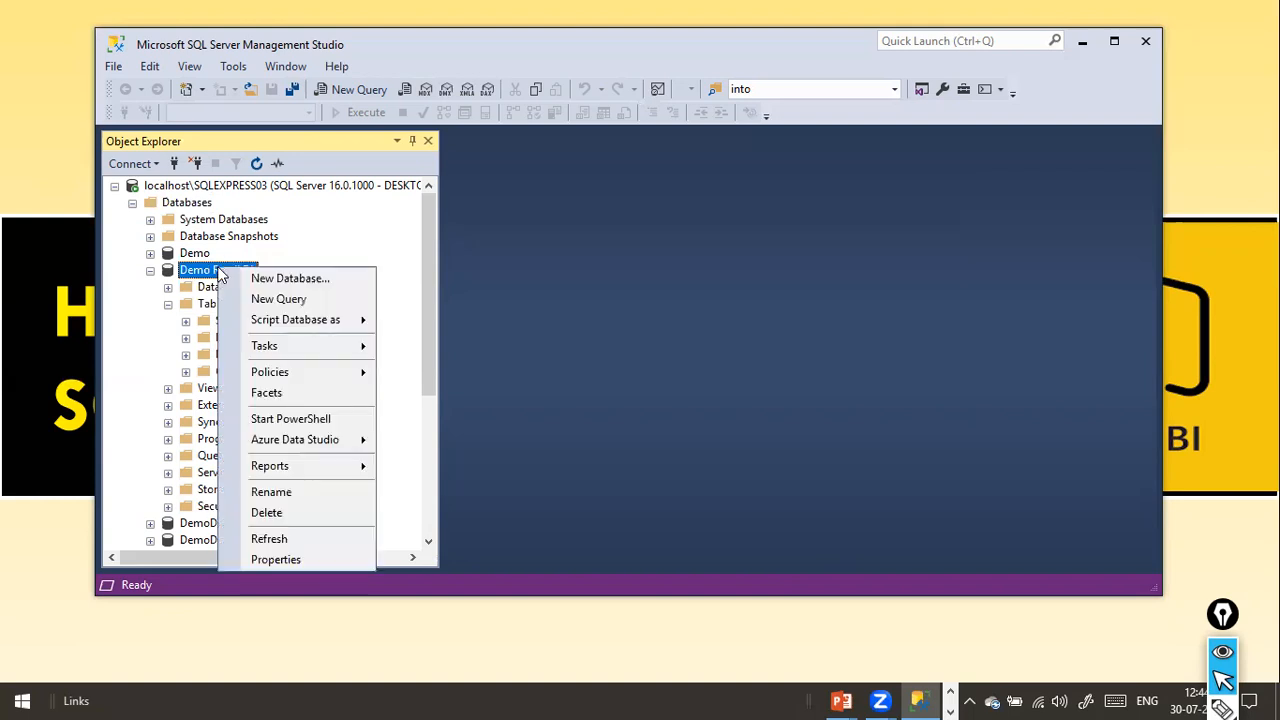
pyautogui.moveTo(256, 346)
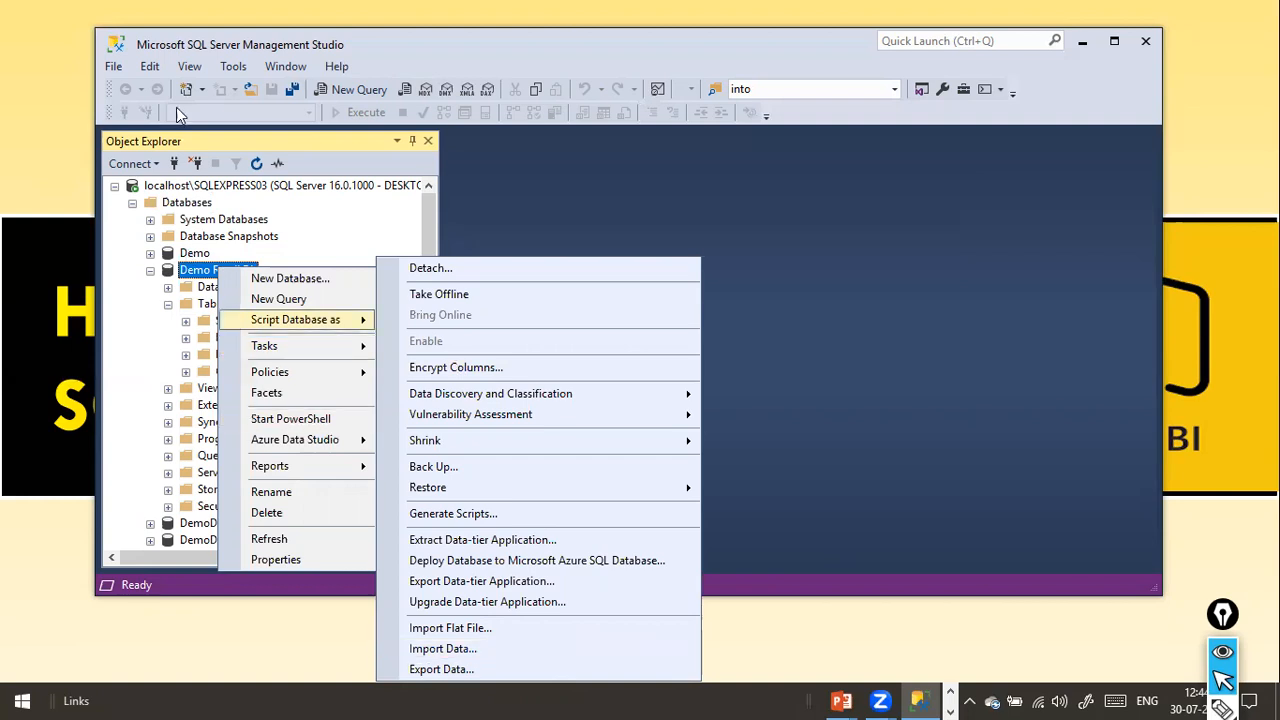
pyautogui.click(424, 44)
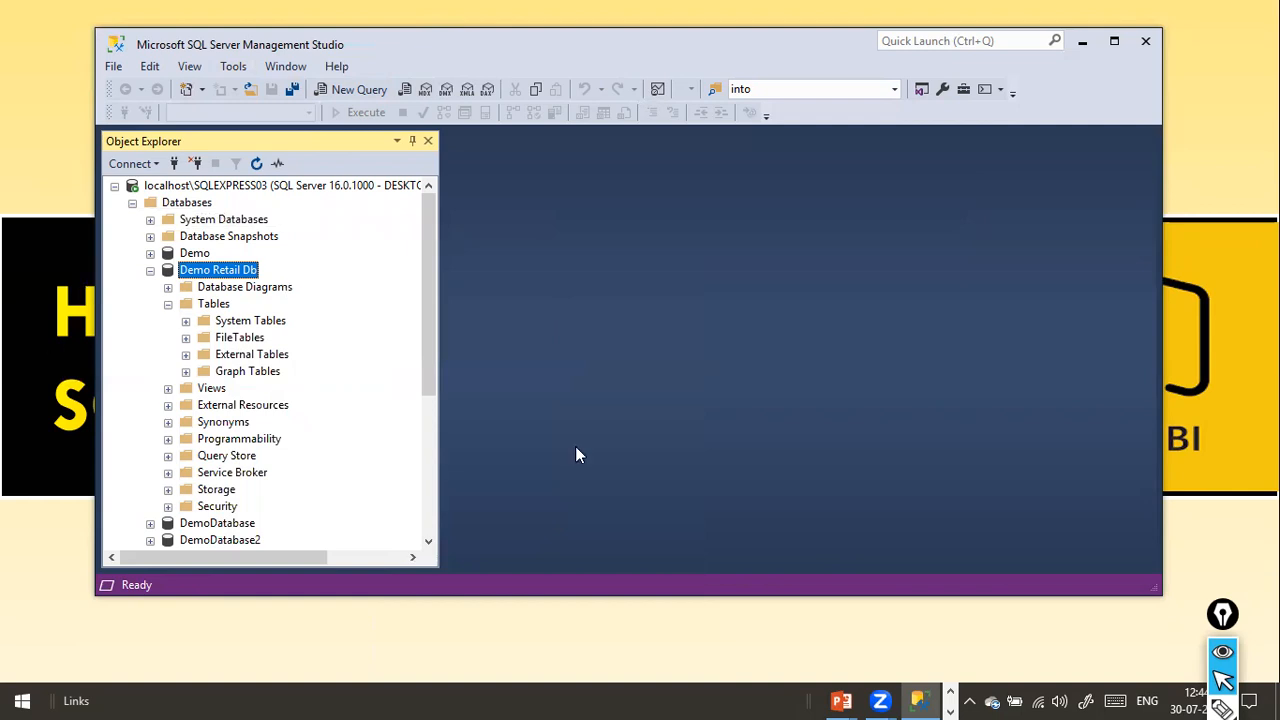
# Step: Start the Import Data task for the Demo Retail Db database
pyautogui.rightClick(236, 276)
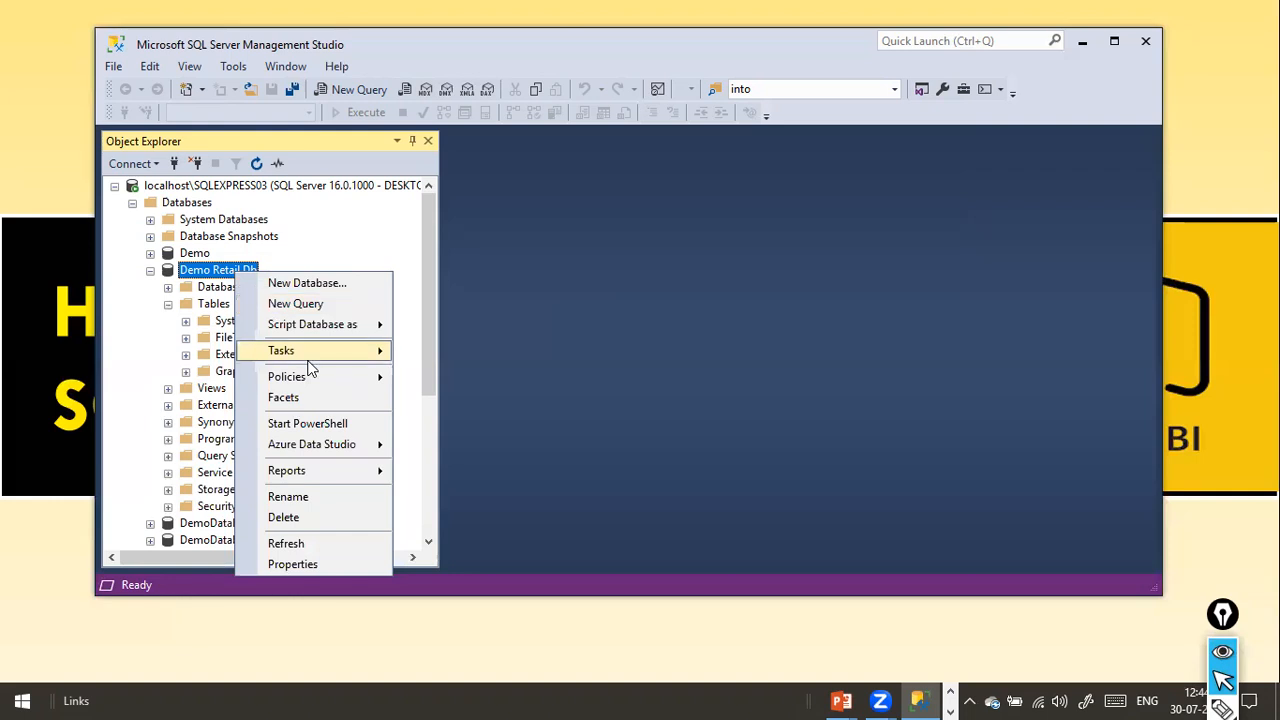
pyautogui.moveTo(300, 352)
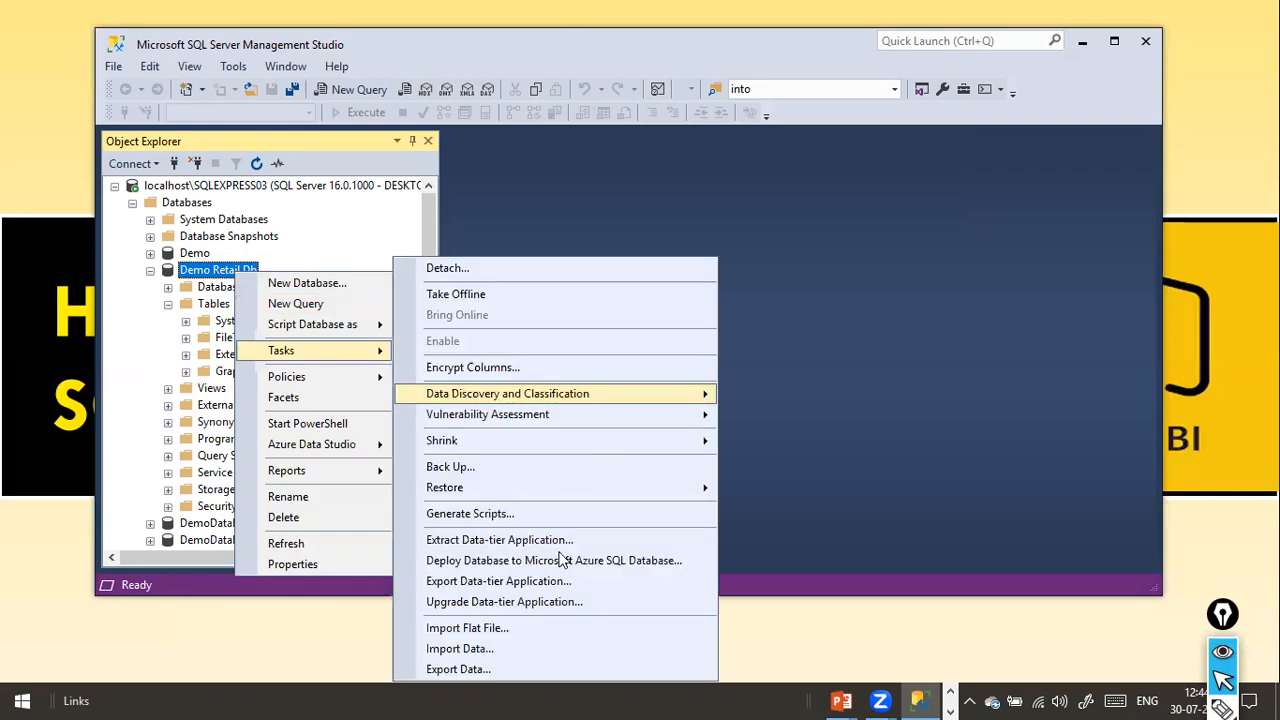
pyautogui.click(503, 651)
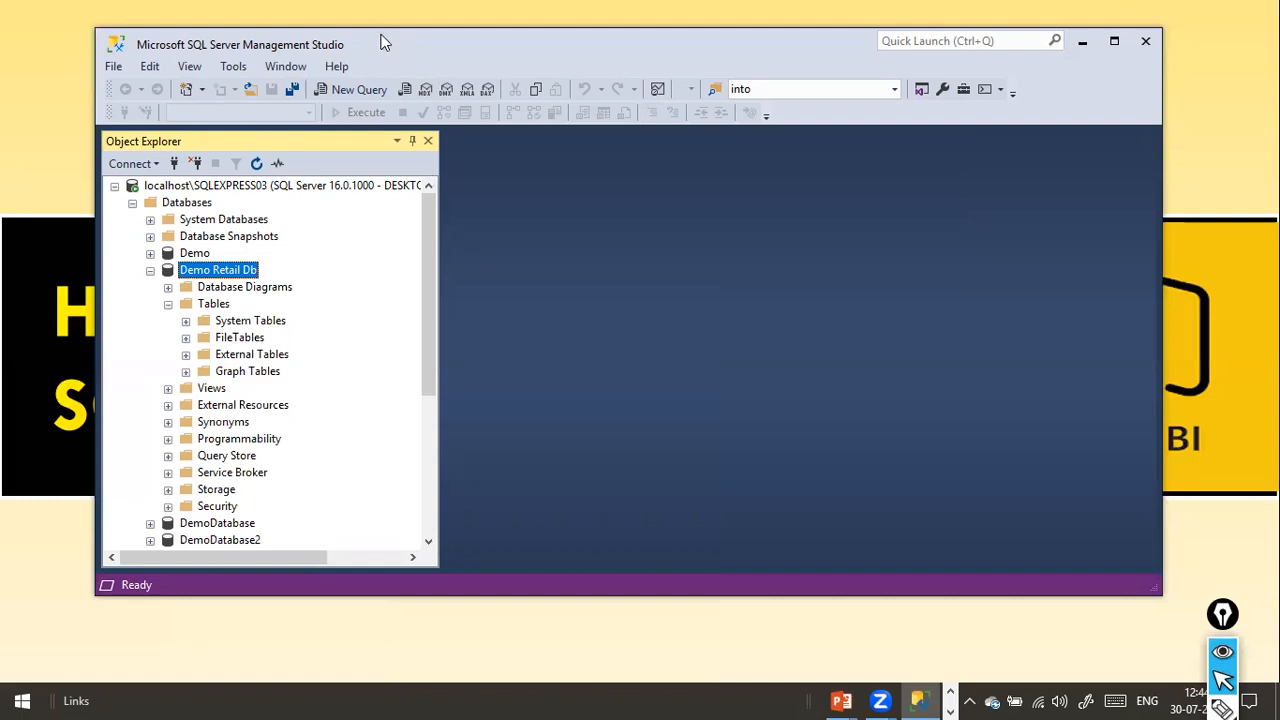
# Step: Shift the main window aside, look through the open applications for the import wizard, and close one extra Power BI Desktop window
pyautogui.moveTo(441, 41); pyautogui.dragTo(381, 35)
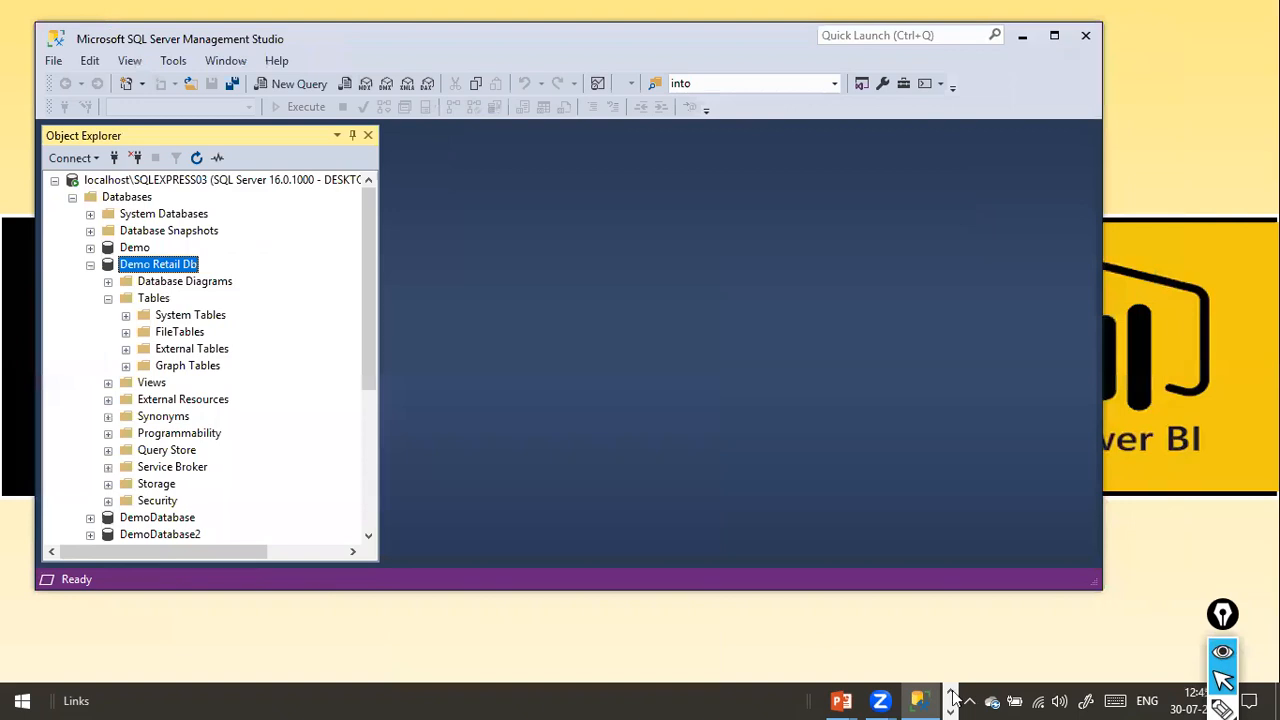
pyautogui.click(950, 694)
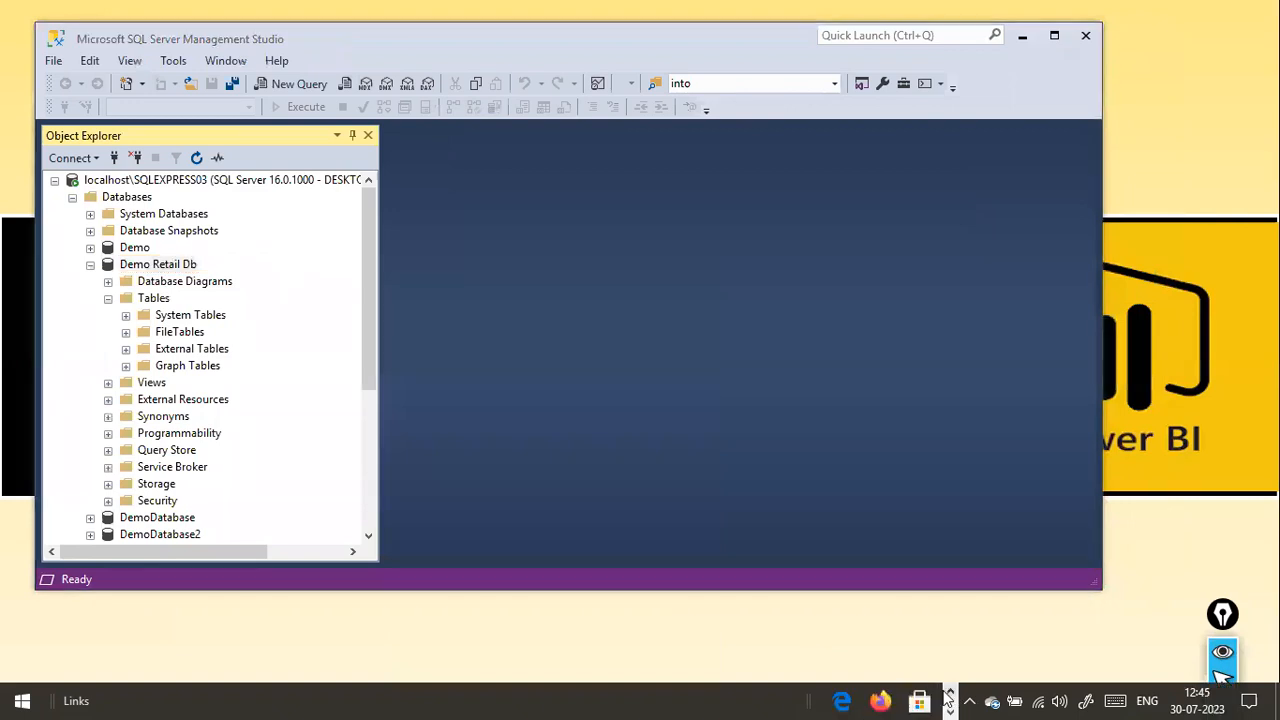
pyautogui.click(949, 696)
pyautogui.click(950, 697)
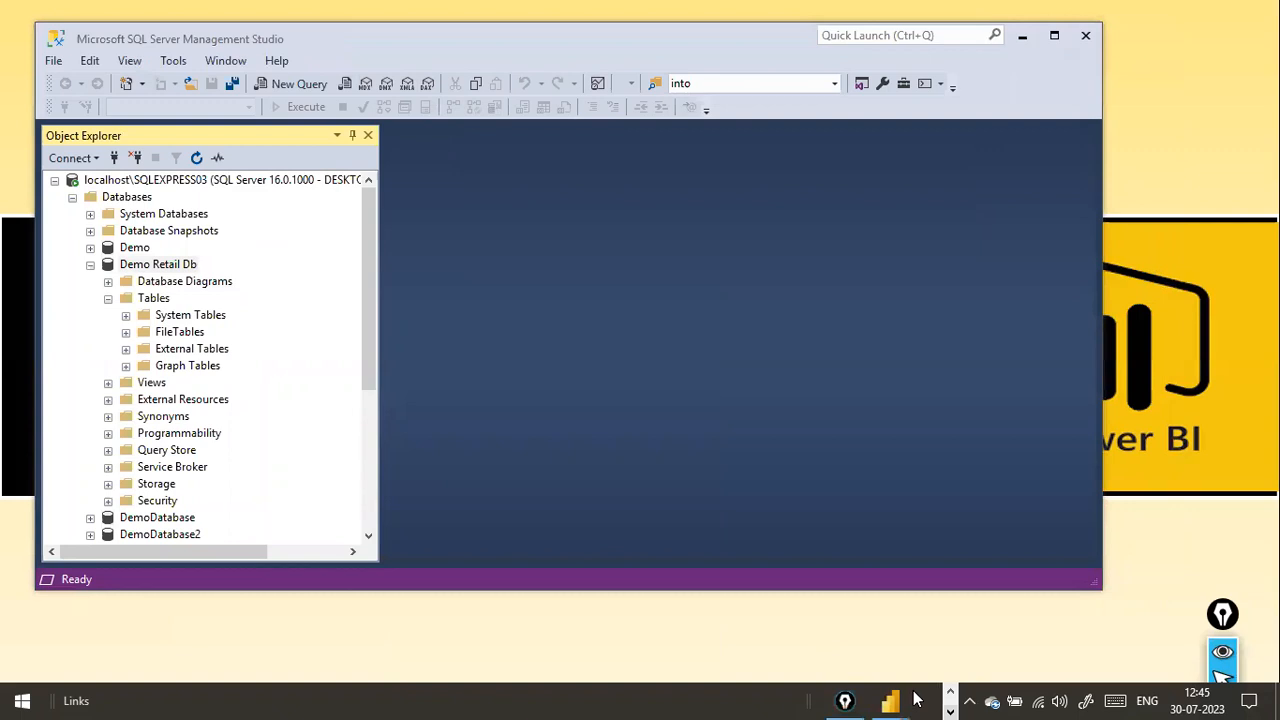
pyautogui.click(913, 699)
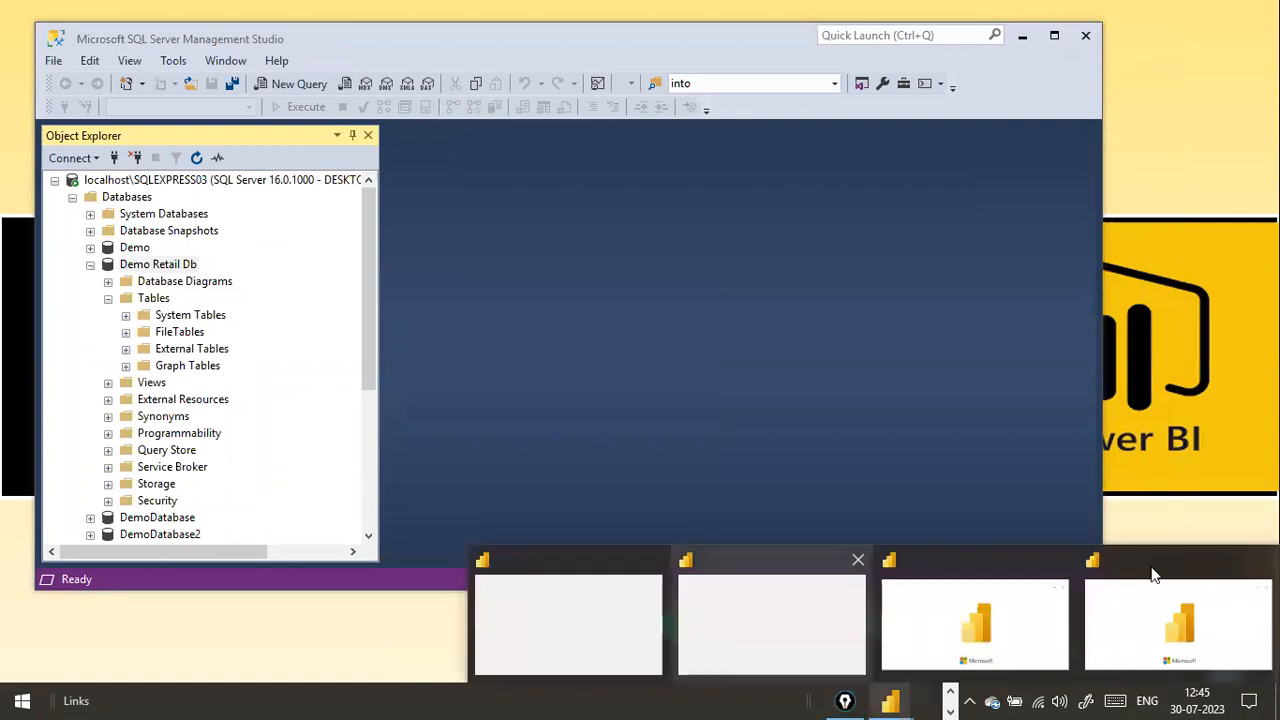
pyautogui.click(1265, 560)
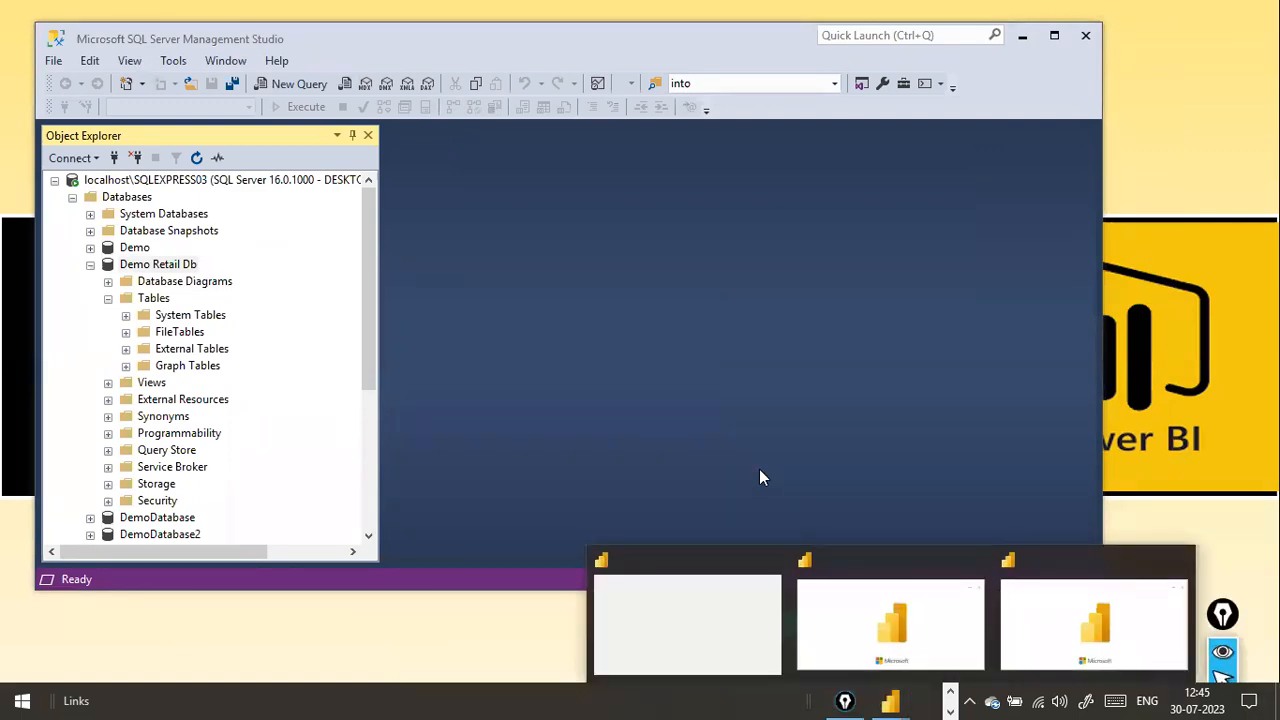
pyautogui.click(774, 484)
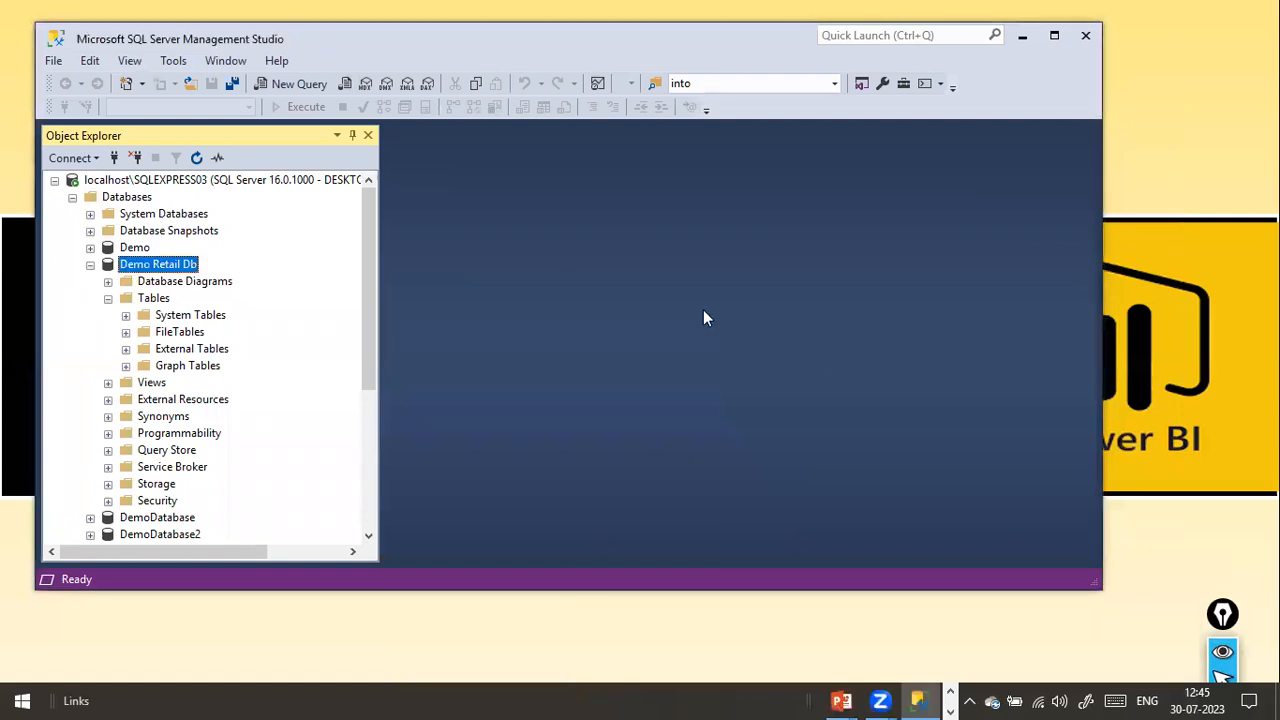
# Step: Bring the SQL Server Import and Export Wizard window to the front from among the open windows
pyautogui.moveTo(469, 32); pyautogui.dragTo(552, 53)
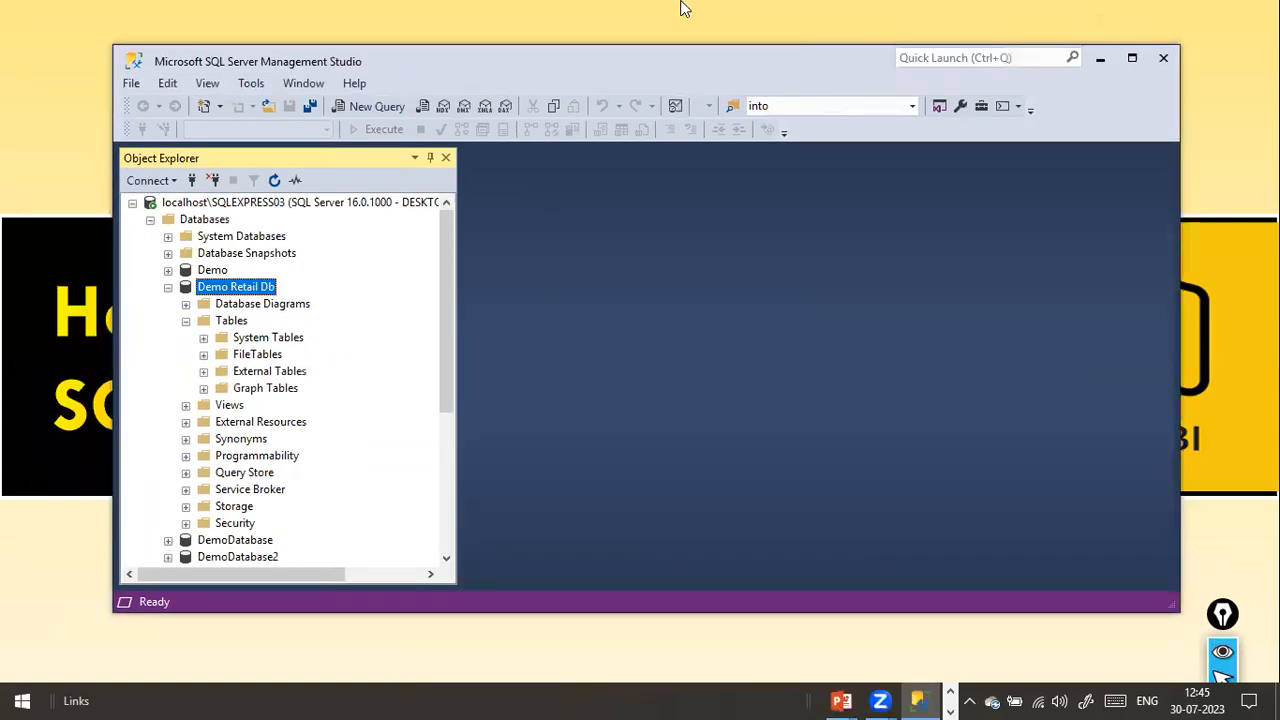
pyautogui.hotkey('alt', 'Tab')
pyautogui.hotkey('alt', 'Tab')
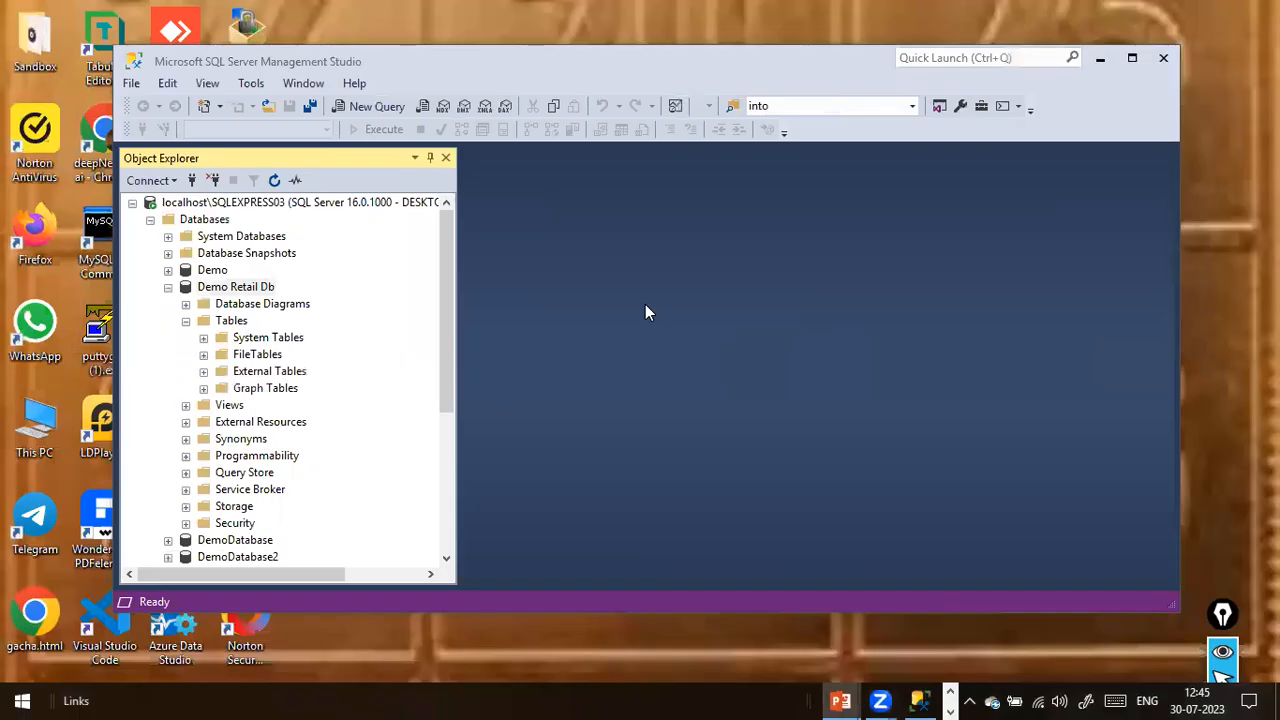
pyautogui.hotkey('alt', 'Tab')
pyautogui.hotkey('alt', 'Tab')
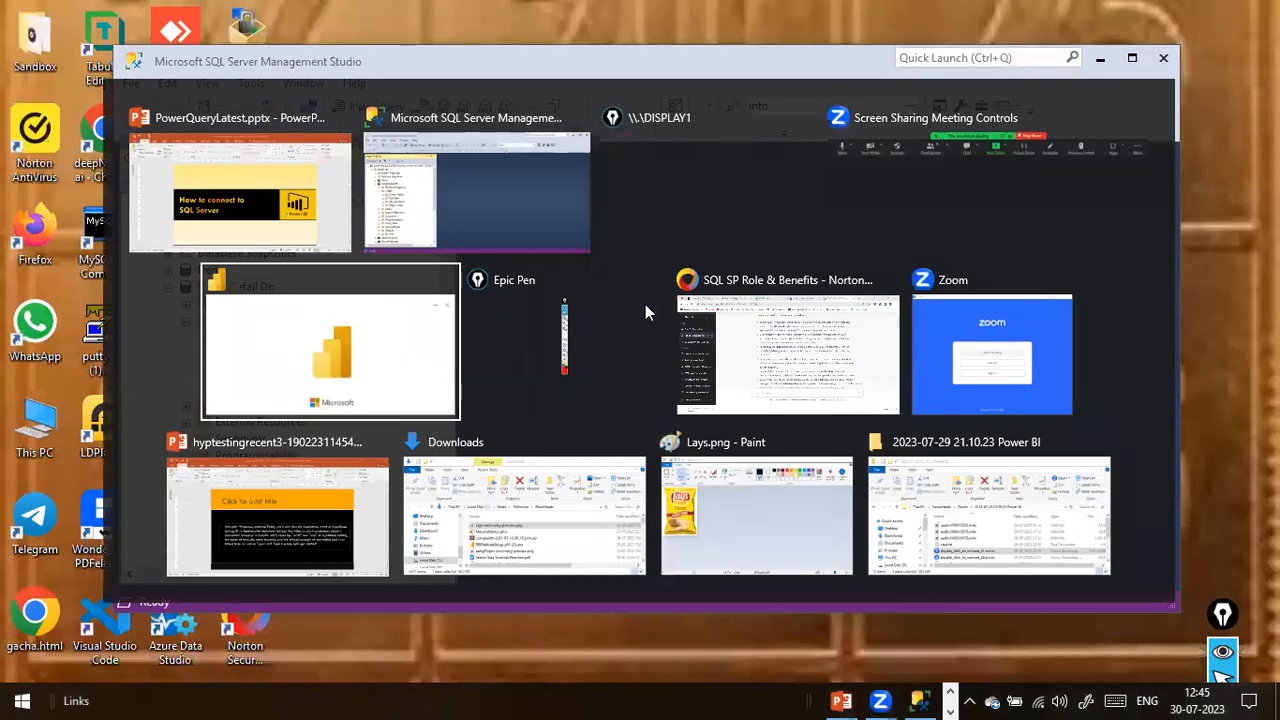
pyautogui.hotkey('alt', 'Tab')
pyautogui.hotkey('alt', 'Tab')
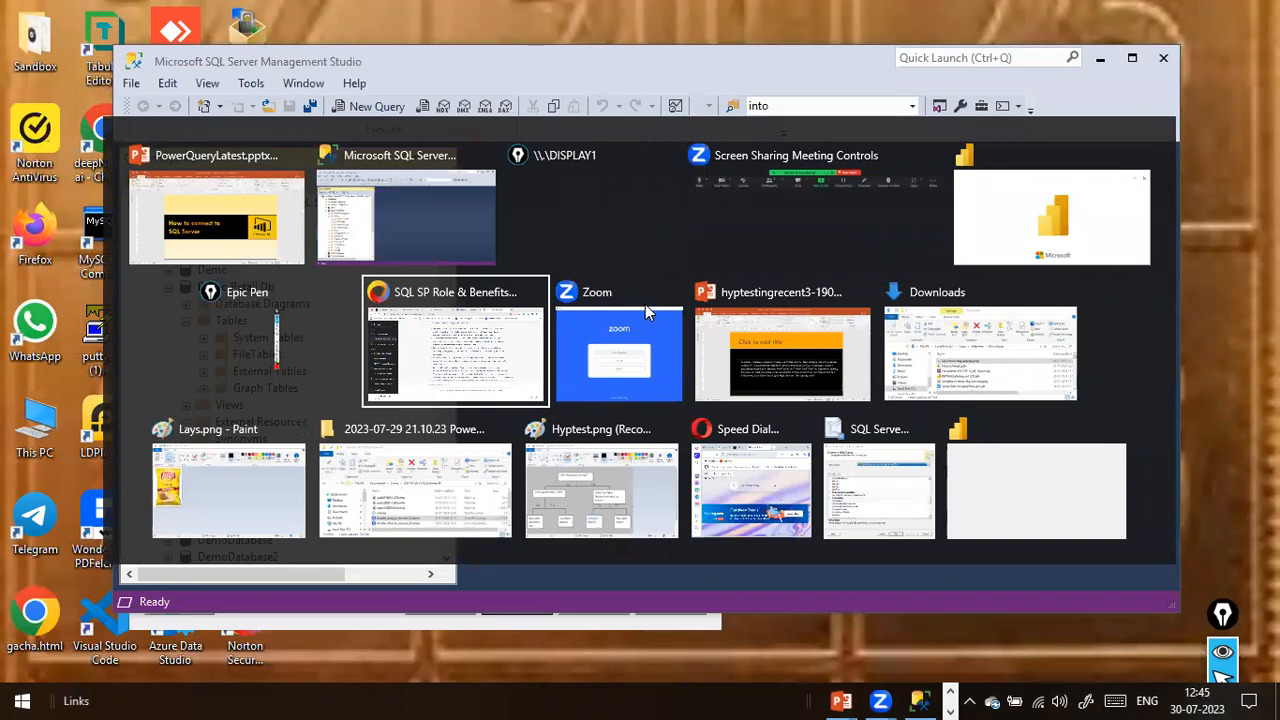
pyautogui.hotkey('alt', 'Tab')
pyautogui.press('Down')
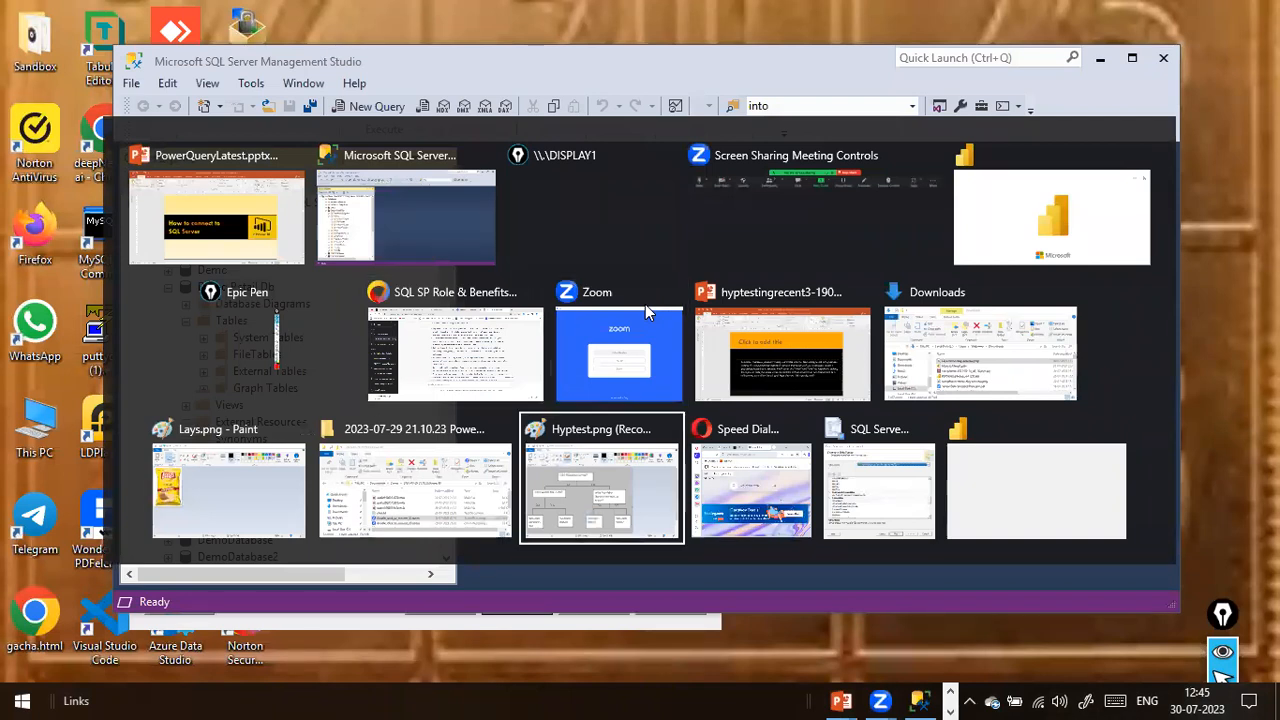
pyautogui.hotkey('alt', 'Tab')
pyautogui.hotkey('alt', 'Tab')
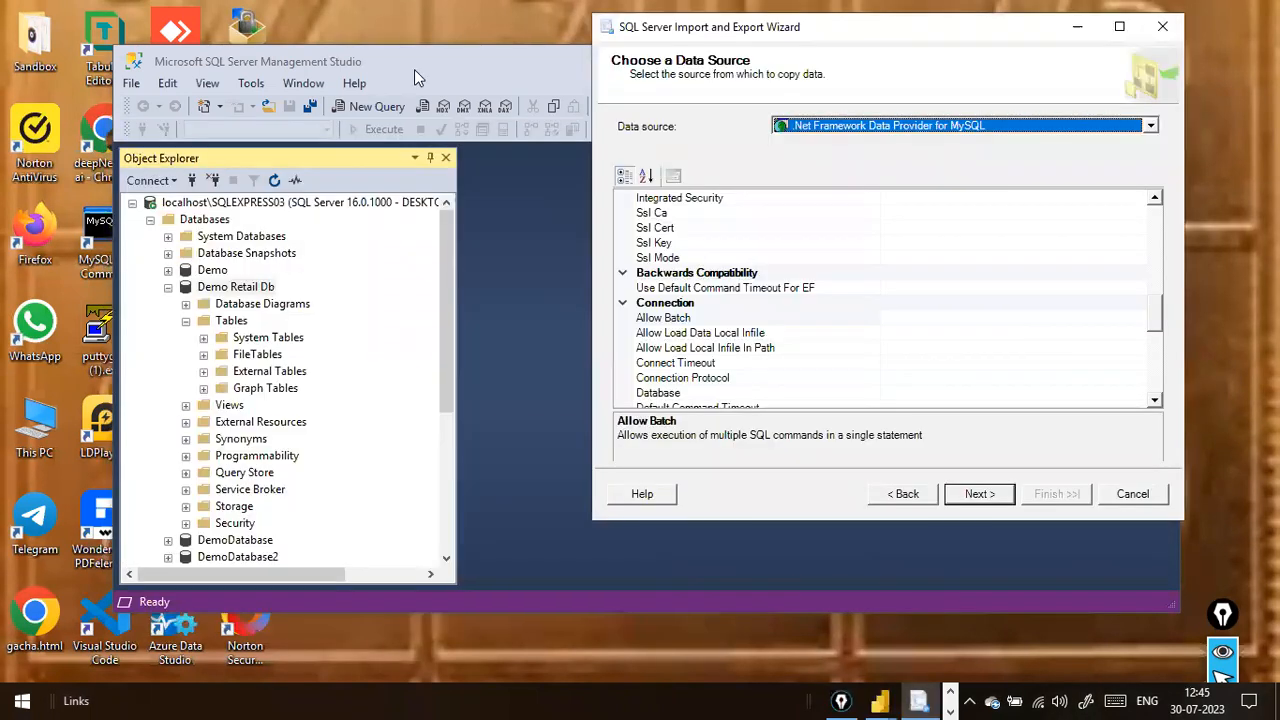
# Step: Arrange the import wizard window over the empty area beside Object Explorer so the Demo Retail Db tree stays visible
pyautogui.hotkey('alt', 'Tab')
pyautogui.hotkey('alt', 'Tab')
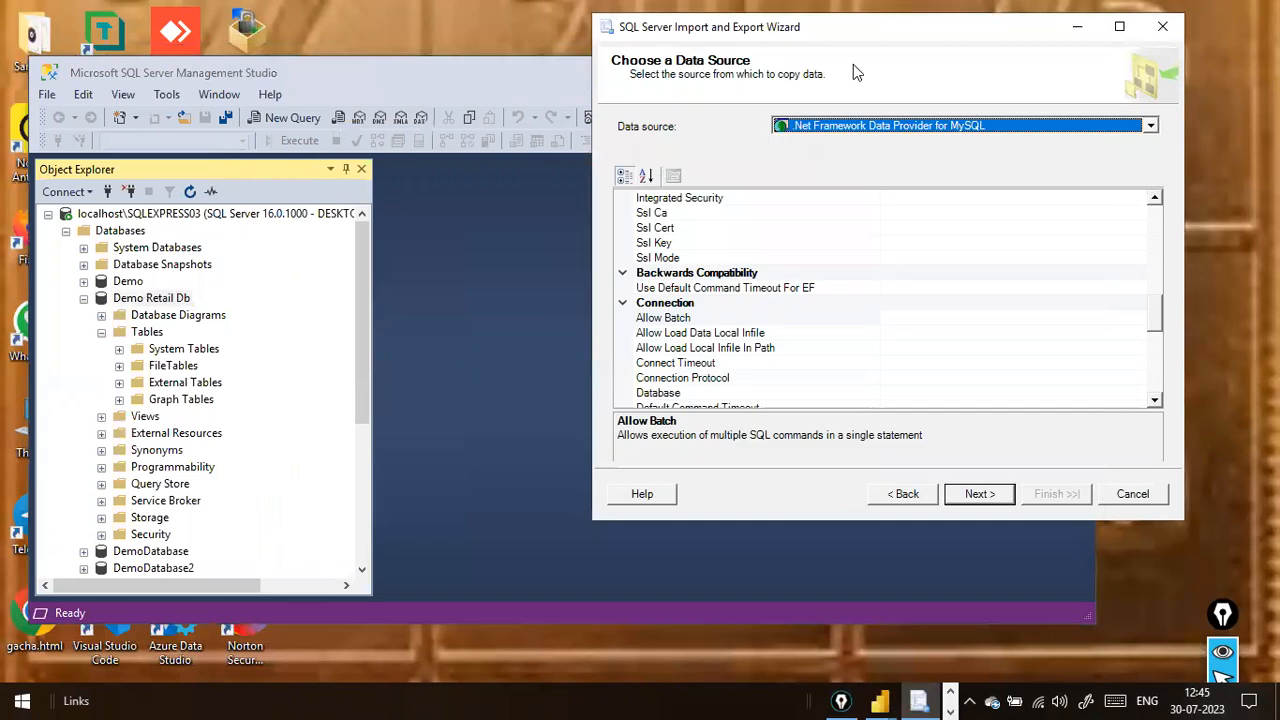
pyautogui.moveTo(838, 32); pyautogui.dragTo(719, 54)
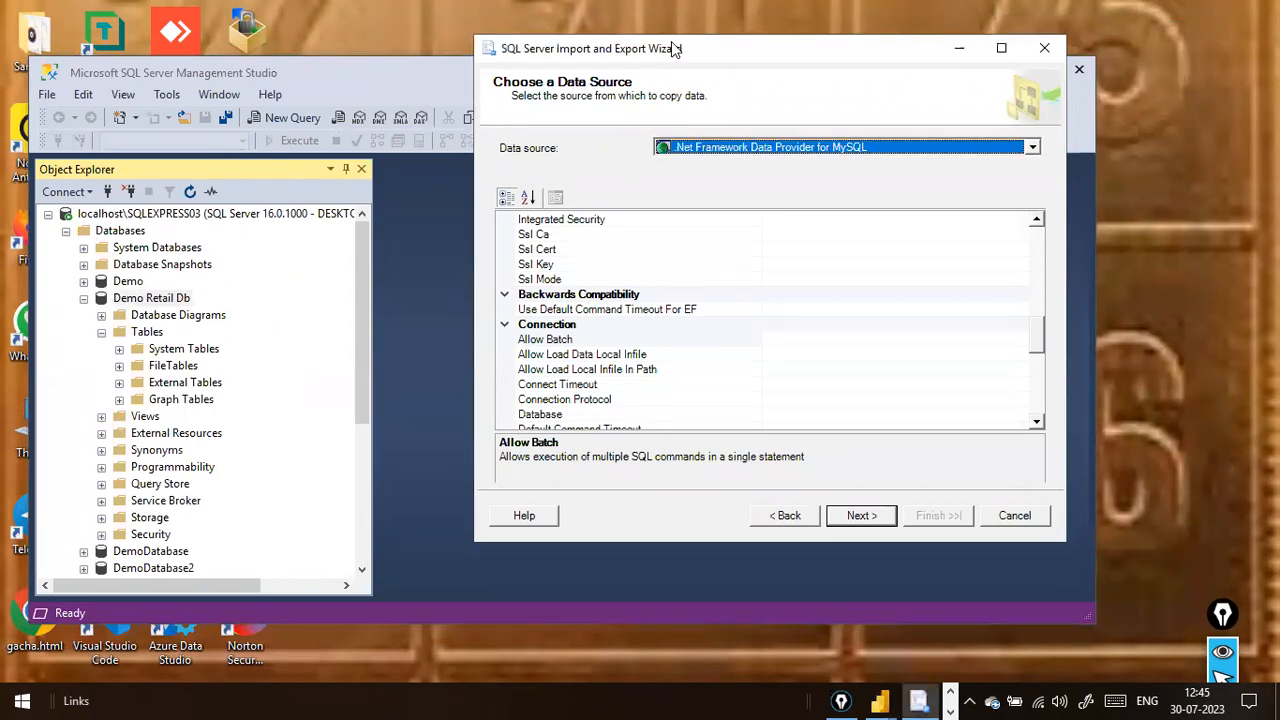
pyautogui.moveTo(674, 48); pyautogui.dragTo(662, 68)
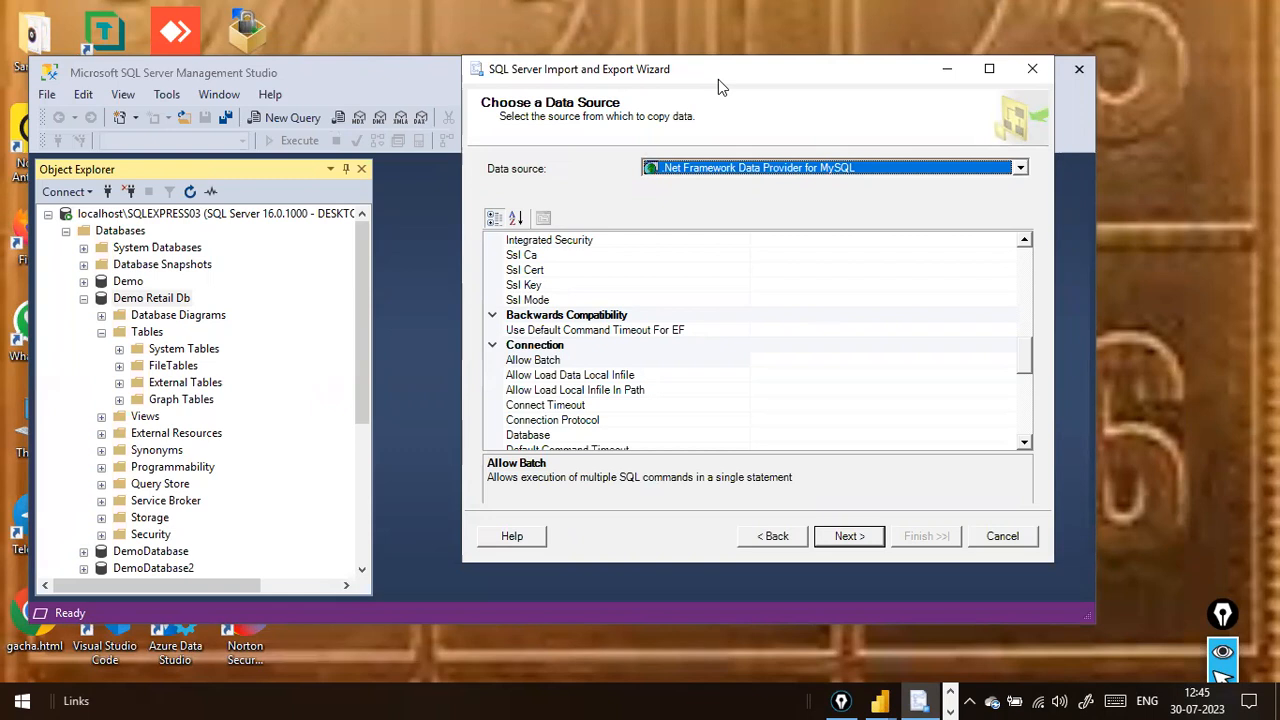
pyautogui.moveTo(718, 79); pyautogui.dragTo(761, 53)
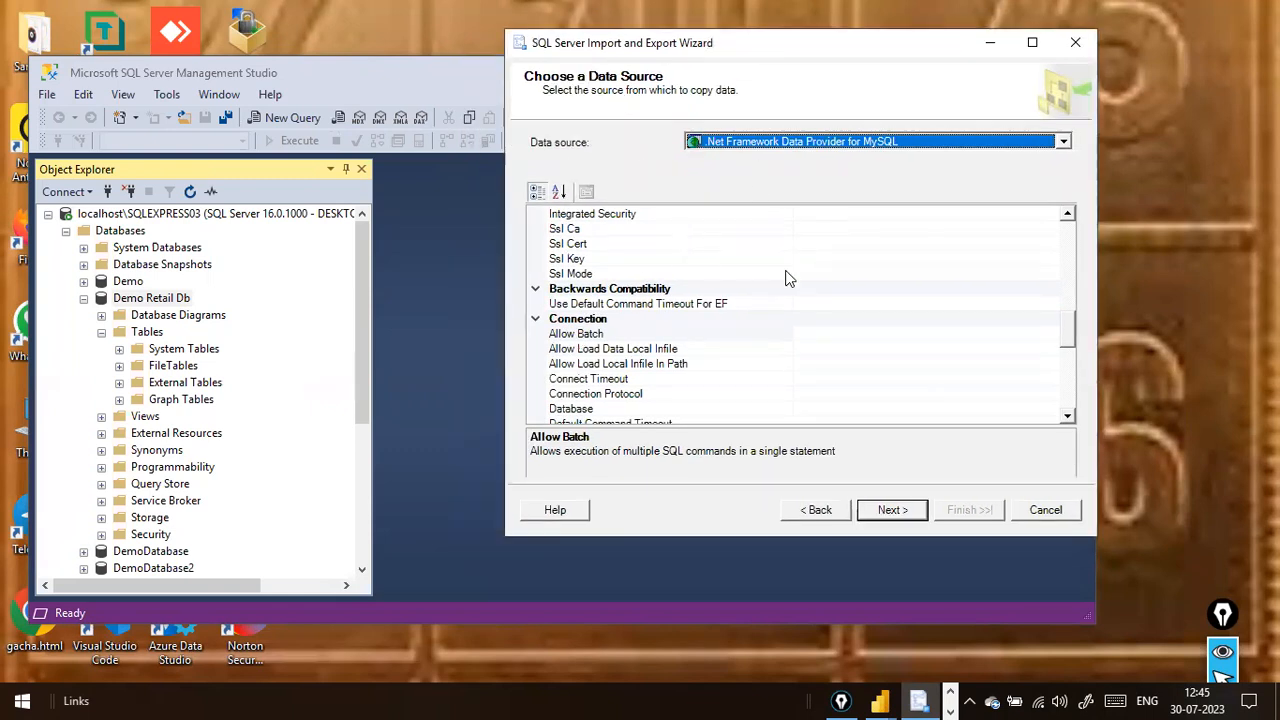
# Step: Set the import wizard's data source to Microsoft Excel
pyautogui.hotkey('alt', 'Tab')
pyautogui.hotkey('alt', 'Tab')
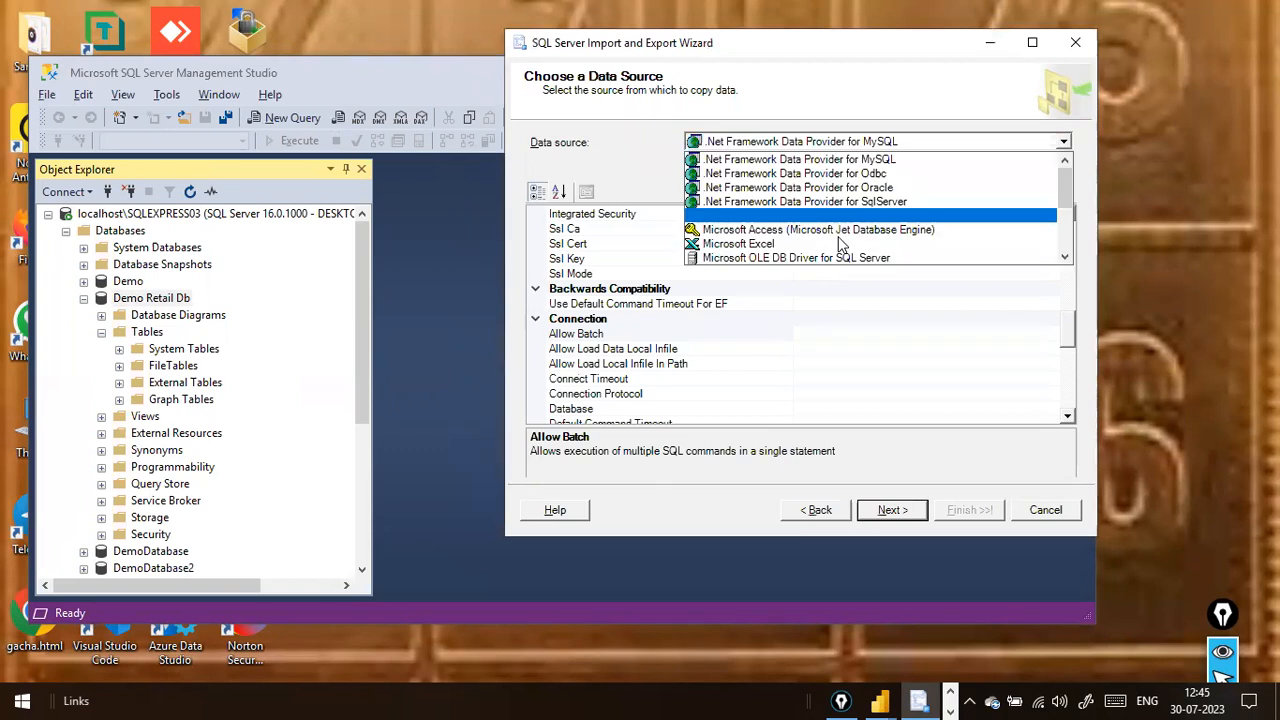
pyautogui.scroll(-5, 840, 245)
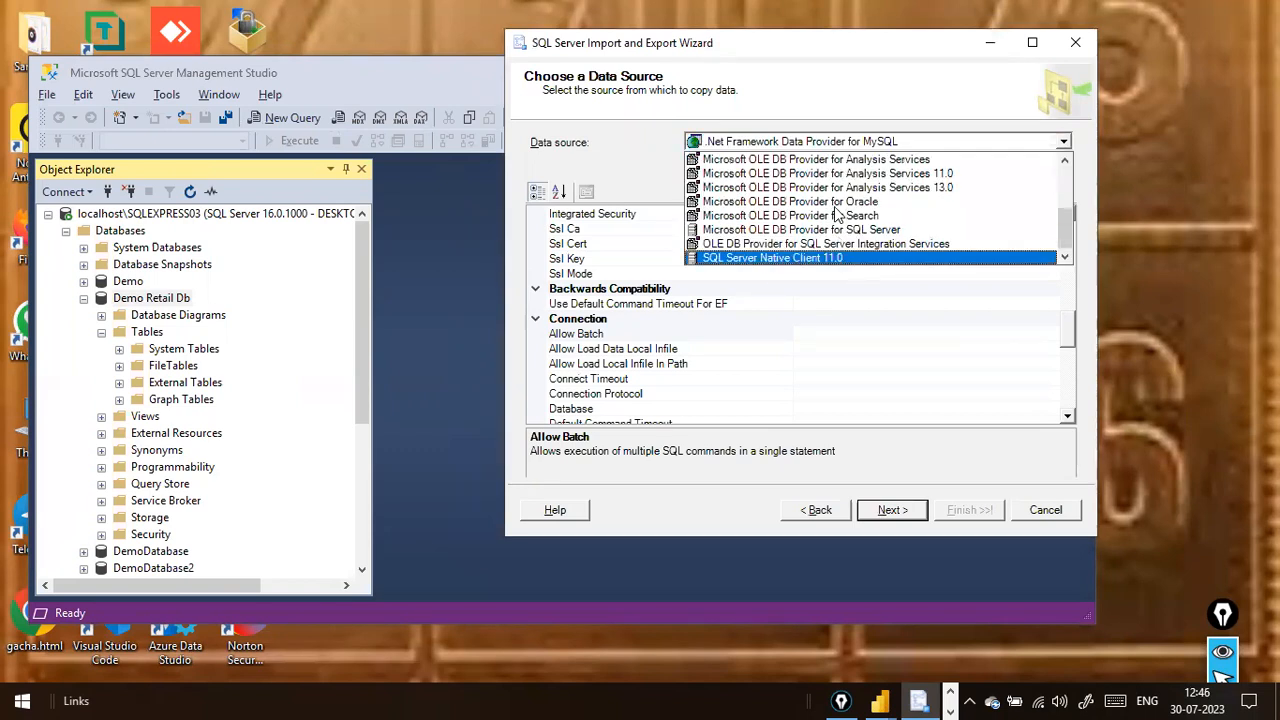
pyautogui.scroll(5, 838, 215)
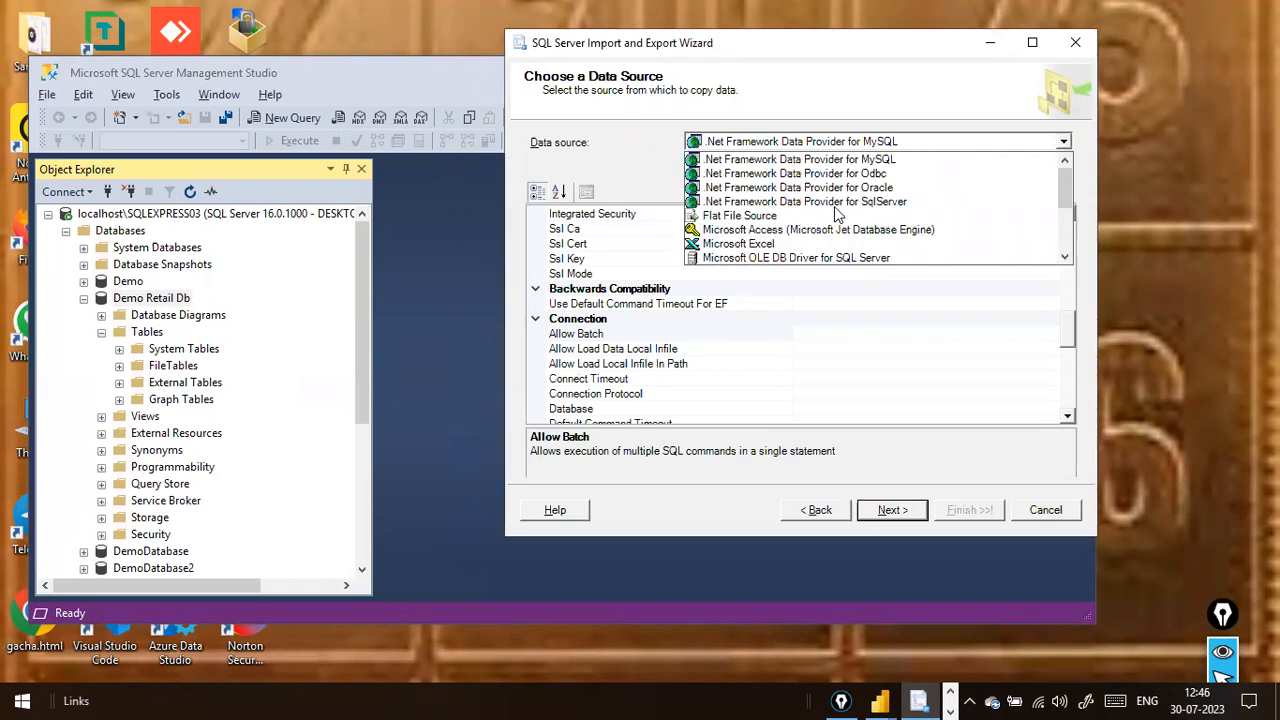
pyautogui.click(749, 243)
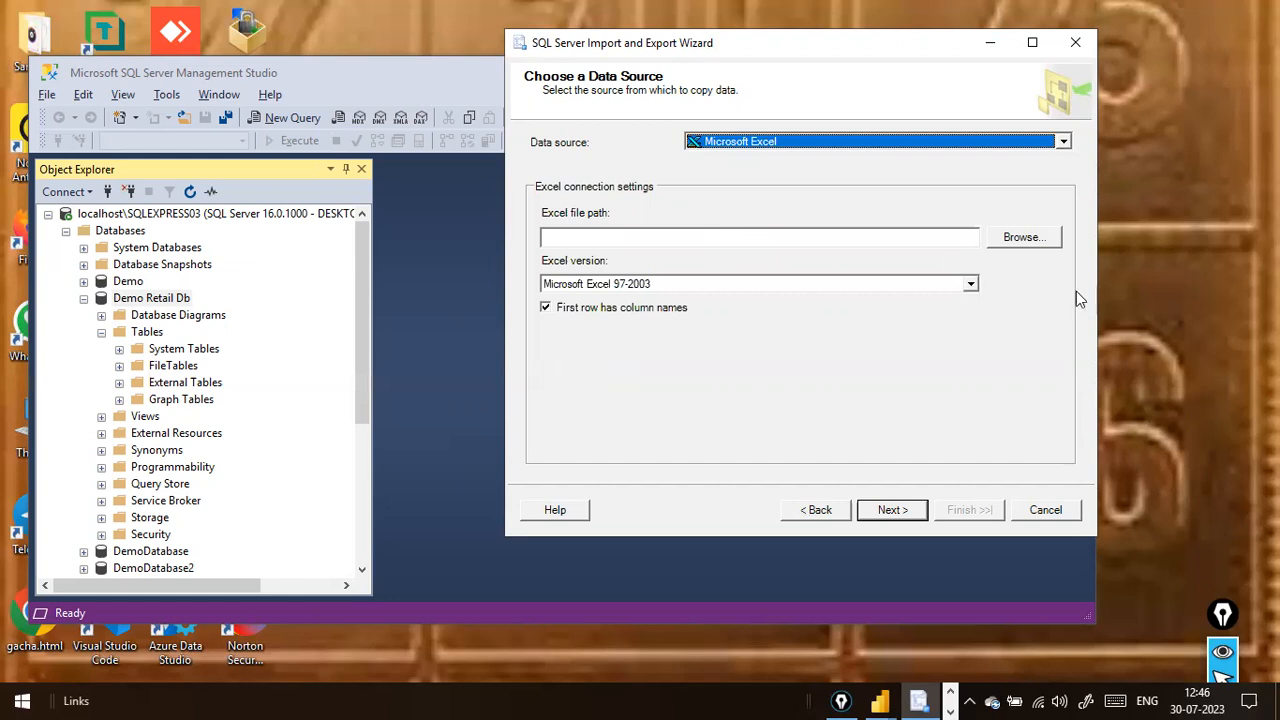
# Step: Browse the dat1 folder on the D: drive and choose DimCustomer.xls as the Excel source file
pyautogui.click(1000, 240)
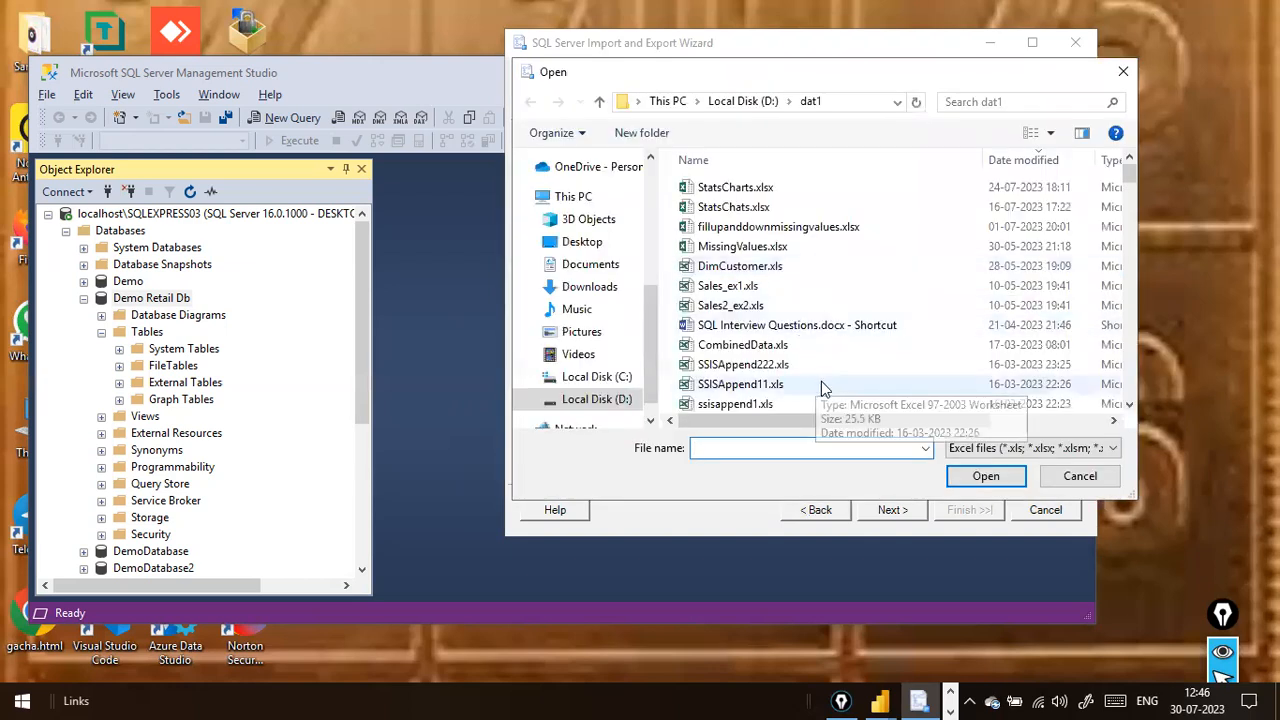
pyautogui.scroll(-10, 790, 340)
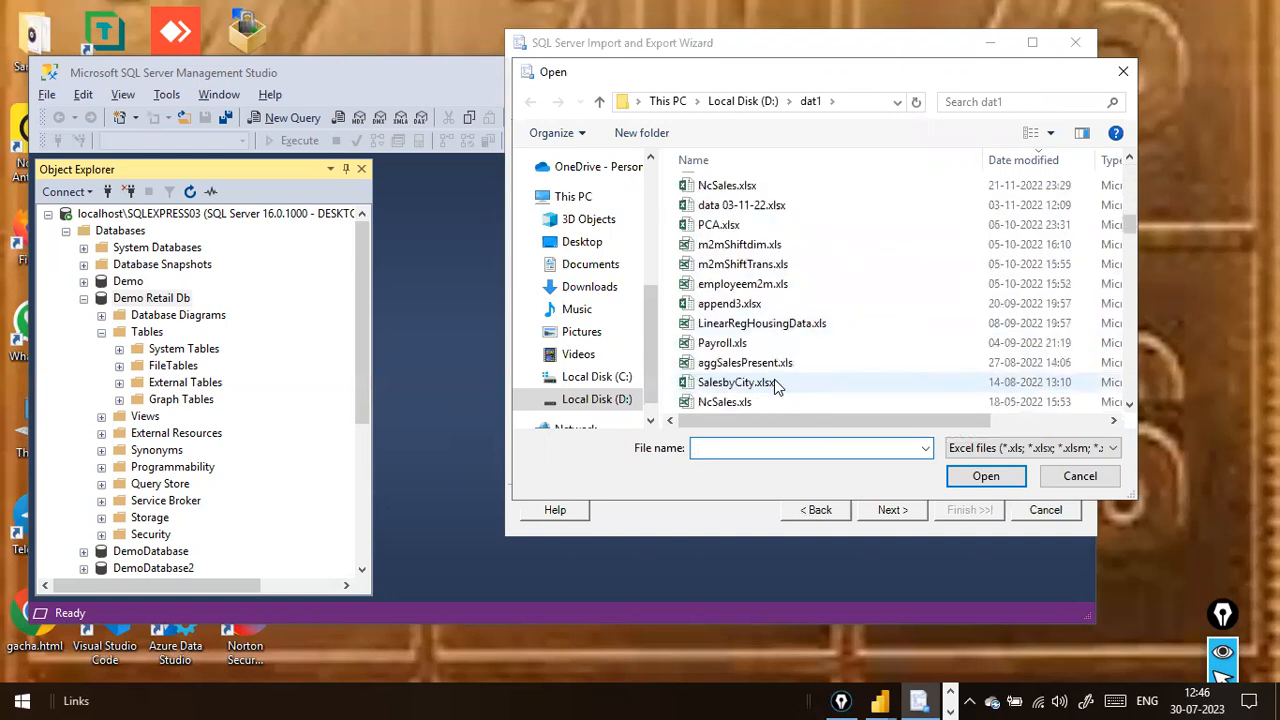
pyautogui.scroll(-3, 774, 379)
pyautogui.scroll(4, 776, 385)
pyautogui.scroll(10, 774, 379)
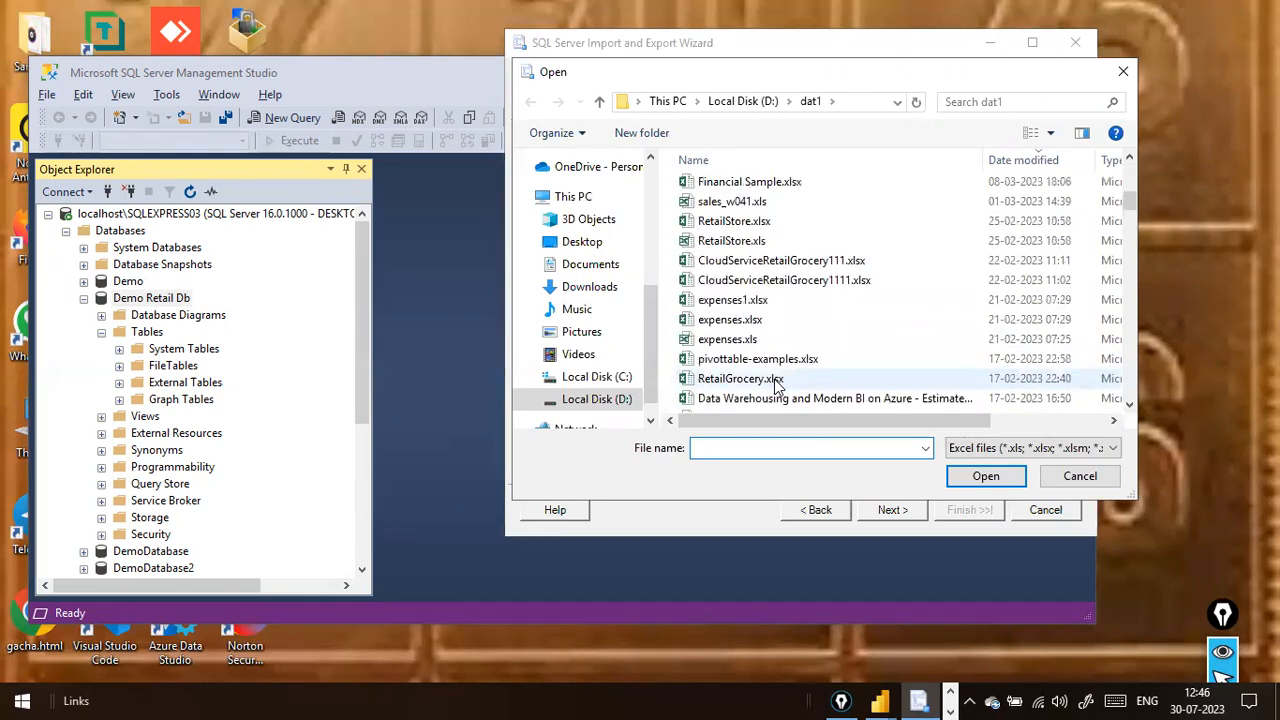
pyautogui.click(763, 305)
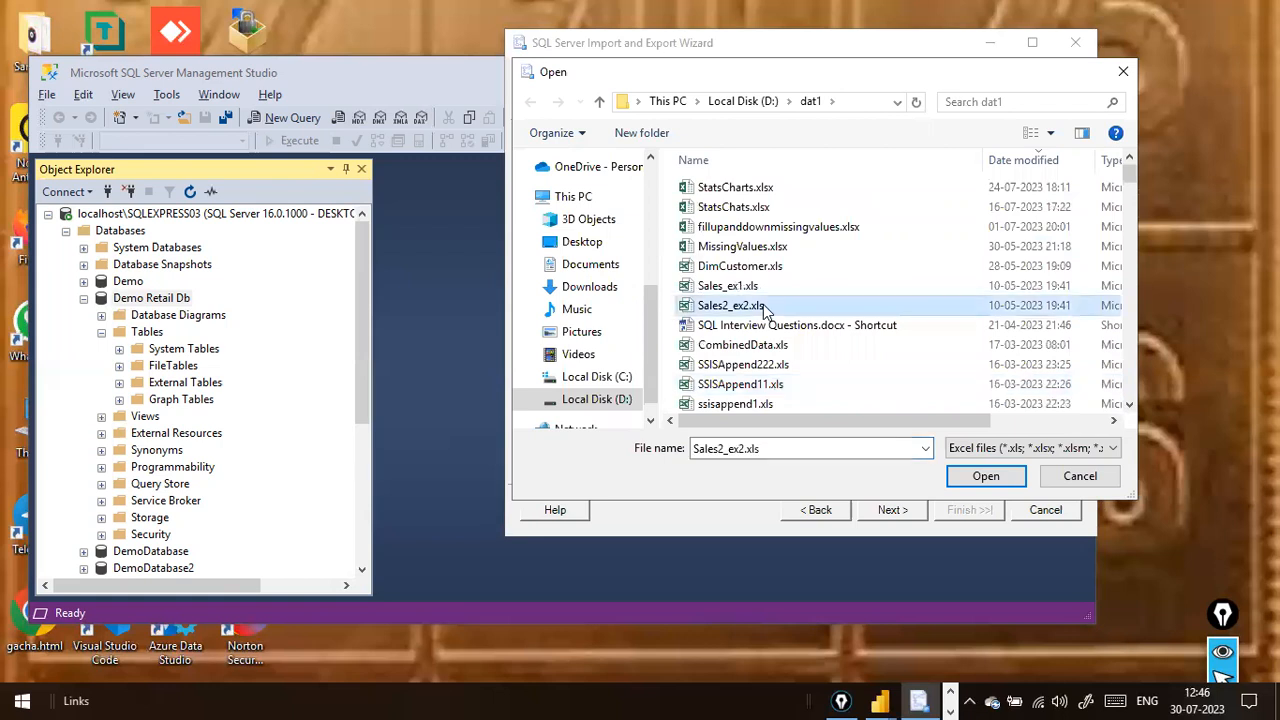
pyautogui.press('d')
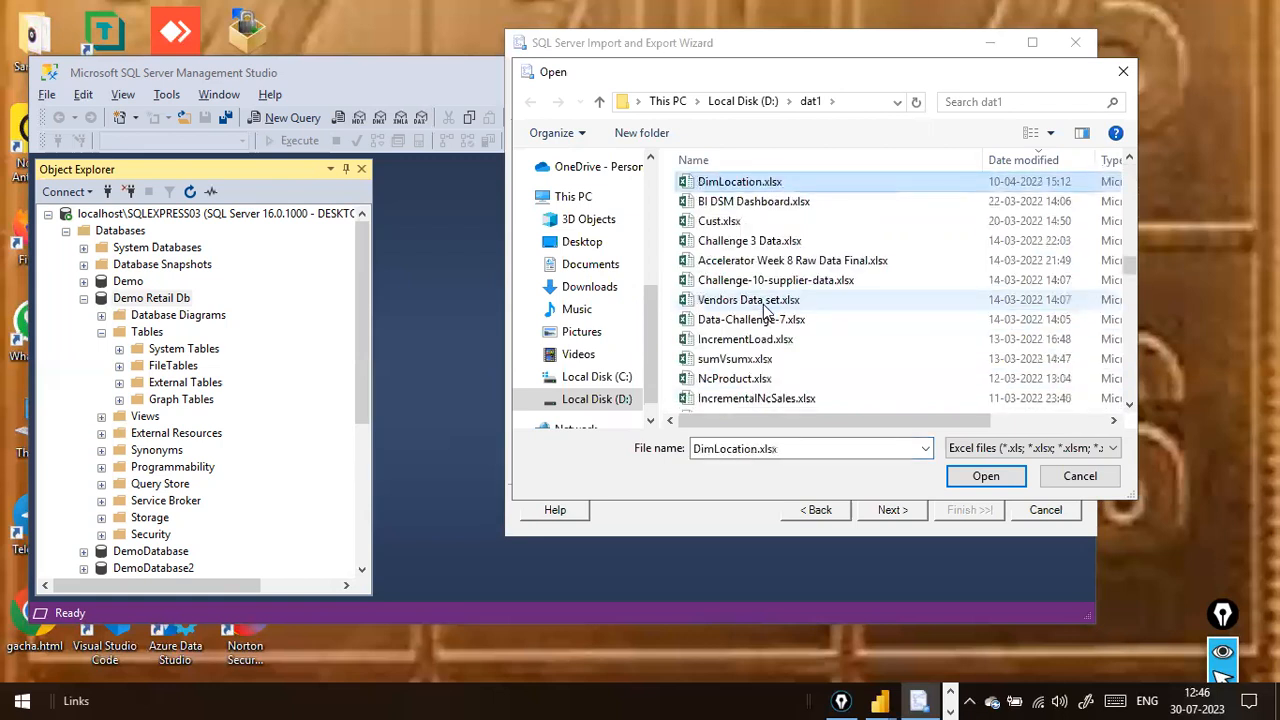
pyautogui.write('dimc')
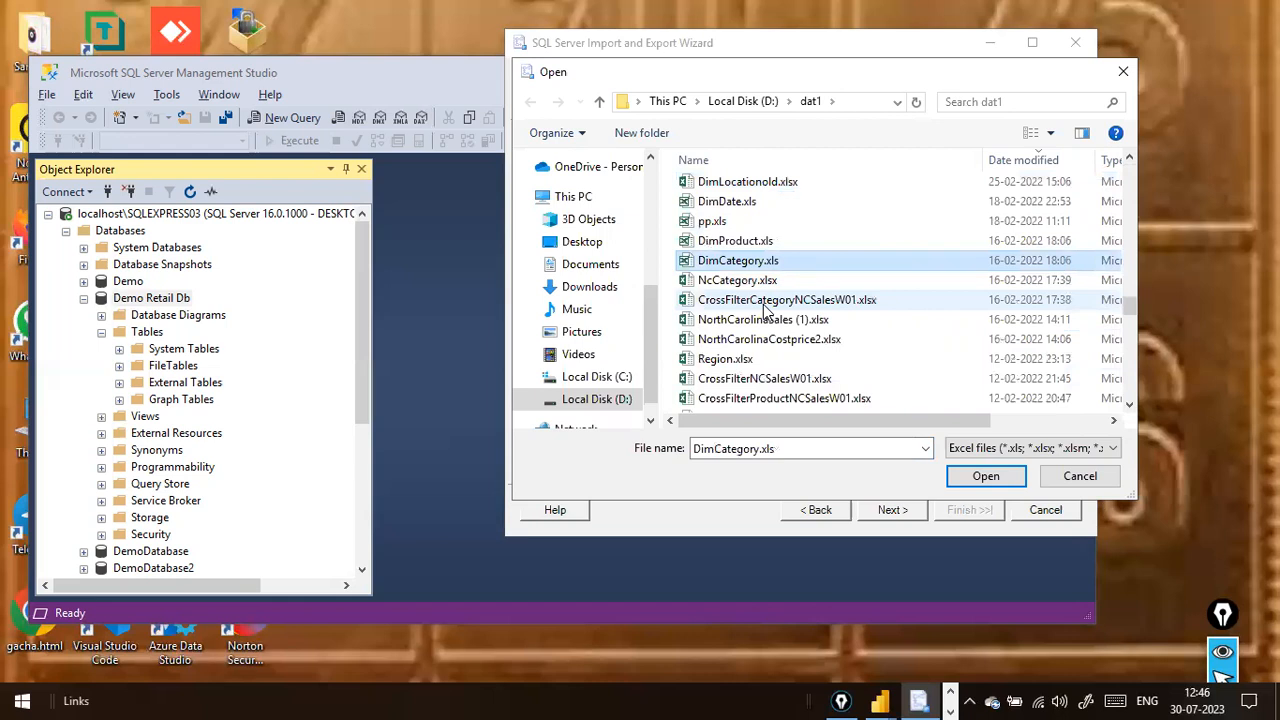
pyautogui.write('d')
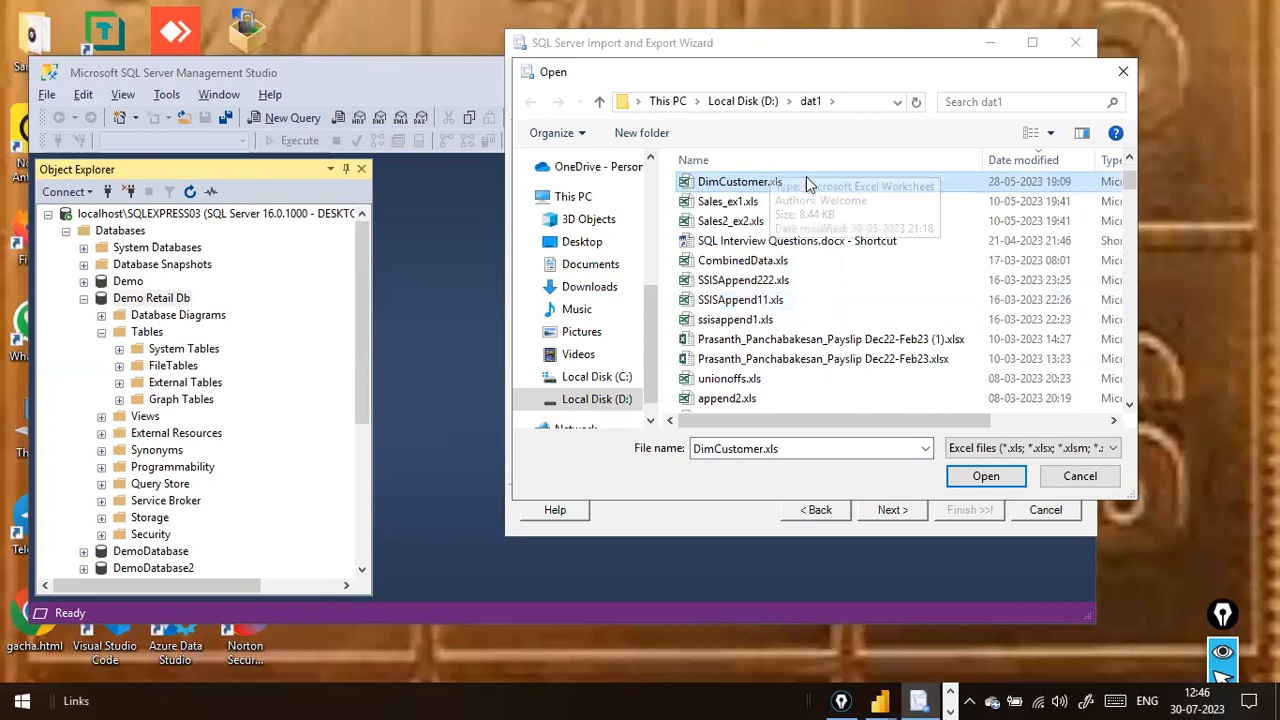
pyautogui.click(967, 478)
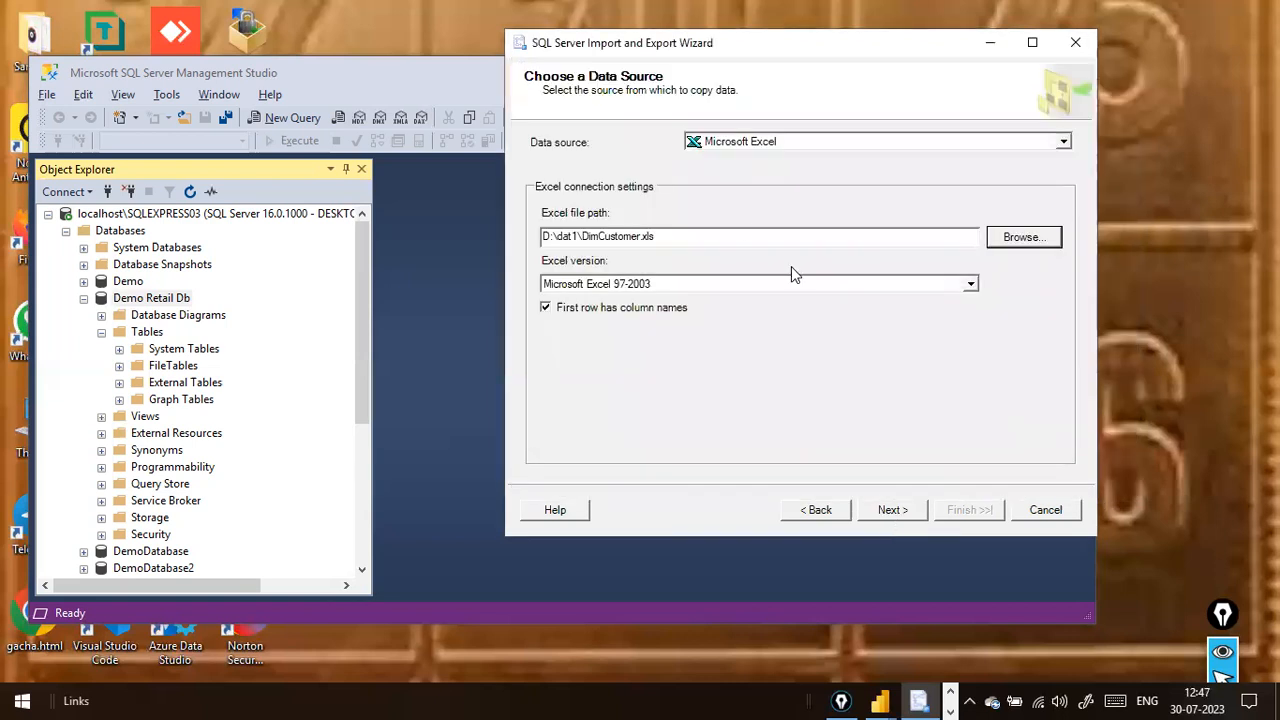
# Step: Review the Excel file path and look up DimCustomer.xls in its folder once more without changing the selection
pyautogui.moveTo(705, 240); pyautogui.dragTo(451, 220)
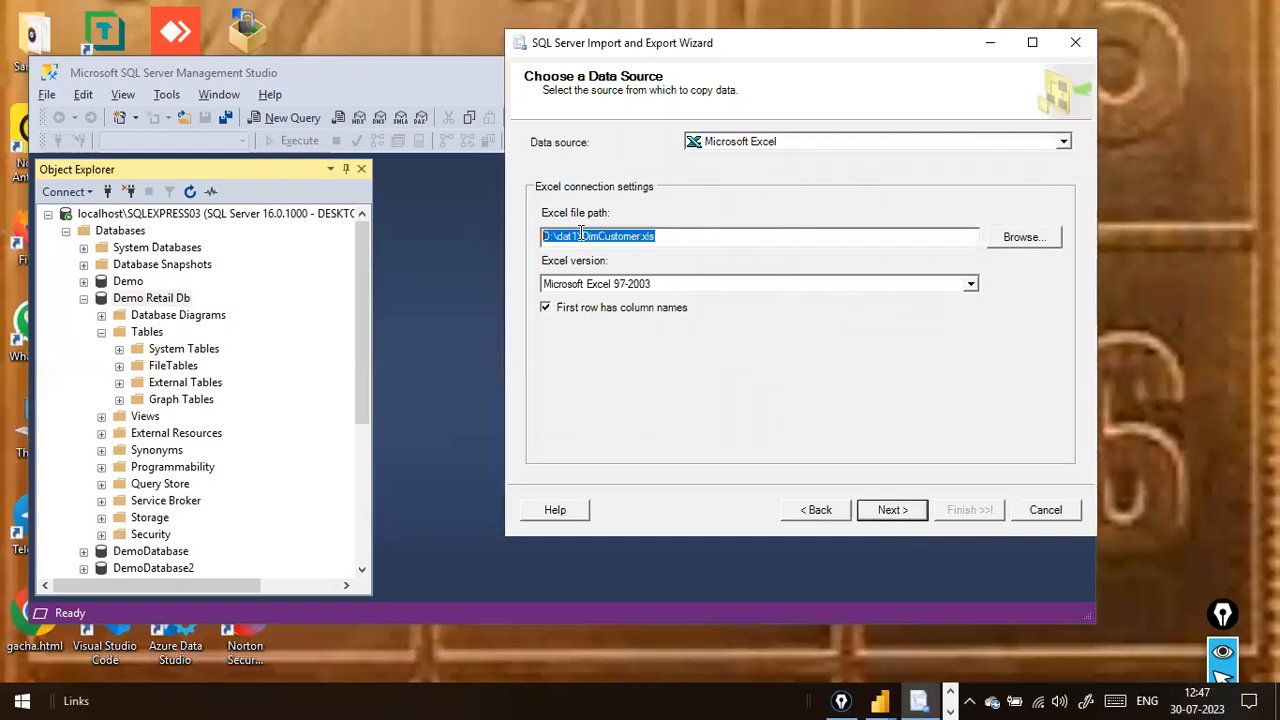
pyautogui.click(1025, 242)
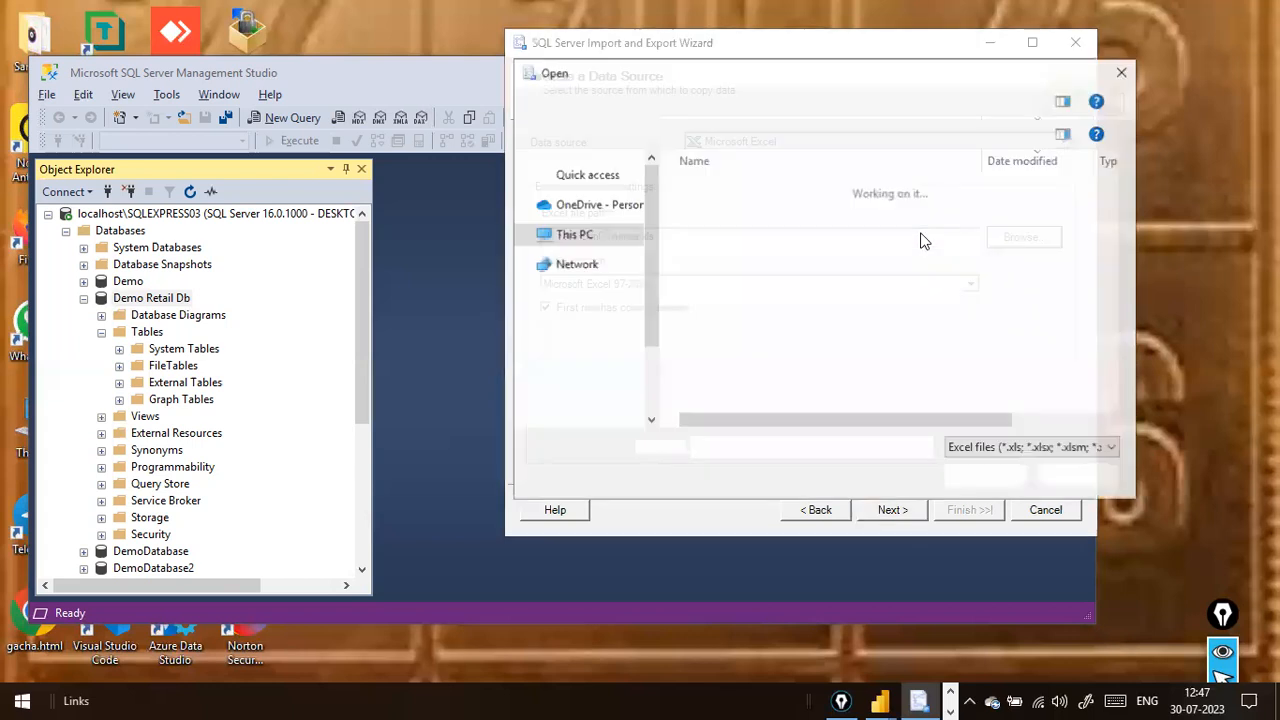
pyautogui.click(743, 268)
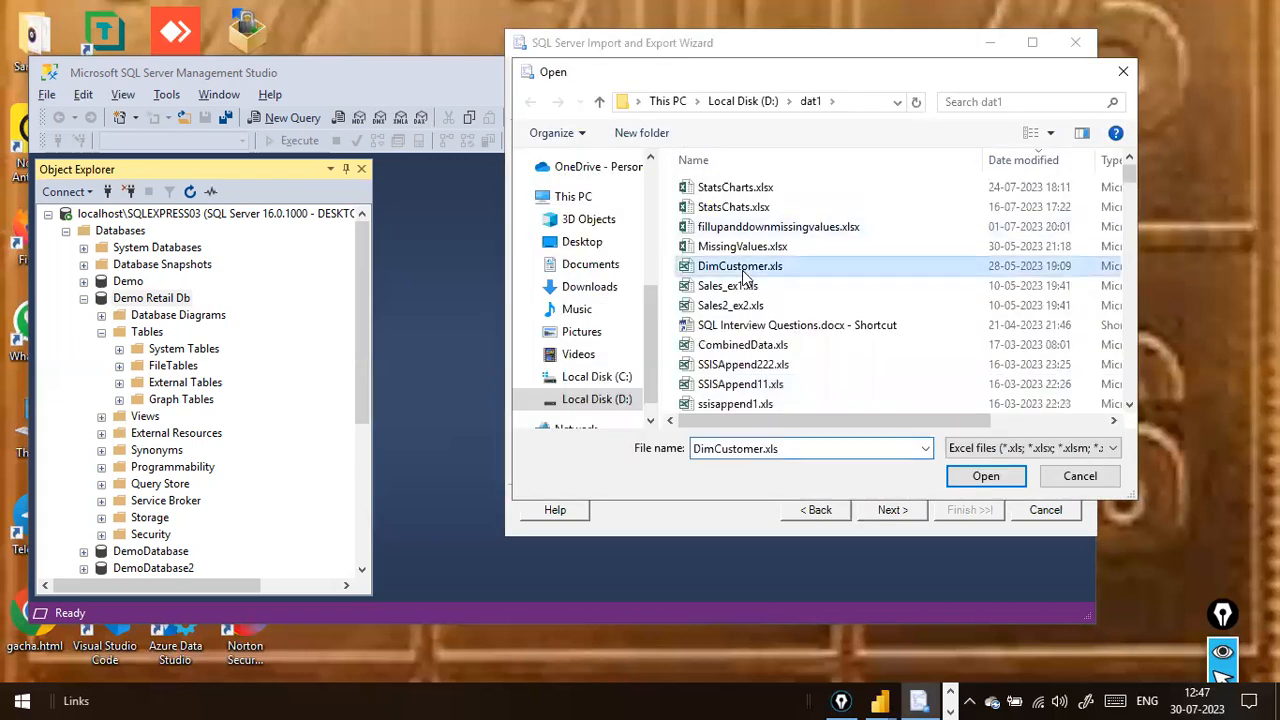
pyautogui.click(1057, 478)
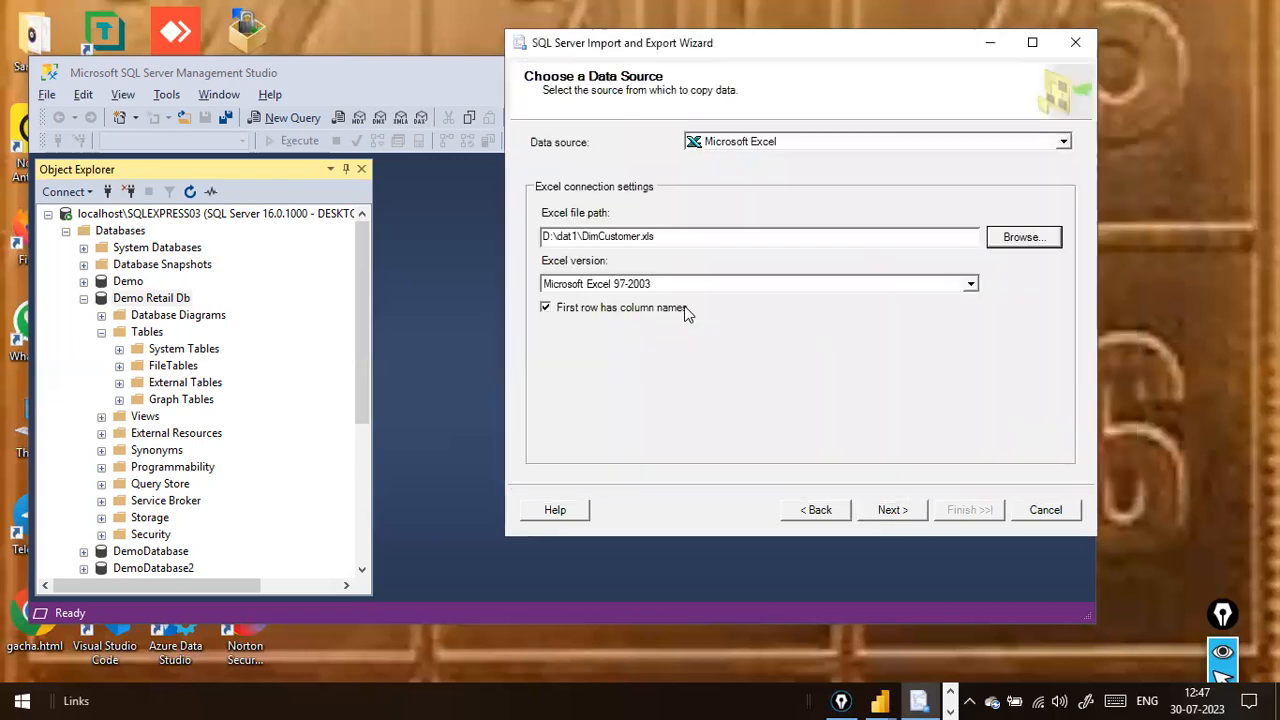
pyautogui.click(679, 244)
pyautogui.moveTo(418, 238); pyautogui.dragTo(424, 240)
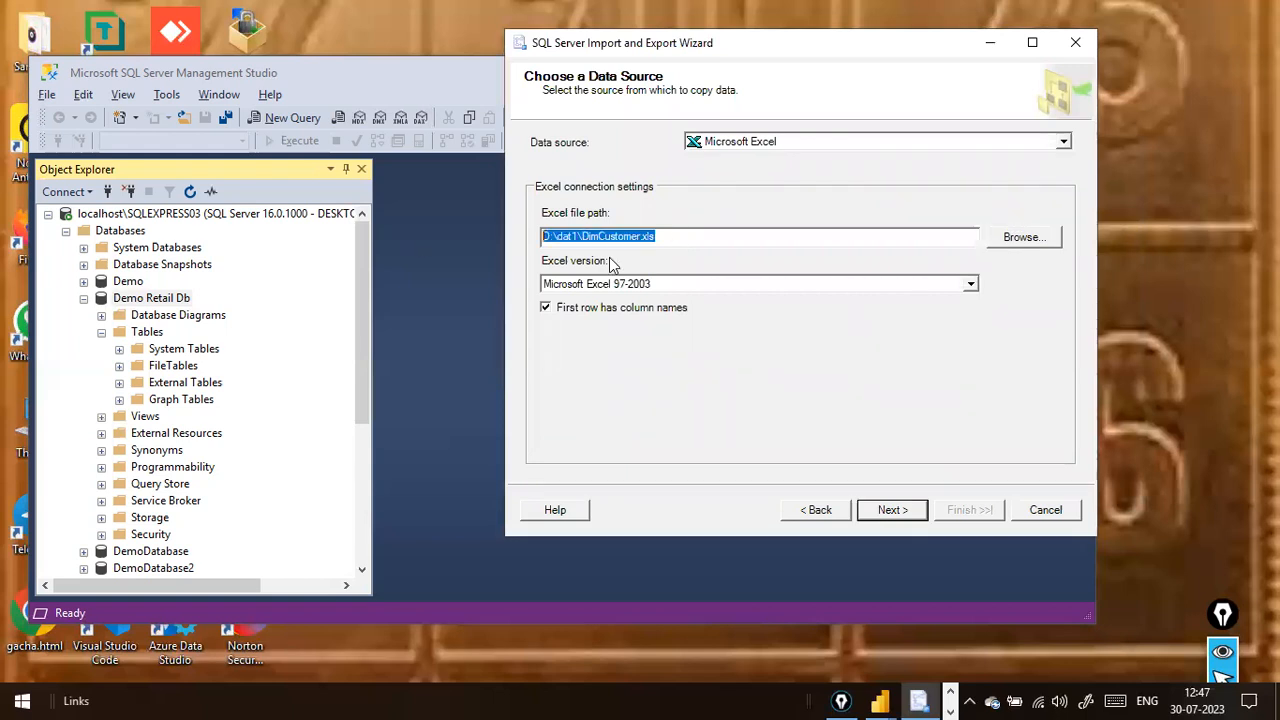
pyautogui.click(650, 242)
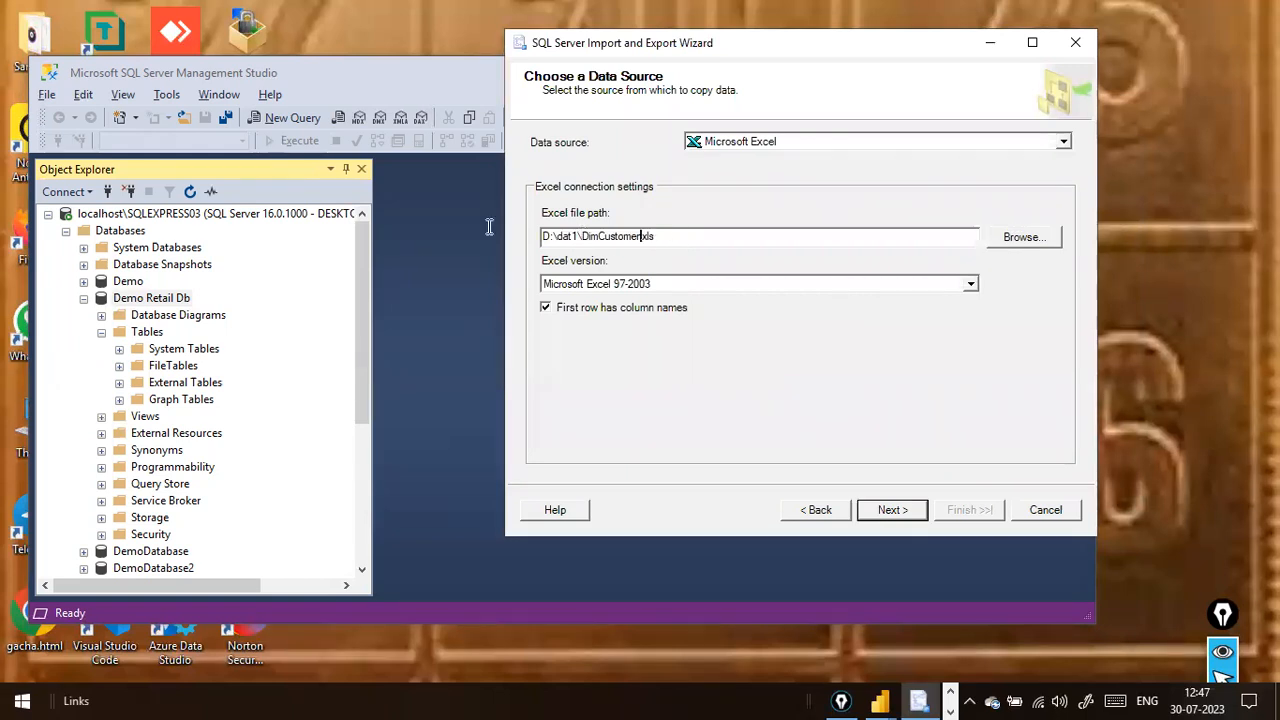
pyautogui.moveTo(578, 237); pyautogui.dragTo(542, 237)
pyautogui.click(676, 239)
pyautogui.moveTo(668, 238); pyautogui.dragTo(392, 219)
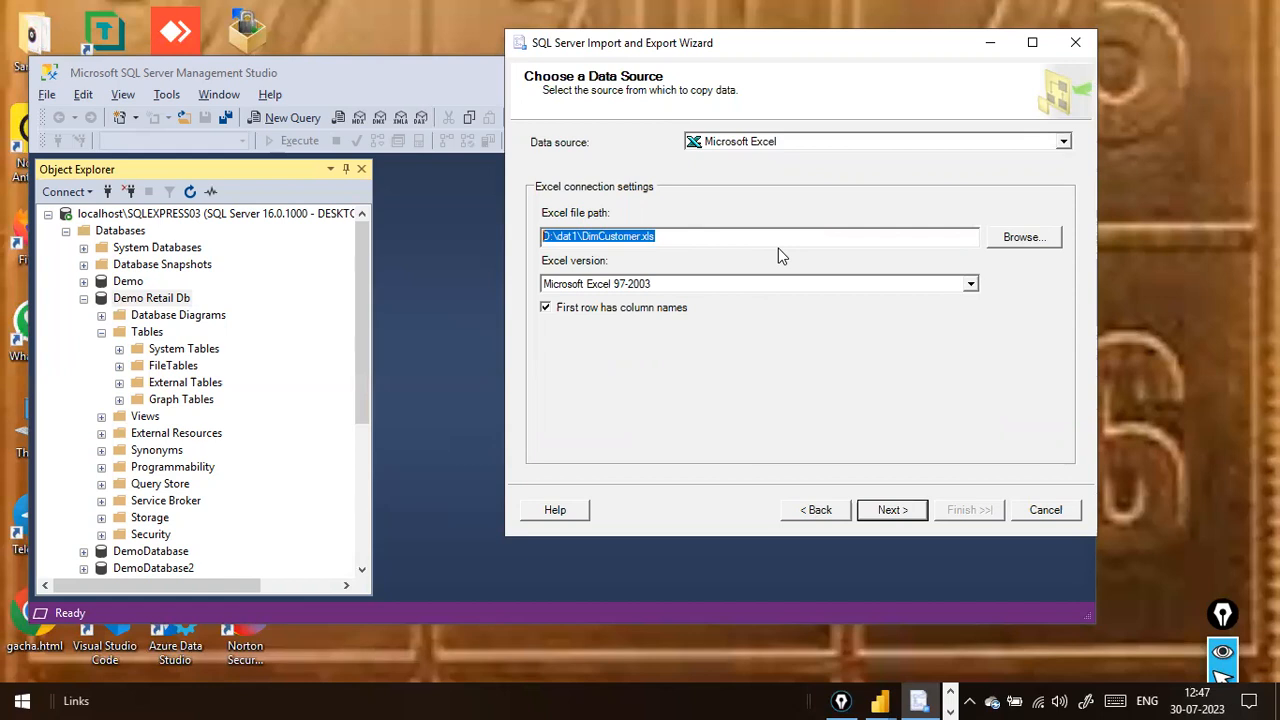
# Step: Continue to the destination page and set the destination to SQL Server Native Client 11.0
pyautogui.click(908, 510)
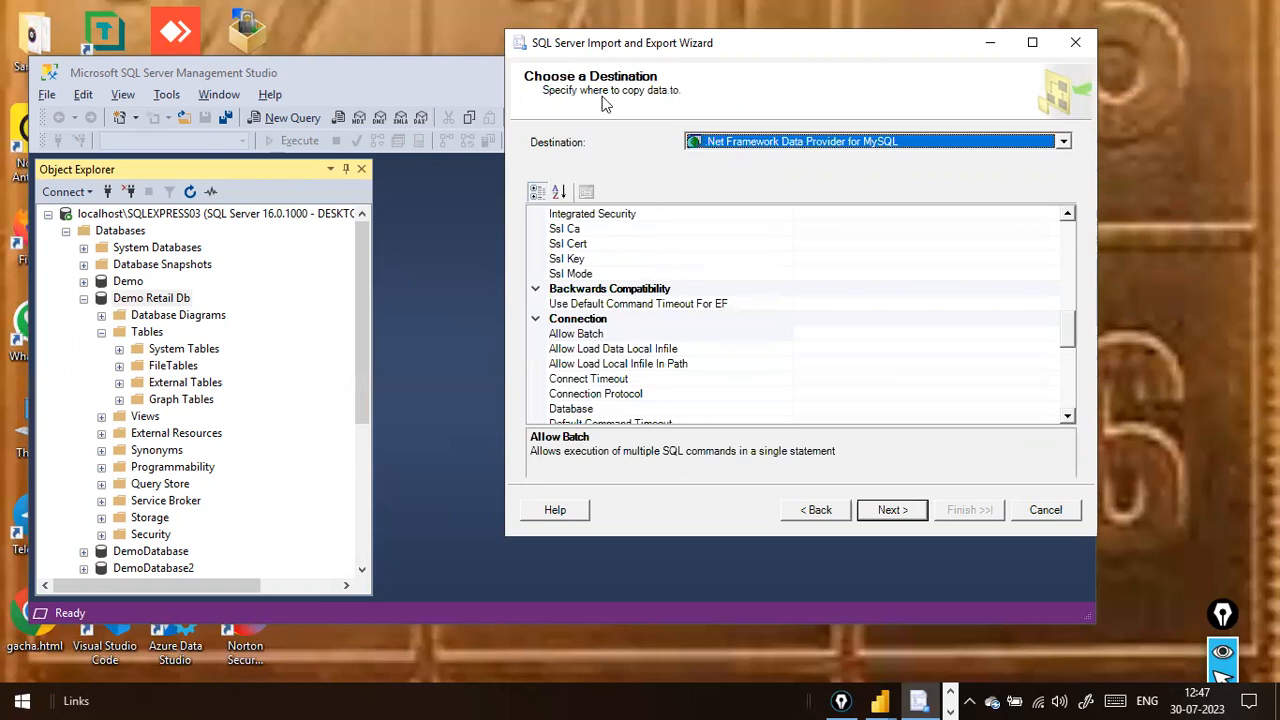
pyautogui.moveTo(834, 60); pyautogui.dragTo(691, 59)
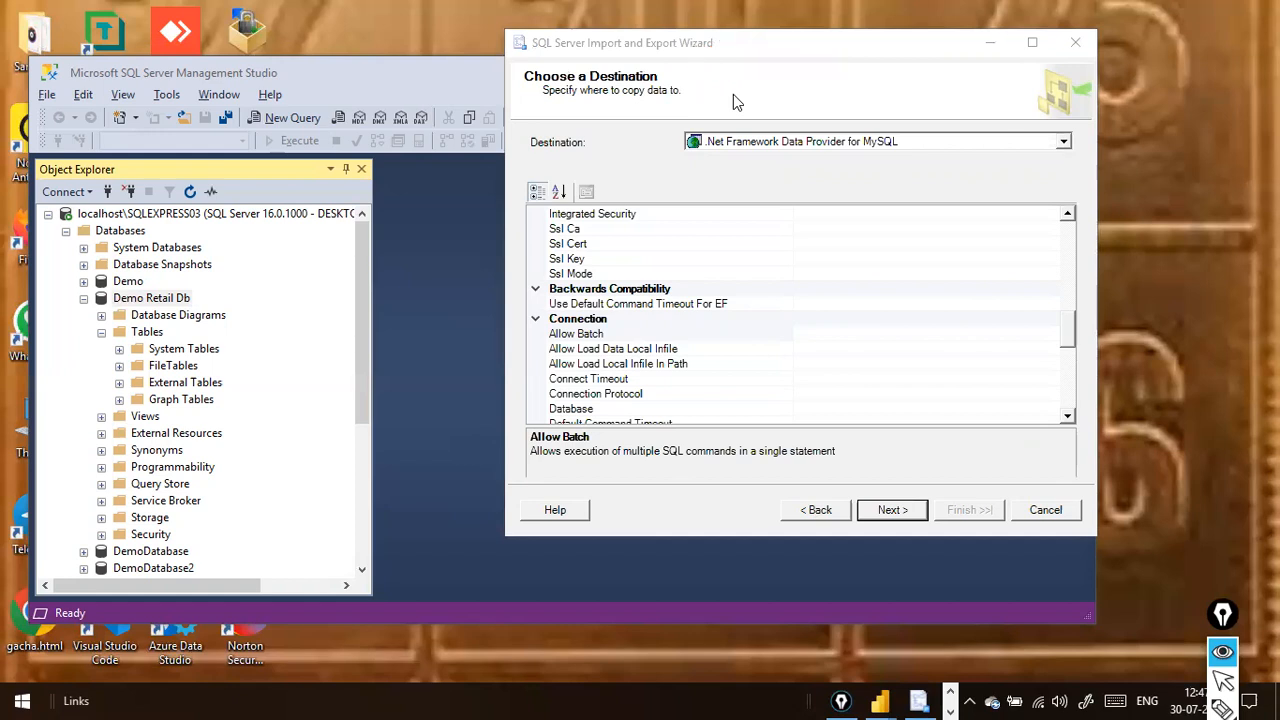
pyautogui.moveTo(778, 70); pyautogui.dragTo(668, 78)
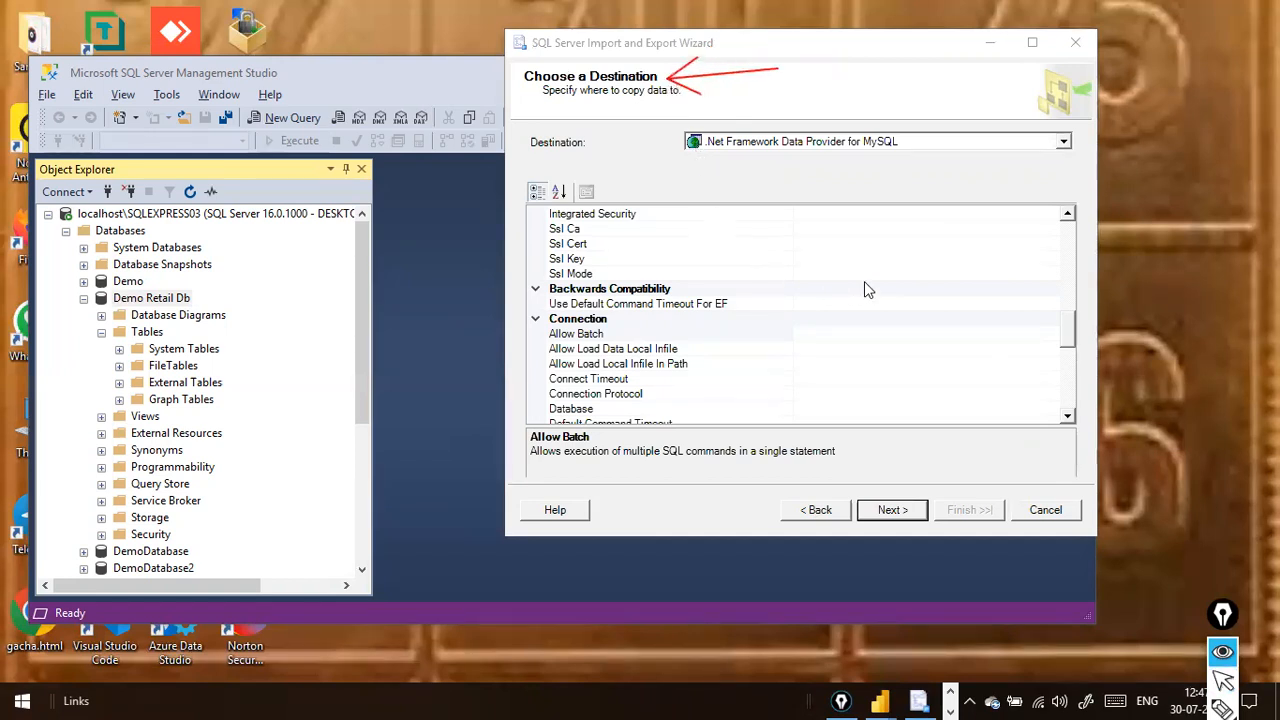
pyautogui.click(1064, 142)
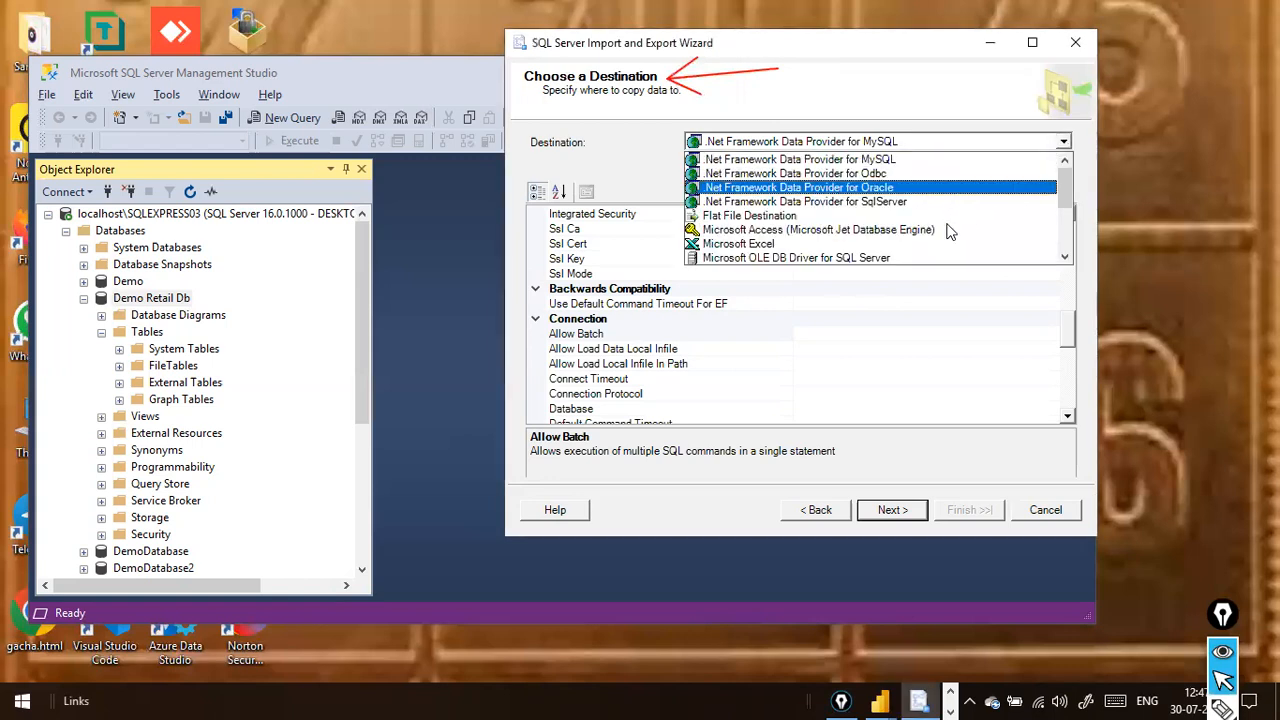
pyautogui.scroll(-2, 945, 240)
pyautogui.scroll(-1, 948, 240)
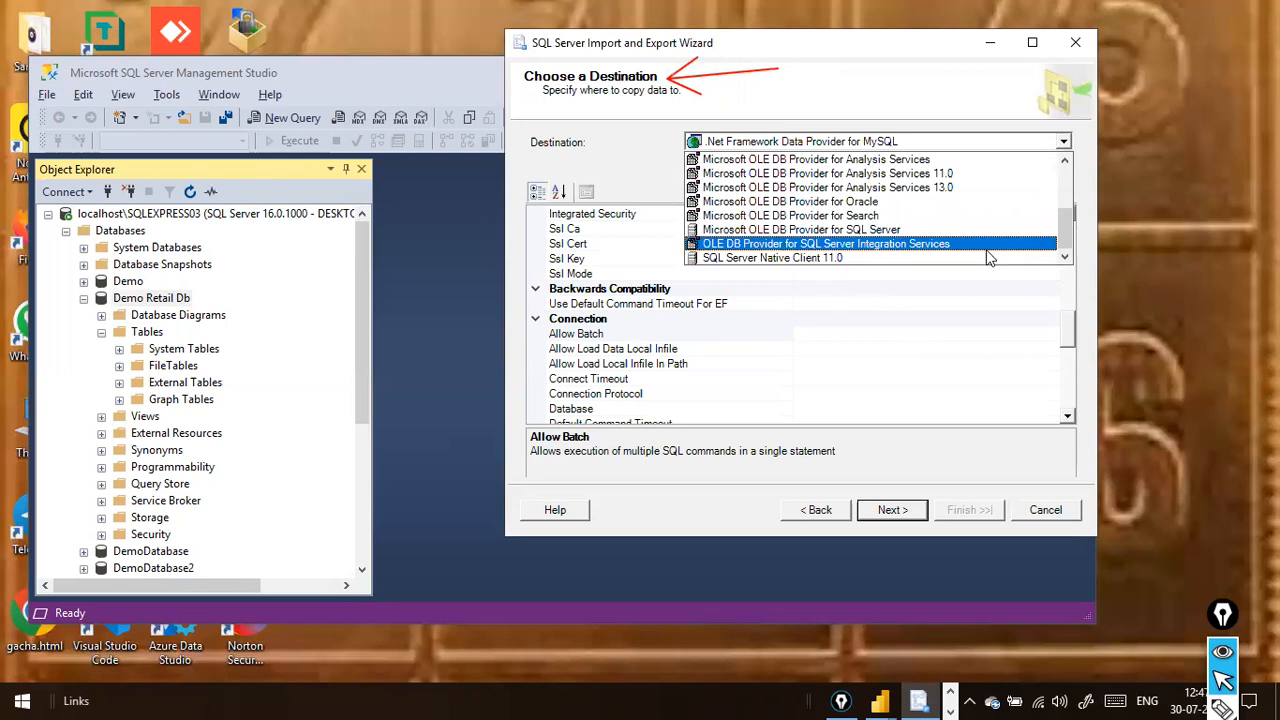
pyautogui.click(1064, 142)
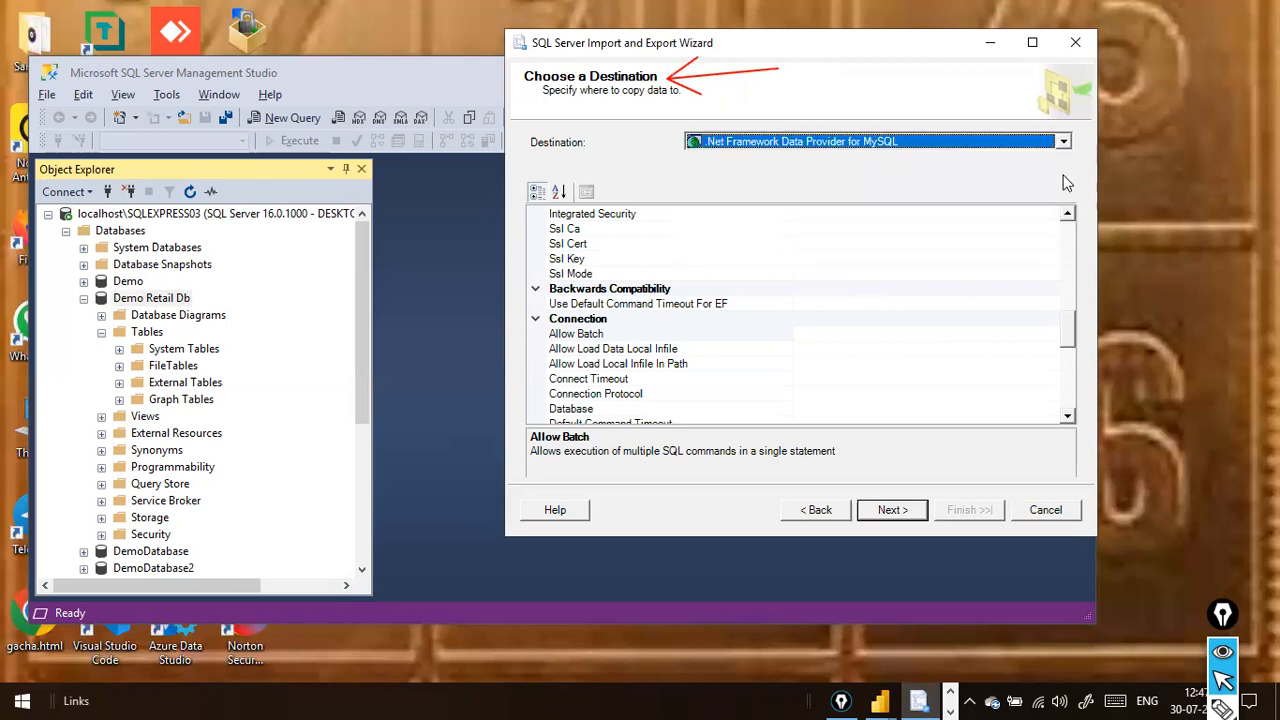
pyautogui.click(1064, 142)
pyautogui.scroll(-3, 1042, 255)
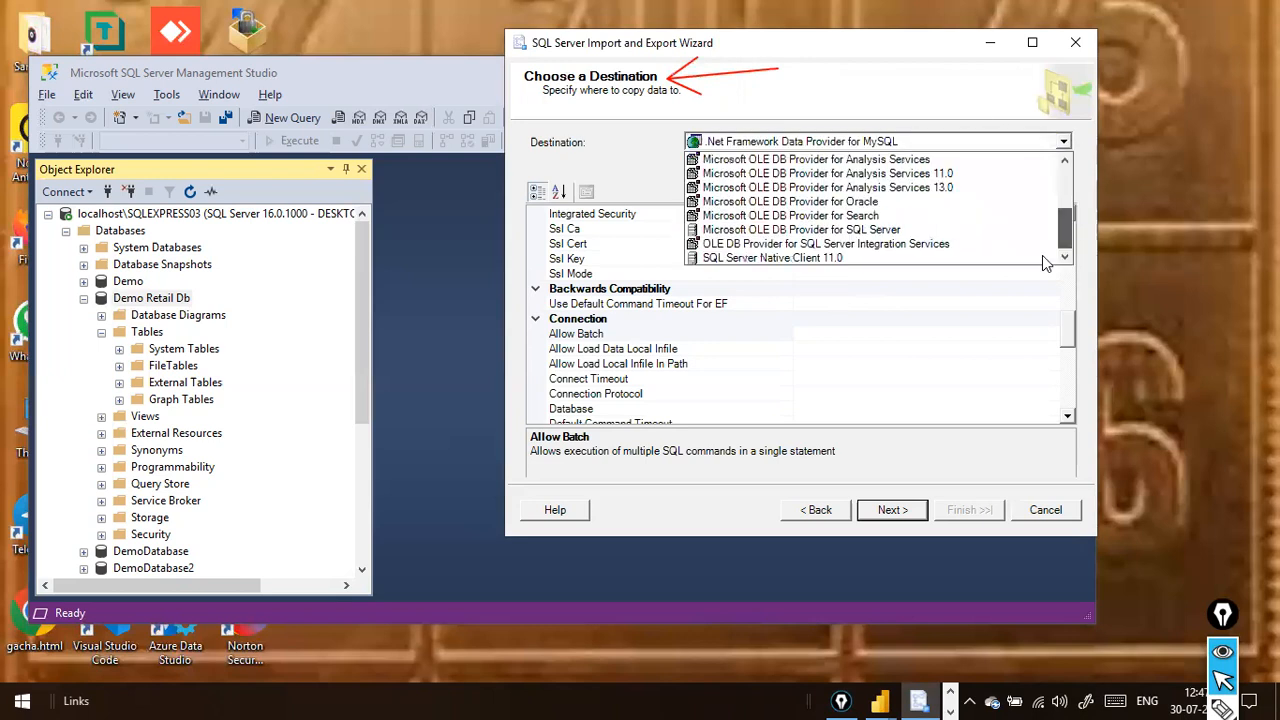
pyautogui.click(857, 259)
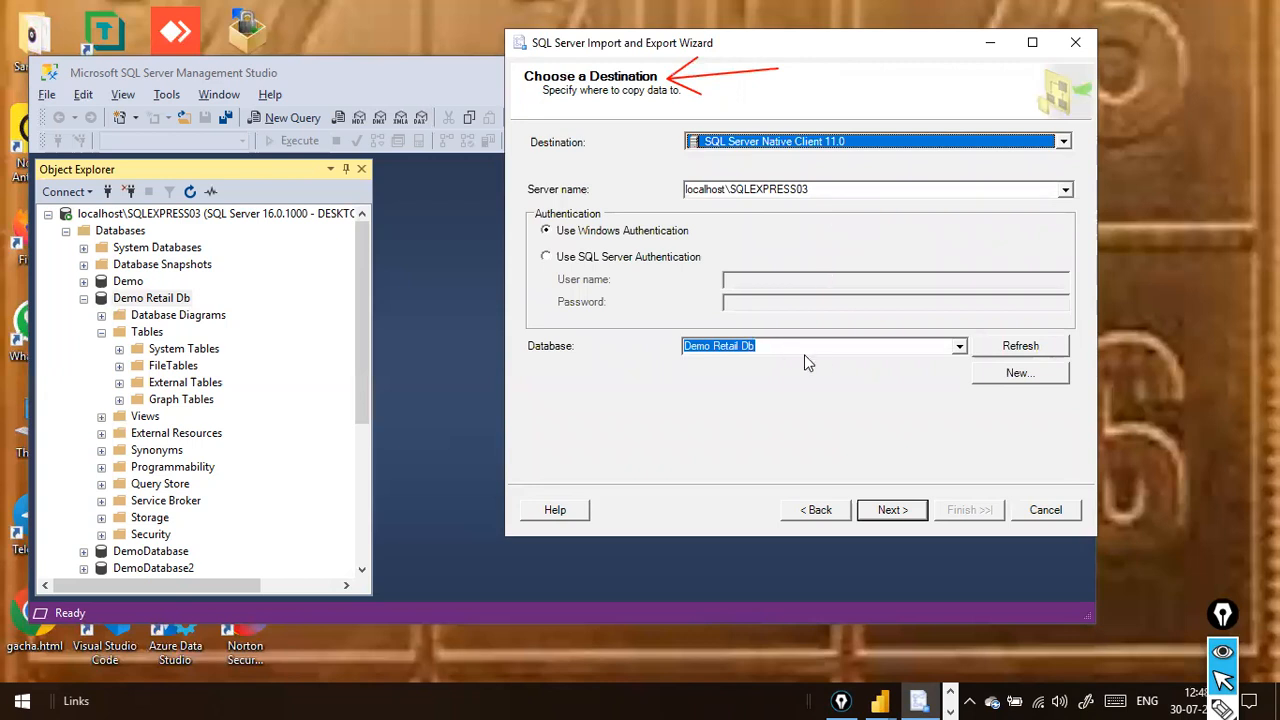
# Step: Choose Demo Retail Db as the destination database for the import
pyautogui.click(958, 346)
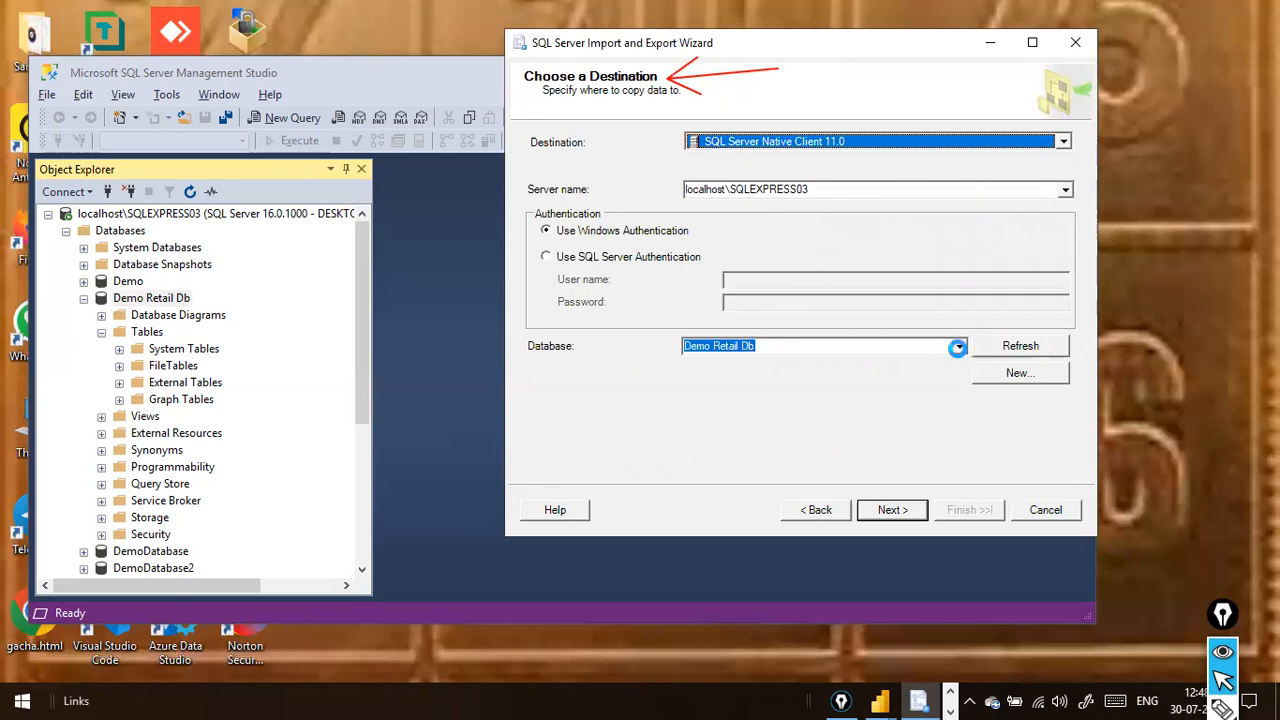
pyautogui.click(817, 358)
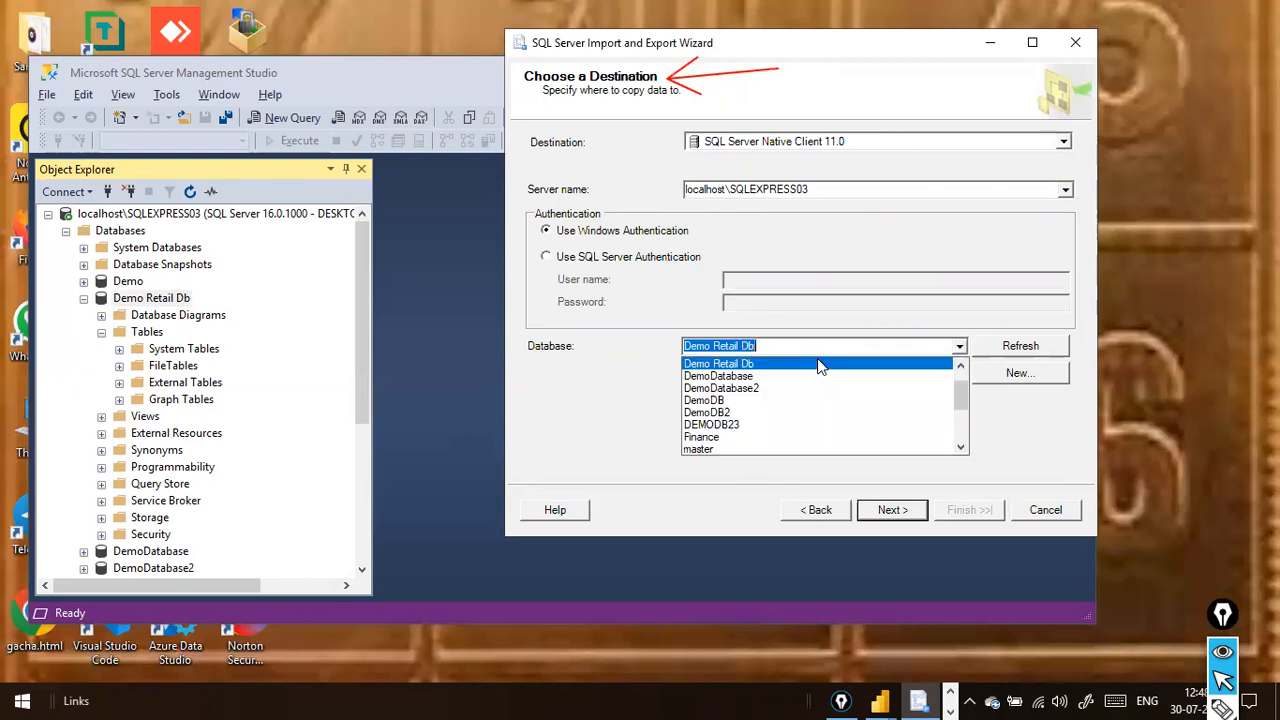
pyautogui.click(817, 362)
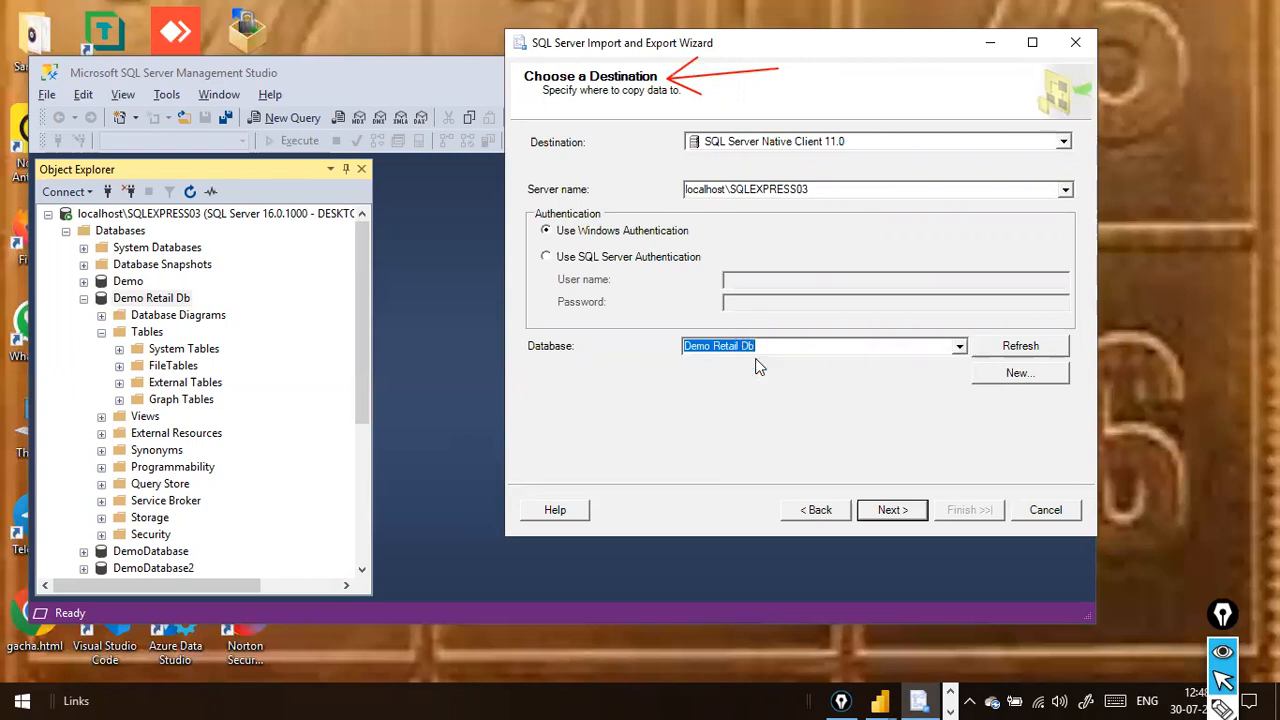
pyautogui.click(960, 347)
pyautogui.click(817, 363)
pyautogui.click(830, 348)
pyautogui.doubleClick(790, 346)
pyautogui.click(791, 346)
pyautogui.click(739, 346)
pyautogui.click(828, 346)
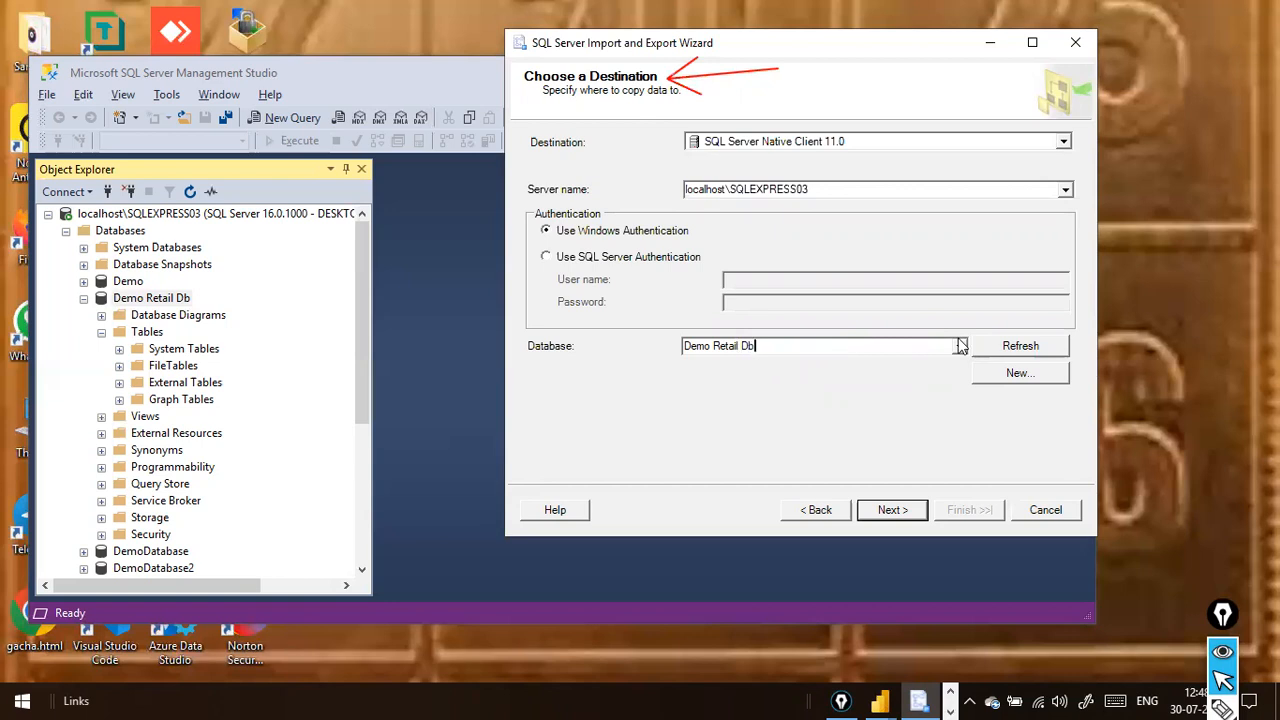
# Step: Confirm Demo Retail Db as the import's destination database and continue to the table copy or query choice
pyautogui.click(959, 345)
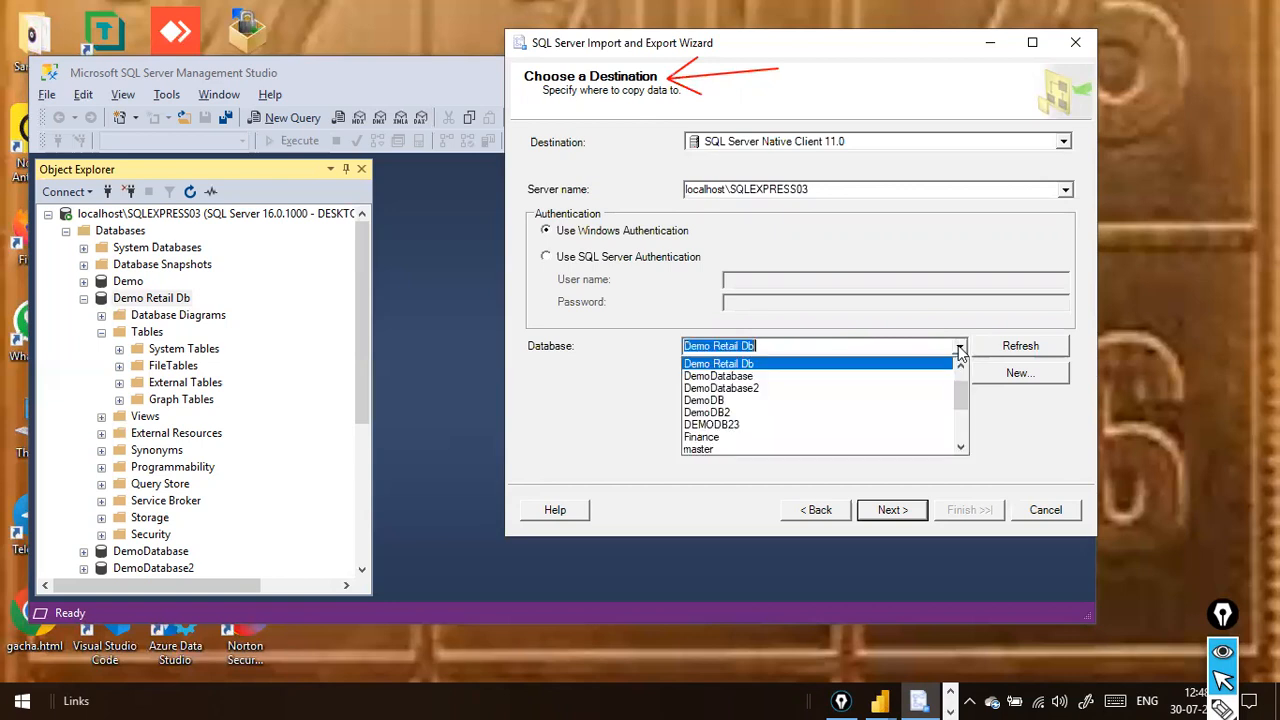
pyautogui.click(756, 365)
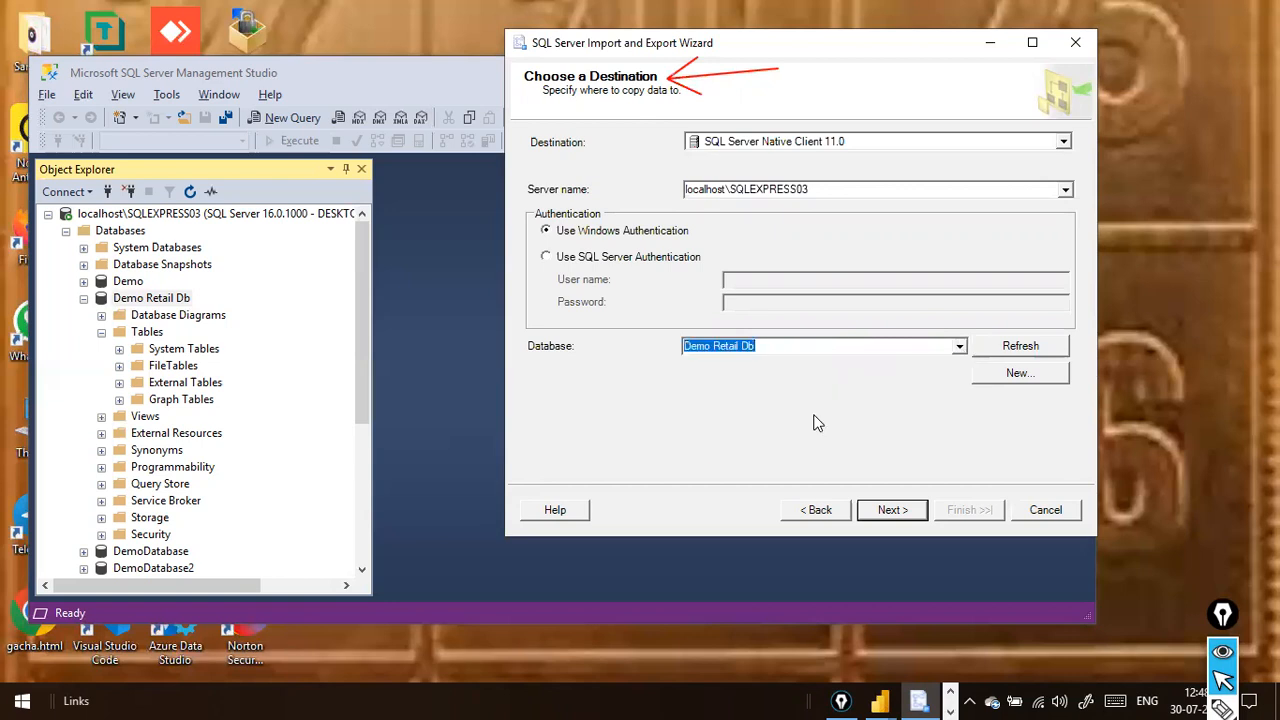
pyautogui.click(893, 509)
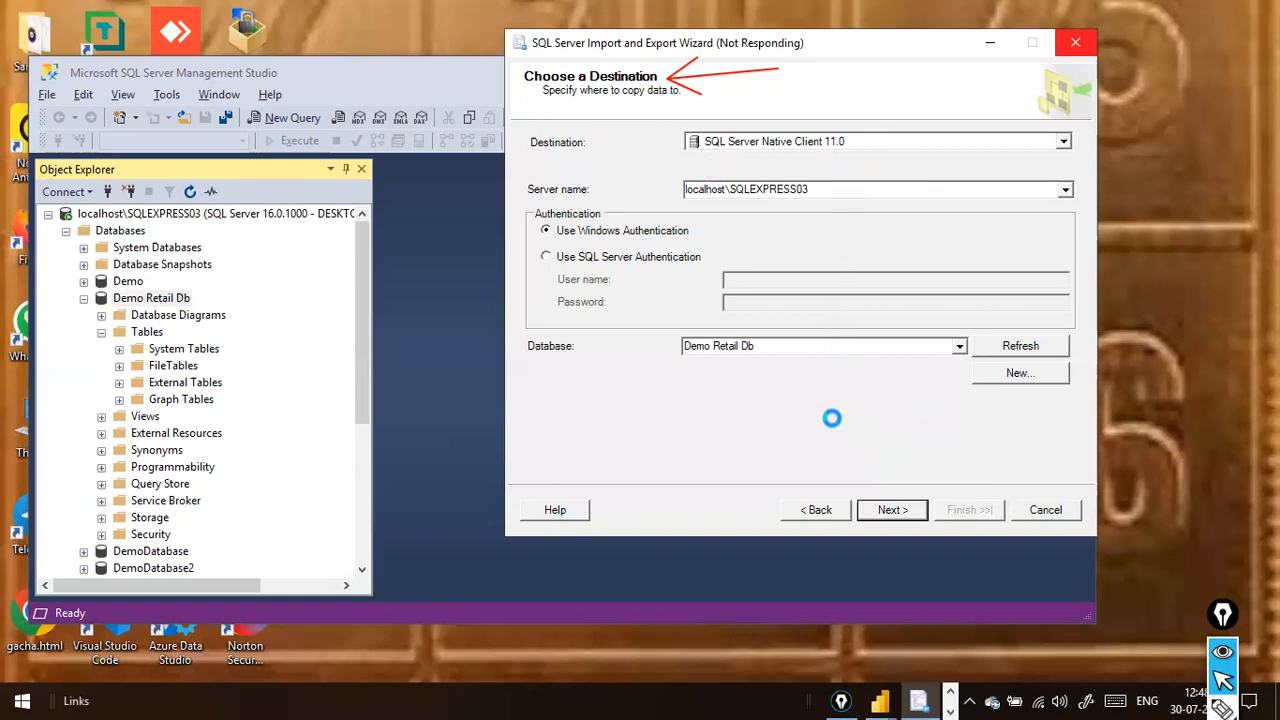
pyautogui.click(898, 518)
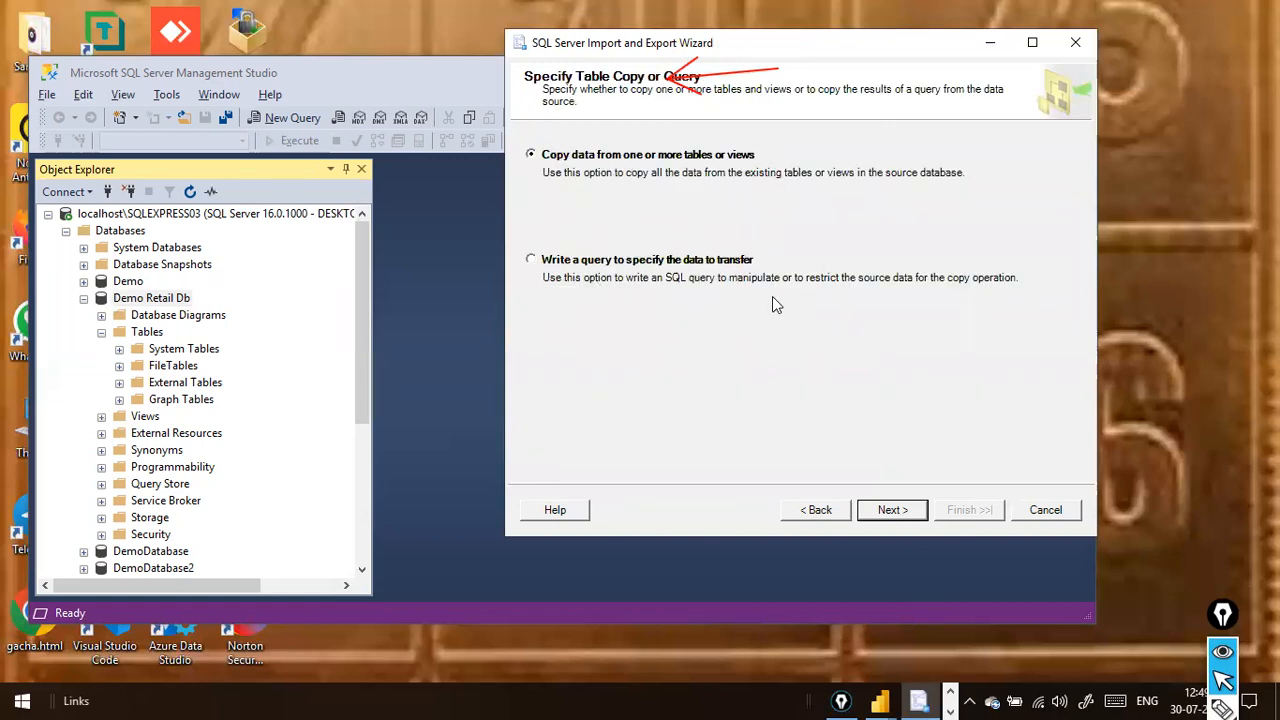
# Step: Keep copying data from tables, select the Sheet1$ source sheet, then review and accept its column mappings
pyautogui.click(890, 512)
pyautogui.click(535, 172)
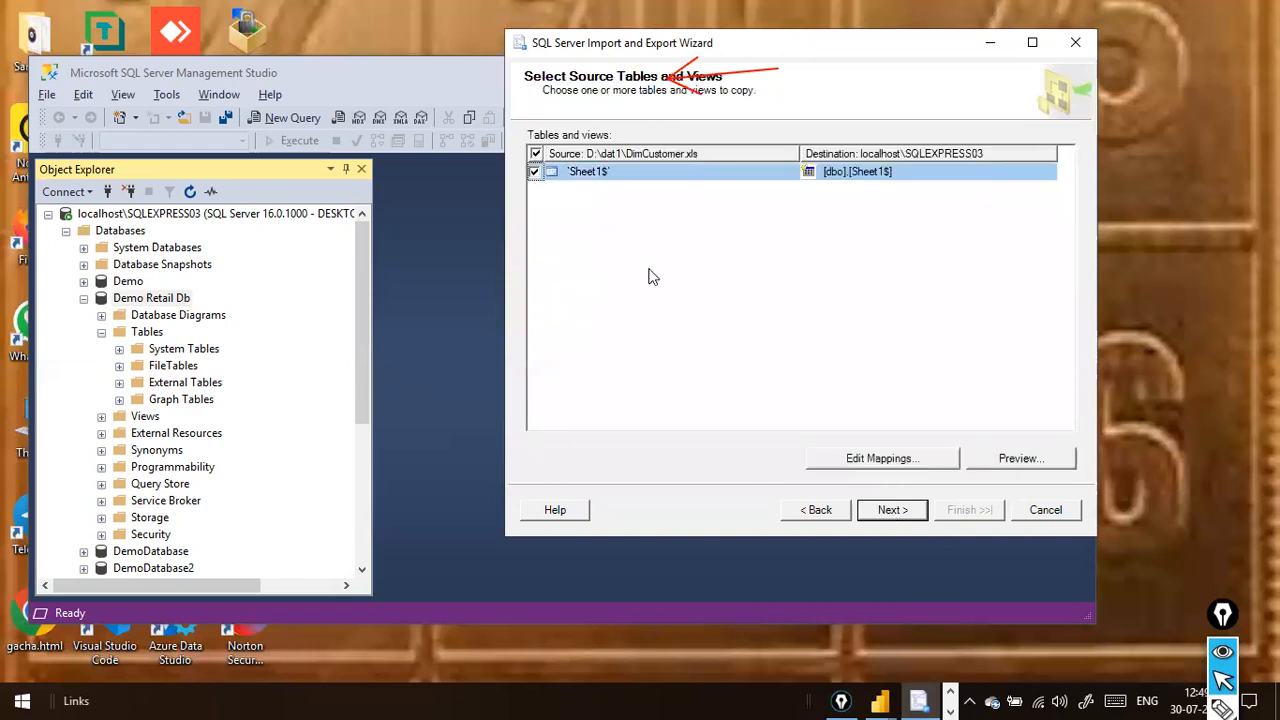
pyautogui.click(889, 456)
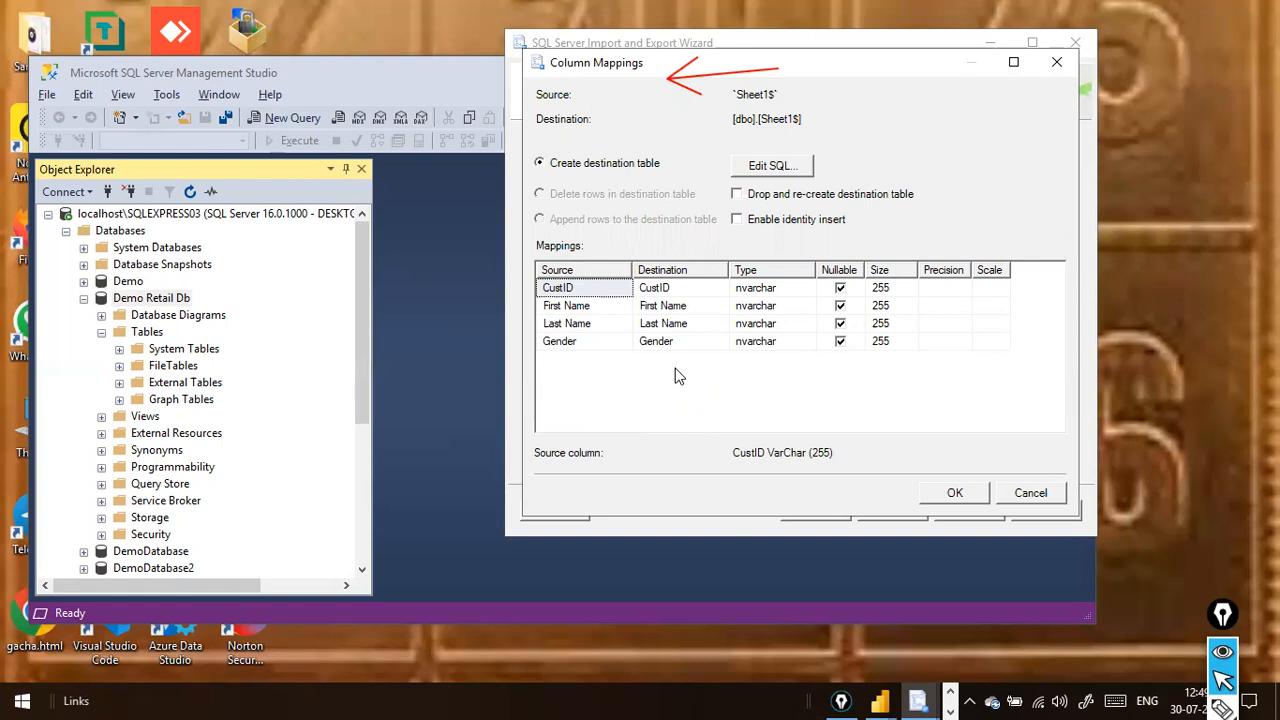
pyautogui.click(682, 290)
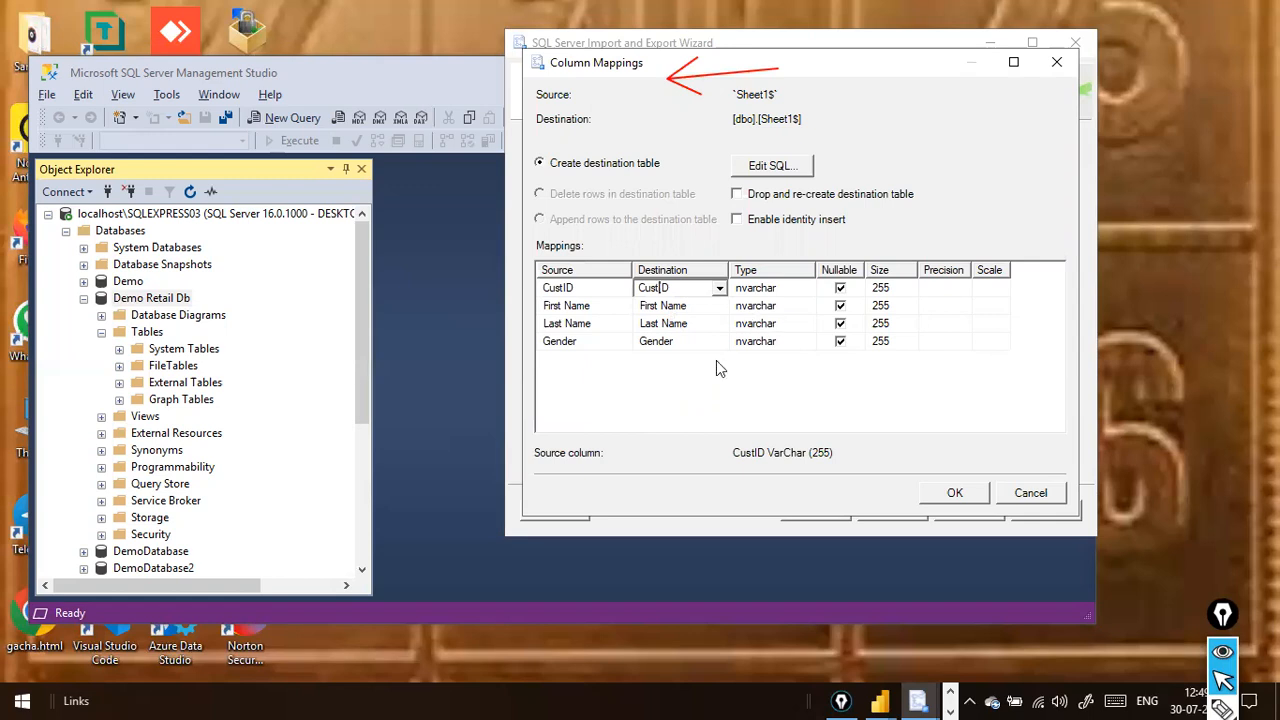
pyautogui.click(660, 424)
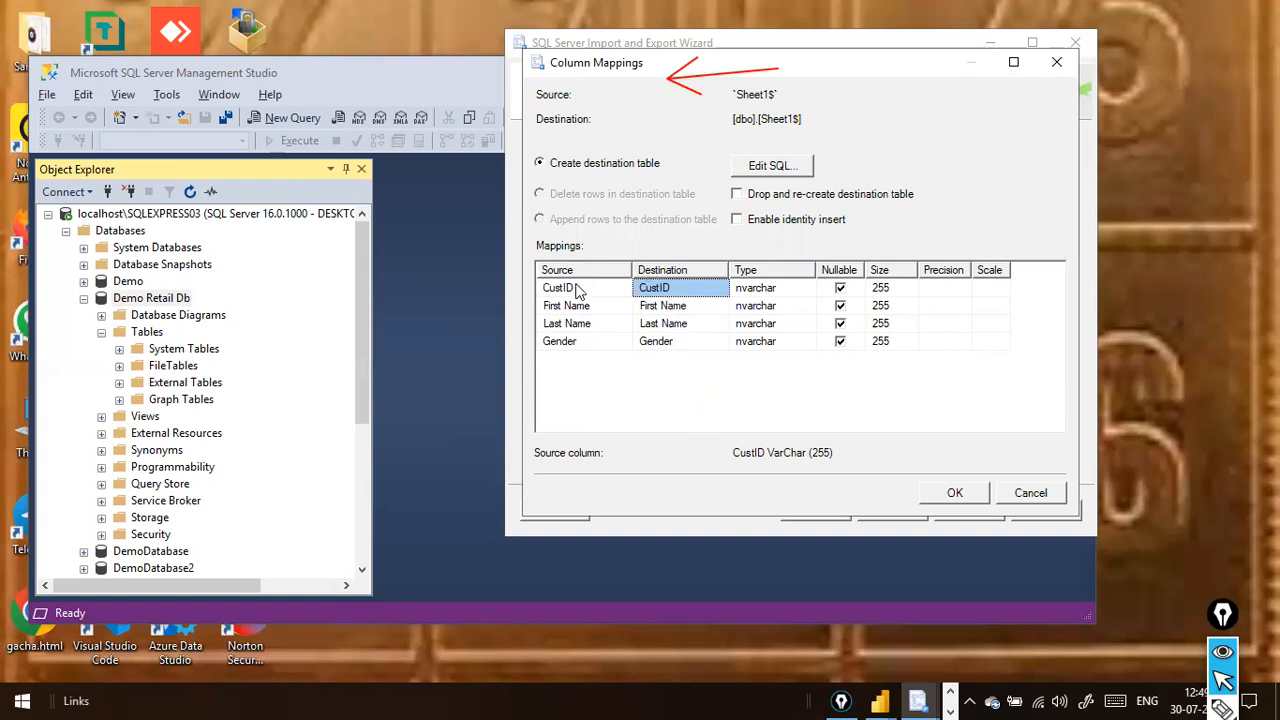
pyautogui.click(941, 489)
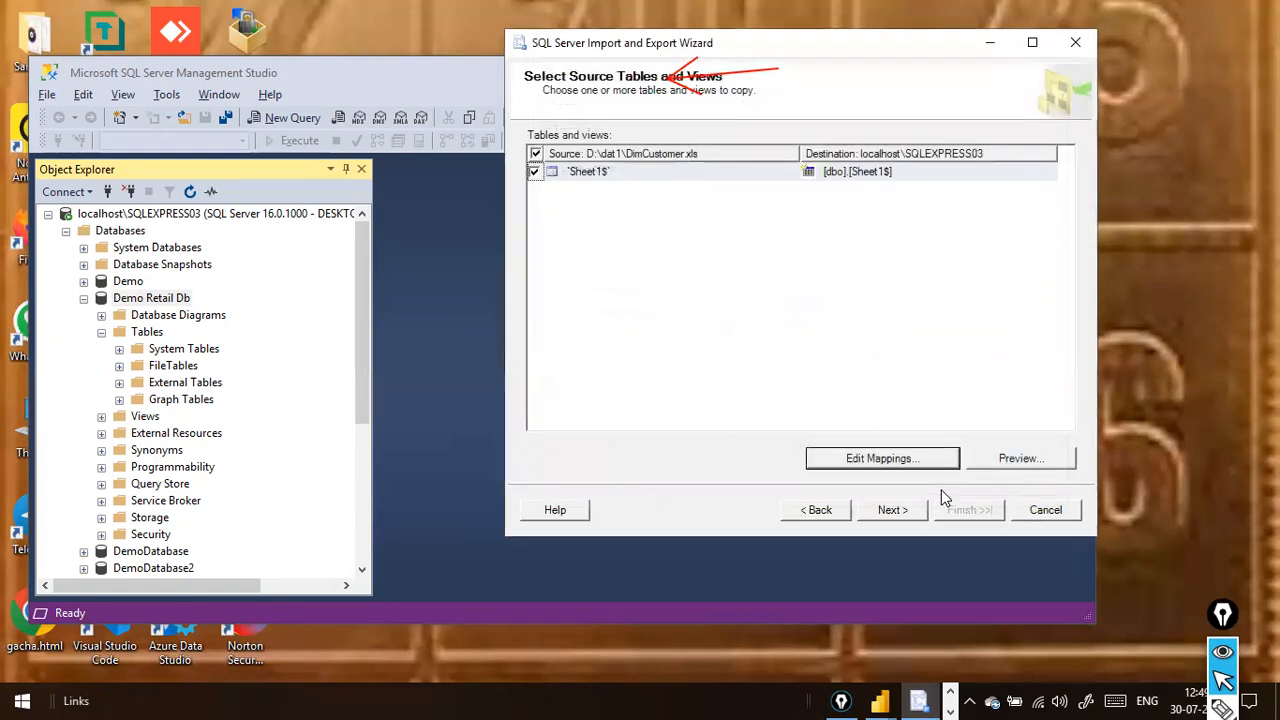
# Step: Keep the package set to run immediately, execute the import and close the wizard
pyautogui.click(903, 510)
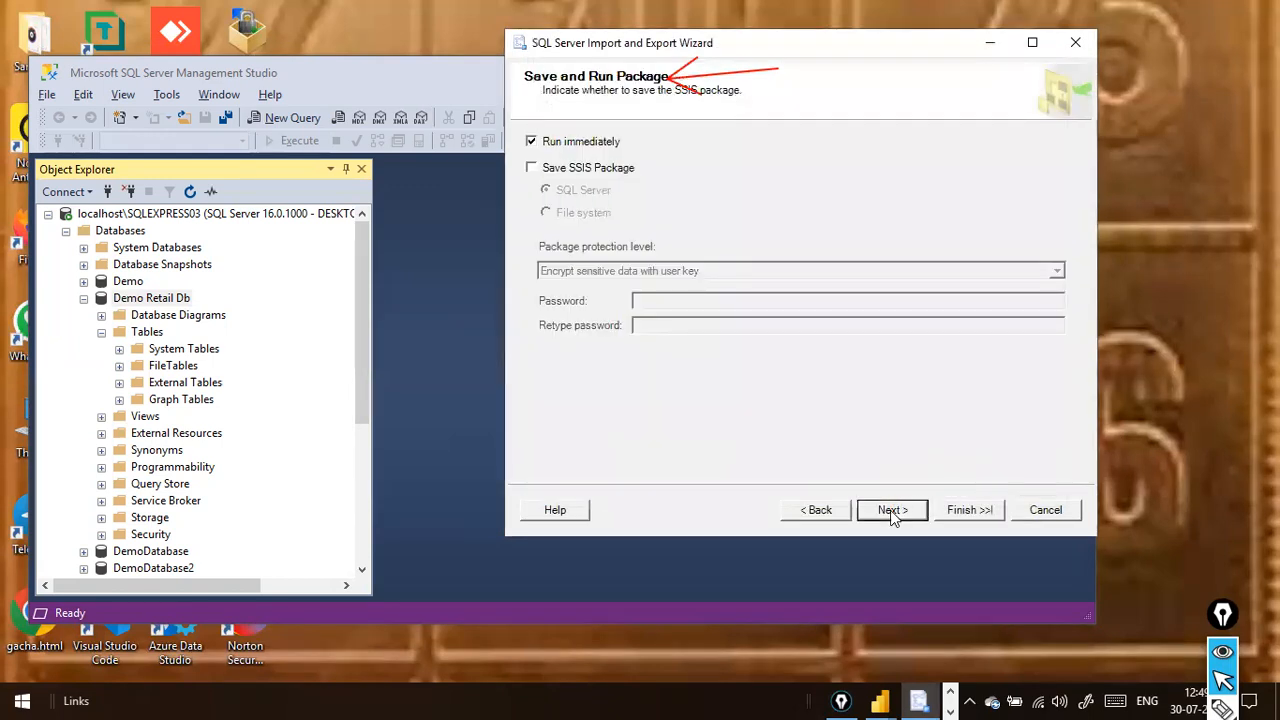
pyautogui.click(890, 510)
pyautogui.click(966, 511)
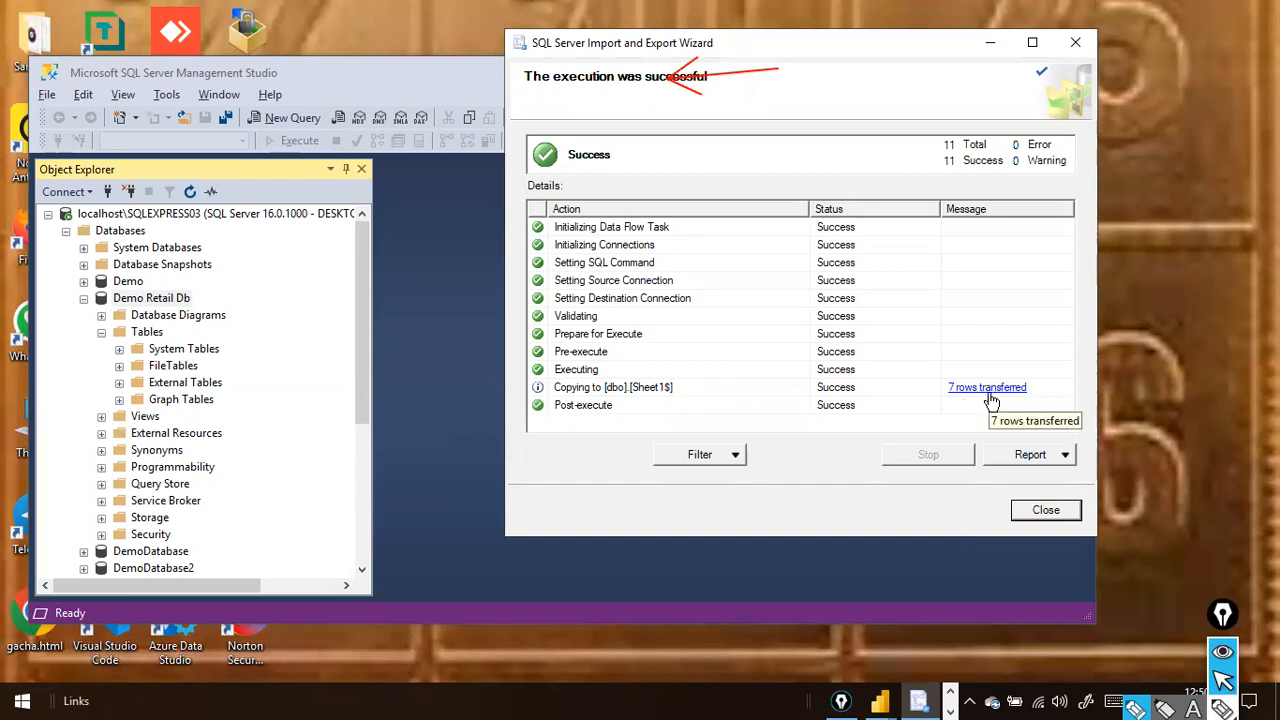
pyautogui.click(1016, 514)
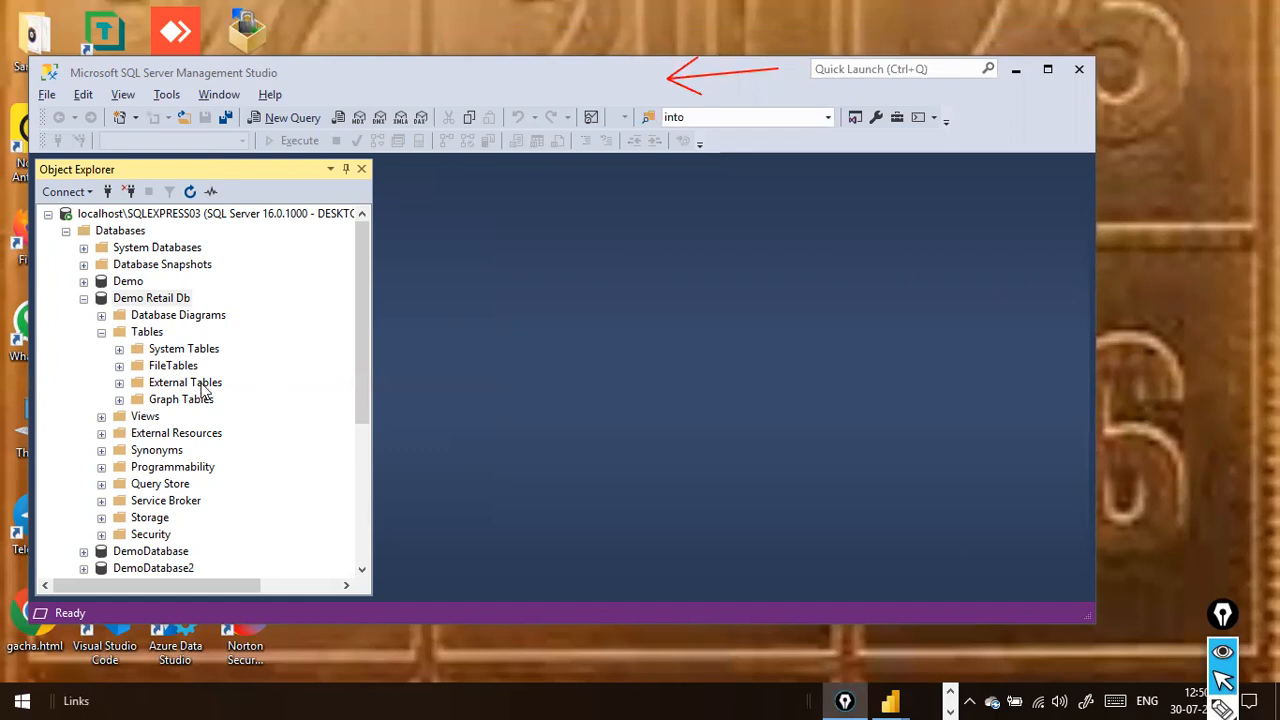
# Step: Refresh Demo Retail Db and select the imported dbo.Sheet1$ table in its table list
pyautogui.click(190, 192)
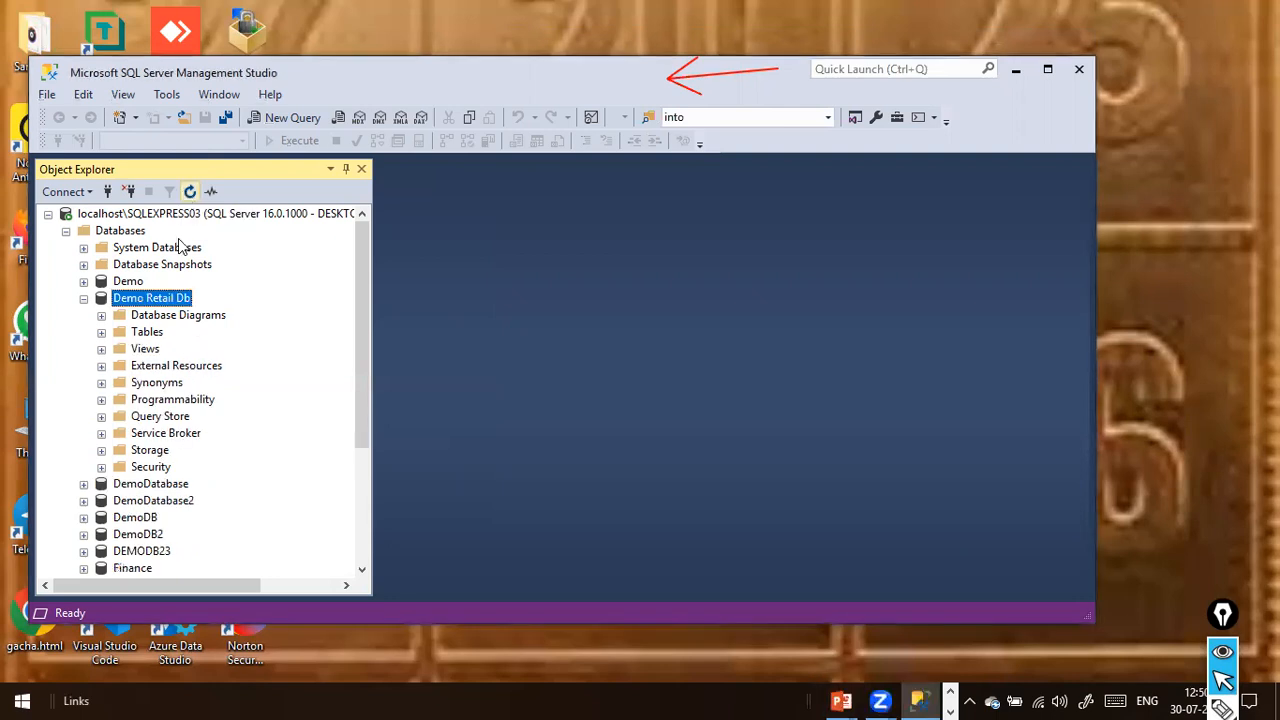
pyautogui.click(101, 334)
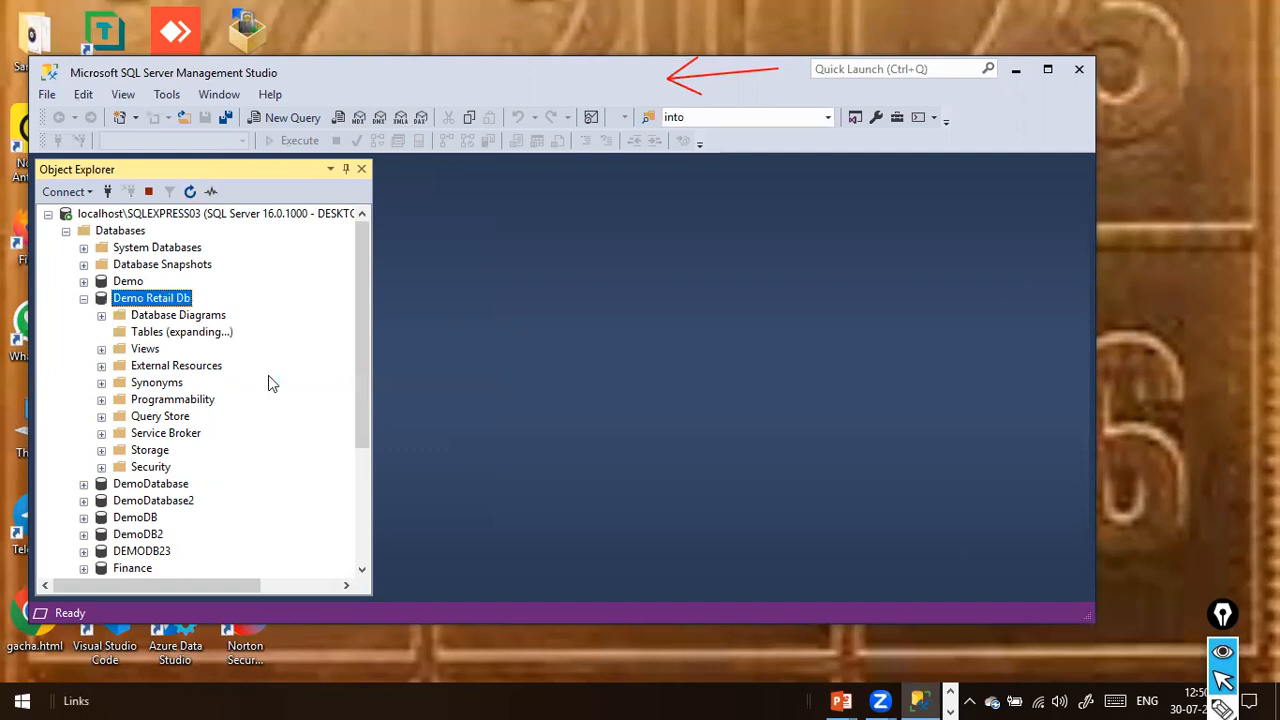
pyautogui.click(190, 418)
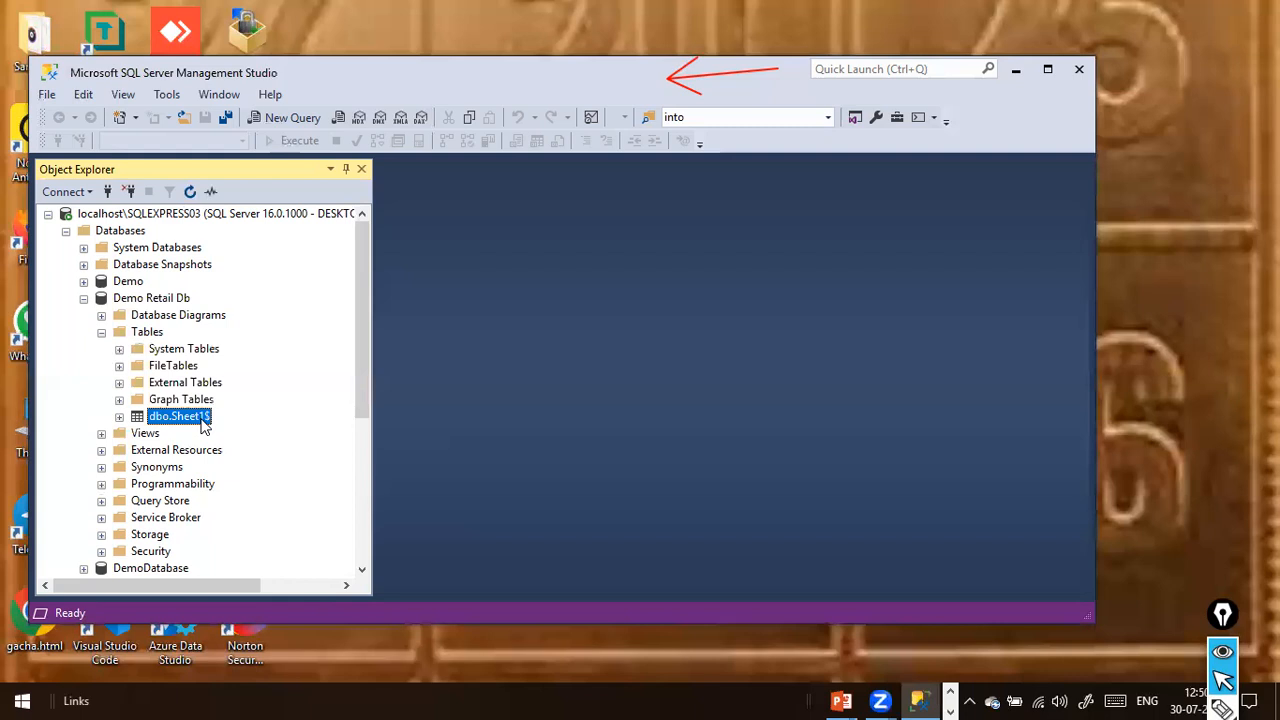
# Step: Rename the imported dbo.Sheet1$ table as DimCustomer
pyautogui.rightClick(203, 425)
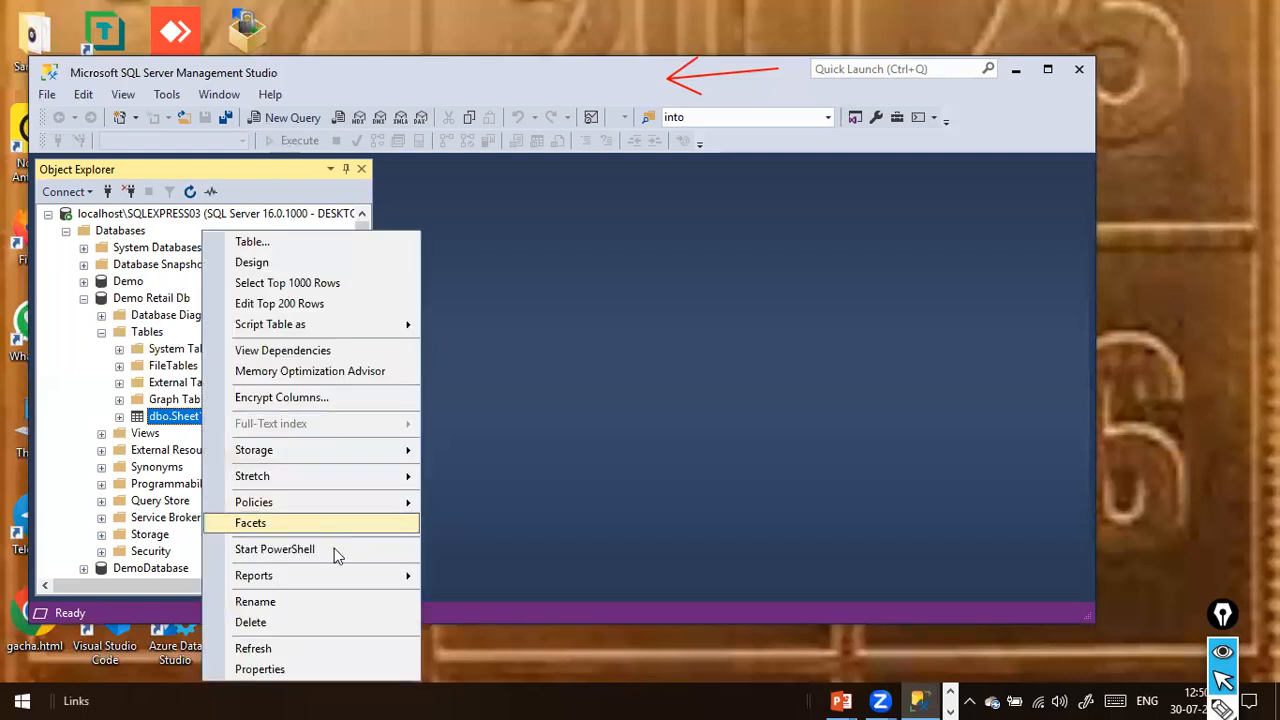
pyautogui.click(332, 600)
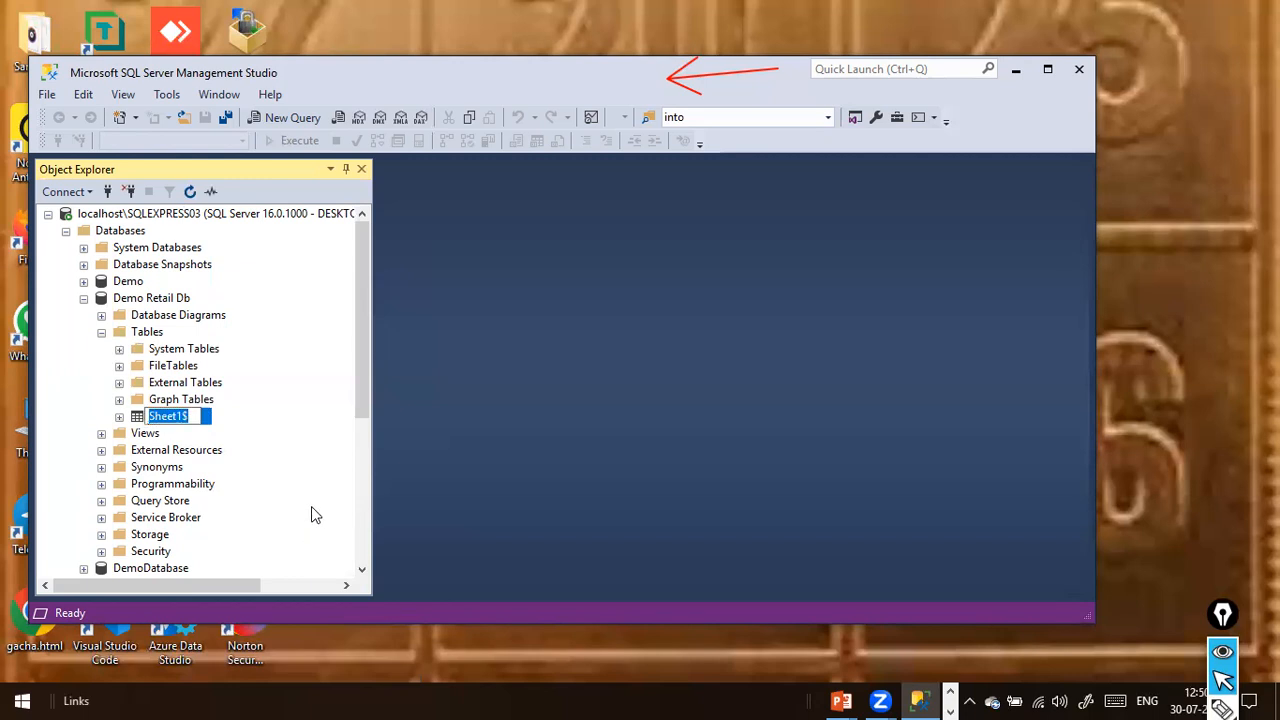
pyautogui.press('Home')
pyautogui.hotkey('shift', 'End')
pyautogui.write('//d')
pyautogui.press('BackSpace')
pyautogui.press('BackSpace')
pyautogui.press('BackSpace')
pyautogui.write('DimCustomer')
pyautogui.press('Return')
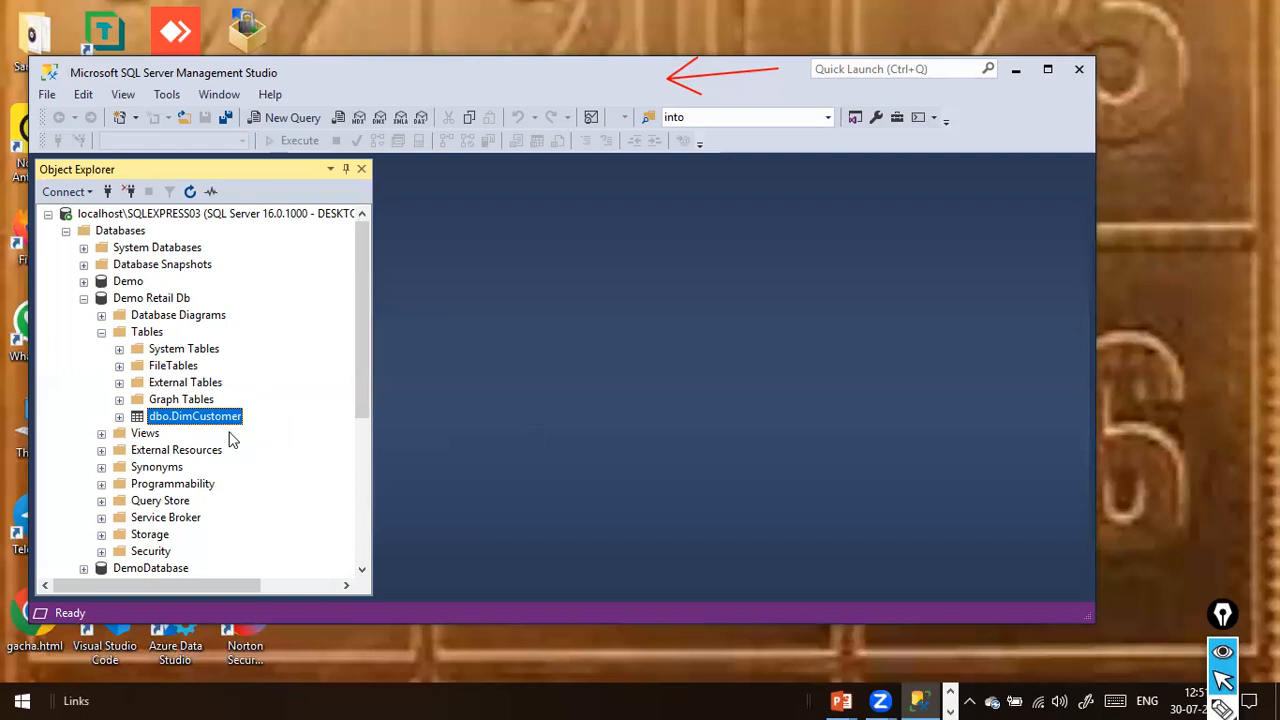
# Step: Expand the DimCustomer table to inspect its columns
pyautogui.click(119, 417)
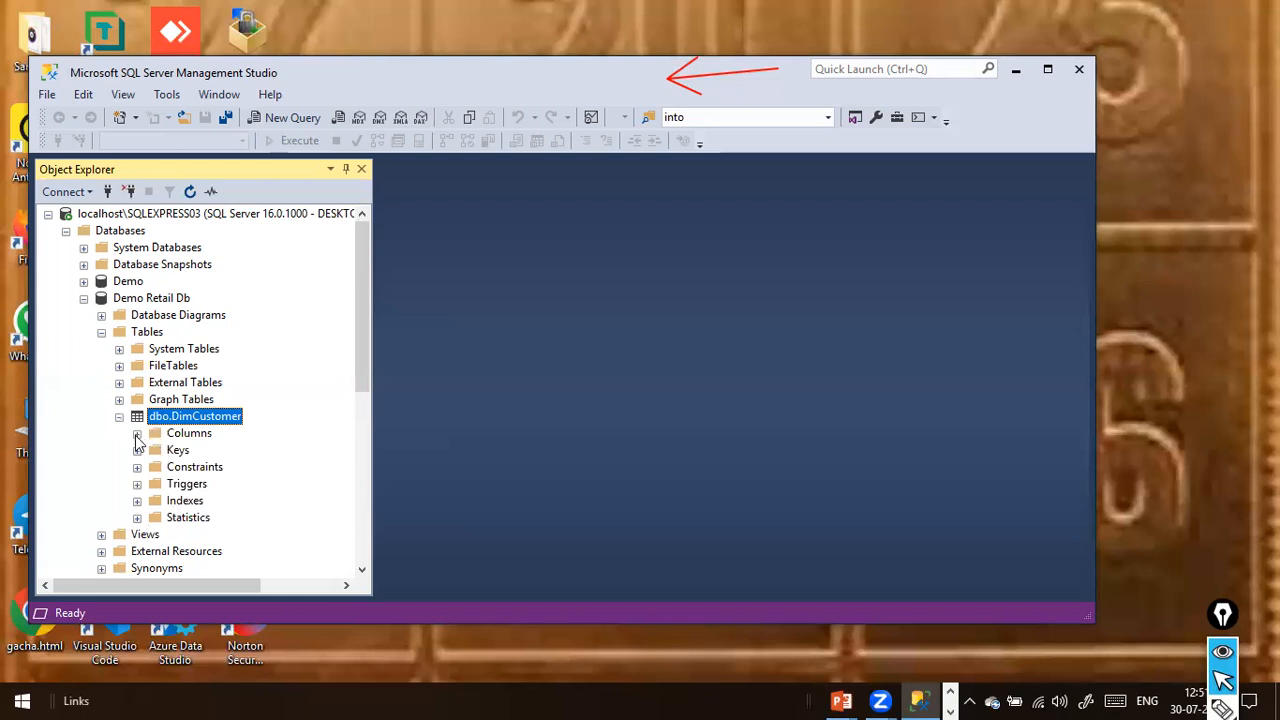
pyautogui.click(137, 434)
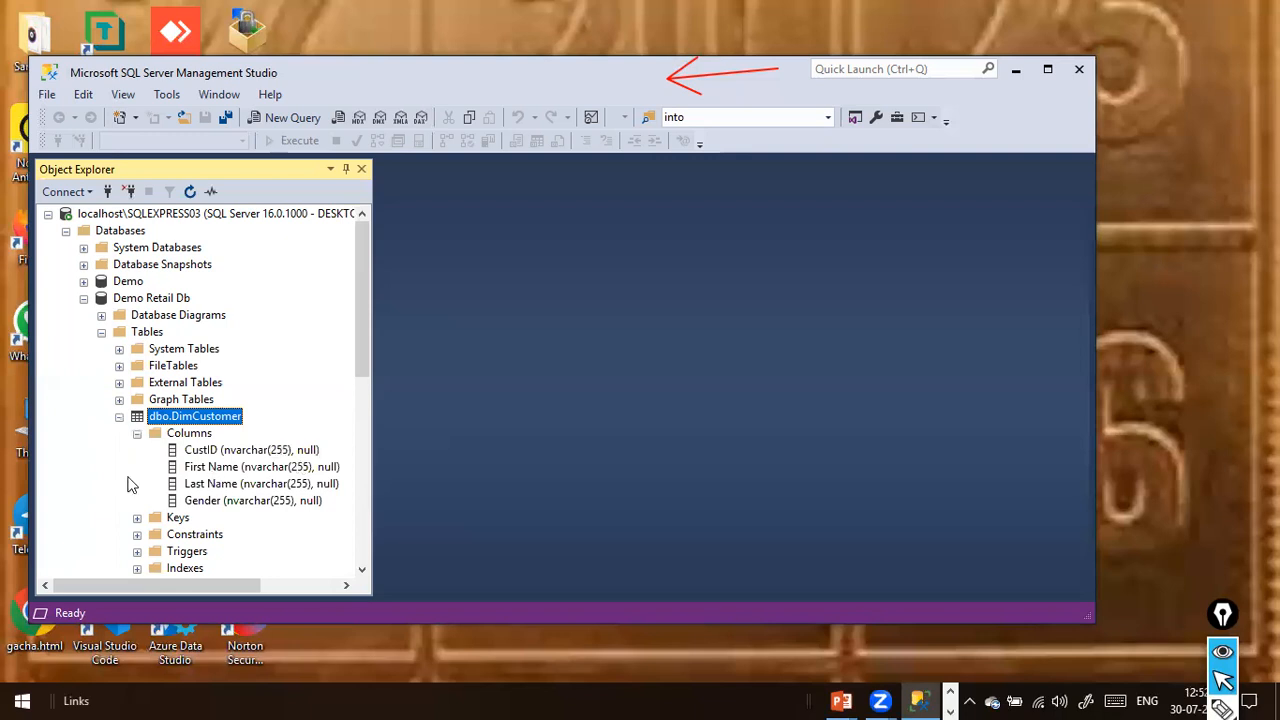
pyautogui.click(217, 422)
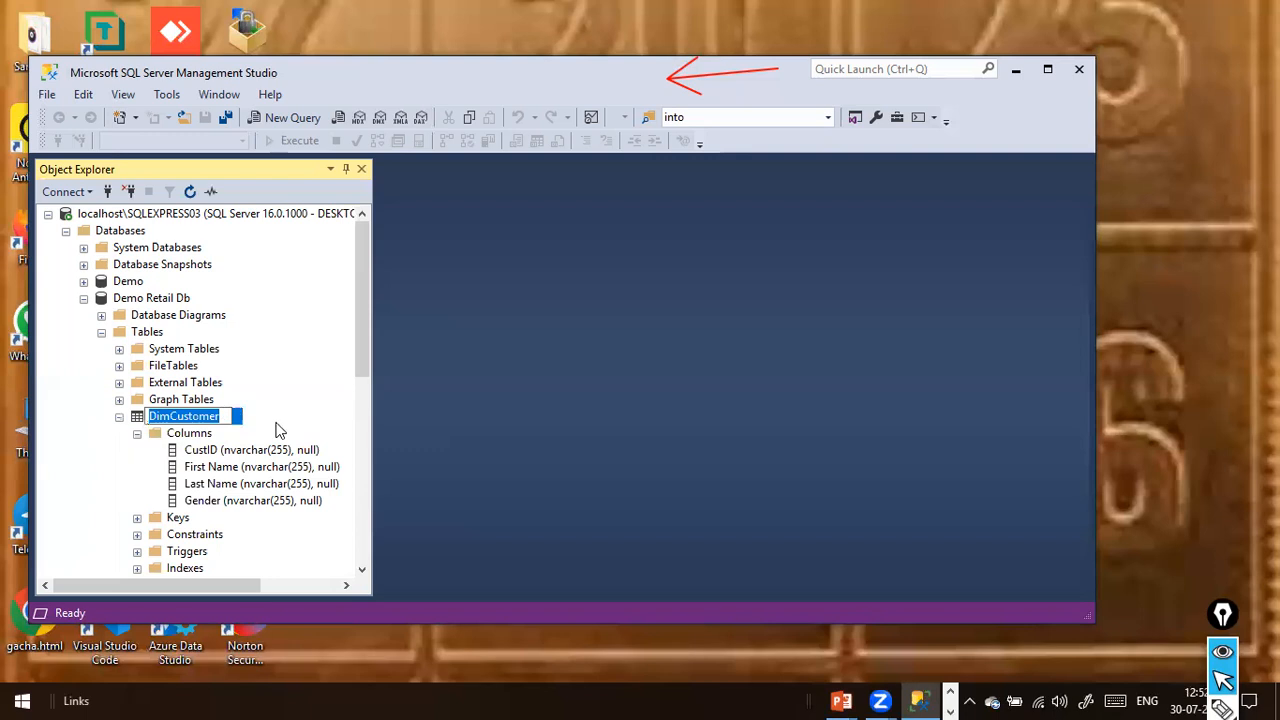
pyautogui.press('Escape')
# Step: Select the top 1000 rows of the DimCustomer table and maximize the window to show the query results
pyautogui.rightClick(180, 425)
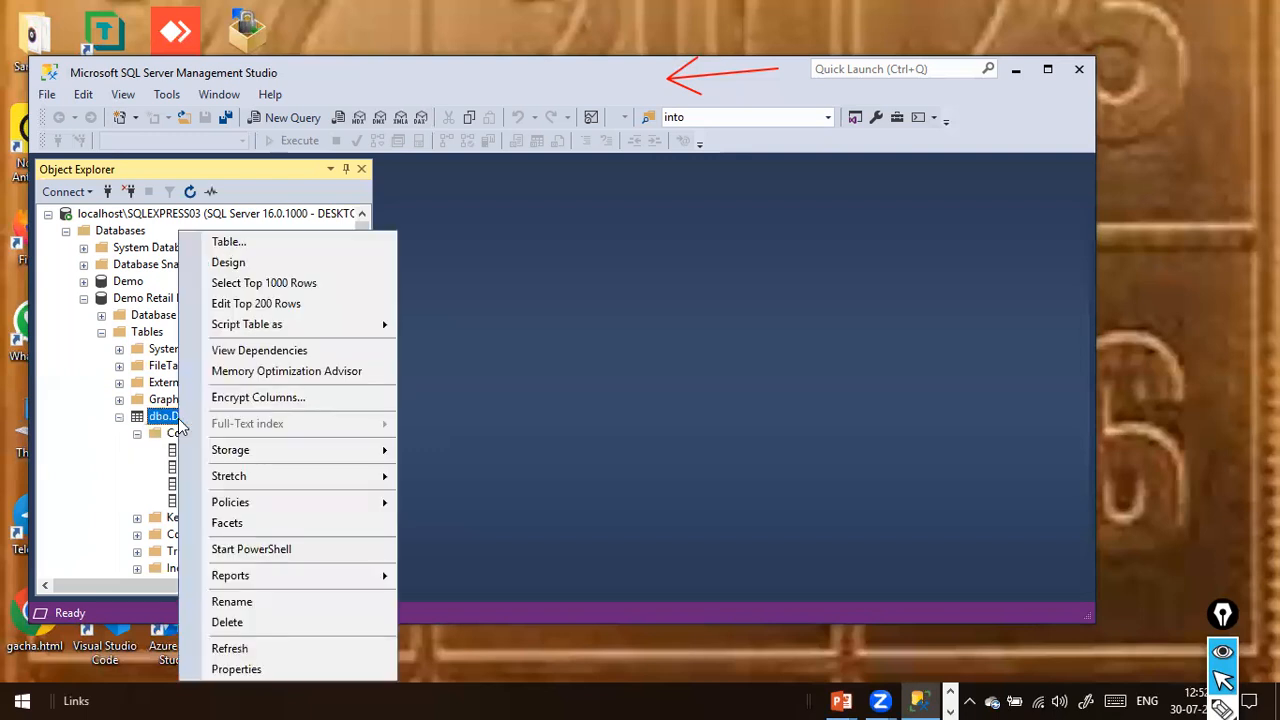
pyautogui.click(260, 289)
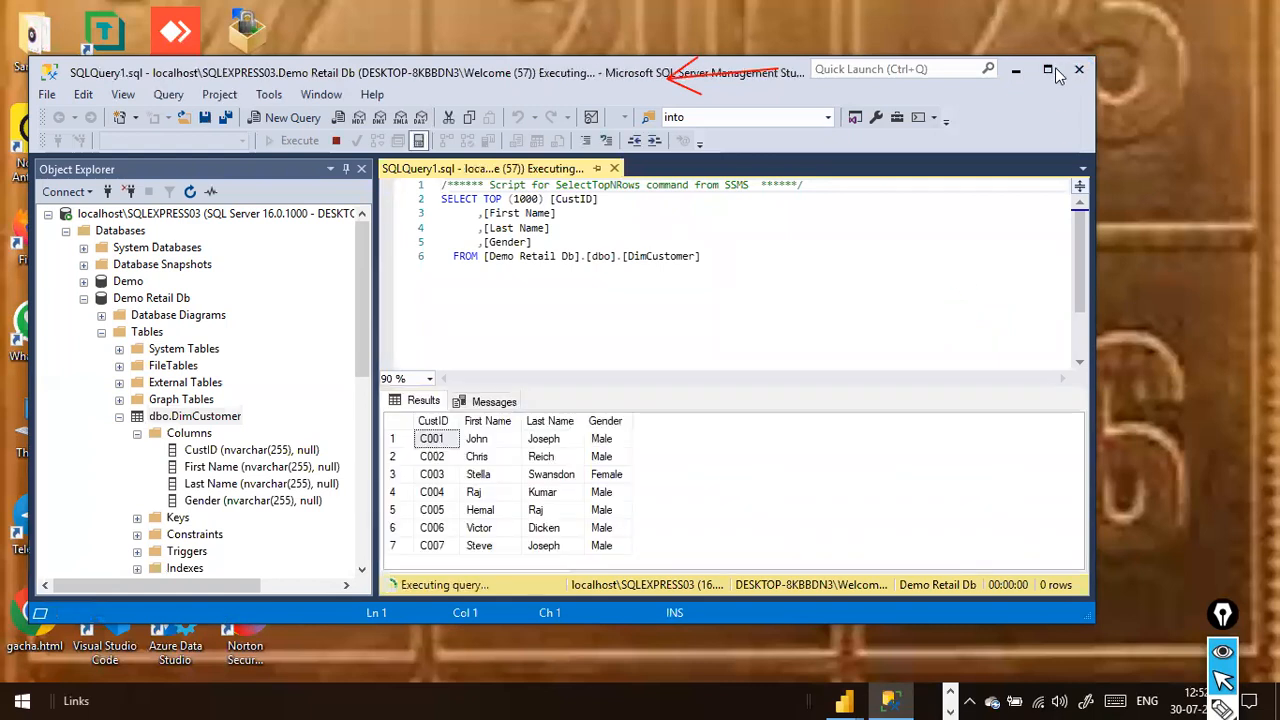
pyautogui.click(1048, 69)
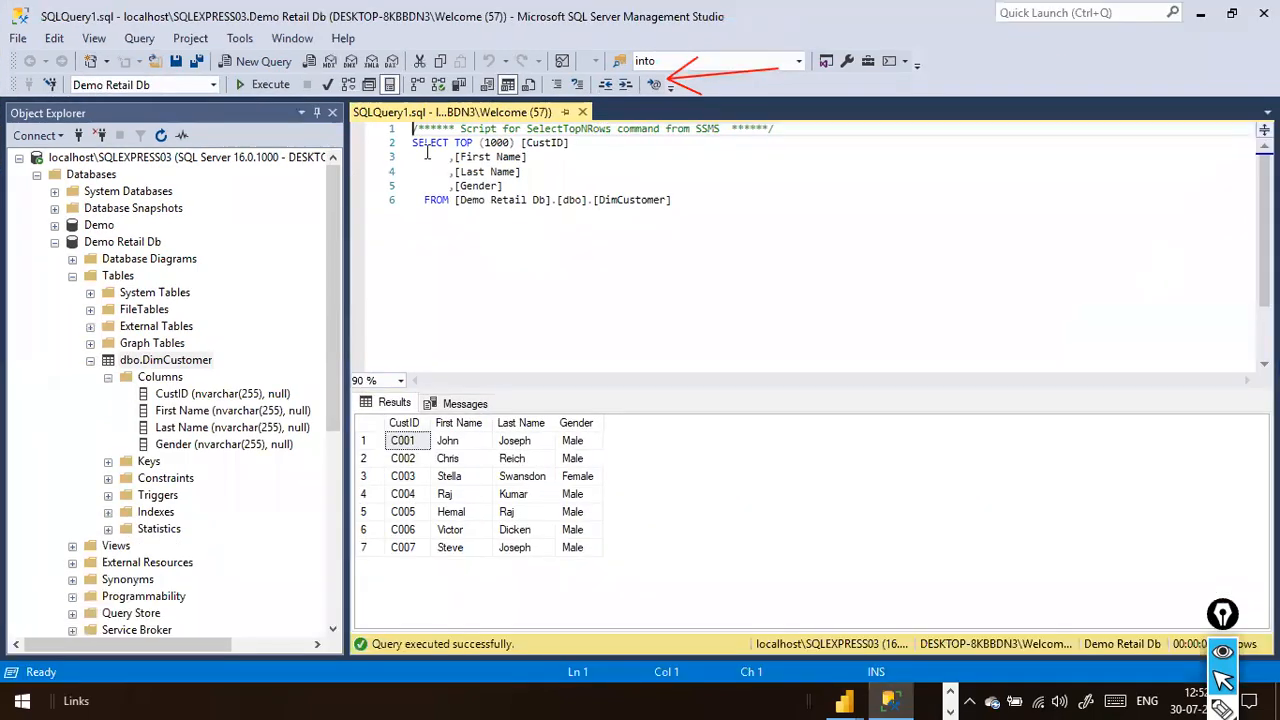
# Step: Review the SELECT query generated for DimCustomer and the table command that produces it
pyautogui.moveTo(703, 217); pyautogui.dragTo(384, 147)
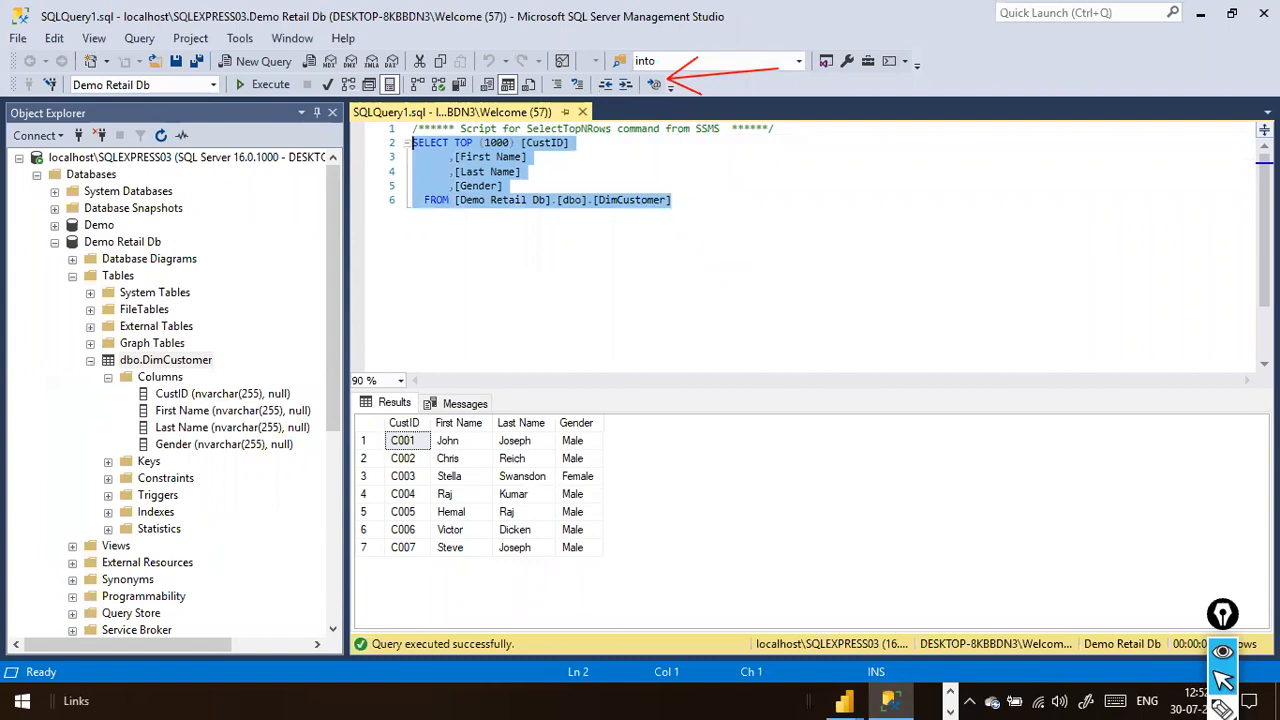
pyautogui.click(185, 362)
pyautogui.press('F2')
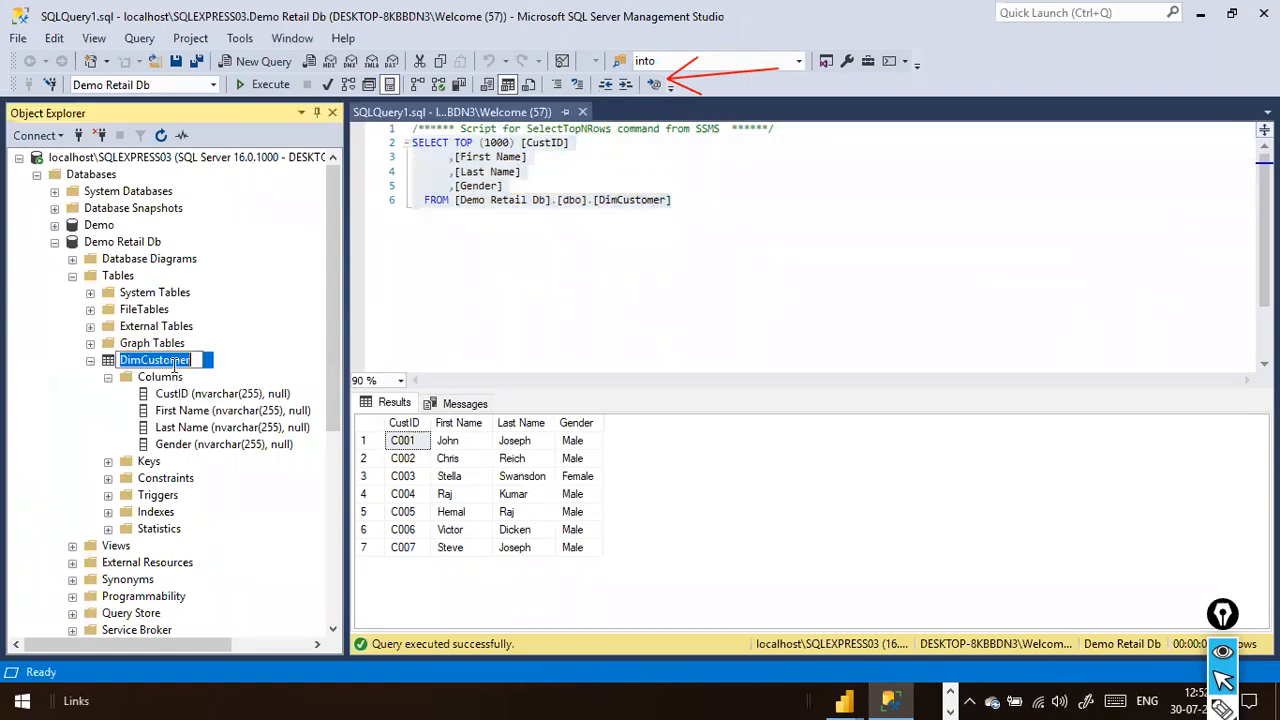
pyautogui.click(428, 362)
pyautogui.rightClick(190, 366)
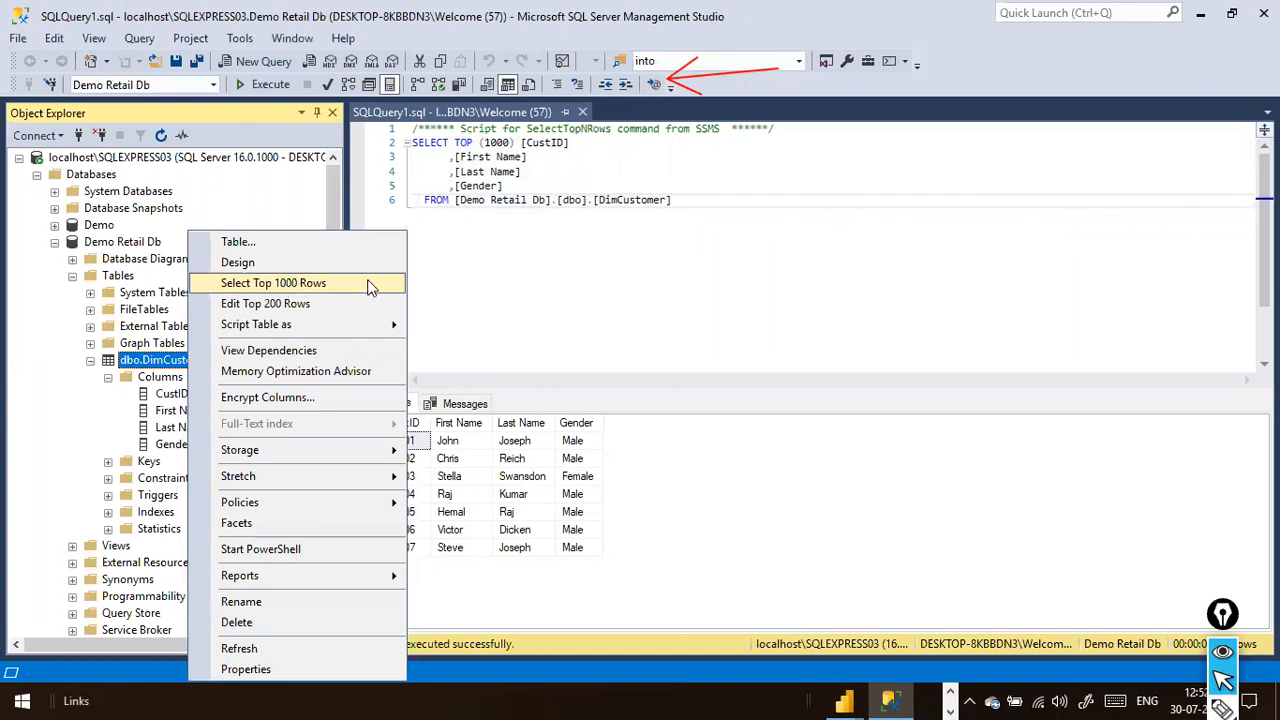
pyautogui.click(611, 294)
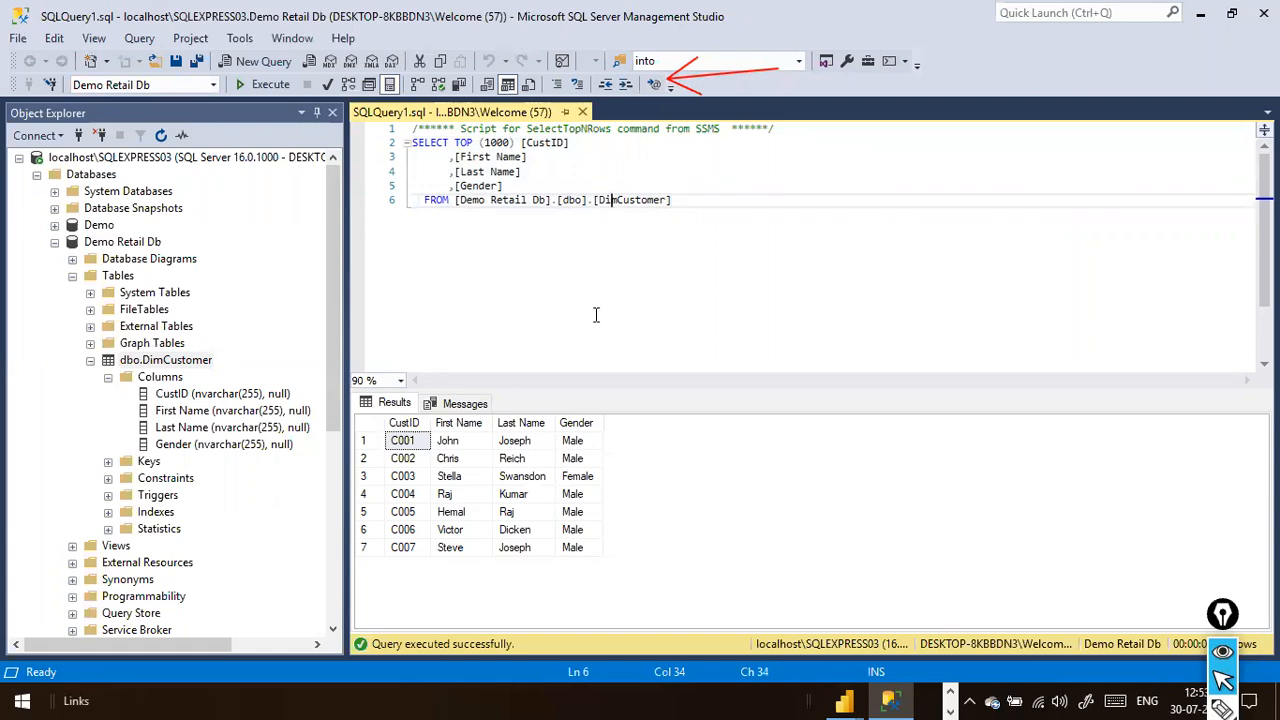
# Step: Add two new lines below the FROM clause at the end of the DimCustomer query
pyautogui.click(678, 305)
pyautogui.press('Return')
pyautogui.press('Return')
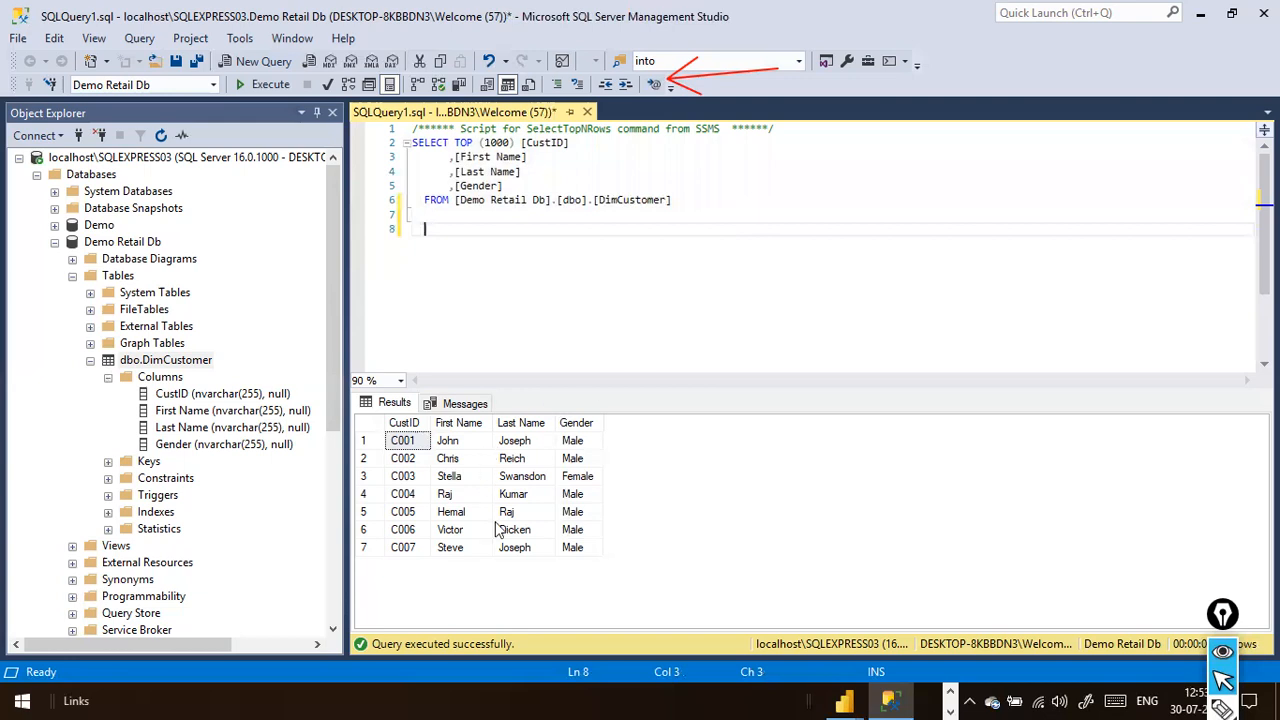
pyautogui.moveTo(387, 322)
pyautogui.mouseDown()
pyautogui.moveTo(390, 394)
pyautogui.moveTo(655, 560)
pyautogui.mouseUp()
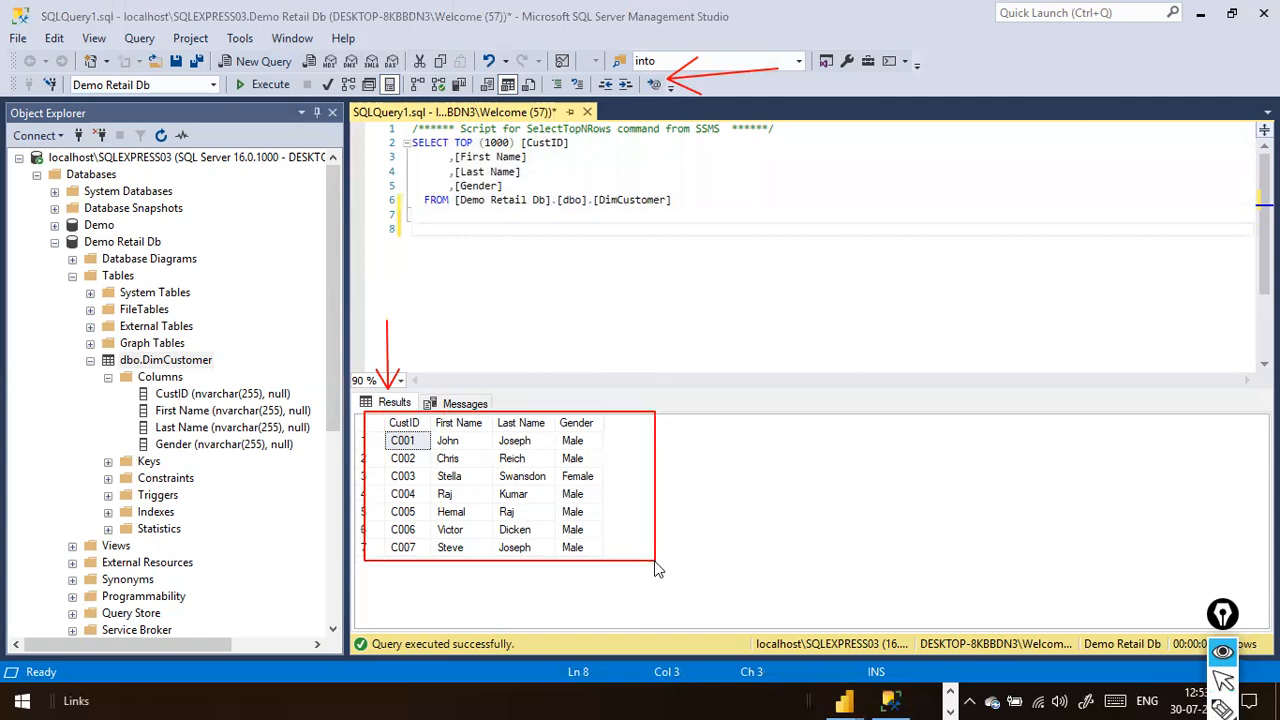
pyautogui.hotkey('ctrl', 'shift', '7')
pyautogui.hotkey('ctrl', 'shift', '2')
pyautogui.click(668, 460)
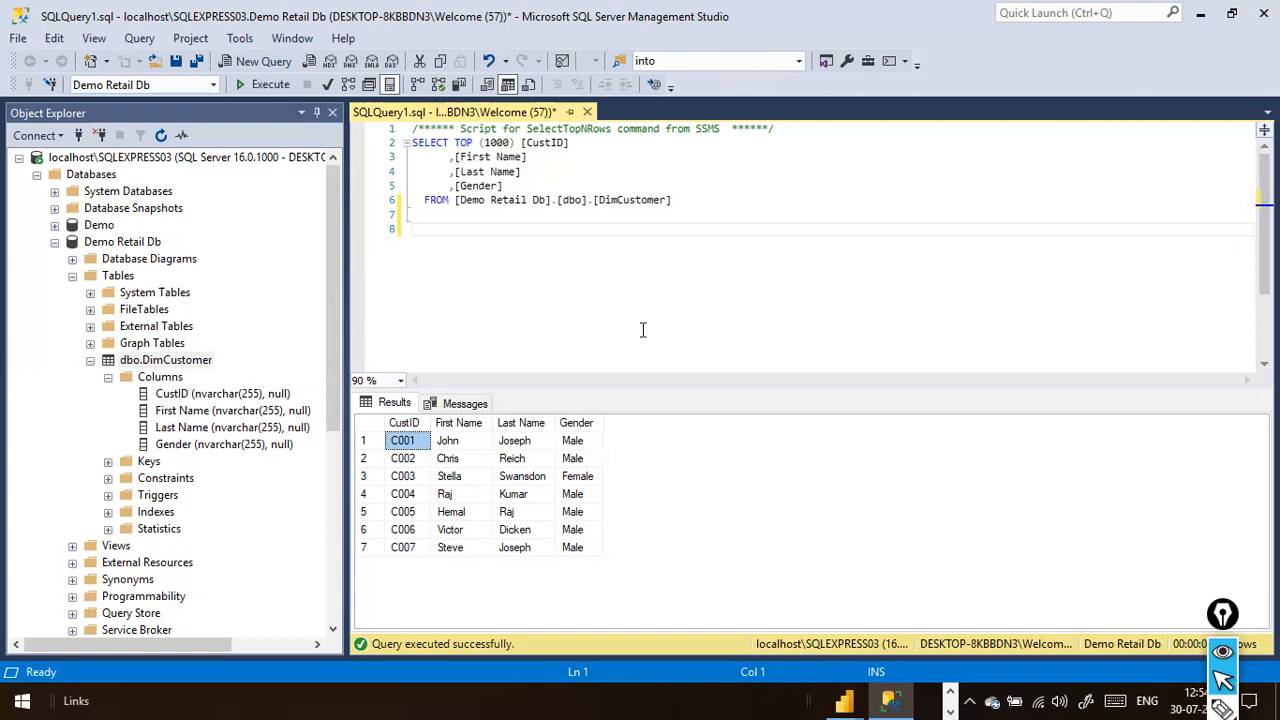
pyautogui.click(766, 314)
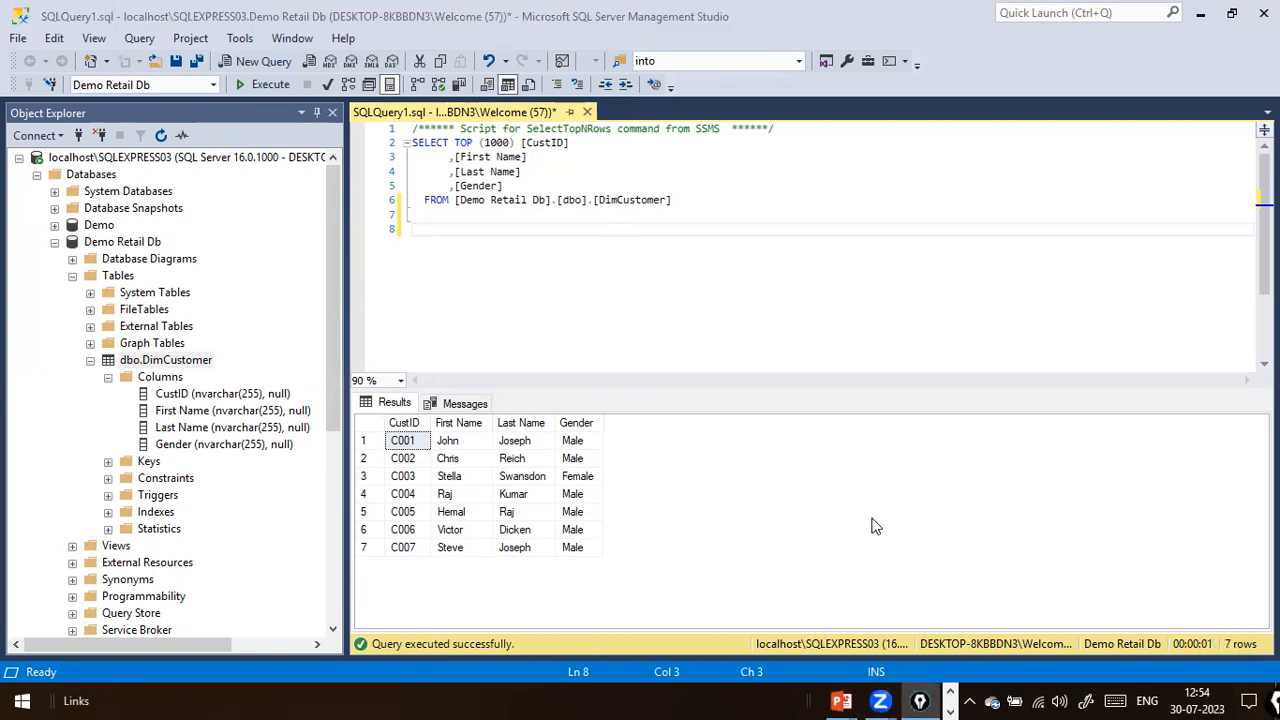
pyautogui.moveTo(1200, 507); pyautogui.dragTo(1240, 620)
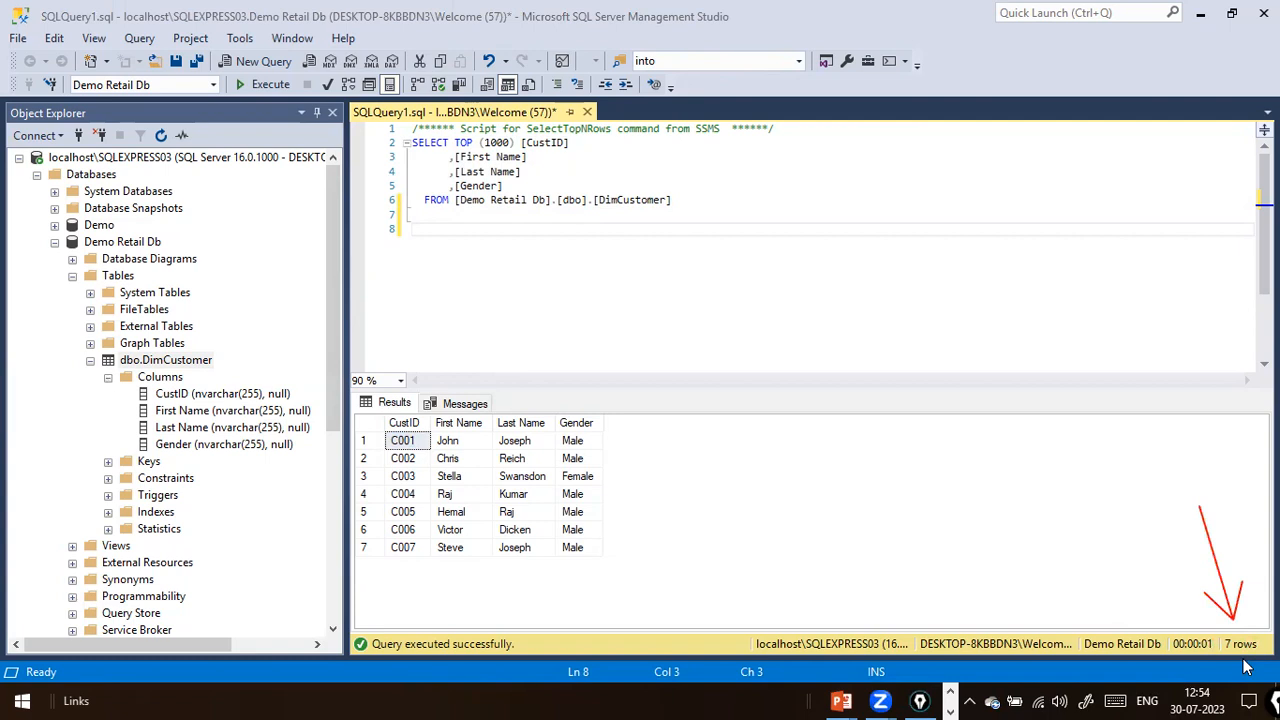
pyautogui.moveTo(1197, 511); pyautogui.dragTo(1240, 616)
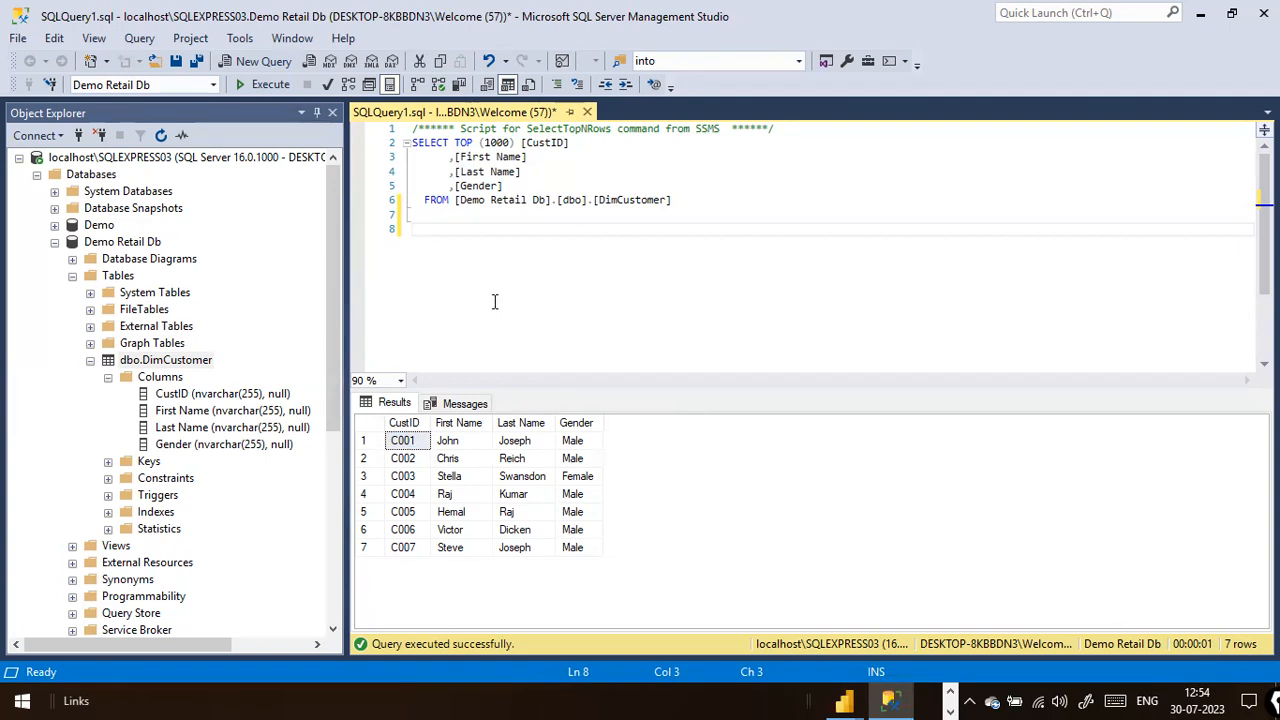
# Step: Start a data import into the Demo Retail Db database and choose Microsoft Excel as the data source
pyautogui.rightClick(133, 249)
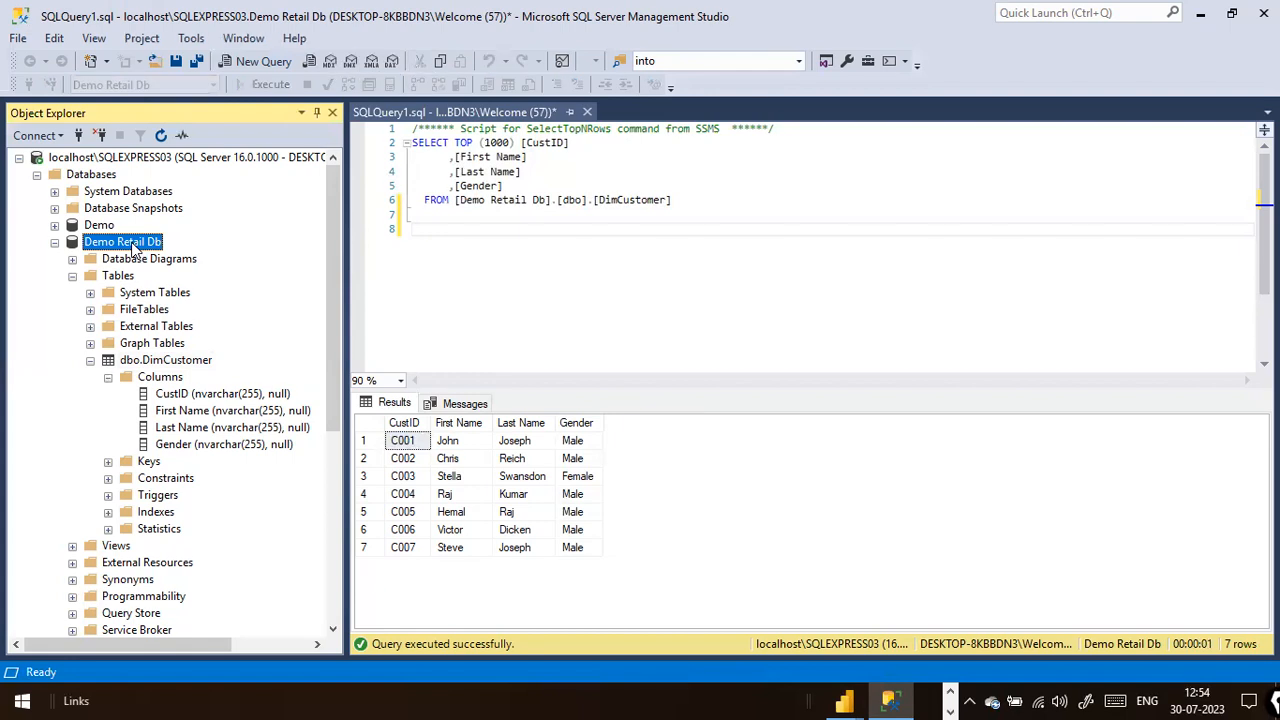
pyautogui.moveTo(156, 327)
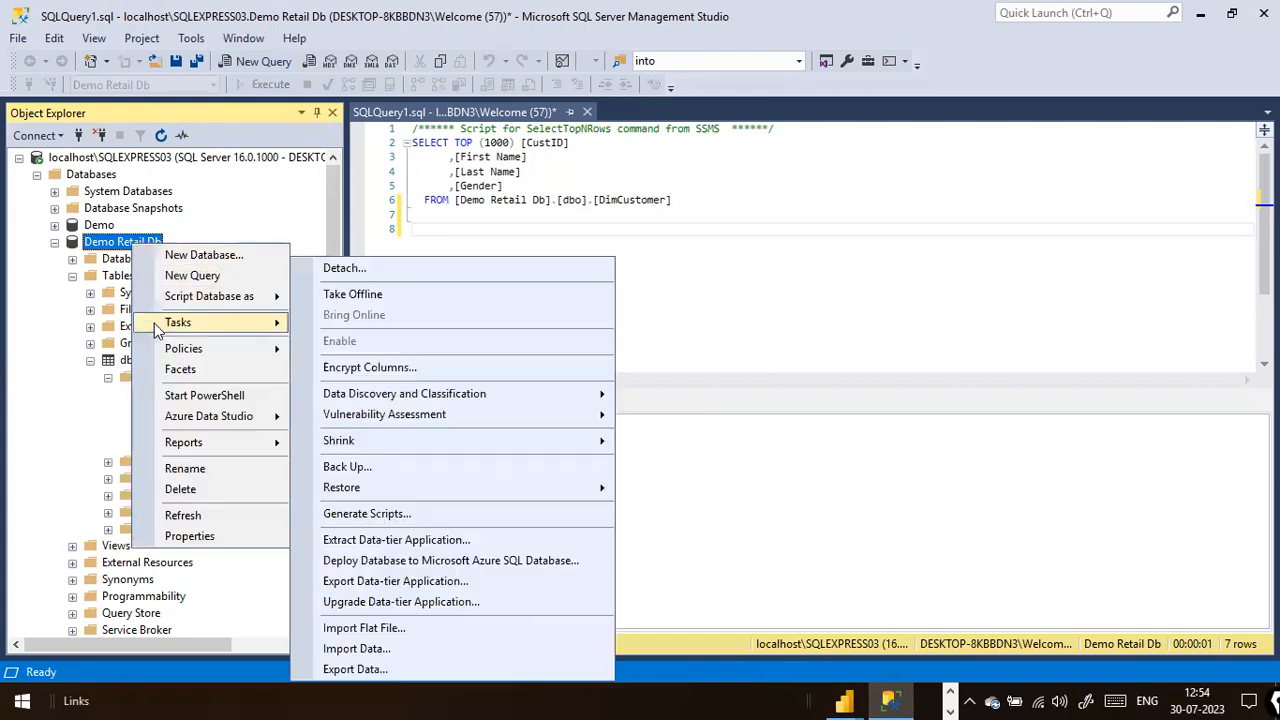
pyautogui.click(401, 645)
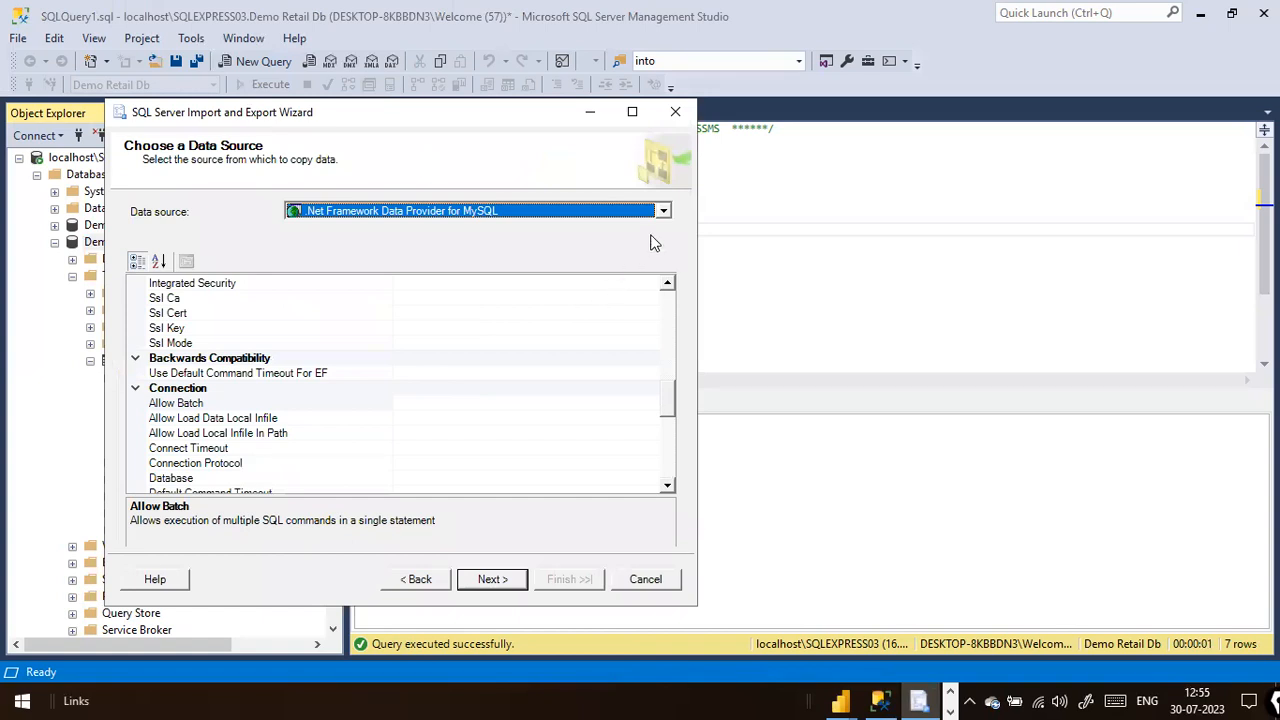
pyautogui.click(662, 211)
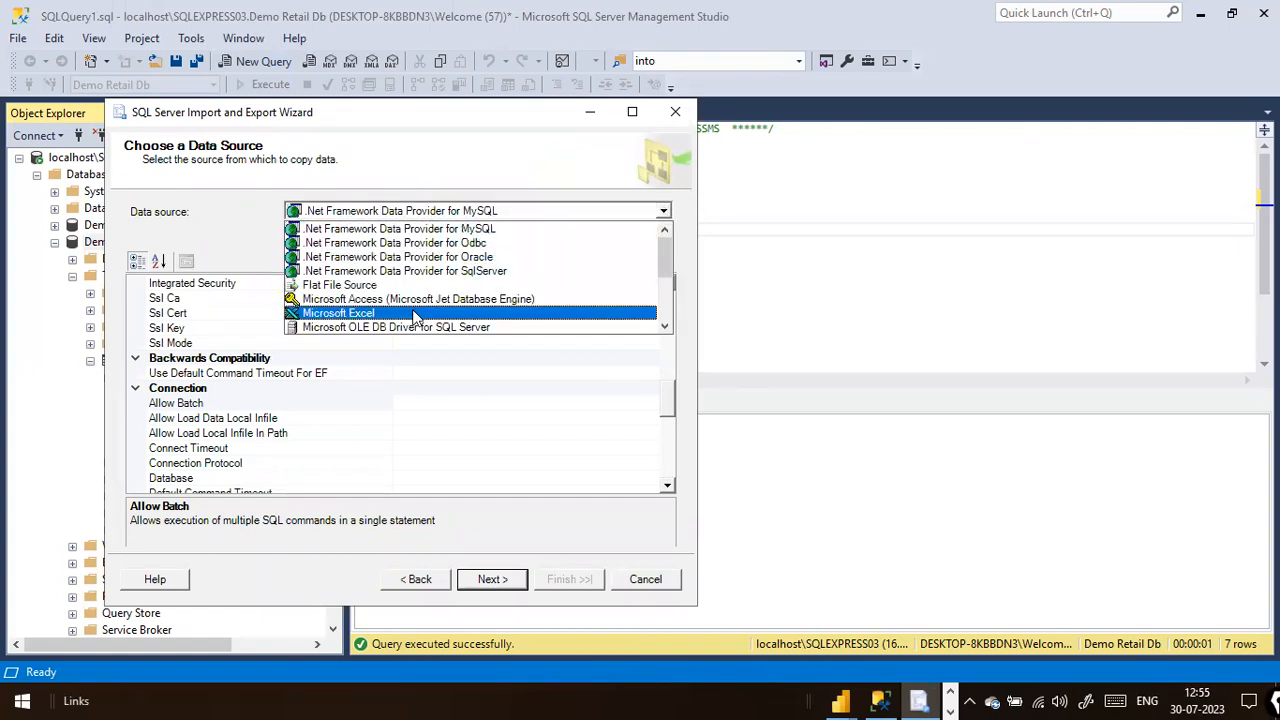
pyautogui.click(415, 314)
# Step: Choose D:\dat1\SalesFact.xls as the Excel source file and continue to the destination settings
pyautogui.click(601, 310)
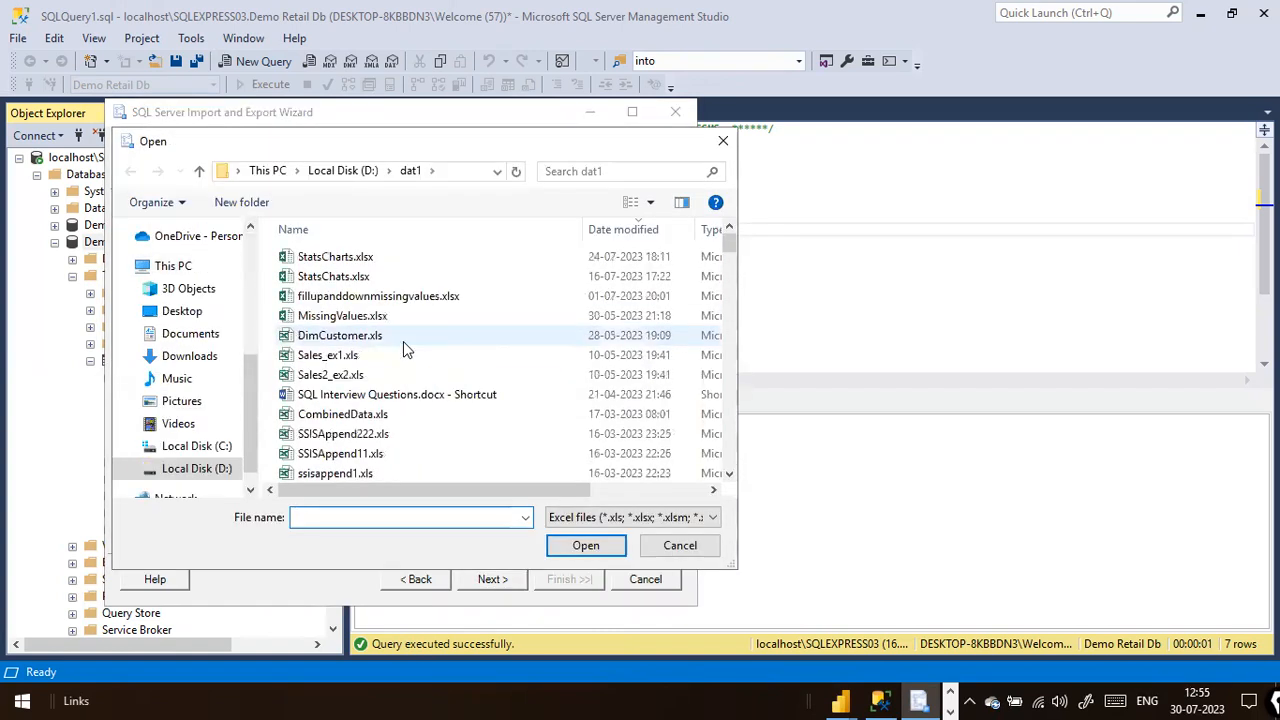
pyautogui.click(396, 369)
pyautogui.write('sales_w041.xl')
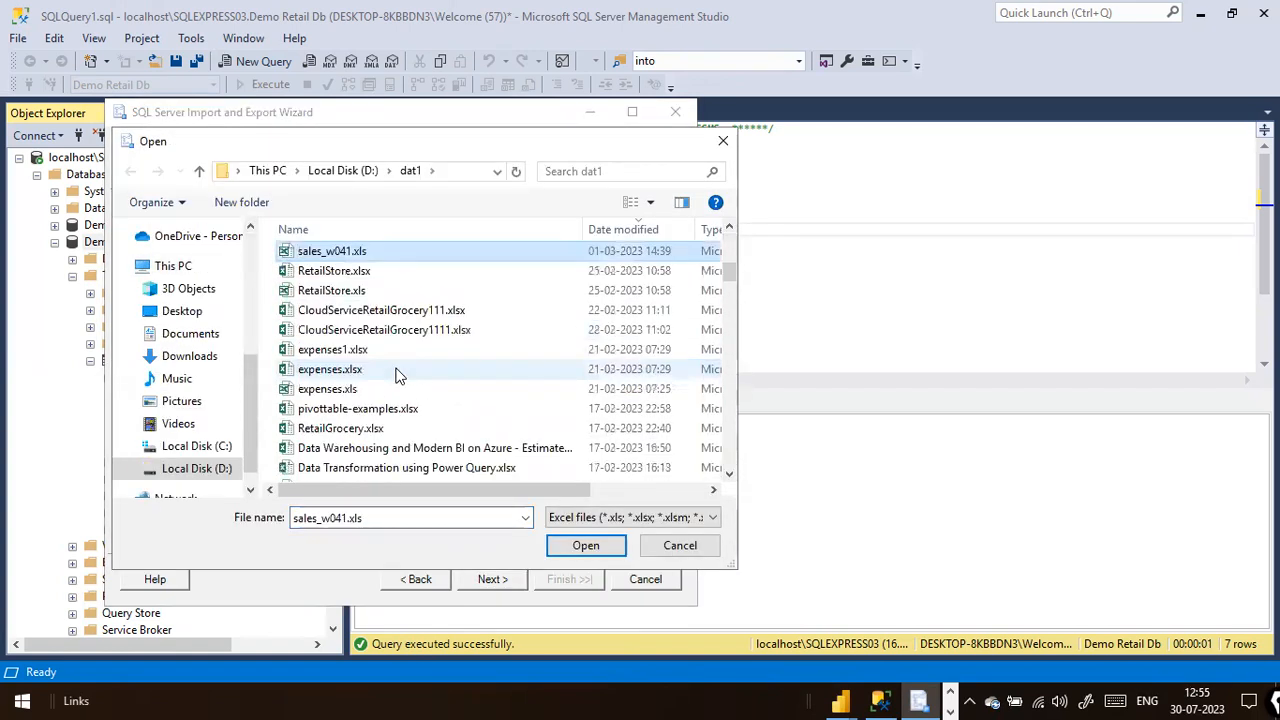
pyautogui.write('s')
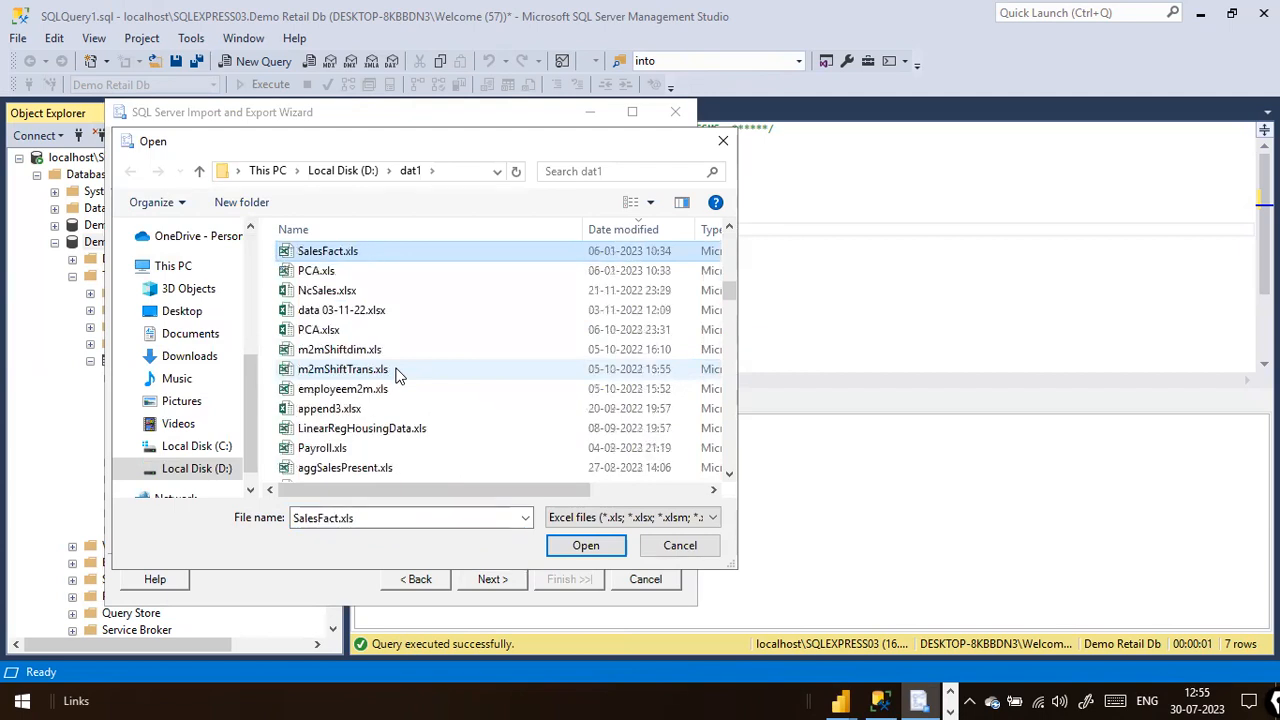
pyautogui.click(587, 545)
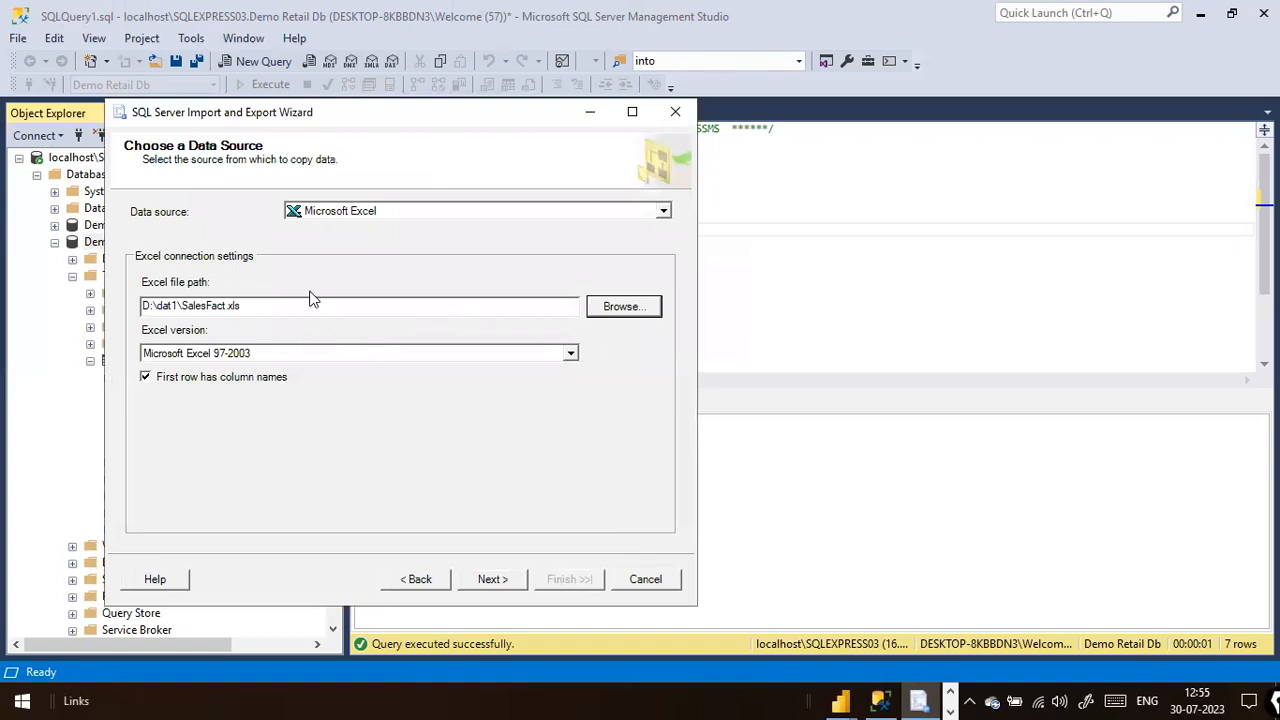
pyautogui.moveTo(240, 305); pyautogui.dragTo(64, 286)
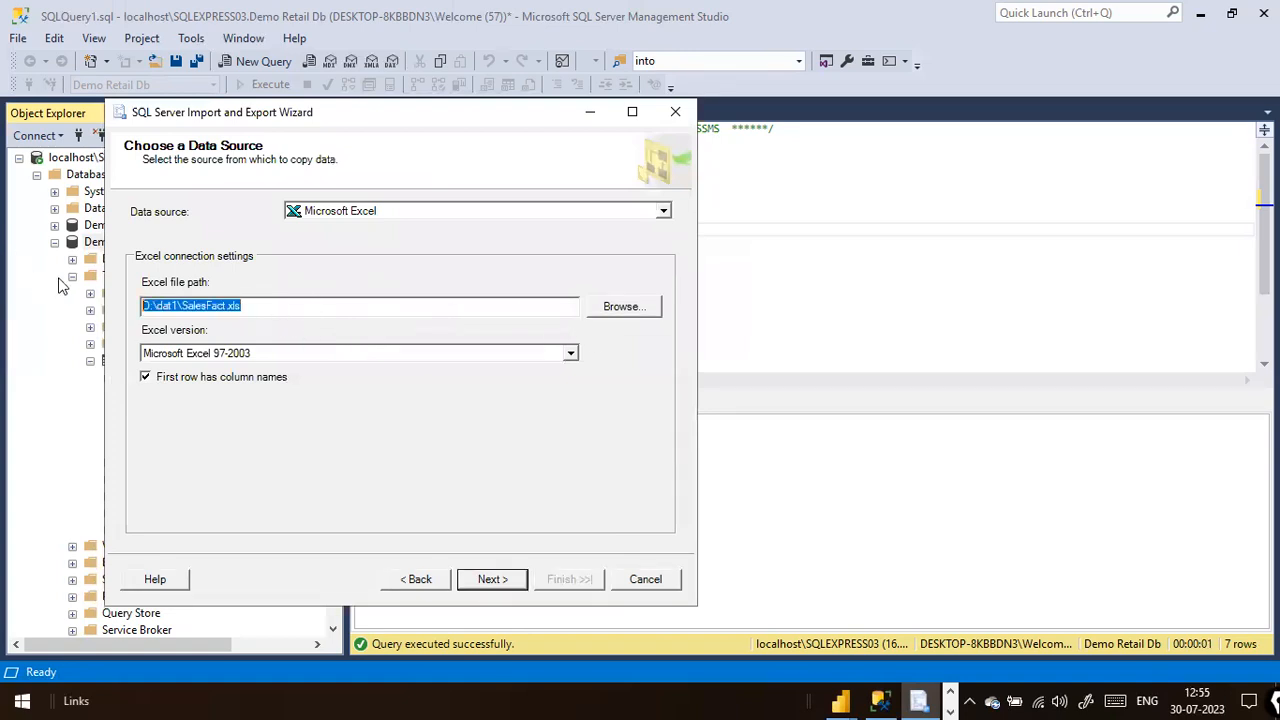
pyautogui.click(255, 311)
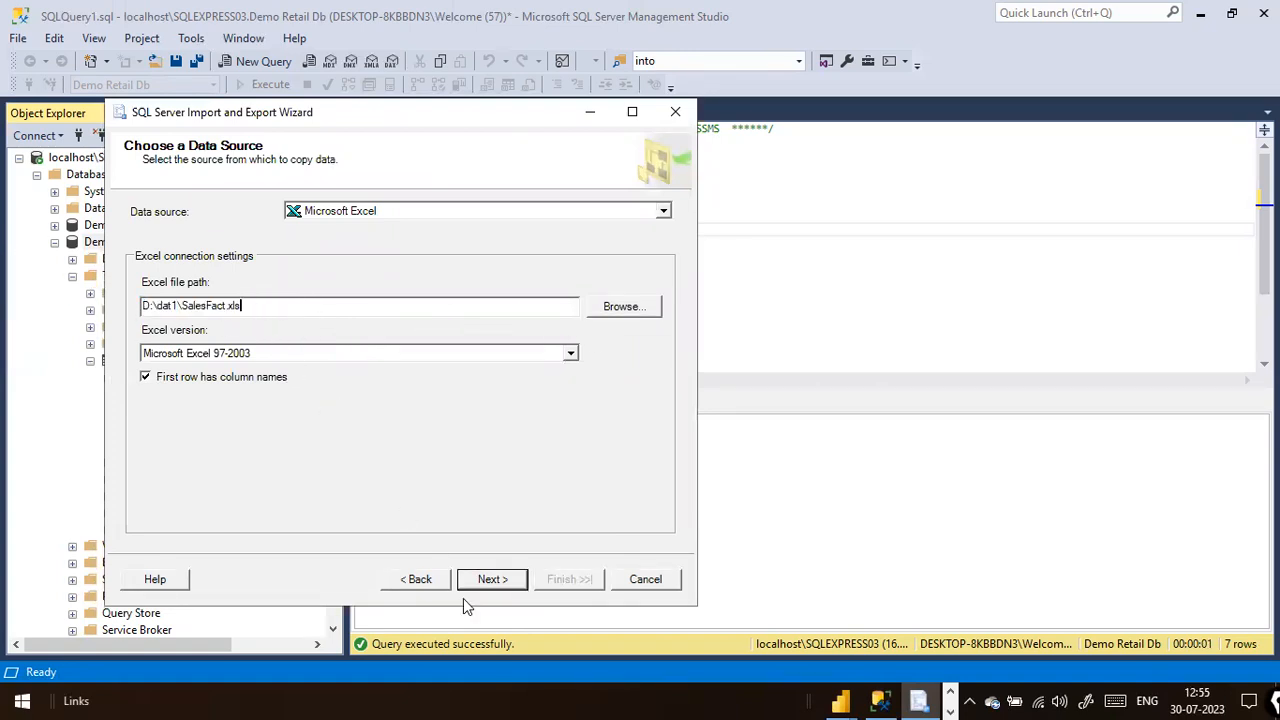
pyautogui.click(495, 581)
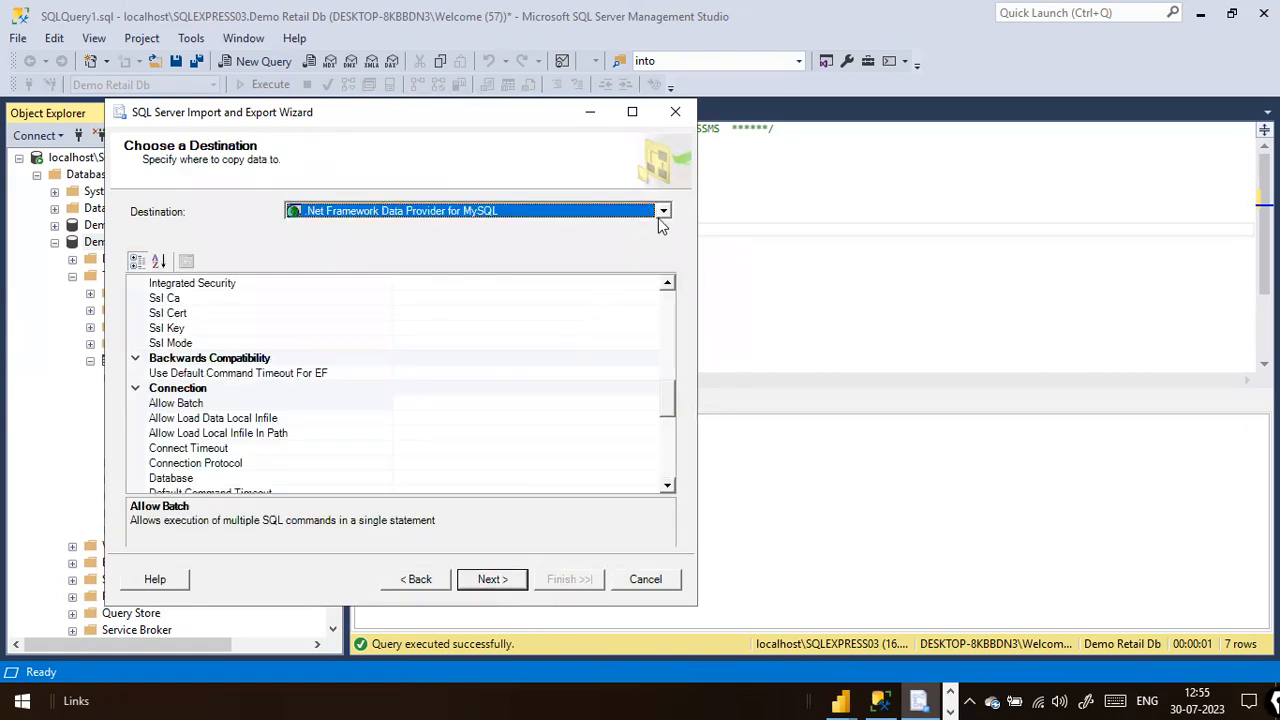
# Step: Set the import destination to SQL Server Native Client 11.0, using server localhost\SQLEXPRESS03 and the Demo Retail Db database
pyautogui.click(663, 211)
pyautogui.scroll(-5, 450, 290)
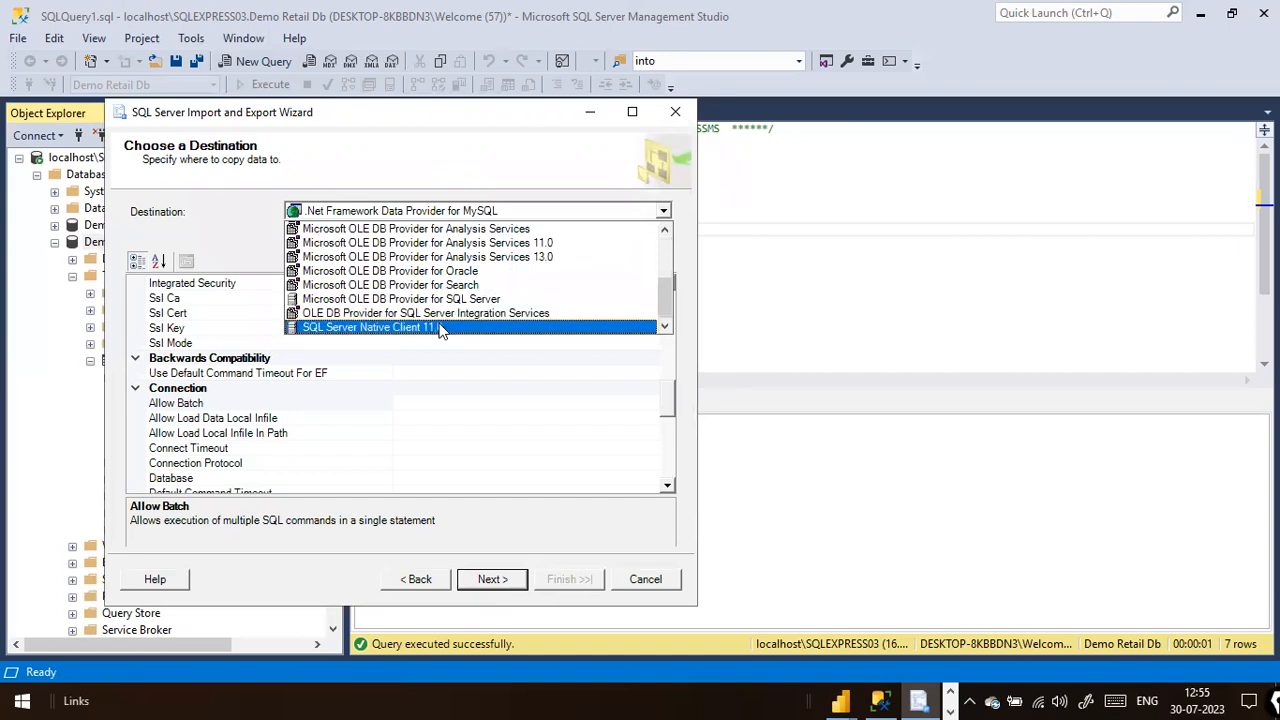
pyautogui.click(439, 328)
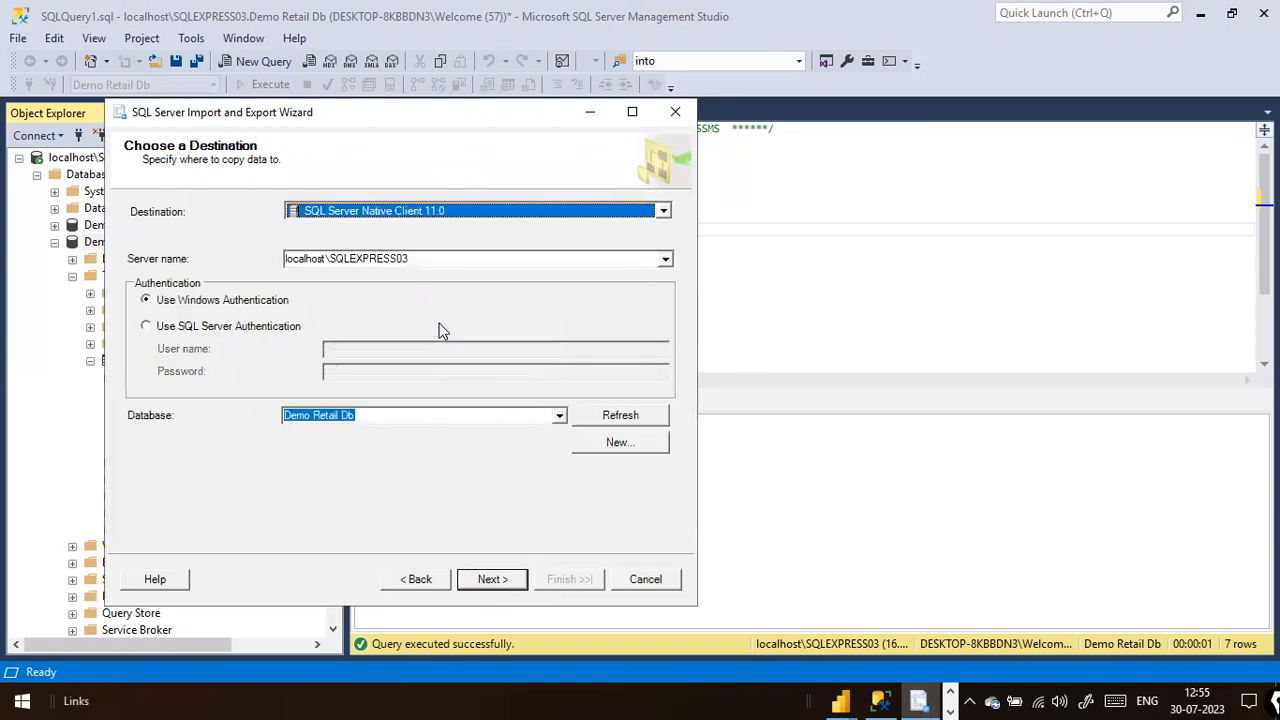
pyautogui.click(438, 262)
pyautogui.click(438, 262)
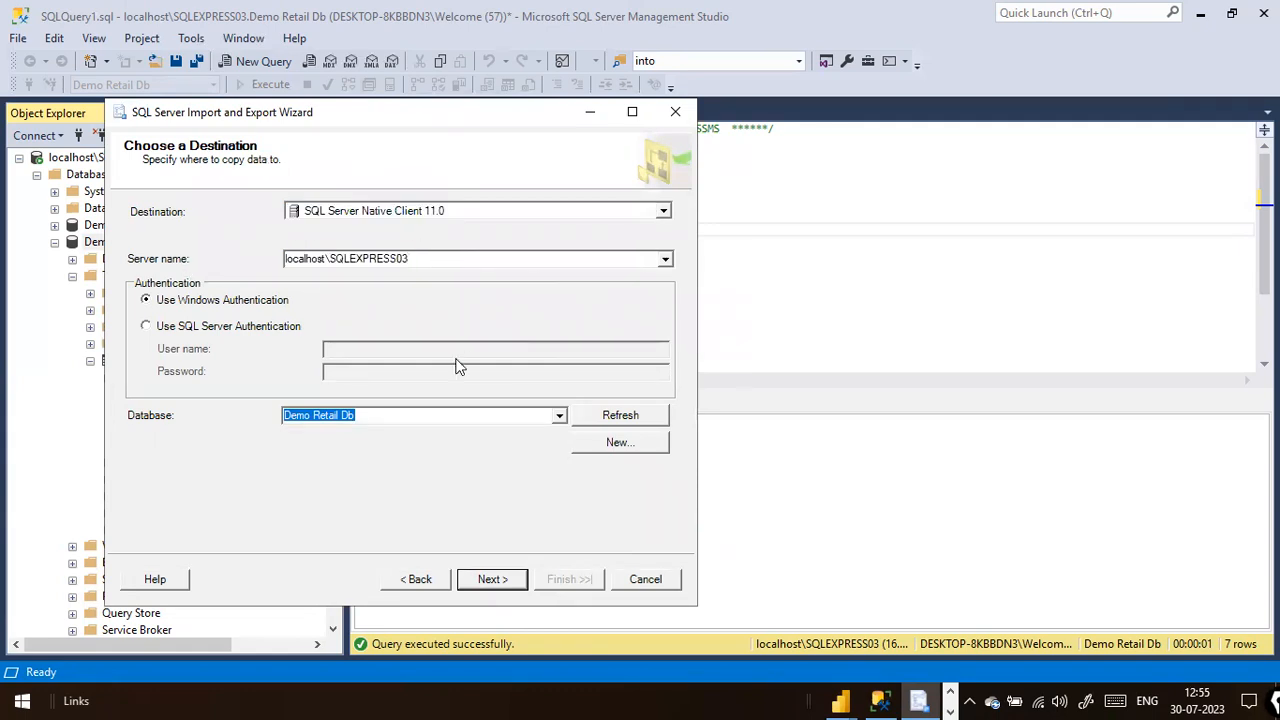
pyautogui.click(449, 260)
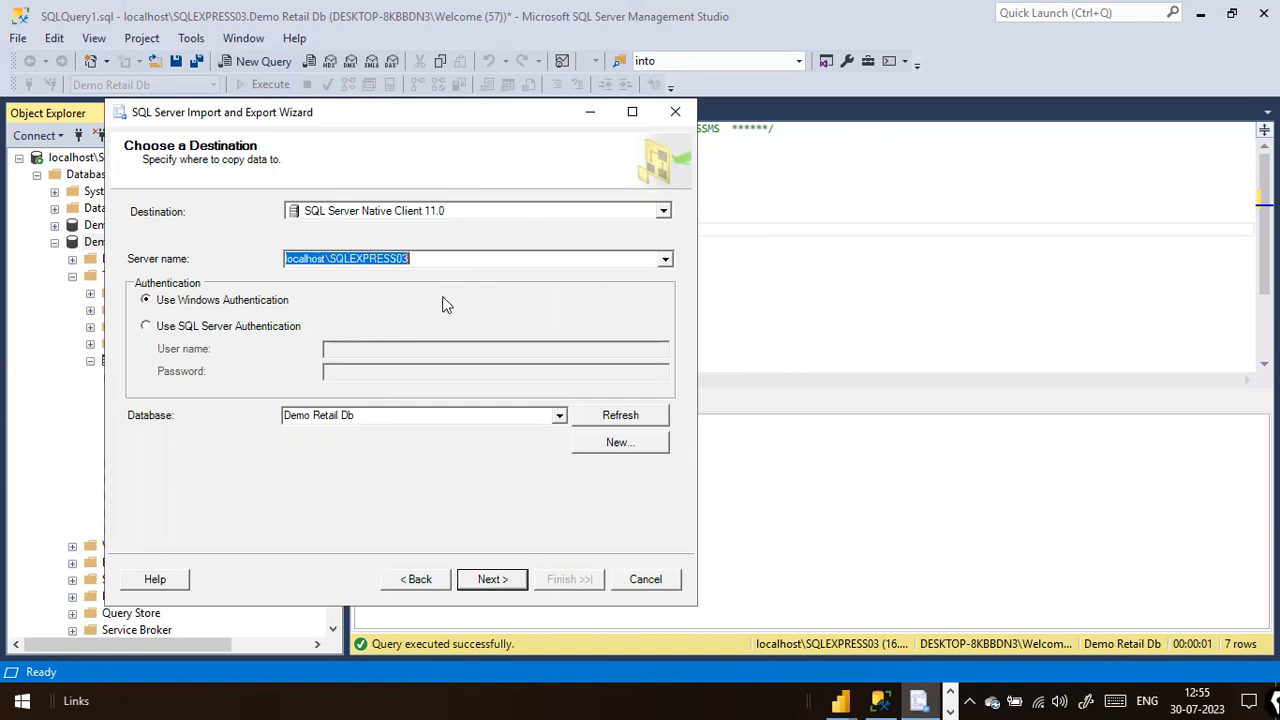
pyautogui.click(395, 418)
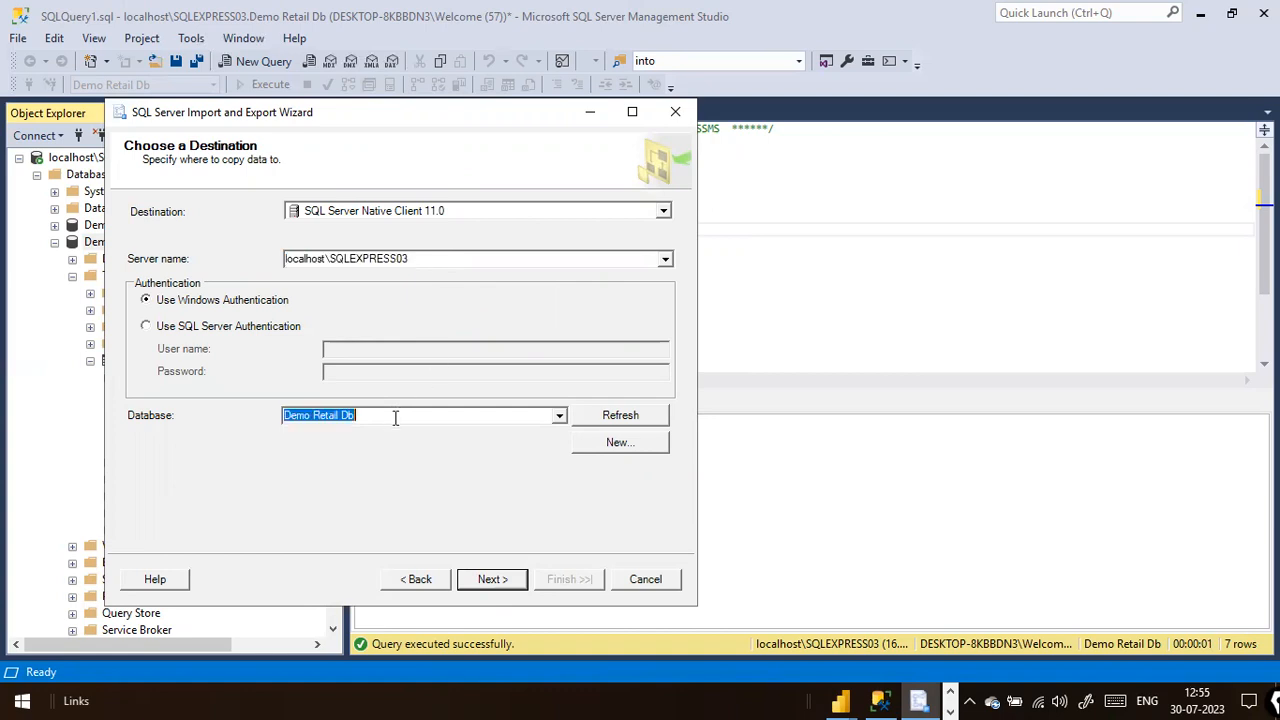
# Step: Continue to the source table selection and select the NcSales$ sheet for import
pyautogui.click(494, 582)
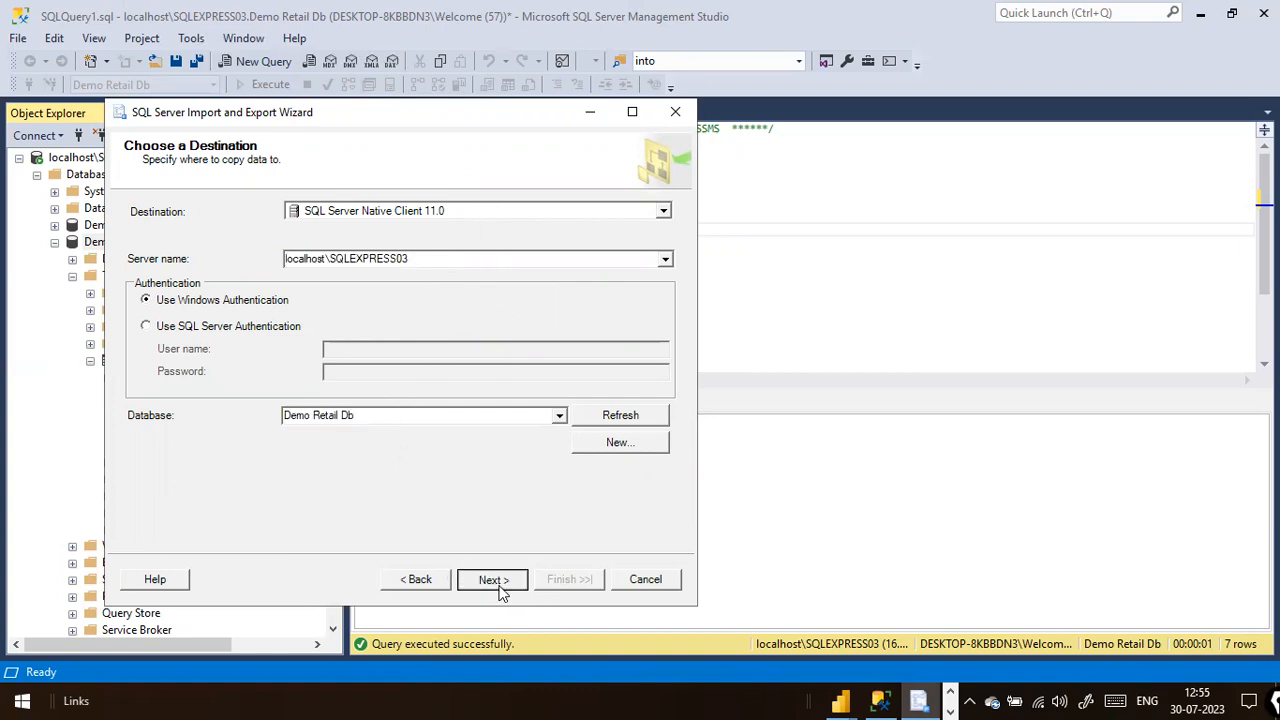
pyautogui.click(493, 580)
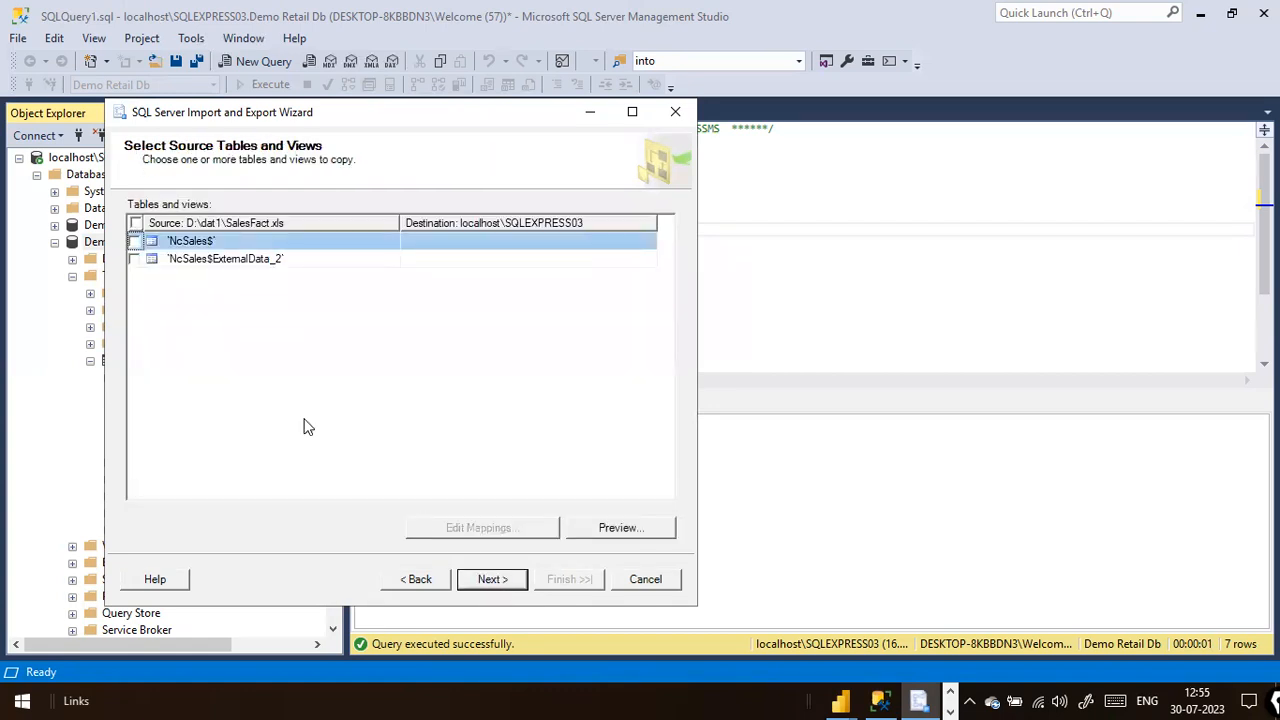
pyautogui.click(135, 241)
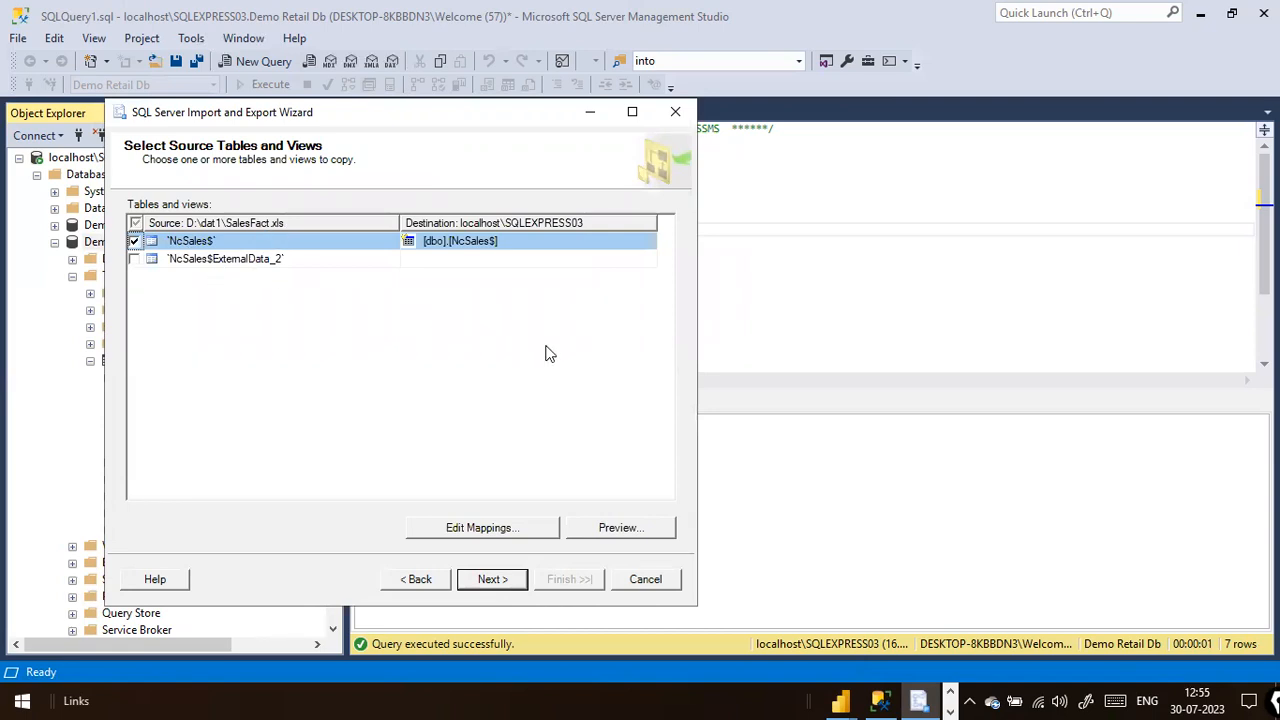
# Step: Open a new File Explorer window while leaving the import wizard open
pyautogui.hotkey('alt', 'Tab')
pyautogui.hotkey('alt', 'Tab')
pyautogui.hotkey('alt', 'Tab')
pyautogui.hotkey('alt', 'Tab')
pyautogui.press('super')
pyautogui.write('file ')
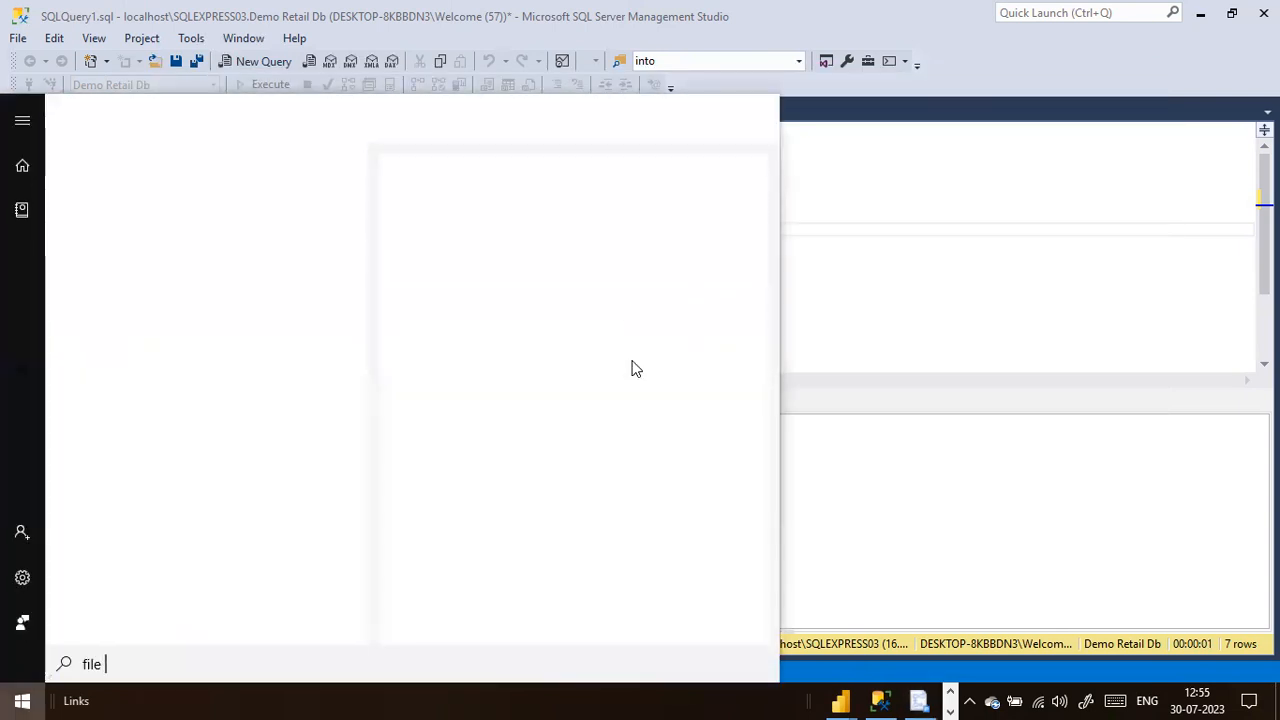
pyautogui.write('explorer')
pyautogui.press('Escape')
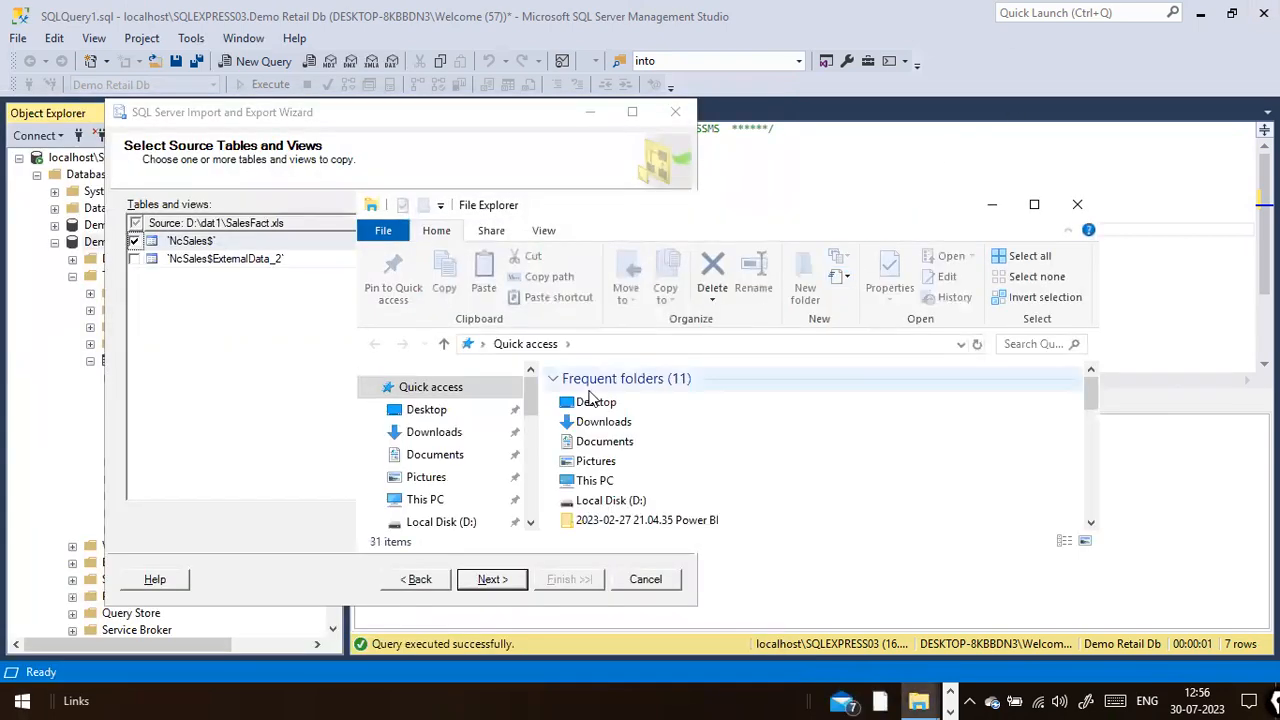
# Step: Open the dat1 folder on Local Disk (D:)
pyautogui.scroll(-2, 500, 466)
pyautogui.click(478, 419)
pyautogui.click(636, 450)
pyautogui.write('dat1')
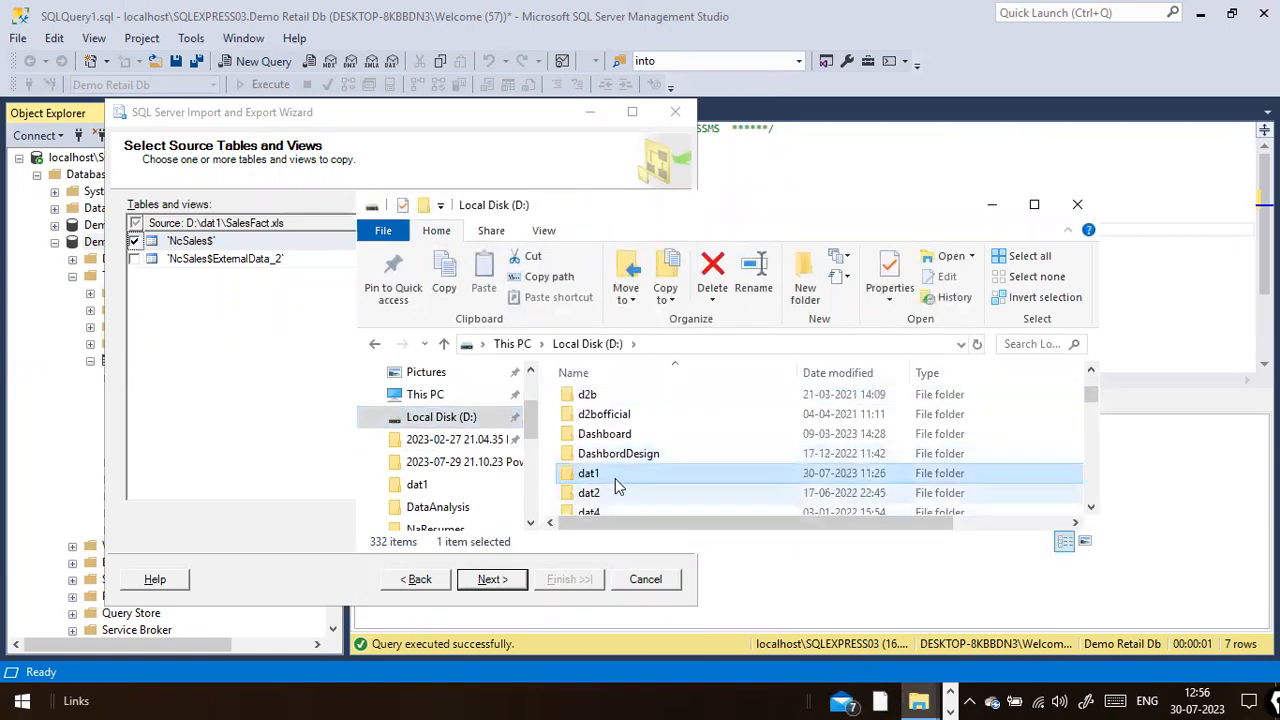
pyautogui.doubleClick(615, 472)
# Step: Try to open SalesFact.xls from the dat1 folder in Excel
pyautogui.click(617, 479)
pyautogui.write('sales')
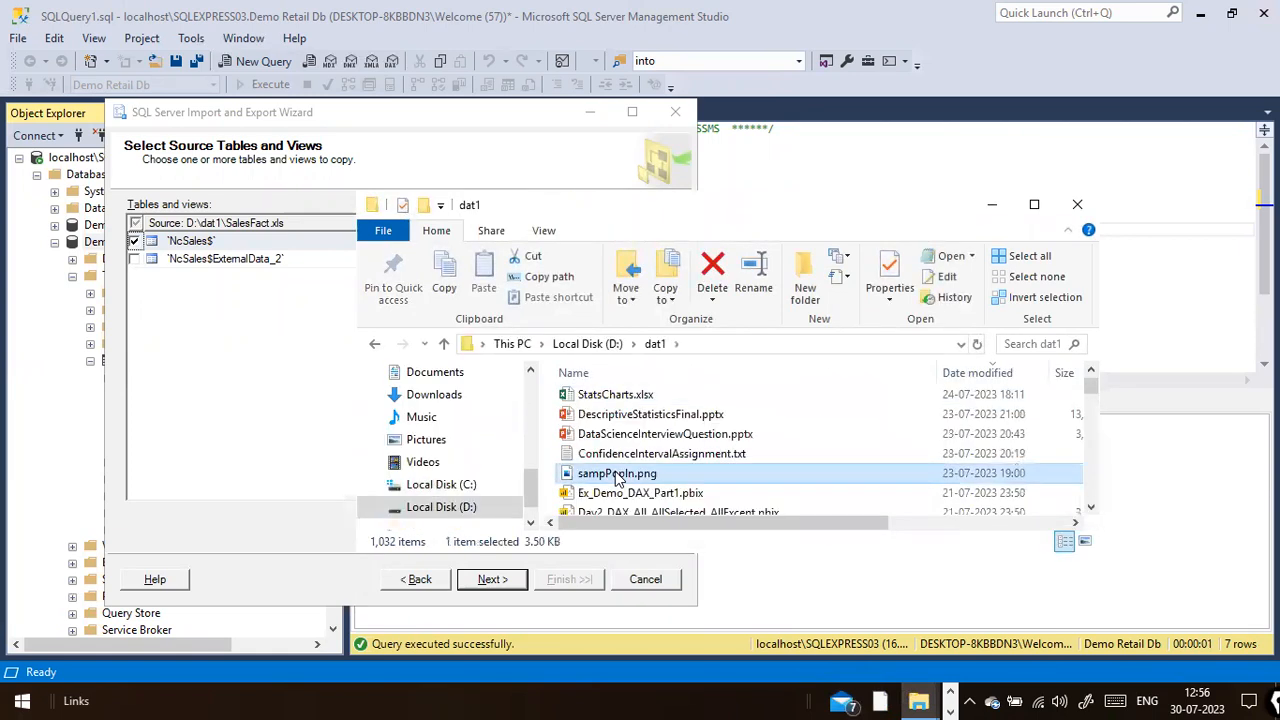
pyautogui.doubleClick(607, 396)
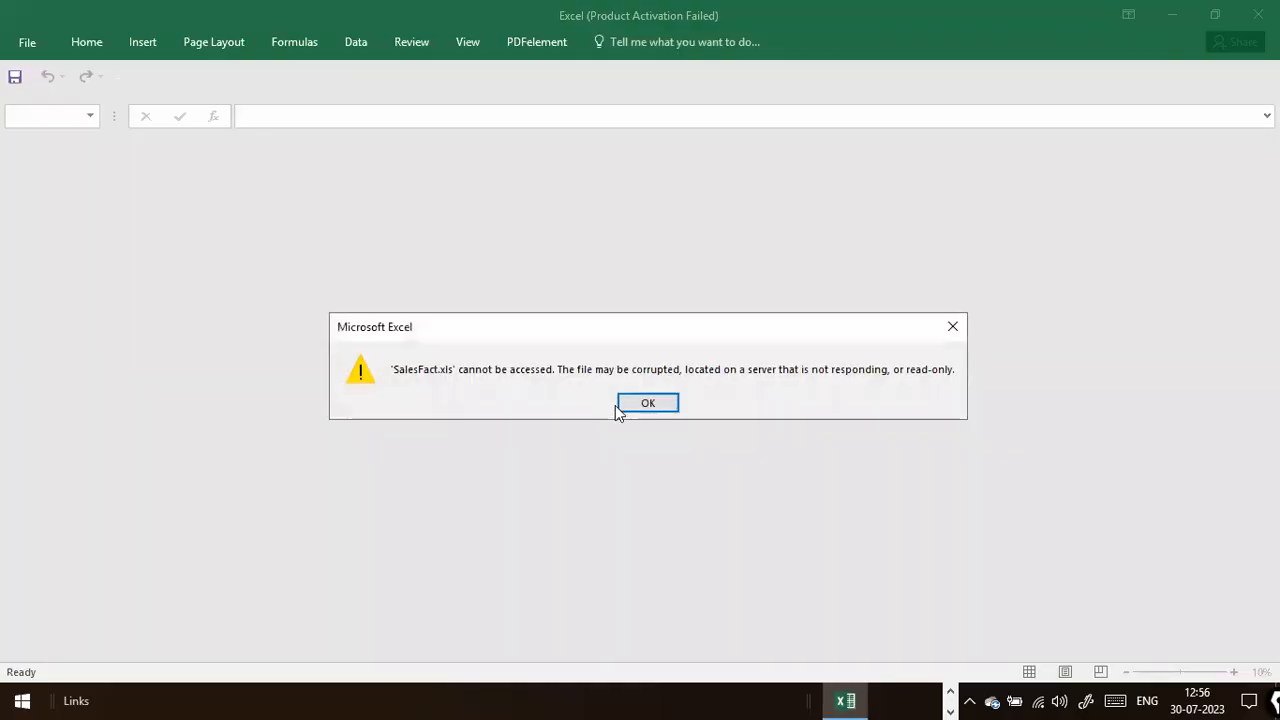
pyautogui.click(657, 406)
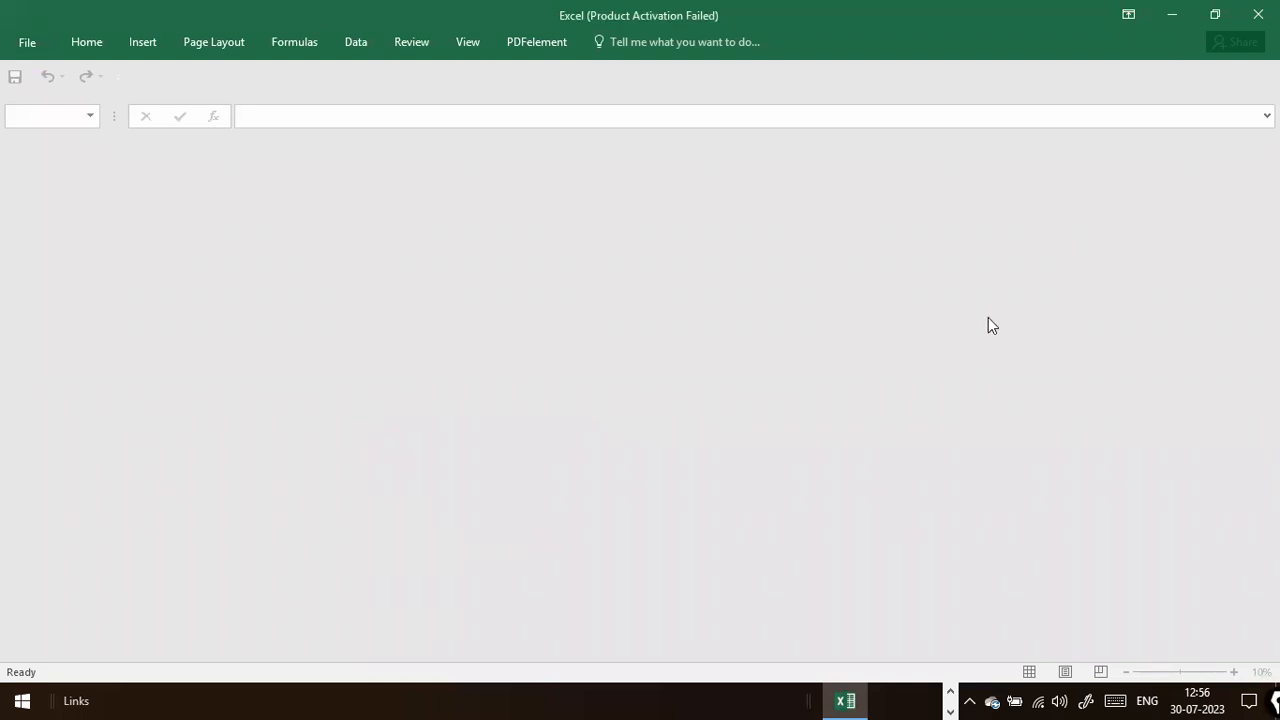
# Step: Close the empty Excel window and try again to open SalesFact.xls
pyautogui.doubleClick(117, 8)
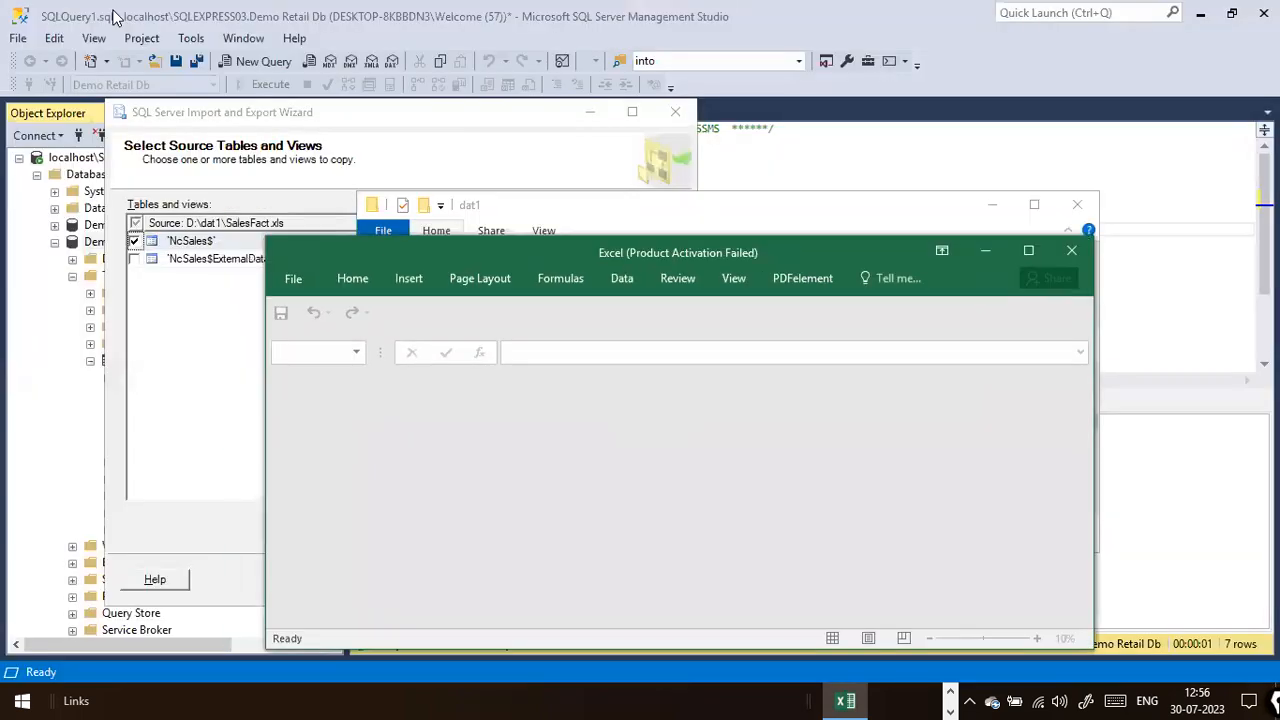
pyautogui.click(1071, 250)
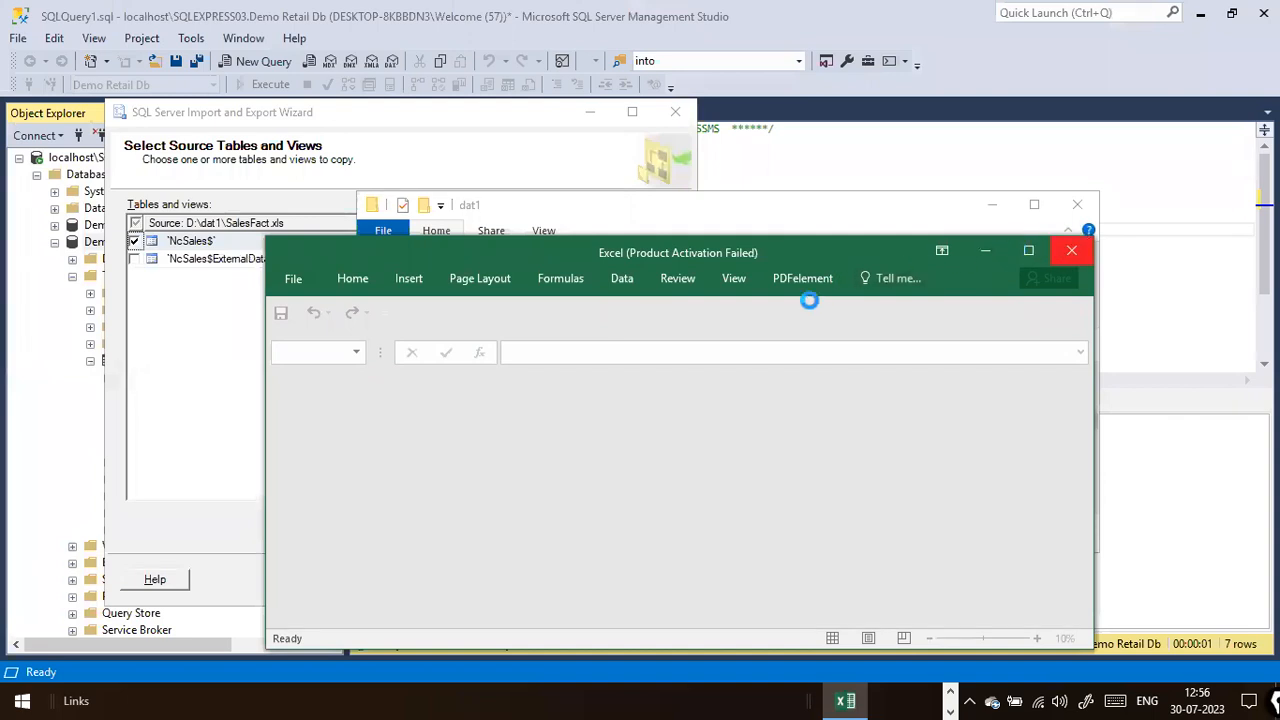
pyautogui.hotkey('alt', 'Tab')
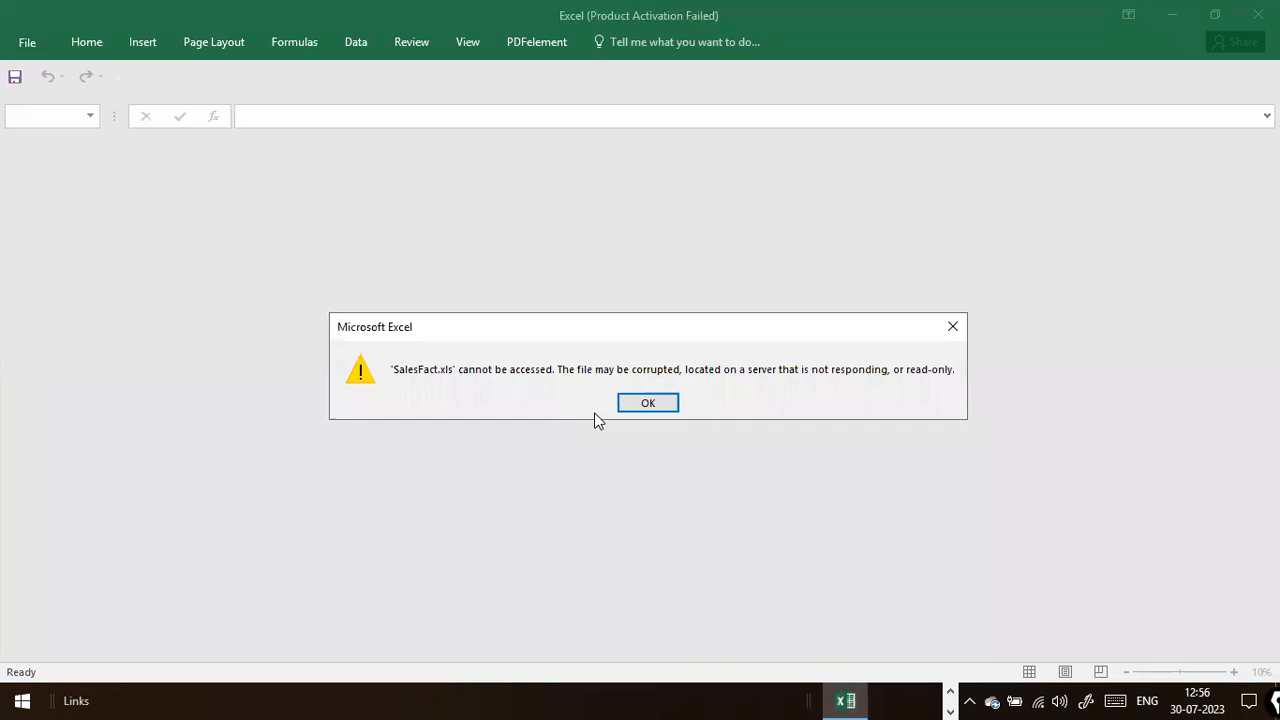
pyautogui.click(649, 404)
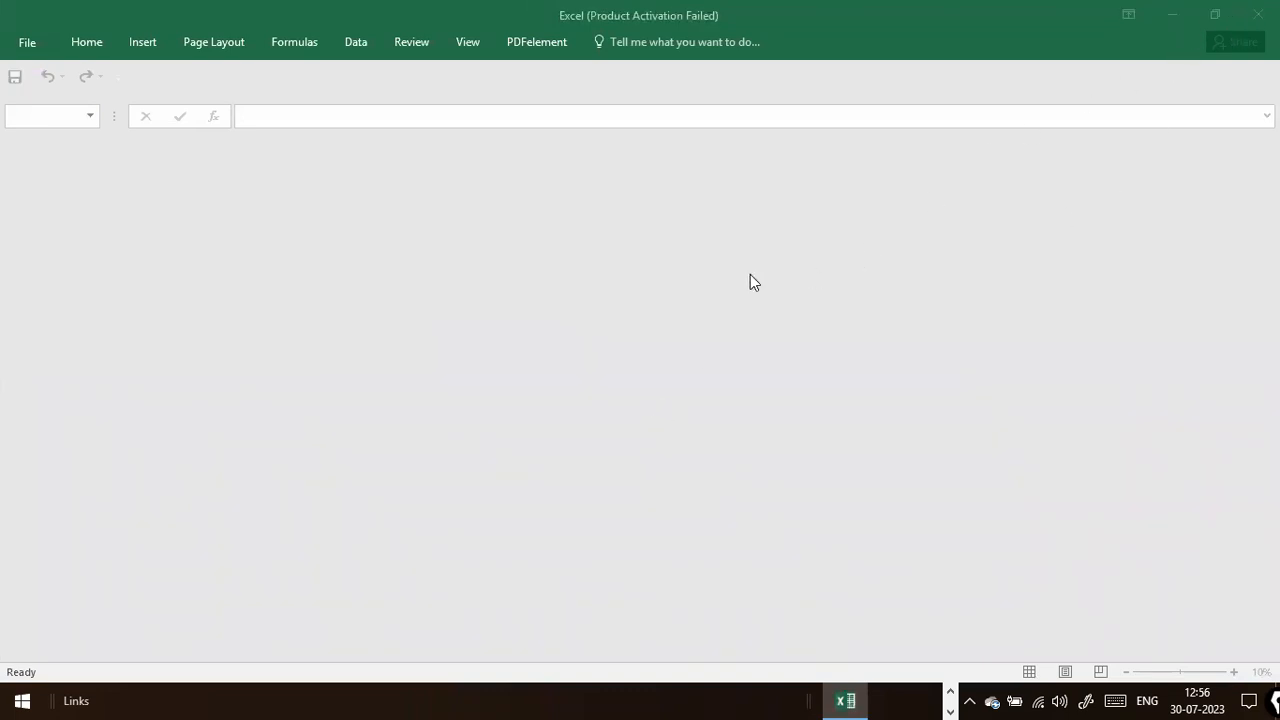
# Step: Find DimCustomer.xls in the dat1 folder and open it in Excel, dismissing the Office activation wizard
pyautogui.hotkey('alt', 'Tab')
pyautogui.scroll(1, 692, 441)
pyautogui.scroll(2, 692, 441)
pyautogui.click(692, 441)
pyautogui.write('di')
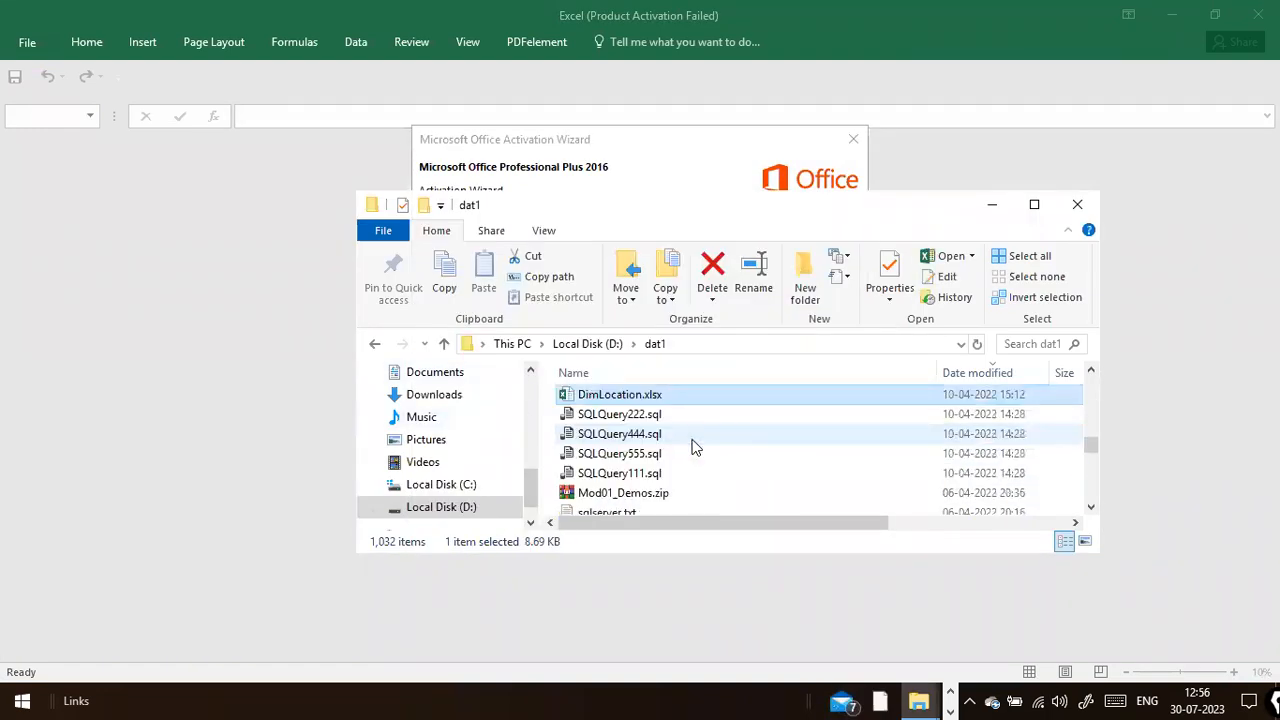
pyautogui.write('di')
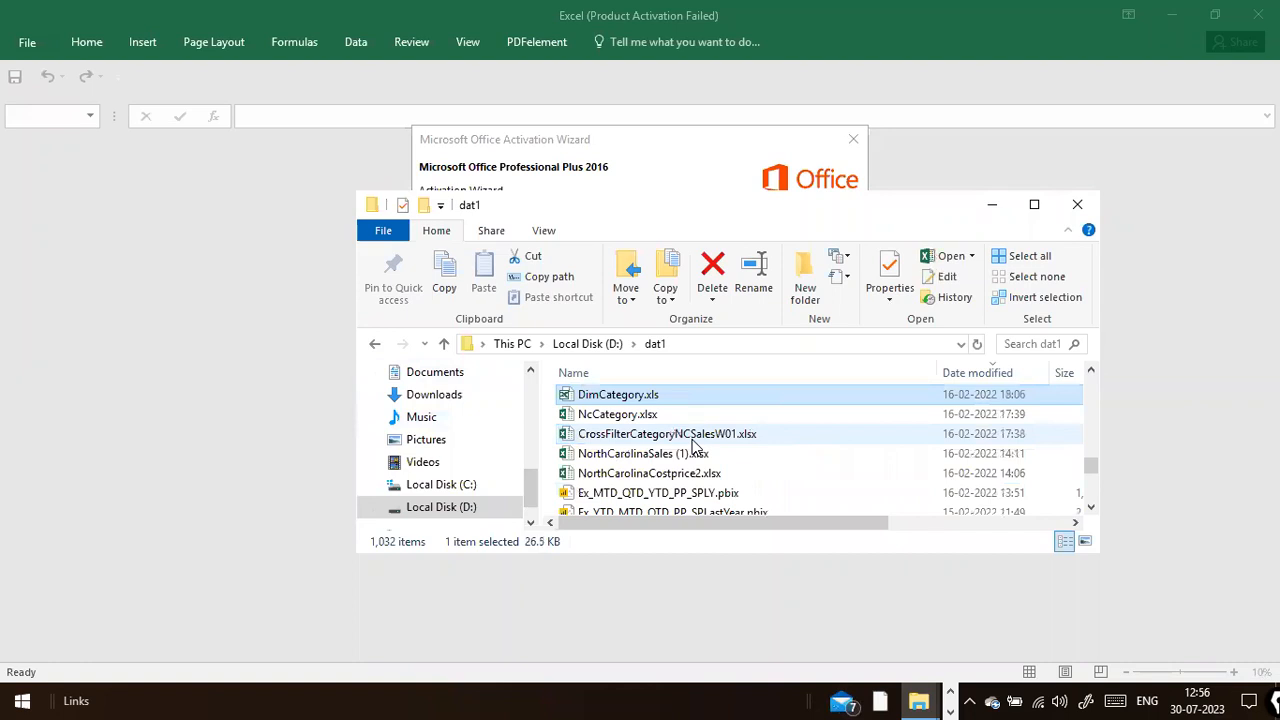
pyautogui.write('di')
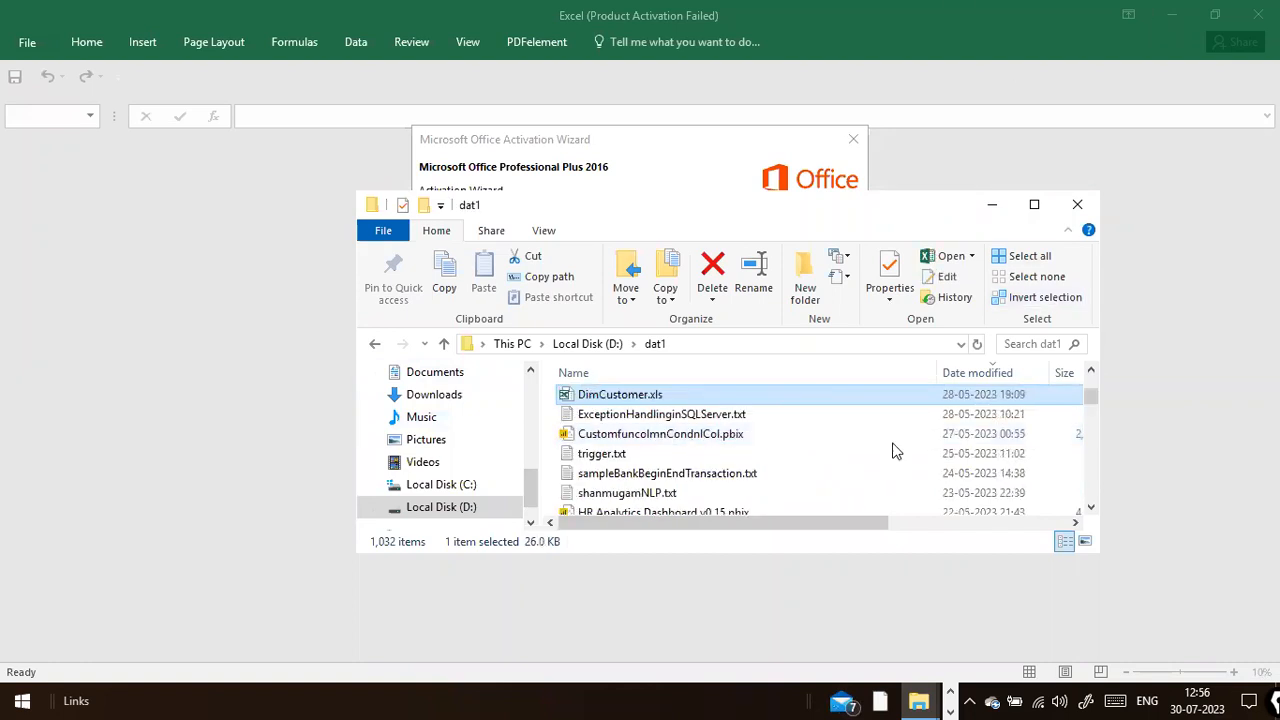
pyautogui.doubleClick(626, 398)
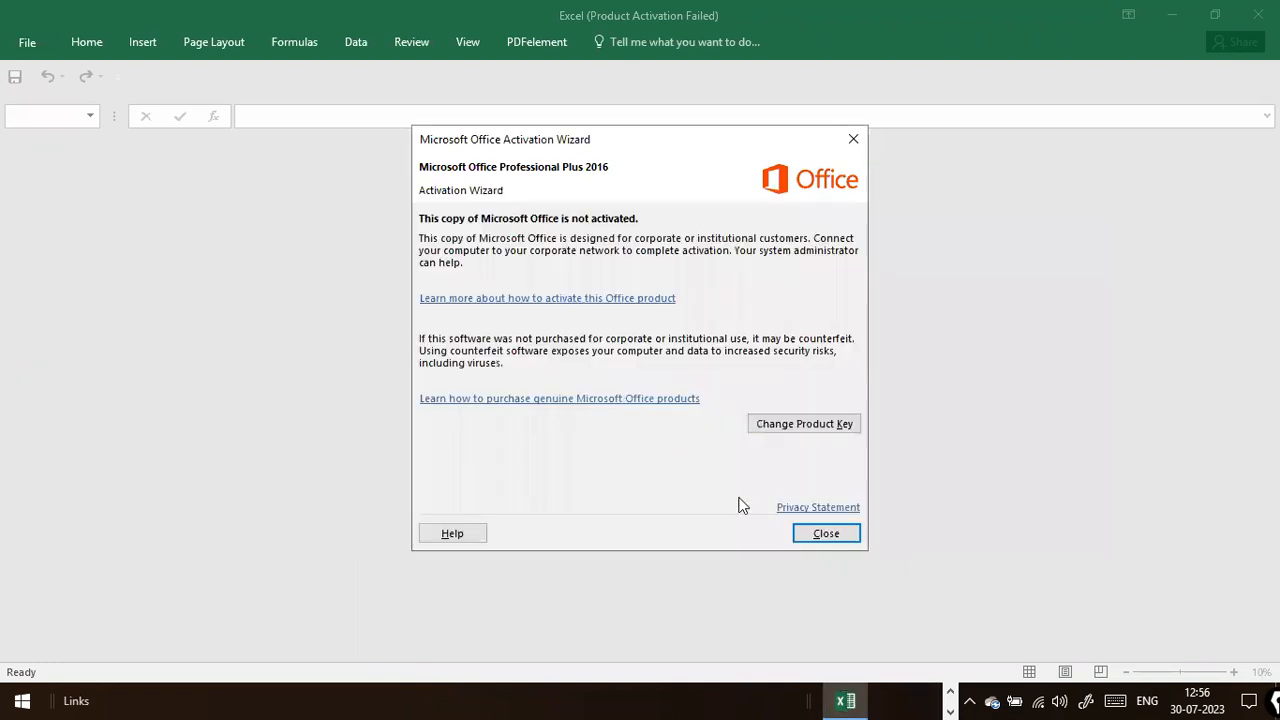
pyautogui.click(824, 538)
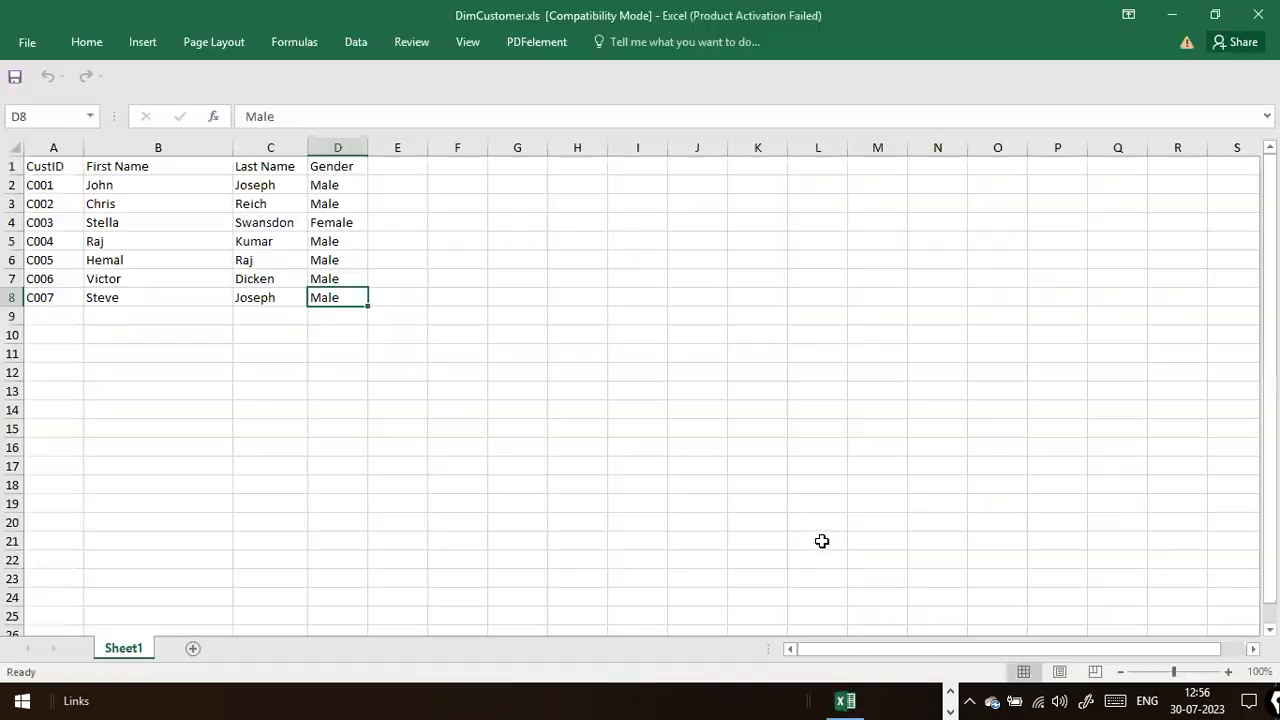
pyautogui.click(556, 341)
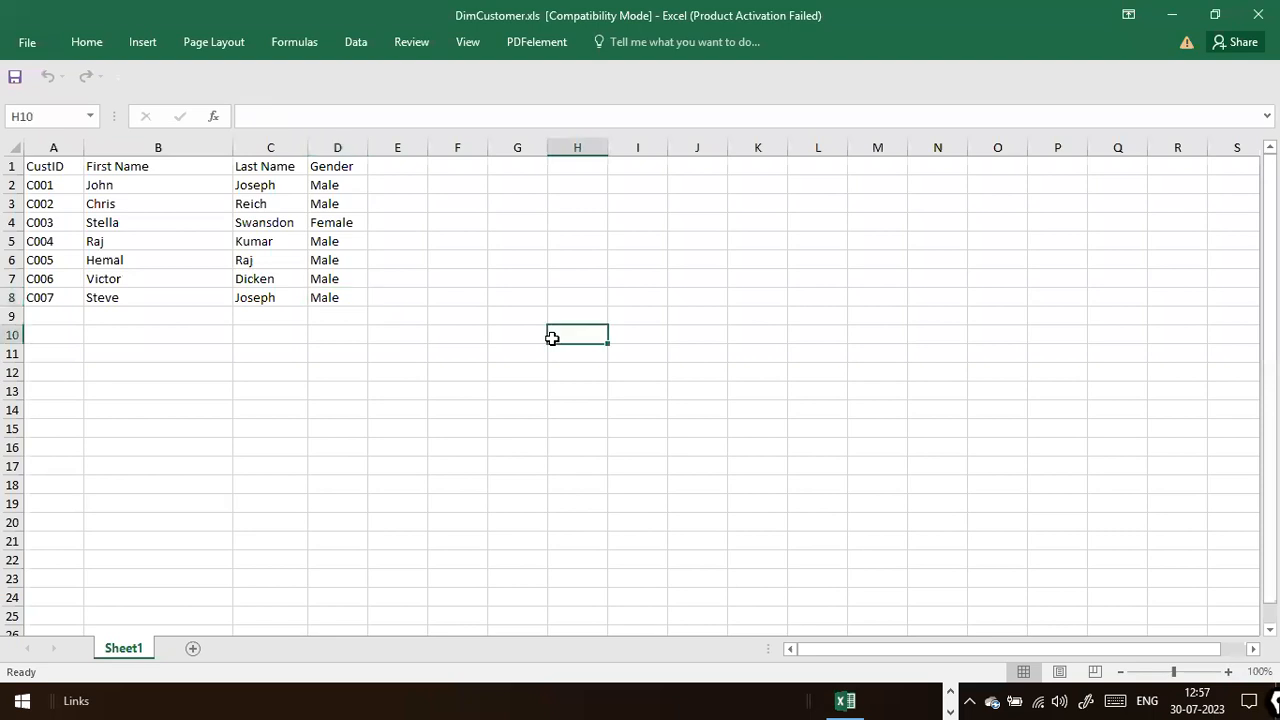
# Step: Try again to open SalesFact.xls from the dat1 folder in Excel and dismiss the error message
pyautogui.hotkey('alt', 'Tab')
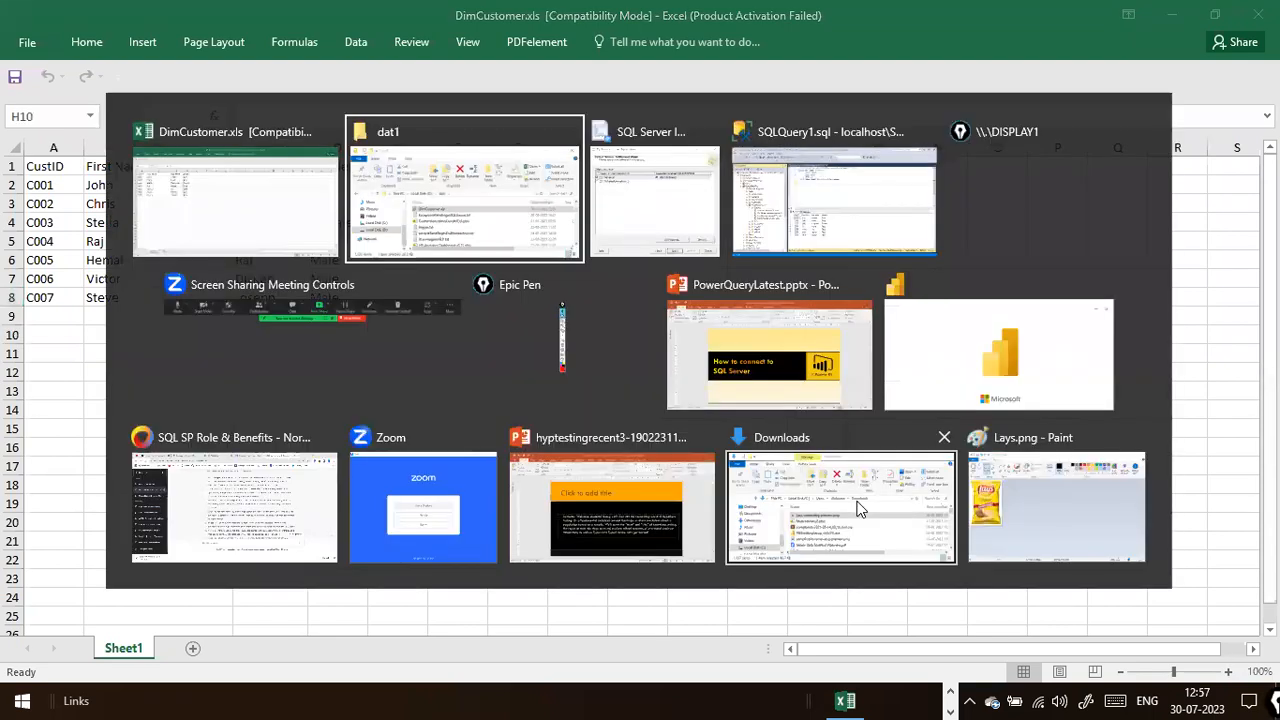
pyautogui.write('sal')
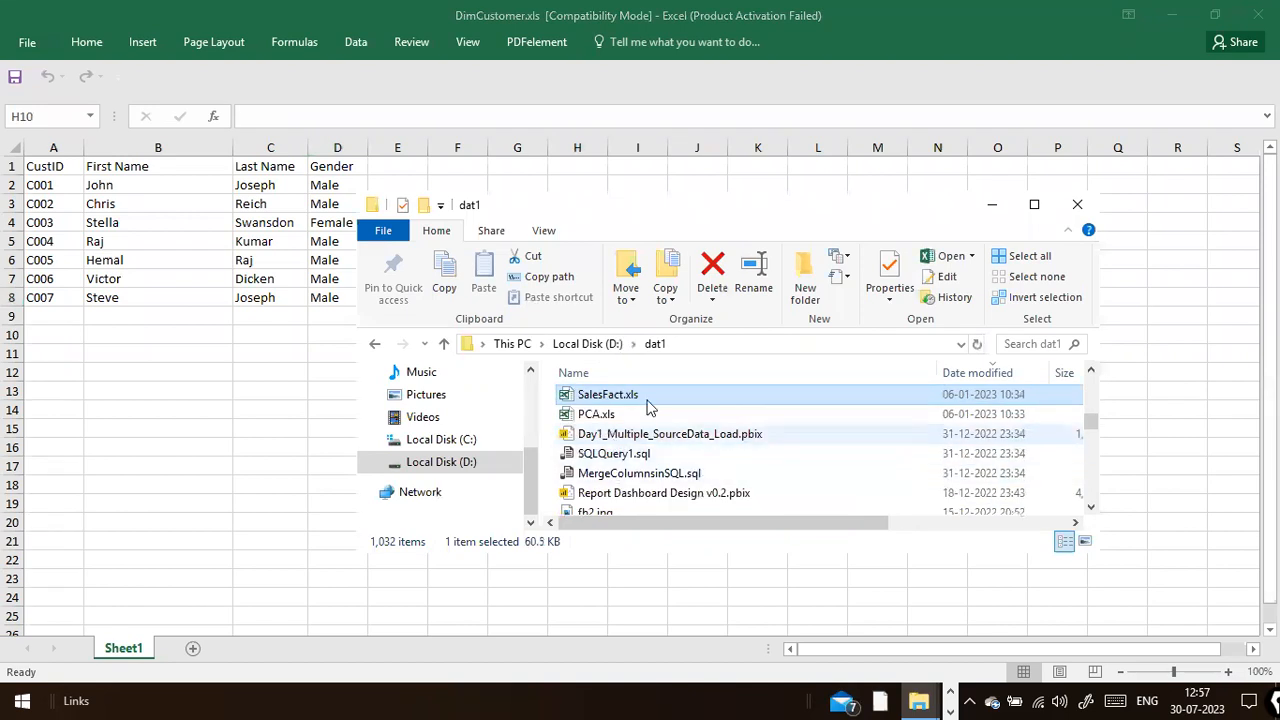
pyautogui.doubleClick(630, 399)
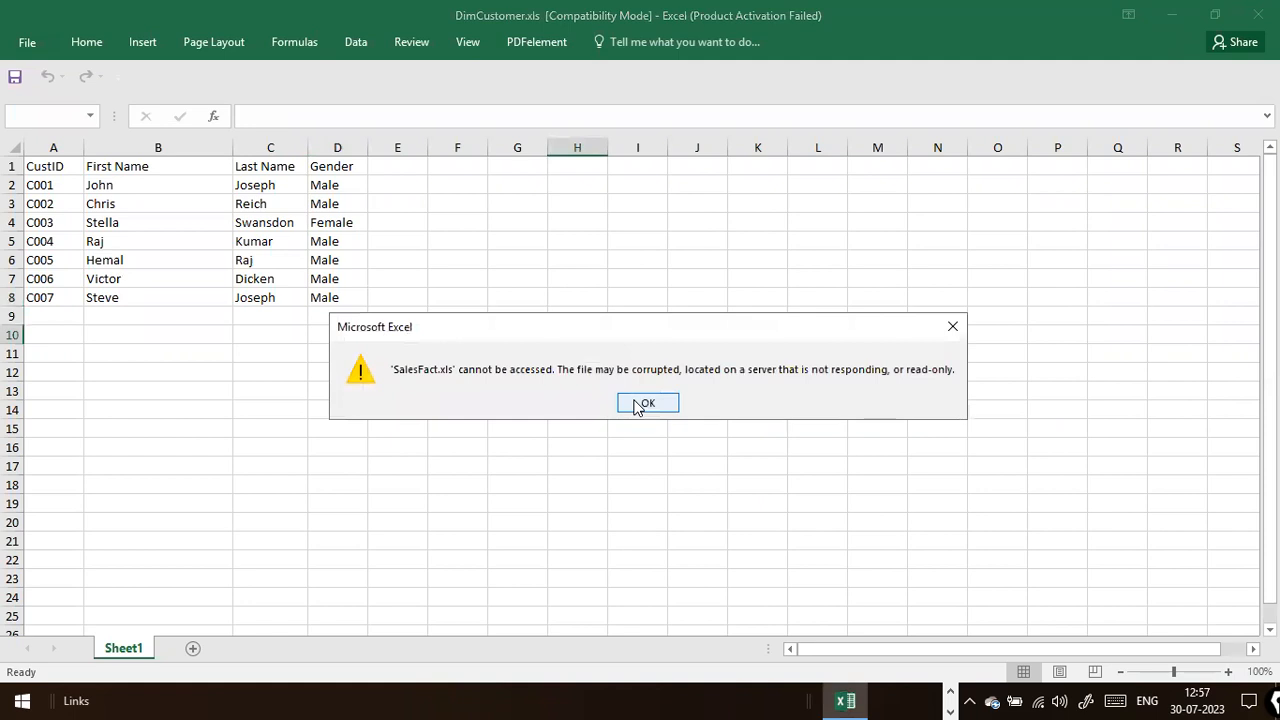
pyautogui.click(637, 403)
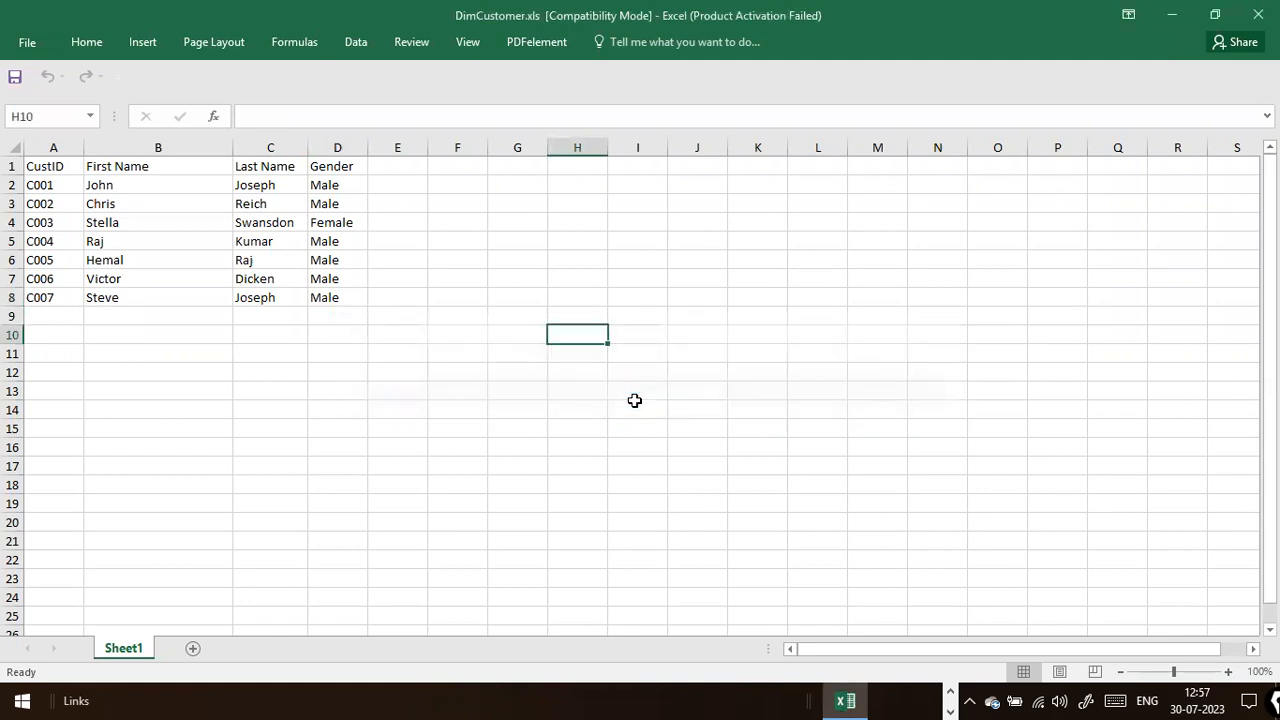
# Step: Return to the SQL Server Import and Export Wizard and review the column mappings of the NcSales$ source table
pyautogui.hotkey('alt', 'Tab')
pyautogui.hotkey('alt', 'Tab')
pyautogui.hotkey('alt', 'Tab')
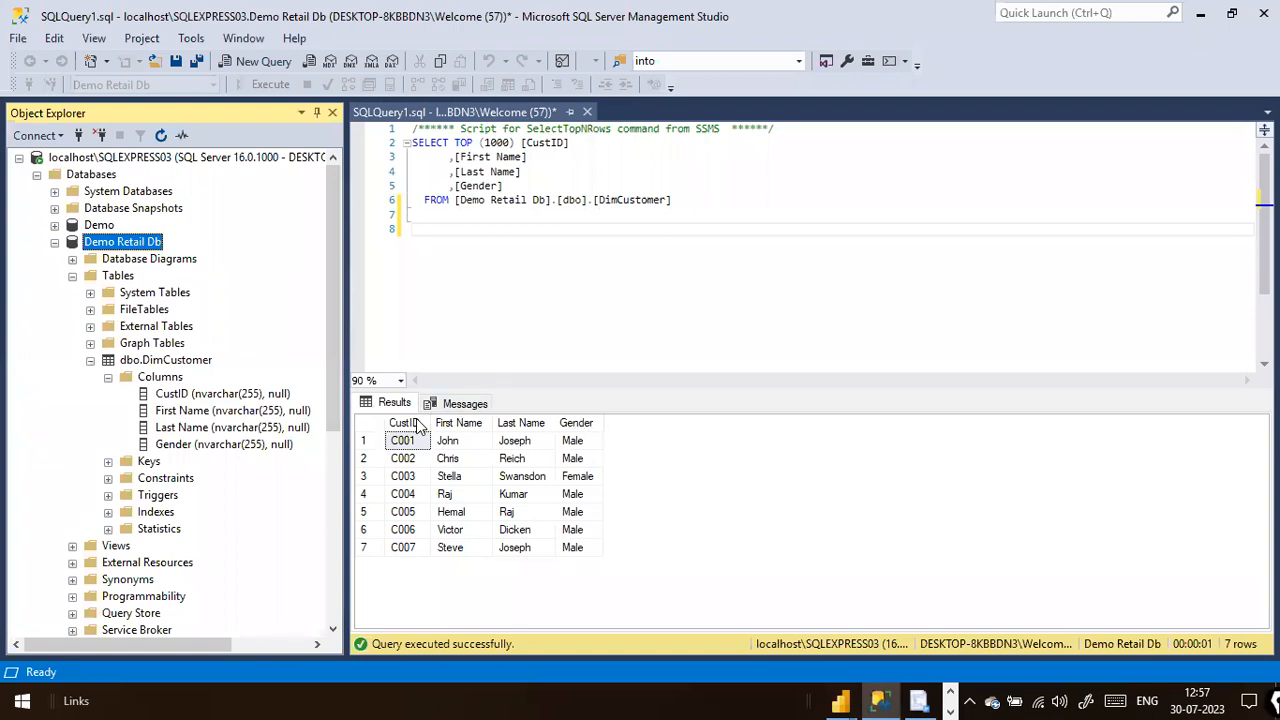
pyautogui.rightClick(153, 248)
pyautogui.hotkey('alt', 'Tab')
pyautogui.hotkey('alt', 'Tab')
pyautogui.hotkey('alt', 'Tab')
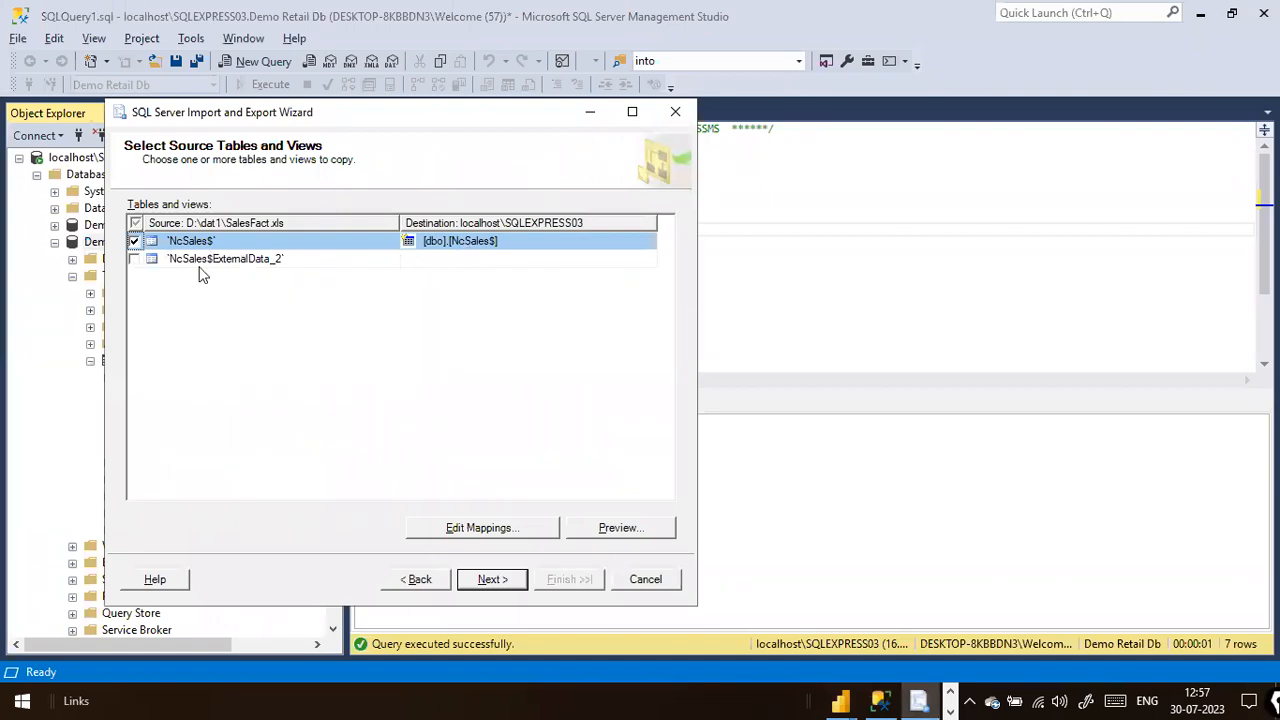
pyautogui.click(521, 534)
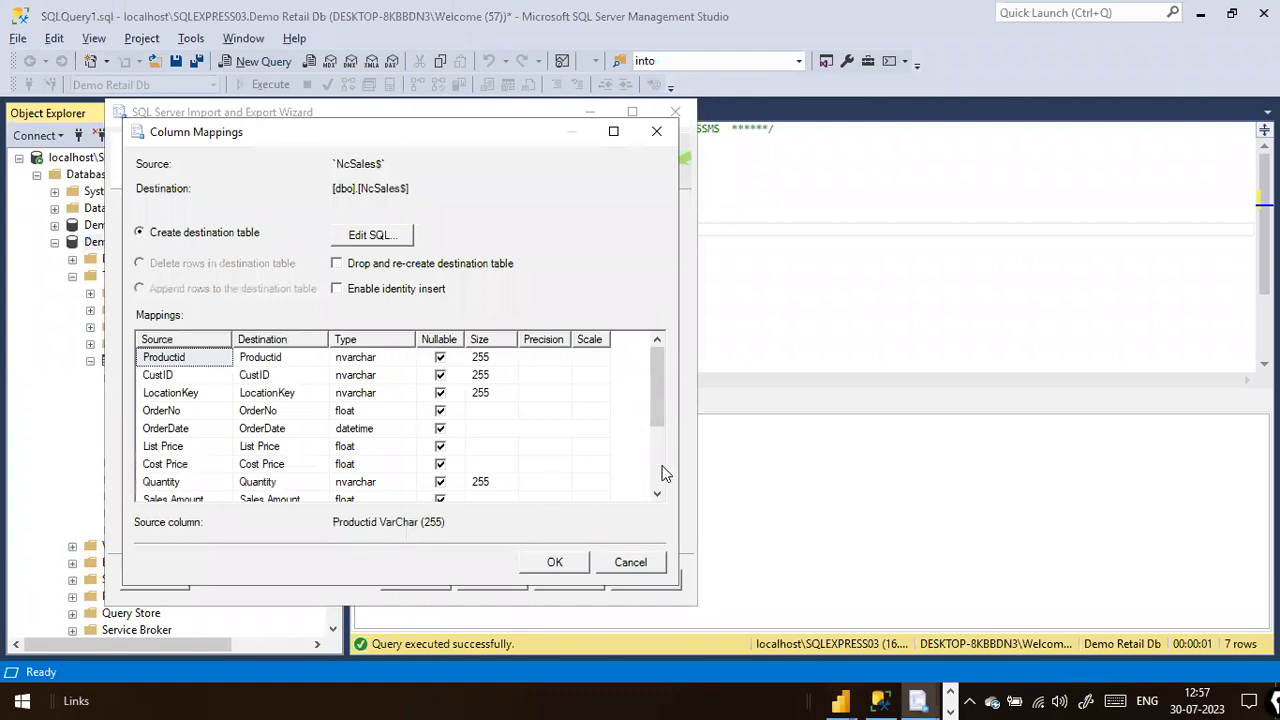
pyautogui.scroll(-3, 666, 473)
pyautogui.scroll(3, 660, 440)
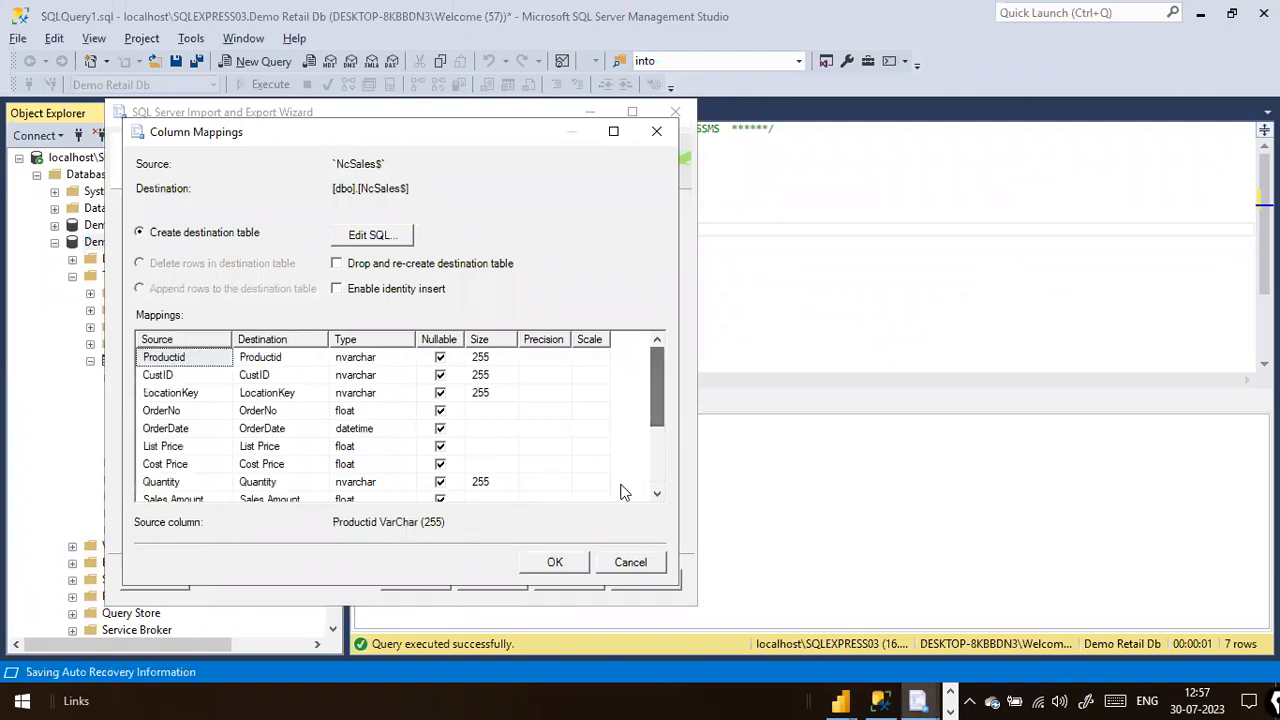
pyautogui.click(577, 564)
# Step: Run the import of the NcSales$ sheet immediately without saving an SSIS package, and close the wizard
pyautogui.click(491, 579)
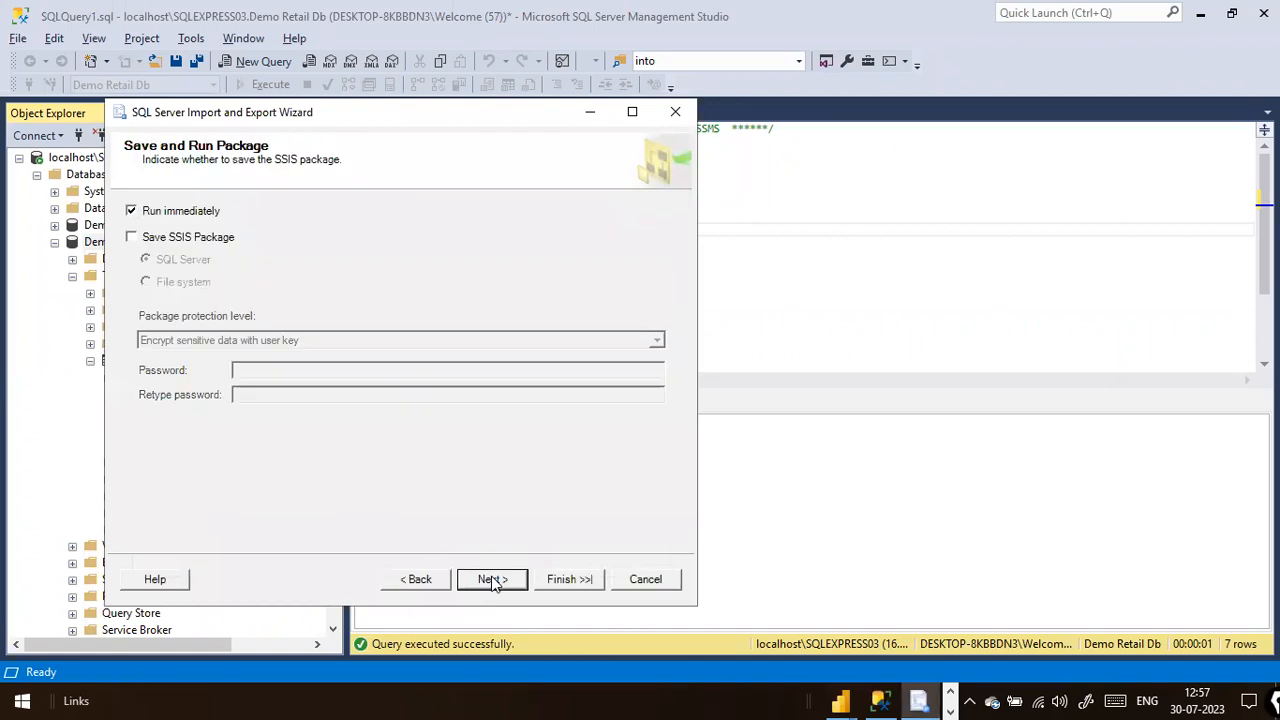
pyautogui.click(491, 580)
pyautogui.click(566, 579)
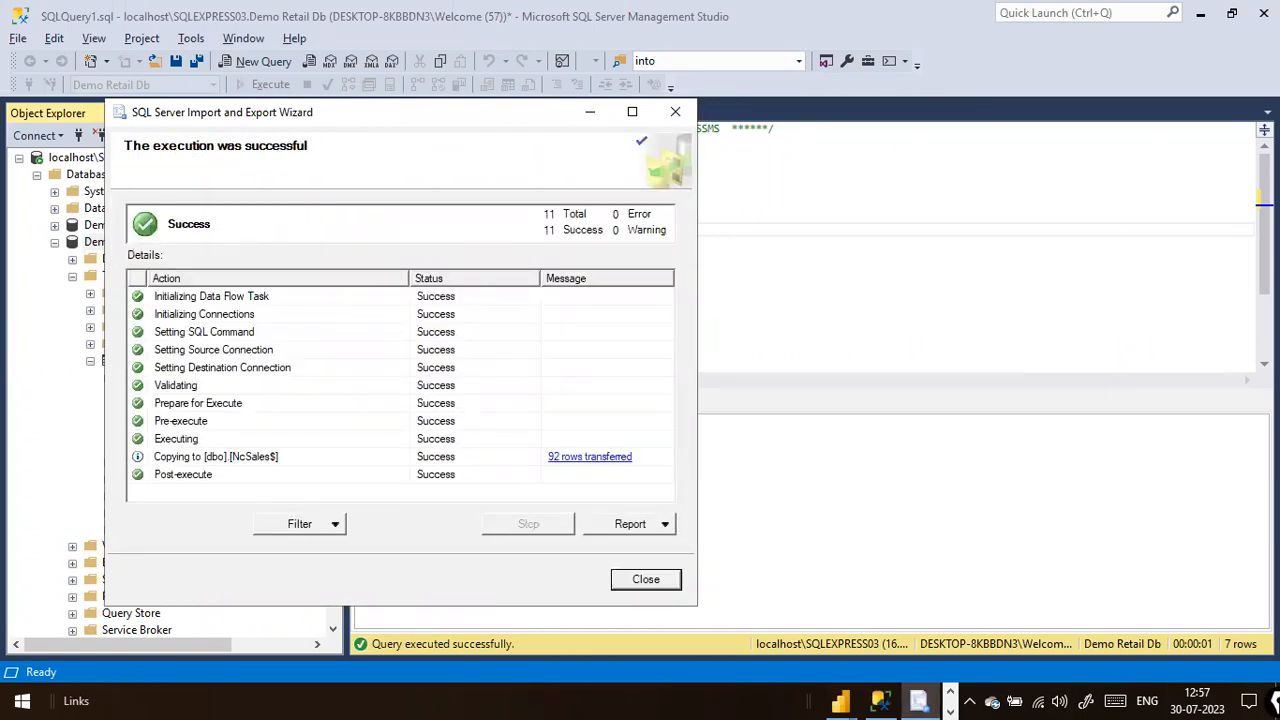
pyautogui.click(641, 578)
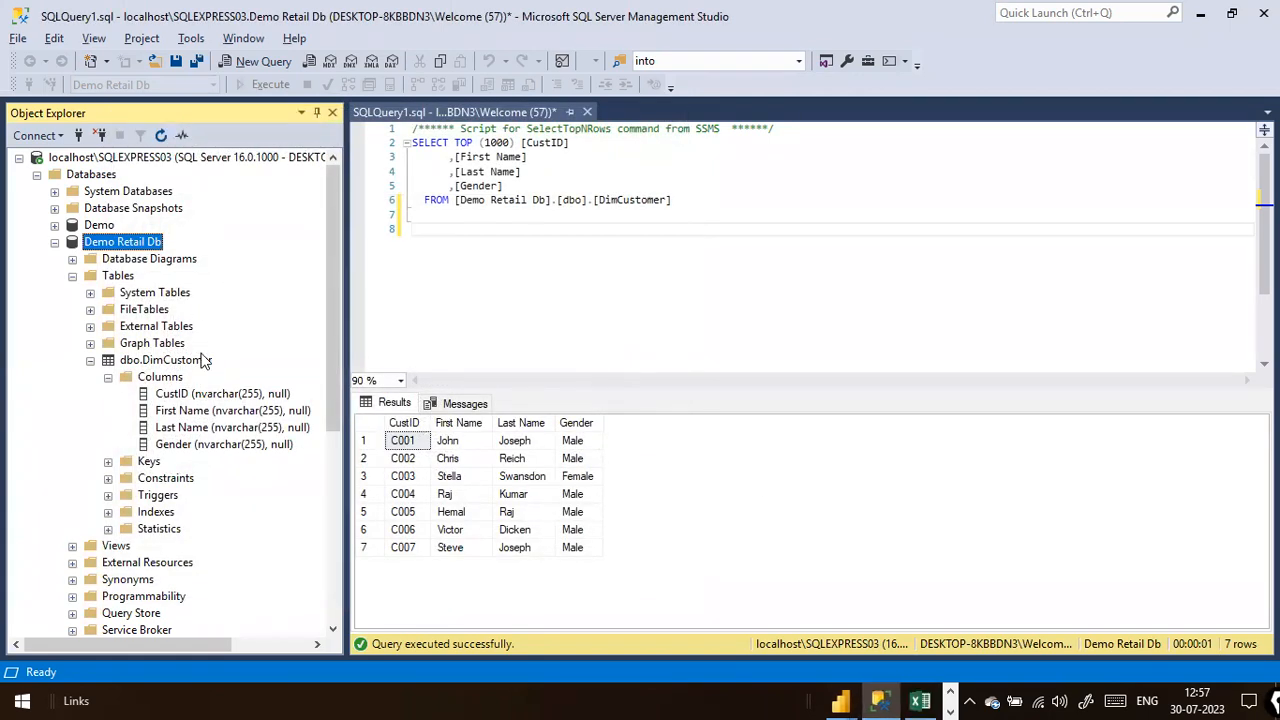
# Step: Refresh the Object Explorer and expand the imported dbo.NcSales$ table under Demo Retail Db's tables
pyautogui.click(90, 361)
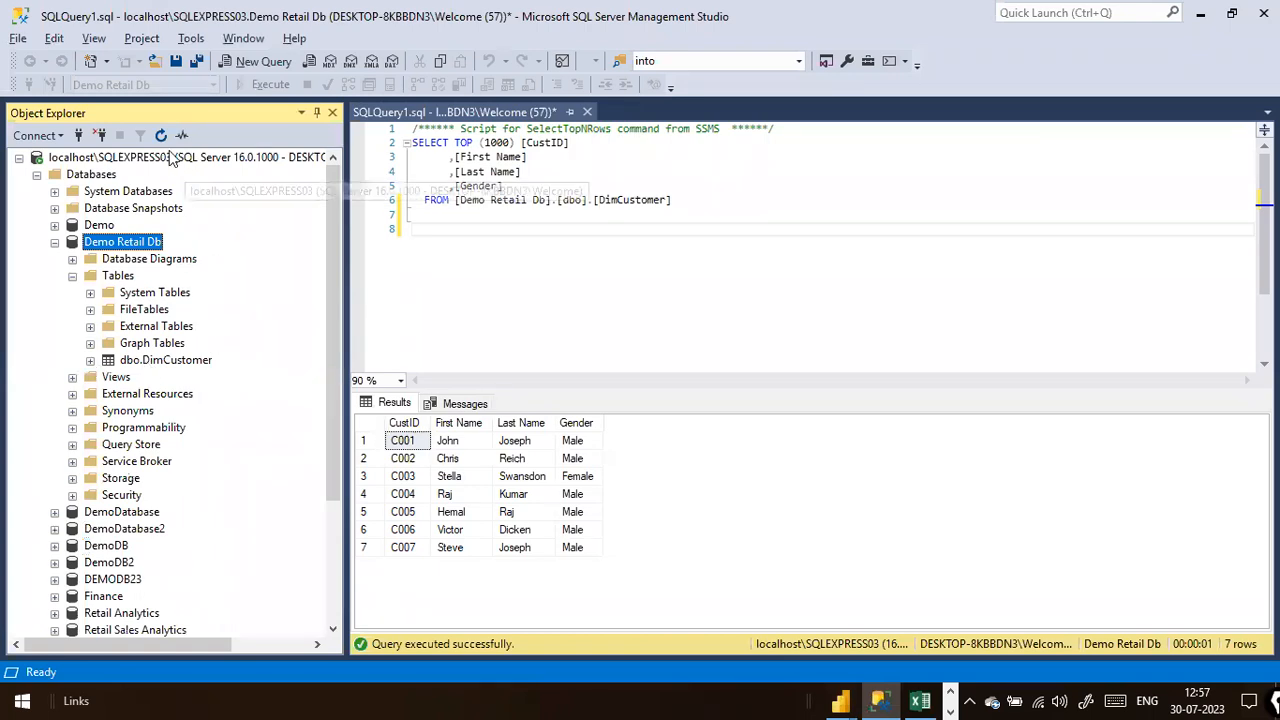
pyautogui.click(161, 136)
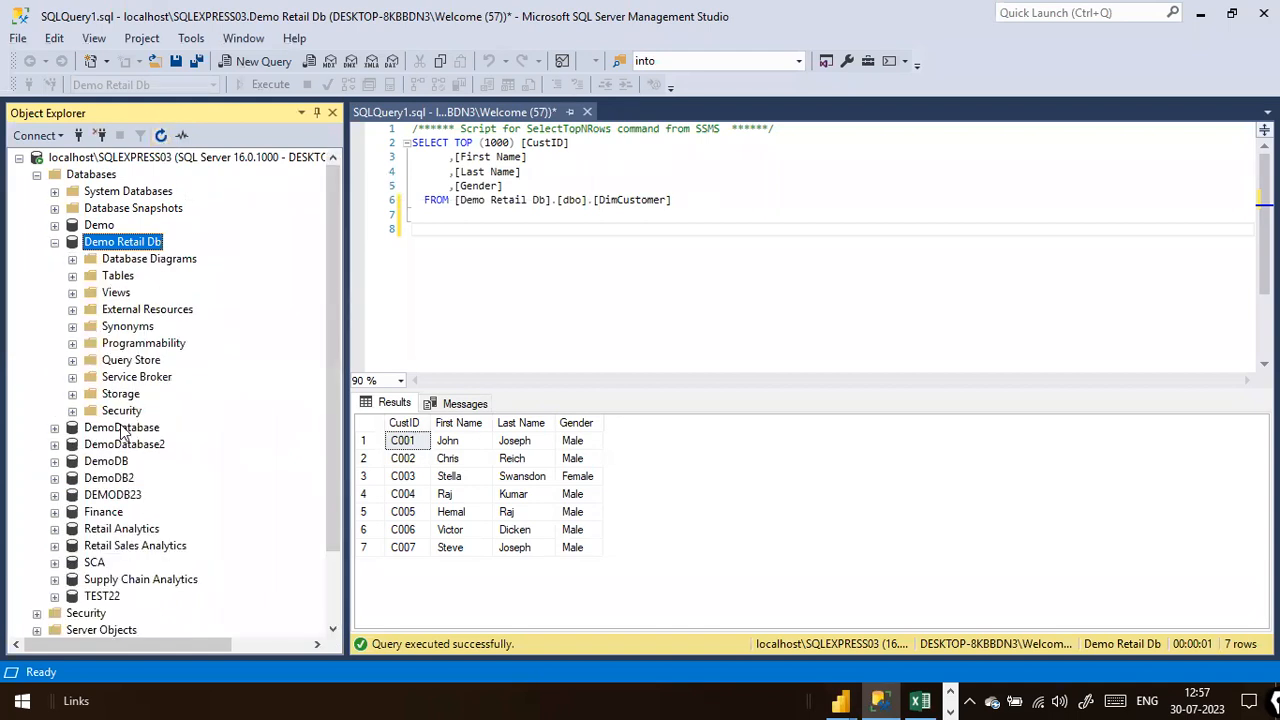
pyautogui.click(72, 276)
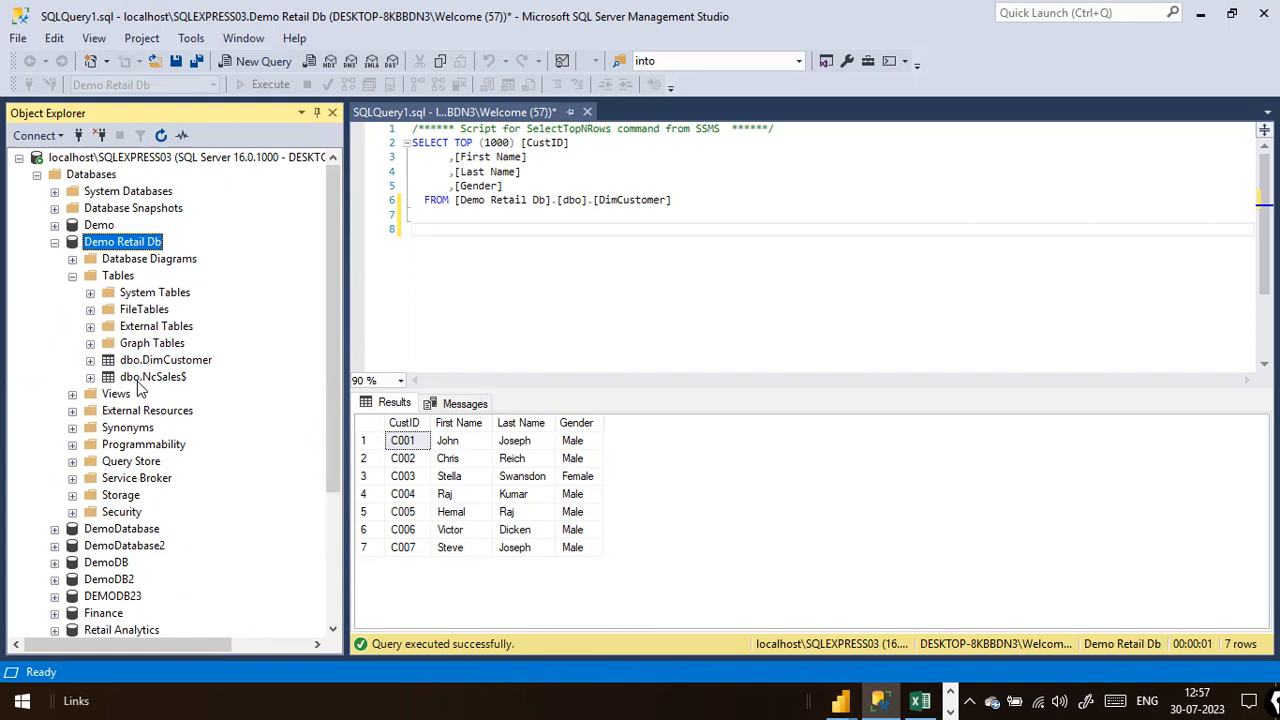
pyautogui.doubleClick(155, 377)
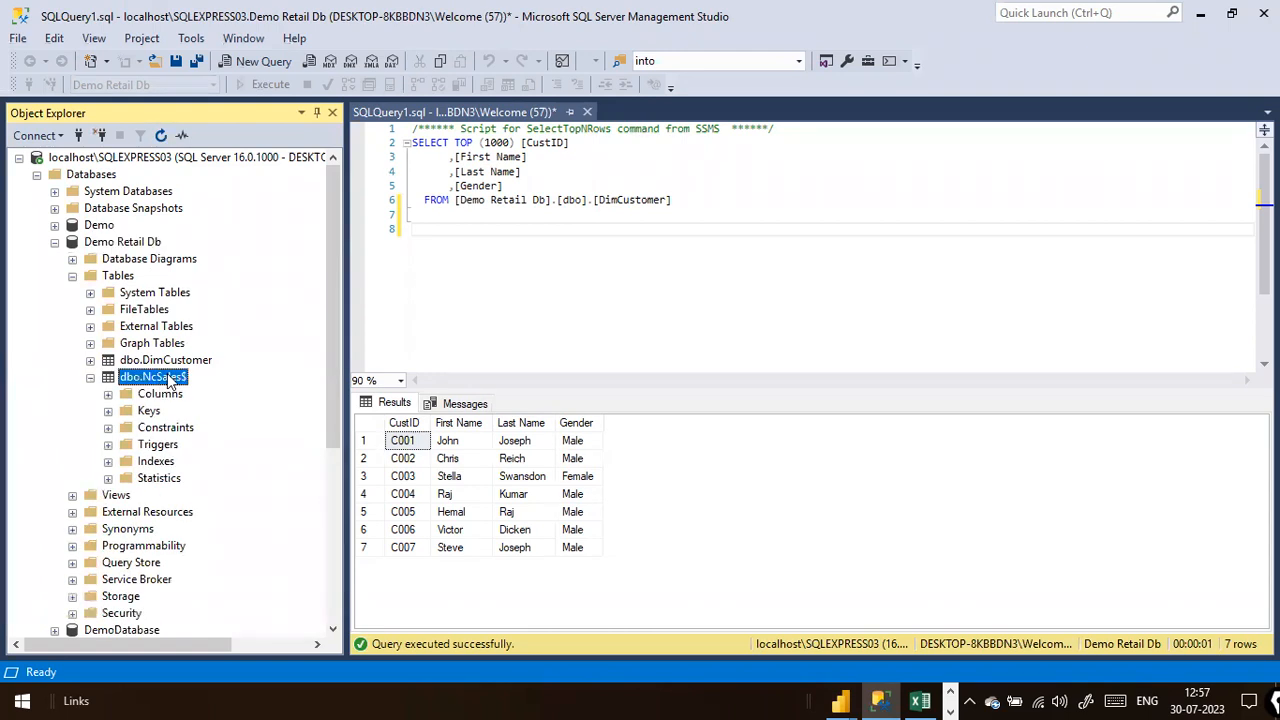
# Step: Rename the dbo.NcSales$ table as SalesFact
pyautogui.rightClick(167, 376)
pyautogui.click(268, 604)
pyautogui.click(167, 376)
pyautogui.press('BackSpace')
pyautogui.press('BackSpace')
pyautogui.press('BackSpace')
pyautogui.press('BackSpace')
pyautogui.press('BackSpace')
pyautogui.press('BackSpace')
pyautogui.press('BackSpace')
pyautogui.press('BackSpace')
pyautogui.press('BackSpace')
pyautogui.write('SalesFact')
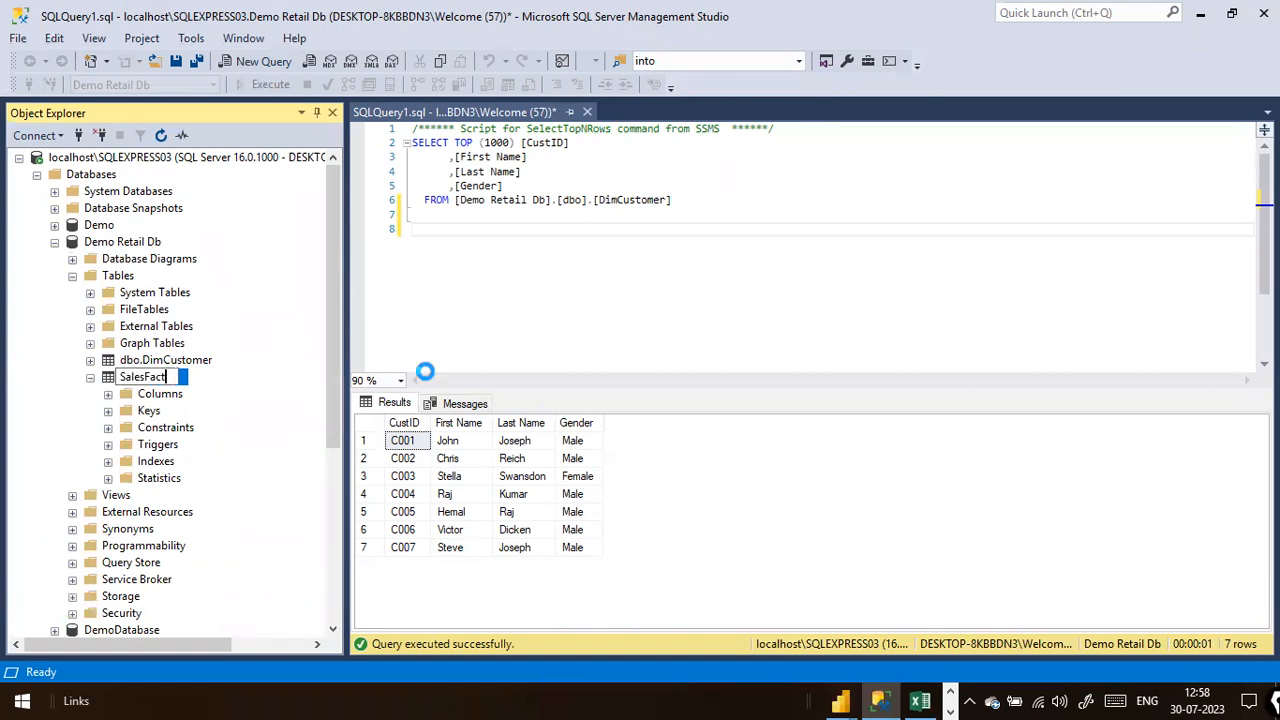
pyautogui.press('Return')
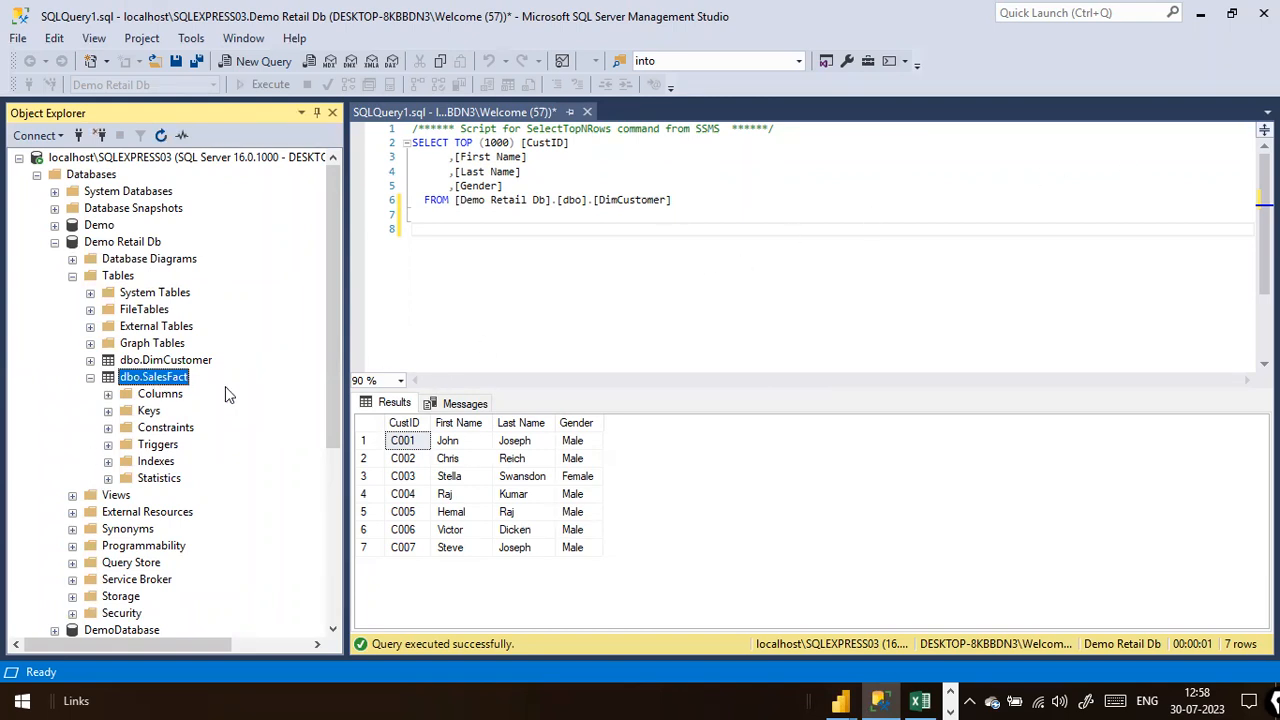
# Step: Expand the columns of dbo.SalesFact and query the table's top 1000 rows
pyautogui.click(109, 394)
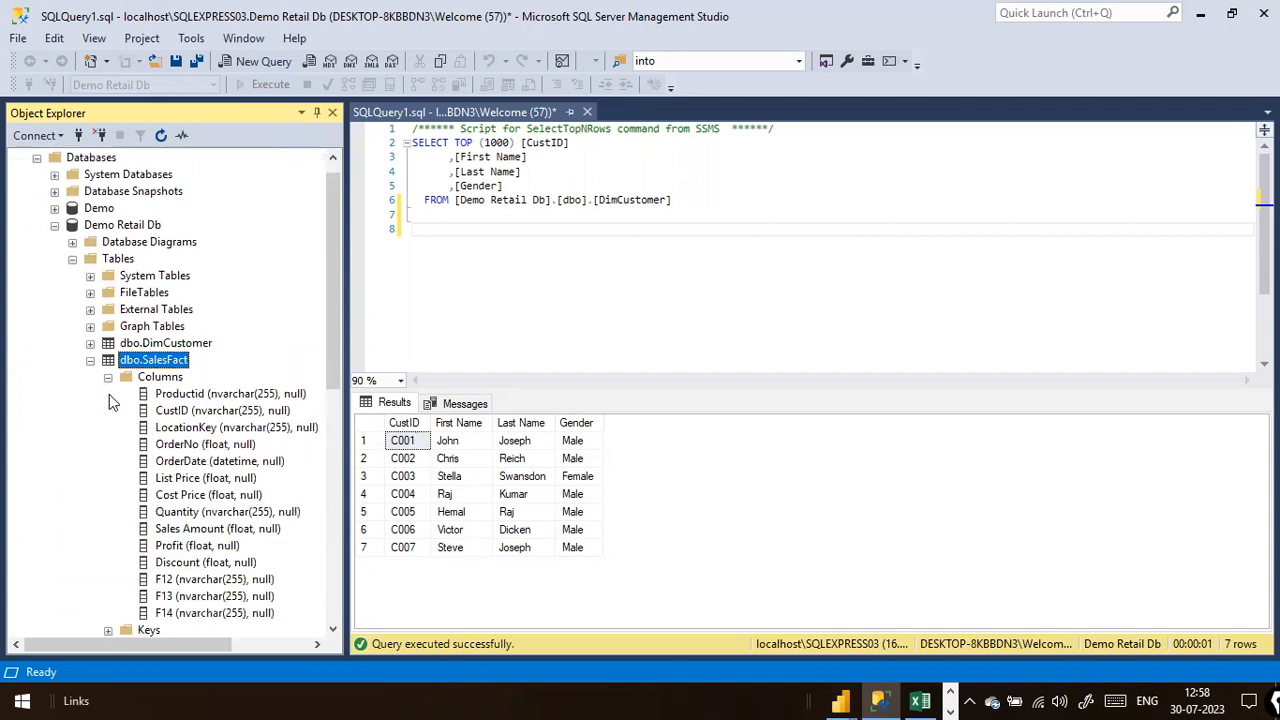
pyautogui.scroll(-4, 172, 500)
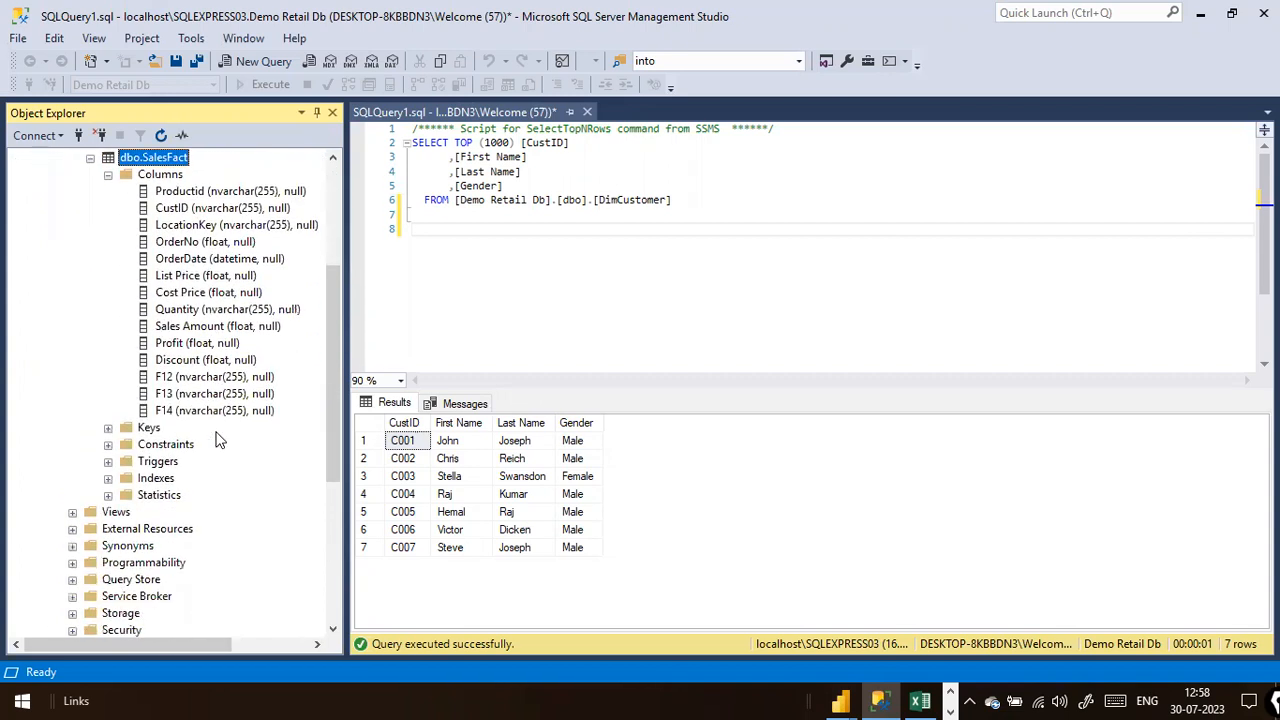
pyautogui.scroll(2, 214, 543)
pyautogui.rightClick(165, 262)
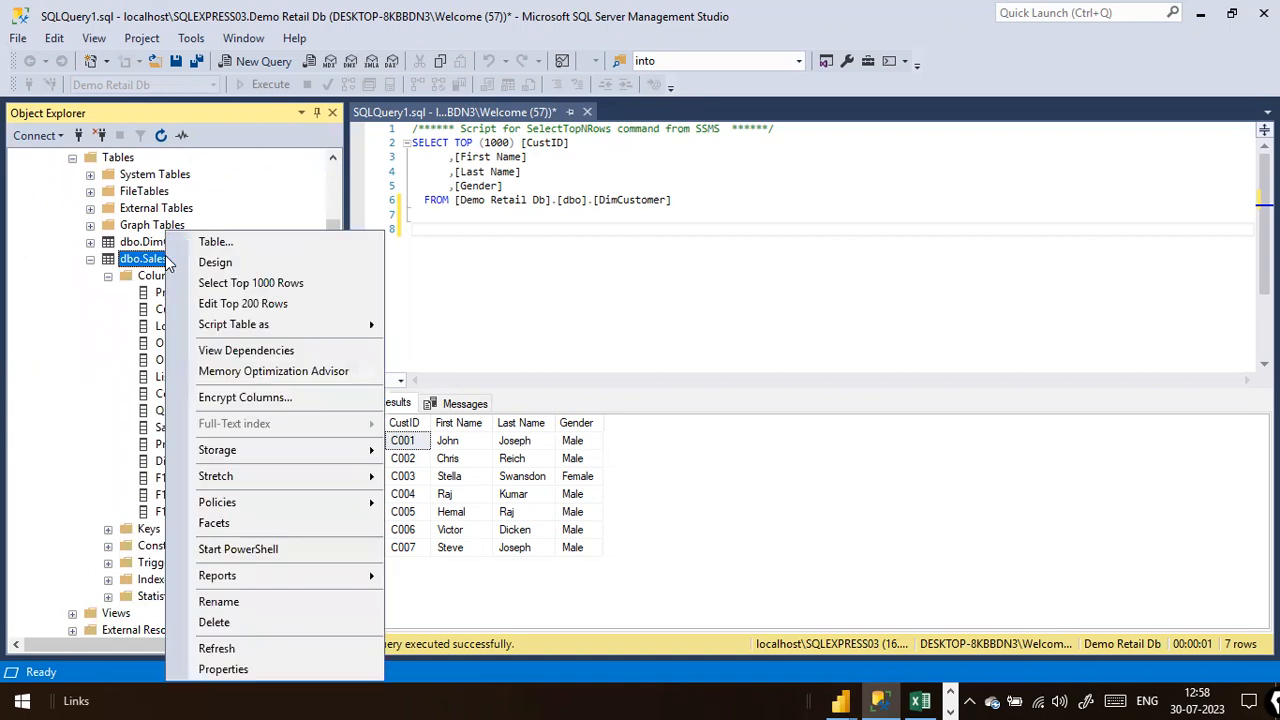
pyautogui.click(296, 283)
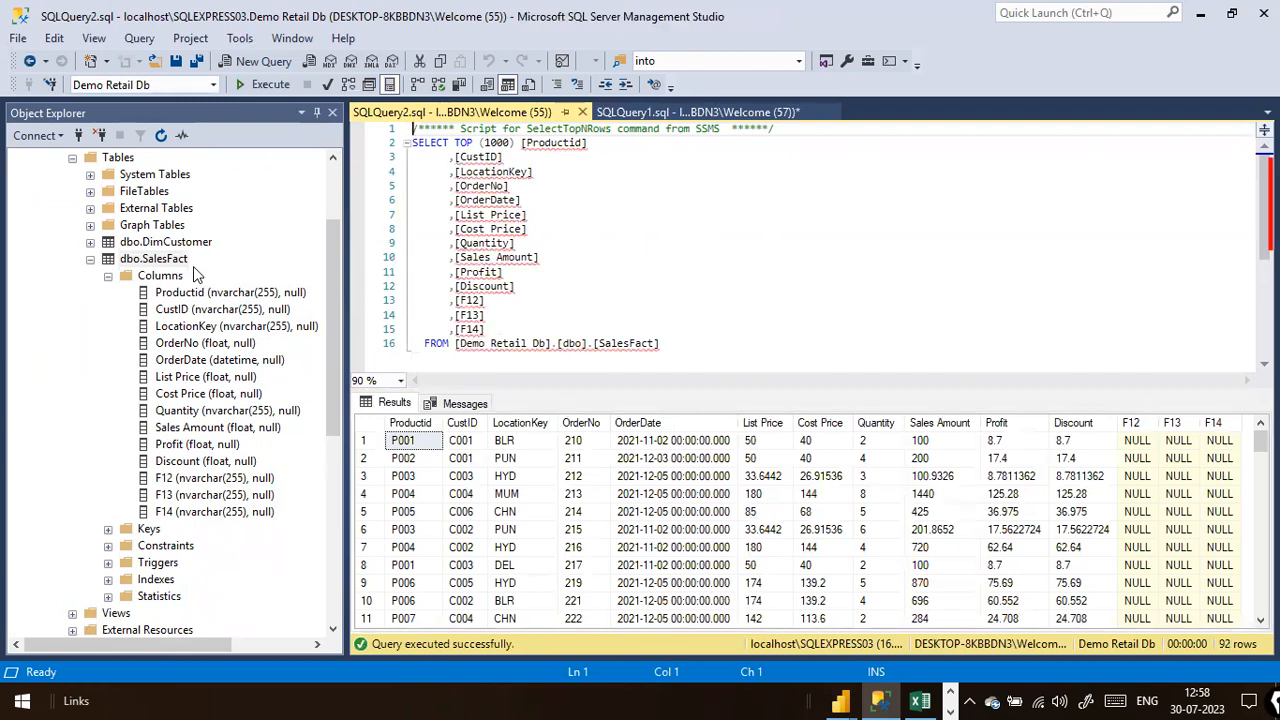
pyautogui.hotkey('alt', 'Tab')
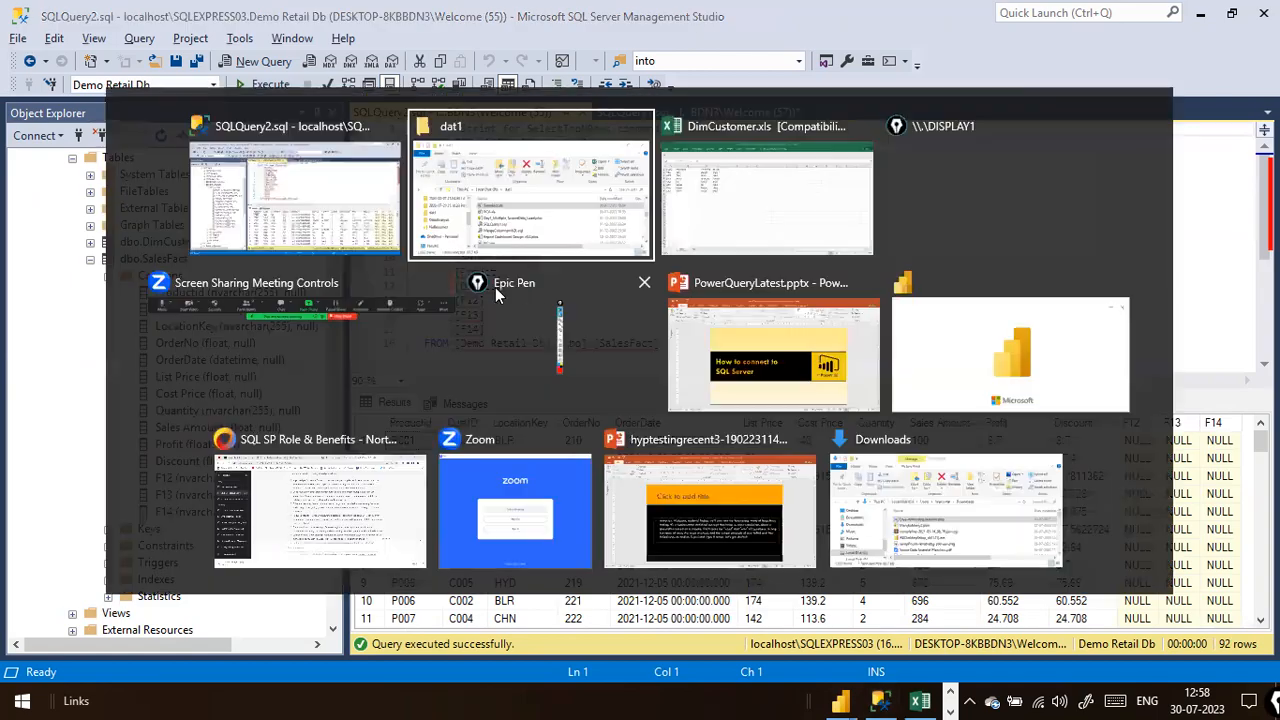
pyautogui.hotkey('alt', 'Tab')
pyautogui.press('Tab')
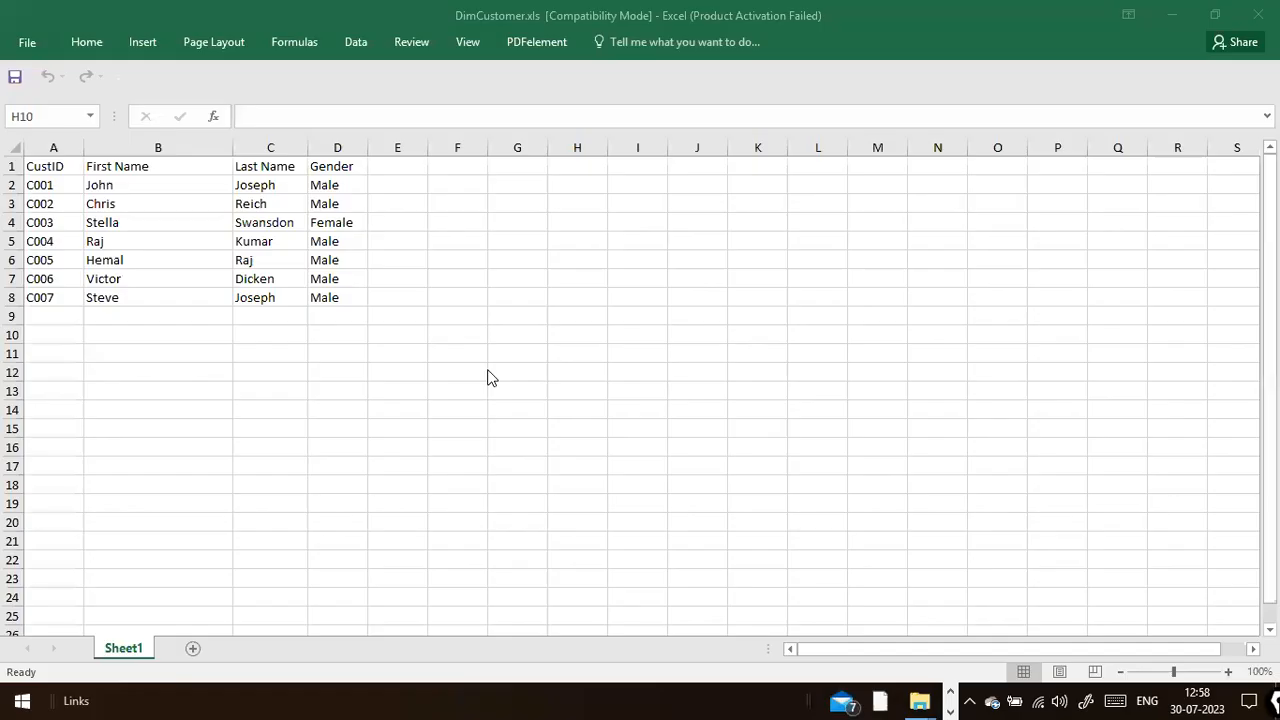
pyautogui.hotkey('alt', 'Tab')
pyautogui.press('Tab')
pyautogui.hotkey('alt', 'shift', 'Tab')
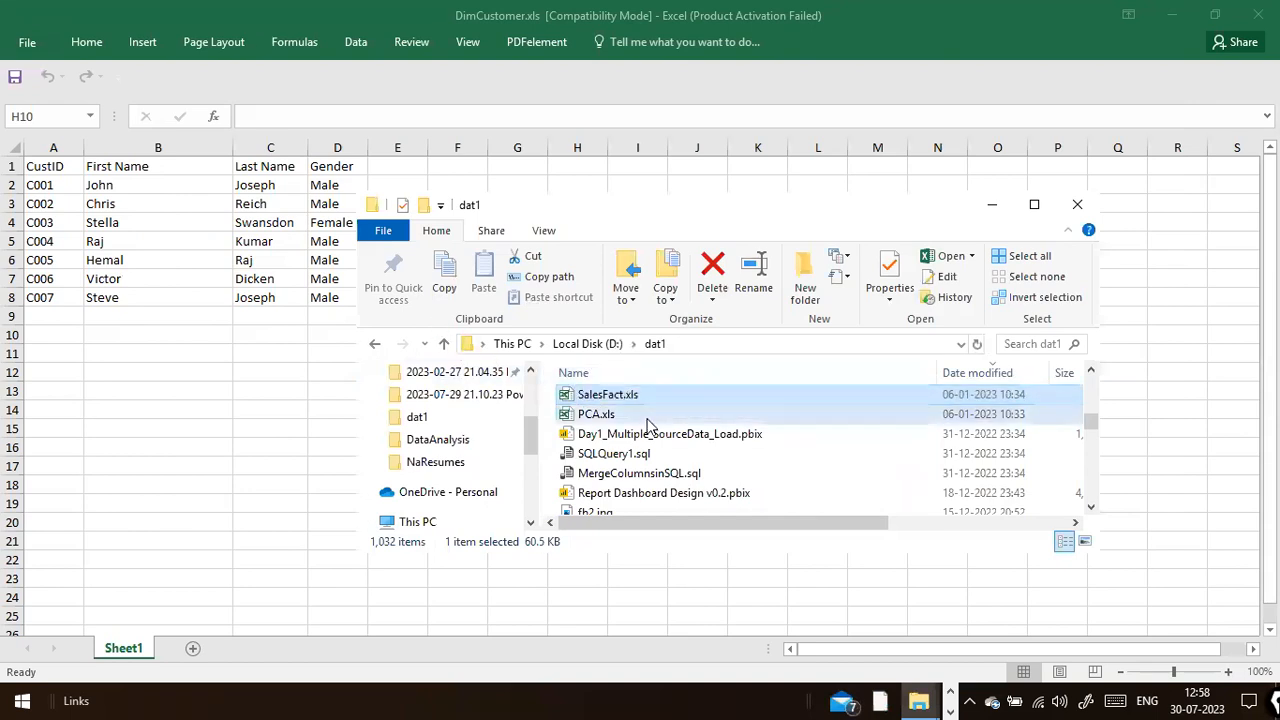
pyautogui.hotkey('alt', 'Tab')
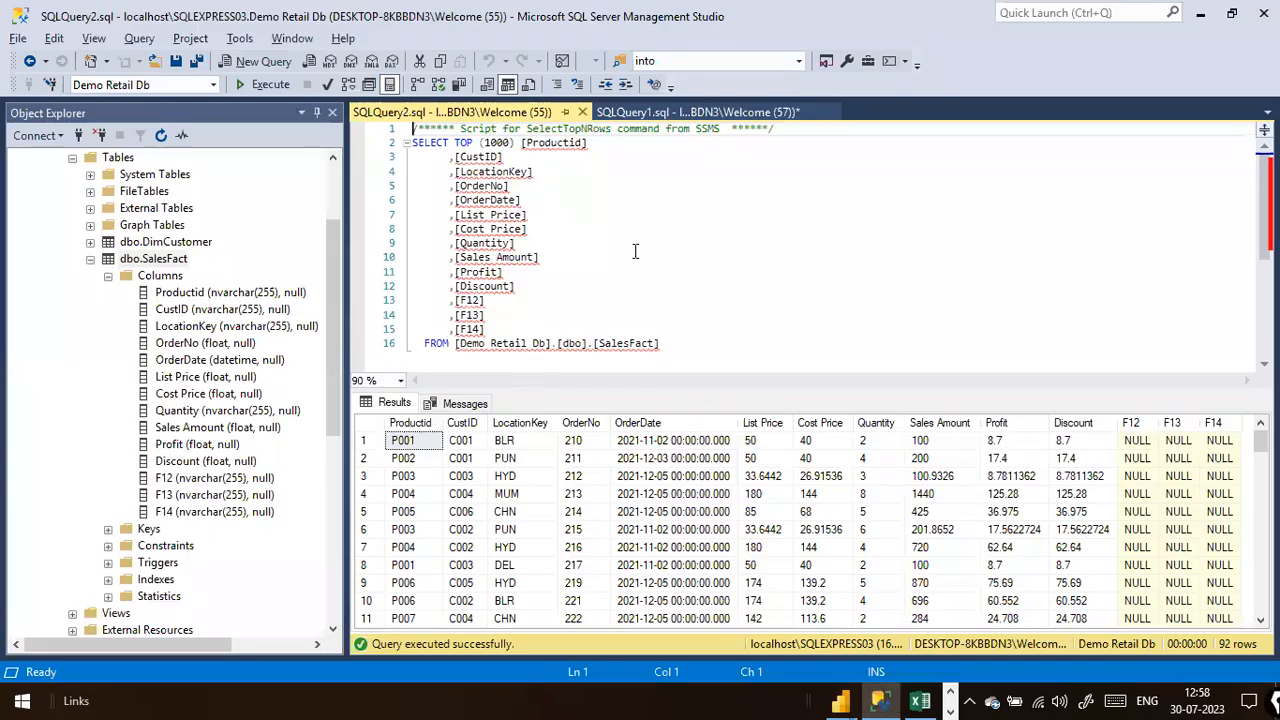
# Step: Look through the SalesFact query script and the imported rows in its results
pyautogui.click(634, 251)
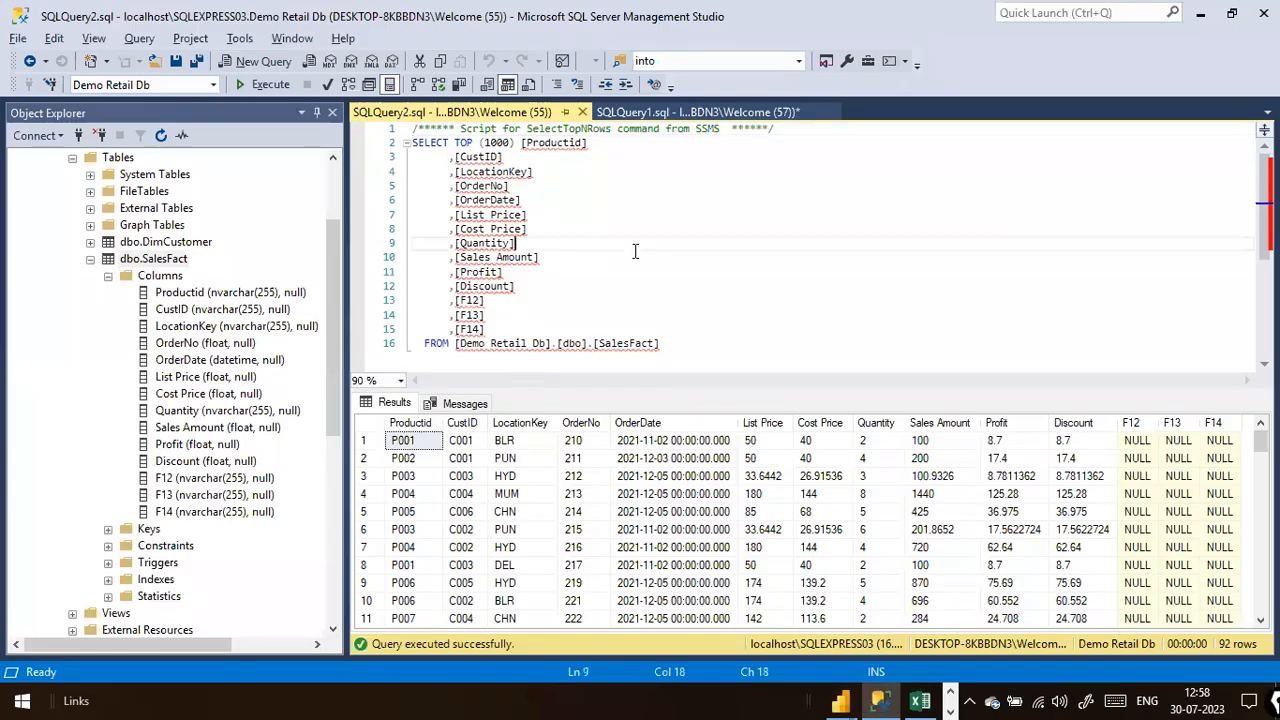
pyautogui.scroll(-2, 634, 251)
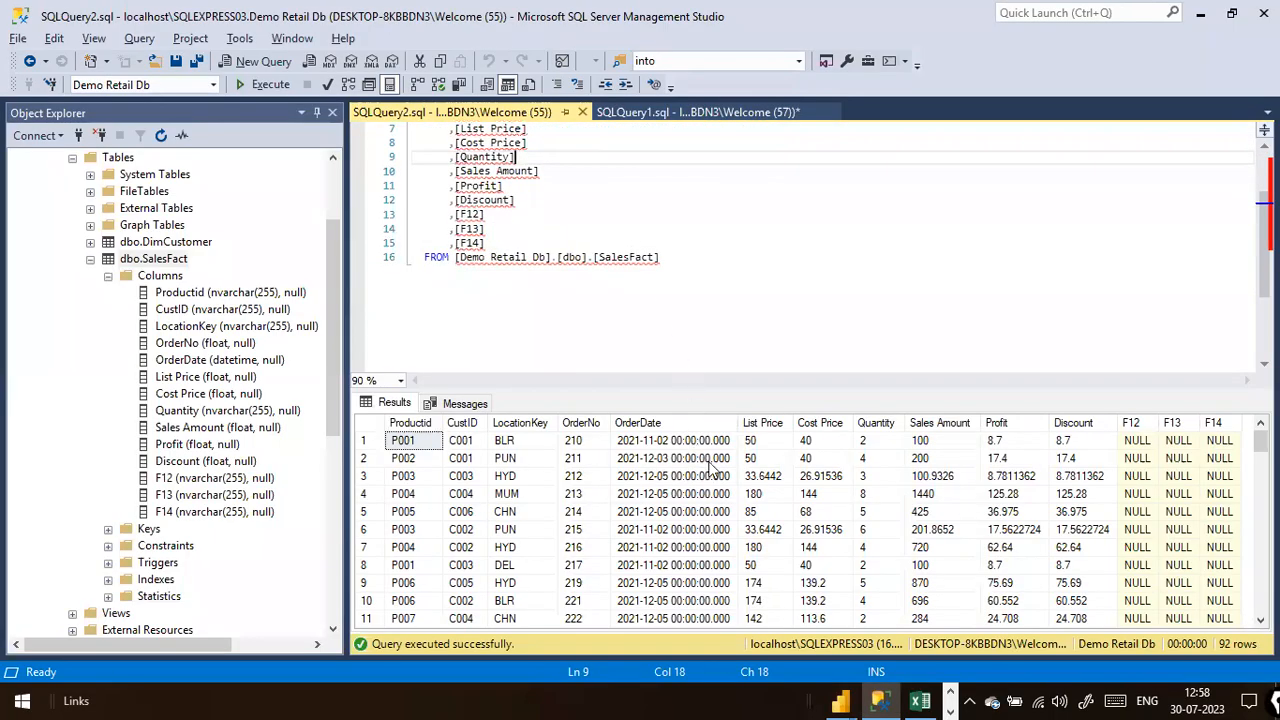
pyautogui.scroll(-3, 778, 470)
pyautogui.scroll(-4, 778, 476)
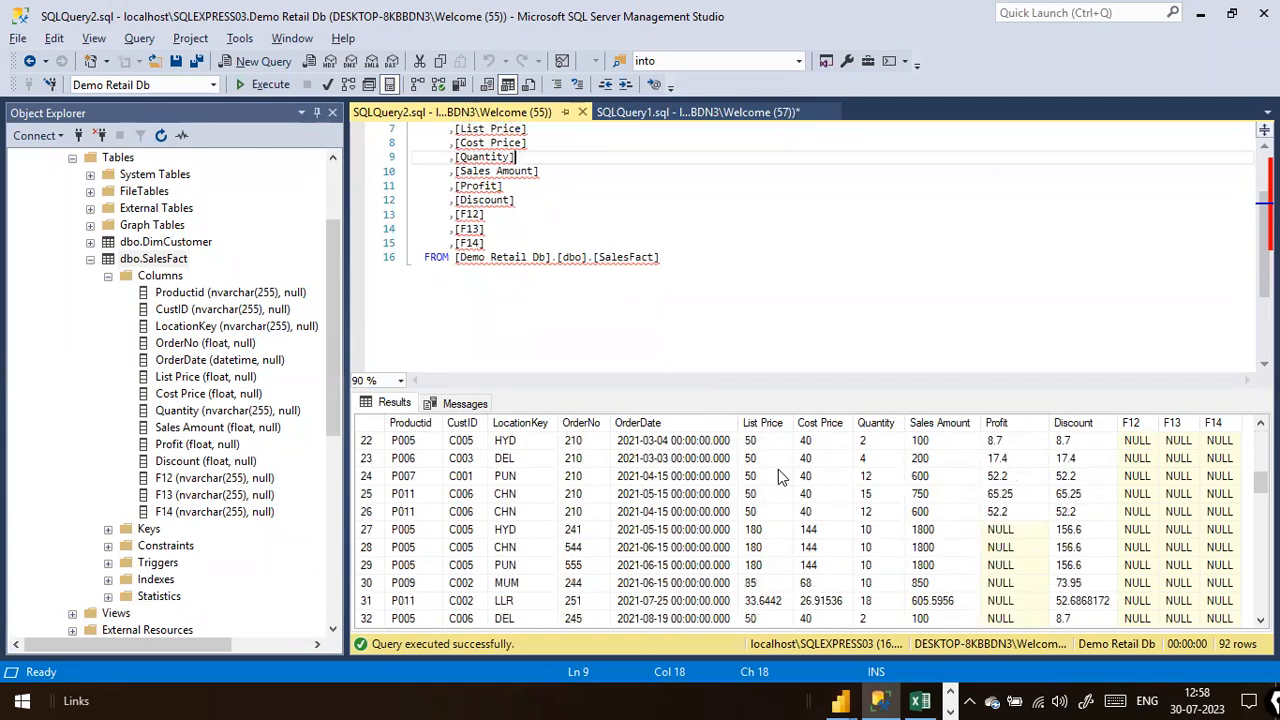
pyautogui.scroll(-6, 418, 474)
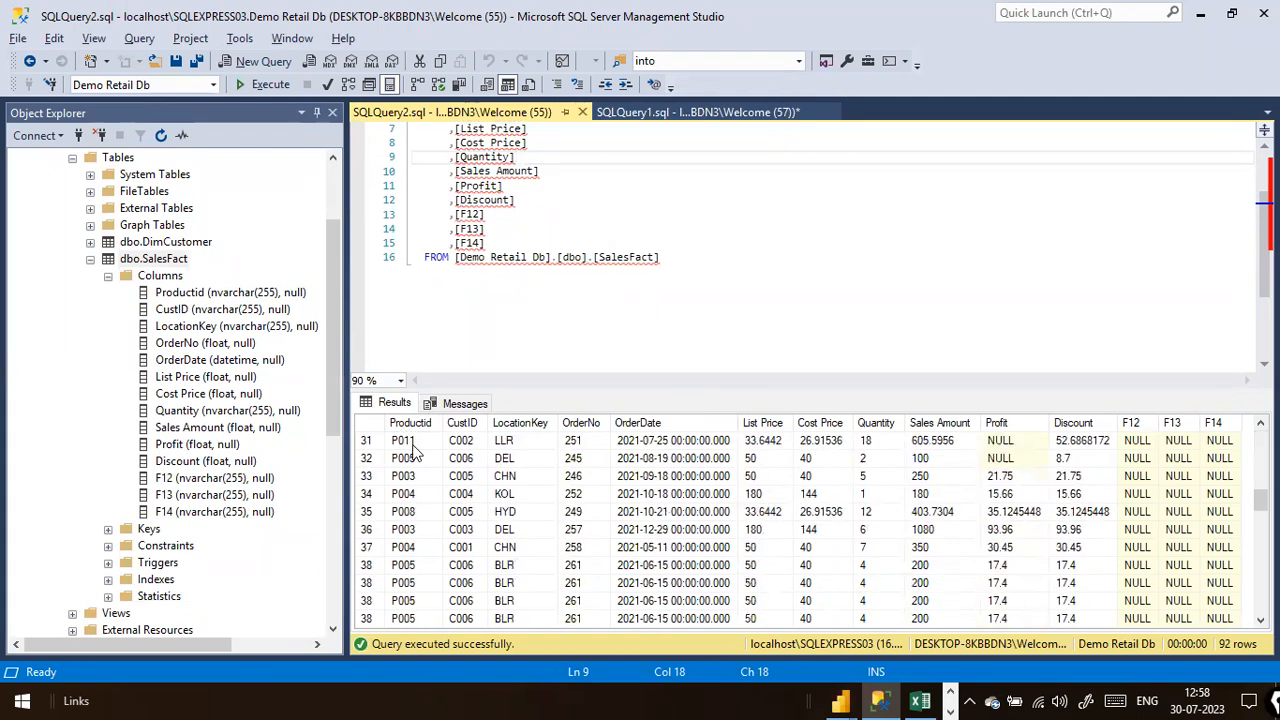
pyautogui.scroll(-3, 418, 474)
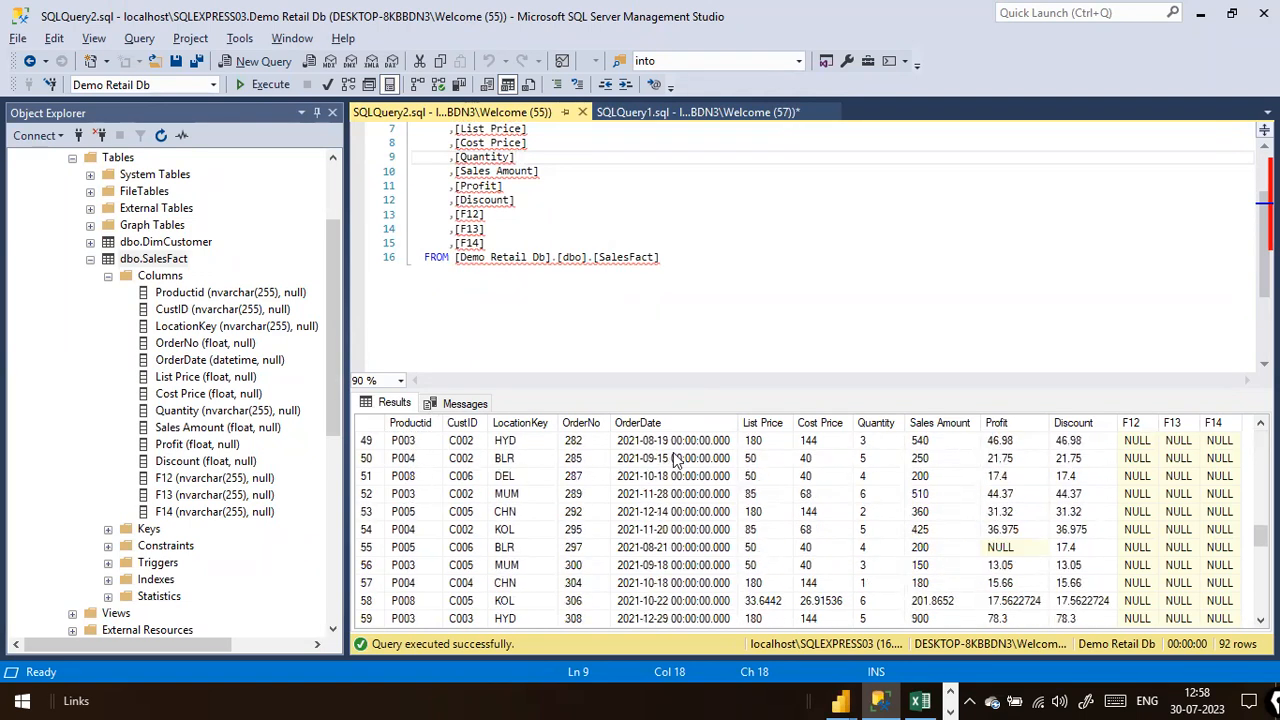
pyautogui.moveTo(1085, 291)
pyautogui.mouseDown()
pyautogui.moveTo(1140, 474)
pyautogui.moveTo(1254, 642)
pyautogui.moveTo(1226, 621)
pyautogui.mouseUp()
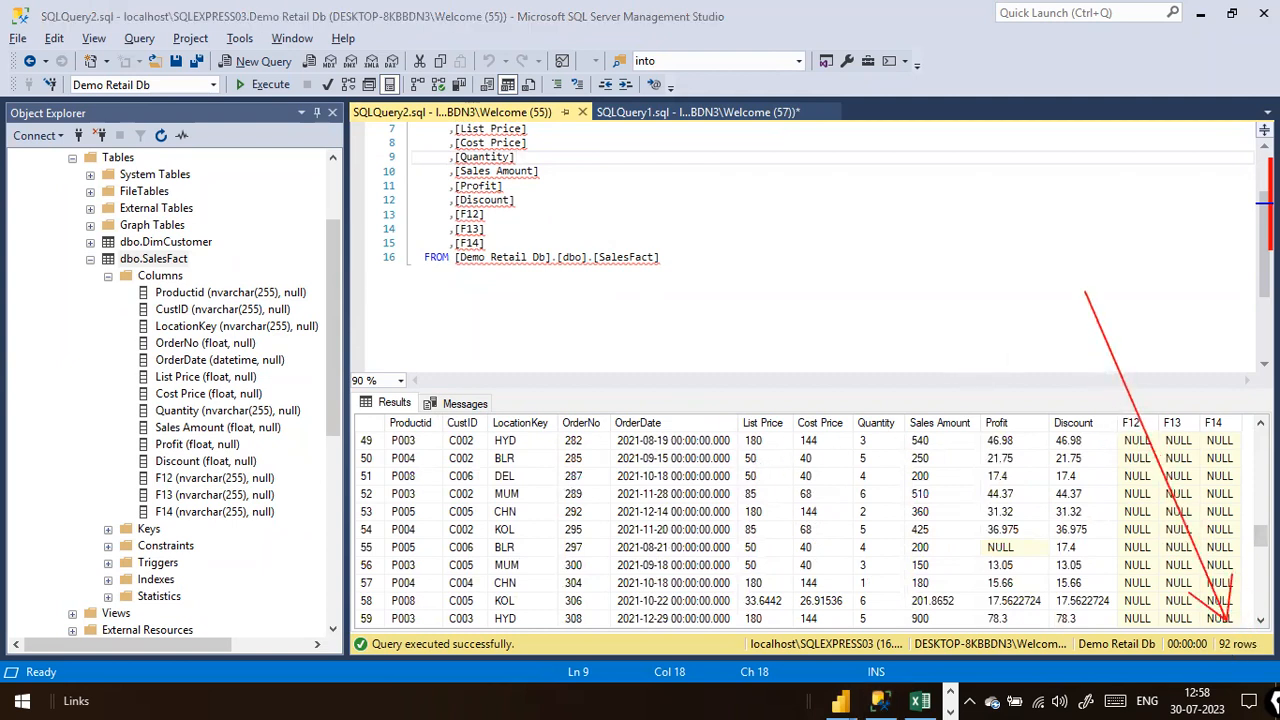
pyautogui.moveTo(760, 267); pyautogui.dragTo(665, 266)
pyautogui.moveTo(497, 317); pyautogui.dragTo(503, 268)
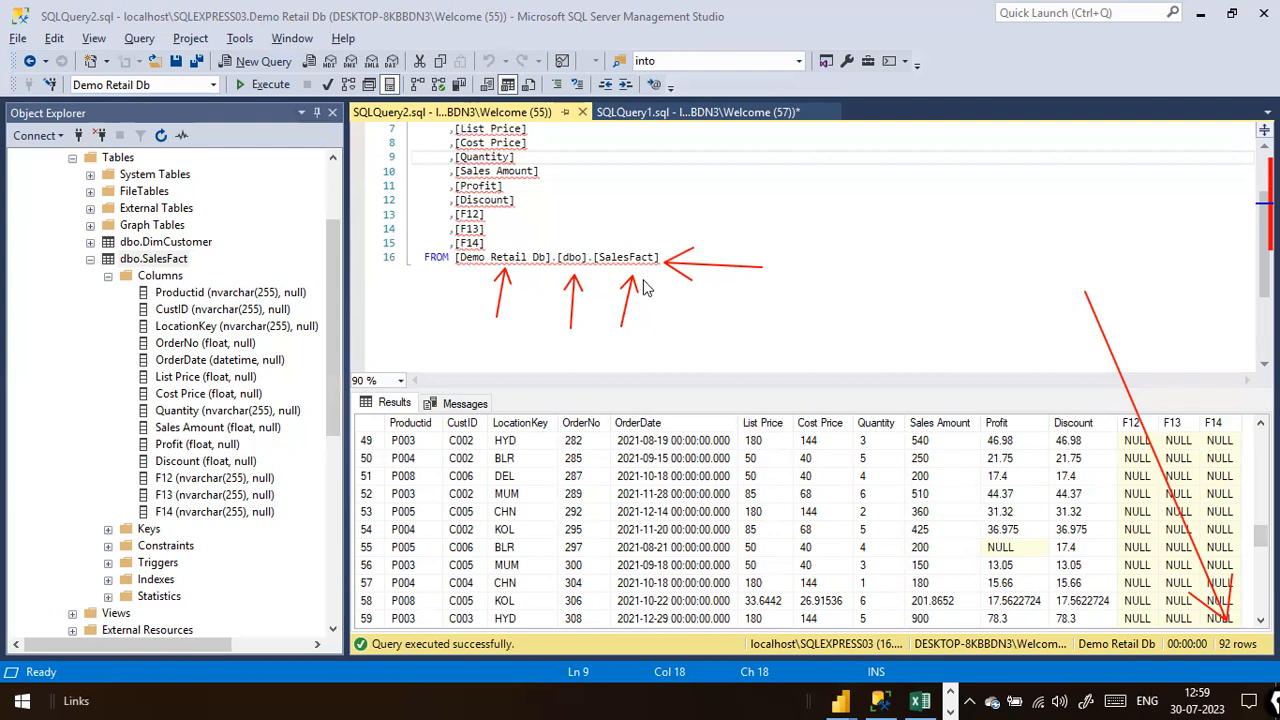
pyautogui.press('super+shift+s')
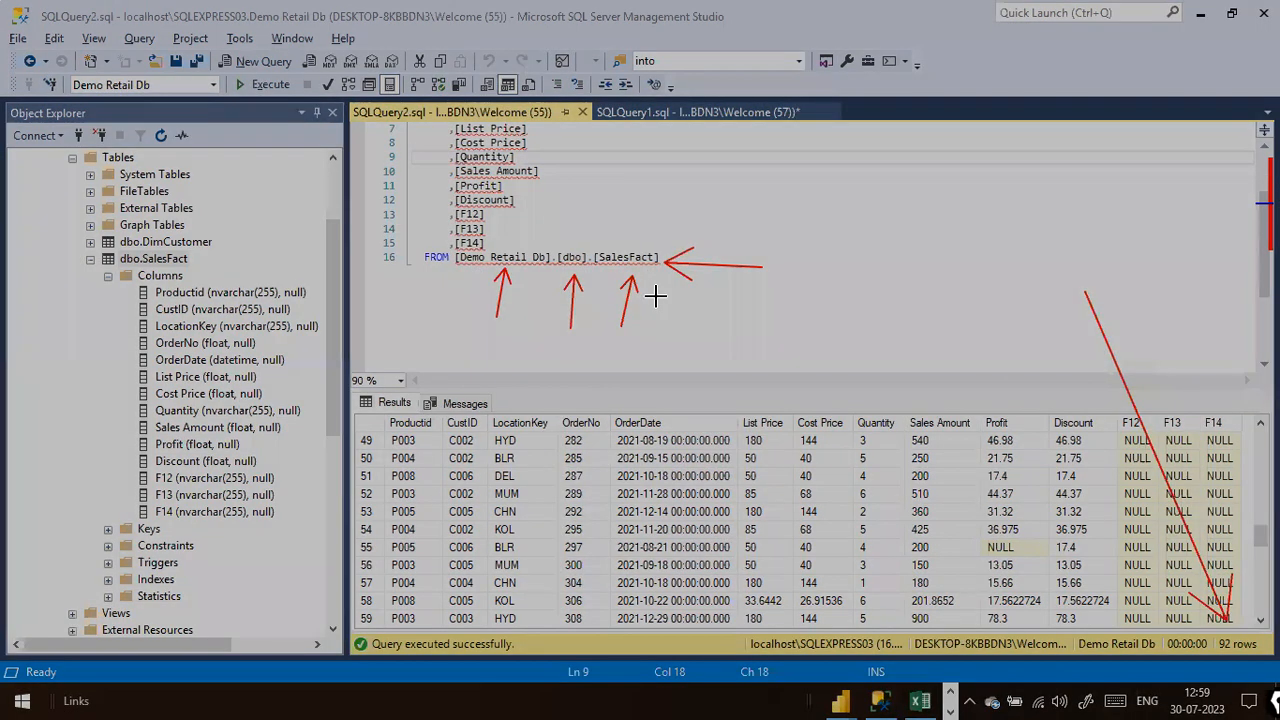
pyautogui.press('e')
pyautogui.press('Escape')
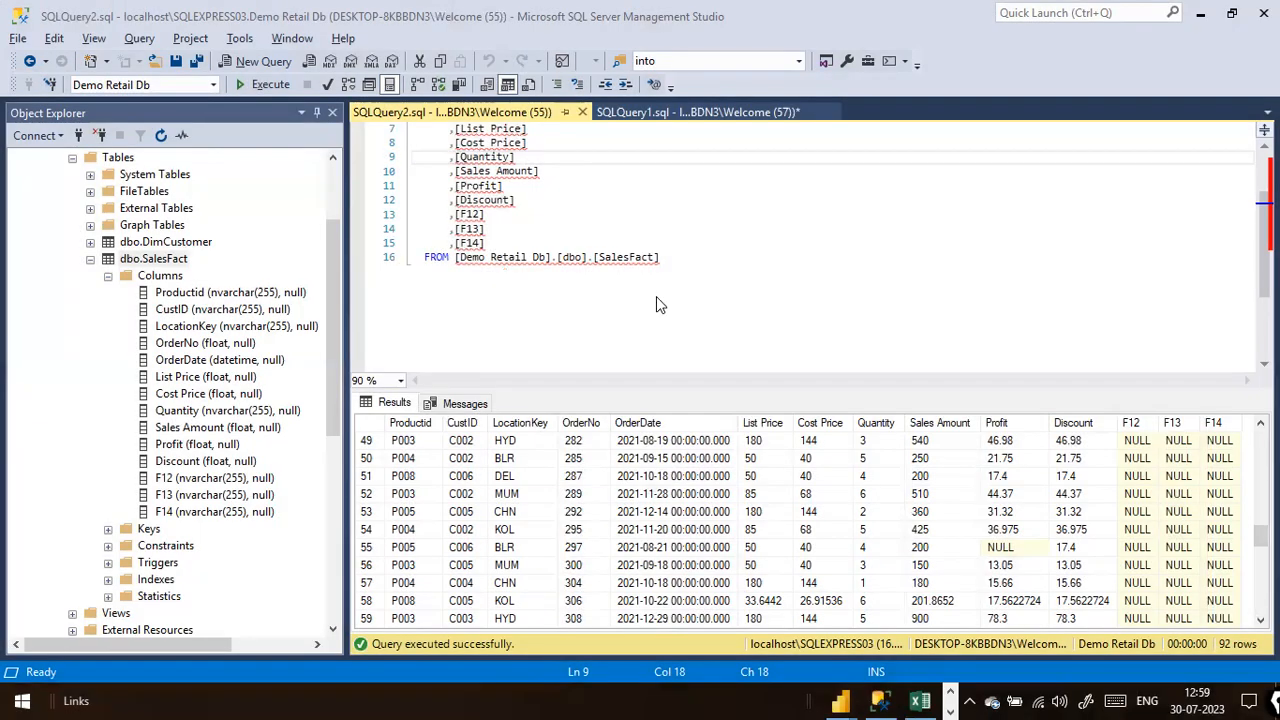
# Step: Copy the entire SELECT TOP (1000) script for the SalesFact table
pyautogui.scroll(2, 743, 271)
pyautogui.moveTo(710, 345); pyautogui.dragTo(299, 135)
pyautogui.hotkey('ctrl', 'c')
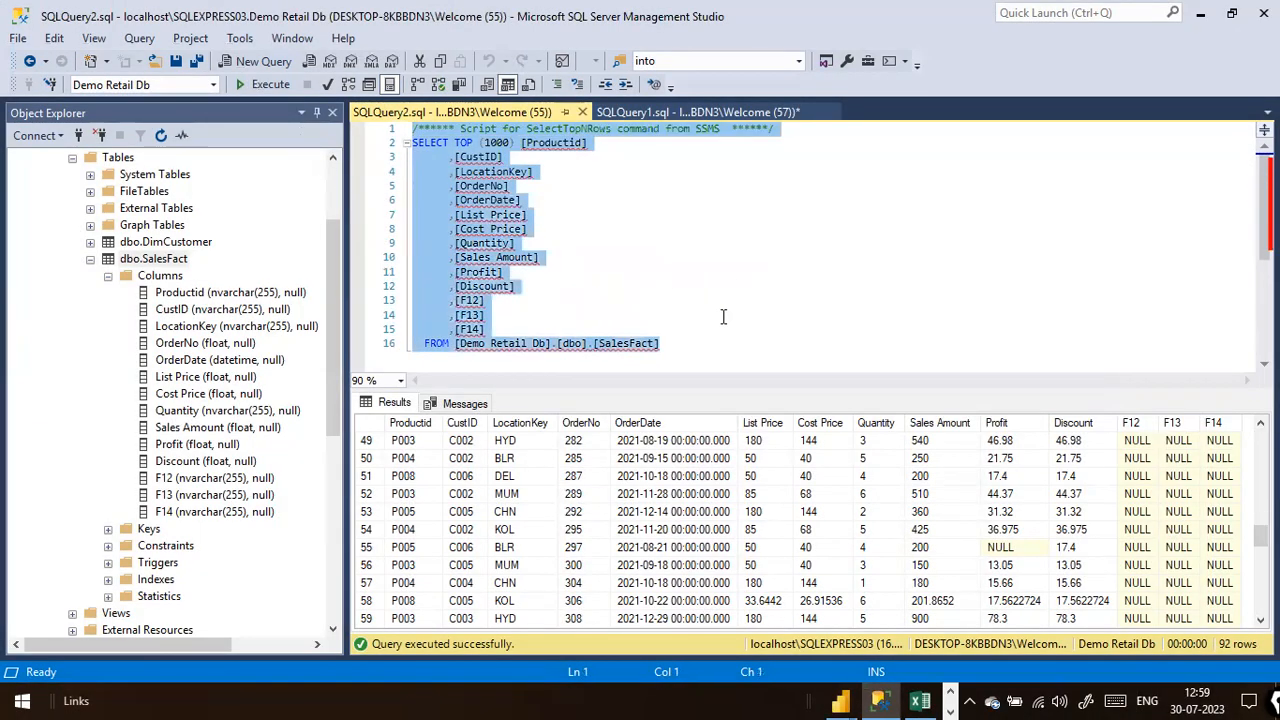
# Step: Paste a copy of the SalesFact SELECT script below the original, separated by blank lines
pyautogui.click(714, 354)
pyautogui.scroll(-4, 714, 354)
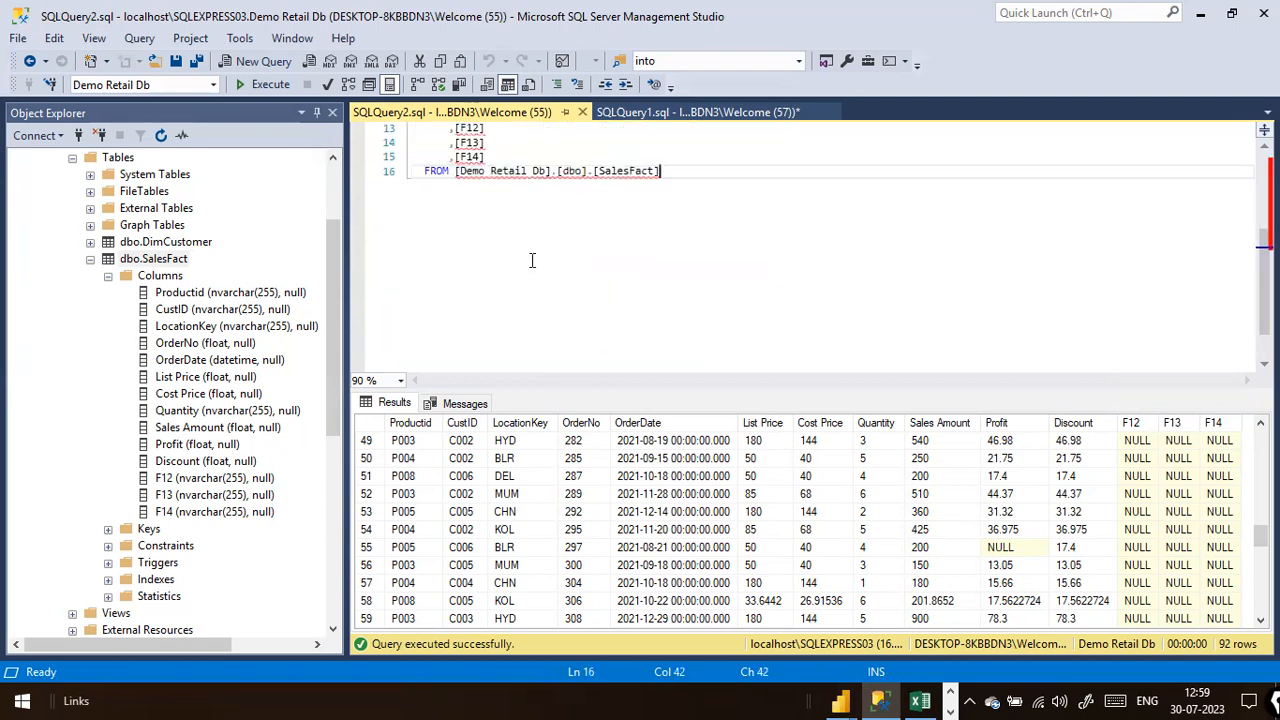
pyautogui.hotkey('ctrl', 'v')
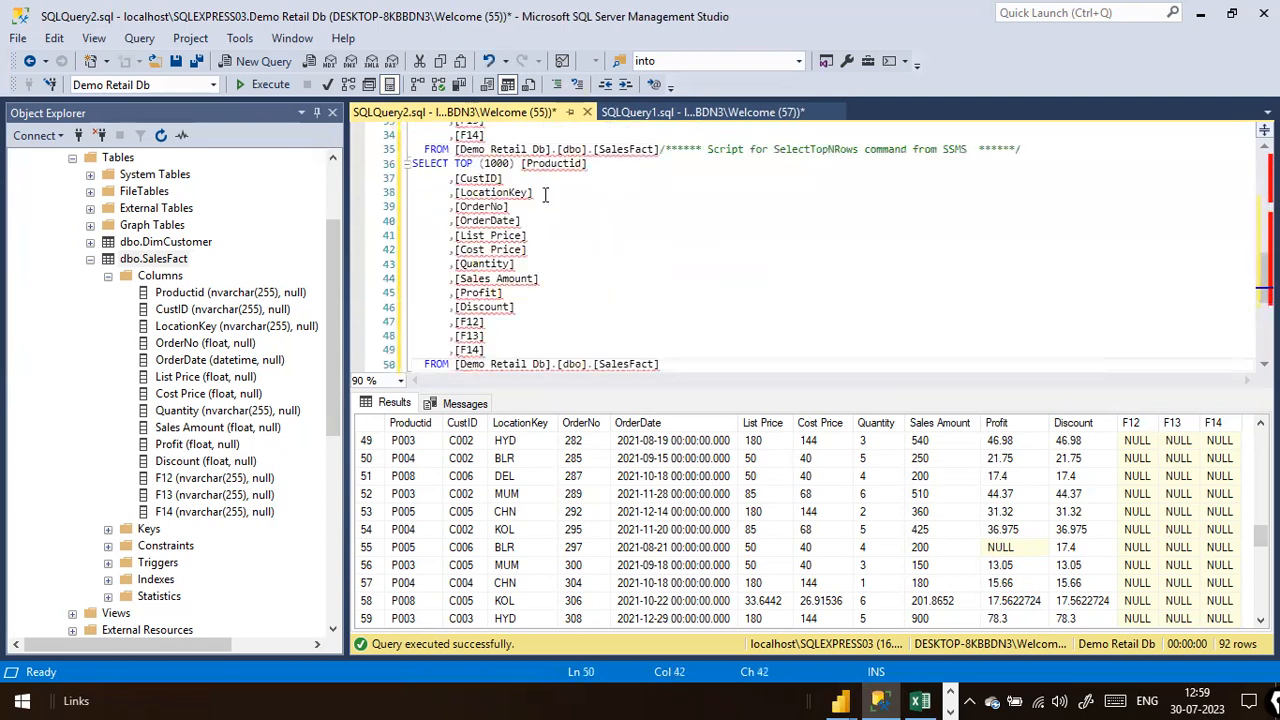
pyautogui.scroll(5, 545, 194)
pyautogui.scroll(-3, 695, 260)
# Step: Undo the run-on paste after the second script and paste the script again, set apart by blank lines
pyautogui.click(1087, 238)
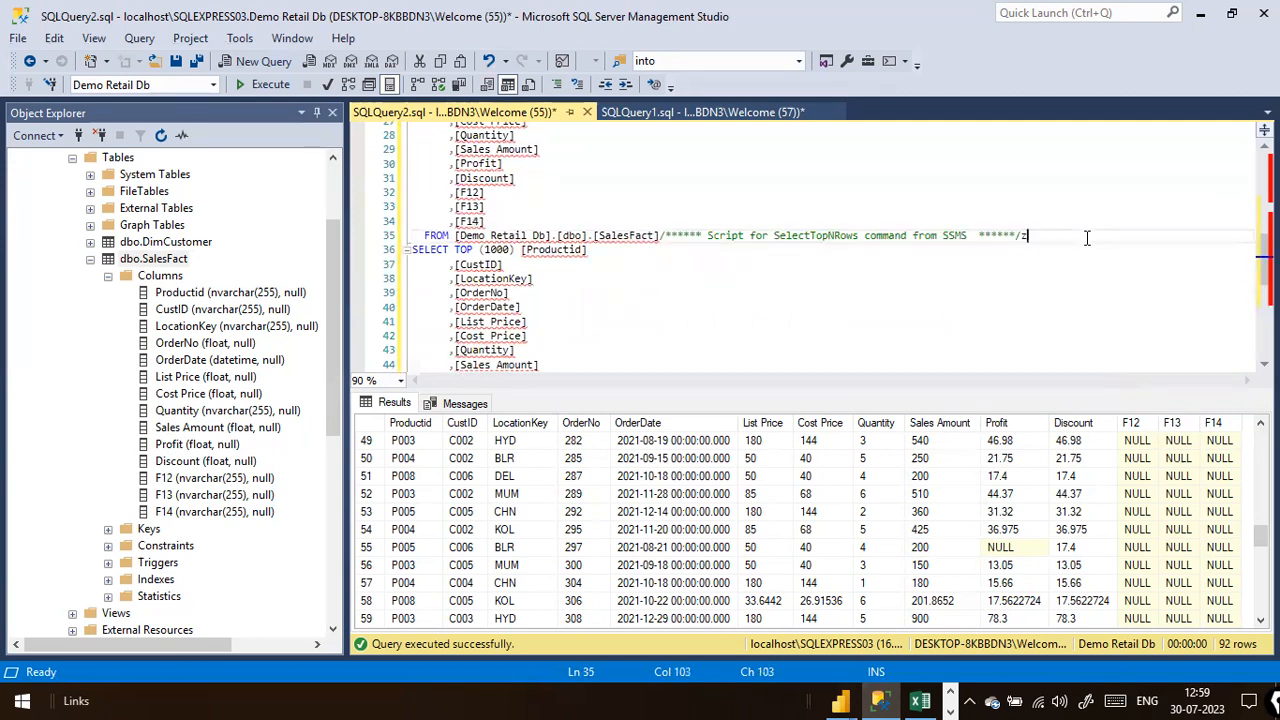
pyautogui.hotkey('ctrl', 'z')
pyautogui.hotkey('ctrl', 'z')
pyautogui.press('Return')
pyautogui.press('Return')
pyautogui.press('Return')
pyautogui.press('Return')
pyautogui.hotkey('ctrl', 'v')
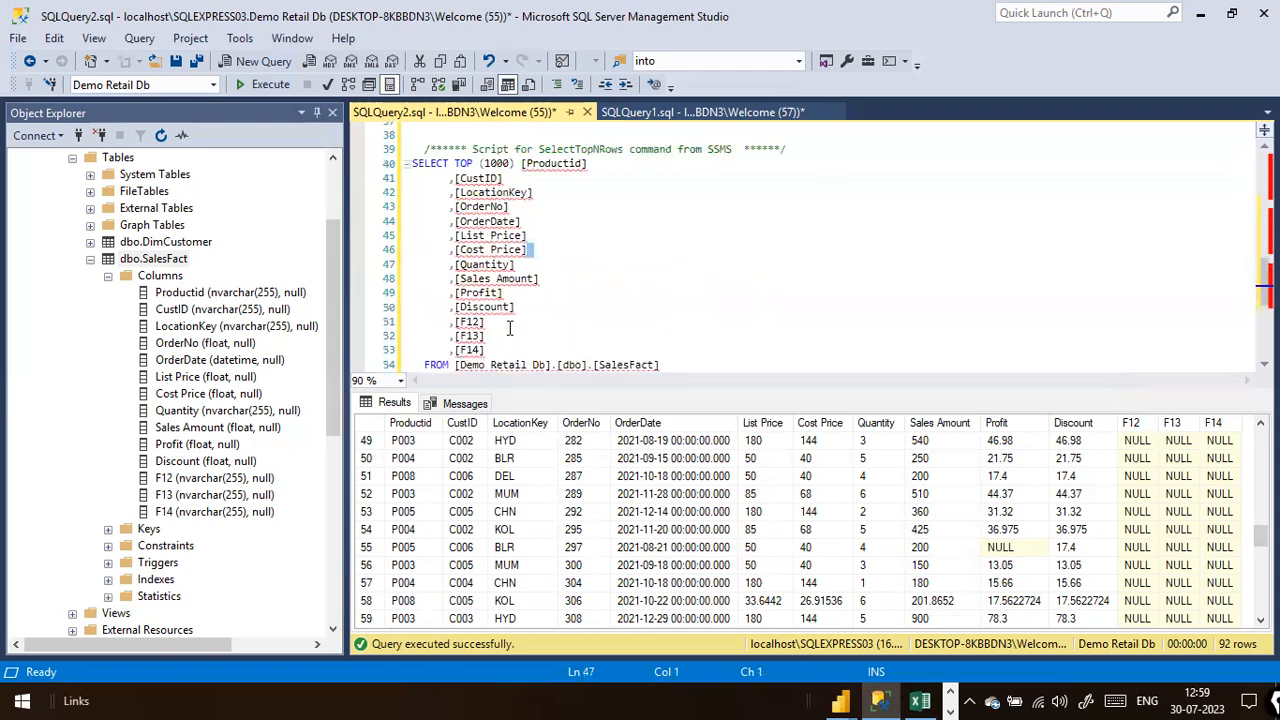
# Step: Remove the [F12], [F13] and [F14] columns from the last copy of the SalesFact query
pyautogui.scroll(-1, 605, 313)
pyautogui.moveTo(519, 309); pyautogui.dragTo(397, 283)
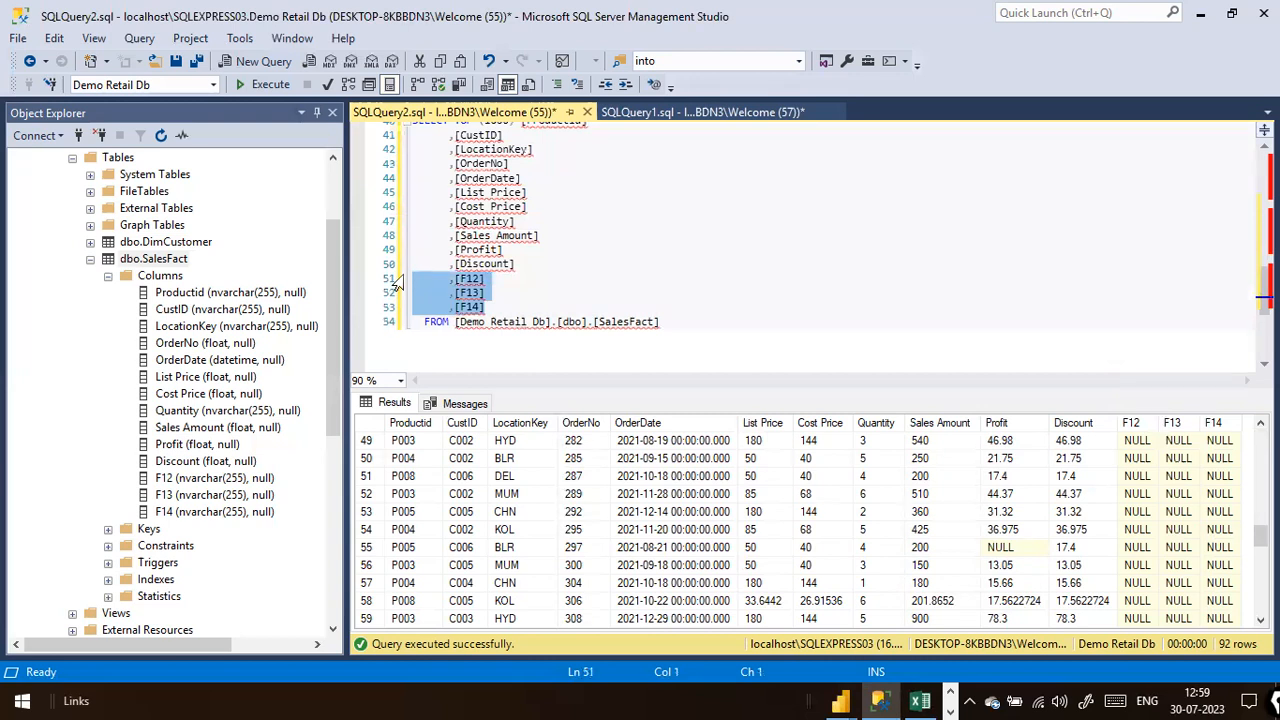
pyautogui.press('Delete')
pyautogui.press('Delete')
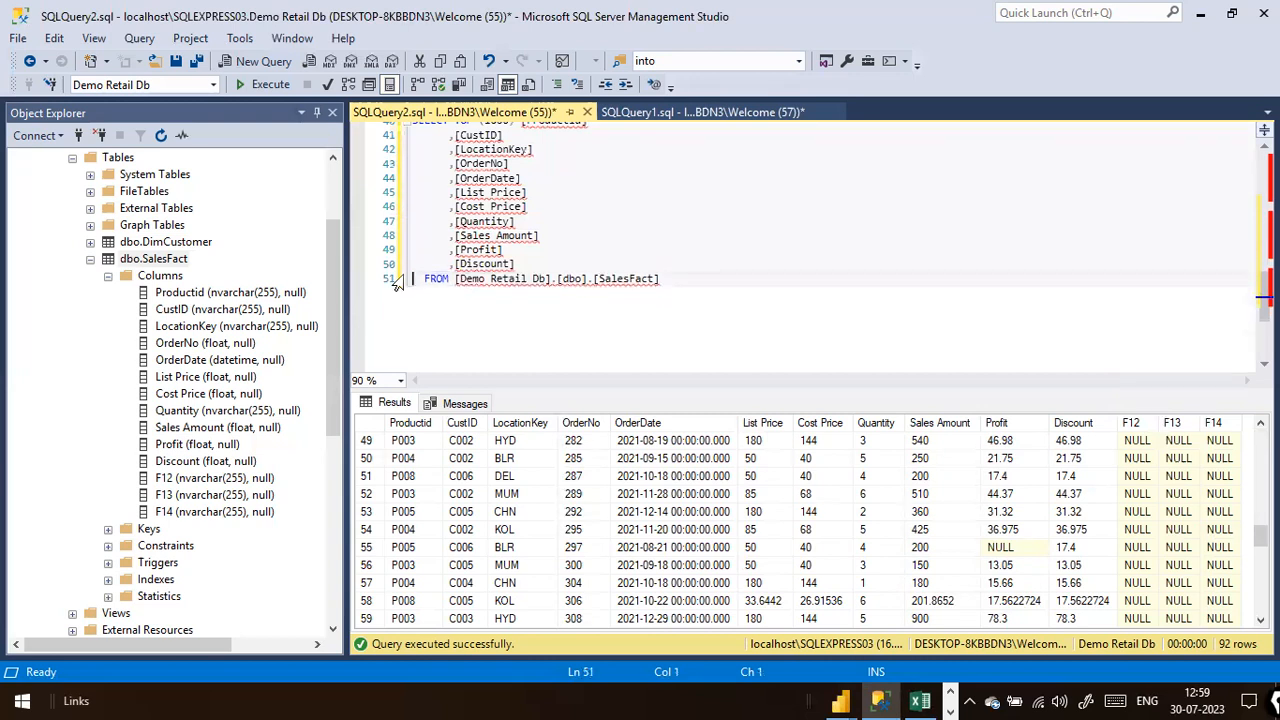
pyautogui.scroll(2, 571, 296)
pyautogui.scroll(-1, 571, 296)
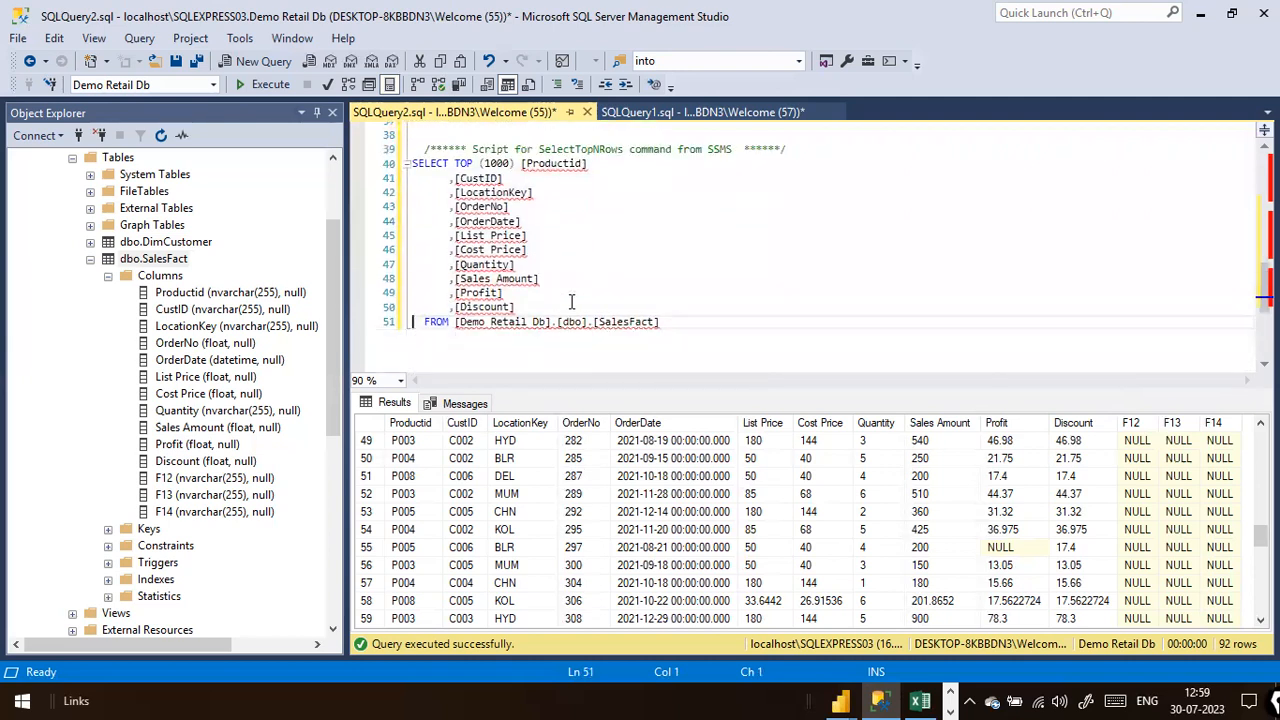
# Step: Reduce the last query to SELECT * FROM [Demo Retail Db].[dbo].[SalesFact] and run only that statement
pyautogui.click(507, 163)
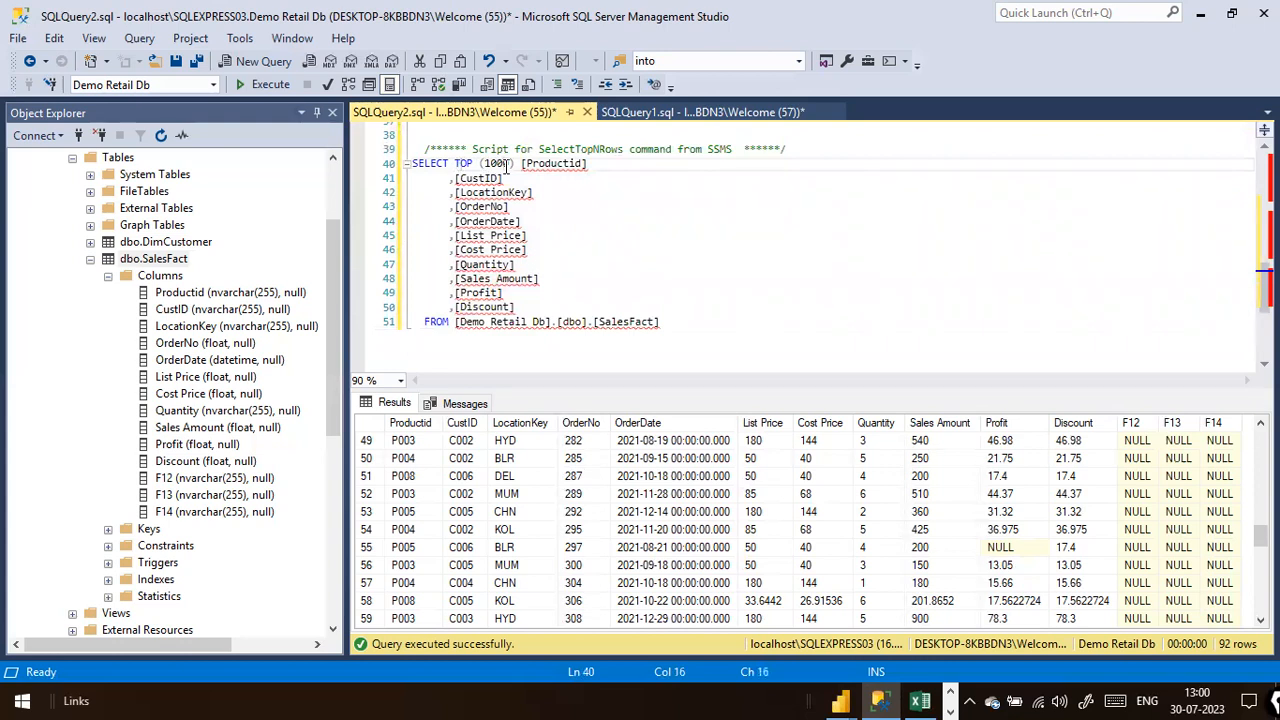
pyautogui.moveTo(455, 163); pyautogui.dragTo(554, 300)
pyautogui.press('Delete')
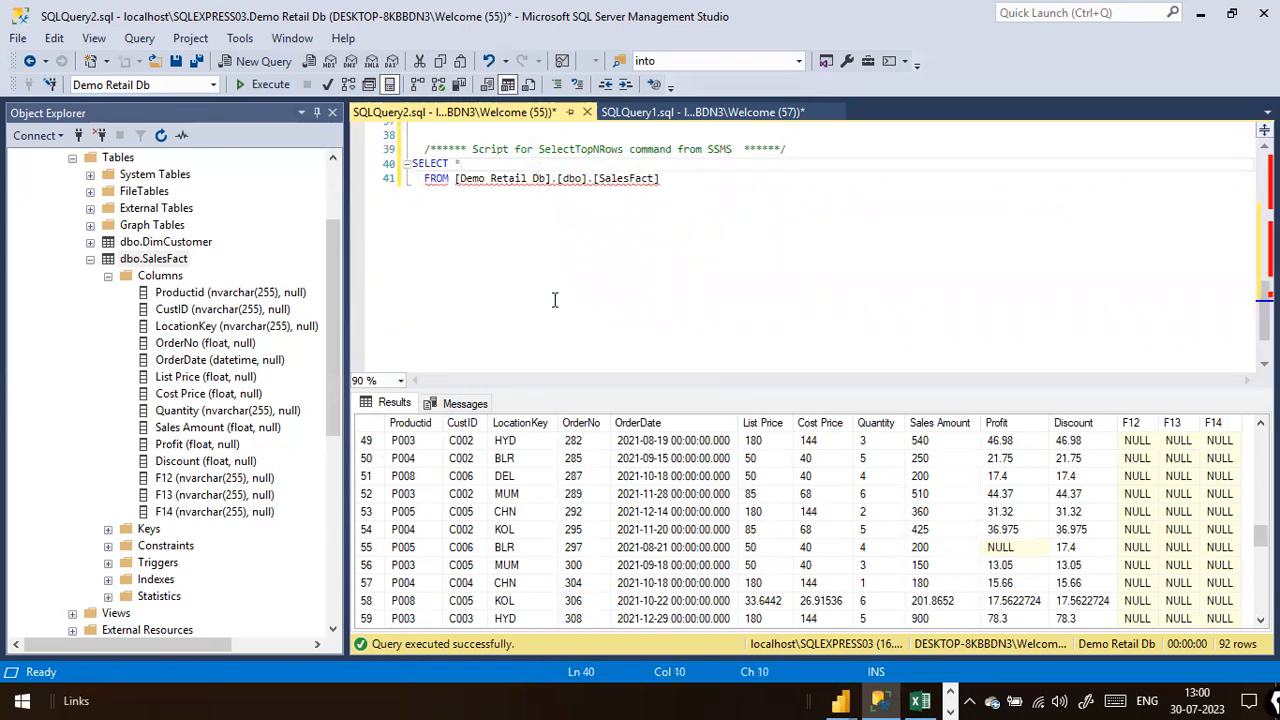
pyautogui.press('Delete')
pyautogui.click(620, 247)
pyautogui.moveTo(747, 176); pyautogui.dragTo(412, 164)
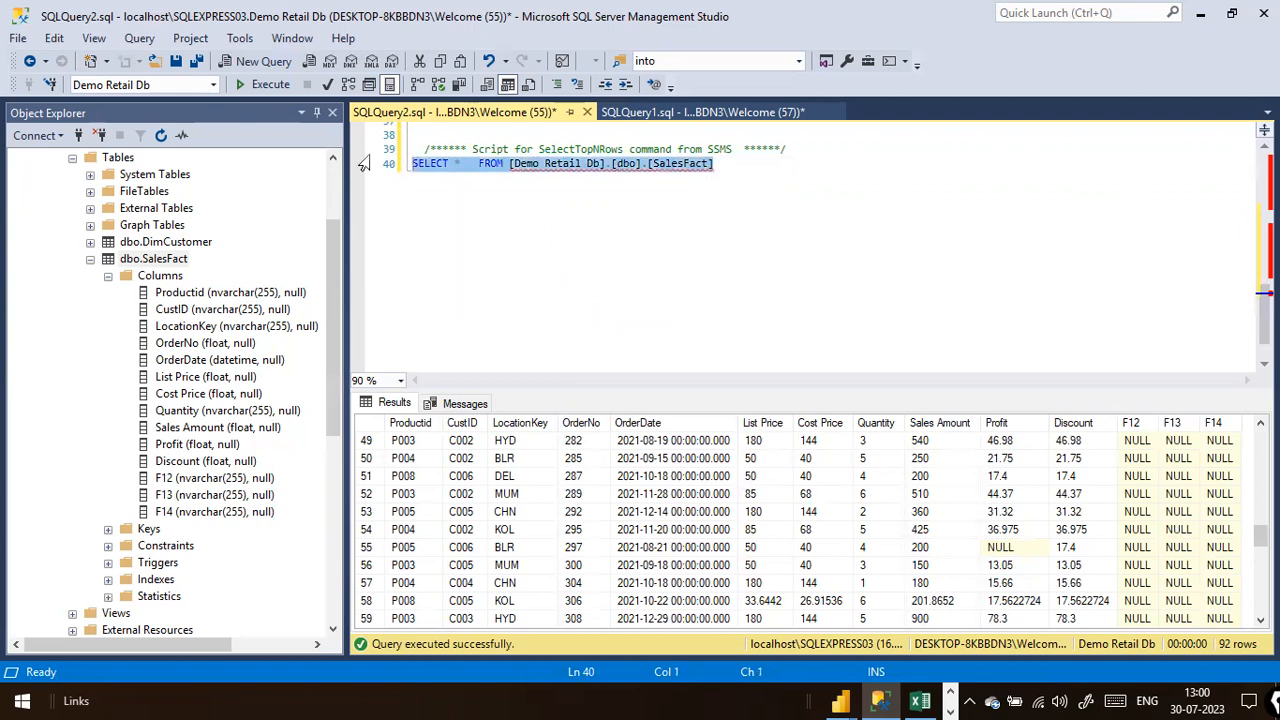
pyautogui.click(270, 88)
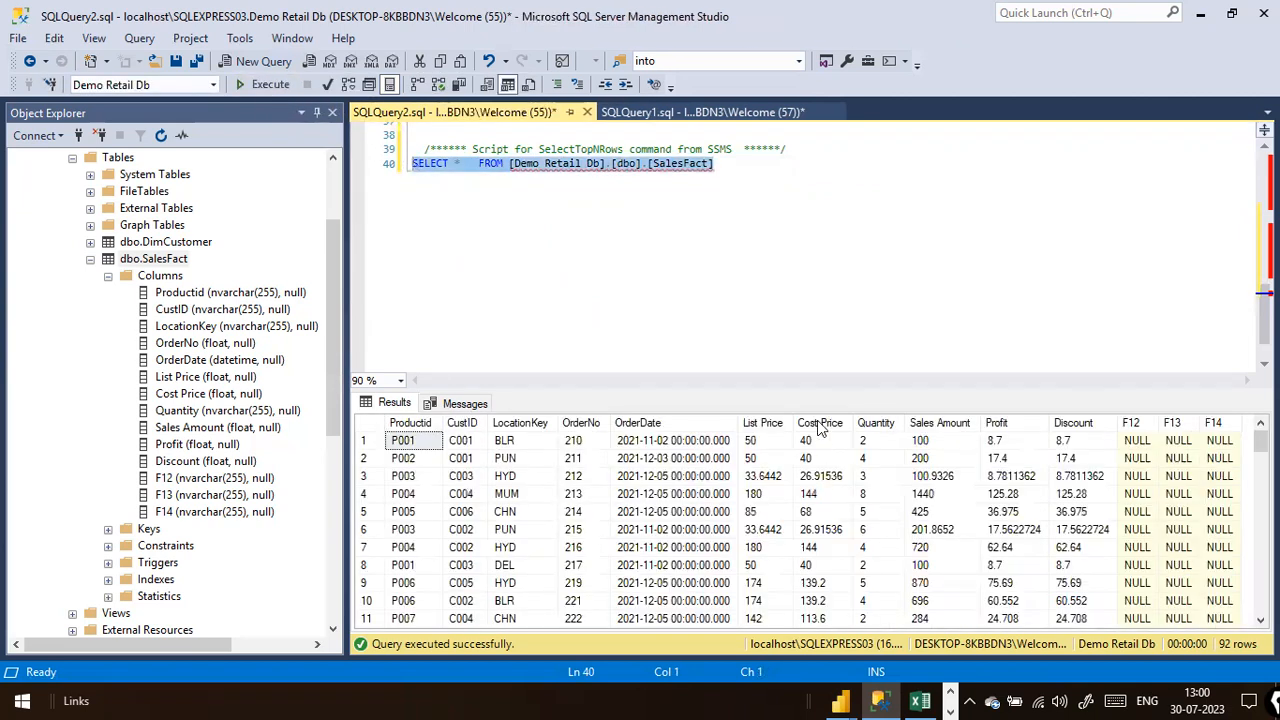
# Step: Remove the [F12], [F13] and [F14] columns from the second SalesFact query and the indent before its FROM clause
pyautogui.click(854, 324)
pyautogui.scroll(7, 854, 324)
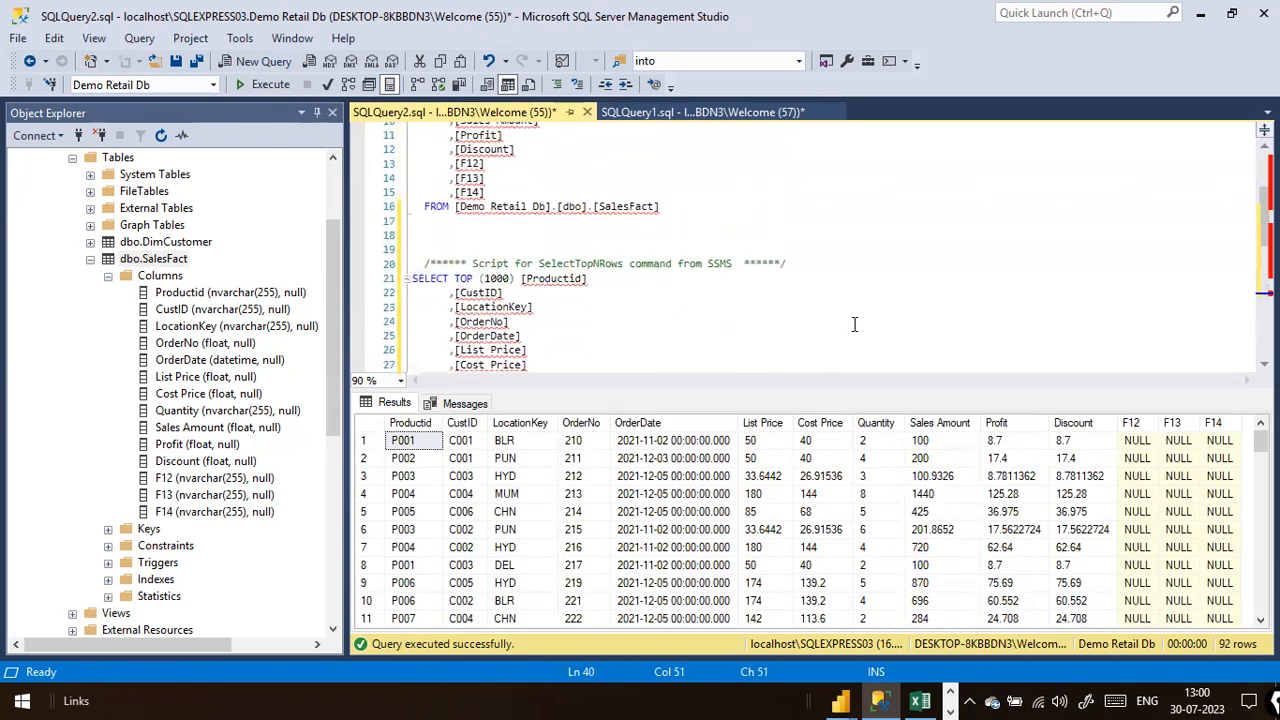
pyautogui.scroll(-3, 854, 324)
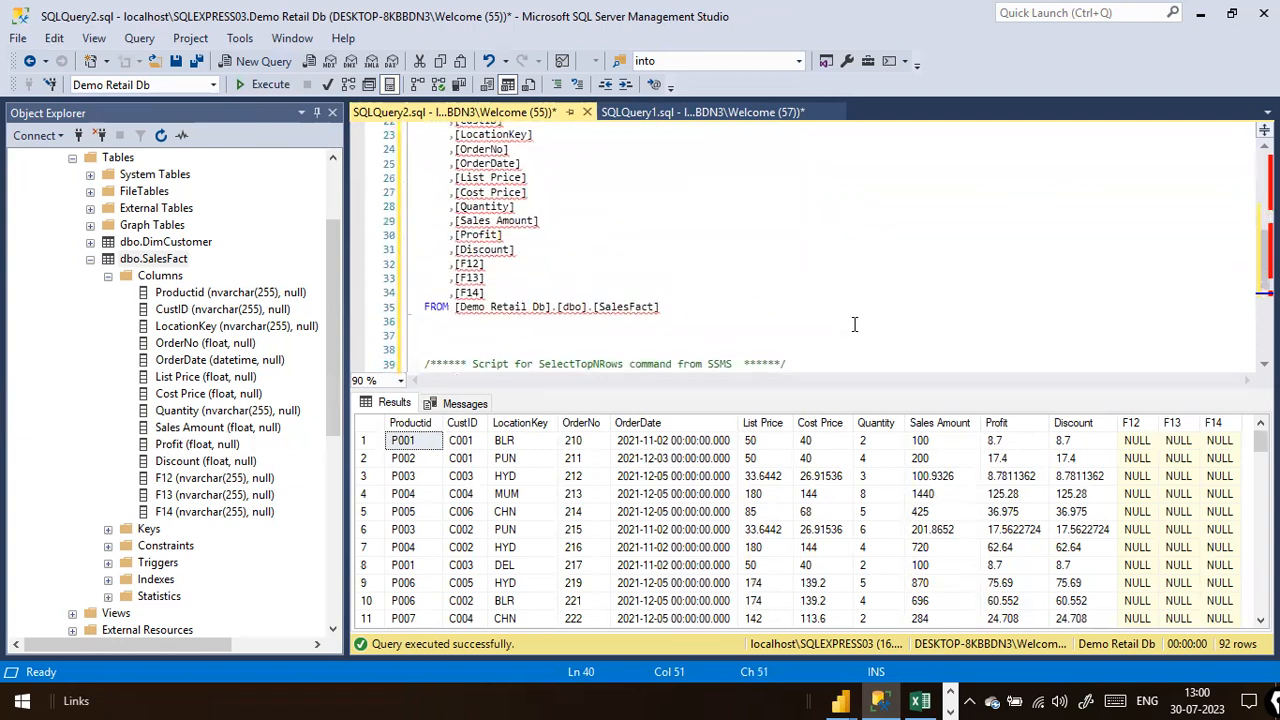
pyautogui.scroll(2, 854, 324)
pyautogui.moveTo(505, 336); pyautogui.dragTo(411, 311)
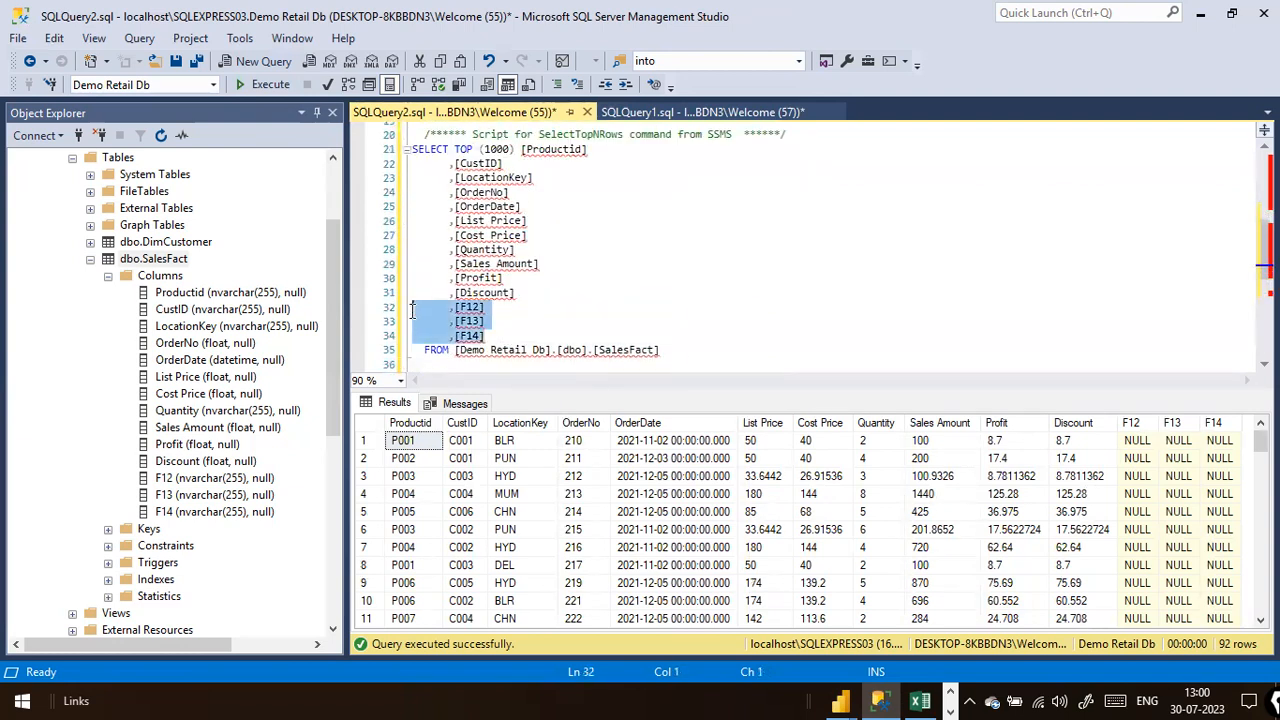
pyautogui.press('Delete')
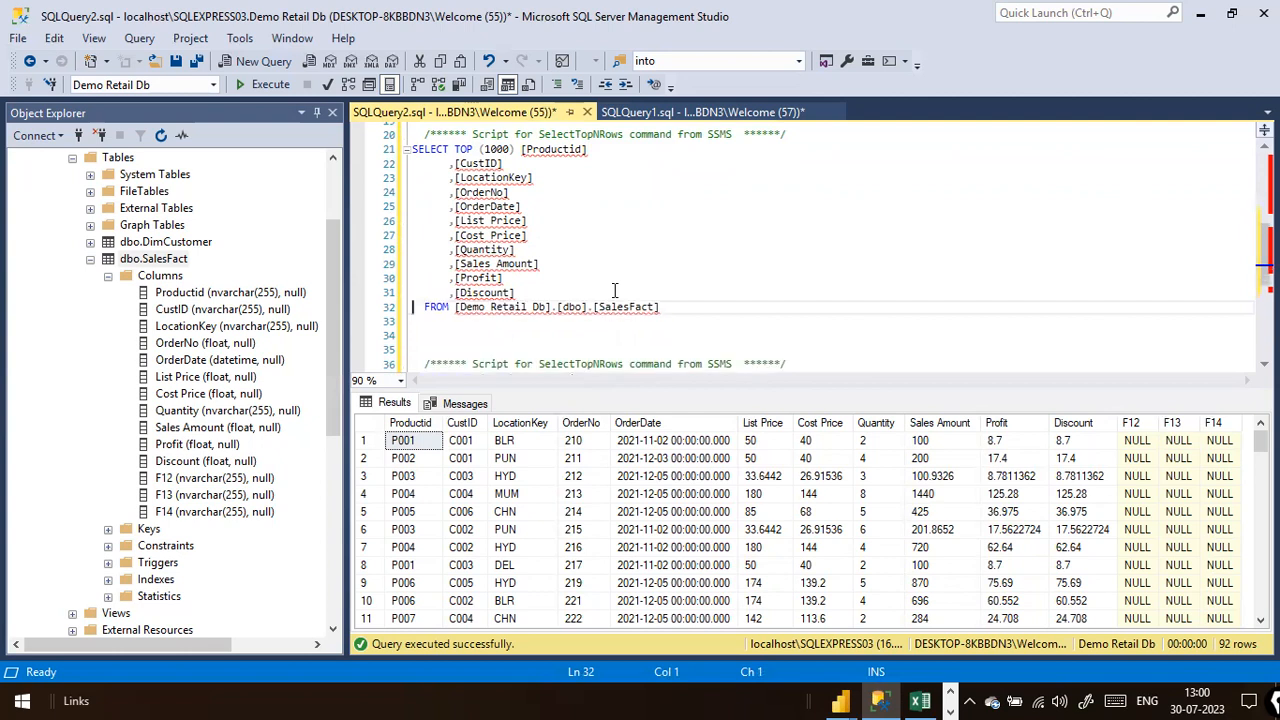
pyautogui.press('Delete')
pyautogui.press('Delete')
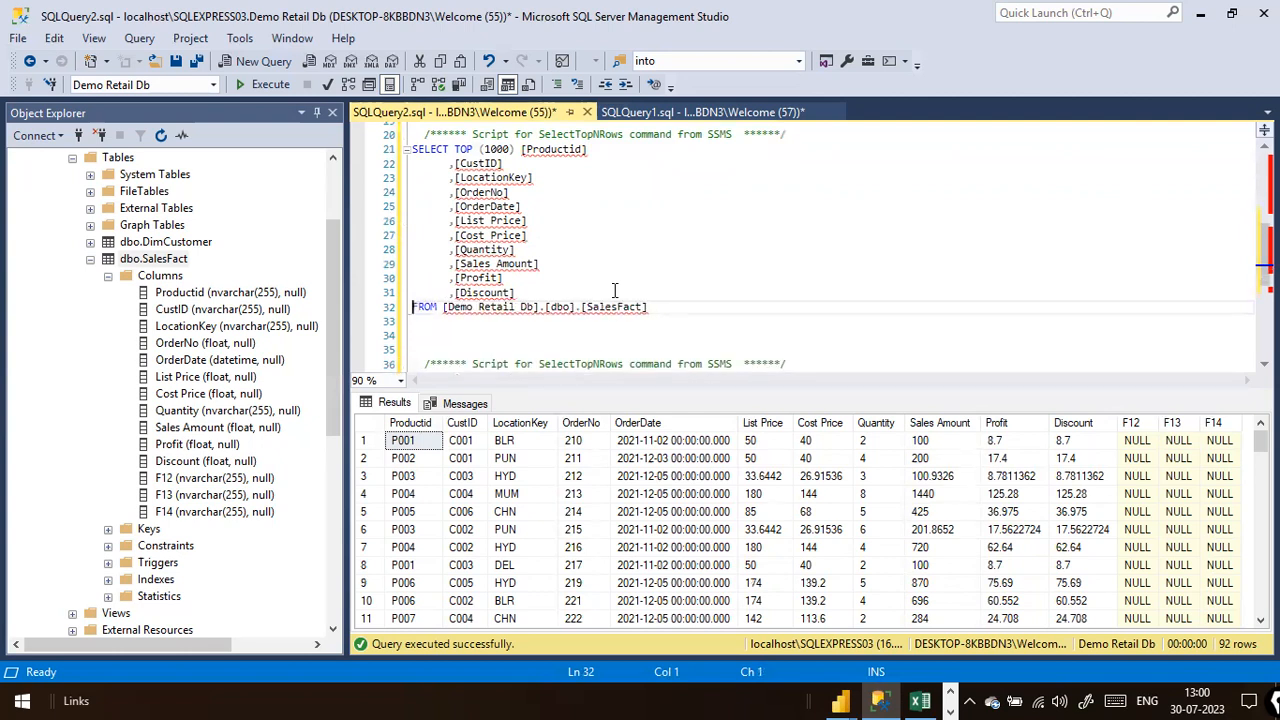
# Step: Change the second SalesFact query to SELECT TOP (10) and run only that query
pyautogui.click(679, 290)
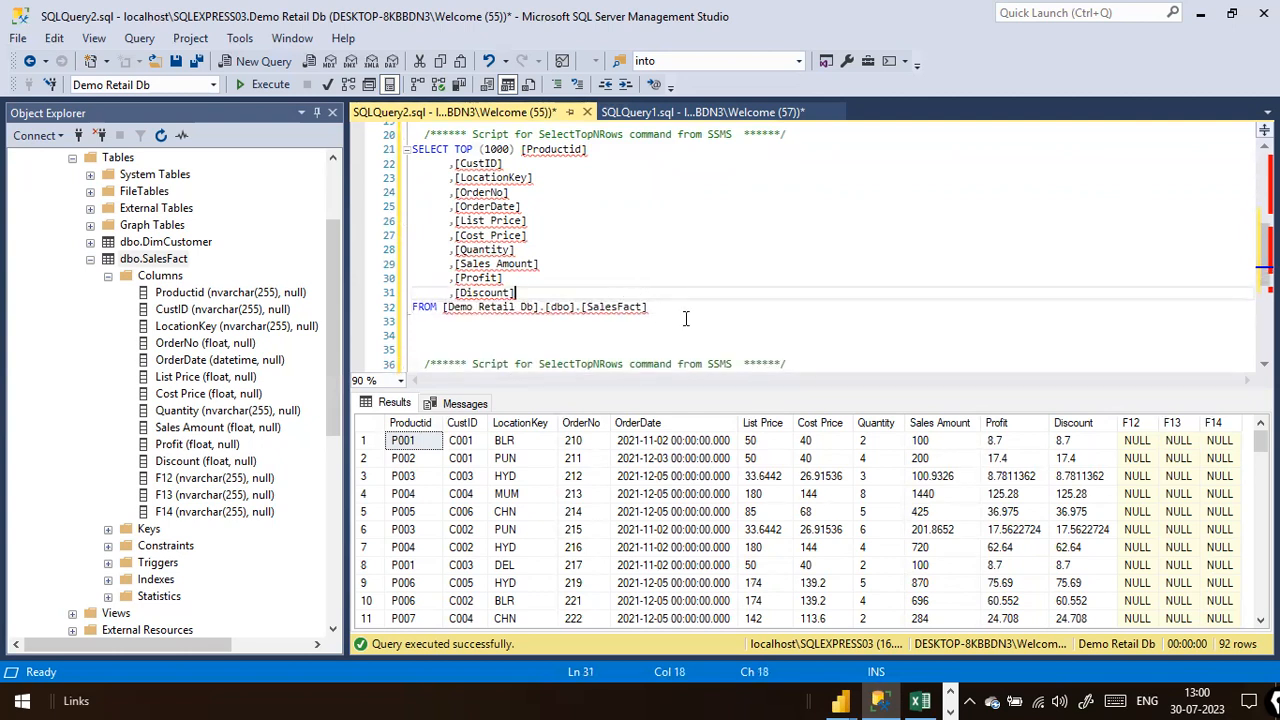
pyautogui.moveTo(687, 318); pyautogui.dragTo(412, 150)
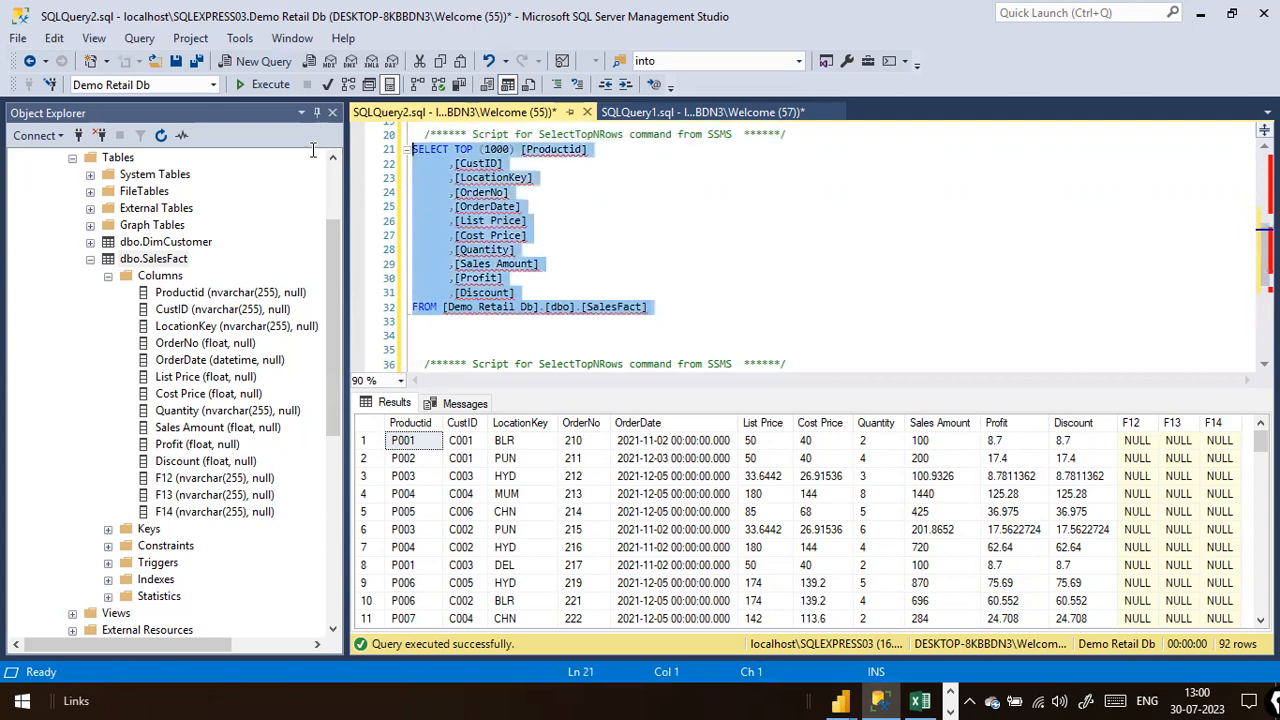
pyautogui.click(480, 165)
pyautogui.click(499, 150)
pyautogui.press('Delete')
pyautogui.press('Delete')
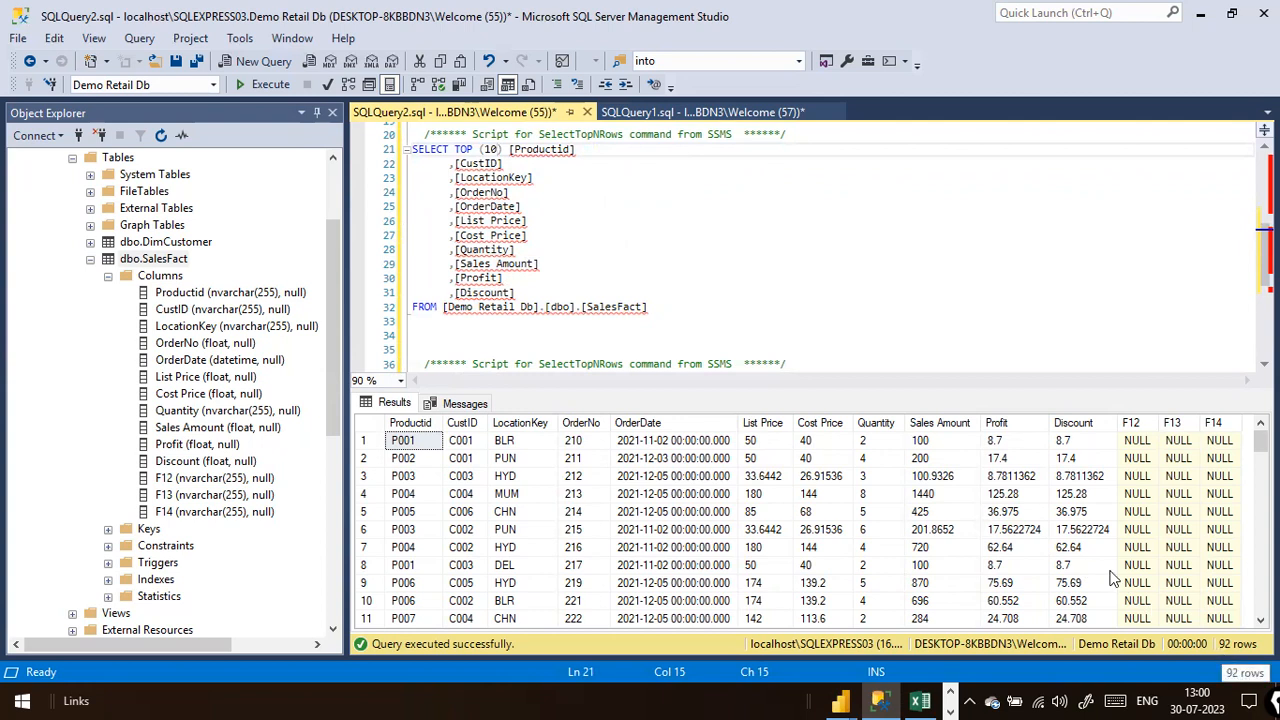
pyautogui.click(496, 163)
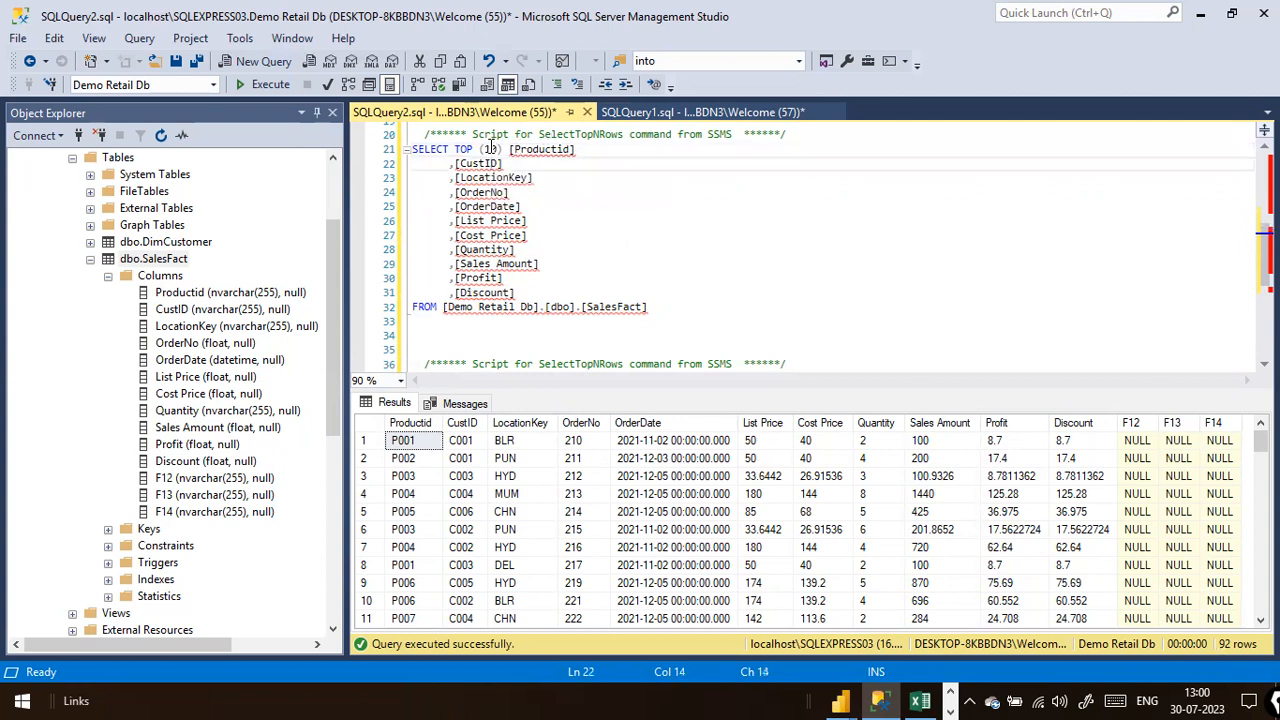
pyautogui.moveTo(662, 312); pyautogui.dragTo(344, 148)
pyautogui.click(268, 84)
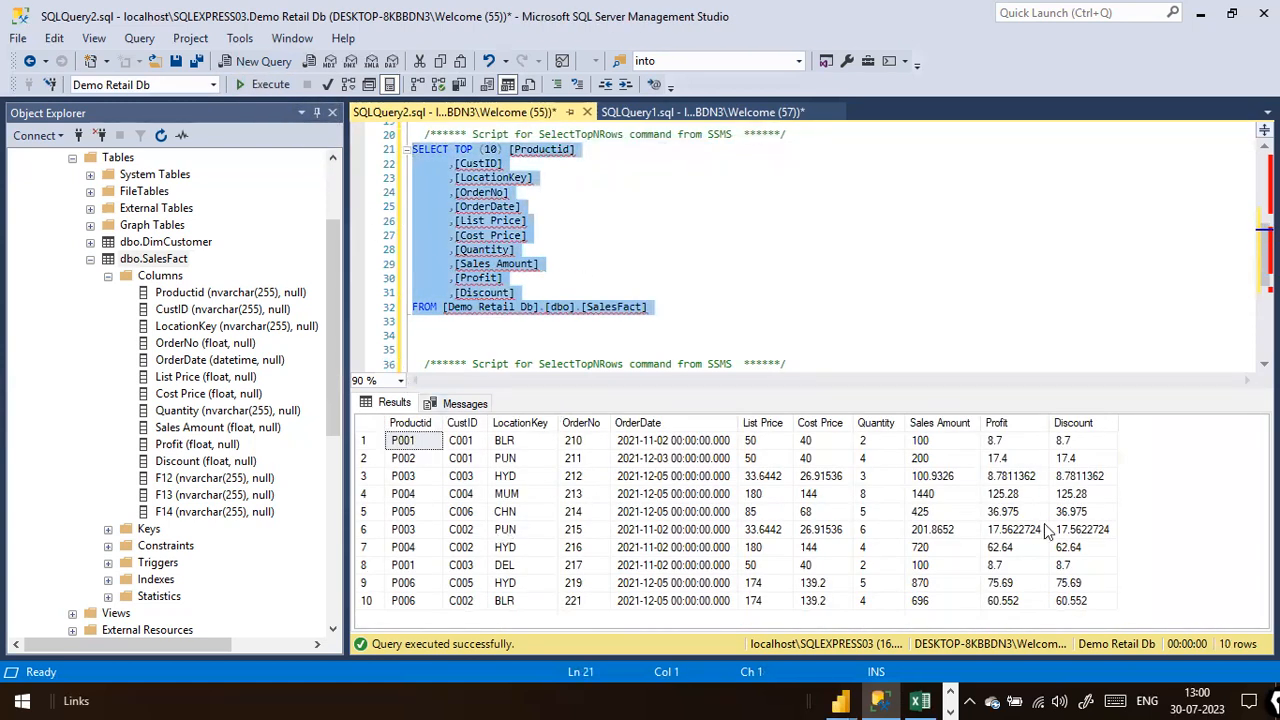
# Step: Change the second SalesFact query to SELECT TOP (20), run only that query and look through its result rows
pyautogui.click(481, 149)
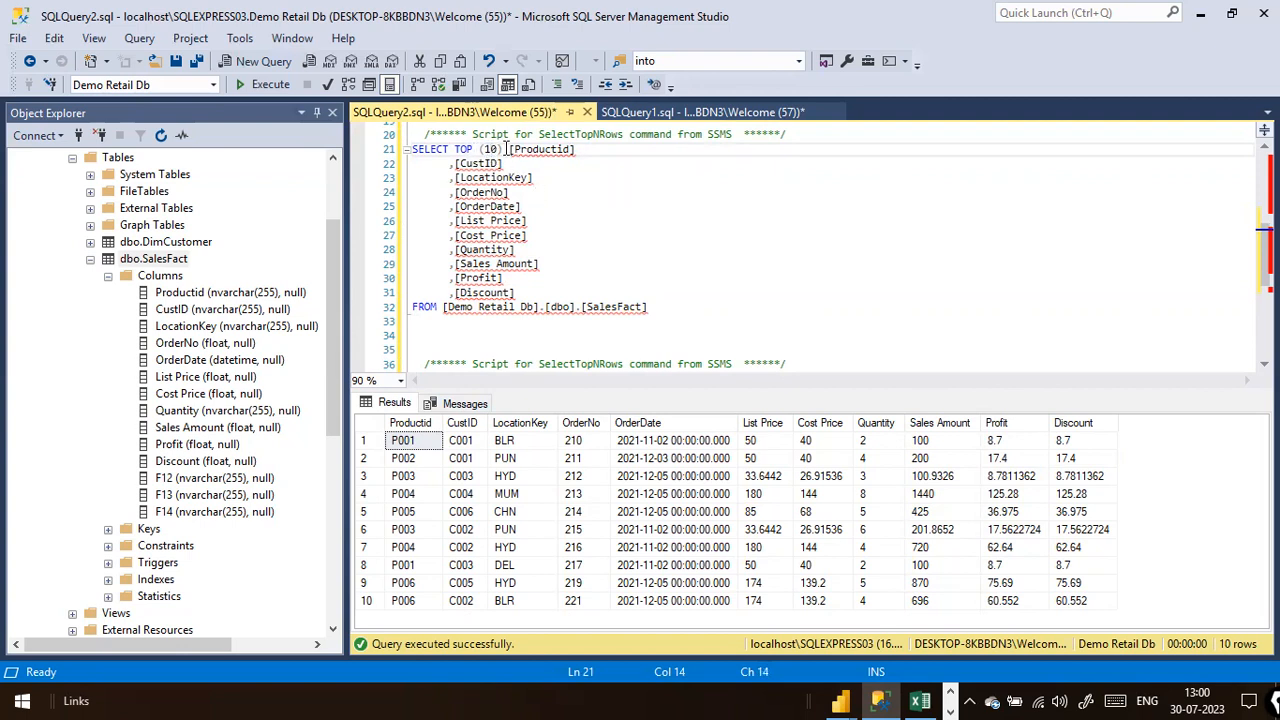
pyautogui.press('Left')
pyautogui.press('Left')
pyautogui.moveTo(503, 159)
pyautogui.press('BackSpace')
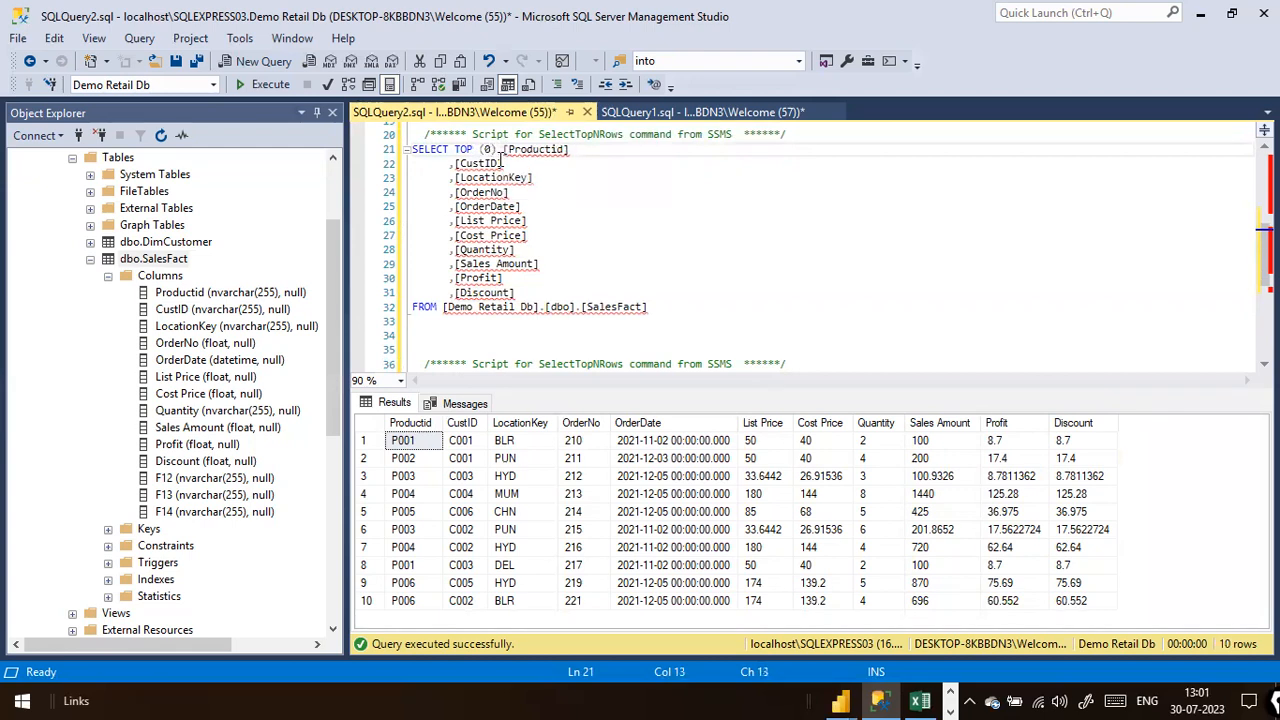
pyautogui.write('2')
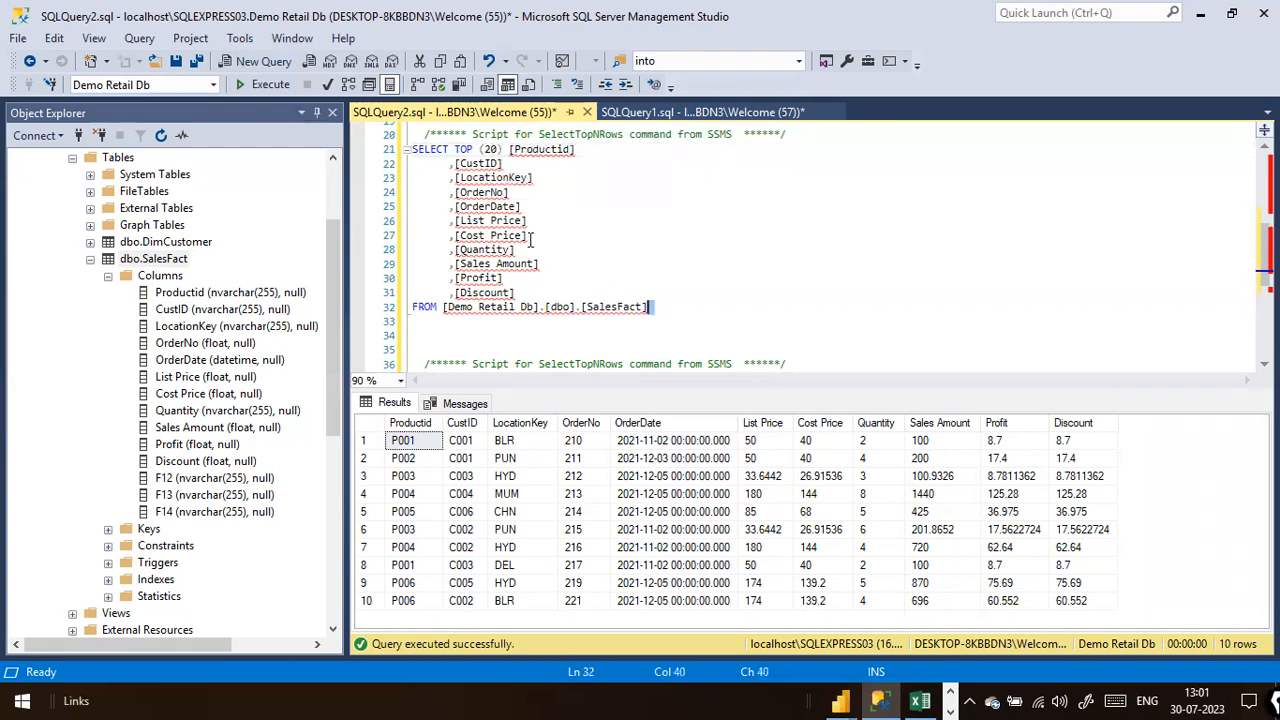
pyautogui.moveTo(650, 308); pyautogui.dragTo(386, 148)
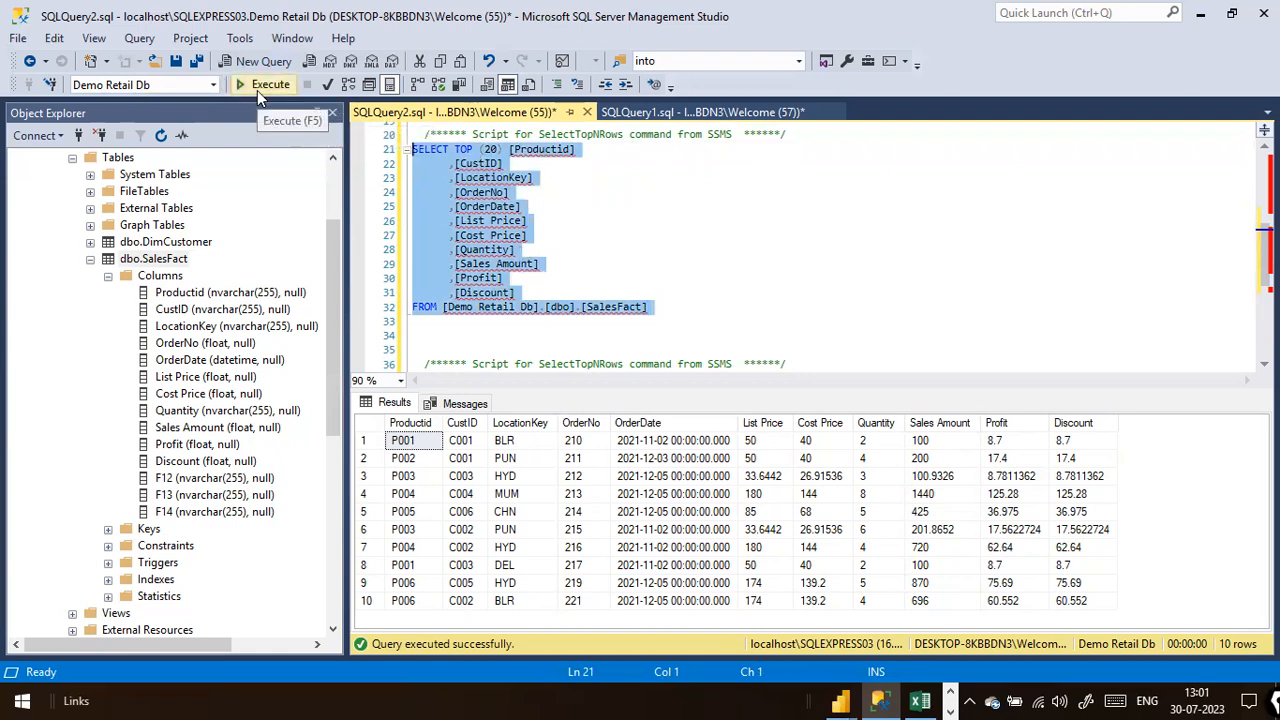
pyautogui.click(257, 90)
pyautogui.scroll(-3, 657, 450)
pyautogui.scroll(3, 657, 450)
pyautogui.scroll(-3, 657, 455)
pyautogui.scroll(3, 655, 460)
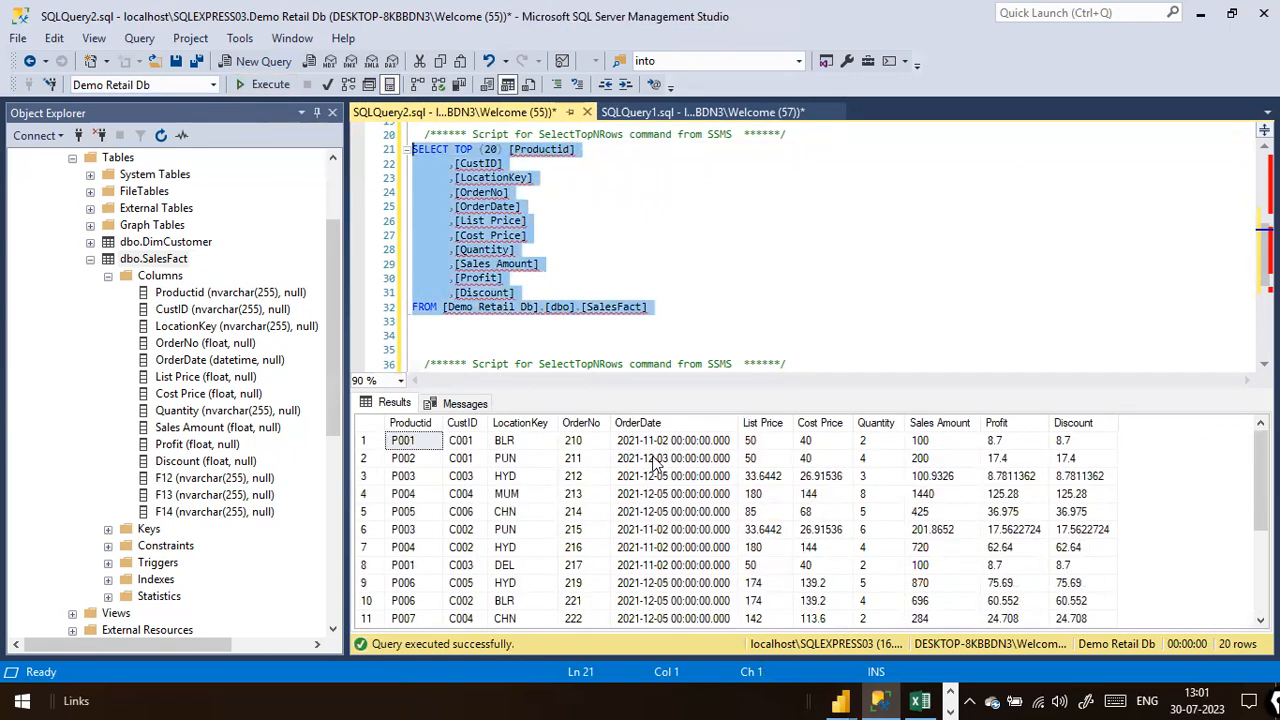
pyautogui.click(676, 322)
pyautogui.click(537, 218)
pyautogui.moveTo(682, 312); pyautogui.dragTo(376, 157)
pyautogui.rightClick(160, 262)
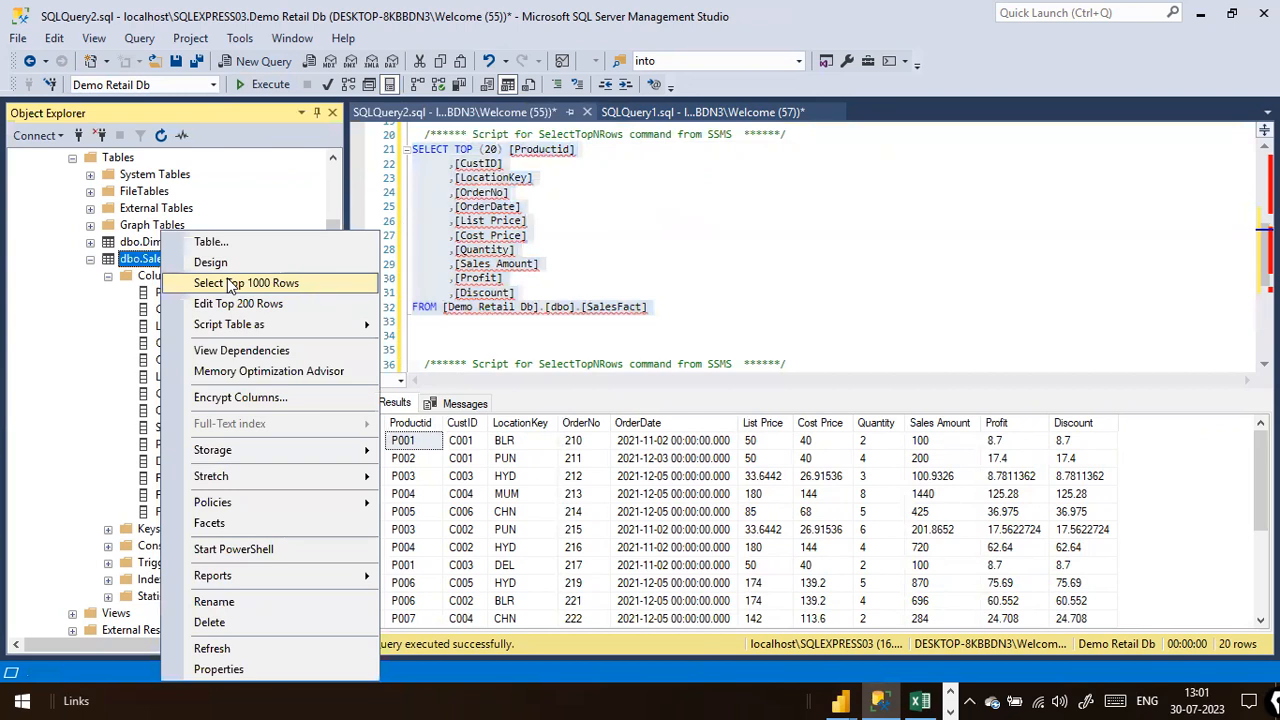
pyautogui.click(908, 297)
pyautogui.click(755, 310)
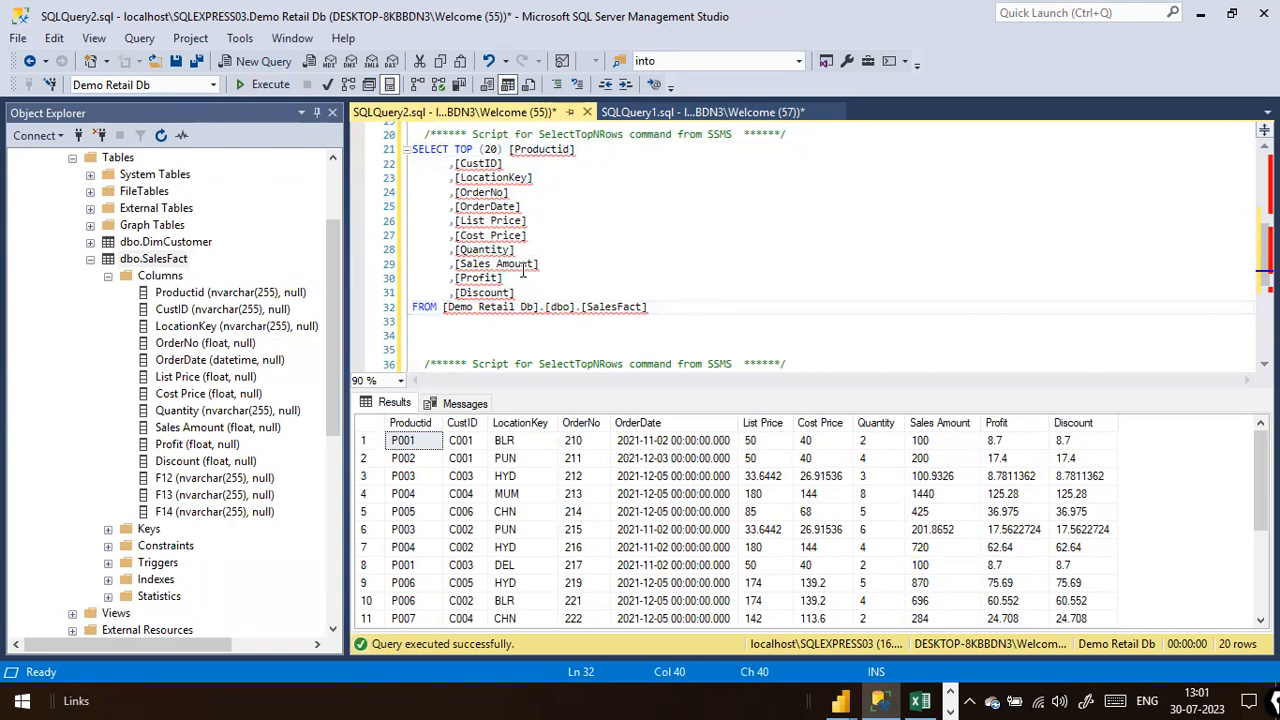
pyautogui.moveTo(652, 307); pyautogui.dragTo(283, 152)
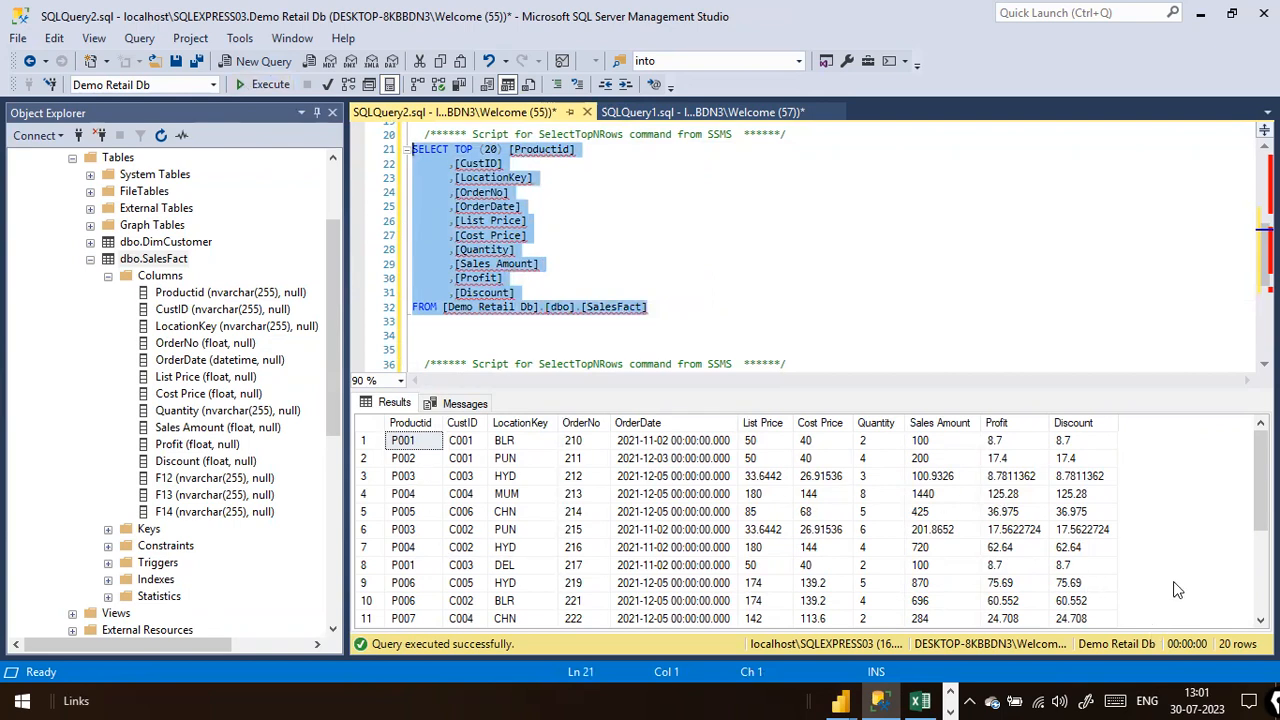
pyautogui.moveTo(559, 187); pyautogui.dragTo(510, 160)
pyautogui.moveTo(1116, 317)
pyautogui.mouseDown()
pyautogui.moveTo(1241, 638)
pyautogui.moveTo(1223, 621)
pyautogui.mouseUp()
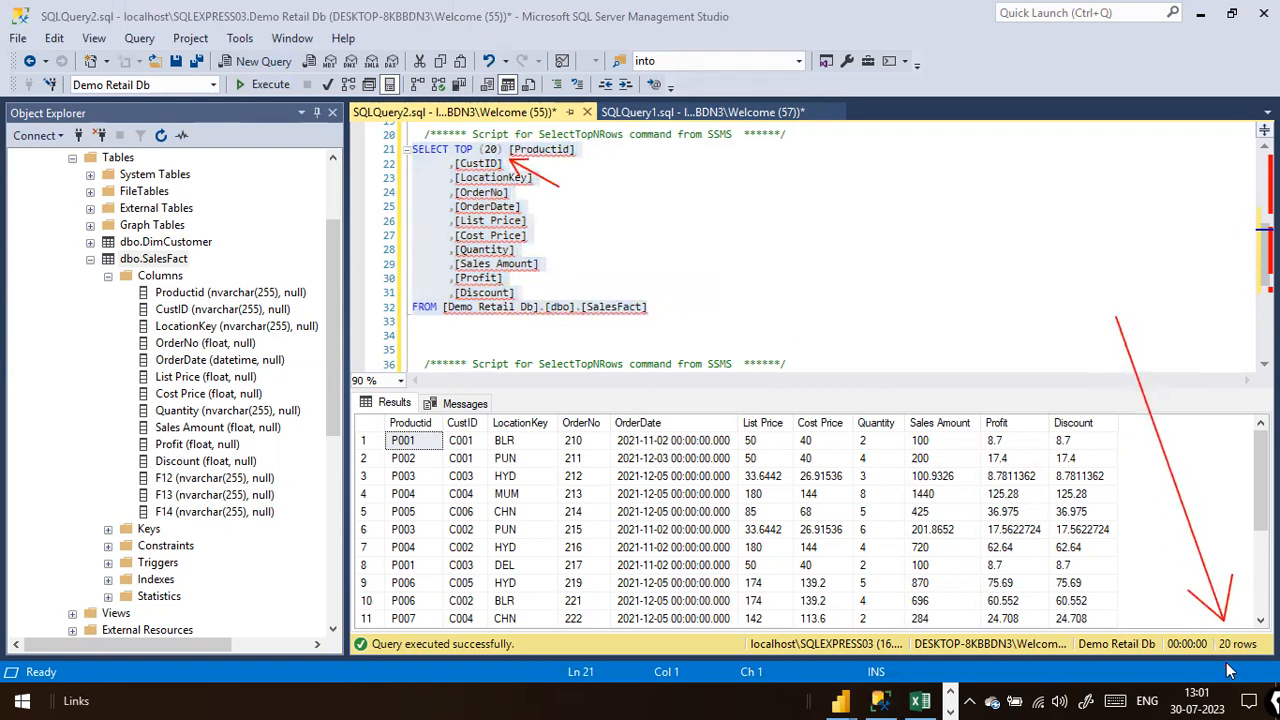
pyautogui.press('Escape')
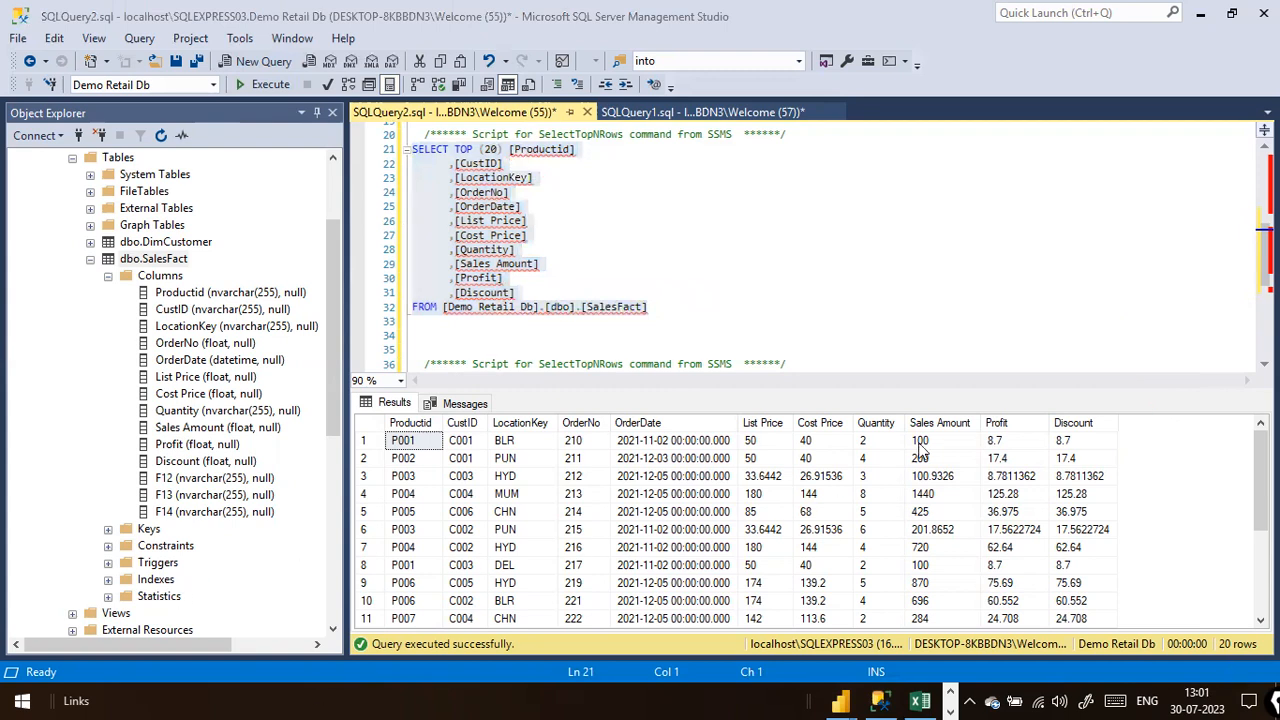
pyautogui.click(481, 321)
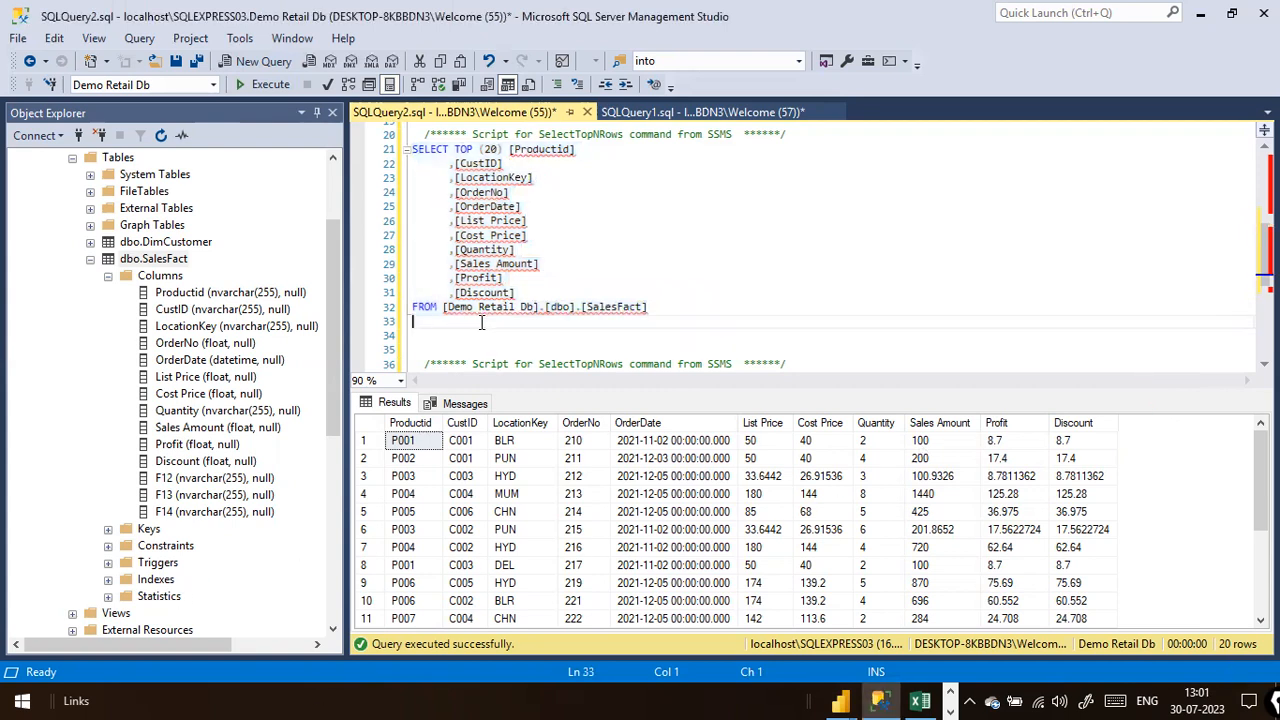
# Step: Collapse the dbo.SalesFact table in the object tree of Demo Retail Db
pyautogui.click(85, 262)
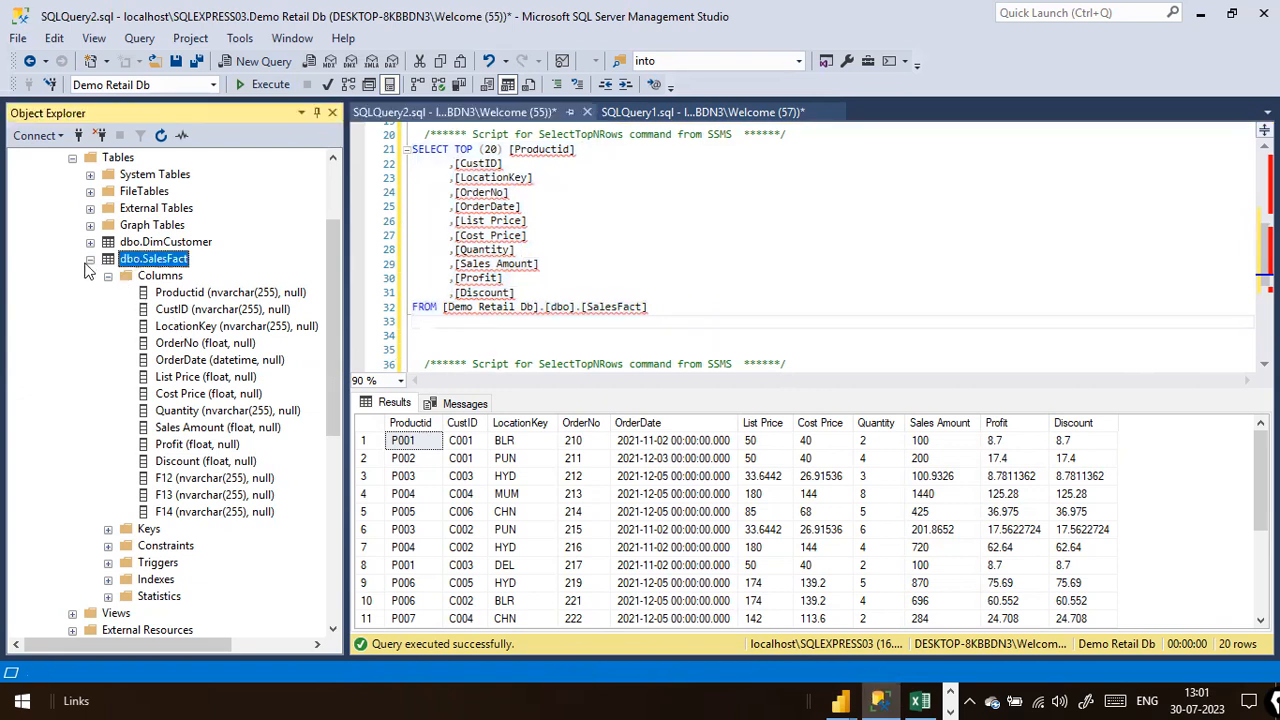
pyautogui.click(90, 261)
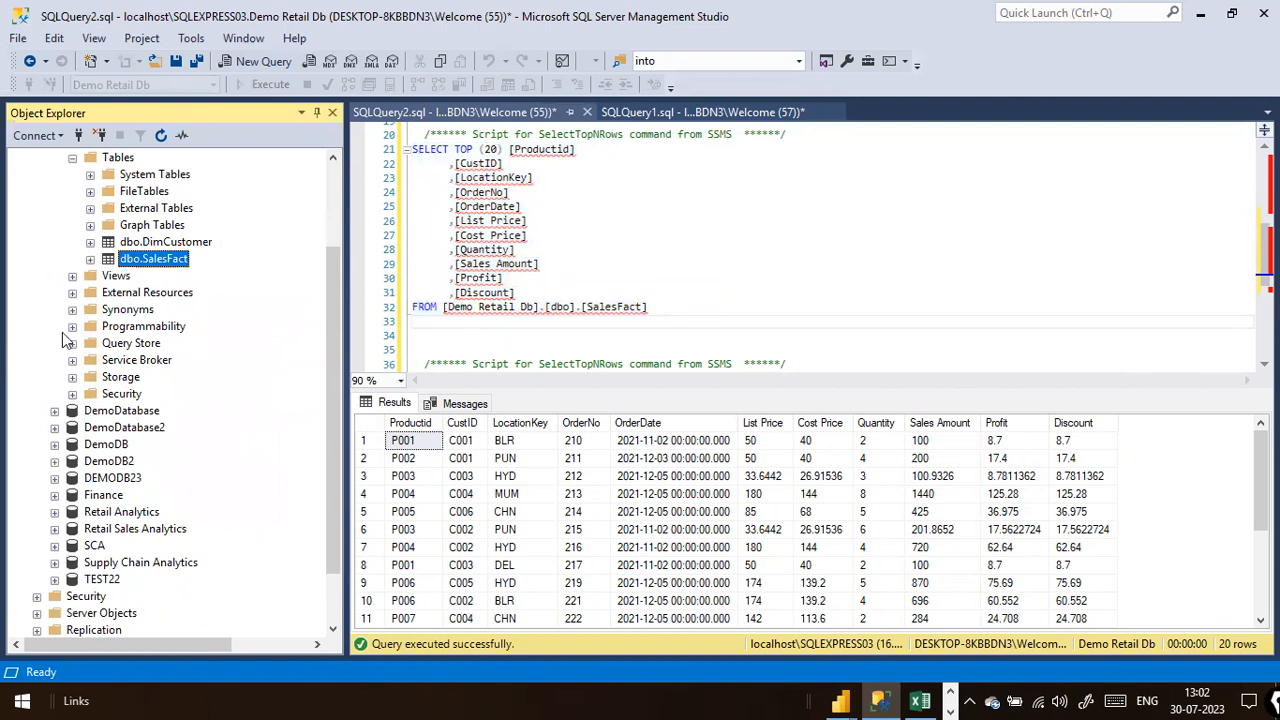
pyautogui.scroll(2, 115, 377)
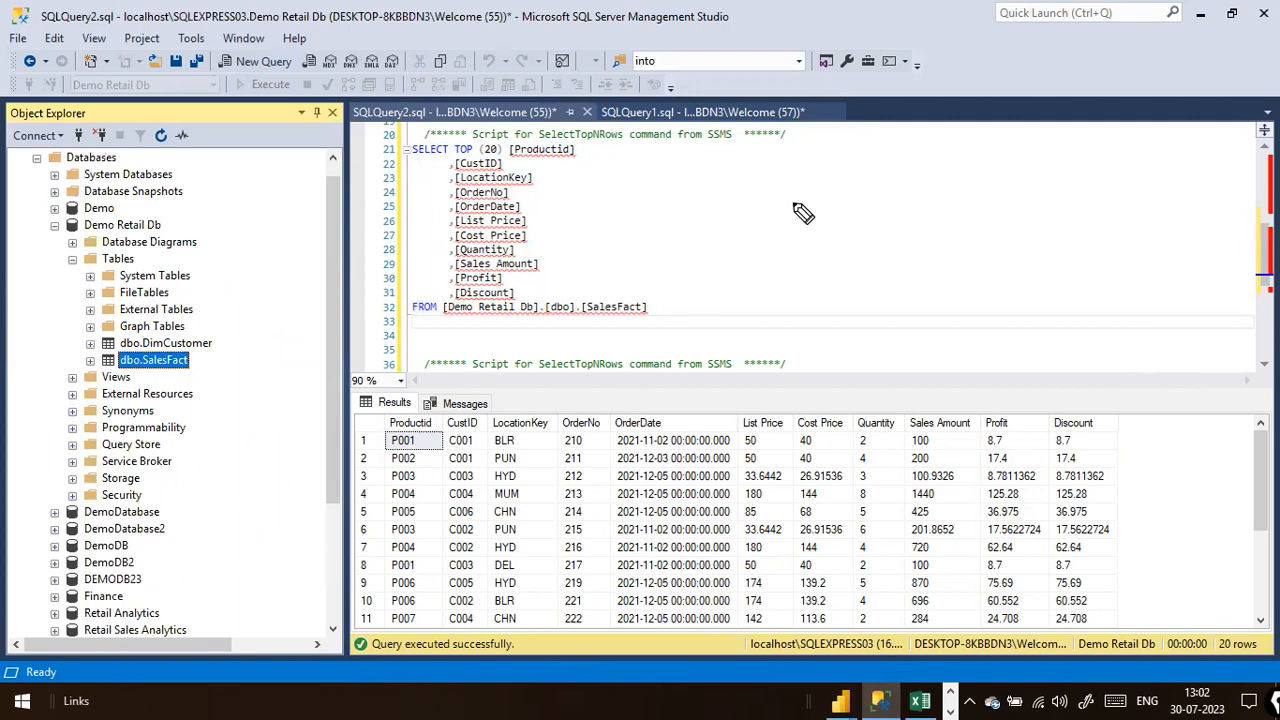
# Step: Draw a pen annotation of a "Sql server" box with an arrow leading to DB1, DB2 and DBN beside the SalesFact query
pyautogui.moveTo(768, 195)
pyautogui.mouseDown()
pyautogui.moveTo(775, 263)
pyautogui.moveTo(790, 196)
pyautogui.moveTo(762, 199)
pyautogui.moveTo(778, 236)
pyautogui.mouseUp()
pyautogui.moveTo(799, 230)
pyautogui.mouseDown()
pyautogui.moveTo(809, 243)
pyautogui.moveTo(794, 251)
pyautogui.moveTo(864, 232)
pyautogui.mouseUp()
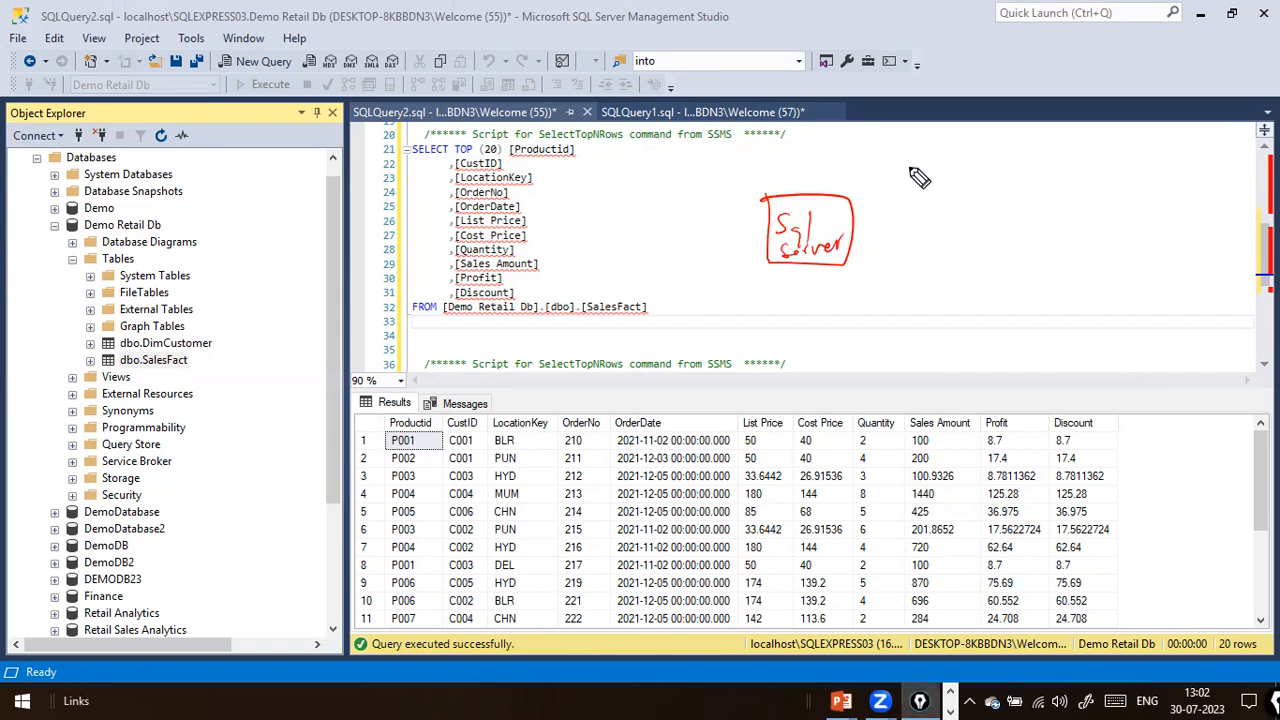
pyautogui.moveTo(848, 226); pyautogui.dragTo(933, 207)
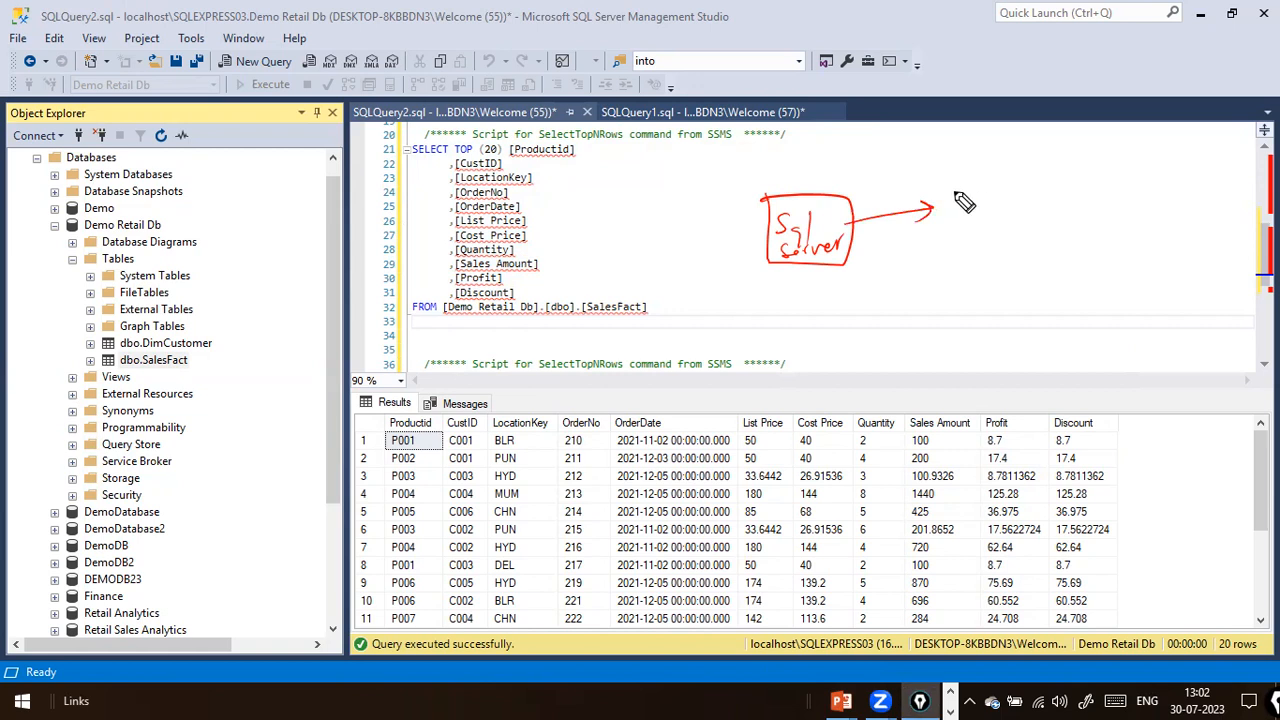
pyautogui.moveTo(937, 190)
pyautogui.mouseDown()
pyautogui.moveTo(940, 205)
pyautogui.moveTo(962, 190)
pyautogui.moveTo(976, 205)
pyautogui.moveTo(958, 248)
pyautogui.mouseUp()
pyautogui.moveTo(956, 232)
pyautogui.mouseDown()
pyautogui.moveTo(957, 249)
pyautogui.moveTo(1010, 240)
pyautogui.mouseUp()
pyautogui.click(968, 273)
pyautogui.click(969, 290)
pyautogui.click(970, 308)
pyautogui.moveTo(966, 337)
pyautogui.mouseDown()
pyautogui.moveTo(967, 352)
pyautogui.moveTo(1013, 356)
pyautogui.mouseUp()
pyautogui.moveTo(1020, 337); pyautogui.dragTo(1017, 356)
# Step: Mark the Demo Retail Db, Demo and DemoDatabase databases in the object tree with pen ticks
pyautogui.moveTo(170, 222); pyautogui.dragTo(212, 207)
pyautogui.moveTo(120, 211); pyautogui.dragTo(143, 203)
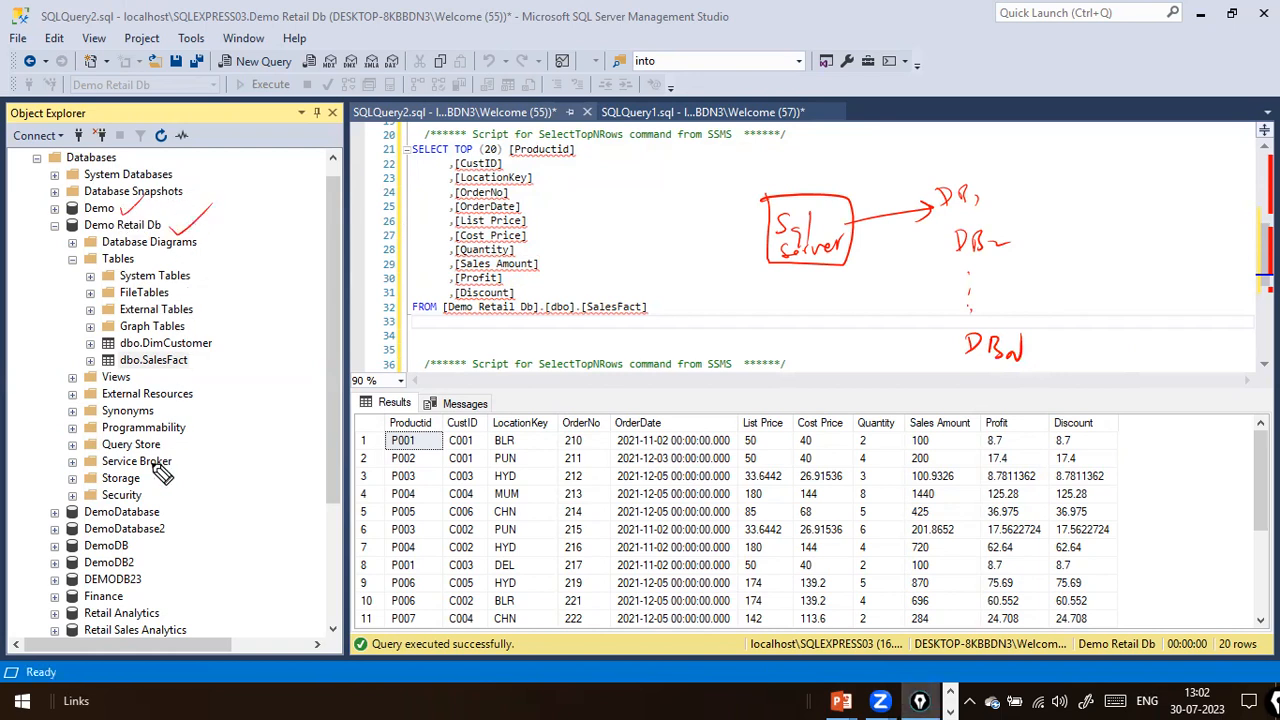
pyautogui.moveTo(167, 507); pyautogui.dragTo(182, 502)
# Step: Branch DB1 to table1, table2 and tablen in the pen sketch, bracket the databases, label the server box and clear all annotations
pyautogui.moveTo(986, 191)
pyautogui.mouseDown()
pyautogui.moveTo(1053, 157)
pyautogui.moveTo(1086, 212)
pyautogui.mouseUp()
pyautogui.moveTo(1062, 145)
pyautogui.mouseDown()
pyautogui.moveTo(1121, 155)
pyautogui.moveTo(1091, 185)
pyautogui.moveTo(1148, 180)
pyautogui.moveTo(1118, 210)
pyautogui.moveTo(1146, 212)
pyautogui.mouseUp()
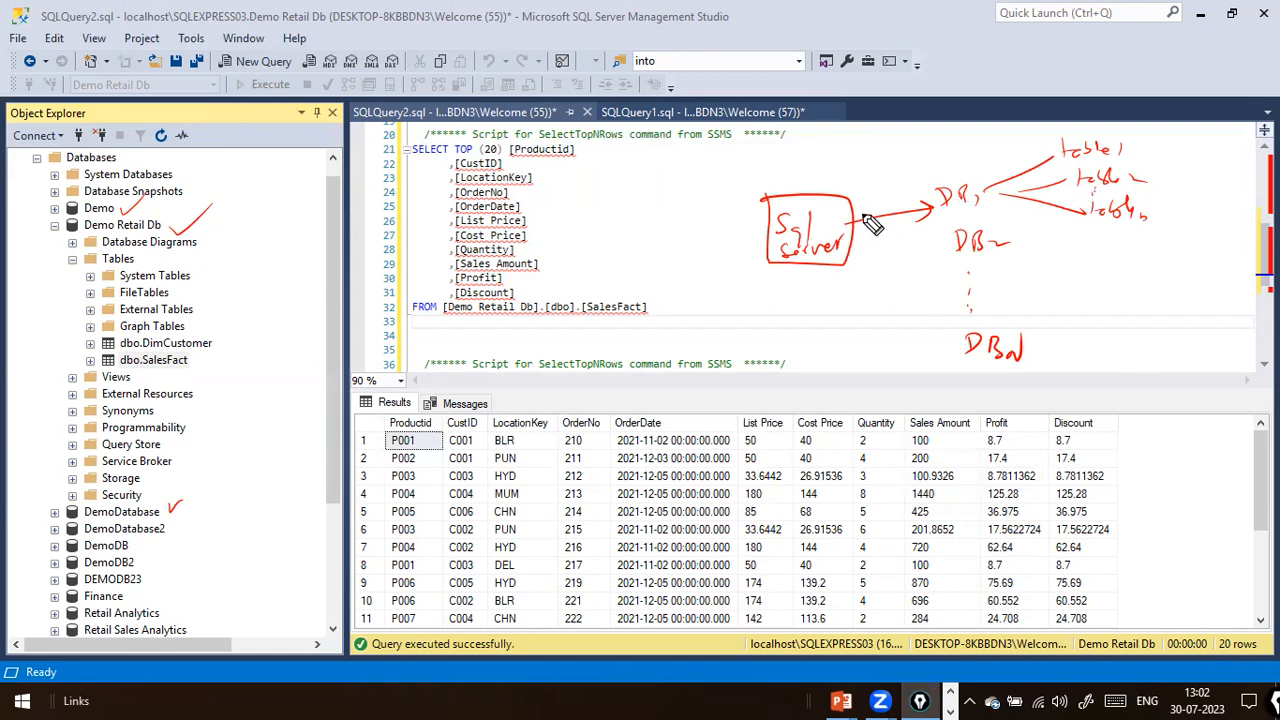
pyautogui.moveTo(940, 272); pyautogui.dragTo(962, 346)
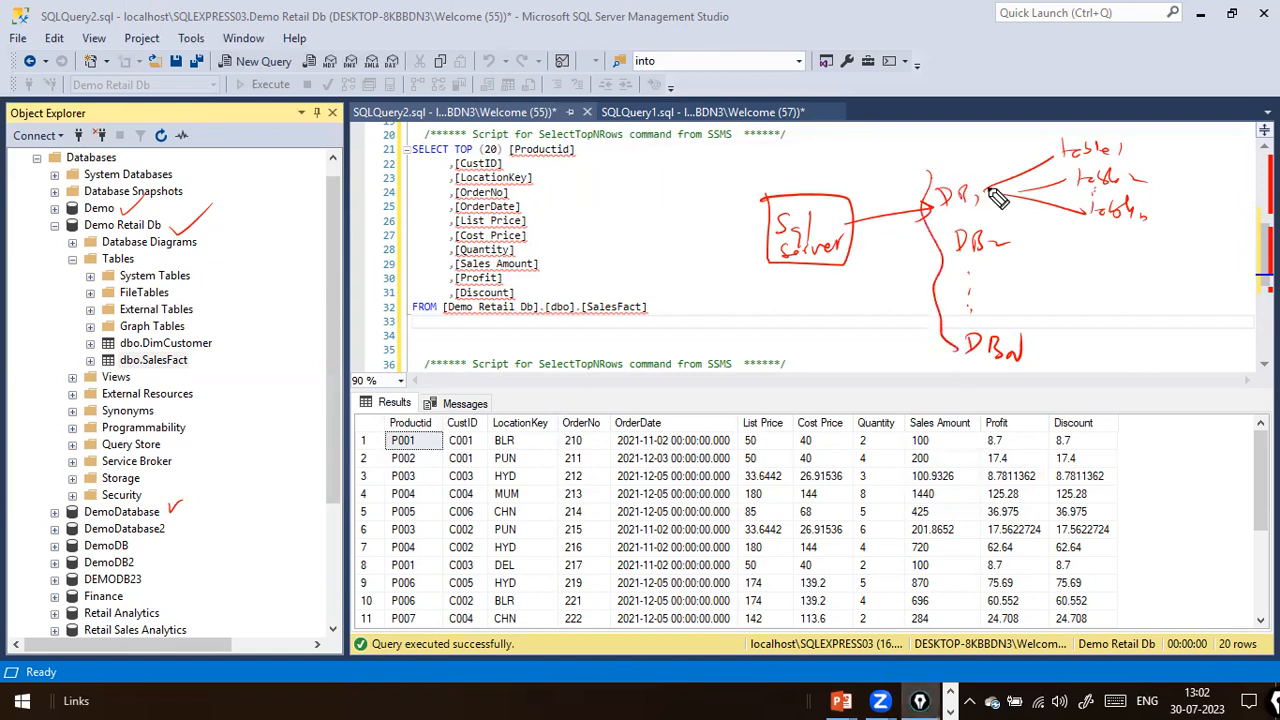
pyautogui.click(1094, 190)
pyautogui.moveTo(795, 190)
pyautogui.mouseDown()
pyautogui.moveTo(817, 175)
pyautogui.moveTo(800, 168)
pyautogui.moveTo(808, 186)
pyautogui.moveTo(856, 178)
pyautogui.mouseUp()
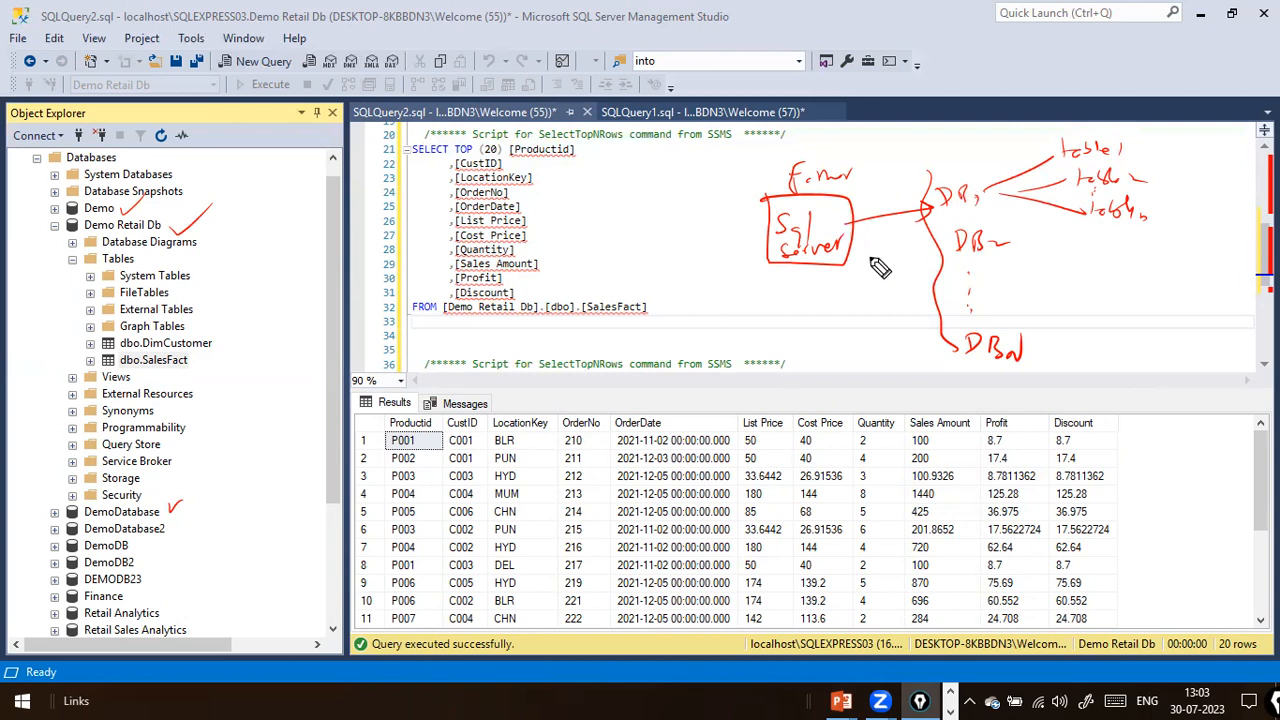
pyautogui.hotkey('ctrl', 'shift', '7')
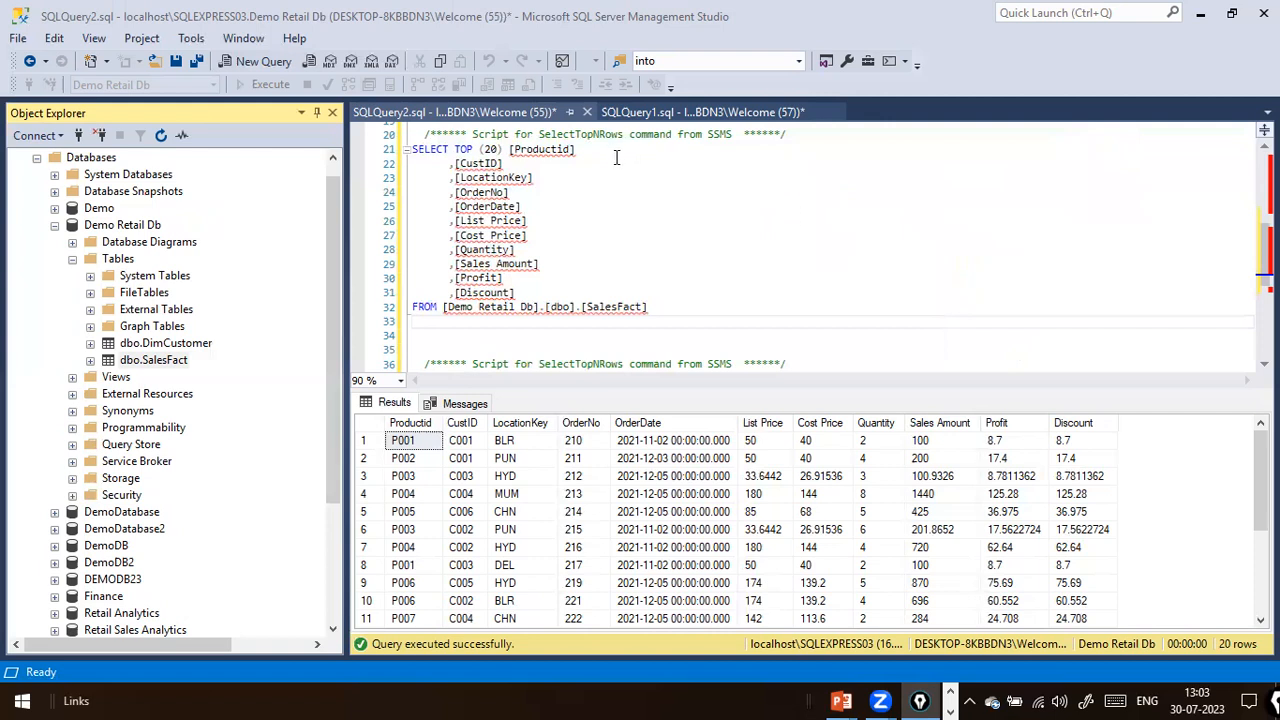
# Step: Look over the Demo Retail Db database and its dbo.DimCustomer and dbo.SalesFact tables in the object tree
pyautogui.click(613, 243)
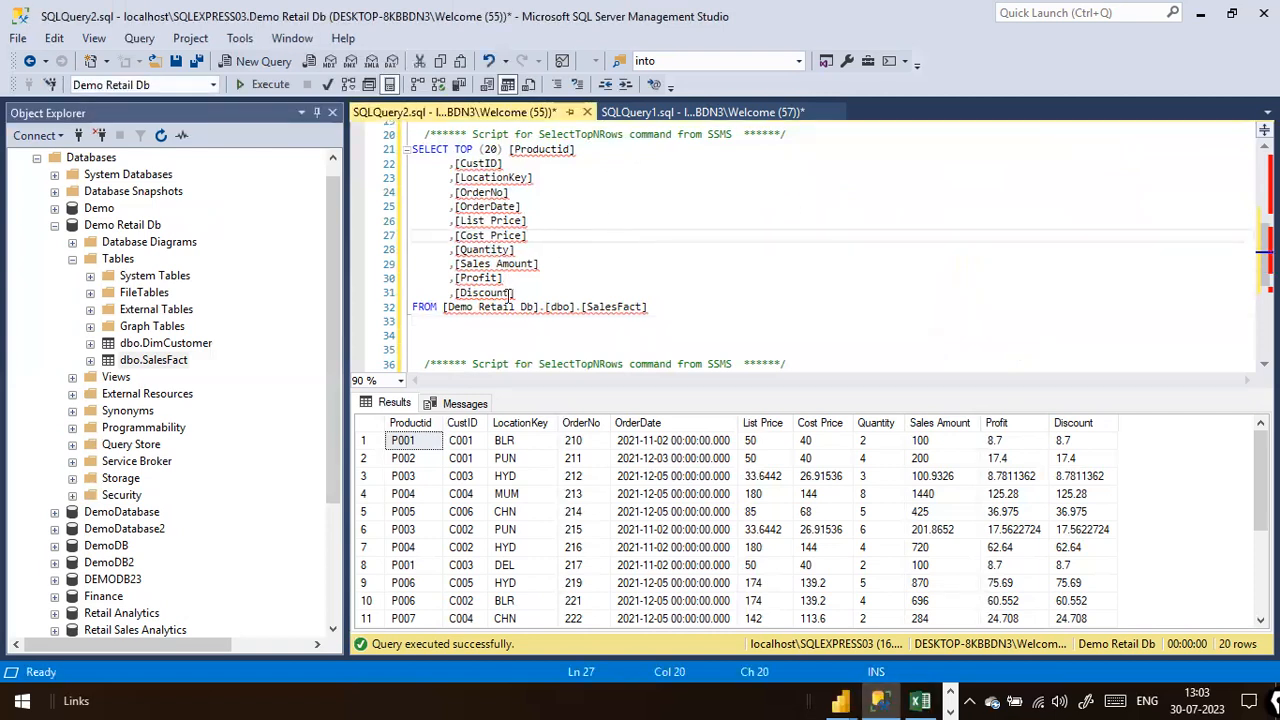
pyautogui.click(110, 229)
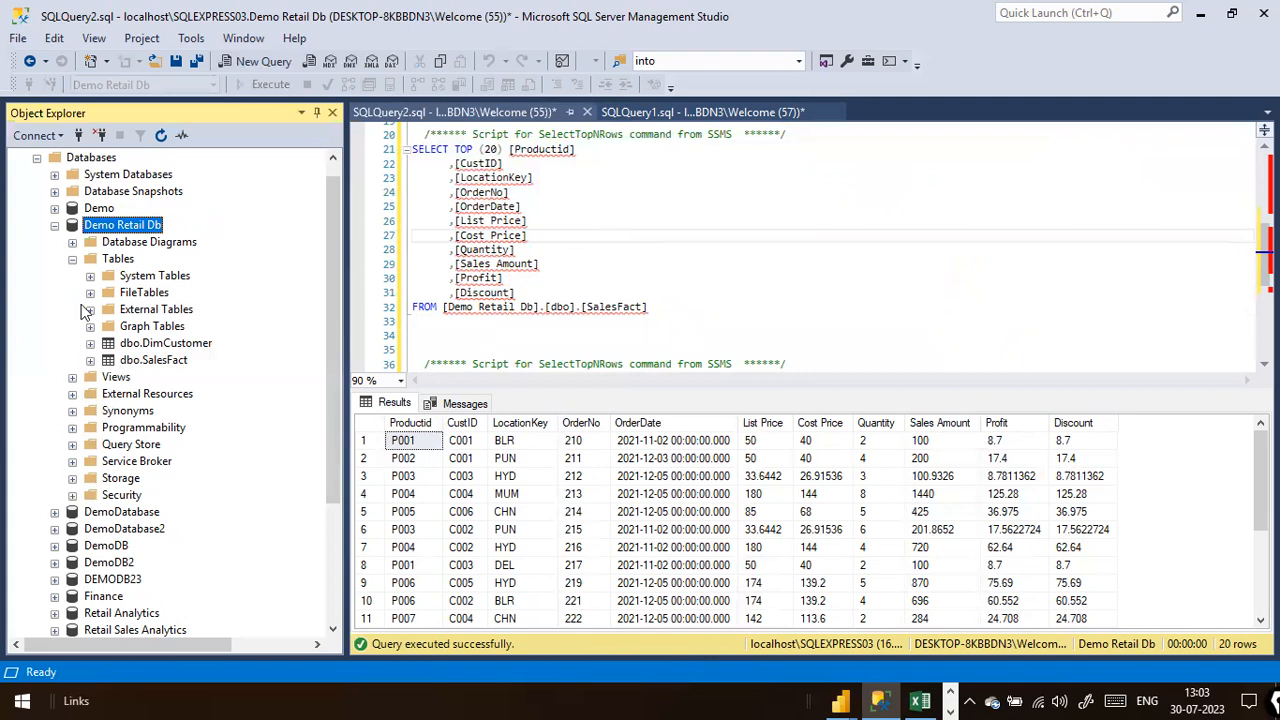
pyautogui.click(182, 343)
pyautogui.click(176, 360)
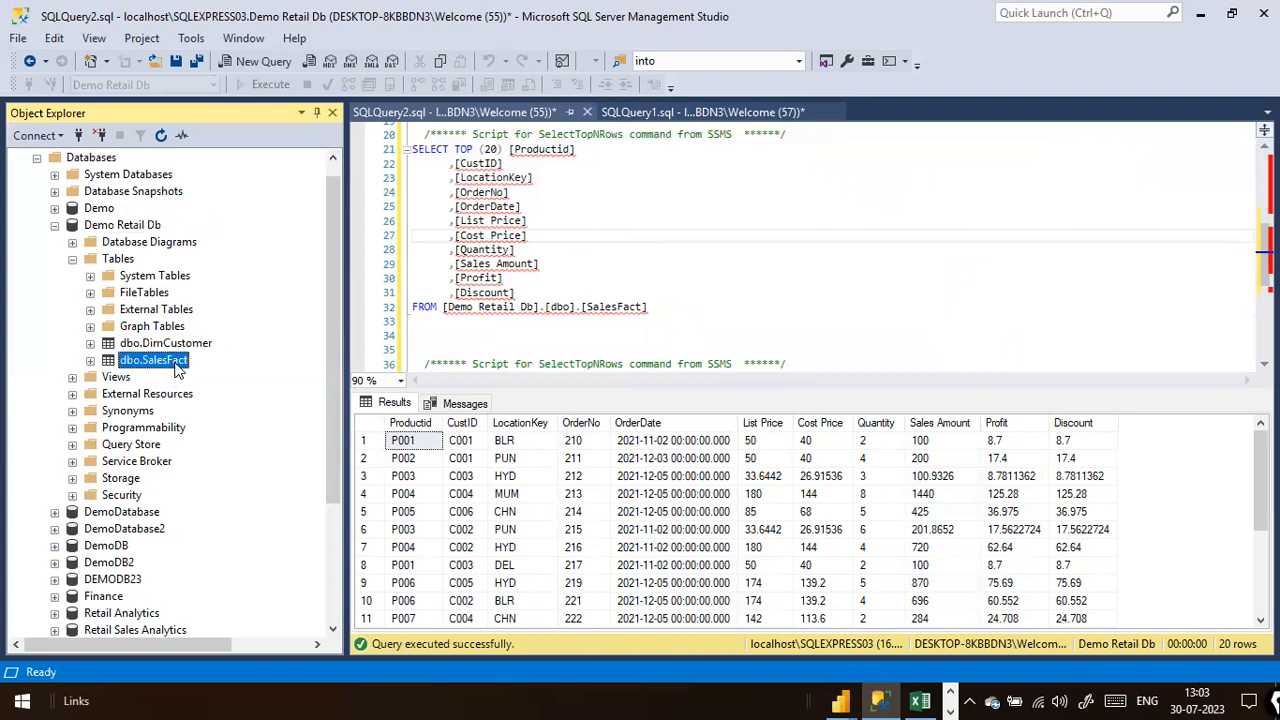
pyautogui.click(186, 345)
pyautogui.click(180, 360)
pyautogui.press('Up')
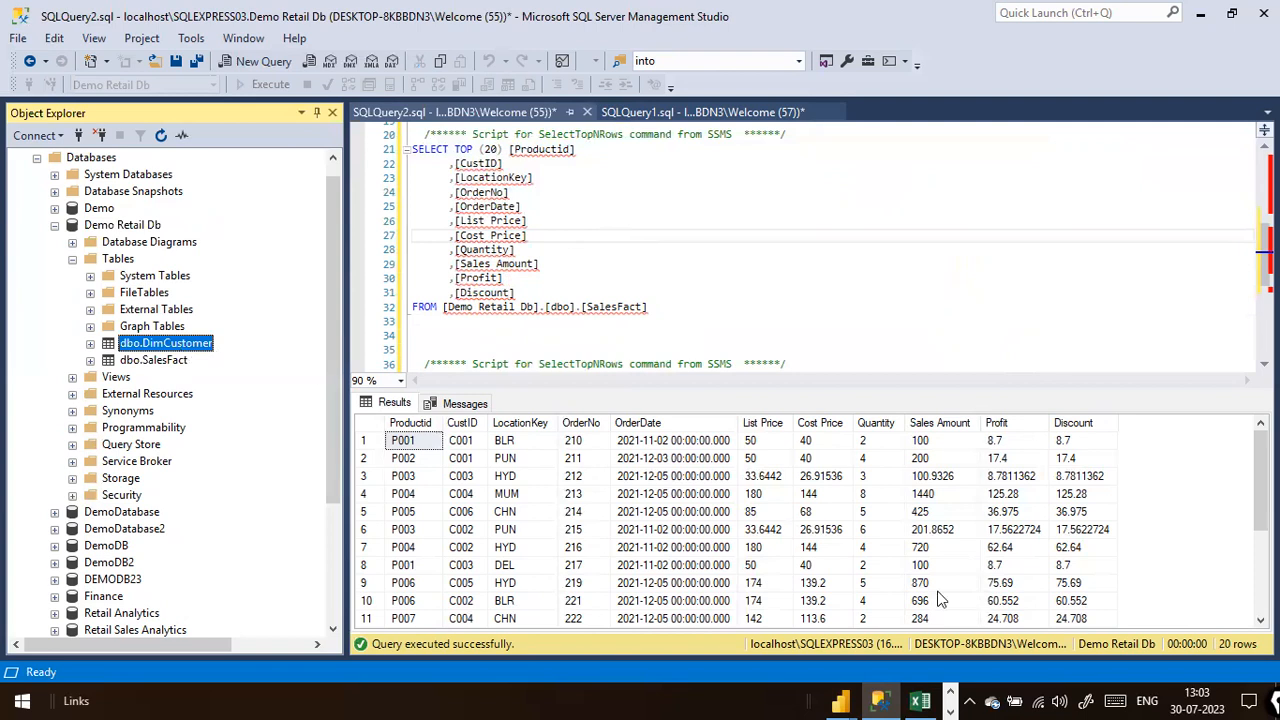
pyautogui.click(800, 303)
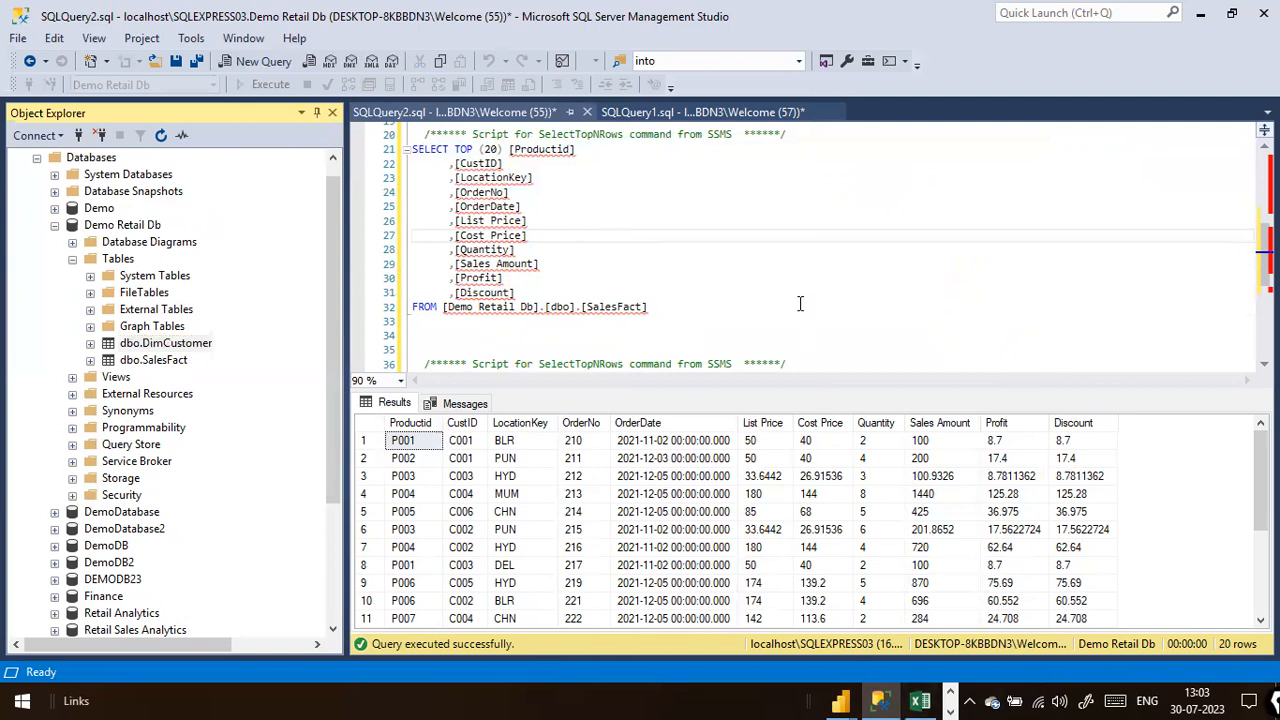
pyautogui.moveTo(840, 700)
pyautogui.click(894, 632)
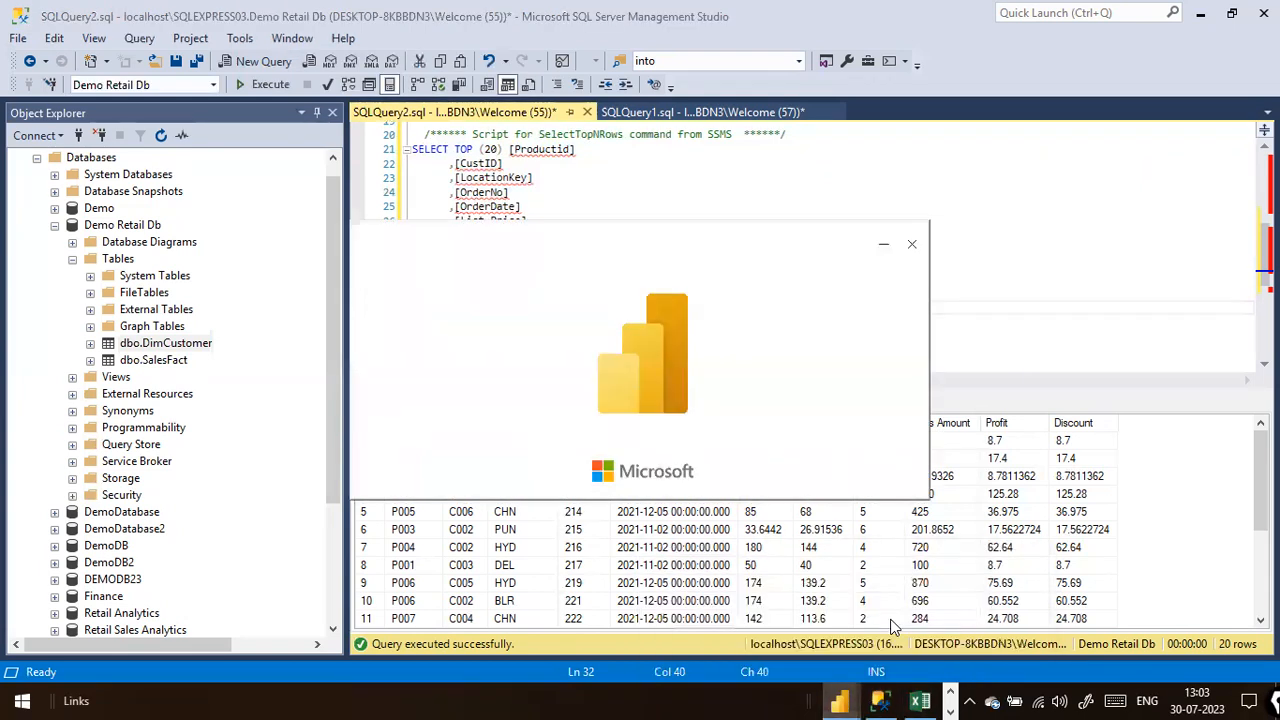
pyautogui.click(913, 247)
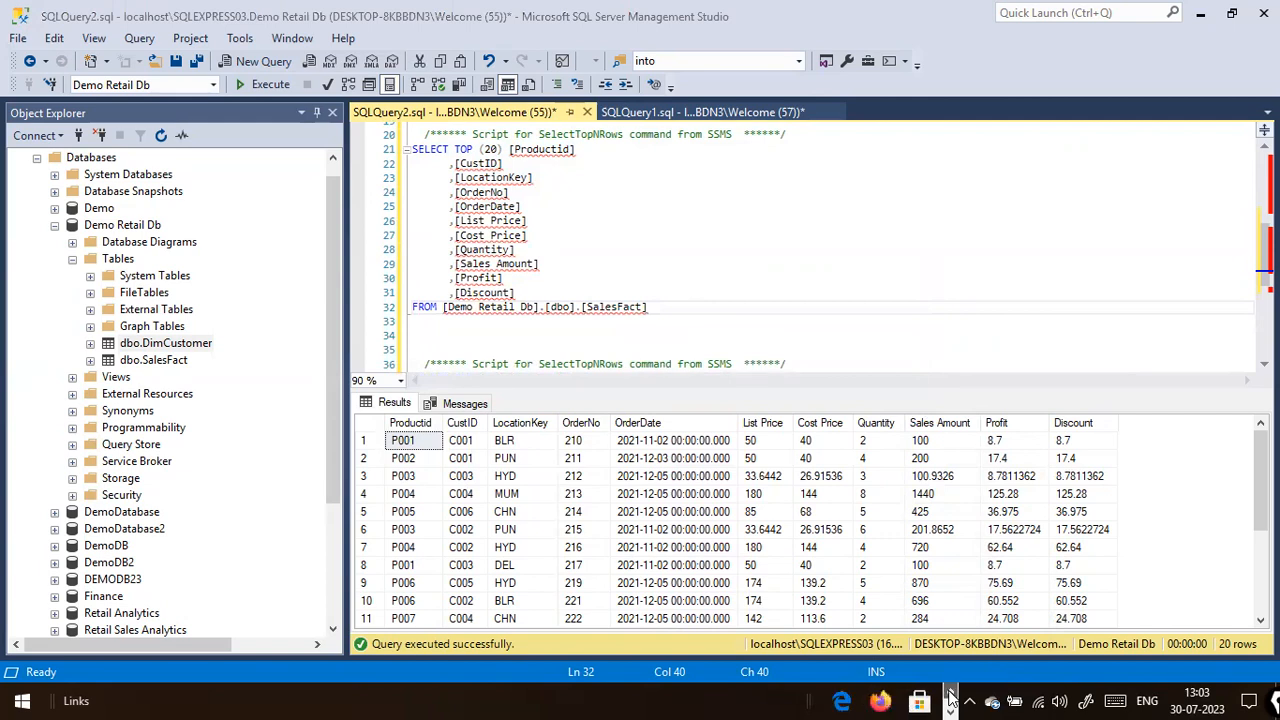
# Step: Search Windows for "power bi desktop" and launch Power BI Desktop
pyautogui.click(868, 529)
pyautogui.press('super')
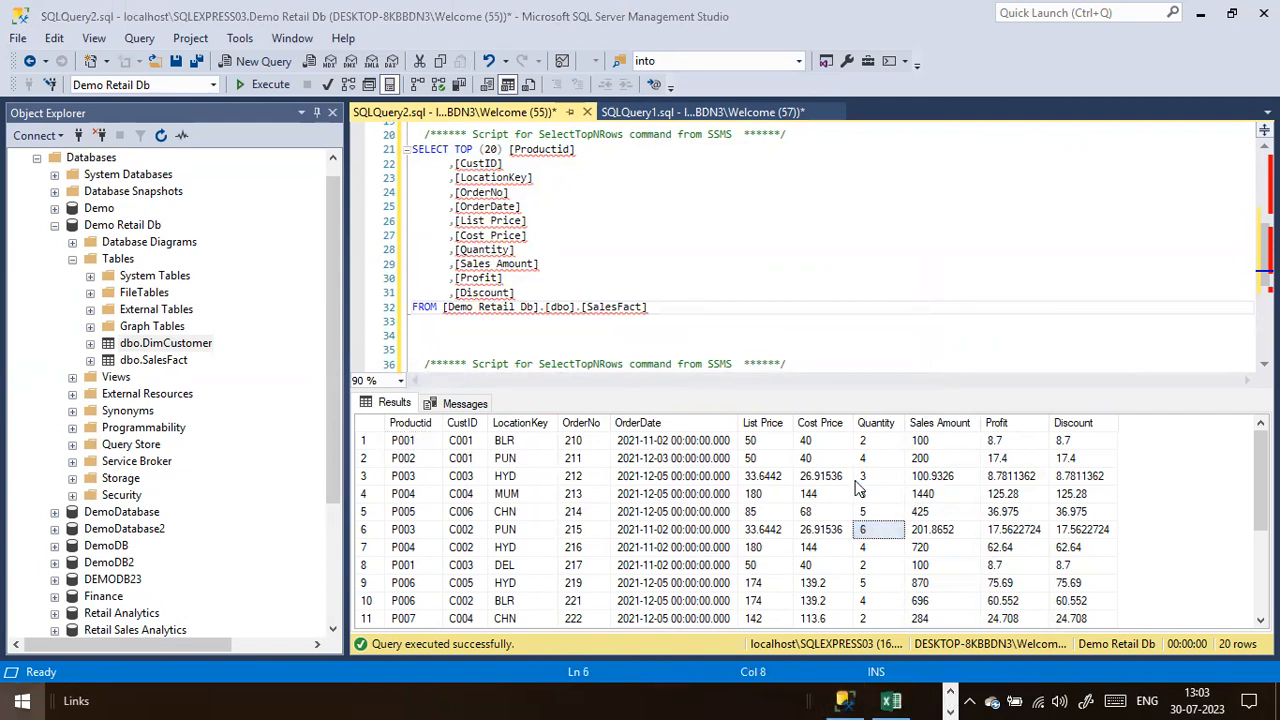
pyautogui.write('power i')
pyautogui.press('BackSpace')
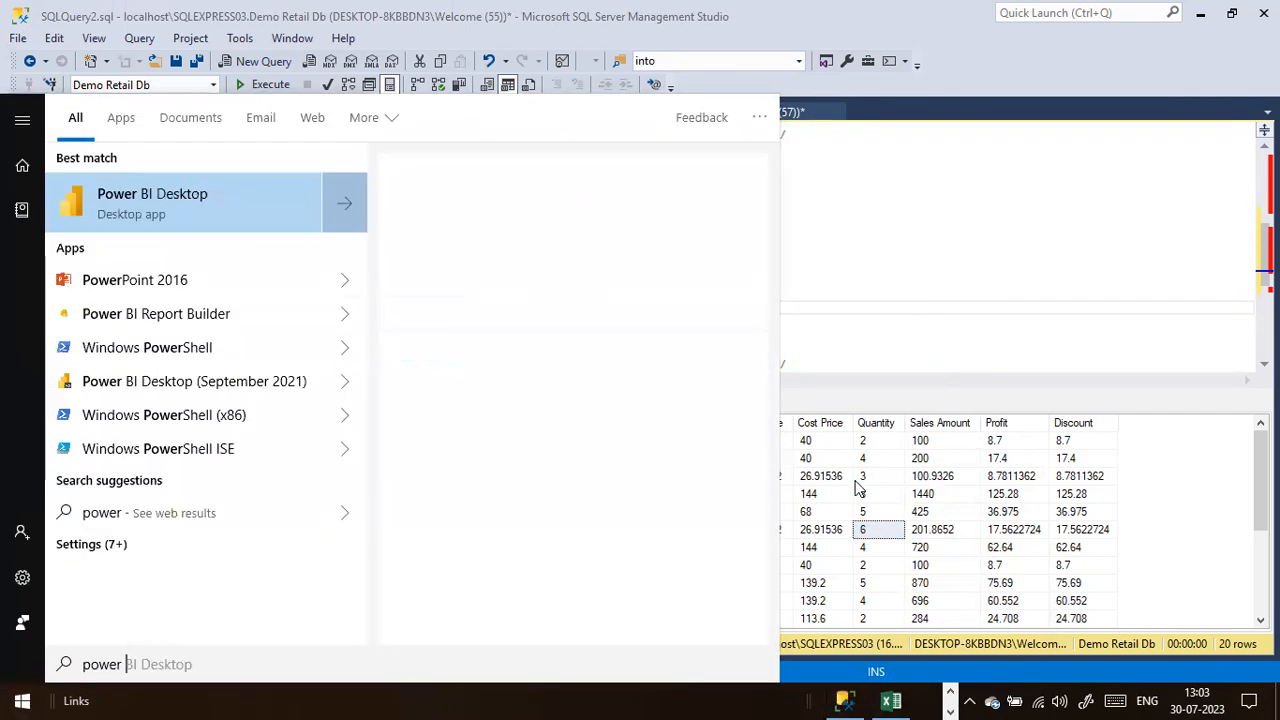
pyautogui.write('bi des')
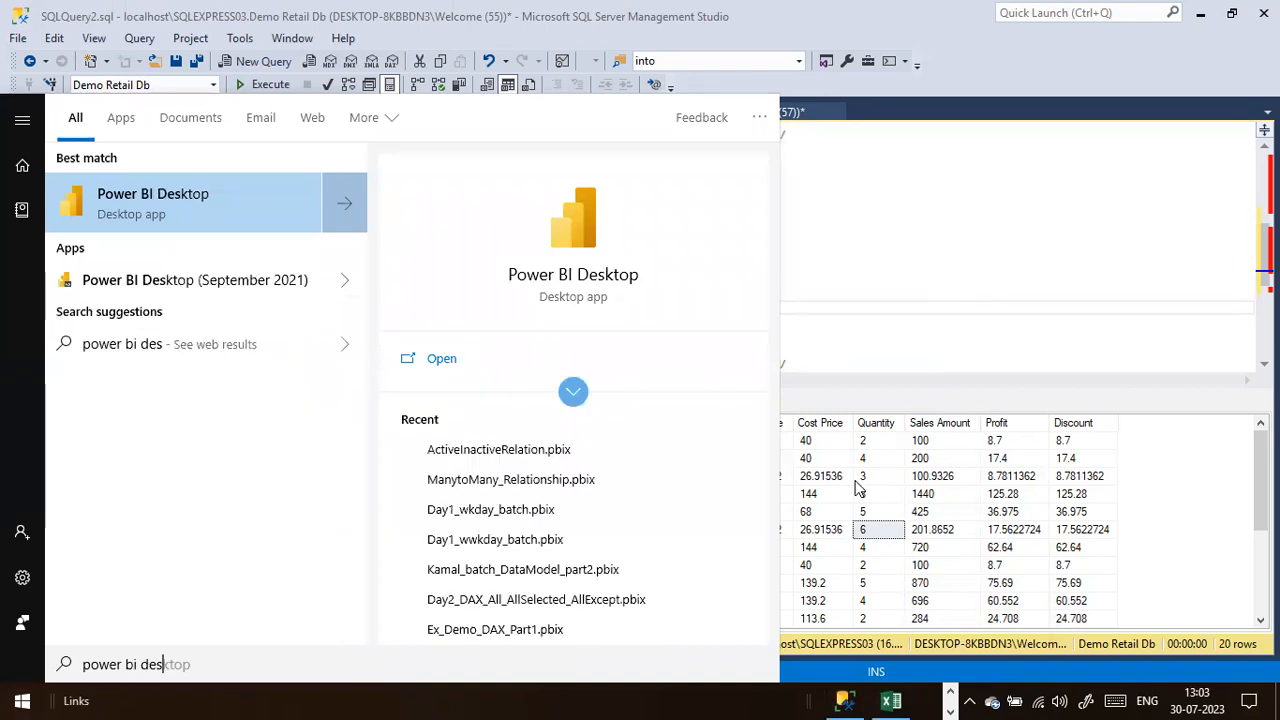
pyautogui.write('ktop')
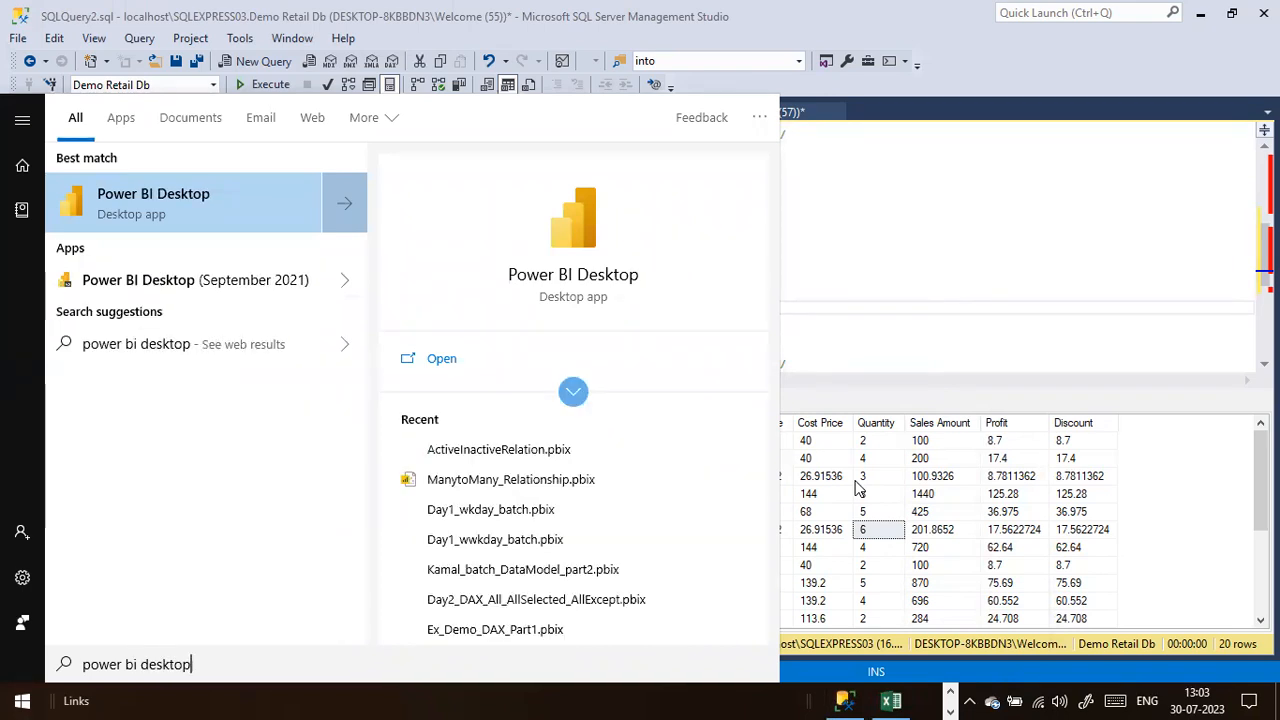
pyautogui.press('Return')
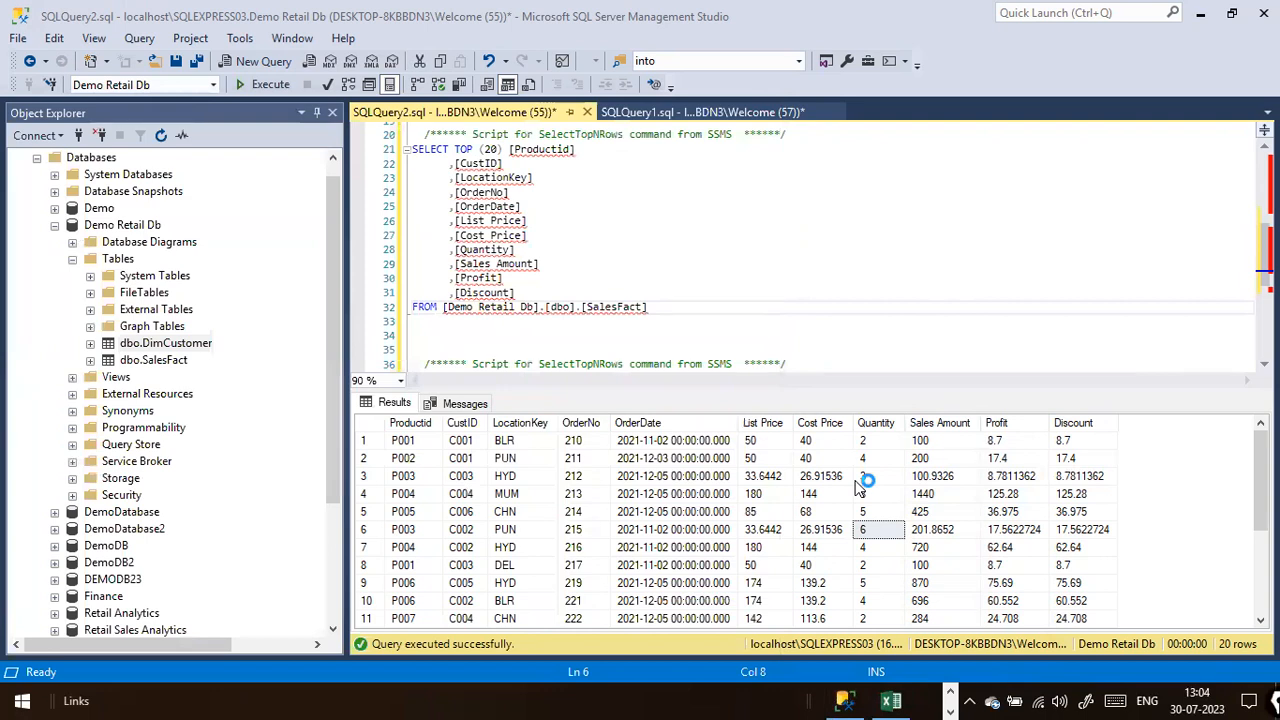
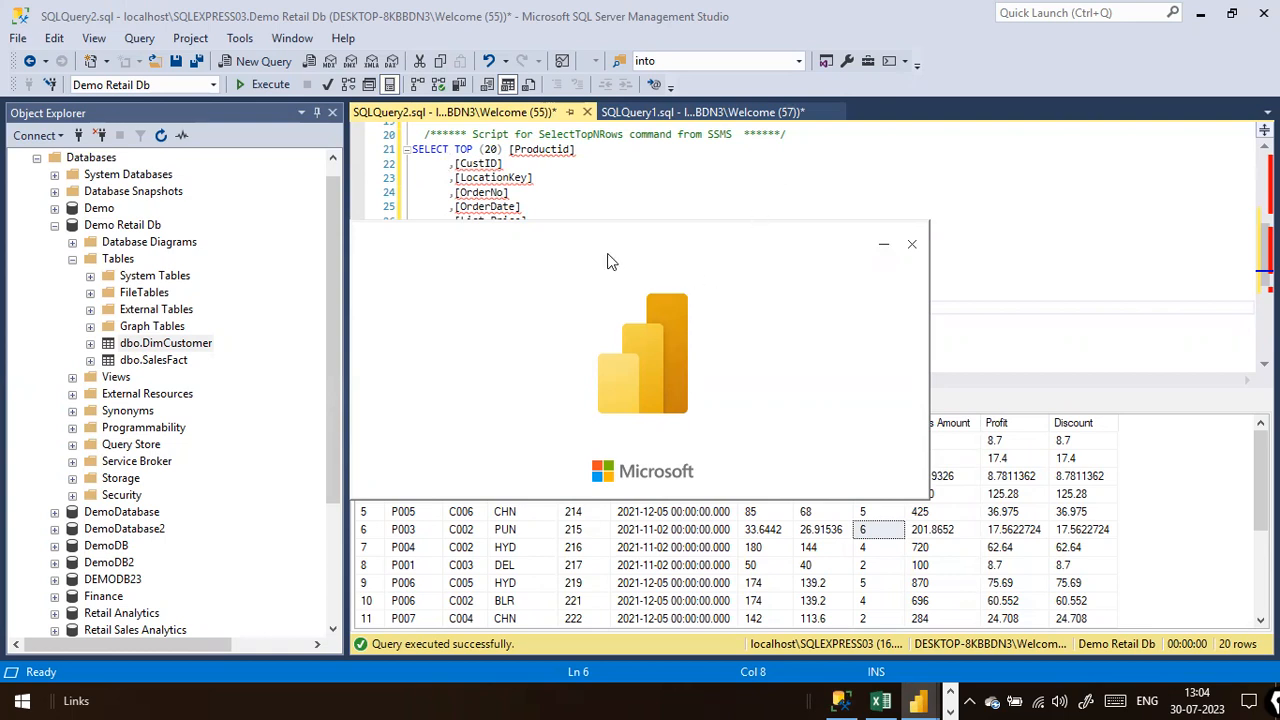
pyautogui.click(1106, 213)
pyautogui.click(679, 326)
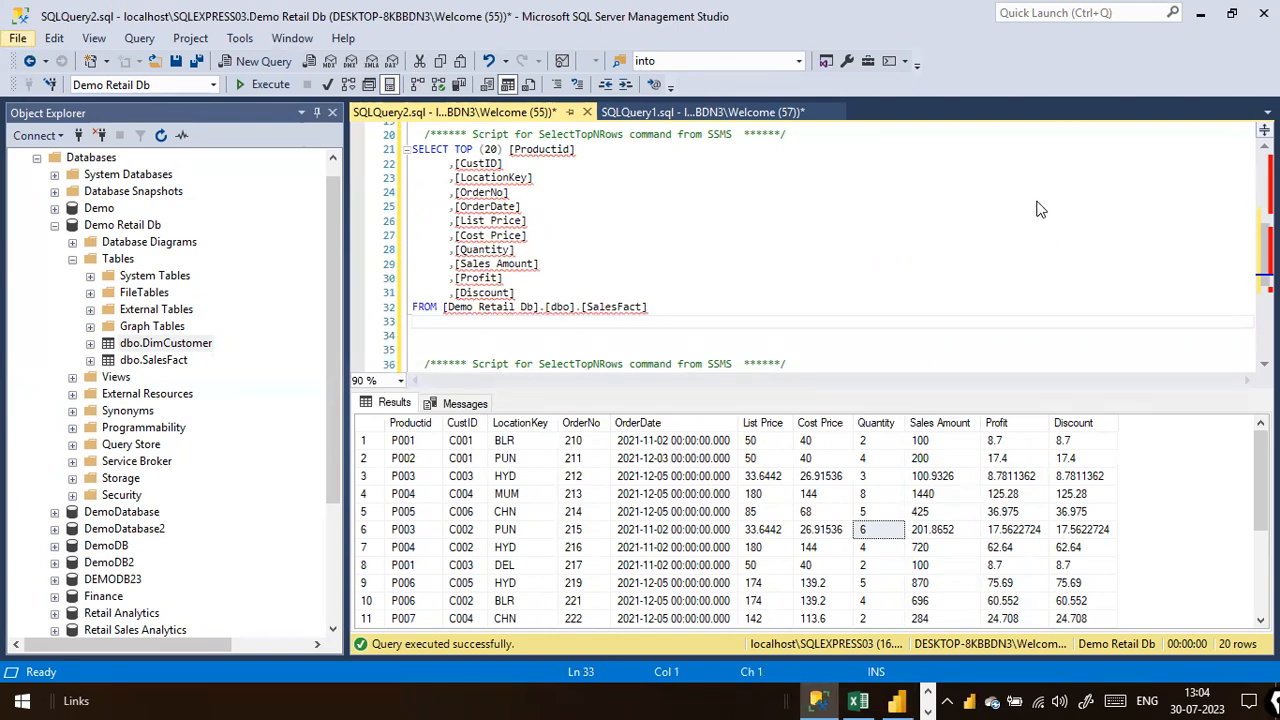
pyautogui.hotkey('alt', 'f')
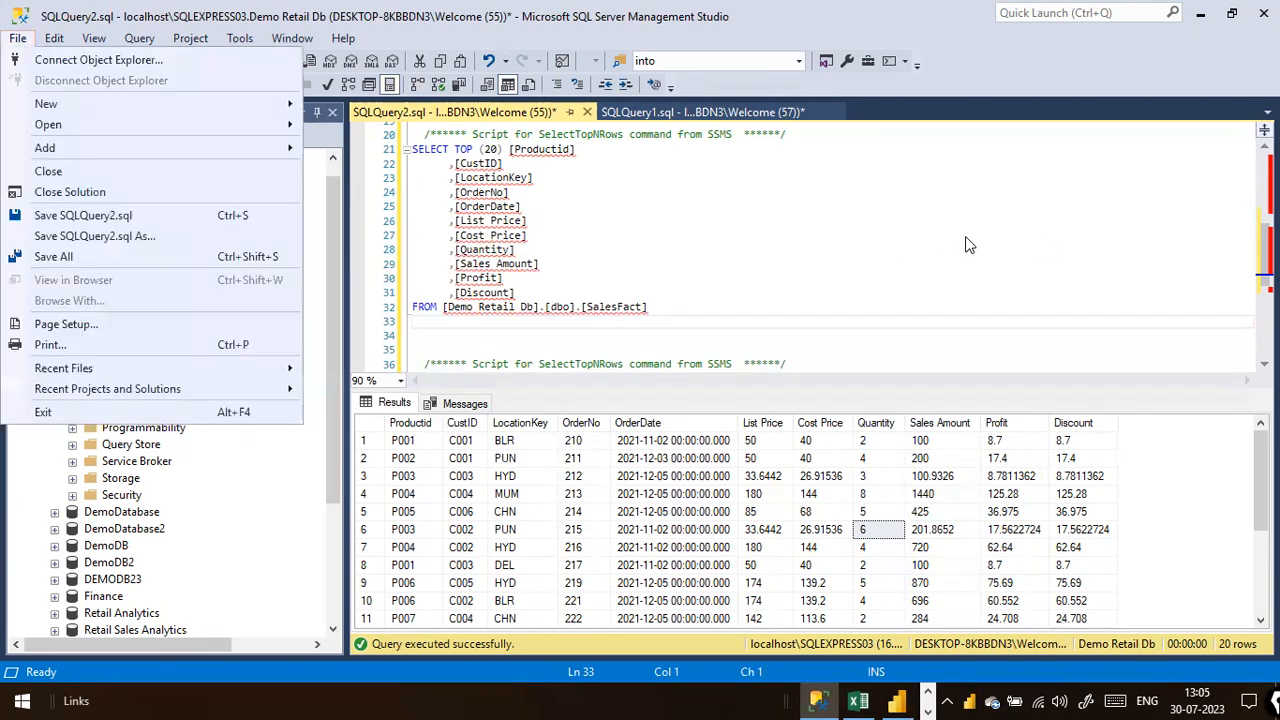
pyautogui.click(704, 349)
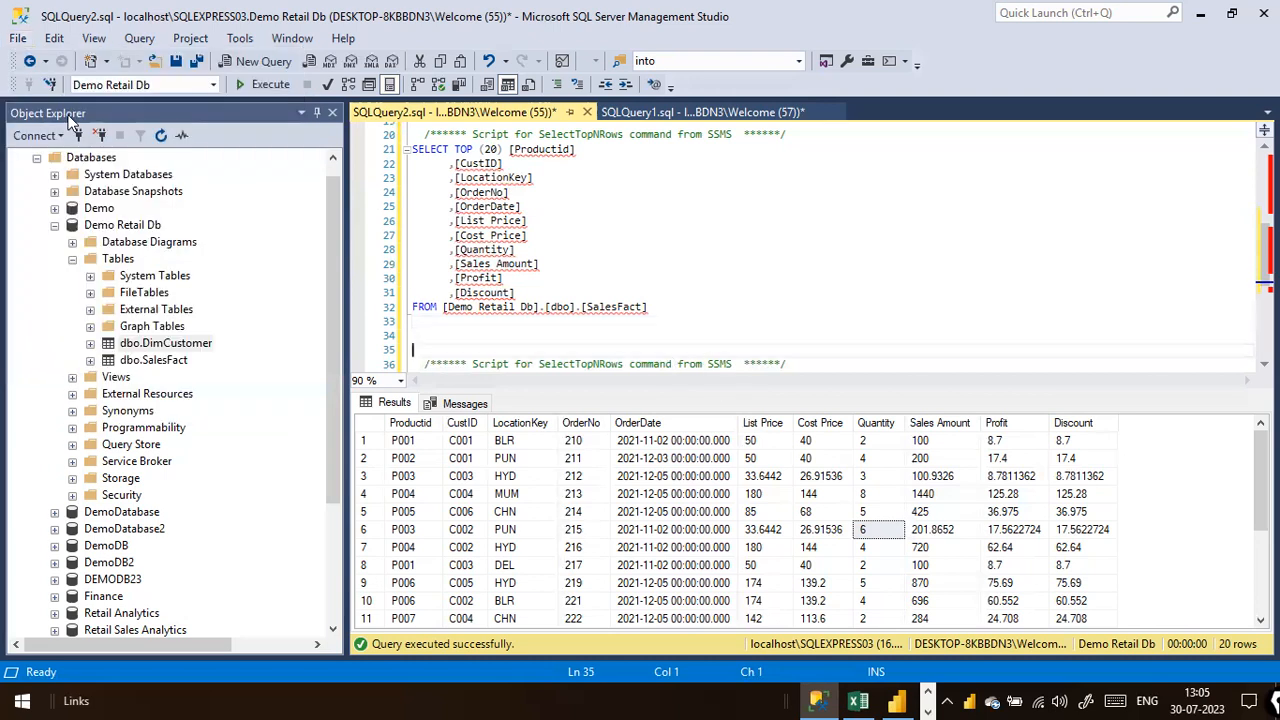
# Step: Open the Database Engine connection dialog, examine its server name and available authentication modes, and close it without connecting
pyautogui.click(60, 135)
pyautogui.click(75, 150)
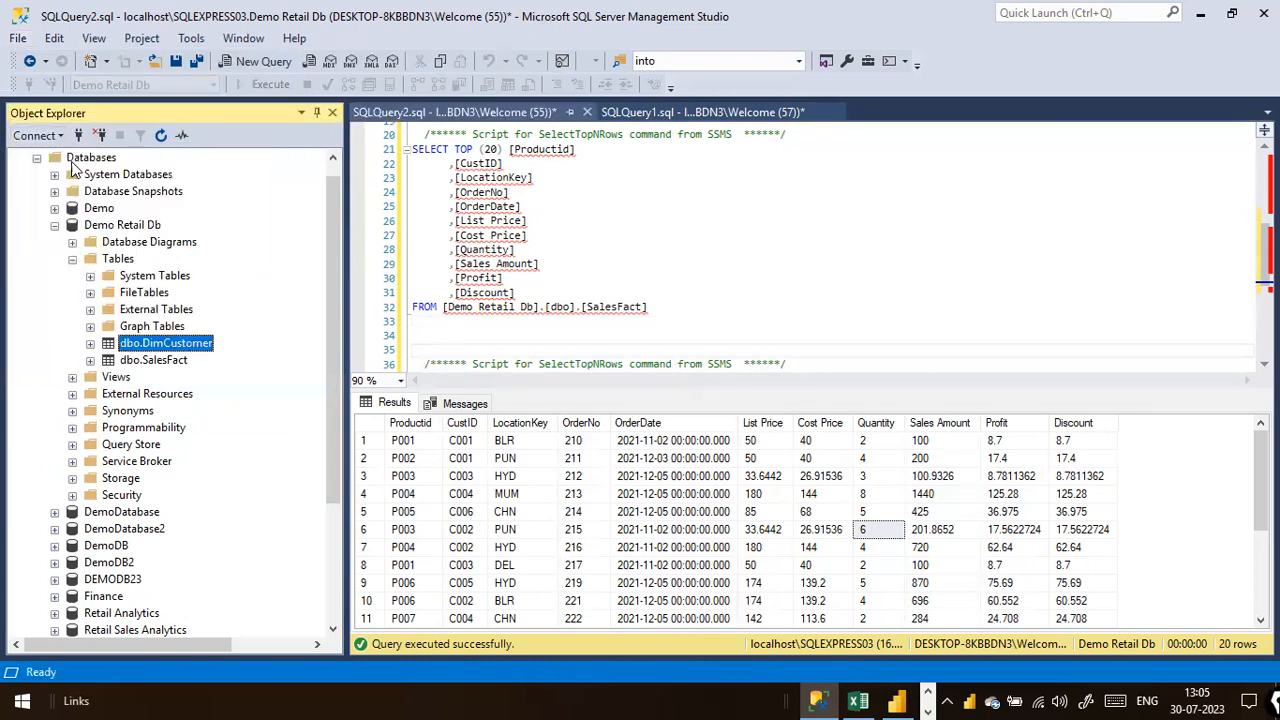
pyautogui.moveTo(729, 234); pyautogui.dragTo(572, 210)
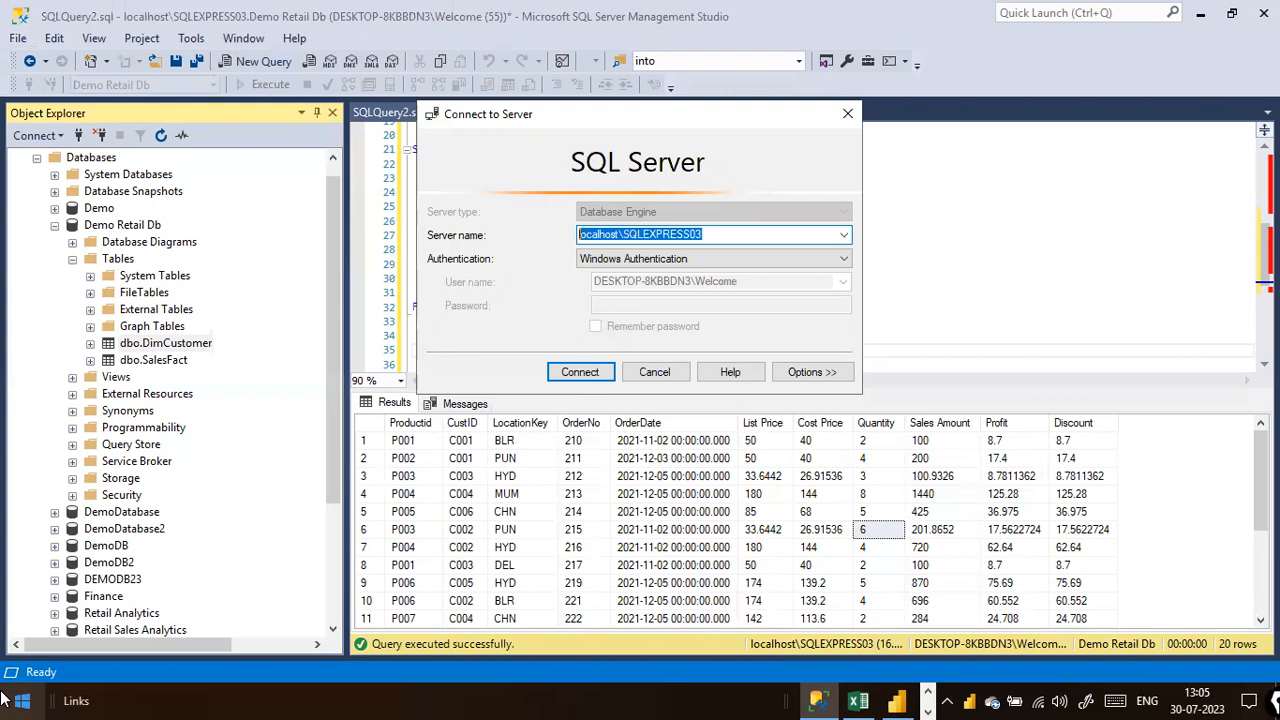
pyautogui.click(770, 235)
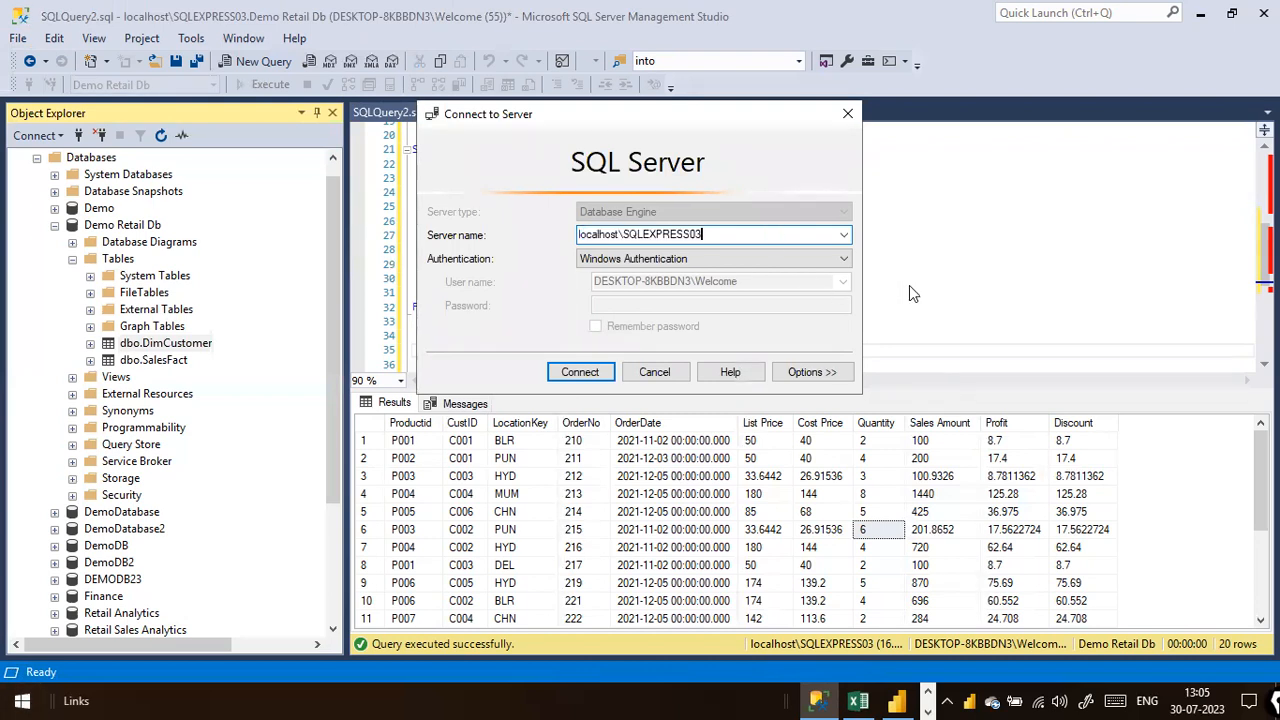
pyautogui.click(841, 260)
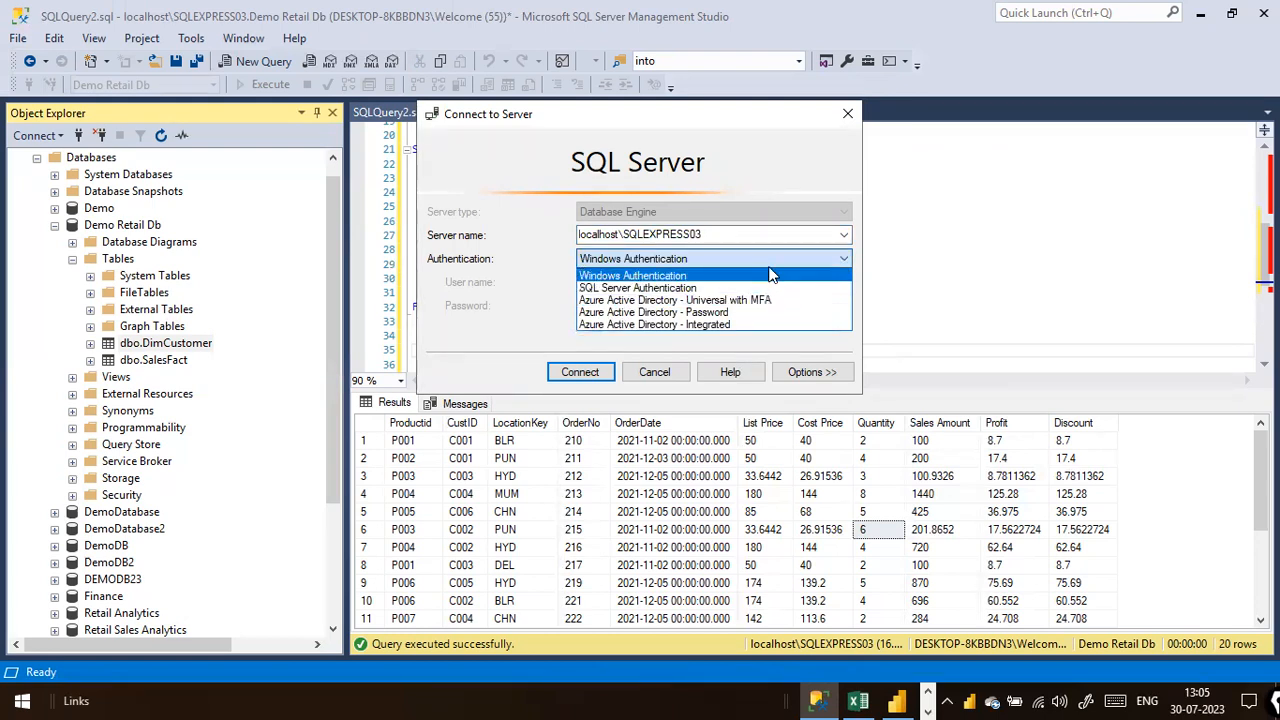
pyautogui.click(765, 232)
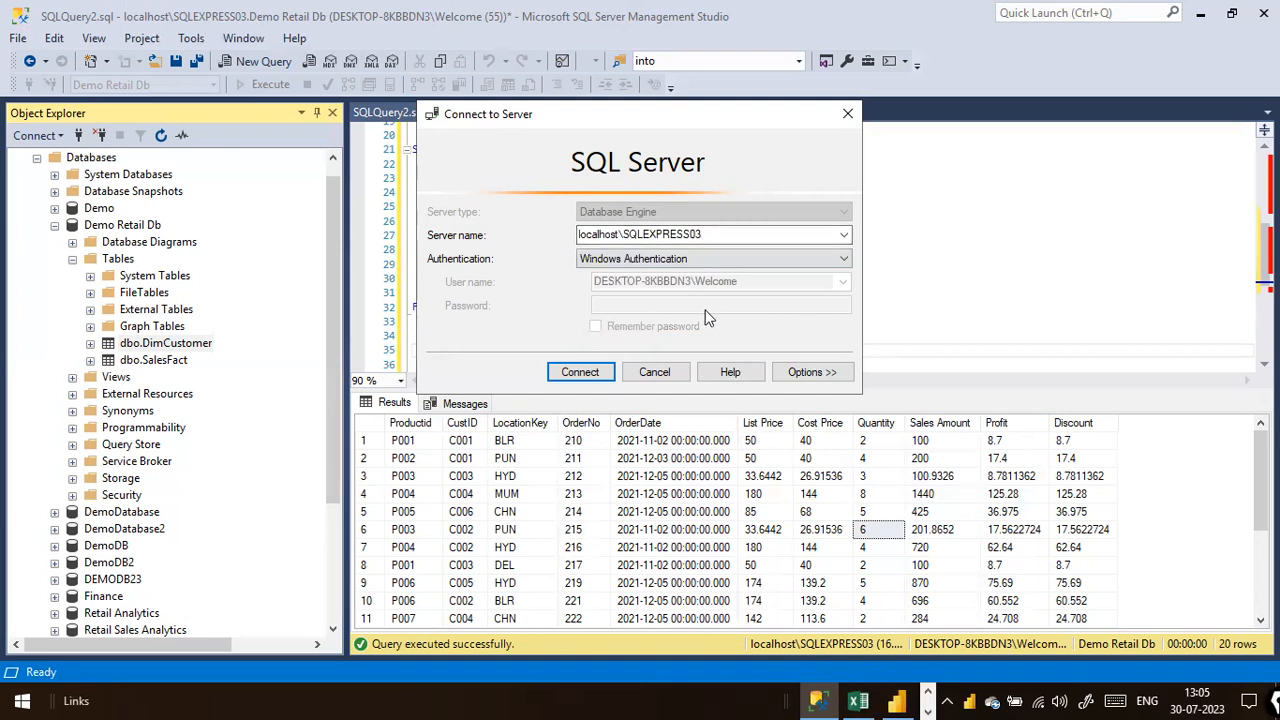
pyautogui.click(656, 371)
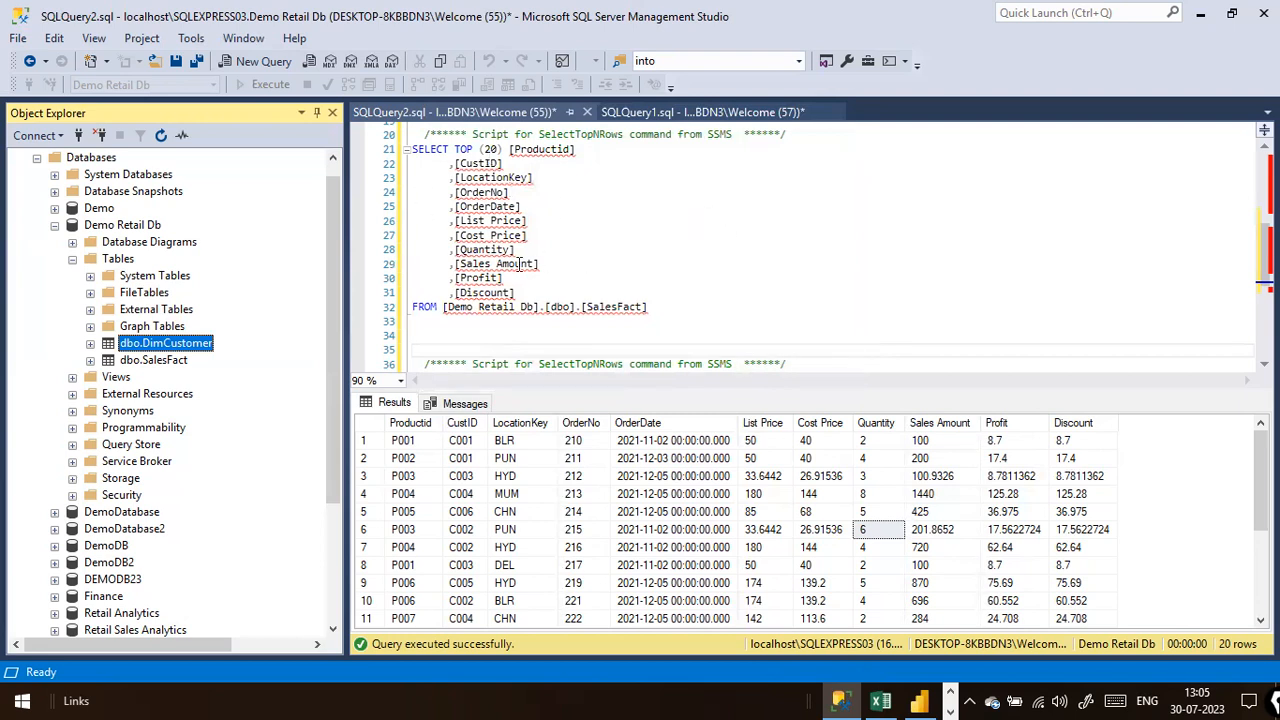
pyautogui.click(651, 246)
pyautogui.moveTo(665, 307); pyautogui.dragTo(400, 157)
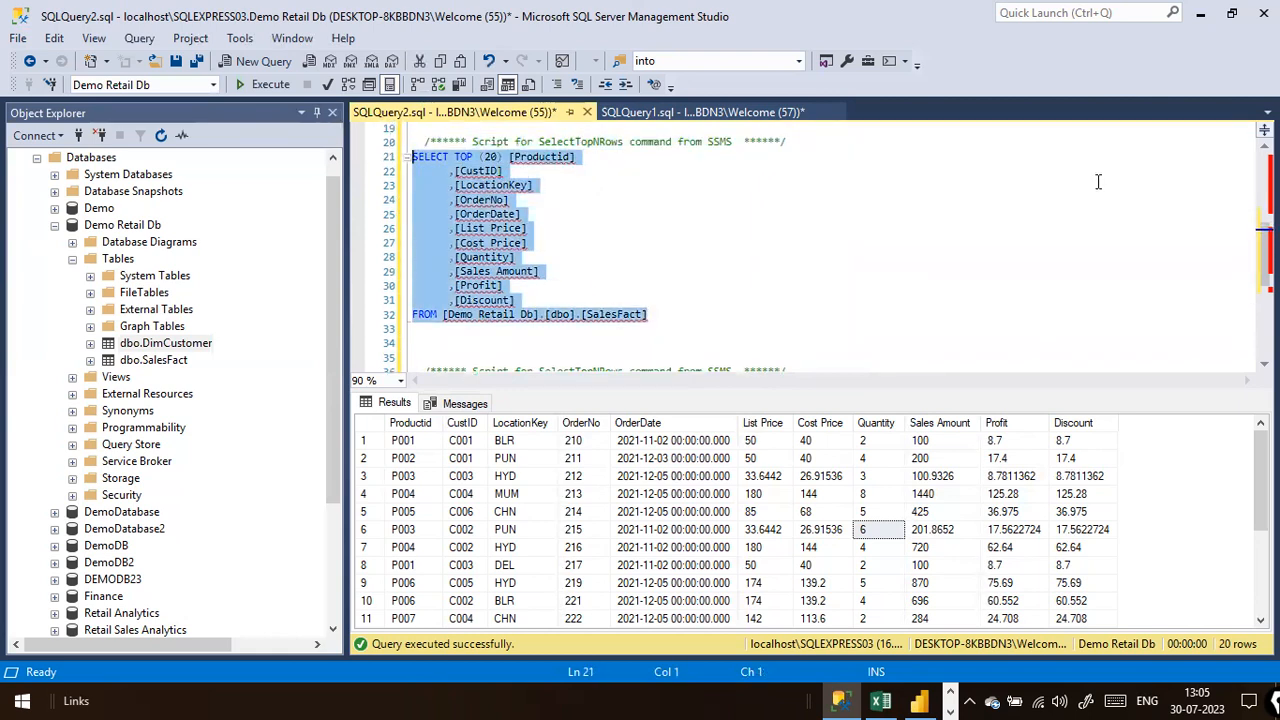
pyautogui.click(989, 273)
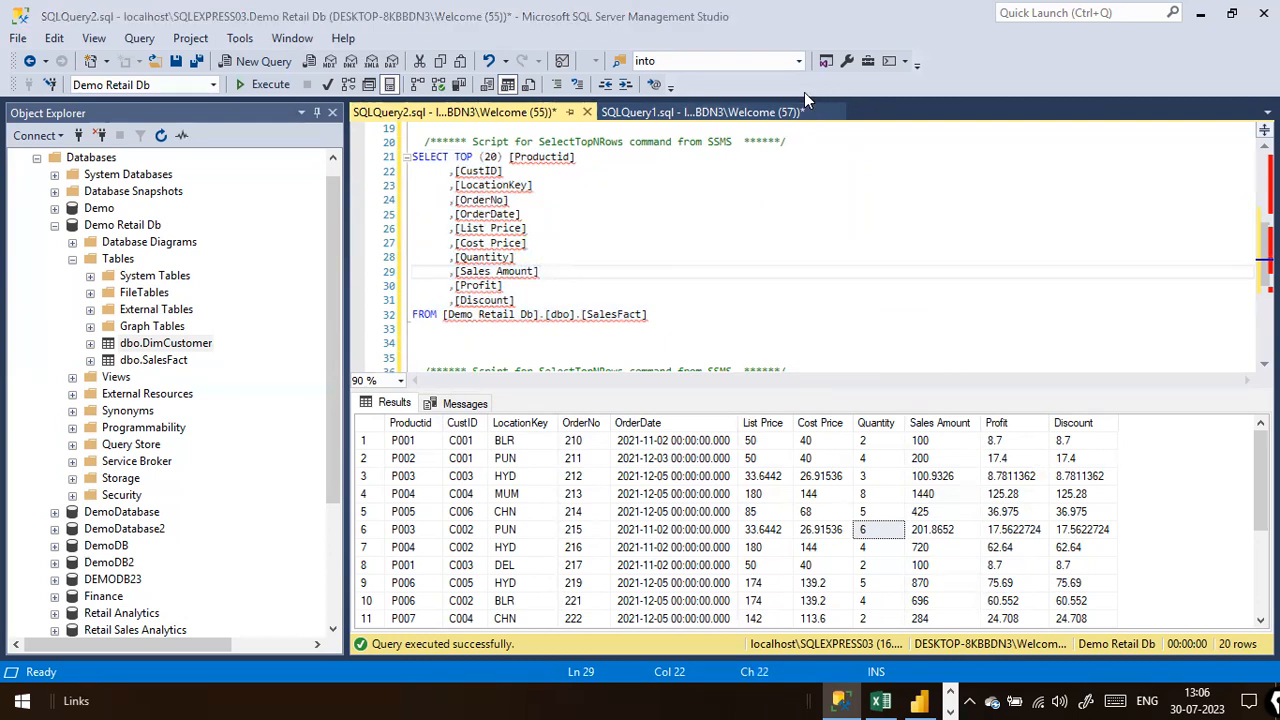
pyautogui.click(738, 212)
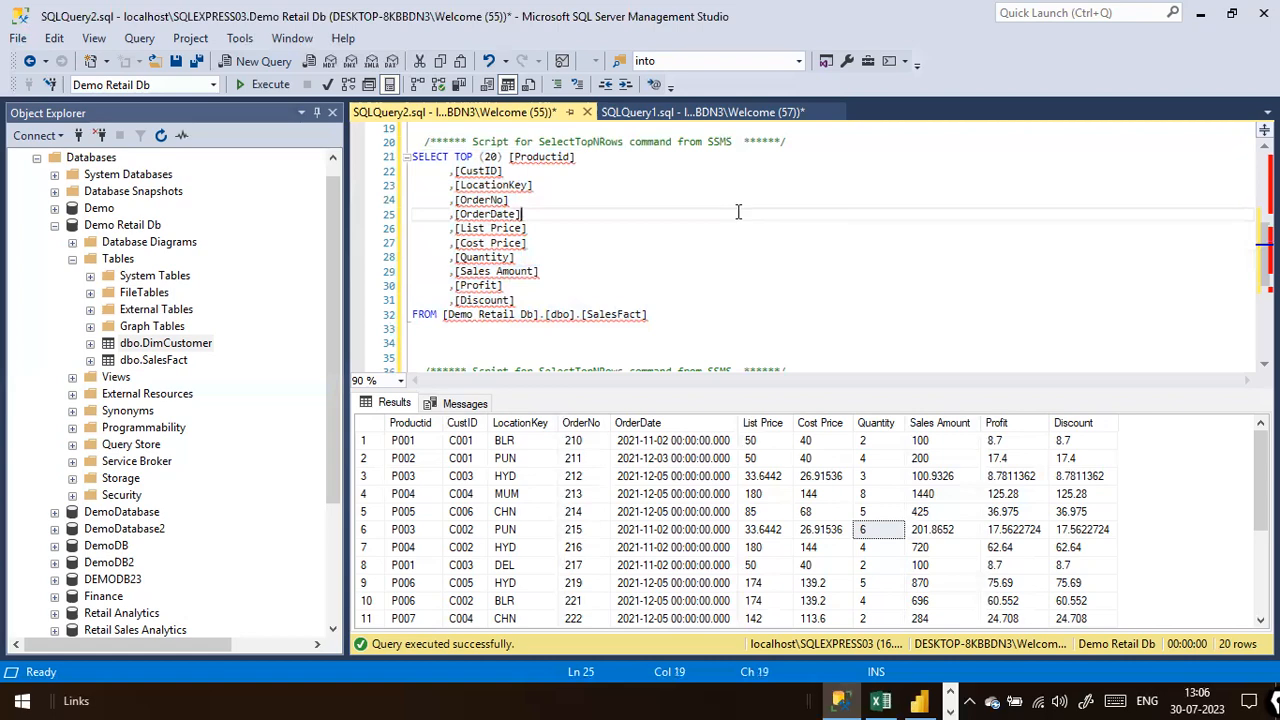
# Step: Switch to Power BI Desktop and close its start screen to reach the blank report
pyautogui.press('super+d')
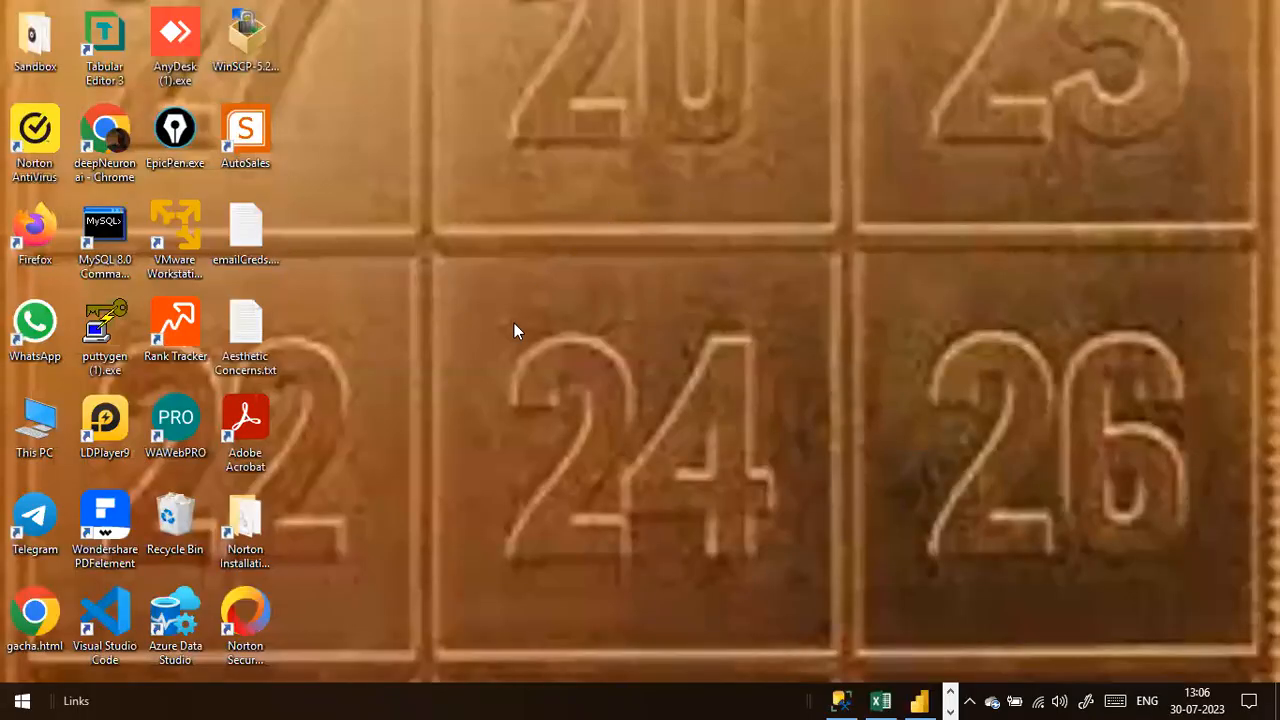
pyautogui.click(194, 622)
pyautogui.hotkey('alt', 'Tab')
pyautogui.hotkey('alt', 'Tab')
pyautogui.hotkey('alt', 'Tab')
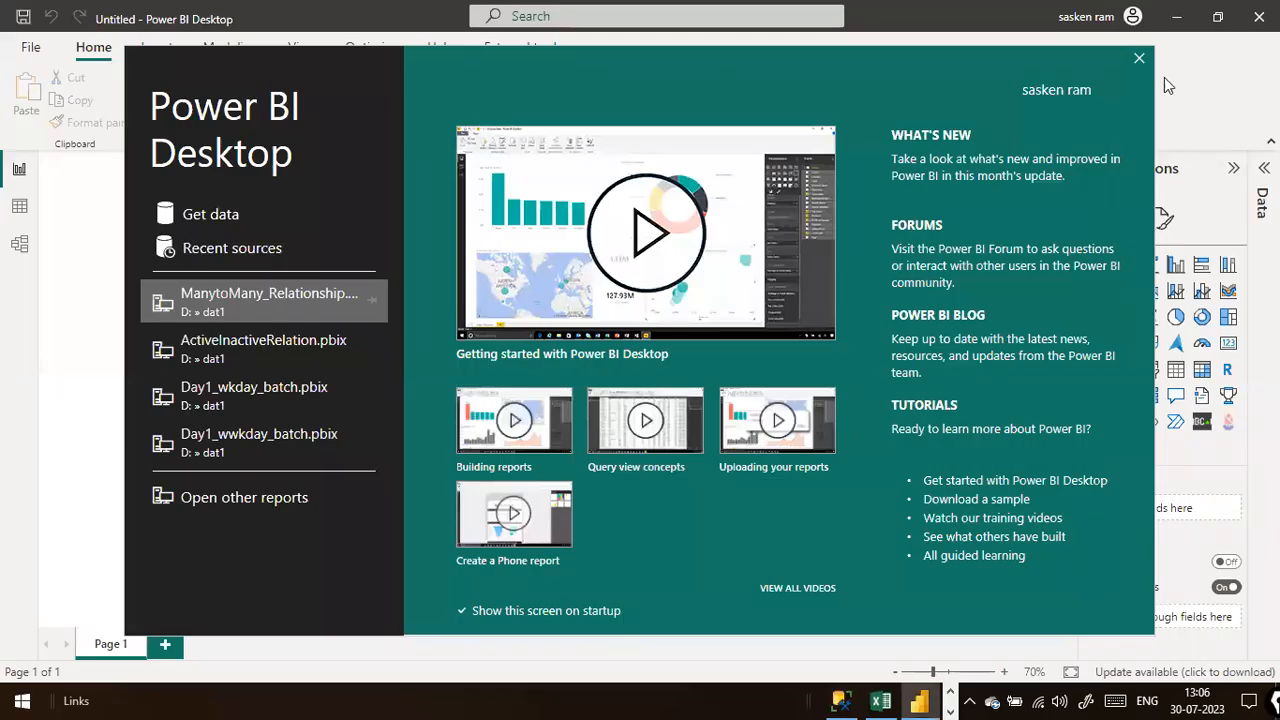
pyautogui.click(1139, 59)
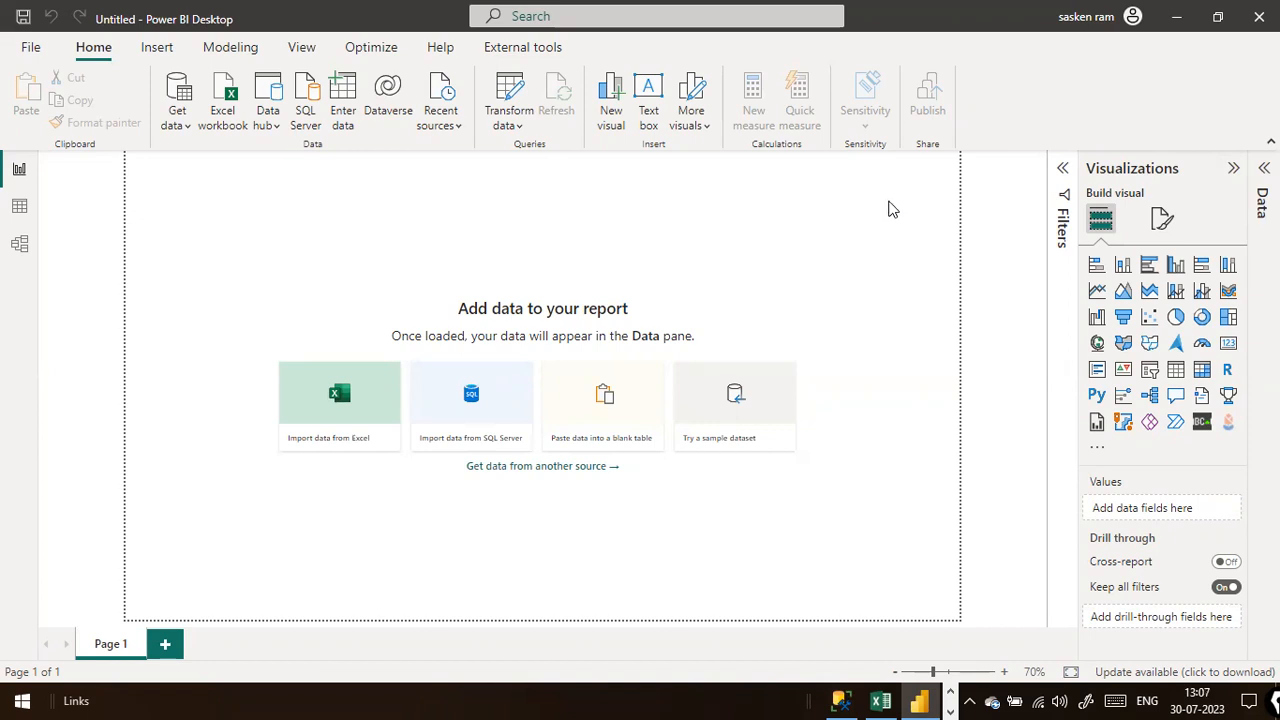
# Step: Start a SQL Server import in Power BI Desktop and set the server to localhost\SQLEXPRESS03, copied from the Management Studio connection dialog
pyautogui.hotkey('alt', 'Tab')
pyautogui.hotkey('alt', 'Tab')
pyautogui.click(182, 130)
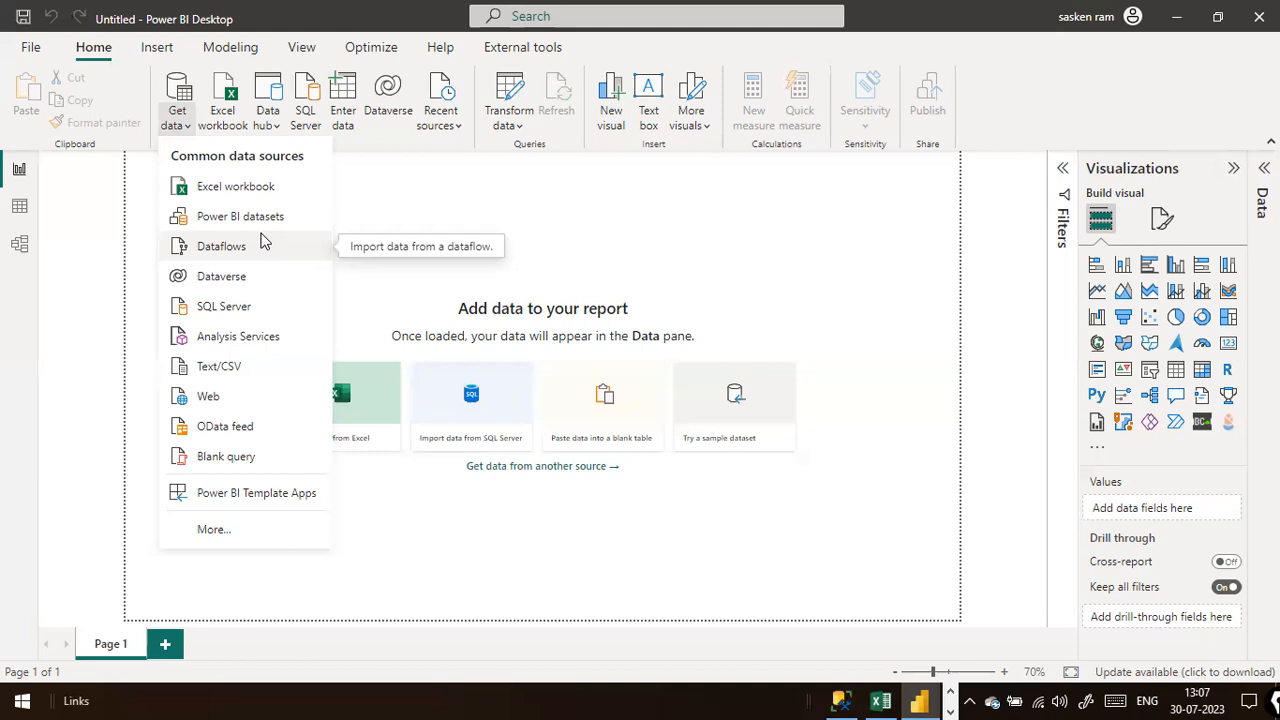
pyautogui.click(233, 314)
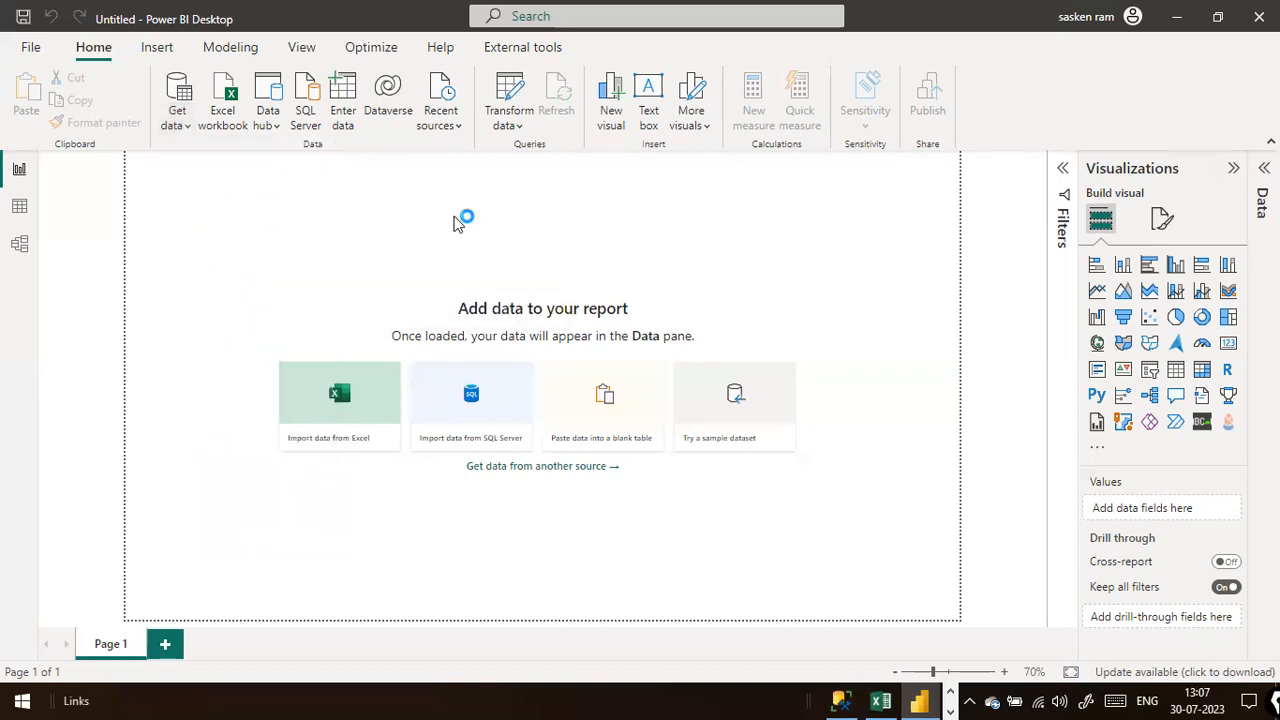
pyautogui.hotkey('alt', 'Tab')
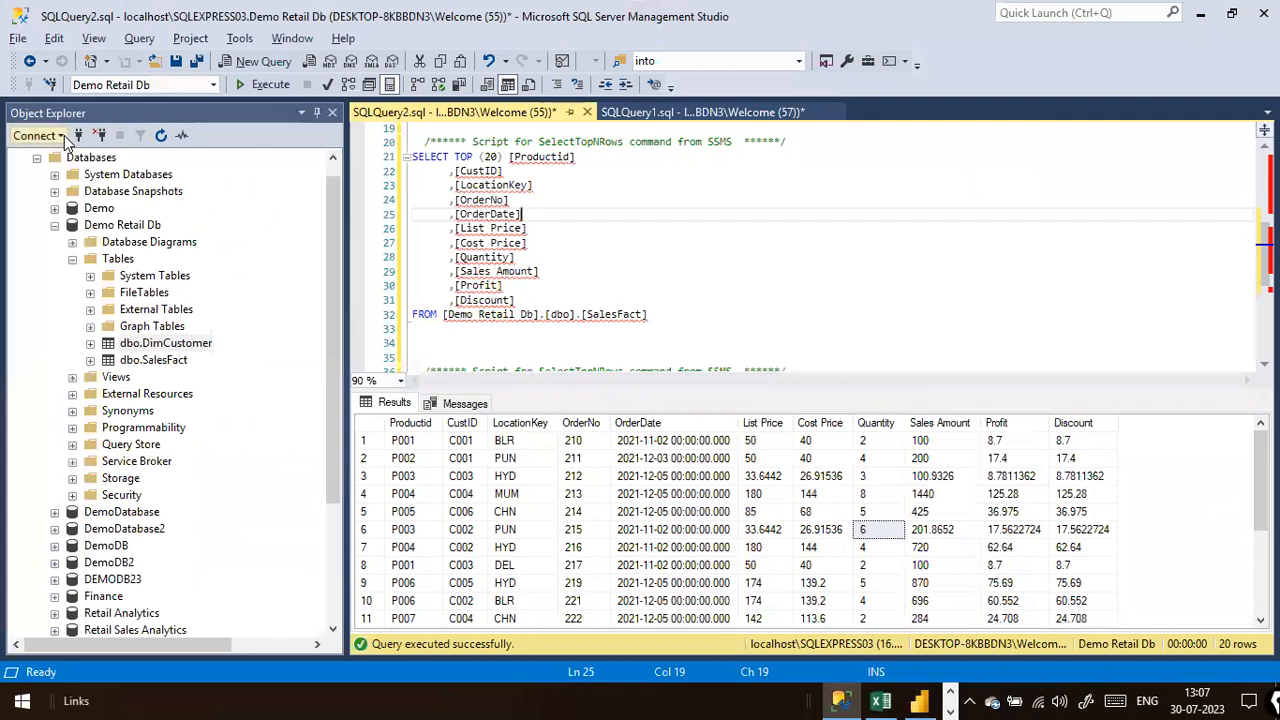
pyautogui.click(61, 137)
pyautogui.click(77, 151)
pyautogui.moveTo(746, 234); pyautogui.dragTo(526, 230)
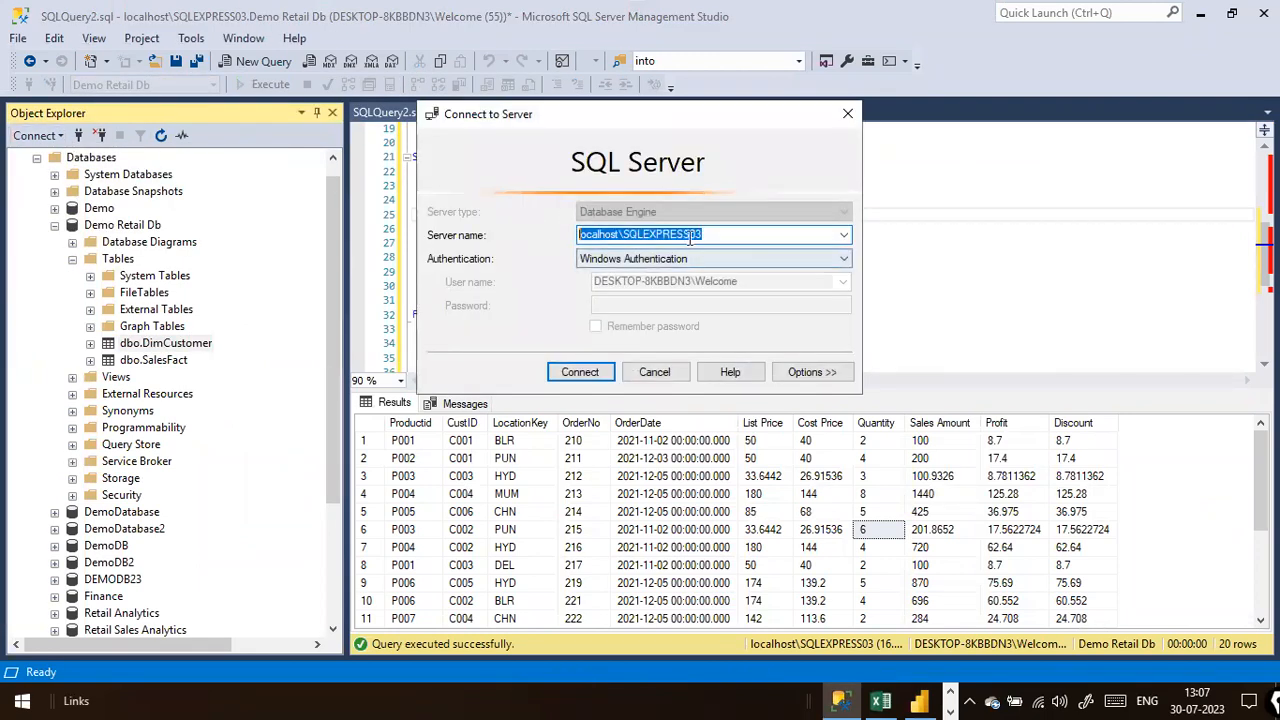
pyautogui.rightClick(690, 238)
pyautogui.click(761, 297)
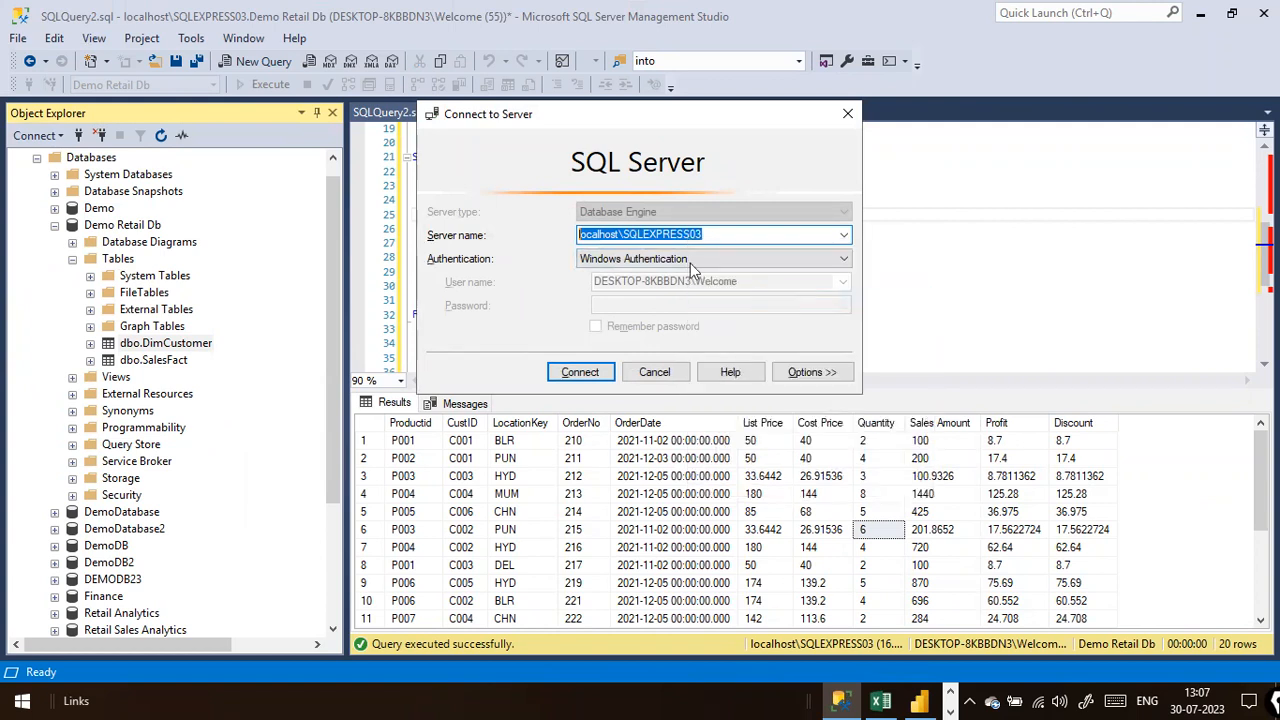
pyautogui.hotkey('alt', 'Tab')
pyautogui.hotkey('ctrl', 'v')
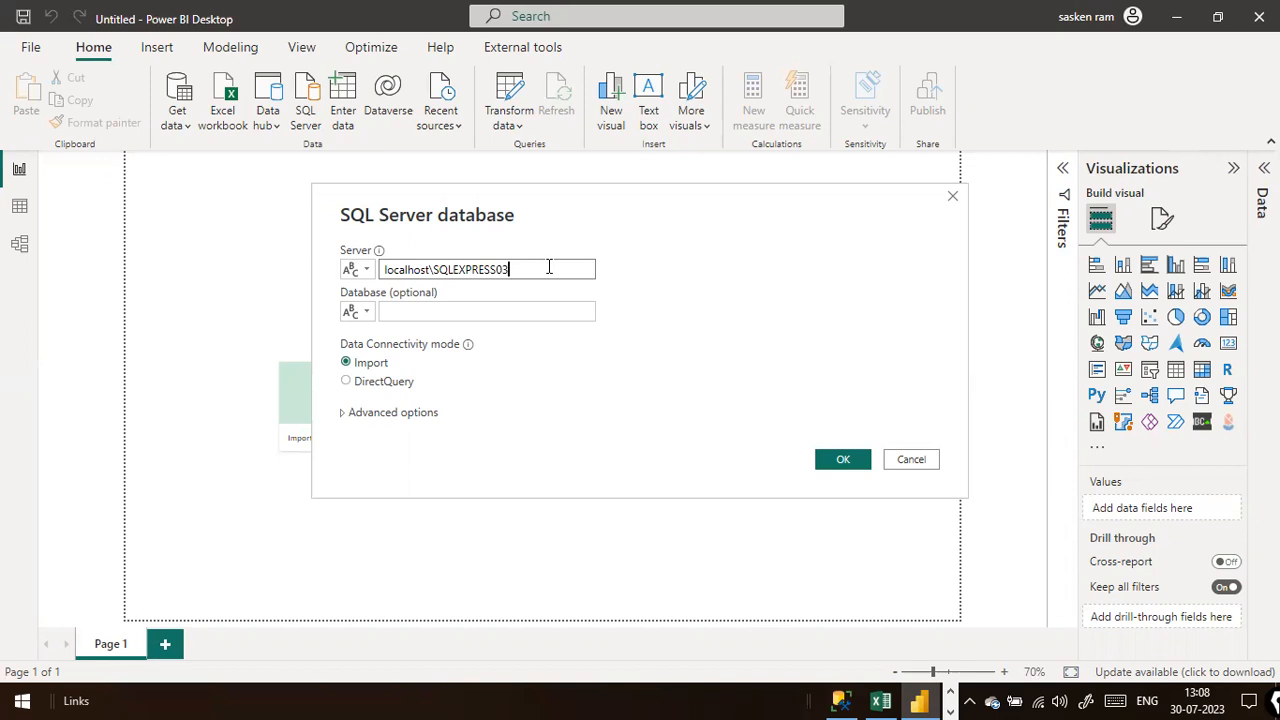
# Step: Connect to the Demo Retail DB database in Import mode and select the DimCustomer table for loading
pyautogui.click(505, 313)
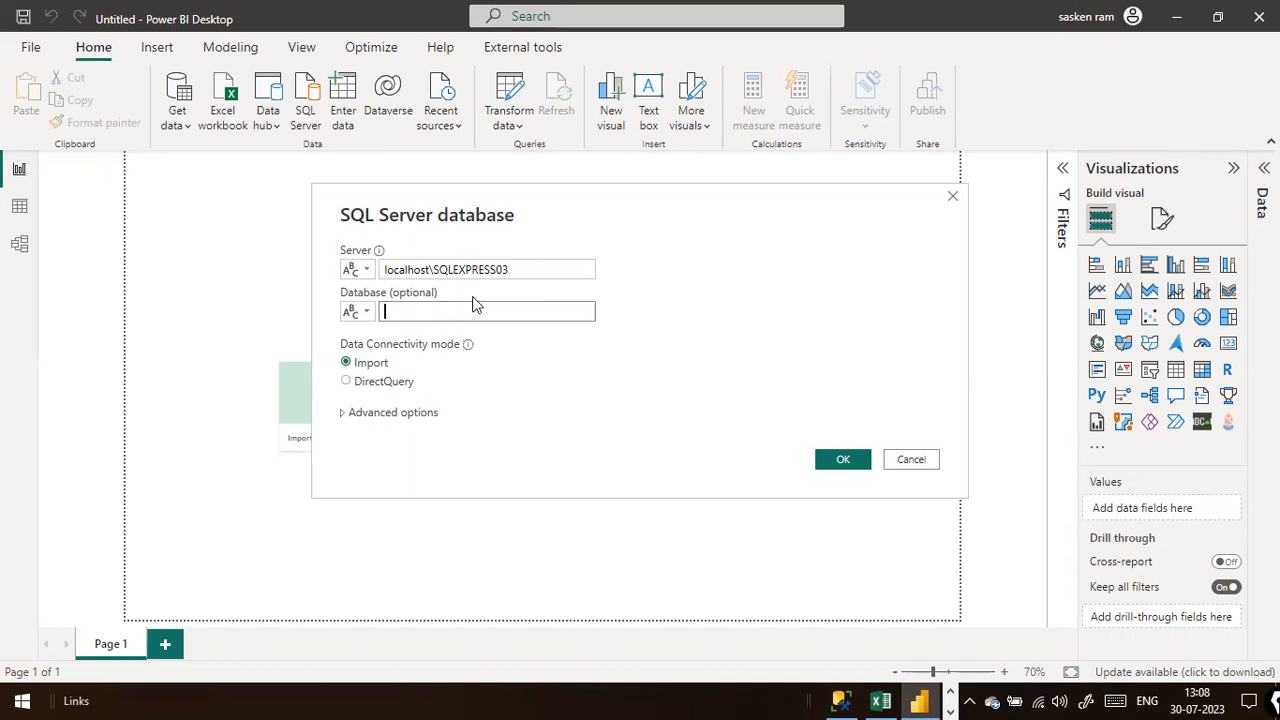
pyautogui.write('Demo Retail DB')
pyautogui.click(755, 313)
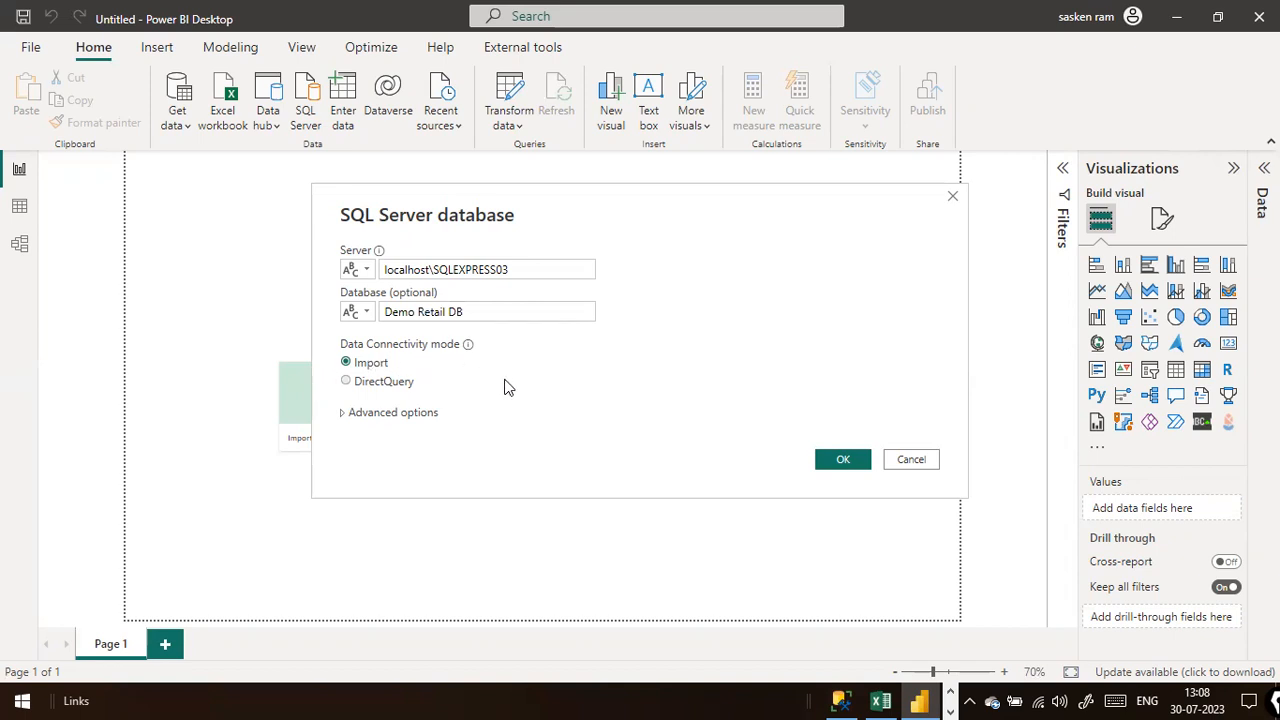
pyautogui.moveTo(322, 338); pyautogui.dragTo(498, 398)
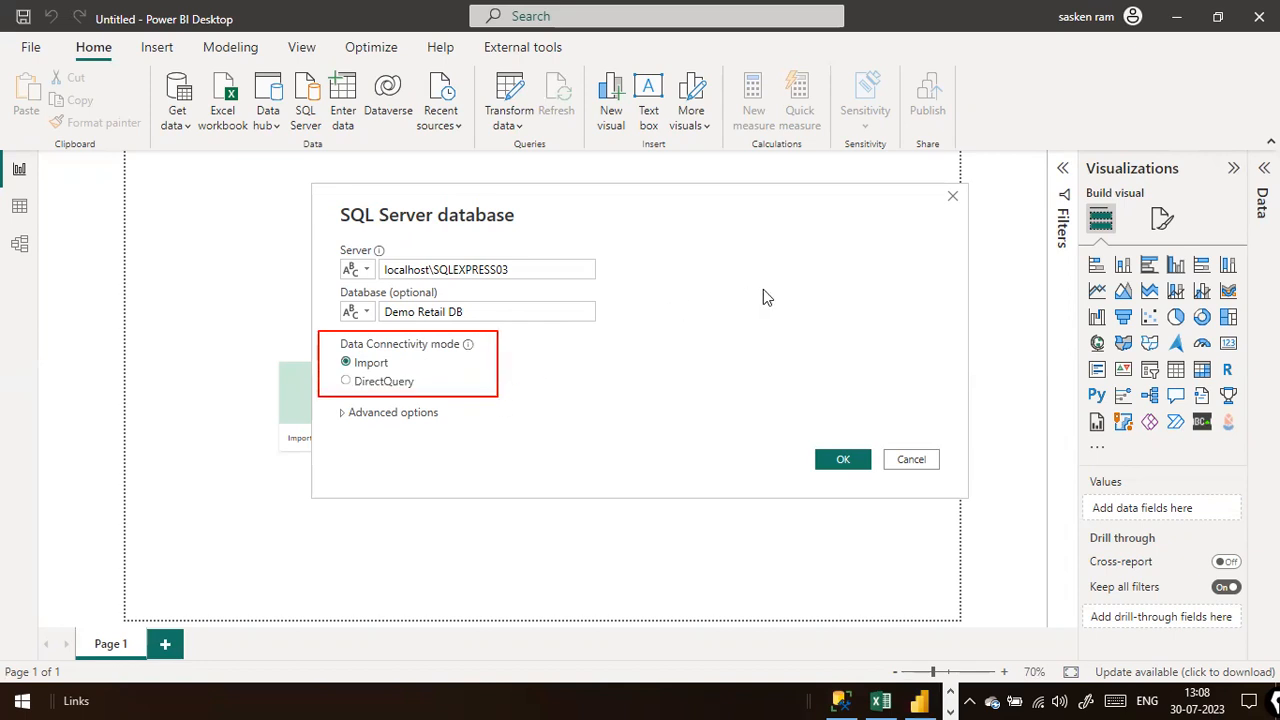
pyautogui.moveTo(766, 192); pyautogui.dragTo(513, 216)
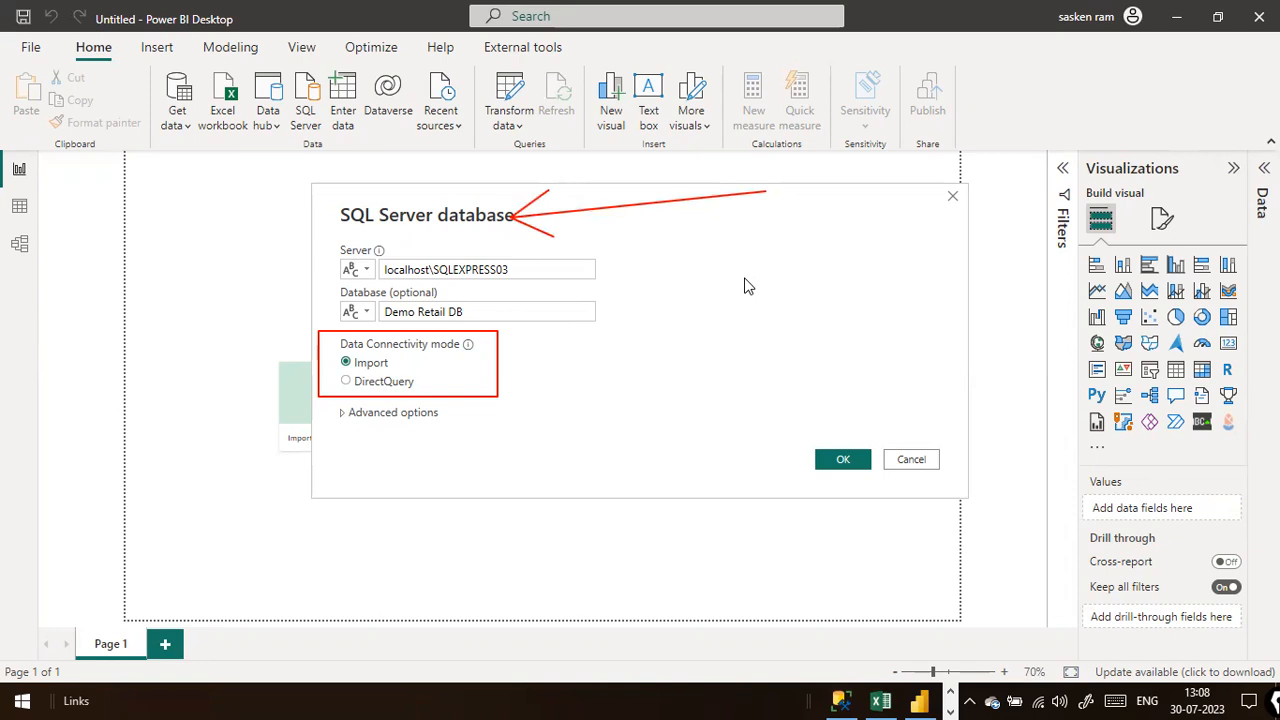
pyautogui.moveTo(620, 351); pyautogui.dragTo(513, 369)
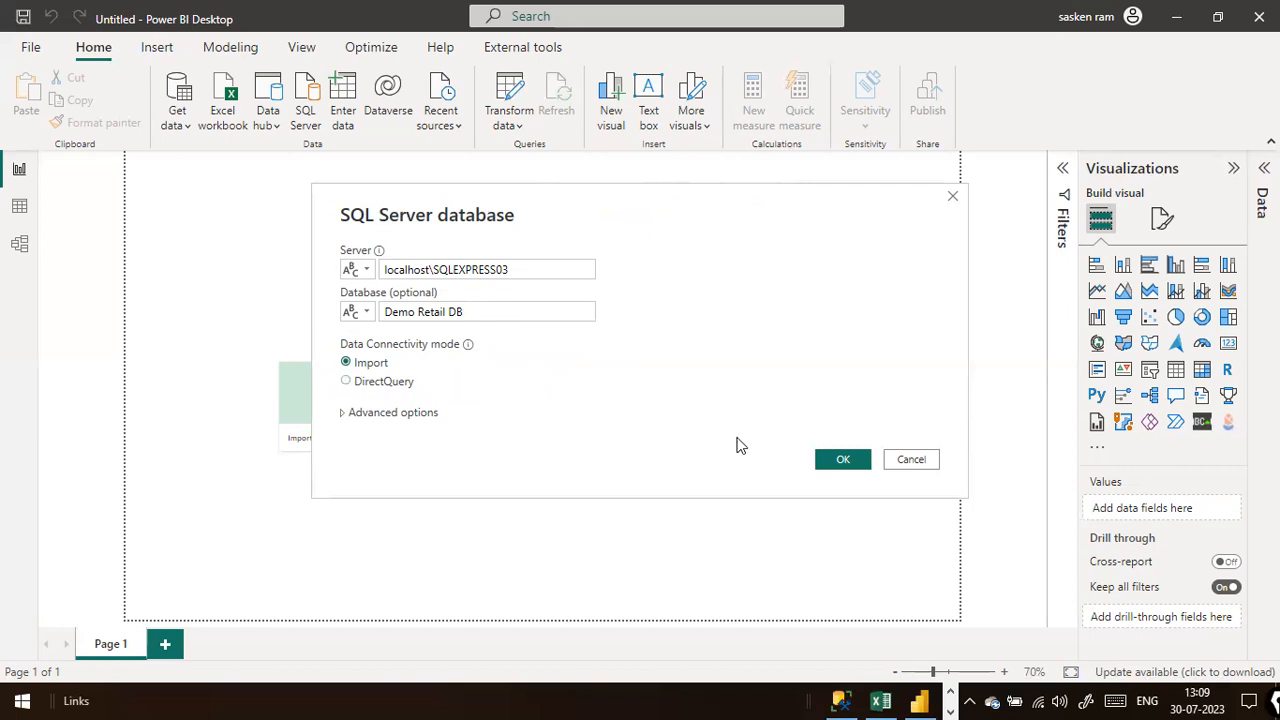
pyautogui.click(836, 471)
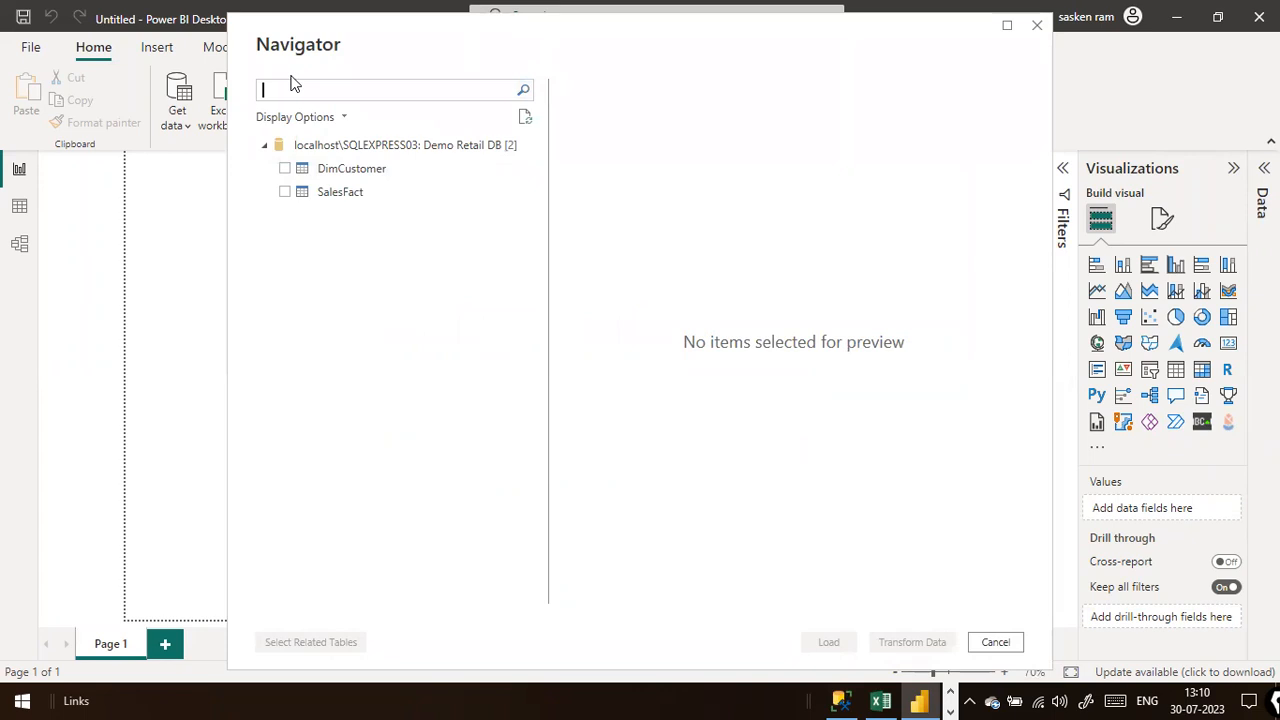
pyautogui.moveTo(274, 53); pyautogui.dragTo(330, 135)
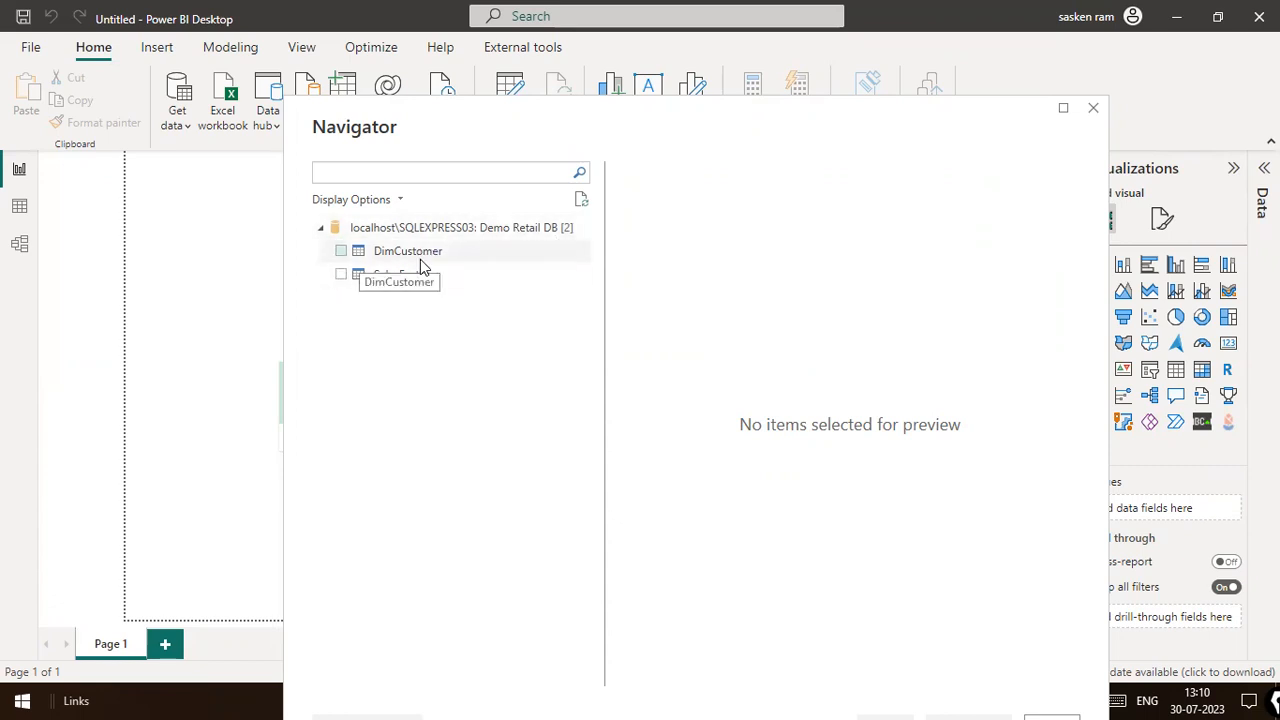
pyautogui.click(340, 252)
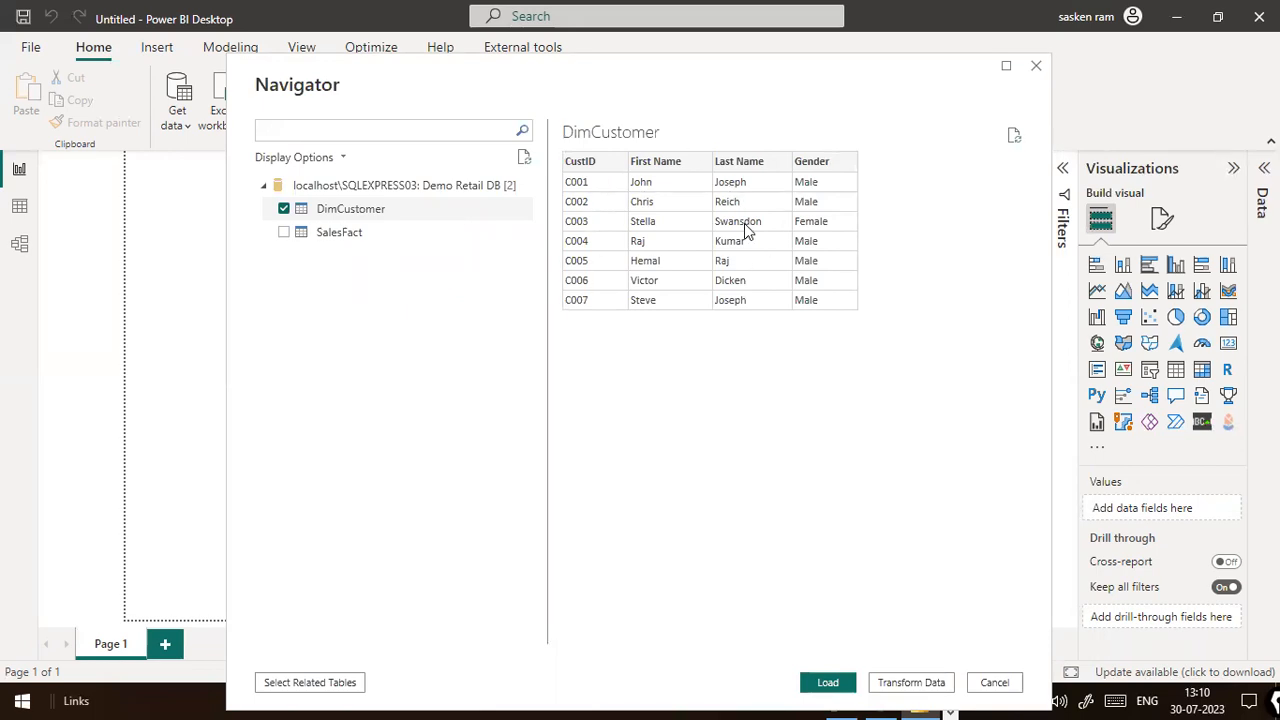
# Step: Switch to SQL Server Management Studio, dismiss the connection dialog, and review the DimCustomer query and its result columns against the Power BI preview
pyautogui.hotkey('alt', 'Tab')
pyautogui.hotkey('alt', 'Tab')
pyautogui.hotkey('alt', 'Tab')
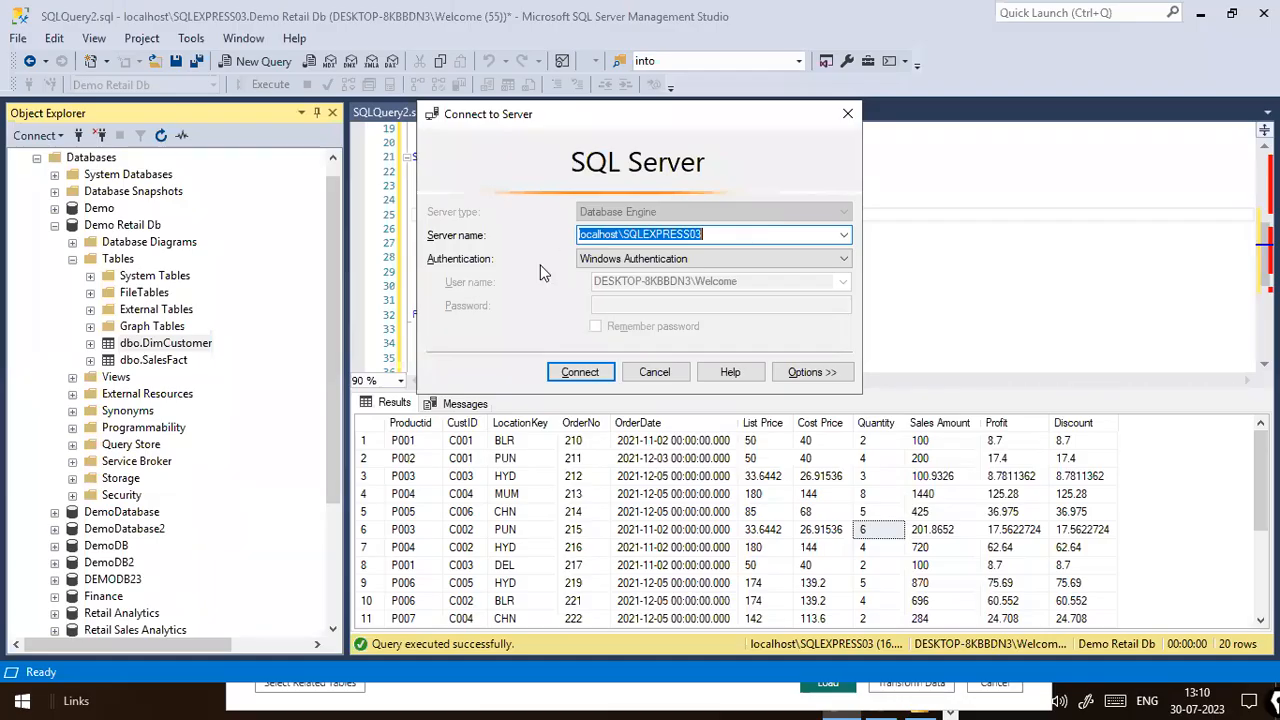
pyautogui.click(655, 372)
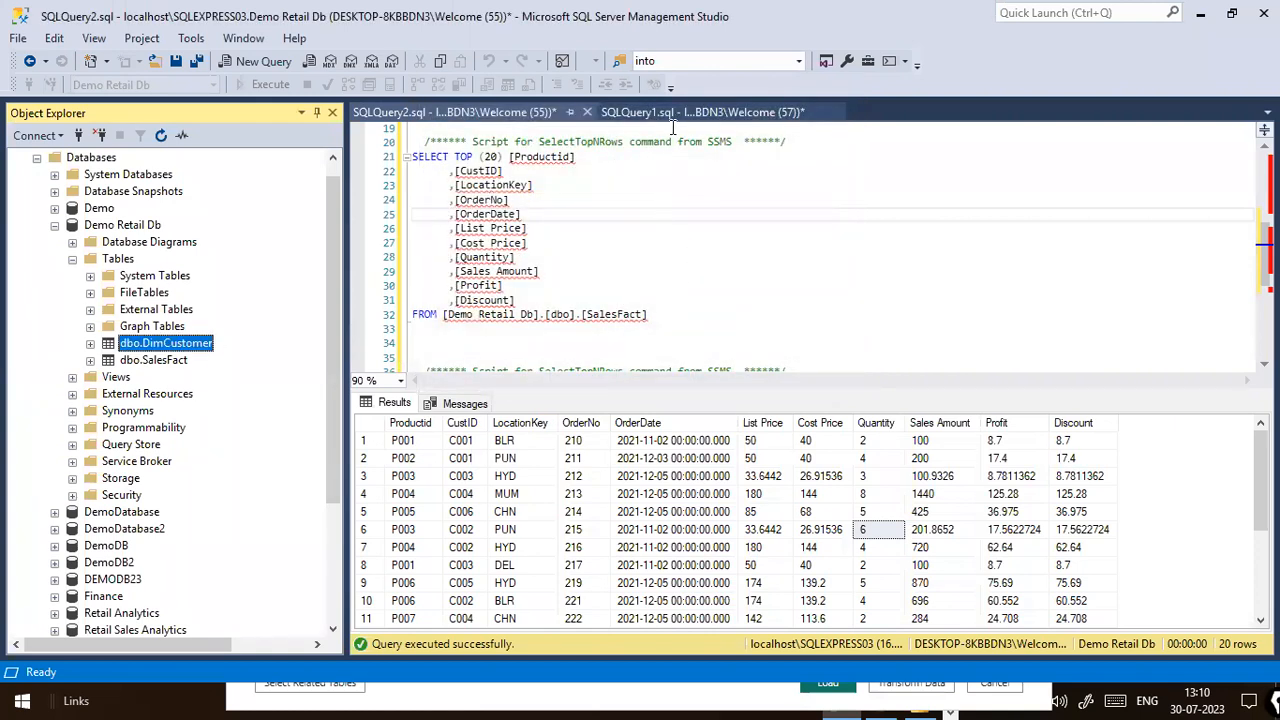
pyautogui.click(677, 111)
pyautogui.click(530, 127)
pyautogui.click(460, 112)
pyautogui.click(688, 112)
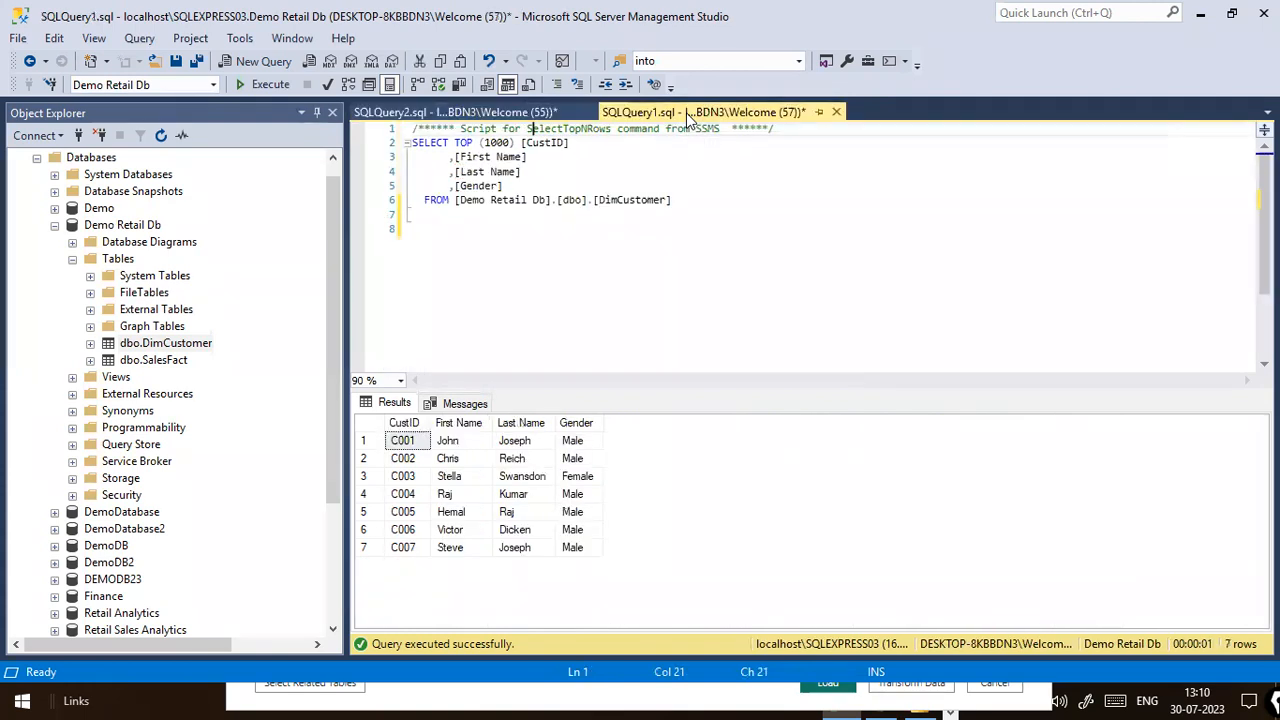
pyautogui.hotkey('ctrl', 'a')
pyautogui.moveTo(594, 200); pyautogui.dragTo(751, 209)
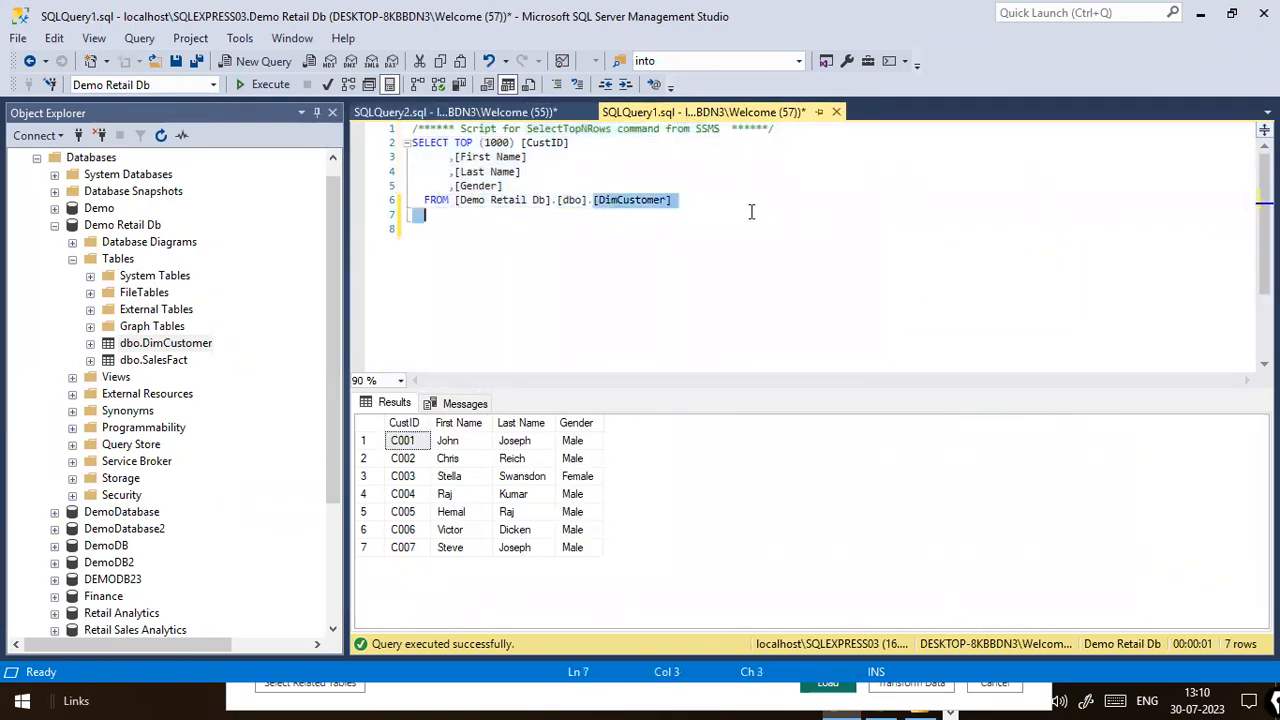
pyautogui.click(404, 422)
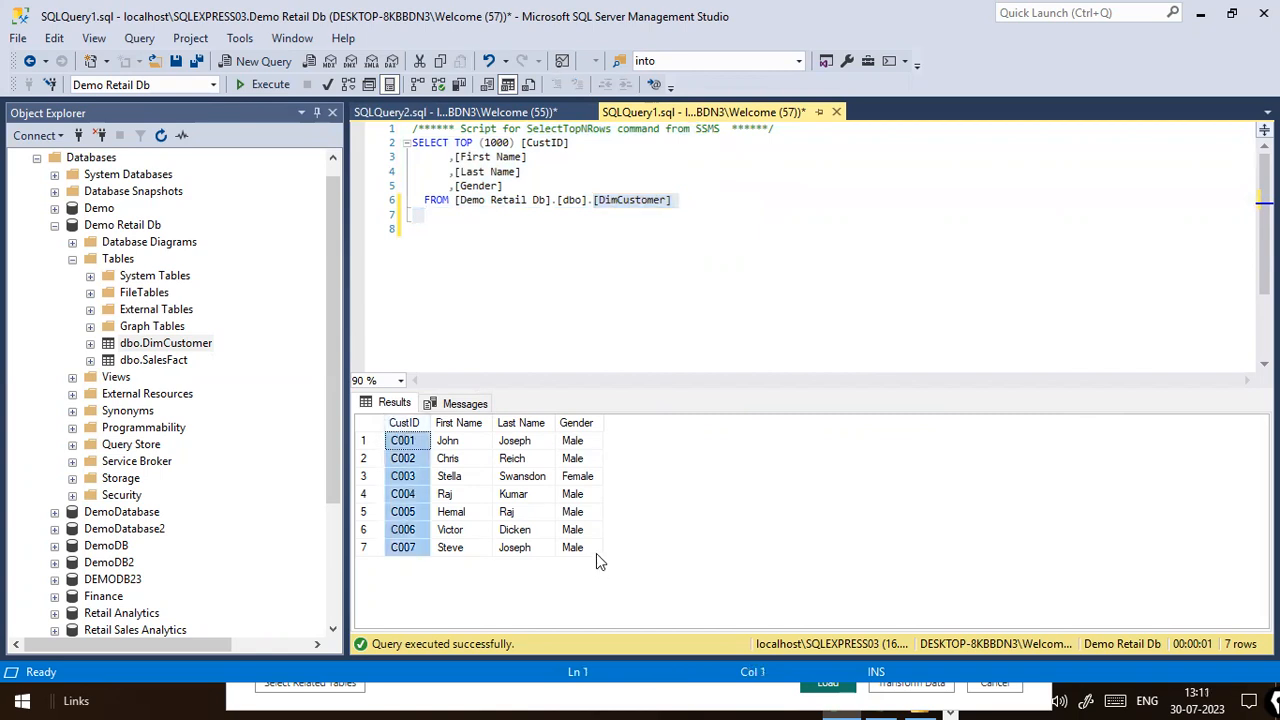
# Step: Switch back to Power BI Desktop, load the DimCustomer table, and apply the pending query changes
pyautogui.hotkey('alt', 'Tab')
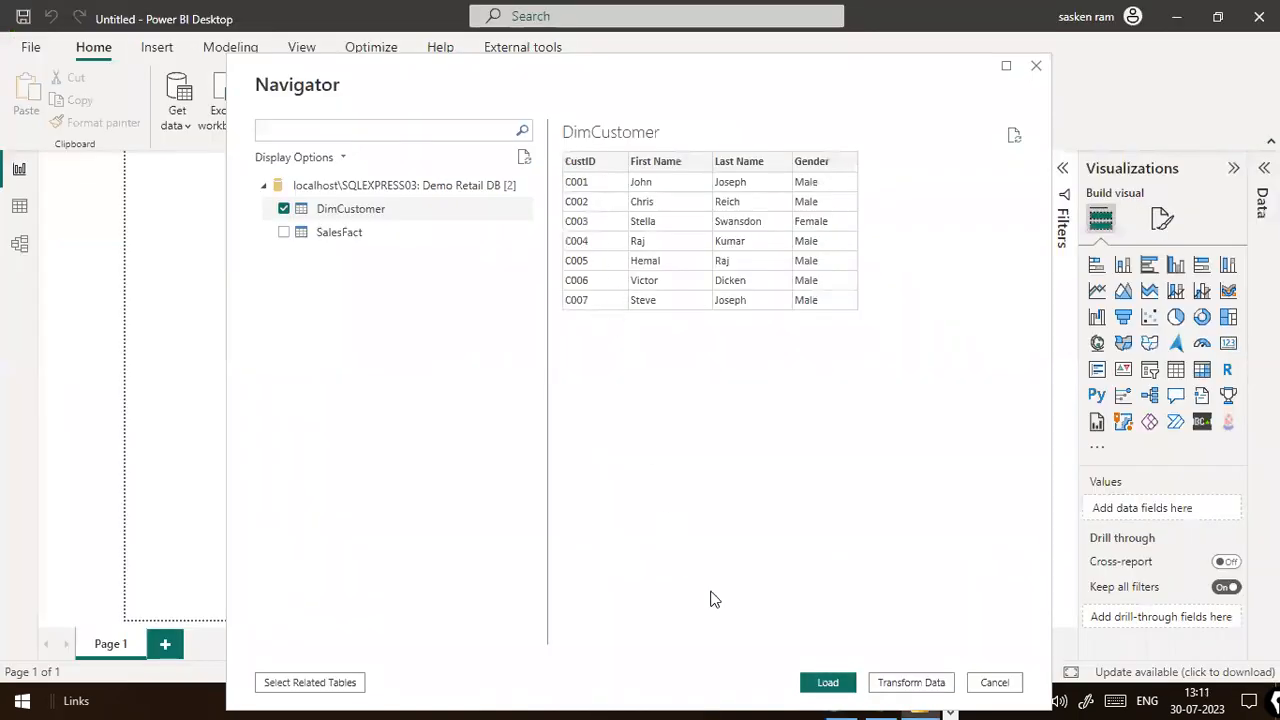
pyautogui.click(817, 682)
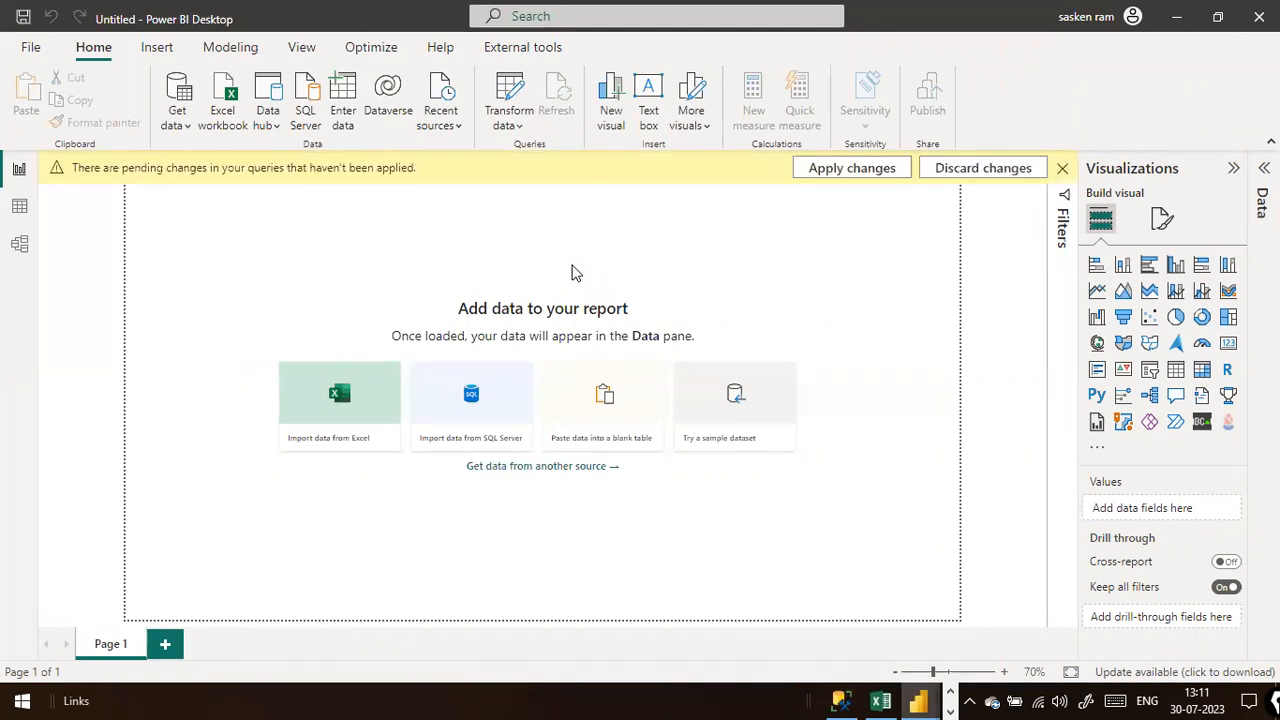
pyautogui.click(832, 176)
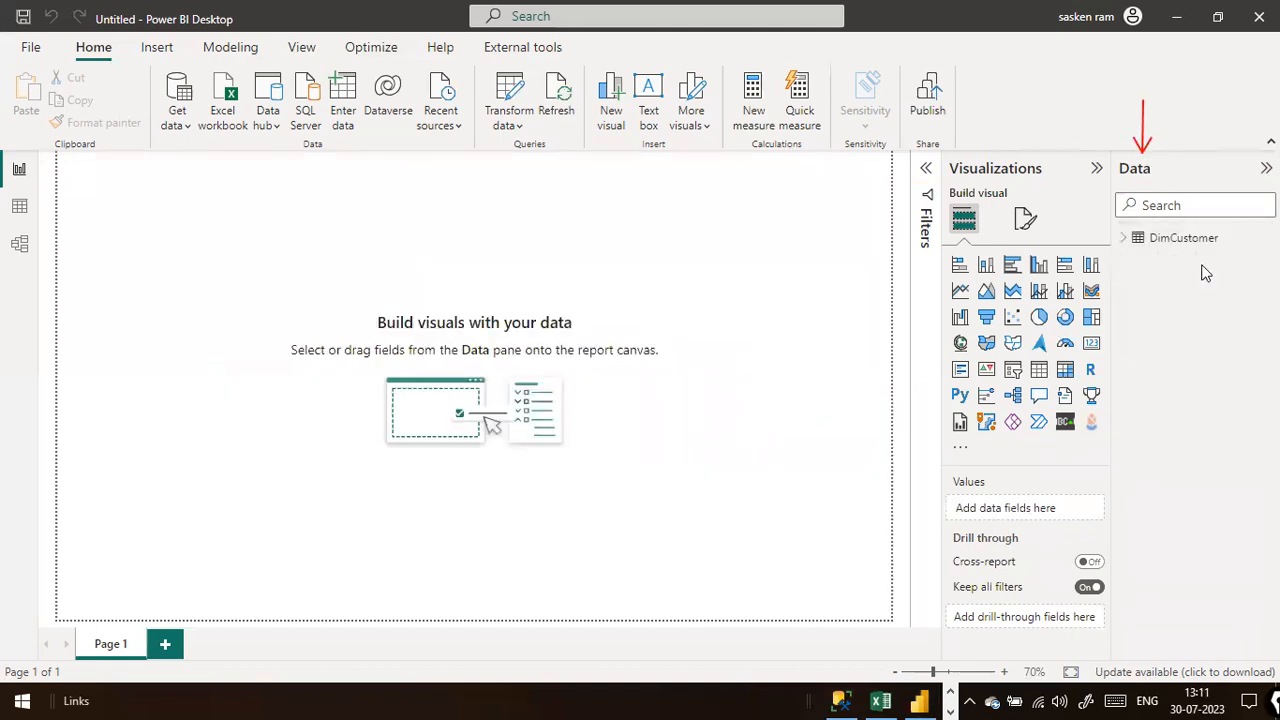
# Step: Examine the loaded DimCustomer fields and records, and compare the table's row count with the query result in SQL Server Management Studio
pyautogui.click(1124, 240)
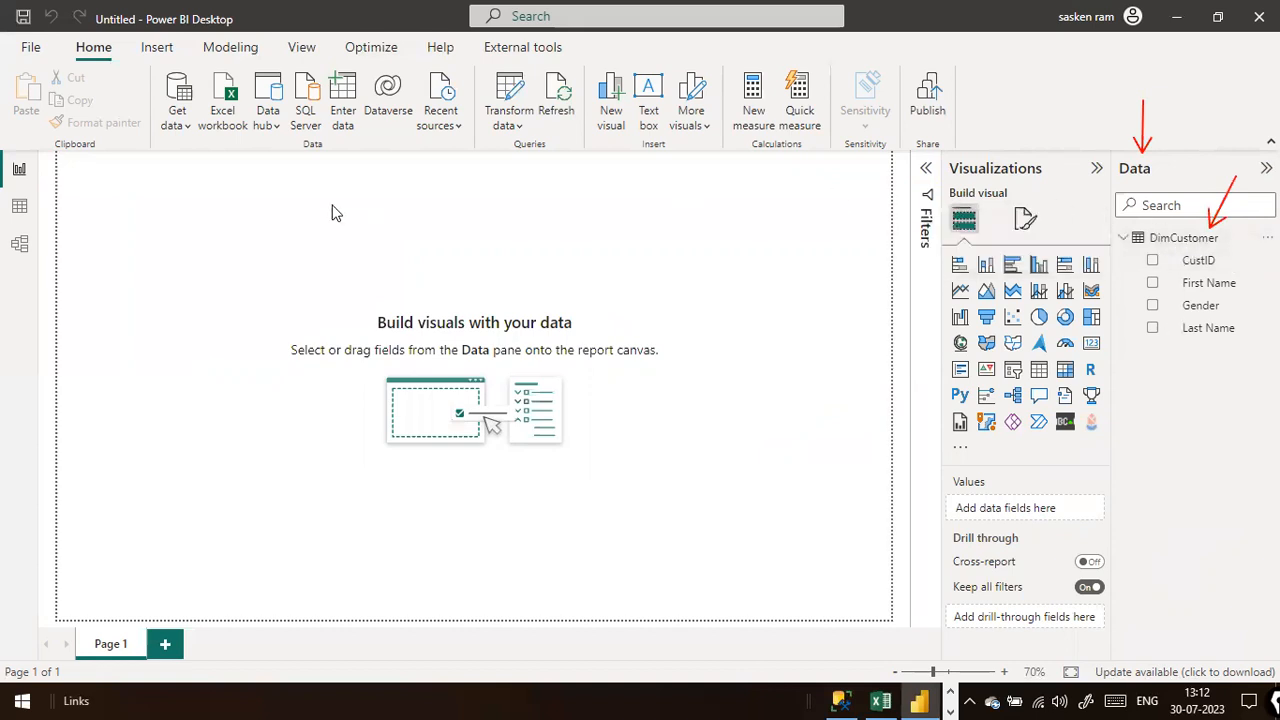
pyautogui.click(18, 214)
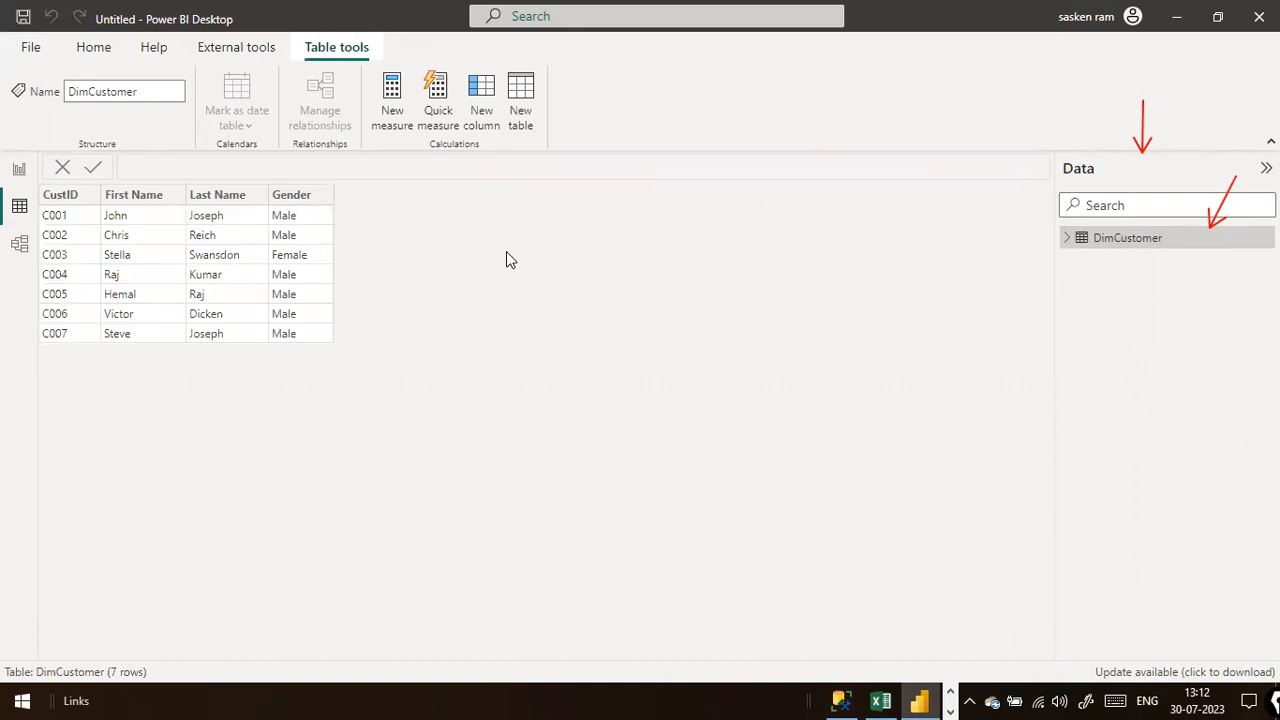
pyautogui.moveTo(118, 467); pyautogui.dragTo(120, 654)
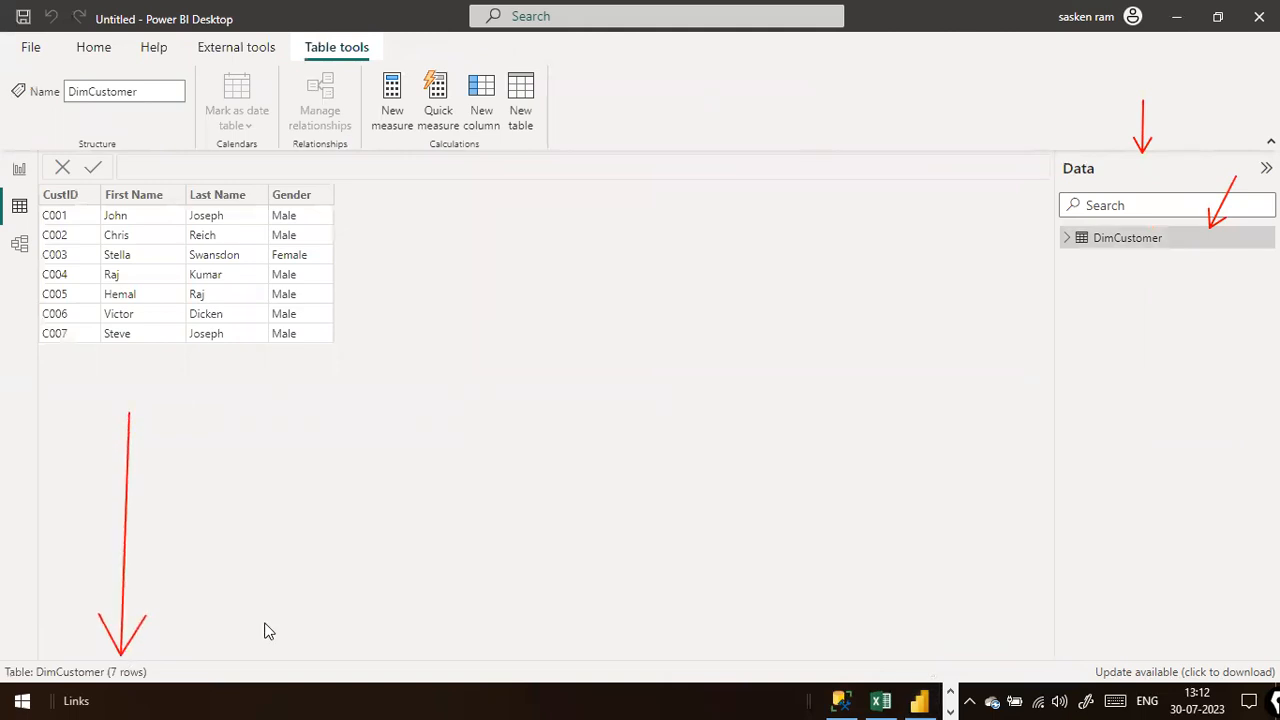
pyautogui.hotkey('alt', 'Tab')
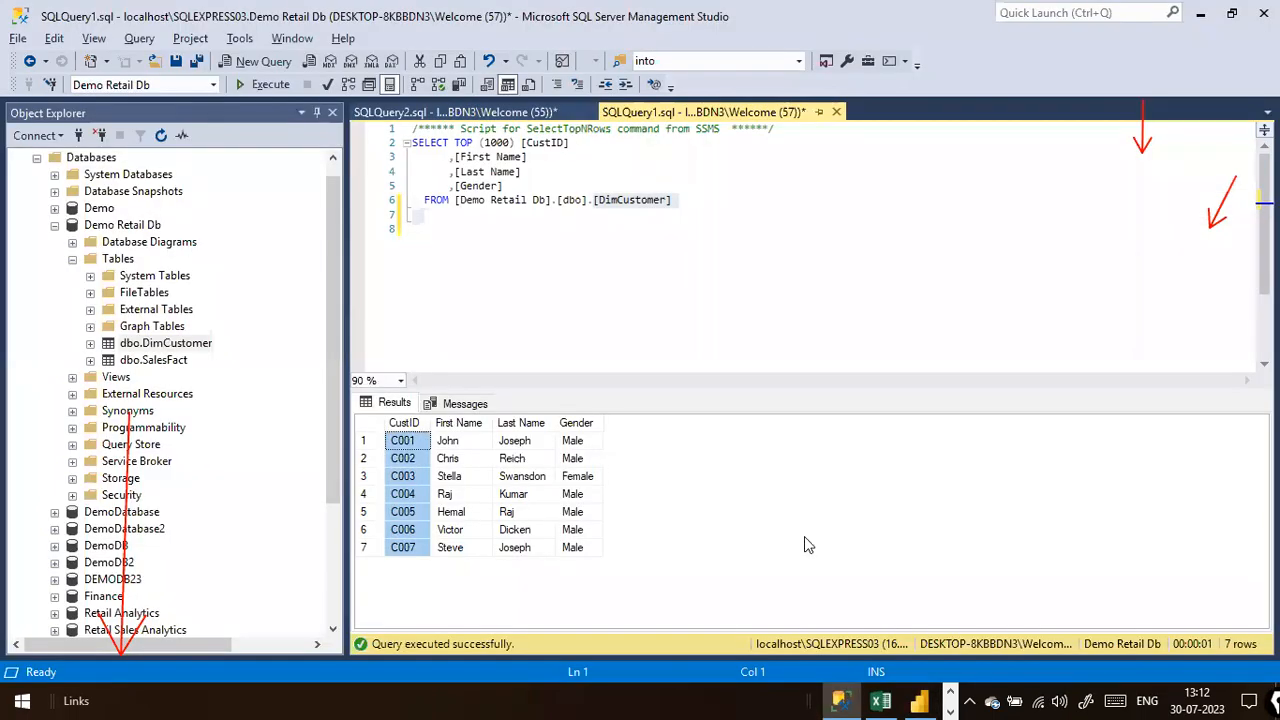
pyautogui.moveTo(1137, 477); pyautogui.dragTo(1244, 625)
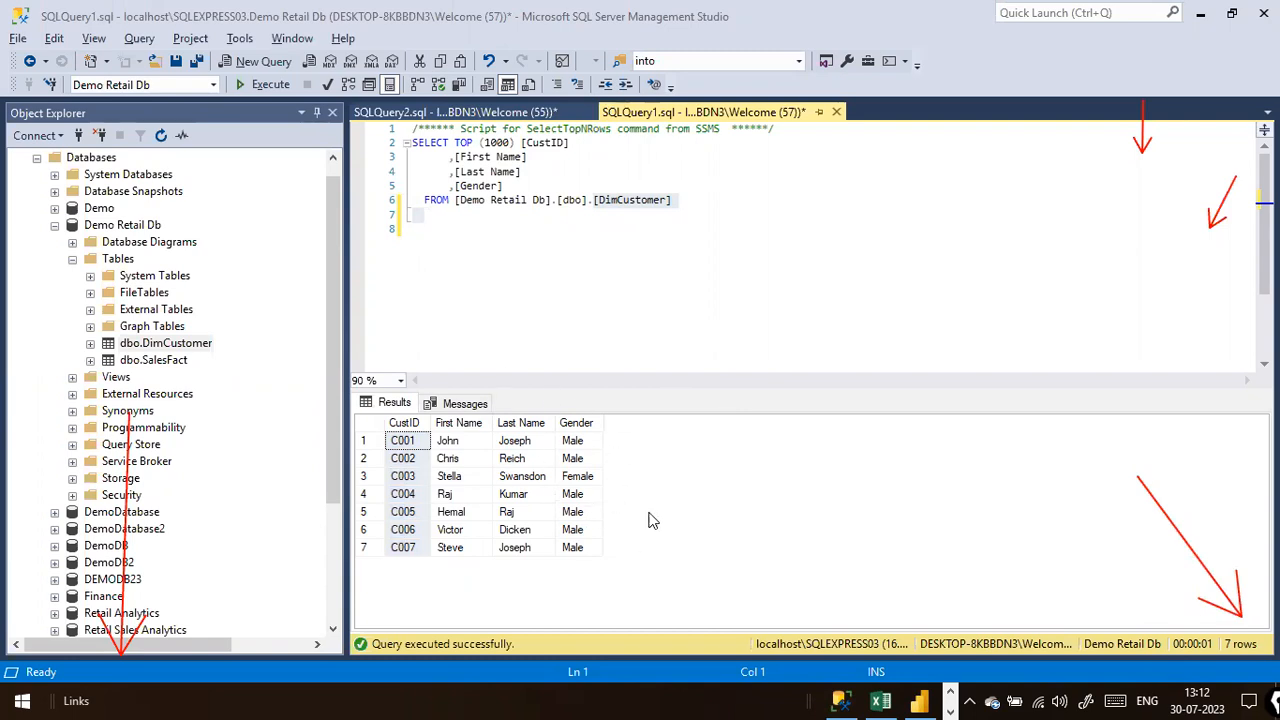
pyautogui.hotkey('alt', 'Tab')
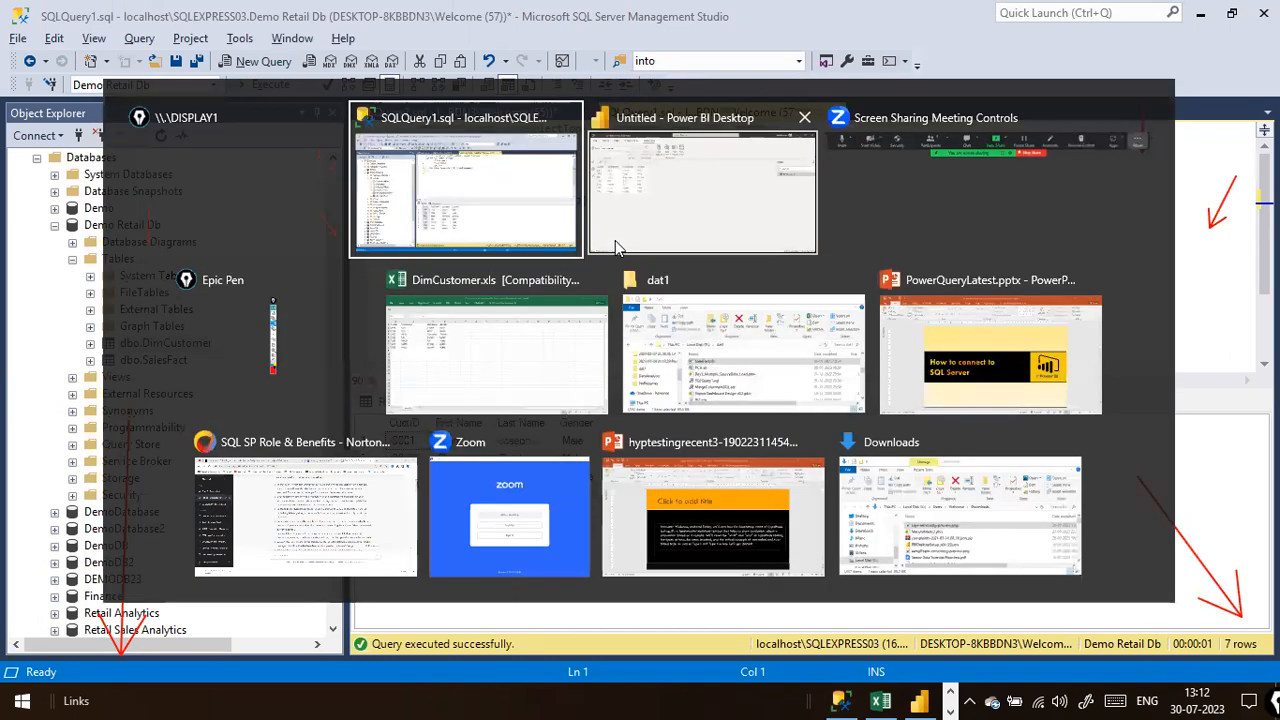
pyautogui.click(616, 248)
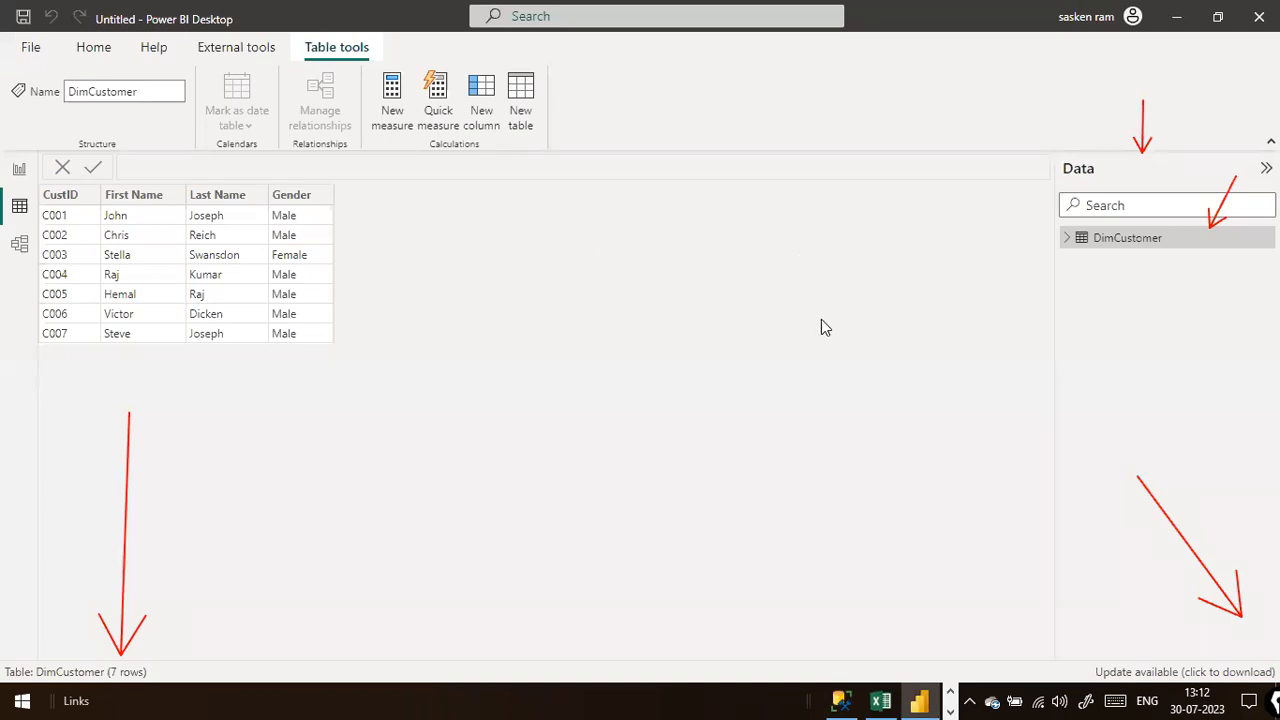
pyautogui.moveTo(178, 472)
pyautogui.mouseDown()
pyautogui.moveTo(139, 561)
pyautogui.moveTo(125, 652)
pyautogui.mouseUp()
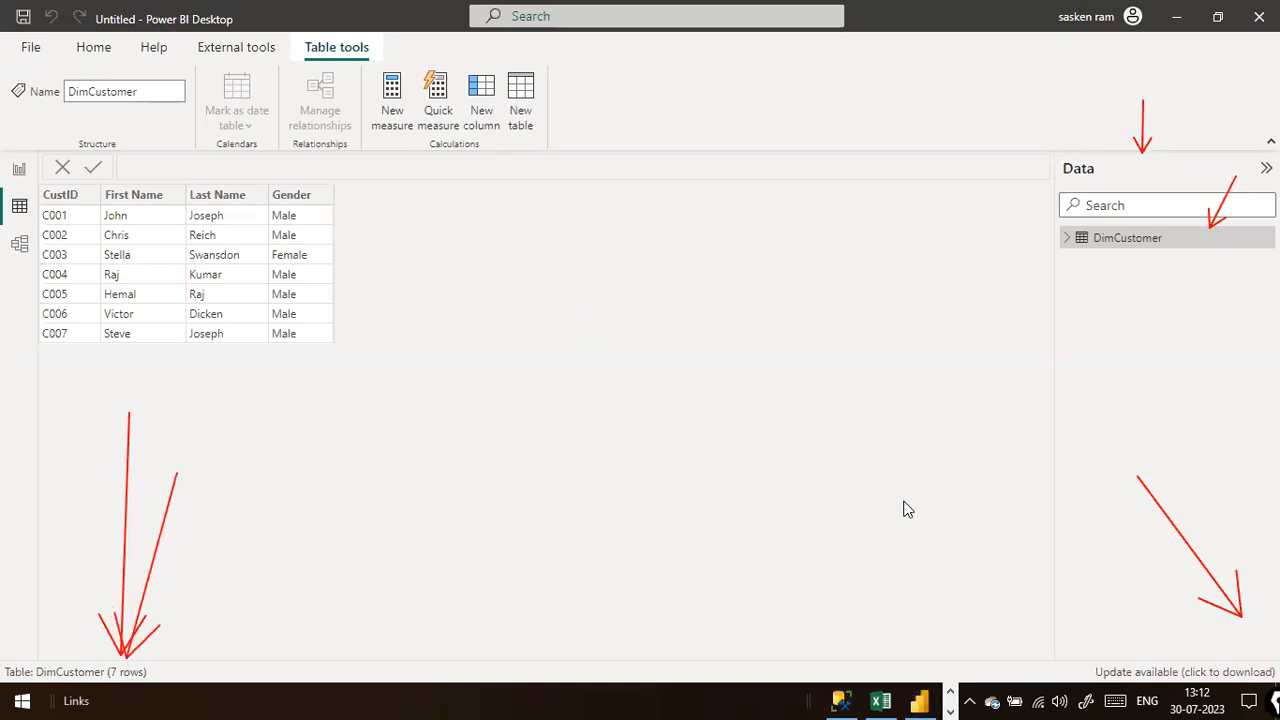
pyautogui.press('Escape')
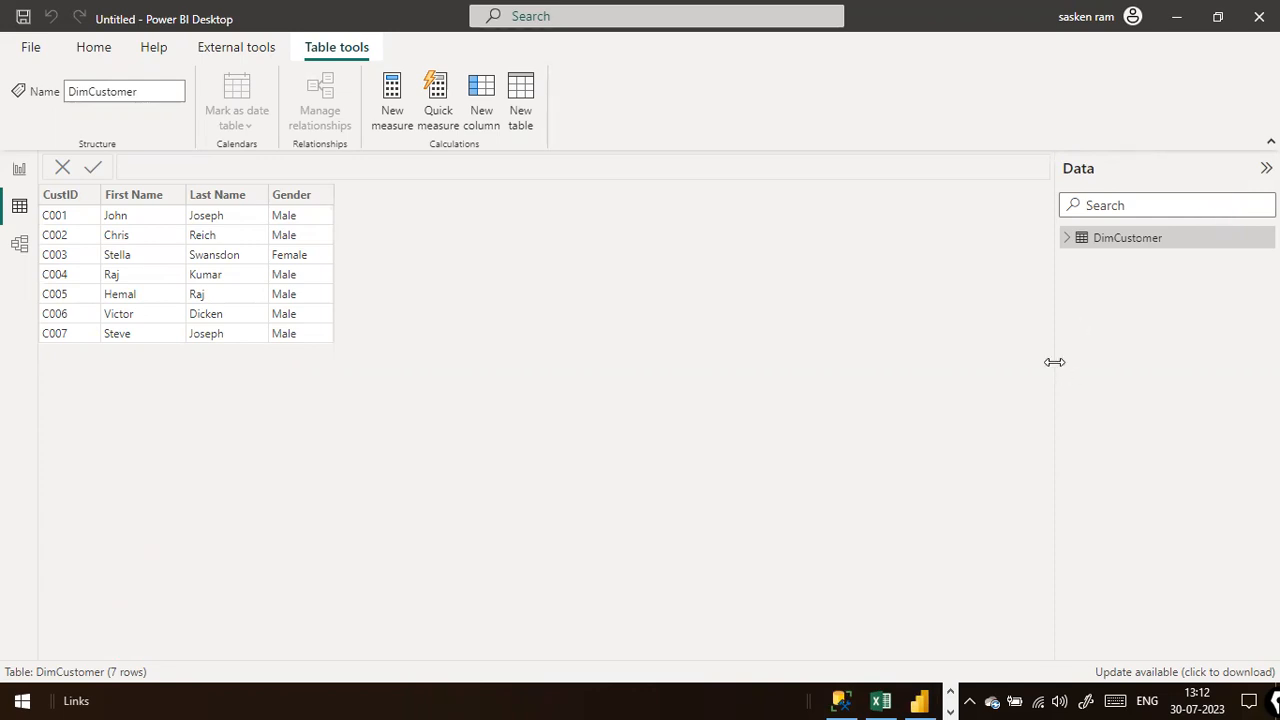
# Step: Return to the report view and start a new SQL Server database connection
pyautogui.click(20, 170)
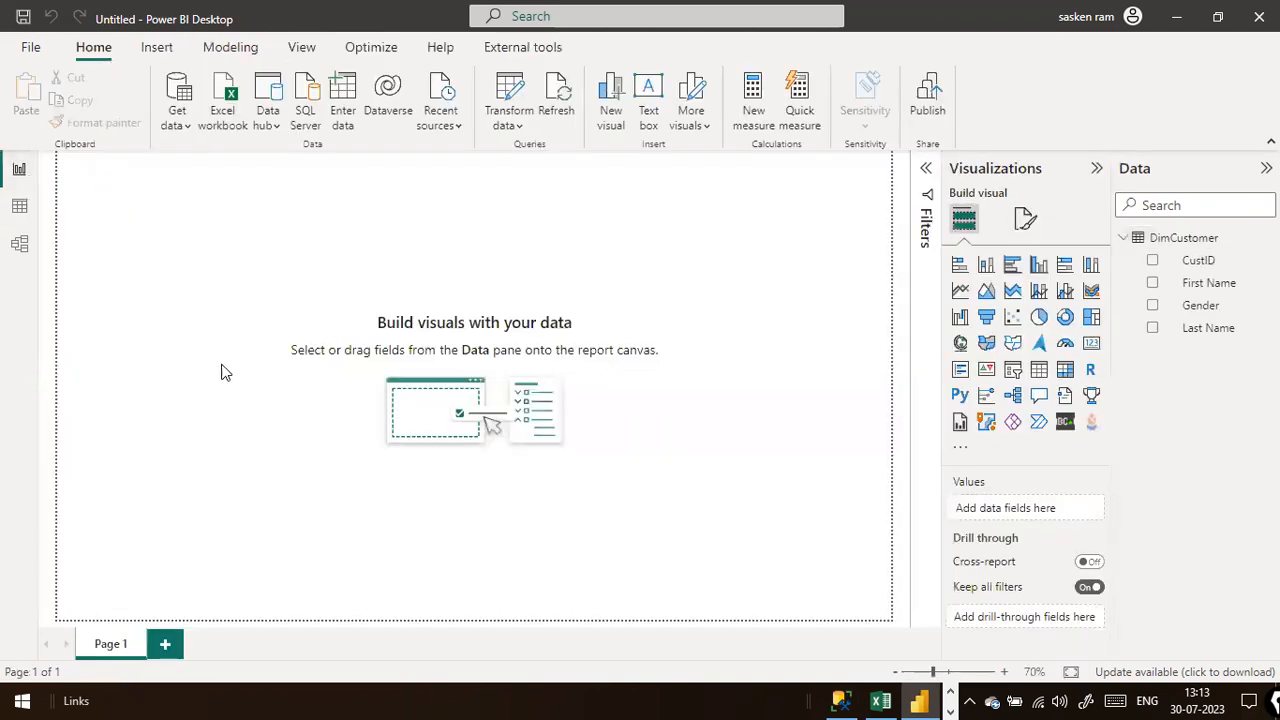
pyautogui.click(183, 118)
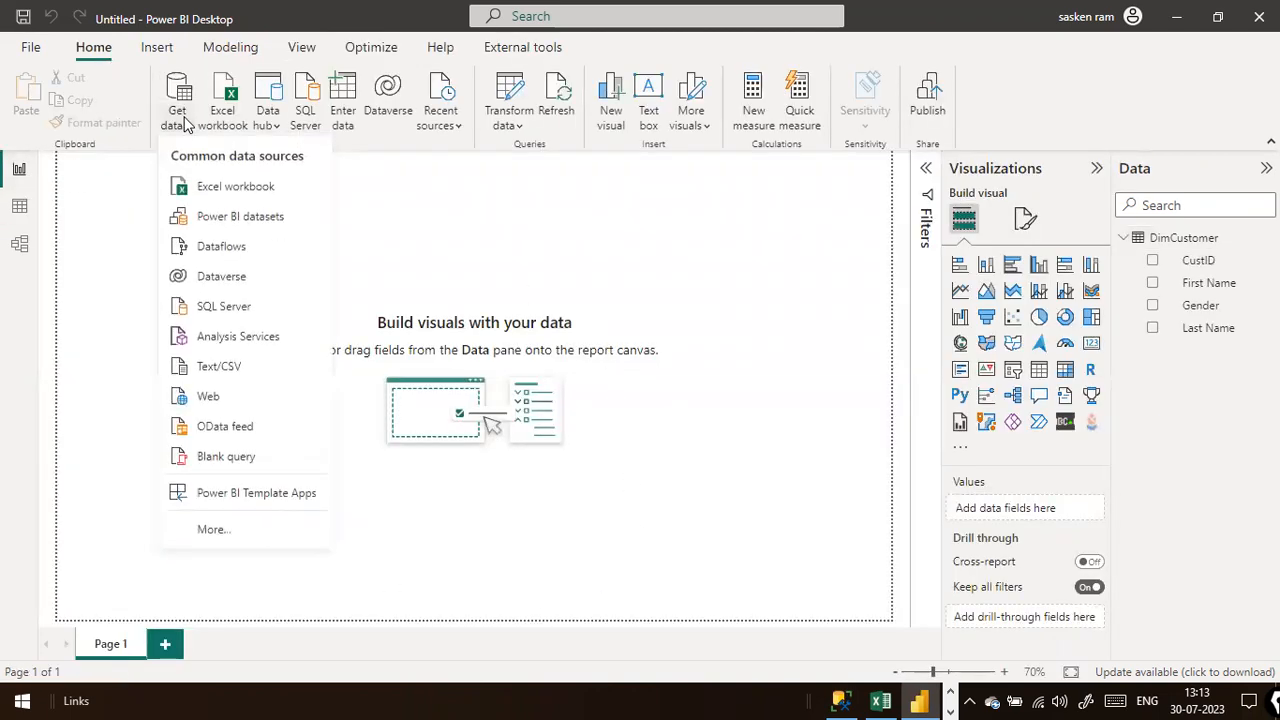
pyautogui.click(232, 307)
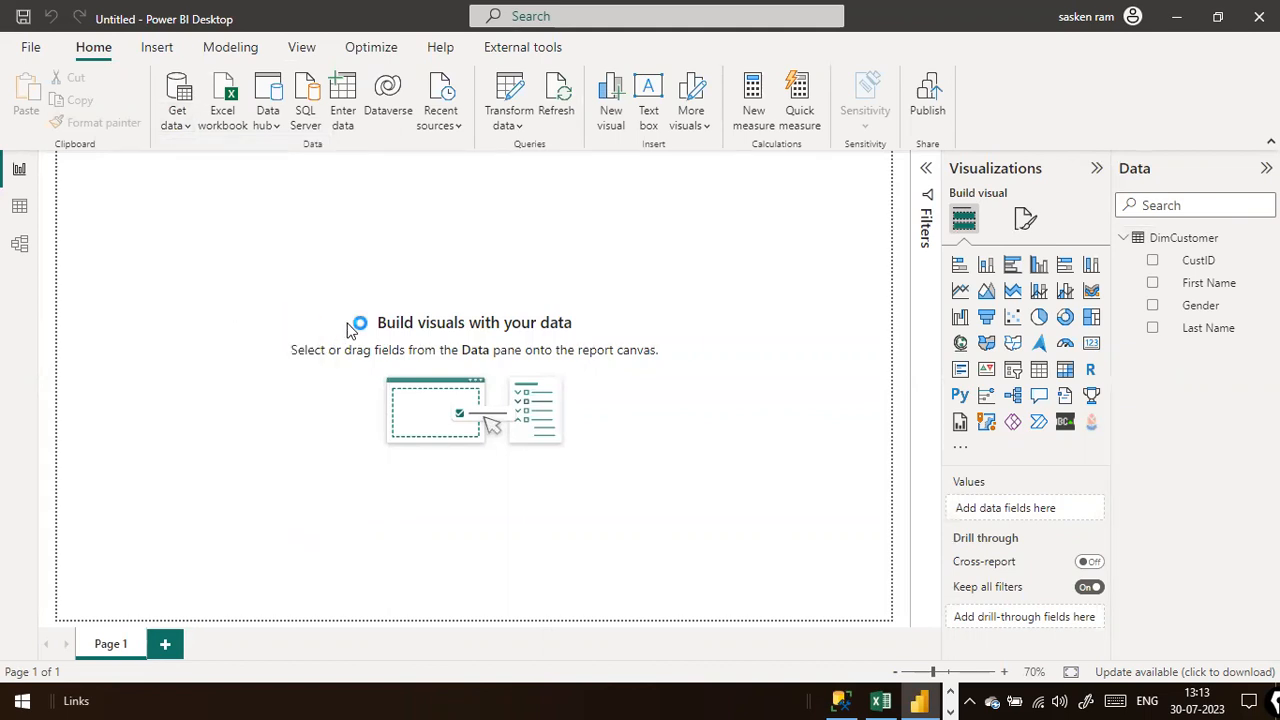
# Step: Switch to SQL Server Management Studio, copy the server name from the server connection dialog, and dismiss the dialog
pyautogui.hotkey('alt', 'Tab')
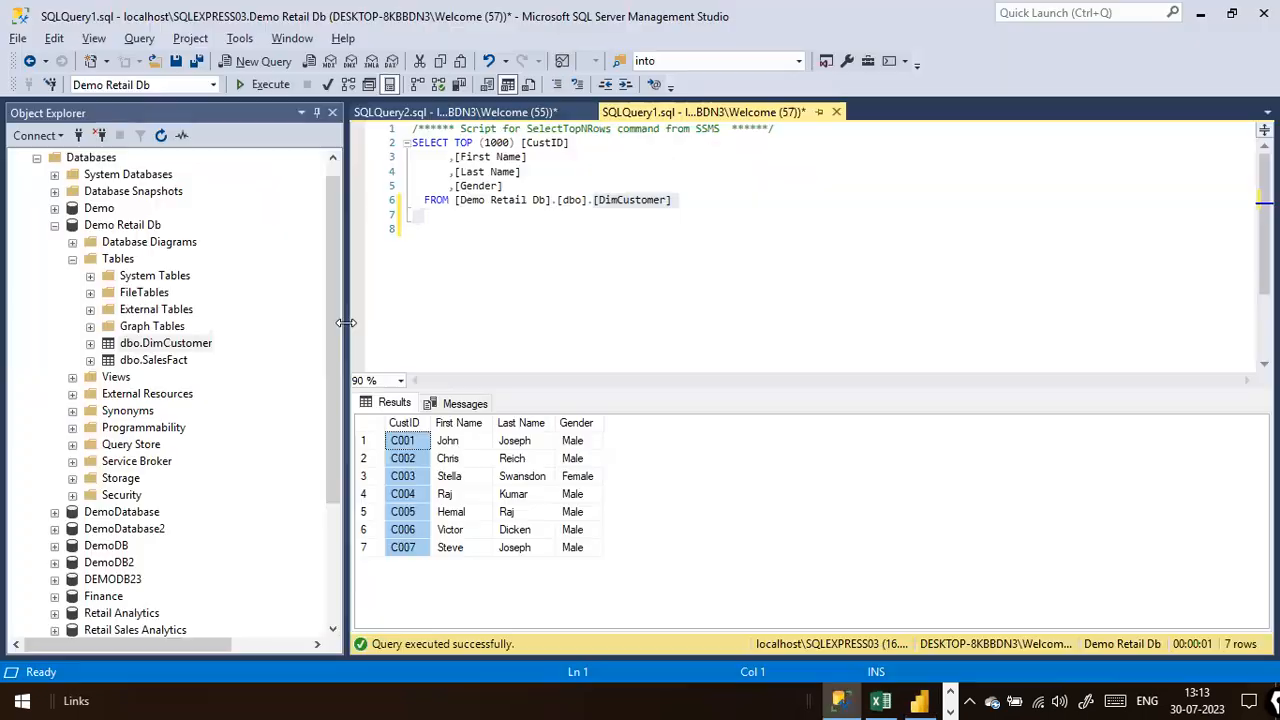
pyautogui.hotkey('alt', 'Tab')
pyautogui.hotkey('alt', 'Tab')
pyautogui.hotkey('alt', 'Tab')
pyautogui.hotkey('alt', 'Tab')
pyautogui.hotkey('alt', 'Tab')
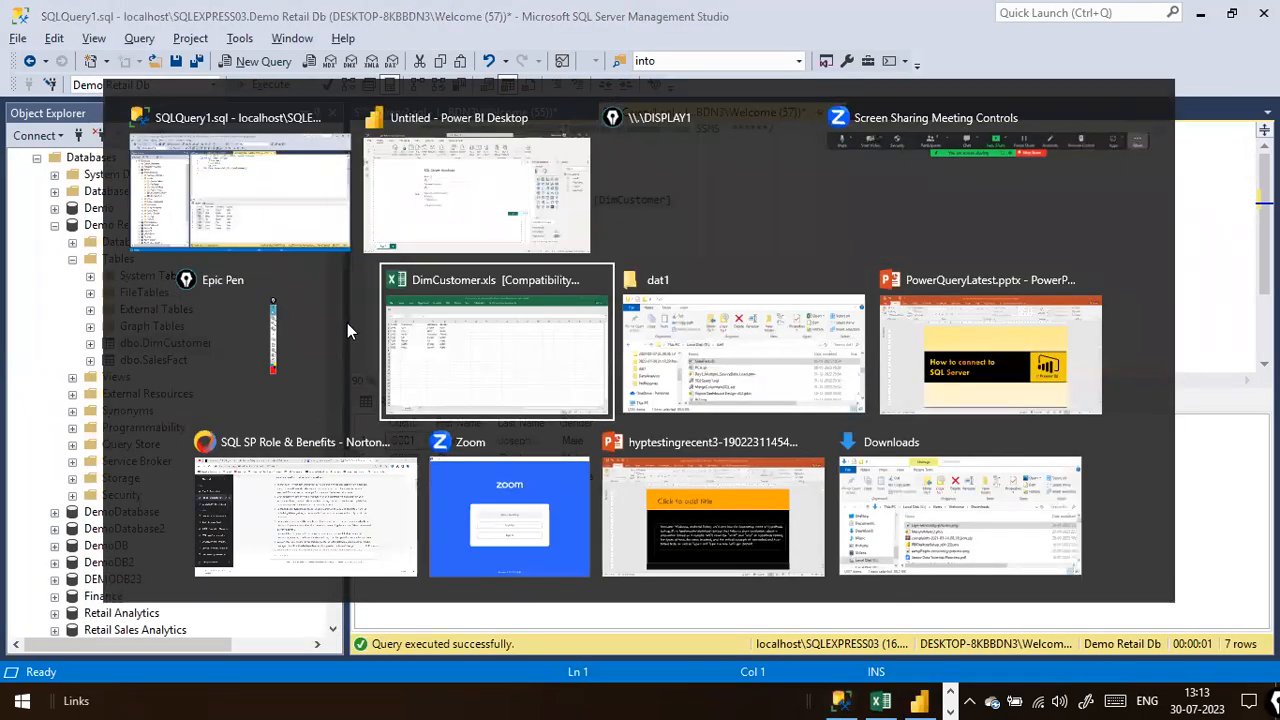
pyautogui.hotkey('alt', 'shift', 'Tab')
pyautogui.hotkey('alt', 'shift', 'Tab')
pyautogui.hotkey('alt', 'shift', 'Tab')
pyautogui.hotkey('alt', 'shift', 'Tab')
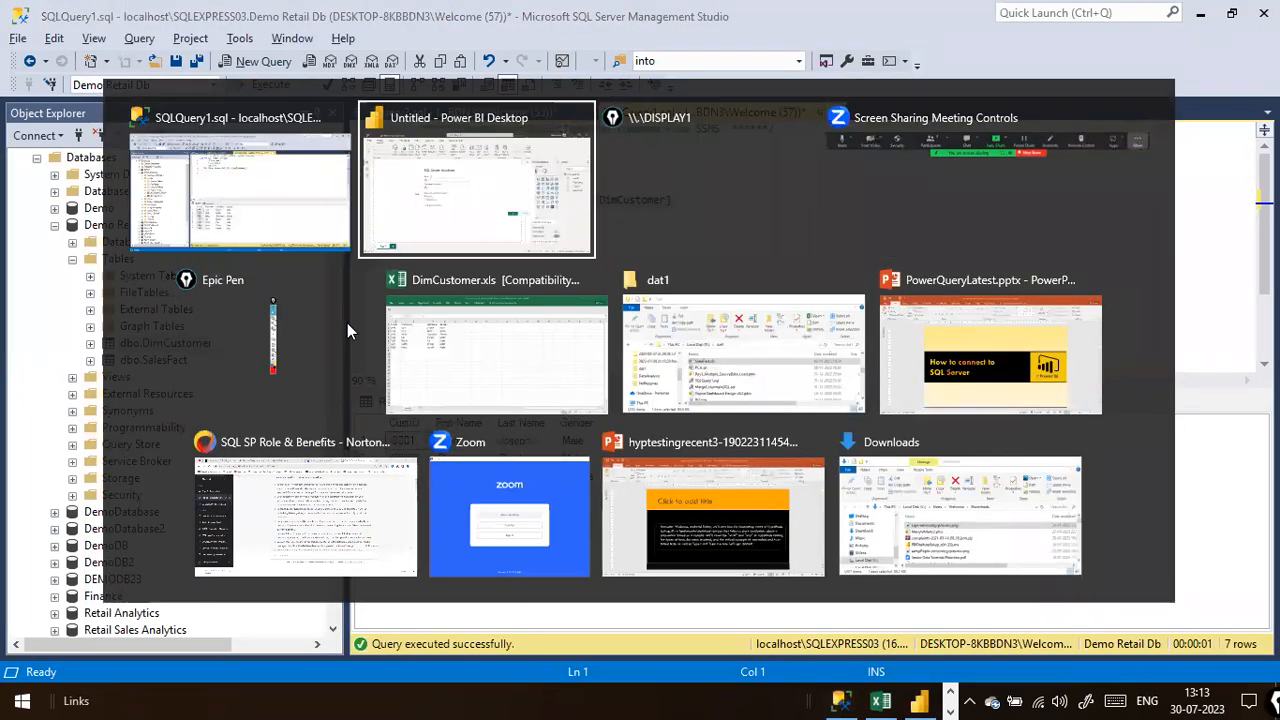
pyautogui.hotkey('alt', 'shift', 'Tab')
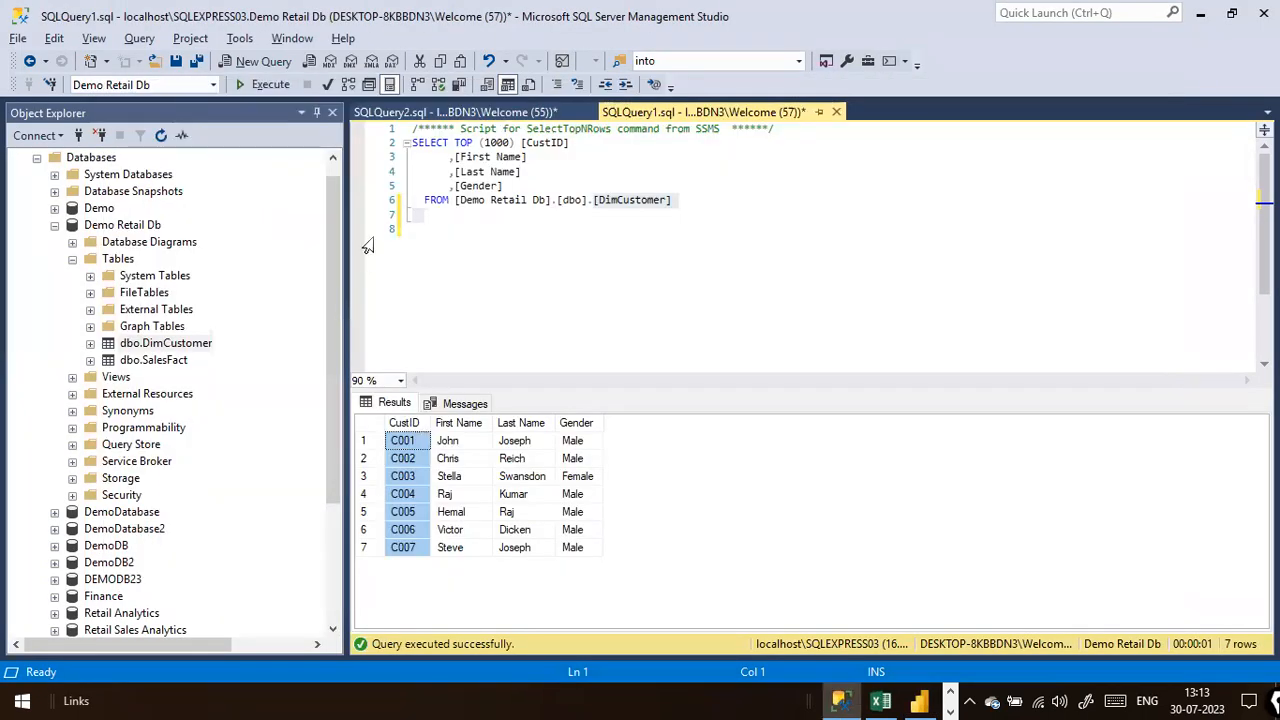
pyautogui.click(57, 138)
pyautogui.click(58, 156)
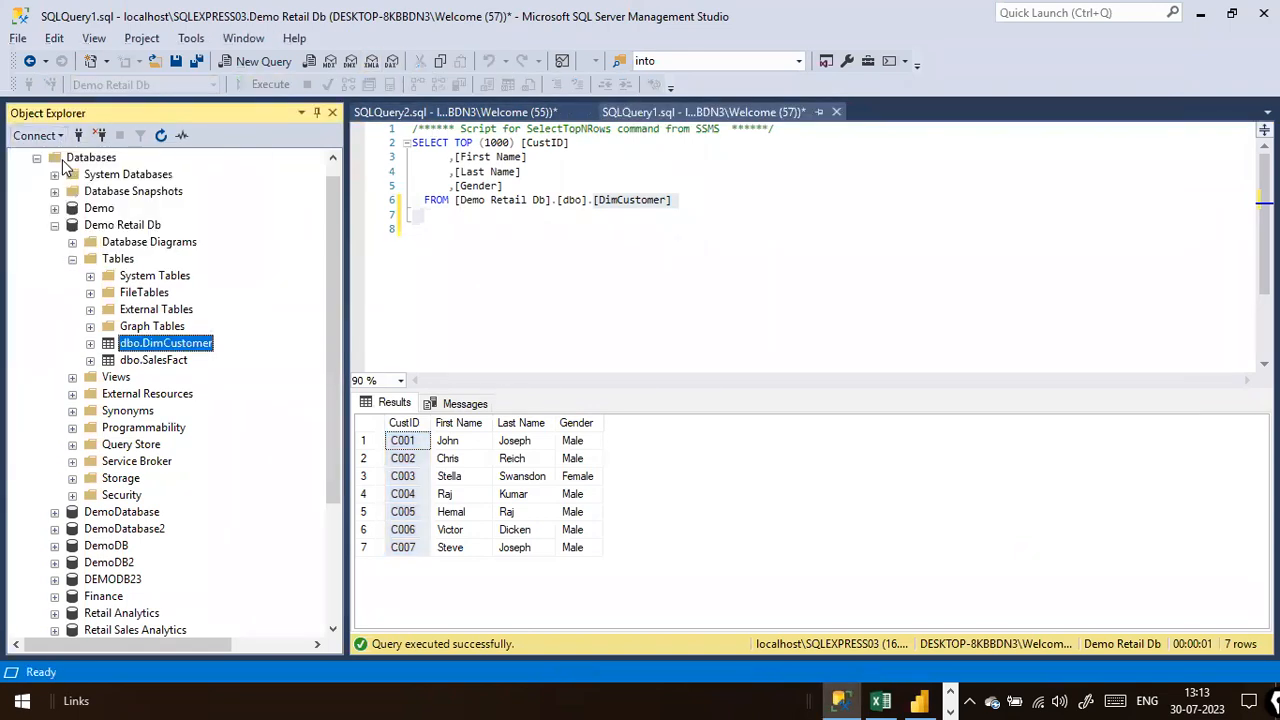
pyautogui.rightClick(705, 238)
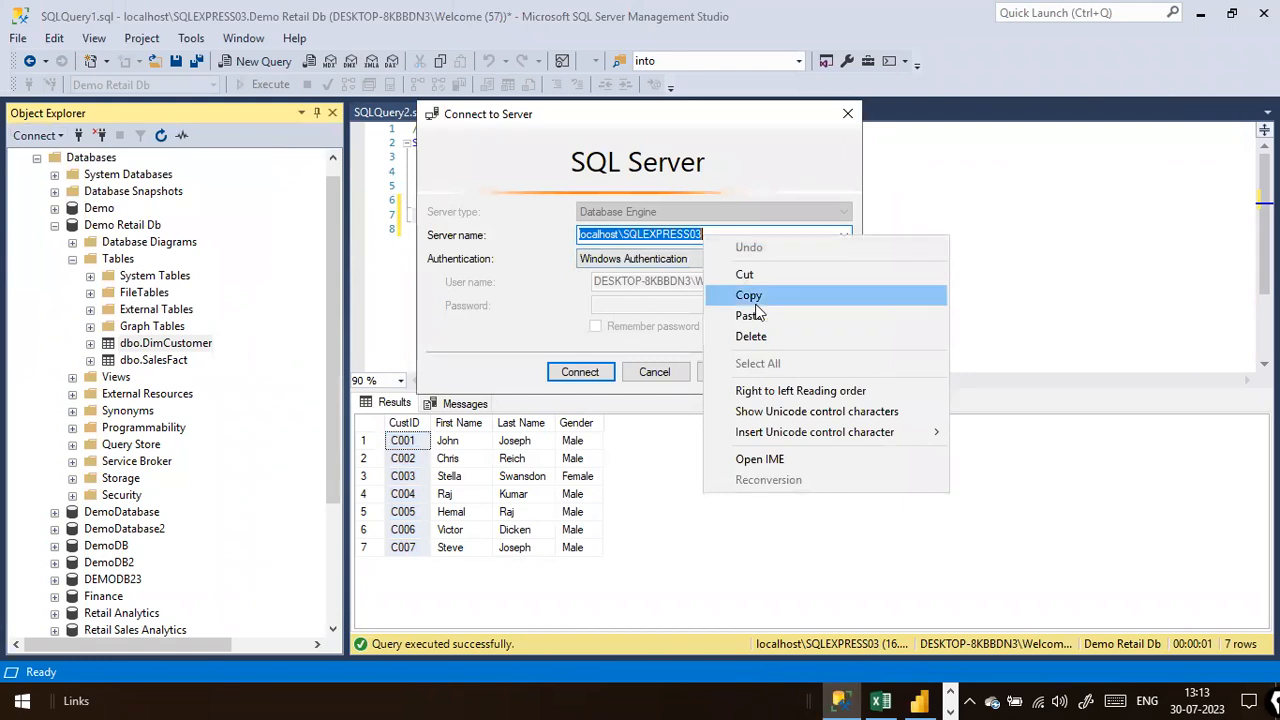
pyautogui.click(750, 296)
pyautogui.click(655, 372)
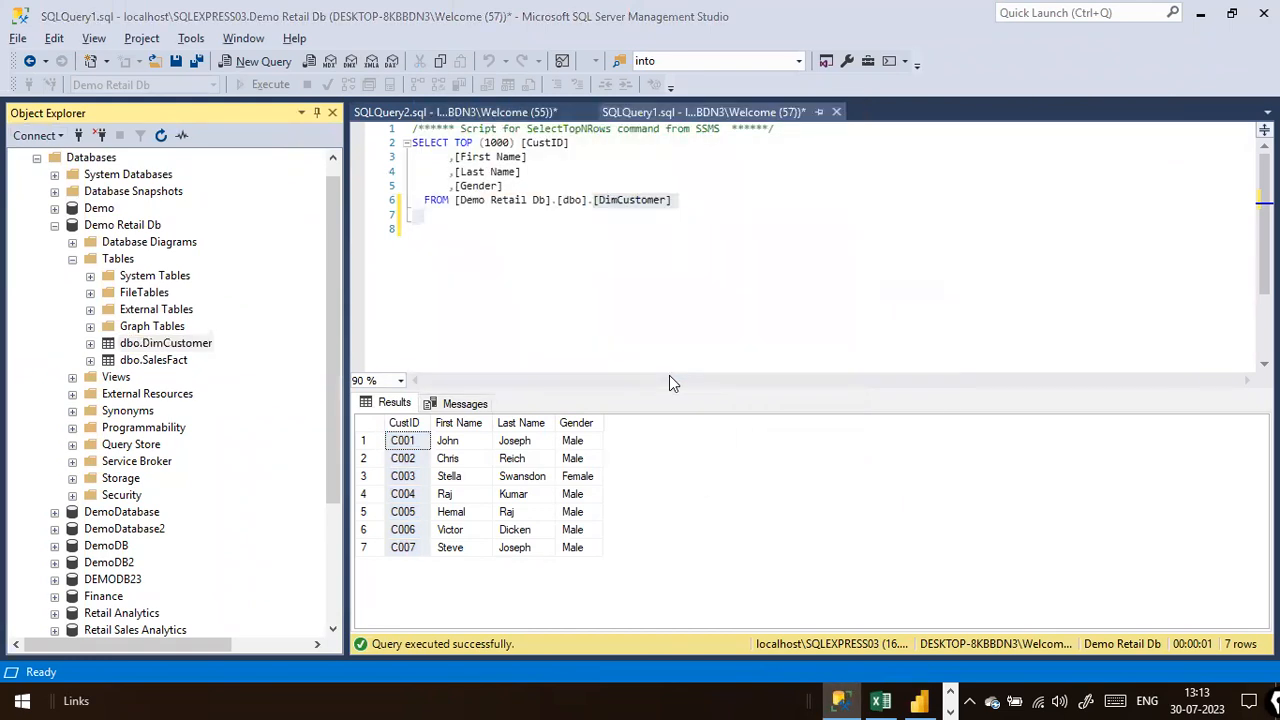
# Step: Switch back to Power BI Desktop and fill in the server as localhost\SQLEXPRESS03 and the database as Demo Retaill DB
pyautogui.hotkey('alt', 'Tab')
pyautogui.click(494, 266)
pyautogui.hotkey('ctrl', 'v')
pyautogui.click(486, 318)
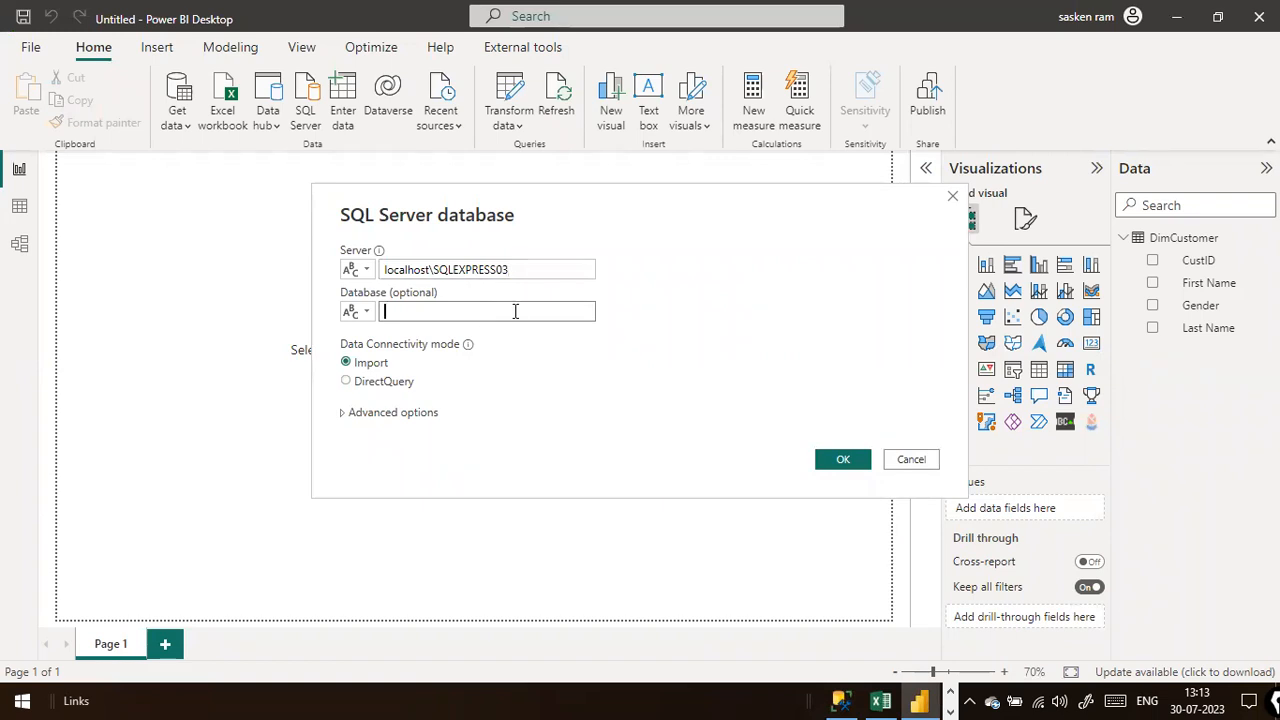
pyautogui.write('rETA')
pyautogui.write('etail')
pyautogui.write('emo')
pyautogui.press('End')
pyautogui.write('DB')
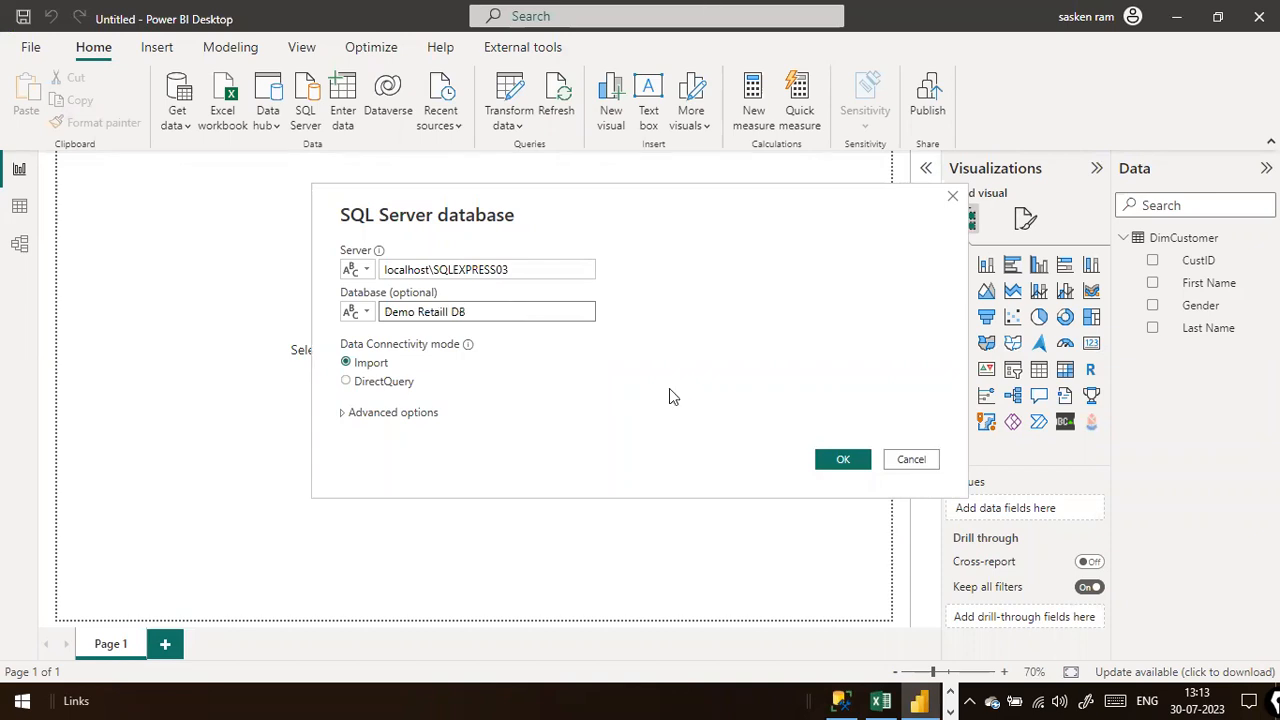
# Step: Try to connect to the Demo Retaill DB database in DirectQuery mode, and cancel the credentials dialog
pyautogui.click(563, 267)
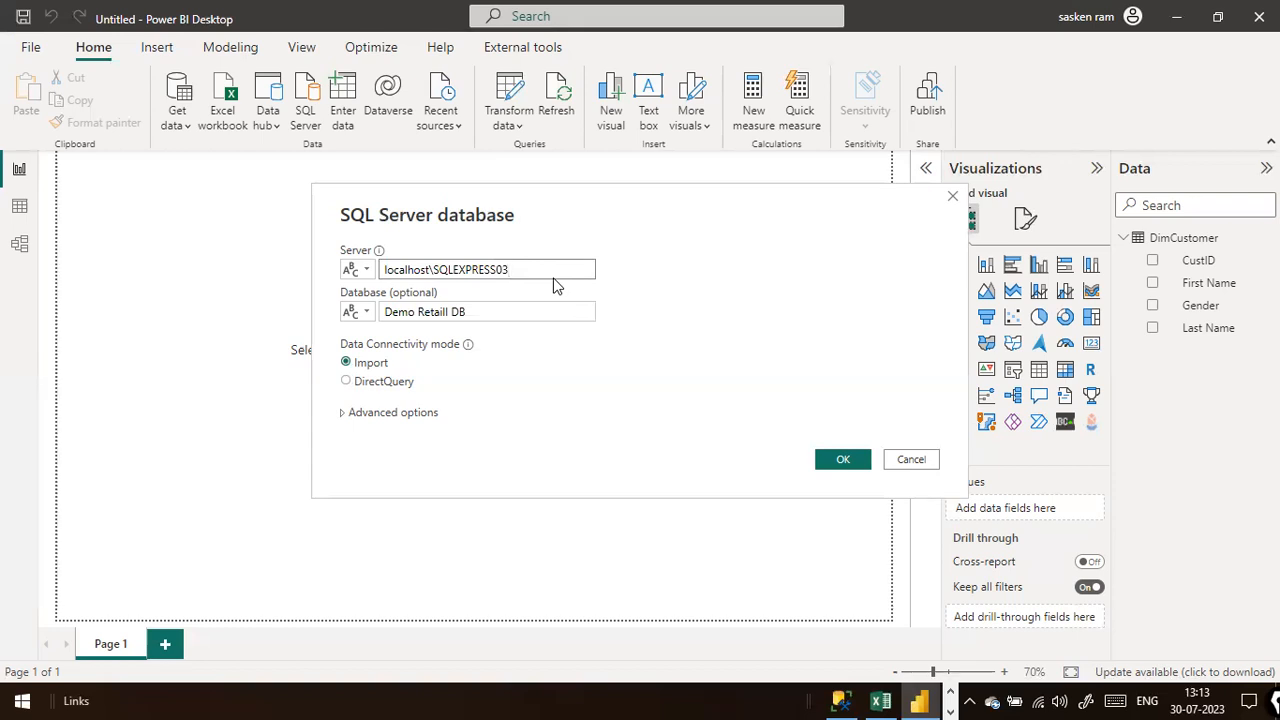
pyautogui.press('Left')
pyautogui.press('Left')
pyautogui.click(540, 275)
pyautogui.click(524, 313)
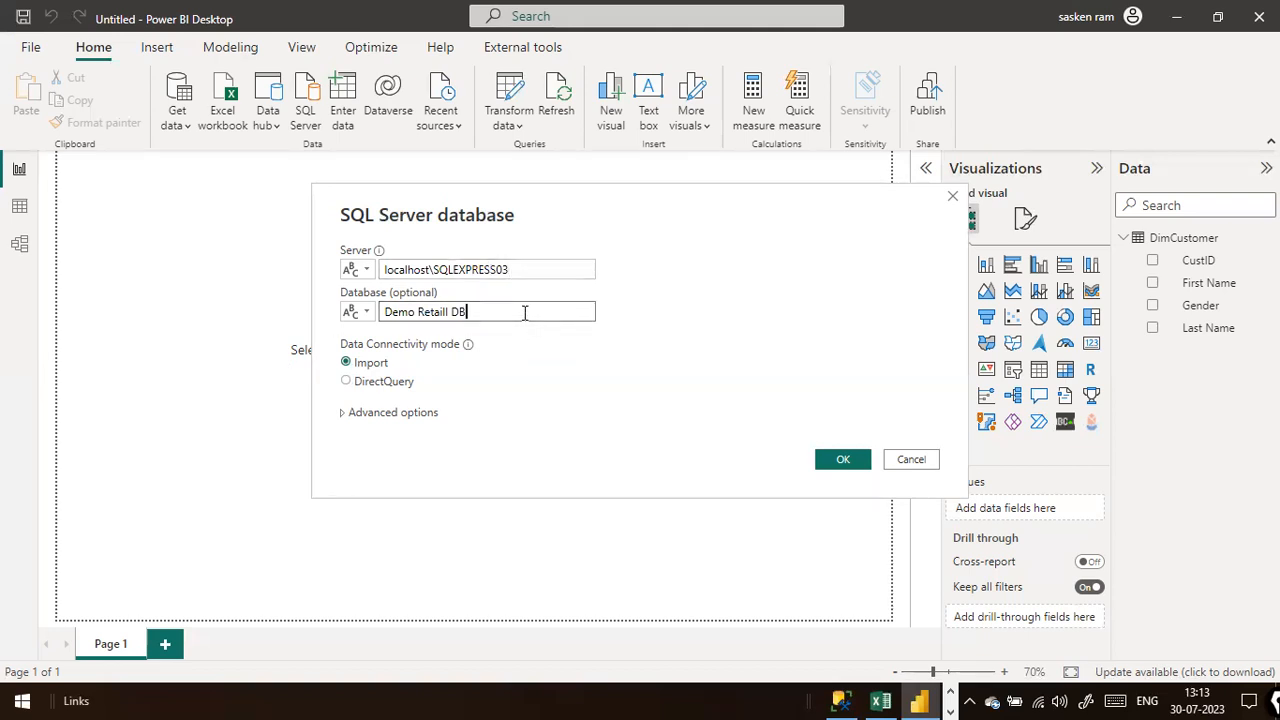
pyautogui.click(381, 385)
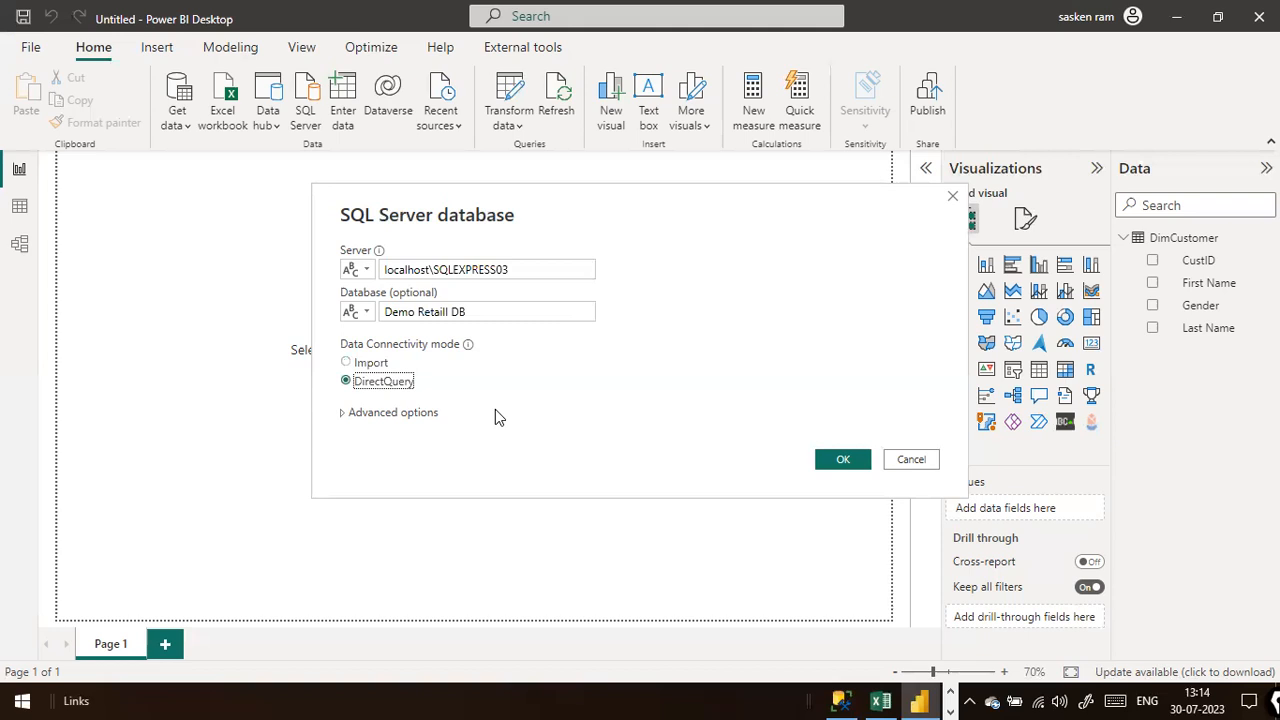
pyautogui.click(842, 463)
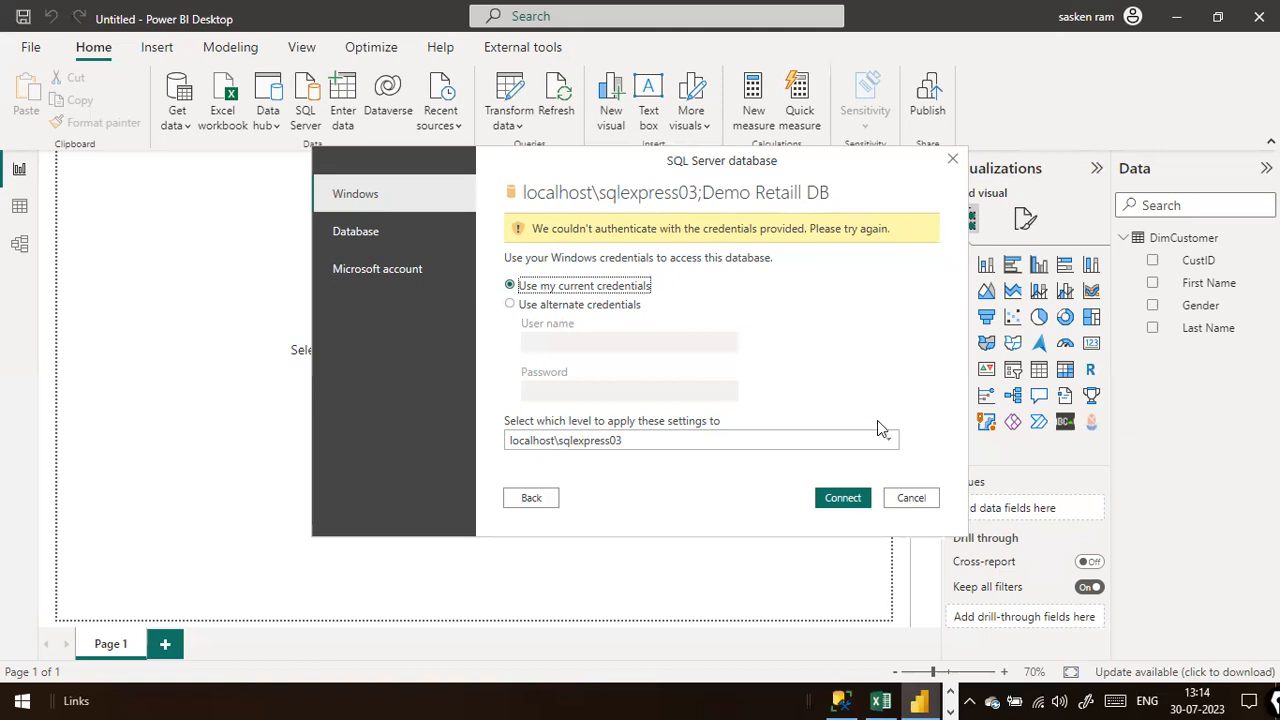
pyautogui.click(910, 498)
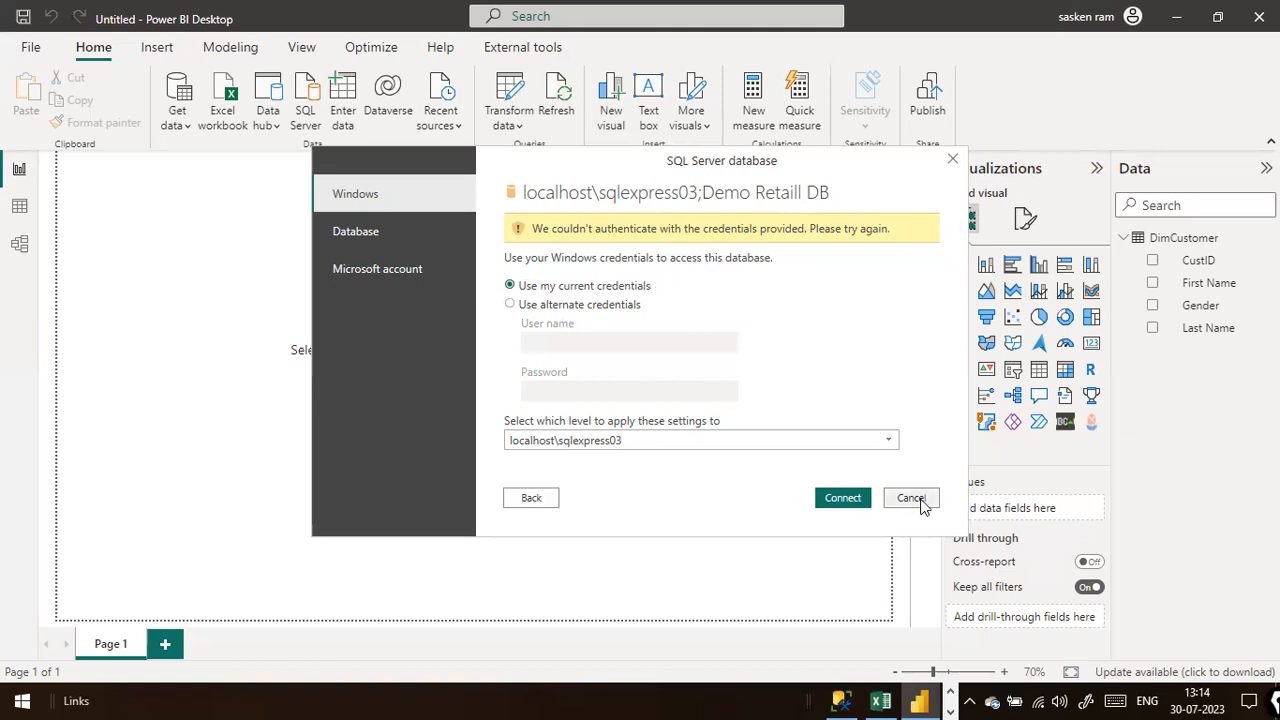
# Step: Start another SQL Server database connection and paste the copied server name as its server
pyautogui.click(182, 140)
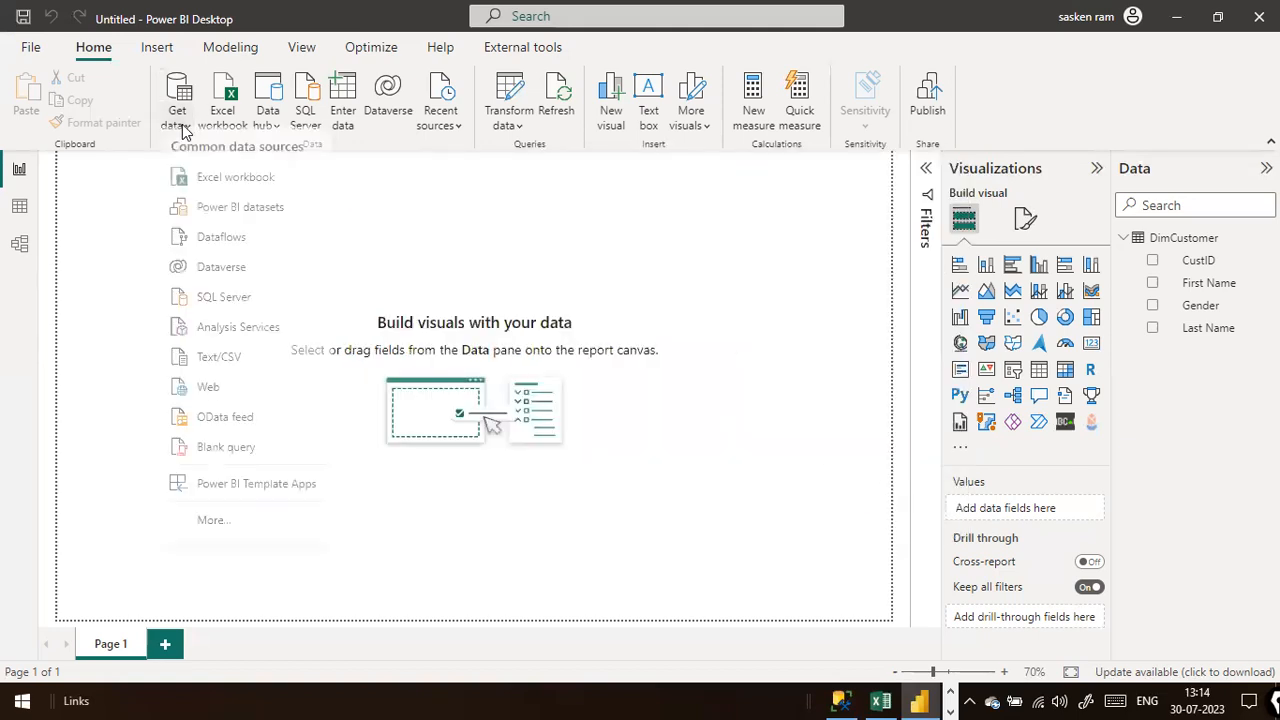
pyautogui.click(244, 318)
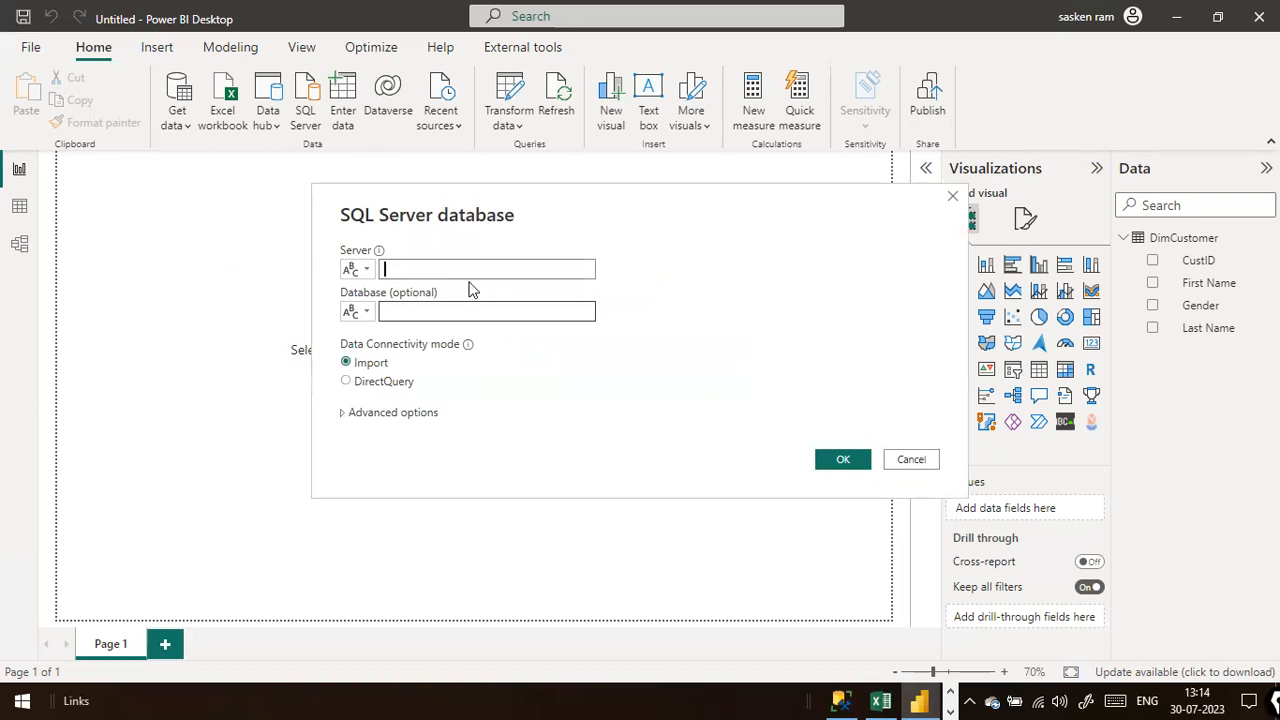
pyautogui.rightClick(480, 270)
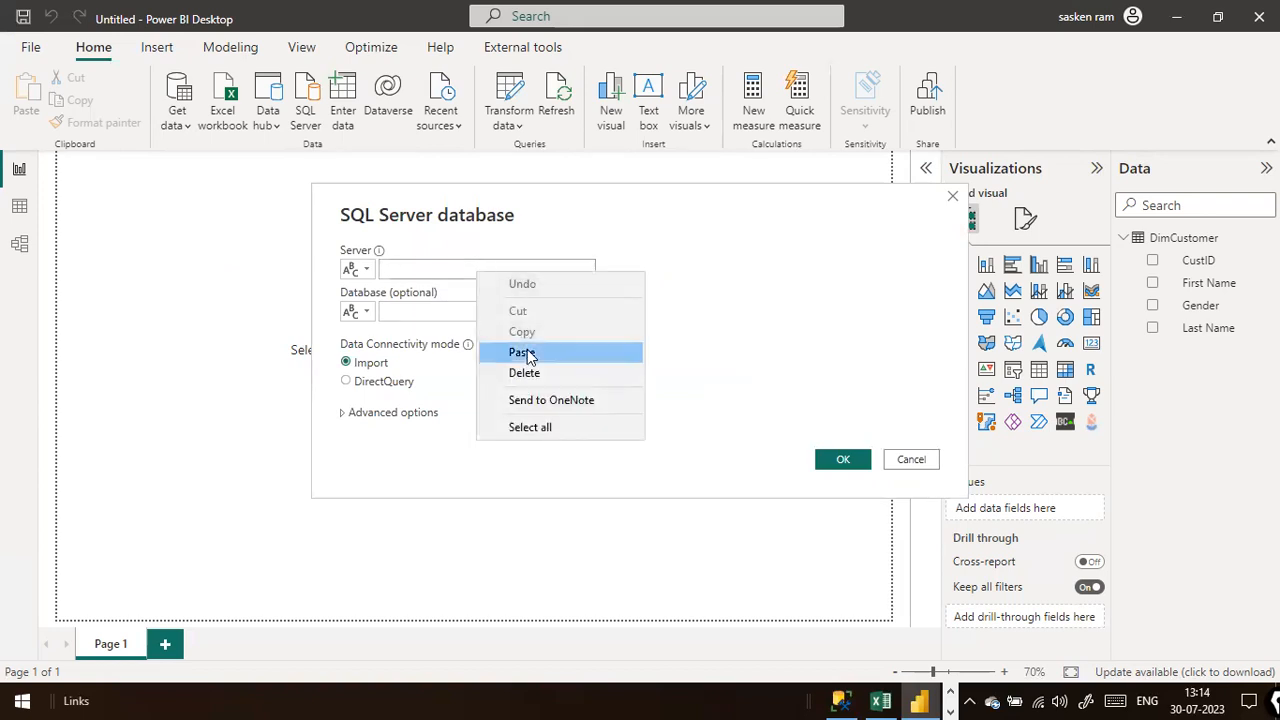
pyautogui.click(522, 352)
pyautogui.click(500, 316)
# Step: Switch to SQL Server Management Studio and select the Demo Retail Db database among the server's databases
pyautogui.hotkey('alt', 'Tab')
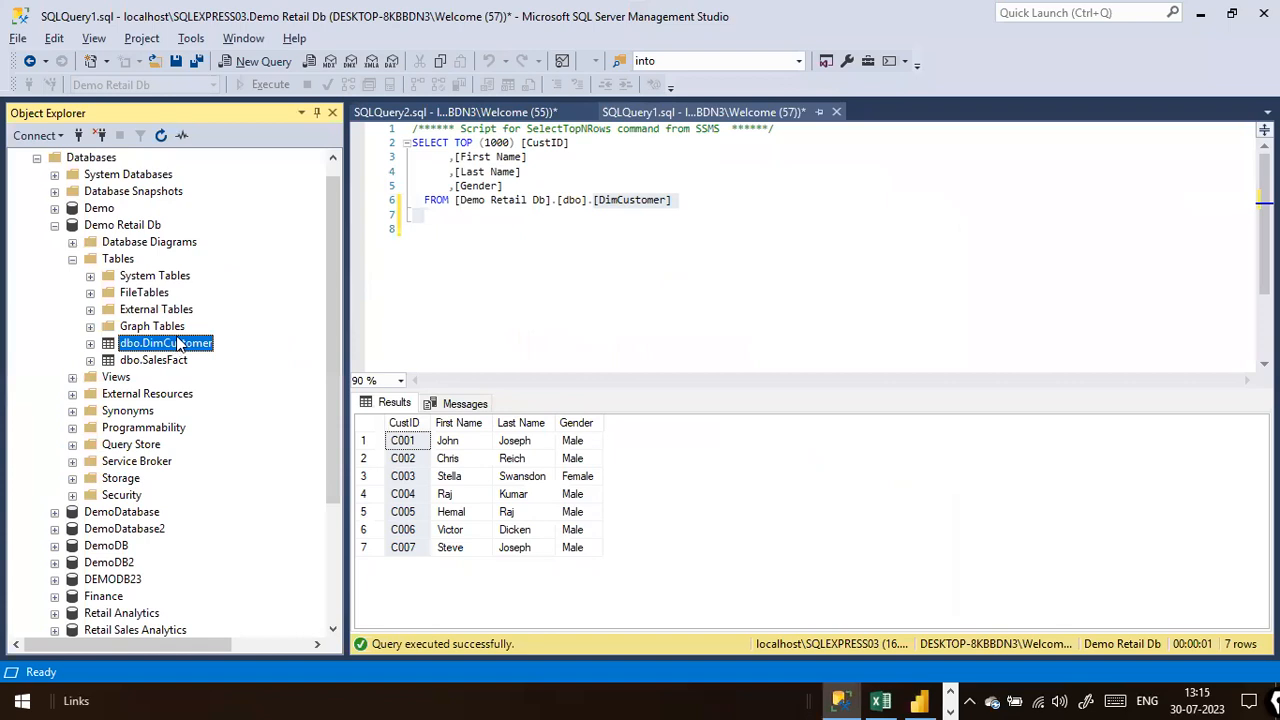
pyautogui.click(157, 226)
pyautogui.rightClick(157, 226)
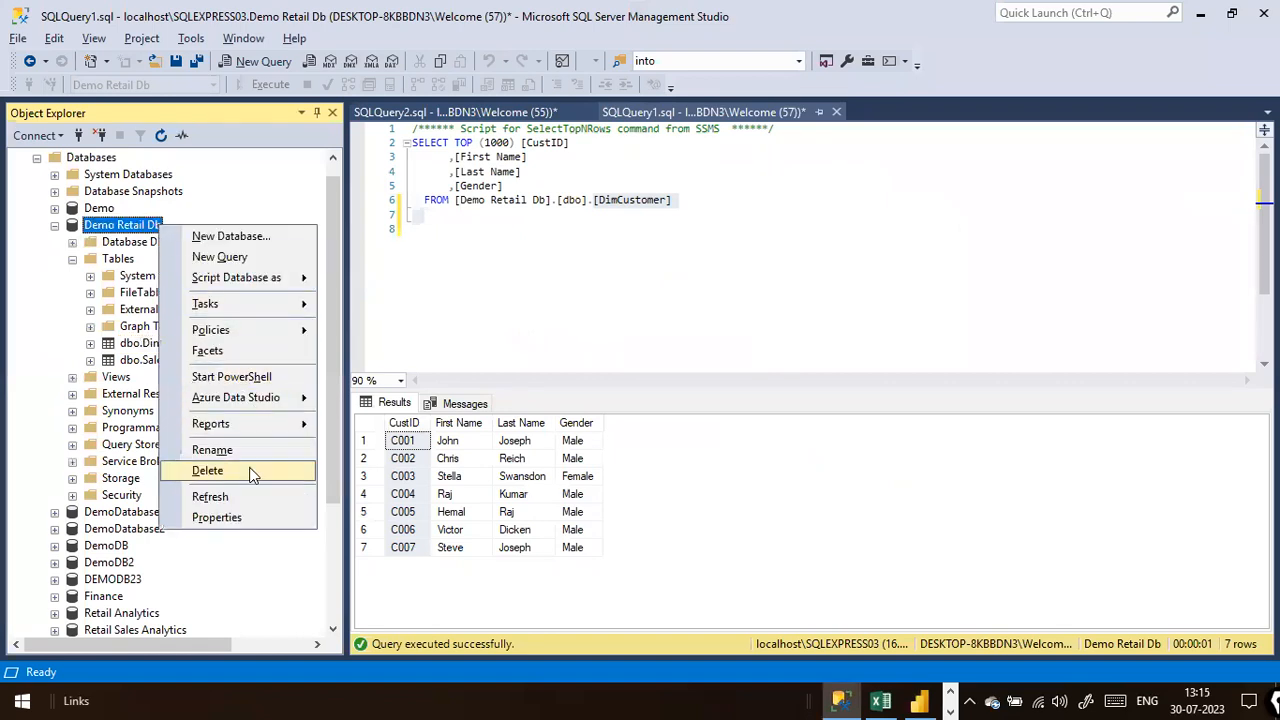
pyautogui.press('Escape')
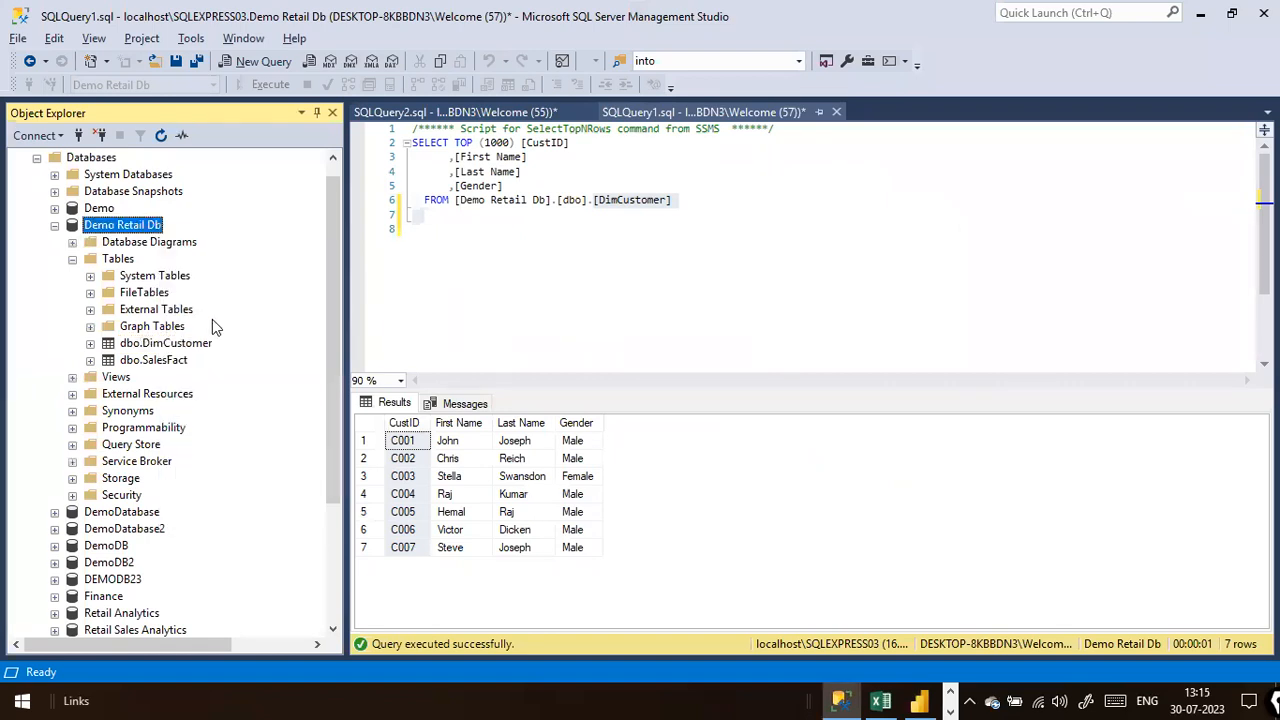
# Step: Copy the name of the Demo Retail Db database from the database list
pyautogui.doubleClick(138, 226)
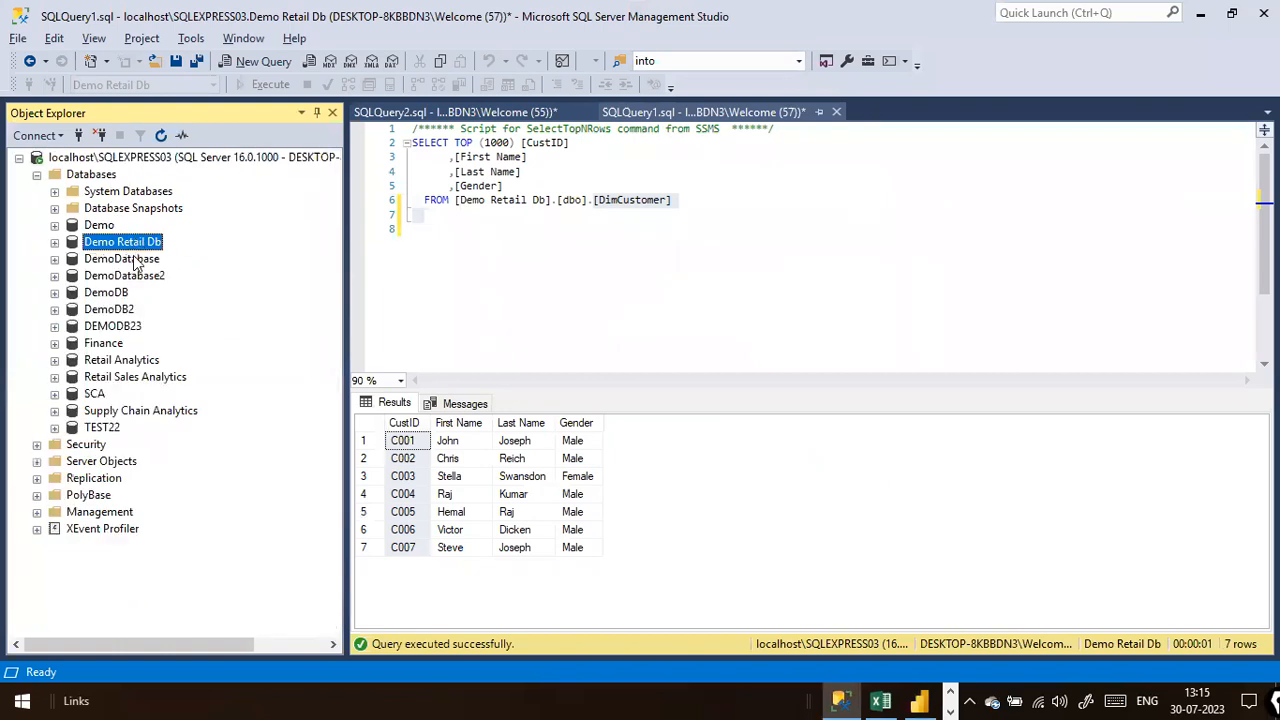
pyautogui.rightClick(136, 243)
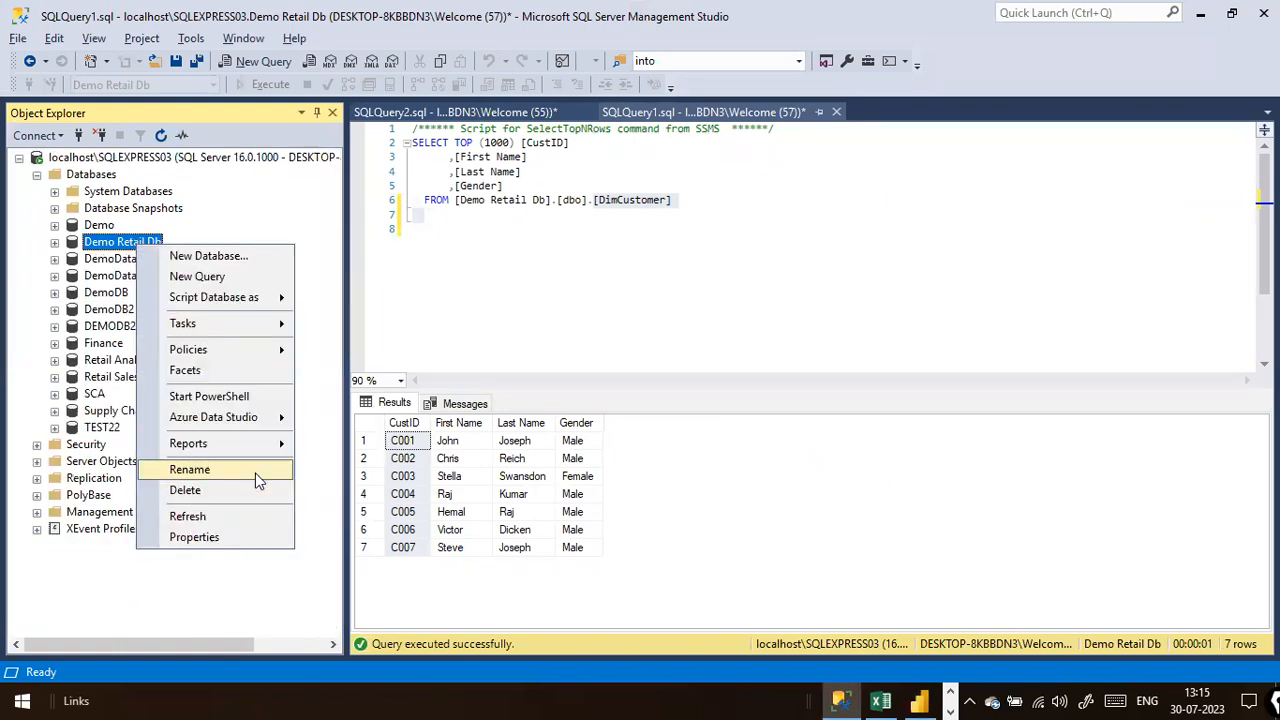
pyautogui.click(256, 481)
pyautogui.hotkey('ctrl', 'c')
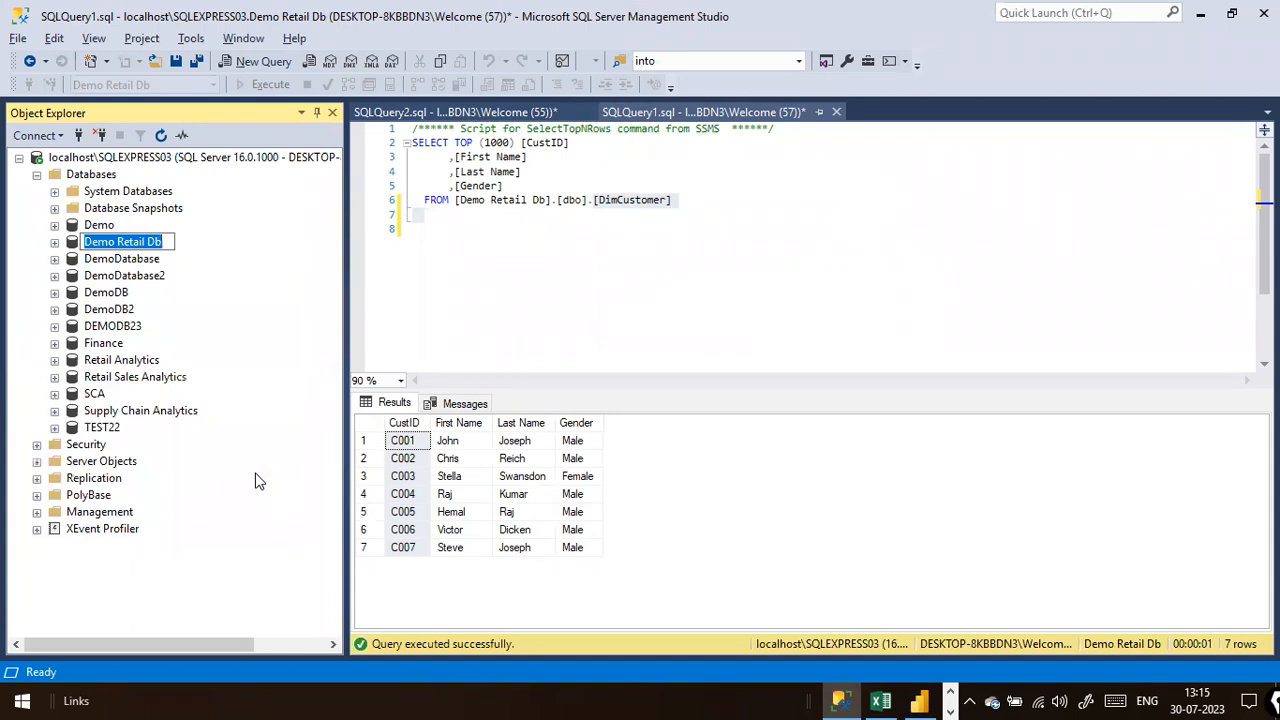
# Step: Switch to Power BI Desktop and connect to Demo Retail Db in DirectQuery mode with the current Windows credentials, accepting an unencrypted connection
pyautogui.hotkey('alt', 'Tab')
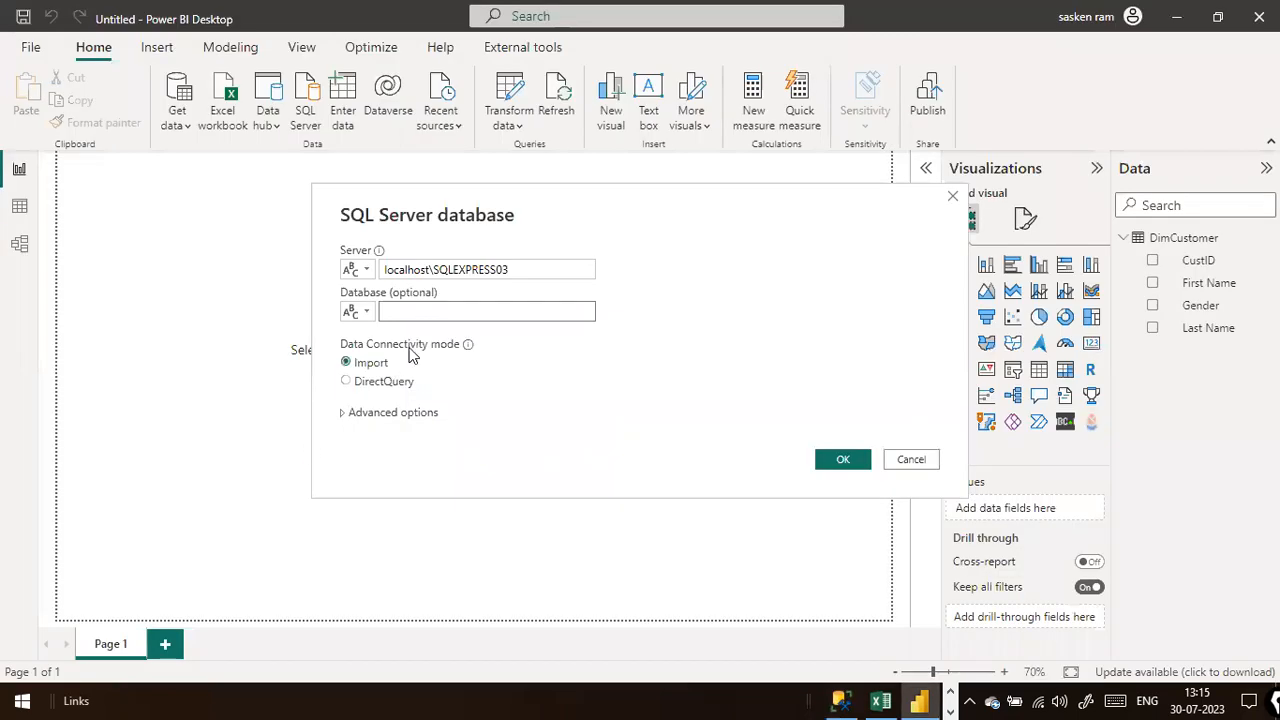
pyautogui.click(432, 314)
pyautogui.hotkey('ctrl', 'v')
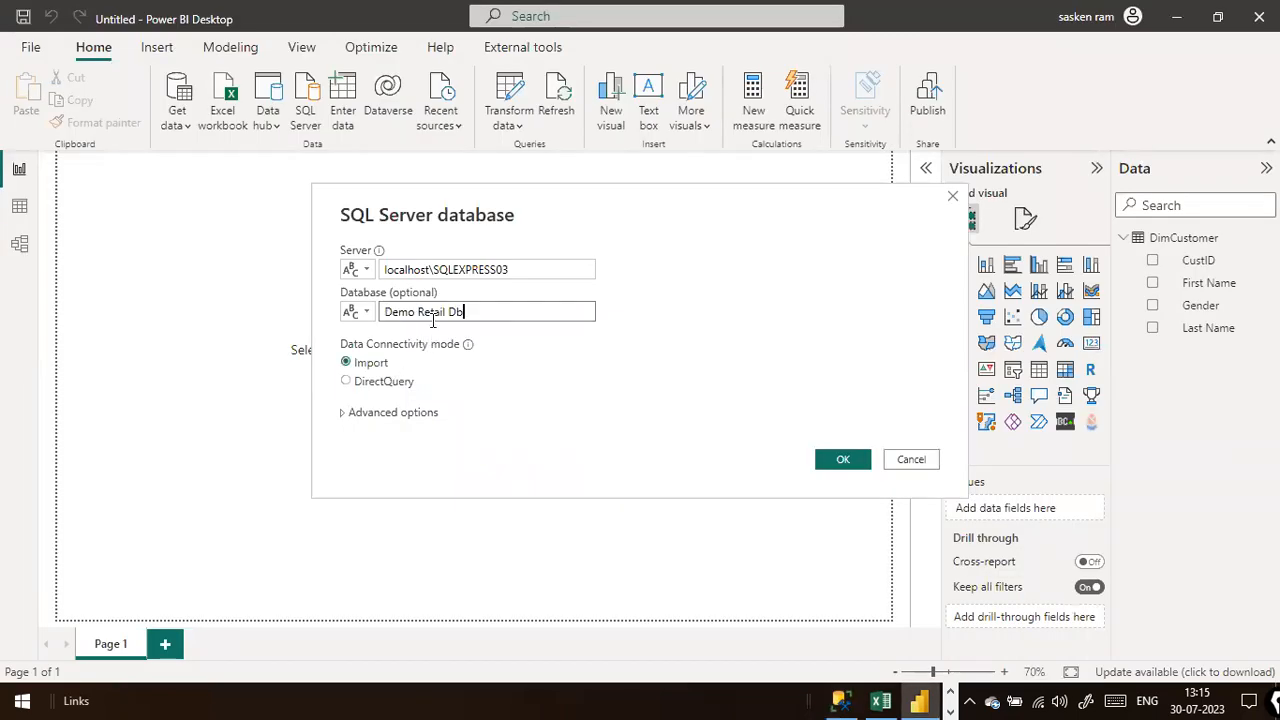
pyautogui.click(346, 381)
pyautogui.click(845, 460)
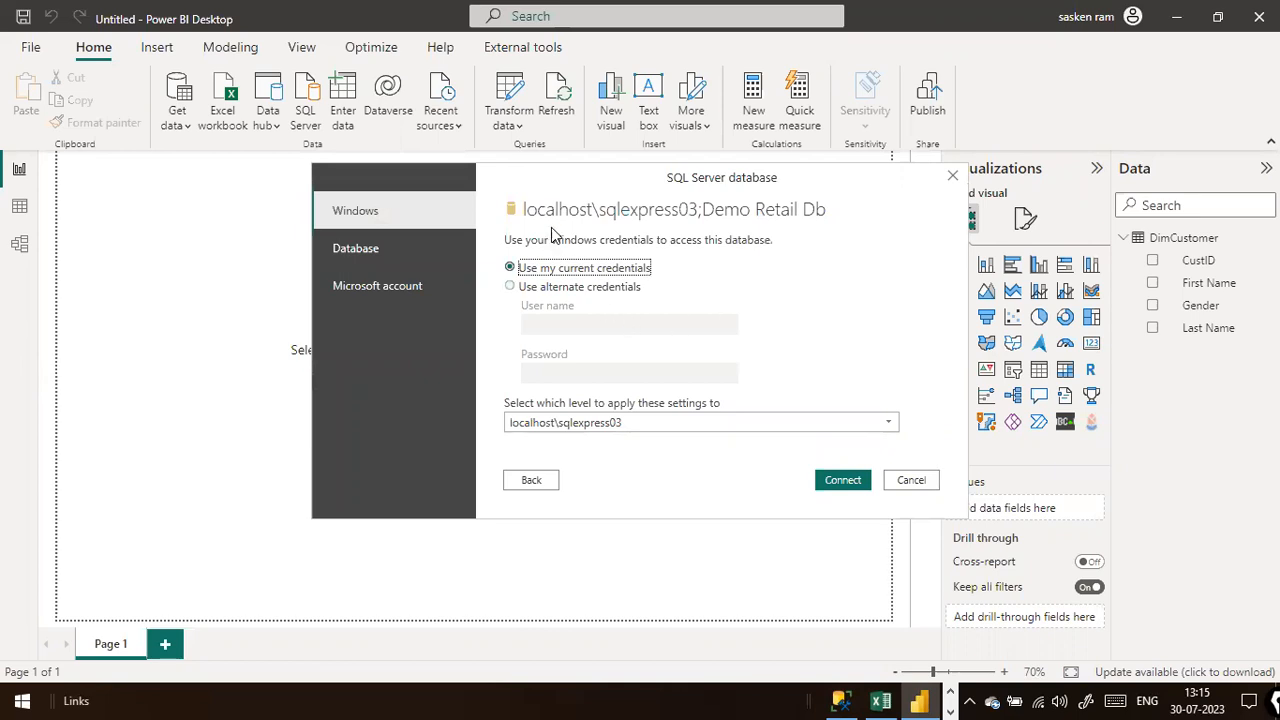
pyautogui.click(827, 483)
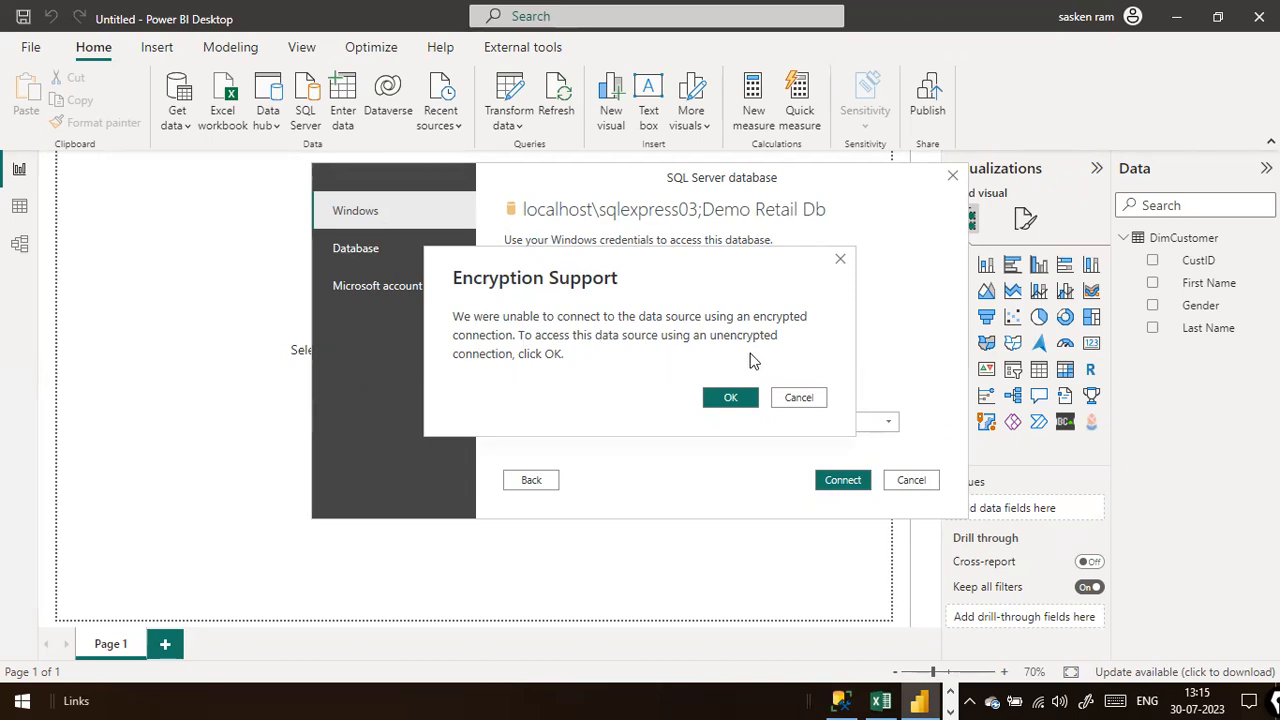
pyautogui.click(737, 397)
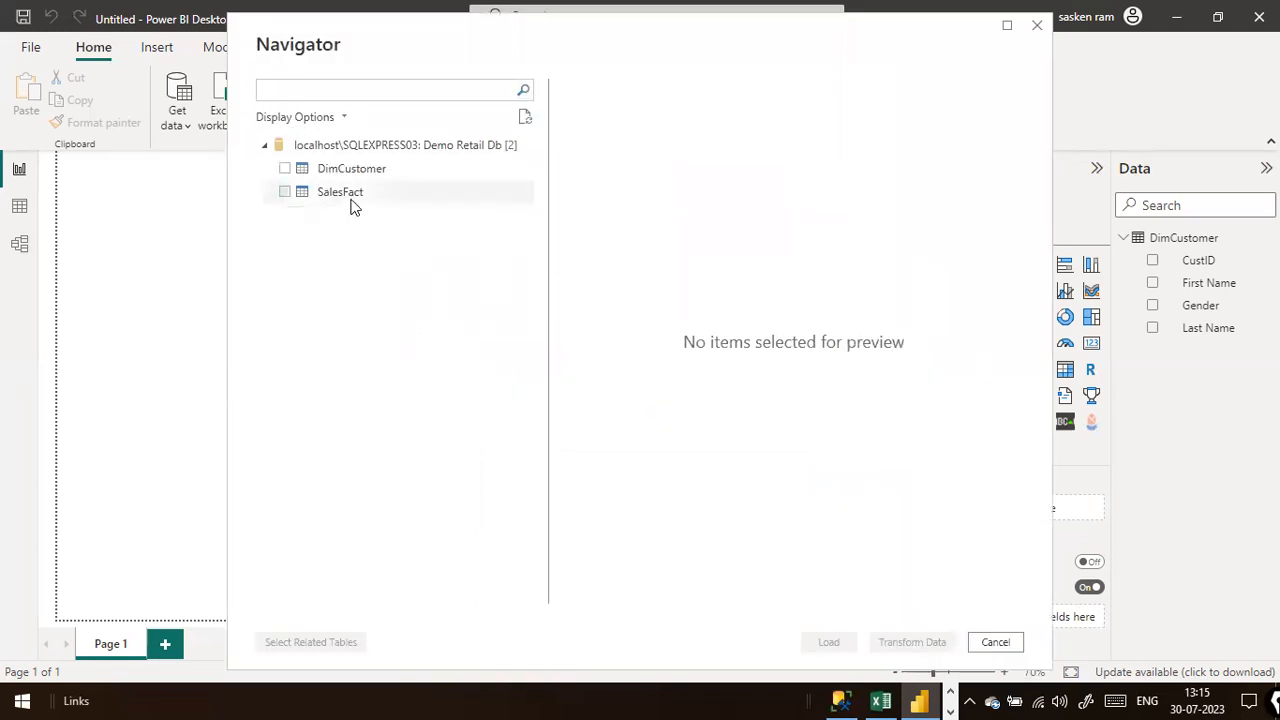
# Step: Load the SalesFact table into the model and accept the security risk of adding a second data source
pyautogui.click(285, 193)
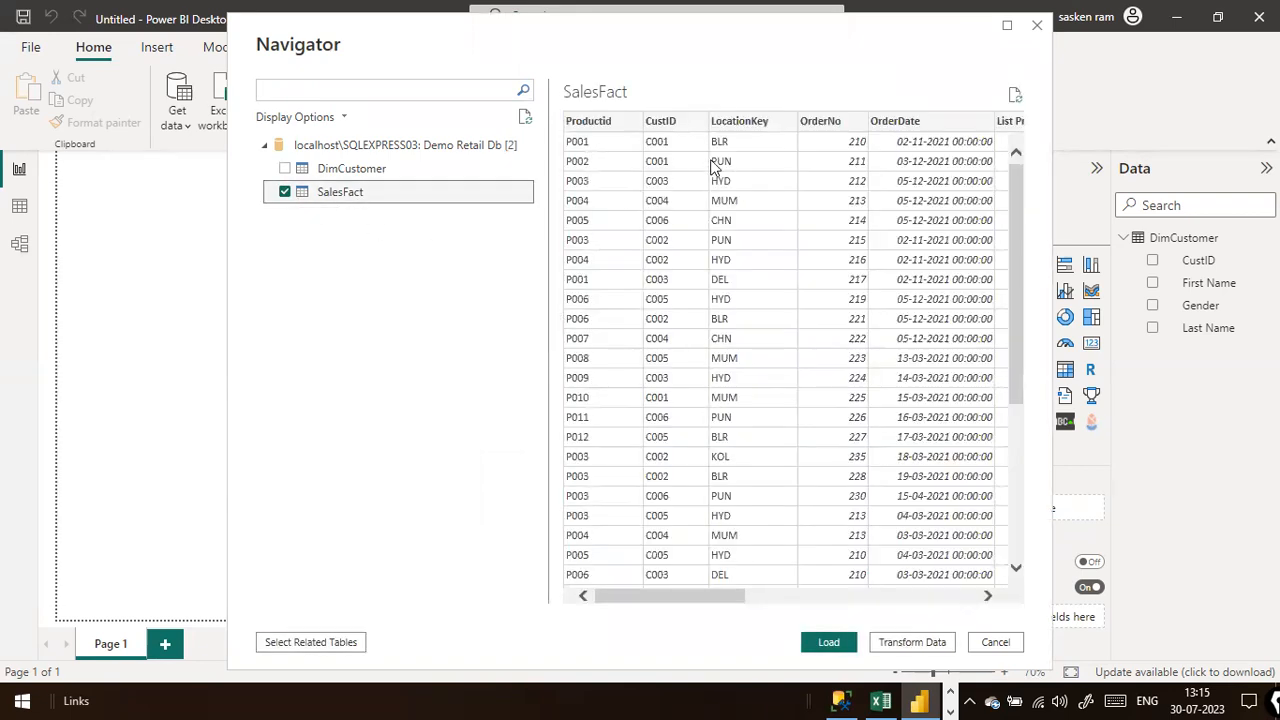
pyautogui.moveTo(745, 600); pyautogui.dragTo(451, 466)
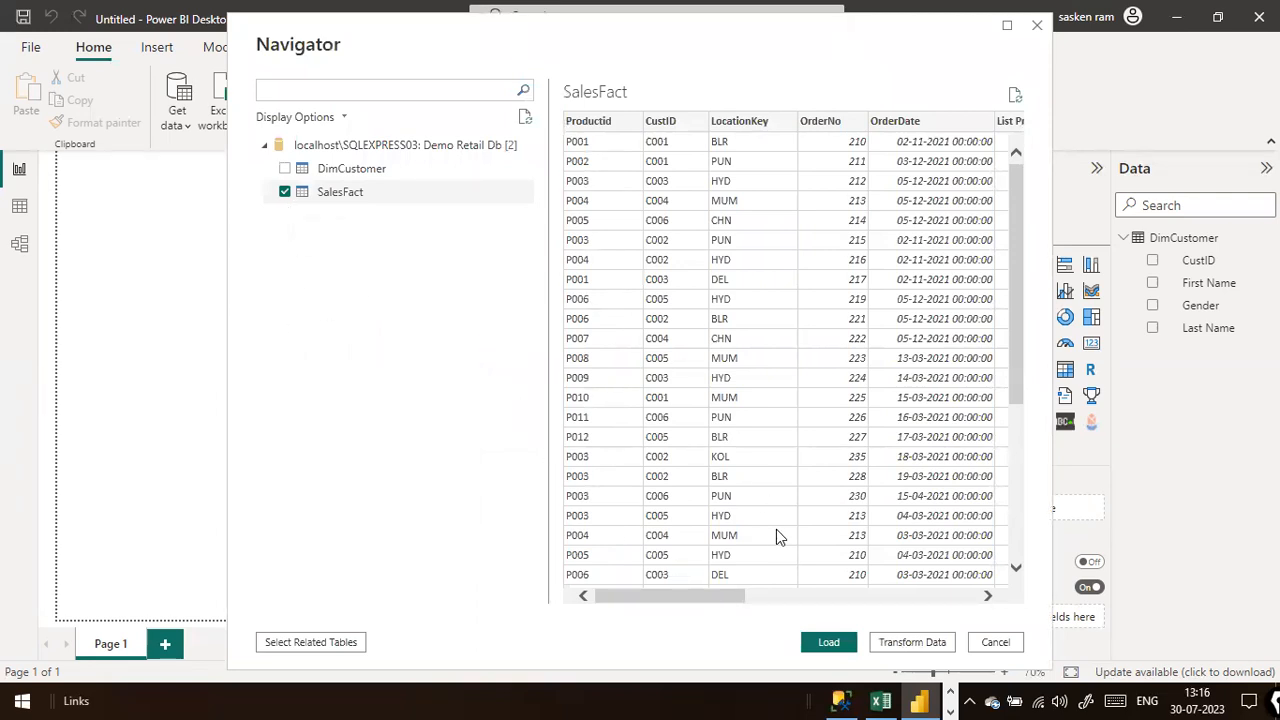
pyautogui.click(828, 645)
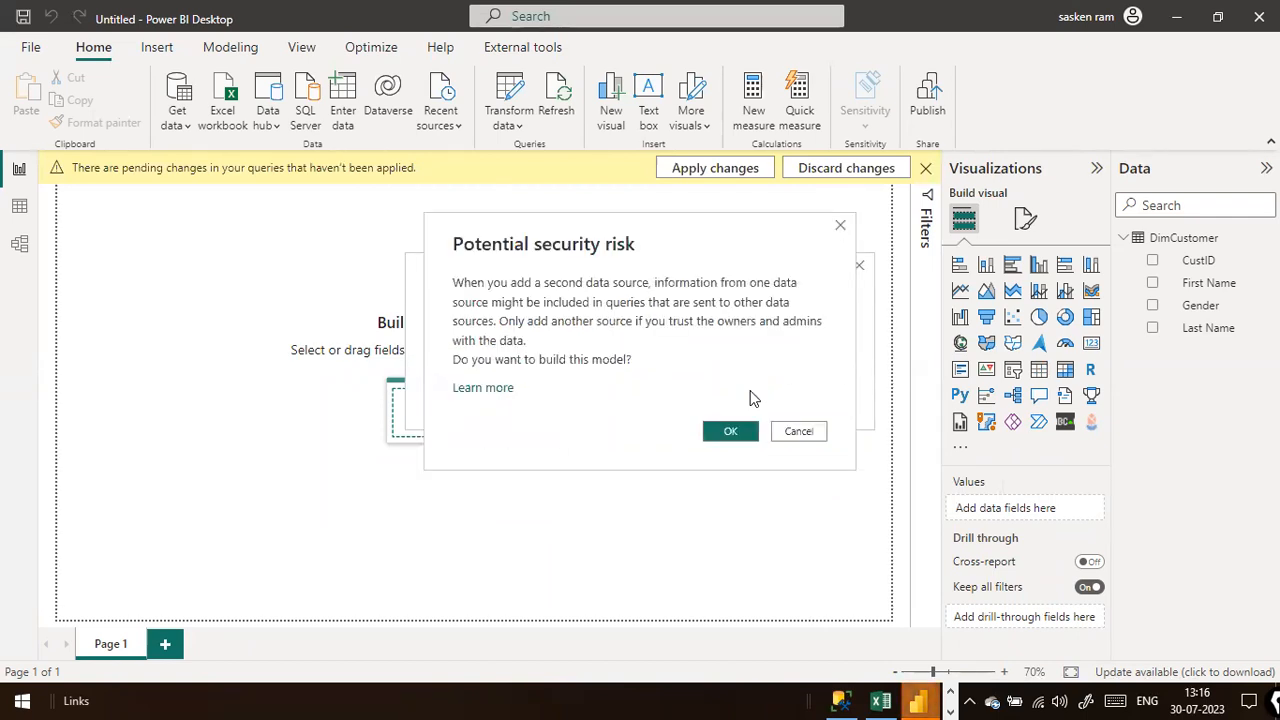
pyautogui.click(718, 431)
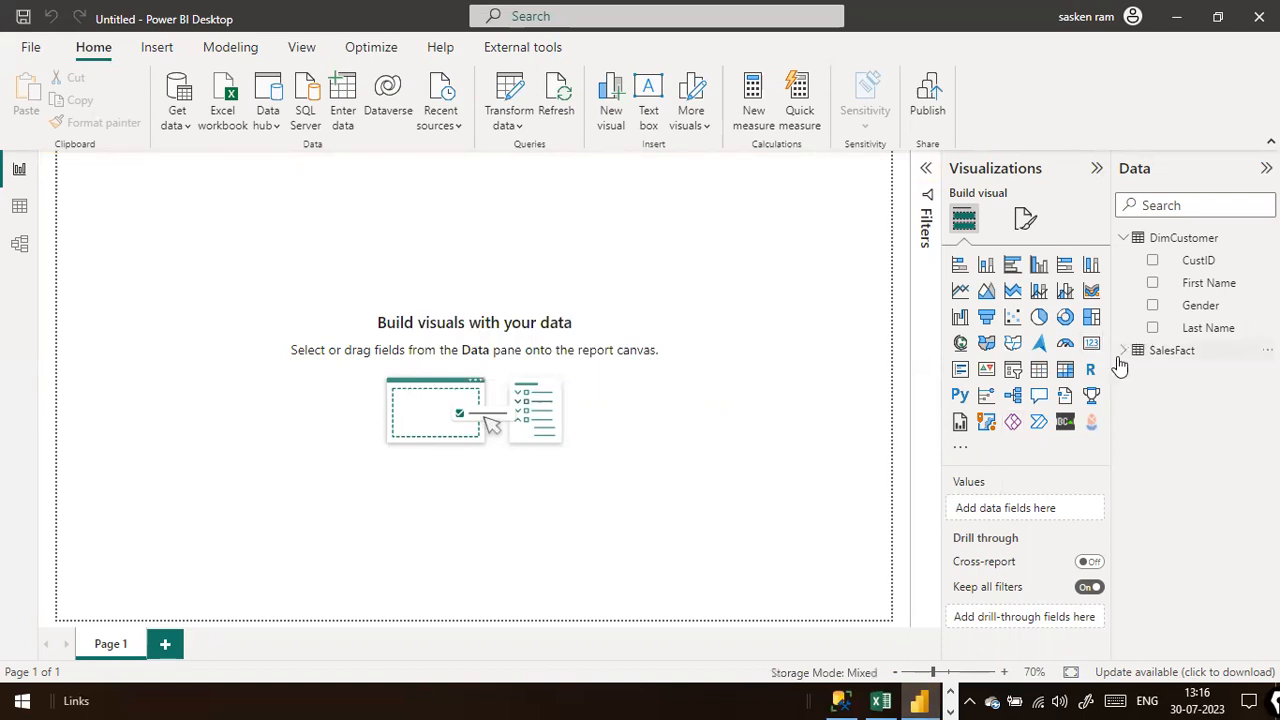
# Step: Check the SalesFact table's storage mode and fields, and look at its rows in Data view
pyautogui.moveTo(1187, 365)
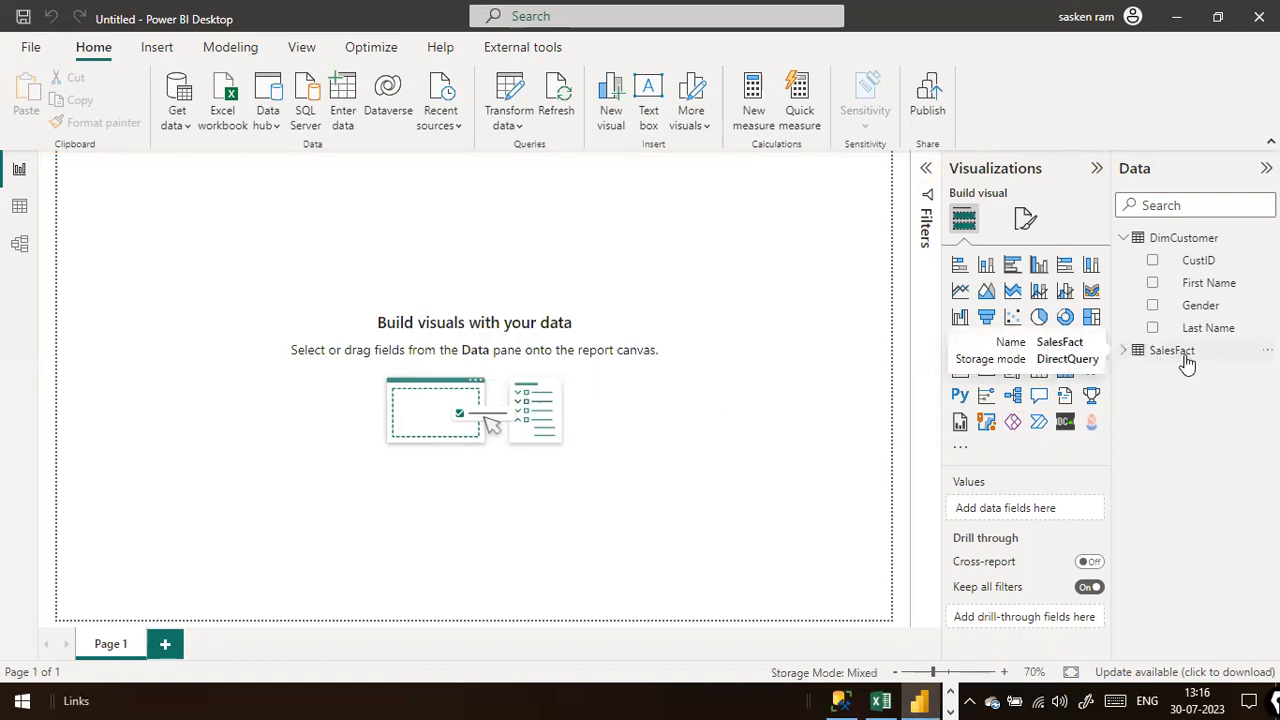
pyautogui.click(1124, 352)
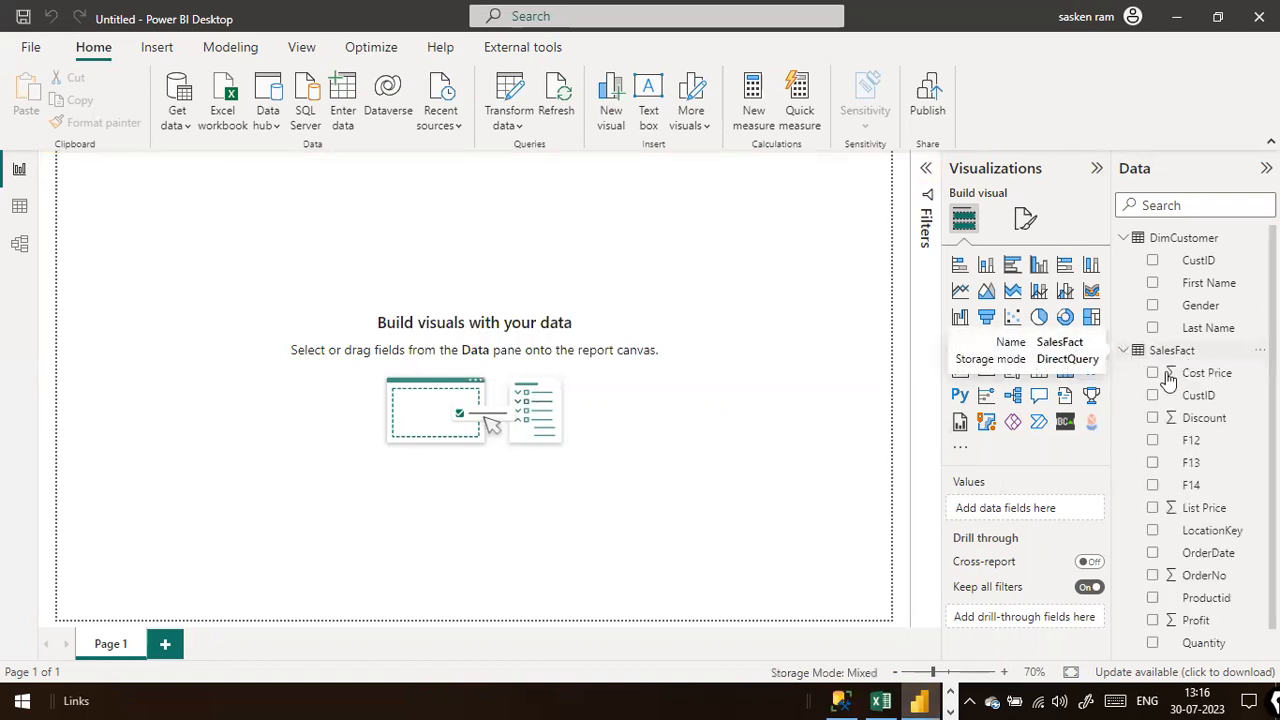
pyautogui.scroll(-1, 1240, 430)
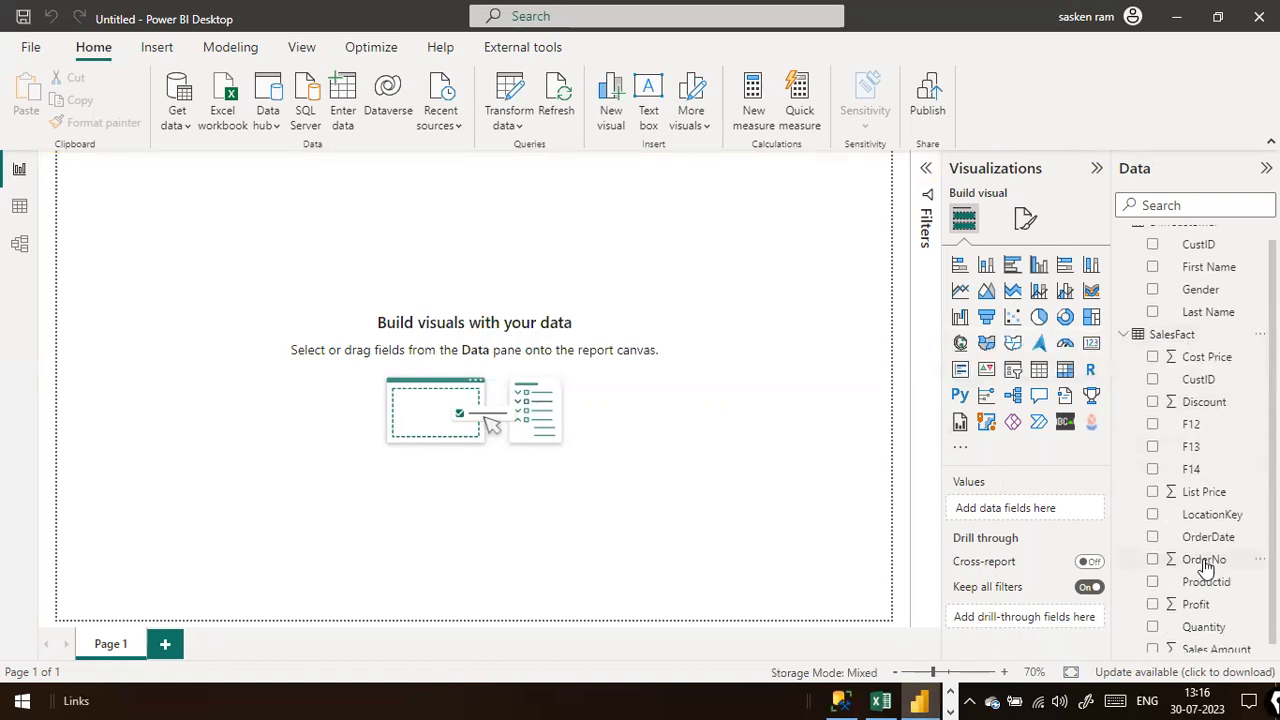
pyautogui.scroll(1, 1206, 560)
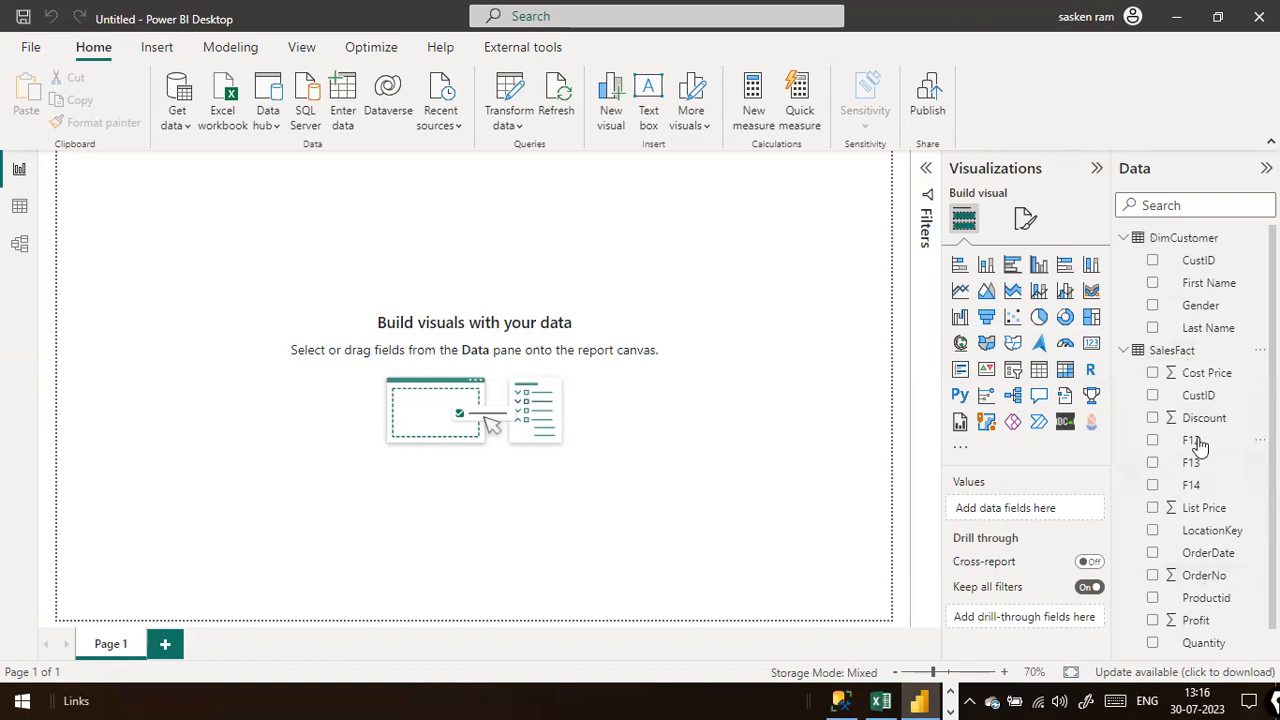
pyautogui.click(18, 205)
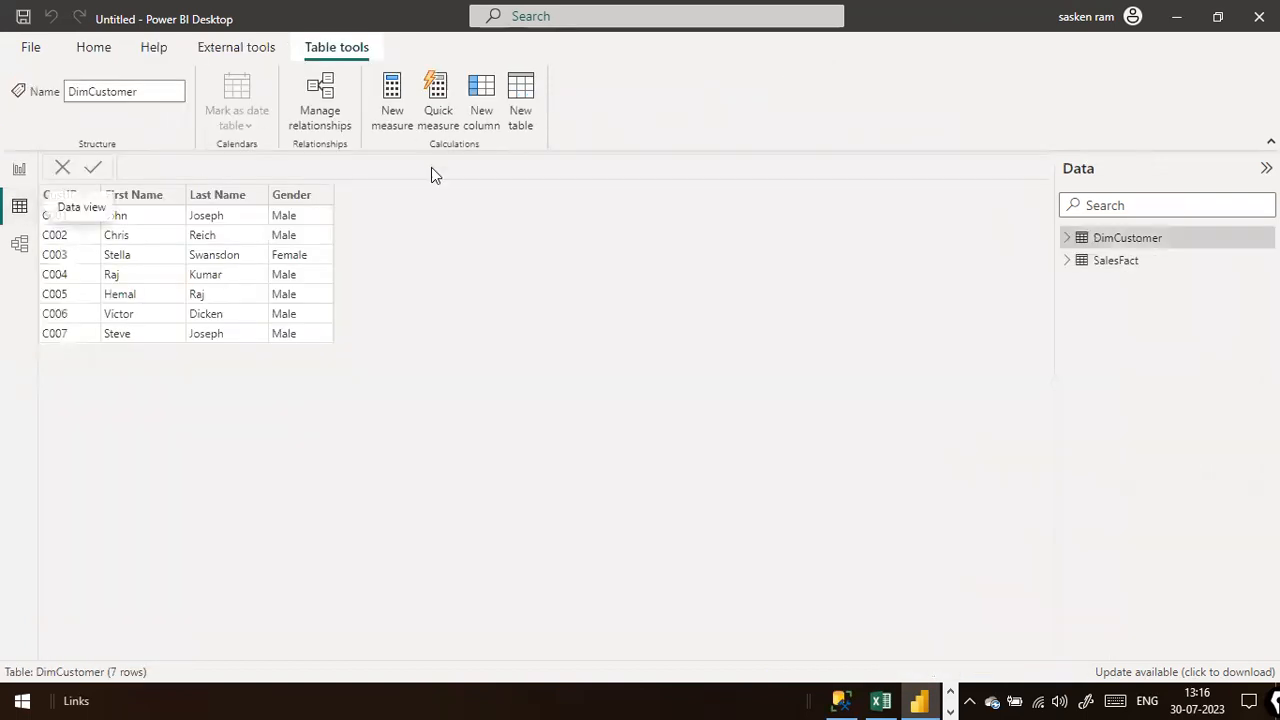
pyautogui.click(1127, 262)
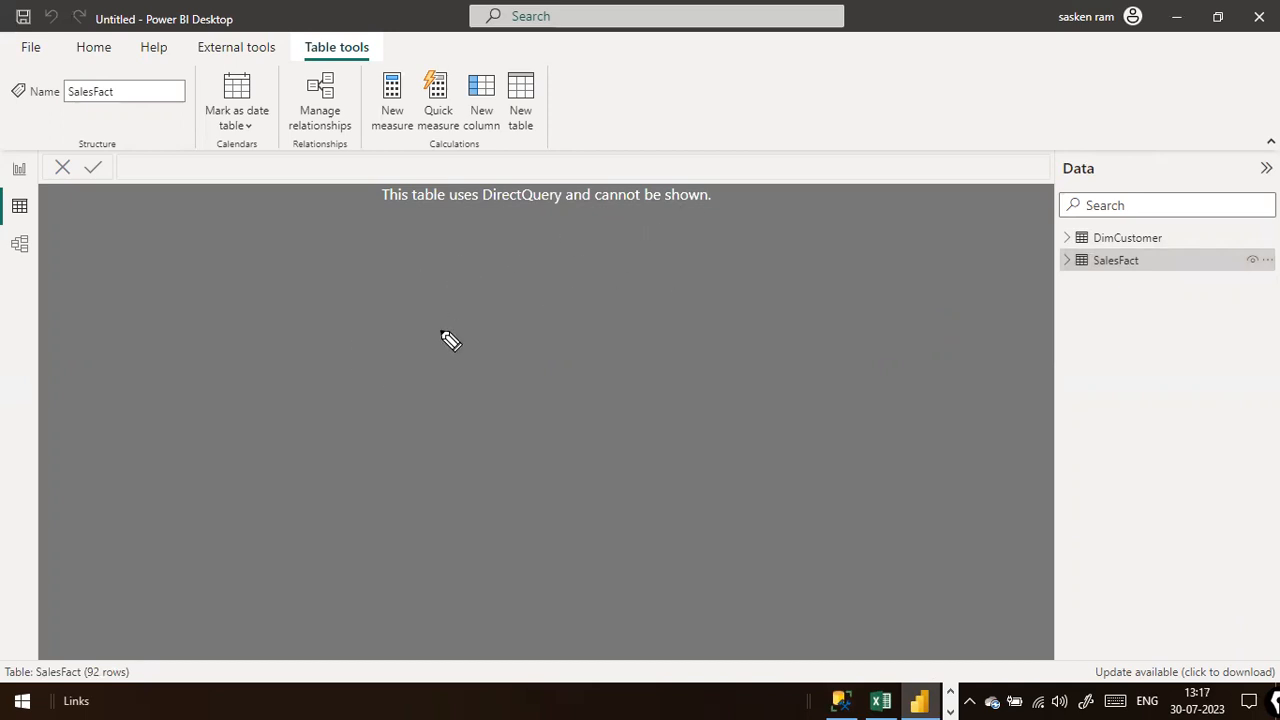
# Step: Sketch a freehand annotation of a bar chart showing Sales by region with bars for N, S, E and W
pyautogui.moveTo(200, 294)
pyautogui.mouseDown()
pyautogui.moveTo(200, 406)
pyautogui.moveTo(405, 397)
pyautogui.moveTo(358, 426)
pyautogui.mouseUp()
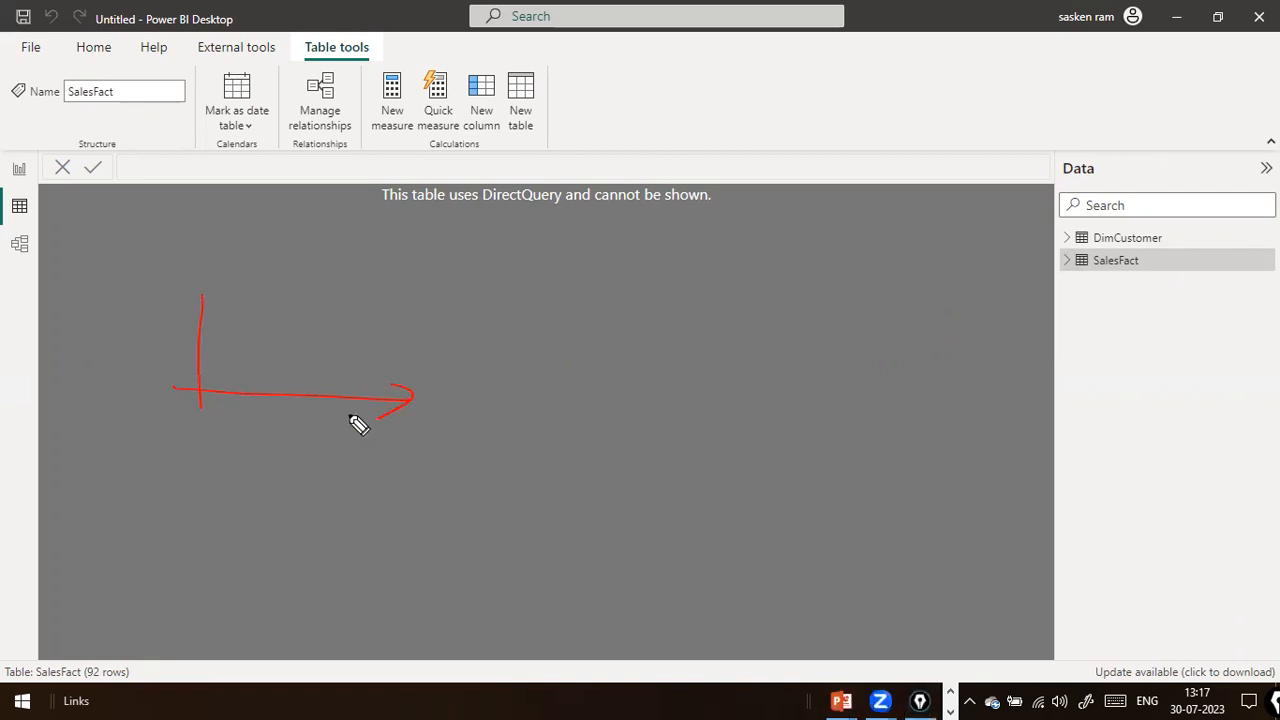
pyautogui.moveTo(189, 292); pyautogui.dragTo(209, 305)
pyautogui.moveTo(238, 372)
pyautogui.mouseDown()
pyautogui.moveTo(260, 377)
pyautogui.moveTo(291, 329)
pyautogui.moveTo(292, 385)
pyautogui.moveTo(294, 323)
pyautogui.moveTo(337, 380)
pyautogui.moveTo(334, 400)
pyautogui.mouseUp()
pyautogui.moveTo(135, 332)
pyautogui.mouseDown()
pyautogui.moveTo(151, 346)
pyautogui.moveTo(174, 337)
pyautogui.mouseUp()
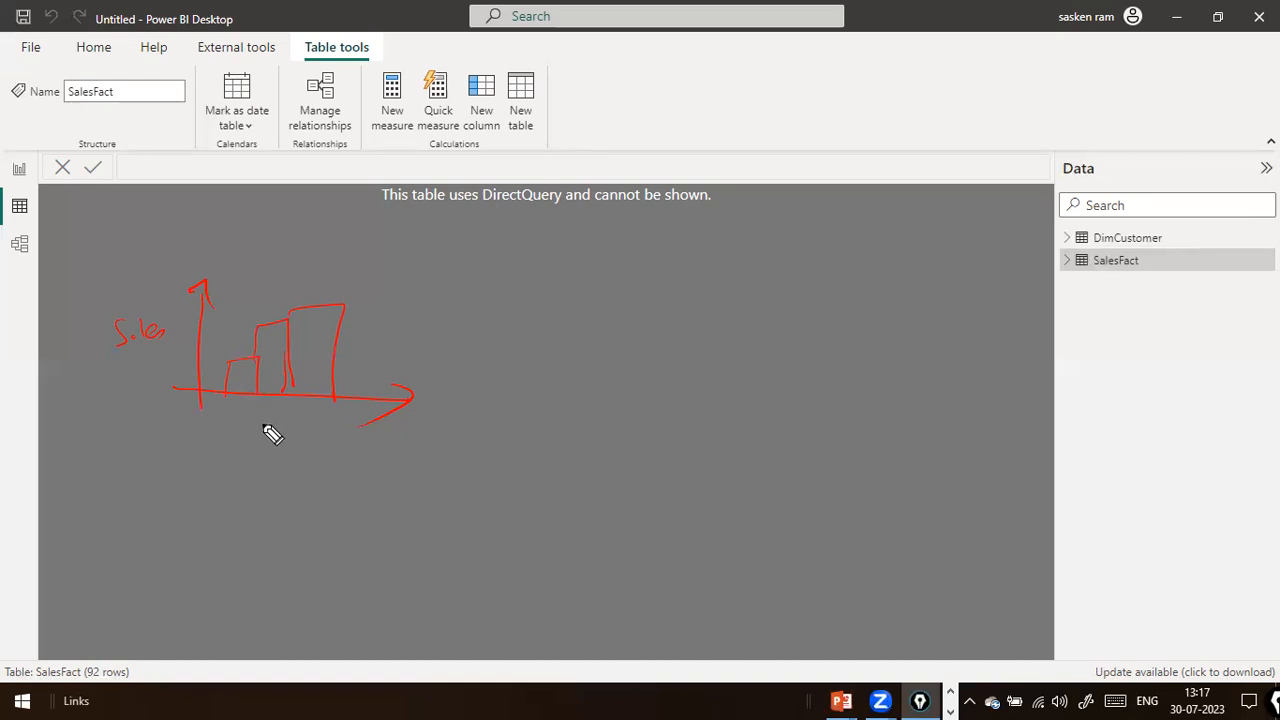
pyautogui.moveTo(238, 462)
pyautogui.mouseDown()
pyautogui.moveTo(260, 477)
pyautogui.moveTo(285, 468)
pyautogui.moveTo(243, 466)
pyautogui.moveTo(311, 476)
pyautogui.mouseUp()
pyautogui.moveTo(278, 444); pyautogui.dragTo(281, 452)
pyautogui.moveTo(215, 415)
pyautogui.mouseDown()
pyautogui.moveTo(227, 404)
pyautogui.moveTo(260, 423)
pyautogui.moveTo(318, 426)
pyautogui.mouseUp()
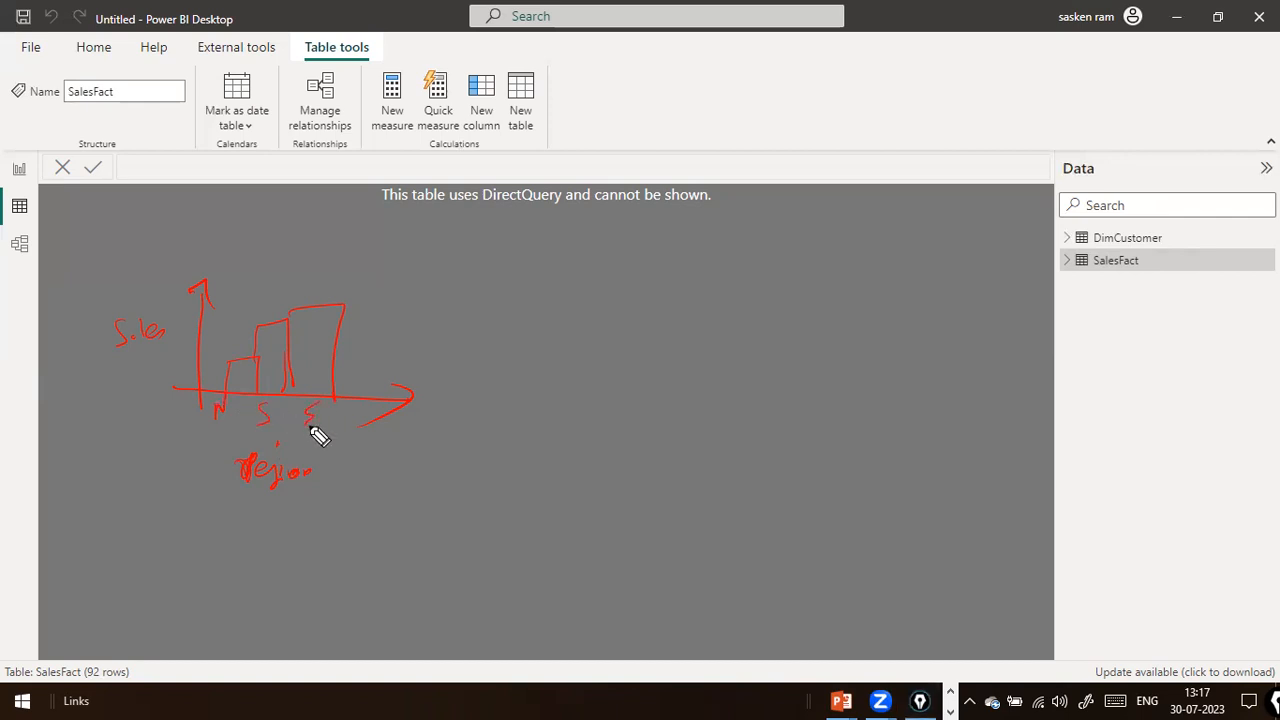
pyautogui.moveTo(340, 336)
pyautogui.mouseDown()
pyautogui.moveTo(380, 395)
pyautogui.moveTo(368, 404)
pyautogui.mouseUp()
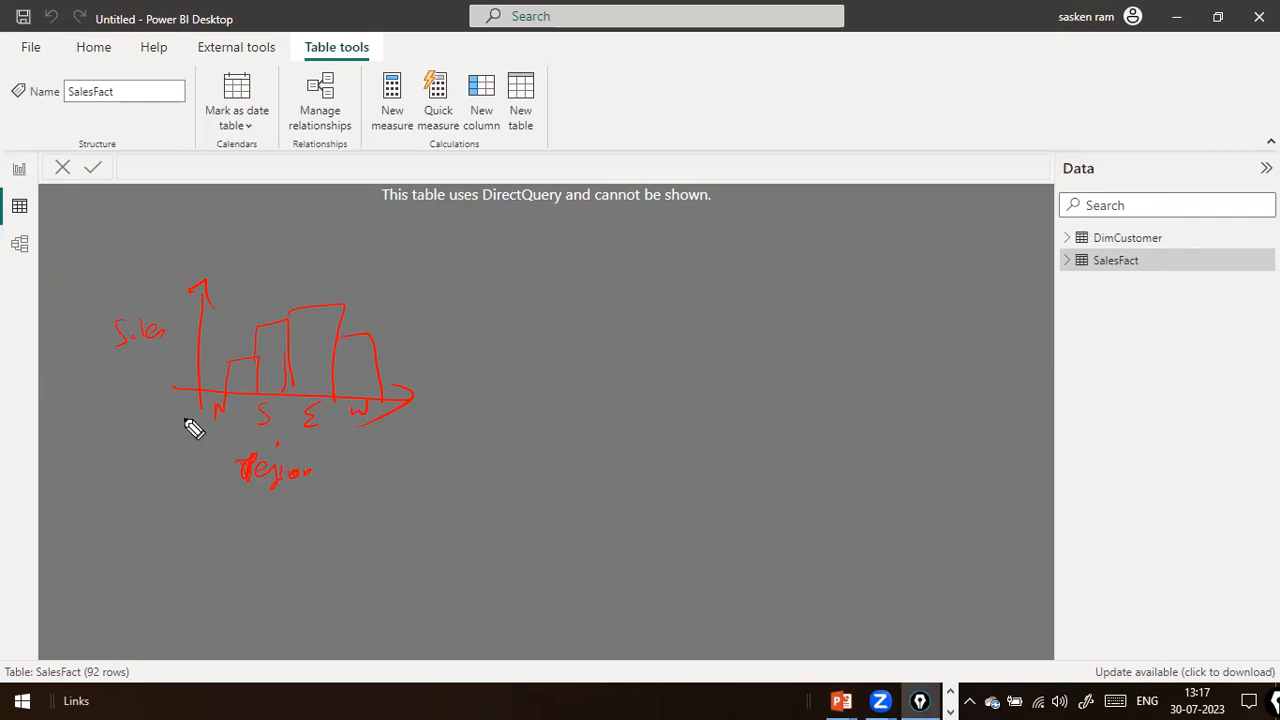
# Step: Annotate an arrow pointing to the SalesFact table and underline the word DirectQuery in the message
pyautogui.moveTo(957, 291)
pyautogui.mouseDown()
pyautogui.moveTo(1037, 265)
pyautogui.moveTo(1015, 292)
pyautogui.mouseUp()
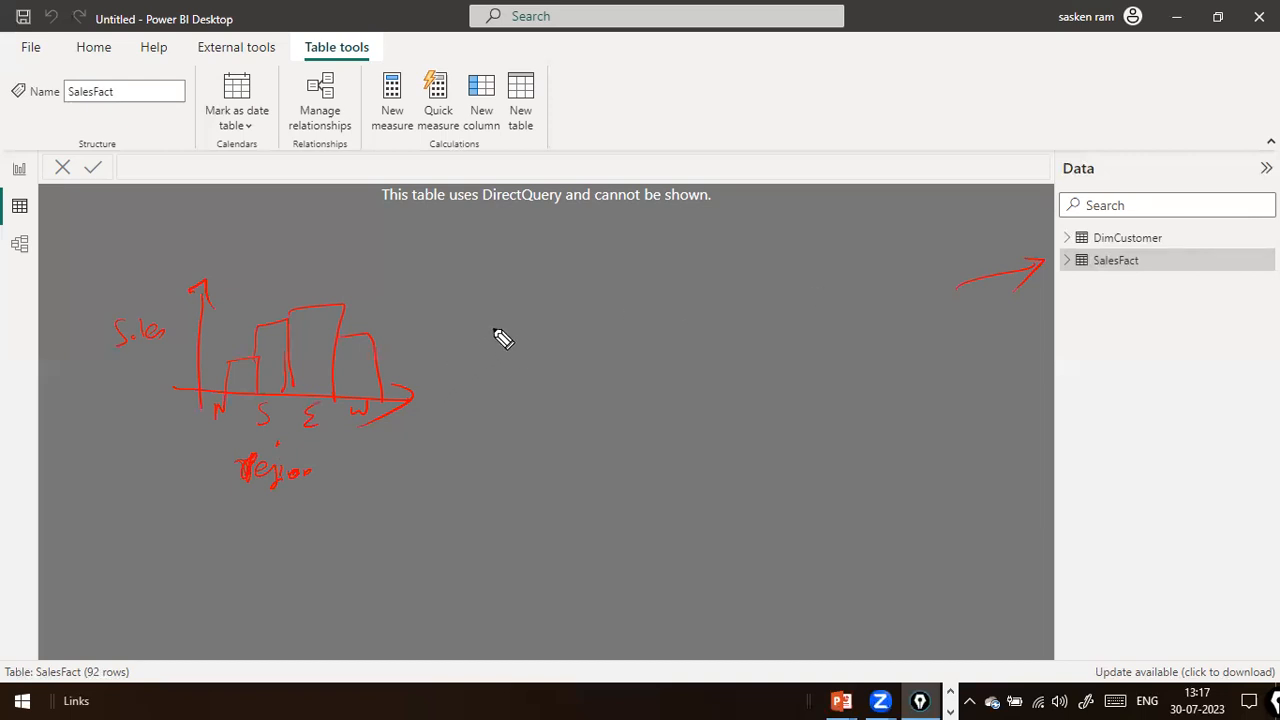
pyautogui.moveTo(485, 209); pyautogui.dragTo(560, 204)
# Step: Handwrite the query "Select region, Sum(Sales) From SalesFact Group by region" beside the sketched chart
pyautogui.moveTo(612, 291)
pyautogui.mouseDown()
pyautogui.moveTo(588, 312)
pyautogui.moveTo(683, 311)
pyautogui.mouseUp()
pyautogui.moveTo(672, 296)
pyautogui.mouseDown()
pyautogui.moveTo(764, 312)
pyautogui.moveTo(790, 300)
pyautogui.moveTo(790, 320)
pyautogui.moveTo(822, 319)
pyautogui.mouseUp()
pyautogui.moveTo(868, 284)
pyautogui.mouseDown()
pyautogui.moveTo(852, 306)
pyautogui.moveTo(910, 300)
pyautogui.mouseUp()
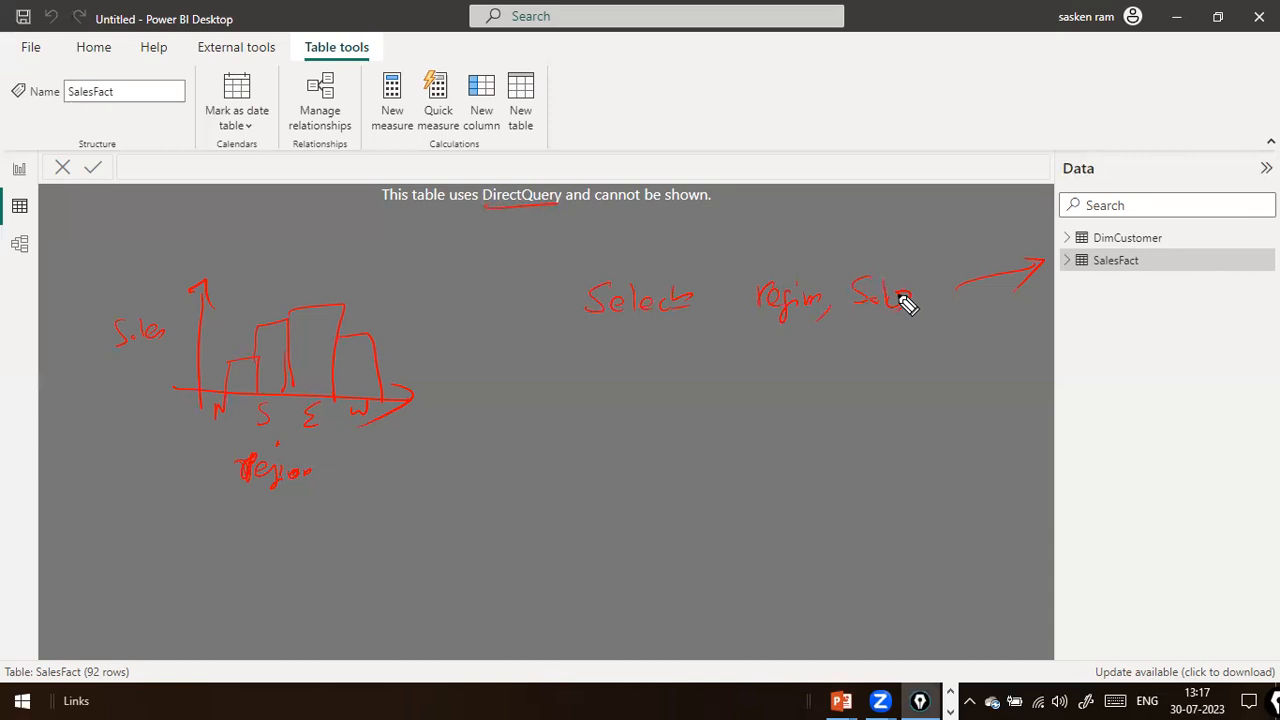
pyautogui.moveTo(606, 336)
pyautogui.mouseDown()
pyautogui.moveTo(603, 358)
pyautogui.moveTo(640, 377)
pyautogui.moveTo(705, 370)
pyautogui.mouseUp()
pyautogui.moveTo(779, 348)
pyautogui.mouseDown()
pyautogui.moveTo(766, 376)
pyautogui.moveTo(814, 376)
pyautogui.mouseUp()
pyautogui.moveTo(820, 368)
pyautogui.mouseDown()
pyautogui.moveTo(846, 369)
pyautogui.moveTo(851, 337)
pyautogui.moveTo(917, 380)
pyautogui.mouseUp()
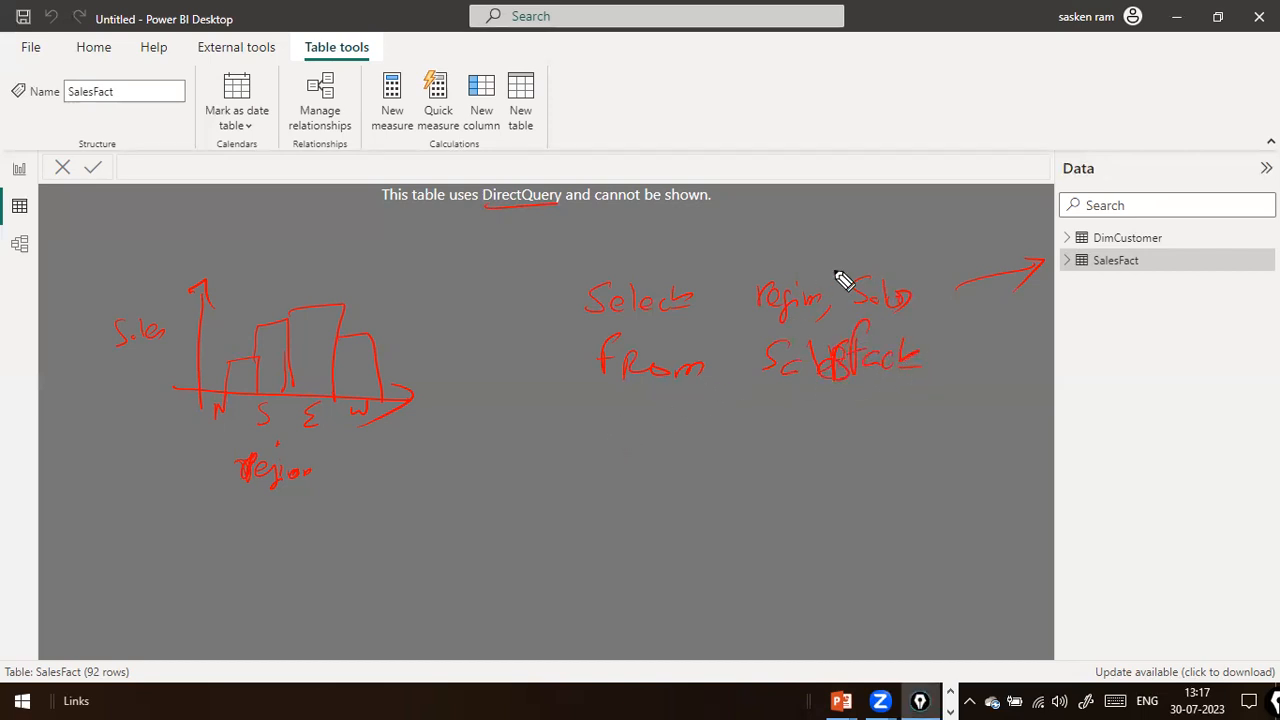
pyautogui.moveTo(839, 269); pyautogui.dragTo(829, 291)
pyautogui.moveTo(837, 279); pyautogui.dragTo(855, 284)
pyautogui.moveTo(862, 265)
pyautogui.mouseDown()
pyautogui.moveTo(854, 297)
pyautogui.moveTo(921, 305)
pyautogui.mouseUp()
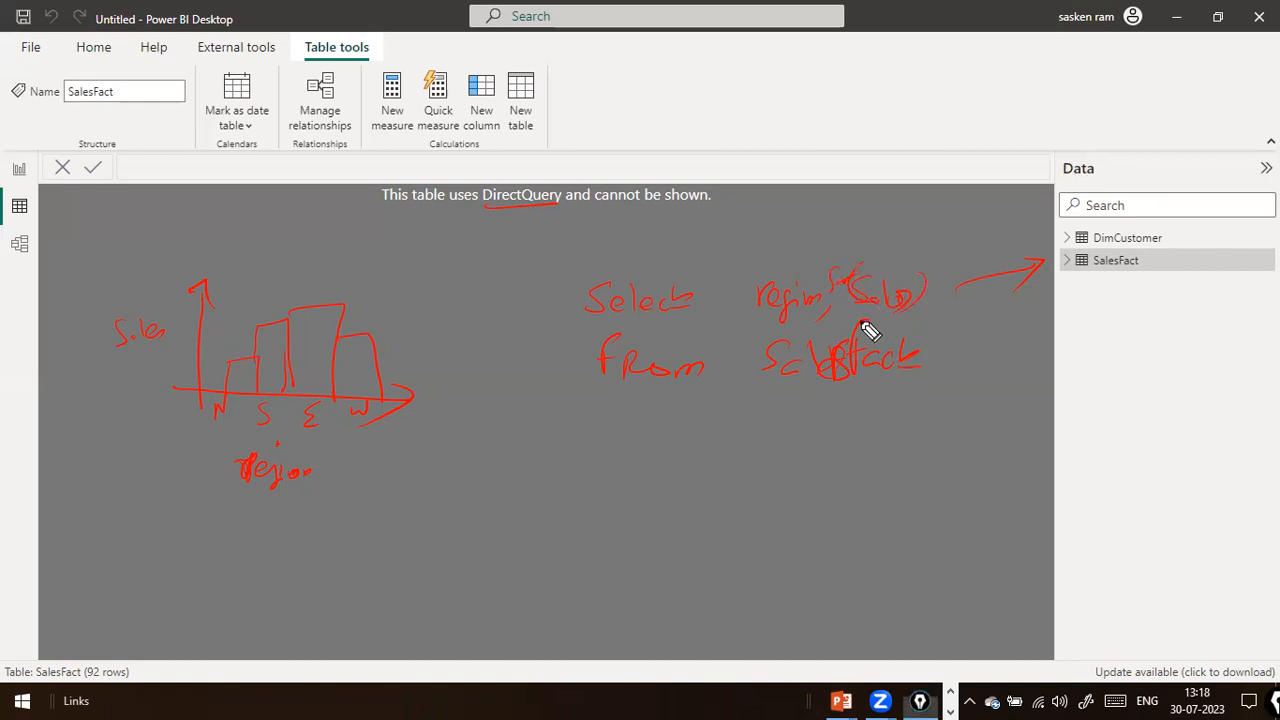
pyautogui.moveTo(640, 400)
pyautogui.mouseDown()
pyautogui.moveTo(655, 460)
pyautogui.moveTo(786, 409)
pyautogui.moveTo(846, 434)
pyautogui.moveTo(882, 420)
pyautogui.mouseUp()
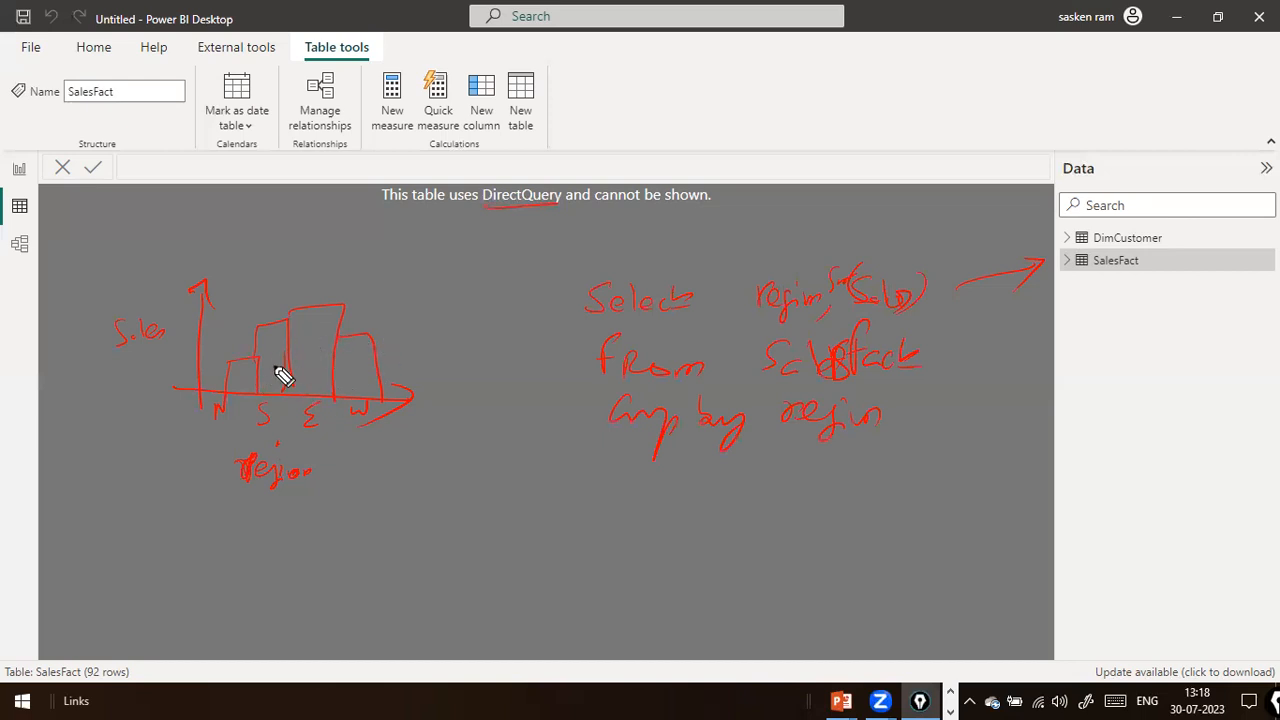
# Step: Underline Sales in the handwritten query and draw arrows to the chart's region and Sales axis labels
pyautogui.moveTo(850, 310); pyautogui.dragTo(912, 308)
pyautogui.moveTo(160, 482); pyautogui.dragTo(238, 470)
pyautogui.moveTo(100, 392); pyautogui.dragTo(123, 361)
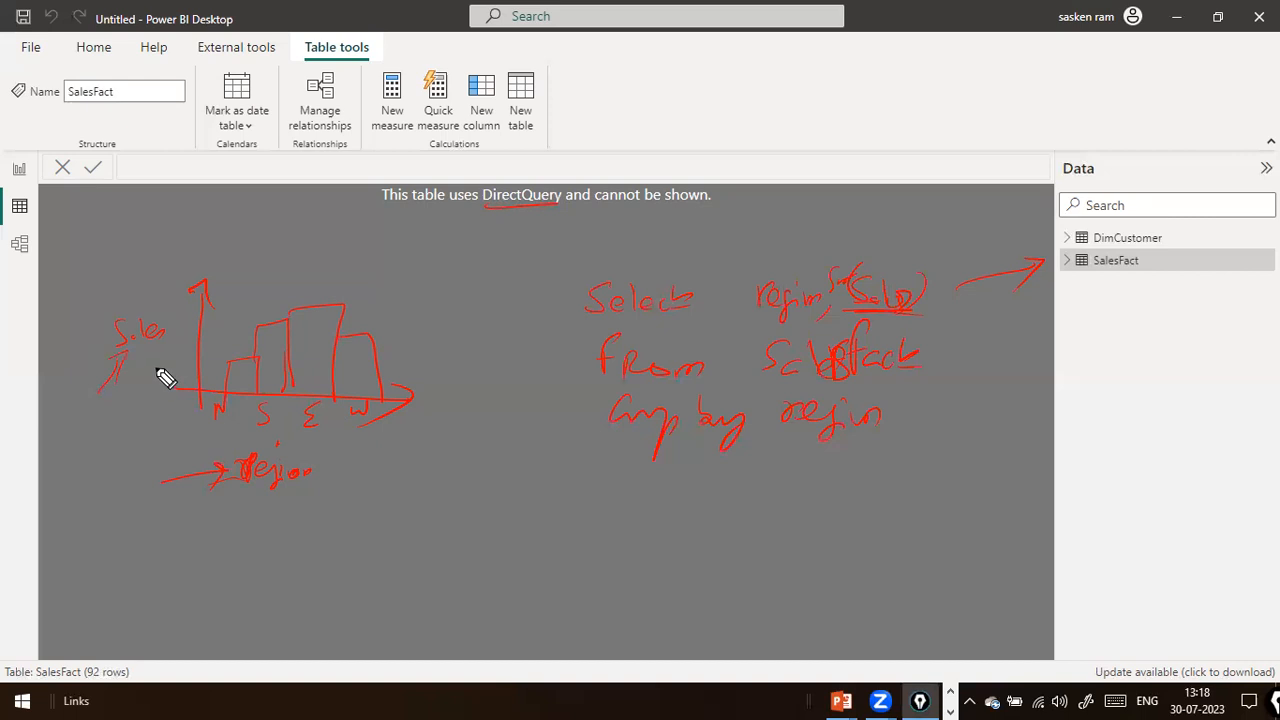
# Step: Frame the handwritten query with an arrow pointing to DirectQuery, and circle the SalesFact table in the field list
pyautogui.moveTo(563, 264)
pyautogui.mouseDown()
pyautogui.moveTo(569, 437)
pyautogui.moveTo(894, 509)
pyautogui.moveTo(936, 271)
pyautogui.moveTo(612, 294)
pyautogui.mouseUp()
pyautogui.moveTo(444, 283)
pyautogui.mouseDown()
pyautogui.moveTo(486, 223)
pyautogui.moveTo(499, 232)
pyautogui.mouseUp()
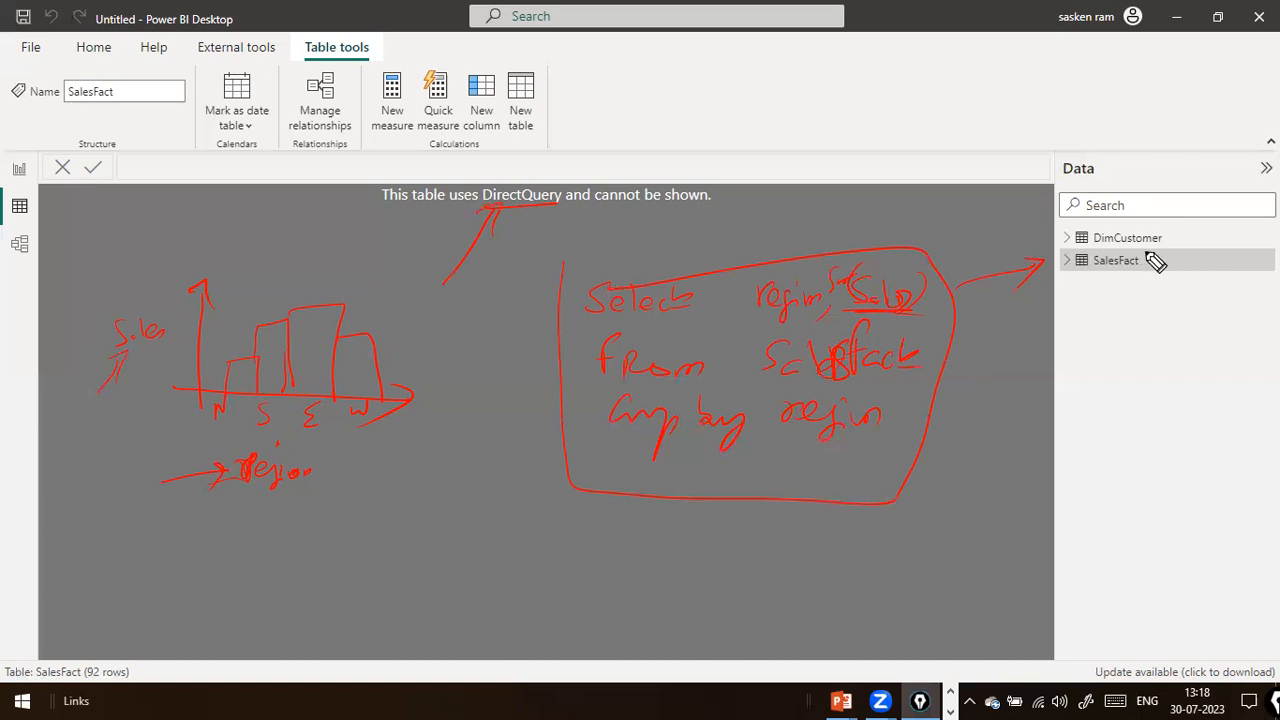
pyautogui.moveTo(1066, 263)
pyautogui.mouseDown()
pyautogui.moveTo(1143, 251)
pyautogui.moveTo(1070, 256)
pyautogui.mouseUp()
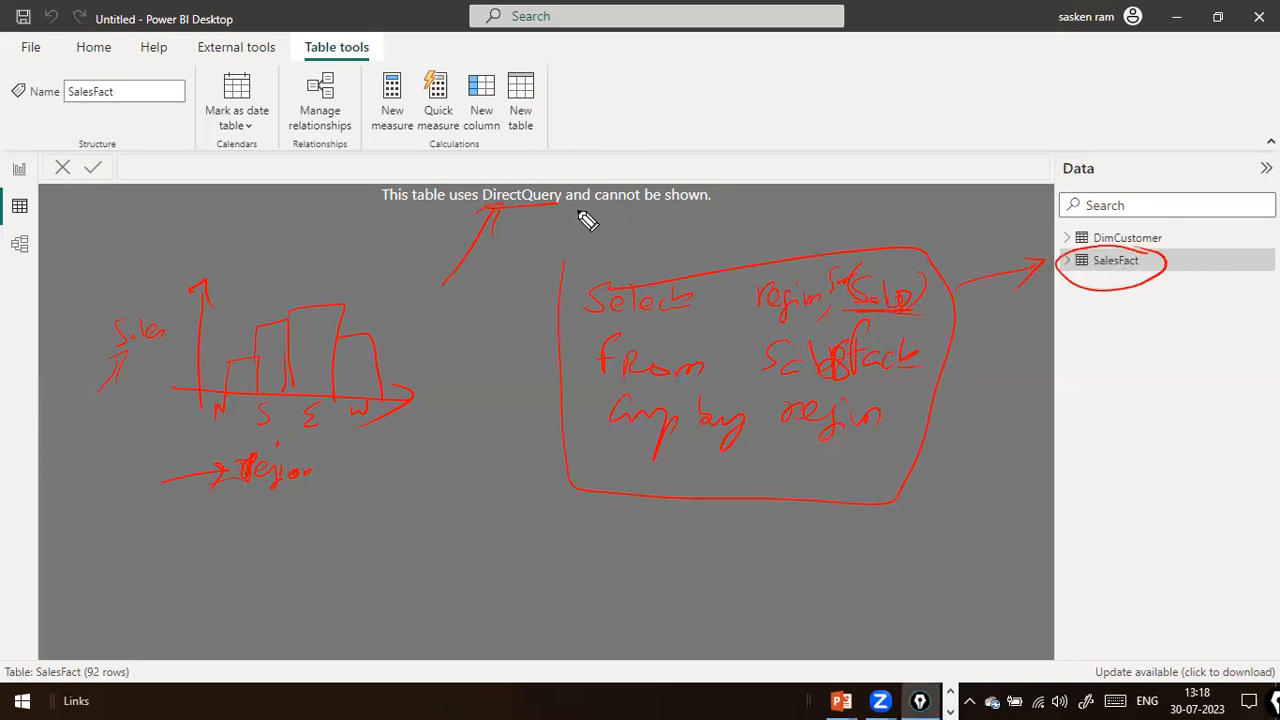
# Step: Draw an arrow into the query frame and another from it to a new box labelled Sql Server
pyautogui.moveTo(494, 268); pyautogui.dragTo(552, 283)
pyautogui.moveTo(548, 271); pyautogui.dragTo(529, 304)
pyautogui.moveTo(585, 469)
pyautogui.mouseDown()
pyautogui.moveTo(316, 514)
pyautogui.moveTo(334, 533)
pyautogui.mouseUp()
pyautogui.moveTo(147, 526)
pyautogui.mouseDown()
pyautogui.moveTo(278, 608)
pyautogui.moveTo(123, 523)
pyautogui.moveTo(89, 522)
pyautogui.moveTo(79, 539)
pyautogui.mouseUp()
pyautogui.moveTo(98, 523); pyautogui.dragTo(104, 569)
pyautogui.moveTo(110, 500)
pyautogui.mouseDown()
pyautogui.moveTo(128, 516)
pyautogui.moveTo(183, 497)
pyautogui.mouseUp()
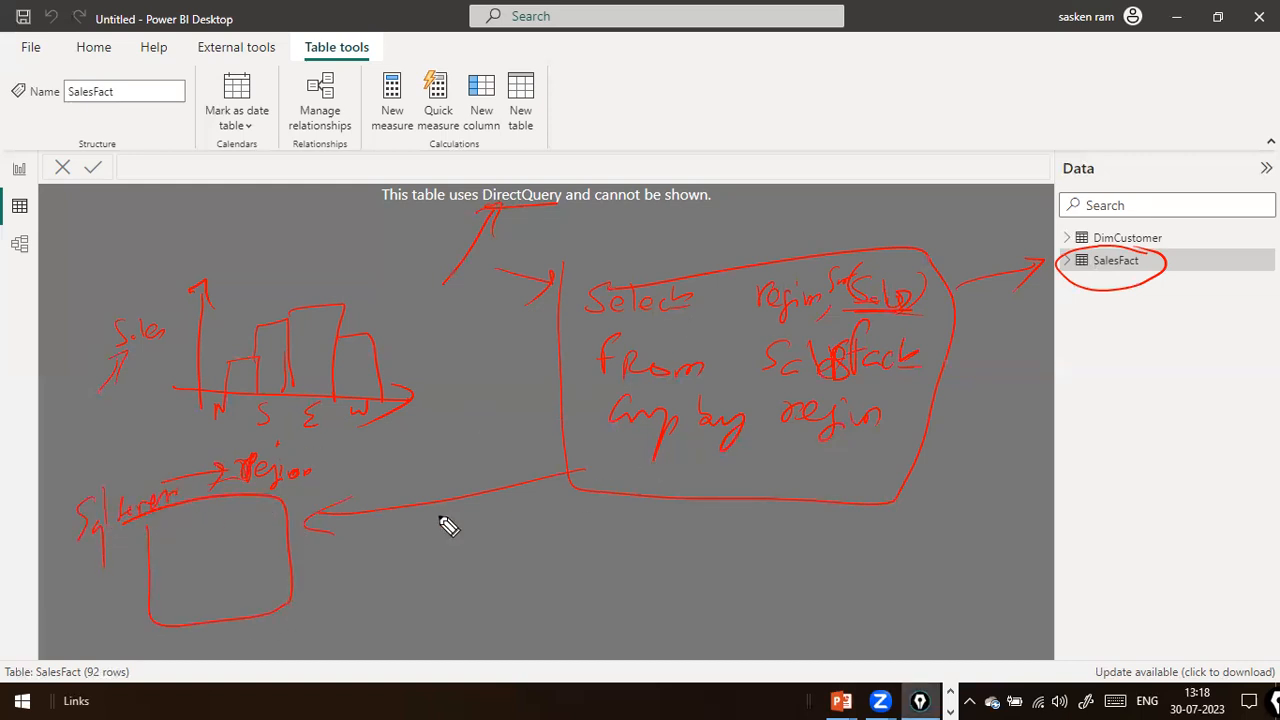
# Step: Draw an arrow from the Sql Server box to a new result box, and an arrow pointing to the bar chart
pyautogui.moveTo(298, 604)
pyautogui.mouseDown()
pyautogui.moveTo(434, 640)
pyautogui.moveTo(600, 629)
pyautogui.moveTo(605, 590)
pyautogui.mouseUp()
pyautogui.moveTo(621, 530); pyautogui.dragTo(622, 550)
pyautogui.moveTo(630, 615)
pyautogui.mouseDown()
pyautogui.moveTo(823, 600)
pyautogui.moveTo(576, 512)
pyautogui.mouseUp()
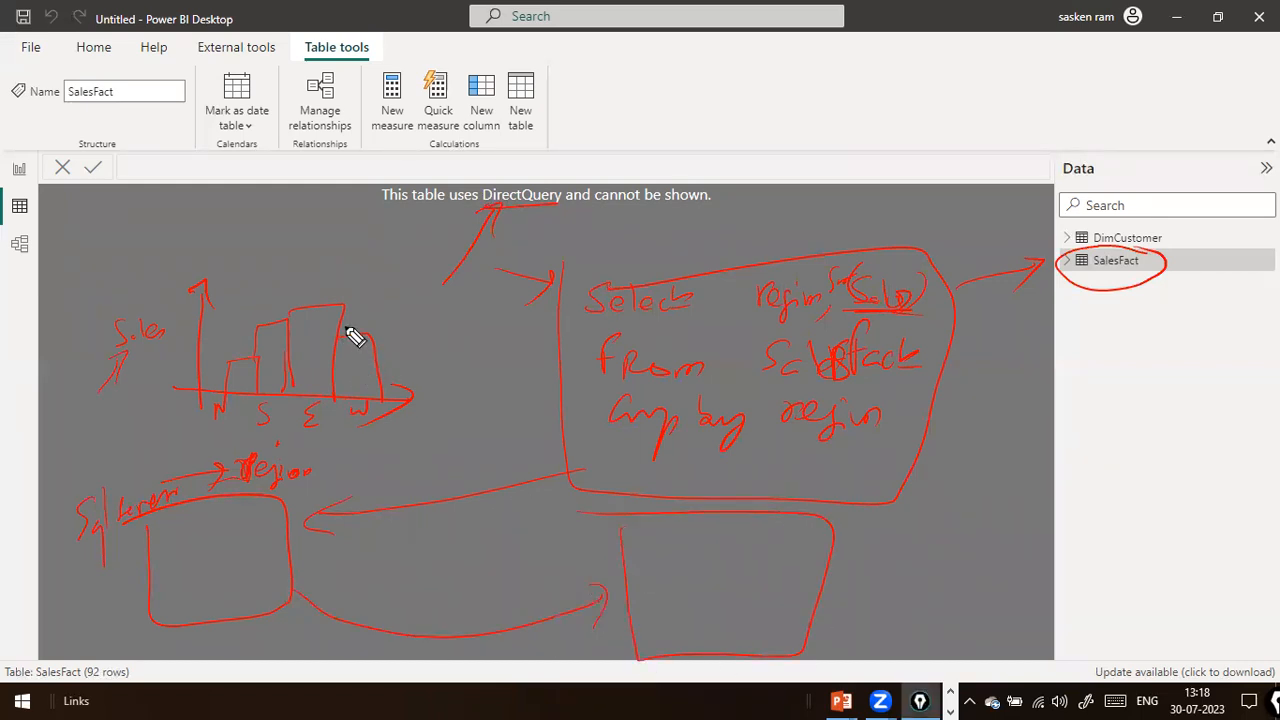
pyautogui.moveTo(465, 300)
pyautogui.mouseDown()
pyautogui.moveTo(335, 229)
pyautogui.moveTo(272, 274)
pyautogui.mouseUp()
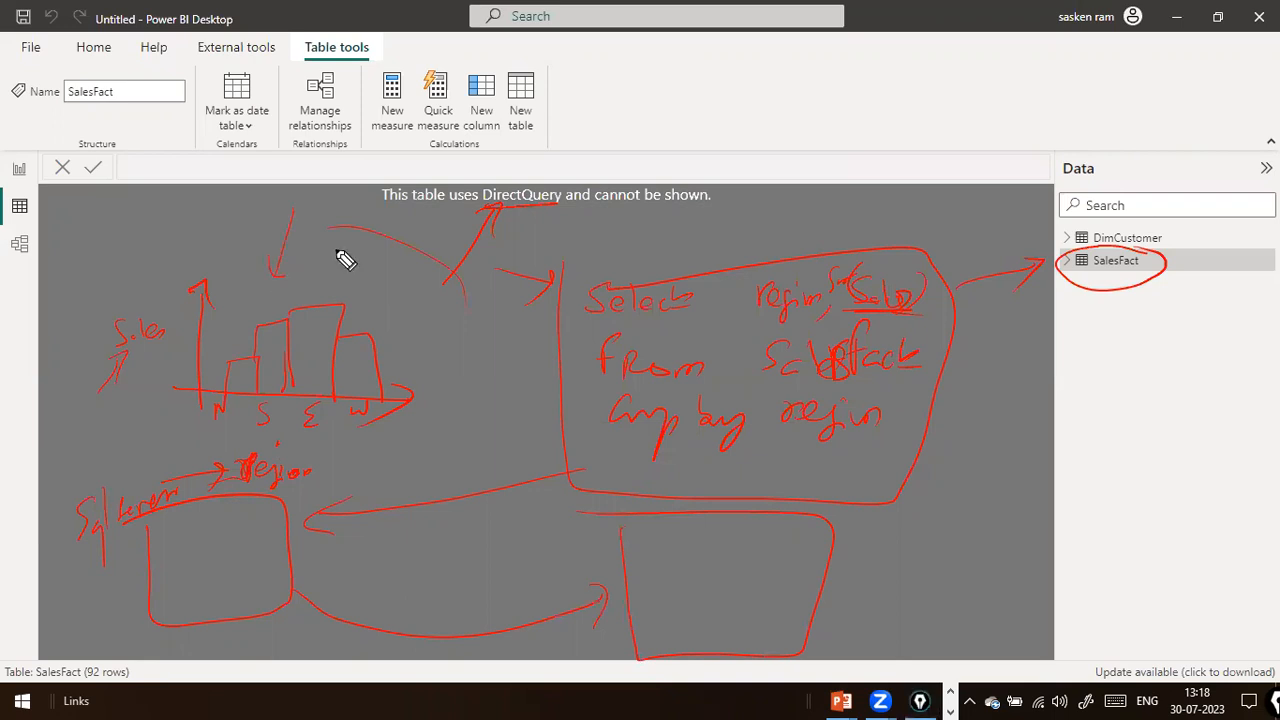
# Step: Sketch Sales and region axes in the result box, and a smaller SalesFact box inside the Sql Server box
pyautogui.moveTo(656, 545)
pyautogui.mouseDown()
pyautogui.moveTo(660, 612)
pyautogui.moveTo(778, 608)
pyautogui.moveTo(656, 535)
pyautogui.mouseUp()
pyautogui.moveTo(705, 625)
pyautogui.mouseDown()
pyautogui.moveTo(749, 660)
pyautogui.moveTo(777, 651)
pyautogui.mouseUp()
pyautogui.moveTo(636, 586)
pyautogui.mouseDown()
pyautogui.moveTo(614, 571)
pyautogui.moveTo(611, 586)
pyautogui.moveTo(634, 566)
pyautogui.moveTo(660, 575)
pyautogui.mouseUp()
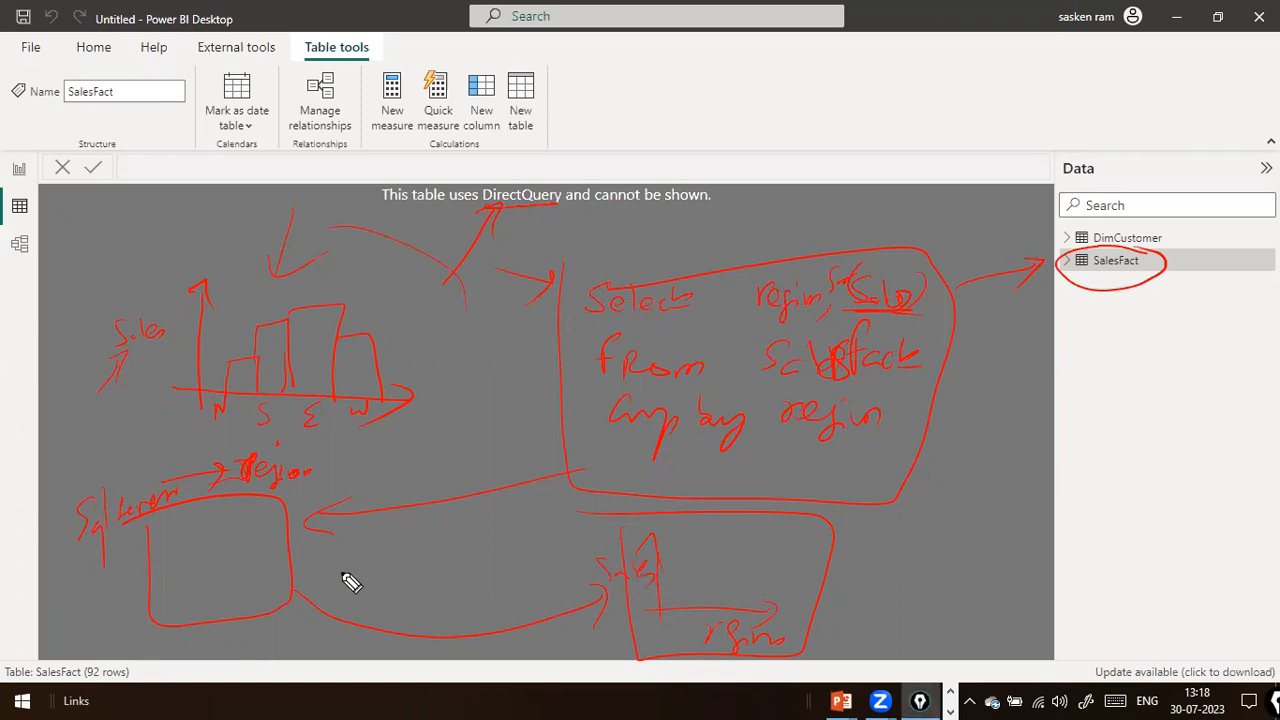
pyautogui.moveTo(185, 556)
pyautogui.mouseDown()
pyautogui.moveTo(197, 603)
pyautogui.moveTo(171, 557)
pyautogui.moveTo(256, 494)
pyautogui.mouseUp()
pyautogui.moveTo(170, 526); pyautogui.dragTo(232, 513)
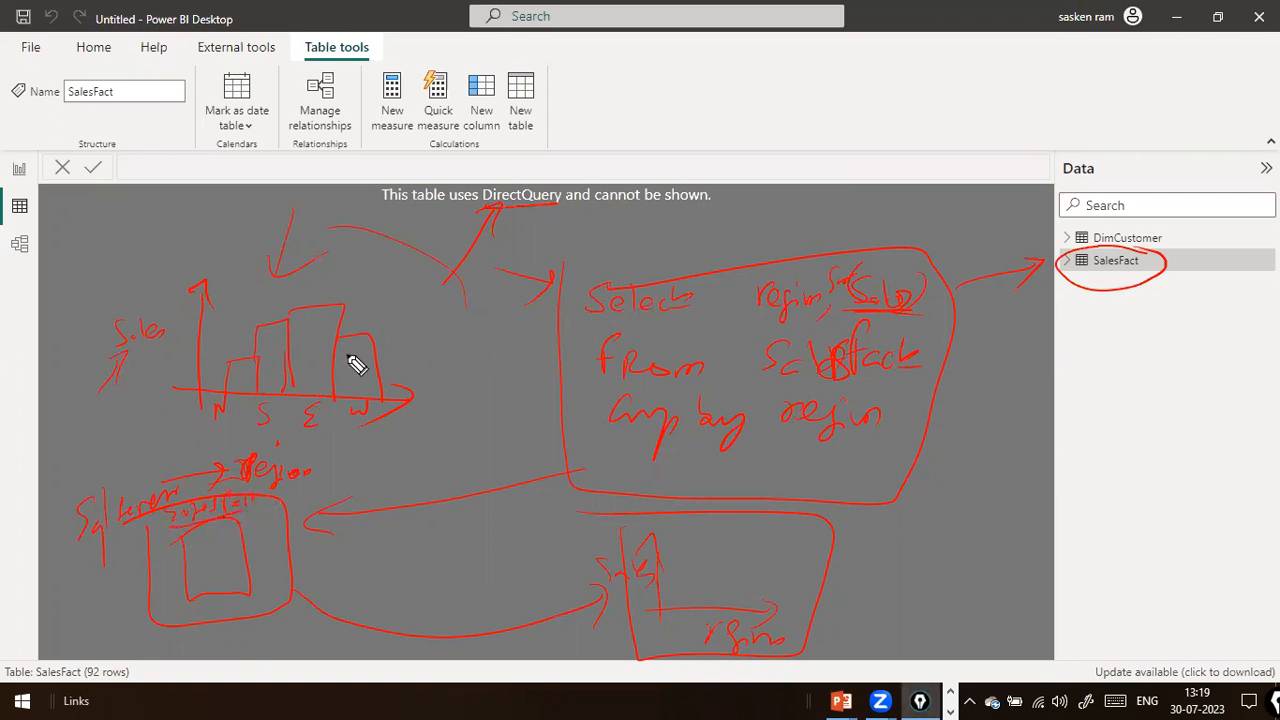
# Step: Circle SalesFact in the field list again and draw row lines inside the SalesFact box of the Sql Server sketch
pyautogui.moveTo(1137, 252)
pyautogui.mouseDown()
pyautogui.moveTo(1095, 304)
pyautogui.moveTo(1113, 255)
pyautogui.mouseUp()
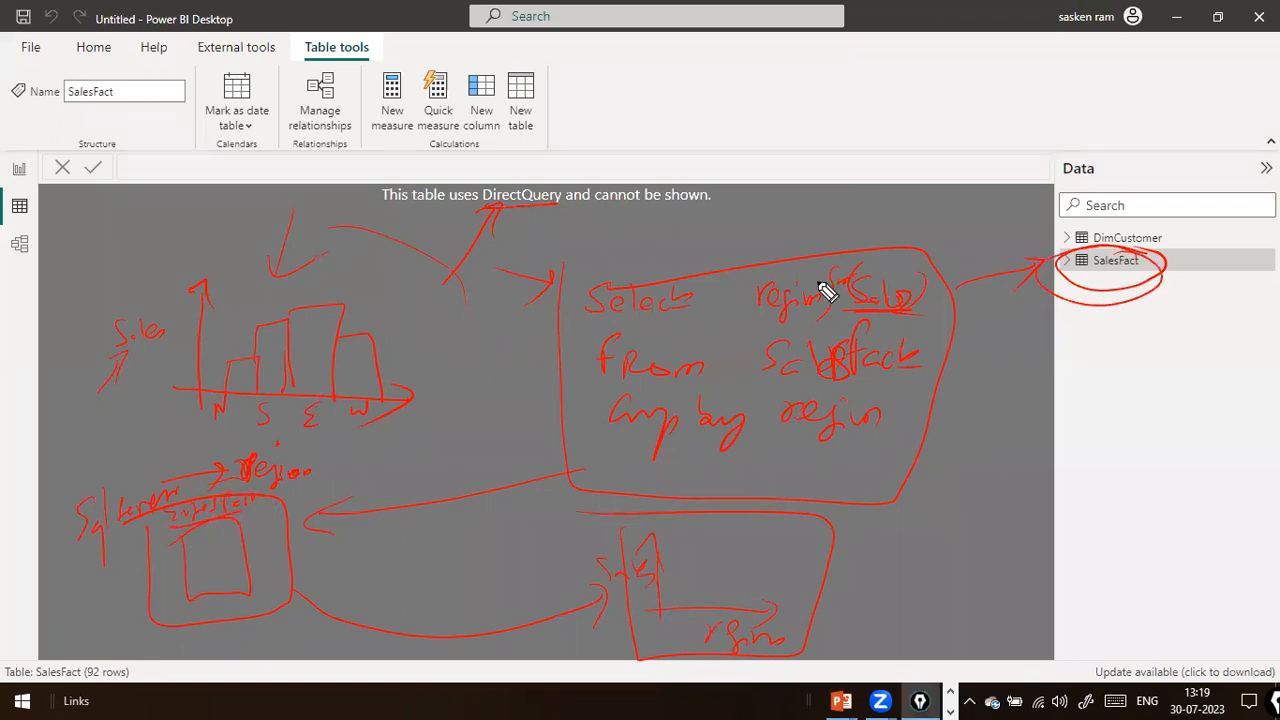
pyautogui.moveTo(204, 541); pyautogui.dragTo(213, 537)
pyautogui.moveTo(209, 551); pyautogui.dragTo(231, 557)
pyautogui.moveTo(217, 585); pyautogui.dragTo(238, 580)
# Step: Tick Sql Server, DimCustomer and DirectQuery, and mark the query frame with a PBI label, an upward arrow and a second arrow to Sql Server
pyautogui.moveTo(46, 542); pyautogui.dragTo(87, 486)
pyautogui.moveTo(630, 508)
pyautogui.mouseDown()
pyautogui.moveTo(660, 517)
pyautogui.moveTo(688, 488)
pyautogui.mouseUp()
pyautogui.moveTo(590, 519)
pyautogui.mouseDown()
pyautogui.moveTo(596, 461)
pyautogui.moveTo(533, 473)
pyautogui.mouseUp()
pyautogui.moveTo(450, 484)
pyautogui.mouseDown()
pyautogui.moveTo(314, 505)
pyautogui.moveTo(302, 523)
pyautogui.moveTo(333, 531)
pyautogui.mouseUp()
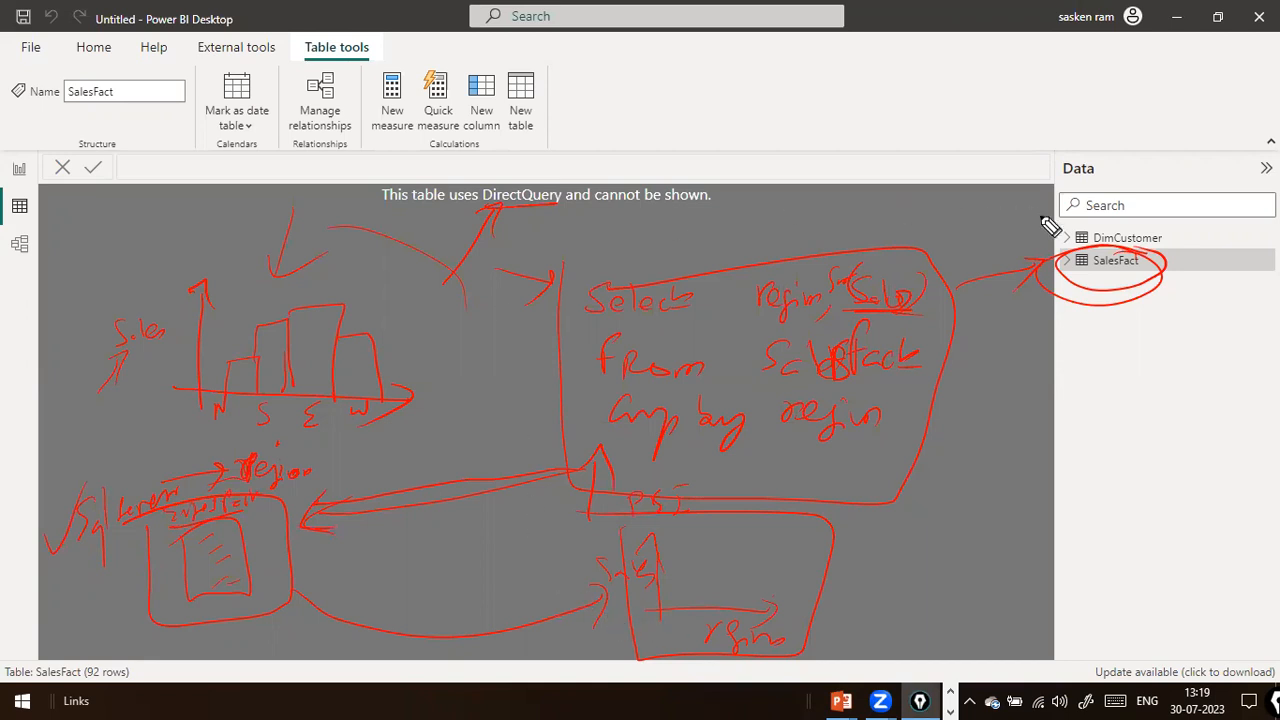
pyautogui.moveTo(1168, 243); pyautogui.dragTo(1193, 224)
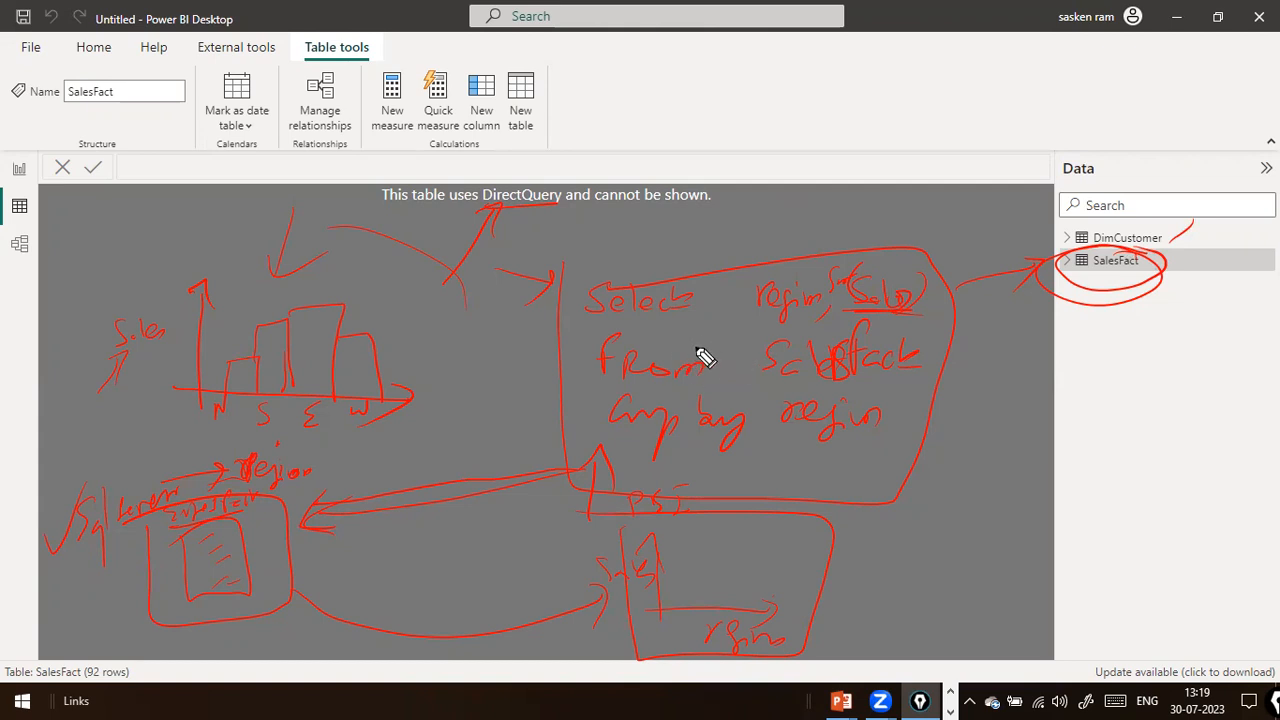
pyautogui.moveTo(528, 212); pyautogui.dragTo(601, 157)
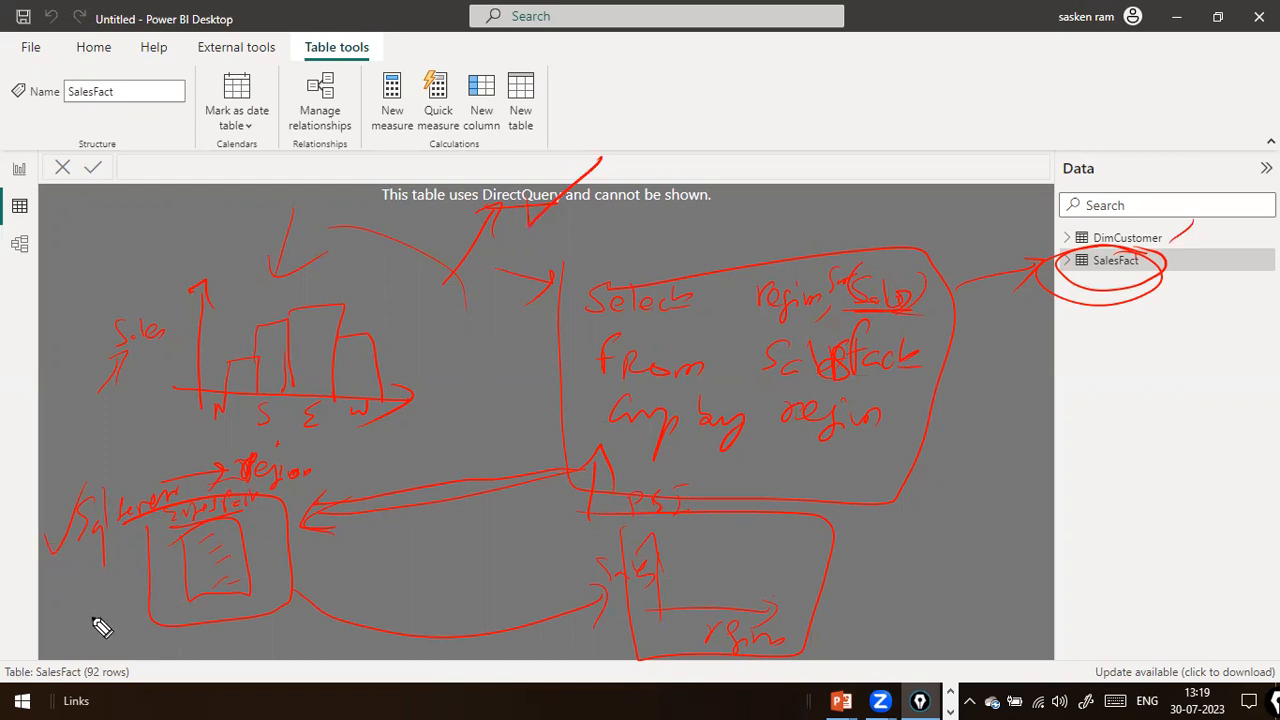
# Step: Write a handwritten data-volume note about billions beside the Sql Server box and circle it
pyautogui.moveTo(83, 611)
pyautogui.mouseDown()
pyautogui.moveTo(91, 623)
pyautogui.moveTo(103, 586)
pyautogui.moveTo(165, 603)
pyautogui.moveTo(167, 580)
pyautogui.mouseUp()
pyautogui.moveTo(132, 625)
pyautogui.mouseDown()
pyautogui.moveTo(142, 645)
pyautogui.moveTo(190, 630)
pyautogui.mouseUp()
pyautogui.moveTo(62, 579)
pyautogui.mouseDown()
pyautogui.moveTo(170, 674)
pyautogui.moveTo(96, 578)
pyautogui.mouseUp()
pyautogui.moveTo(175, 571); pyautogui.dragTo(168, 590)
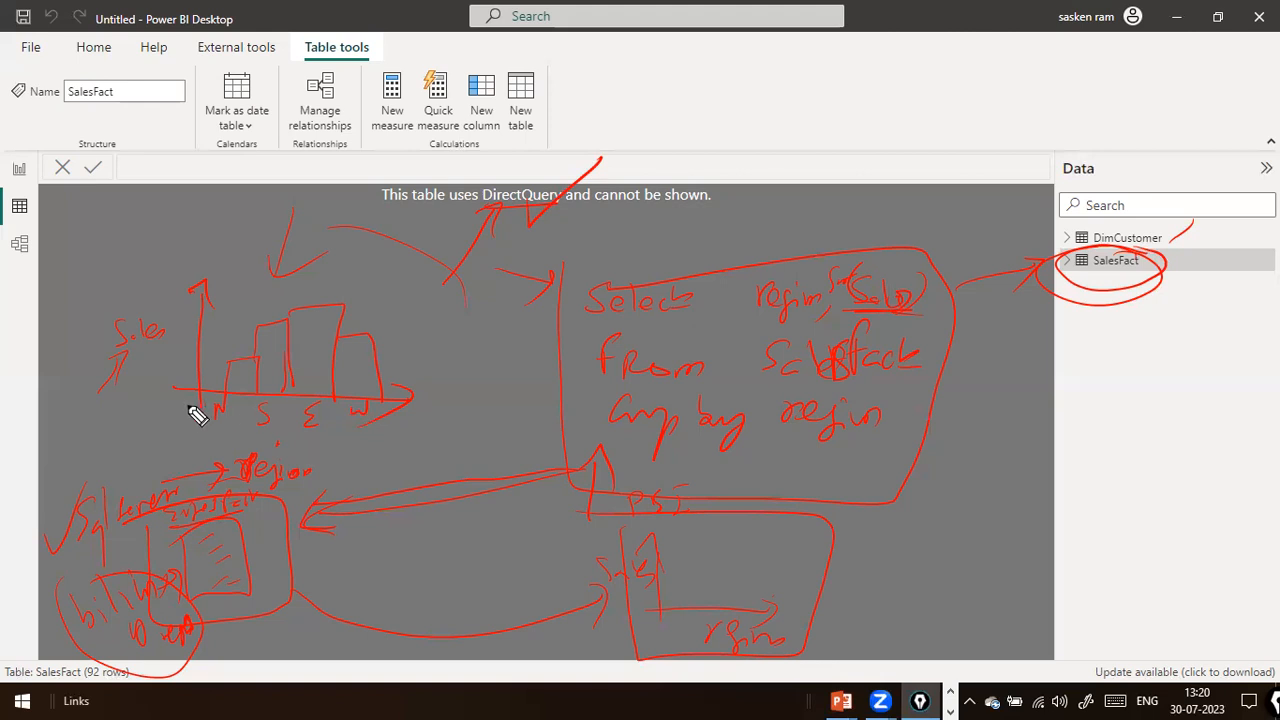
# Step: Tick the N, S, E and W chart labels and write regional sales results such as N 10K along the arrow to the result box
pyautogui.moveTo(186, 424)
pyautogui.mouseDown()
pyautogui.moveTo(225, 405)
pyautogui.moveTo(246, 438)
pyautogui.mouseUp()
pyautogui.moveTo(372, 604)
pyautogui.mouseDown()
pyautogui.moveTo(385, 586)
pyautogui.moveTo(466, 586)
pyautogui.mouseUp()
pyautogui.moveTo(404, 630)
pyautogui.mouseDown()
pyautogui.moveTo(393, 633)
pyautogui.moveTo(484, 612)
pyautogui.mouseUp()
pyautogui.moveTo(410, 642); pyautogui.dragTo(440, 671)
pyautogui.moveTo(452, 636); pyautogui.dragTo(522, 658)
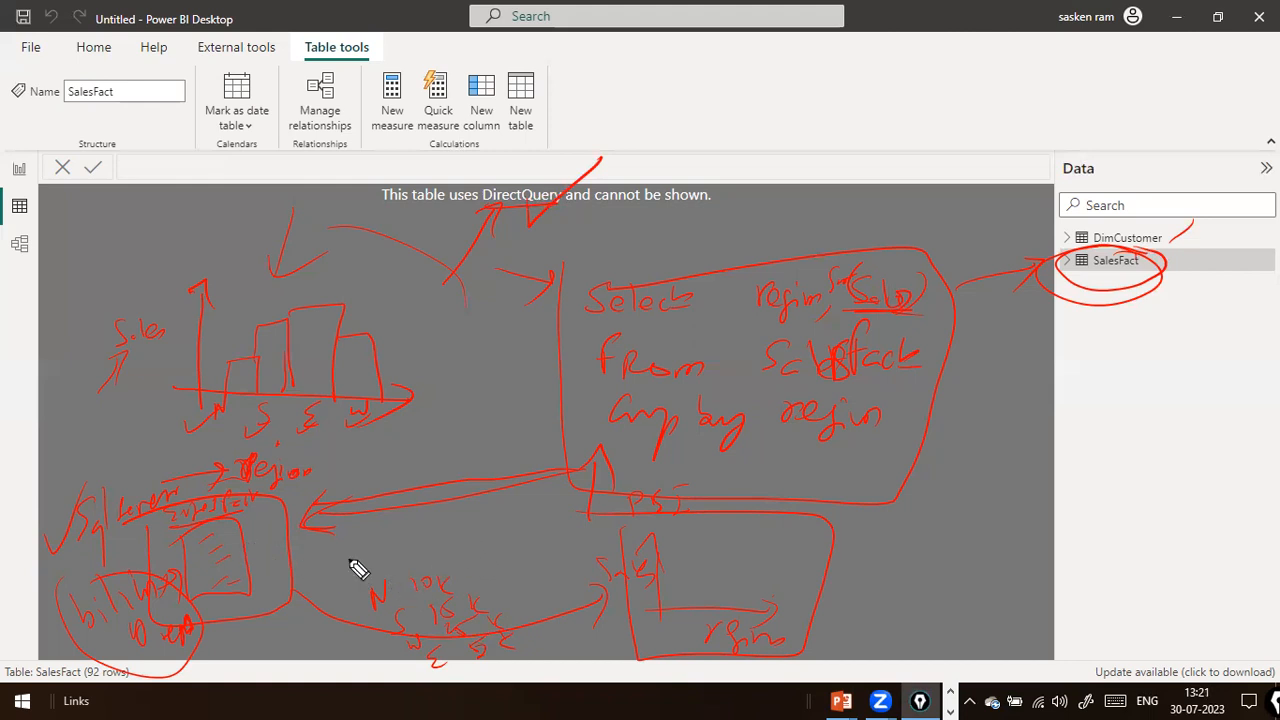
# Step: Circle the 10K result and the Sum of Sales in the query, and write a circled value below the Sql Server box
pyautogui.moveTo(447, 567); pyautogui.dragTo(443, 577)
pyautogui.moveTo(872, 254)
pyautogui.mouseDown()
pyautogui.moveTo(929, 300)
pyautogui.moveTo(862, 312)
pyautogui.mouseUp()
pyautogui.moveTo(229, 633)
pyautogui.mouseDown()
pyautogui.moveTo(238, 646)
pyautogui.moveTo(252, 633)
pyautogui.mouseUp()
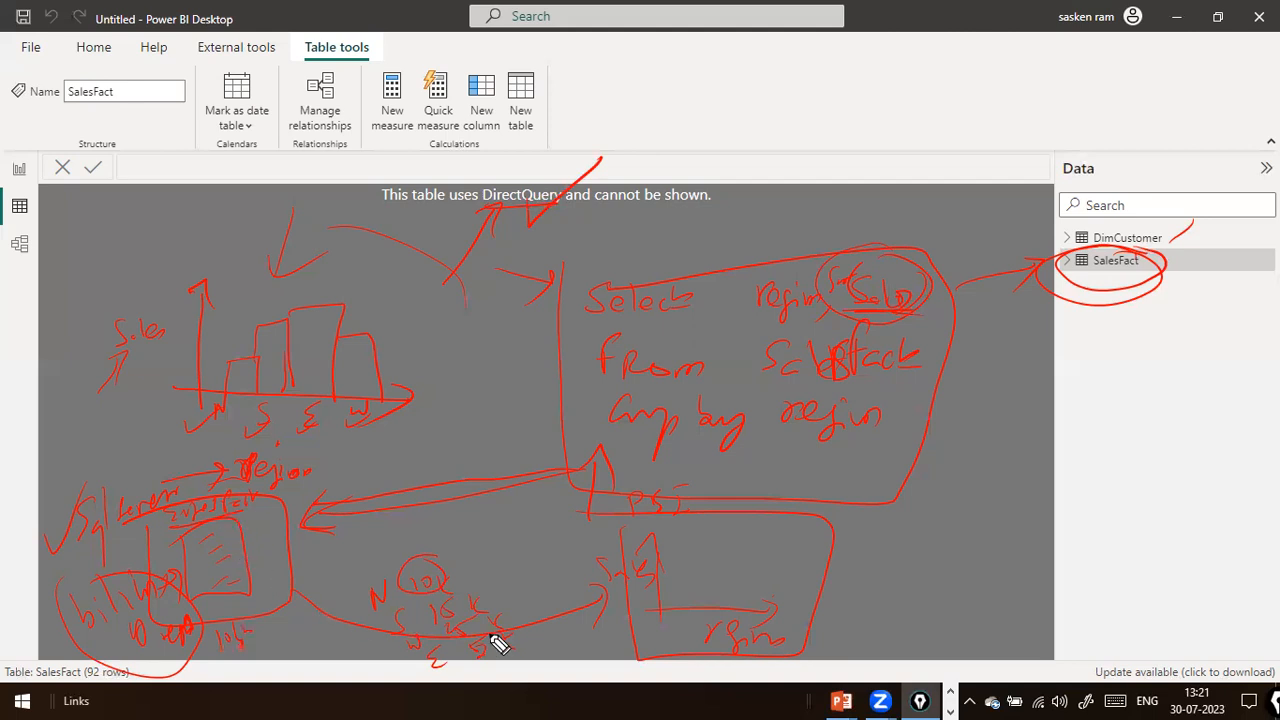
pyautogui.moveTo(240, 620); pyautogui.dragTo(268, 628)
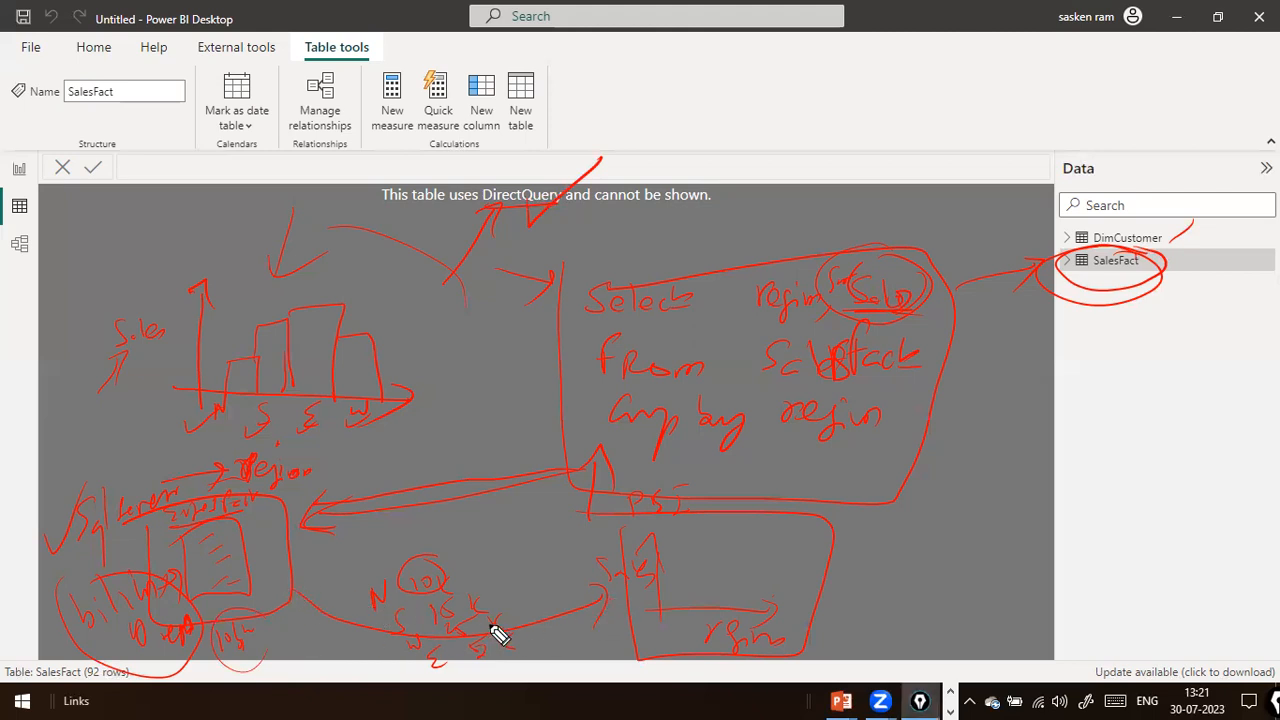
# Step: Loop around the regional results, label them 4 rows with an arrow to the result box, and circle its Sales axis label
pyautogui.moveTo(497, 560); pyautogui.dragTo(566, 555)
pyautogui.moveTo(700, 645)
pyautogui.mouseDown()
pyautogui.moveTo(543, 677)
pyautogui.moveTo(343, 591)
pyautogui.moveTo(434, 654)
pyautogui.moveTo(495, 598)
pyautogui.mouseUp()
pyautogui.moveTo(640, 556); pyautogui.dragTo(613, 547)
pyautogui.moveTo(371, 541)
pyautogui.mouseDown()
pyautogui.moveTo(498, 655)
pyautogui.moveTo(412, 534)
pyautogui.mouseUp()
pyautogui.moveTo(505, 603)
pyautogui.mouseDown()
pyautogui.moveTo(575, 592)
pyautogui.moveTo(556, 609)
pyautogui.mouseUp()
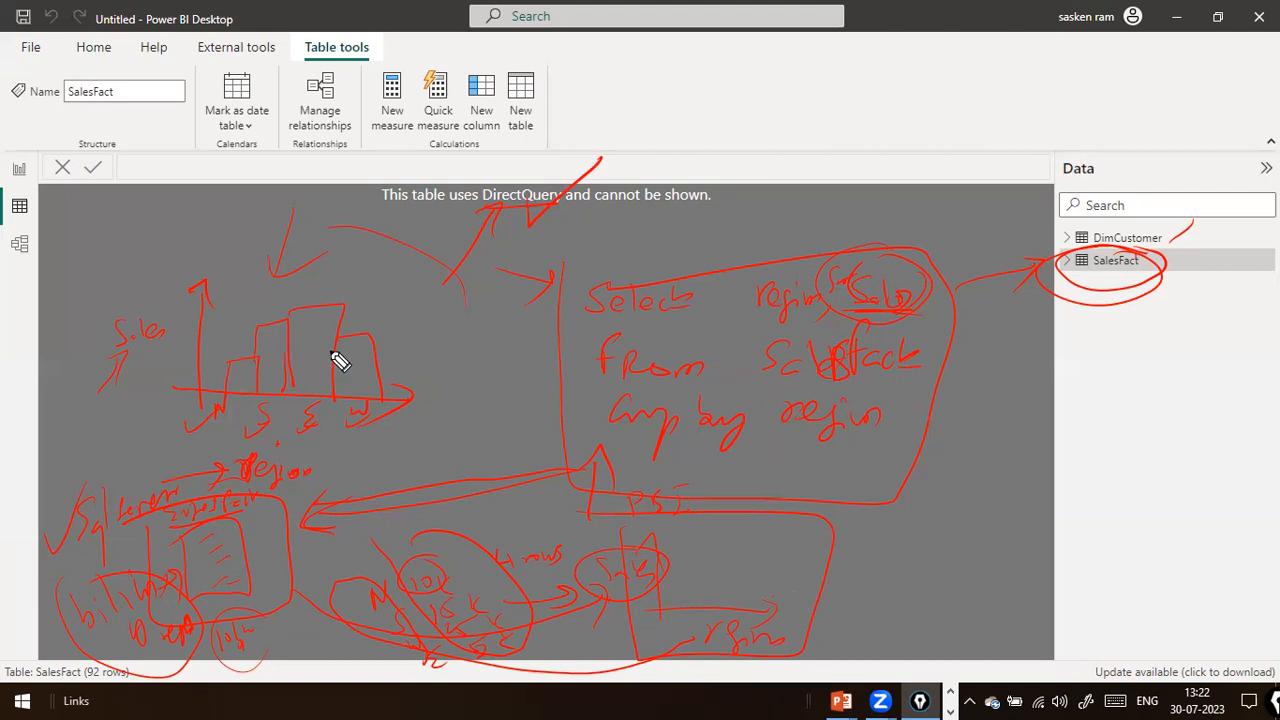
# Step: Write Query folding in a frame with an arrow towards DirectQuery, and erase all annotations from the screen
pyautogui.moveTo(81, 223)
pyautogui.mouseDown()
pyautogui.moveTo(72, 262)
pyautogui.moveTo(181, 228)
pyautogui.moveTo(260, 235)
pyautogui.moveTo(63, 232)
pyautogui.moveTo(249, 251)
pyautogui.moveTo(268, 202)
pyautogui.moveTo(460, 198)
pyautogui.mouseUp()
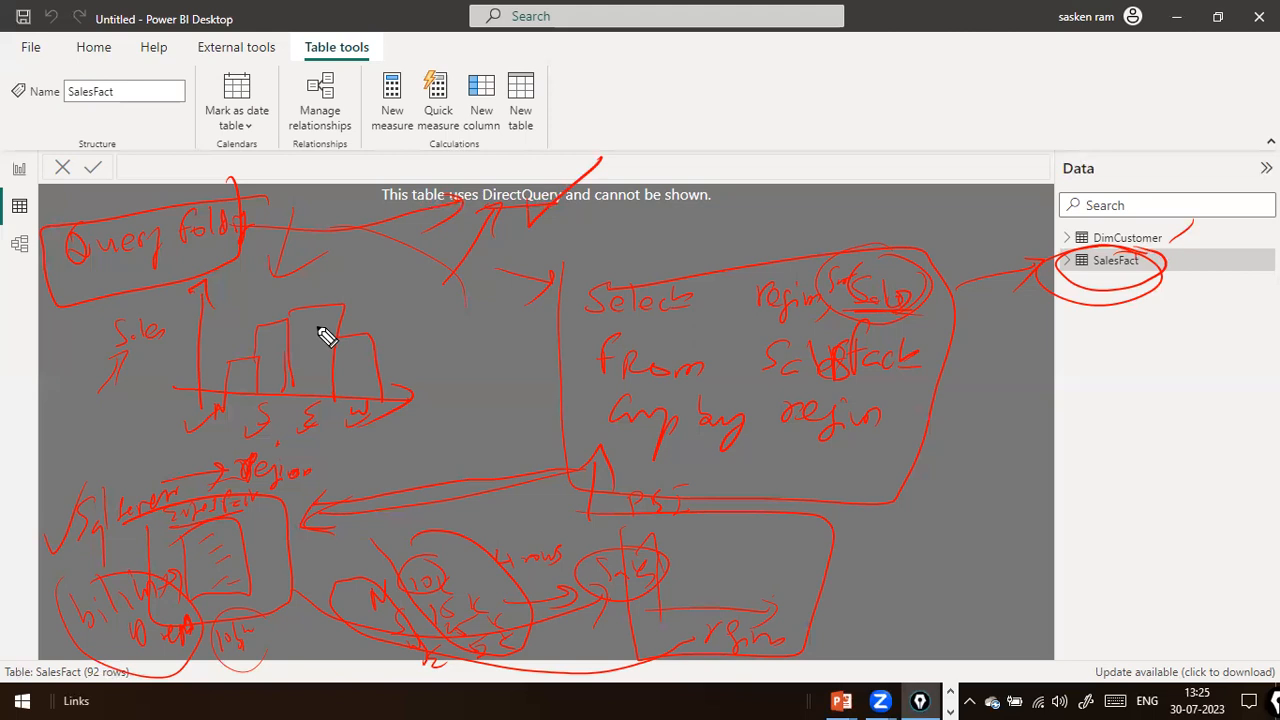
pyautogui.press('e')
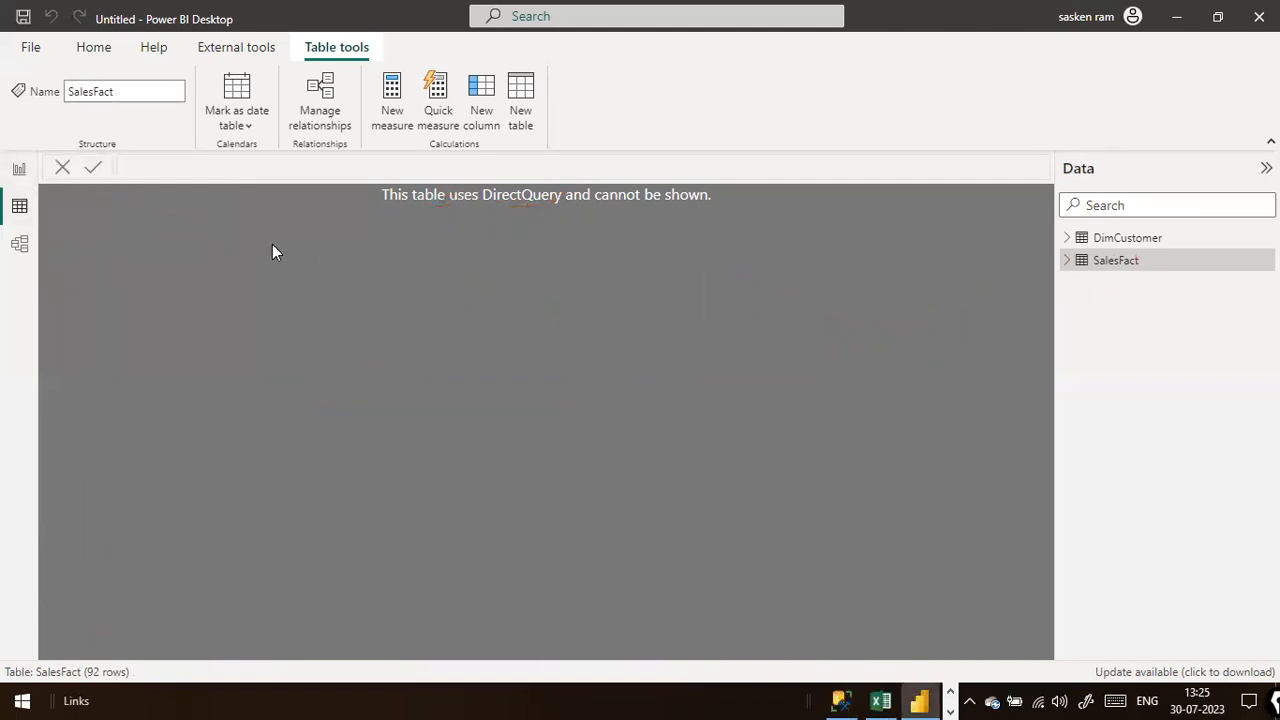
# Step: Switch to the report view, open the Power Query Editor and display the SalesFact query
pyautogui.click(30, 172)
pyautogui.click(512, 125)
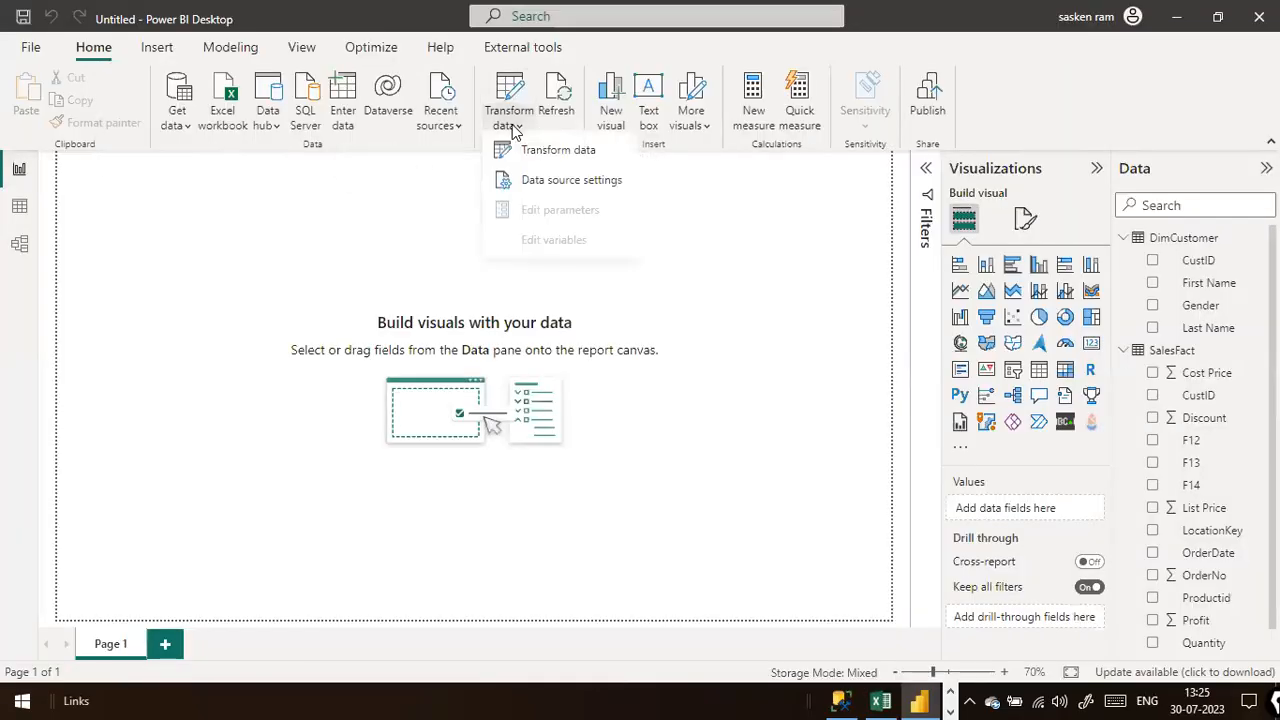
pyautogui.click(205, 360)
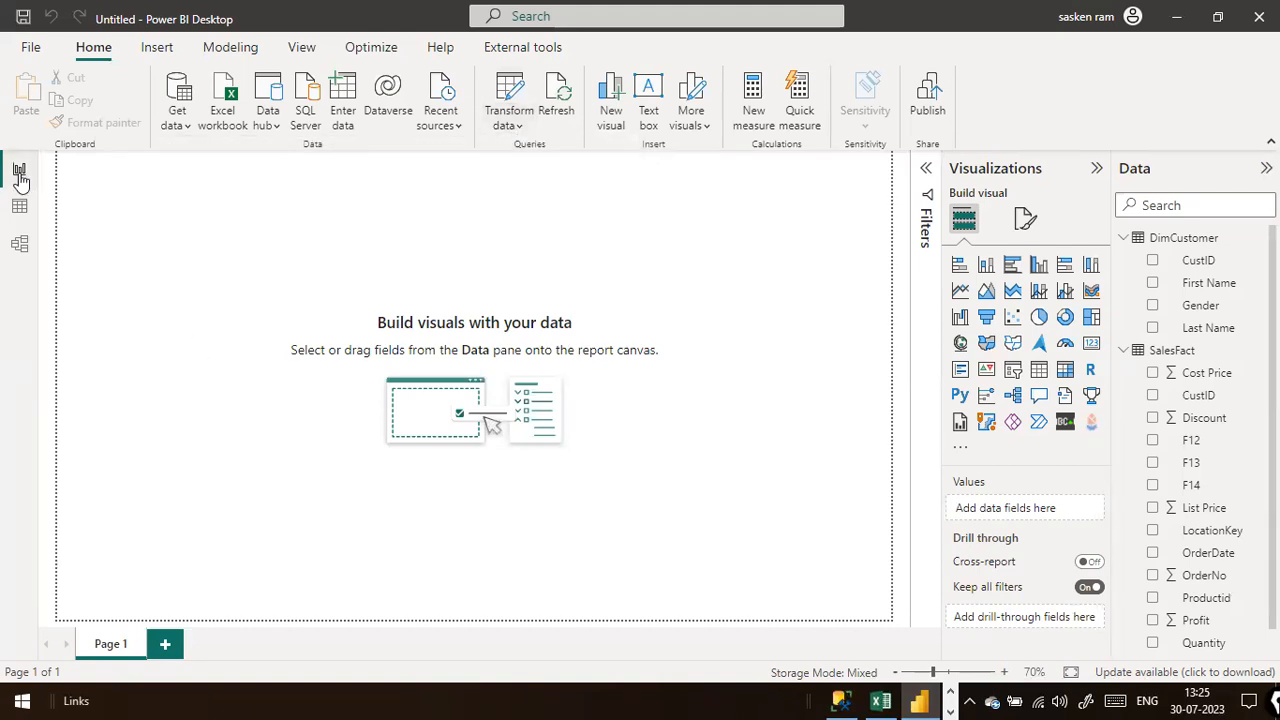
pyautogui.click(520, 125)
pyautogui.click(530, 160)
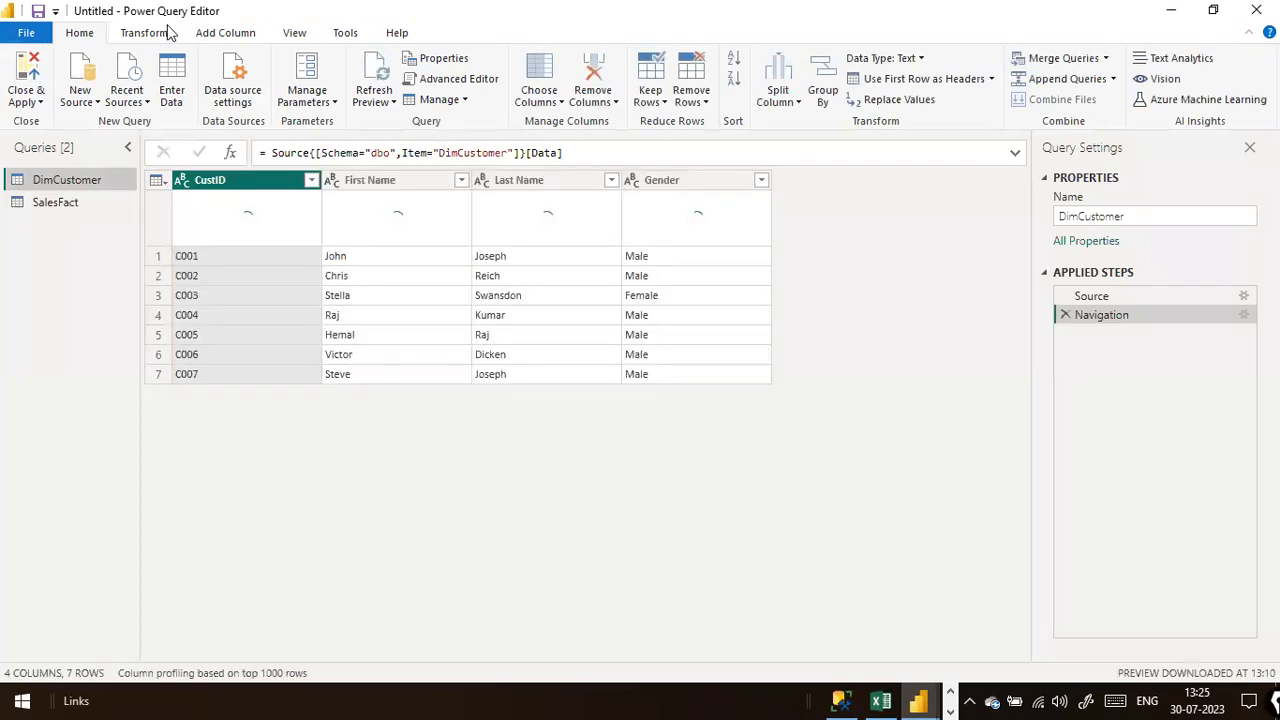
pyautogui.click(86, 204)
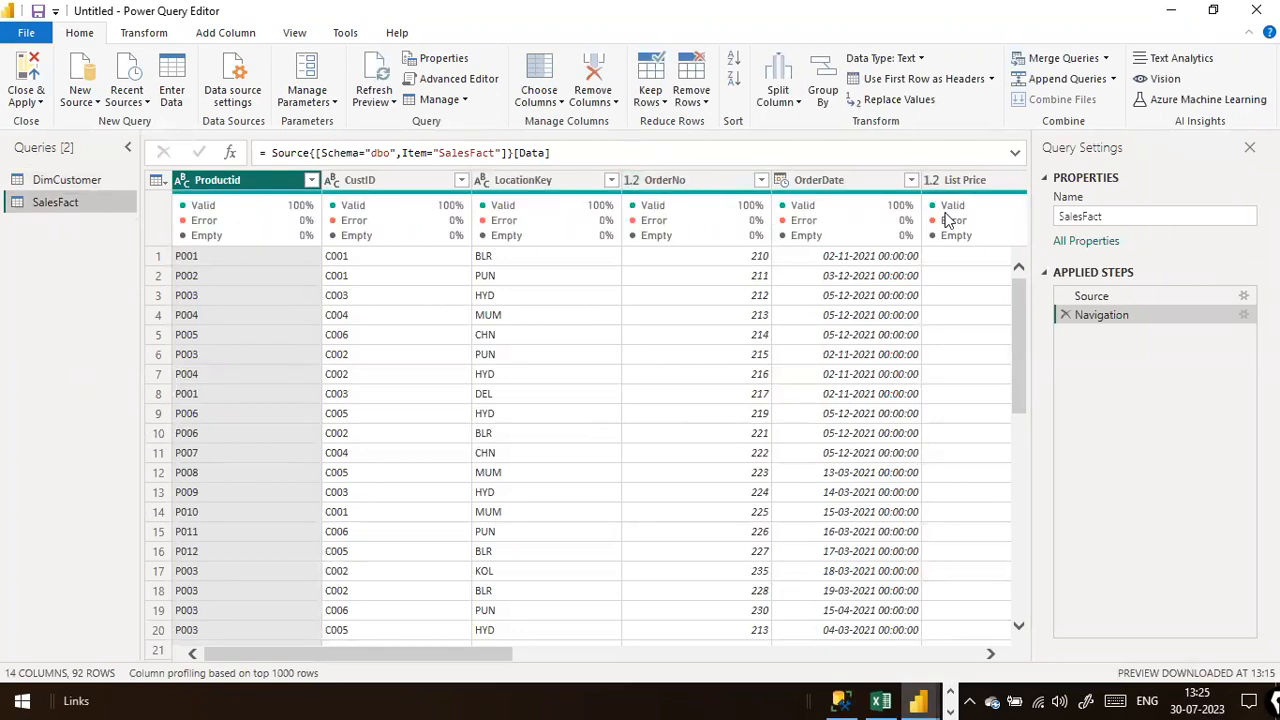
# Step: View the native query behind the Navigation step of SalesFact, highlight its SELECT statement and close it
pyautogui.rightClick(1108, 318)
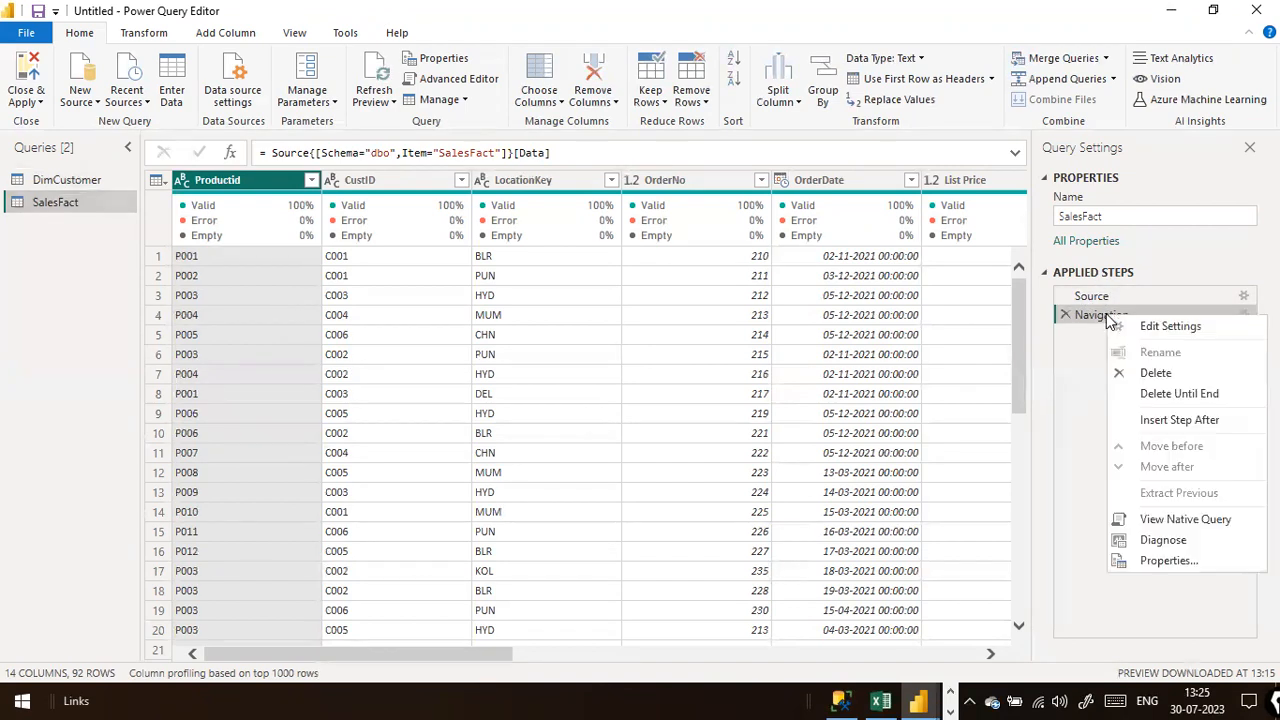
pyautogui.click(1212, 521)
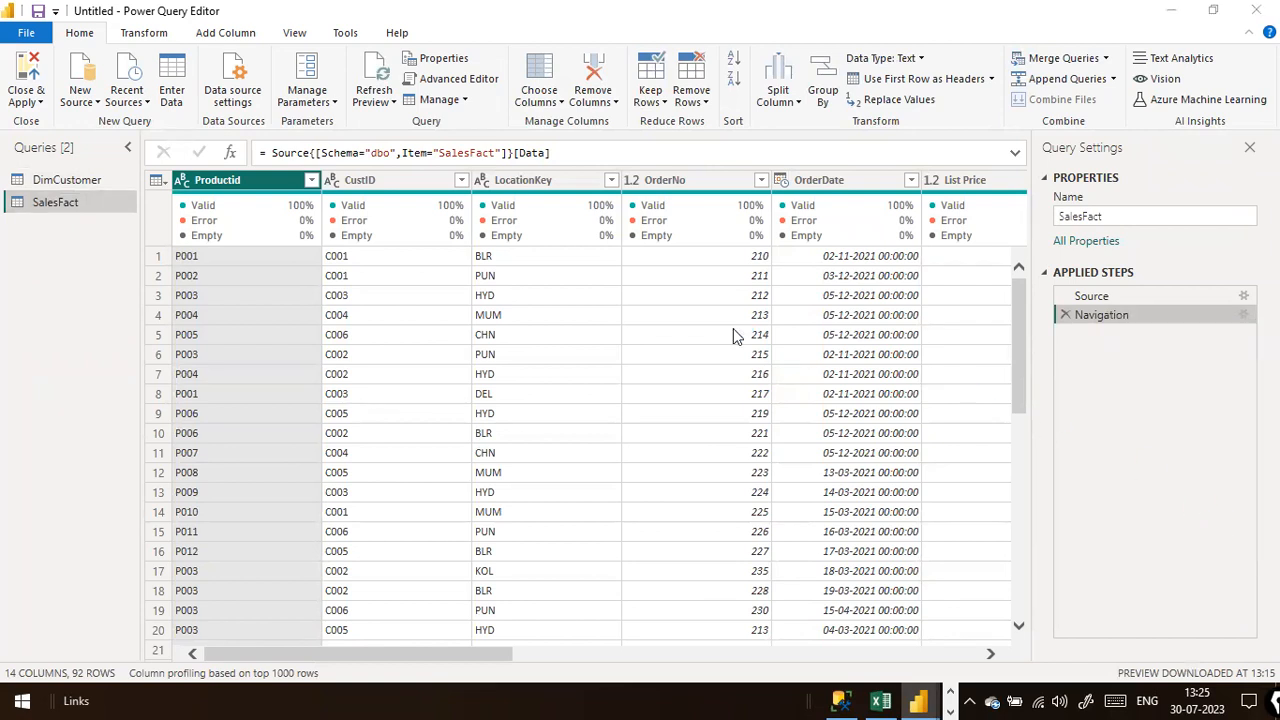
pyautogui.moveTo(558, 322); pyautogui.dragTo(250, 140)
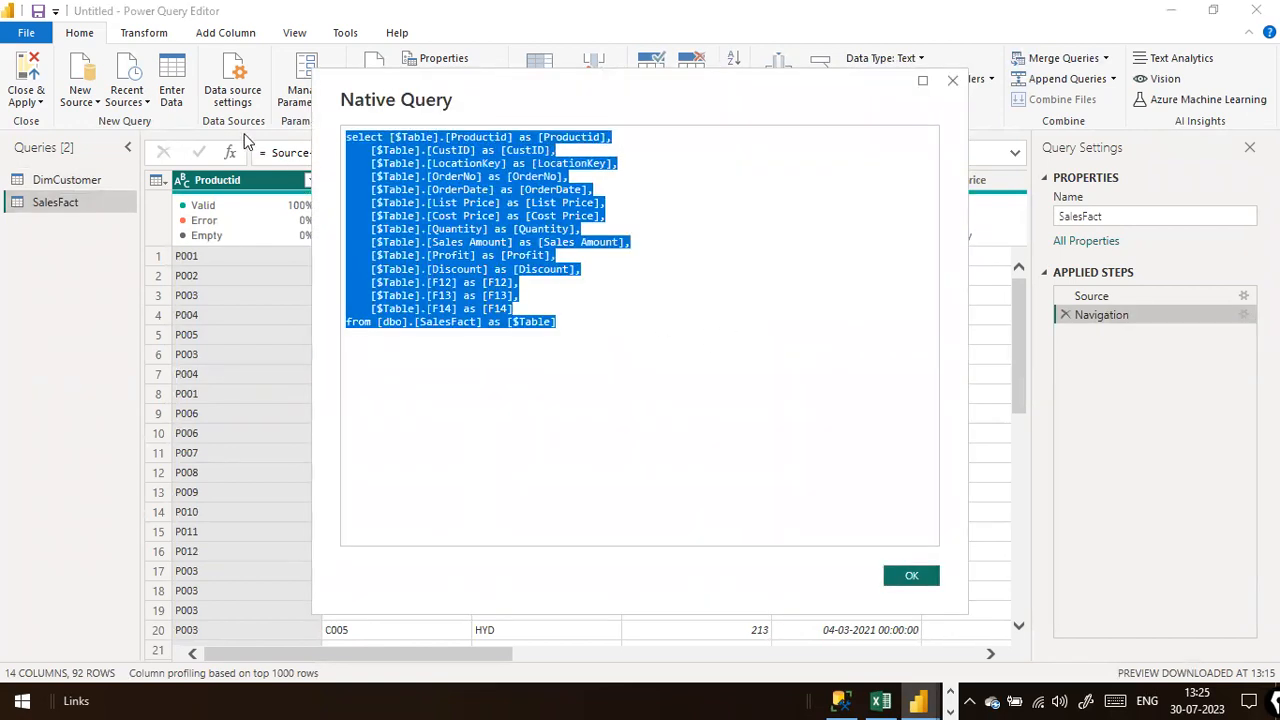
pyautogui.click(775, 331)
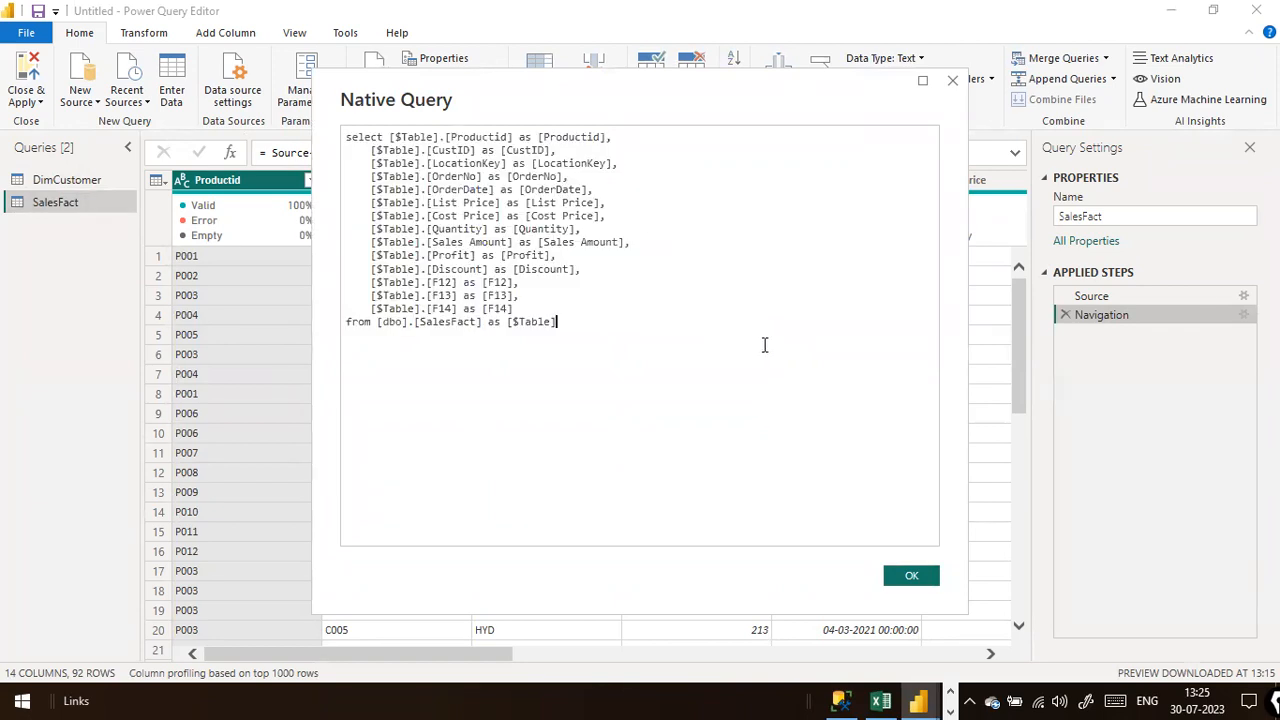
pyautogui.hotkey('ctrl', 'a')
pyautogui.click(607, 241)
pyautogui.click(914, 582)
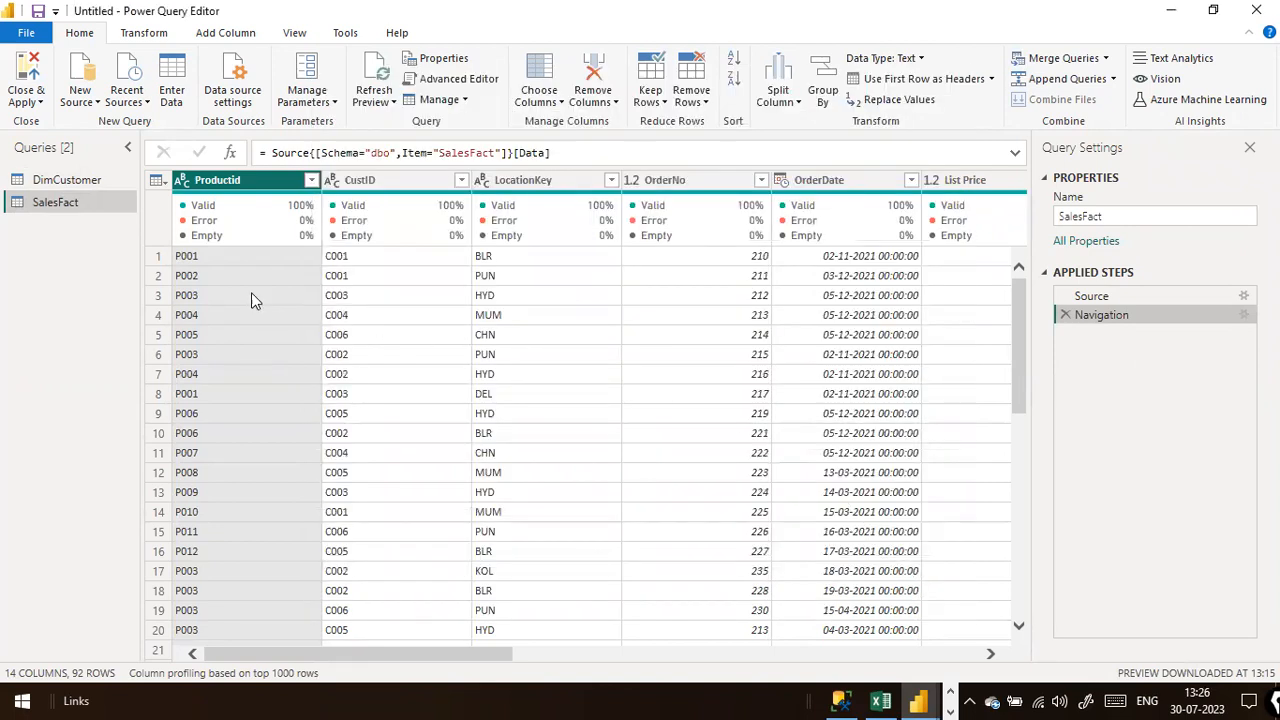
# Step: Reopen the Navigation step's native query, highlight the whole SQL text once more and close it
pyautogui.rightClick(1119, 315)
pyautogui.click(1170, 520)
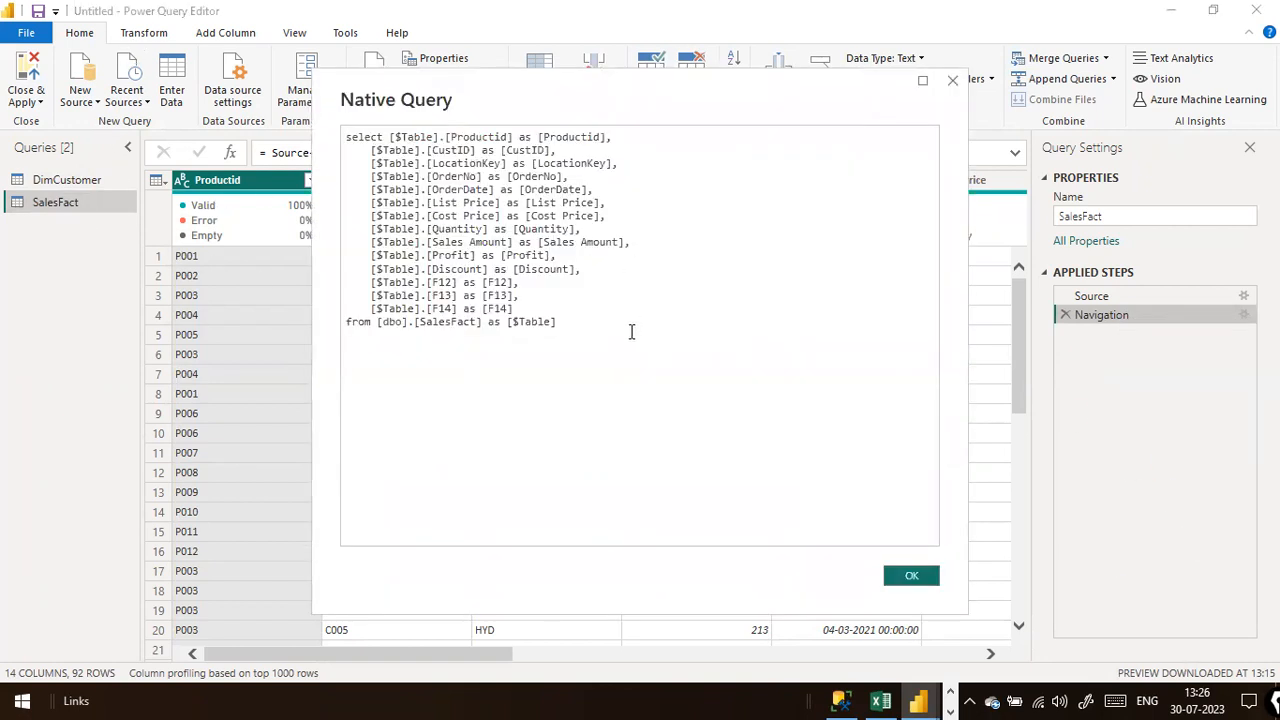
pyautogui.hotkey('ctrl', 'a')
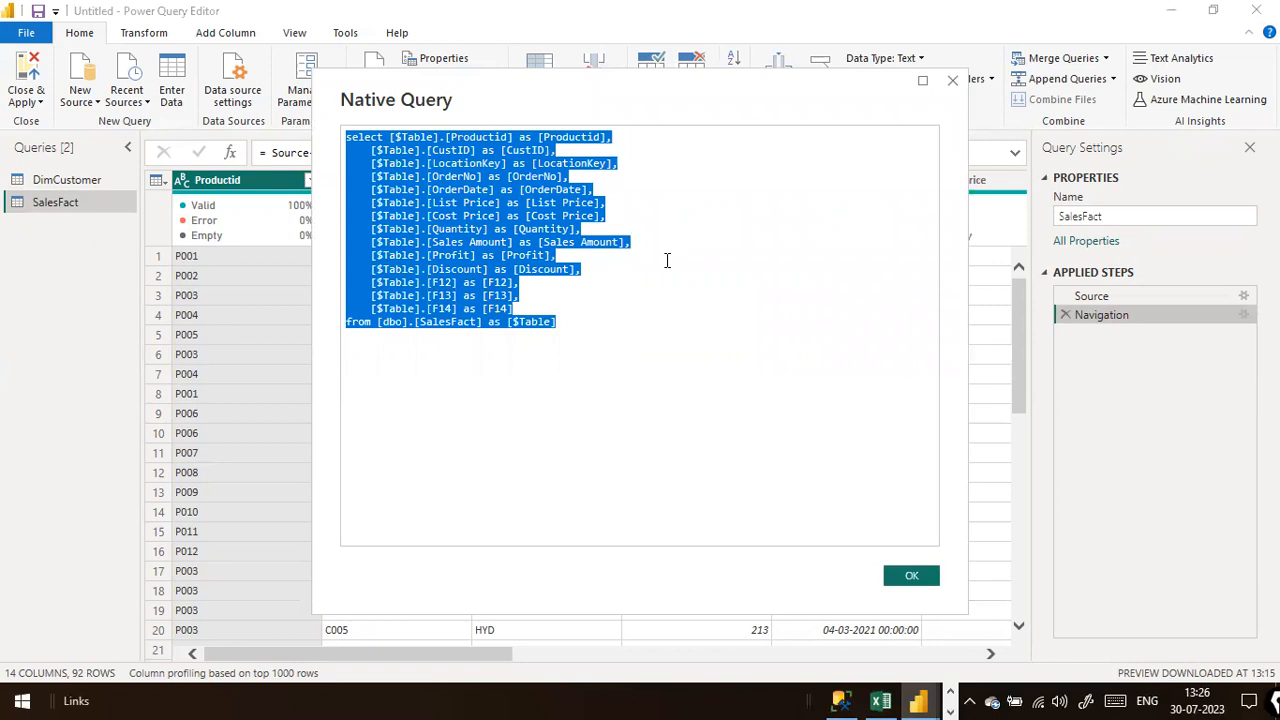
pyautogui.click(911, 575)
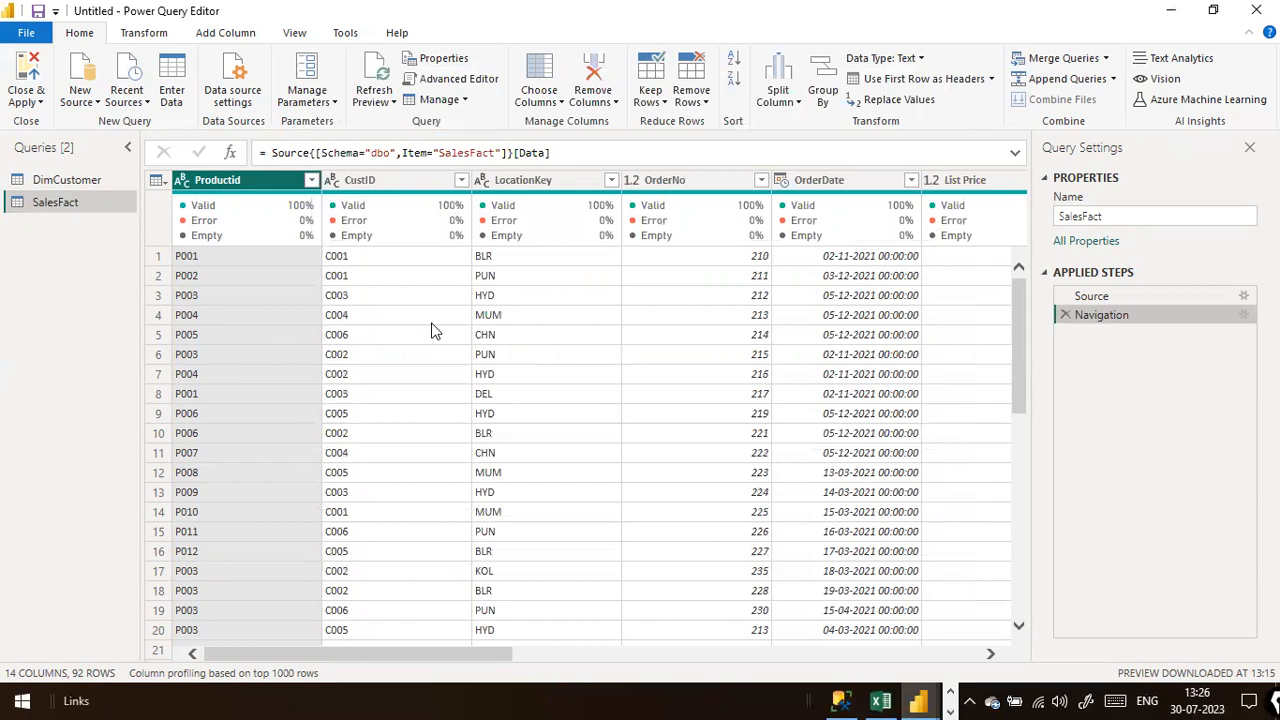
# Step: Look through the SalesFact preview rows, and close the Power Query Editor with Close & Apply
pyautogui.scroll(-10, 433, 331)
pyautogui.scroll(5, 433, 331)
pyautogui.scroll(5, 433, 331)
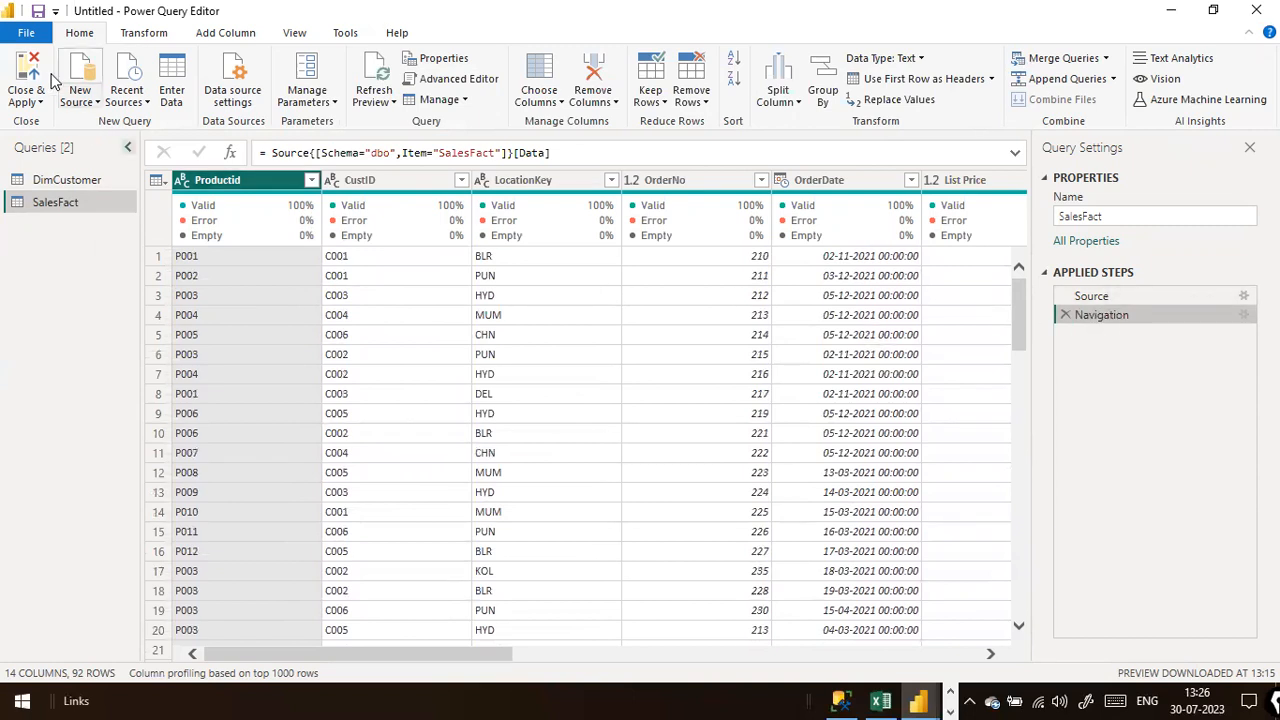
pyautogui.click(30, 33)
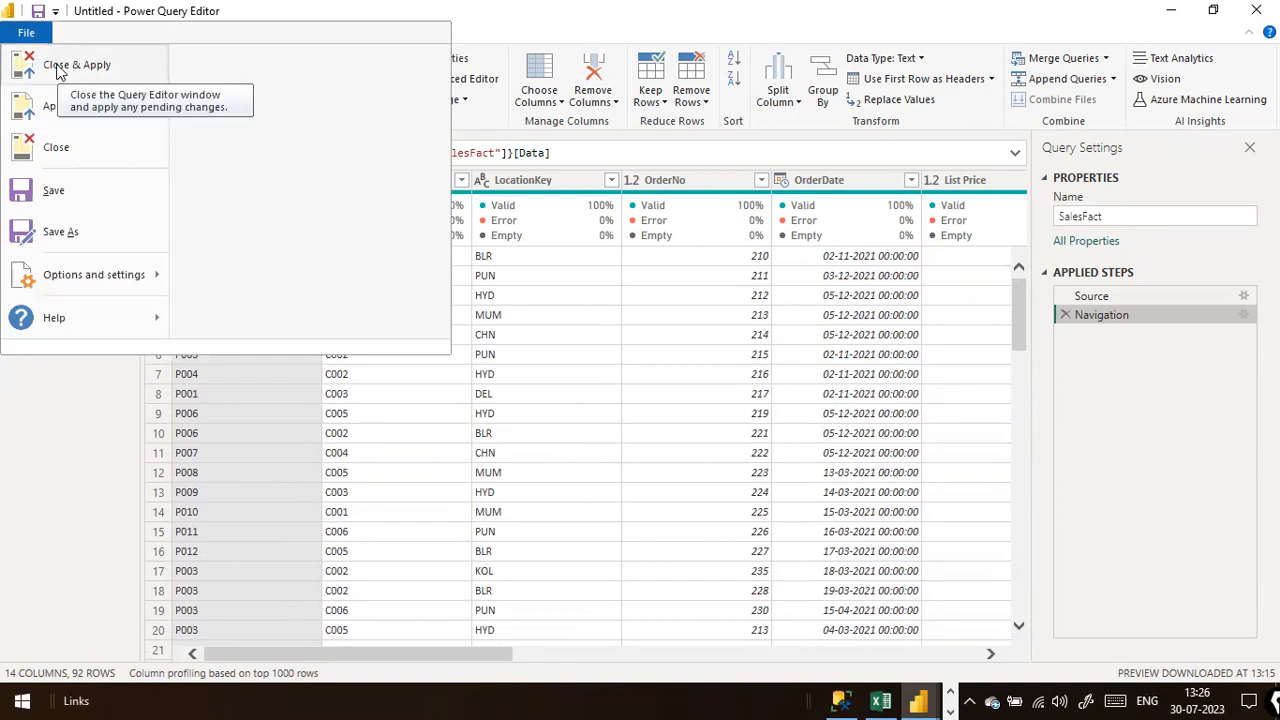
pyautogui.click(60, 72)
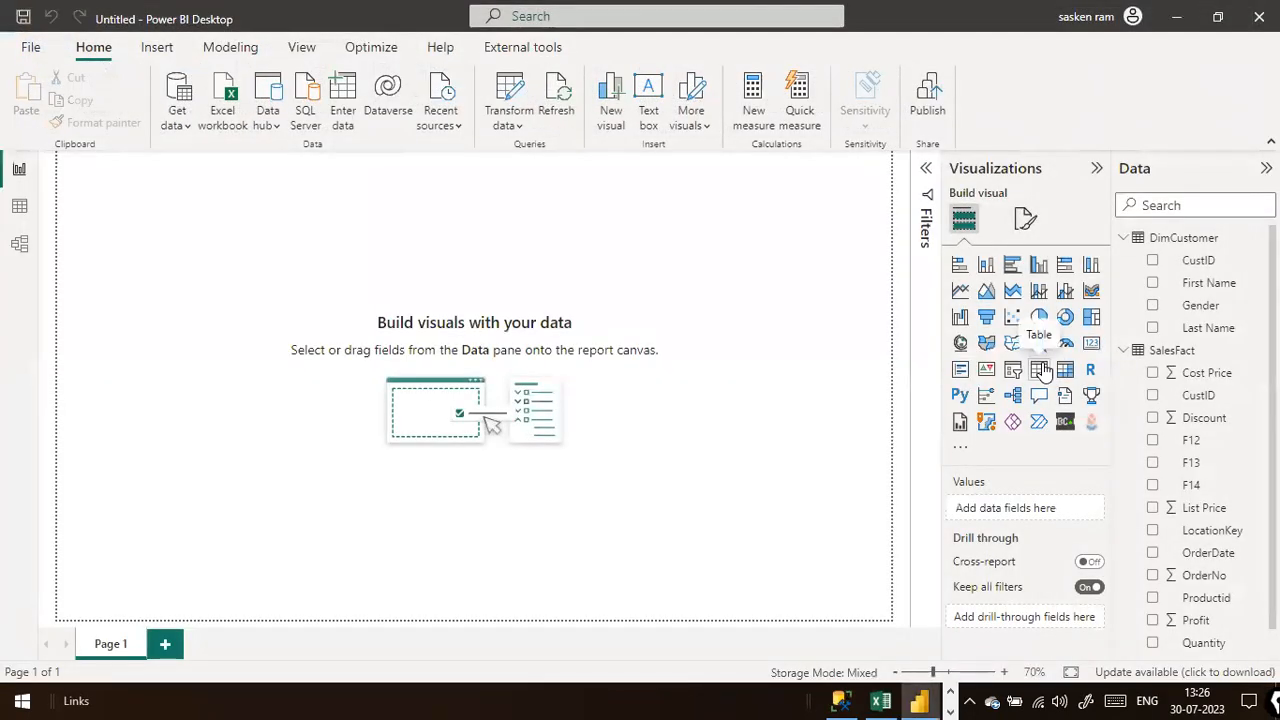
# Step: Collapse both tables in the field list, and in the model view move the SalesFact card closer to DimCustomer
pyautogui.click(1124, 351)
pyautogui.click(1124, 238)
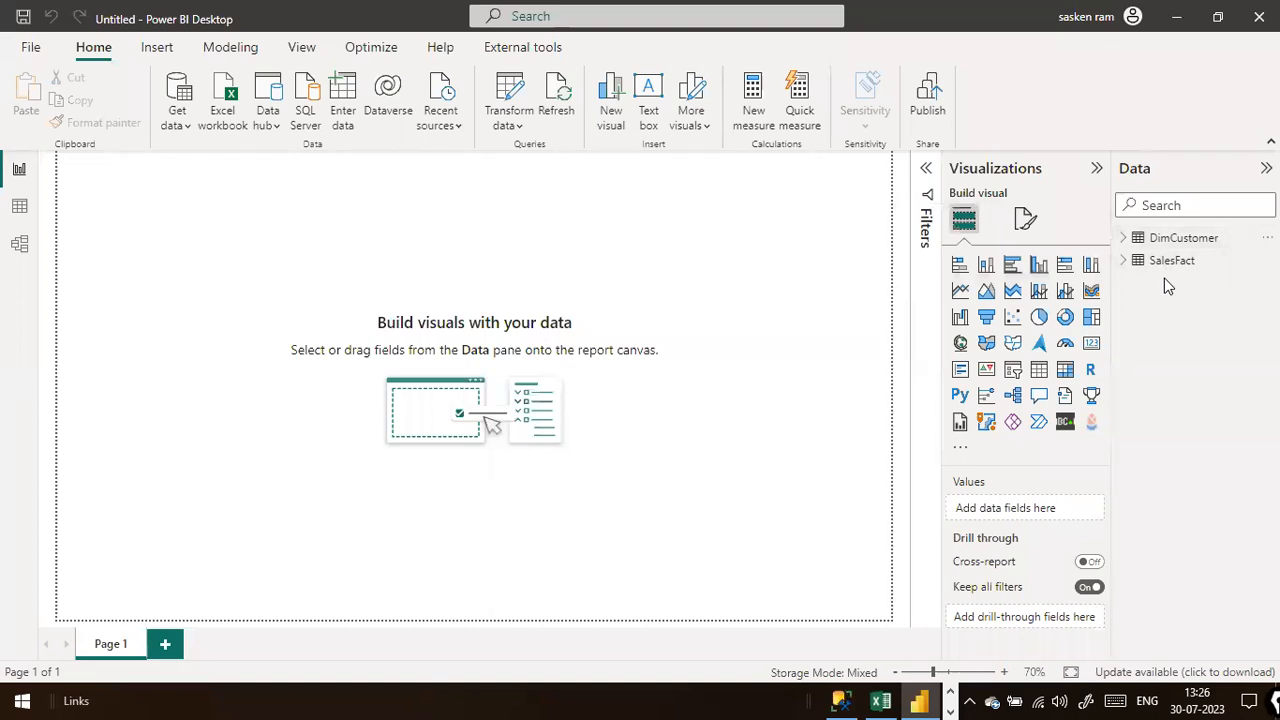
pyautogui.click(20, 245)
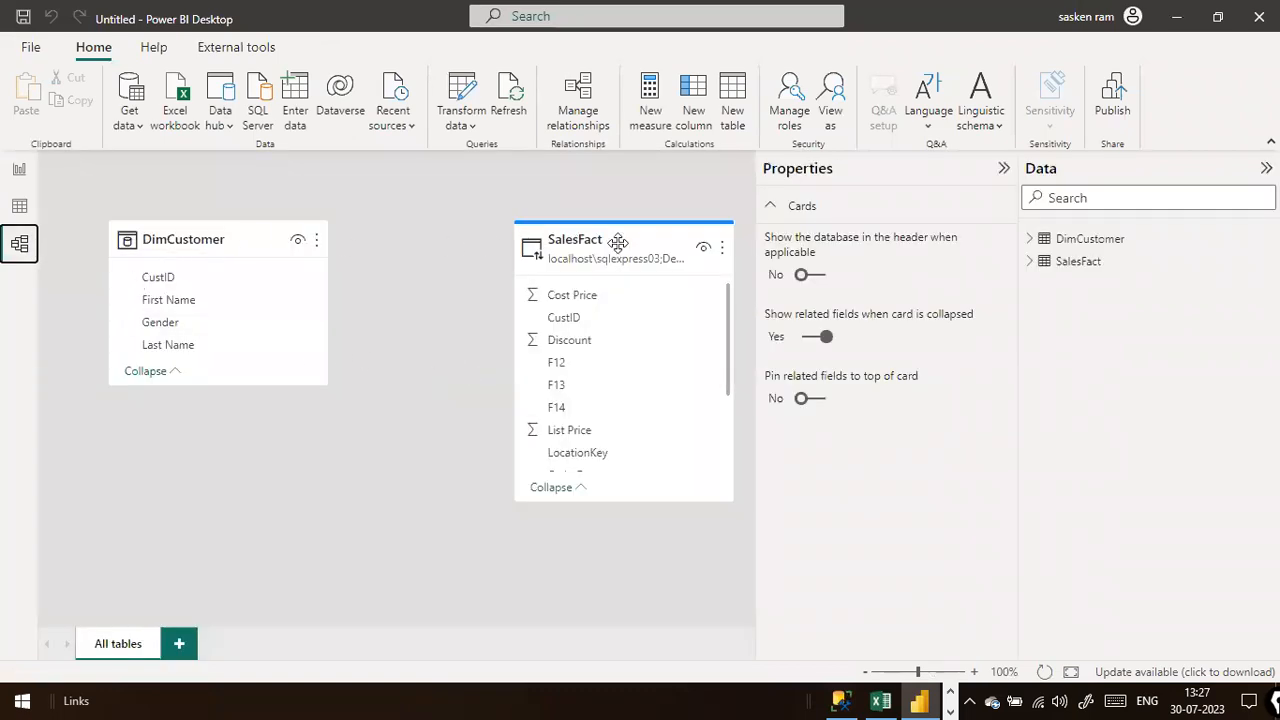
pyautogui.moveTo(618, 242); pyautogui.dragTo(539, 243)
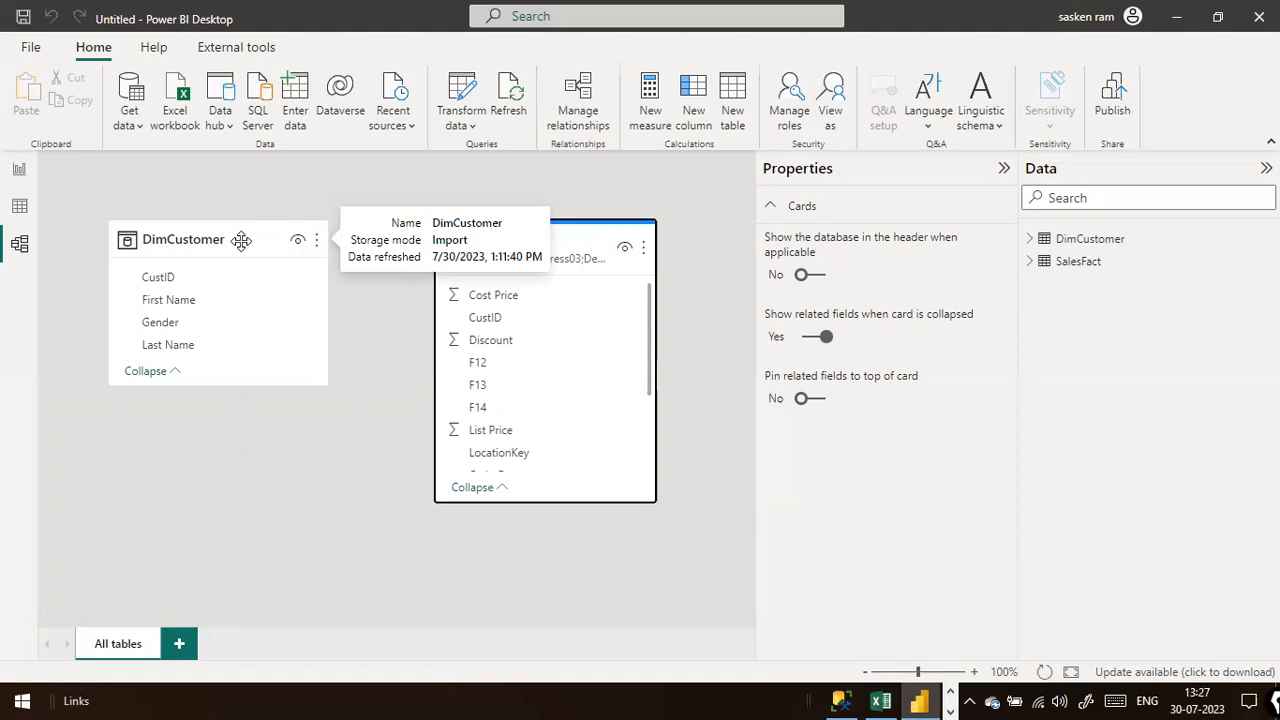
# Step: Check the storage mode of DimCustomer and the current file's data source settings, and close the settings
pyautogui.click(455, 125)
pyautogui.click(490, 187)
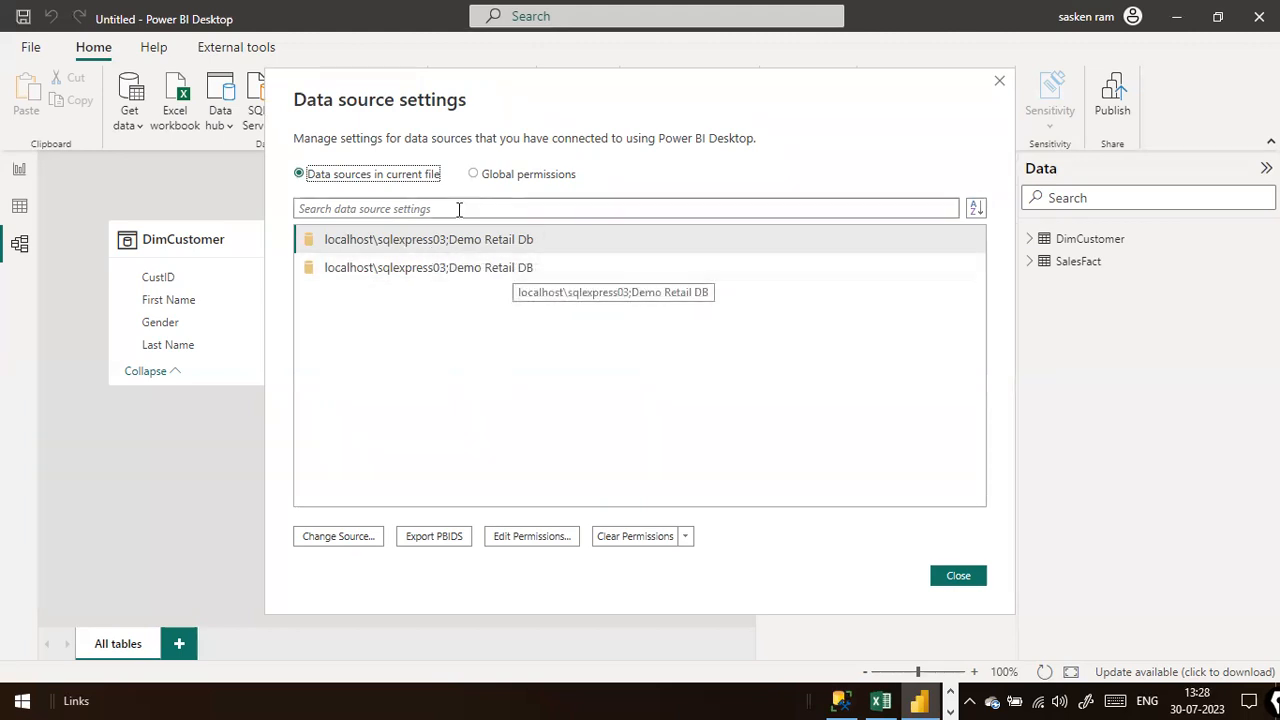
pyautogui.click(955, 579)
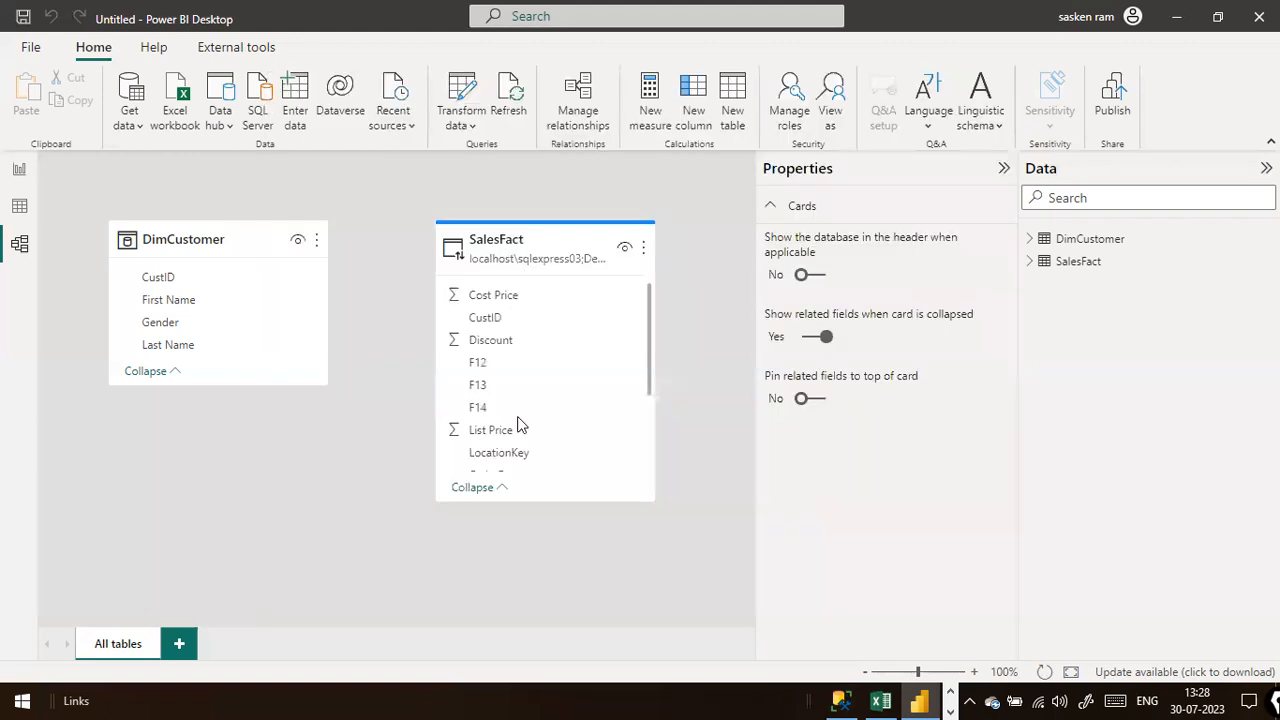
pyautogui.moveTo(481, 250)
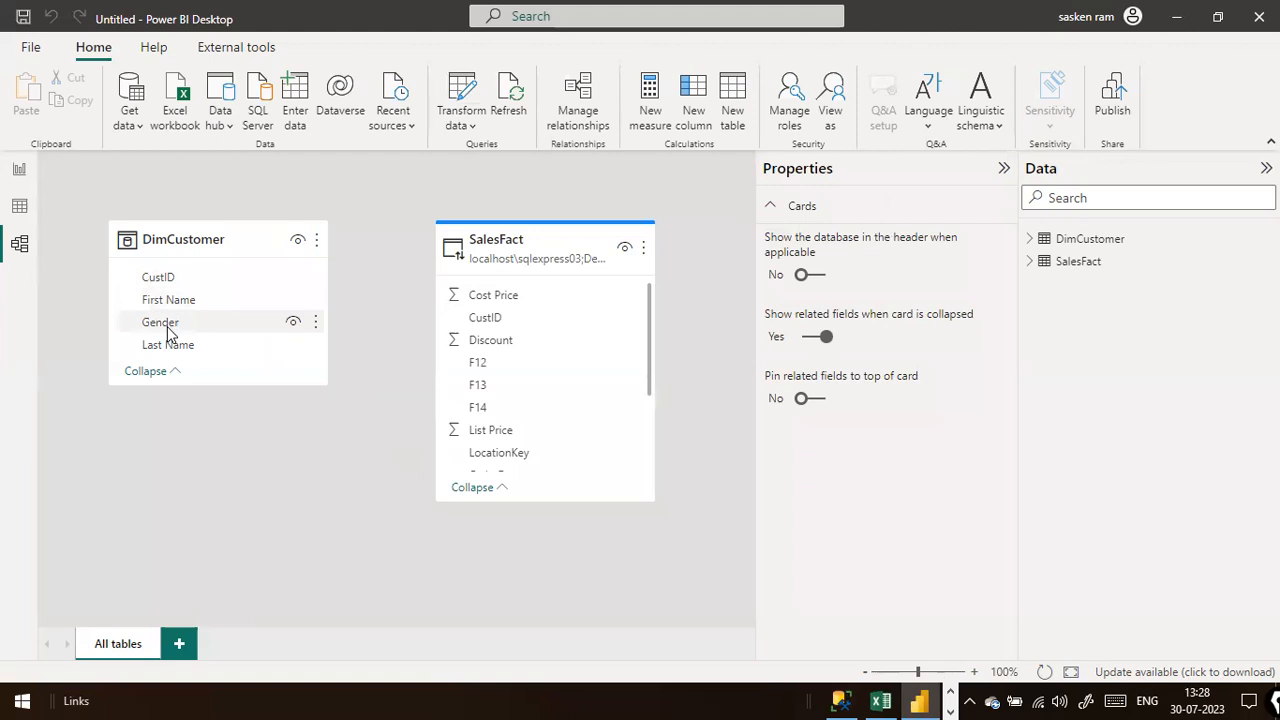
# Step: Add an empty clustered column chart to the report page and move it down on the canvas
pyautogui.click(19, 169)
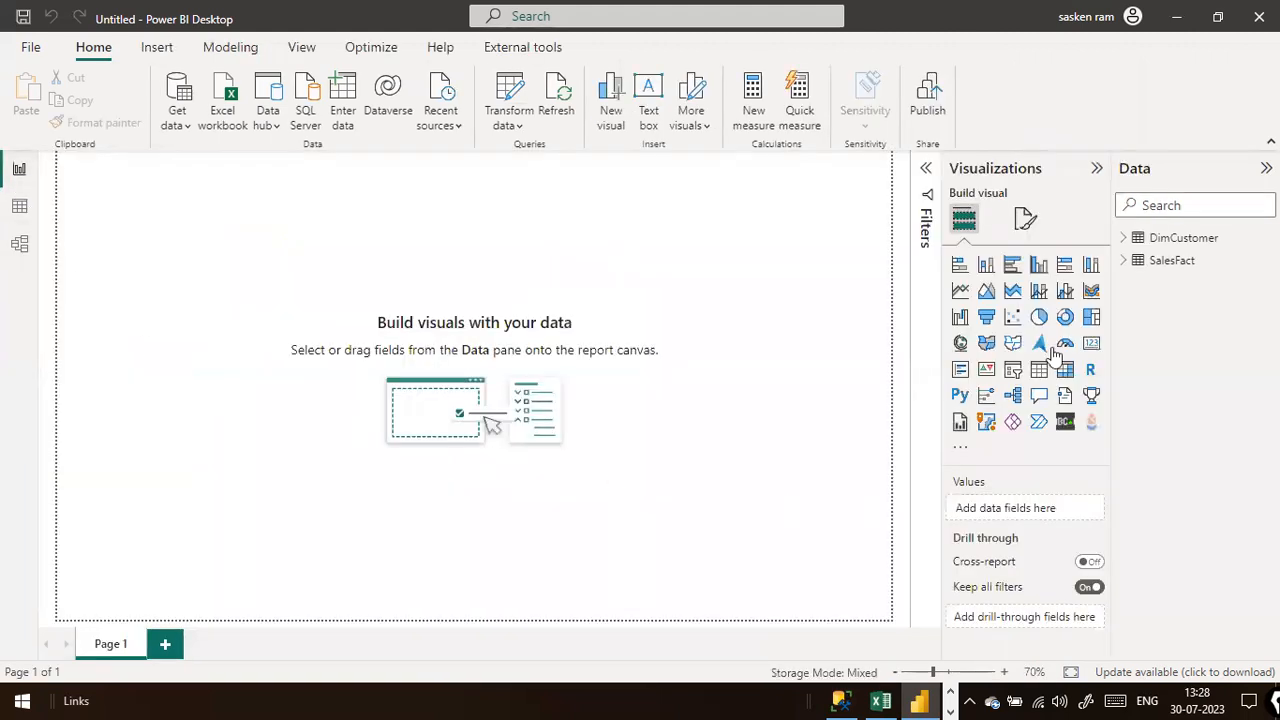
pyautogui.click(1039, 264)
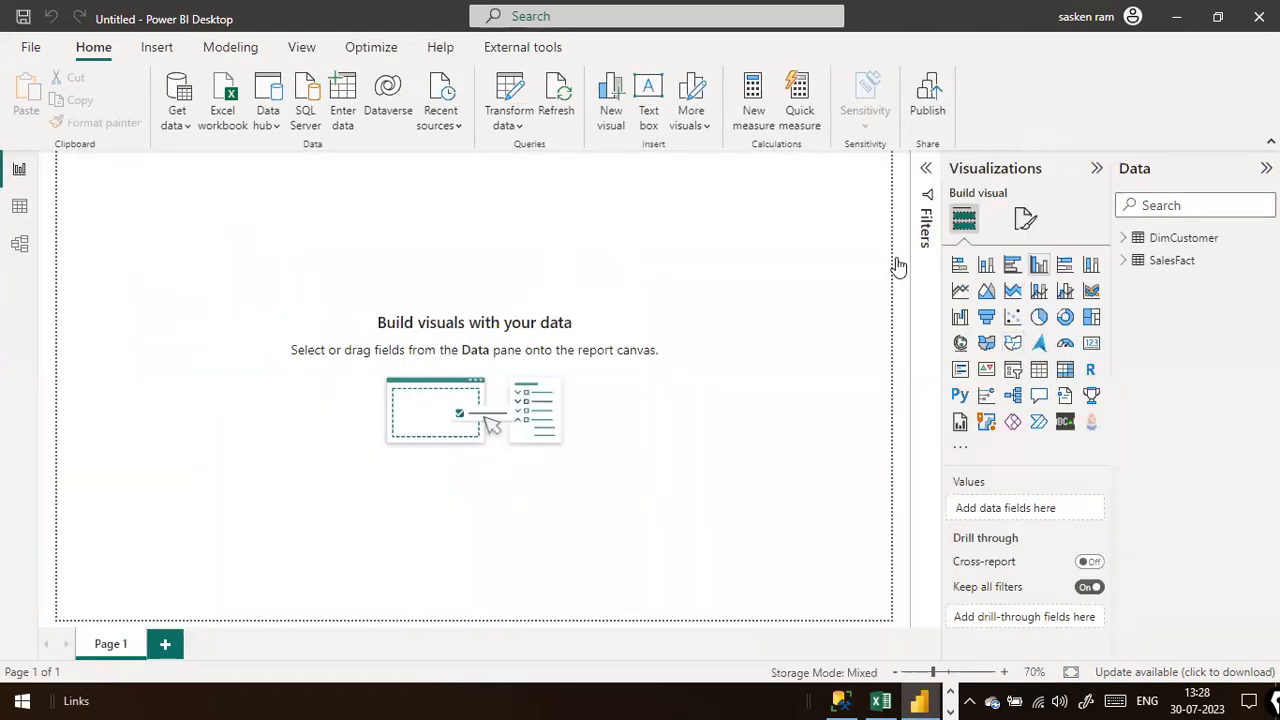
pyautogui.moveTo(165, 260); pyautogui.dragTo(191, 371)
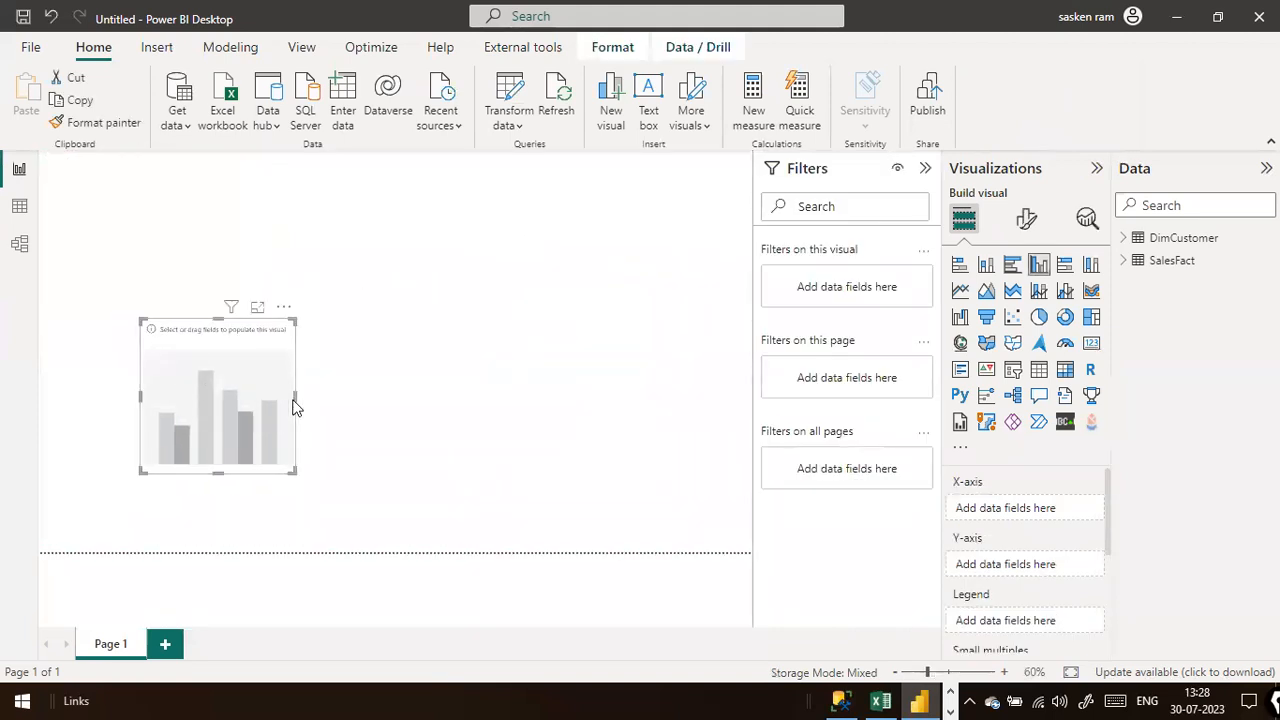
# Step: Widen the empty column chart and plot Sales Amount from SalesFact by First Name from DimCustomer
pyautogui.moveTo(294, 400); pyautogui.dragTo(510, 458)
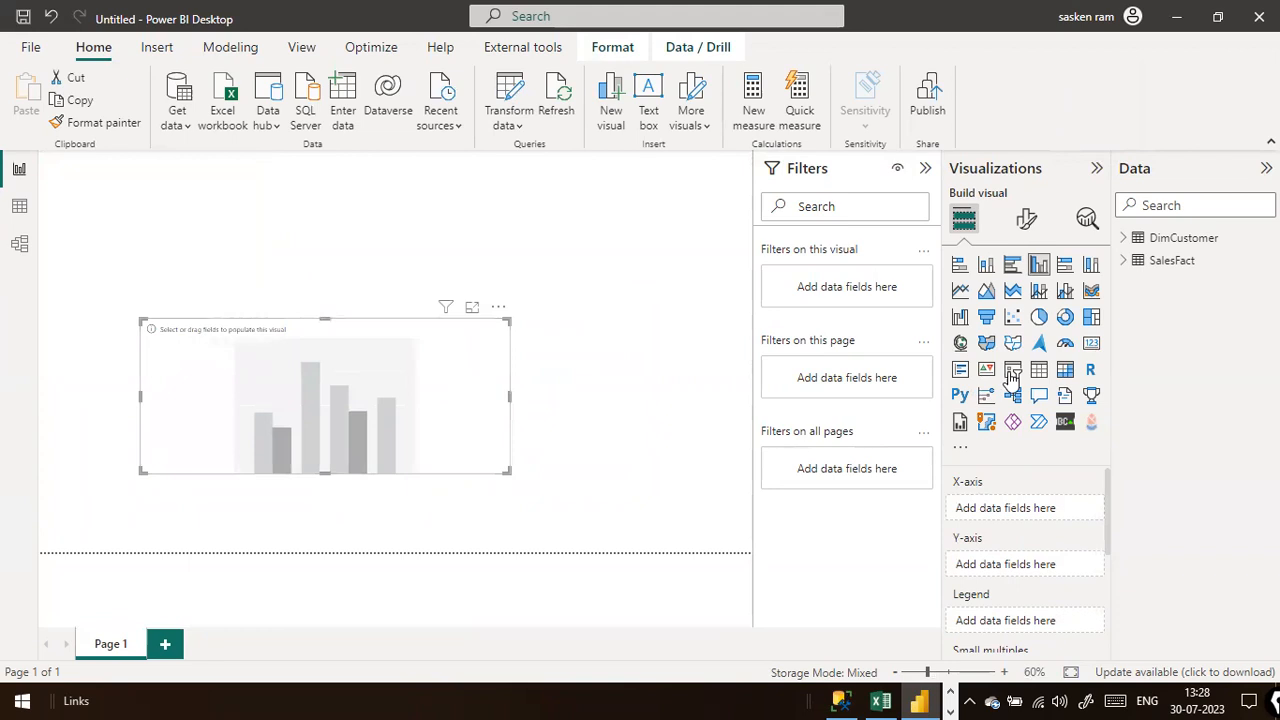
pyautogui.click(1130, 260)
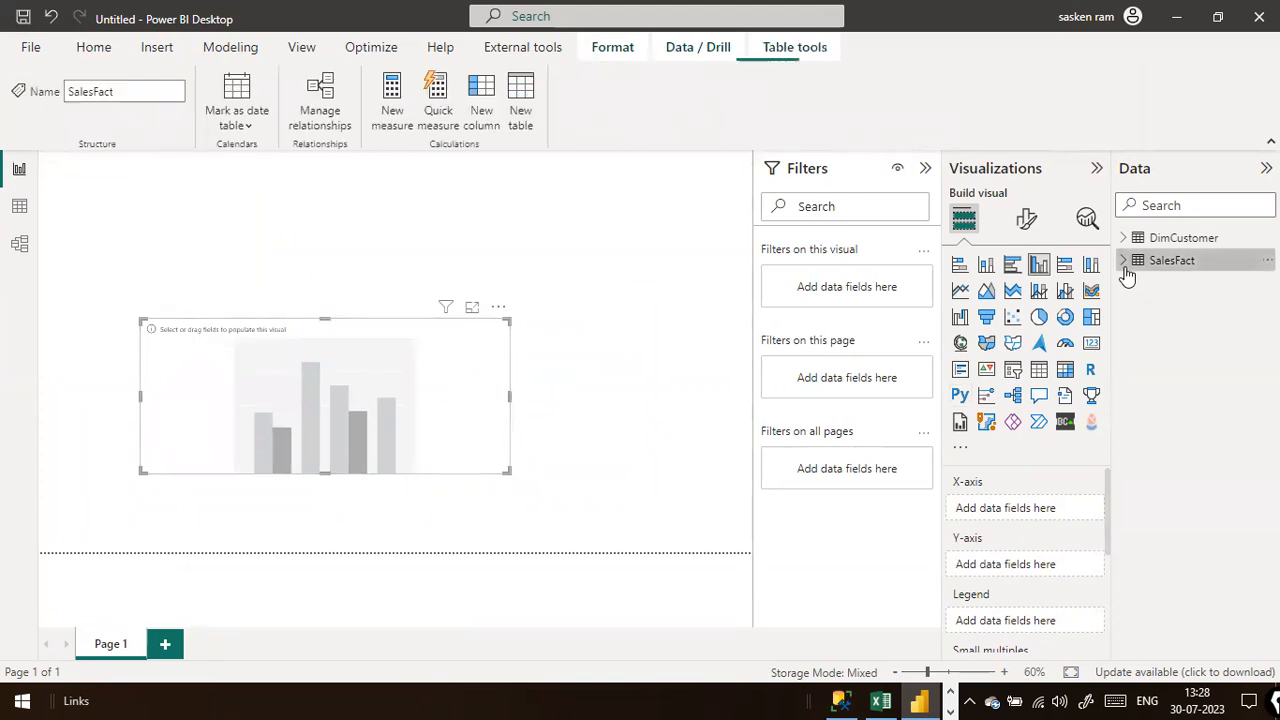
pyautogui.click(1121, 239)
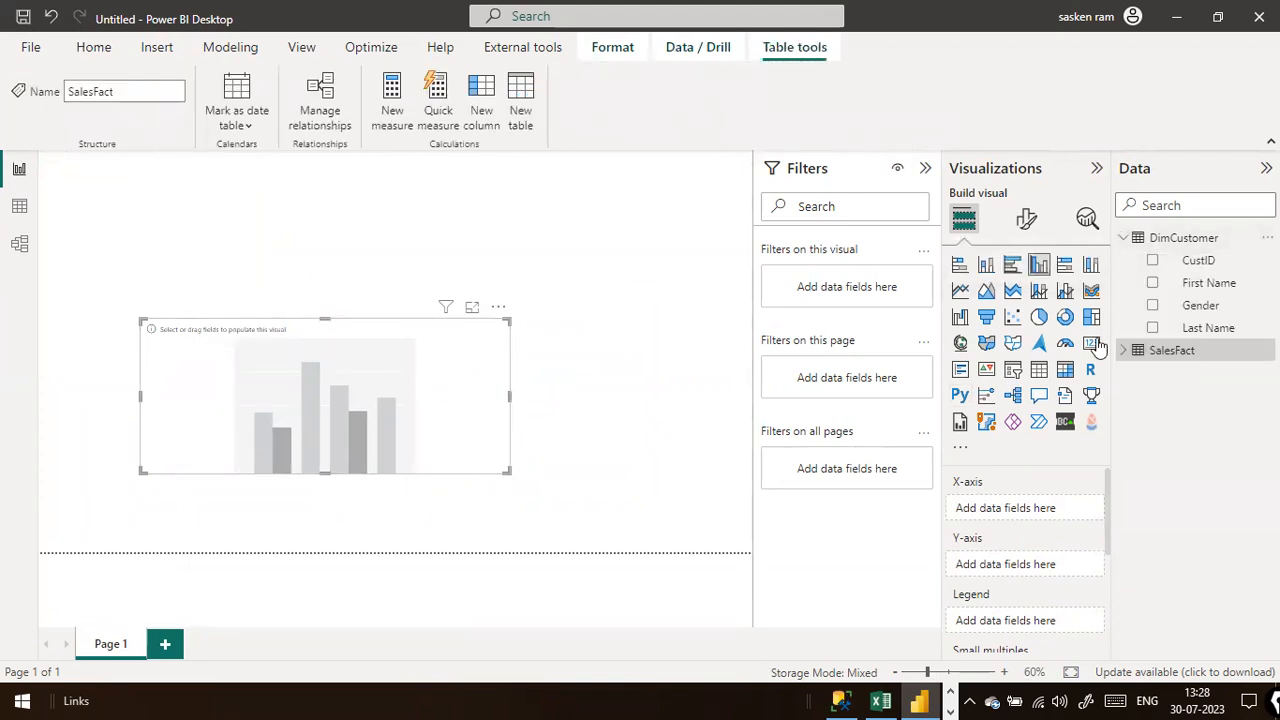
pyautogui.click(1123, 350)
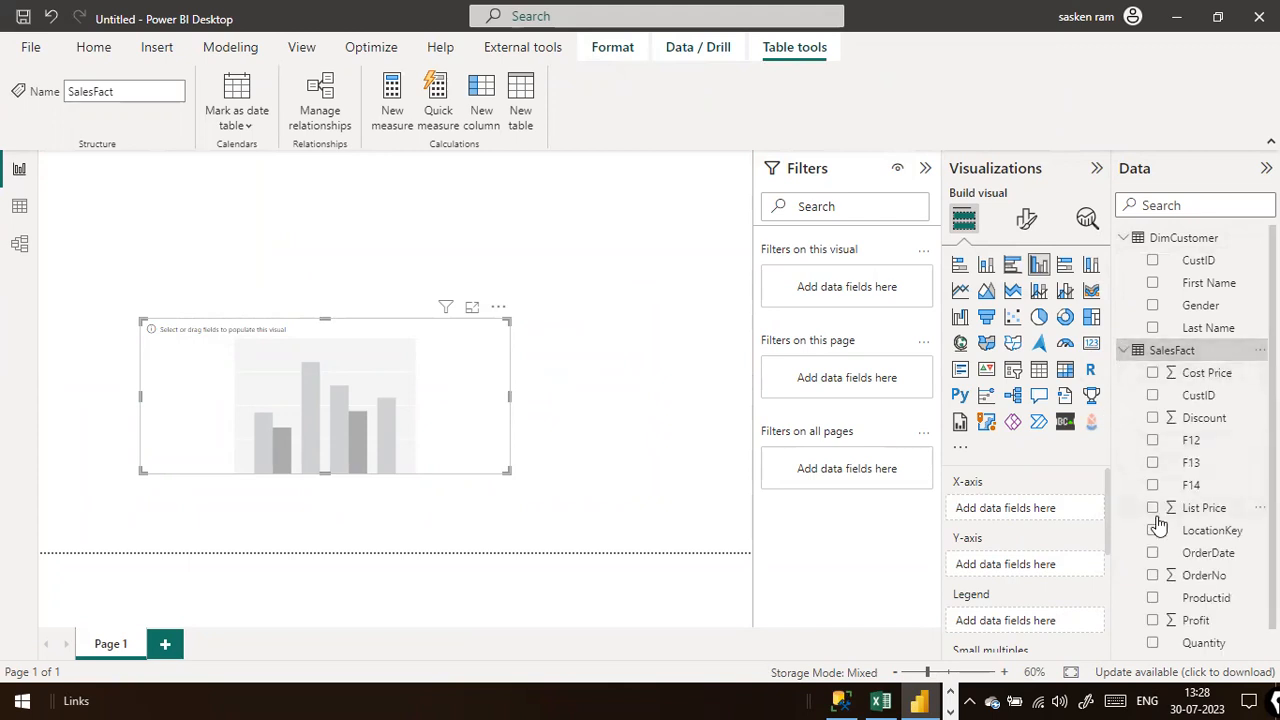
pyautogui.scroll(-1, 1174, 538)
pyautogui.moveTo(1208, 641); pyautogui.dragTo(386, 440)
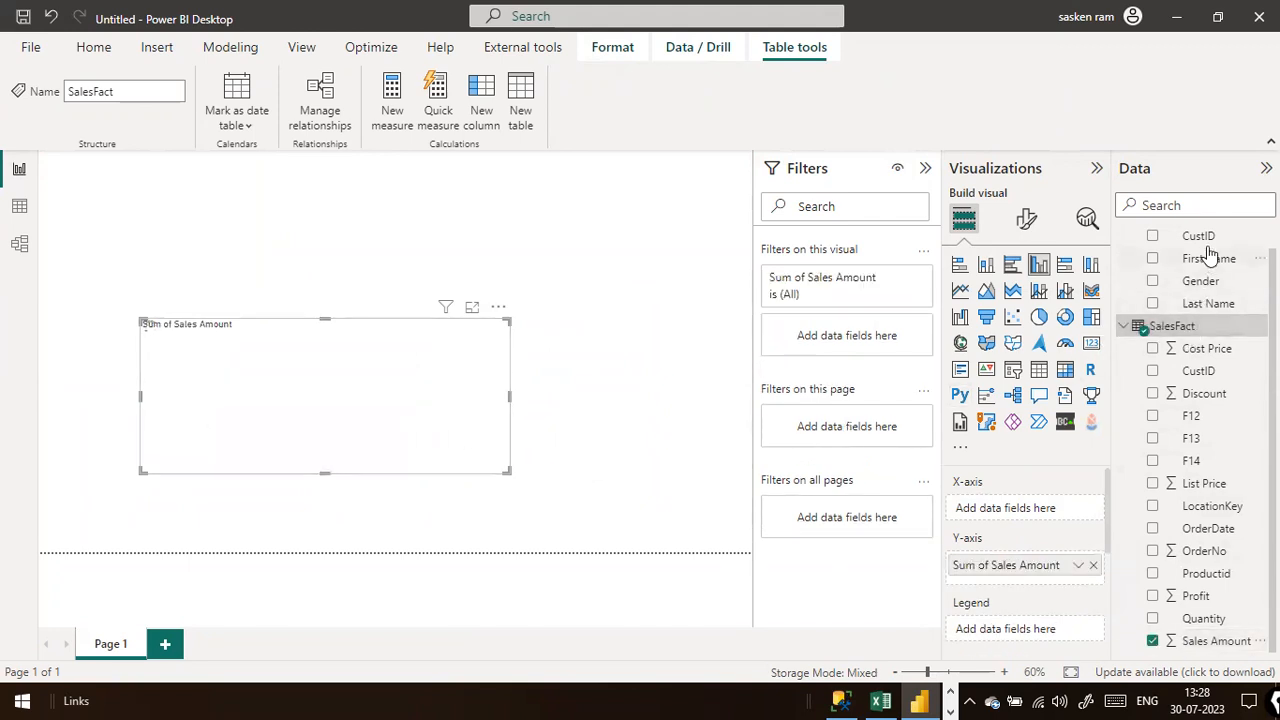
pyautogui.scroll(1, 1212, 308)
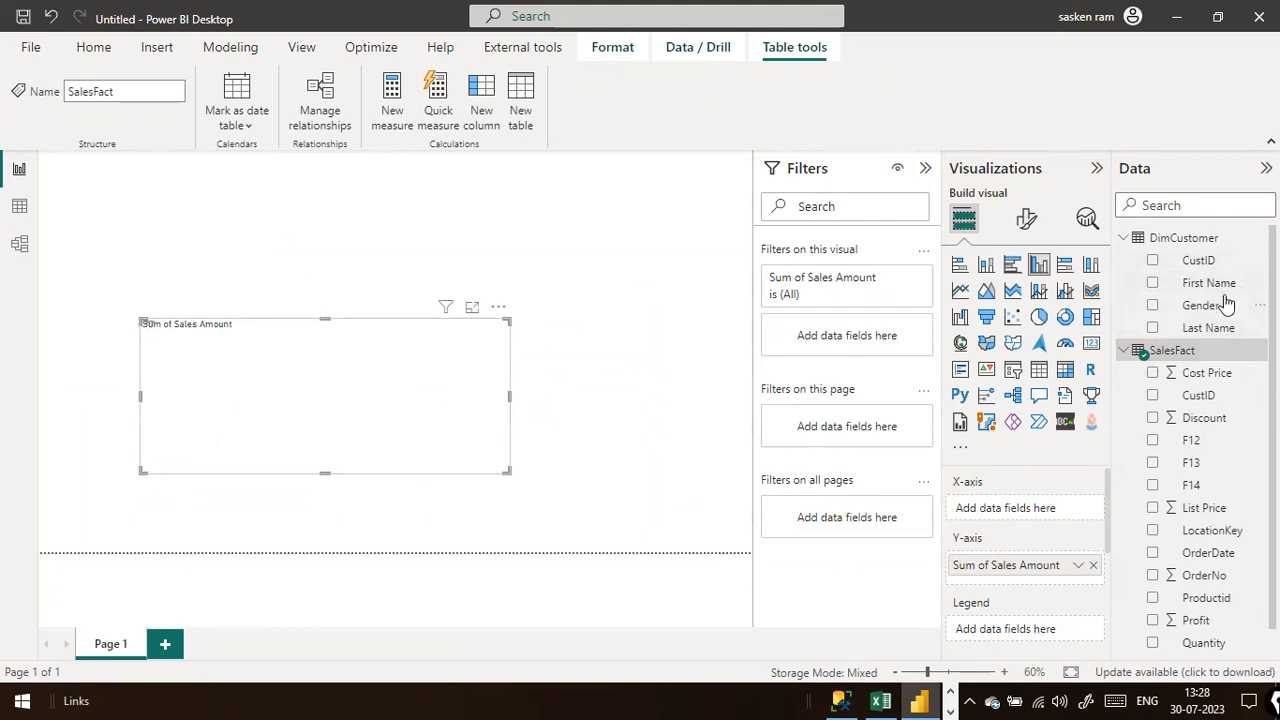
pyautogui.moveTo(687, 301); pyautogui.dragTo(237, 377)
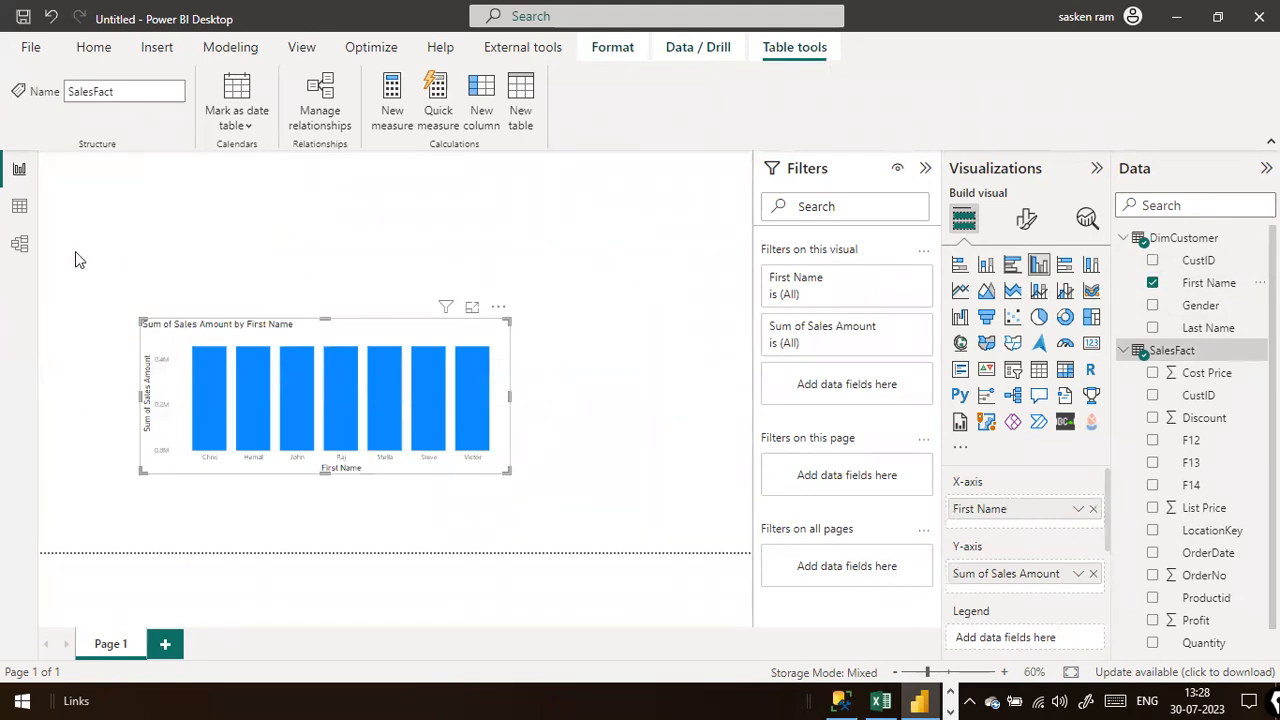
# Step: Check the model view for a relationship between DimCustomer and SalesFact, and inspect the column values in the report chart
pyautogui.click(24, 250)
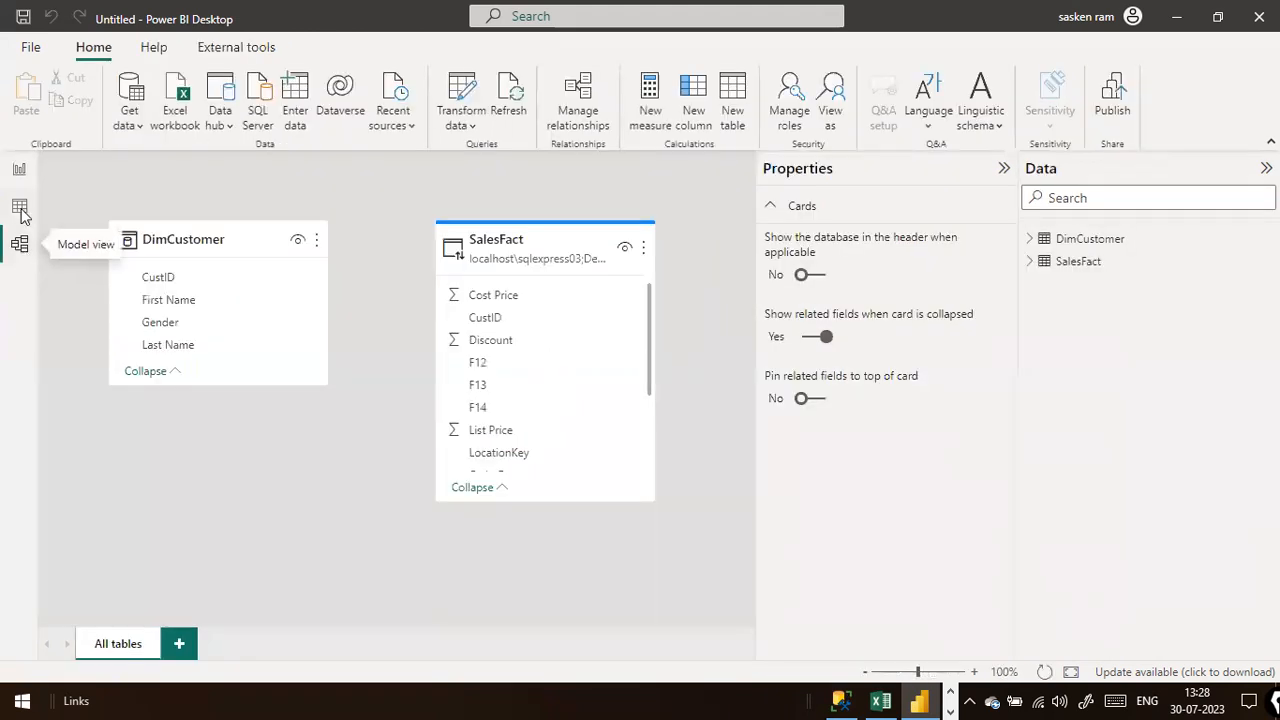
pyautogui.click(20, 172)
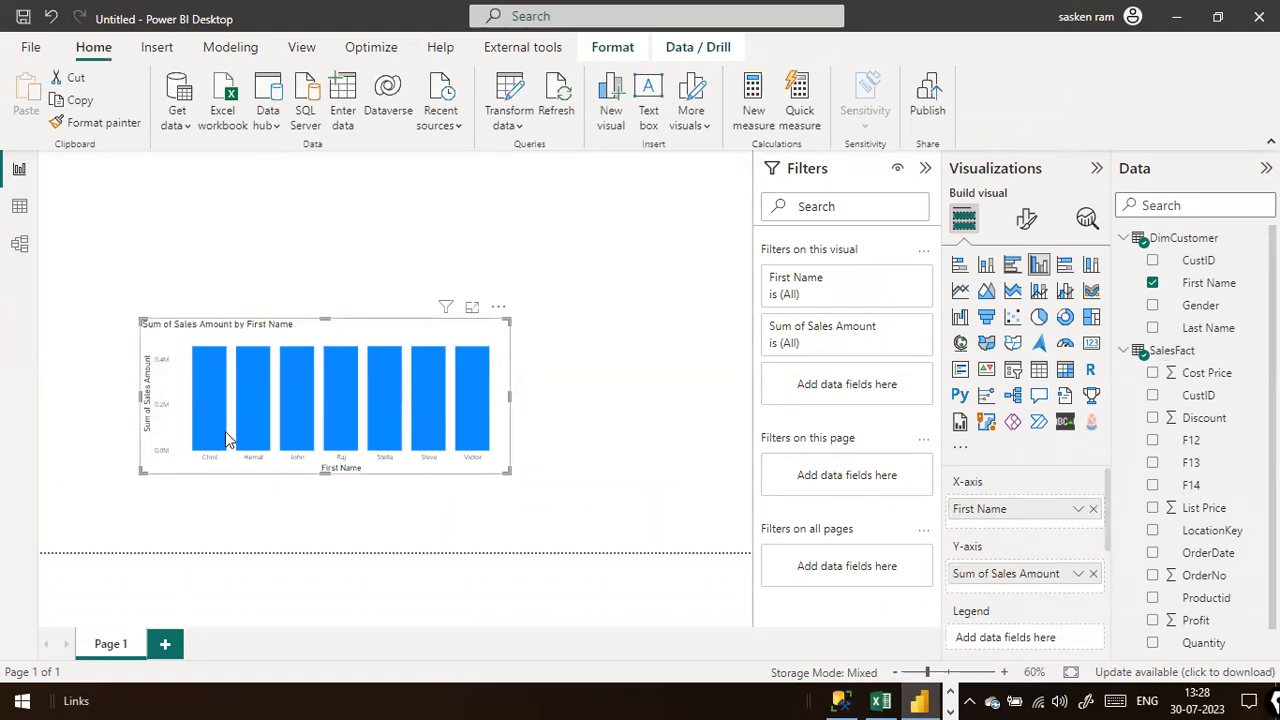
pyautogui.moveTo(210, 382)
# Step: Create an active one-to-many relationship from DimCustomer CustID to SalesFact CustID in the model view, with single cross-filter direction
pyautogui.click(19, 244)
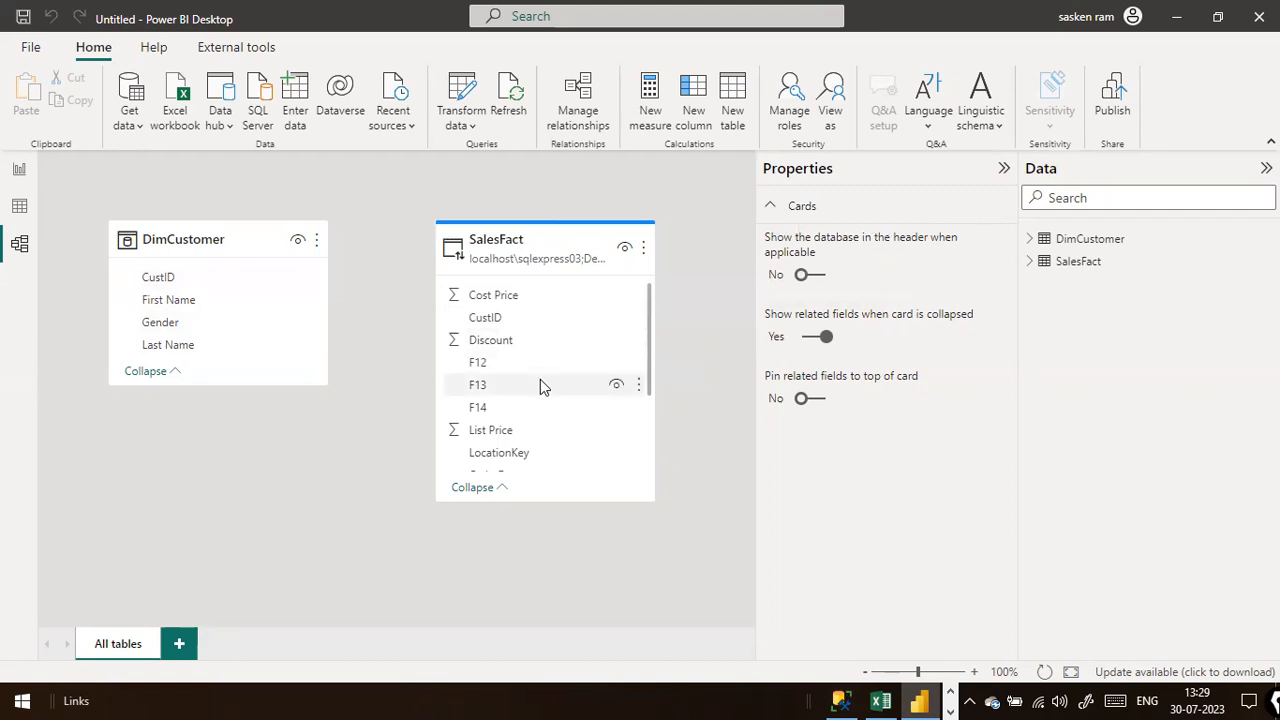
pyautogui.click(154, 284)
pyautogui.moveTo(154, 284); pyautogui.dragTo(505, 322)
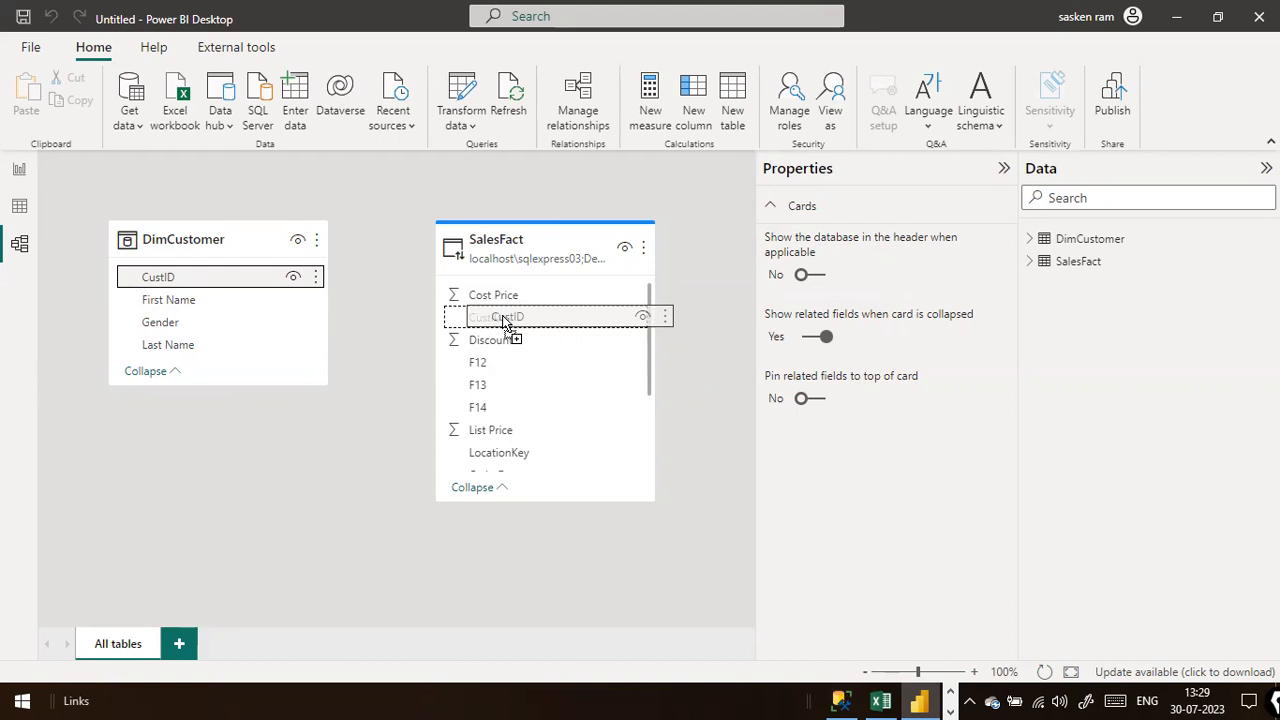
pyautogui.moveTo(505, 322); pyautogui.dragTo(505, 322)
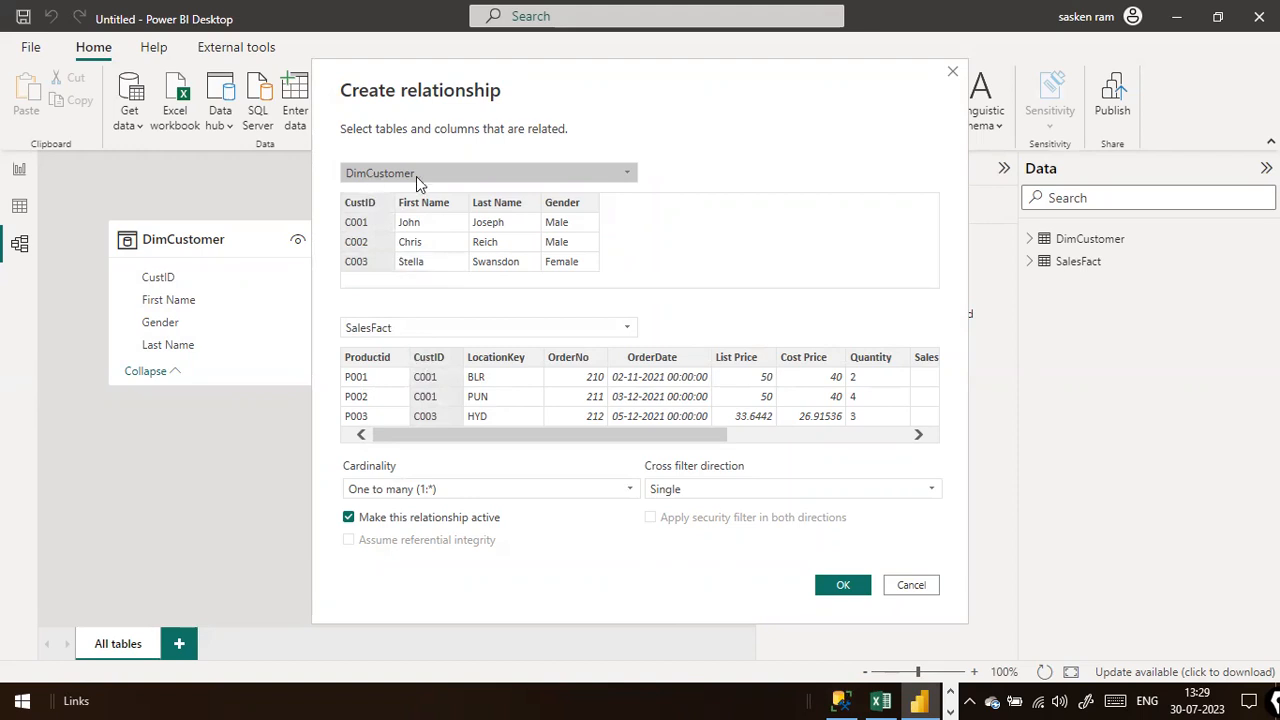
pyautogui.moveTo(385, 91)
pyautogui.mouseDown()
pyautogui.moveTo(388, 157)
pyautogui.moveTo(329, 187)
pyautogui.mouseUp()
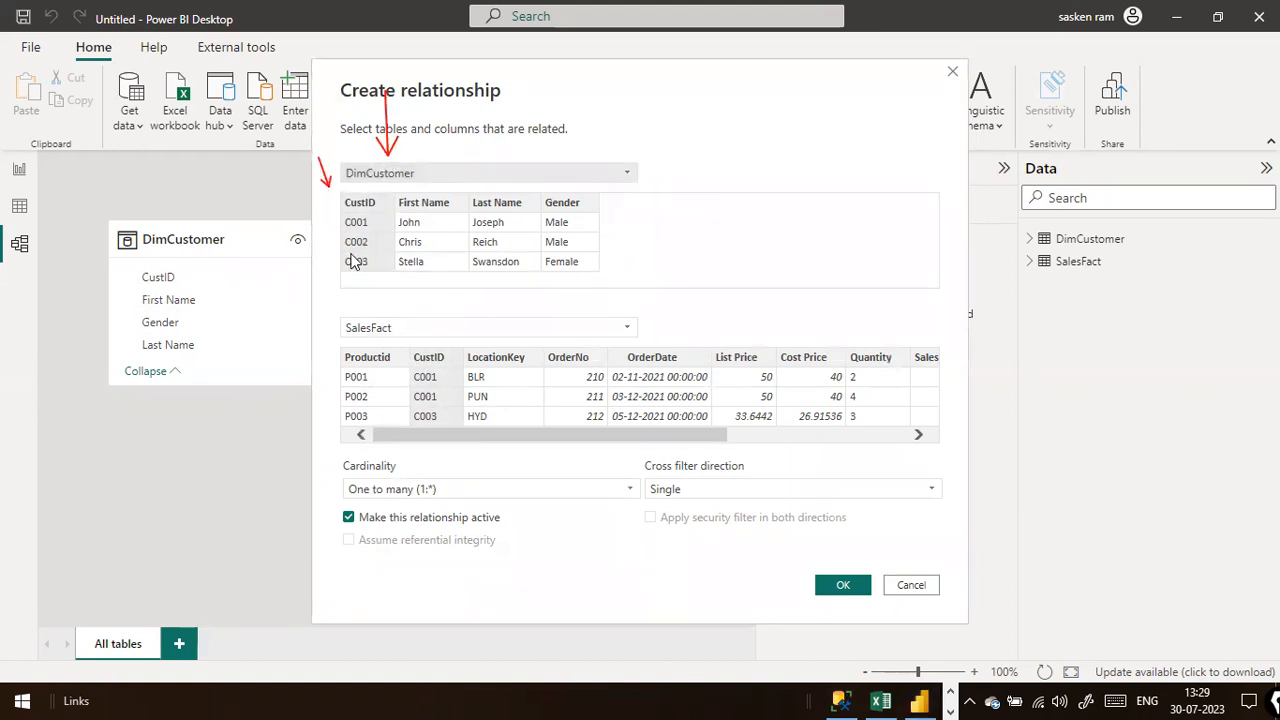
pyautogui.moveTo(347, 278); pyautogui.dragTo(356, 302)
pyautogui.moveTo(462, 312); pyautogui.dragTo(455, 338)
pyautogui.click(372, 246)
pyautogui.click(830, 586)
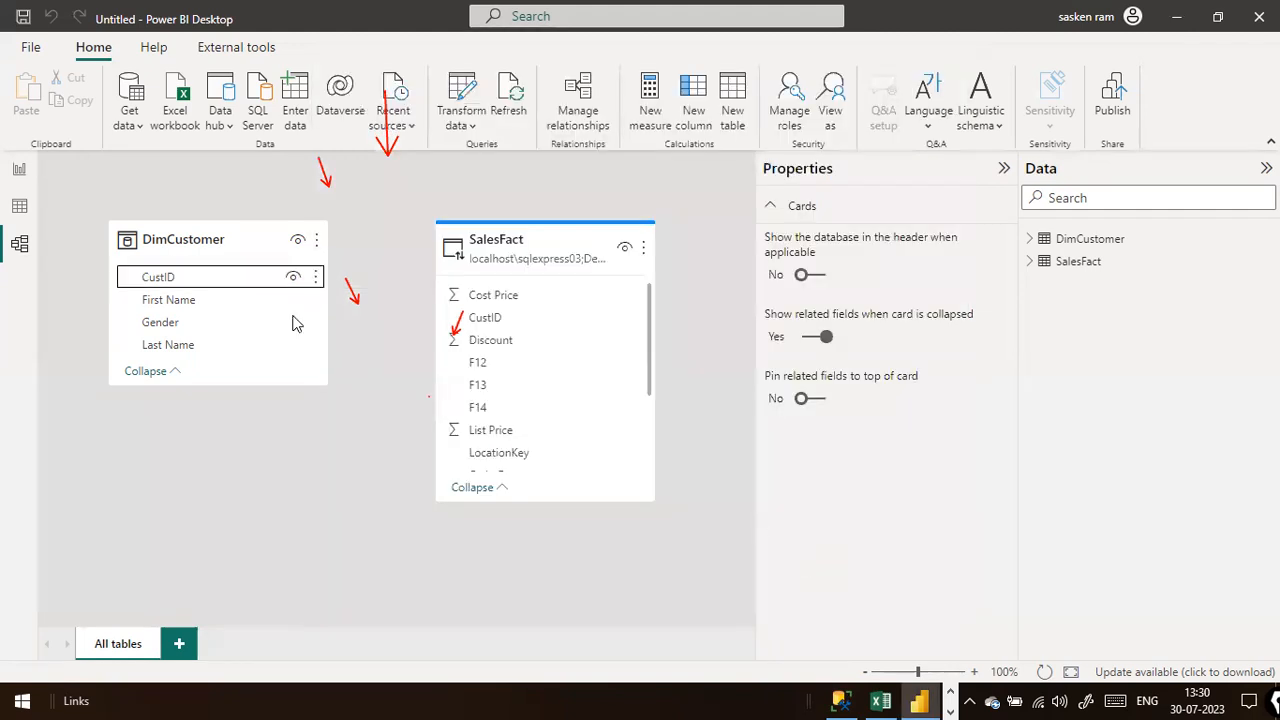
# Step: Widen the column chart in the report view and format its X-axis values in bold at font size 12
pyautogui.click(19, 172)
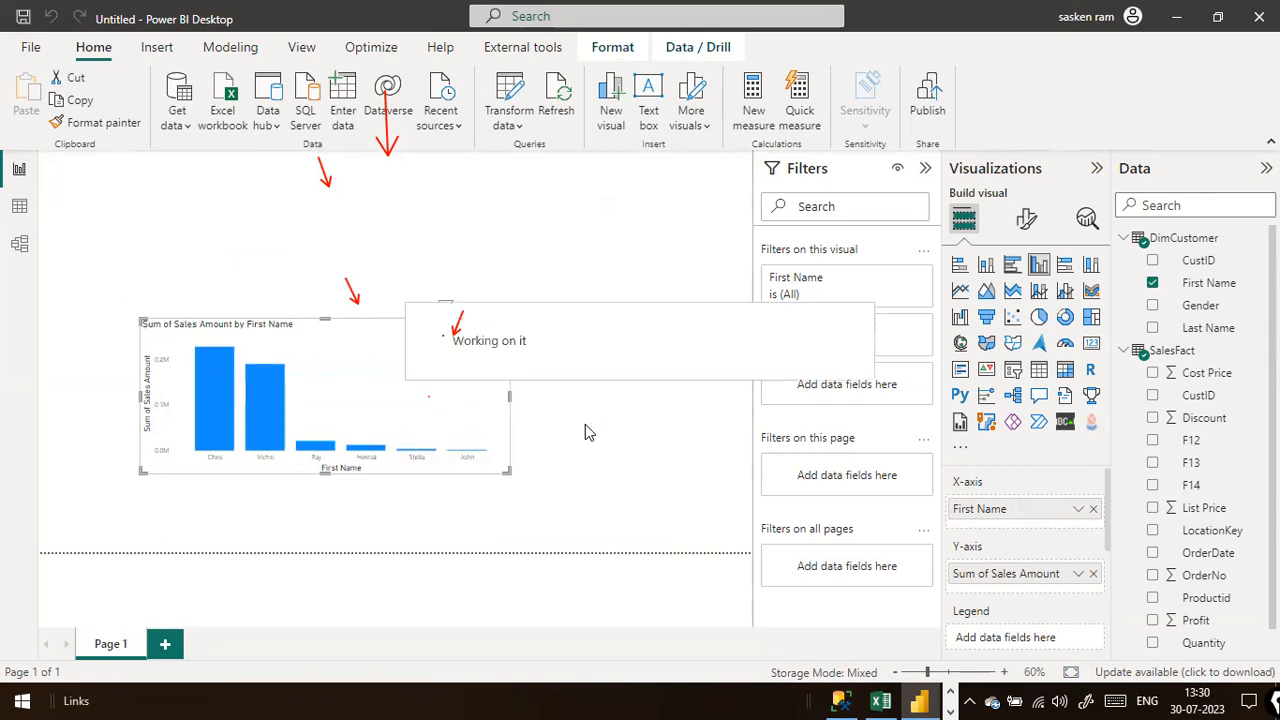
pyautogui.moveTo(510, 395); pyautogui.dragTo(690, 428)
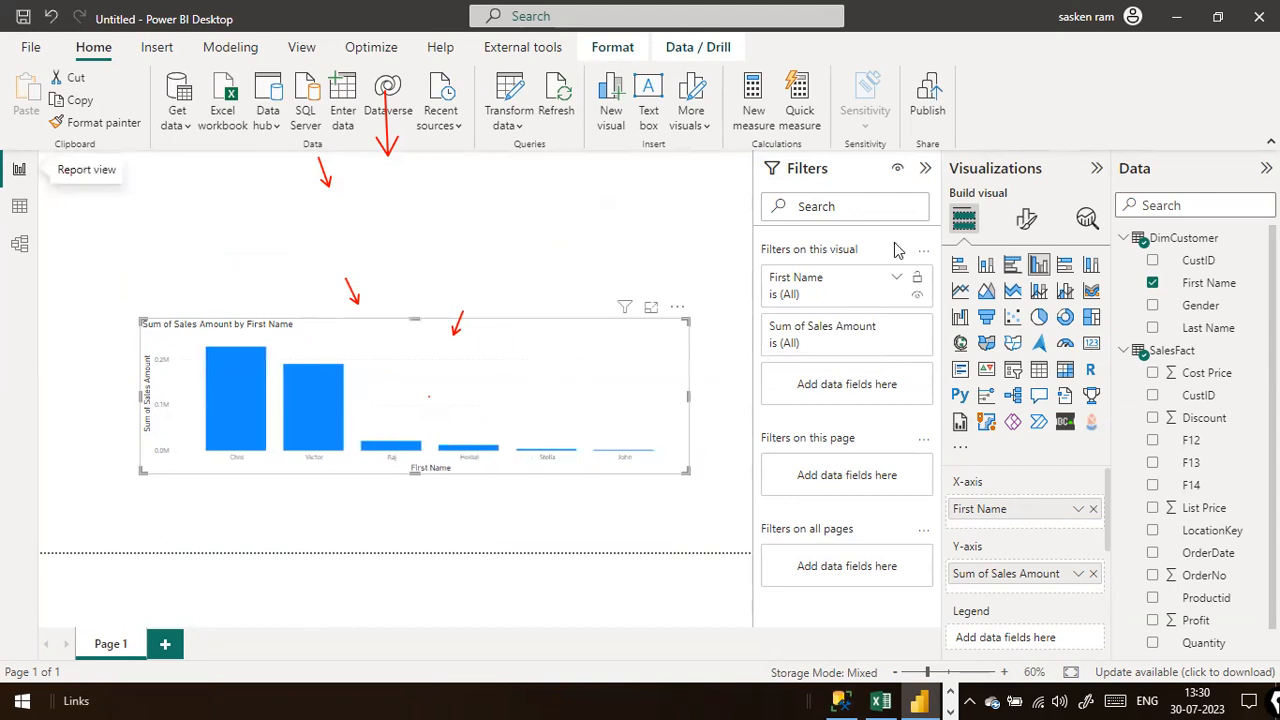
pyautogui.click(1026, 219)
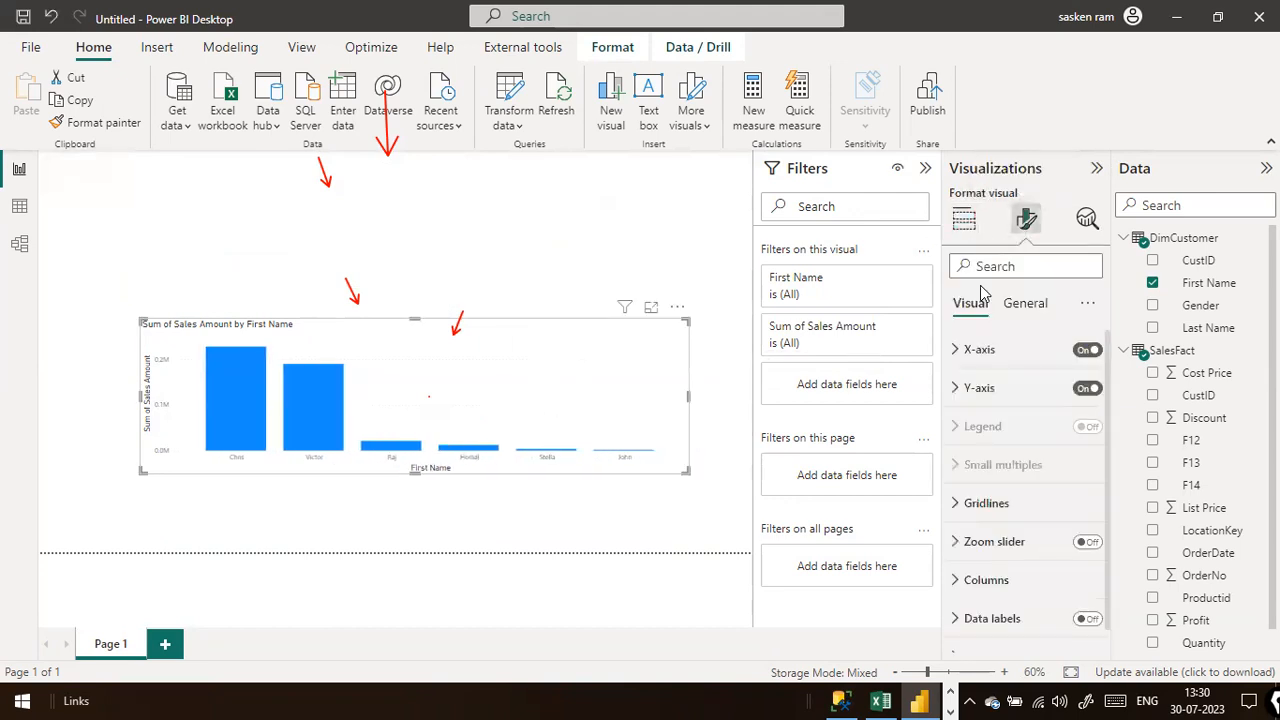
pyautogui.click(985, 262)
pyautogui.write('f')
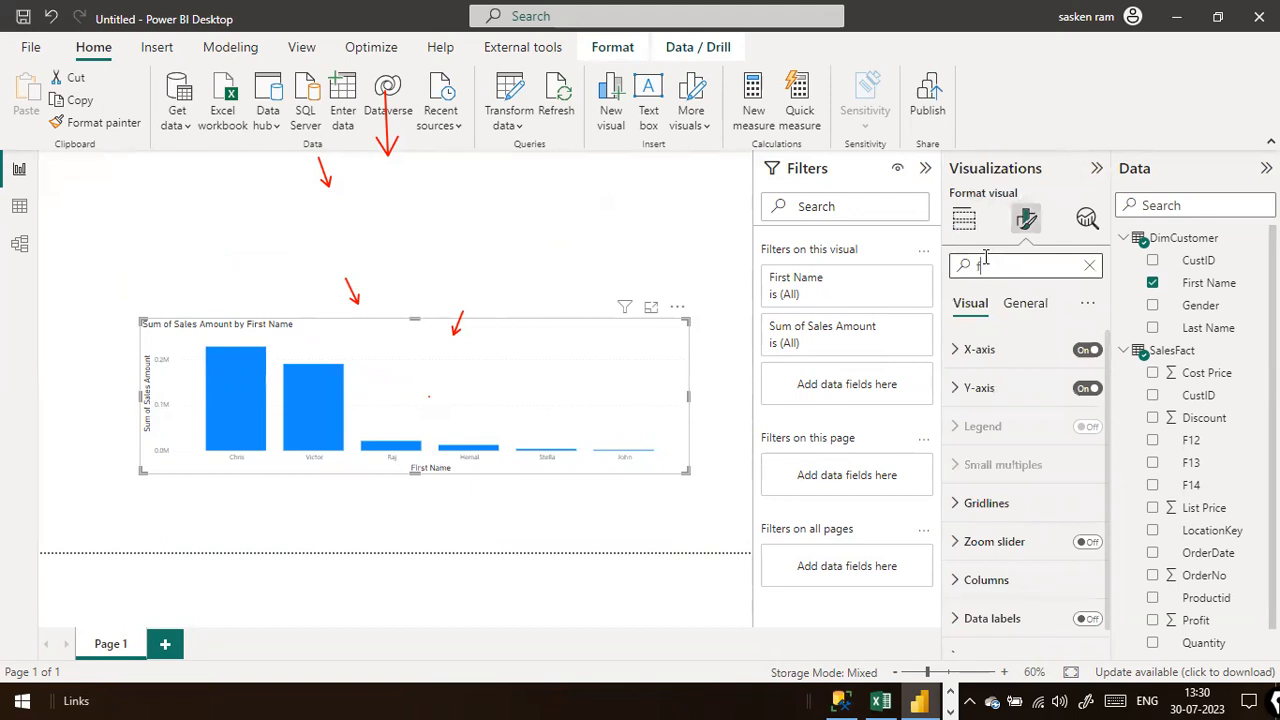
pyautogui.write('ont')
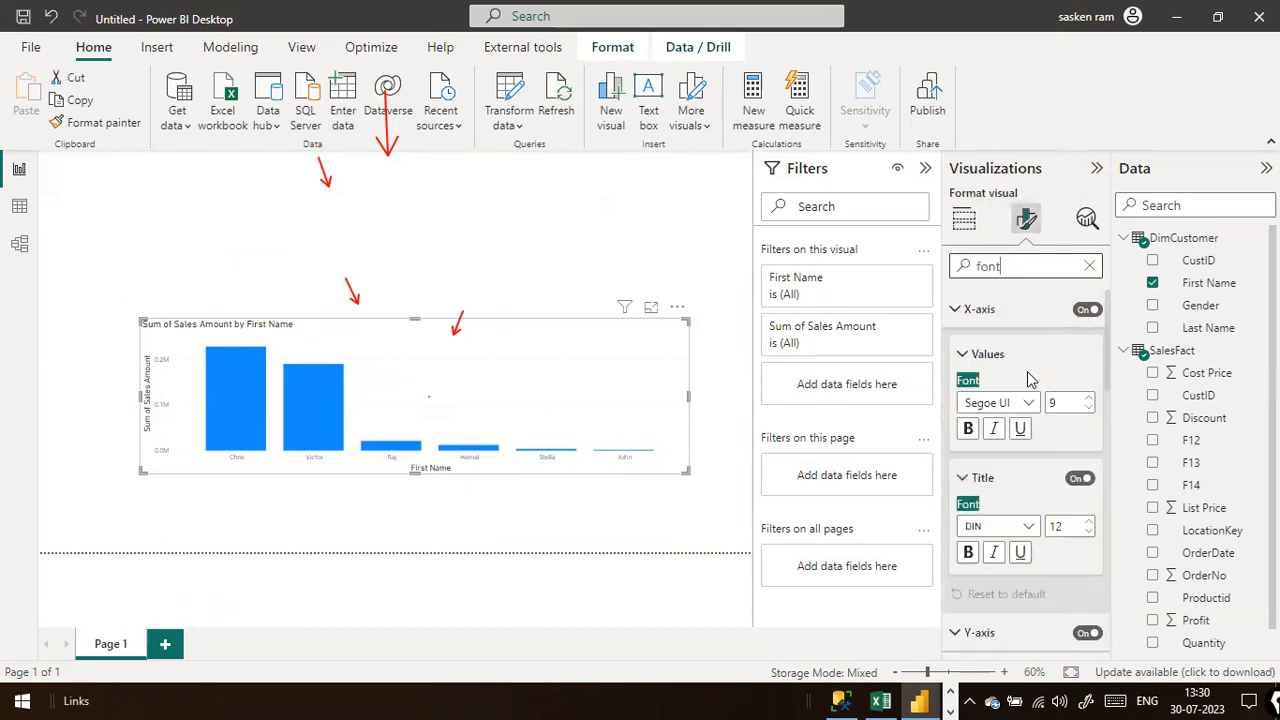
pyautogui.click(1063, 409)
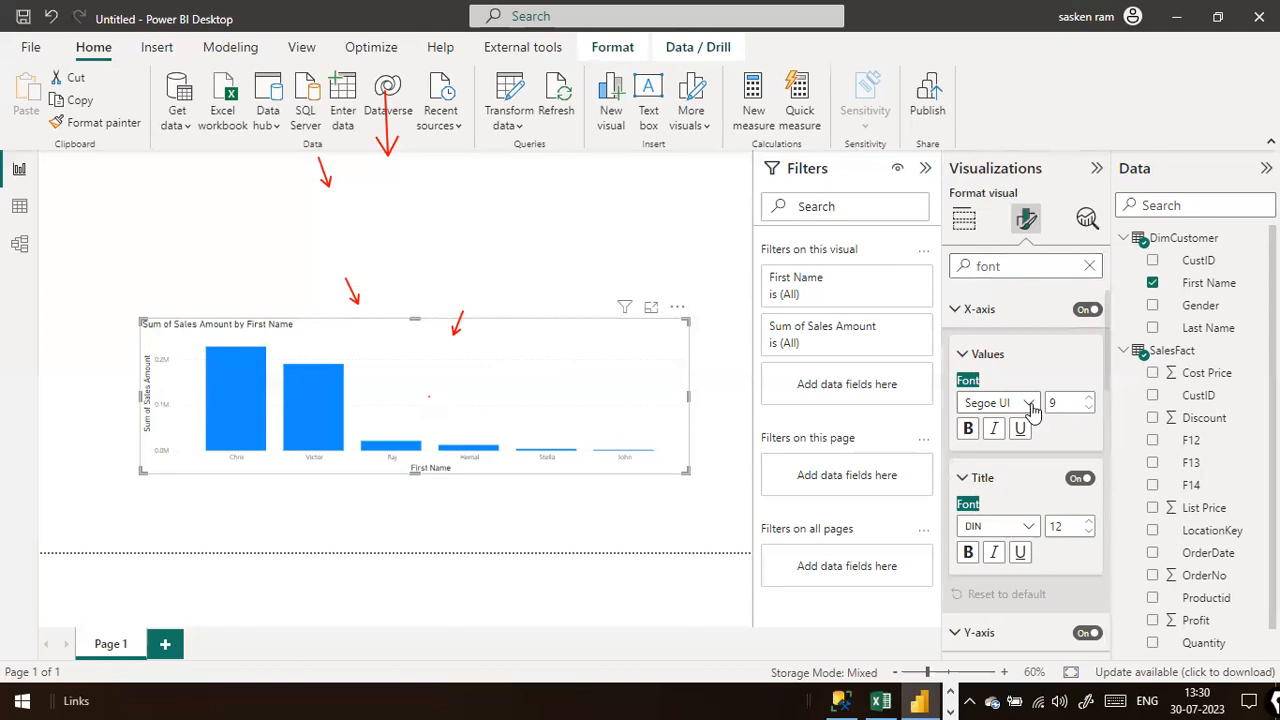
pyautogui.write('9')
pyautogui.press('BackSpace')
pyautogui.write('14')
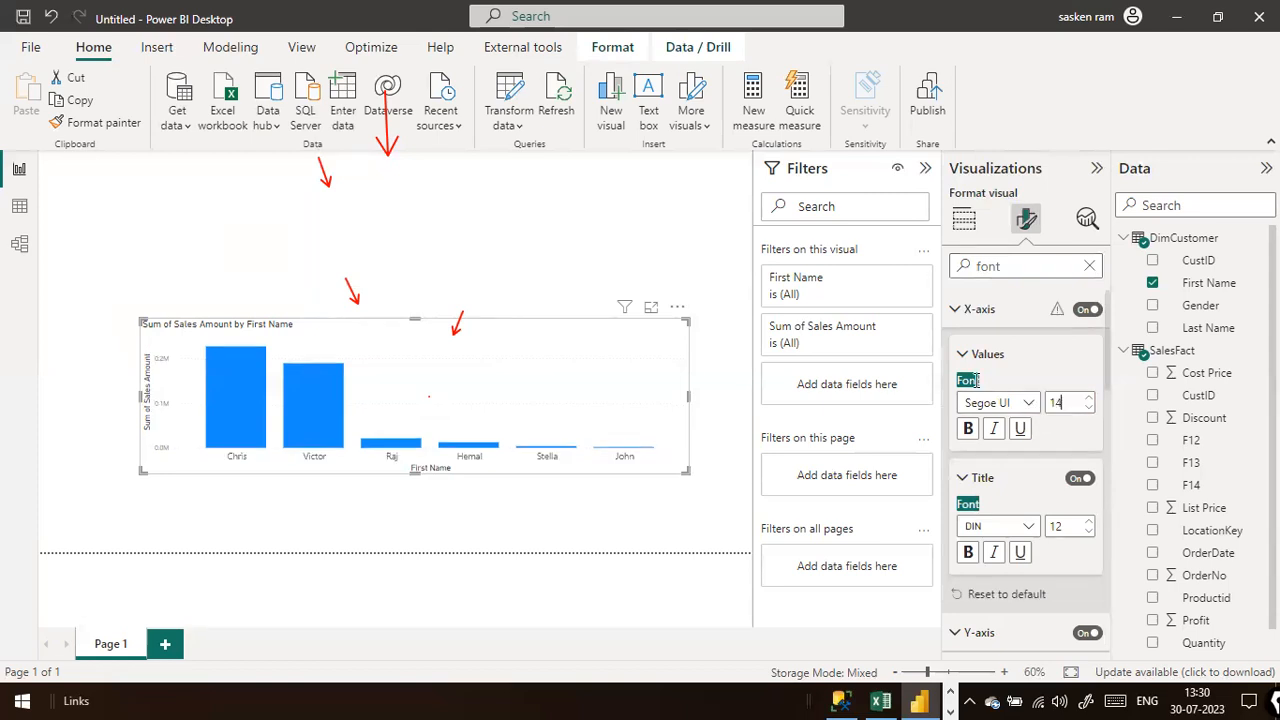
pyautogui.click(967, 432)
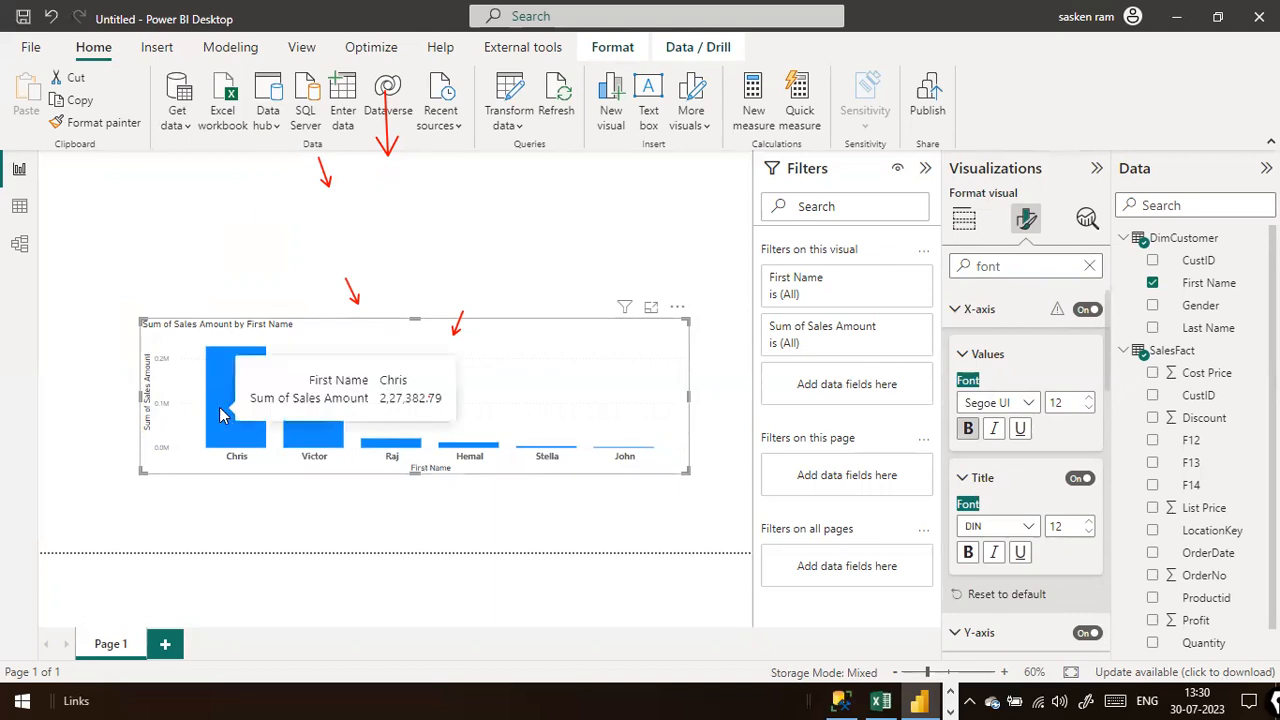
# Step: Read the sales amounts of the chart's tallest columns, and review the relationship between the two tables in the model view
pyautogui.click(511, 522)
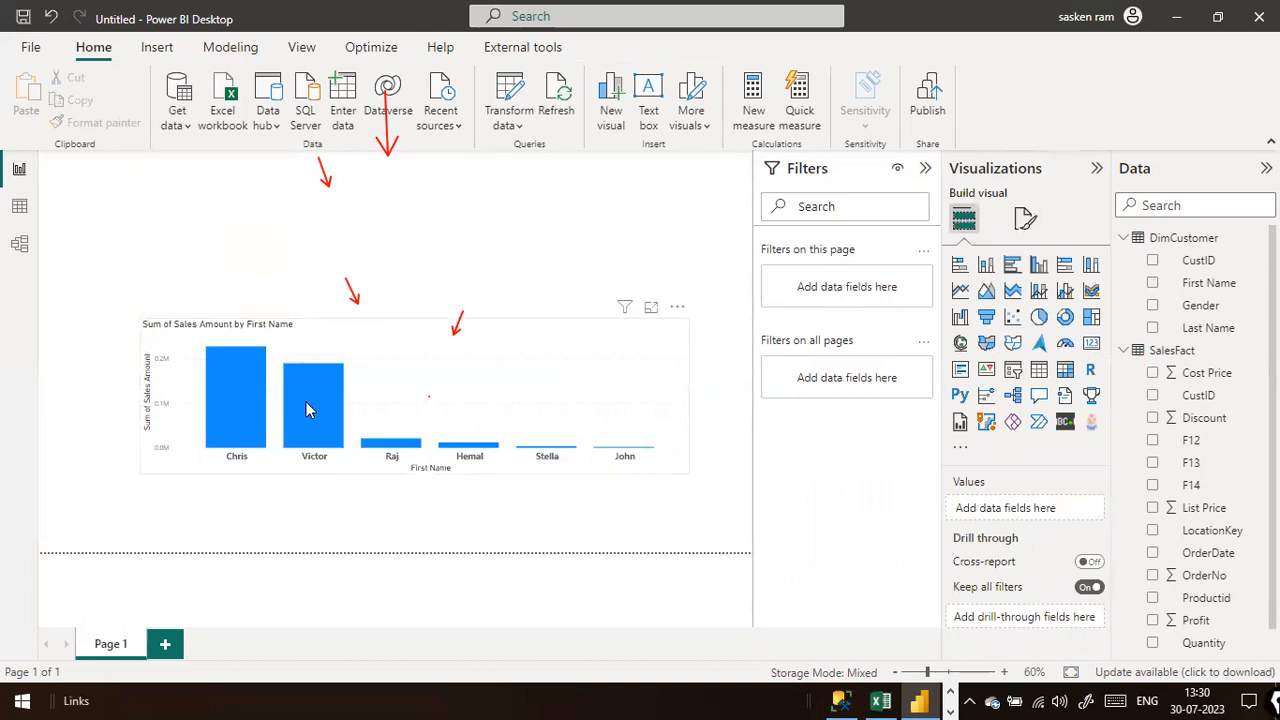
pyautogui.moveTo(307, 408)
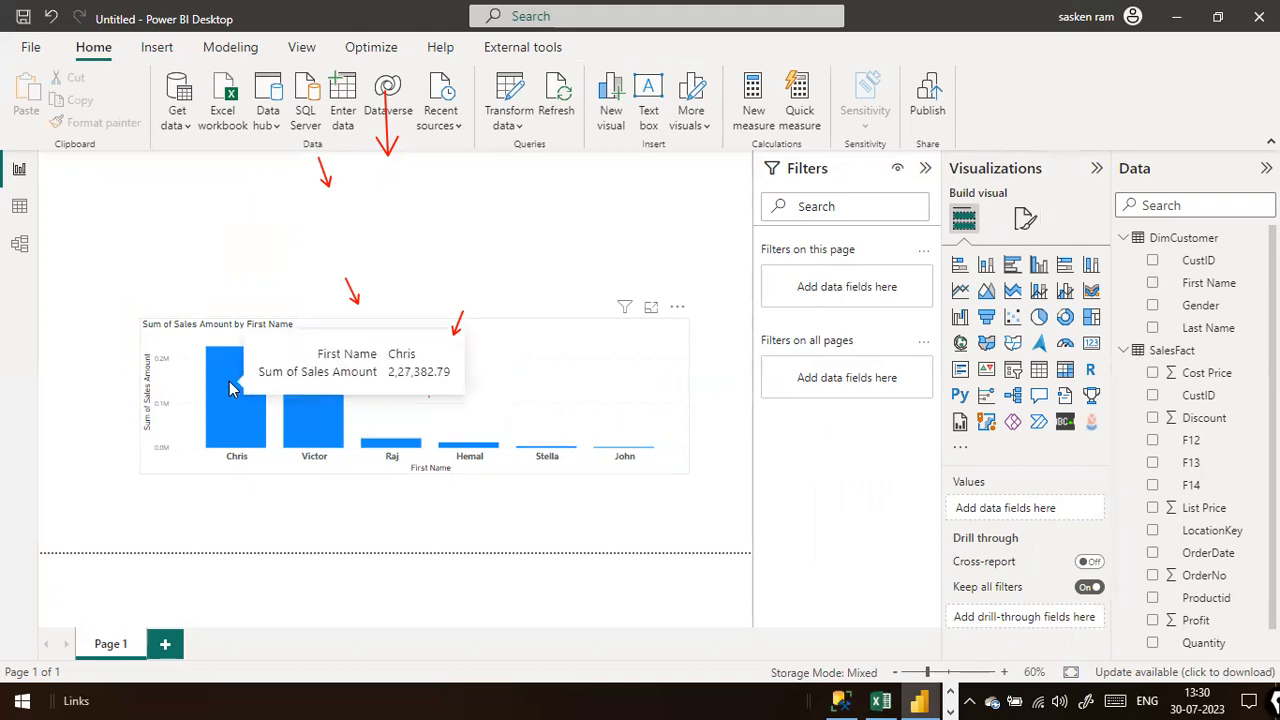
pyautogui.moveTo(245, 376)
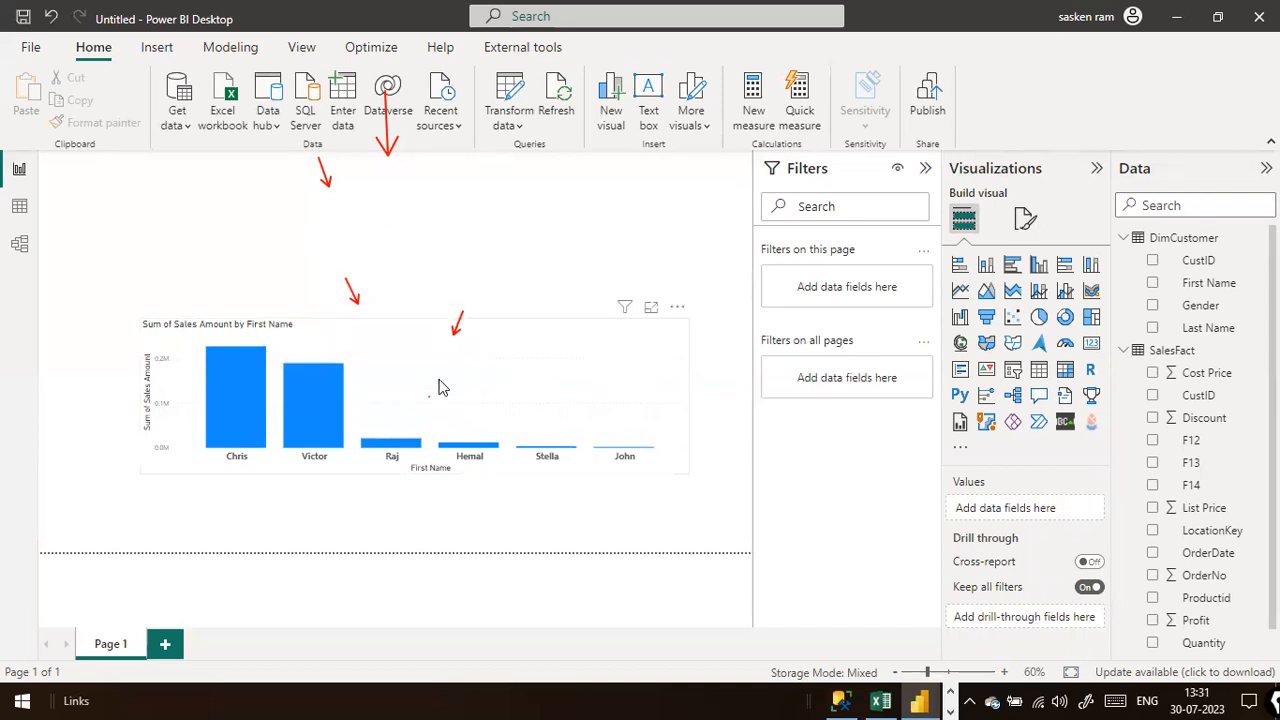
pyautogui.click(19, 243)
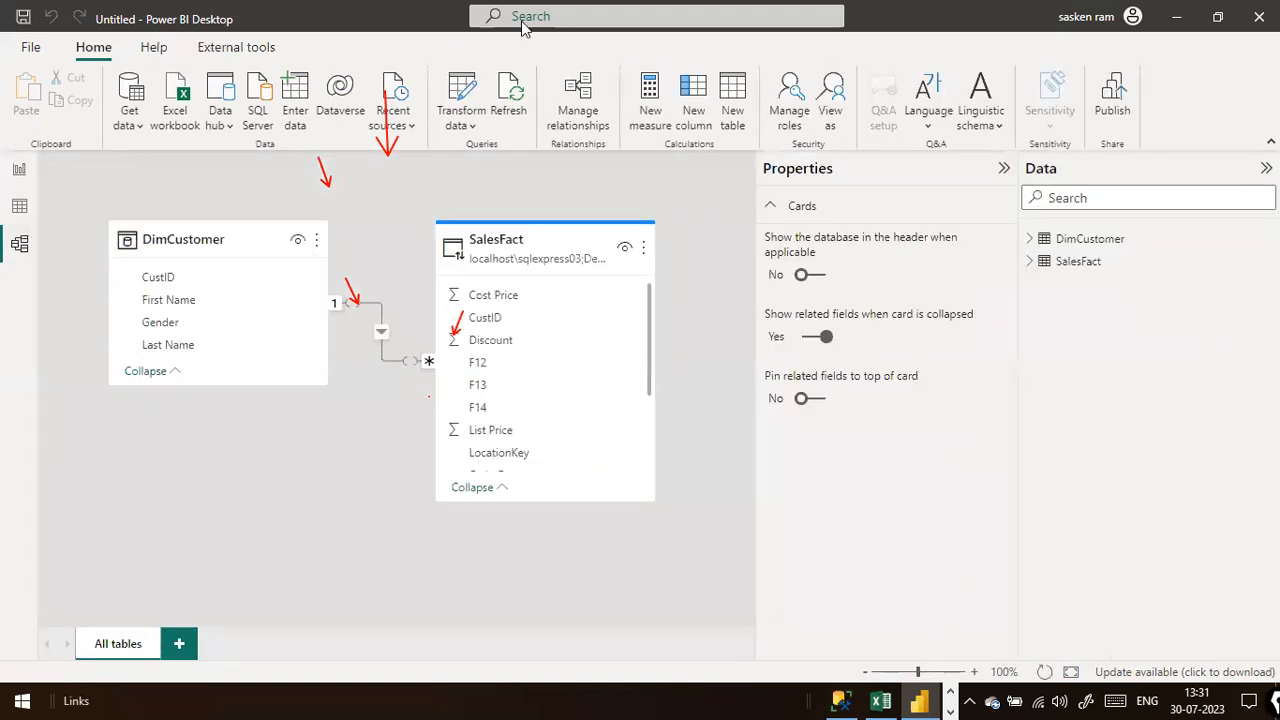
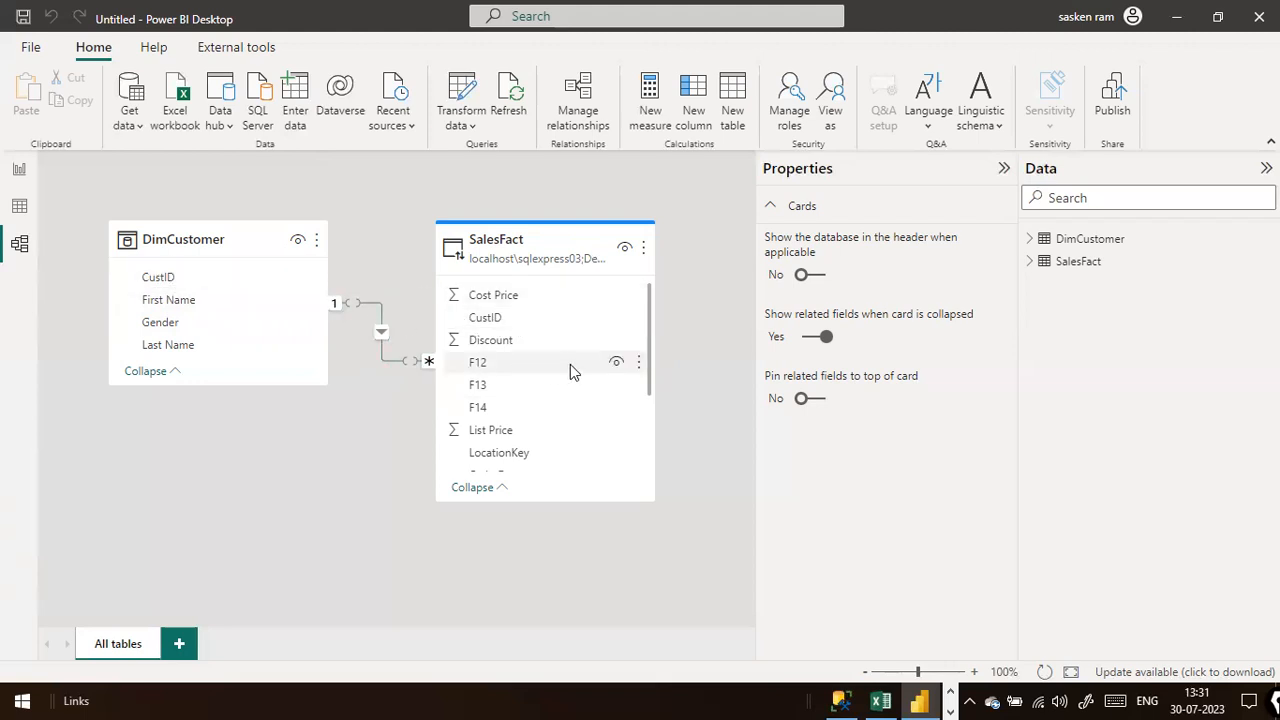
pyautogui.click(16, 172)
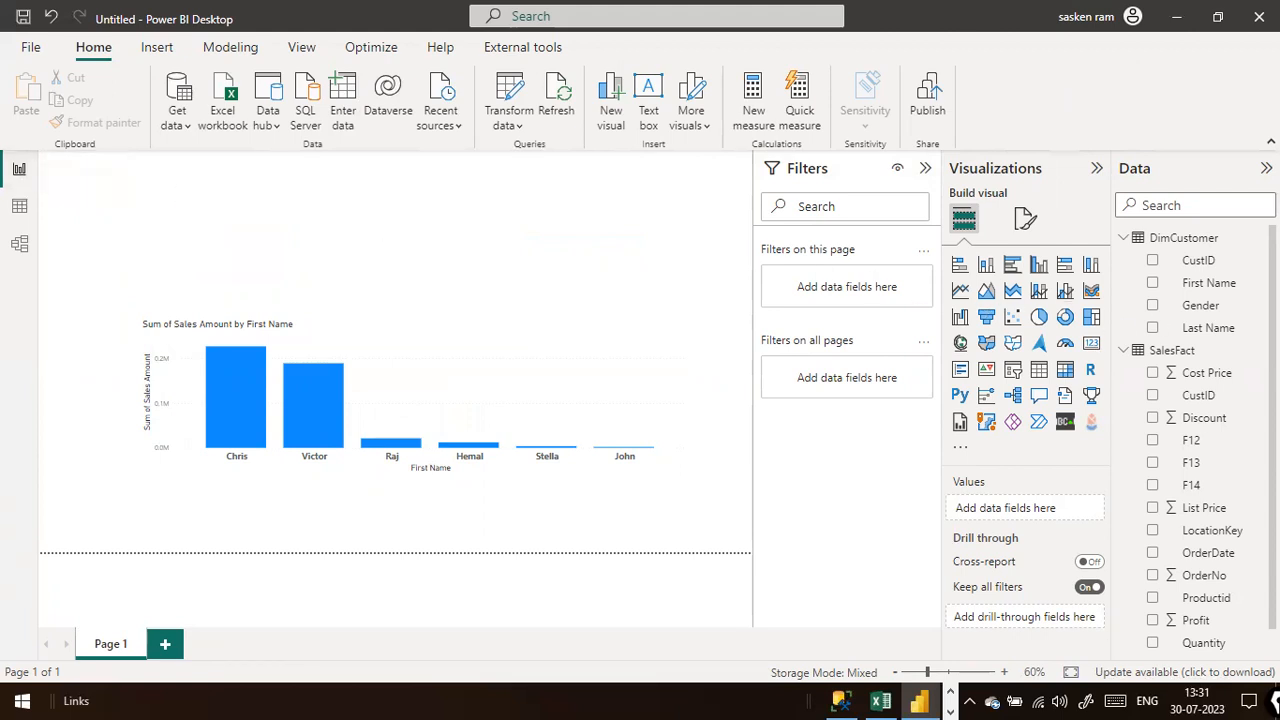
# Step: Compare the report chart with the DimCustomer query results in SQL Server Management Studio, ending in SQL Server Management Studio
pyautogui.hotkey('alt', 'Tab')
pyautogui.hotkey('alt', 'Tab')
pyautogui.hotkey('alt', 'Tab')
pyautogui.hotkey('alt', 'Tab')
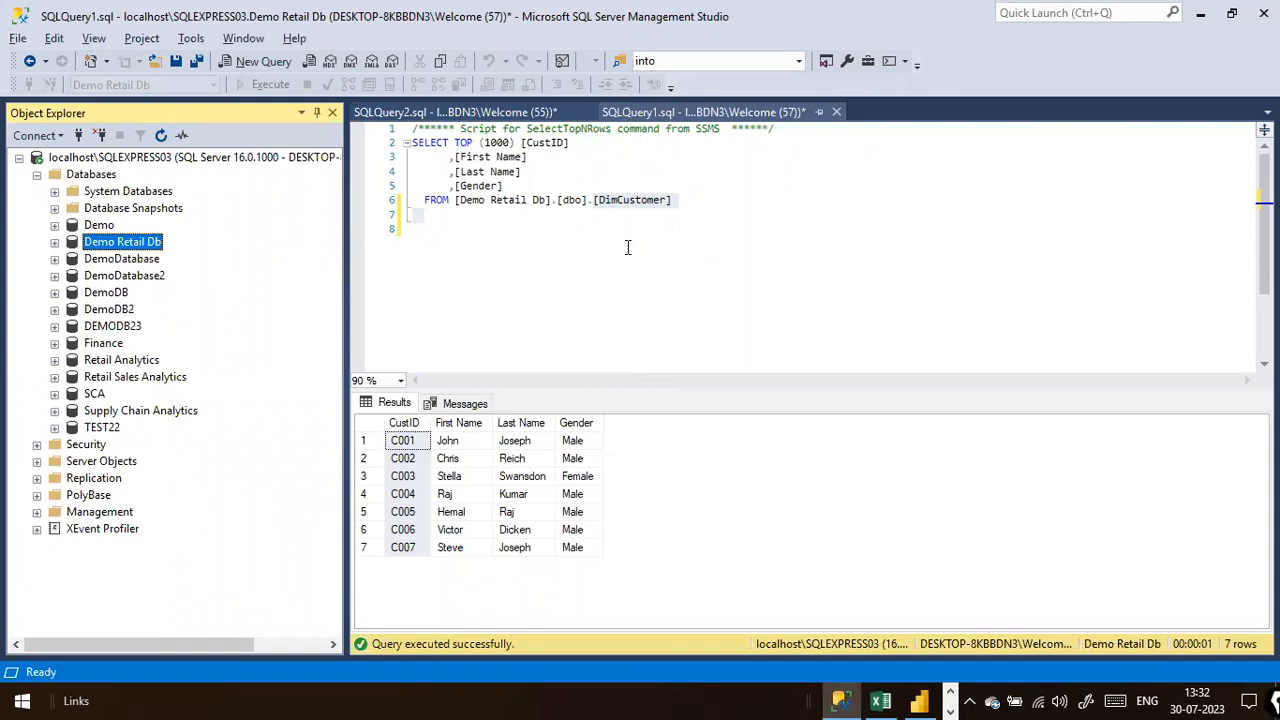
pyautogui.hotkey('alt', 'Tab')
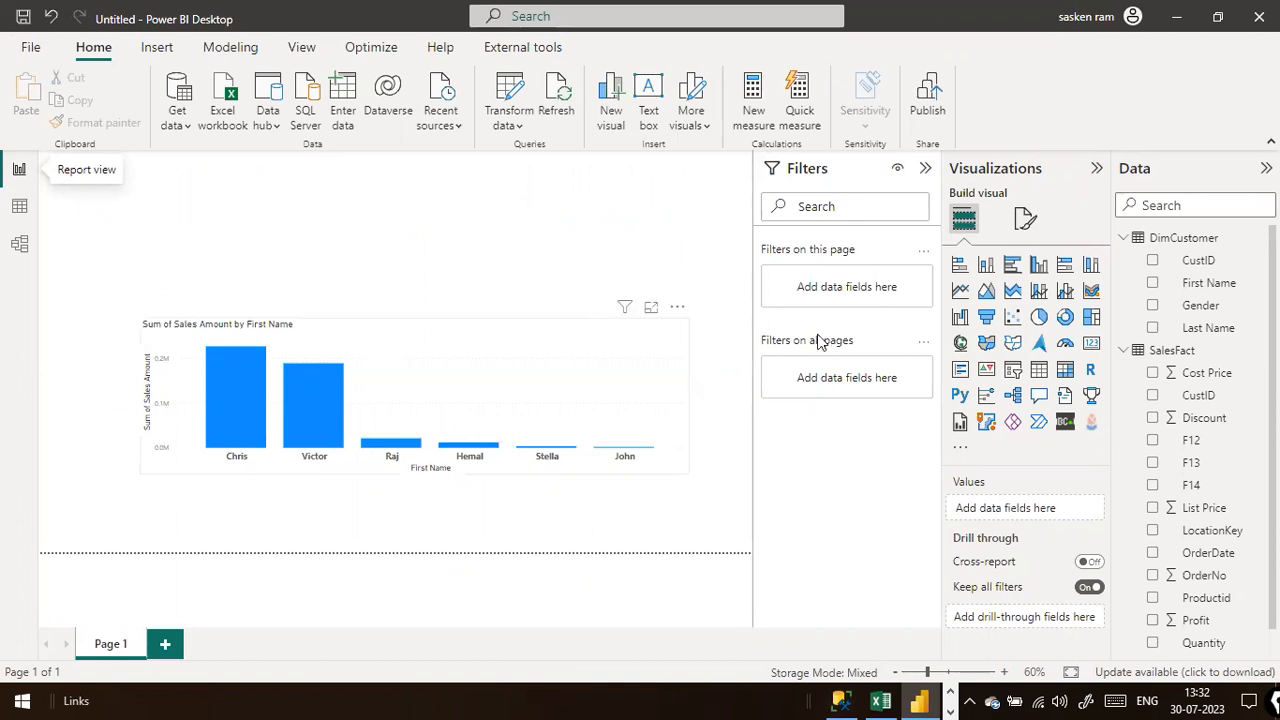
pyautogui.hotkey('alt', 'Tab')
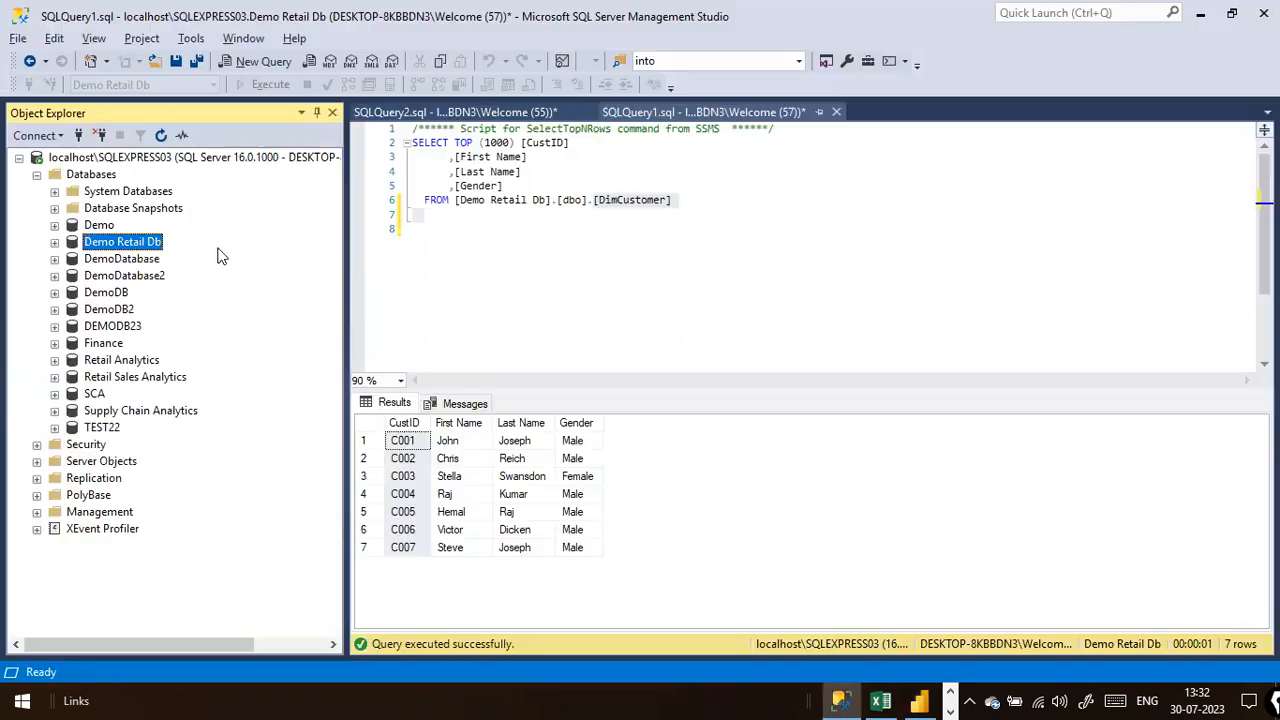
# Step: Add blank lines below the DimCustomer query and expand the Demo Retail Db database in the object tree
pyautogui.click(518, 311)
pyautogui.press('Return')
pyautogui.press('Return')
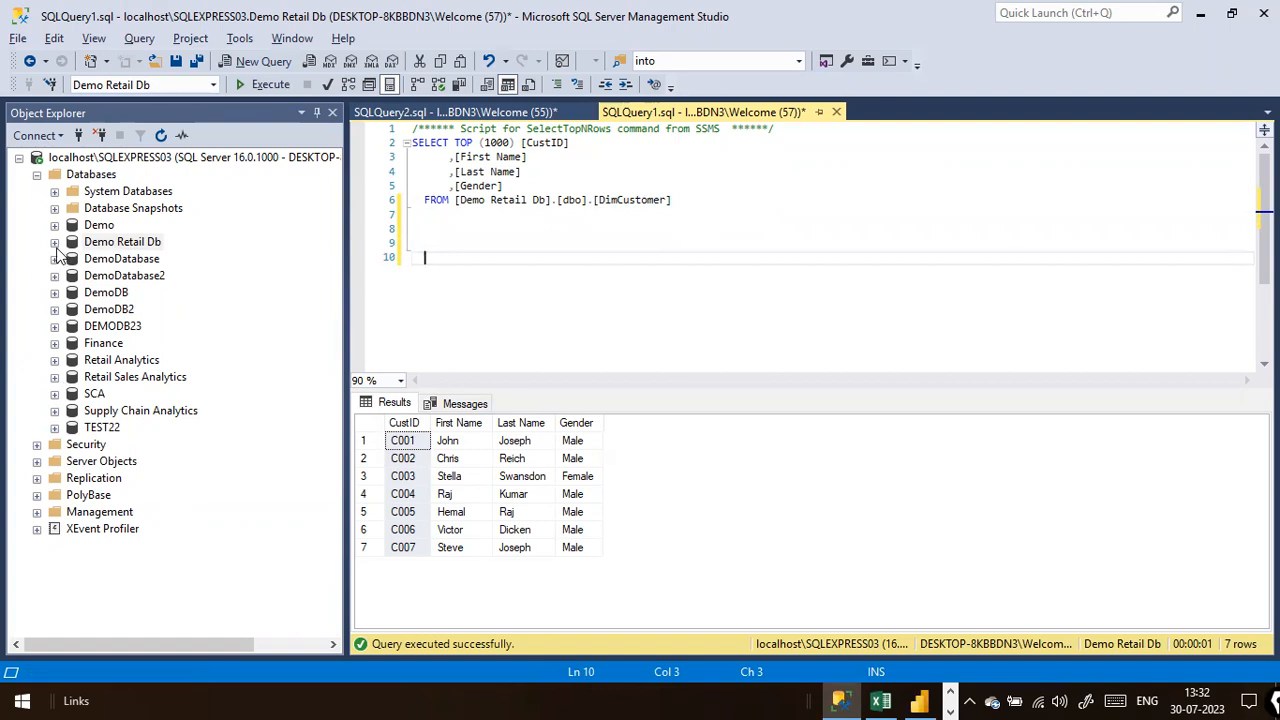
pyautogui.click(54, 242)
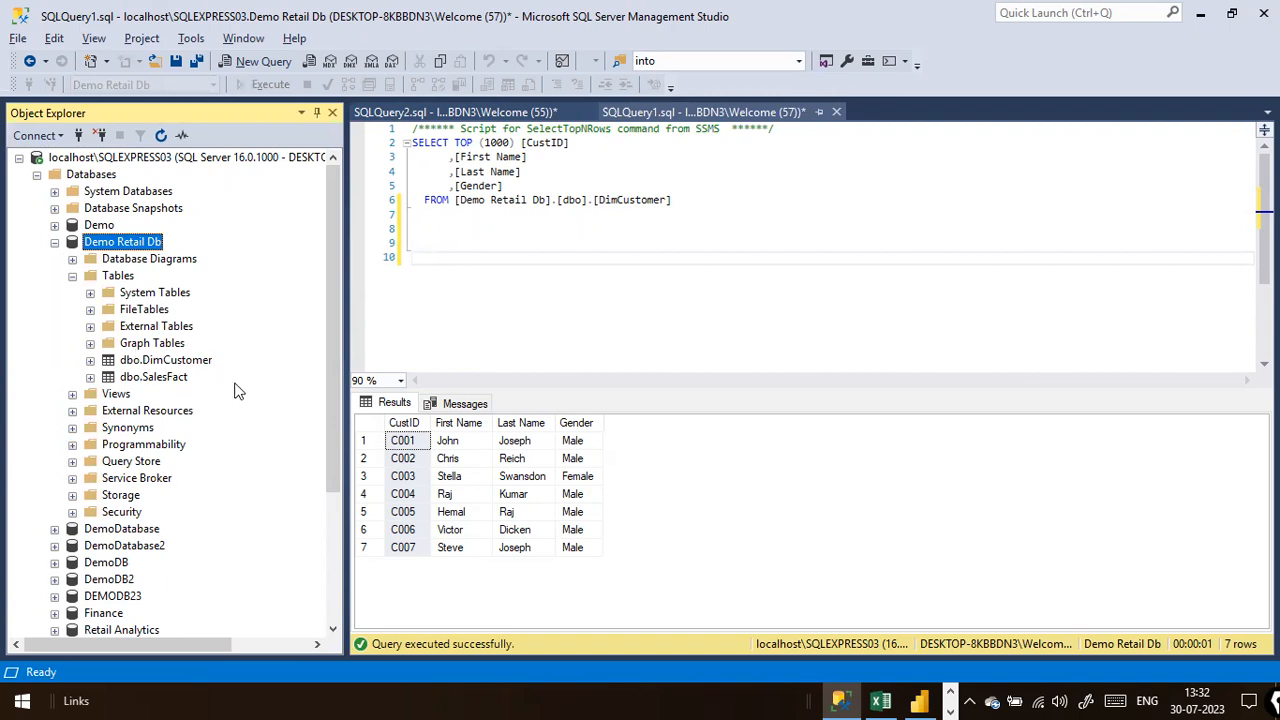
# Step: Start a second query on line 10 with SELECT [First Name]
pyautogui.click(460, 252)
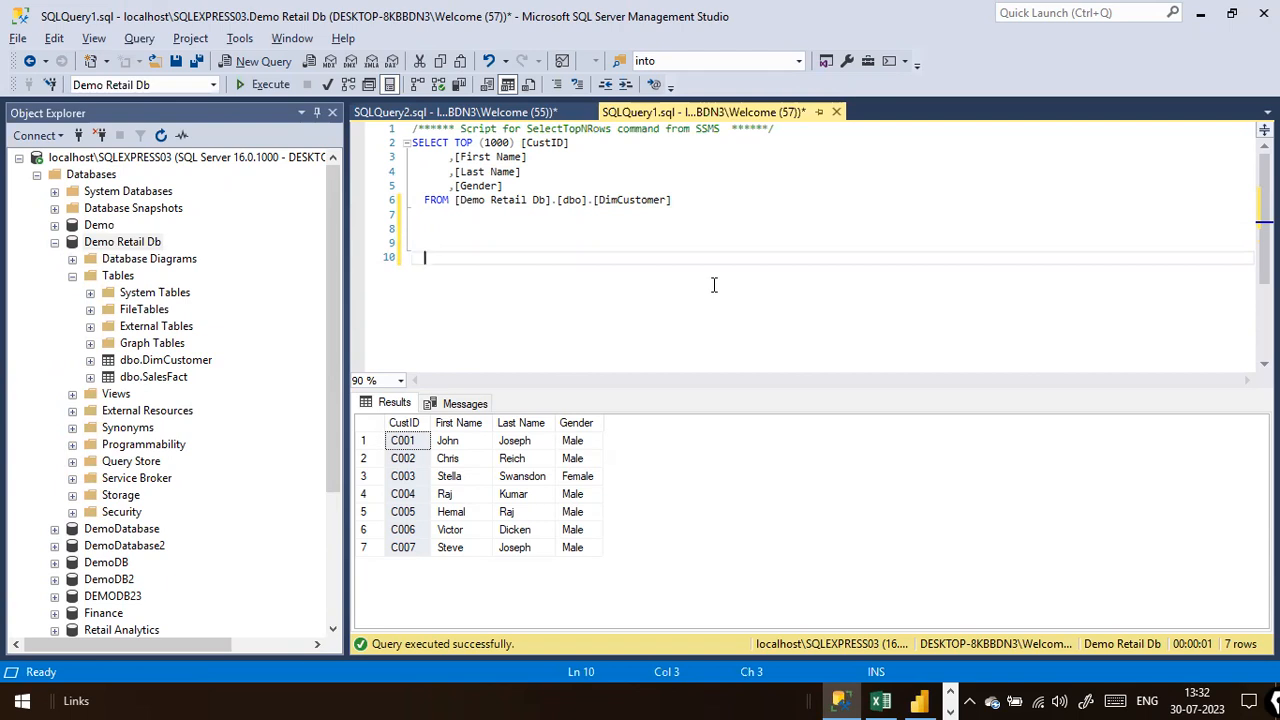
pyautogui.write('SELECT first')
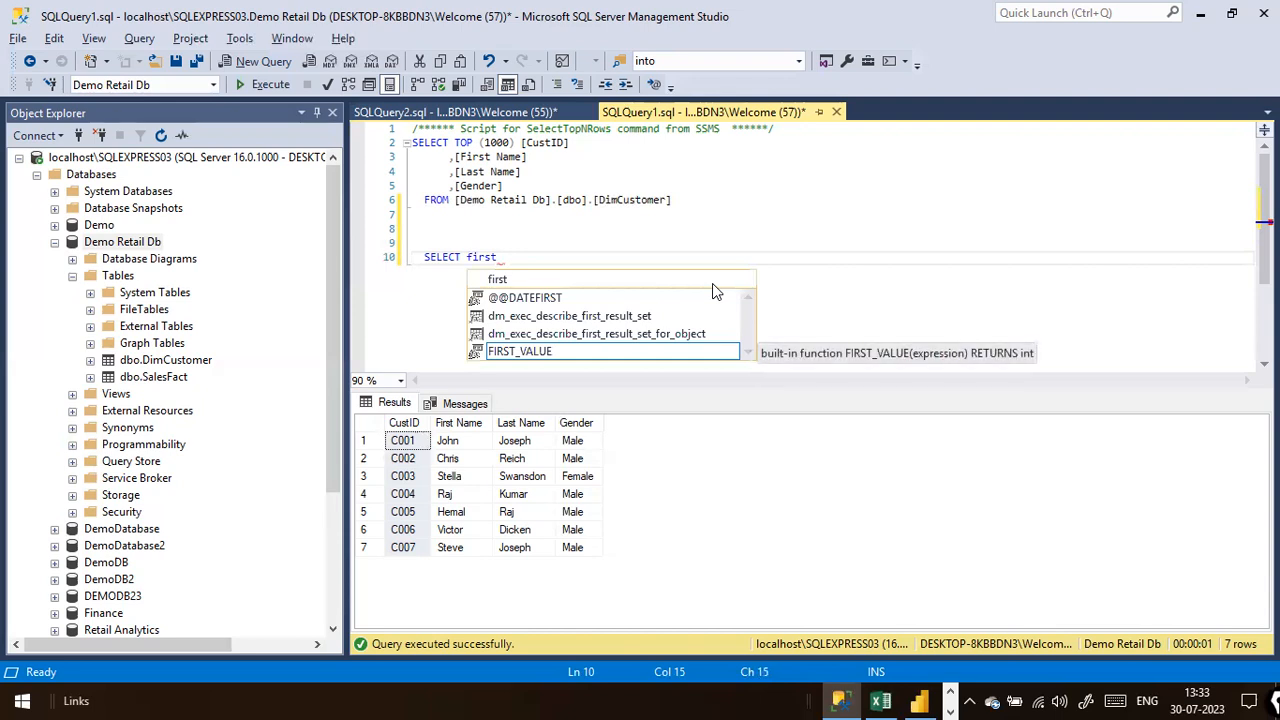
pyautogui.write(' Name]')
pyautogui.hotkey('ctrl', 'Left')
pyautogui.hotkey('ctrl', 'Left')
pyautogui.hotkey('ctrl', 'Left')
pyautogui.press('Right')
pyautogui.press('BackSpace')
pyautogui.write('F')
pyautogui.press('Left')
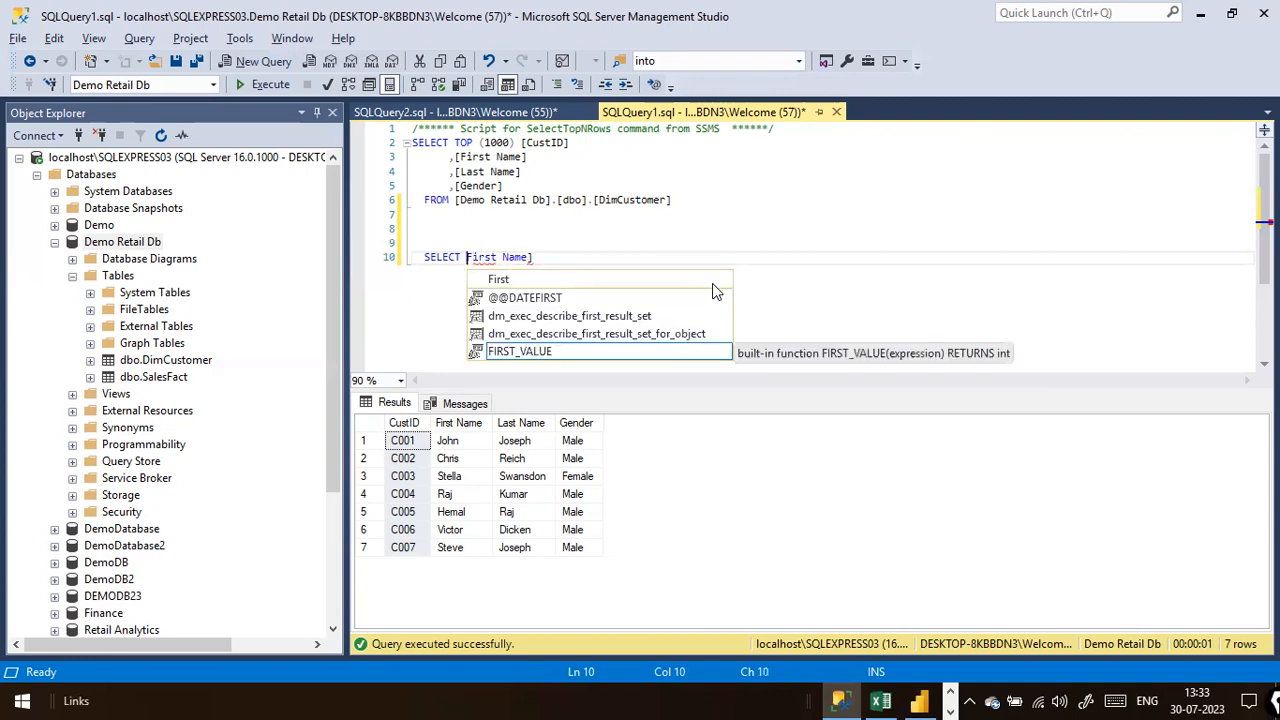
pyautogui.write('[')
pyautogui.press('Right')
pyautogui.press('Right')
pyautogui.press('Right')
pyautogui.press('Right')
pyautogui.press('Right')
pyautogui.press('Right')
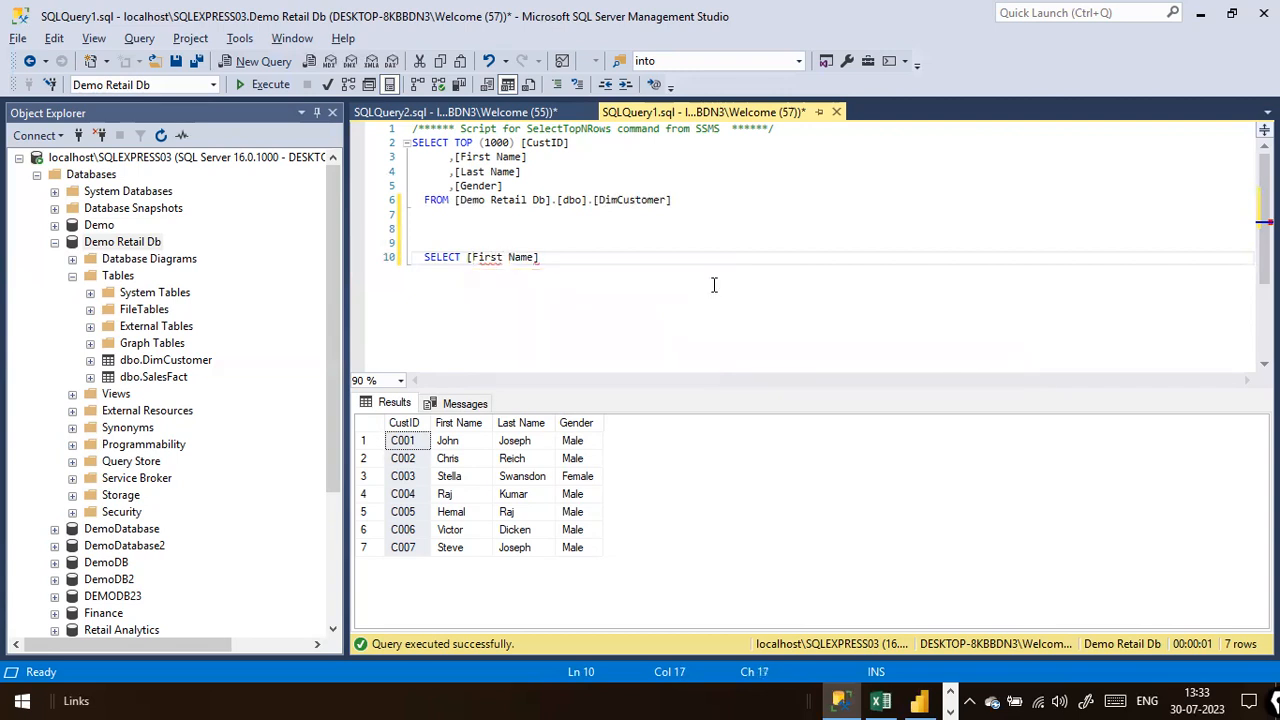
# Step: Add a FROM clause with the DimCustomer table on a new line below the SELECT
pyautogui.press('Left')
pyautogui.press('End')
pyautogui.write('FROM')
pyautogui.hotkey('ctrl', 'Left')
pyautogui.press('Return')
pyautogui.press('End')
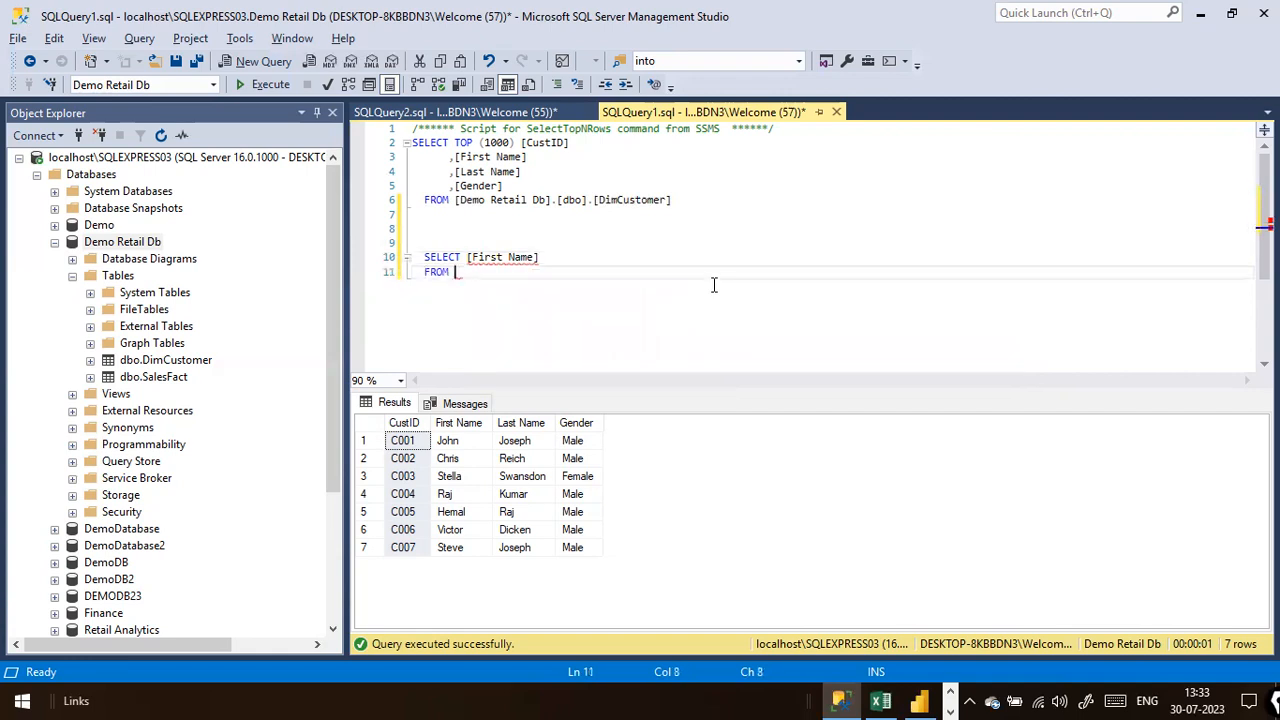
pyautogui.write('Dim')
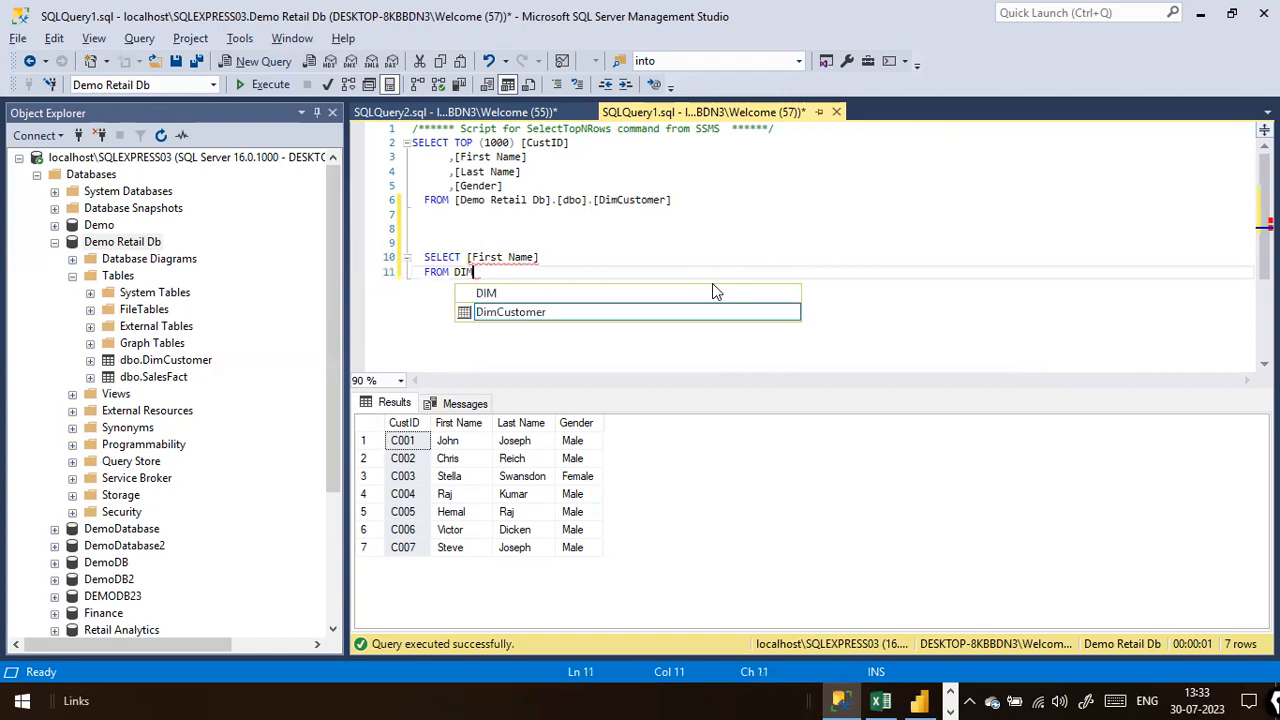
pyautogui.press('Tab')
# Step: Add SalesFact as the second table in the FROM clause, separated by a comma, and begin a new line
pyautogui.write(', sALES')
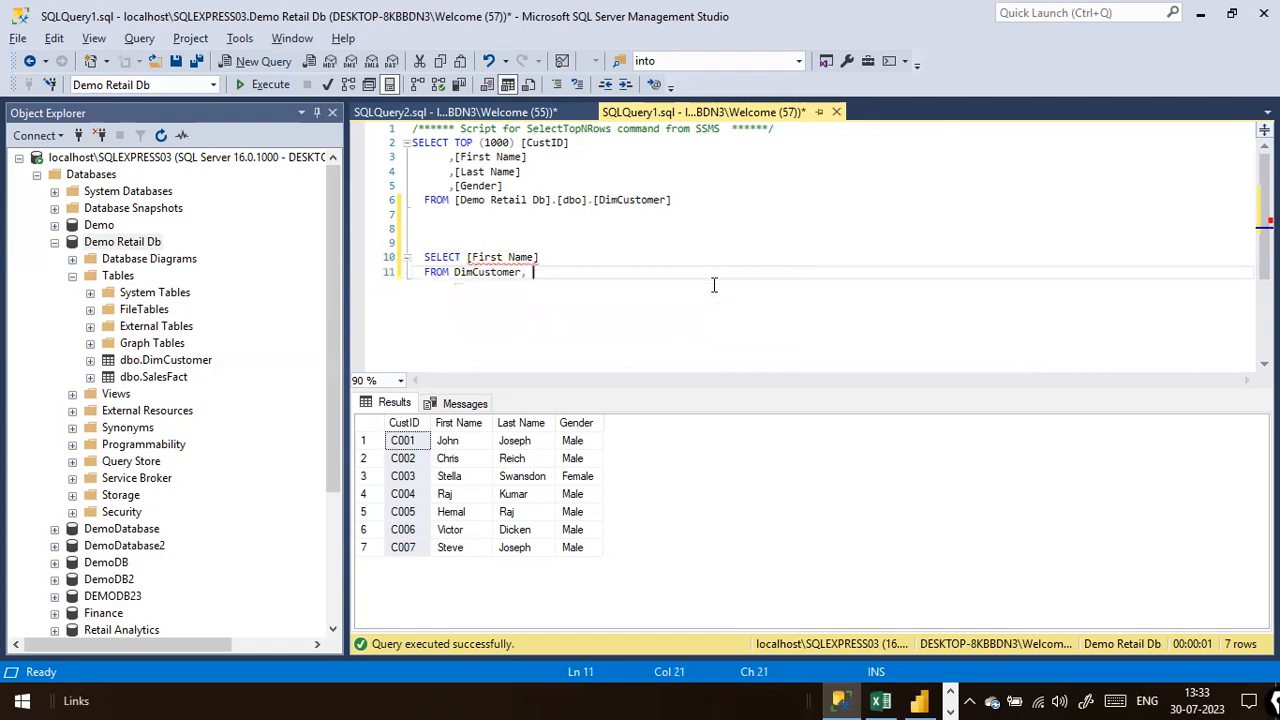
pyautogui.press('BackSpace')
pyautogui.press('BackSpace')
pyautogui.press('BackSpace')
pyautogui.press('BackSpace')
pyautogui.press('BackSpace')
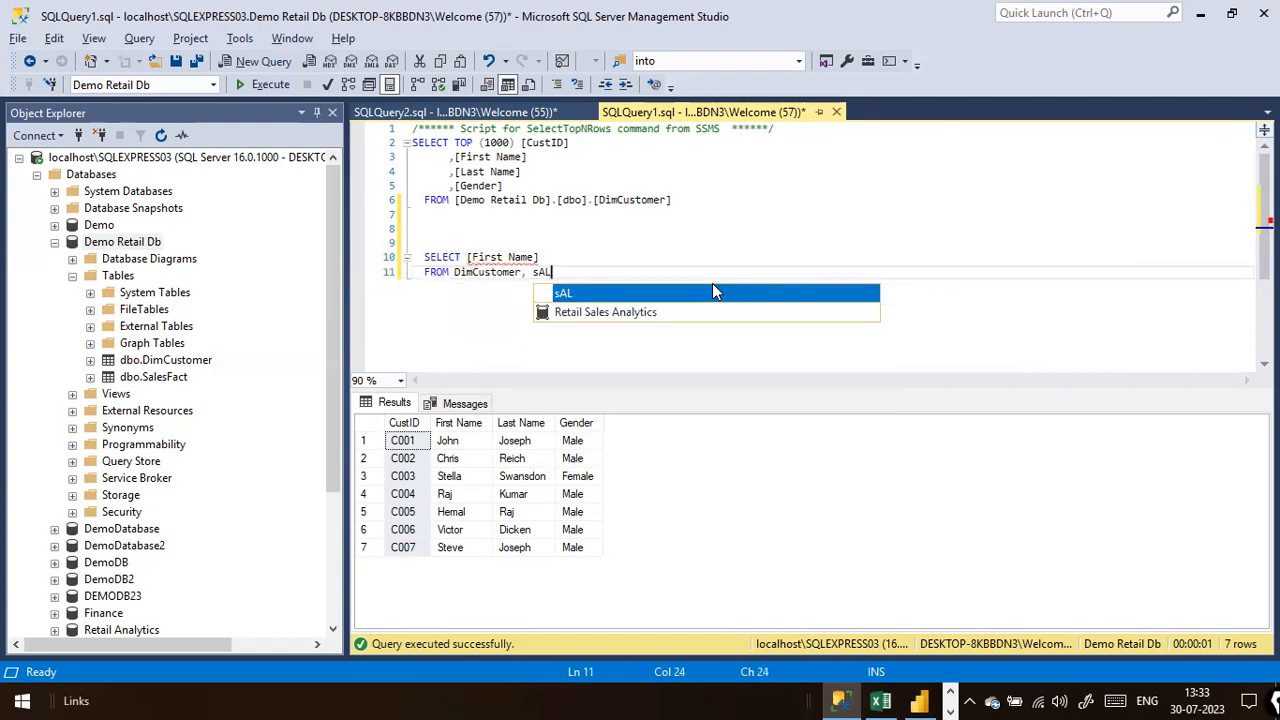
pyautogui.write('sAES')
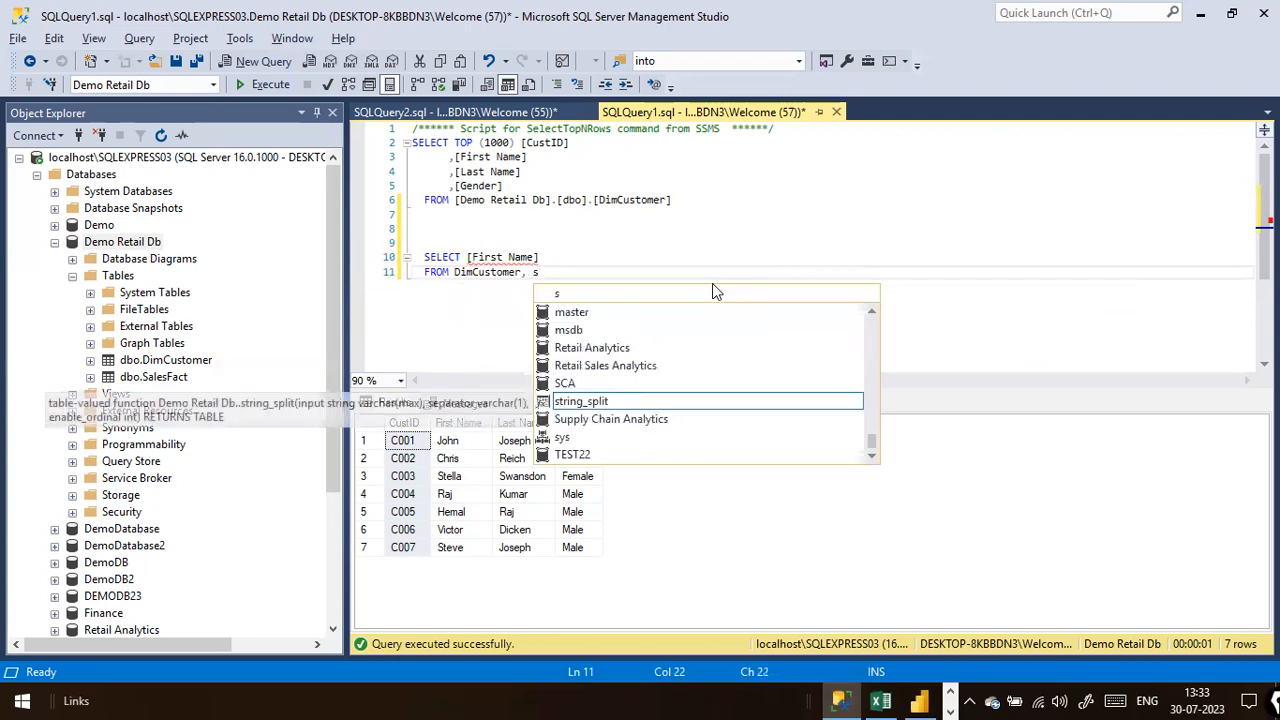
pyautogui.press('BackSpace')
pyautogui.press('BackSpace')
pyautogui.press('BackSpace')
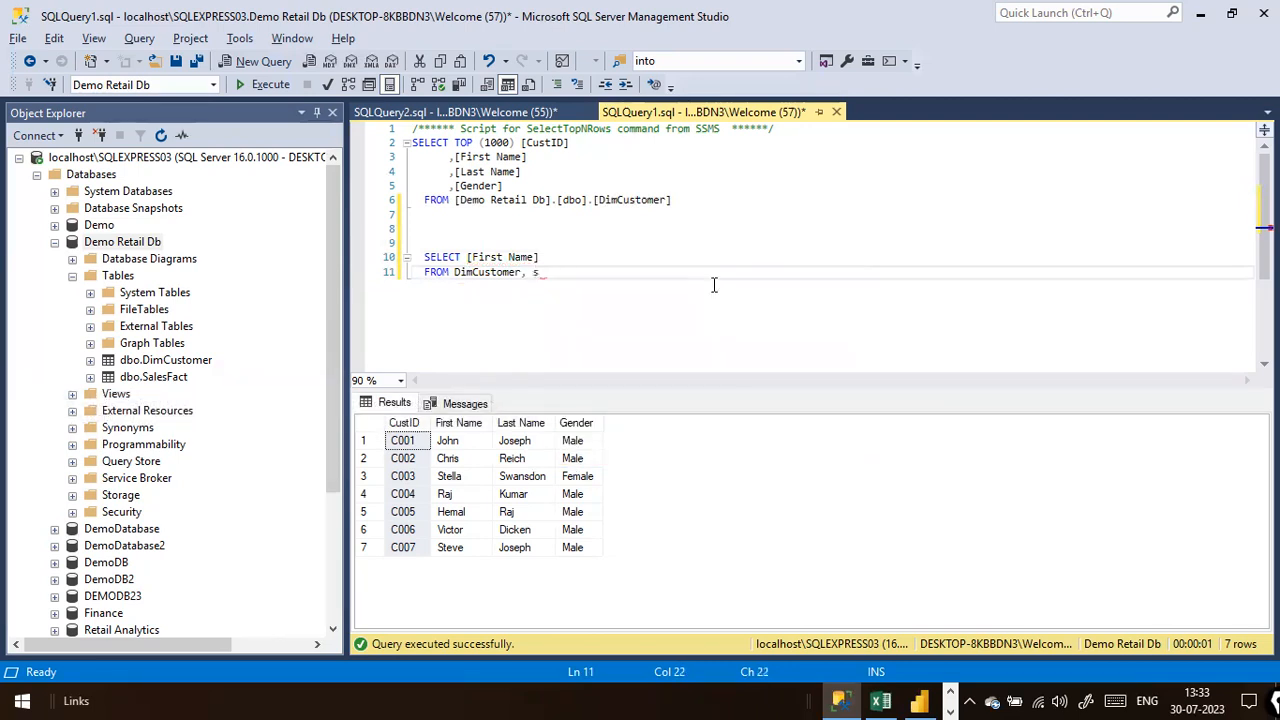
pyautogui.press('BackSpace')
pyautogui.write('Sa')
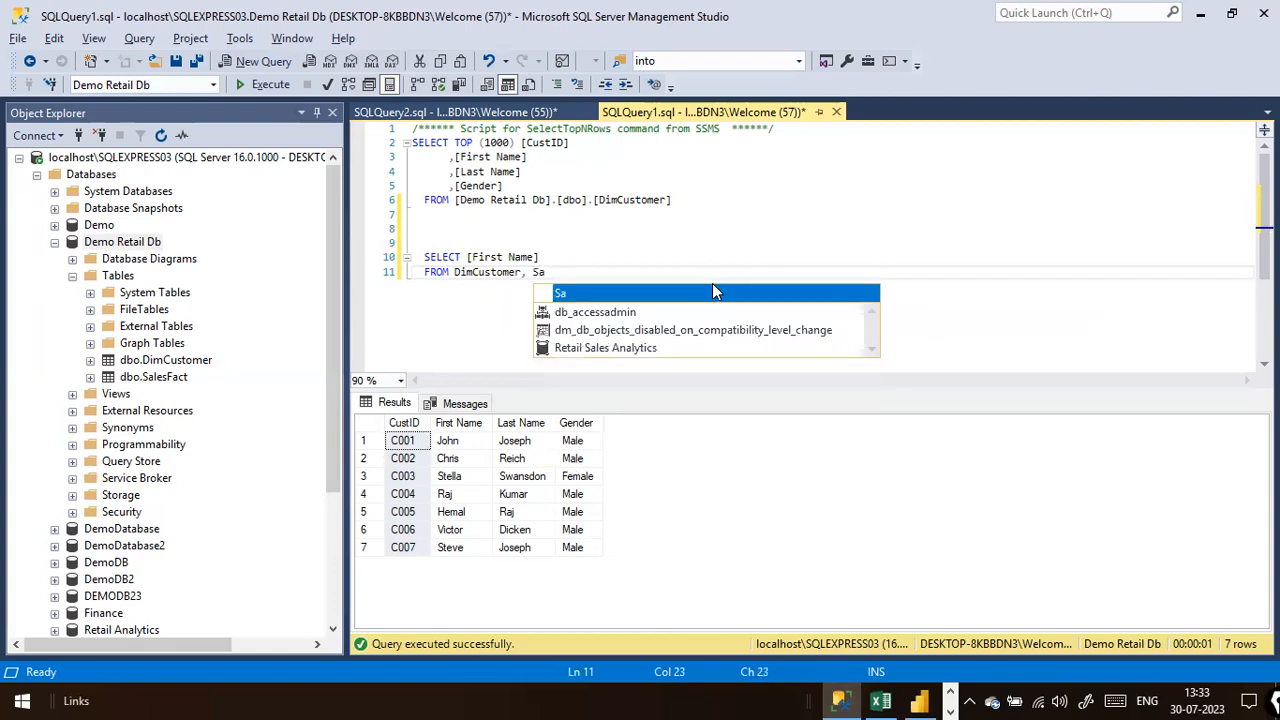
pyautogui.write('lesFFac')
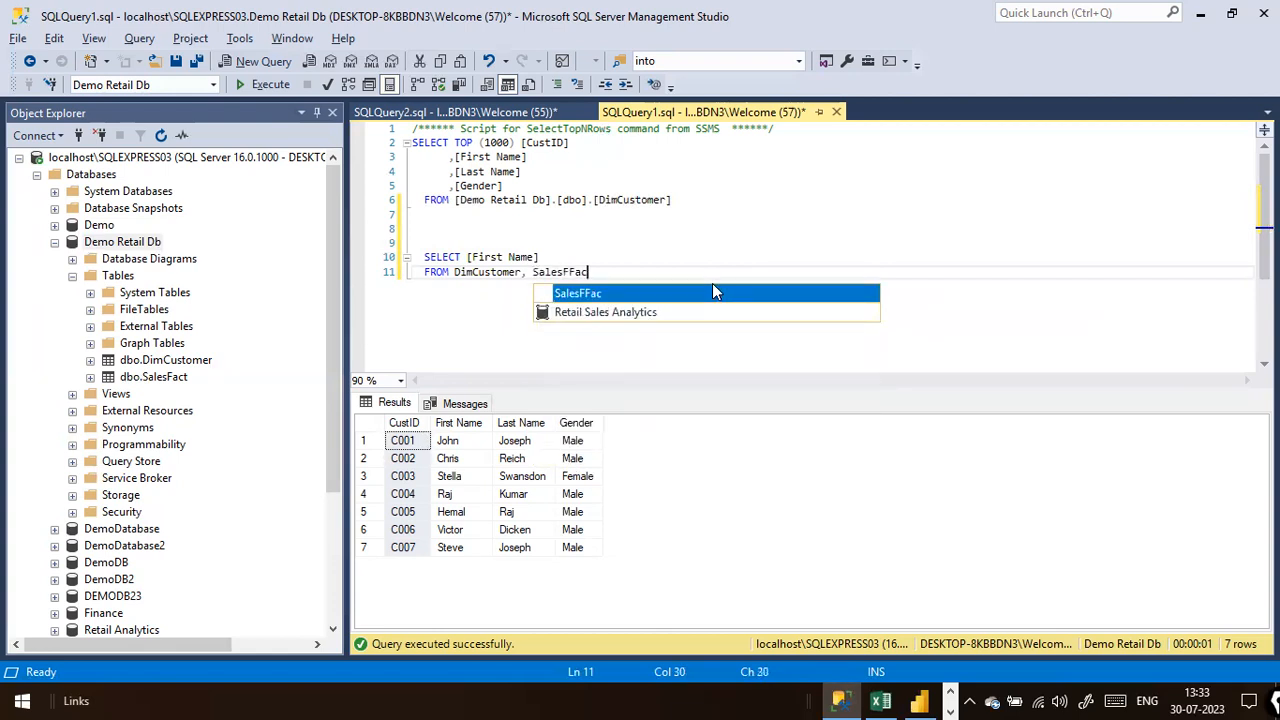
pyautogui.write('t')
pyautogui.press('Left')
pyautogui.press('Left')
pyautogui.press('Left')
pyautogui.press('Left')
pyautogui.press('BackSpace')
pyautogui.press('End')
pyautogui.press('Escape')
pyautogui.press('Return')
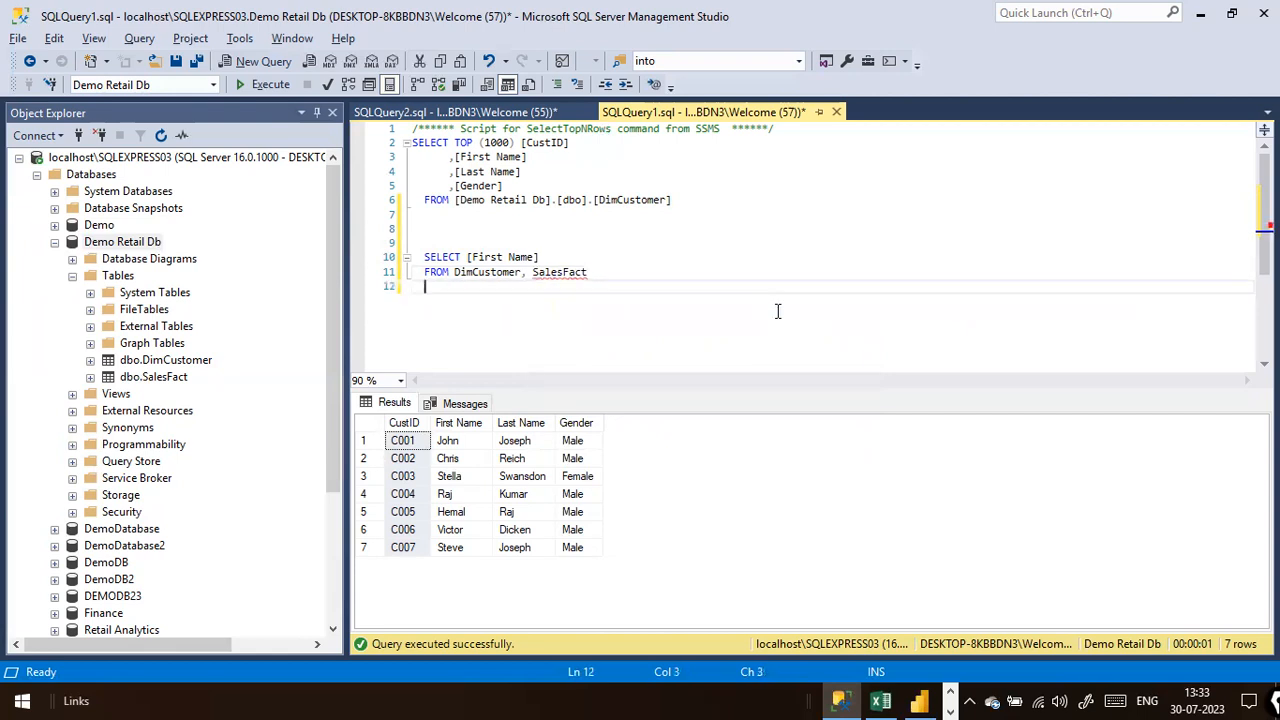
# Step: Begin a WHERE clause and give DimCustomer the alias C and SalesFact the alias S
pyautogui.write('WHERE')
pyautogui.press('Up')
pyautogui.press('Right')
pyautogui.press('Right')
pyautogui.press('Right')
pyautogui.press('Right')
pyautogui.press('Right')
pyautogui.press('Right')
pyautogui.press('Right')
pyautogui.press('Right')
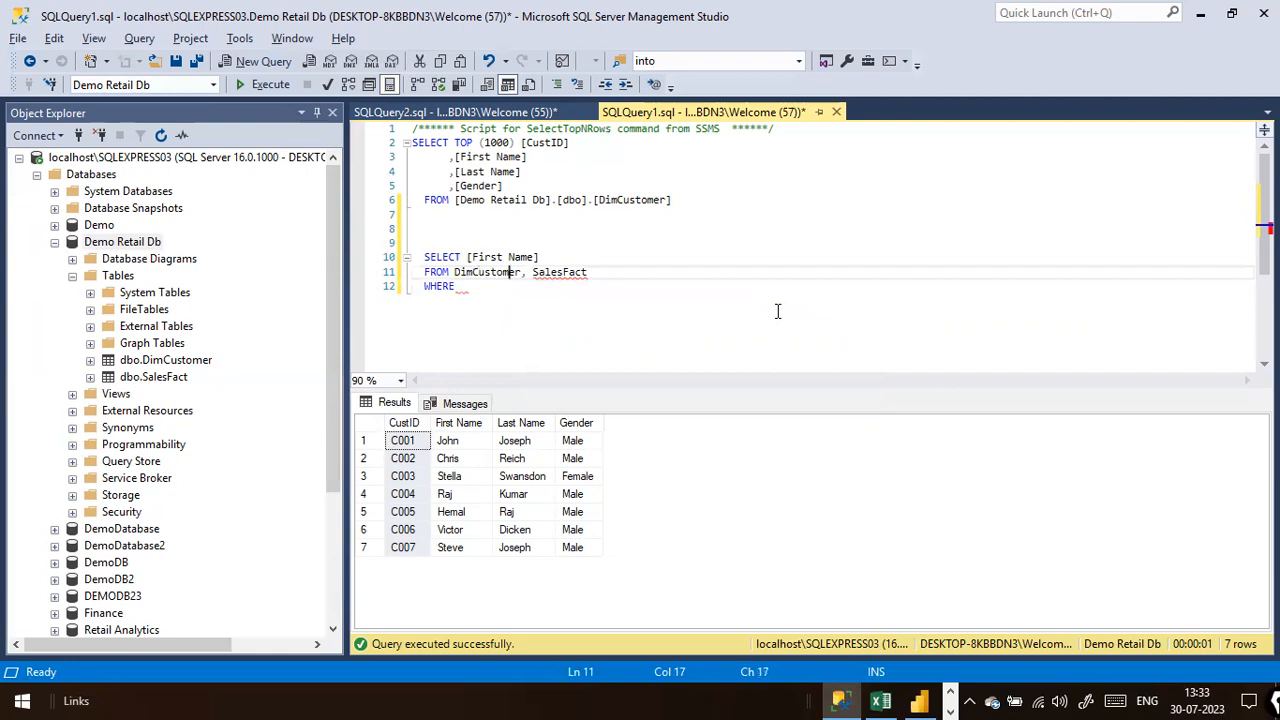
pyautogui.write('C')
pyautogui.press('End')
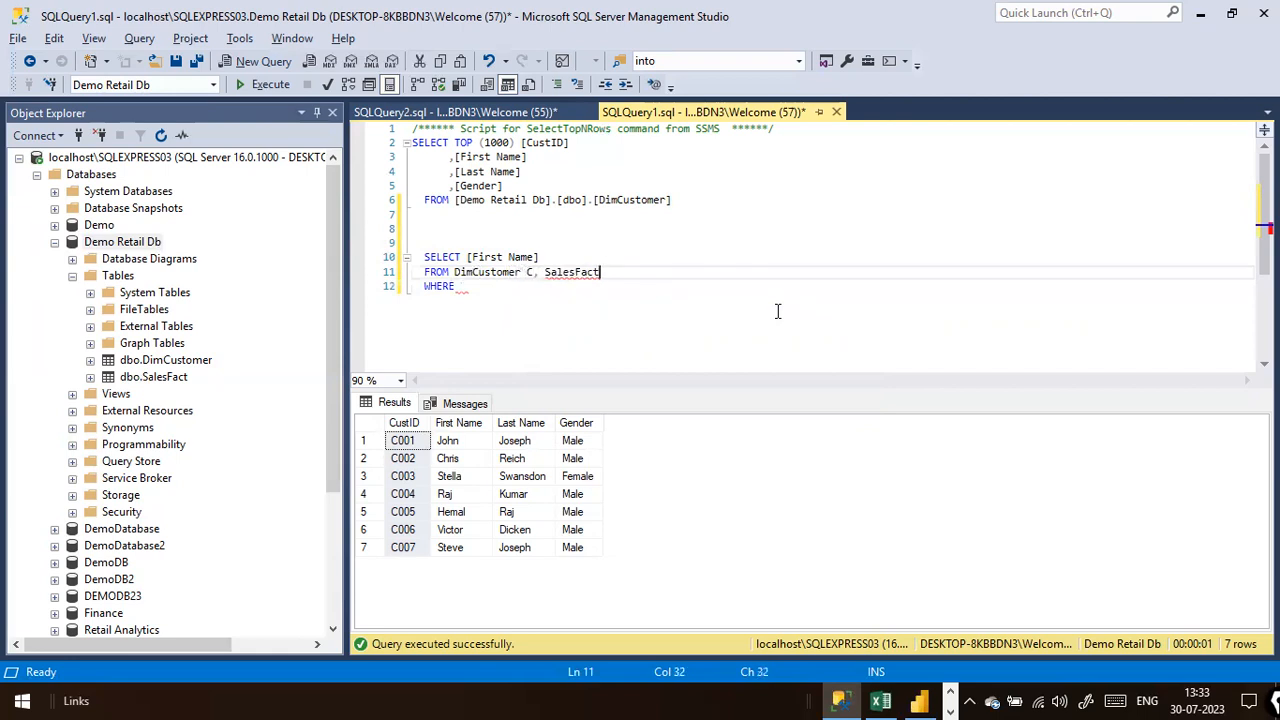
pyautogui.write('S')
# Step: Complete the WHERE condition joining the two tables as C.CustID = S.Custid
pyautogui.press('Down')
pyautogui.write('C.')
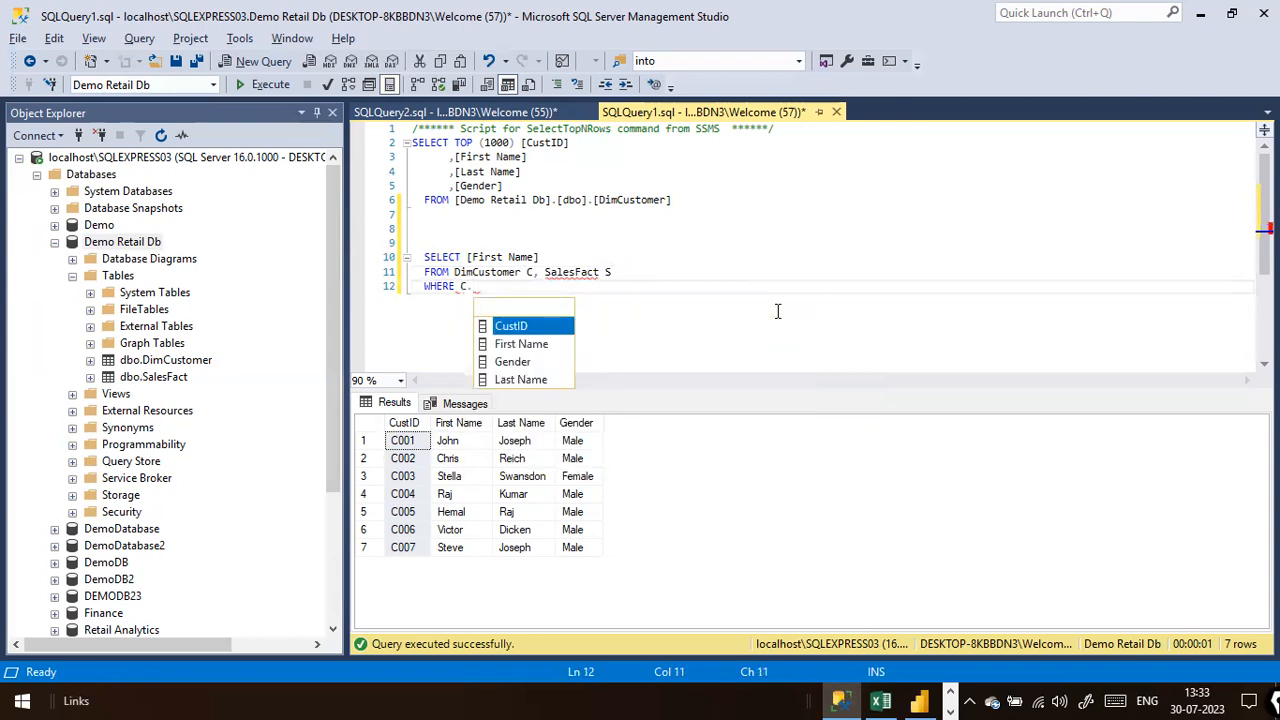
pyautogui.press('Tab')
pyautogui.write('=')
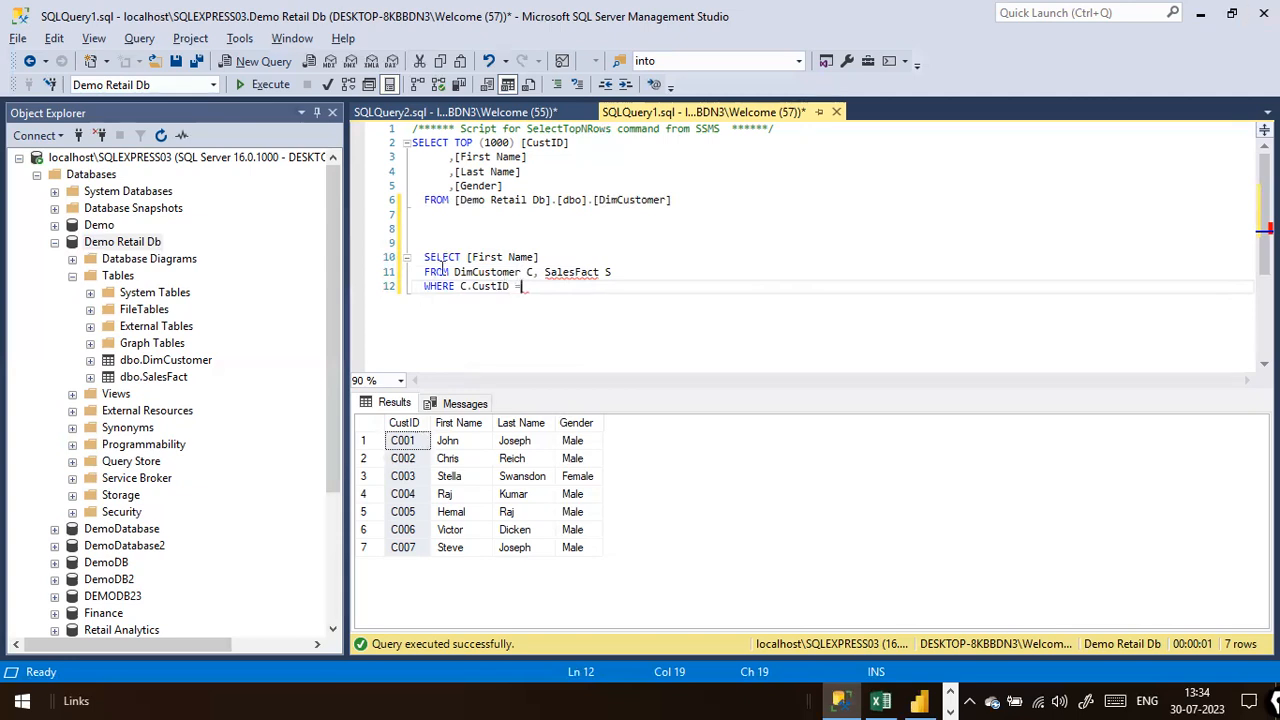
pyautogui.click(466, 286)
pyautogui.doubleClick(465, 288)
pyautogui.click(528, 288)
pyautogui.click(517, 272)
pyautogui.click(535, 274)
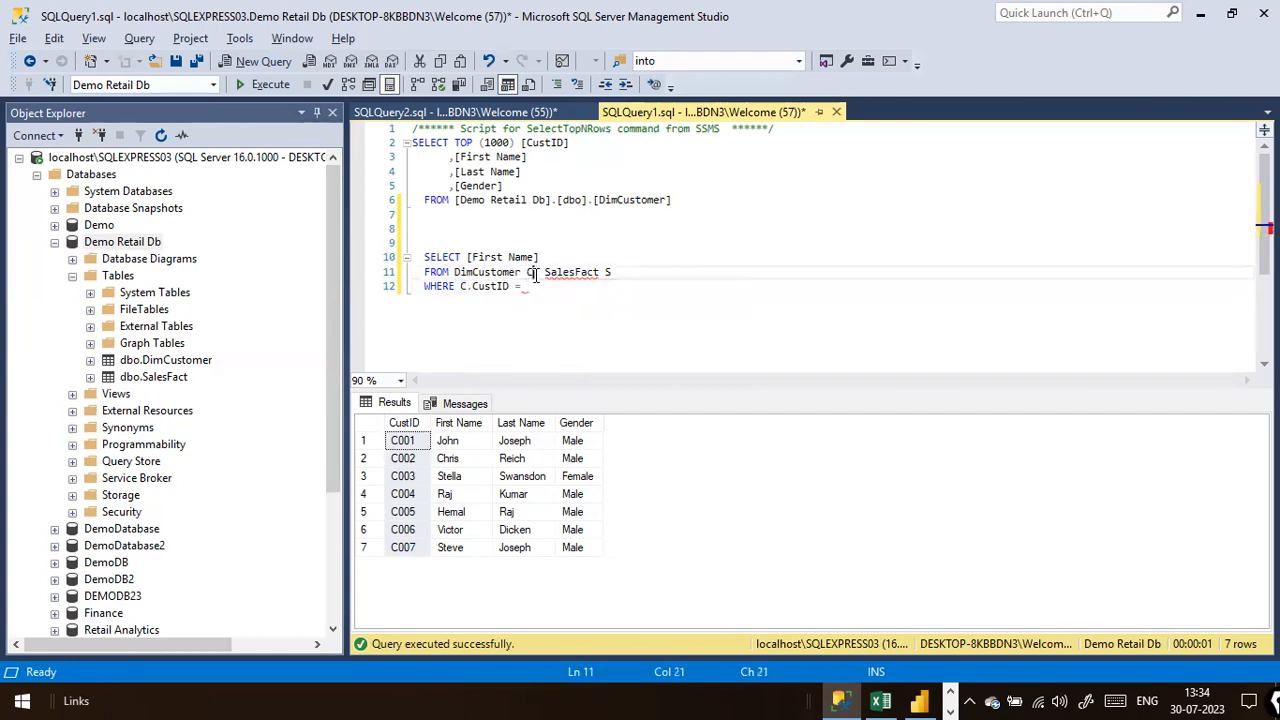
pyautogui.click(529, 275)
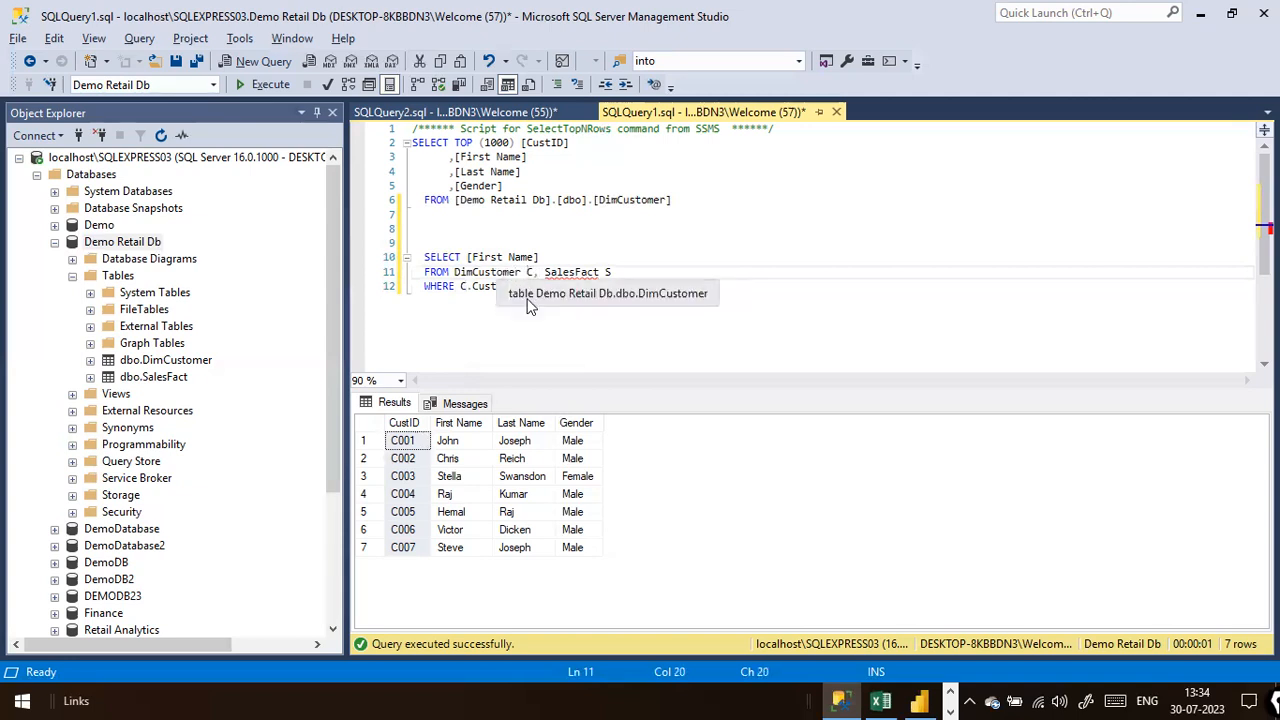
pyautogui.click(590, 285)
pyautogui.write('S.C')
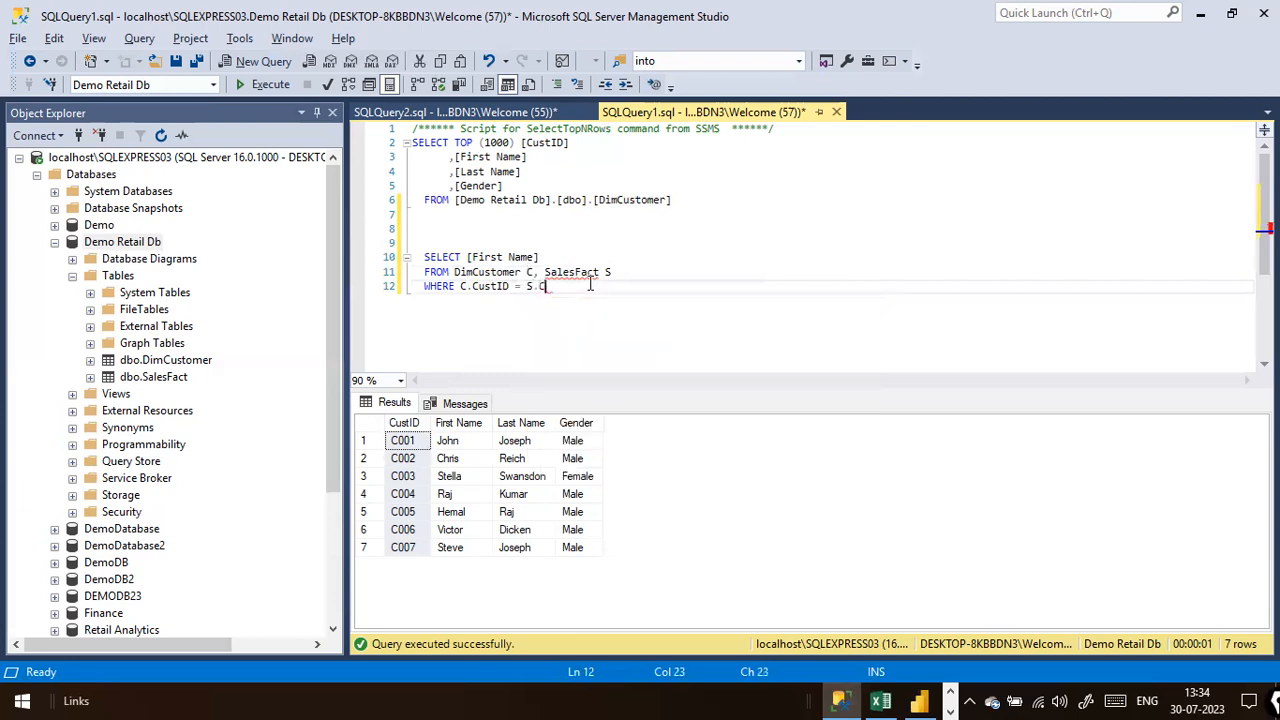
pyautogui.write('ustId')
pyautogui.press('Return')
# Step: Add S.[Sales Amount] after [First Name] in the new query's SELECT list
pyautogui.press('Up')
pyautogui.press('Up')
pyautogui.press('Up')
pyautogui.hotkey('ctrl', 'Right')
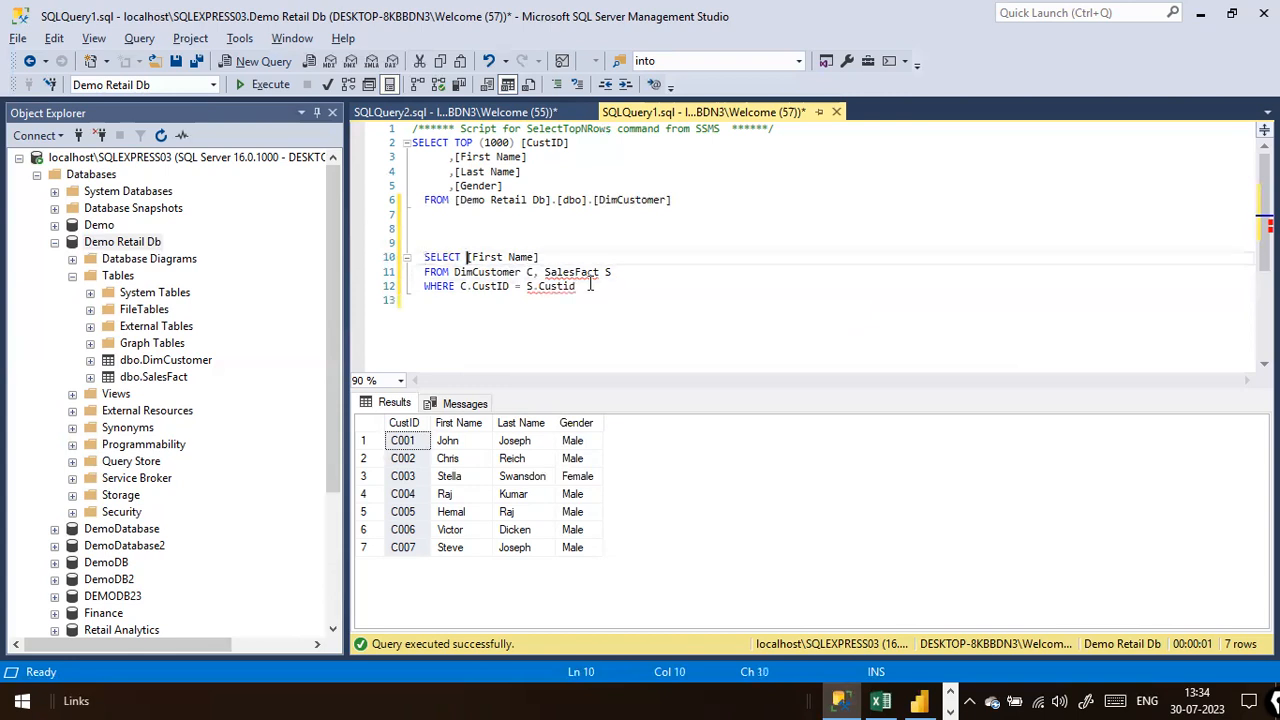
pyautogui.press('Home')
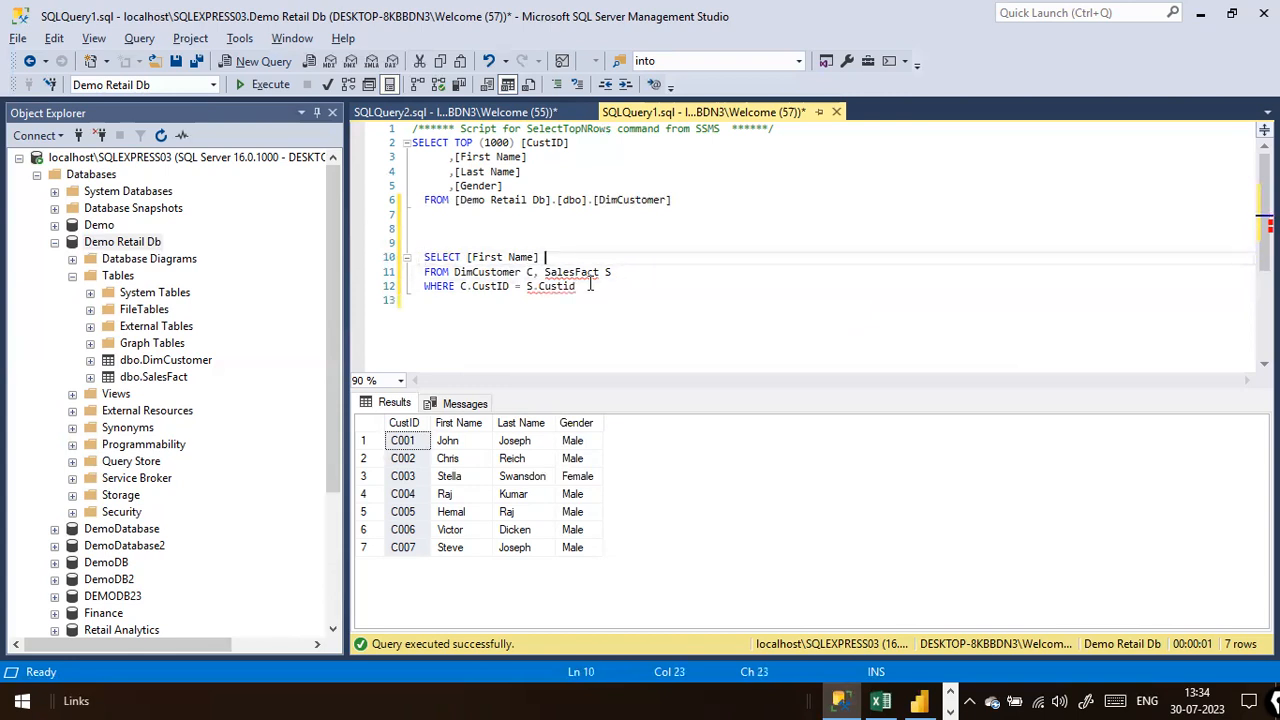
pyautogui.write('Sales Amount')
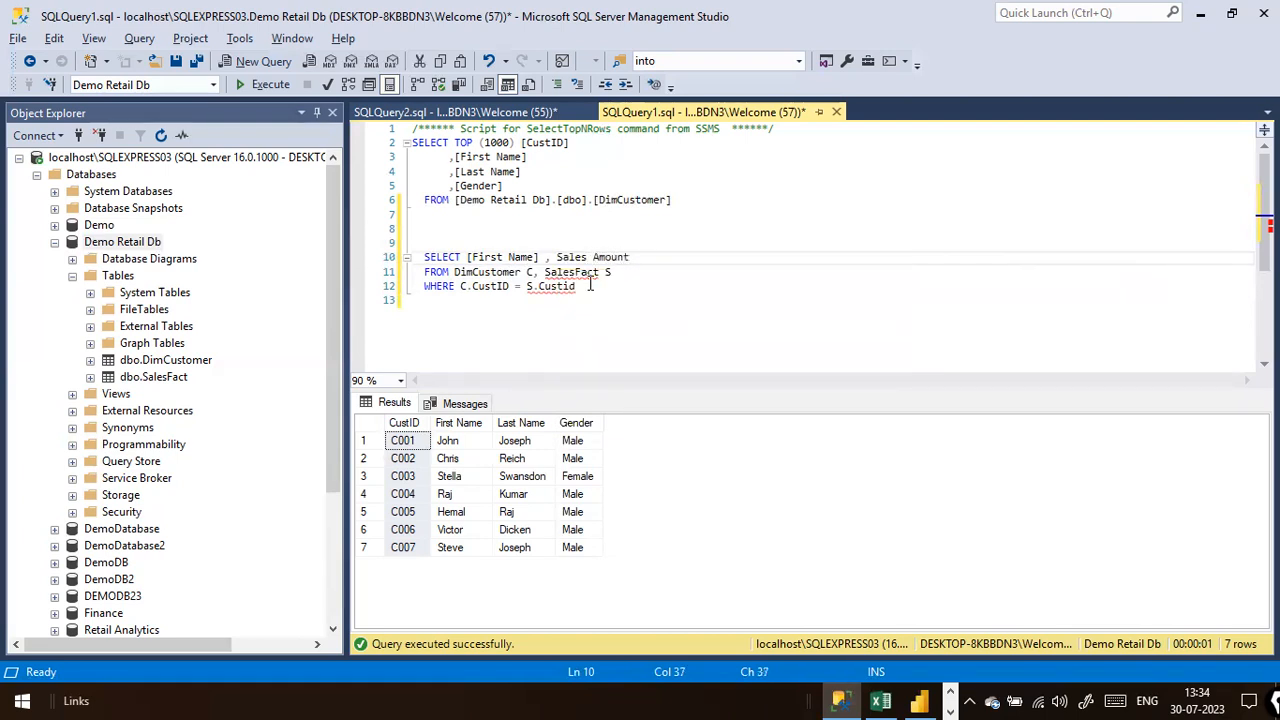
pyautogui.hotkey('ctrl', 'Left')
pyautogui.hotkey('ctrl', 'Left')
pyautogui.write('[')
pyautogui.hotkey('ctrl', 'Left')
pyautogui.hotkey('ctrl', 'Left')
pyautogui.hotkey('ctrl', 'Right')
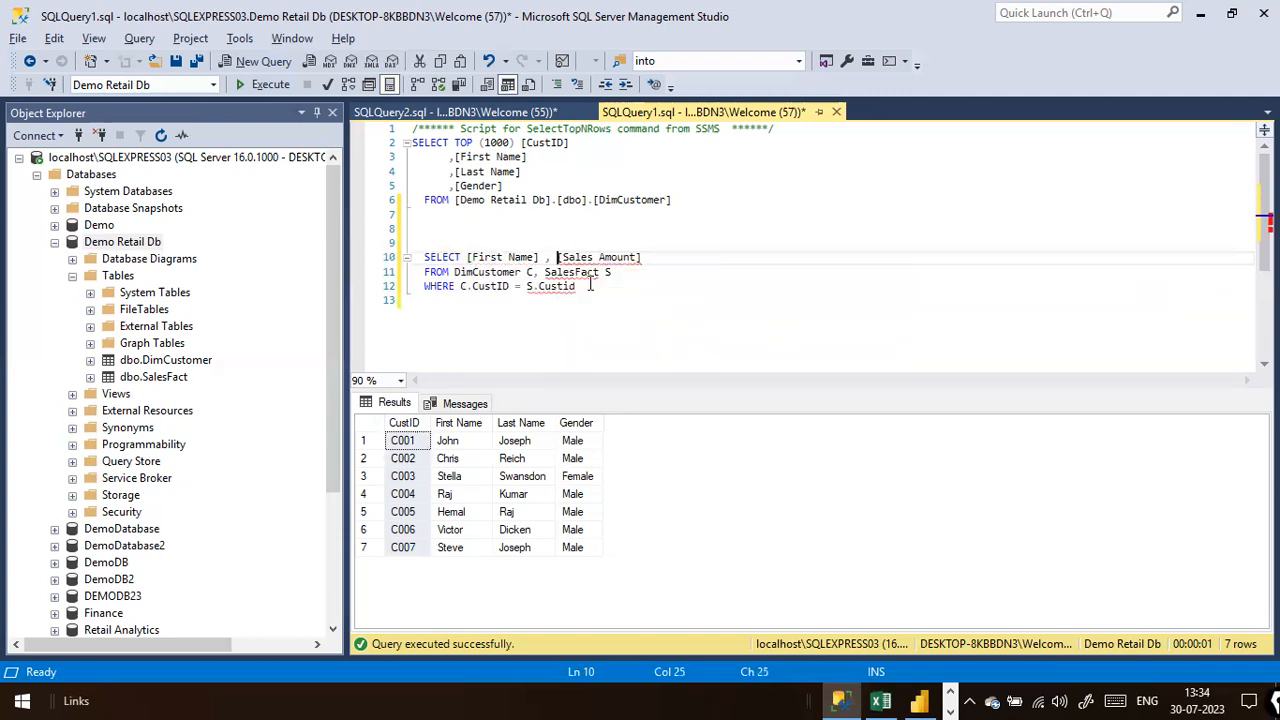
pyautogui.write('S.')
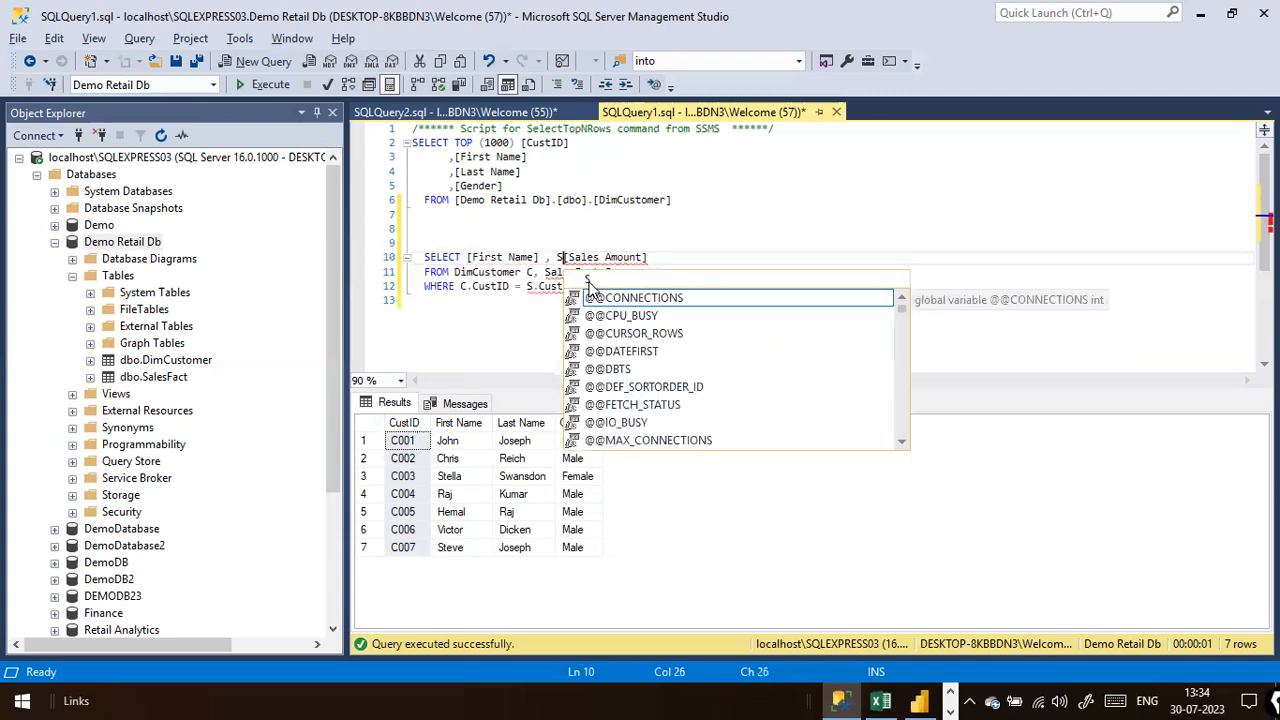
# Step: Select only the new join query on lines 10 to 12 and execute it
pyautogui.press('Home')
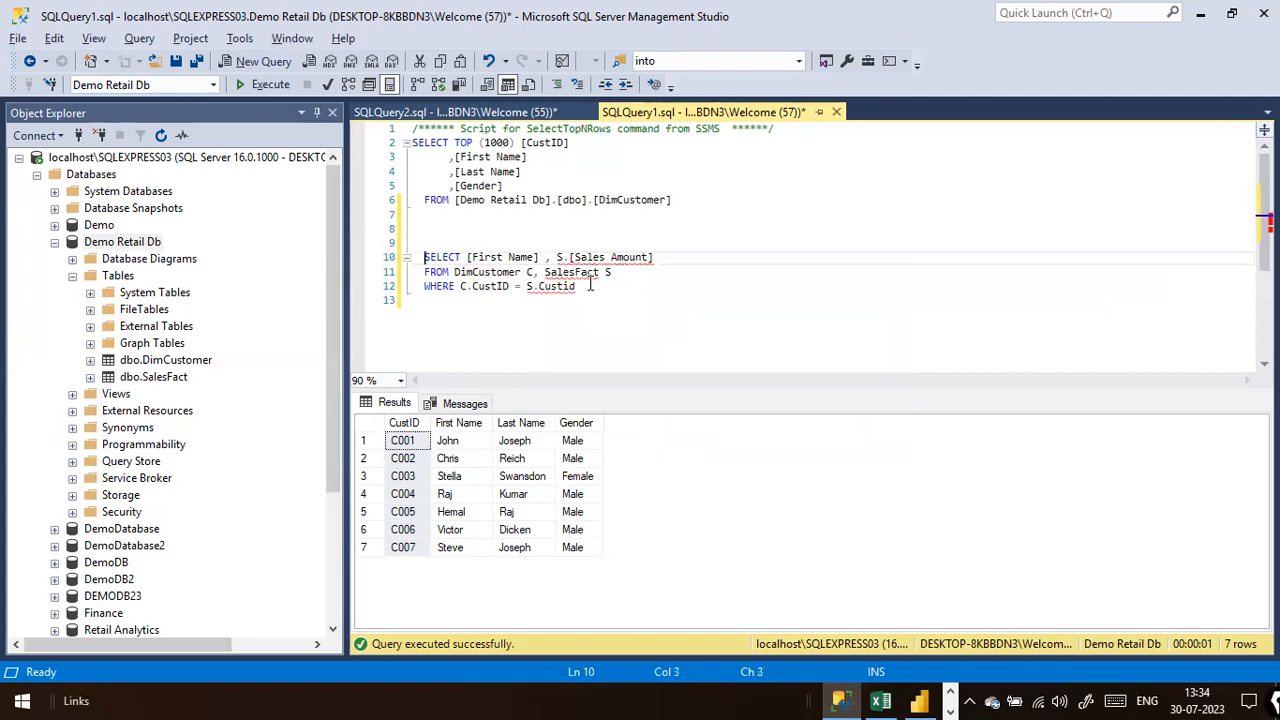
pyautogui.hotkey('shift', 'Down')
pyautogui.hotkey('shift', 'Down')
pyautogui.hotkey('shift', 'Down')
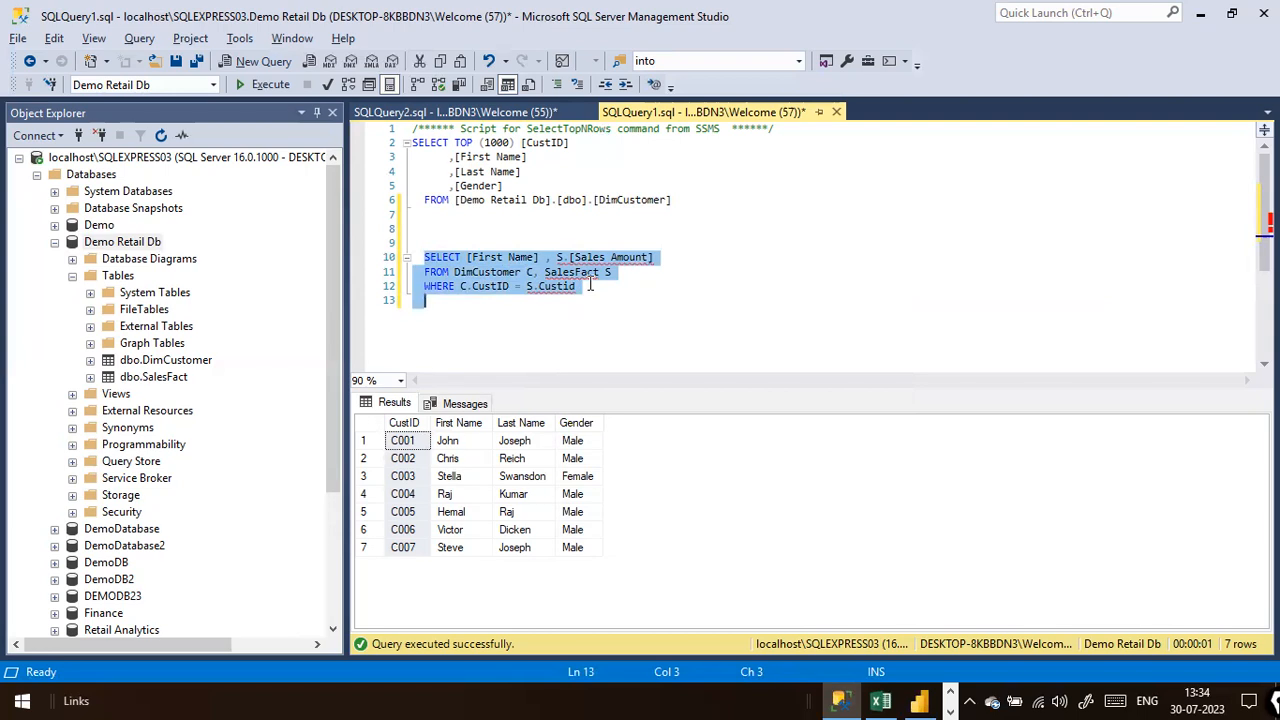
pyautogui.press('F5')
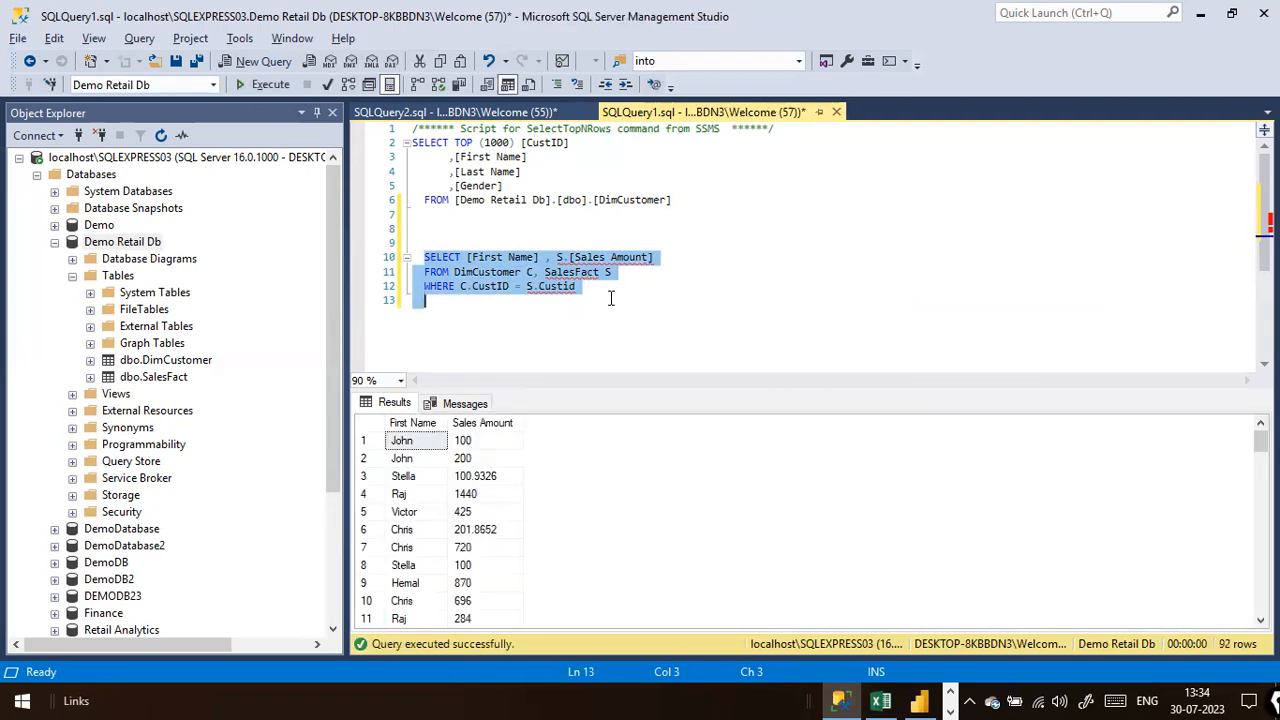
pyautogui.click(610, 298)
pyautogui.moveTo(700, 300); pyautogui.dragTo(413, 243)
pyautogui.click(266, 84)
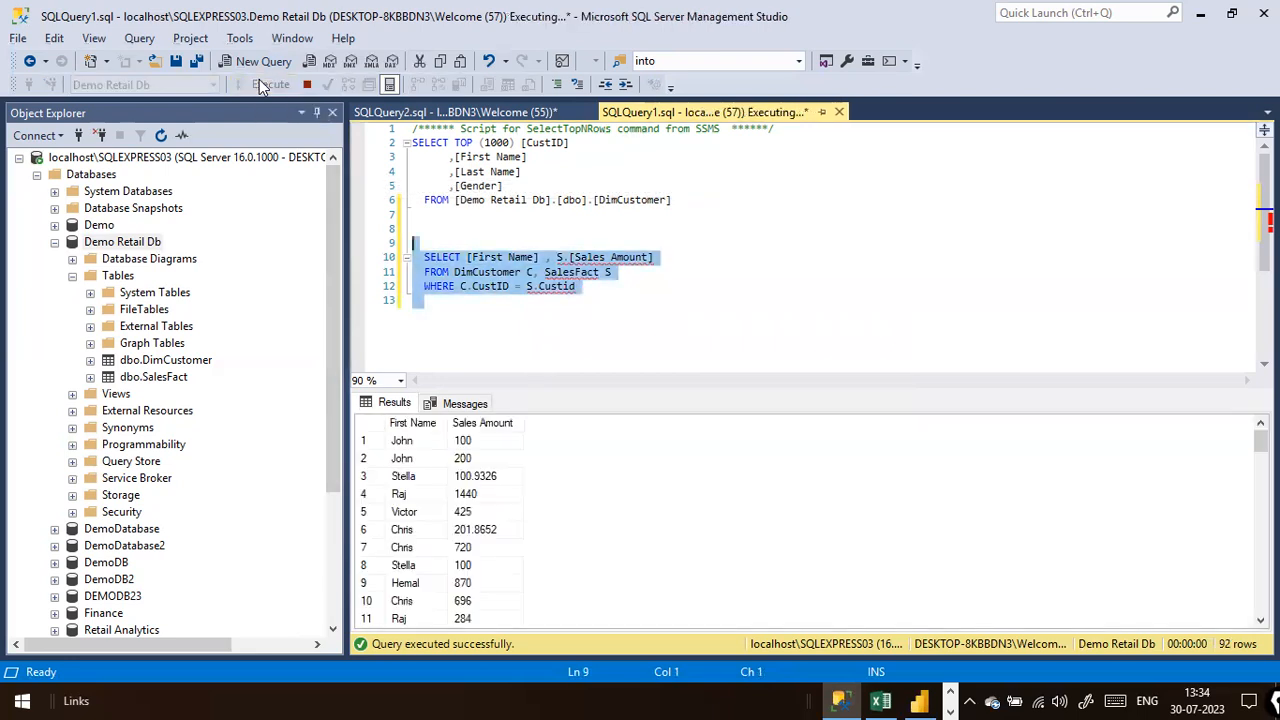
# Step: Review the First Name and Sales Amount columns in the query and trace First Name to the dbo.DimCustomer table
pyautogui.moveTo(585, 298)
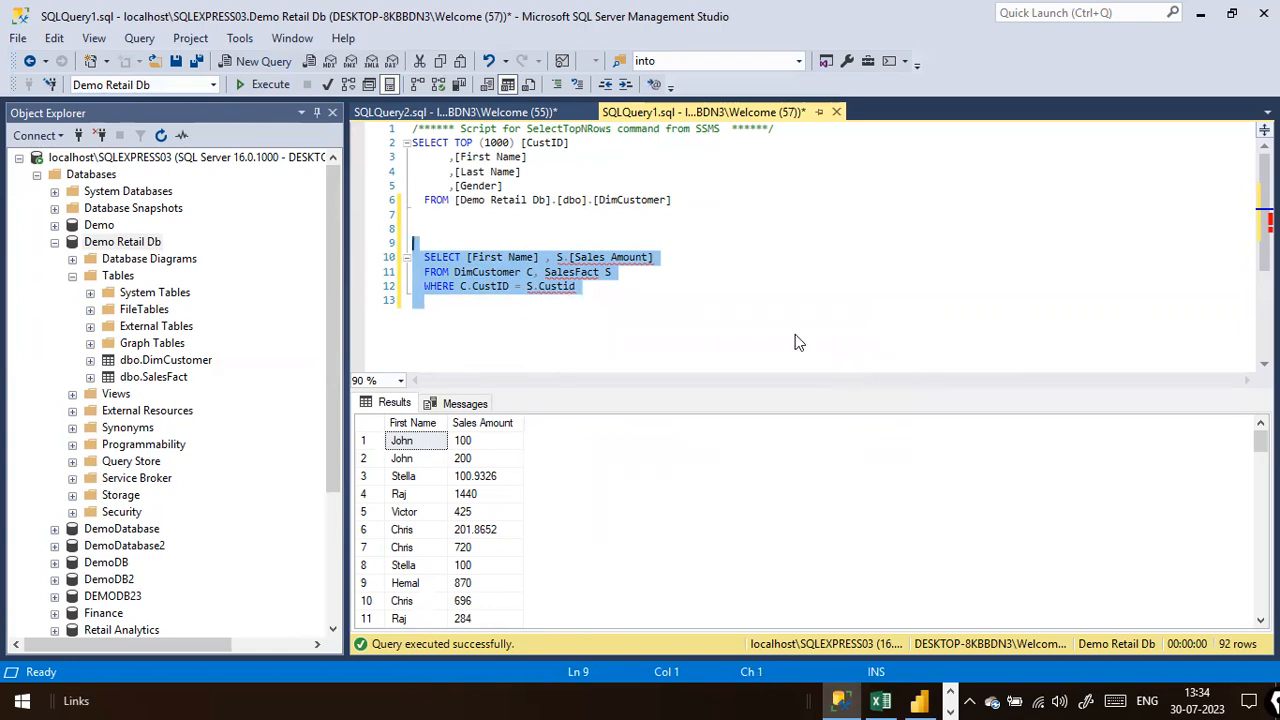
pyautogui.click(719, 320)
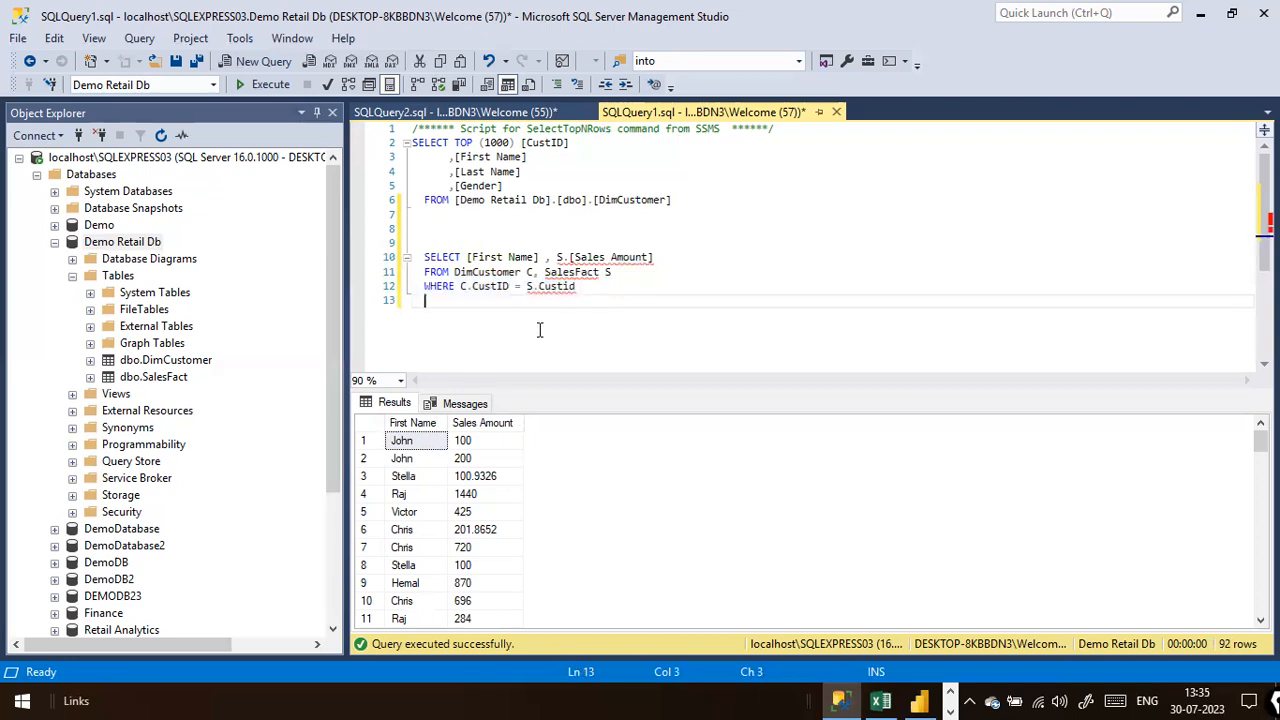
pyautogui.click(486, 260)
pyautogui.click(636, 261)
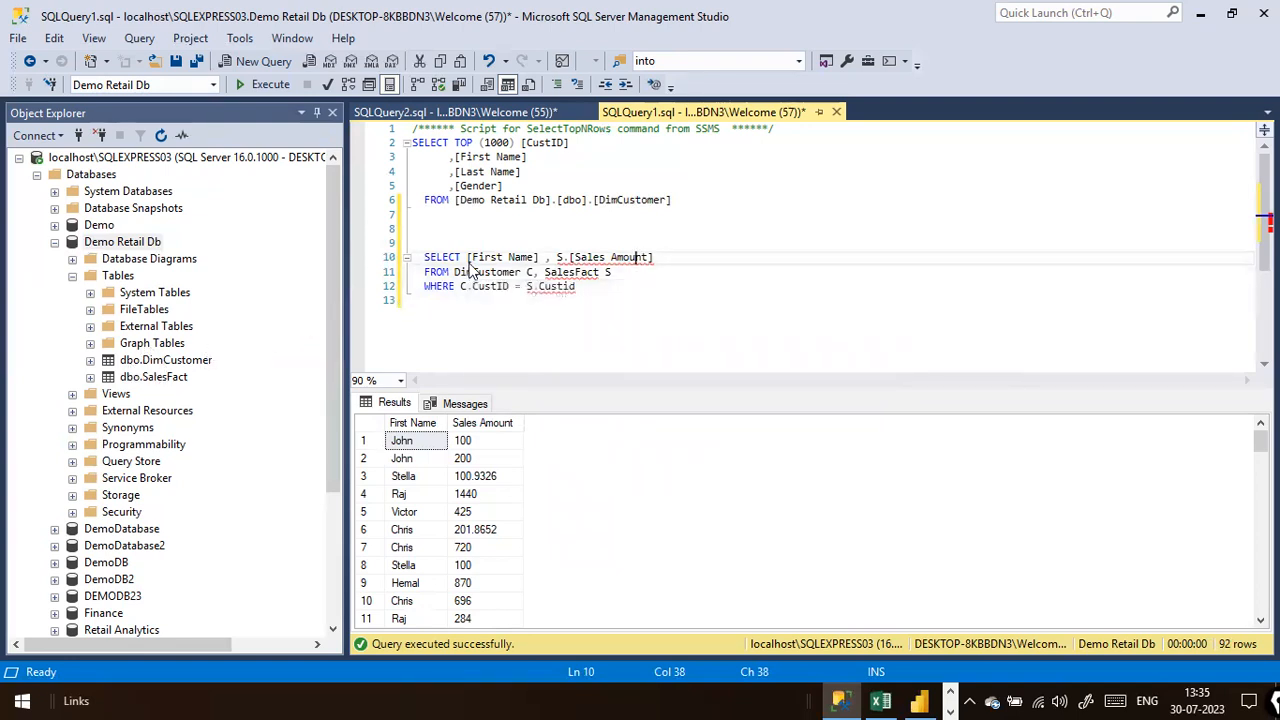
pyautogui.moveTo(465, 258)
pyautogui.mouseDown()
pyautogui.moveTo(214, 312)
pyautogui.moveTo(190, 362)
pyautogui.mouseUp()
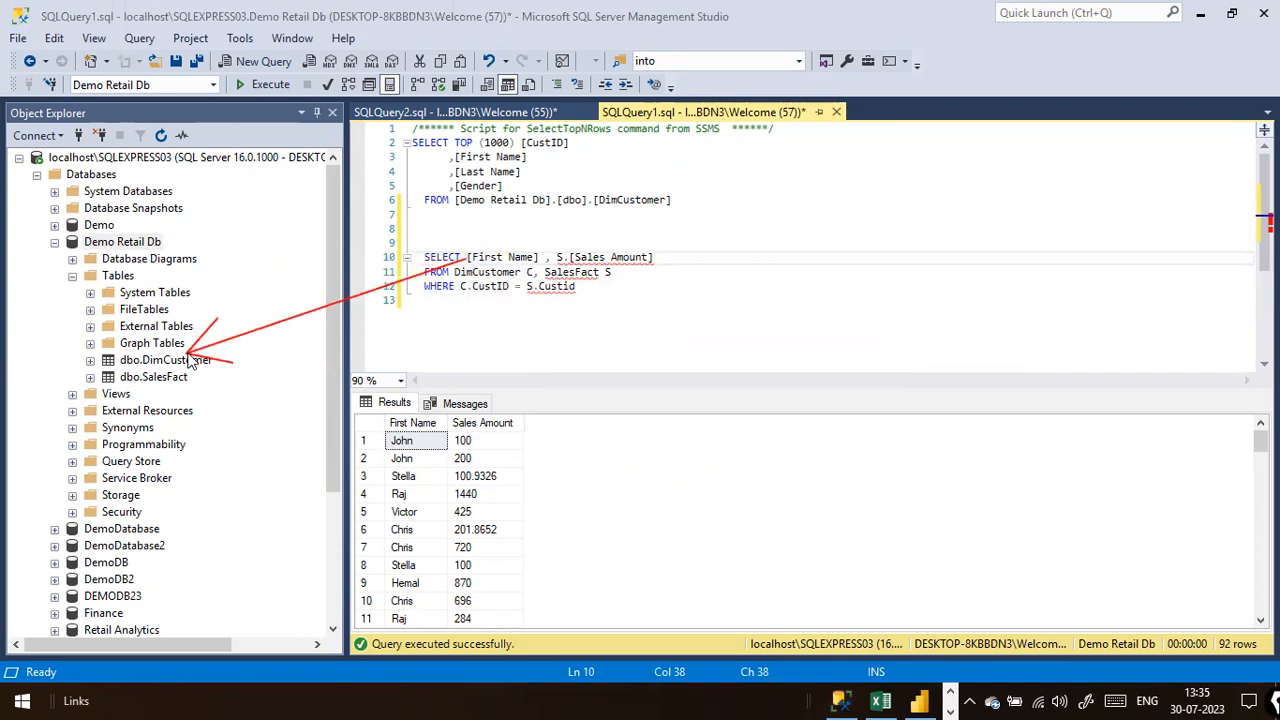
# Step: Trace Sales Amount to the dbo.SalesFact table and review the query's FROM tables and WHERE join condition
pyautogui.moveTo(588, 266); pyautogui.dragTo(187, 382)
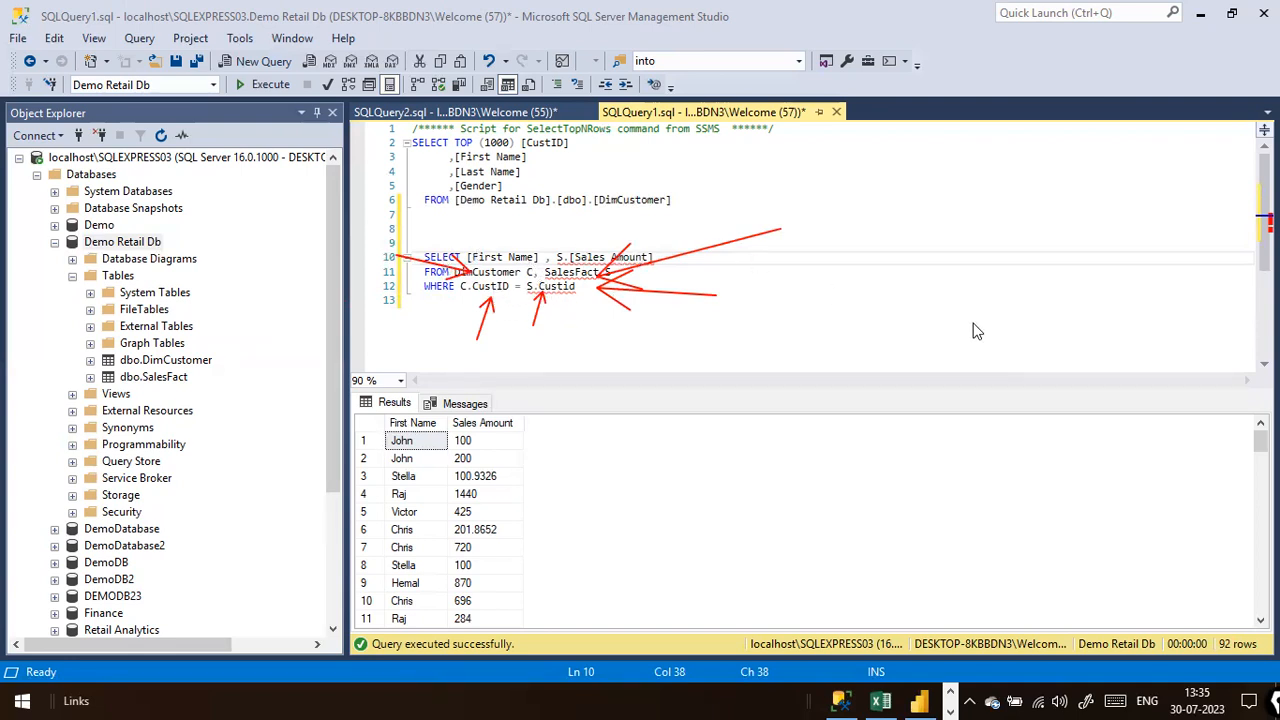
pyautogui.press('Escape')
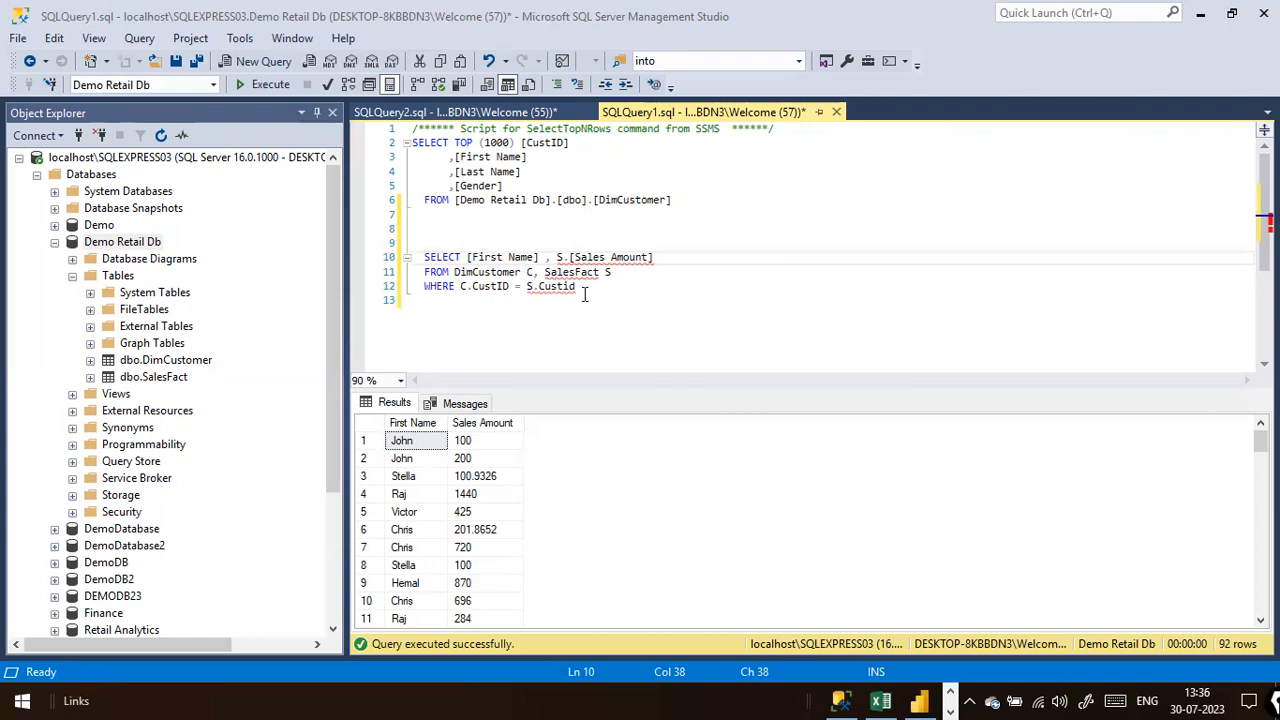
# Step: Execute only the join query on lines 10 to 12 again and look through its result rows
pyautogui.moveTo(613, 294); pyautogui.dragTo(410, 257)
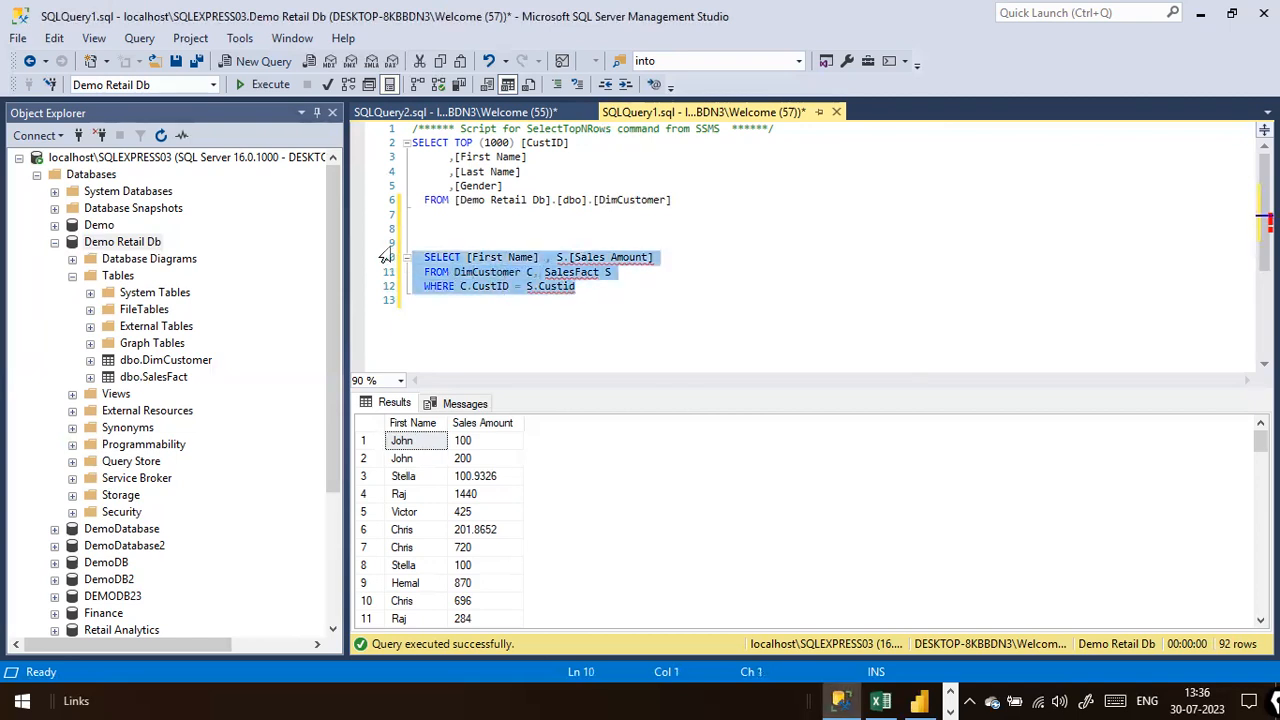
pyautogui.click(272, 88)
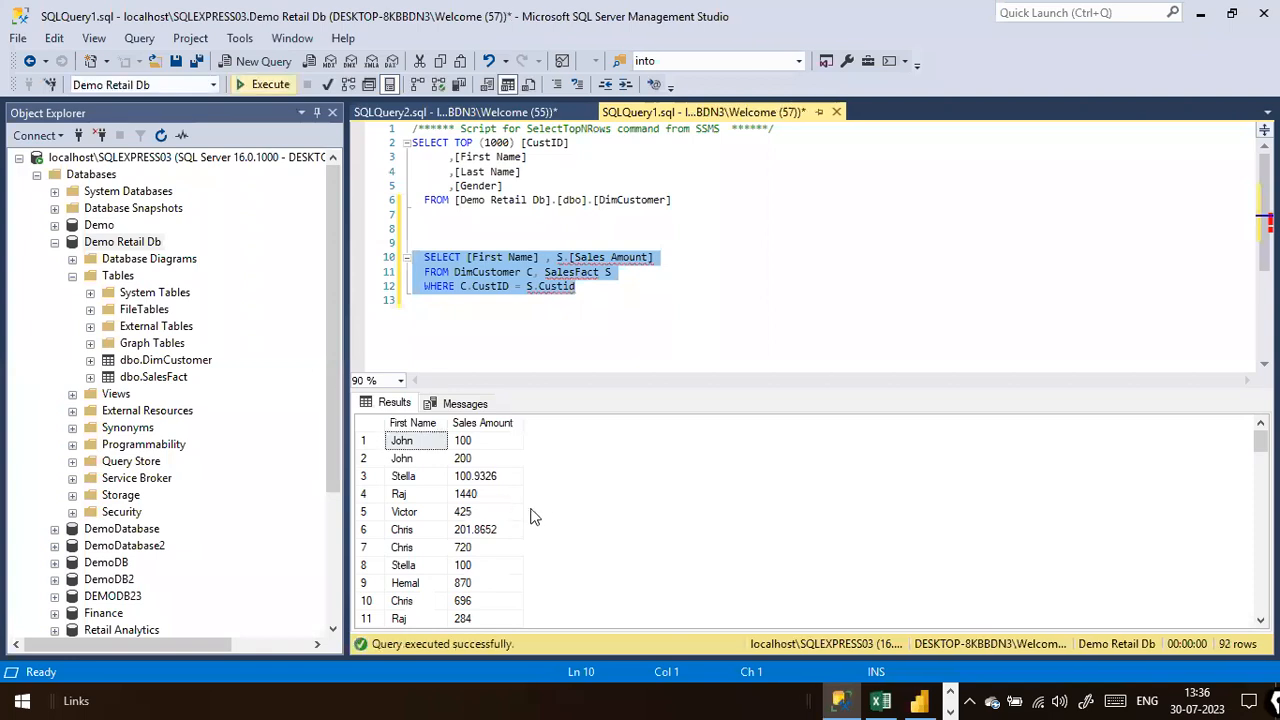
pyautogui.scroll(-4, 548, 520)
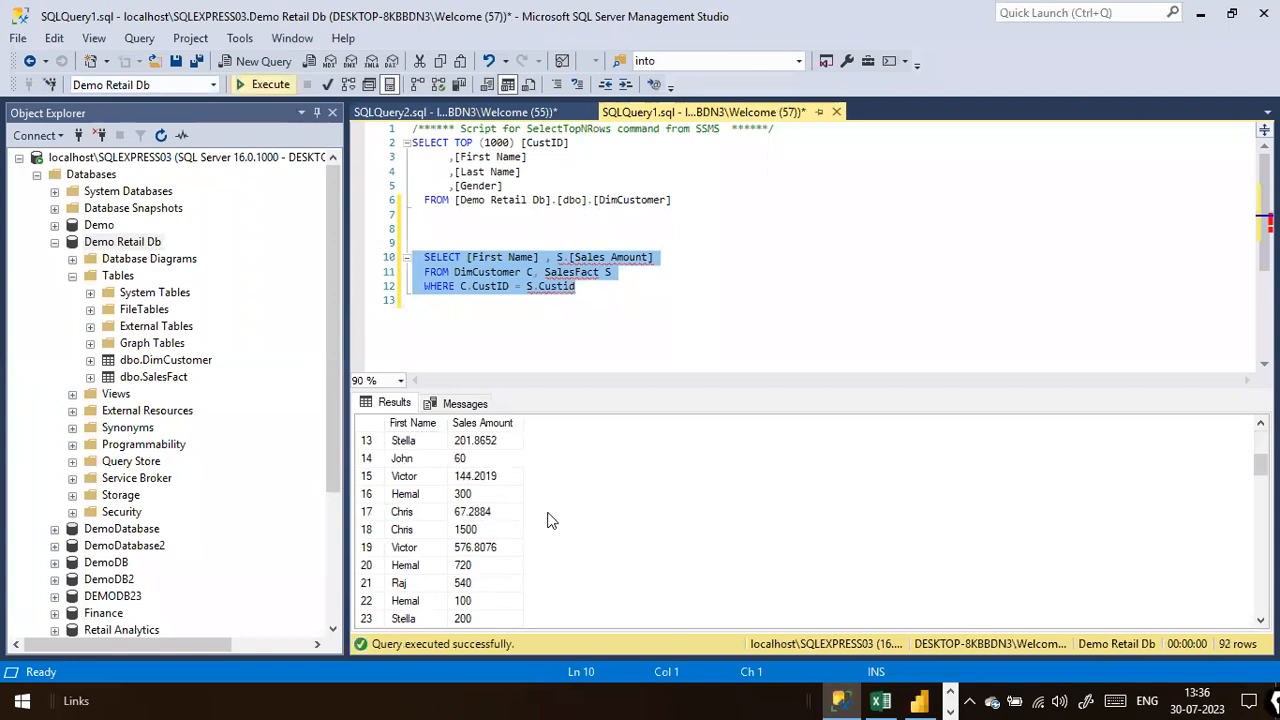
pyautogui.click(645, 309)
pyautogui.click(689, 258)
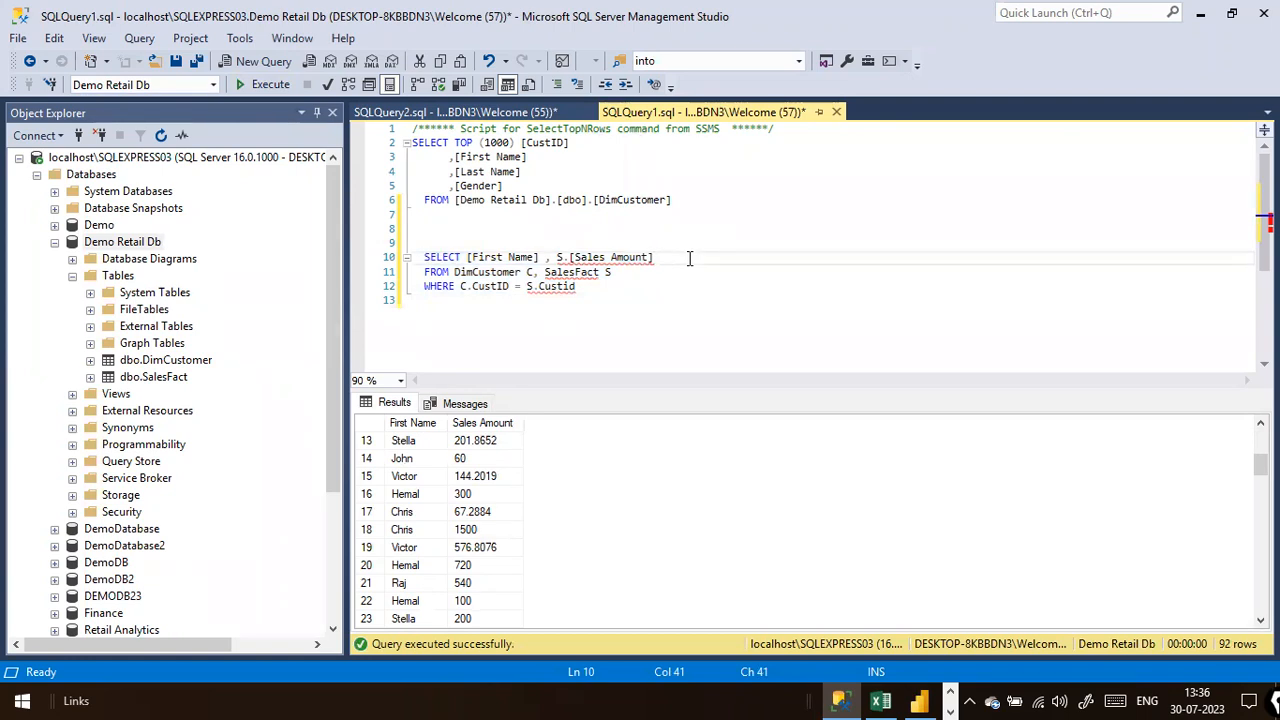
pyautogui.press('Left')
pyautogui.press('Left')
pyautogui.press('Left')
pyautogui.press('Left')
pyautogui.press('Left')
pyautogui.press('Left')
pyautogui.press('Left')
pyautogui.press('Left')
pyautogui.press('Left')
pyautogui.press('Left')
pyautogui.press('Left')
pyautogui.press('Left')
pyautogui.press('Left')
pyautogui.press('Left')
pyautogui.press('Left')
pyautogui.press('Home')
pyautogui.hotkey('shift', 'Down')
pyautogui.hotkey('shift', 'Down')
pyautogui.hotkey('shift', 'Down')
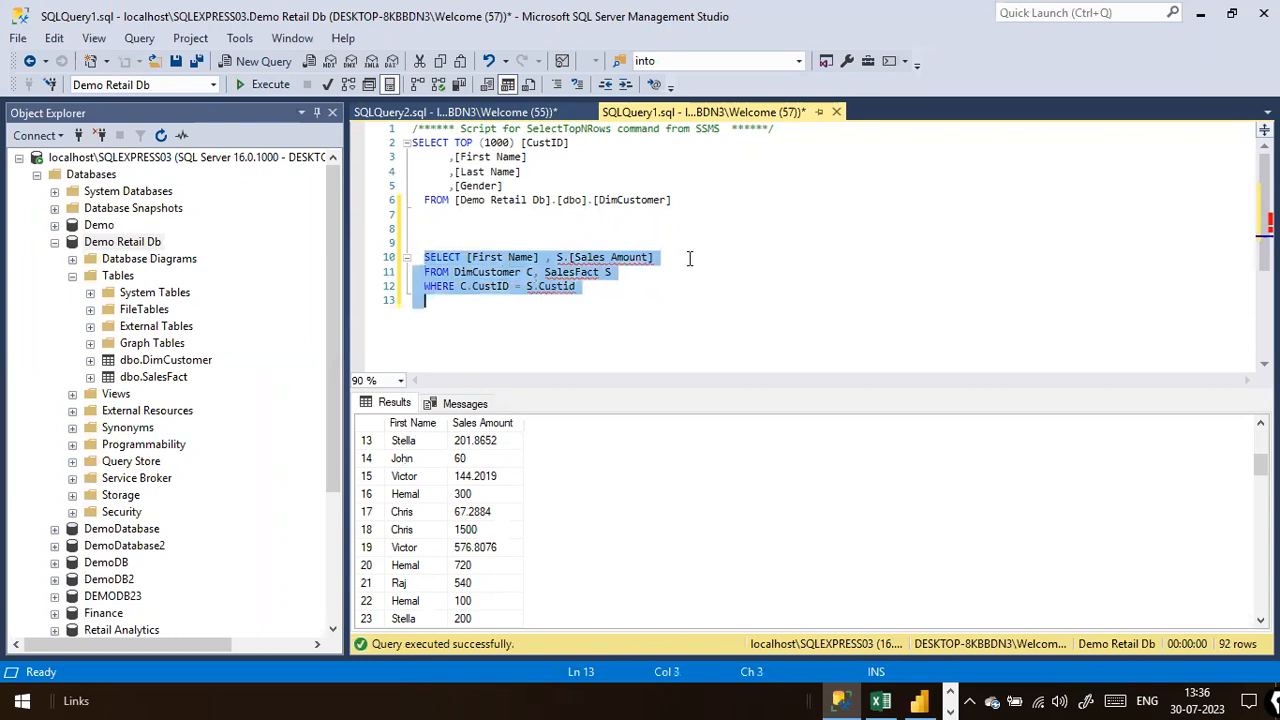
pyautogui.click(678, 219)
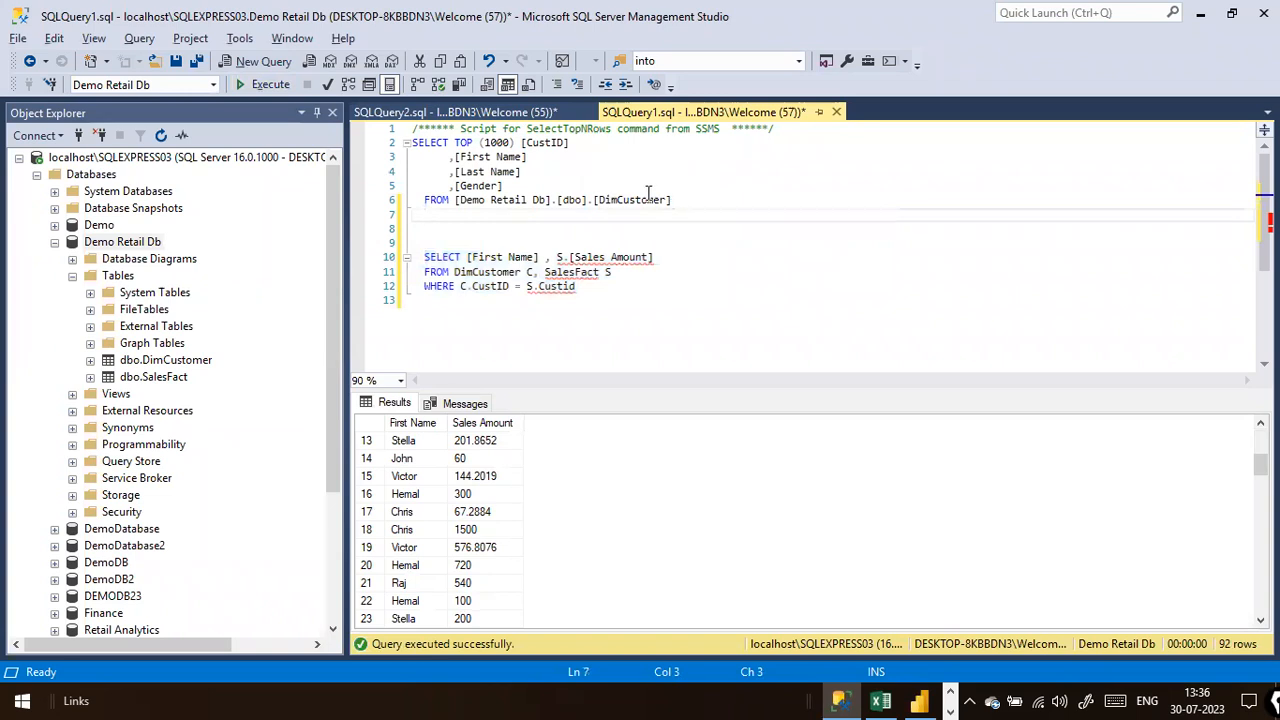
# Step: Switch to Power BI to compare its Sales Amount by First Name chart with the query, and return to SQL Server Management Studio
pyautogui.hotkey('alt', 'Tab')
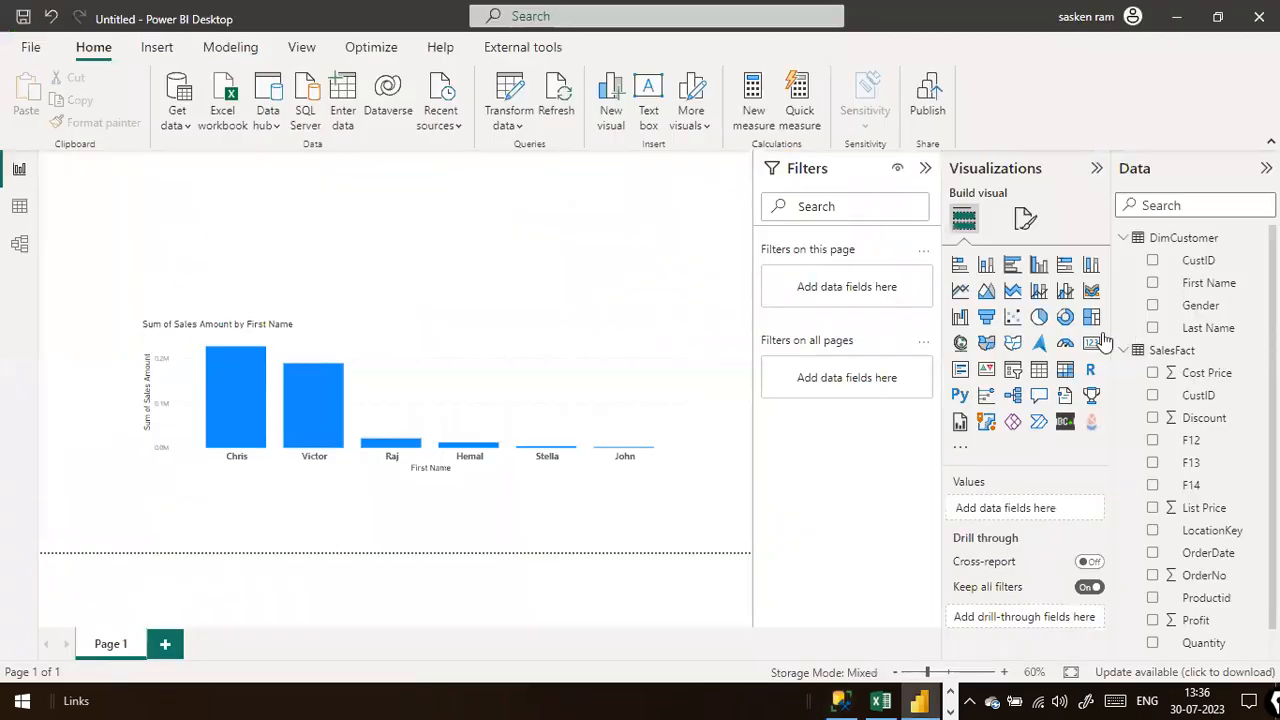
pyautogui.hotkey('alt', 'Tab')
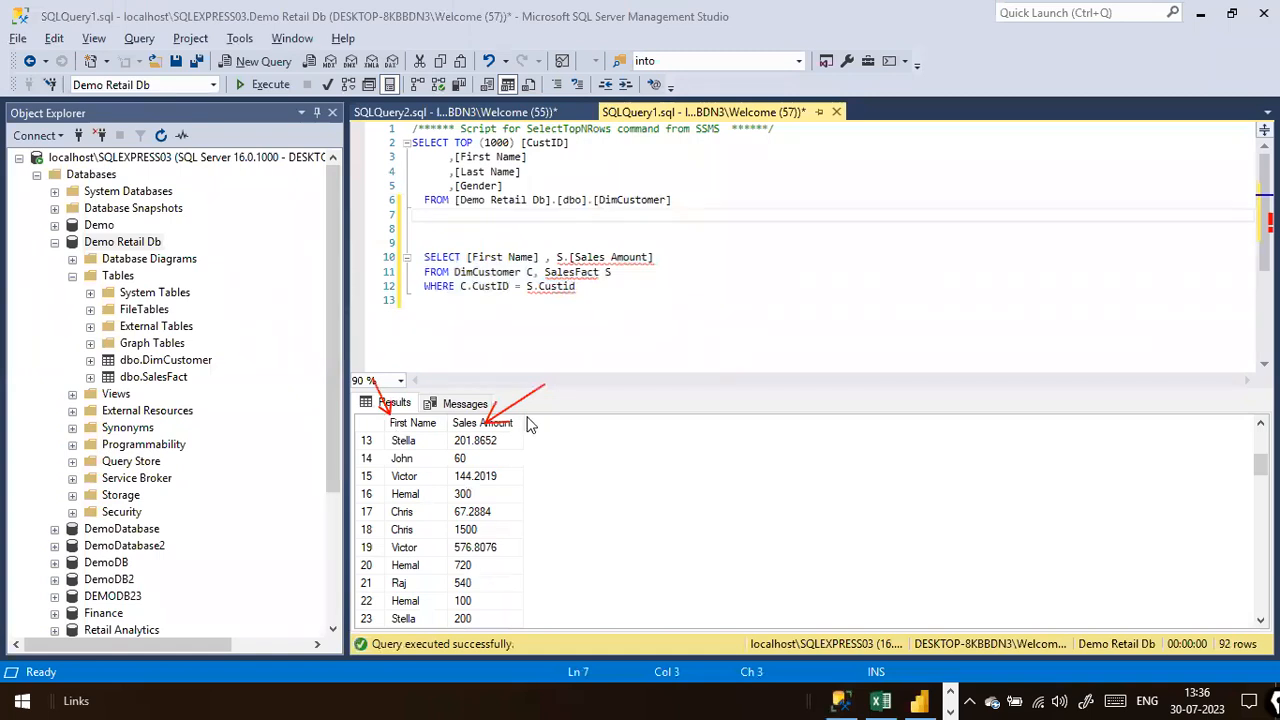
# Step: Copy the join query on lines 10 to 12 and switch to Power BI Desktop
pyautogui.moveTo(604, 289); pyautogui.dragTo(410, 258)
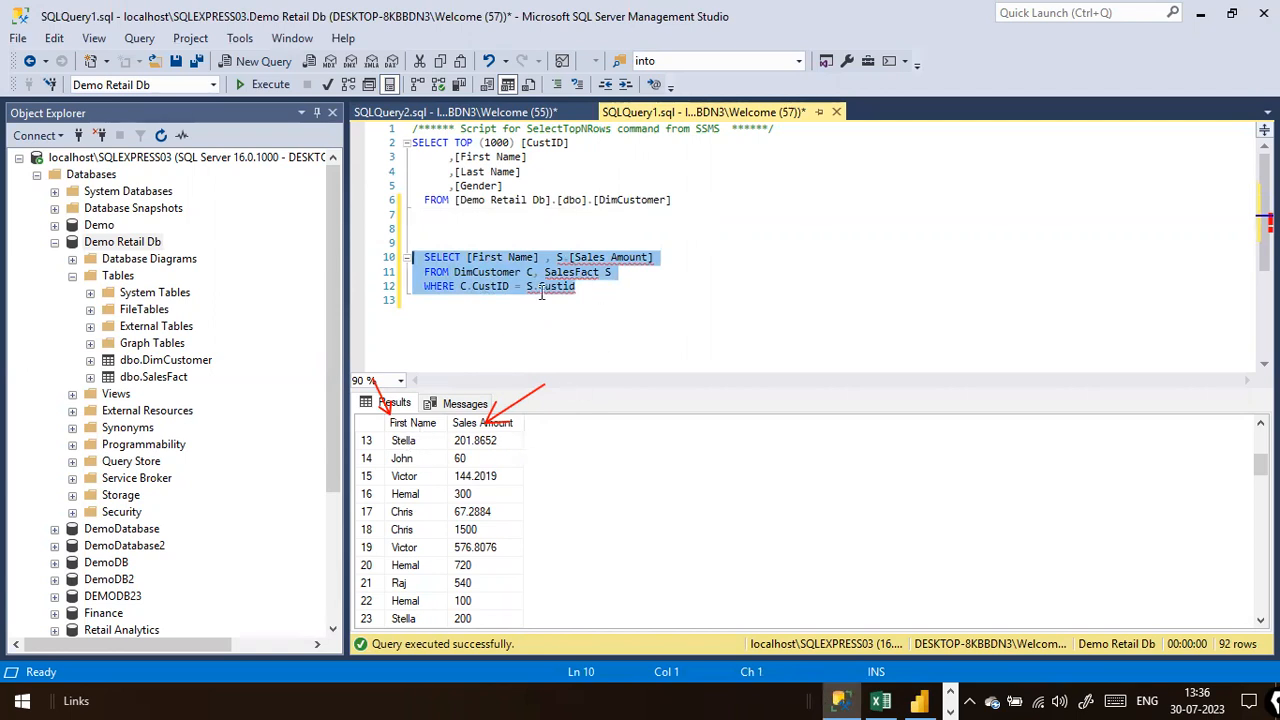
pyautogui.rightClick(576, 320)
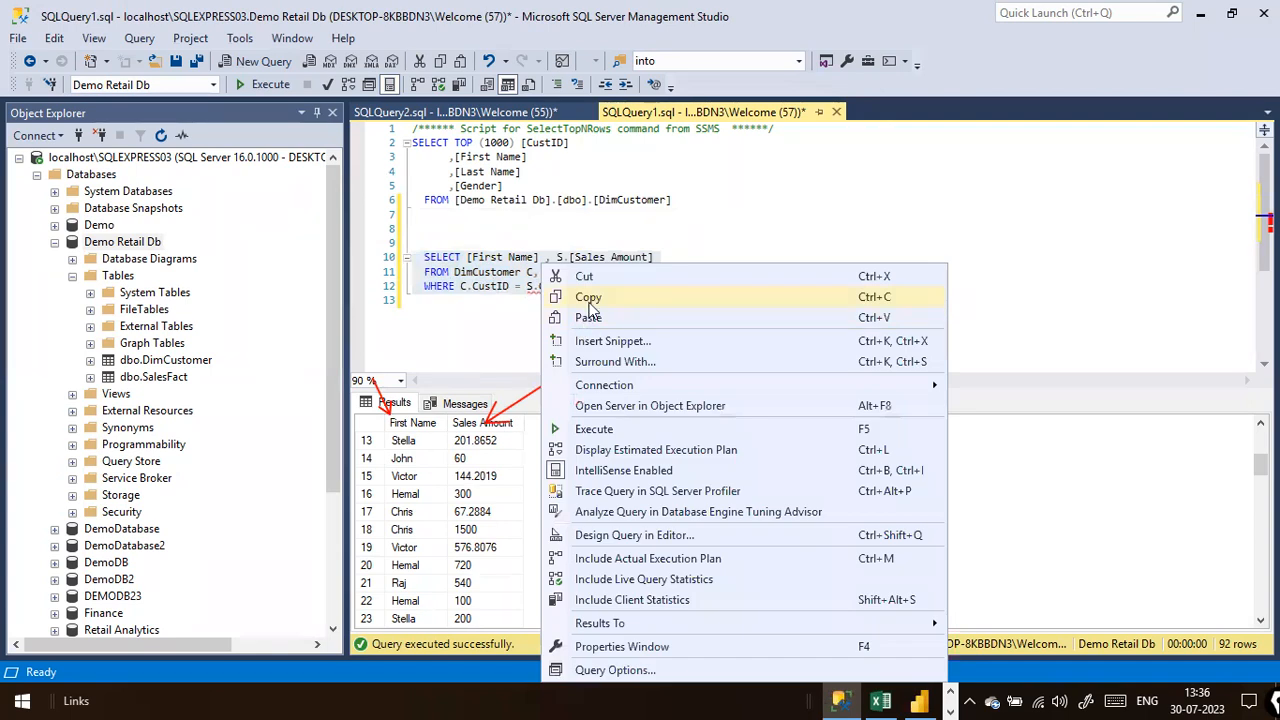
pyautogui.click(588, 300)
pyautogui.hotkey('alt', 'Tab')
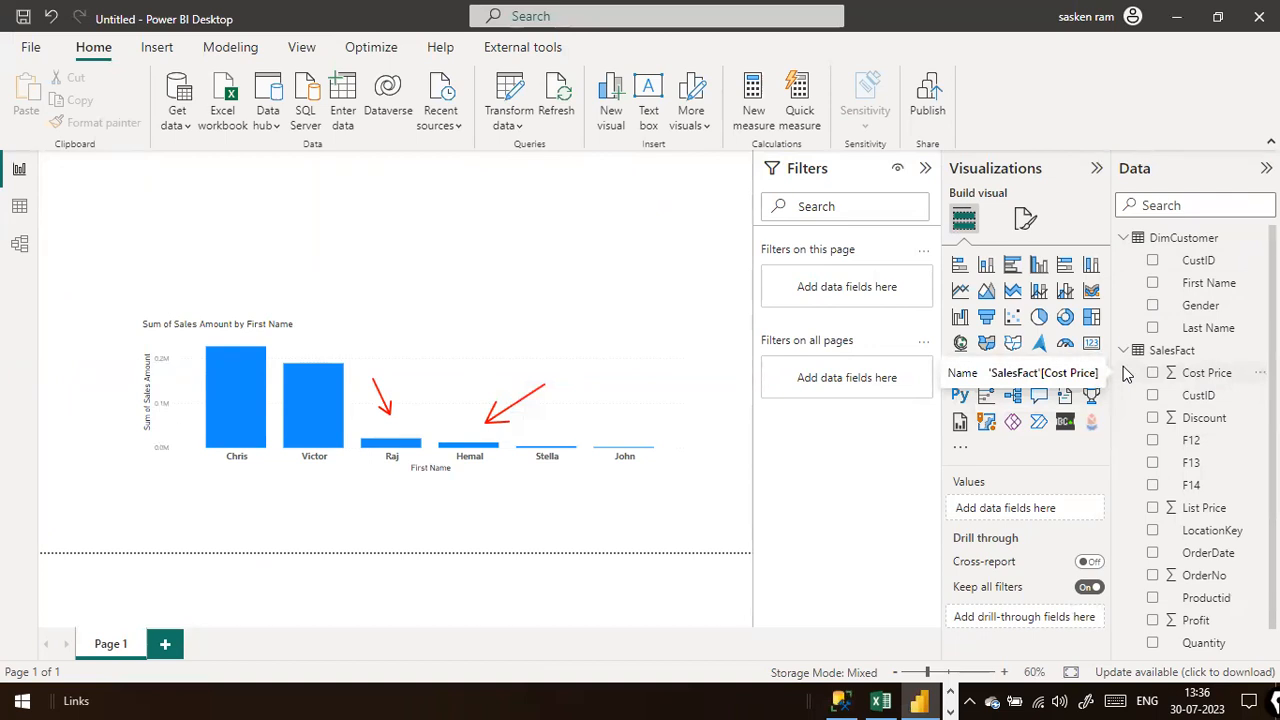
# Step: Start a new SQL Server data connection in DirectQuery mode and paste the copied join query as its SQL statement
pyautogui.click(176, 131)
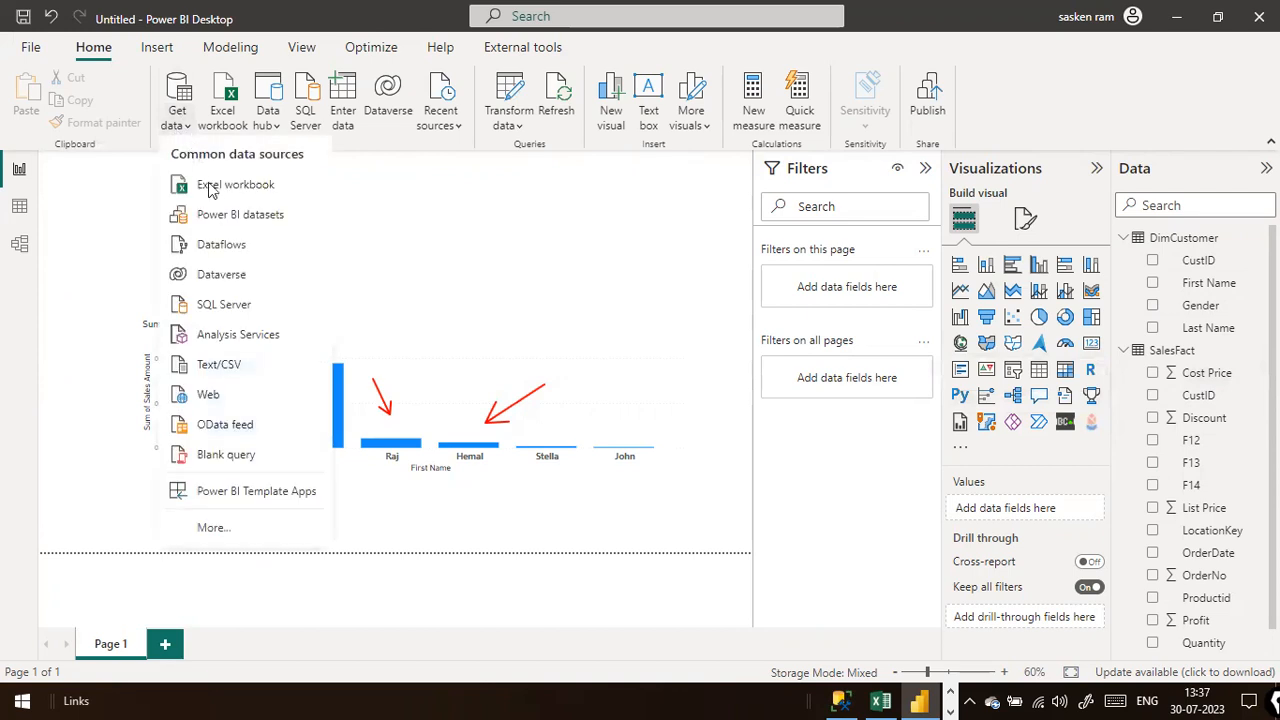
pyautogui.click(252, 312)
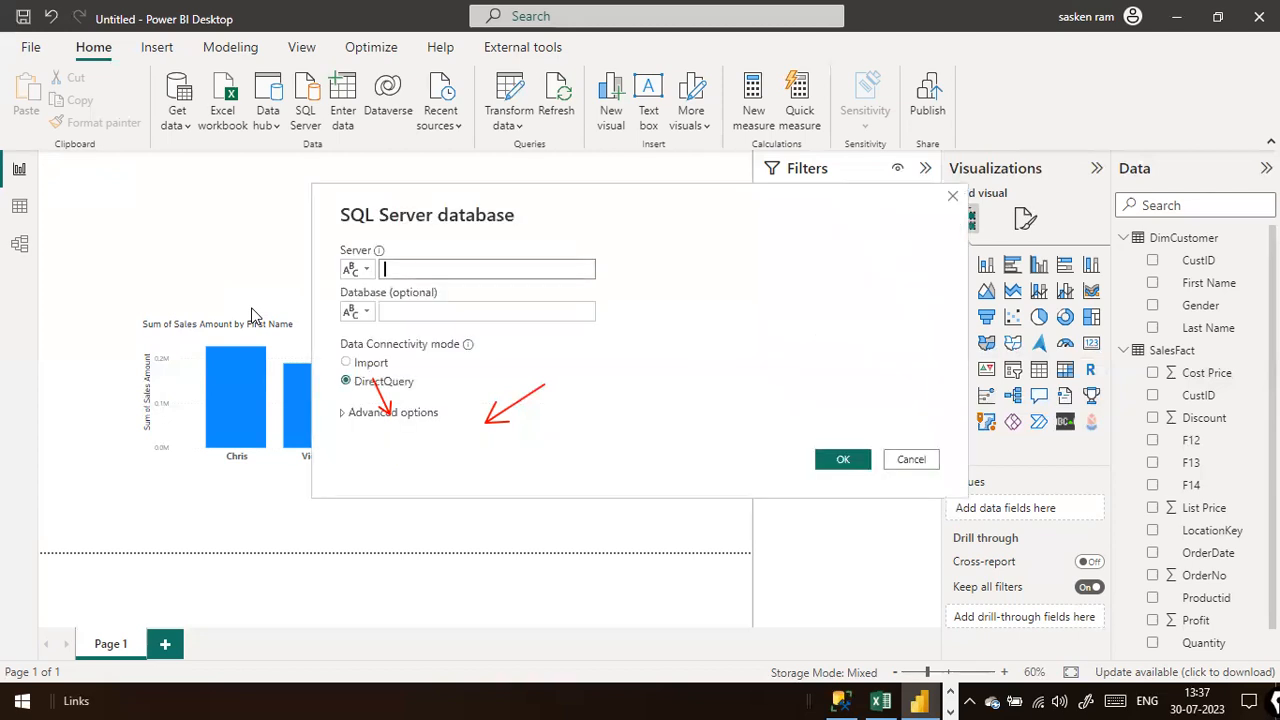
pyautogui.click(350, 413)
pyautogui.click(372, 428)
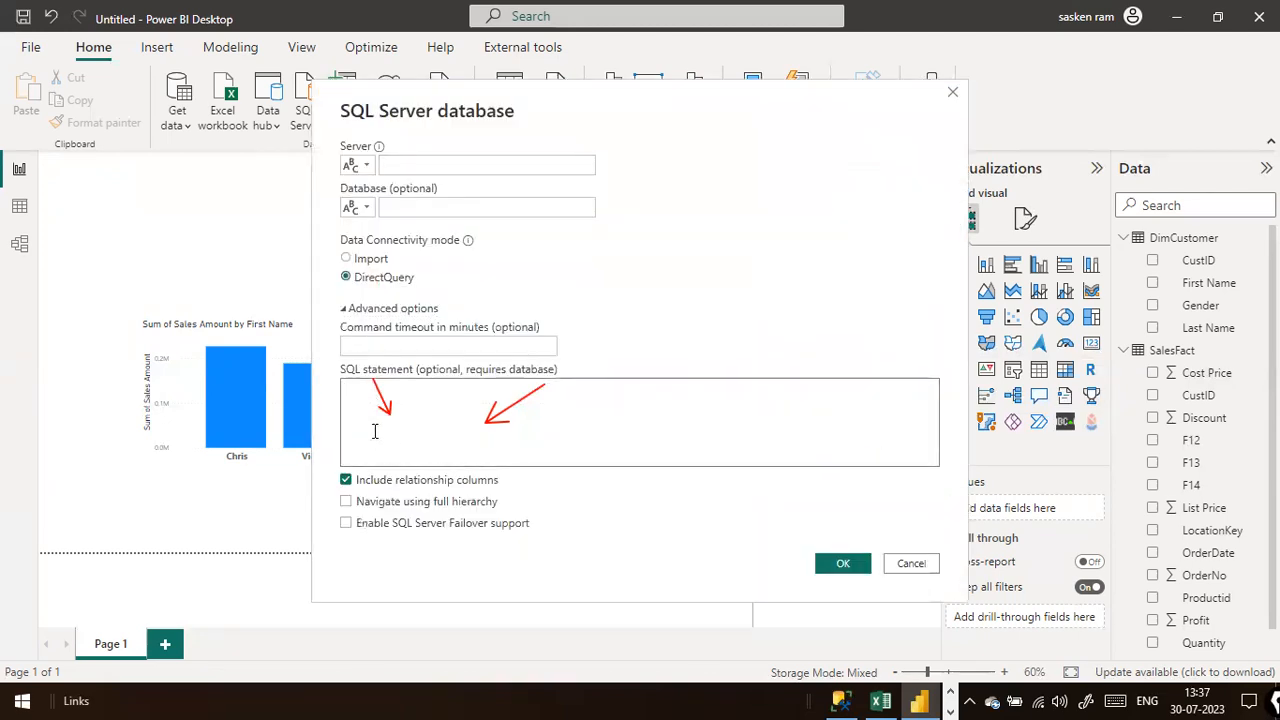
pyautogui.hotkey('ctrl', 'v')
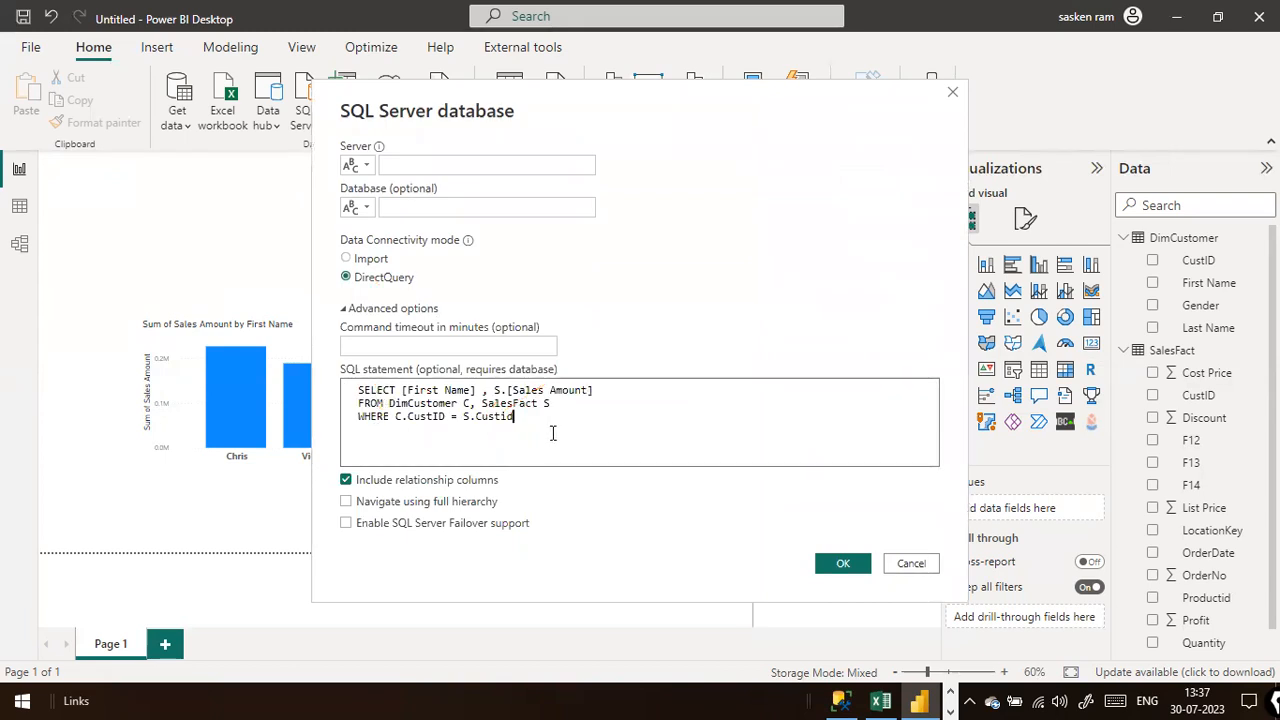
# Step: Copy the server name localhost\SQLEXPRESS03 from SQL Server Management Studio's connection dialog and paste it as the Power BI connection's server
pyautogui.click(548, 166)
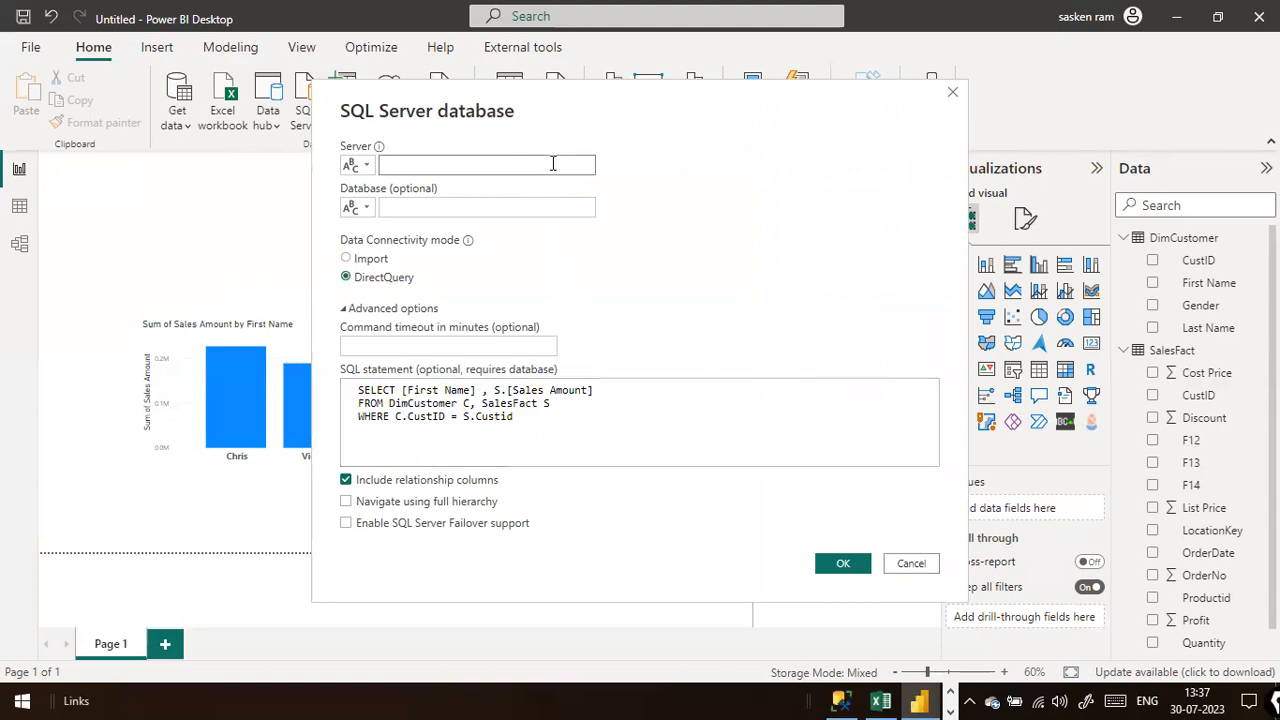
pyautogui.hotkey('alt', 'Tab')
pyautogui.hotkey('alt', 'Tab')
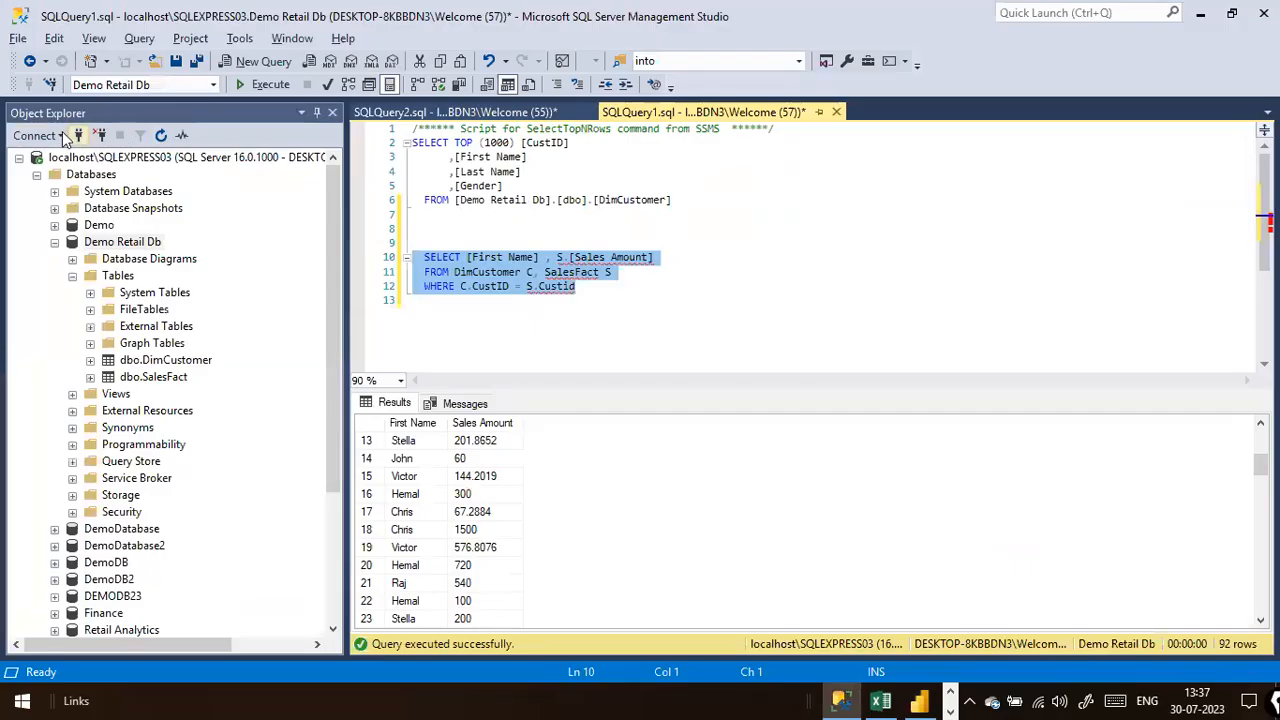
pyautogui.click(60, 135)
pyautogui.click(70, 152)
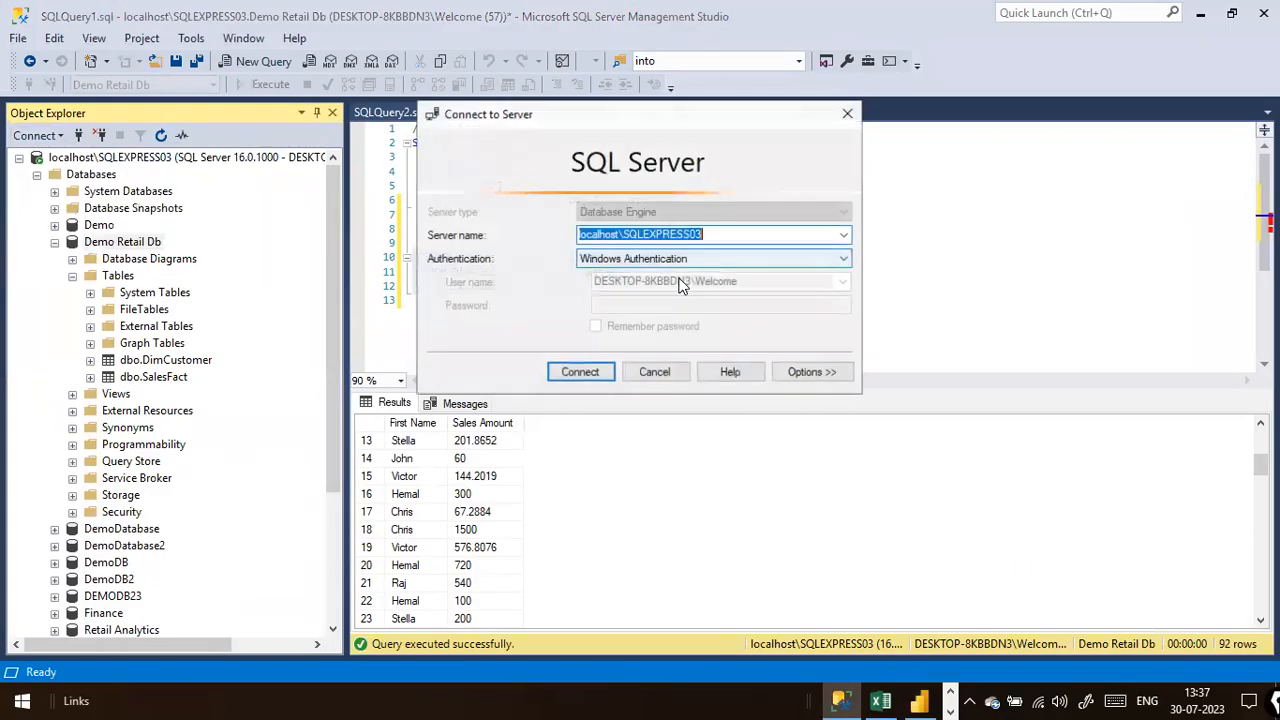
pyautogui.rightClick(686, 233)
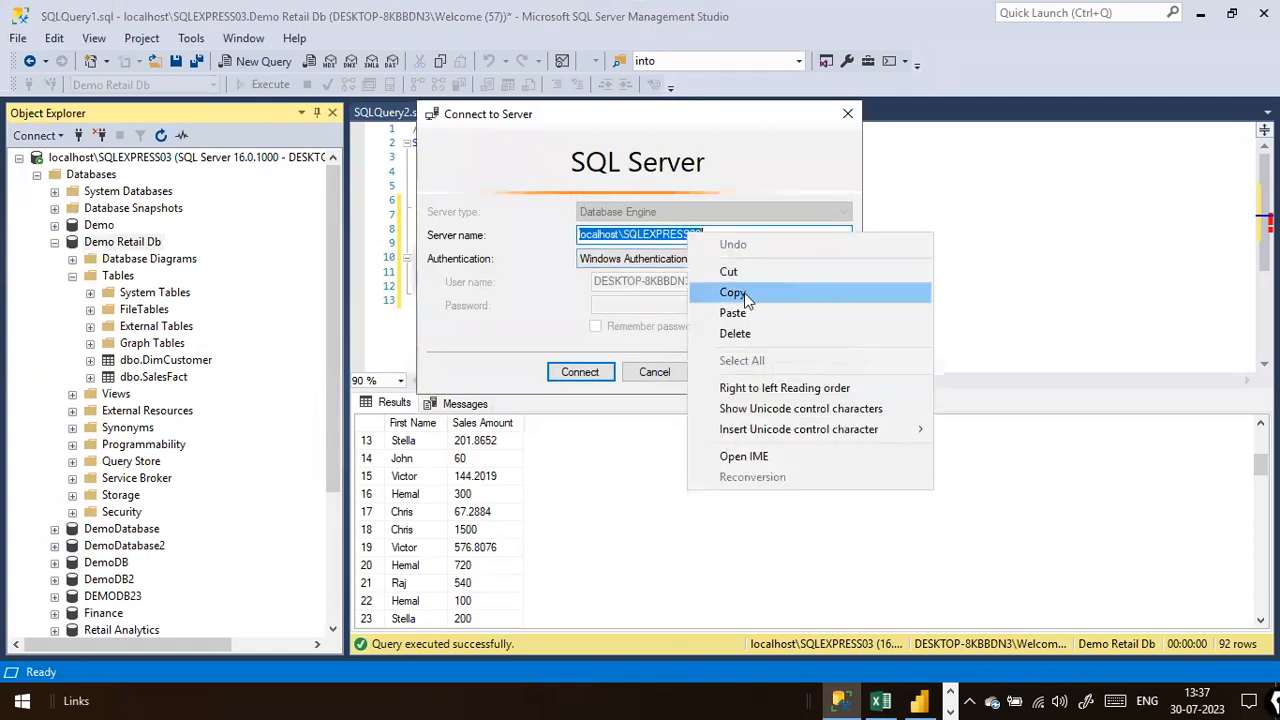
pyautogui.click(745, 292)
pyautogui.click(654, 371)
pyautogui.hotkey('alt', 'Tab')
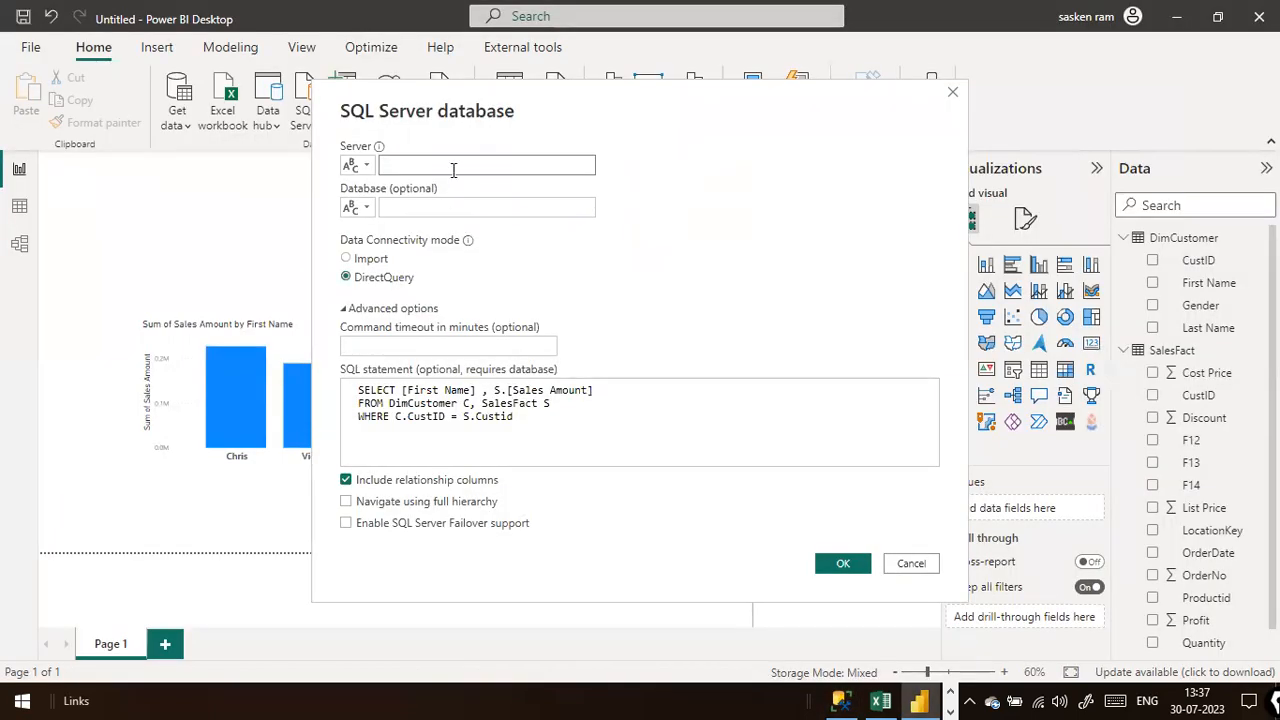
pyautogui.hotkey('ctrl', 'v')
# Step: Try to connect with Retail Demo DB as the database name, and go back to the connection settings
pyautogui.click(466, 207)
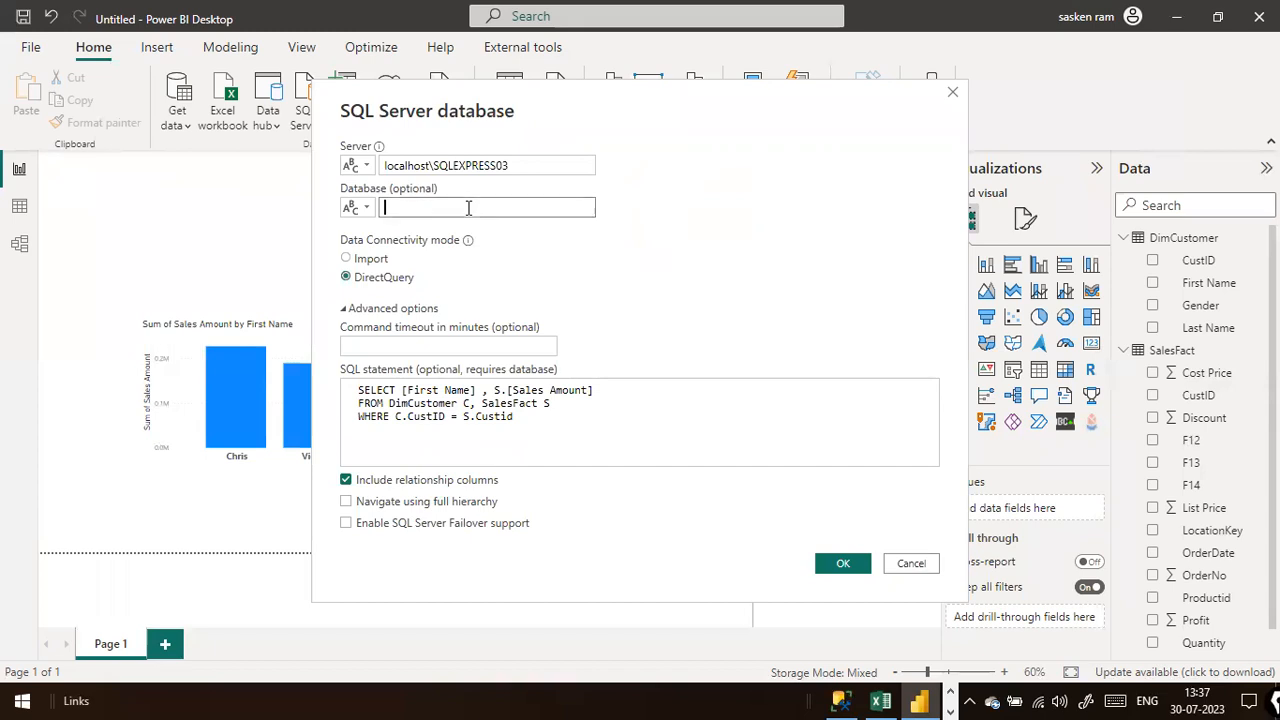
pyautogui.write('Retail Demo DB')
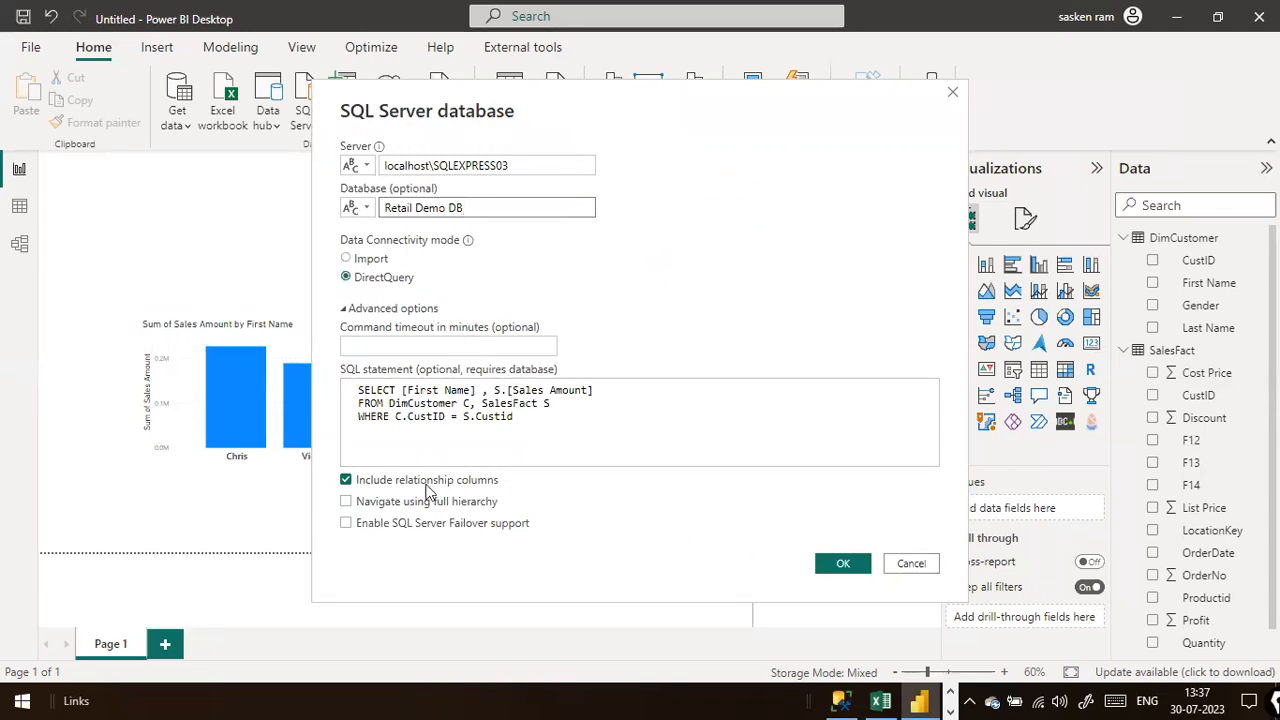
pyautogui.click(704, 440)
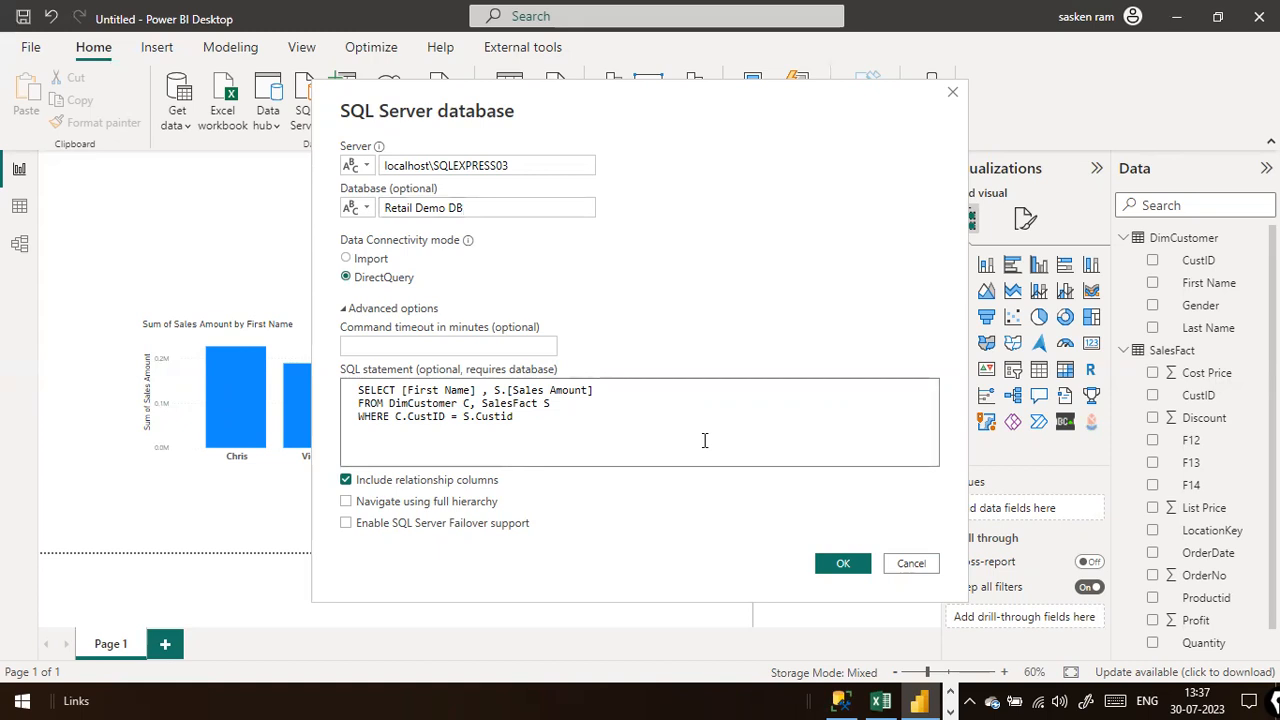
pyautogui.hotkey('ctrl', 'a')
pyautogui.click(843, 563)
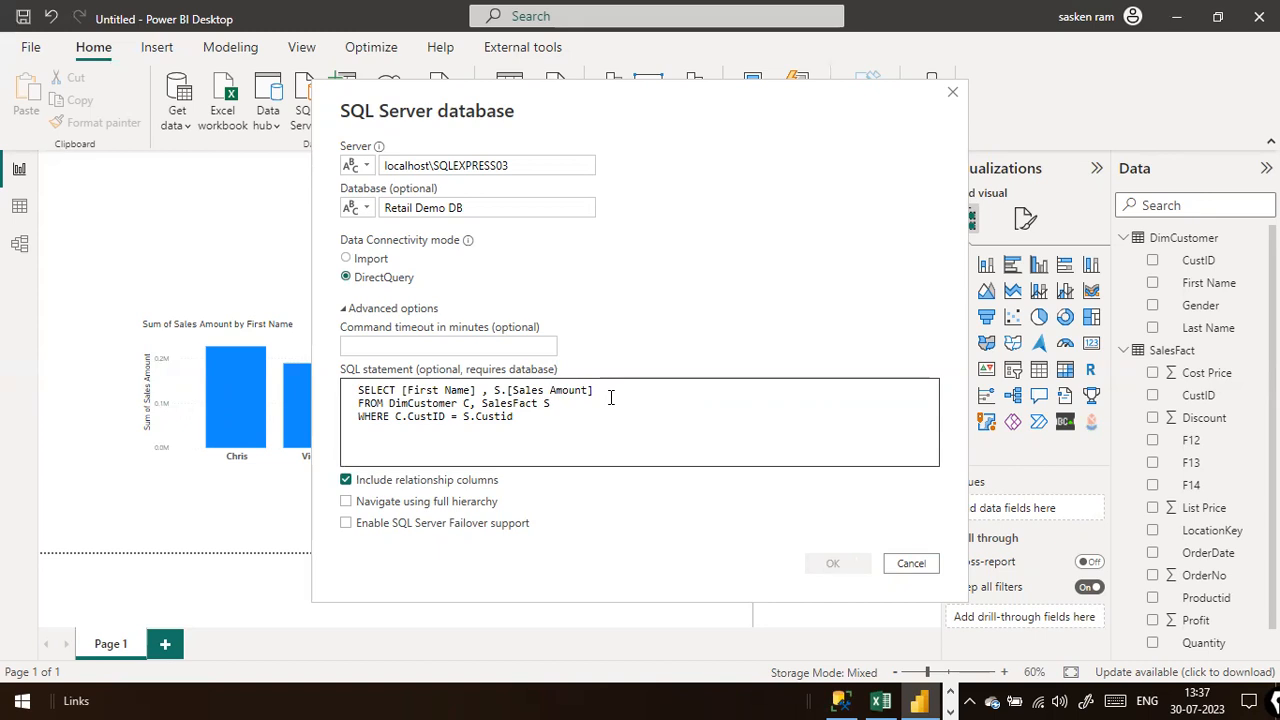
pyautogui.moveTo(571, 423); pyautogui.dragTo(234, 365)
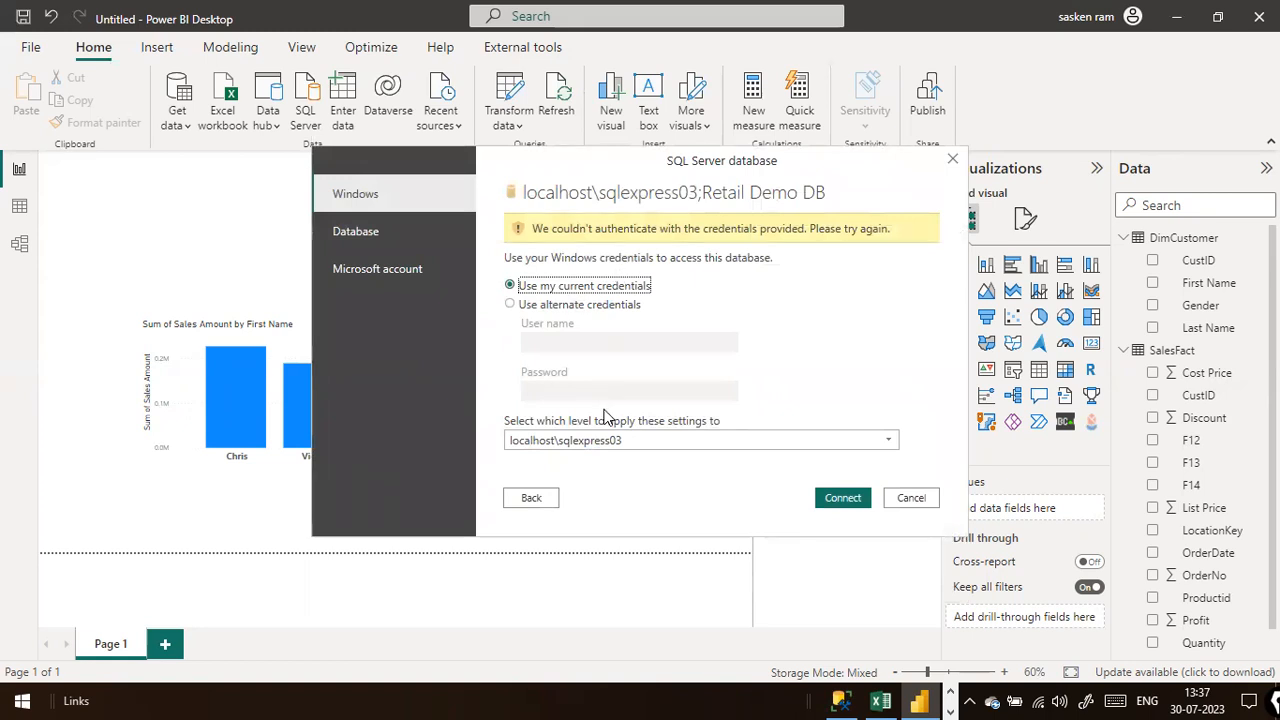
pyautogui.click(533, 497)
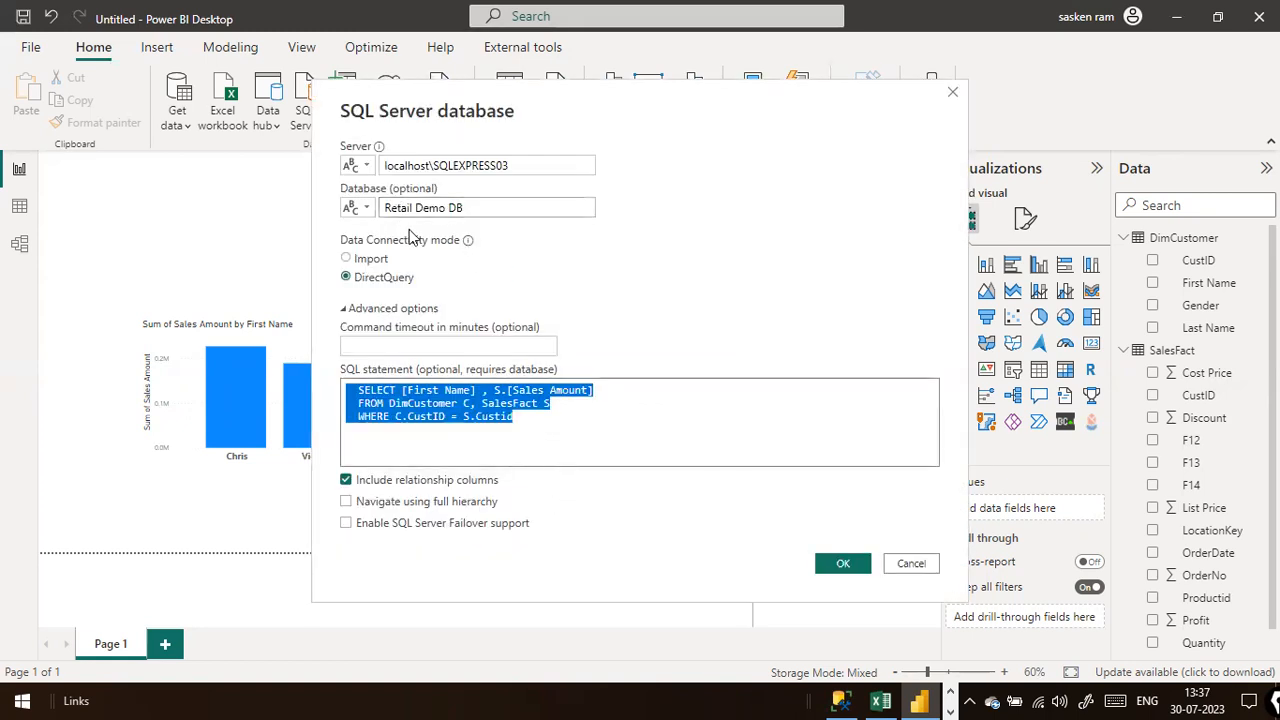
# Step: Replace the connection's database name with Demo Retail Db, copied from the database's name in SQL Server Management Studio
pyautogui.click(497, 212)
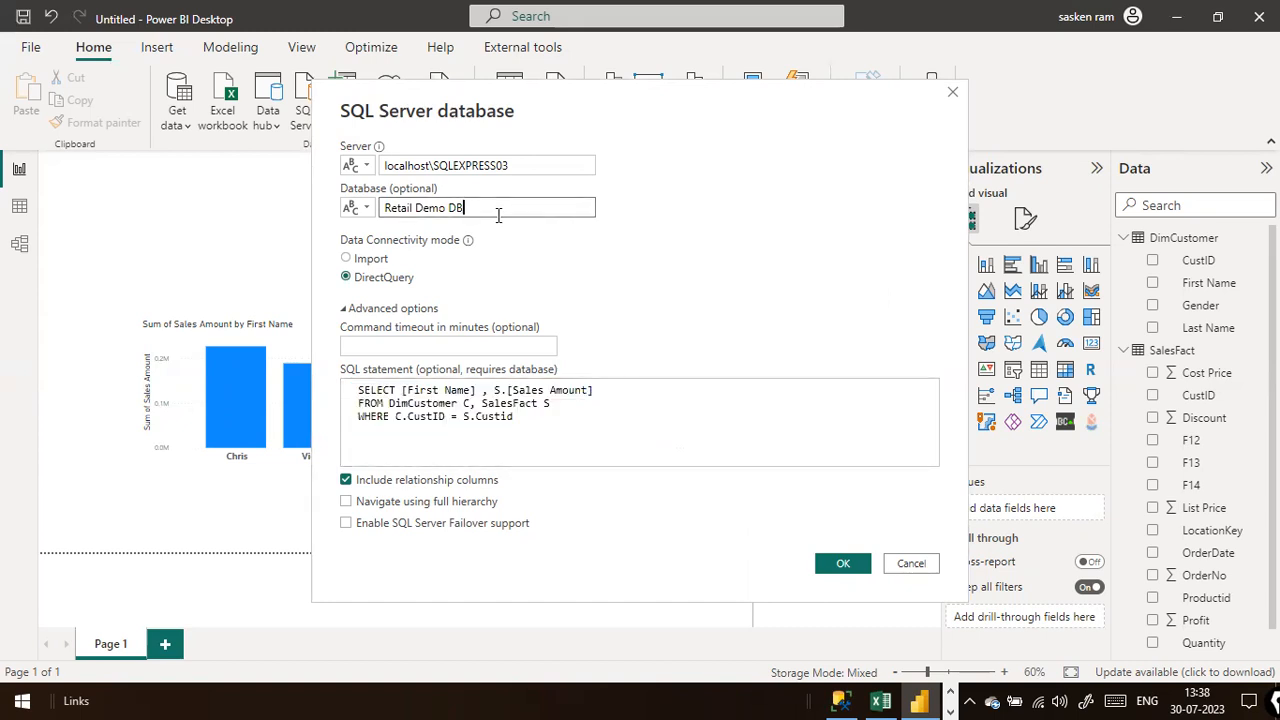
pyautogui.hotkey('alt', 'Tab')
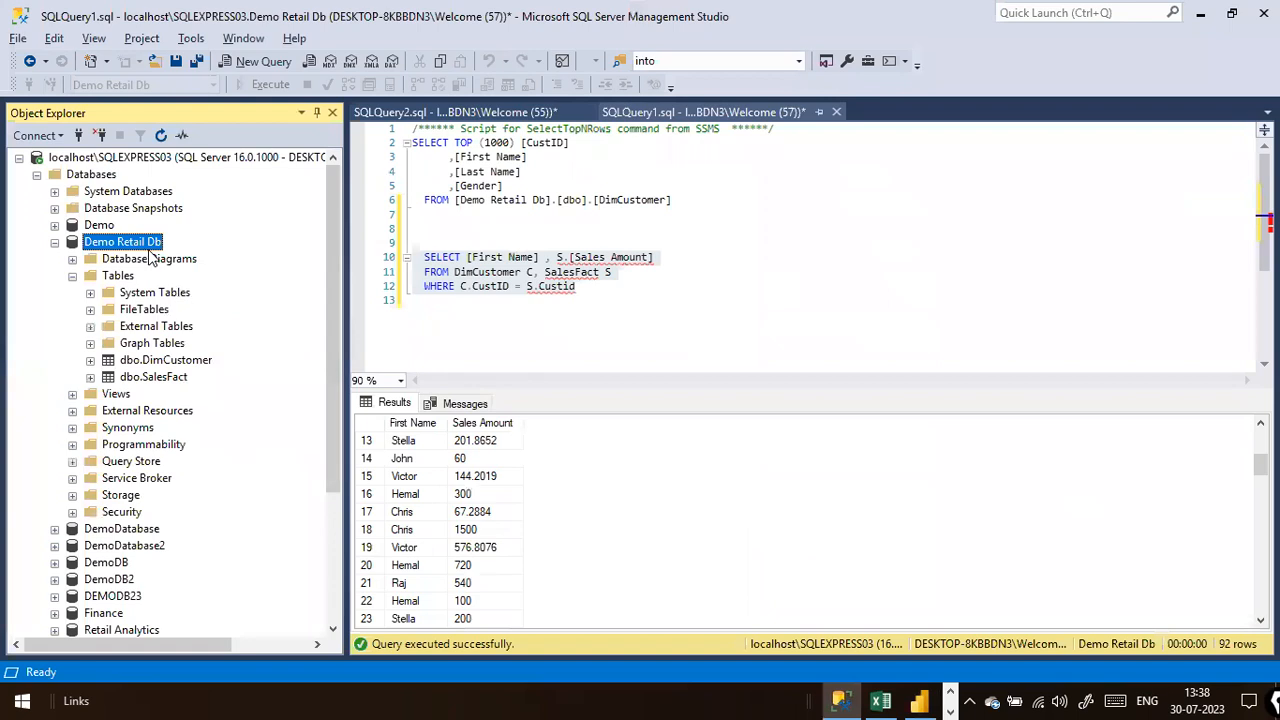
pyautogui.rightClick(150, 244)
pyautogui.click(246, 467)
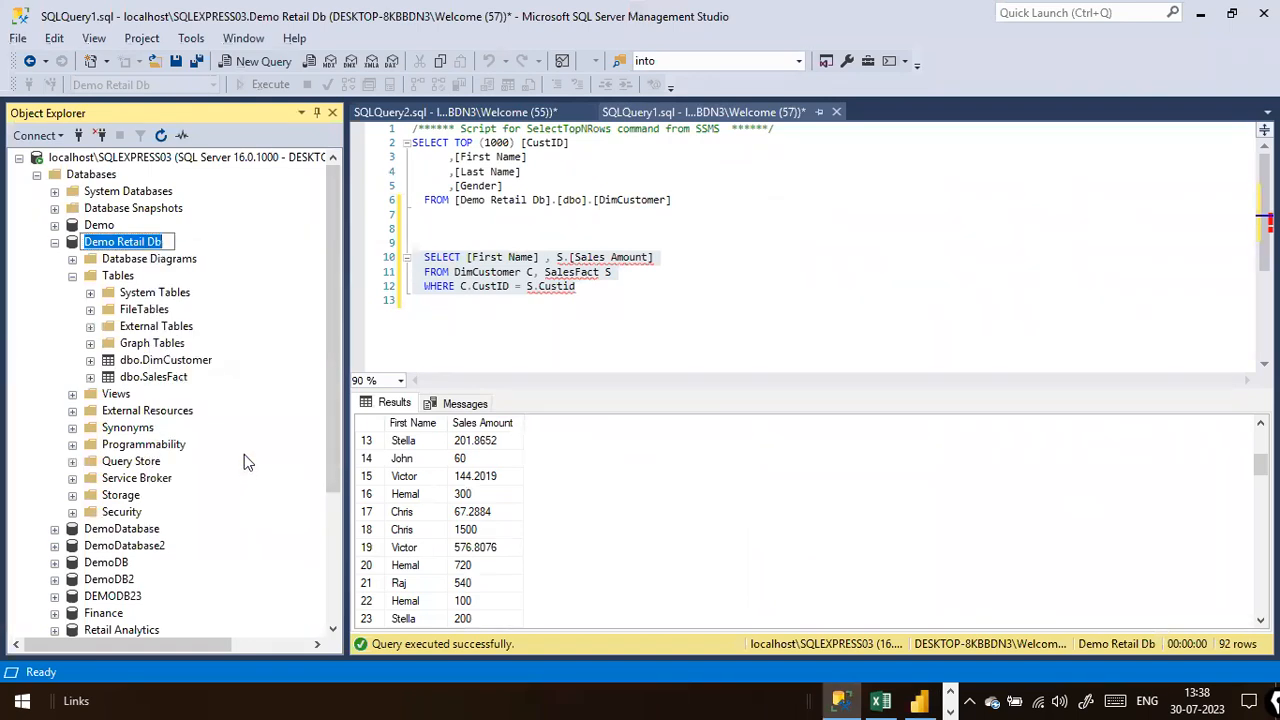
pyautogui.hotkey('alt', 'Tab')
pyautogui.tripleClick(477, 208)
pyautogui.hotkey('ctrl', 'v')
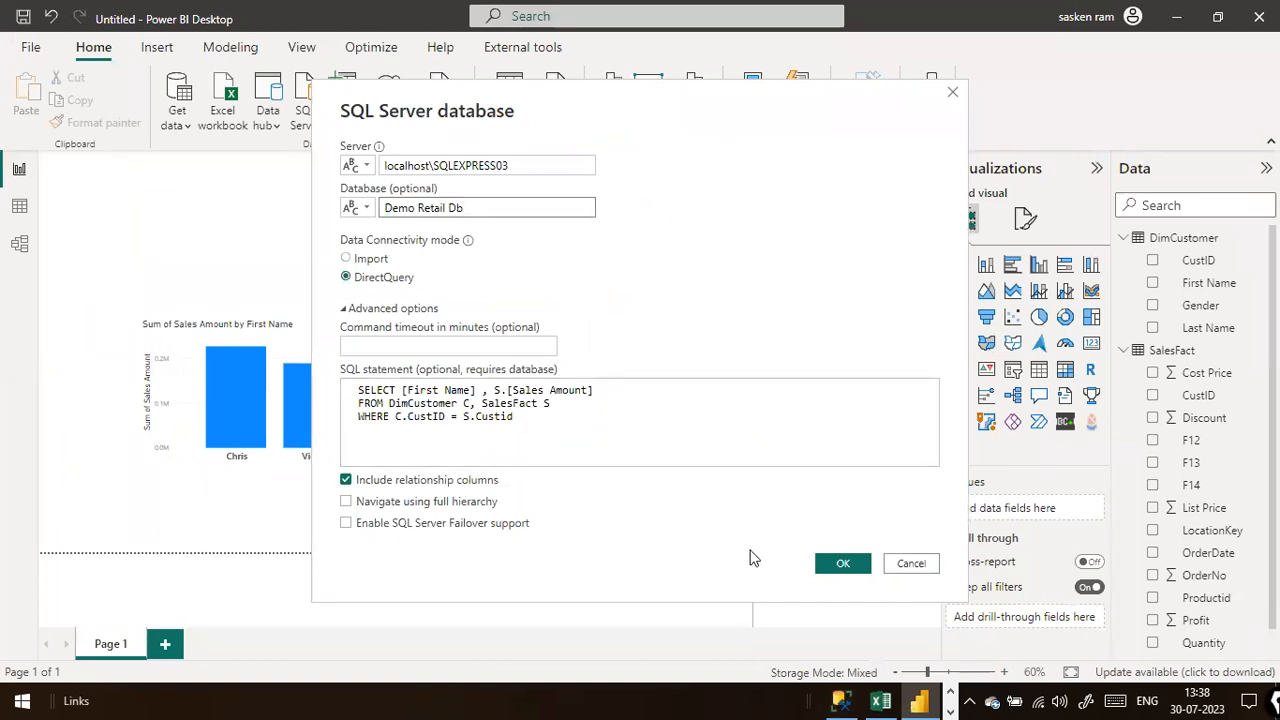
# Step: Connect to the database, load the join query's data, and apply the pending query changes
pyautogui.click(831, 563)
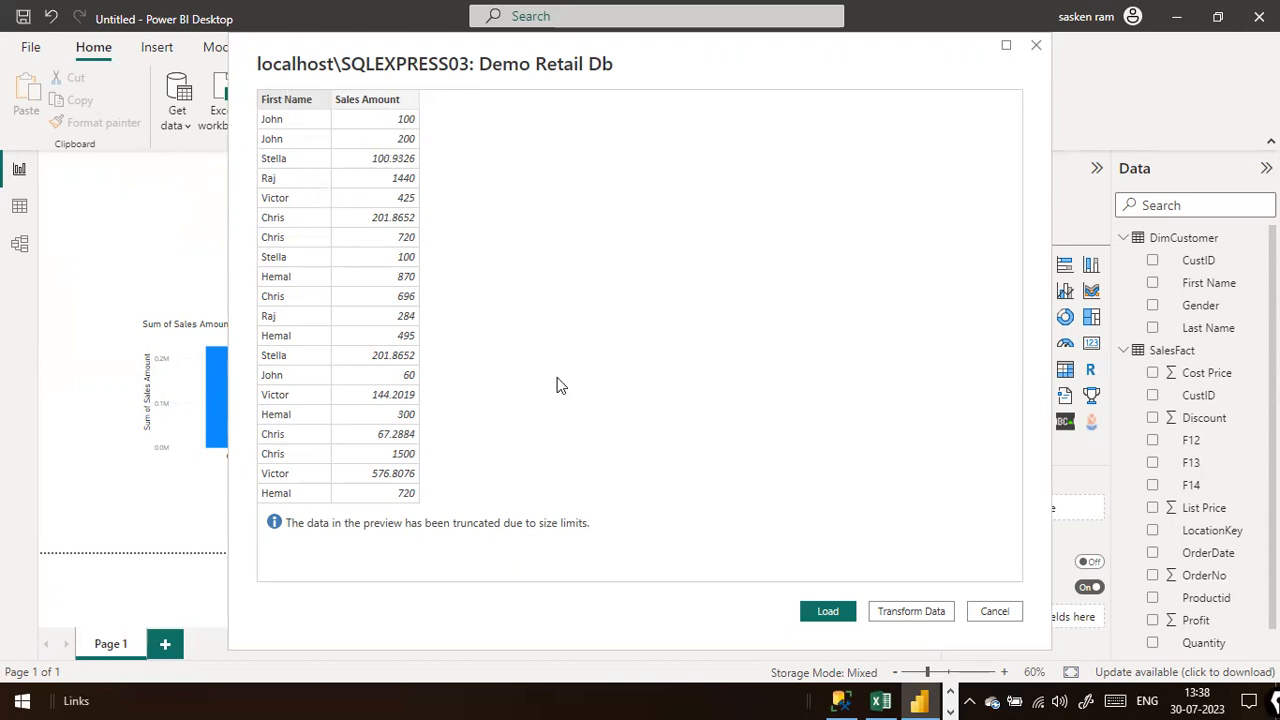
pyautogui.click(840, 611)
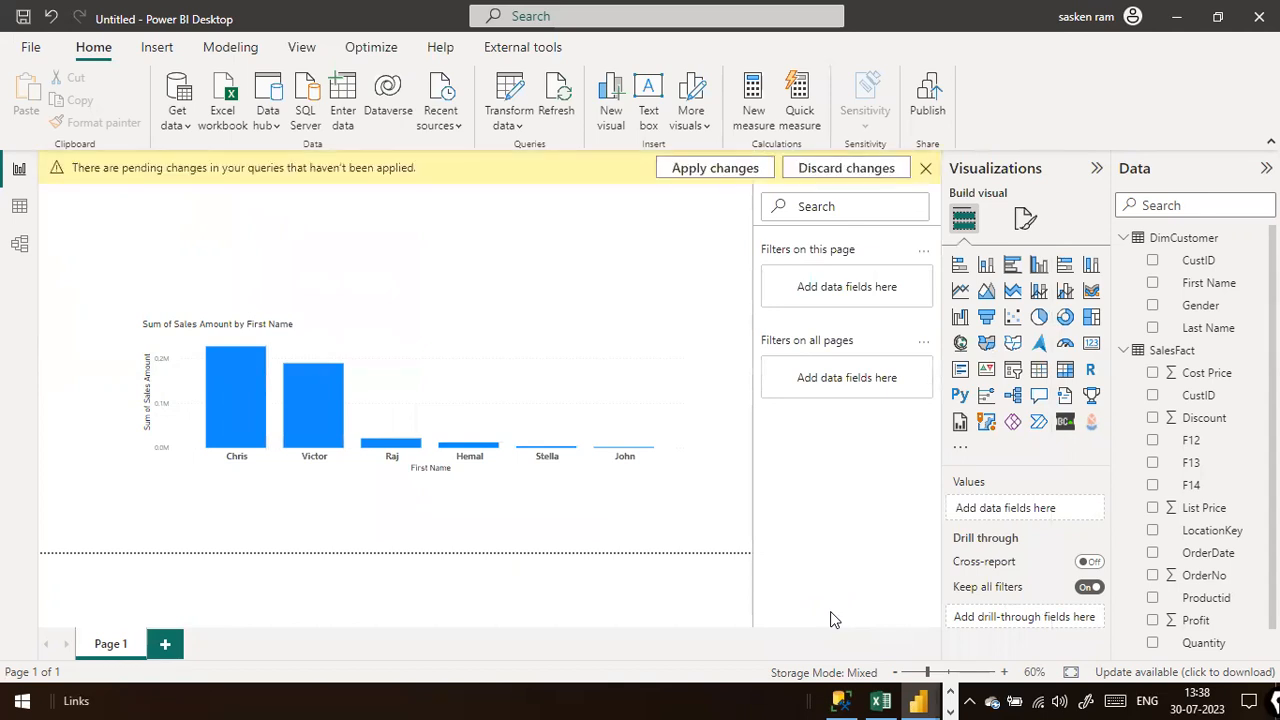
pyautogui.click(708, 168)
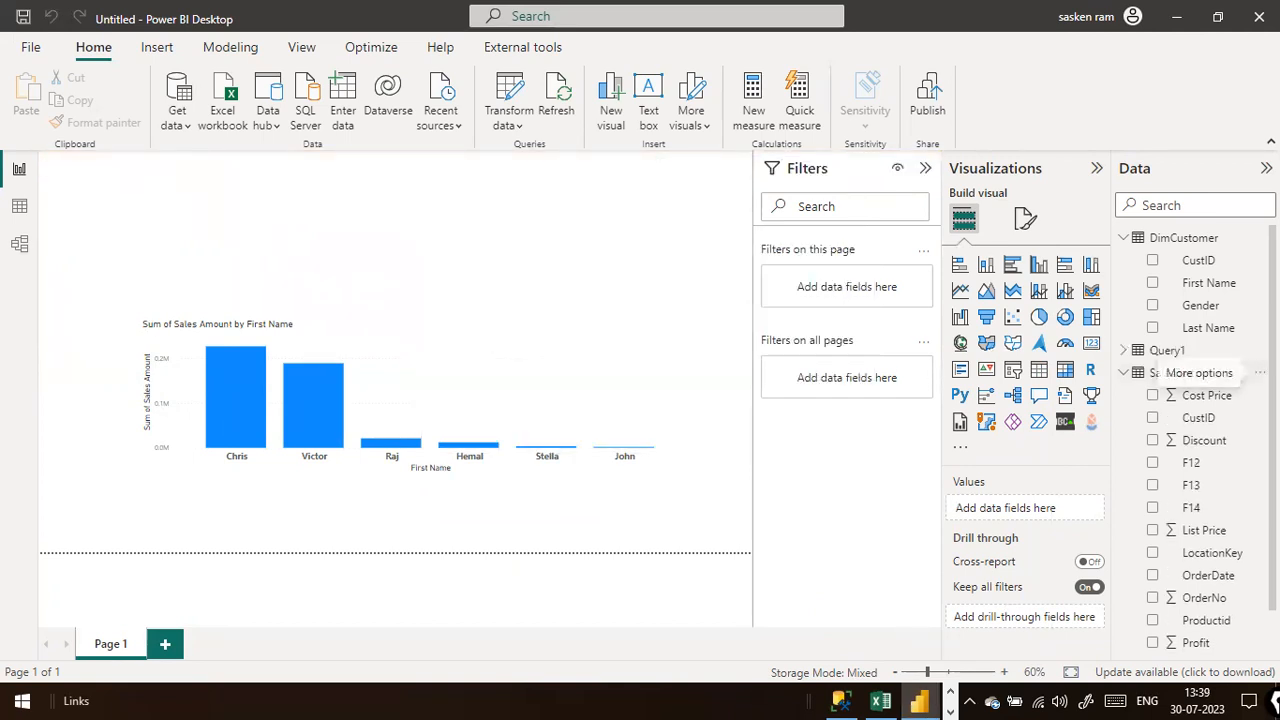
# Step: Collapse the DimCustomer and SalesFact field lists and rename the Query1 table as SalesByCustomer
pyautogui.click(1126, 375)
pyautogui.click(1124, 239)
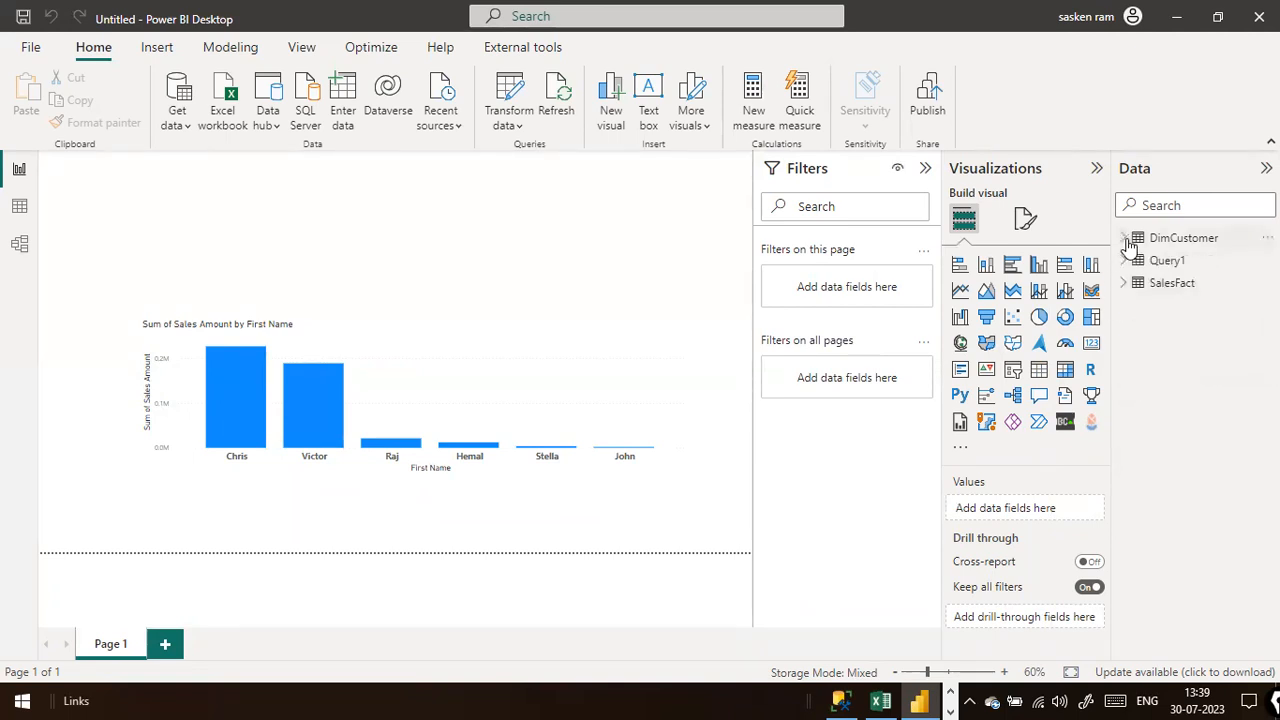
pyautogui.moveTo(1160, 272)
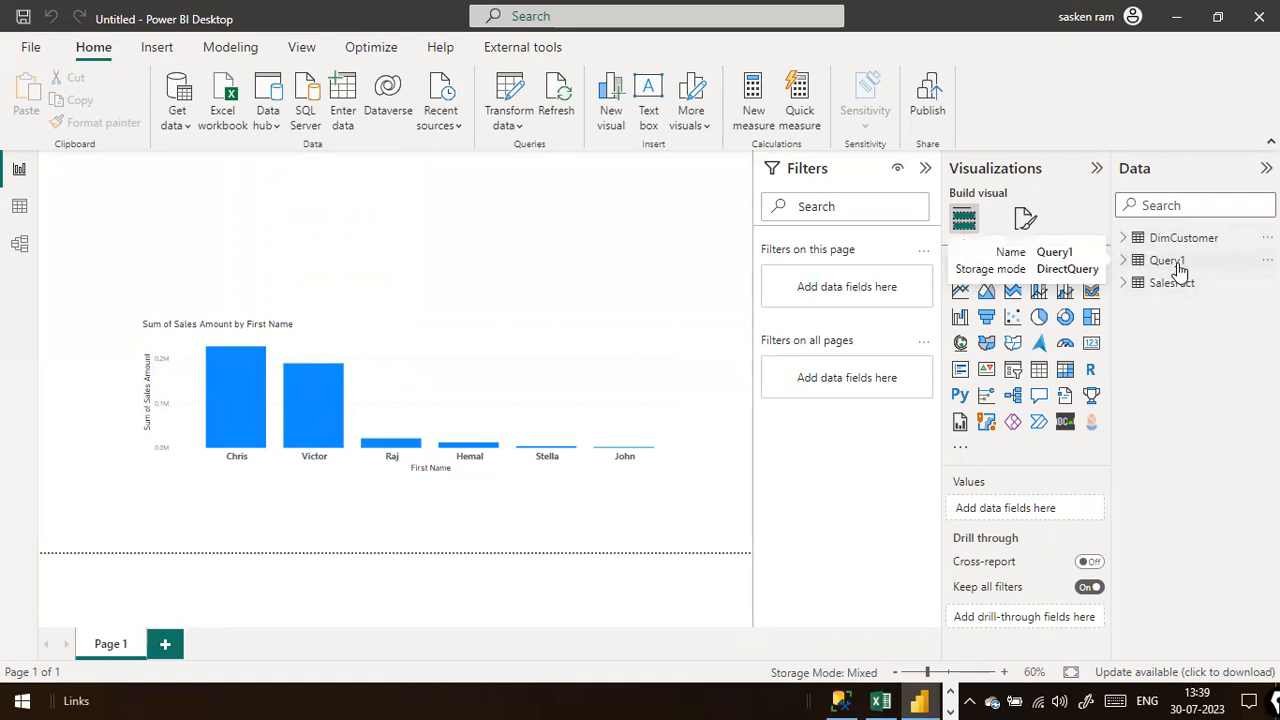
pyautogui.click(1124, 261)
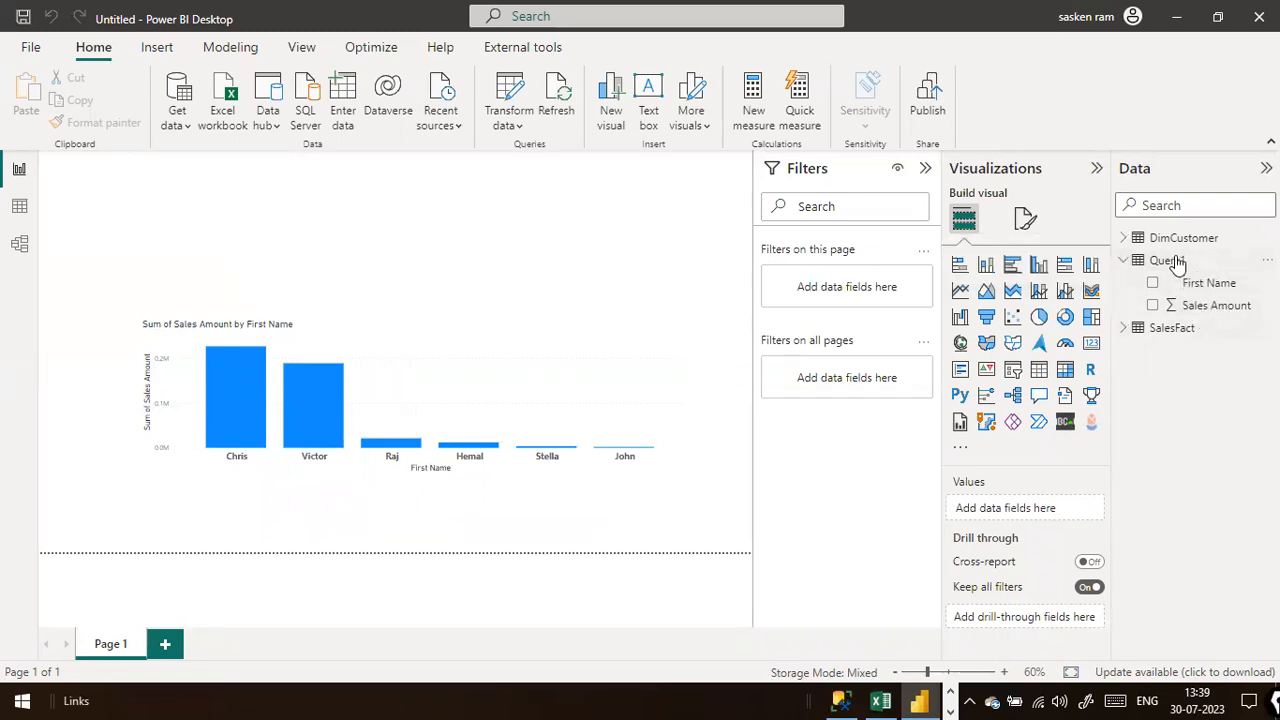
pyautogui.doubleClick(1168, 260)
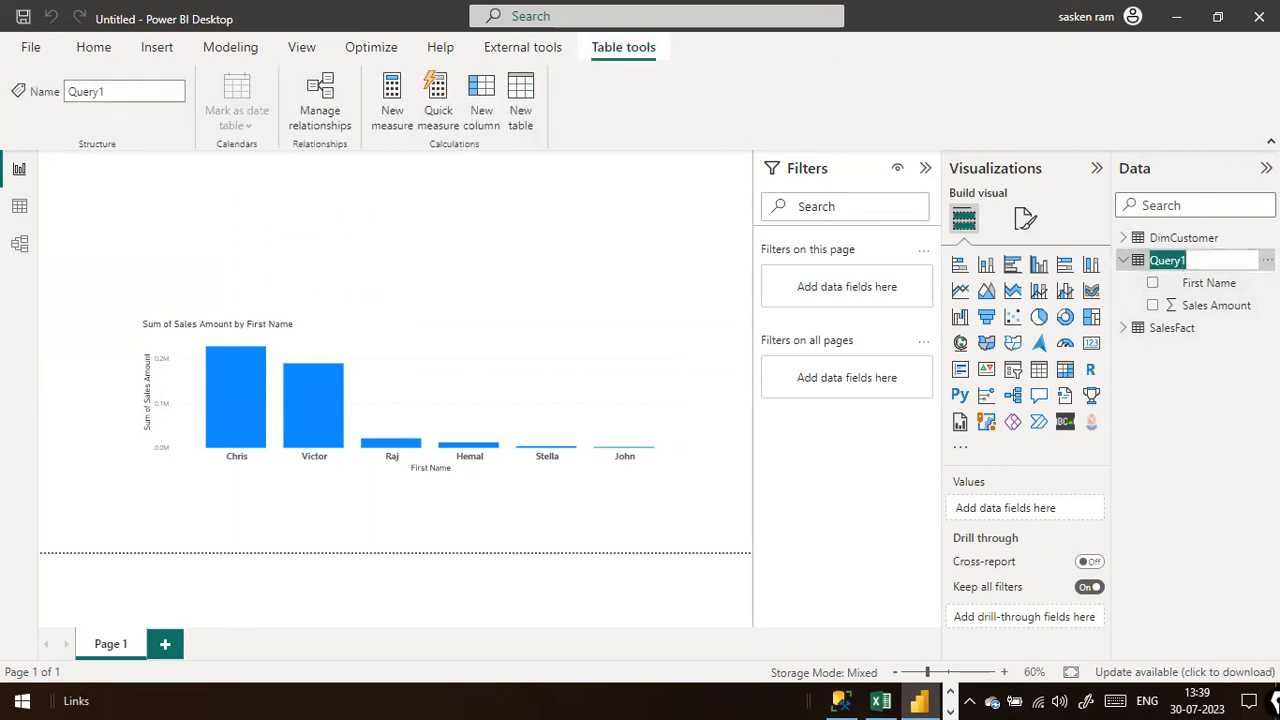
pyautogui.write('Sales ')
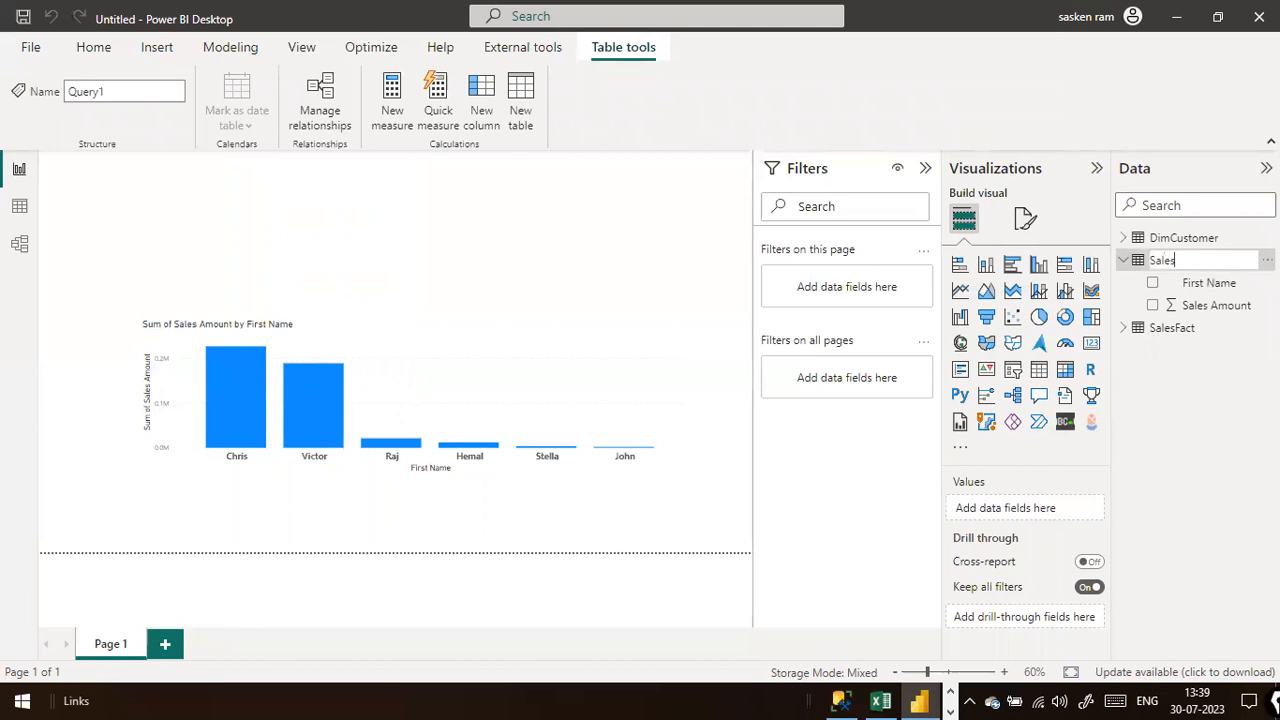
pyautogui.write('esByCustomer')
pyautogui.press('Return')
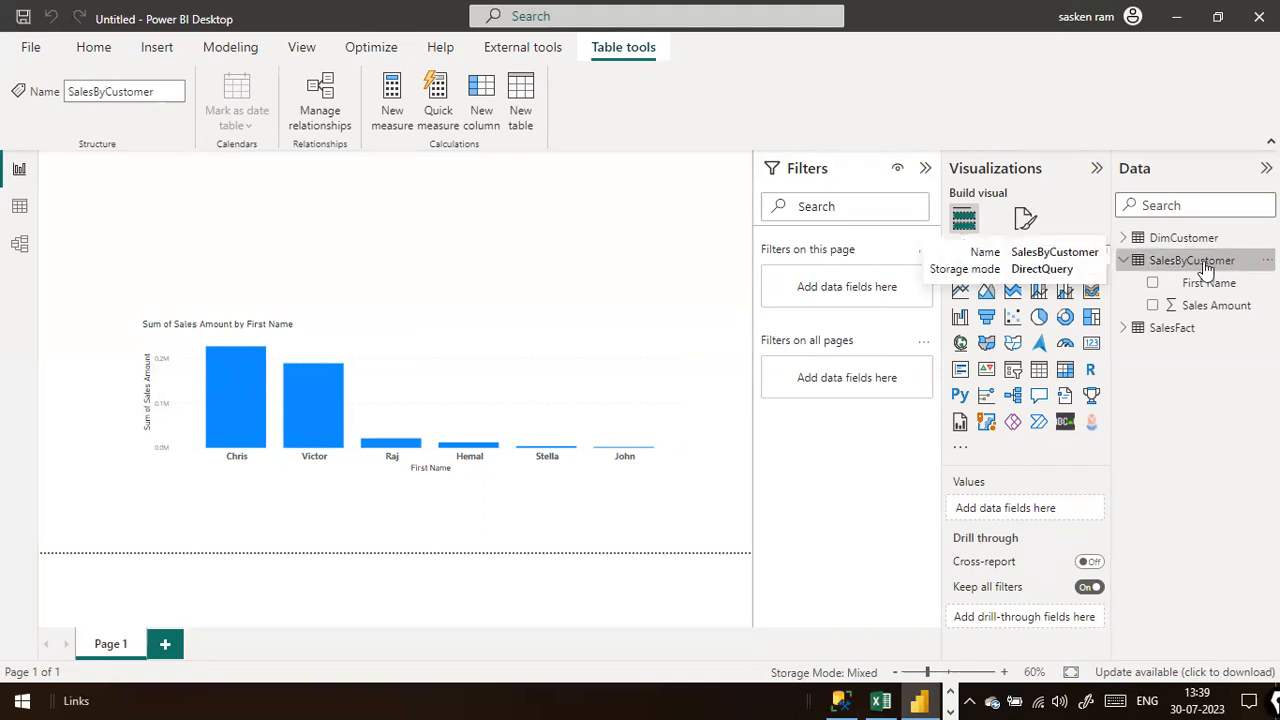
pyautogui.doubleClick(1212, 266)
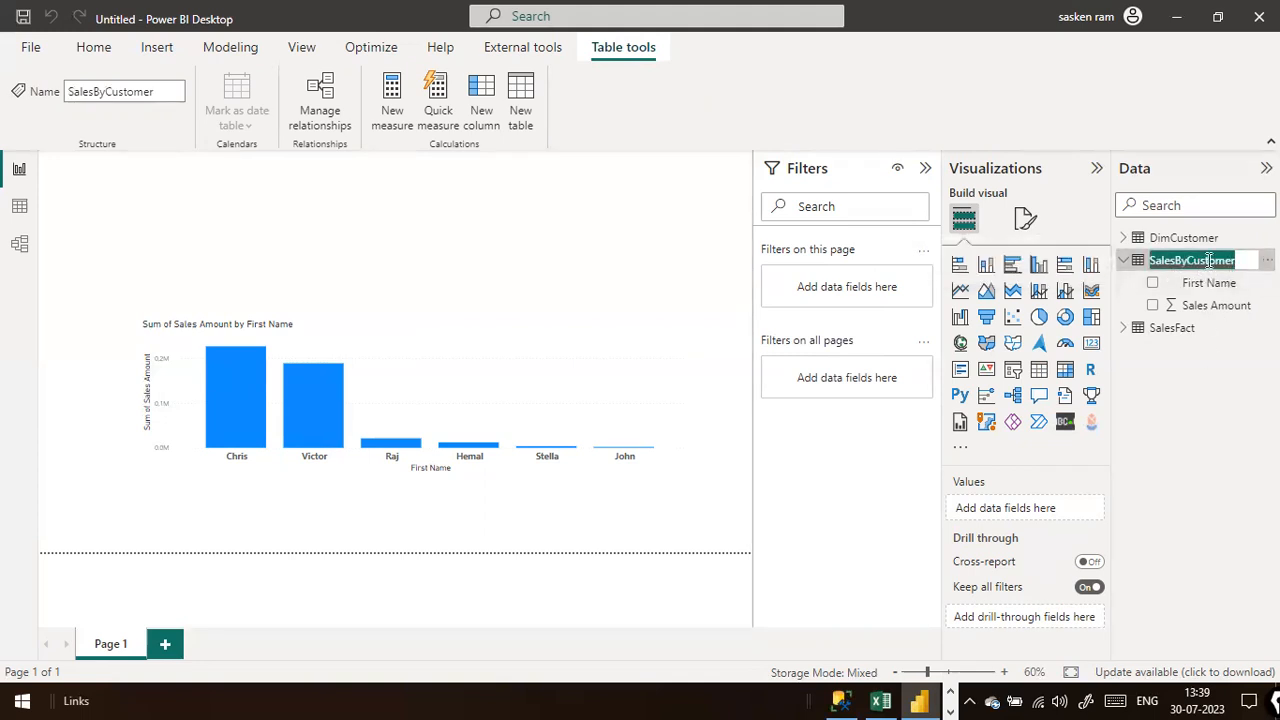
pyautogui.press('Return')
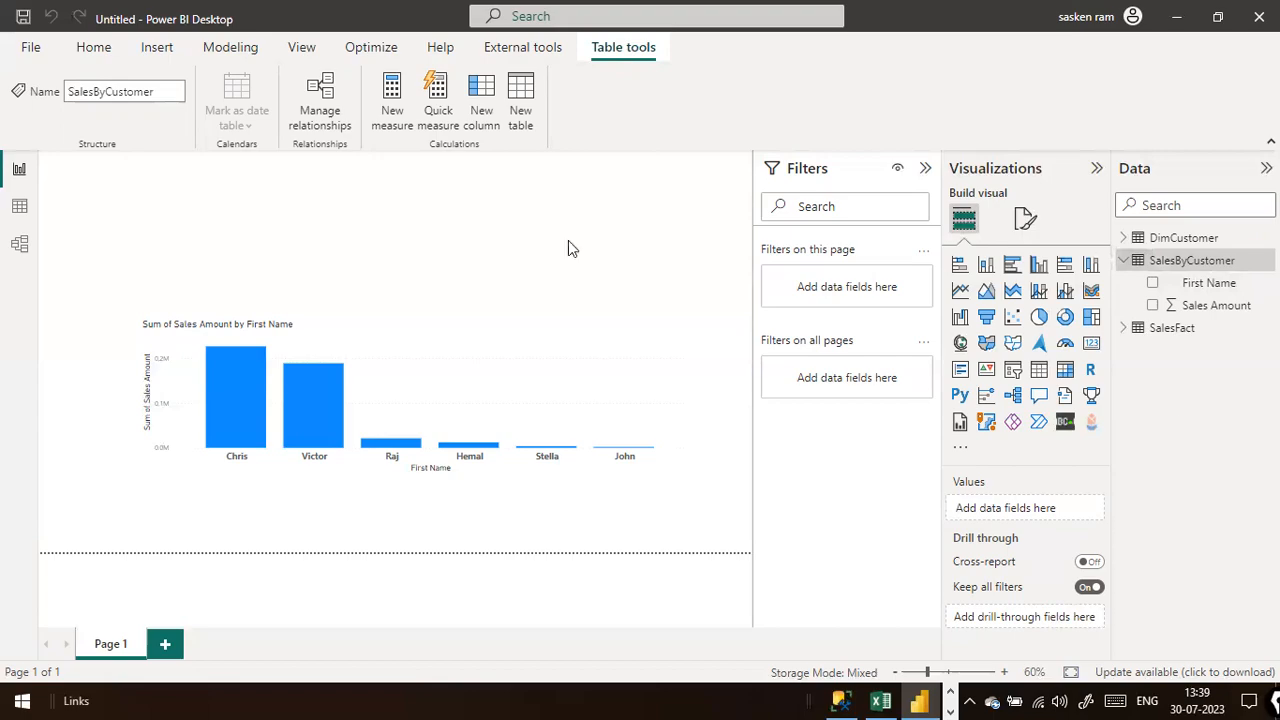
# Step: Check the SalesByCustomer table in the data view, and return to the report
pyautogui.click(22, 212)
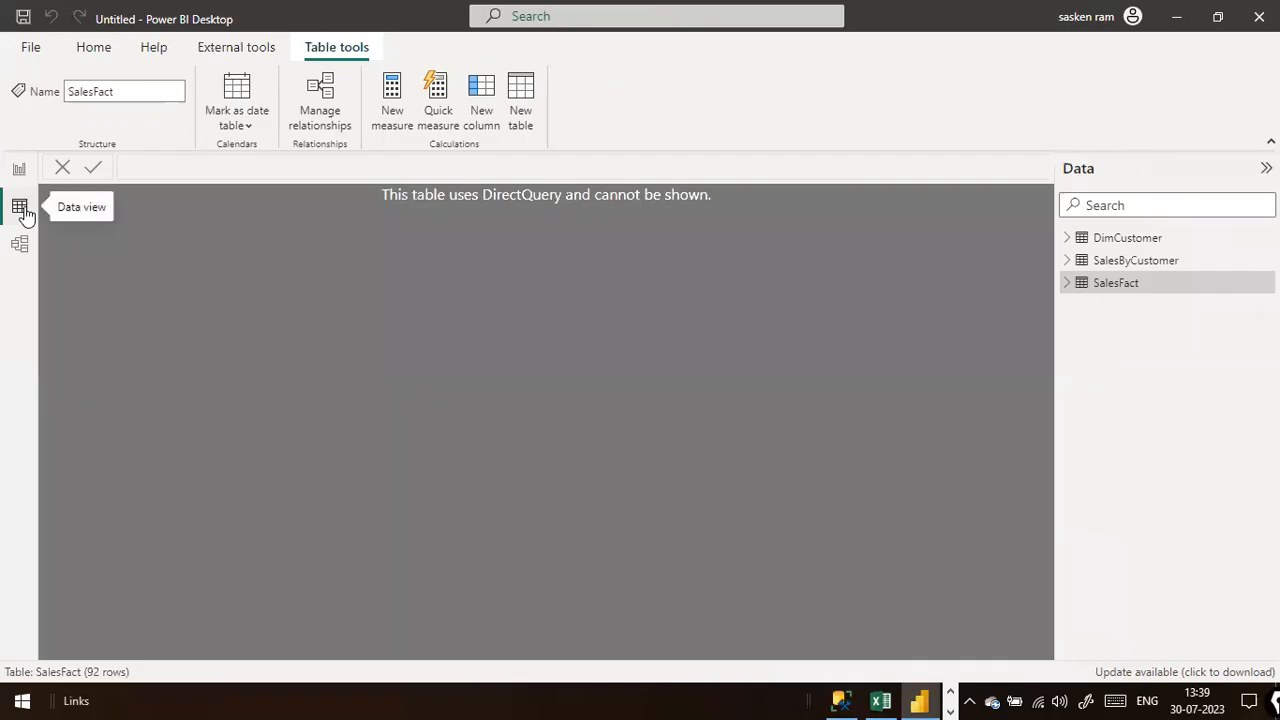
pyautogui.click(1136, 266)
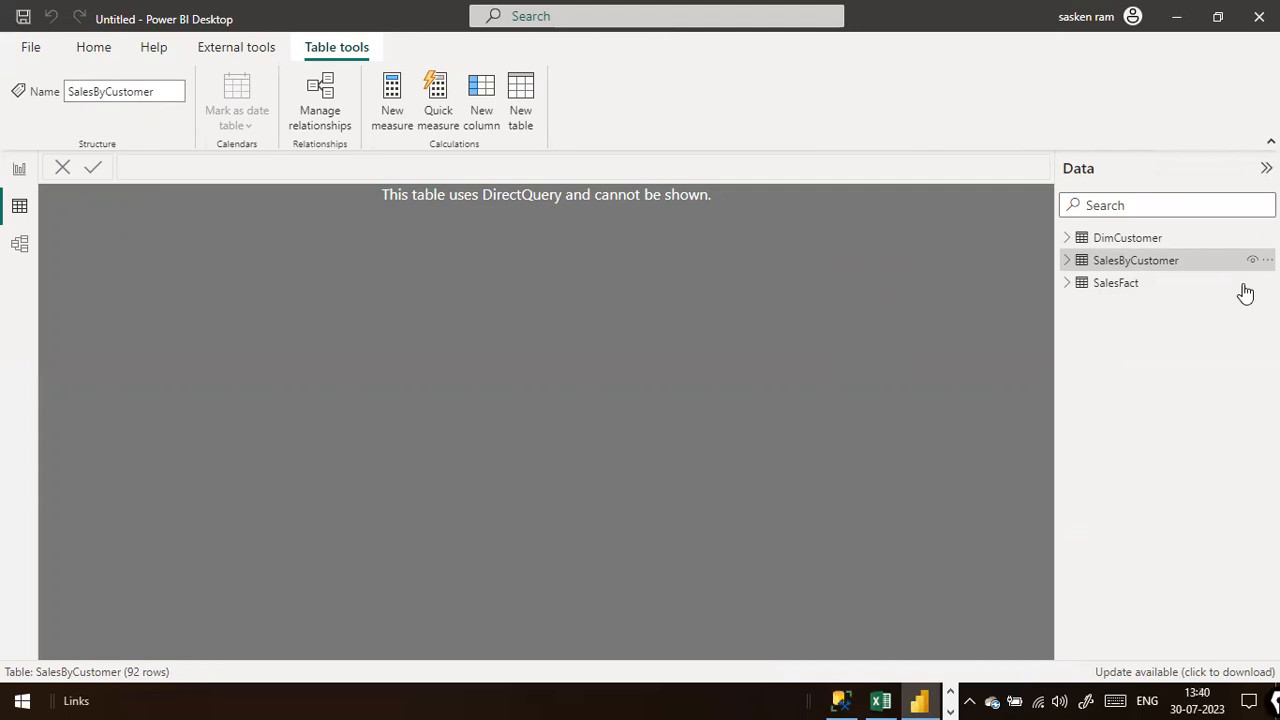
pyautogui.moveTo(1133, 250)
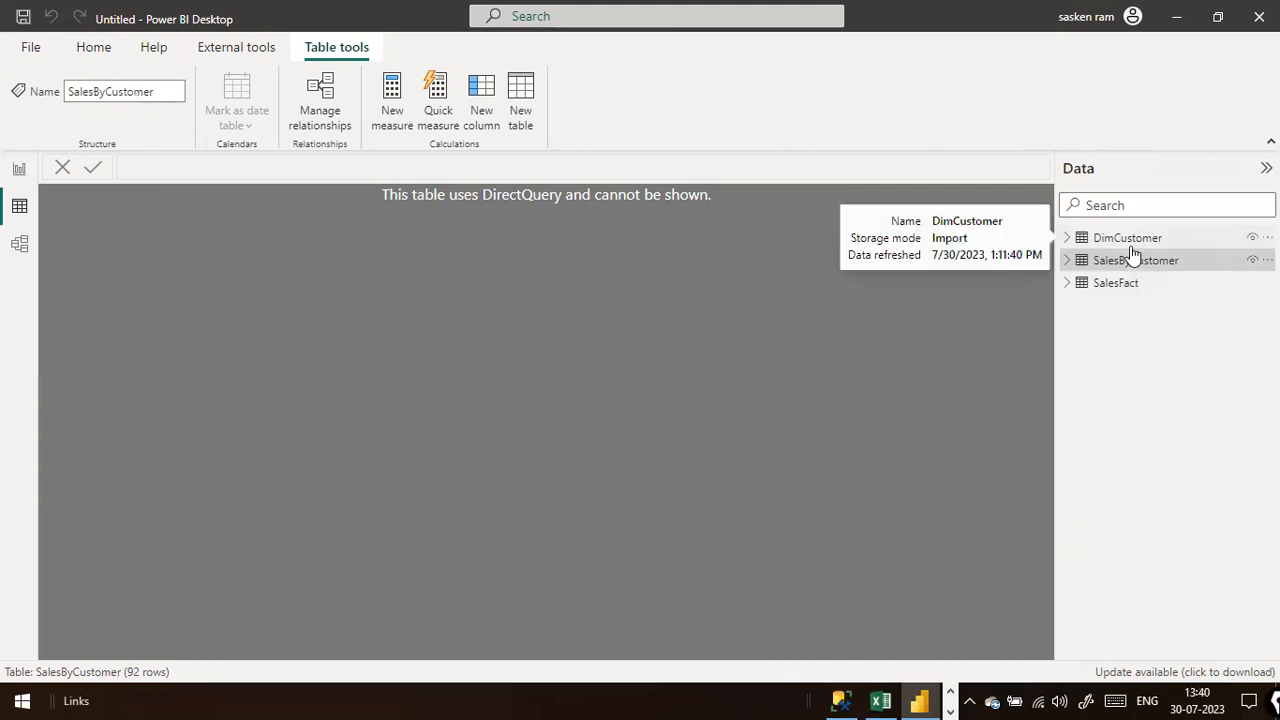
pyautogui.click(20, 171)
# Step: Add a clustered column chart above the existing one, charting SalesByCustomer's Sales Amount by First Name
pyautogui.click(343, 217)
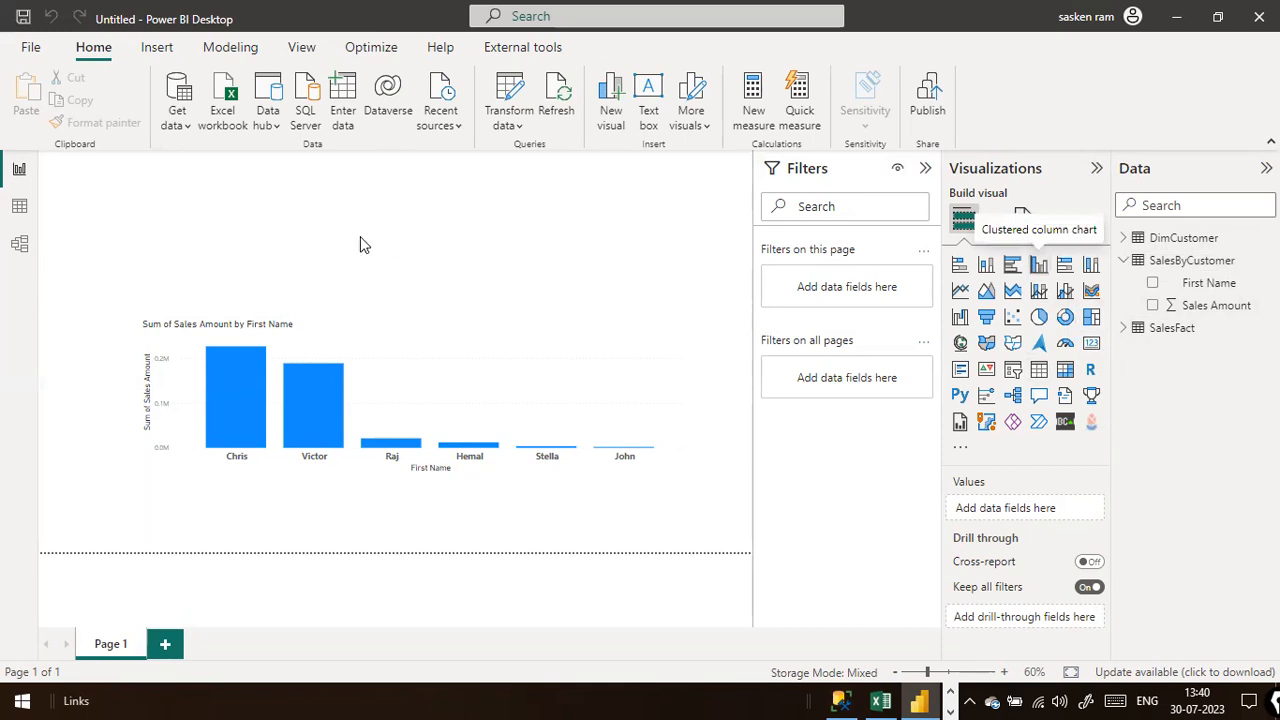
pyautogui.moveTo(280, 251); pyautogui.dragTo(652, 236)
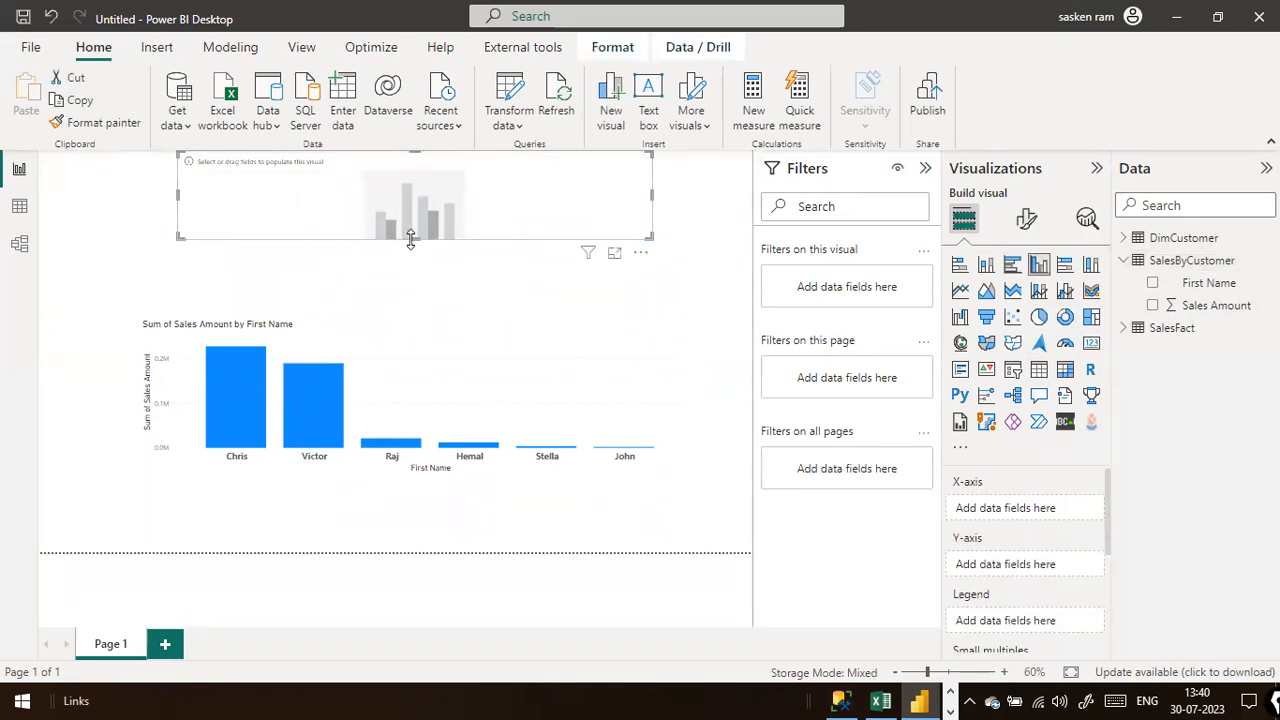
pyautogui.moveTo(407, 241); pyautogui.dragTo(410, 296)
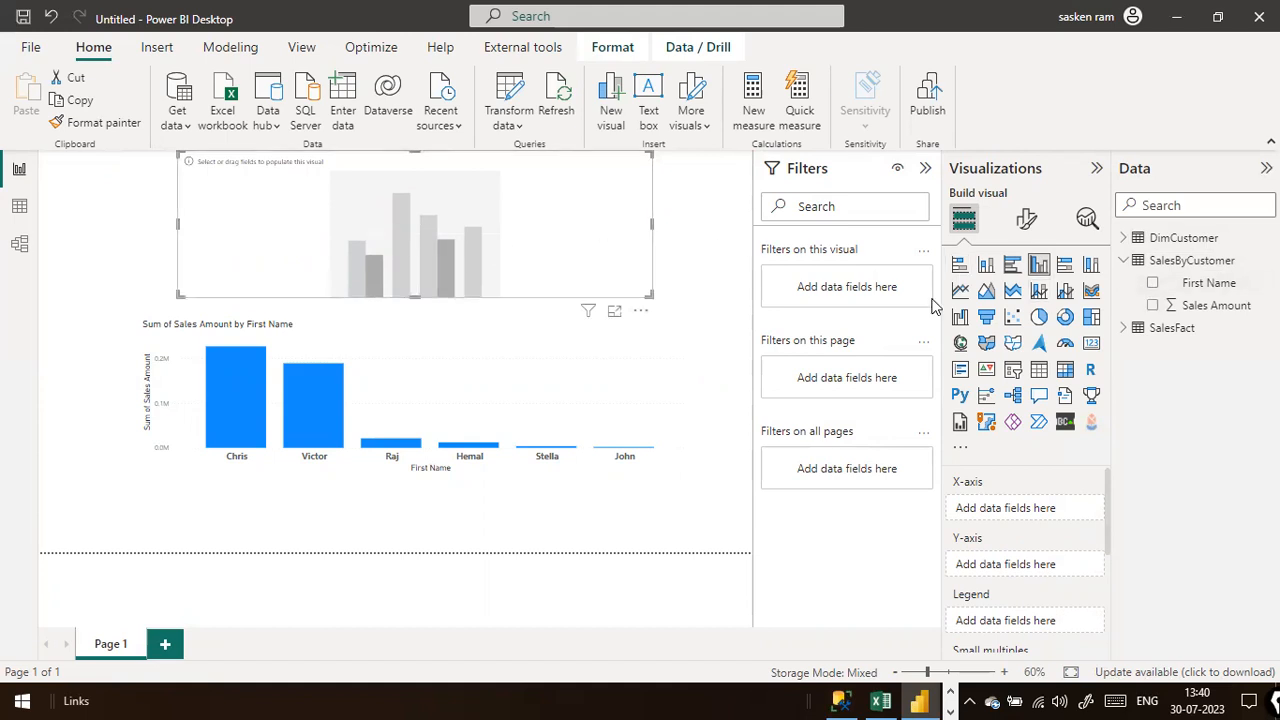
pyautogui.moveTo(1195, 290); pyautogui.dragTo(451, 269)
pyautogui.moveTo(1240, 310); pyautogui.dragTo(523, 243)
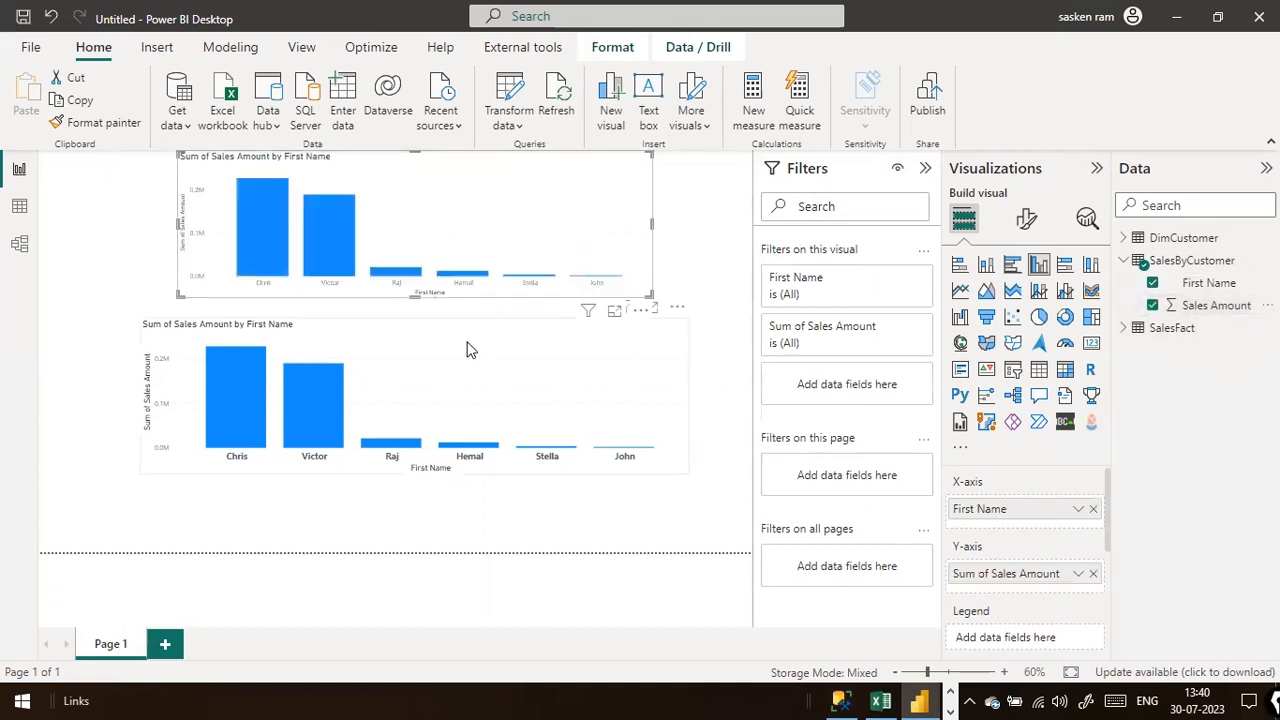
# Step: Move the original chart lower, align the new chart's left edge with it, and widen the new chart to a similar width
pyautogui.moveTo(466, 370); pyautogui.dragTo(460, 424)
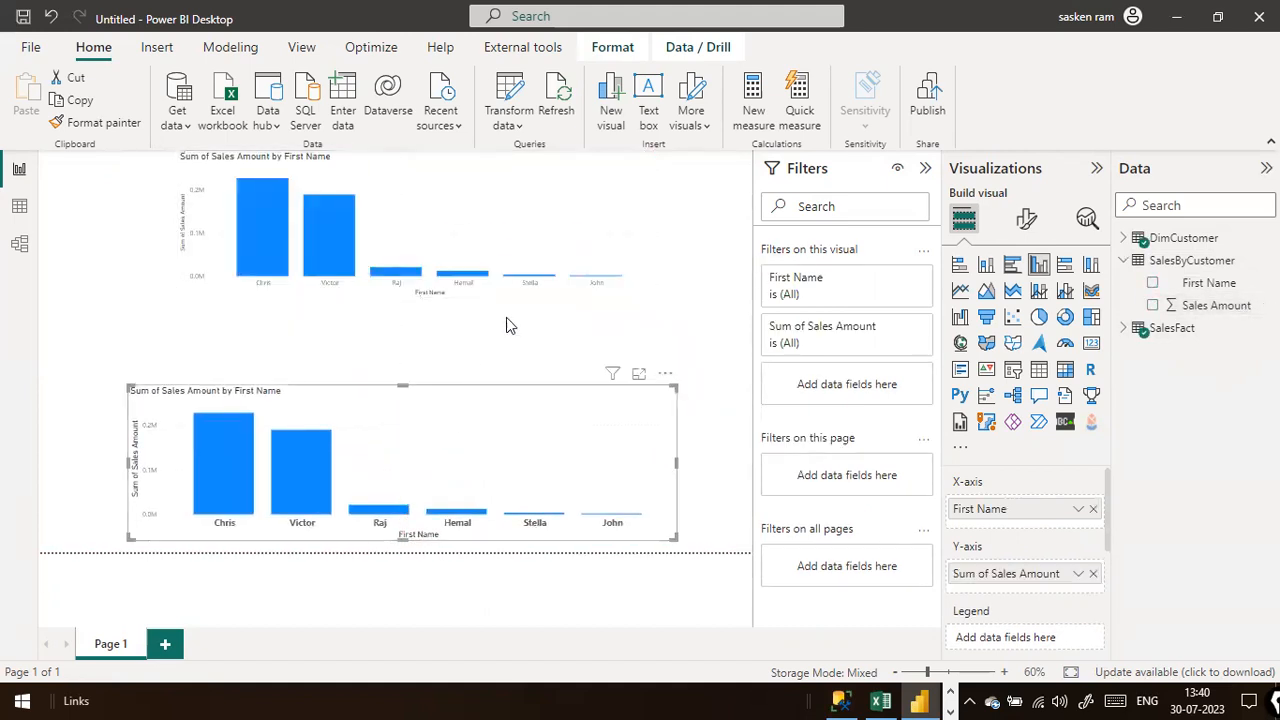
pyautogui.moveTo(523, 237); pyautogui.dragTo(480, 246)
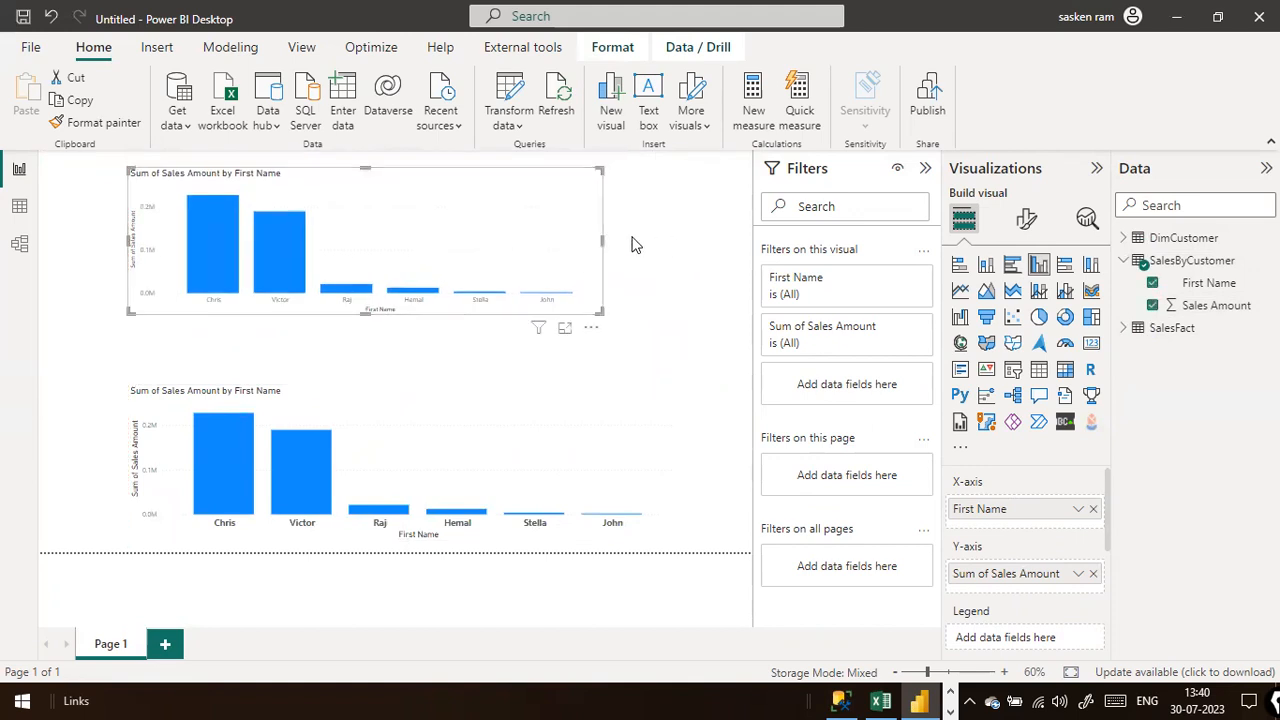
pyautogui.moveTo(601, 241); pyautogui.dragTo(698, 273)
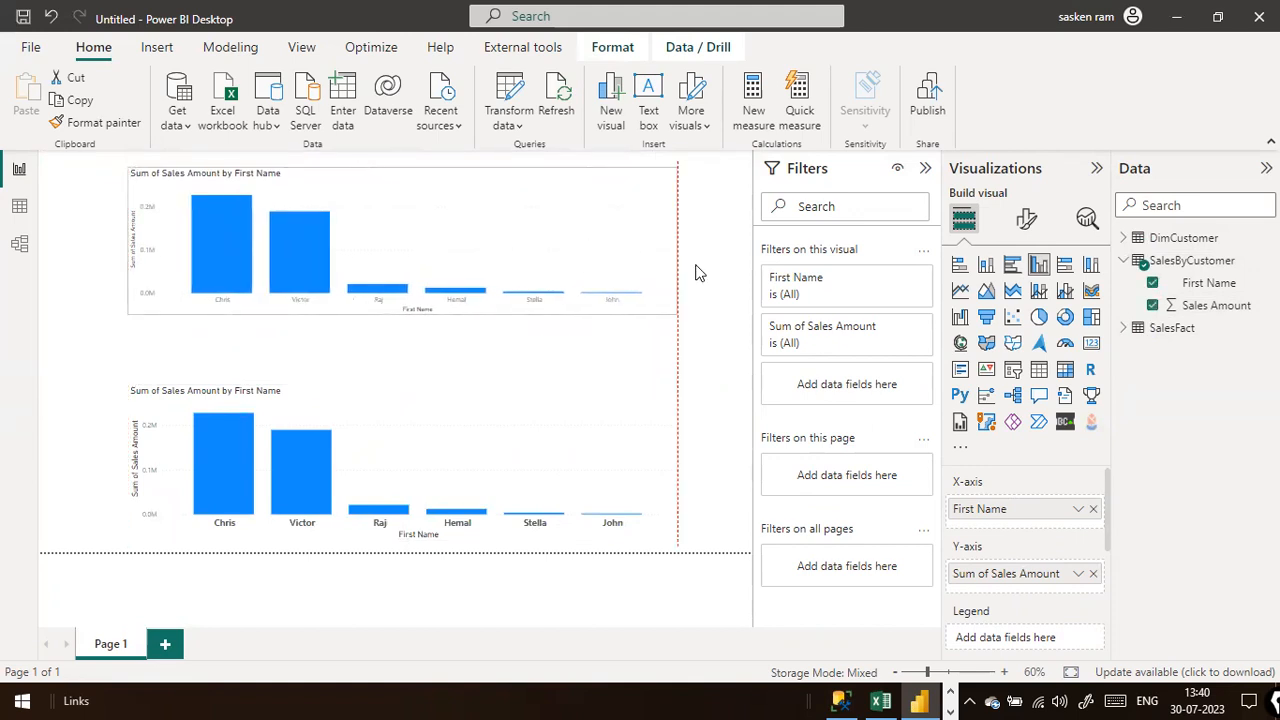
pyautogui.click(703, 410)
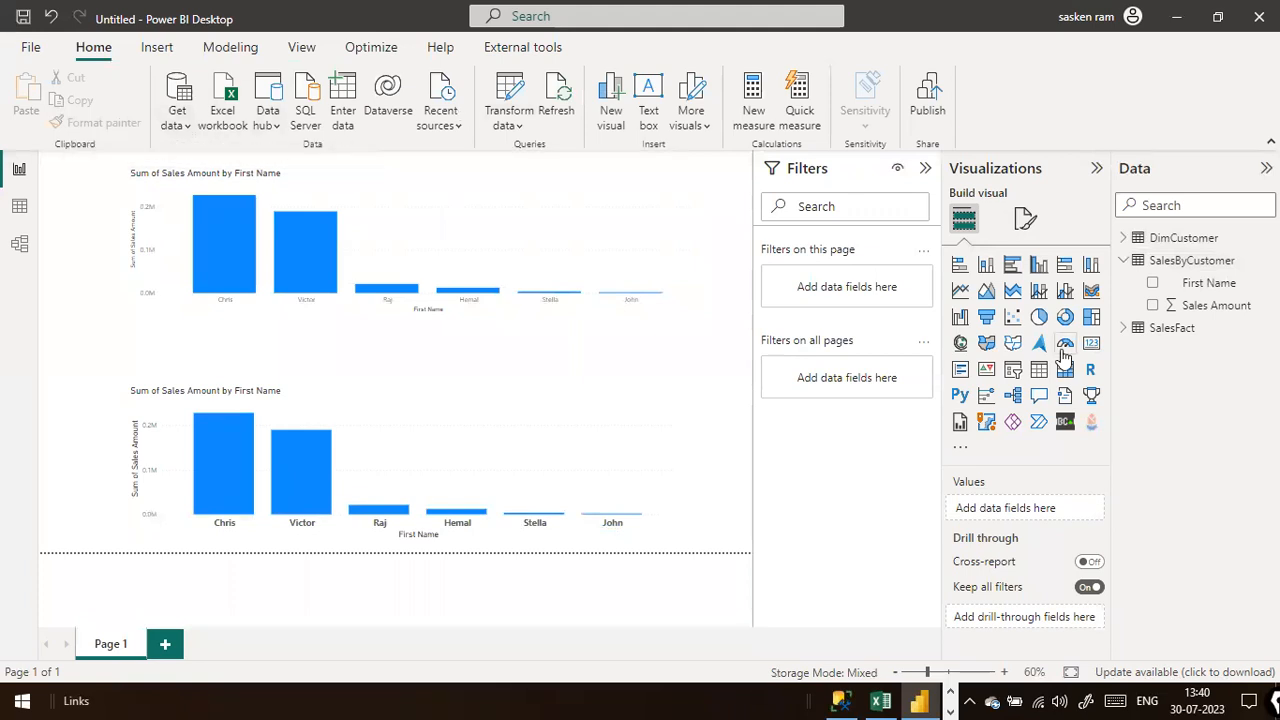
pyautogui.click(172, 126)
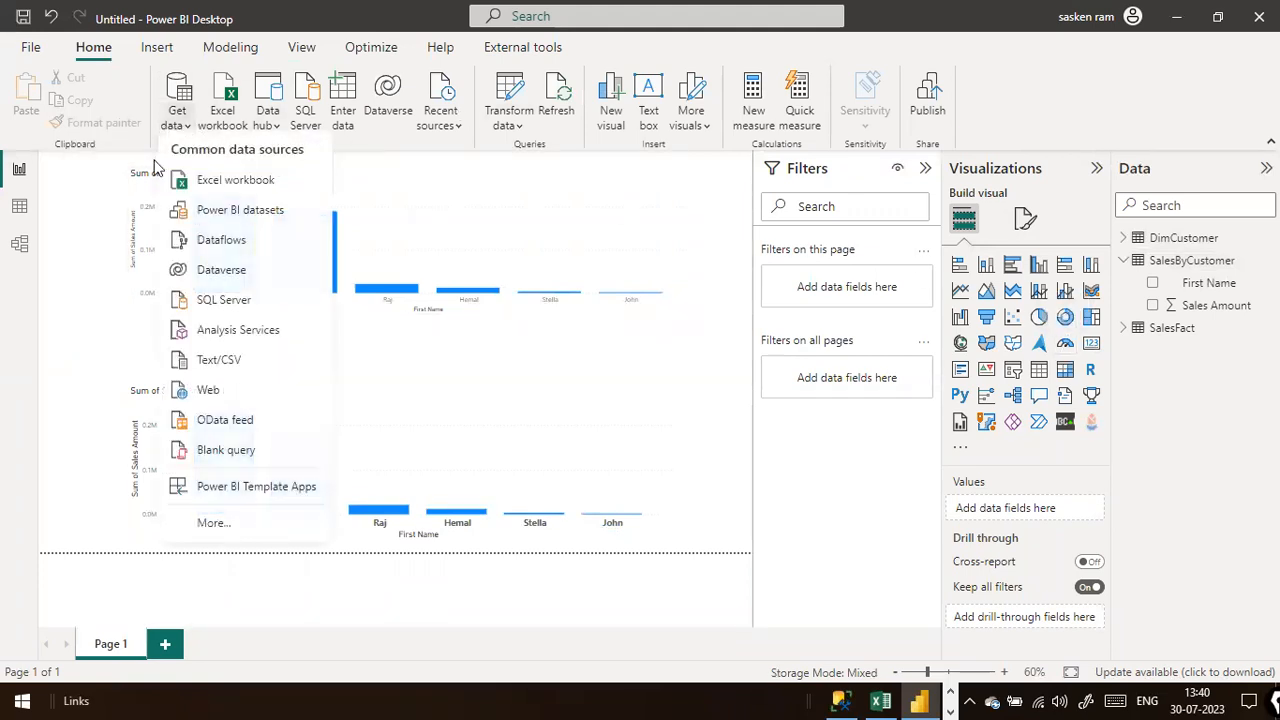
pyautogui.click(238, 312)
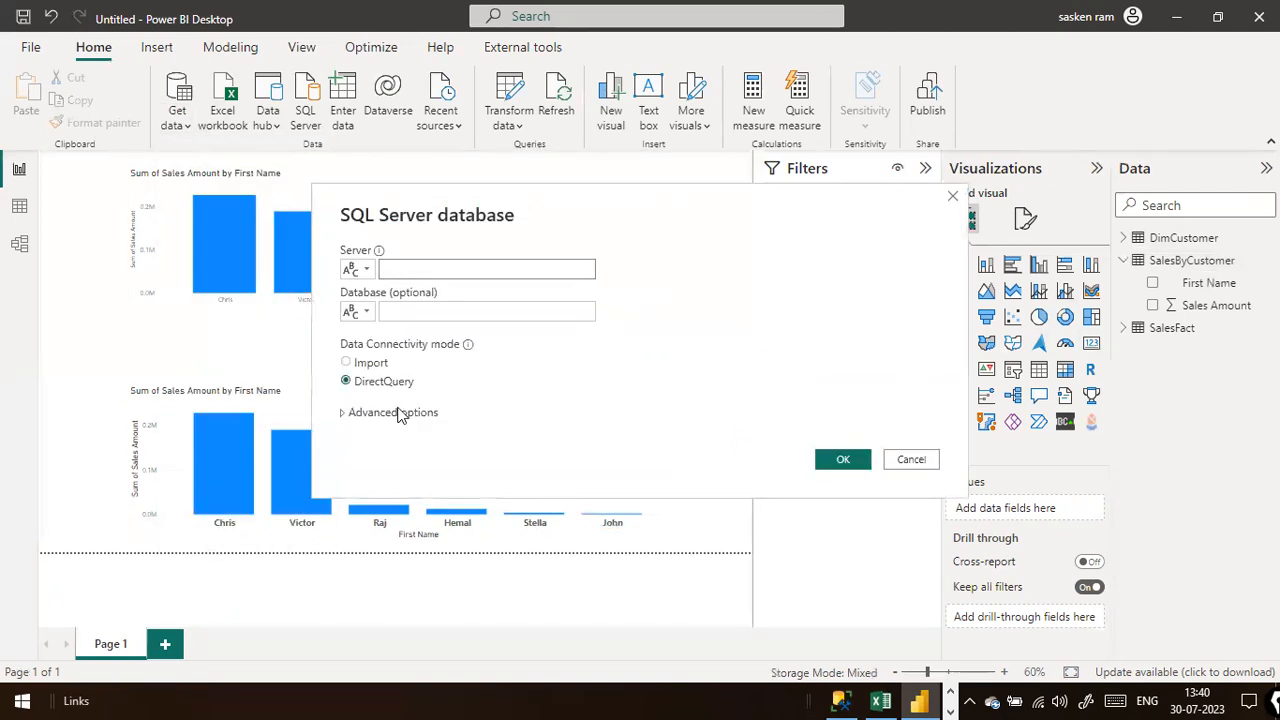
pyautogui.click(398, 413)
pyautogui.click(393, 416)
pyautogui.write('Demo Retail DW')
pyautogui.hotkey('ctrl', 'z')
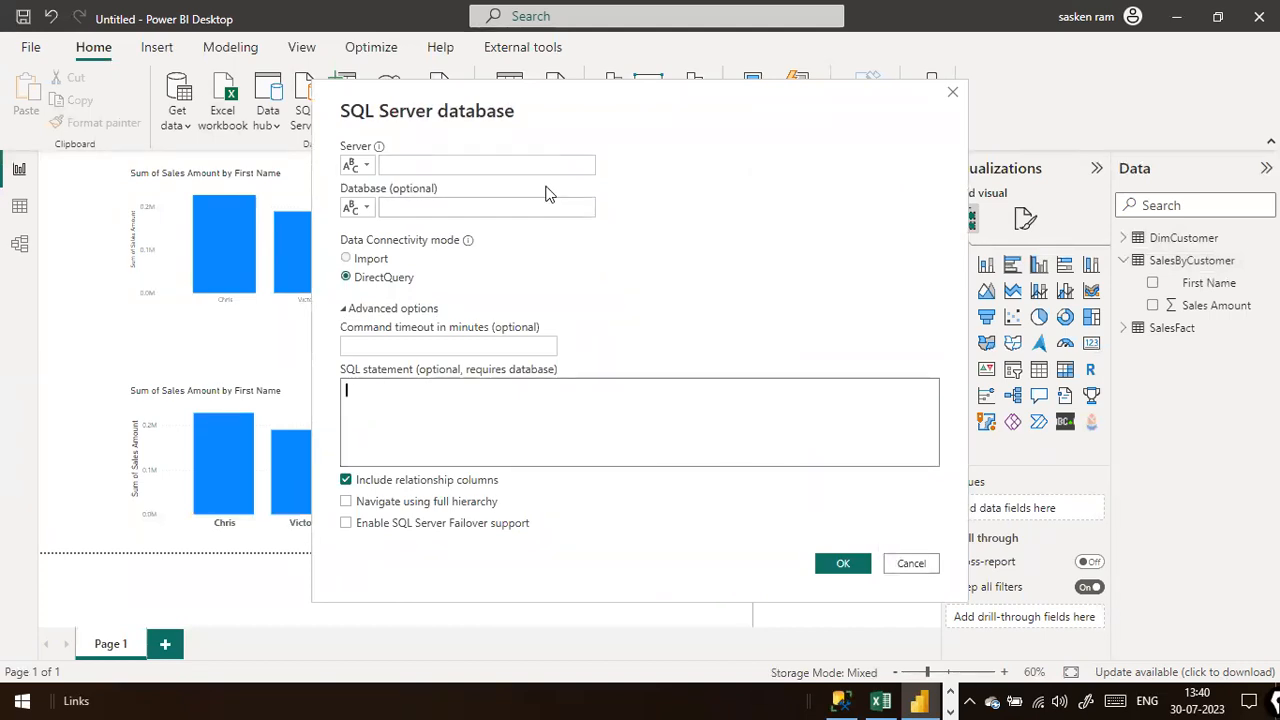
pyautogui.click(913, 566)
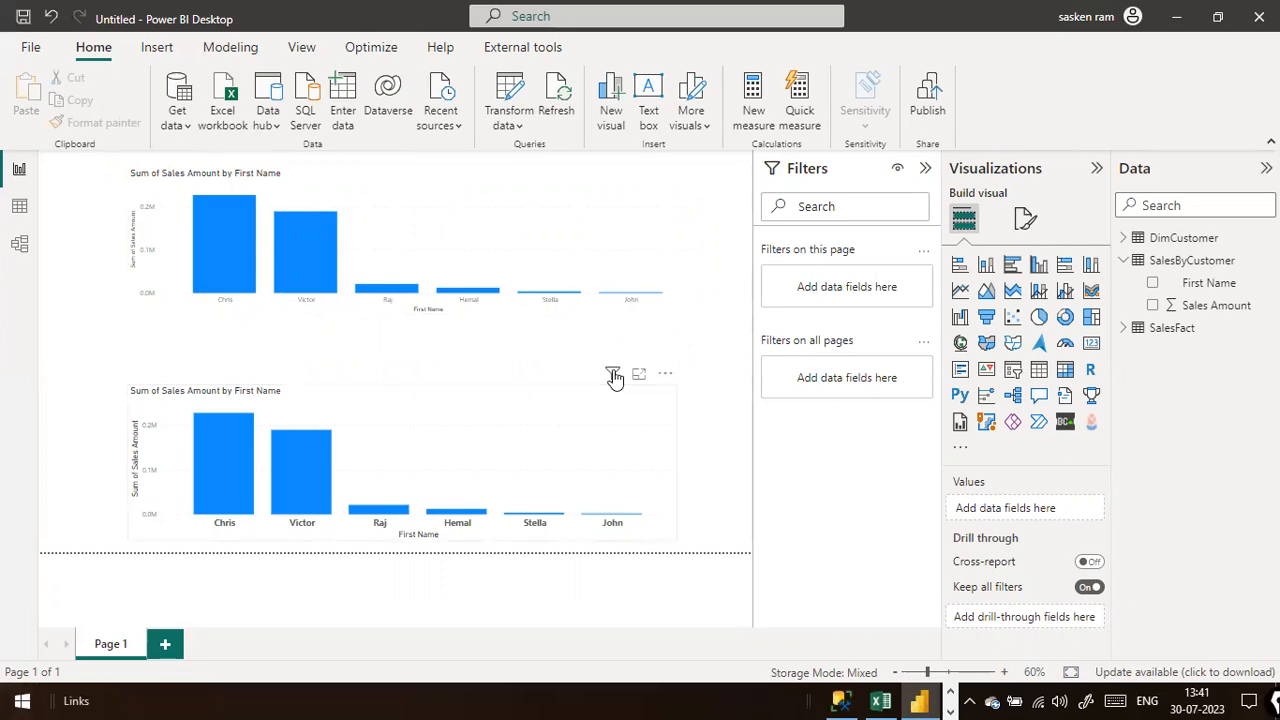
# Step: Move the upper chart slightly down the page, and check the table relationships in the model view
pyautogui.moveTo(614, 377)
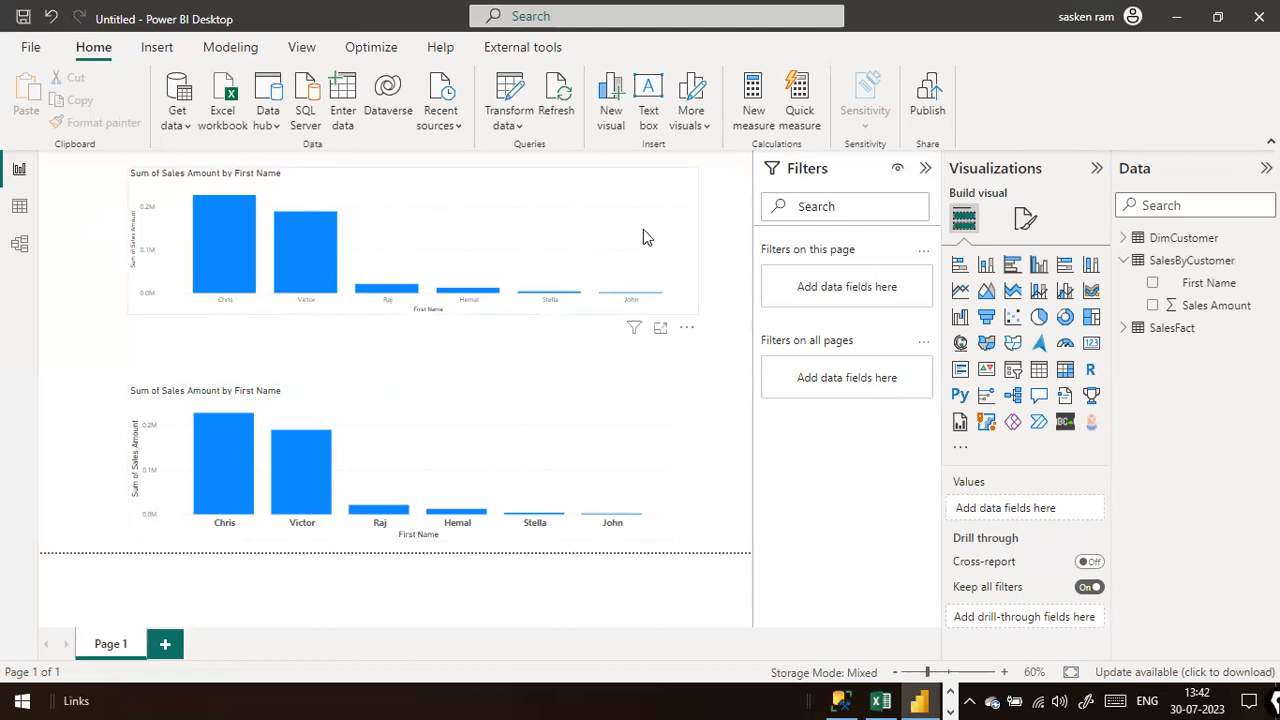
pyautogui.moveTo(616, 243); pyautogui.dragTo(640, 255)
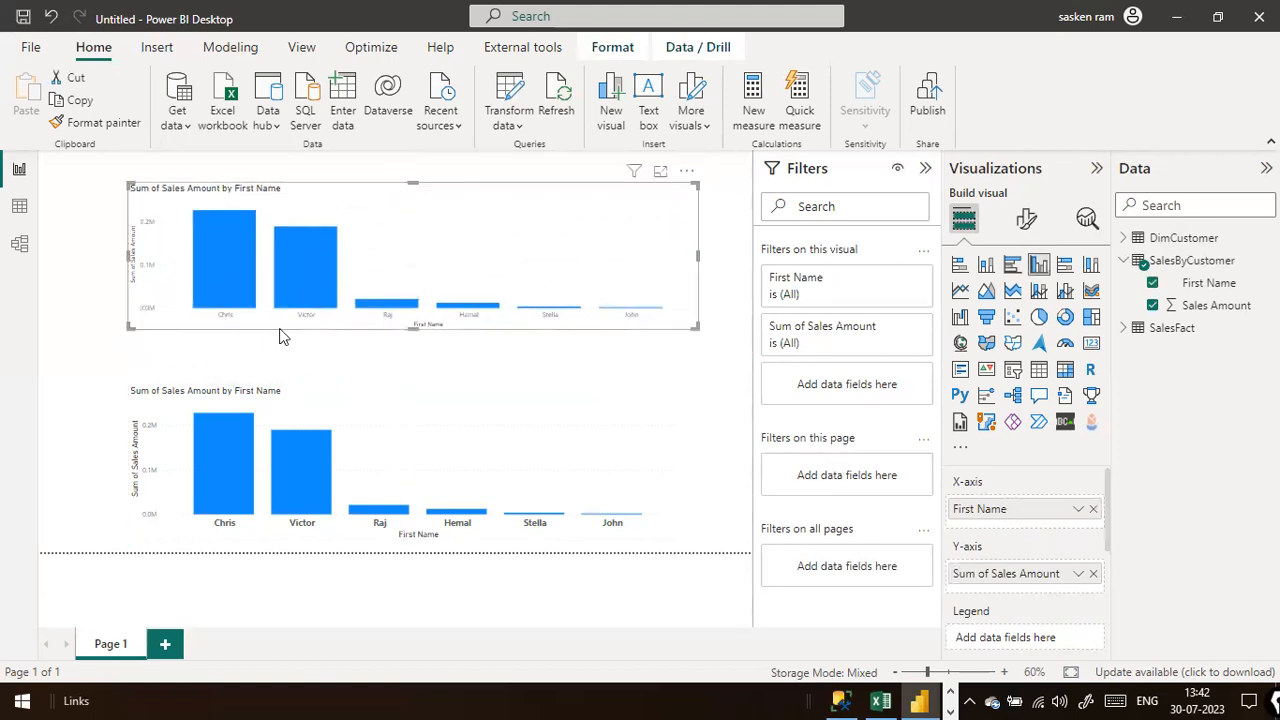
pyautogui.click(75, 322)
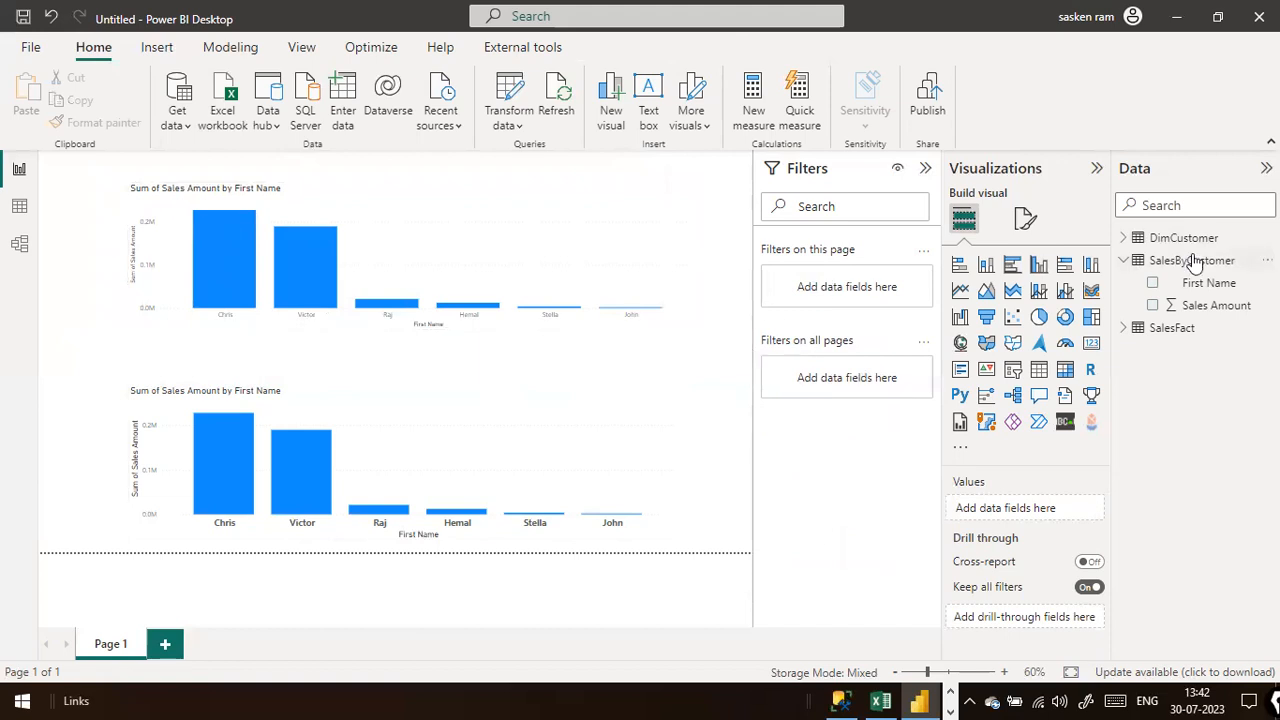
pyautogui.click(17, 250)
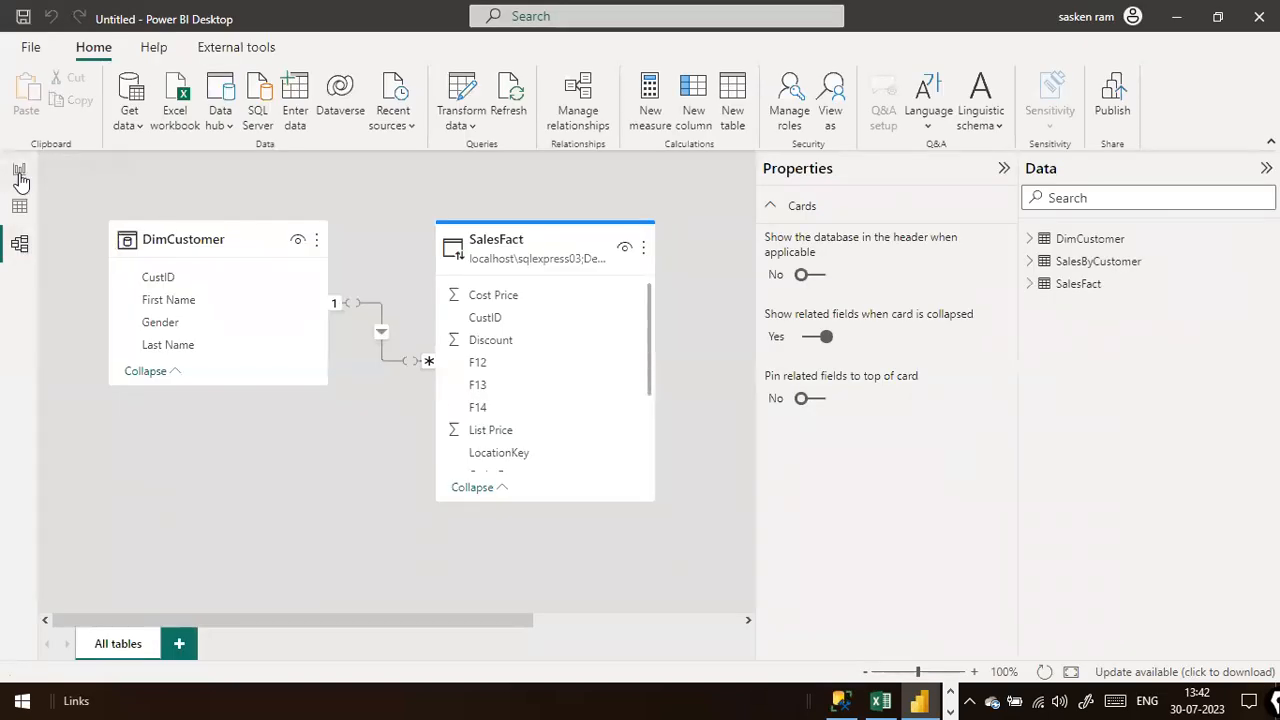
pyautogui.click(19, 170)
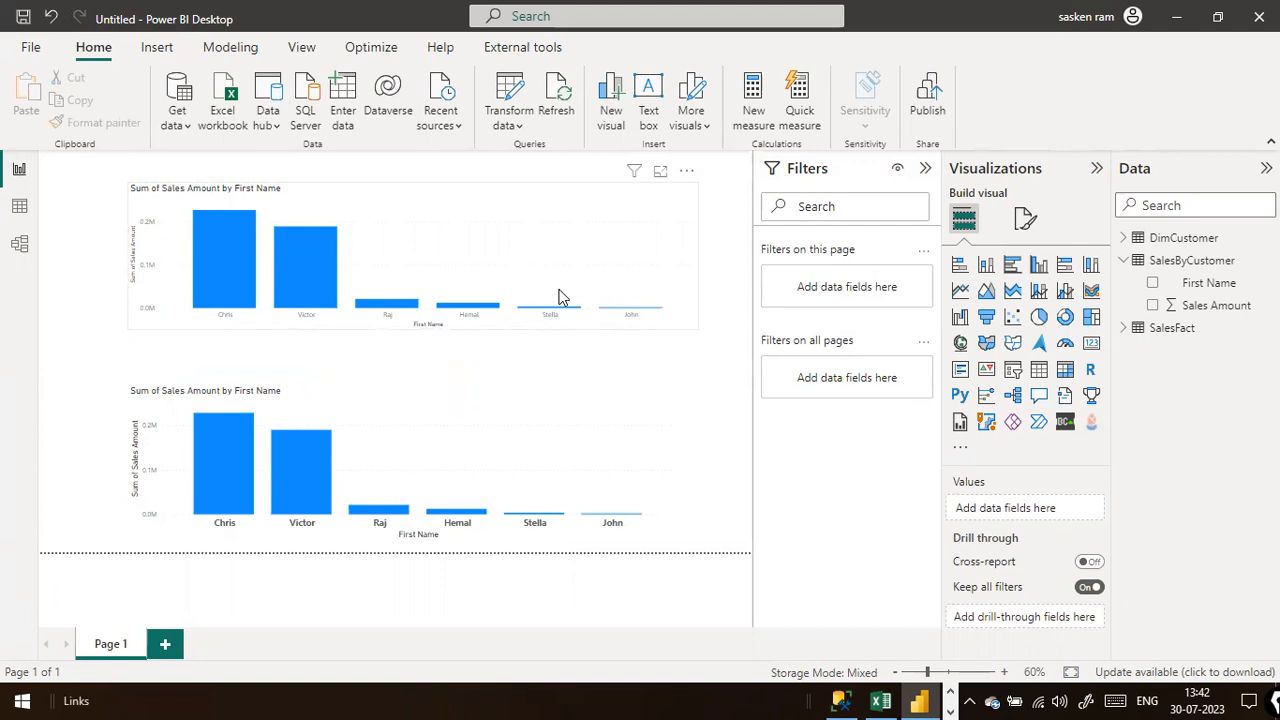
# Step: Open a new SQL Server database connection in DirectQuery mode with its advanced options expanded
pyautogui.click(177, 125)
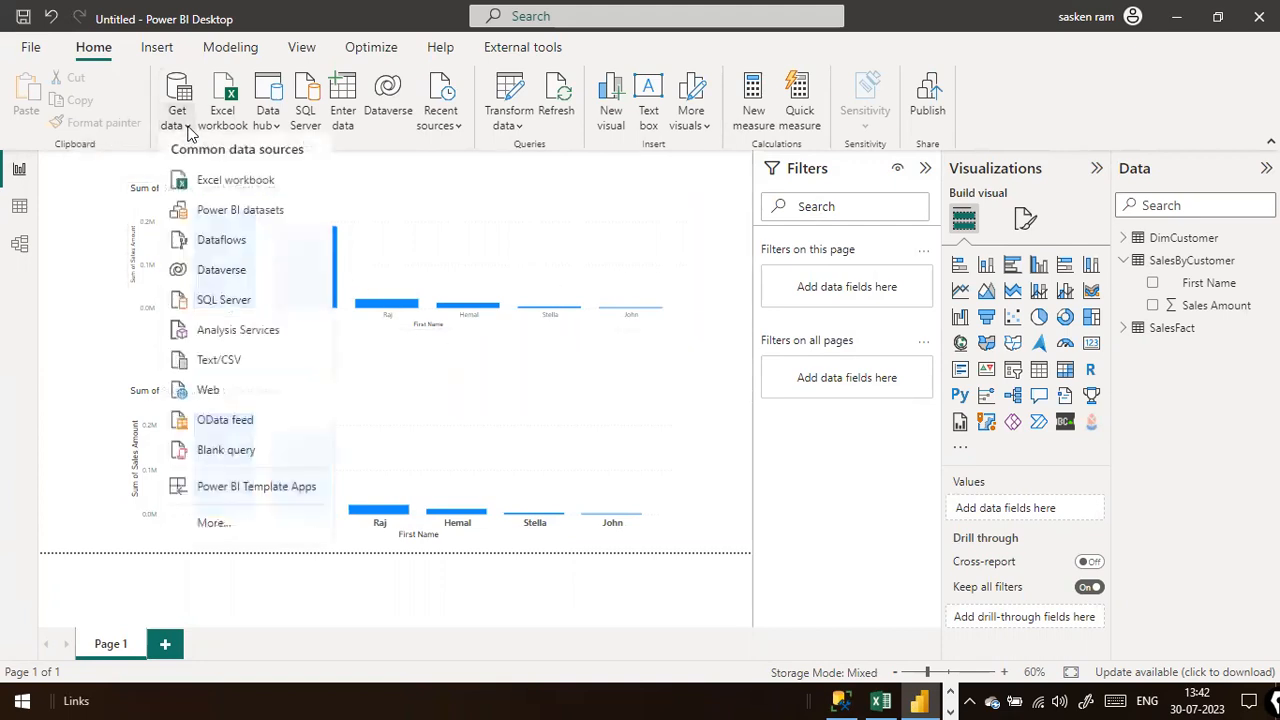
pyautogui.click(211, 314)
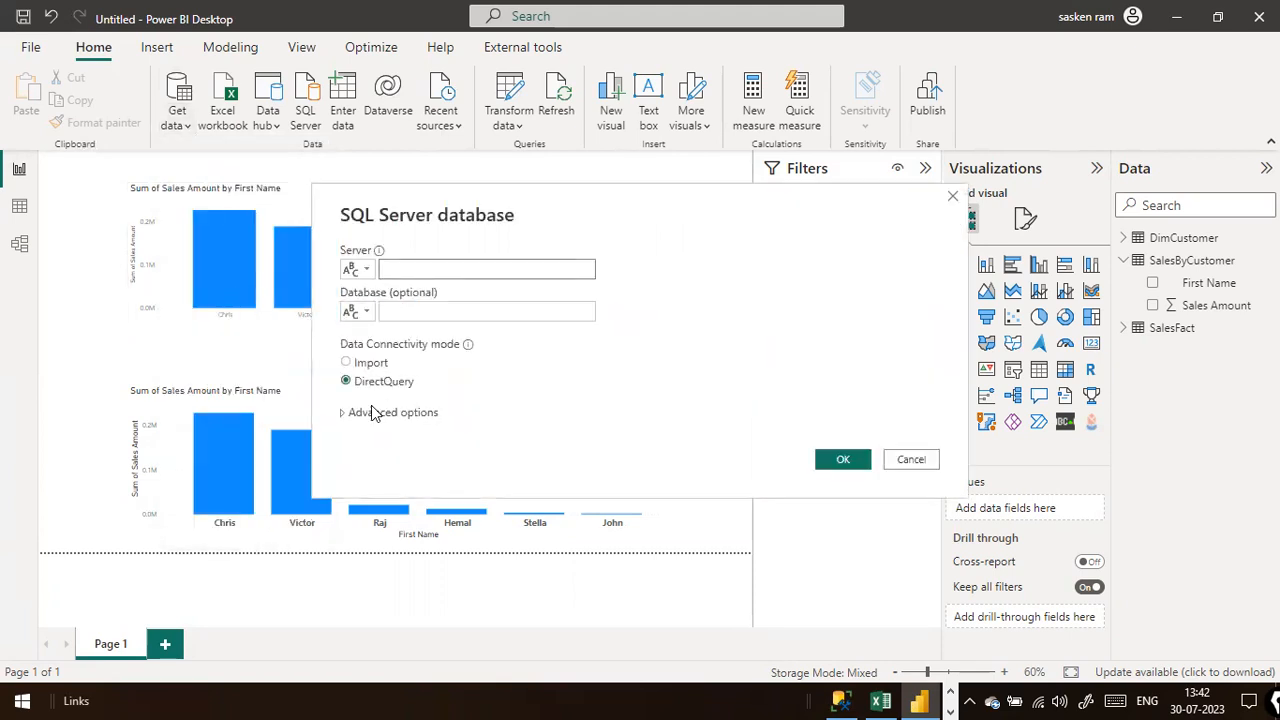
pyautogui.click(371, 413)
pyautogui.click(375, 420)
pyautogui.write('Demo Retail Db')
pyautogui.hotkey('ctrl', 'a')
pyautogui.press('BackSpace')
# Step: Copy the DimCustomer and SalesFact join query from SQL Server Management Studio and paste it as the Power BI connection's SQL statement
pyautogui.hotkey('alt', 'Tab')
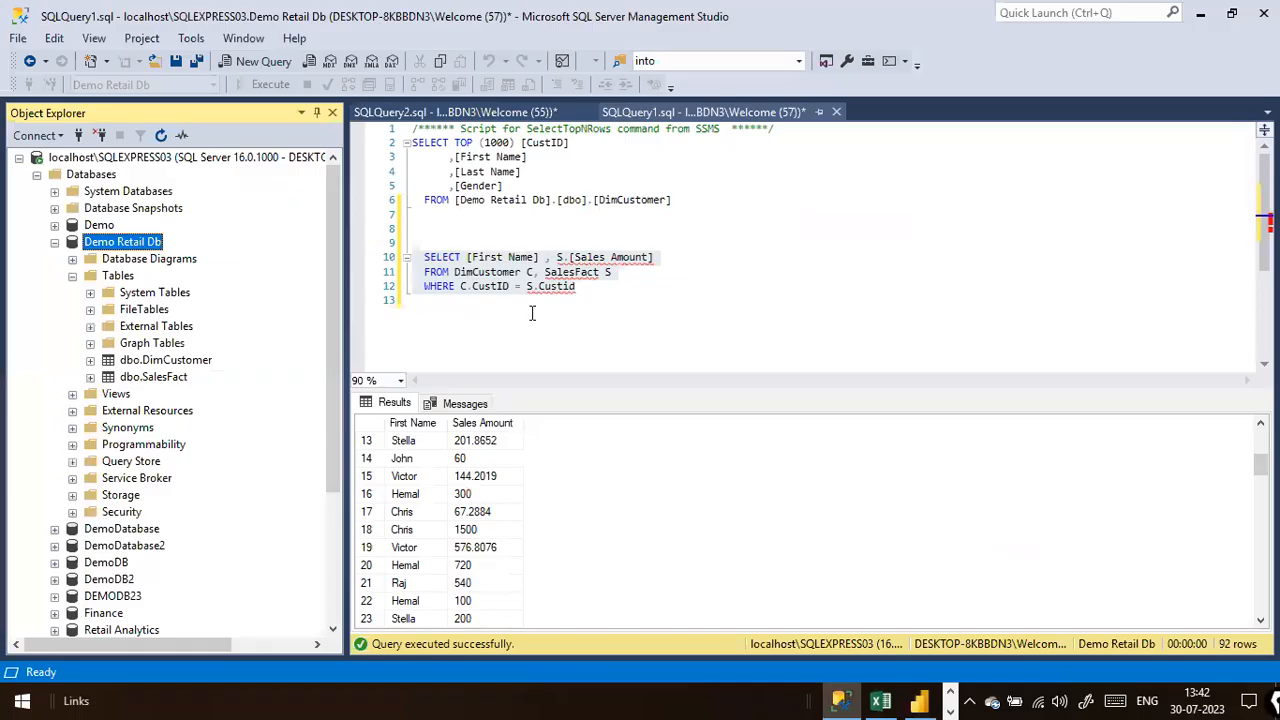
pyautogui.rightClick(530, 300)
pyautogui.click(570, 297)
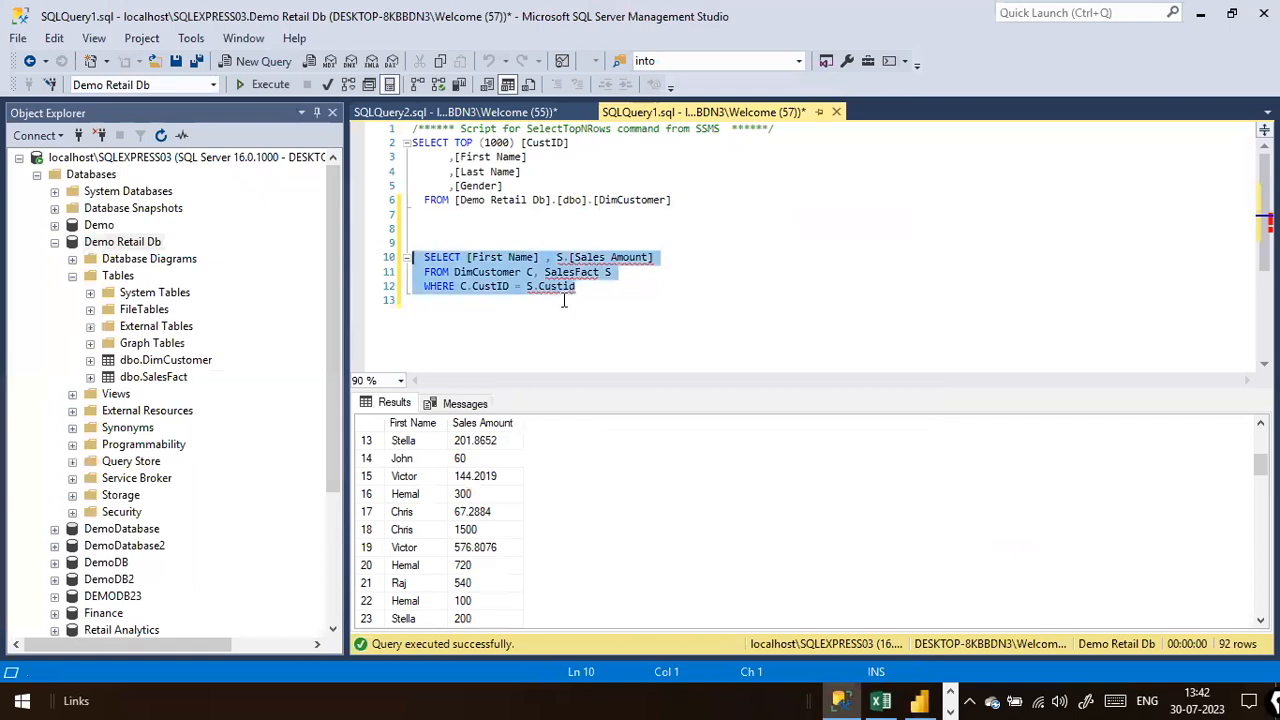
pyautogui.hotkey('alt', 'Tab')
pyautogui.click(406, 424)
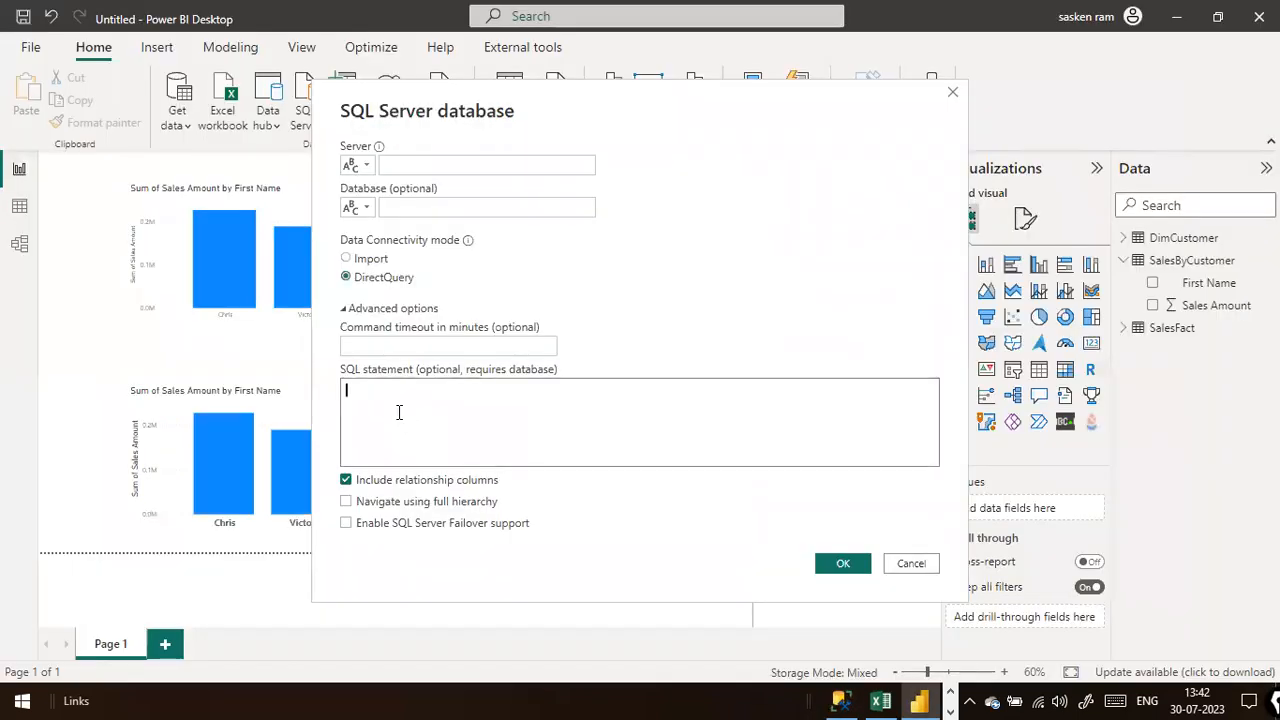
pyautogui.hotkey('ctrl', 'v')
# Step: Copy the server name localhost\SQLEXPRESS03 from SQL Server Management Studio's connection dialog and paste it as the Power BI connection's server
pyautogui.click(428, 160)
pyautogui.hotkey('alt', 'Tab')
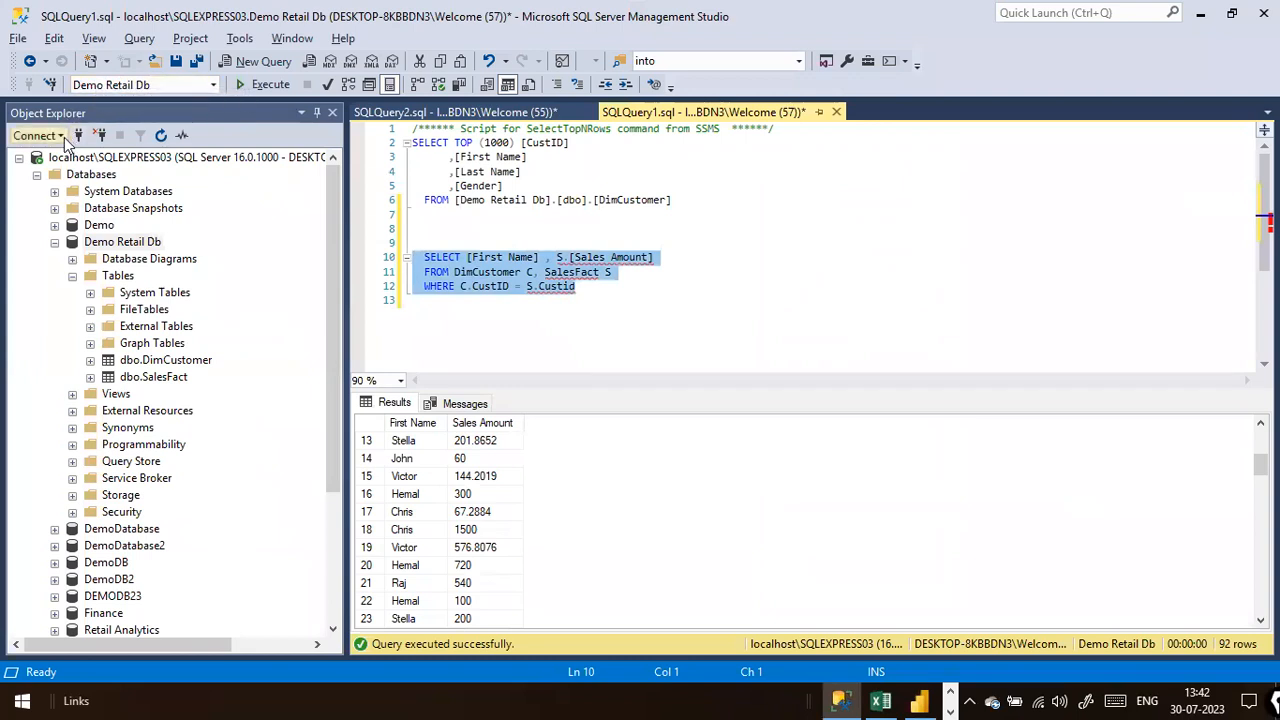
pyautogui.click(62, 136)
pyautogui.click(70, 158)
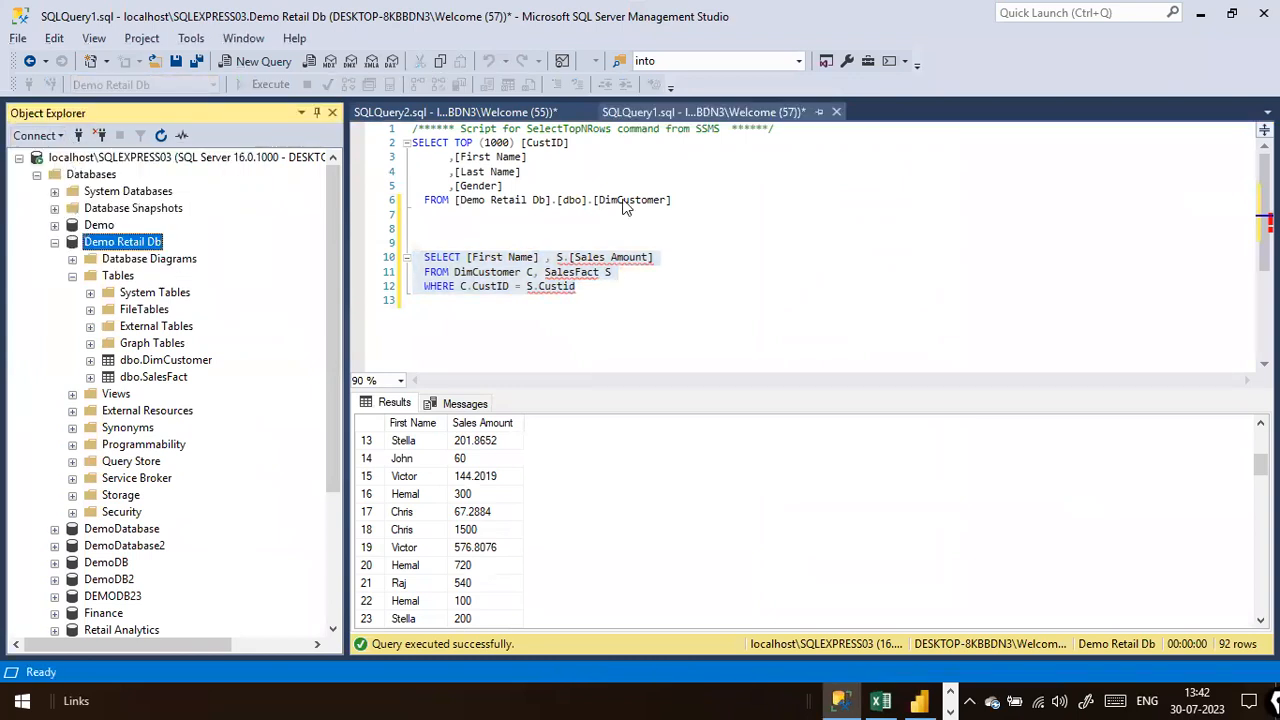
pyautogui.rightClick(705, 240)
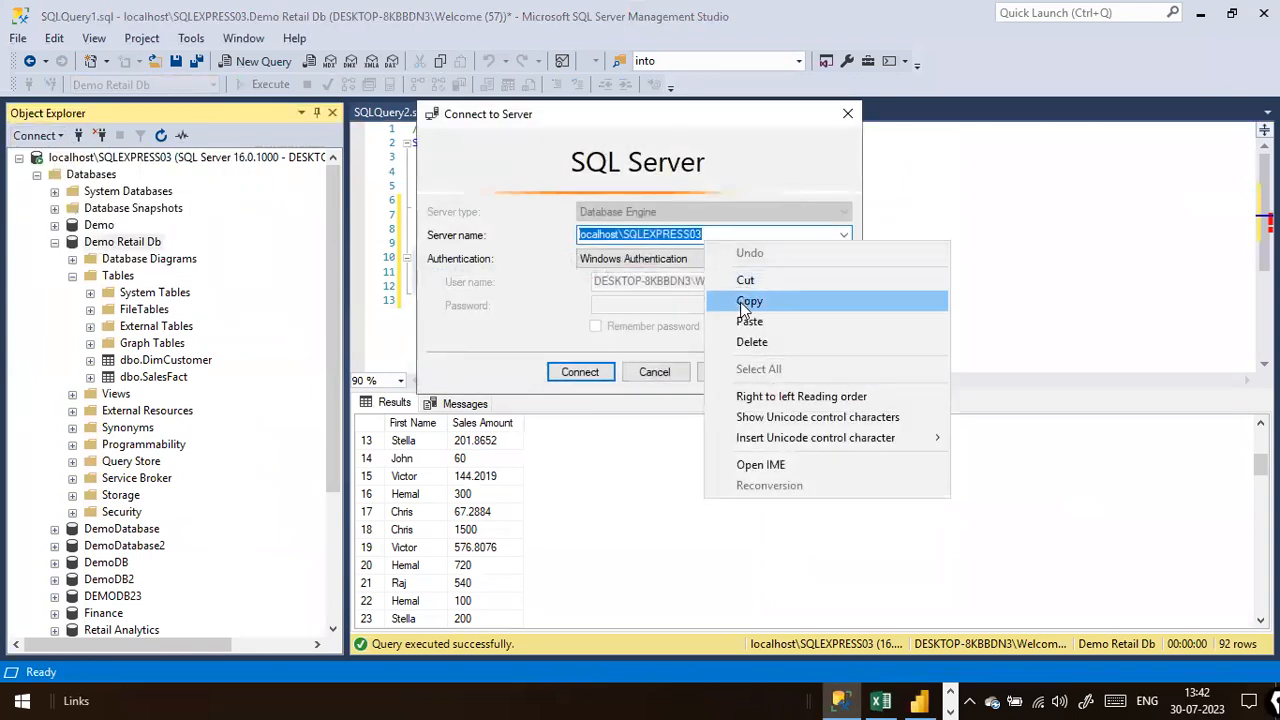
pyautogui.click(750, 300)
pyautogui.click(654, 372)
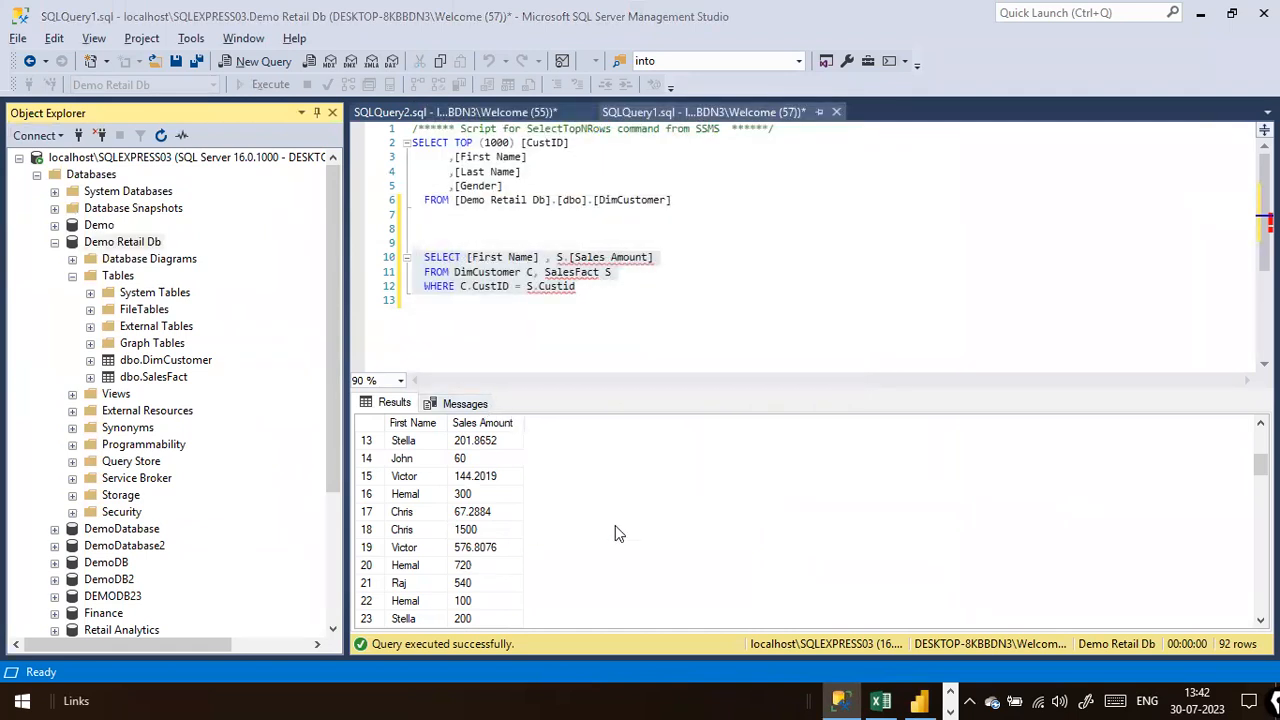
pyautogui.hotkey('alt', 'Tab')
pyautogui.click(438, 165)
pyautogui.hotkey('ctrl', 'v')
pyautogui.click(452, 206)
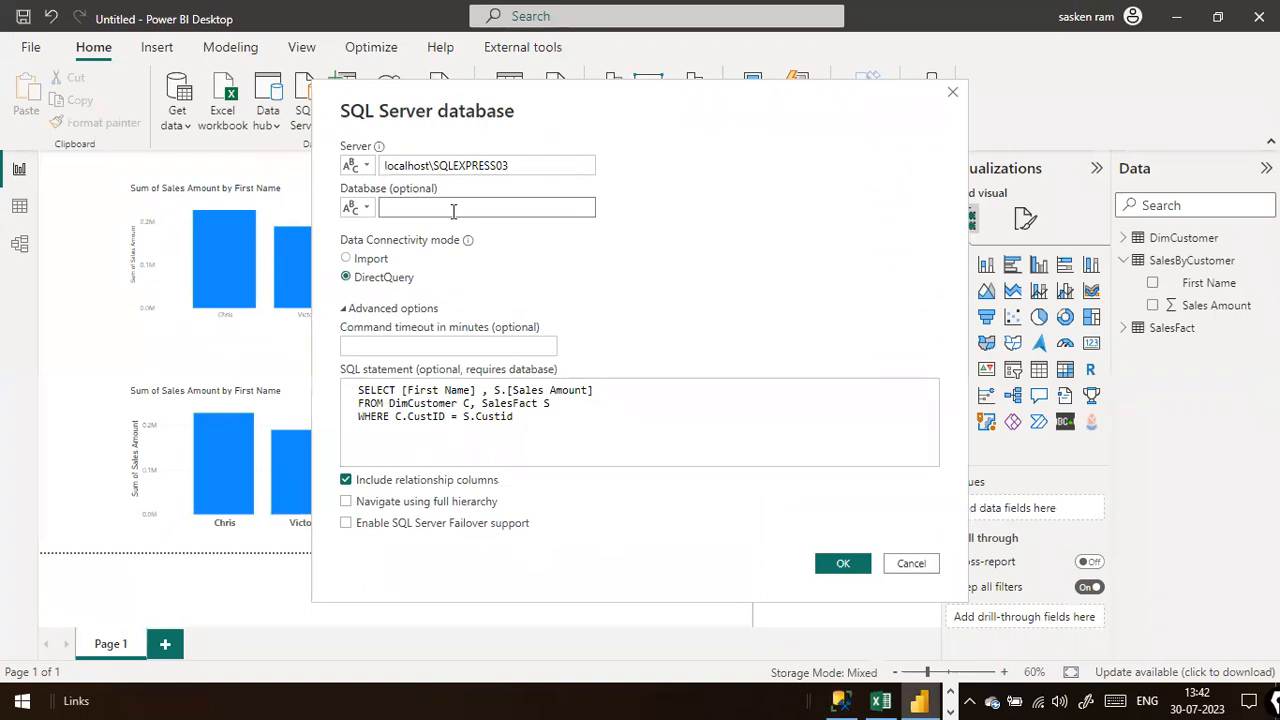
pyautogui.hotkey('alt', 'Tab')
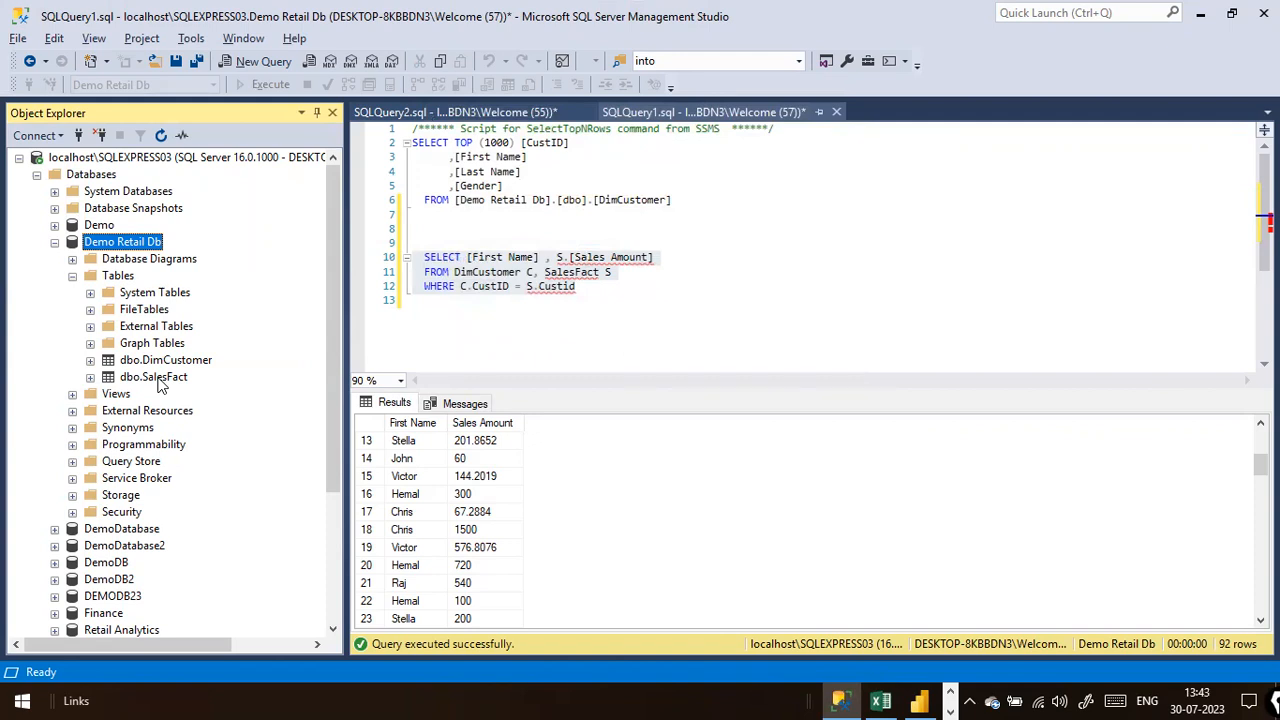
pyautogui.rightClick(137, 246)
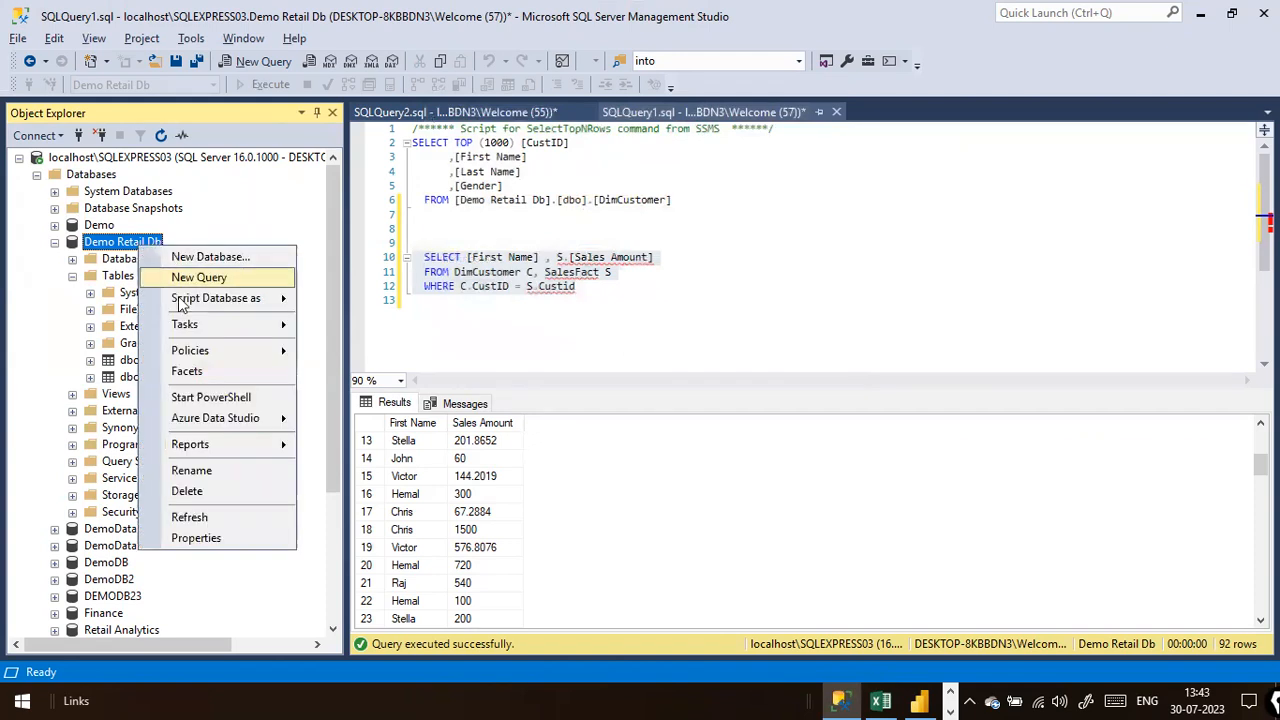
pyautogui.click(195, 233)
pyautogui.hotkey('alt', 'Tab')
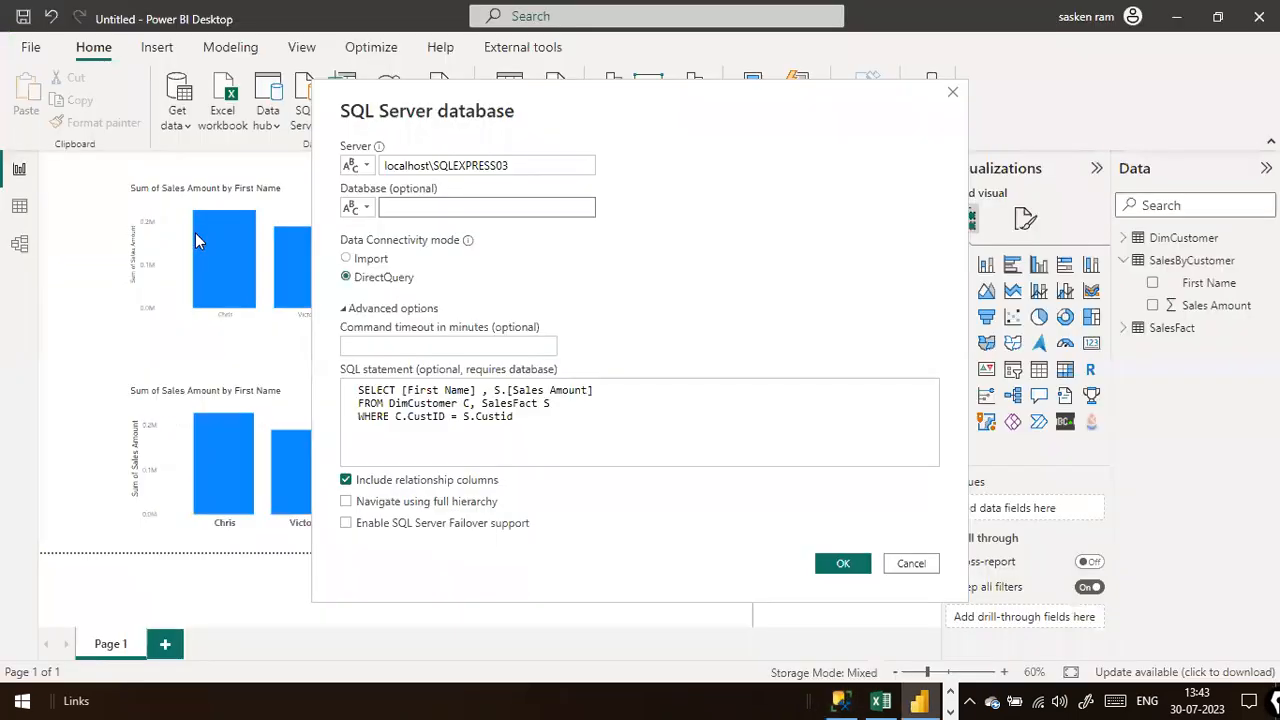
# Step: Copy the database name Demo Retail Db from SQL Server Management Studio and paste it as the Power BI connection's database
pyautogui.hotkey('alt', 'Tab')
pyautogui.rightClick(142, 245)
pyautogui.click(124, 256)
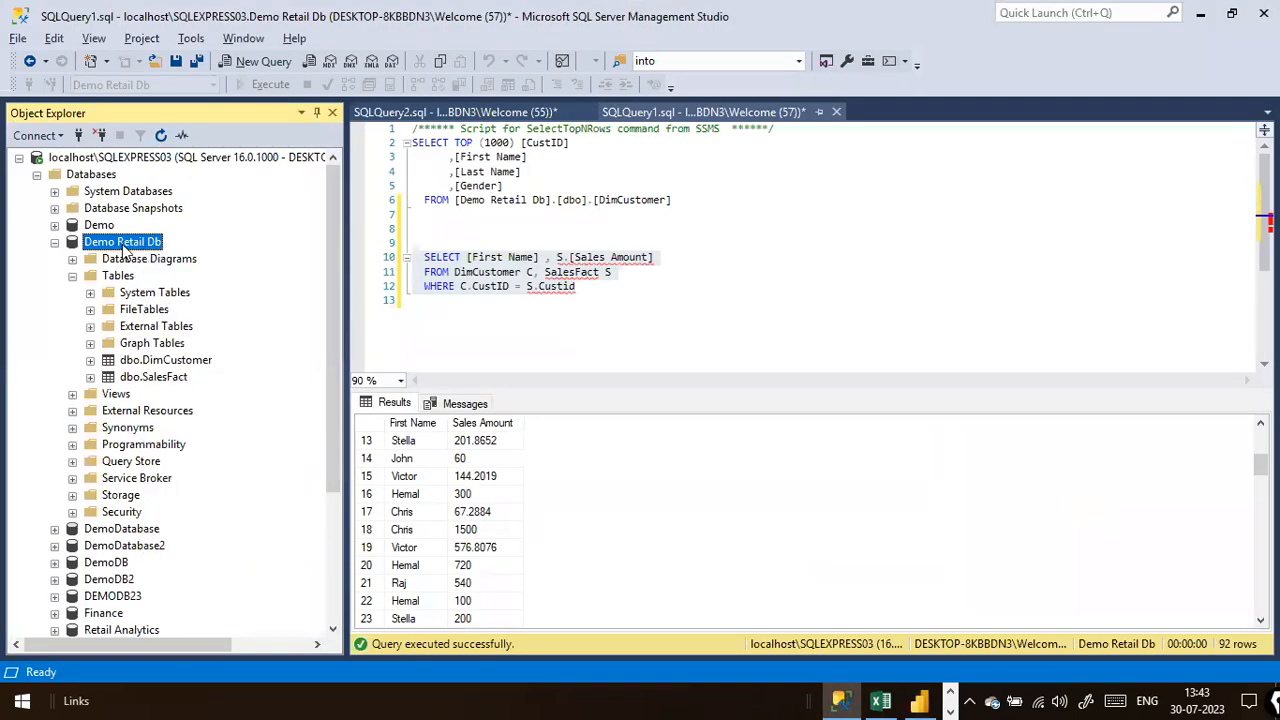
pyautogui.doubleClick(123, 244)
pyautogui.doubleClick(123, 245)
pyautogui.doubleClick(100, 243)
pyautogui.doubleClick(100, 243)
pyautogui.rightClick(100, 243)
pyautogui.click(152, 464)
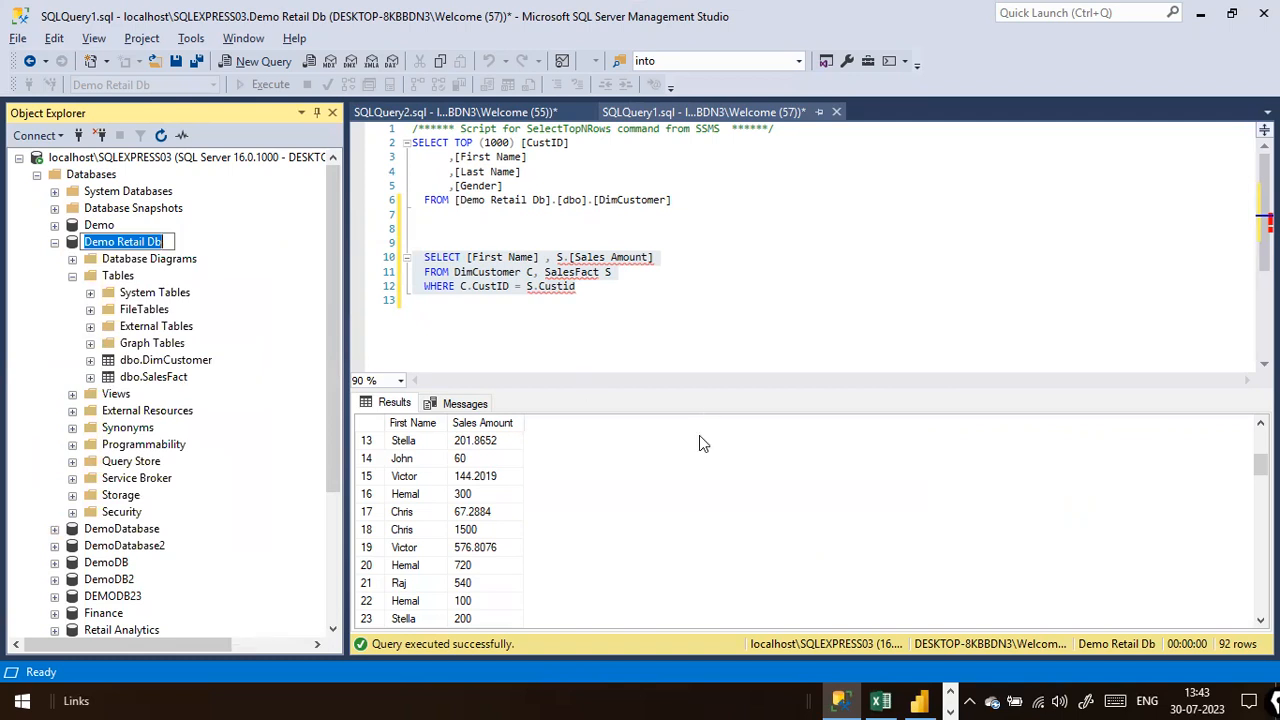
pyautogui.hotkey('alt', 'Tab')
pyautogui.hotkey('ctrl', 'v')
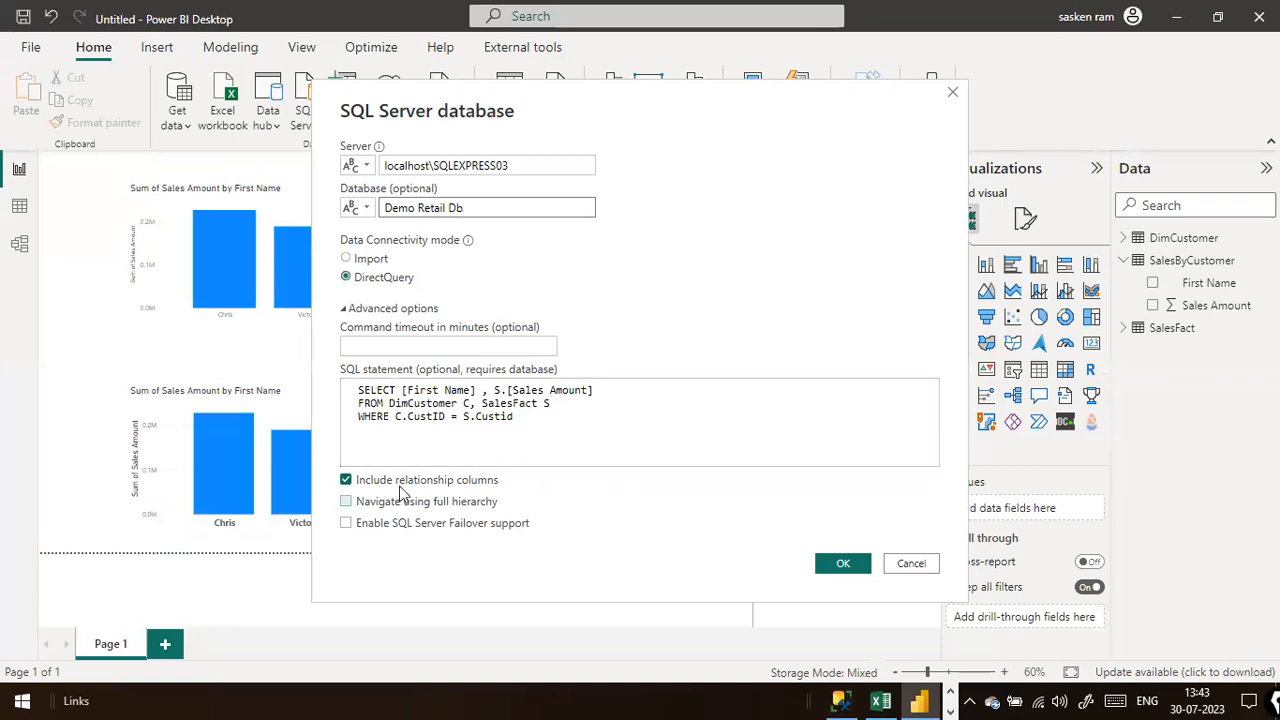
# Step: Set the data connectivity mode to Import and load the SQL join query's result into the model
pyautogui.click(364, 261)
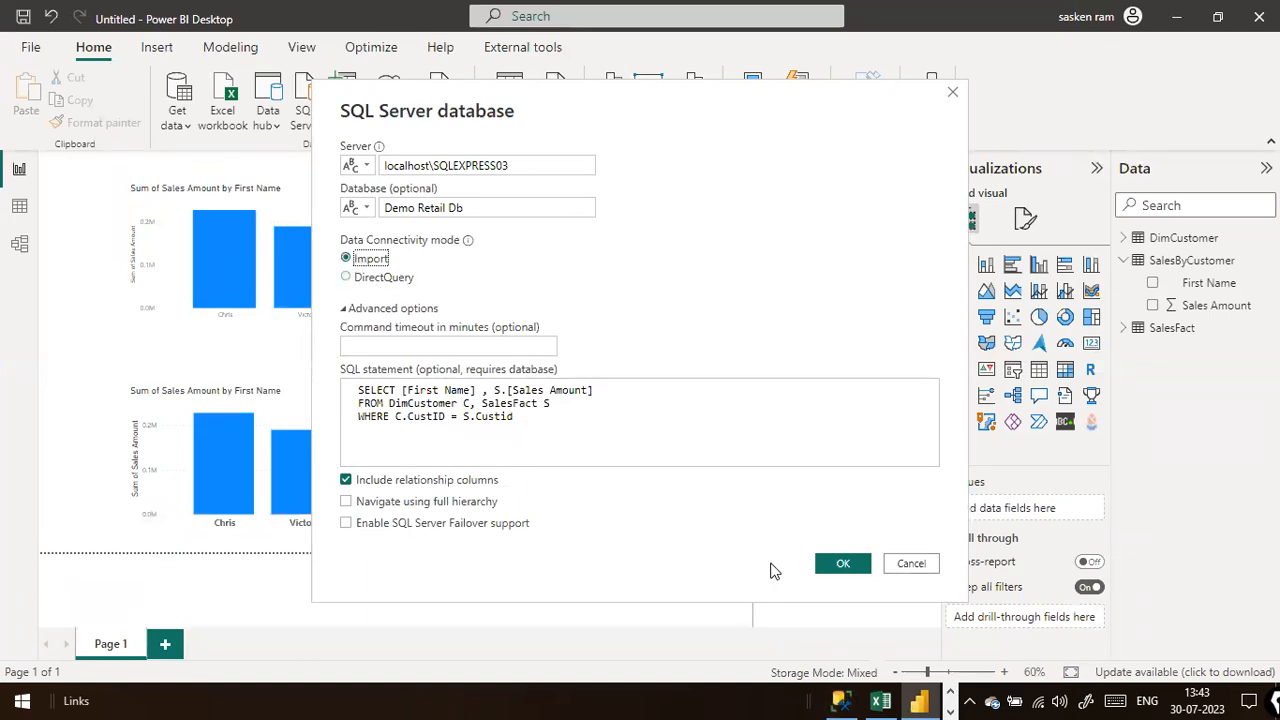
pyautogui.click(840, 563)
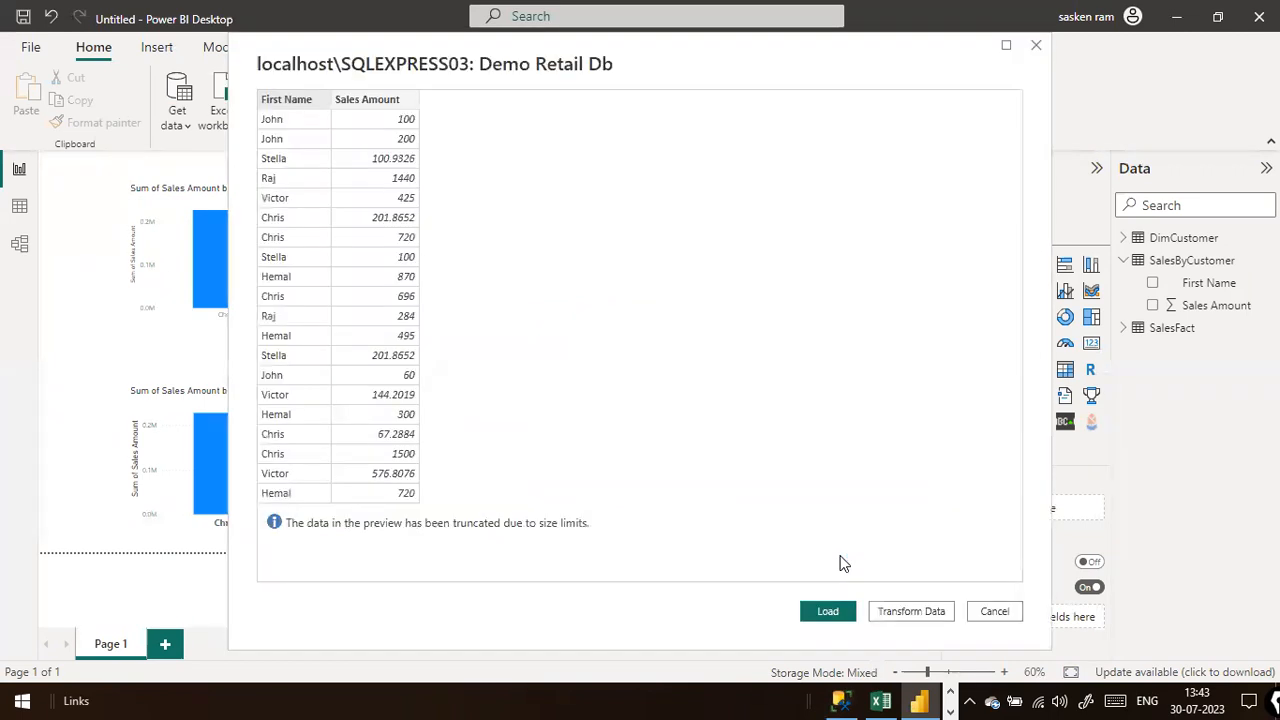
pyautogui.click(812, 611)
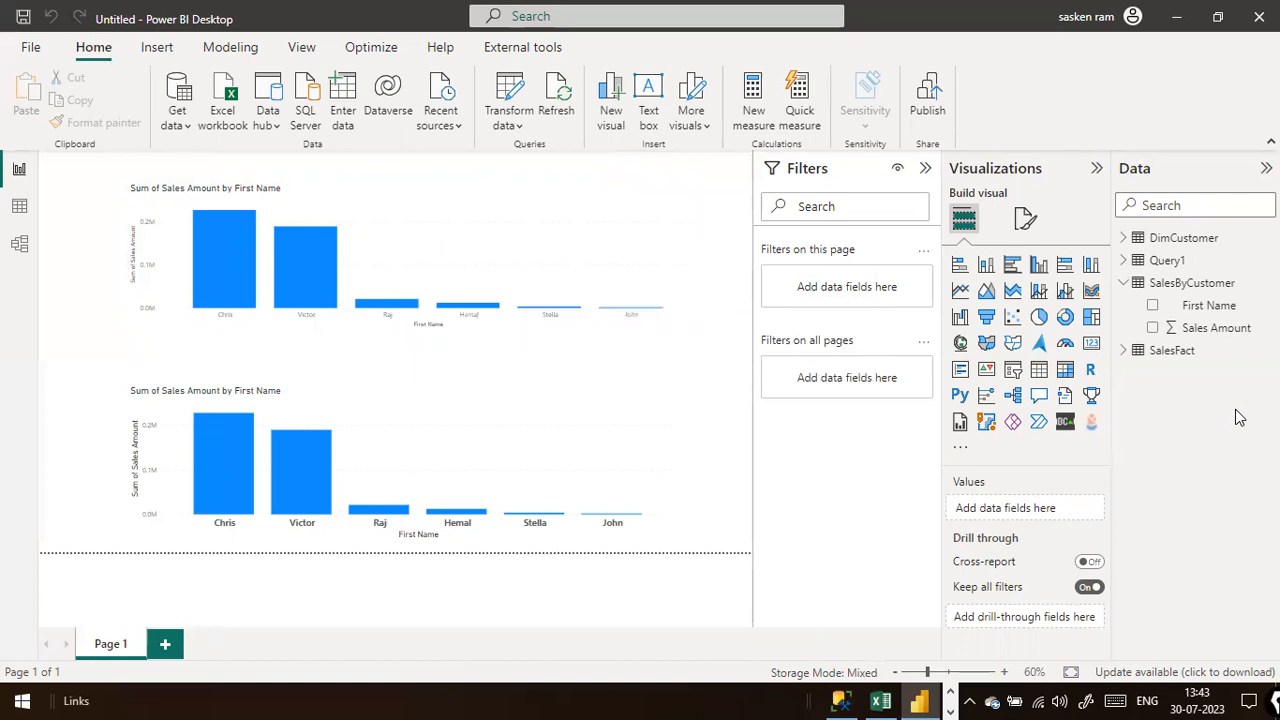
# Step: Examine the imported Query1 table's rows in the table view and return to the report
pyautogui.click(19, 206)
pyautogui.click(1108, 262)
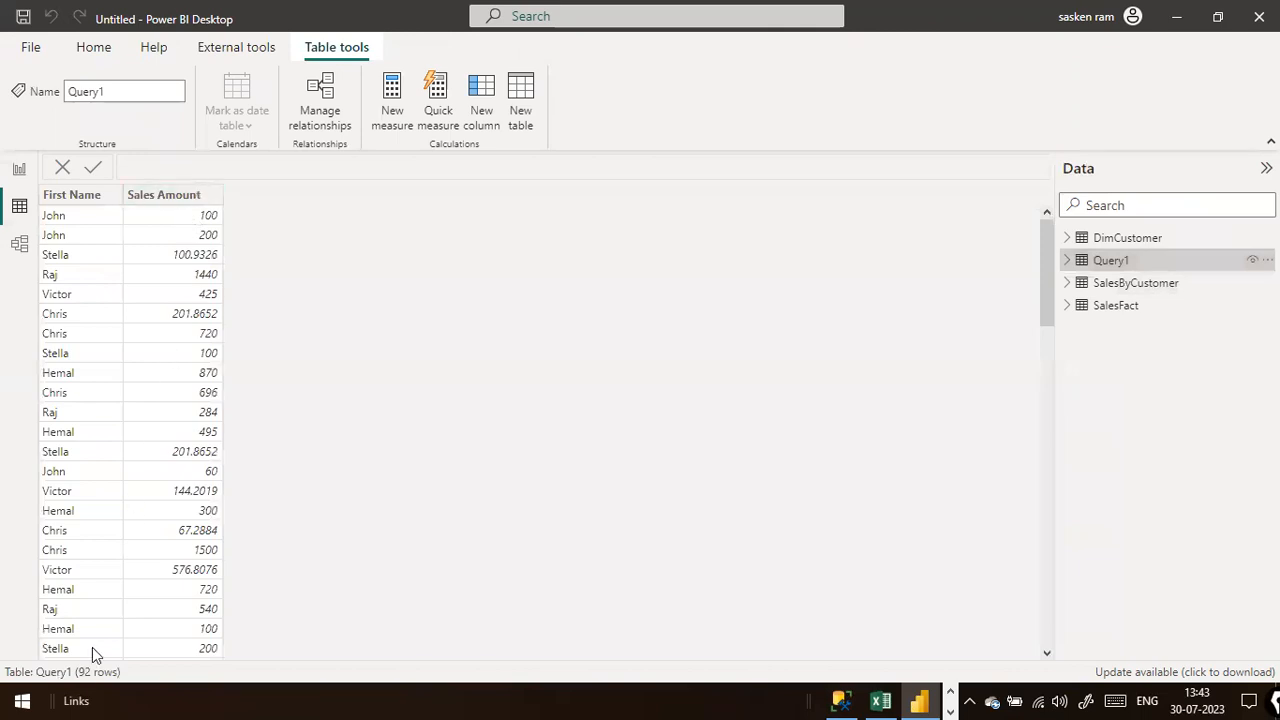
pyautogui.click(19, 169)
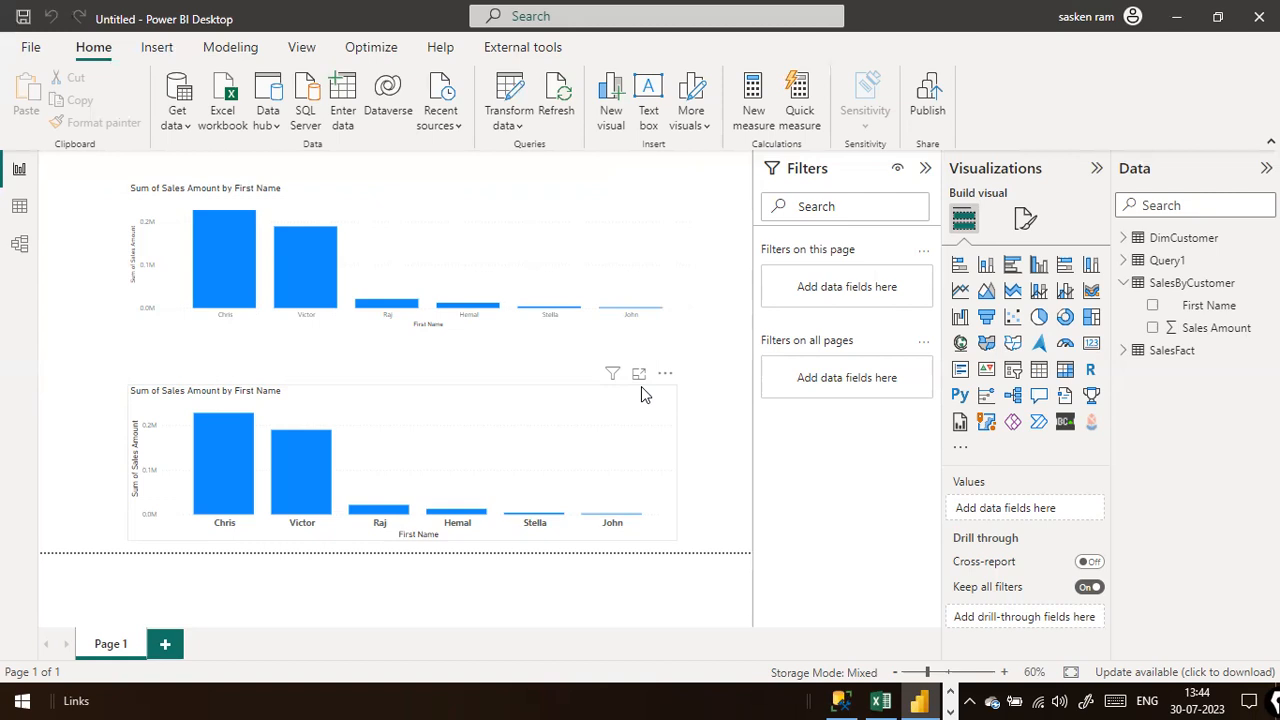
# Step: Inspect the table relationships in the model view, and locate Query1 and list its fields
pyautogui.click(20, 244)
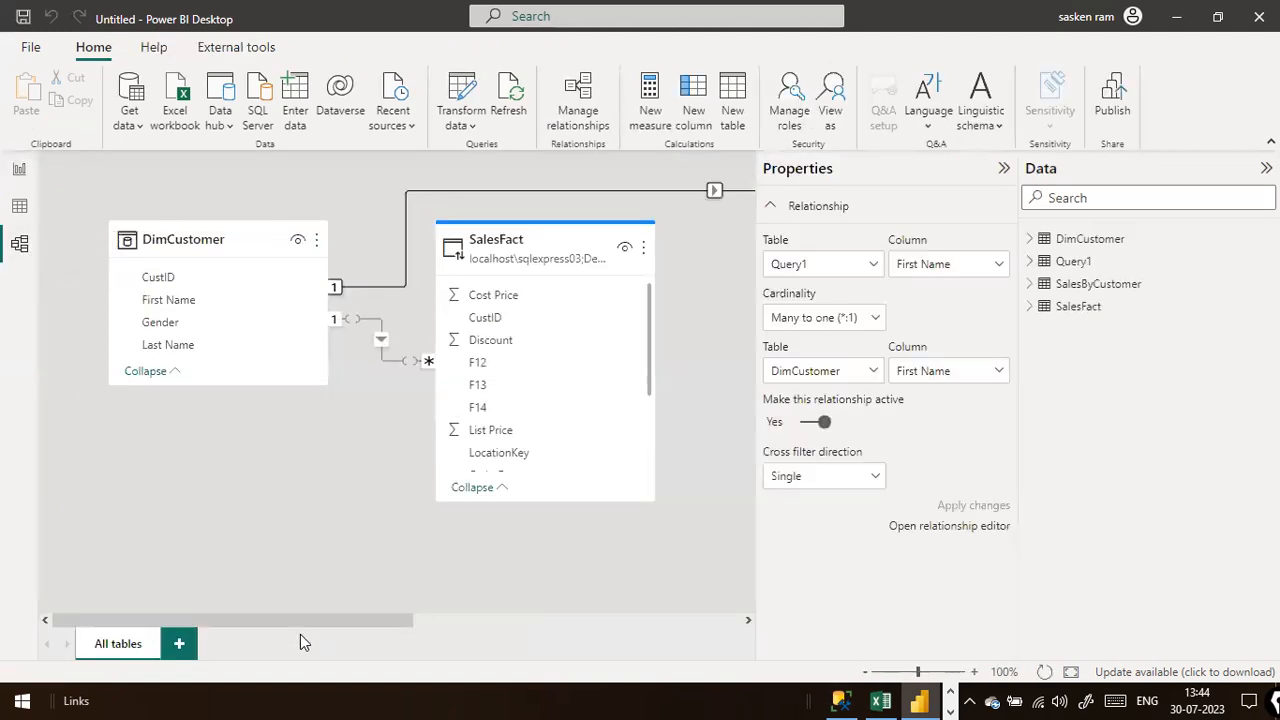
pyautogui.hscroll(5, 566, 603)
pyautogui.hscroll(-4, 403, 586)
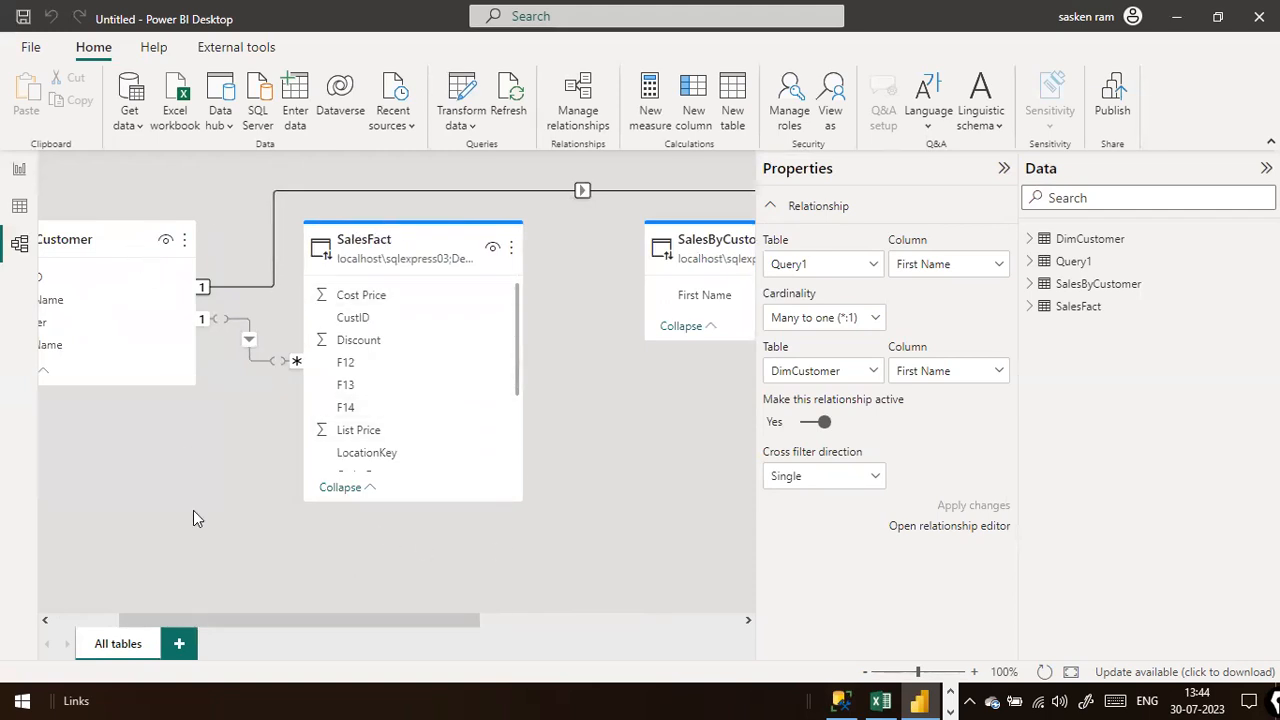
pyautogui.hscroll(-3, 103, 617)
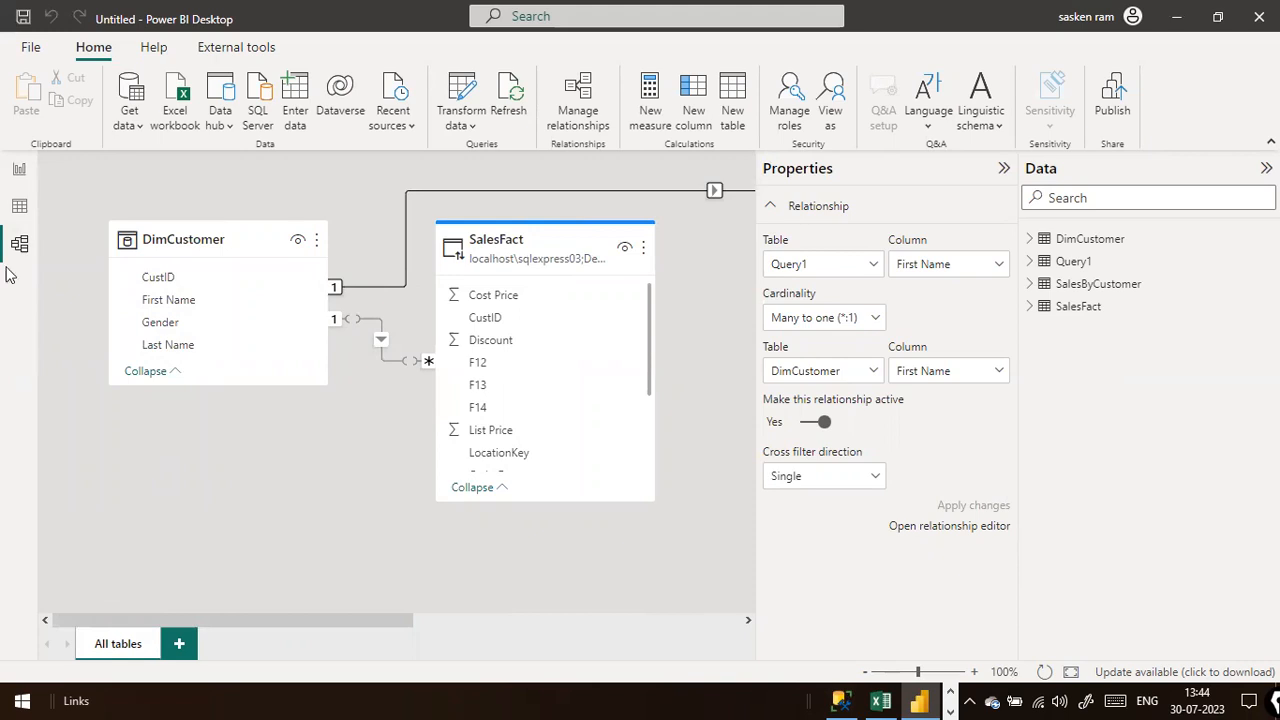
pyautogui.click(1062, 264)
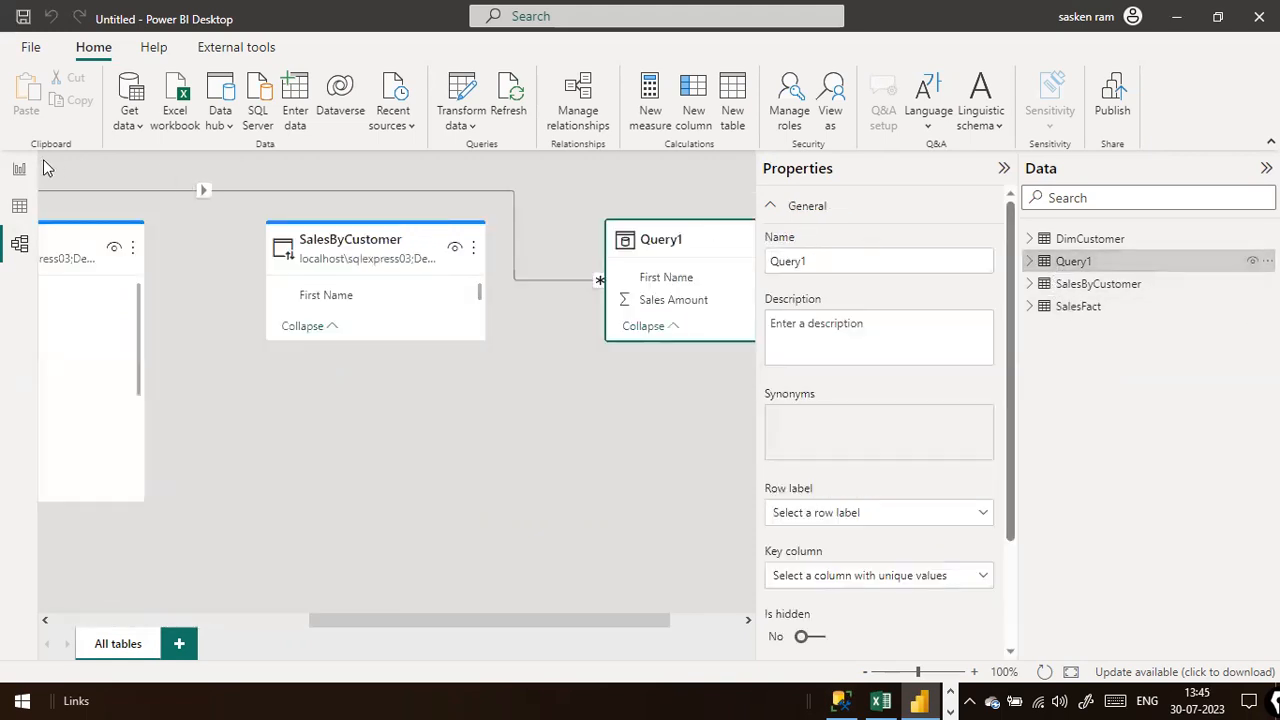
pyautogui.click(1029, 263)
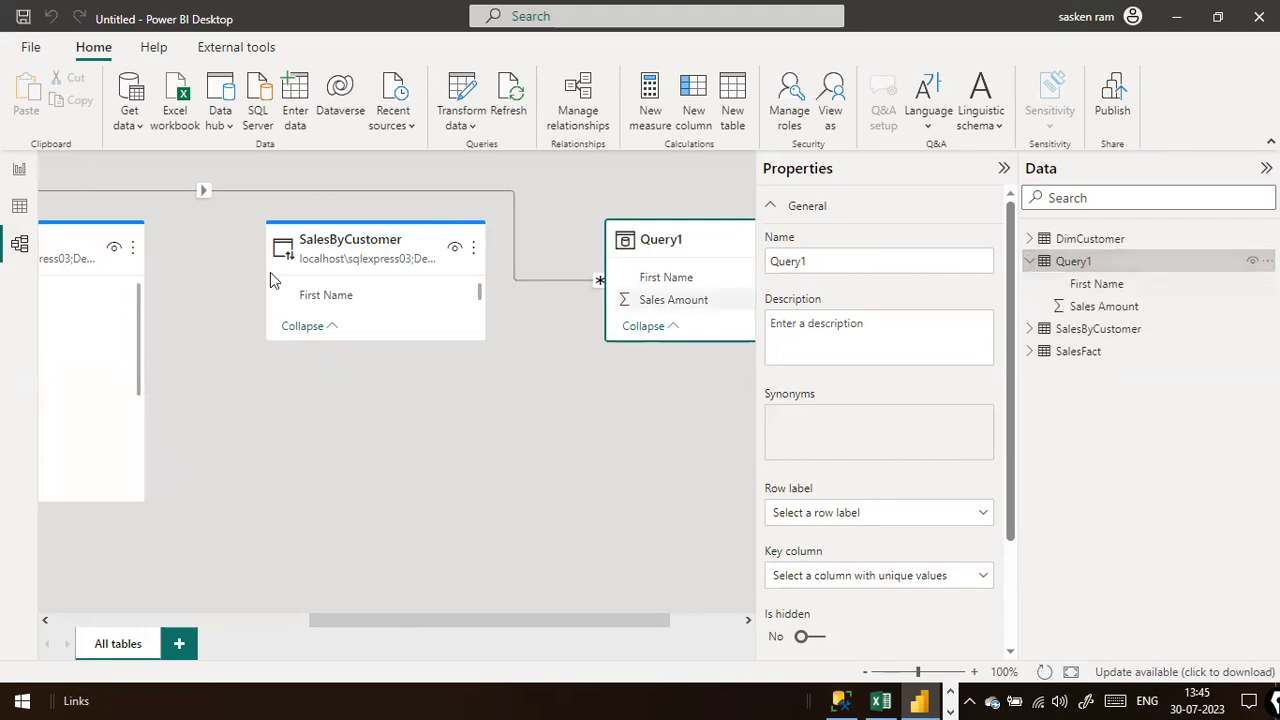
# Step: Open Query1 in the Power Query Editor, review the SQL statement in its Source step, and close the editor
pyautogui.click(19, 206)
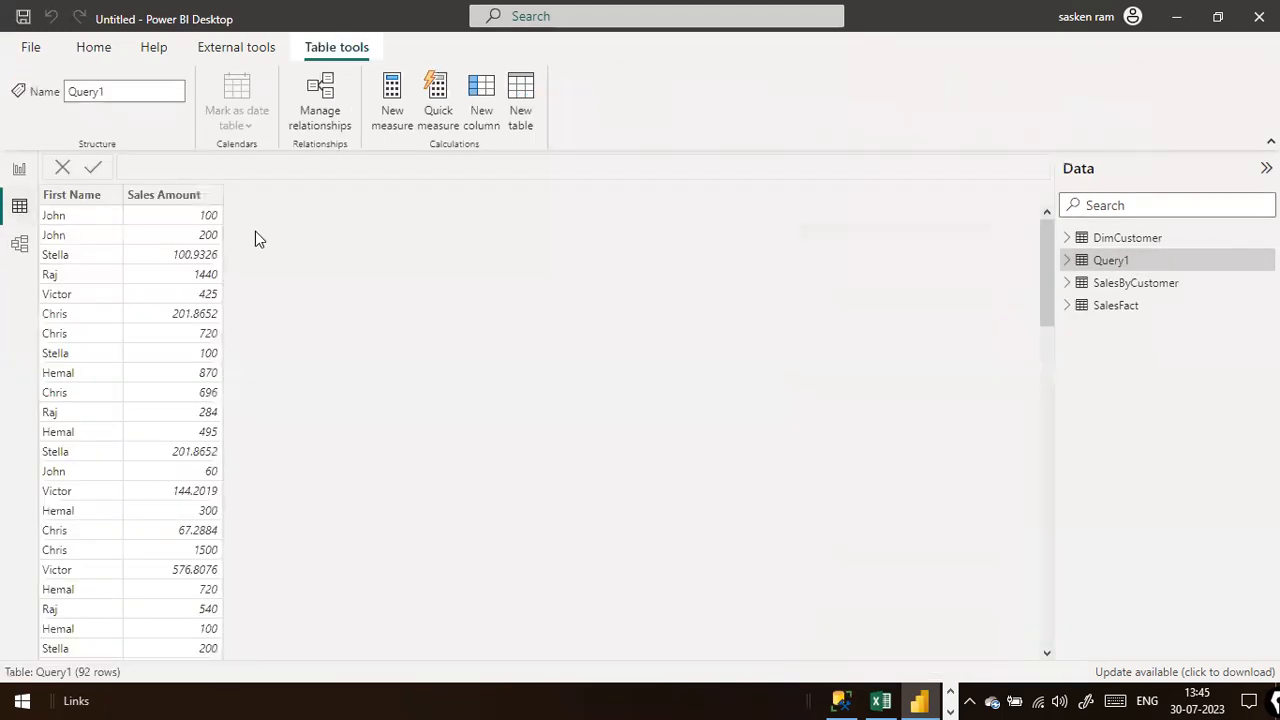
pyautogui.click(1108, 266)
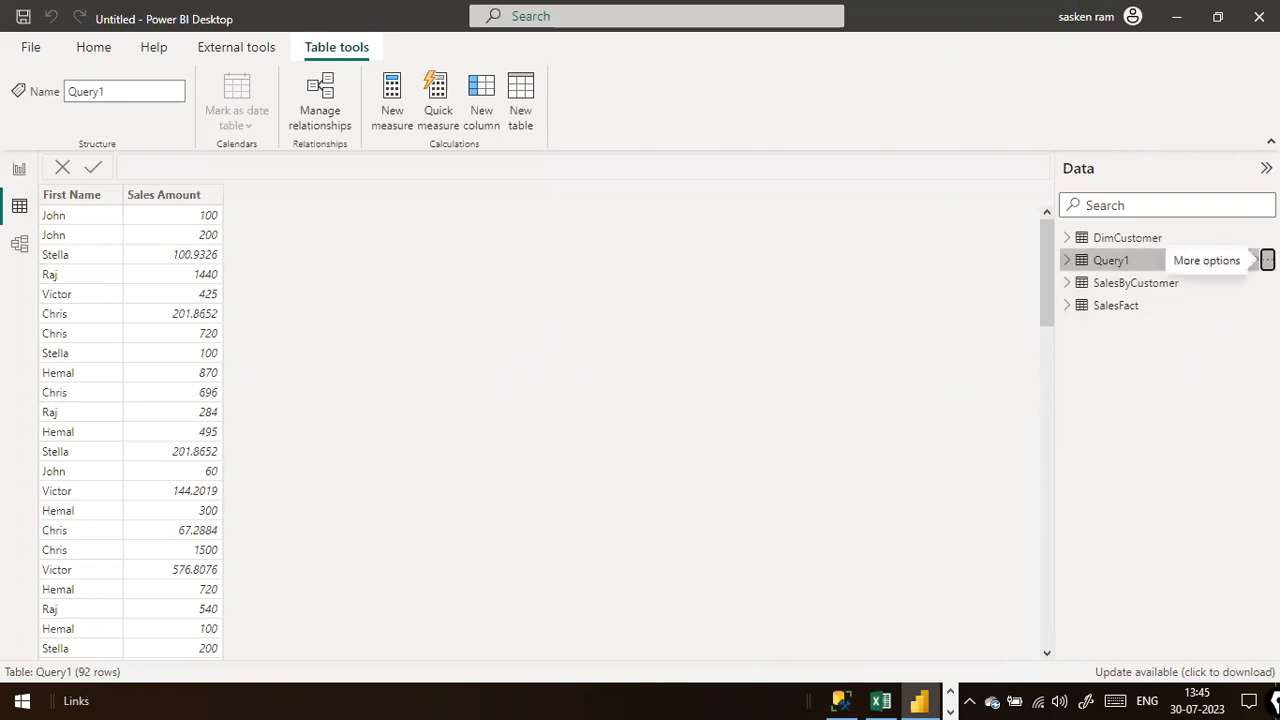
pyautogui.click(1267, 260)
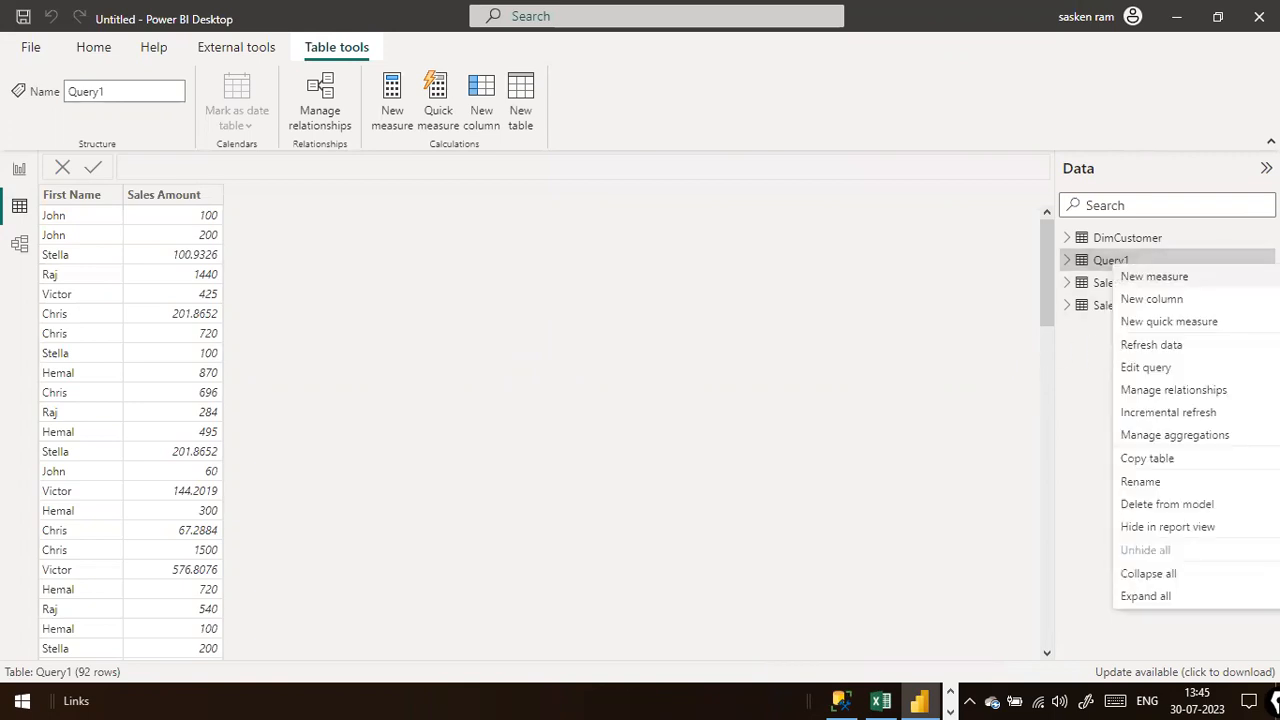
pyautogui.click(1170, 372)
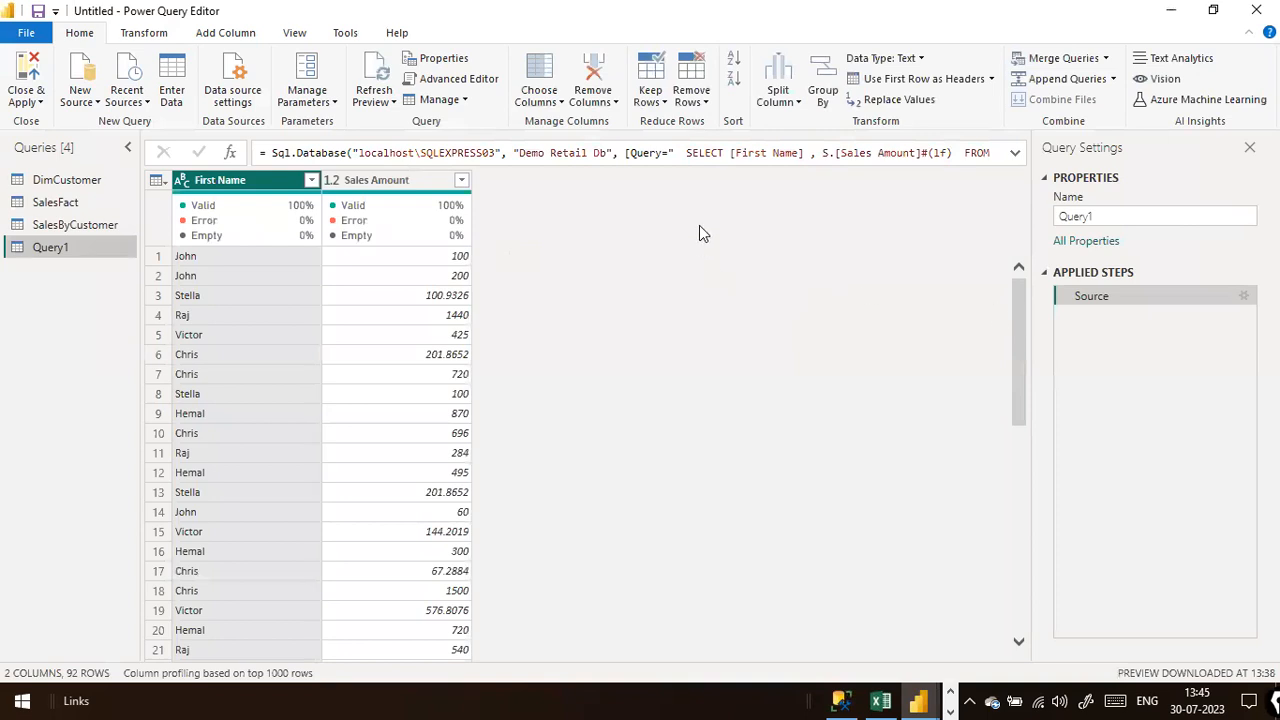
pyautogui.tripleClick(820, 157)
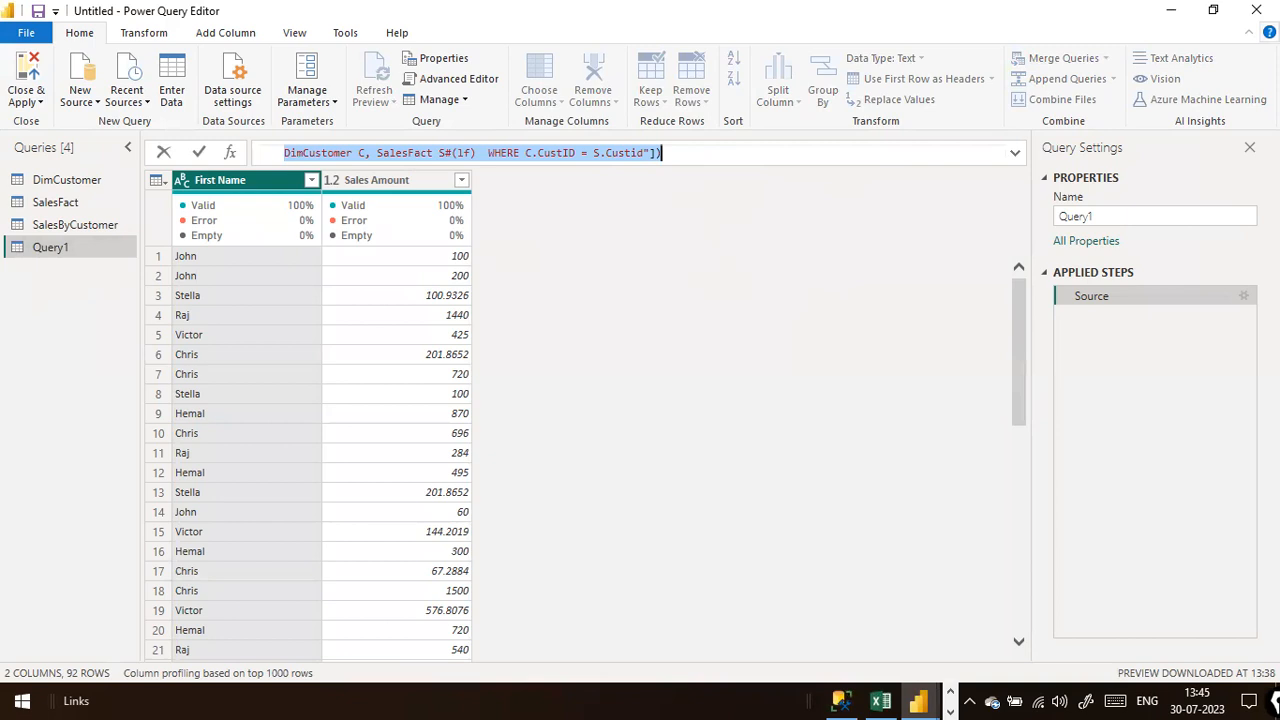
pyautogui.click(1258, 11)
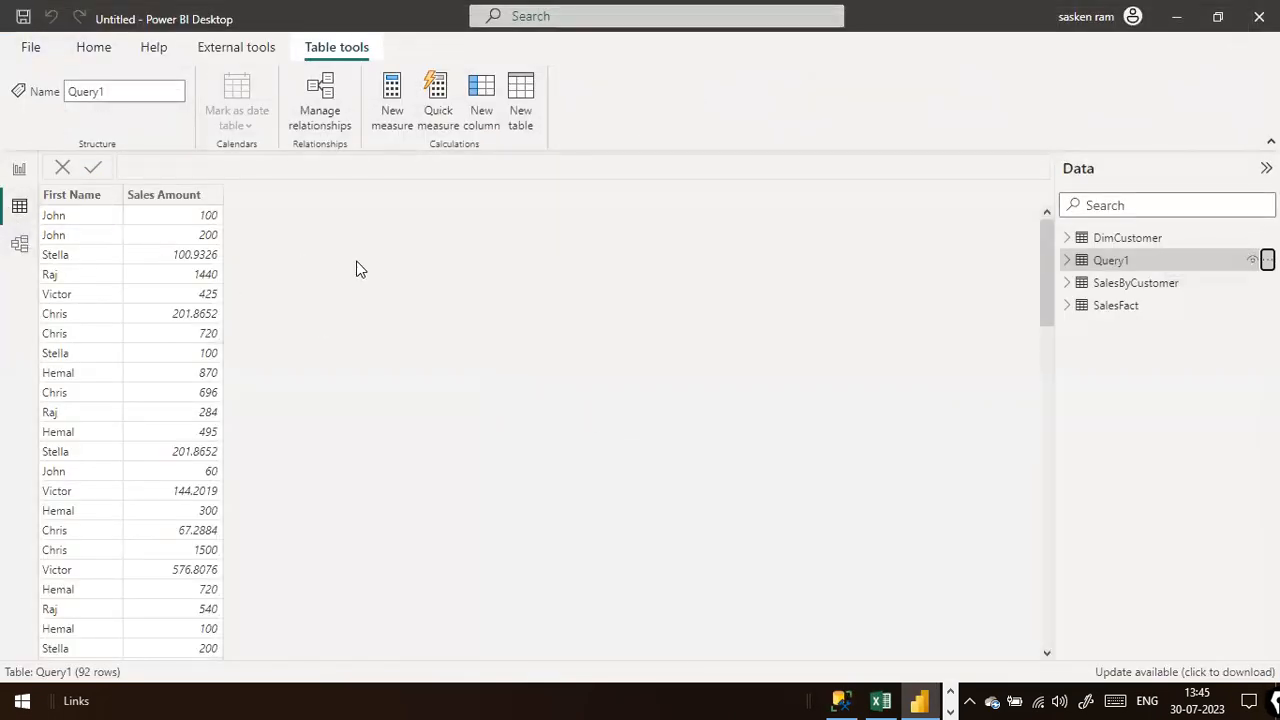
# Step: Check in the report which tables feed the upper chart and which feed the lower chart
pyautogui.click(19, 169)
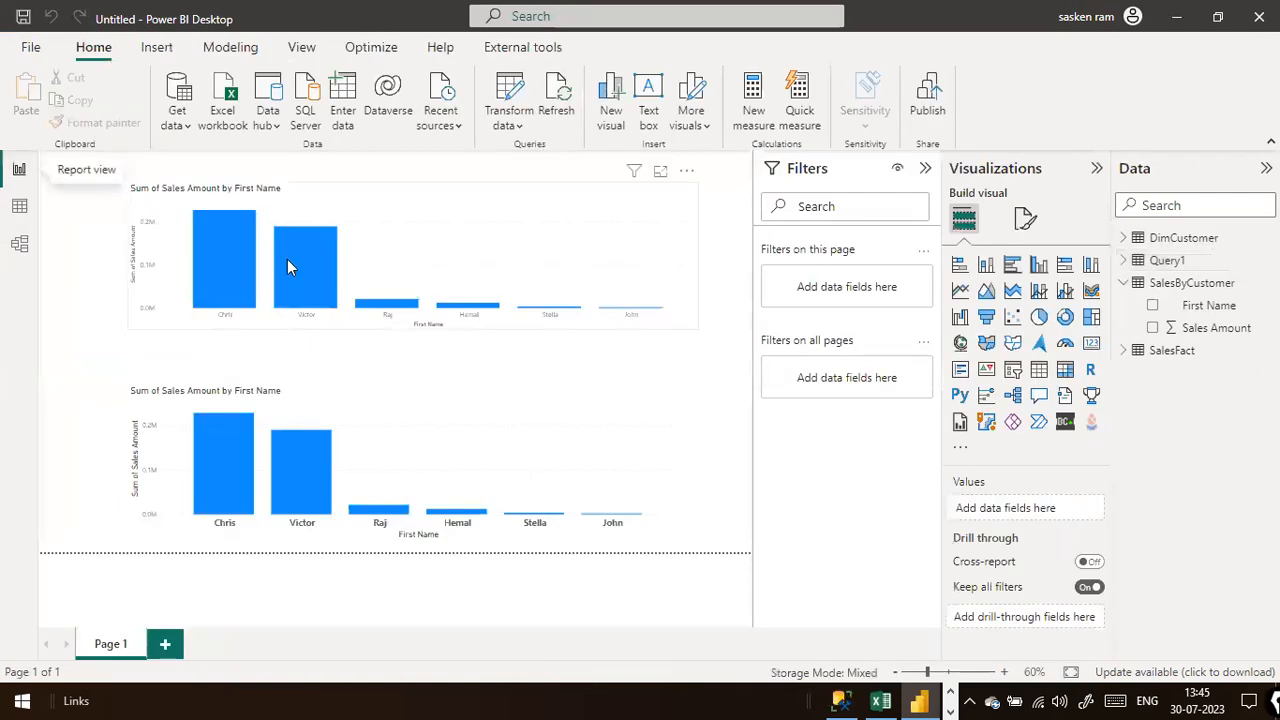
pyautogui.click(437, 217)
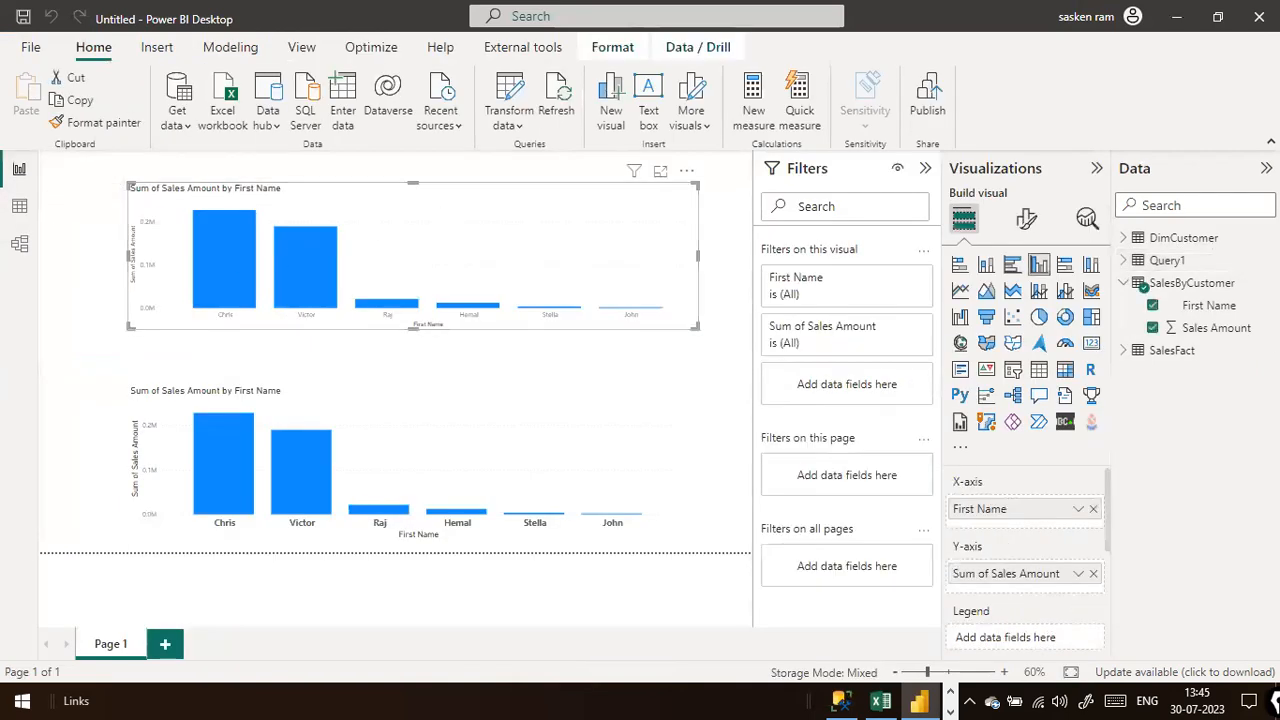
pyautogui.click(594, 494)
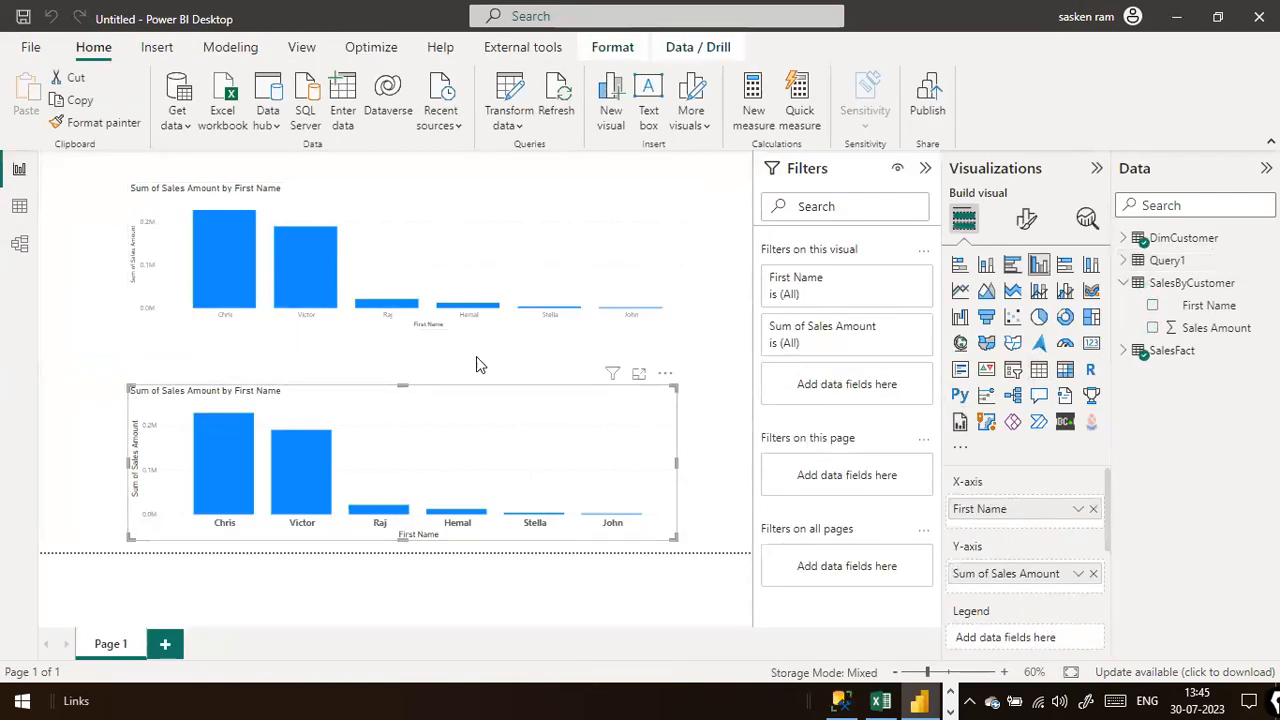
pyautogui.click(64, 347)
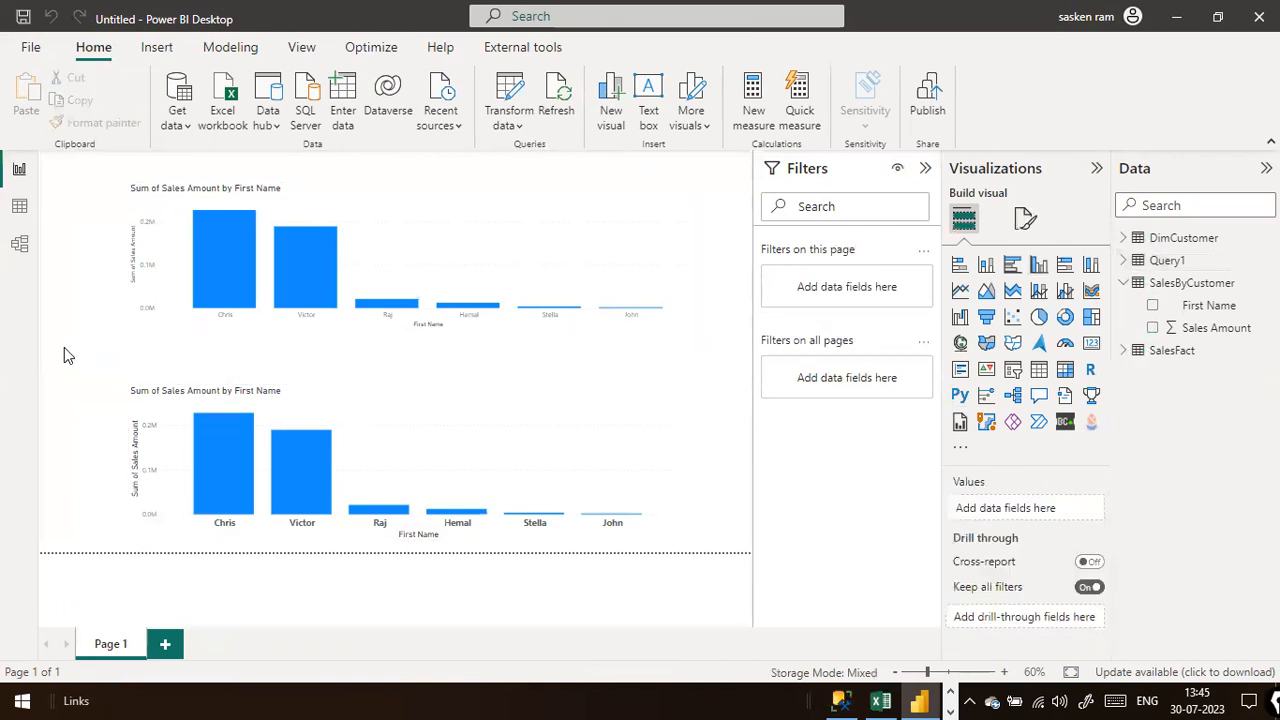
# Step: Review the DimCustomer and SalesFact relationship in the model view and return to the report
pyautogui.click(22, 245)
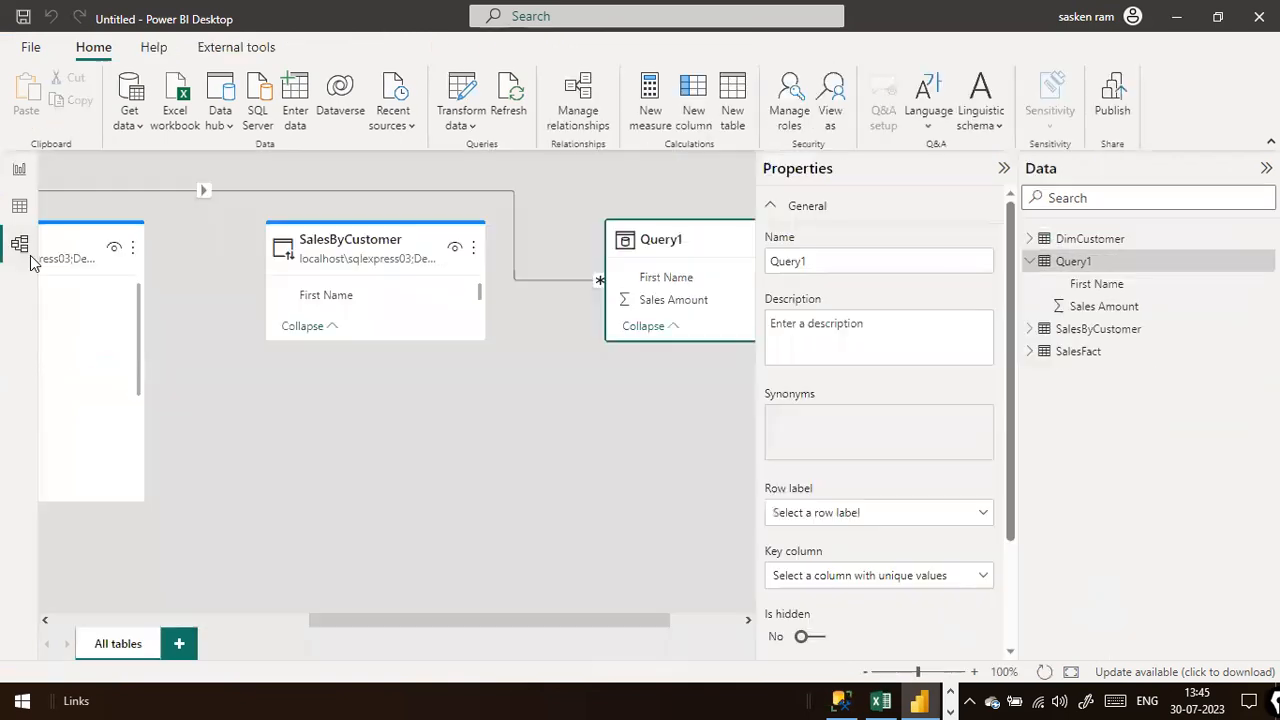
pyautogui.click(229, 615)
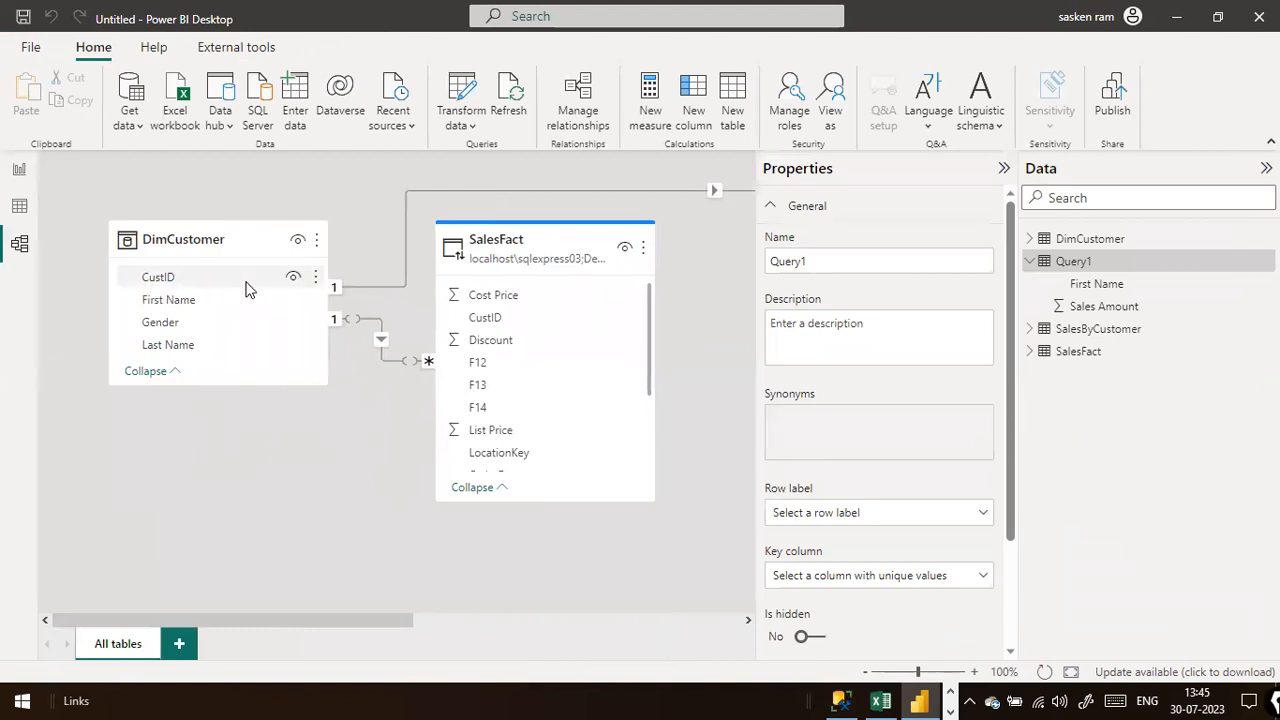
pyautogui.moveTo(602, 260)
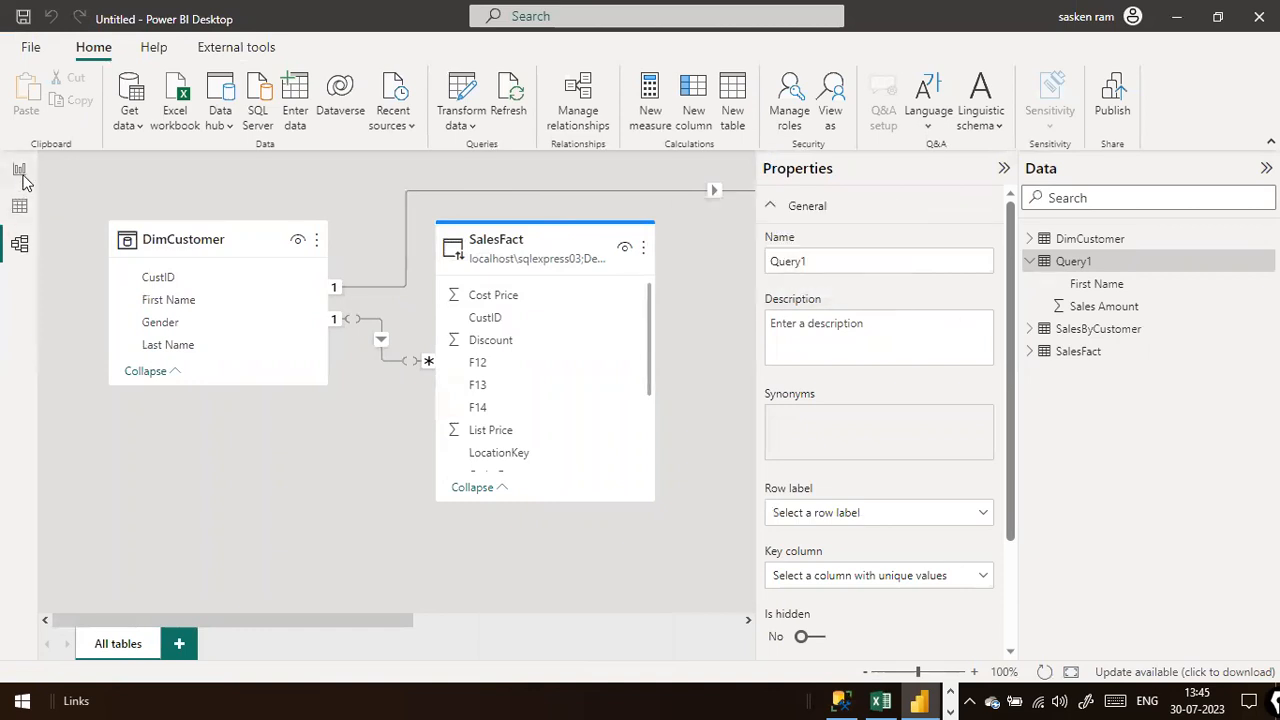
pyautogui.click(20, 172)
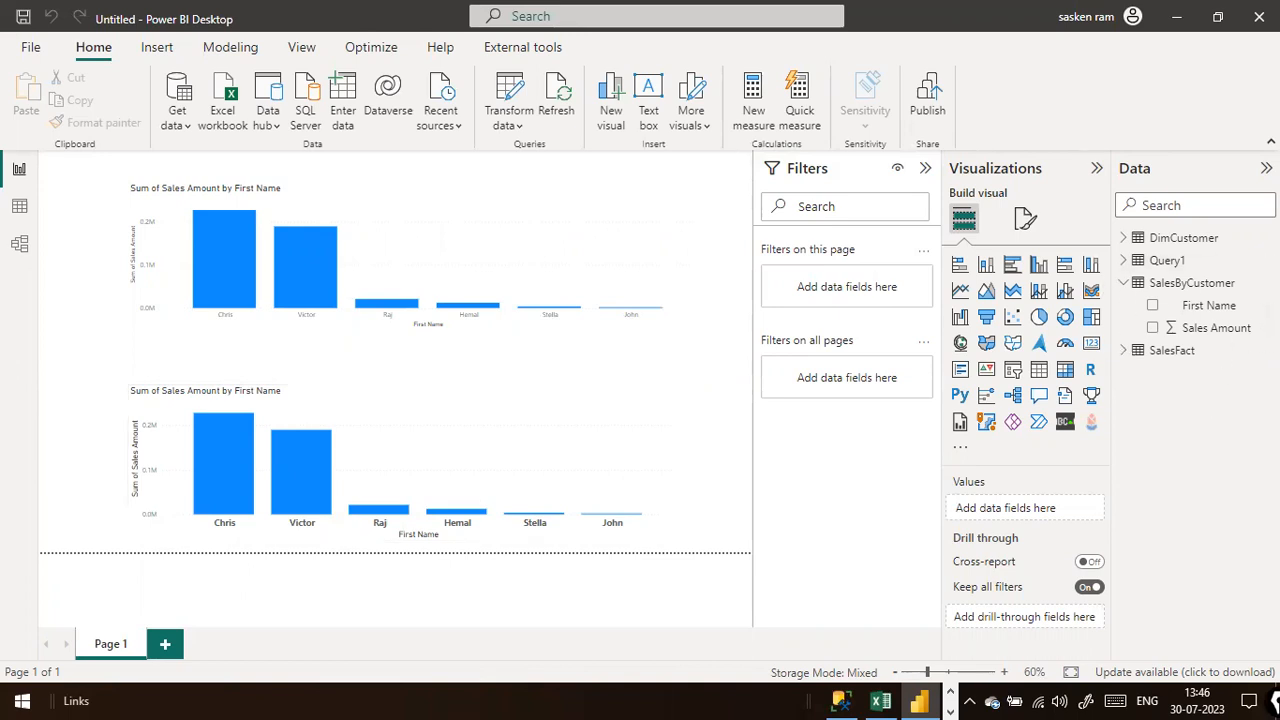
# Step: Add a second report page, then duplicate the customer-sales join query below the original in SQL Server Management Studio
pyautogui.click(165, 644)
pyautogui.hotkey('alt', 'Tab')
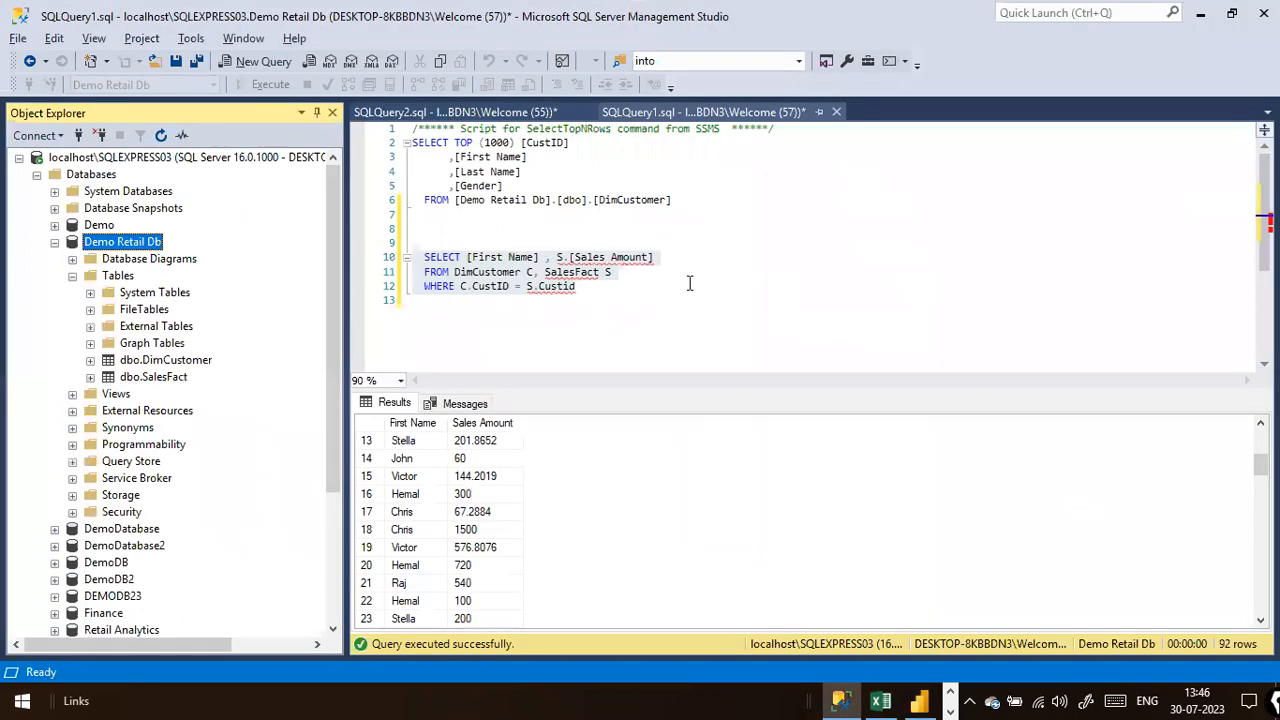
pyautogui.click(675, 283)
pyautogui.moveTo(648, 317); pyautogui.dragTo(415, 228)
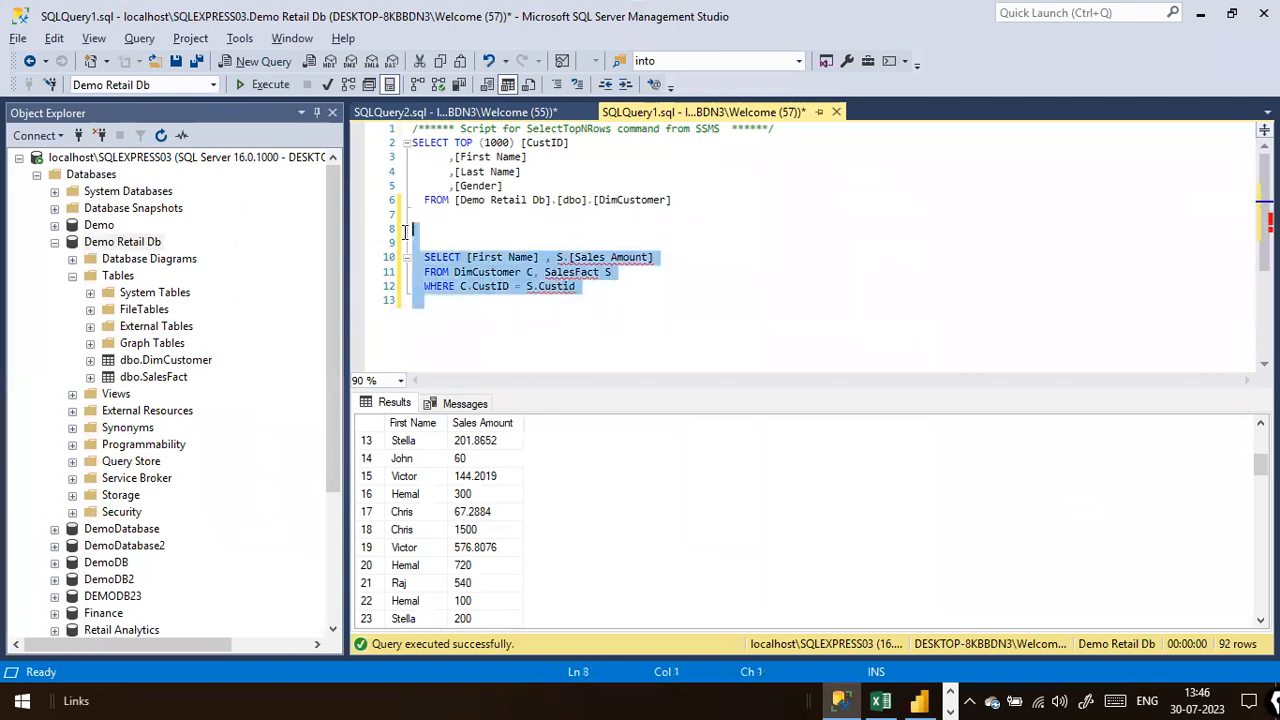
pyautogui.hotkey('ctrl', 'c')
pyautogui.click(489, 358)
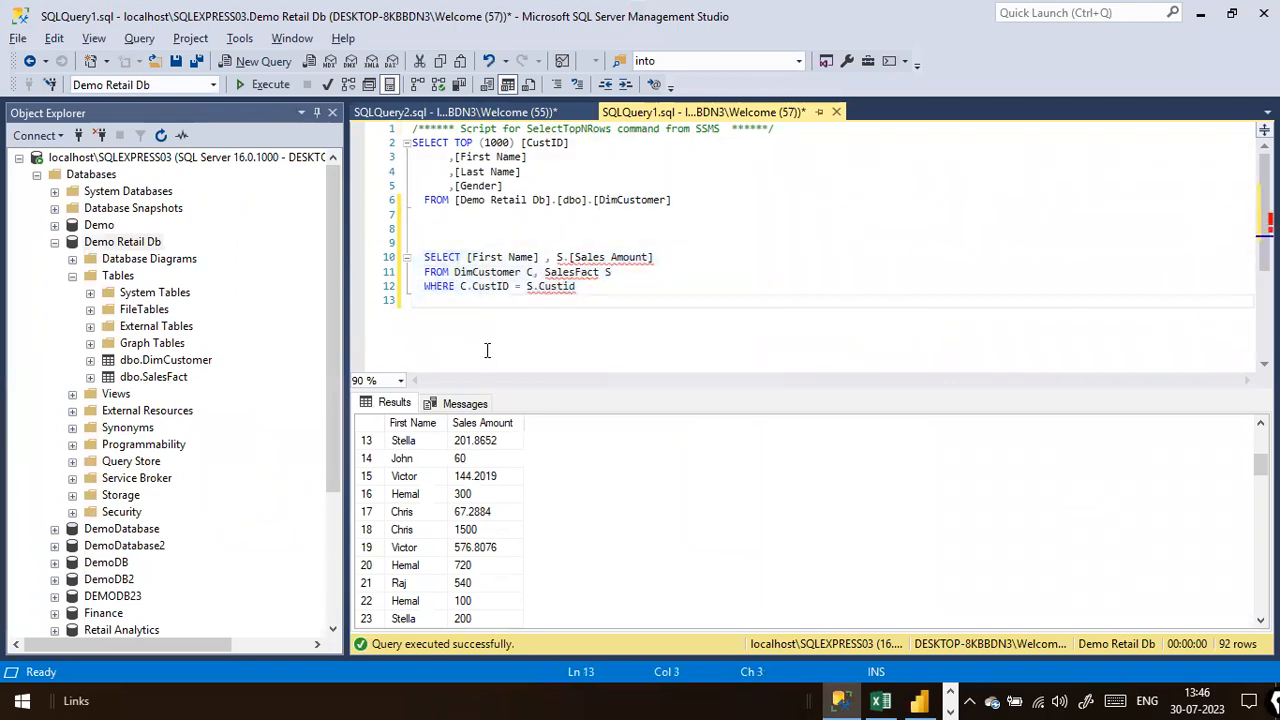
pyautogui.press('Return')
pyautogui.press('Return')
pyautogui.hotkey('ctrl', 'v')
# Step: Wrap S.[Sales Amount] in a SUM() function in the SELECT line of the duplicated query
pyautogui.press('Up')
pyautogui.hotkey('ctrl', 'Right')
pyautogui.press('Up')
pyautogui.press('Up')
pyautogui.hotkey('ctrl', 'Right')
pyautogui.hotkey('ctrl', 'Right')
pyautogui.hotkey('ctrl', 'Right')
pyautogui.hotkey('ctrl', 'Right')
pyautogui.hotkey('ctrl', 'Right')
pyautogui.hotkey('ctrl', 'Right')
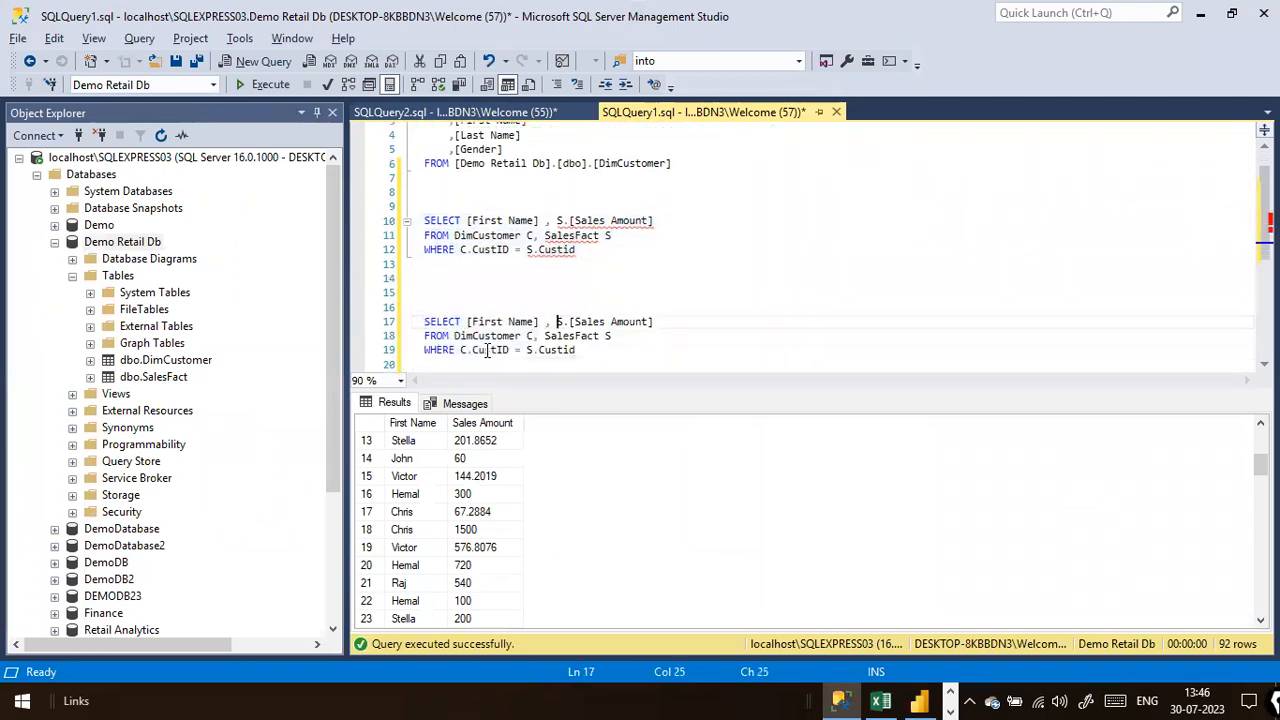
pyautogui.write('SUM((')
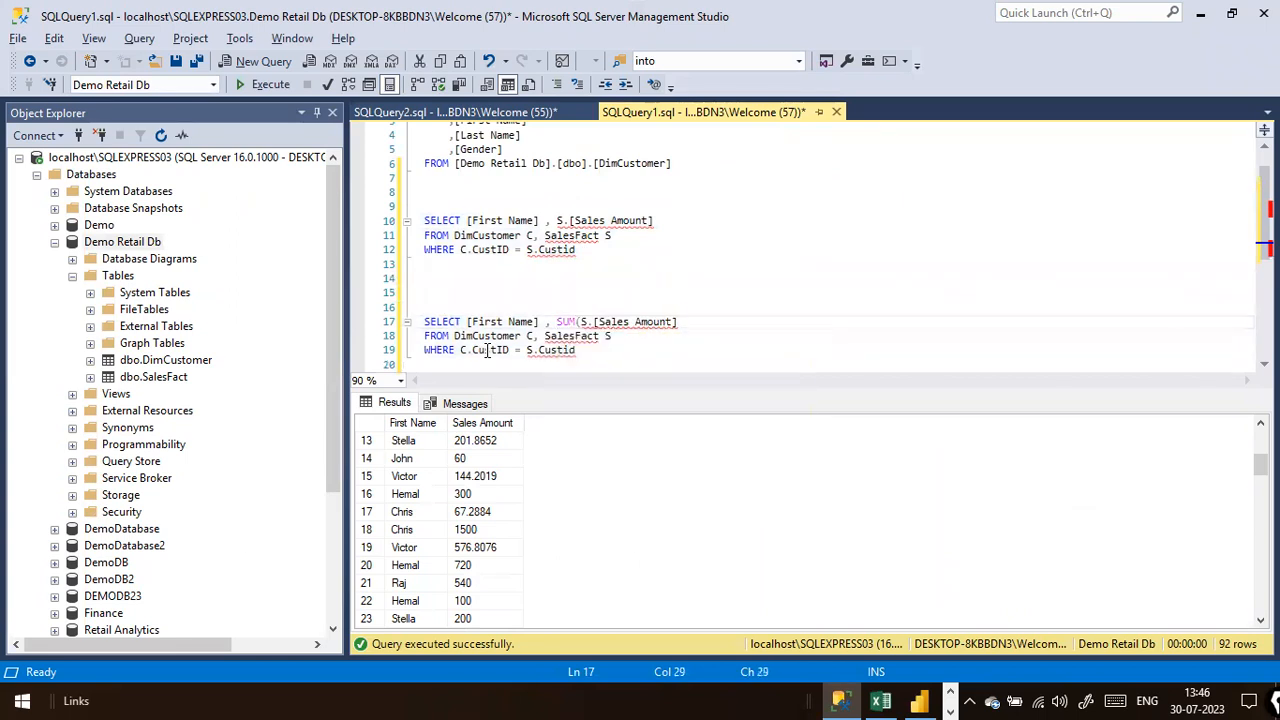
pyautogui.press('BackSpace')
pyautogui.press('End')
pyautogui.write(')')
# Step: Add a GROUP BY [First Name] clause below the WHERE line of the duplicated query
pyautogui.press('Down')
pyautogui.press('Down')
pyautogui.press('Down')
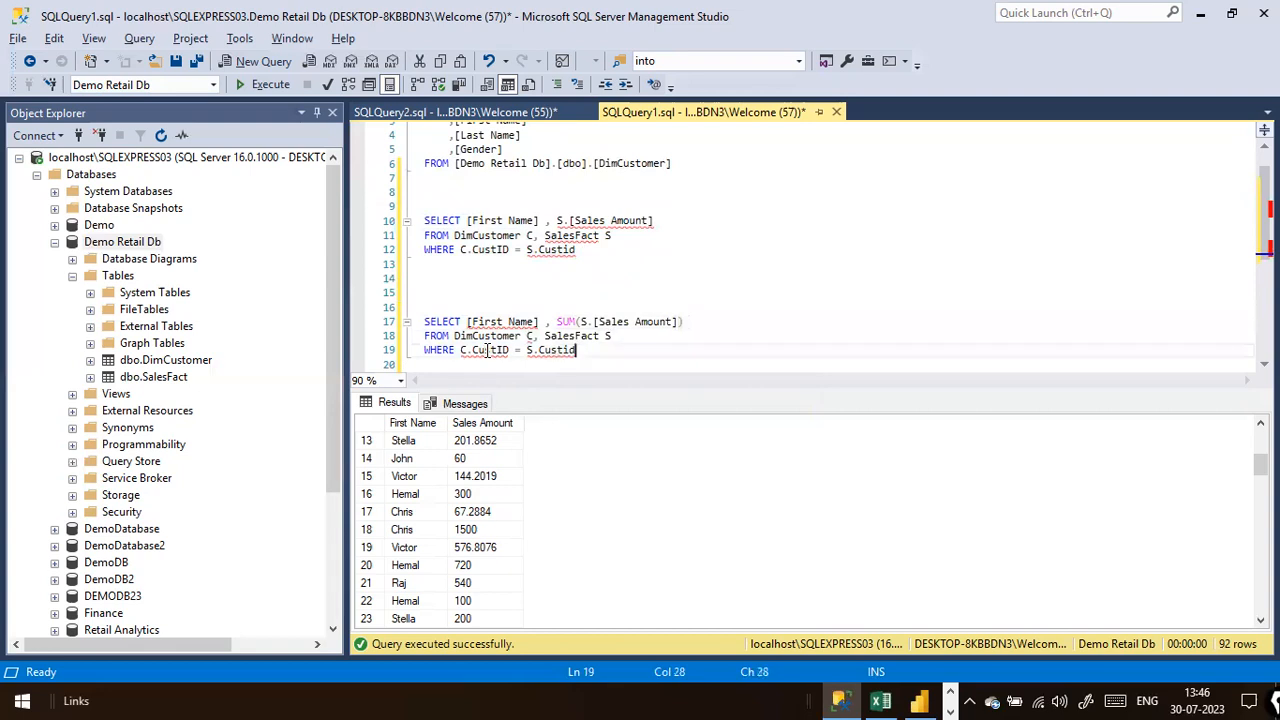
pyautogui.write('GRU')
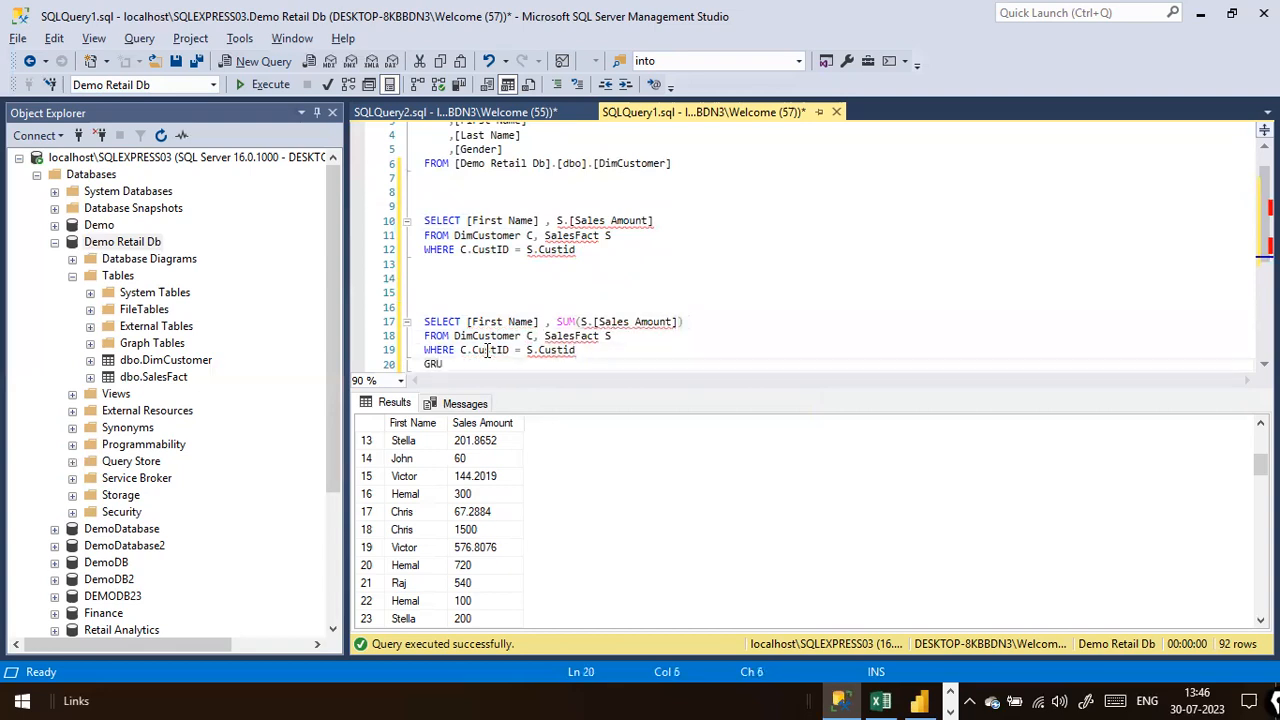
pyautogui.press('BackSpace')
pyautogui.write('OUP BY')
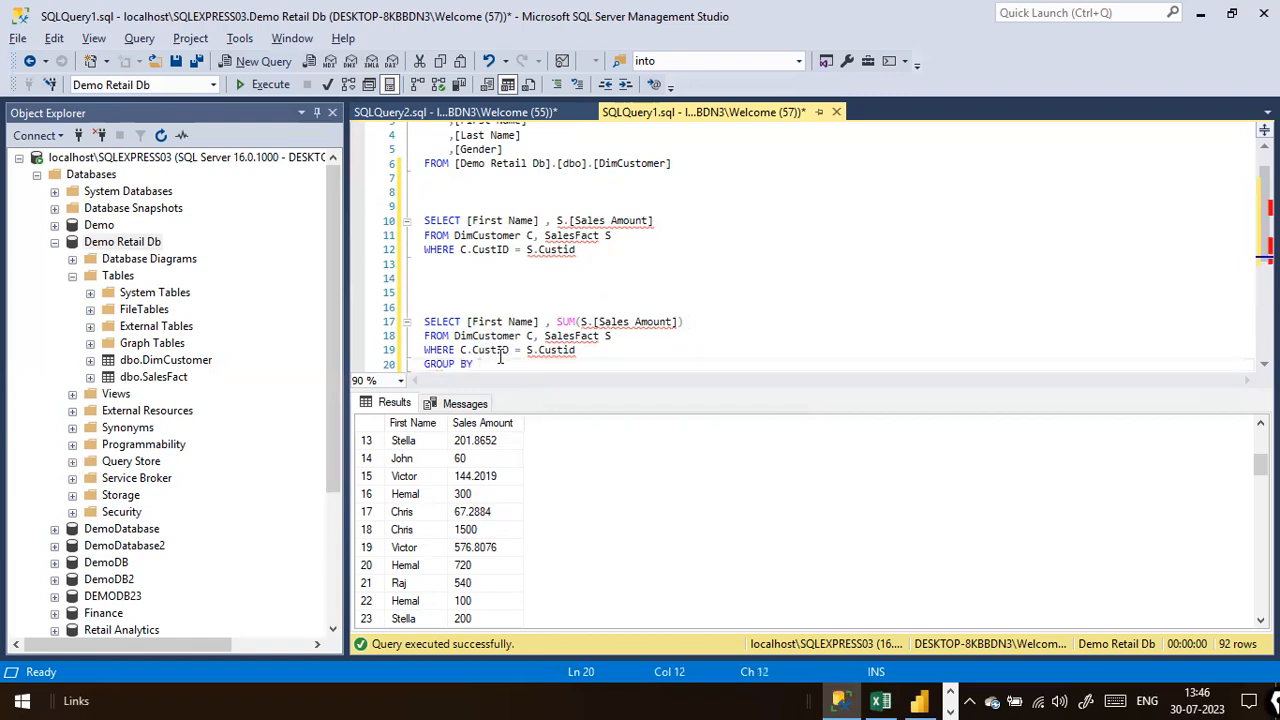
pyautogui.press('Up')
pyautogui.press('Up')
pyautogui.press('Up')
pyautogui.press('Left')
pyautogui.press('Left')
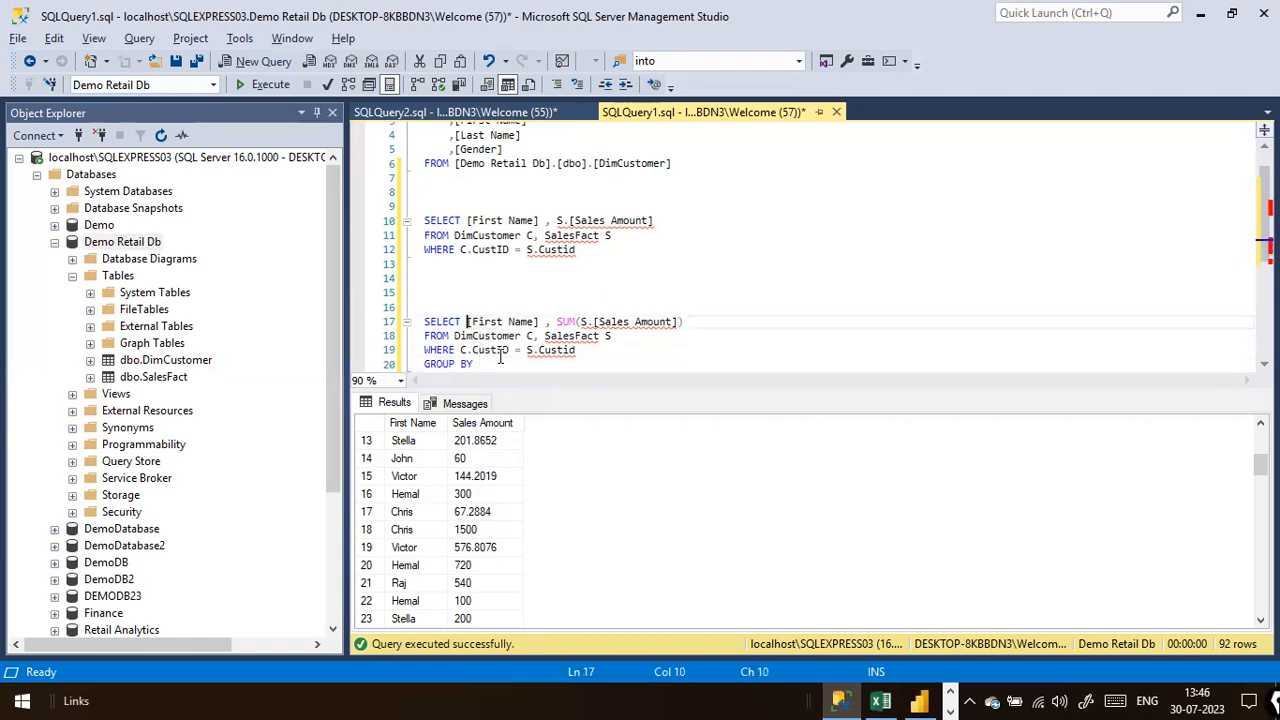
pyautogui.hotkey('ctrl', 'shift', 'Right')
pyautogui.hotkey('ctrl', 'shift', 'Right')
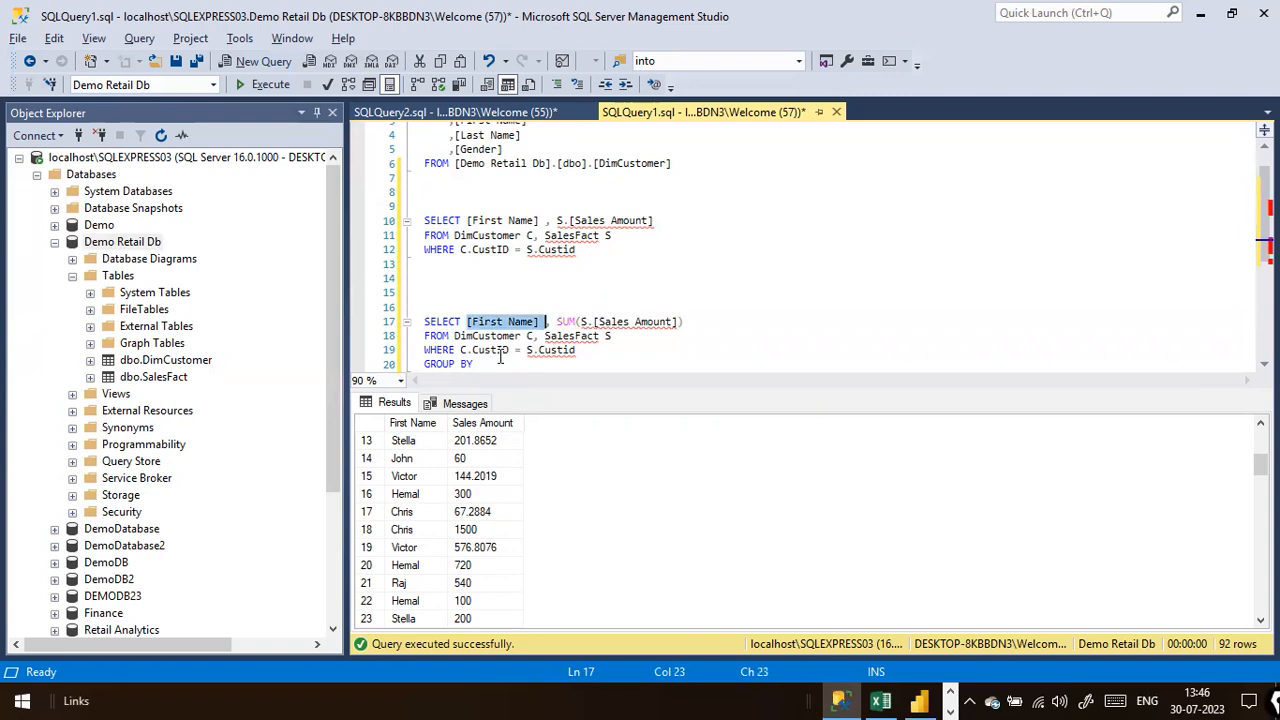
pyautogui.click(500, 358)
pyautogui.hotkey('ctrl', 'v')
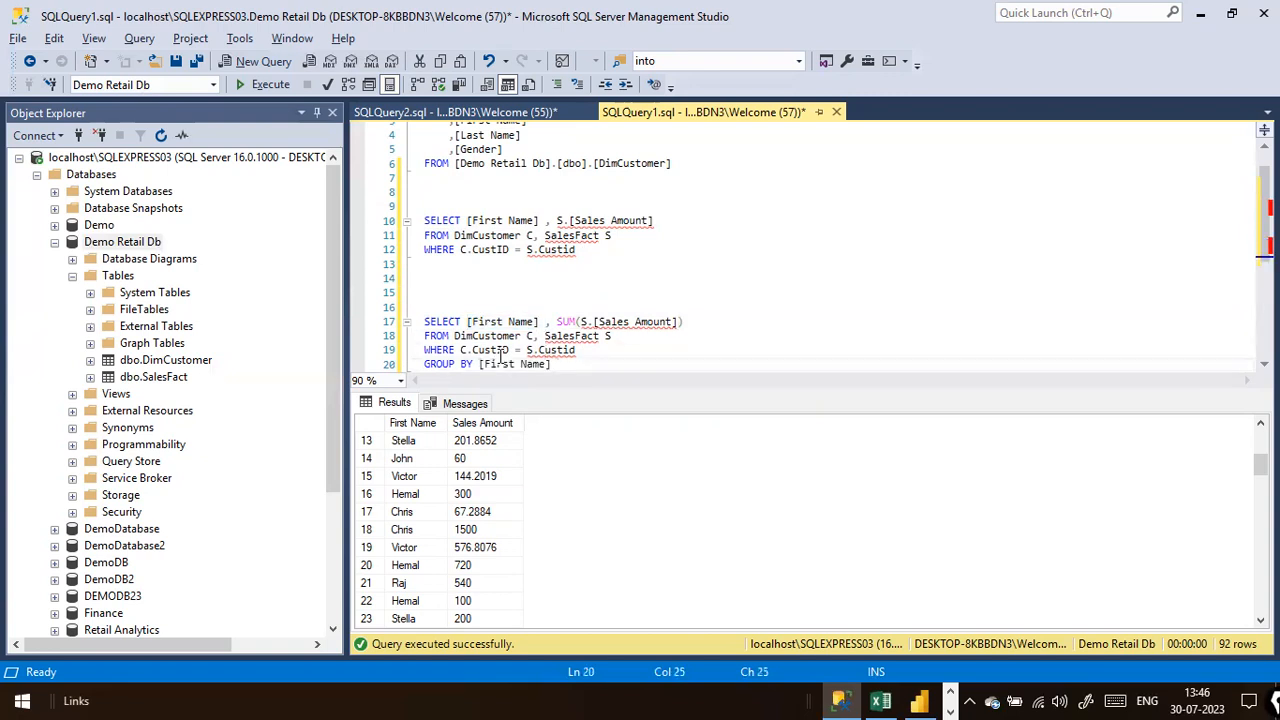
# Step: Look through the ungrouped result rows, then execute only the new query that sums sales amount by first name
pyautogui.click(405, 446)
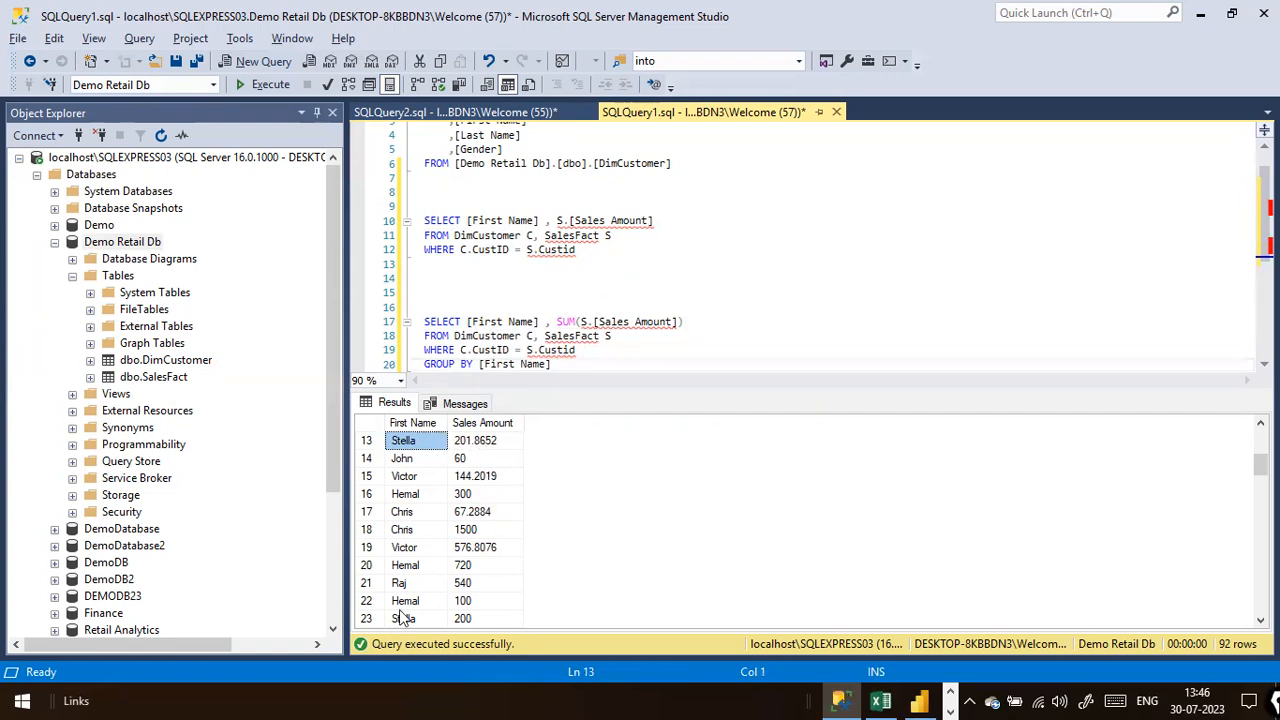
pyautogui.click(441, 622)
pyautogui.click(461, 619)
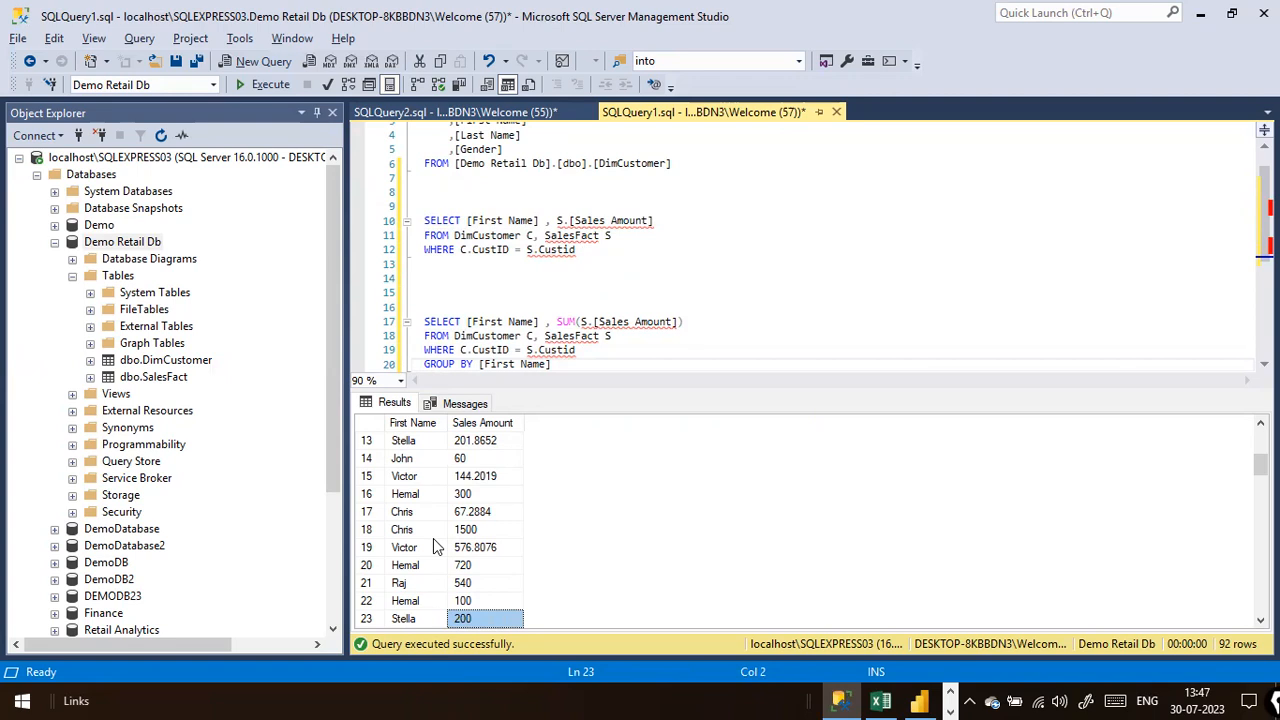
pyautogui.scroll(-5, 435, 547)
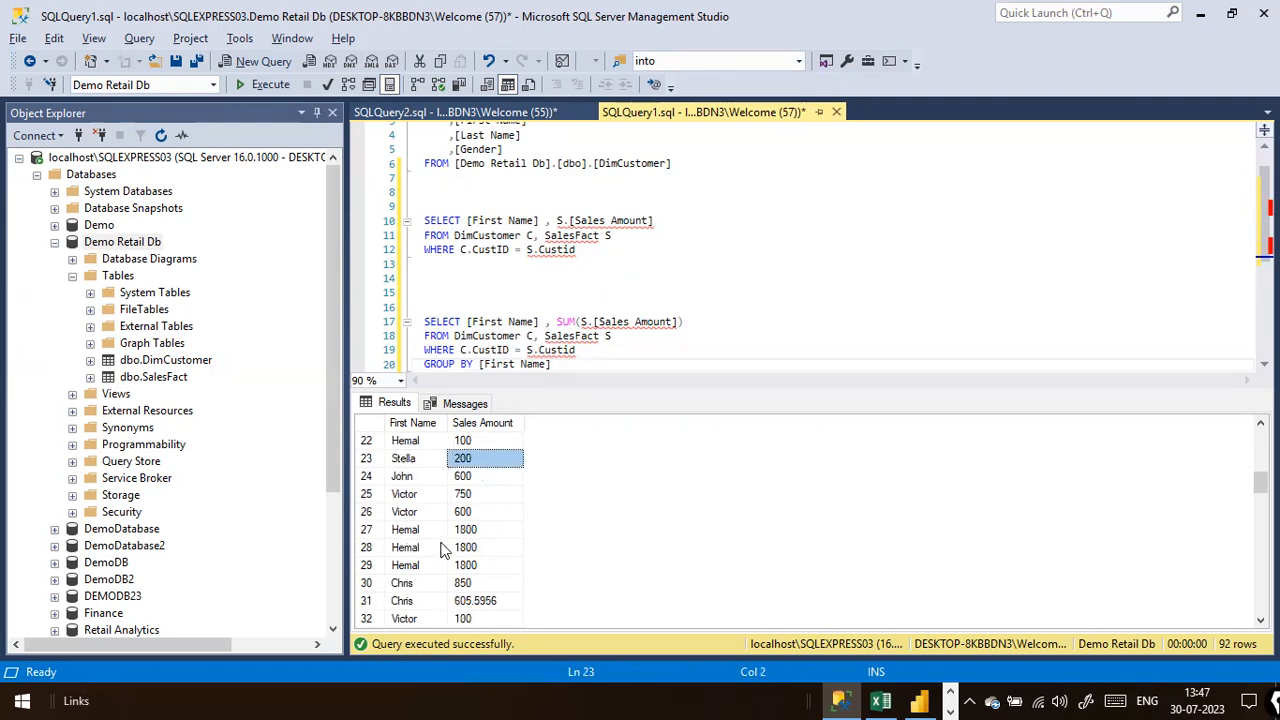
pyautogui.scroll(4, 443, 550)
pyautogui.scroll(5, 443, 550)
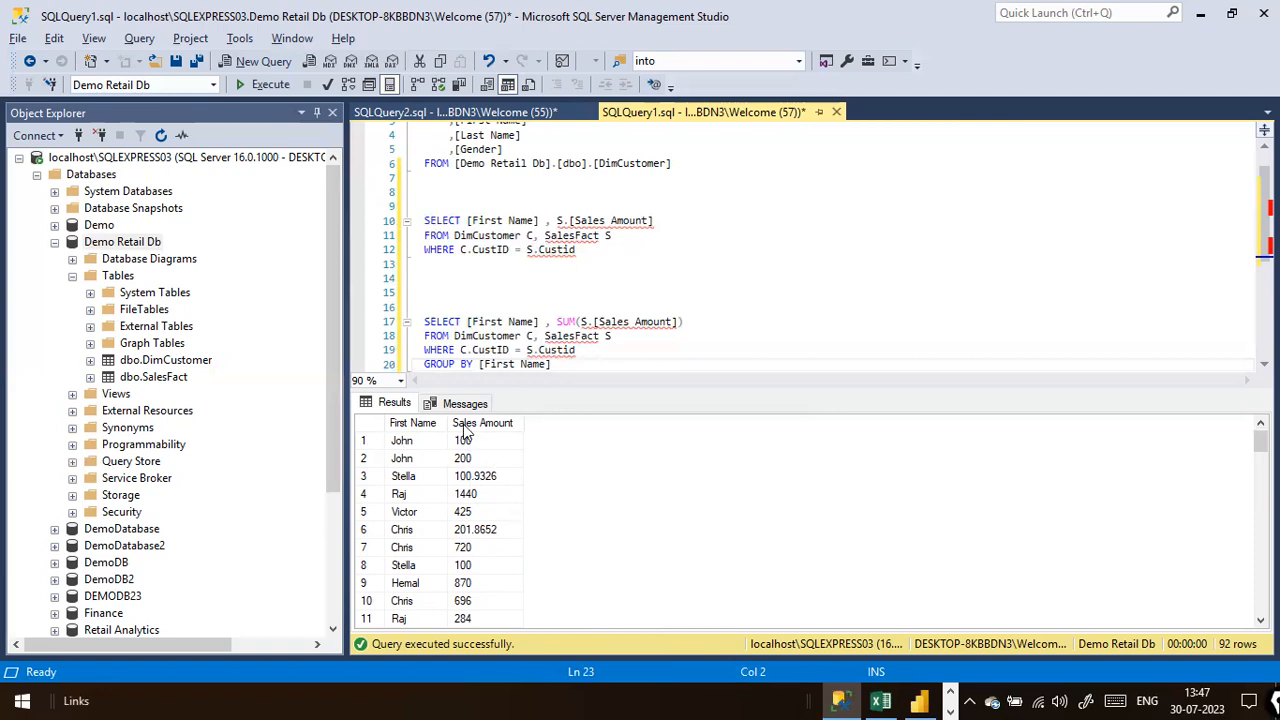
pyautogui.click(580, 351)
pyautogui.moveTo(553, 364); pyautogui.dragTo(388, 318)
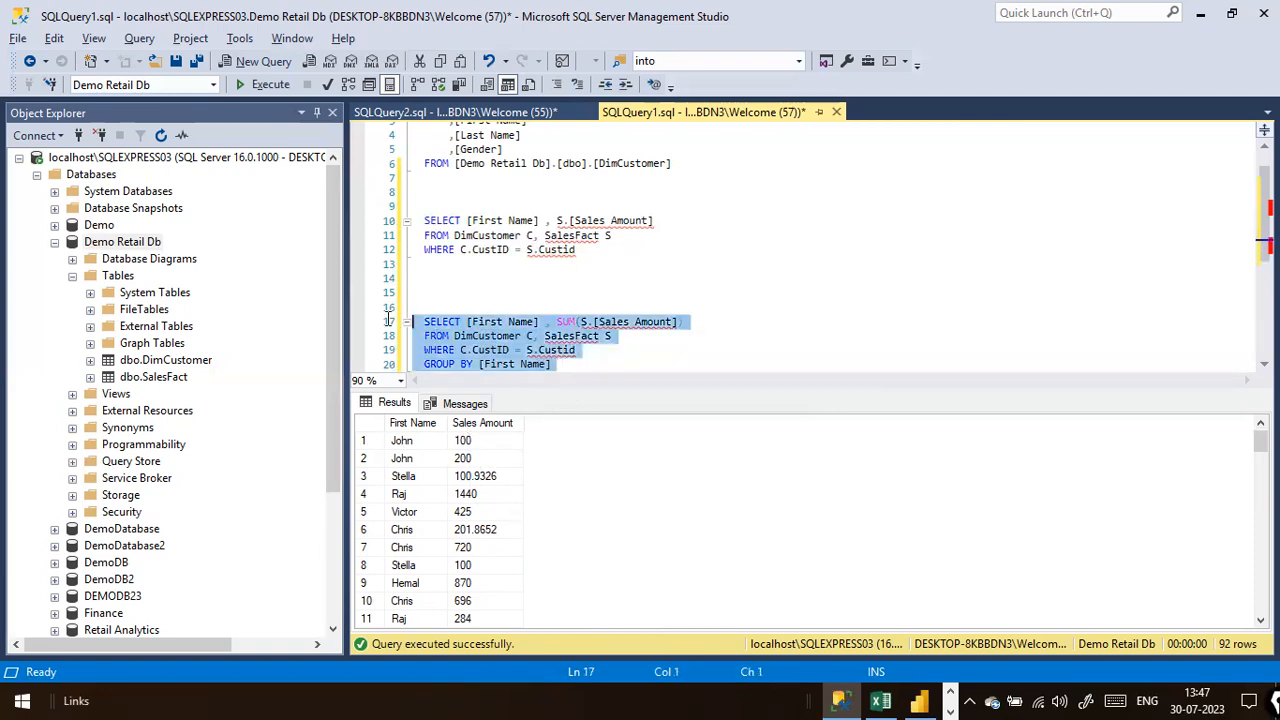
pyautogui.click(252, 85)
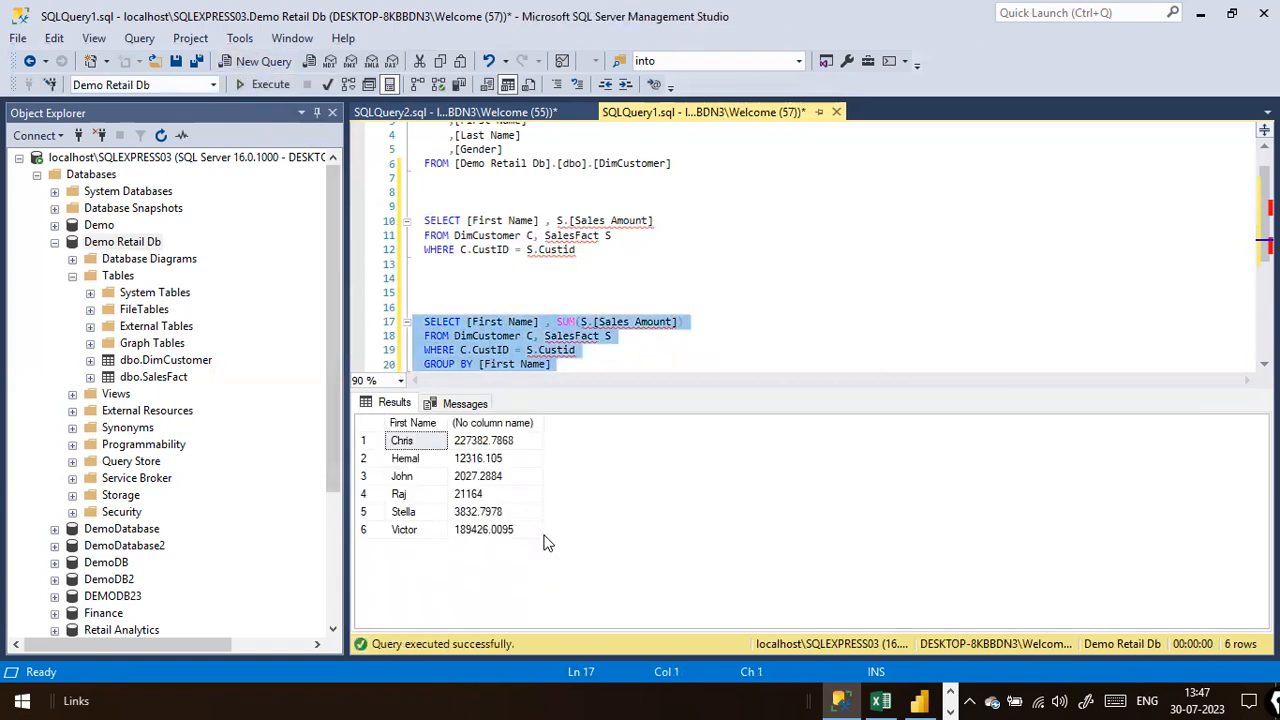
# Step: Add blank lines after the grouped query and copy the whole grouped statement
pyautogui.click(616, 364)
pyautogui.press('Return')
pyautogui.press('Return')
pyautogui.press('Return')
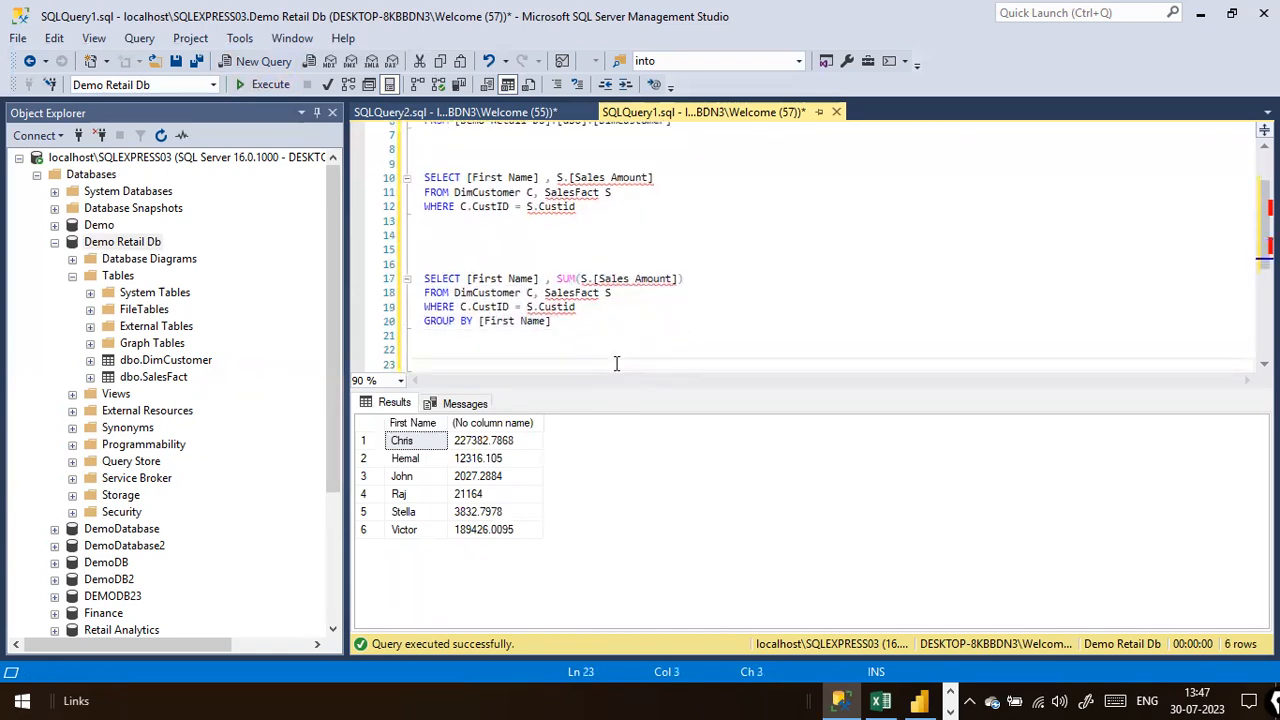
pyautogui.moveTo(613, 348); pyautogui.dragTo(415, 278)
pyautogui.rightClick(547, 328)
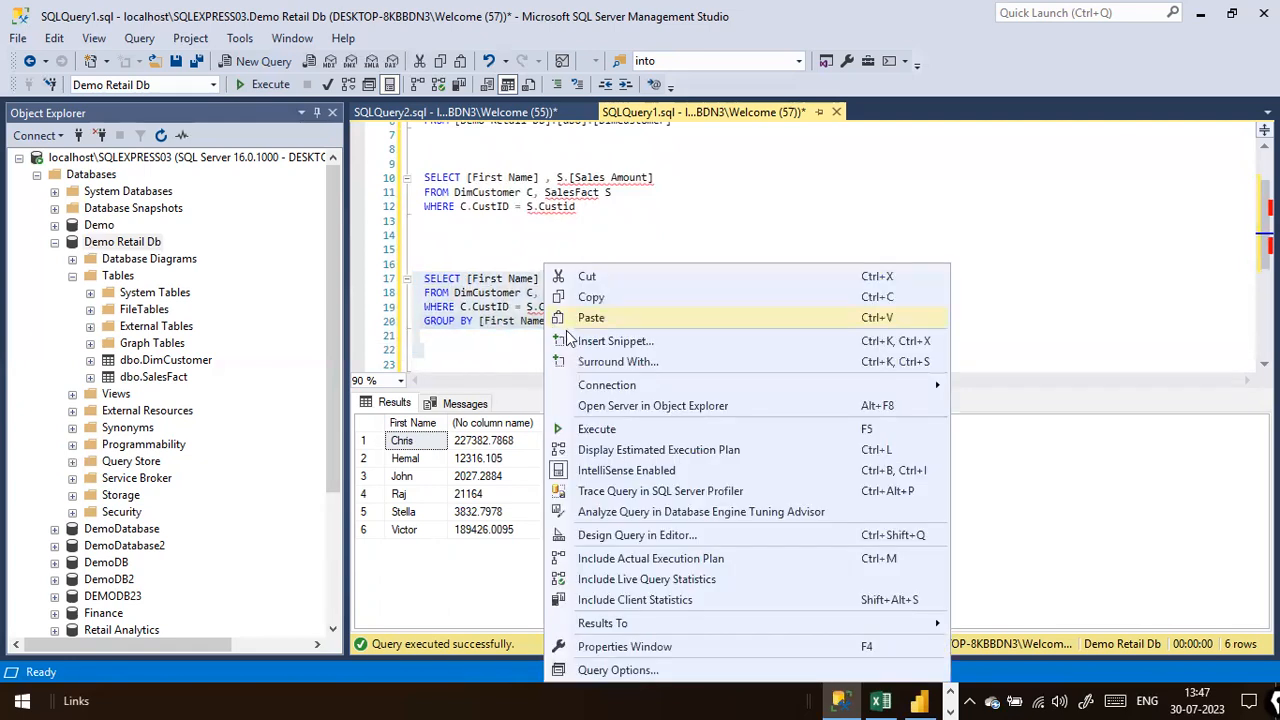
pyautogui.click(600, 300)
# Step: Switch to Power BI Desktop, start a SQL Server connection in DirectQuery mode, and paste the grouped query as its SQL statement
pyautogui.hotkey('alt', 'Tab')
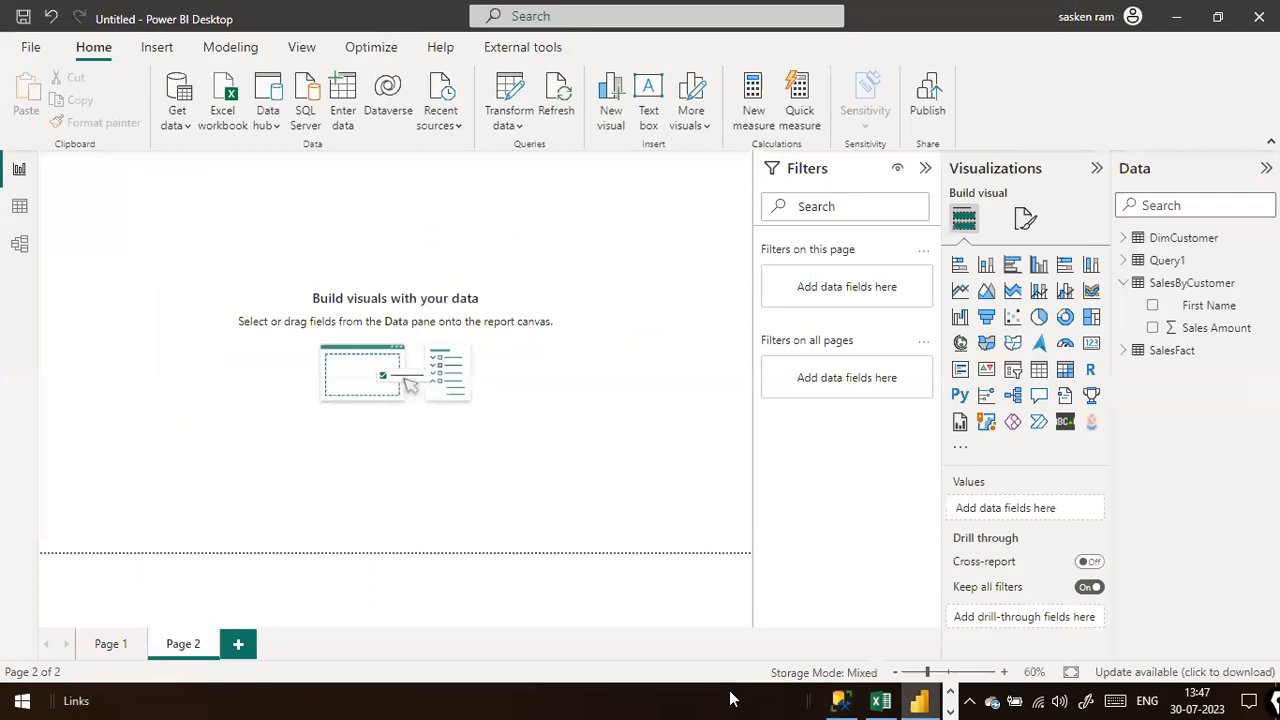
pyautogui.click(176, 128)
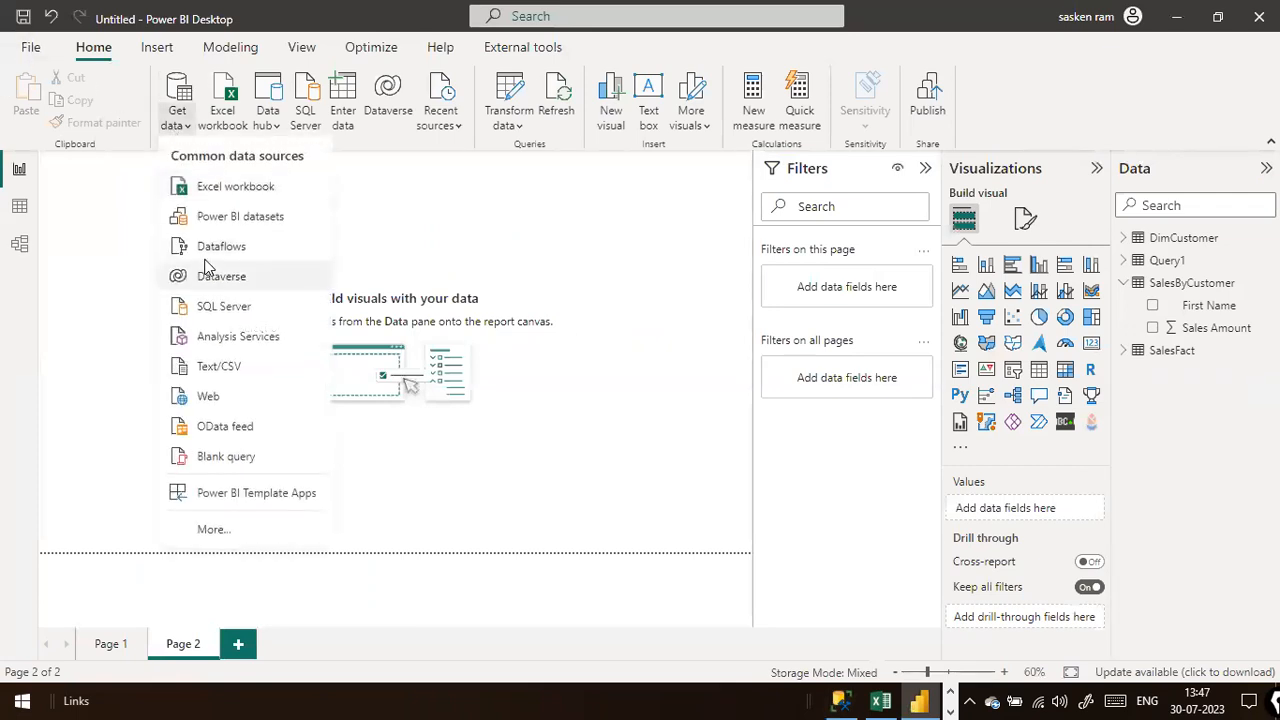
pyautogui.click(210, 301)
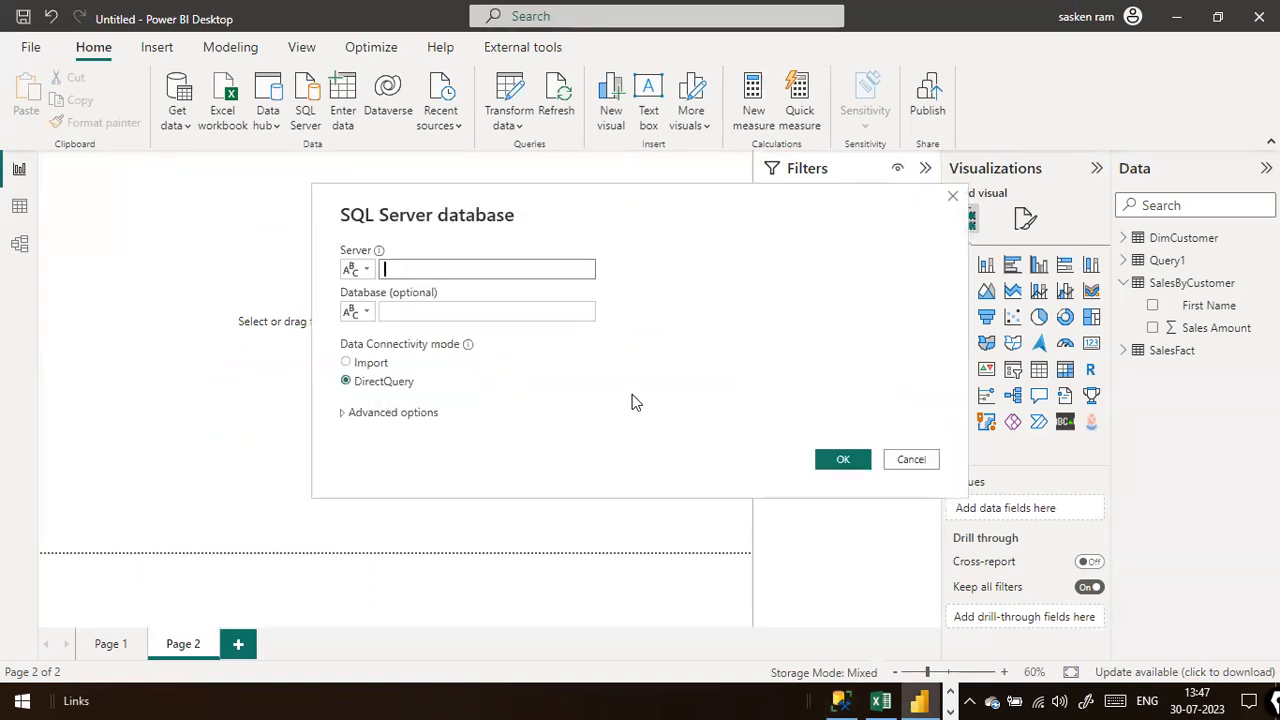
pyautogui.click(395, 413)
pyautogui.click(386, 432)
pyautogui.hotkey('ctrl', 'v')
# Step: Copy the server name from Management Studio's connection dialog and set the Power BI connection's server to localhost\SQLEXPRESS03
pyautogui.click(426, 162)
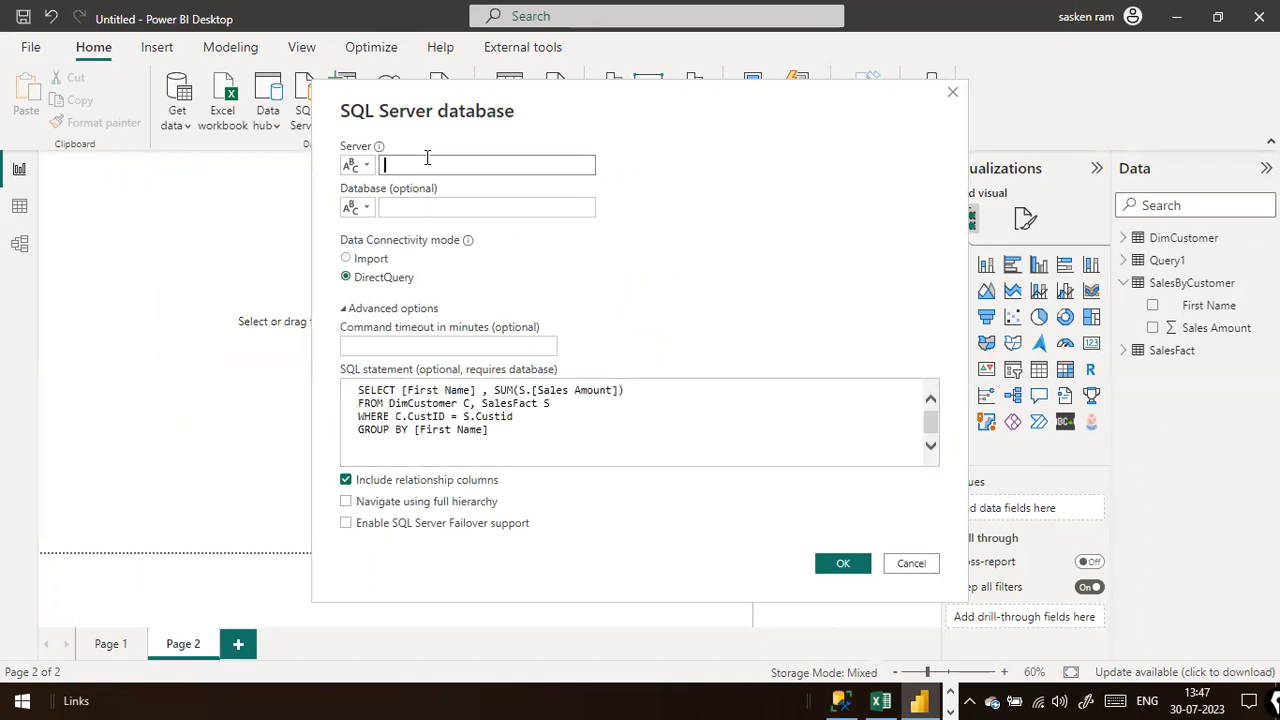
pyautogui.hotkey('alt', 'Tab')
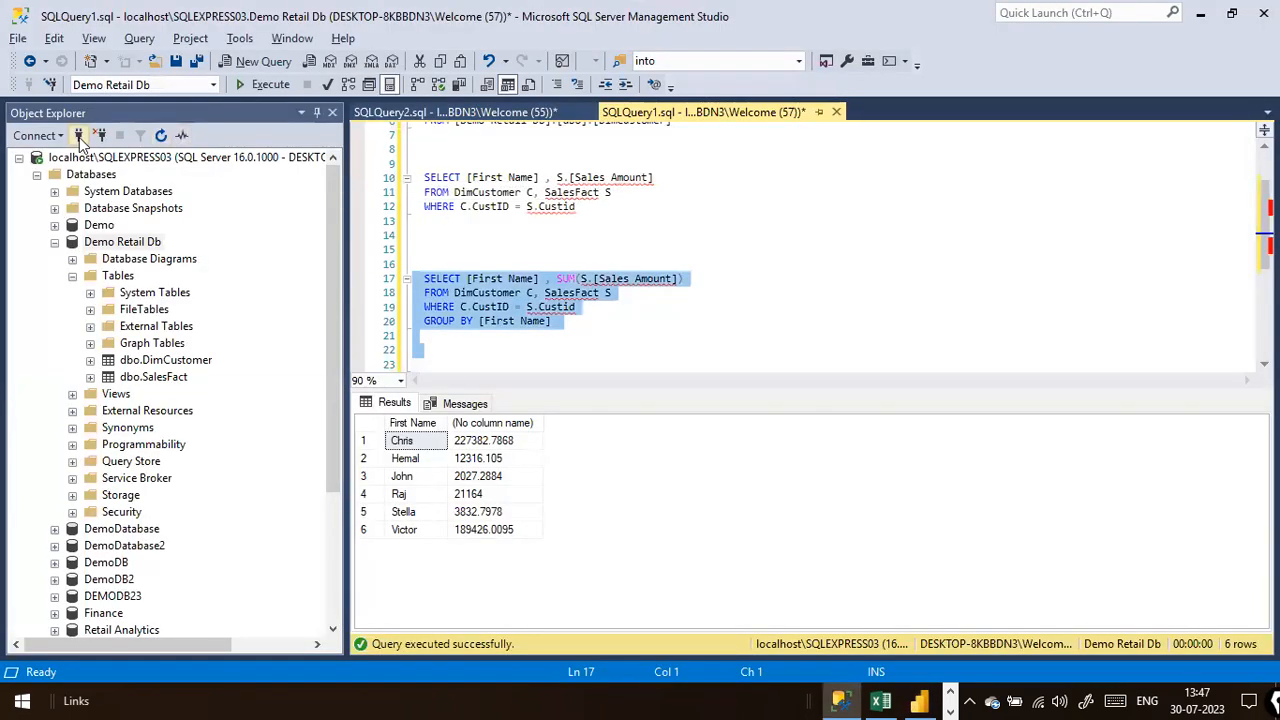
pyautogui.click(62, 137)
pyautogui.click(57, 157)
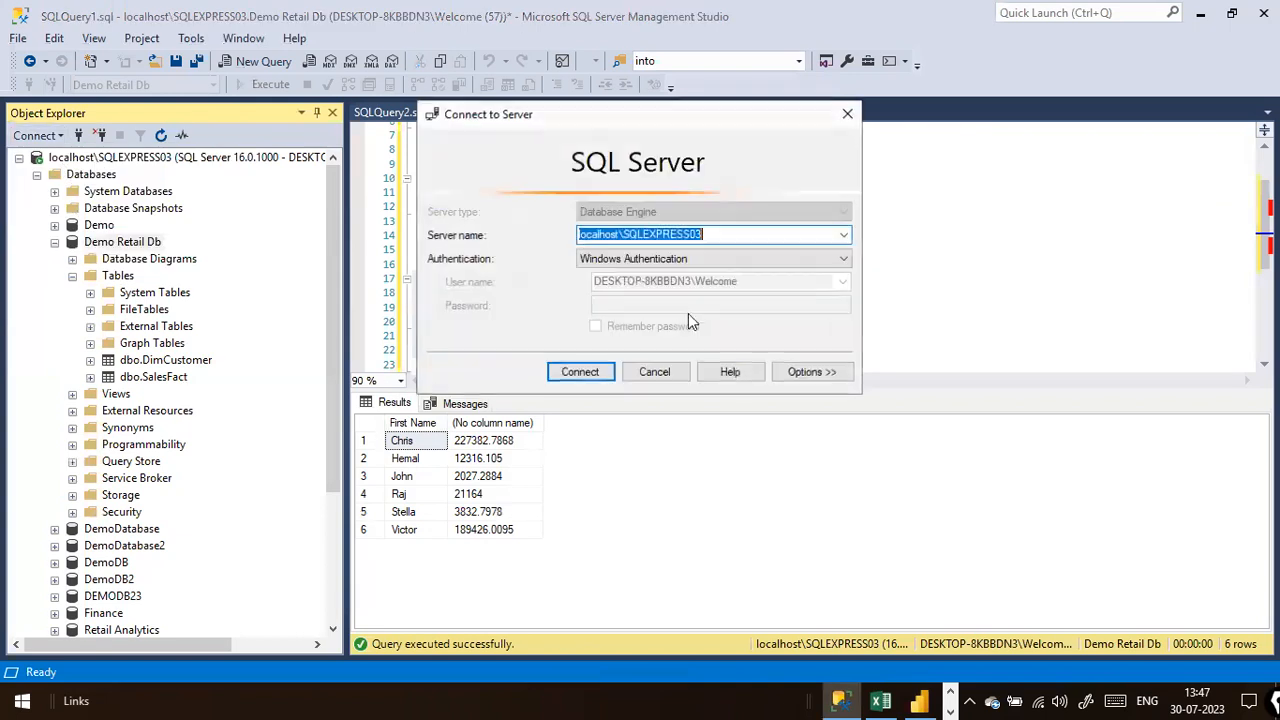
pyautogui.rightClick(699, 236)
pyautogui.click(737, 290)
pyautogui.press('Escape')
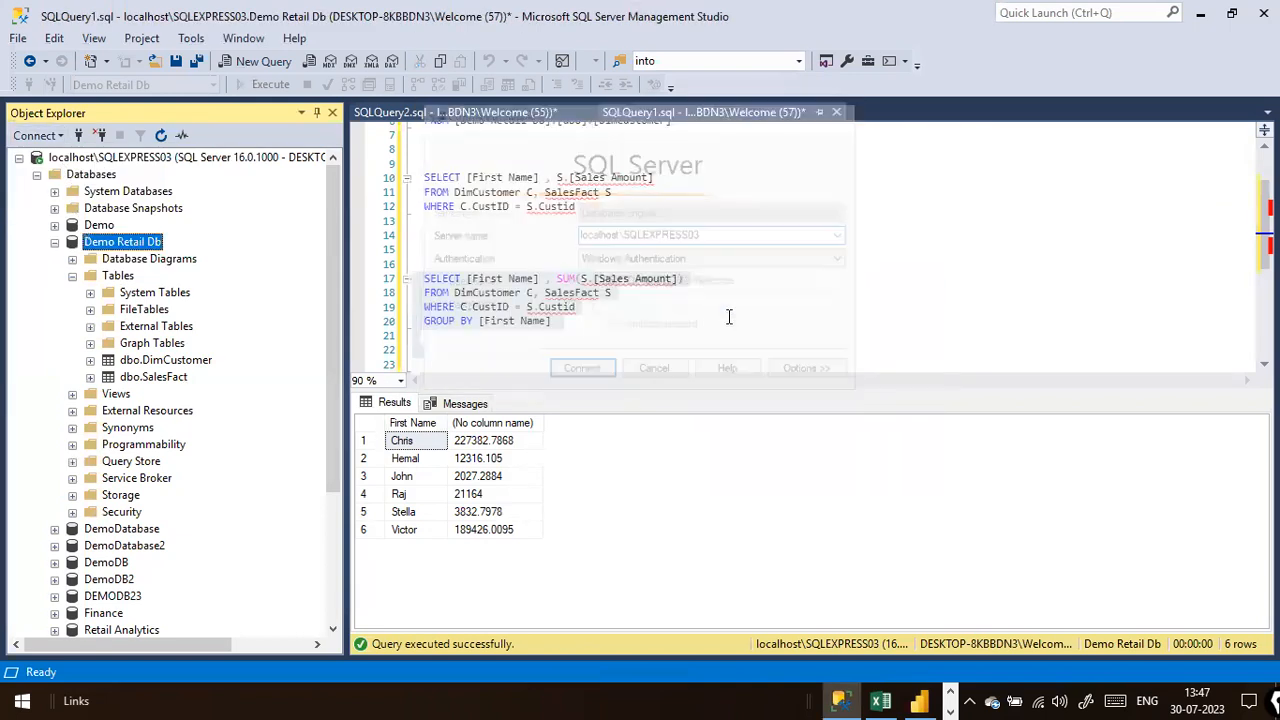
pyautogui.hotkey('alt', 'Tab')
pyautogui.click(469, 169)
pyautogui.hotkey('ctrl', 'v')
# Step: Copy the database name from Management Studio and set the Power BI connection's database to Demo Retail Db
pyautogui.click(452, 208)
pyautogui.hotkey('alt', 'Tab')
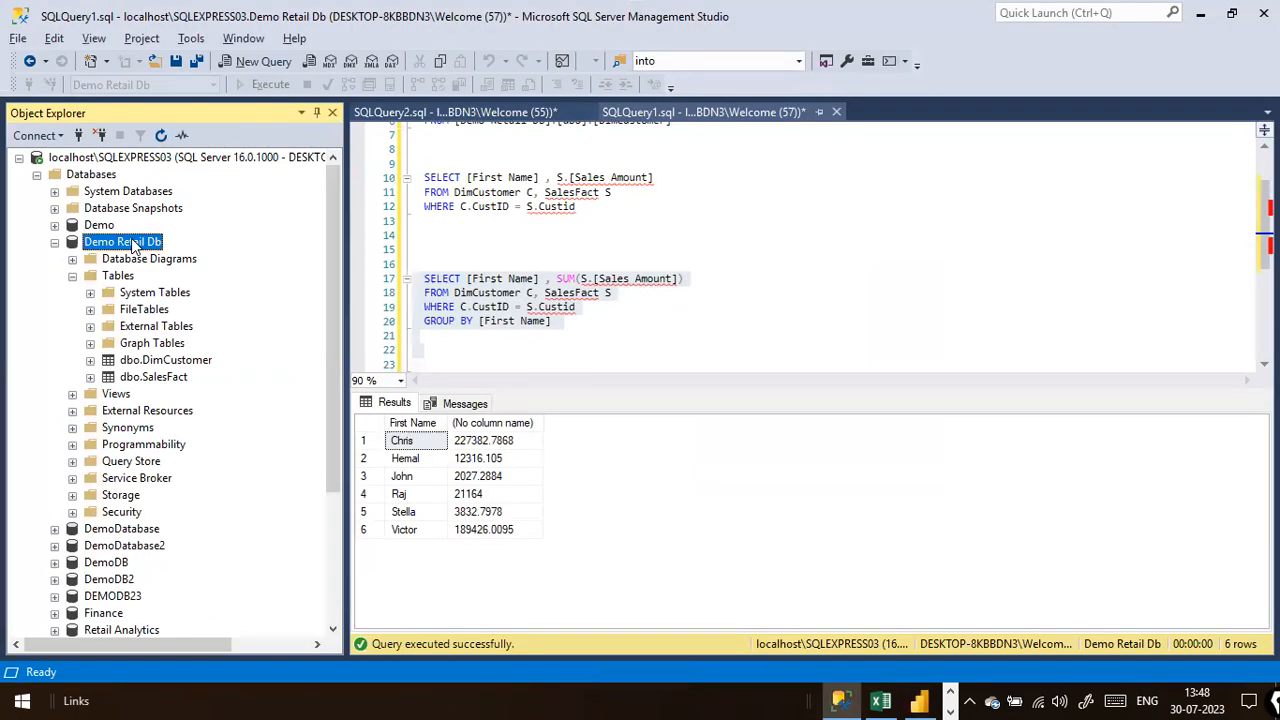
pyautogui.rightClick(133, 243)
pyautogui.click(214, 467)
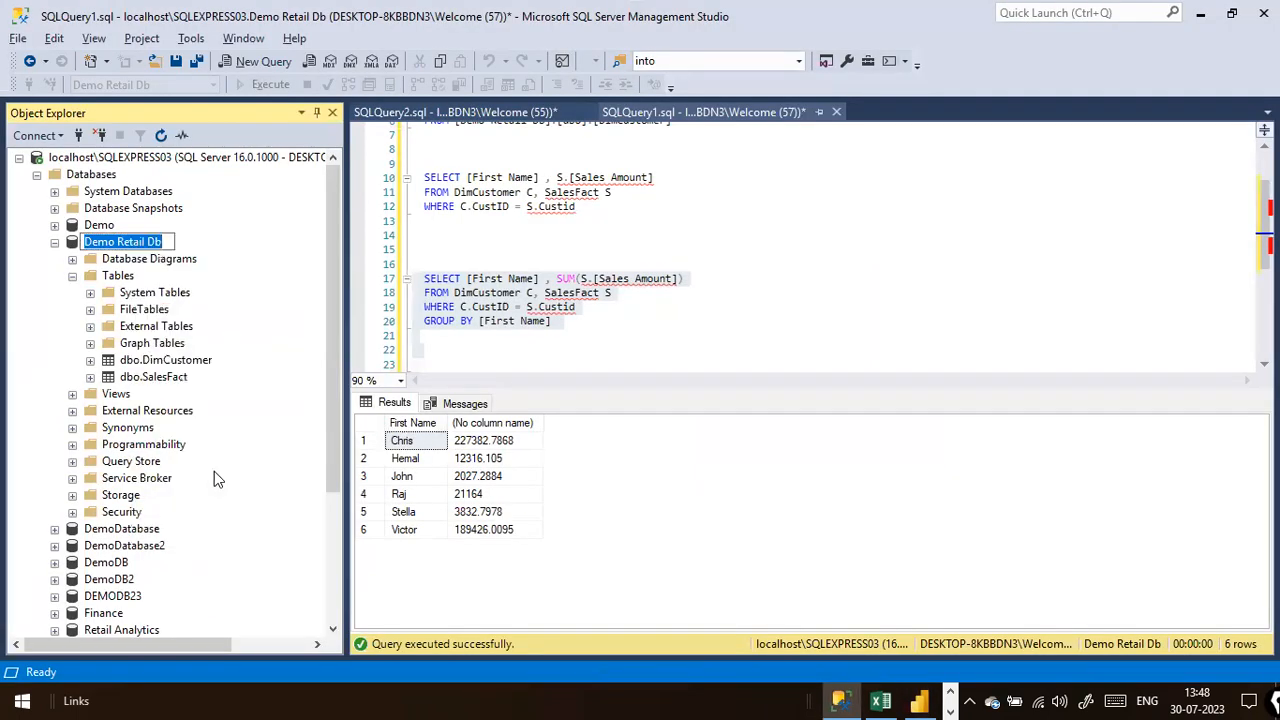
pyautogui.hotkey('ctrl', 'c')
pyautogui.hotkey('alt', 'Tab')
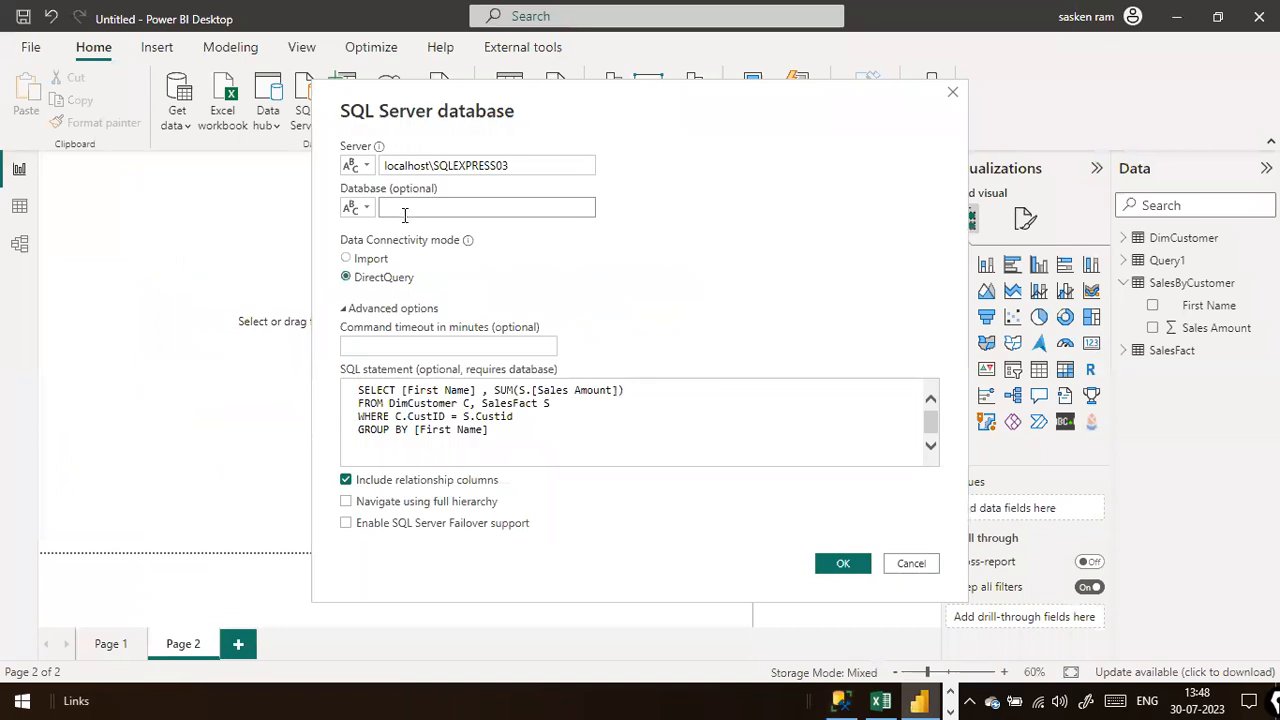
pyautogui.hotkey('ctrl', 'v')
# Step: Try to load the grouped query's result in DirectQuery mode, read the message for Query2, and close the connection dialog
pyautogui.click(838, 566)
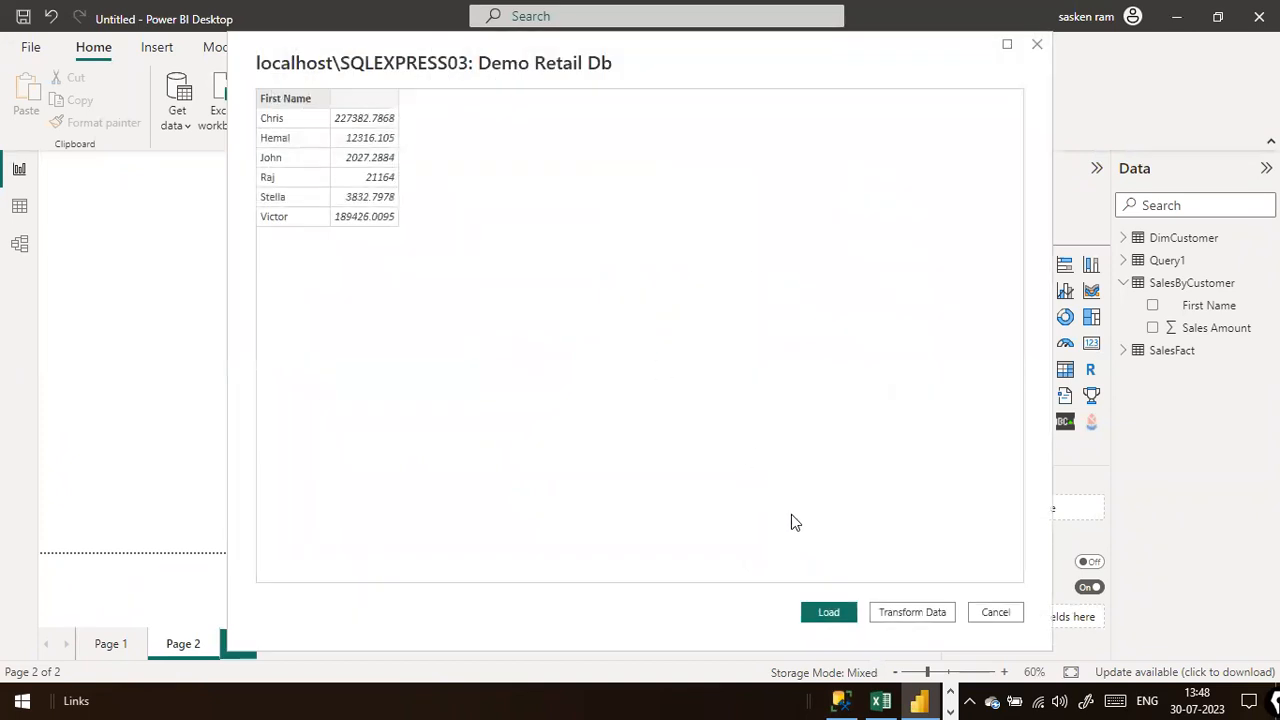
pyautogui.click(828, 613)
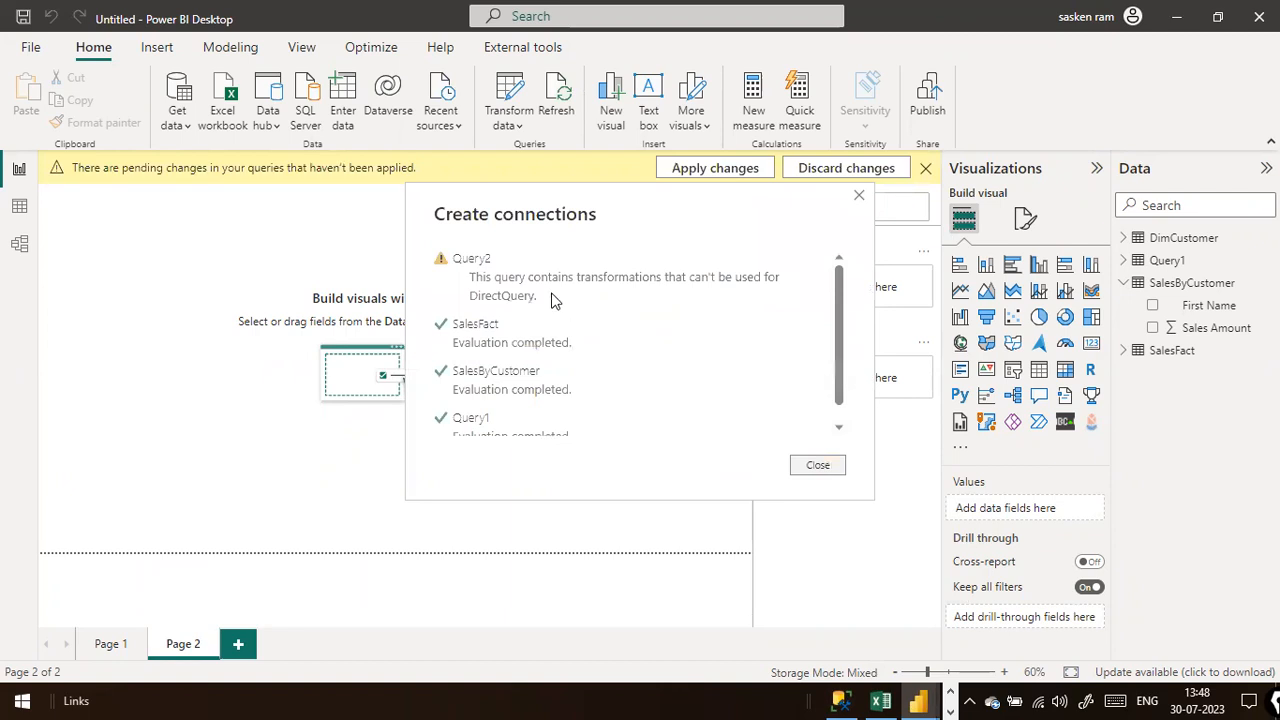
pyautogui.moveTo(556, 300); pyautogui.dragTo(399, 268)
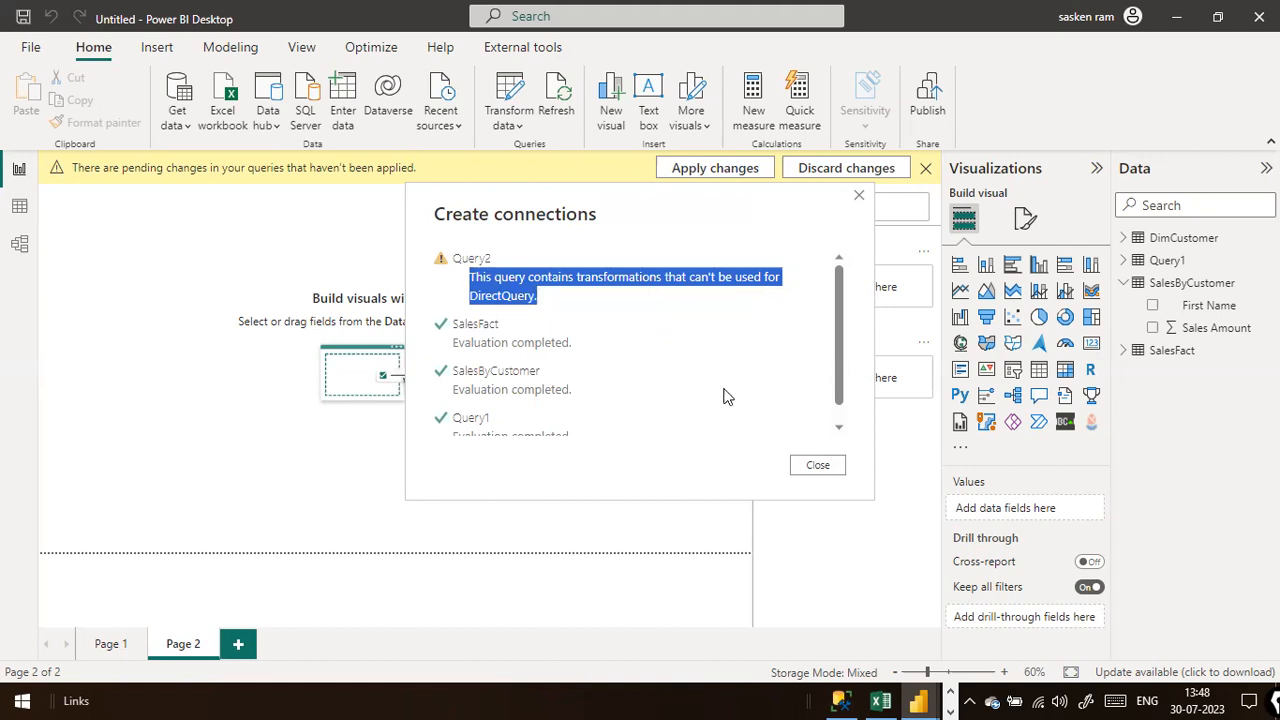
pyautogui.click(796, 465)
# Step: Copy the grouped SUM query in Management Studio, and discard the pending Query2 changes in Power BI Desktop
pyautogui.hotkey('alt', 'Tab')
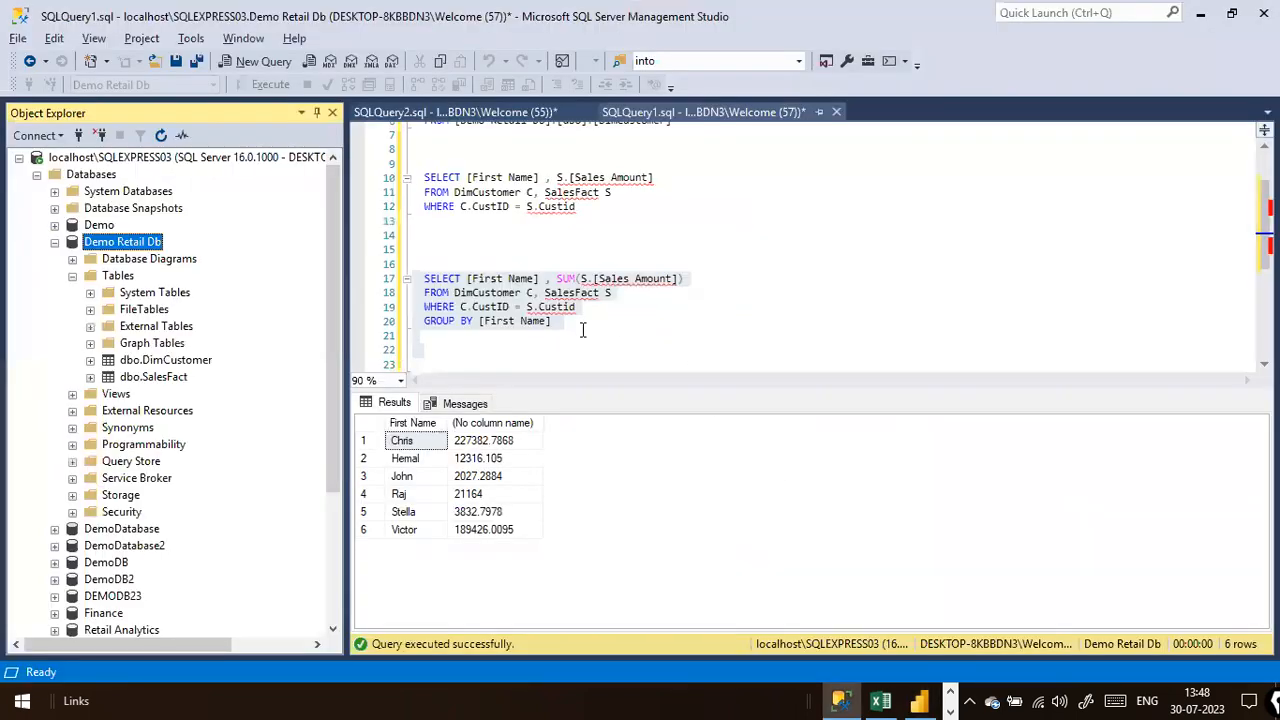
pyautogui.moveTo(586, 323); pyautogui.dragTo(412, 260)
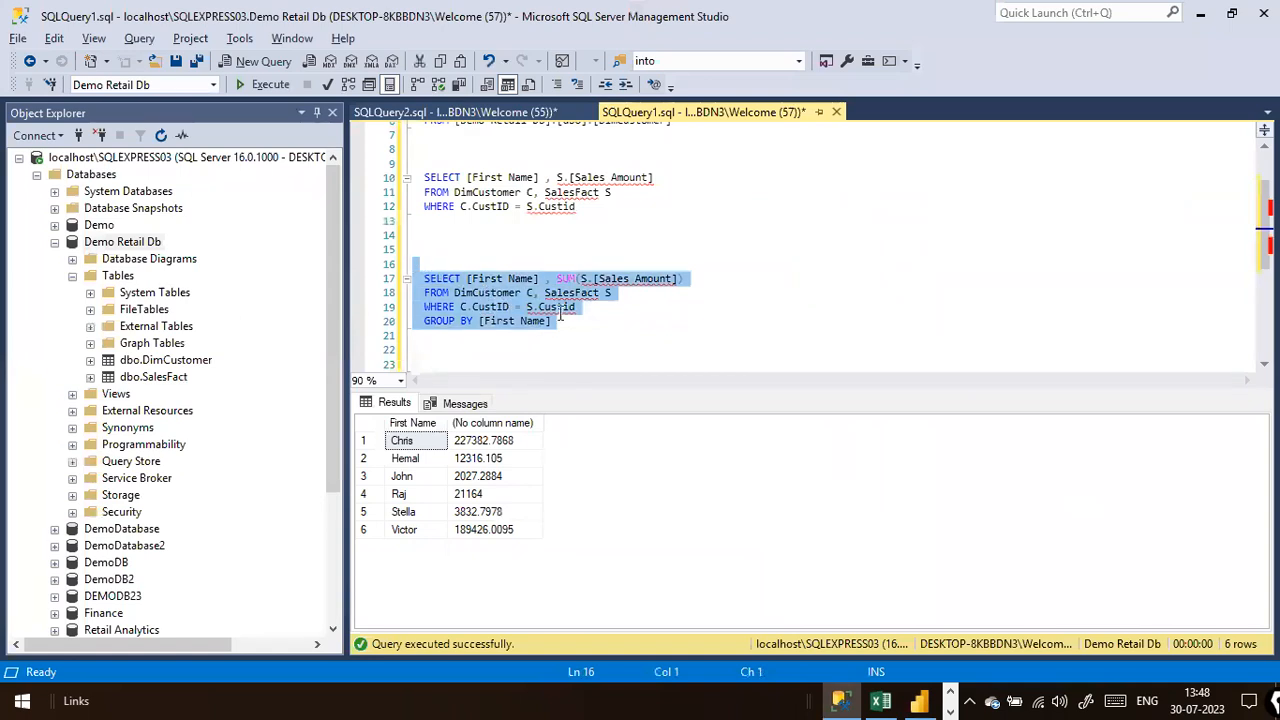
pyautogui.hotkey('alt', 'Tab')
pyautogui.click(846, 172)
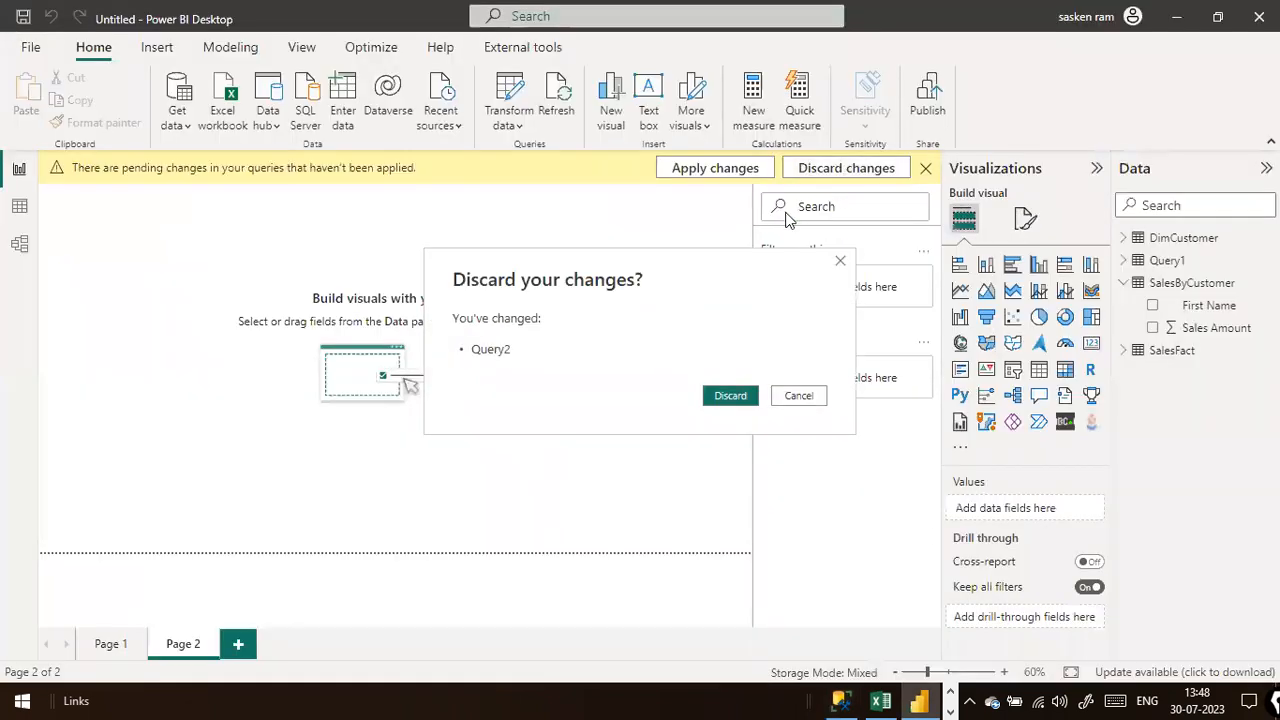
pyautogui.click(729, 393)
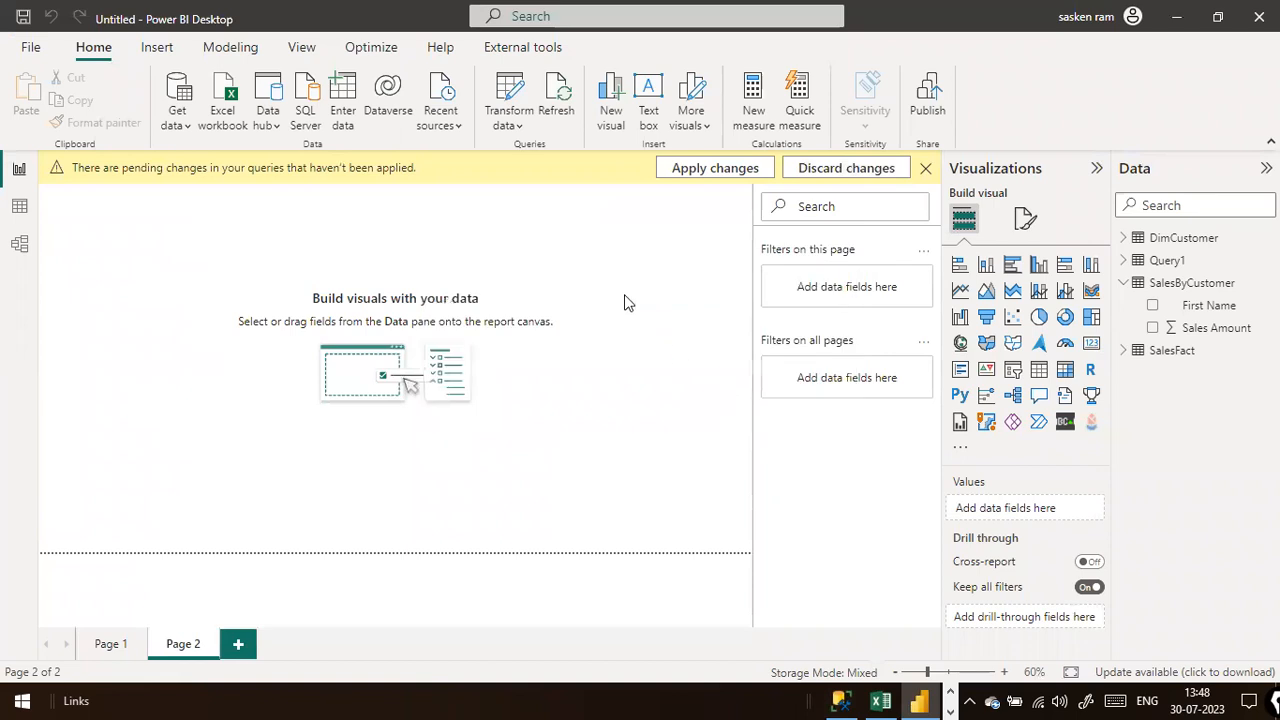
# Step: Start a new SQL Server connection in Import mode and paste the grouped query as its SQL statement
pyautogui.click(185, 128)
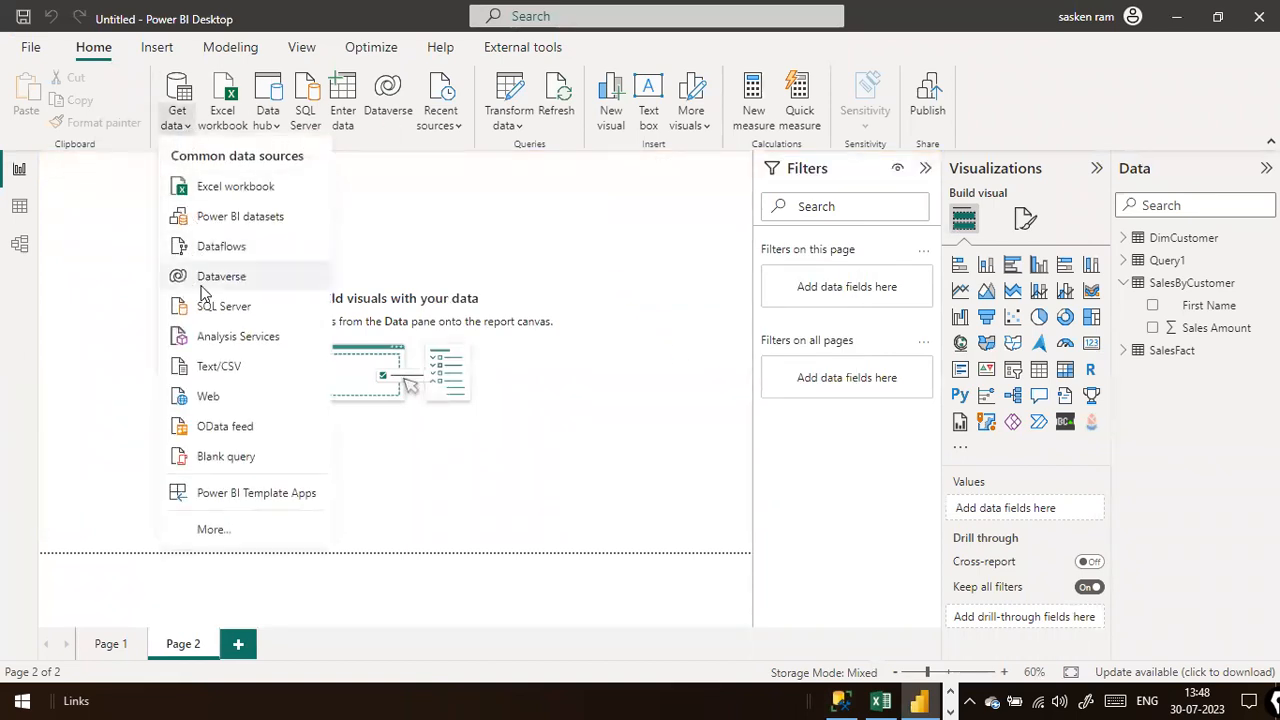
pyautogui.click(247, 304)
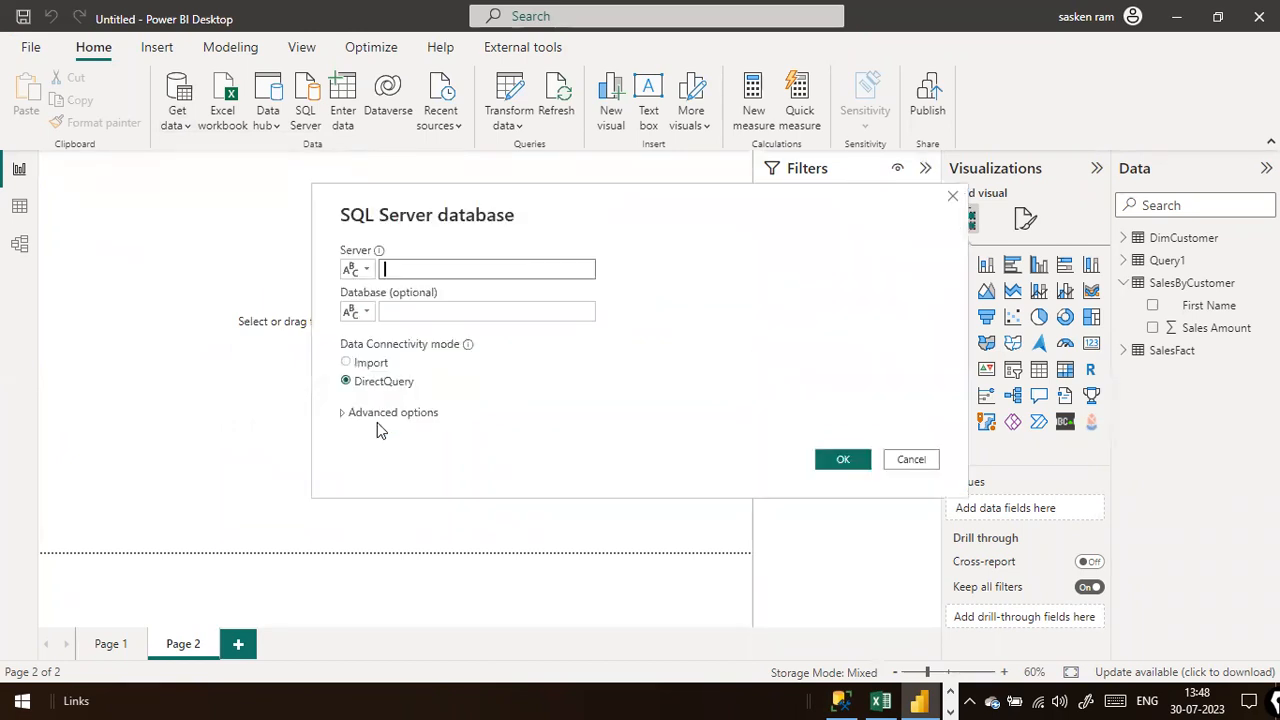
pyautogui.click(372, 362)
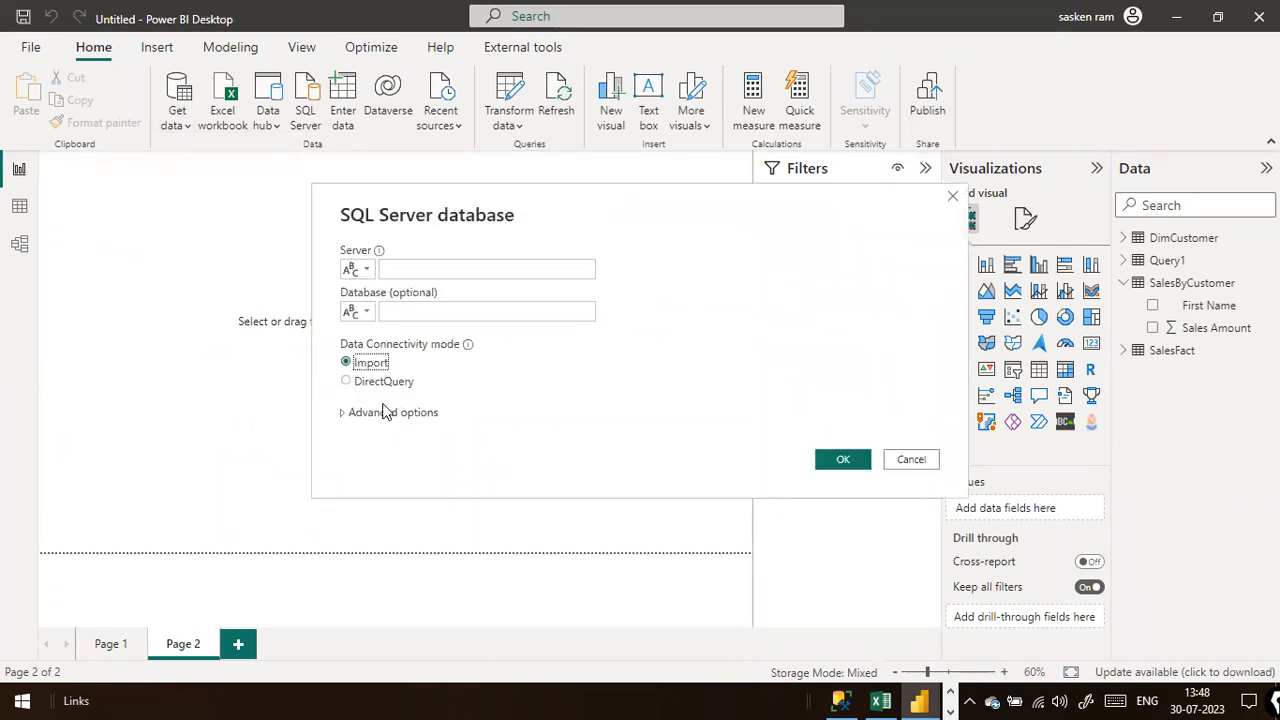
pyautogui.click(386, 412)
pyautogui.click(386, 428)
pyautogui.hotkey('ctrl', 'v')
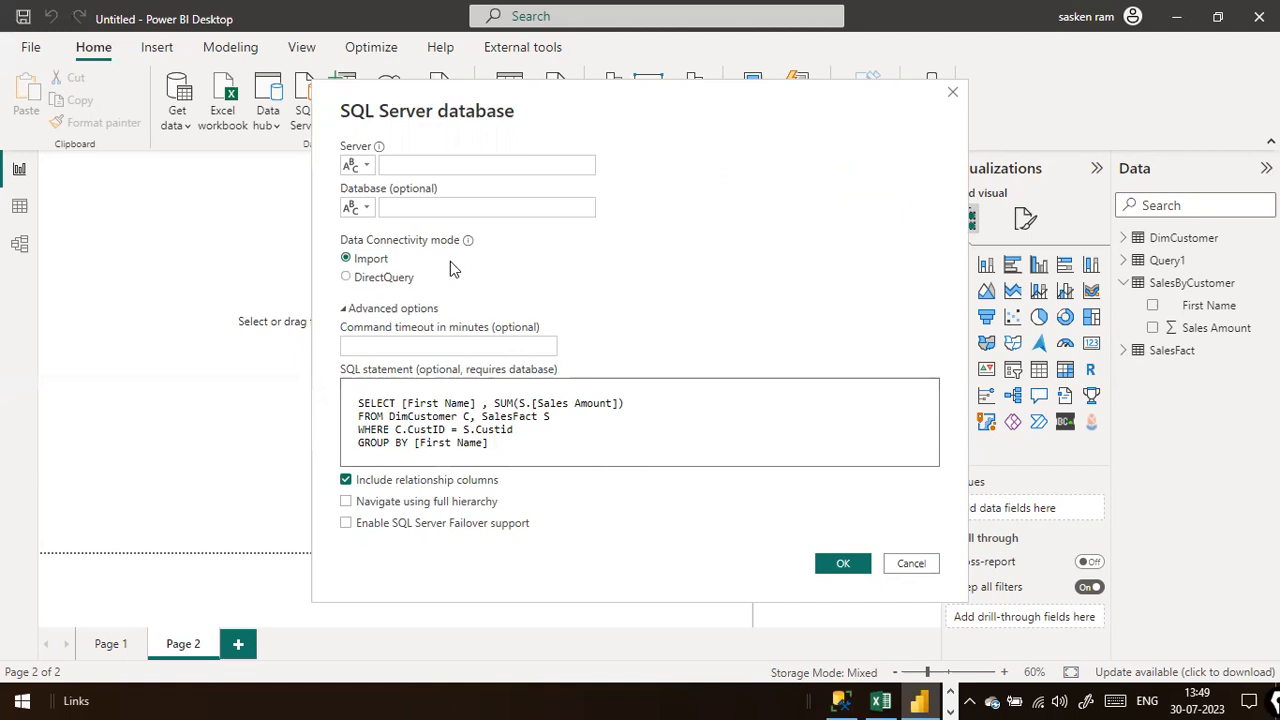
pyautogui.click(433, 158)
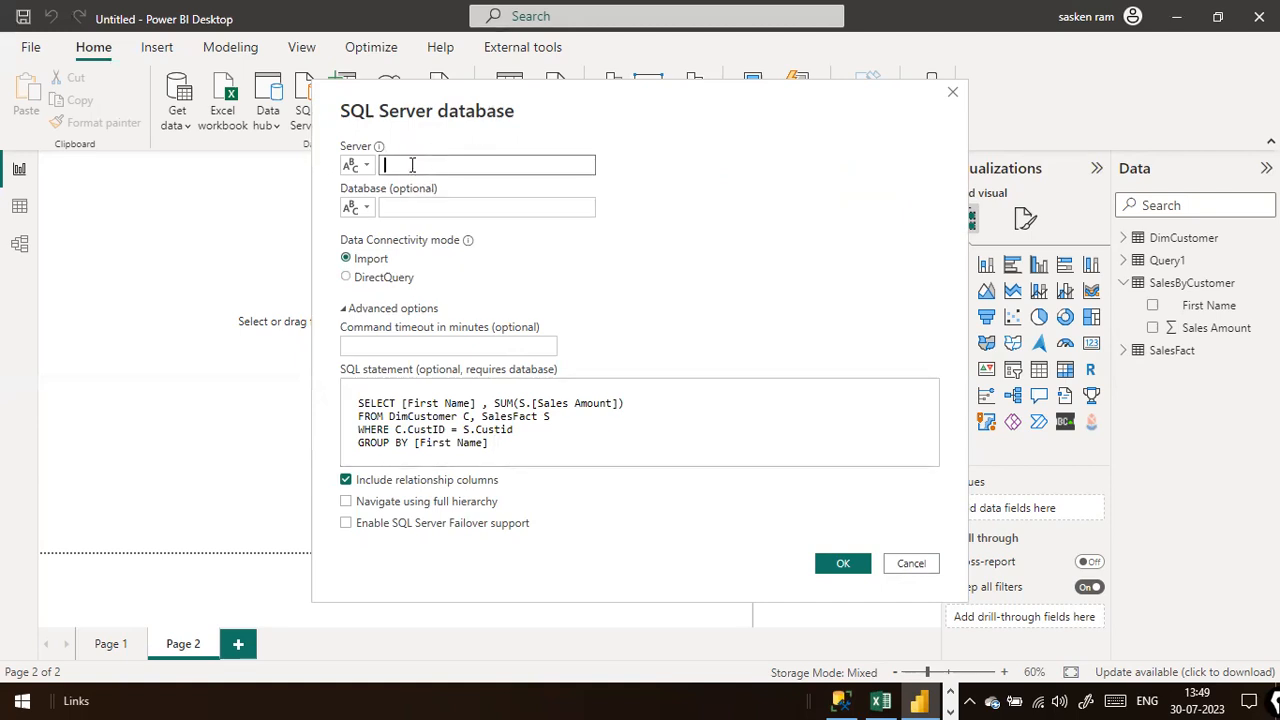
pyautogui.hotkey('alt', 'Tab')
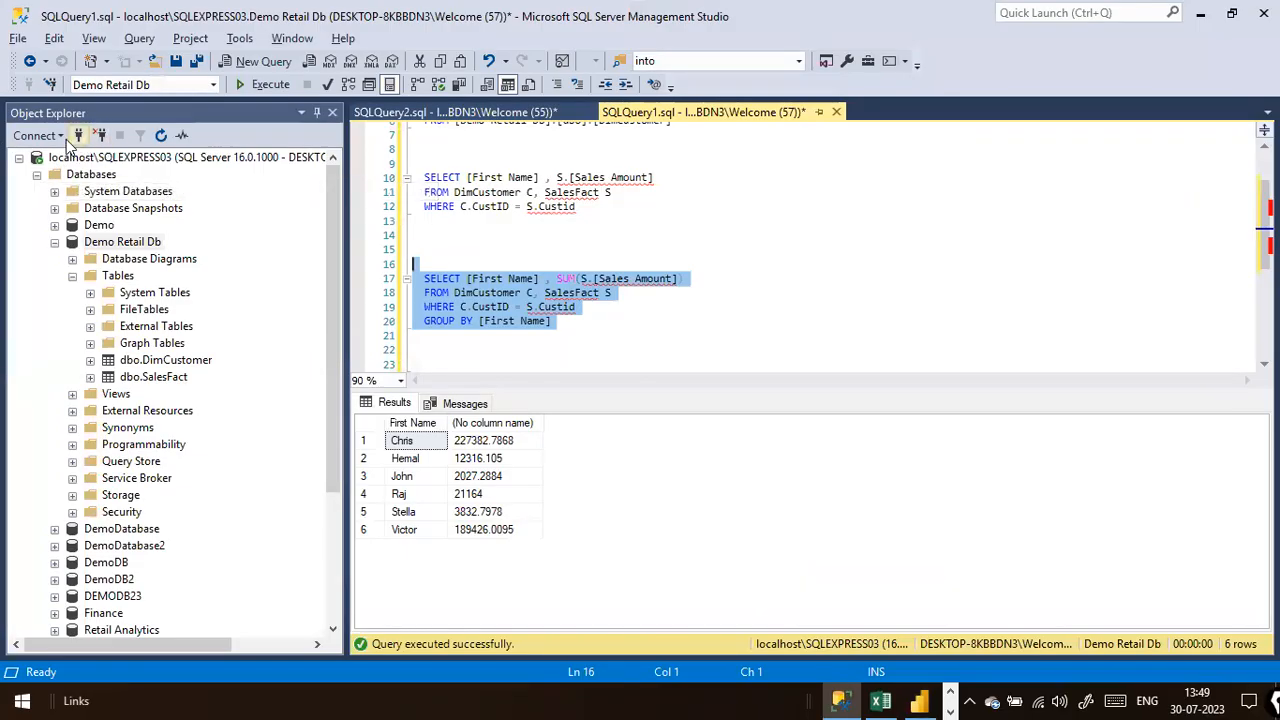
pyautogui.click(64, 138)
pyautogui.click(68, 157)
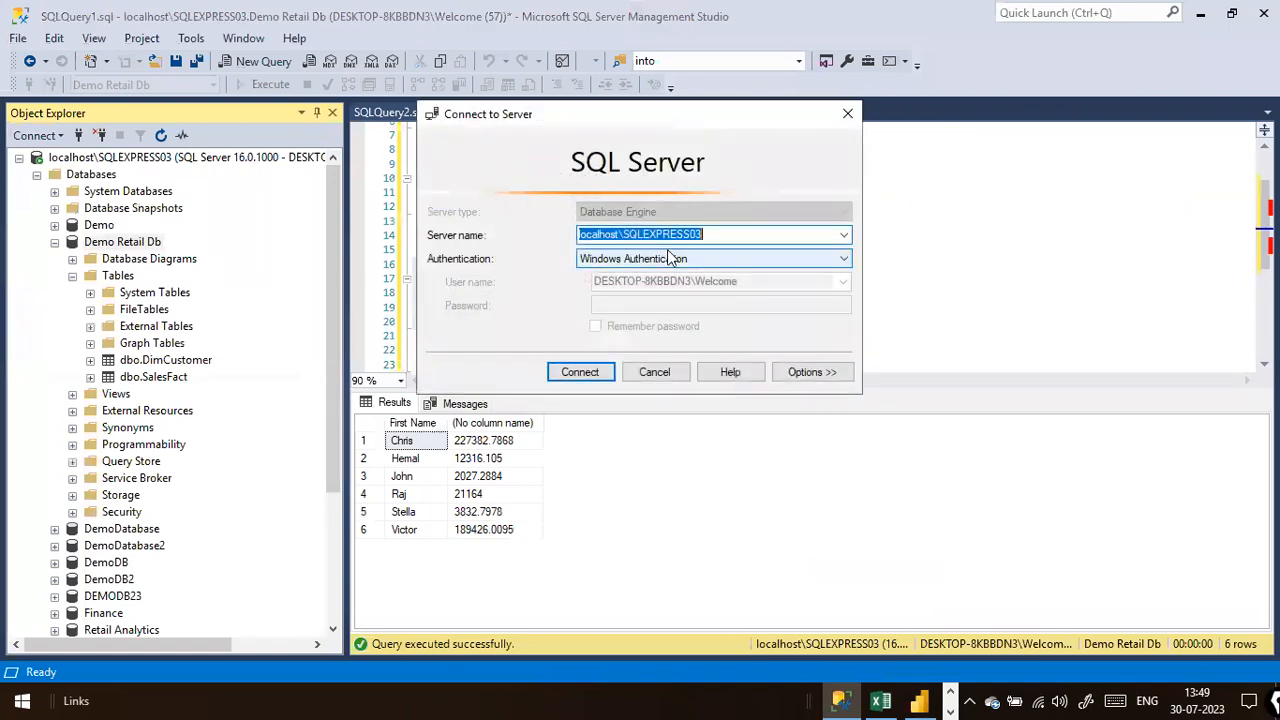
pyautogui.rightClick(682, 234)
pyautogui.click(729, 297)
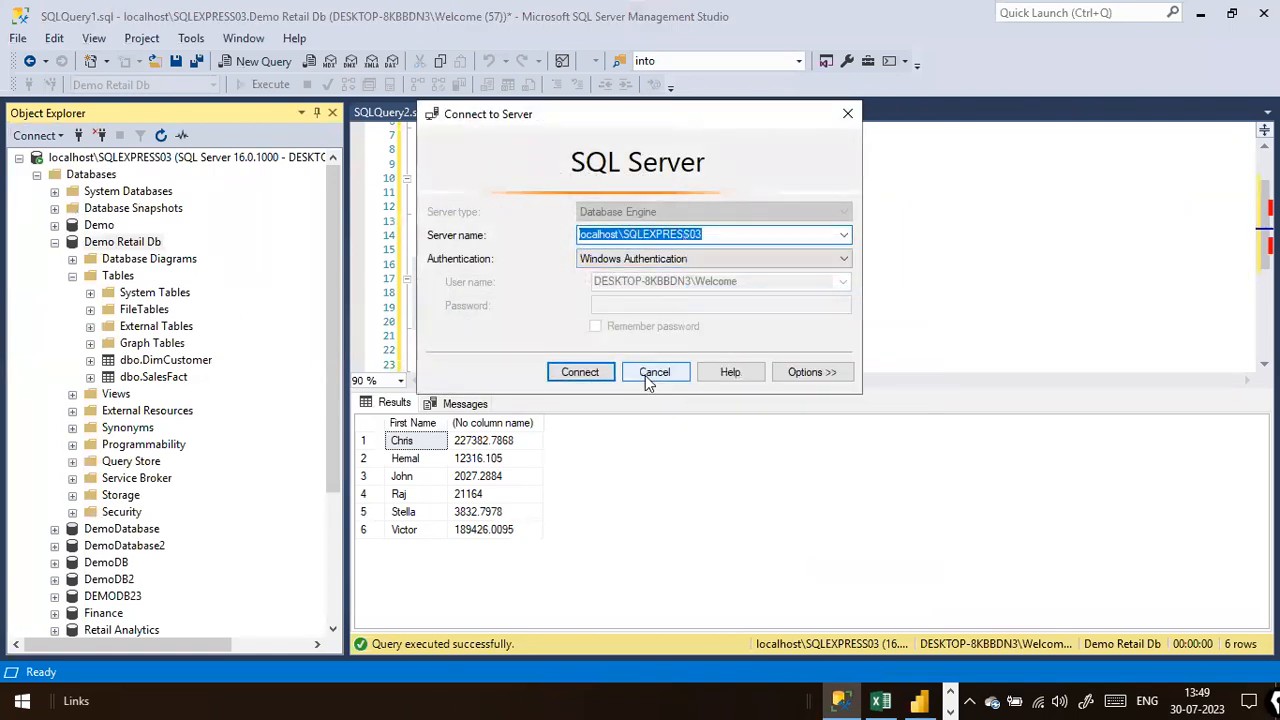
pyautogui.click(647, 373)
pyautogui.hotkey('alt', 'Tab')
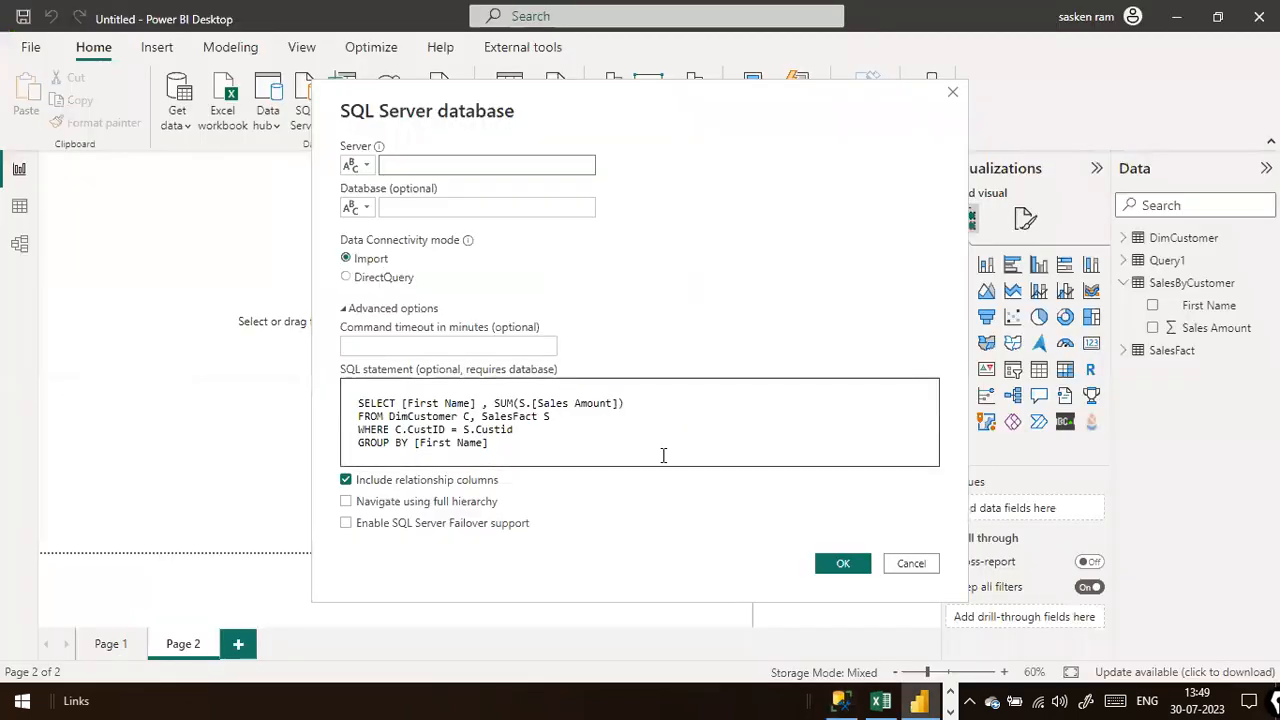
# Step: Open Notepad, paste the server name there, and set the Power BI connection's server to localhost\SQLEXPRESS03
pyautogui.press('super')
pyautogui.write('notepad')
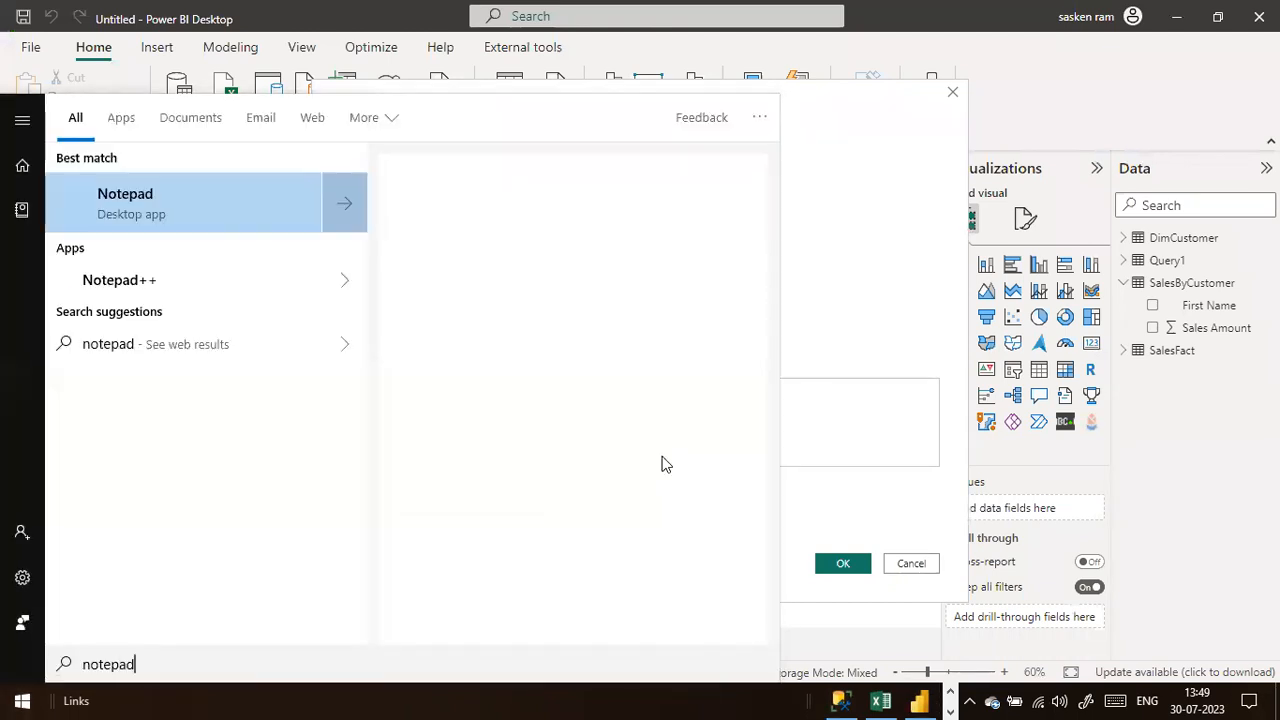
pyautogui.press('Escape')
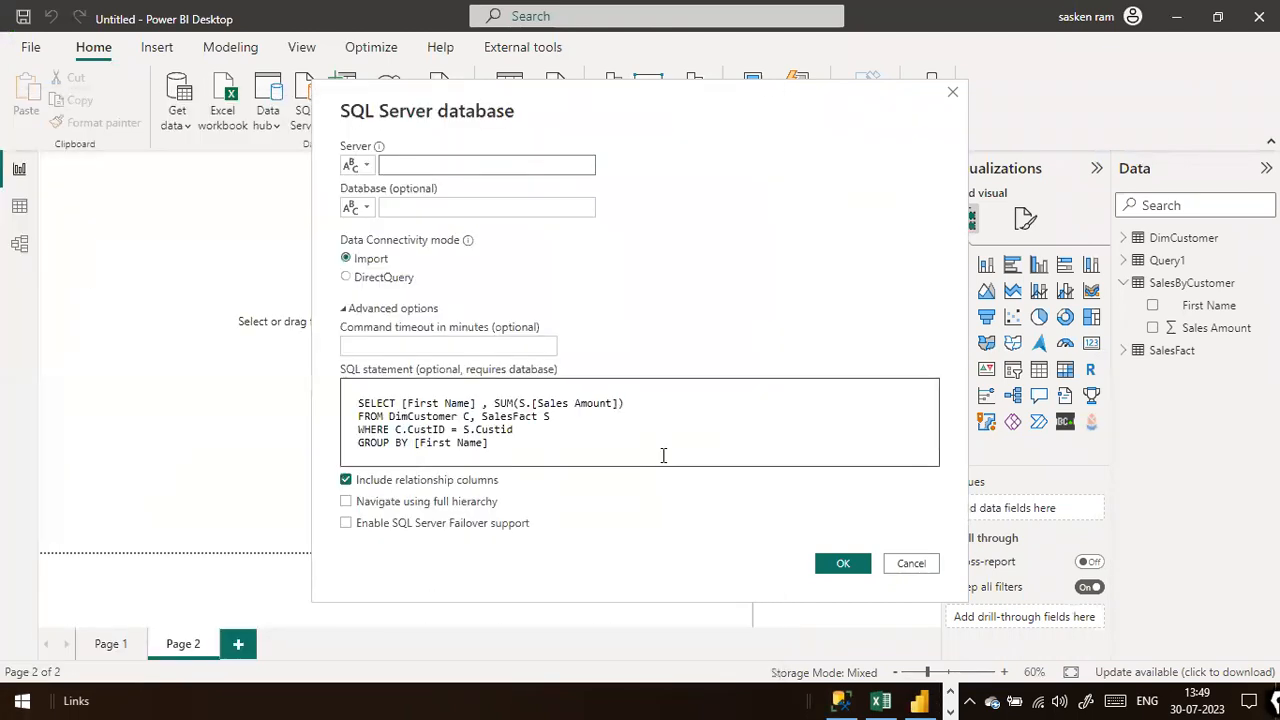
pyautogui.hotkey('ctrl', 'v')
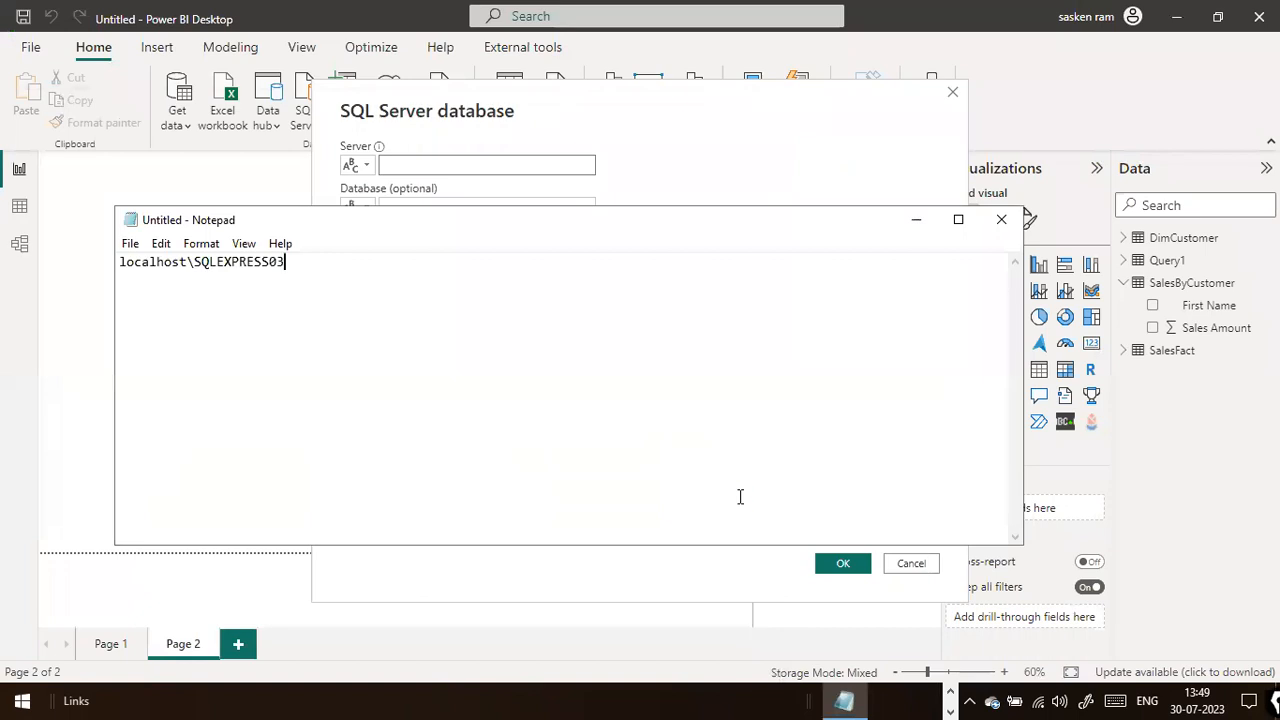
pyautogui.hotkey('ctrl', 'a')
pyautogui.hotkey('alt', 'Tab')
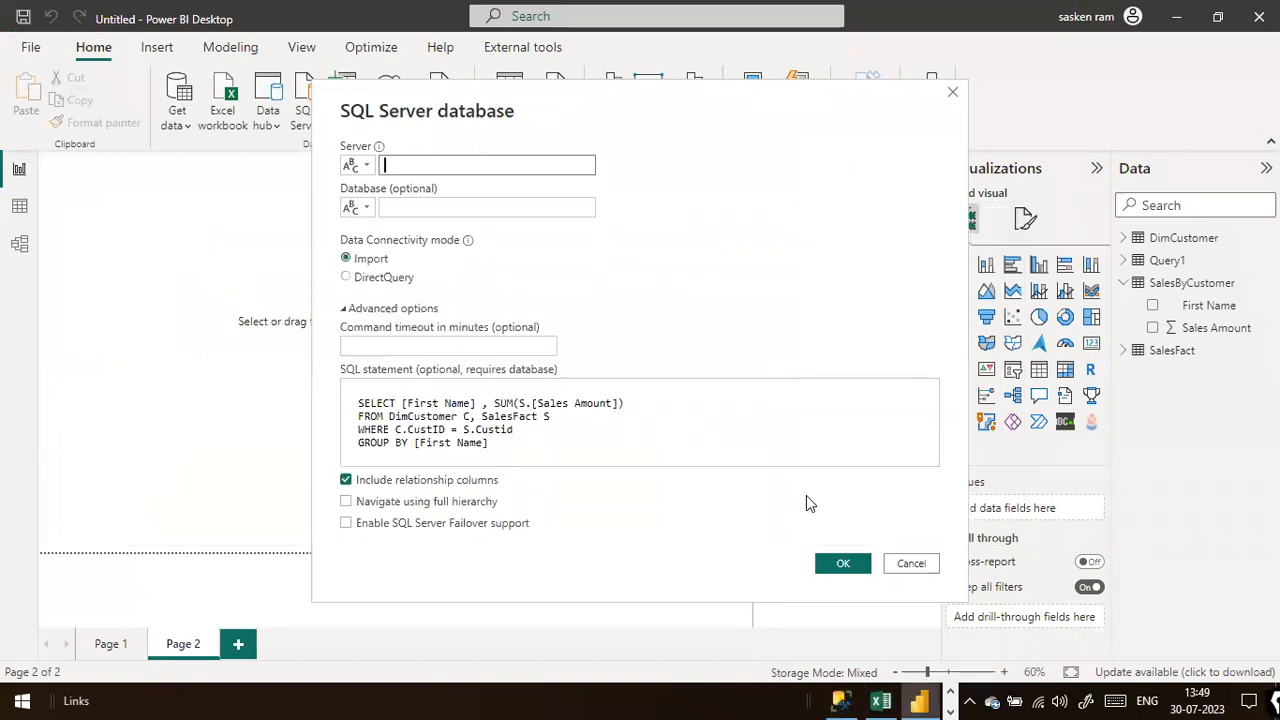
pyautogui.click(485, 164)
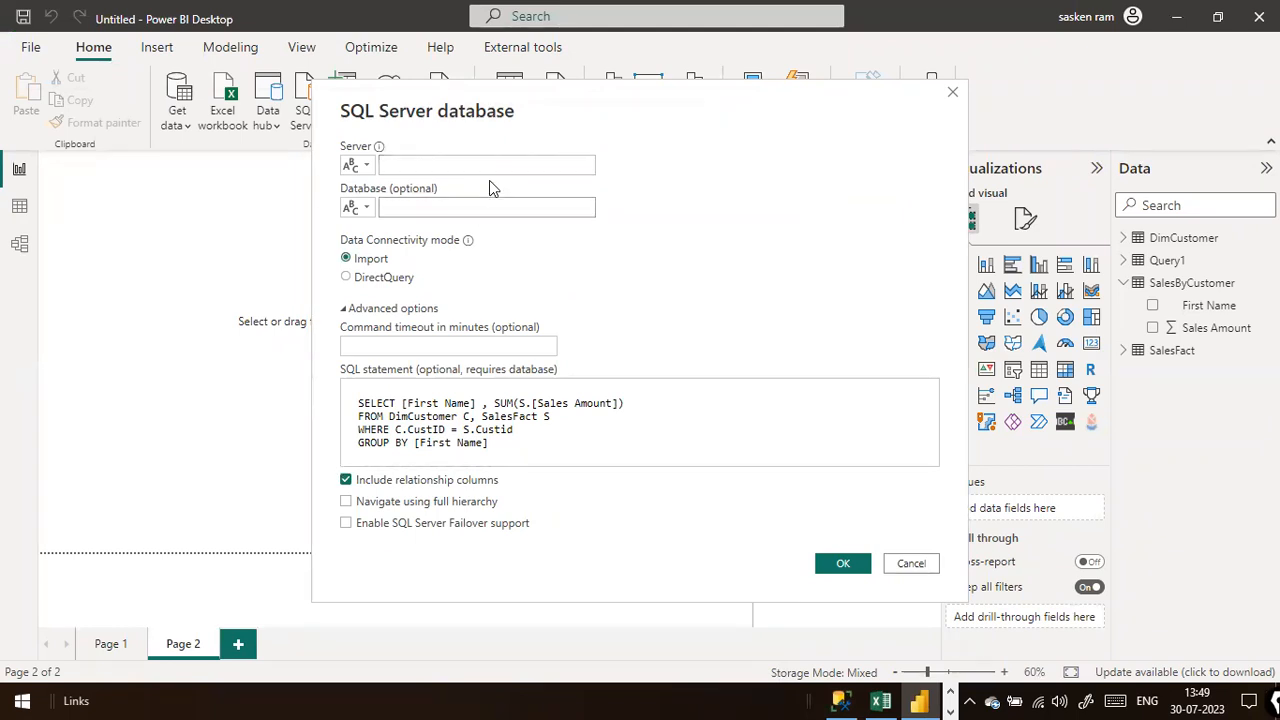
pyautogui.hotkey('ctrl', 'v')
# Step: Copy the database name from Management Studio without renaming it, and set the Power BI connection's database to Demo Retail Db
pyautogui.click(486, 205)
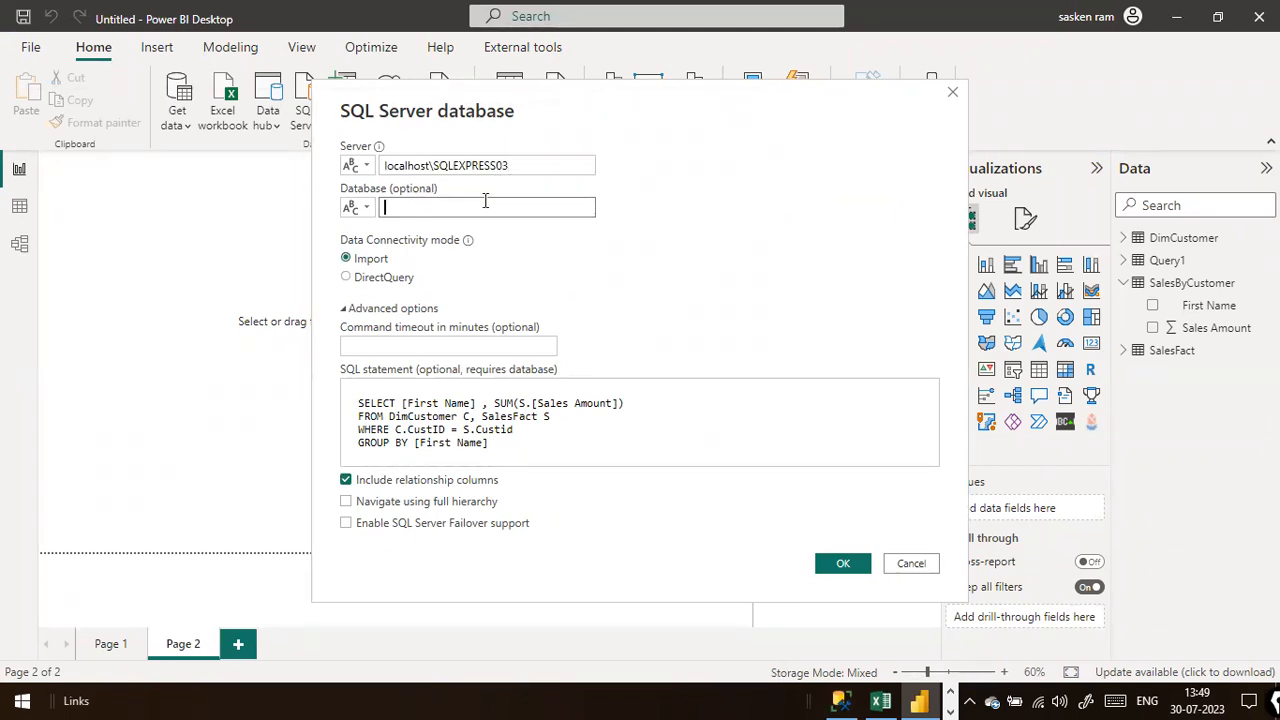
pyautogui.hotkey('alt', 'Tab')
pyautogui.hotkey('alt', 'Tab')
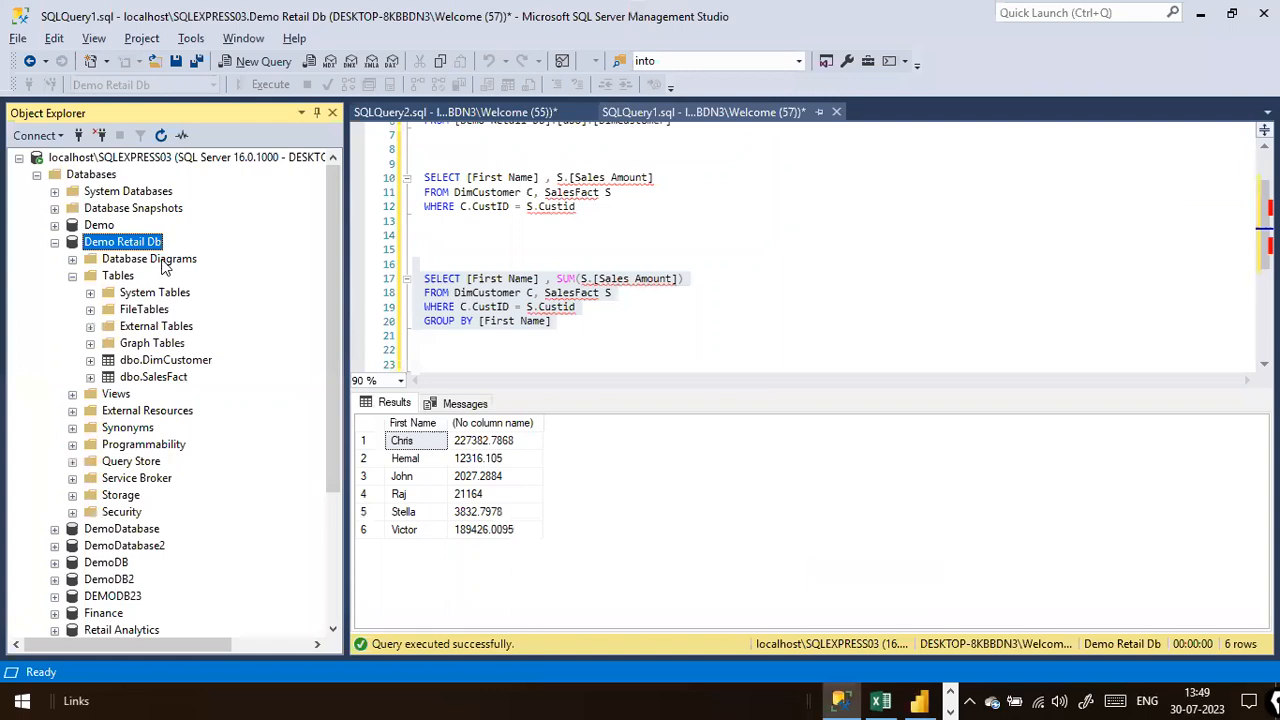
pyautogui.rightClick(152, 243)
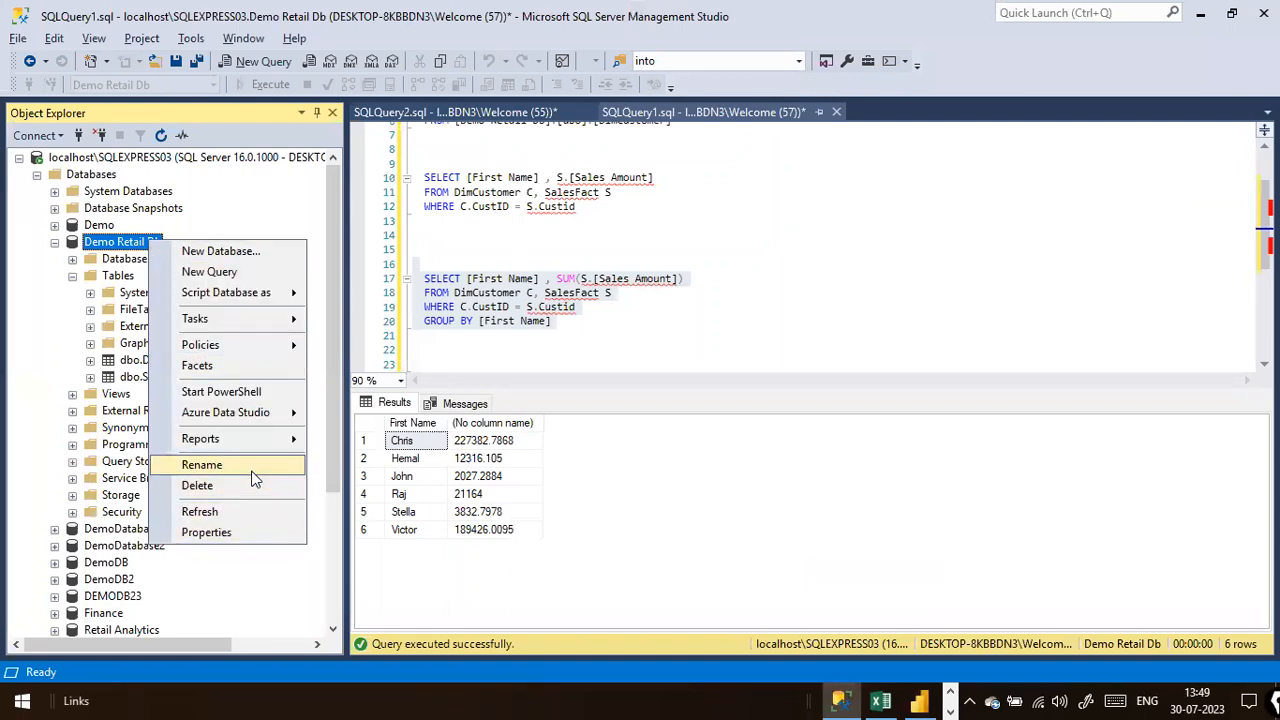
pyautogui.click(251, 466)
pyautogui.press('XF86AudioMute')
pyautogui.press('XF86AudioMute')
pyautogui.press('Escape')
pyautogui.hotkey('alt', 'Tab')
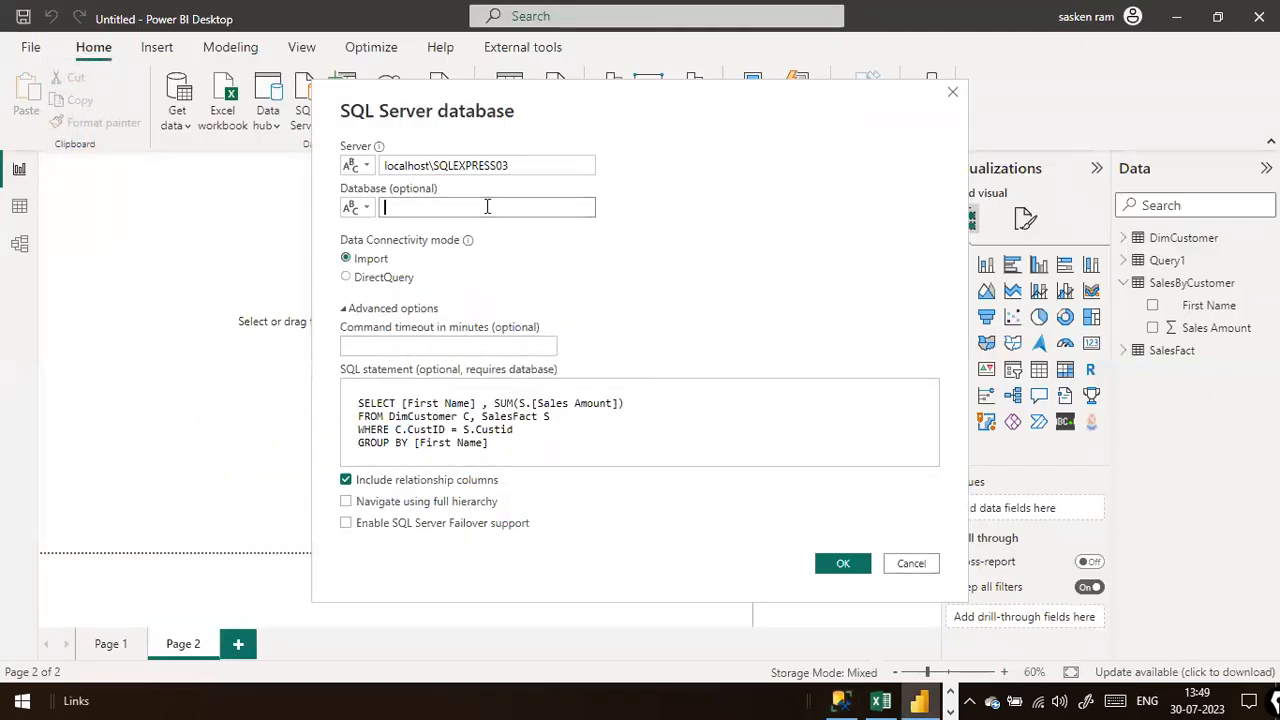
pyautogui.hotkey('ctrl', 'v')
# Step: Switch to Notepad, paste Demo Retail Db below the server name, and return to the Power BI connection
pyautogui.hotkey('alt', 'Tab')
pyautogui.press('Tab')
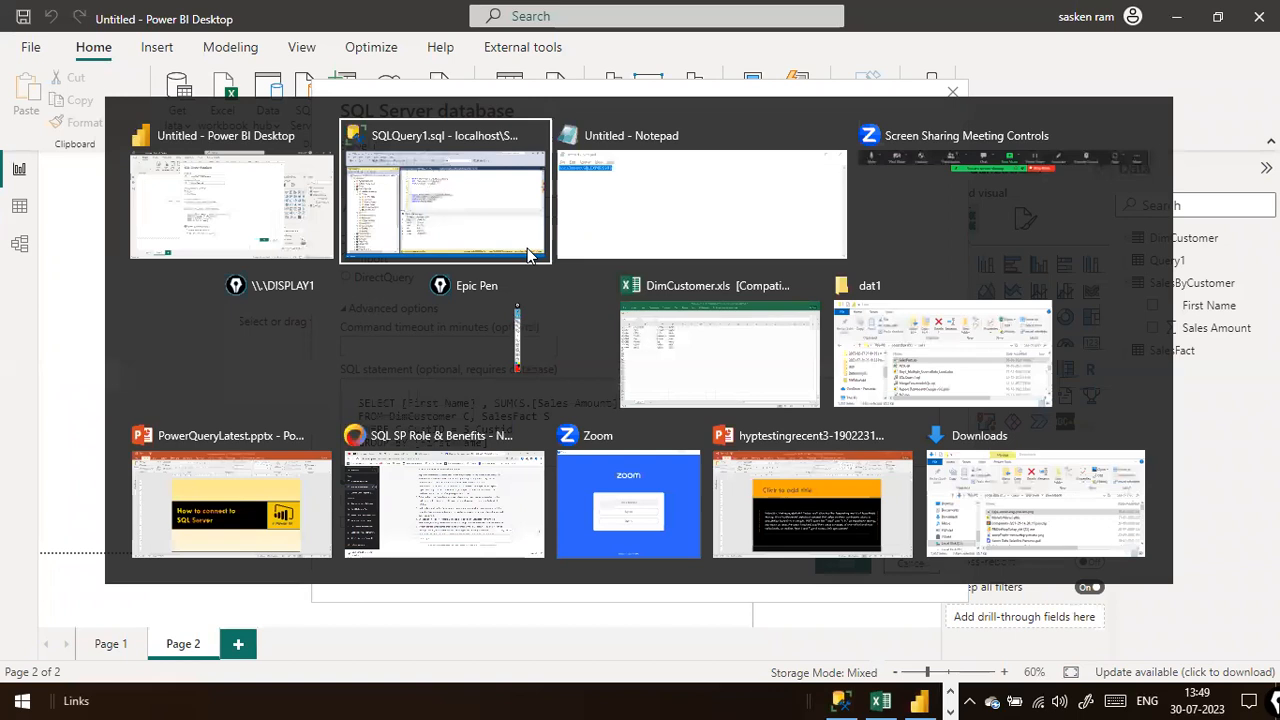
pyautogui.click(522, 259)
pyautogui.press('Return')
pyautogui.press('Return')
pyautogui.hotkey('ctrl', 'v')
pyautogui.hotkey('alt', 'Tab')
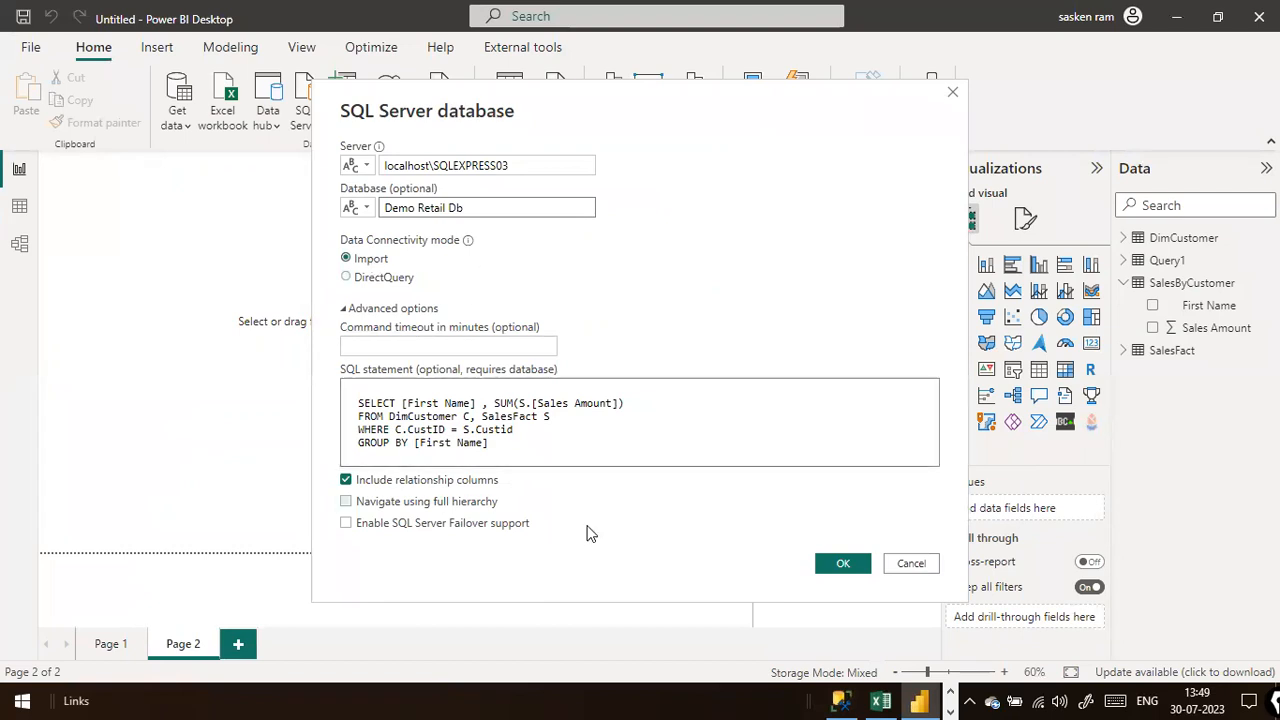
# Step: Load the grouped query's result in Import mode and apply the pending query changes
pyautogui.click(835, 564)
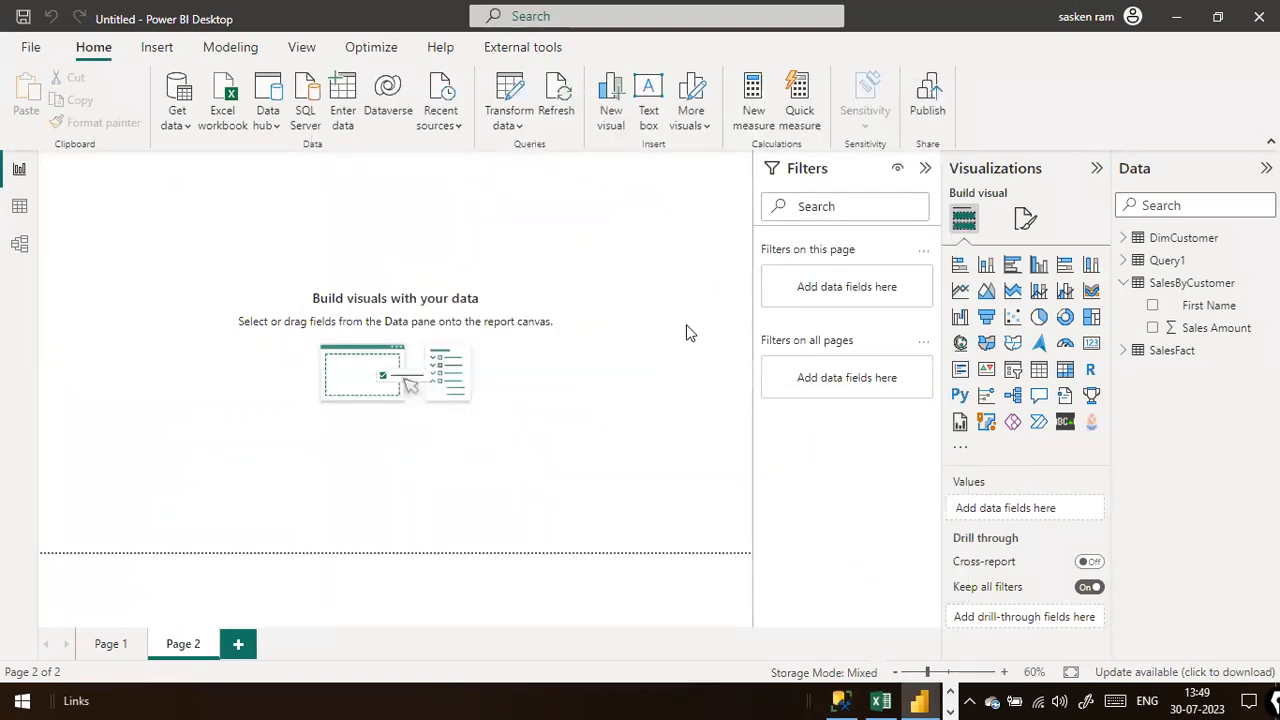
pyautogui.click(827, 611)
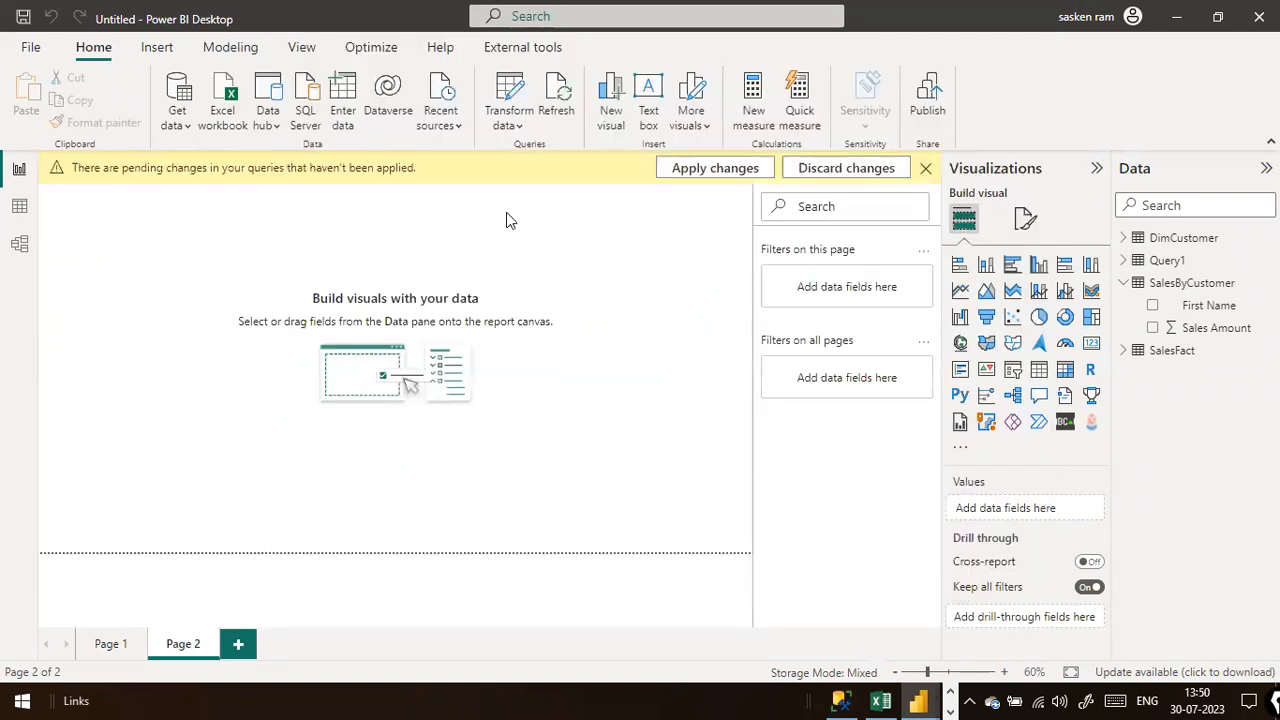
pyautogui.click(714, 167)
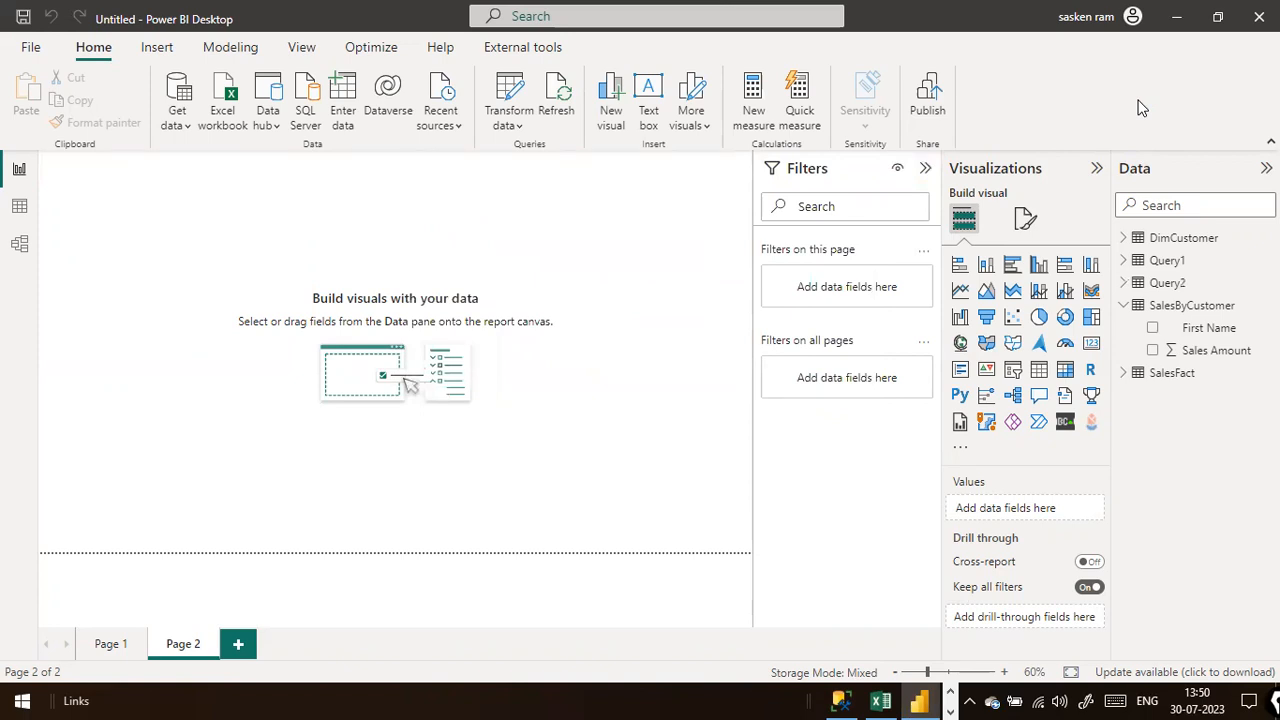
# Step: Review the tables in the model diagram, and examine the imported rows and column names of Query2
pyautogui.click(19, 243)
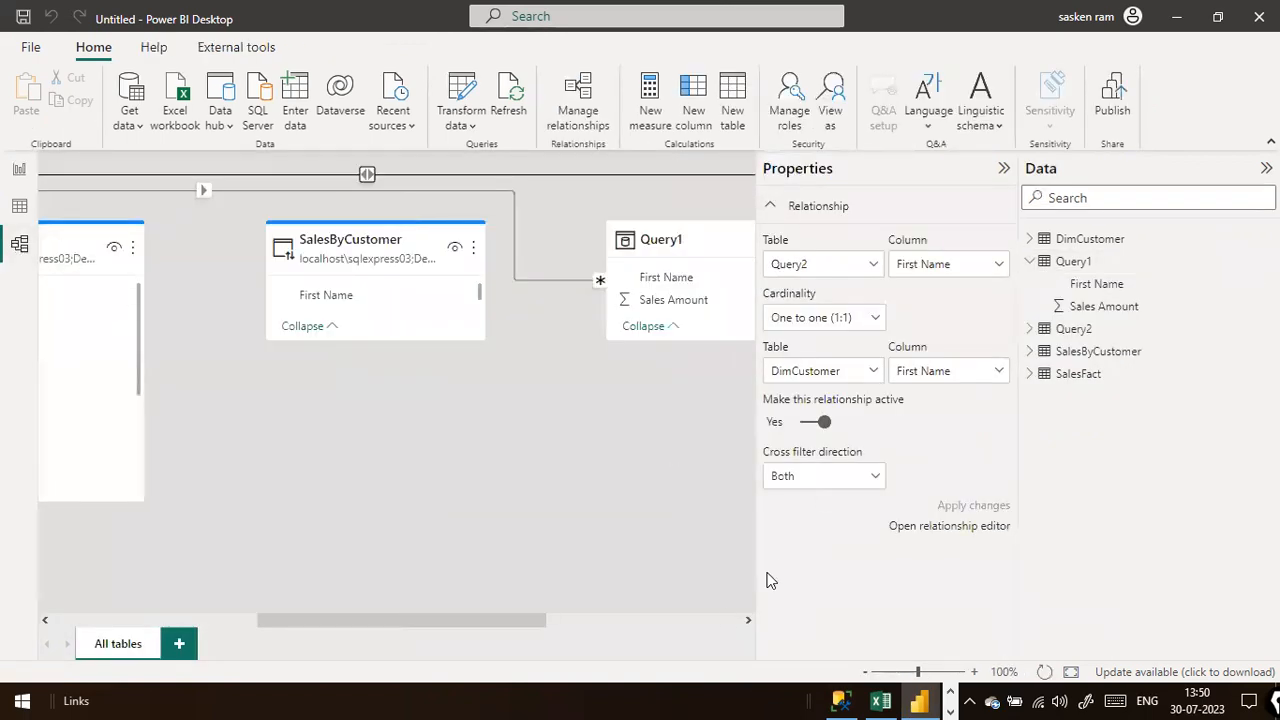
pyautogui.moveTo(514, 623); pyautogui.dragTo(797, 606)
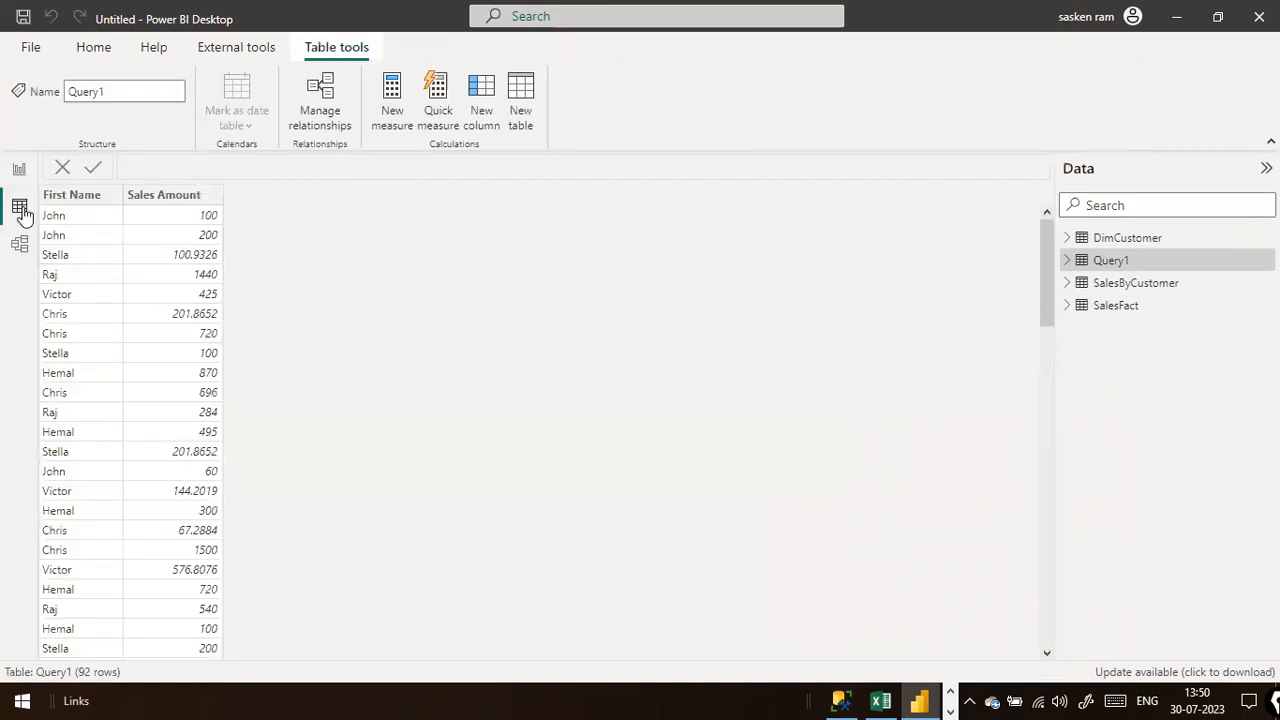
pyautogui.click(20, 208)
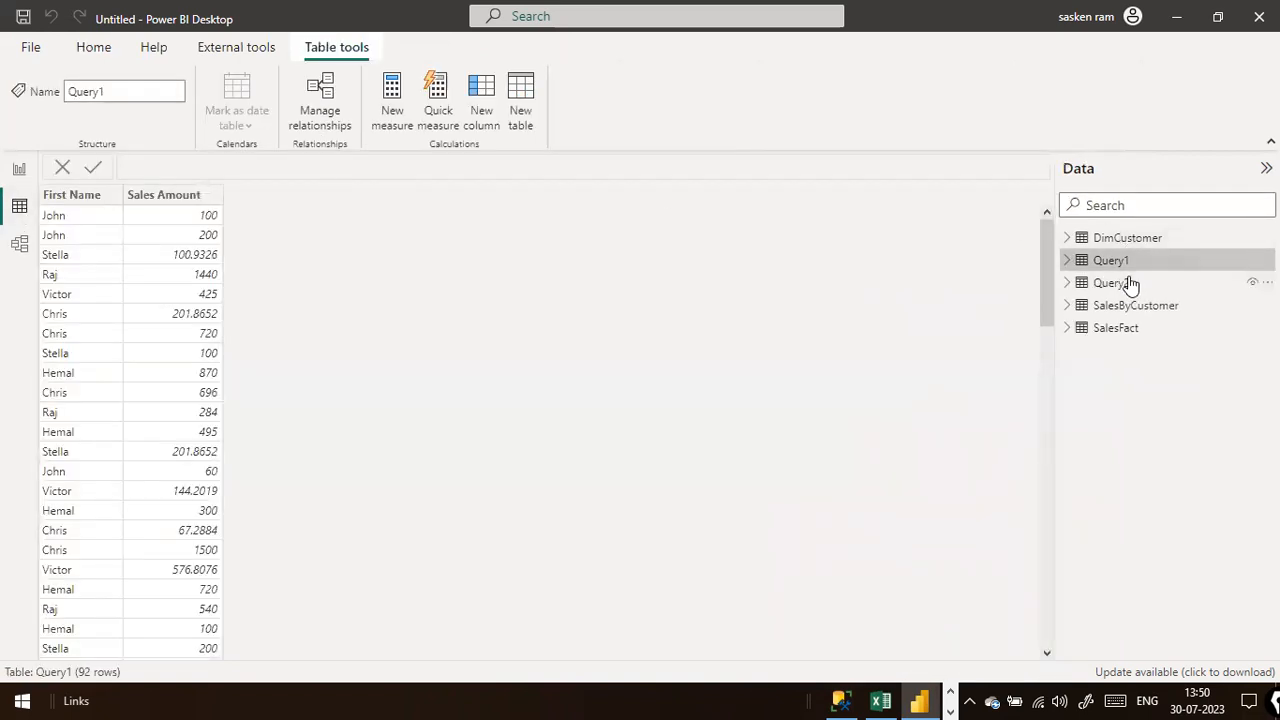
pyautogui.click(1128, 283)
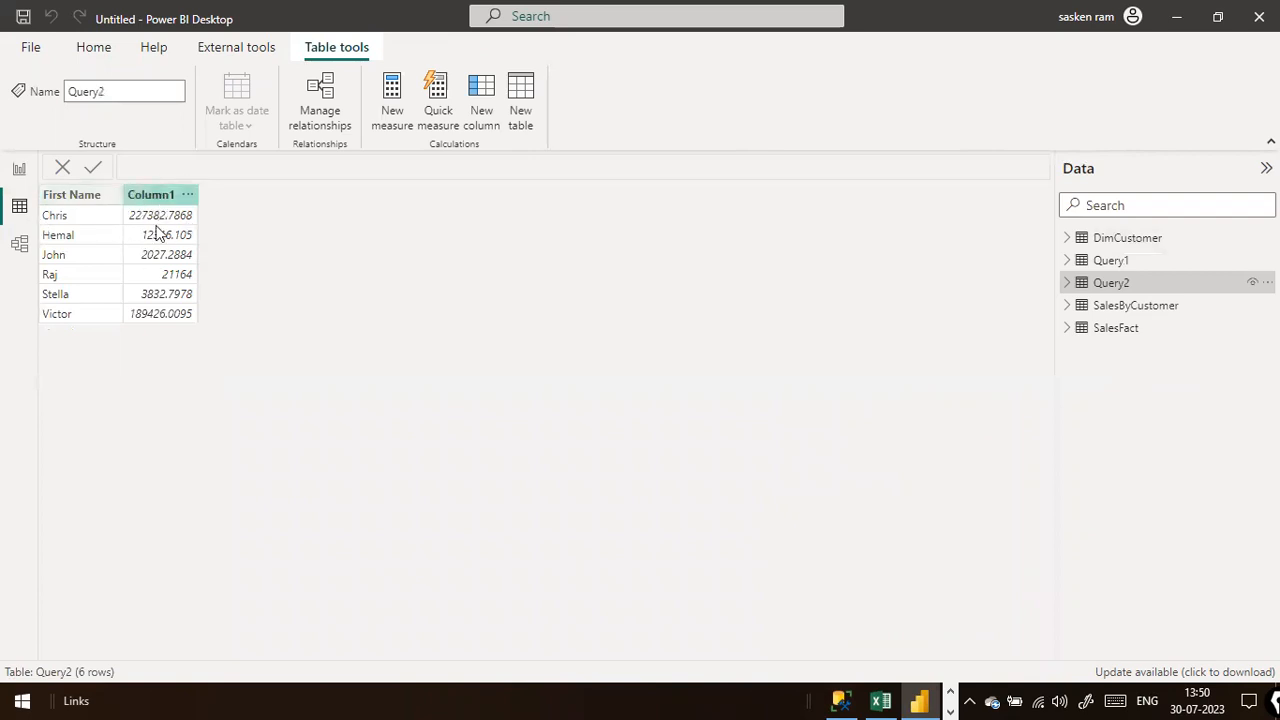
pyautogui.click(22, 170)
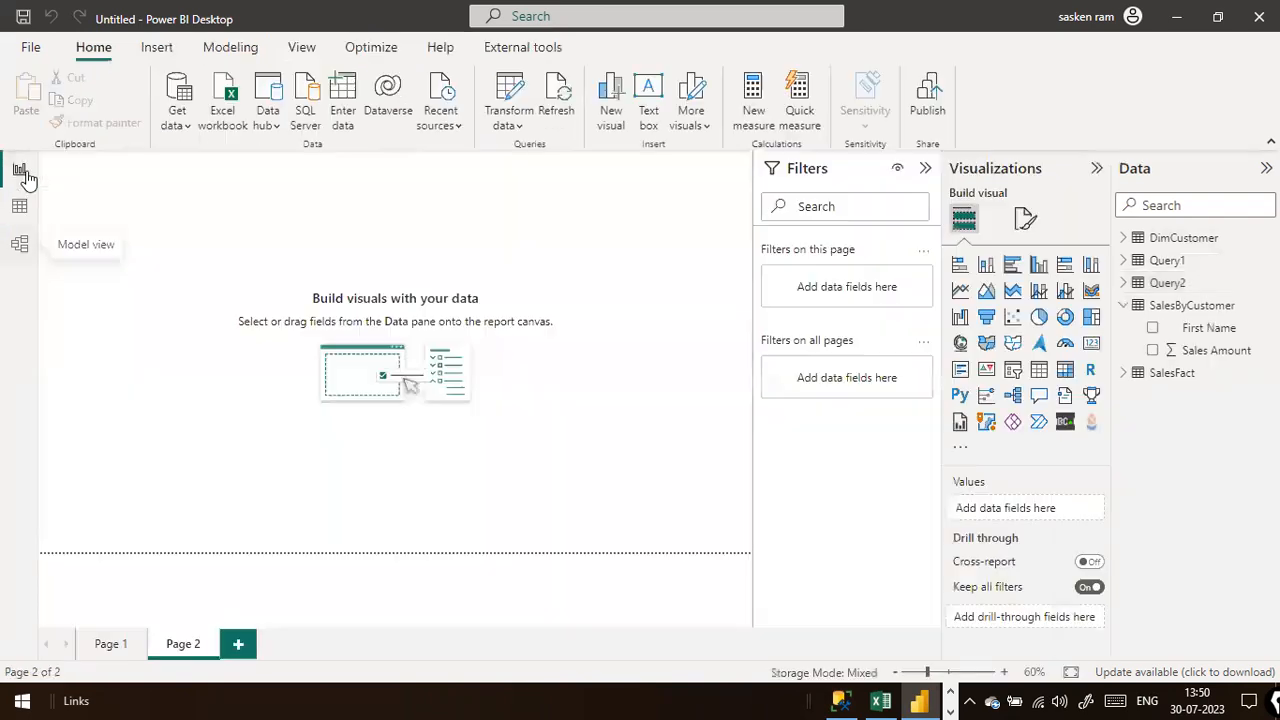
pyautogui.click(19, 206)
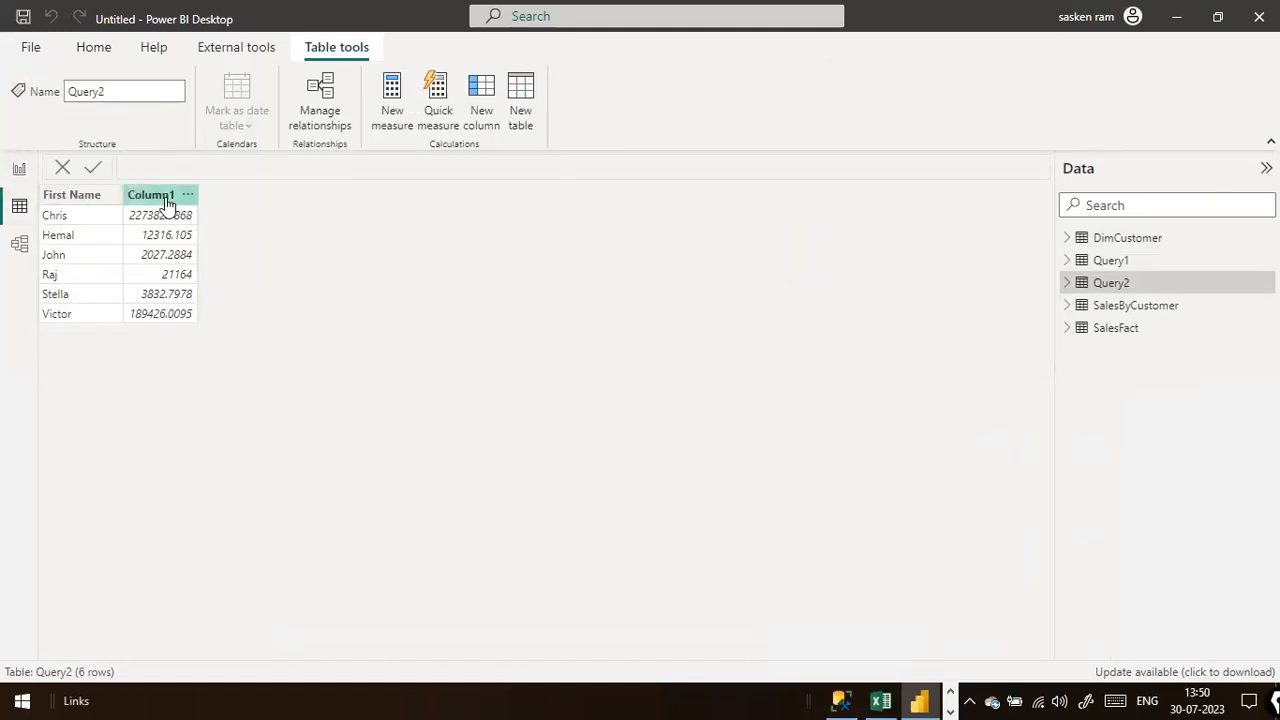
# Step: Switch to Management Studio and add the alias AS TotalSales to the SUM column of the grouped query
pyautogui.hotkey('alt', 'Tab')
pyautogui.hotkey('alt', 'Tab')
pyautogui.press('Tab')
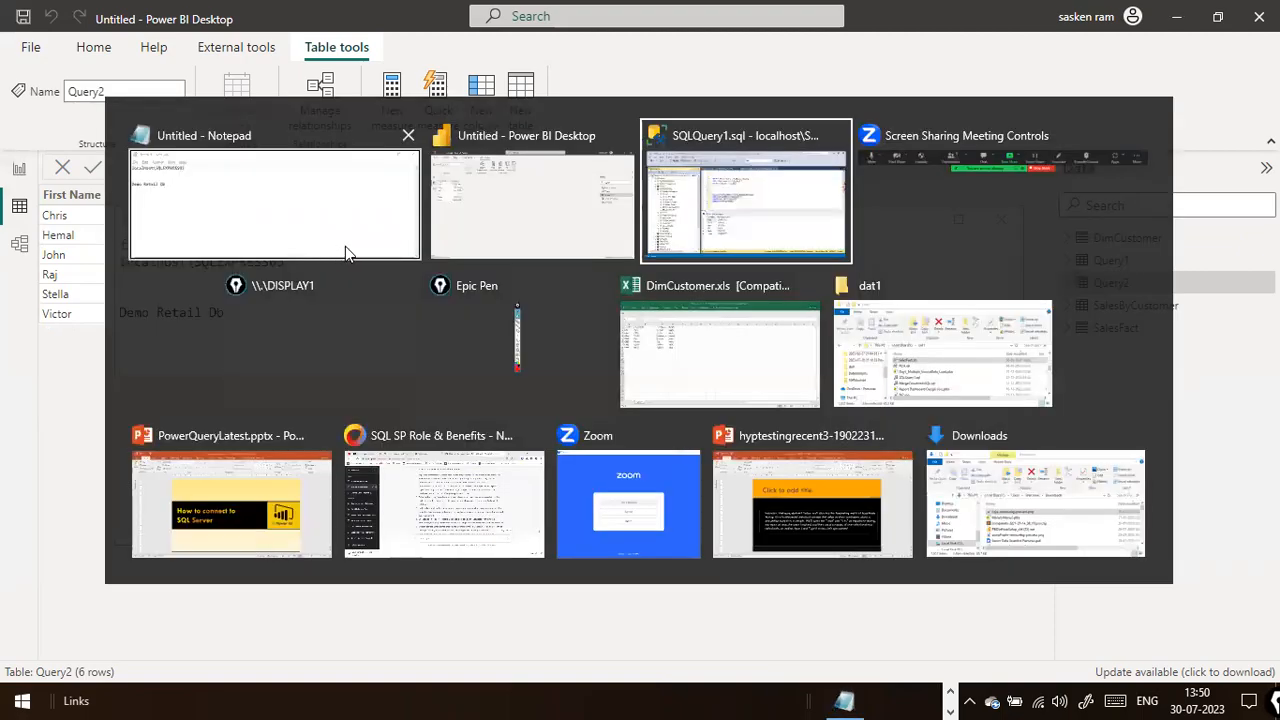
pyautogui.click(710, 276)
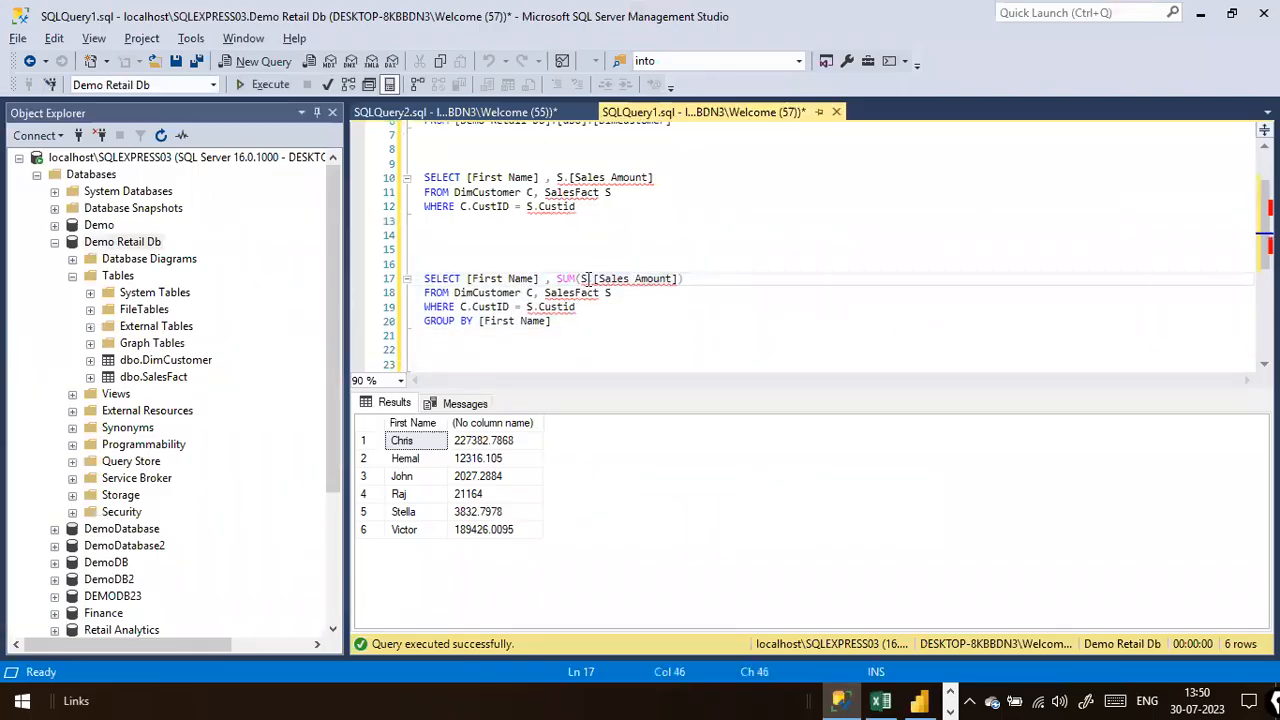
pyautogui.hotkey('alt', 'Tab')
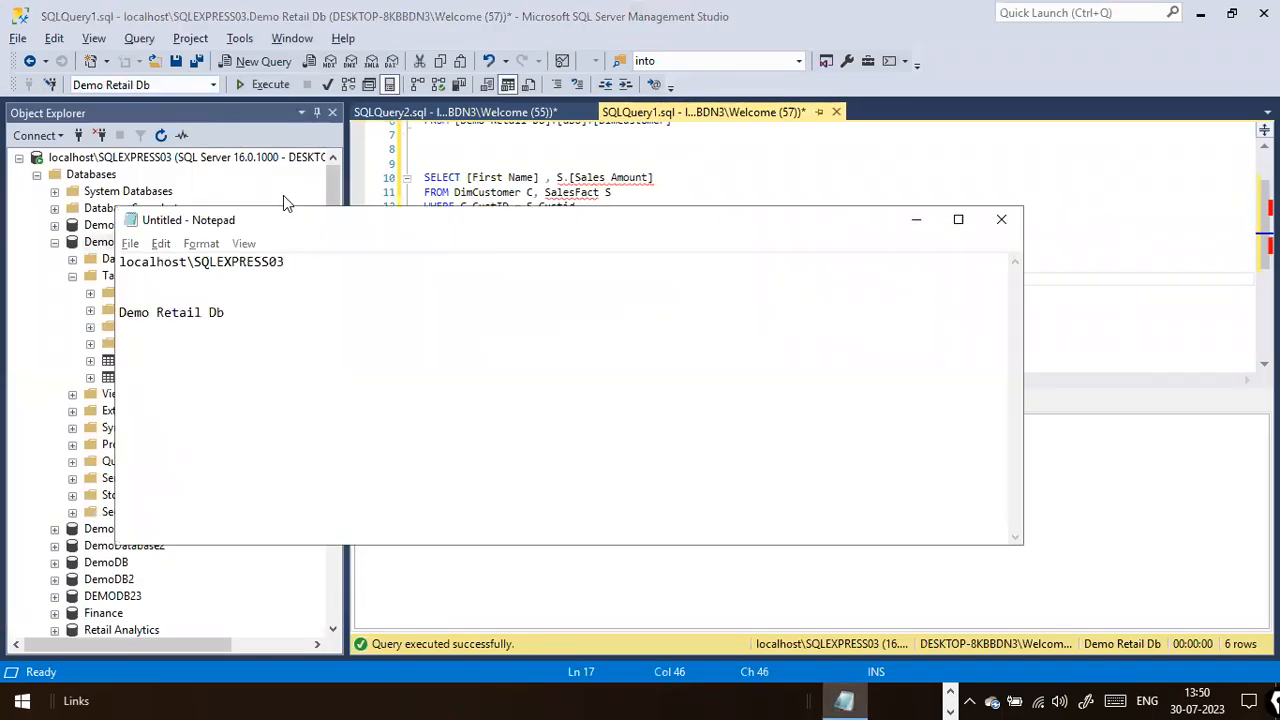
pyautogui.hotkey('alt', 'Tab')
pyautogui.press('Tab')
pyautogui.hotkey('alt', 'Tab')
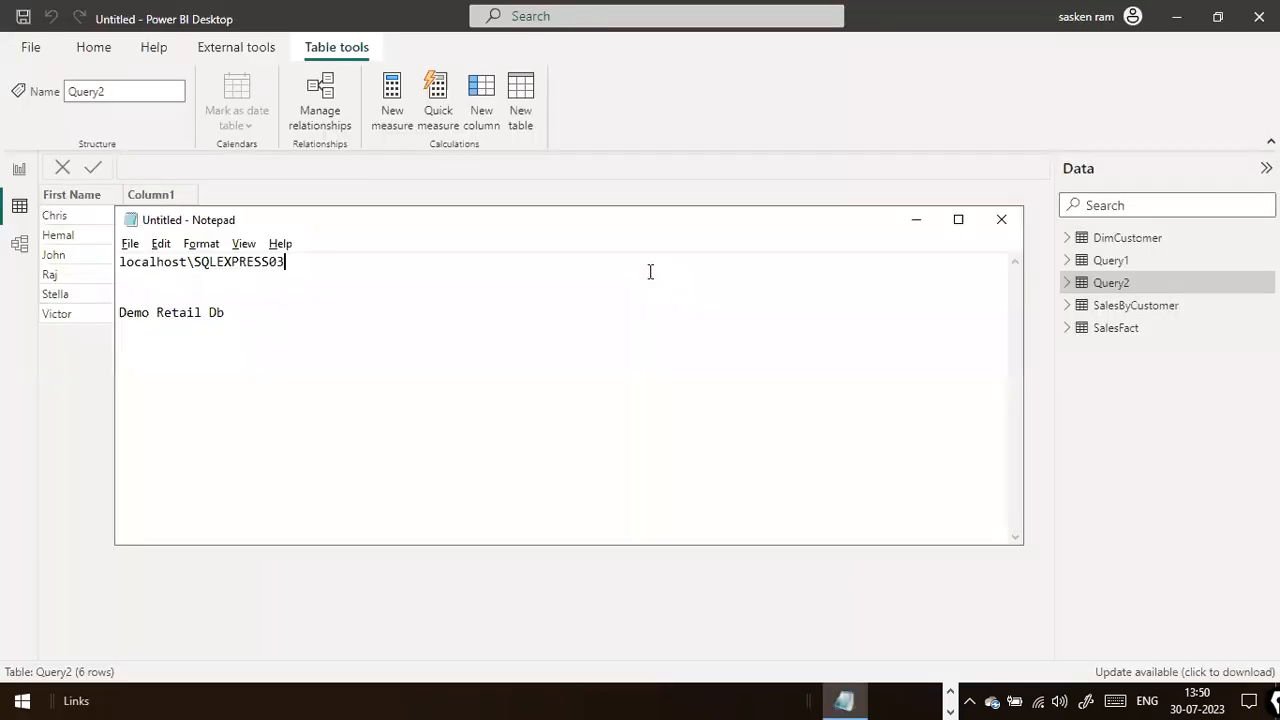
pyautogui.hotkey('alt', 'Tab')
pyautogui.press('Tab')
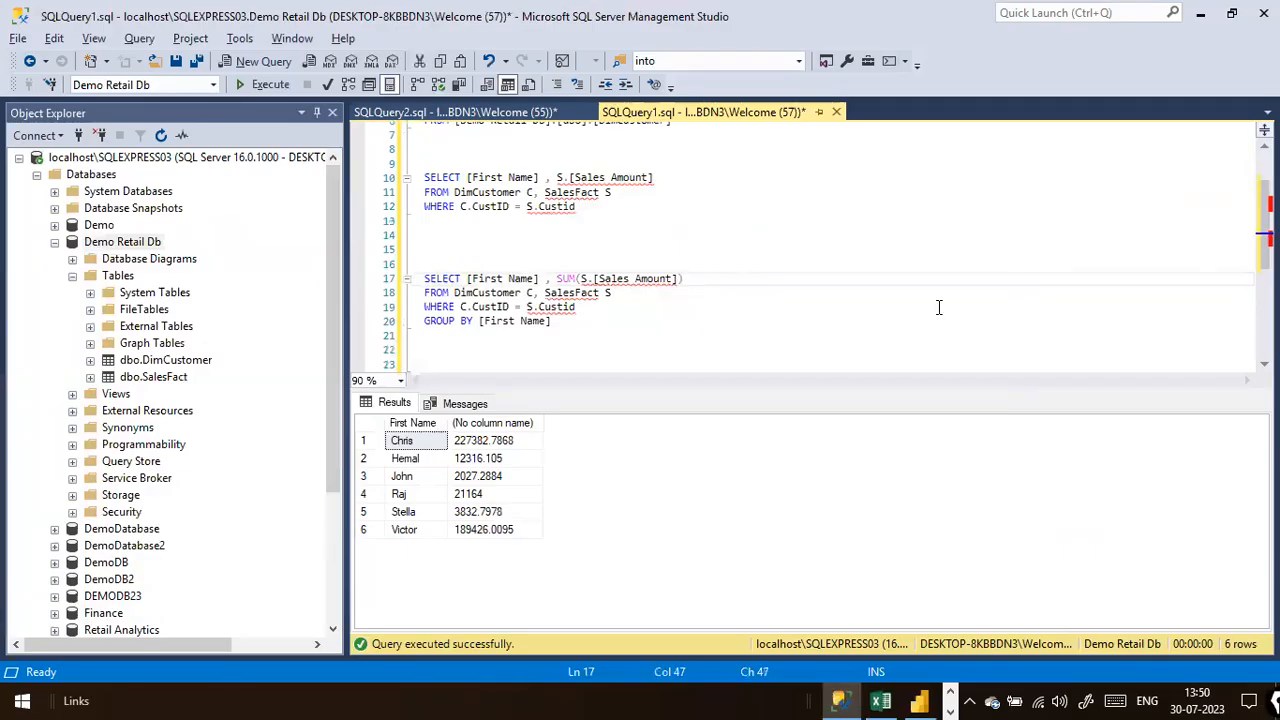
pyautogui.write('AS TotalSales')
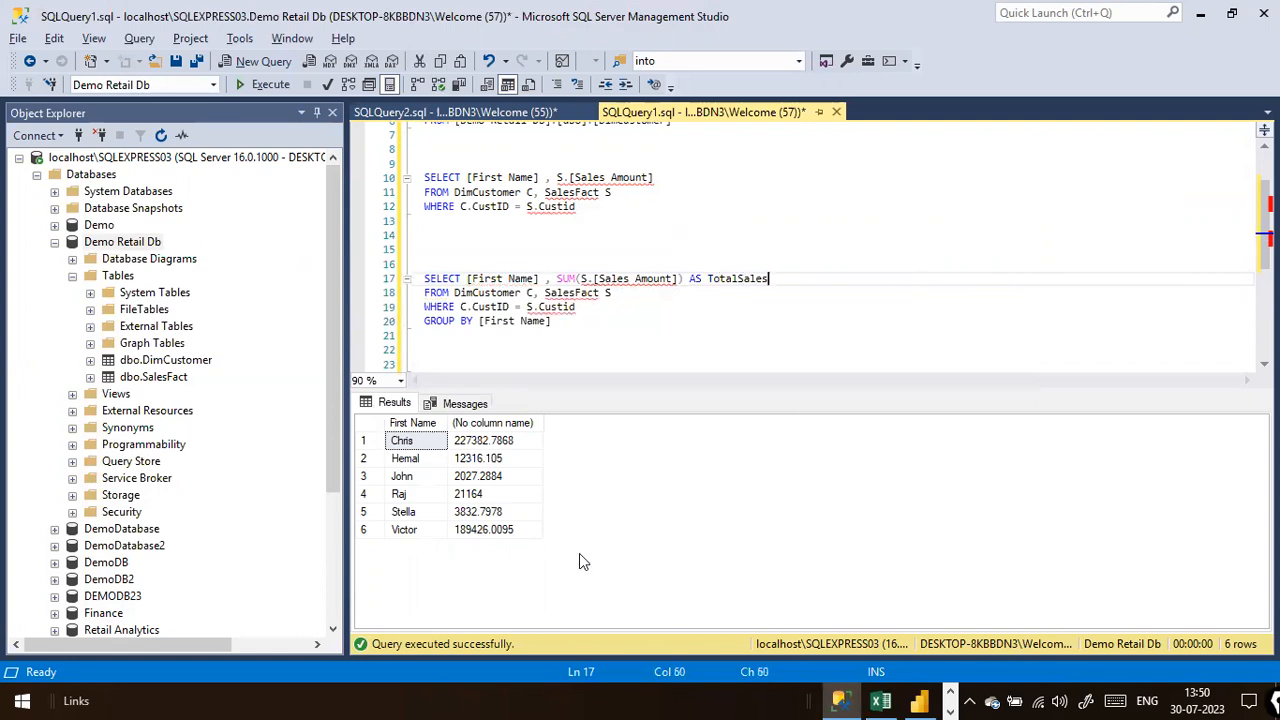
# Step: Review the SUM expression and its alias, and run only the grouped query that returns First Name and TotalSales
pyautogui.moveTo(556, 279); pyautogui.dragTo(687, 285)
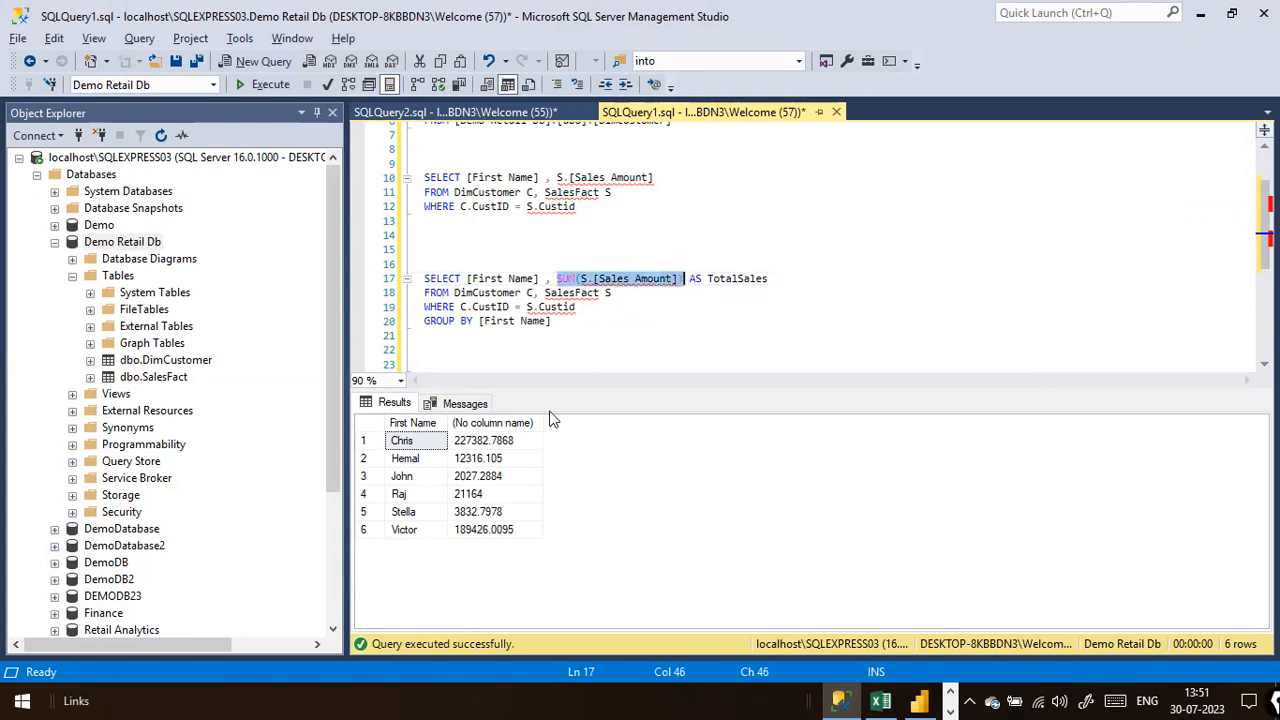
pyautogui.click(598, 364)
pyautogui.moveTo(686, 279); pyautogui.dragTo(704, 280)
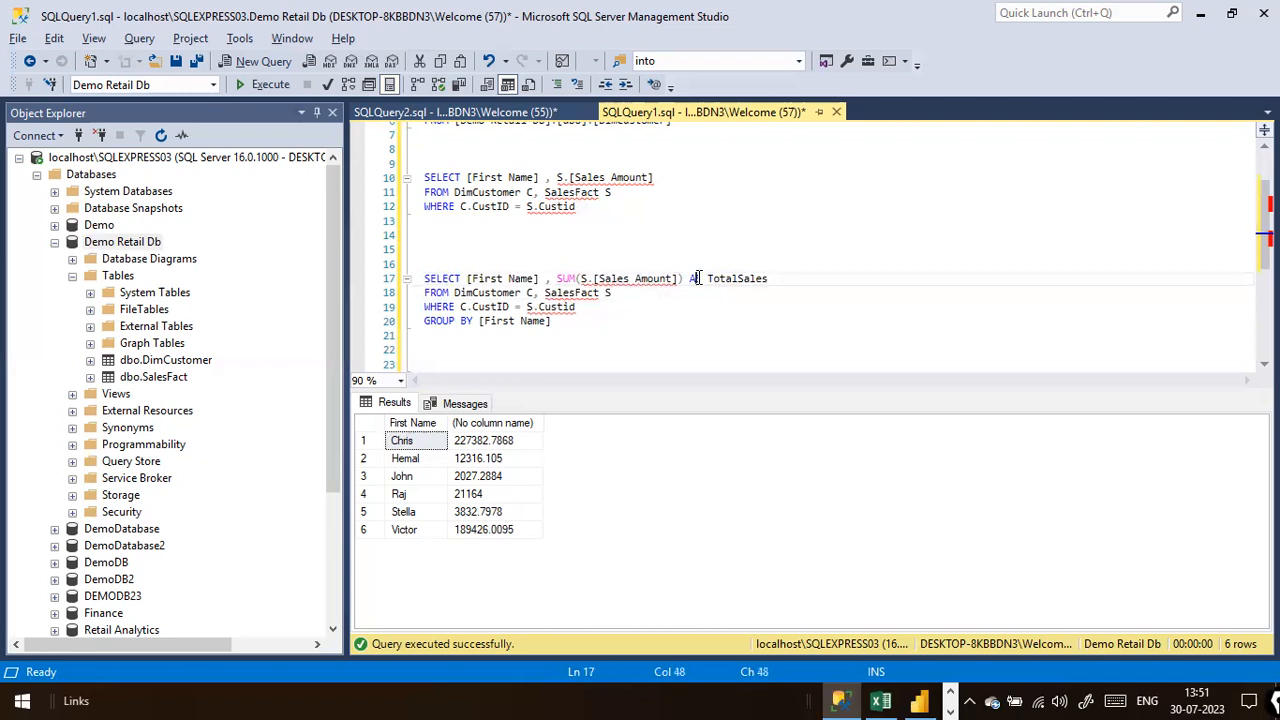
pyautogui.click(798, 281)
pyautogui.moveTo(790, 285); pyautogui.dragTo(708, 280)
pyautogui.click(688, 296)
pyautogui.moveTo(624, 336); pyautogui.dragTo(425, 279)
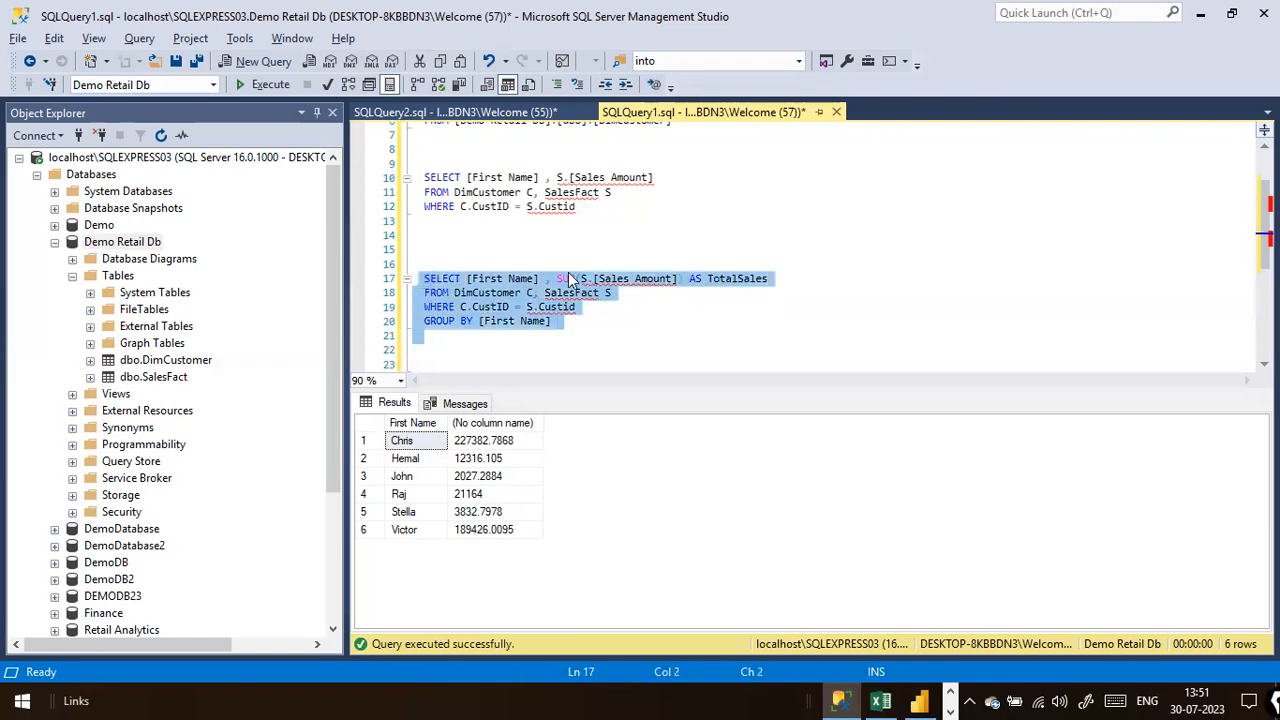
pyautogui.click(270, 85)
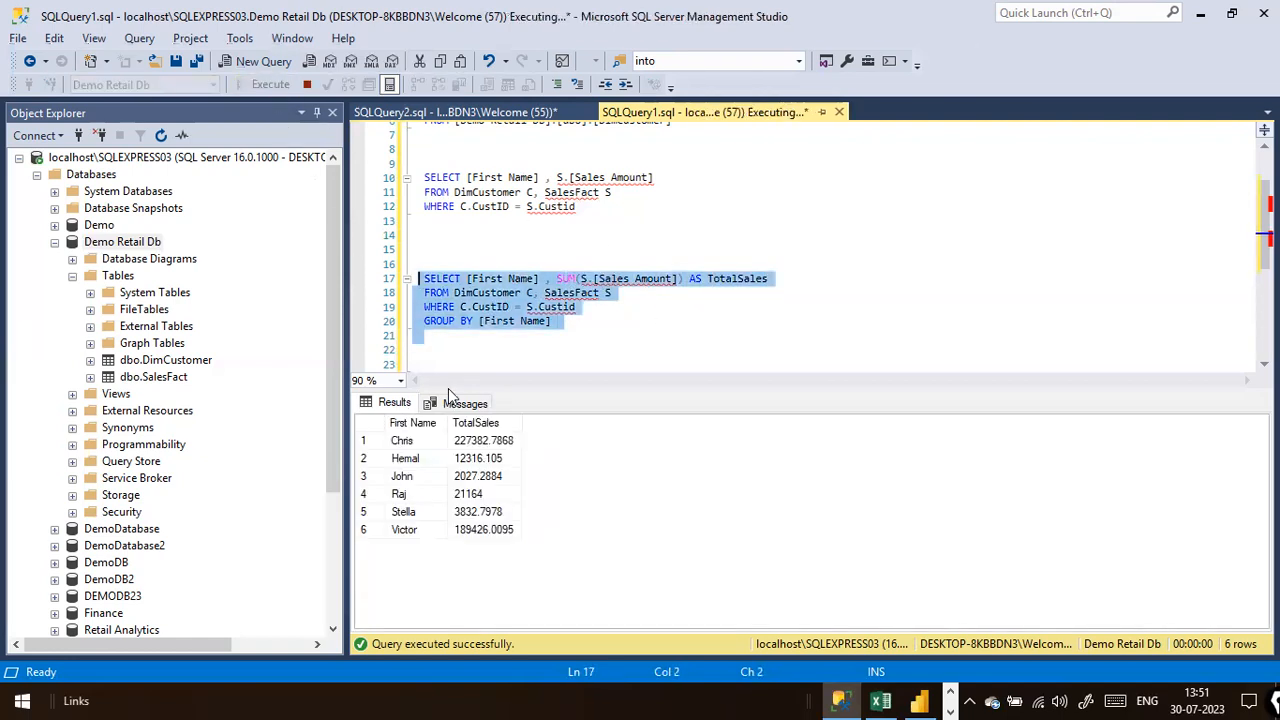
pyautogui.click(699, 334)
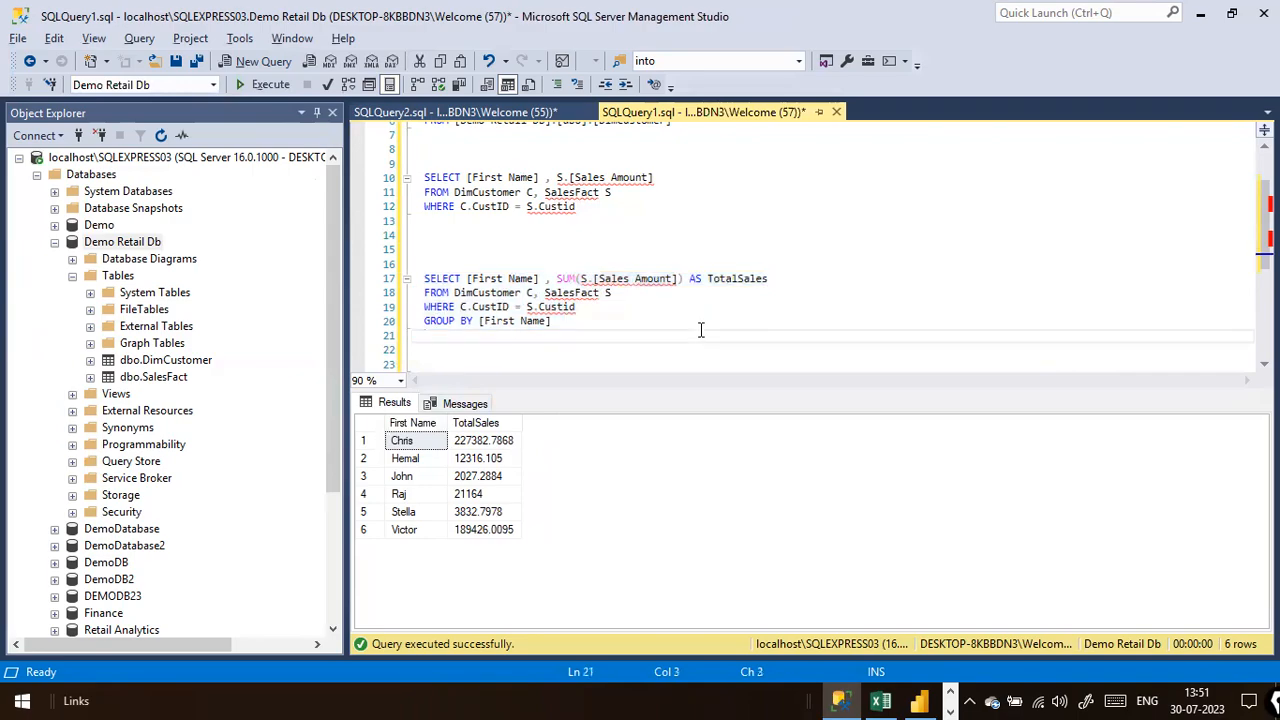
# Step: Switch to Power BI Desktop and rename Column1 of Query2 to TotalSales
pyautogui.hotkey('alt', 'Tab')
pyautogui.hotkey('alt', 'Tab')
pyautogui.hotkey('alt', 'Tab')
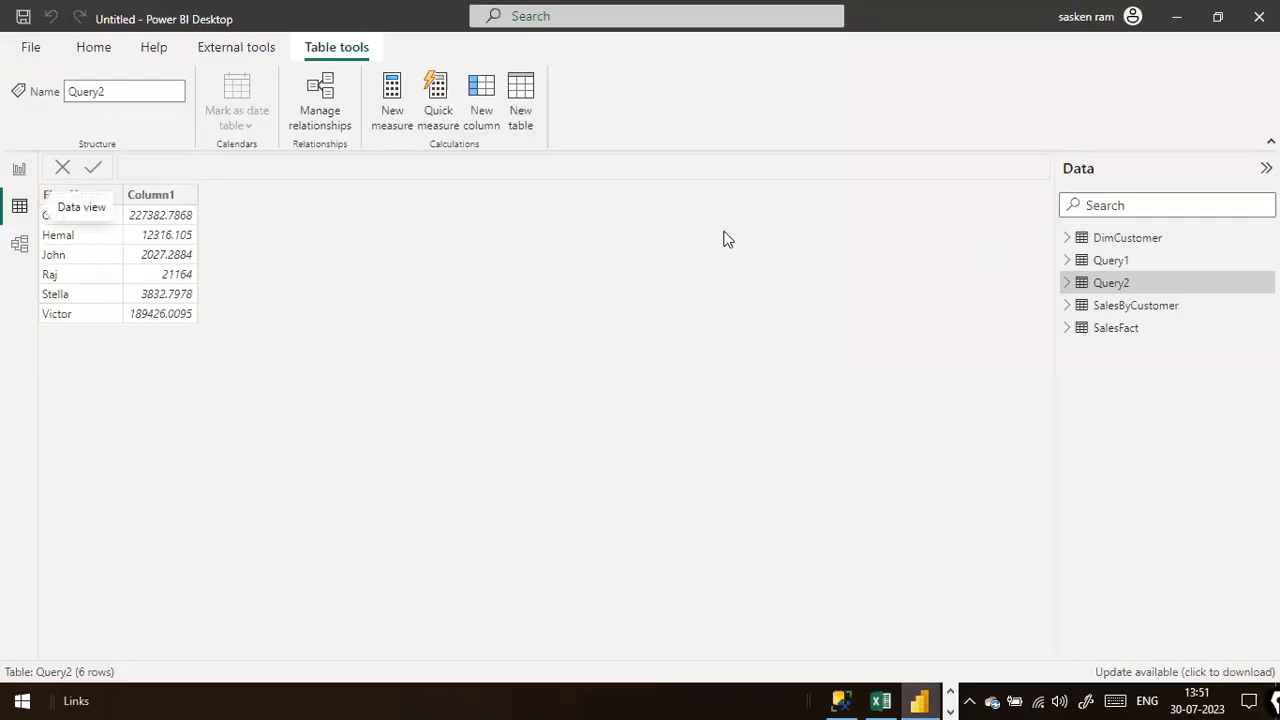
pyautogui.click(1065, 284)
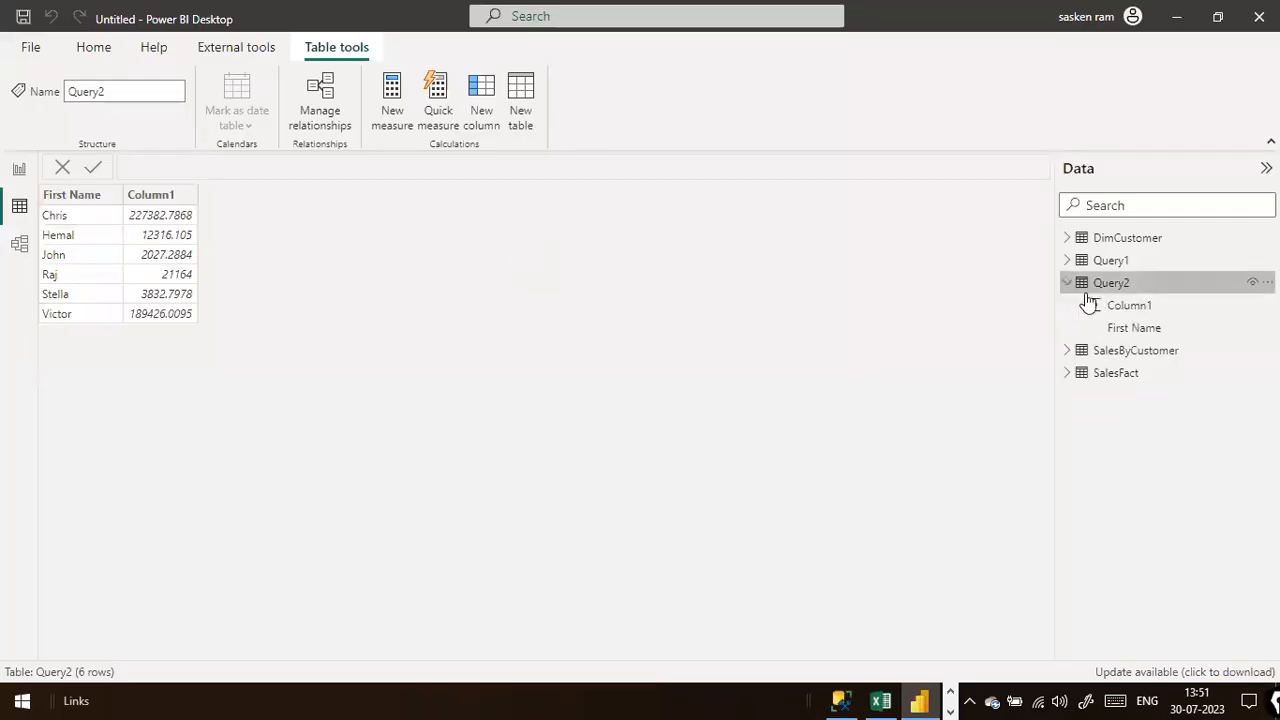
pyautogui.doubleClick(1145, 308)
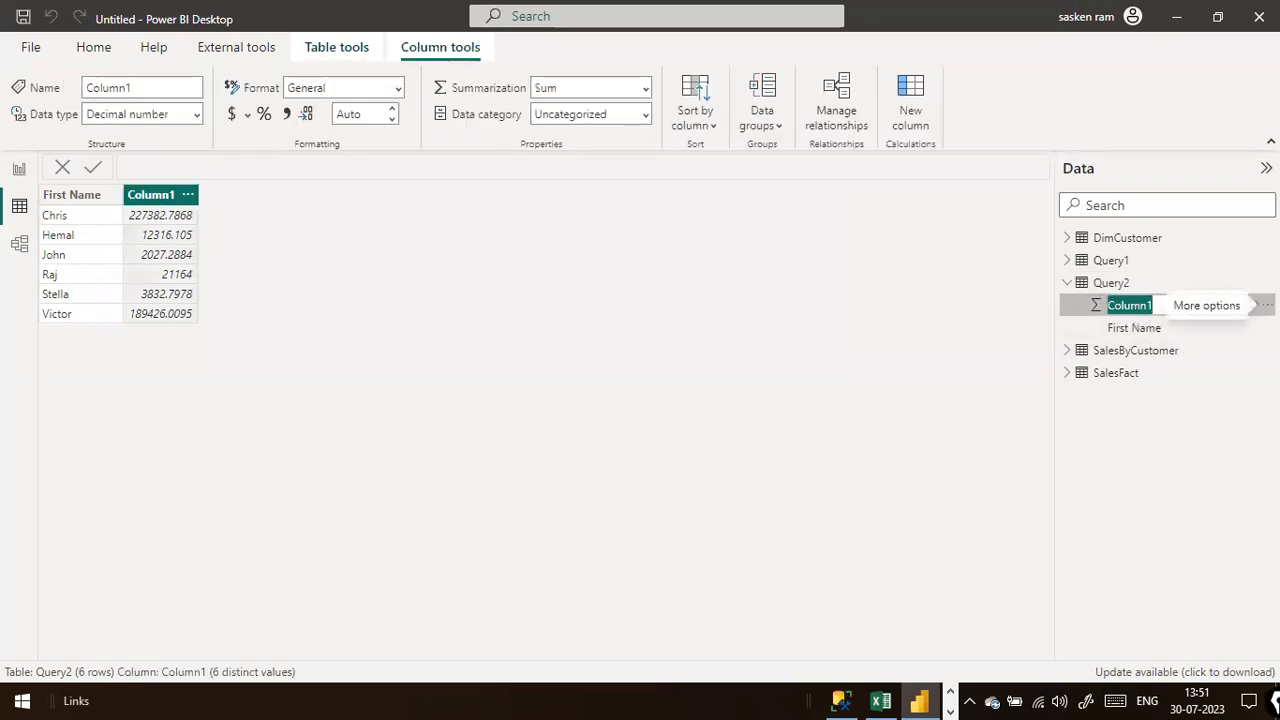
pyautogui.write('Tot')
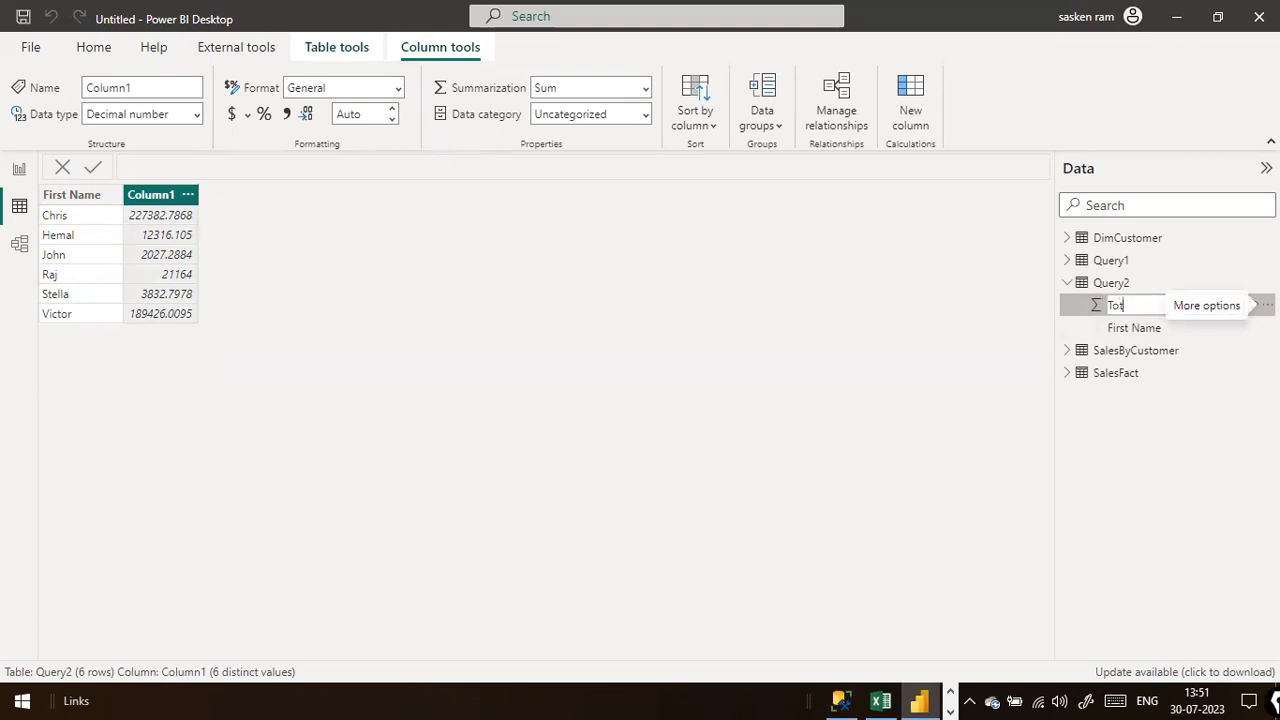
pyautogui.write('alSales')
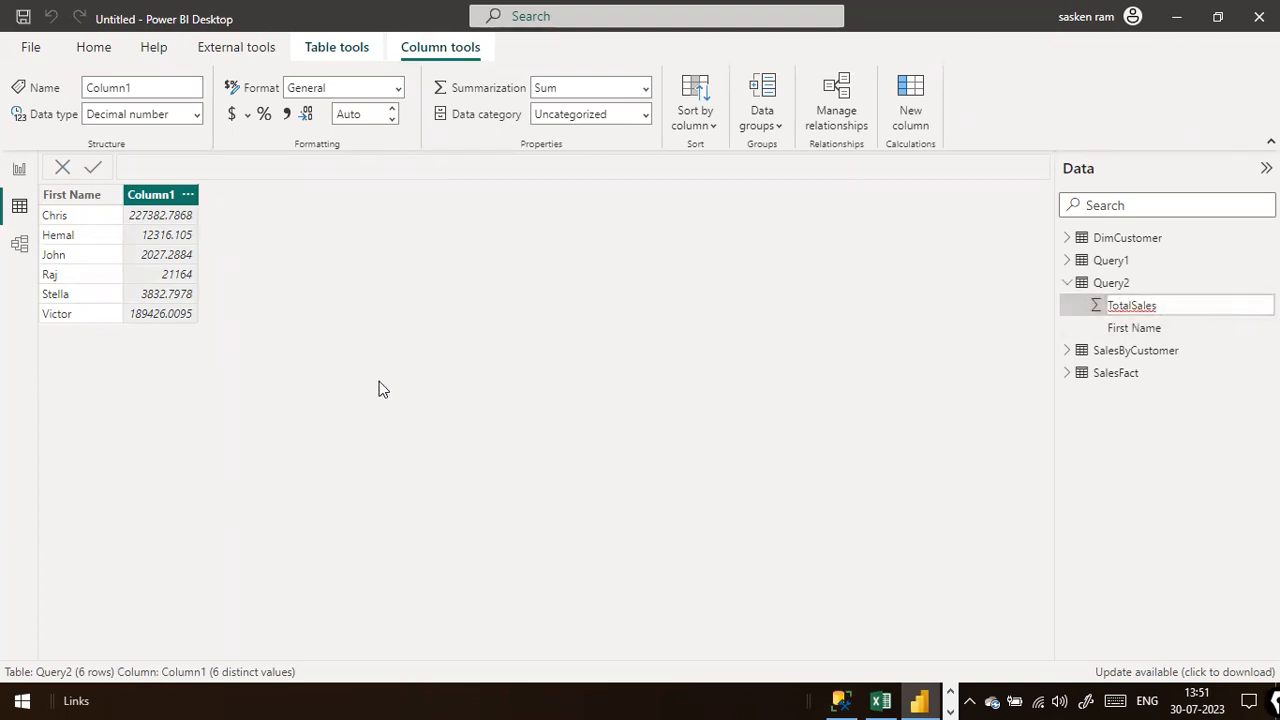
pyautogui.press('Return')
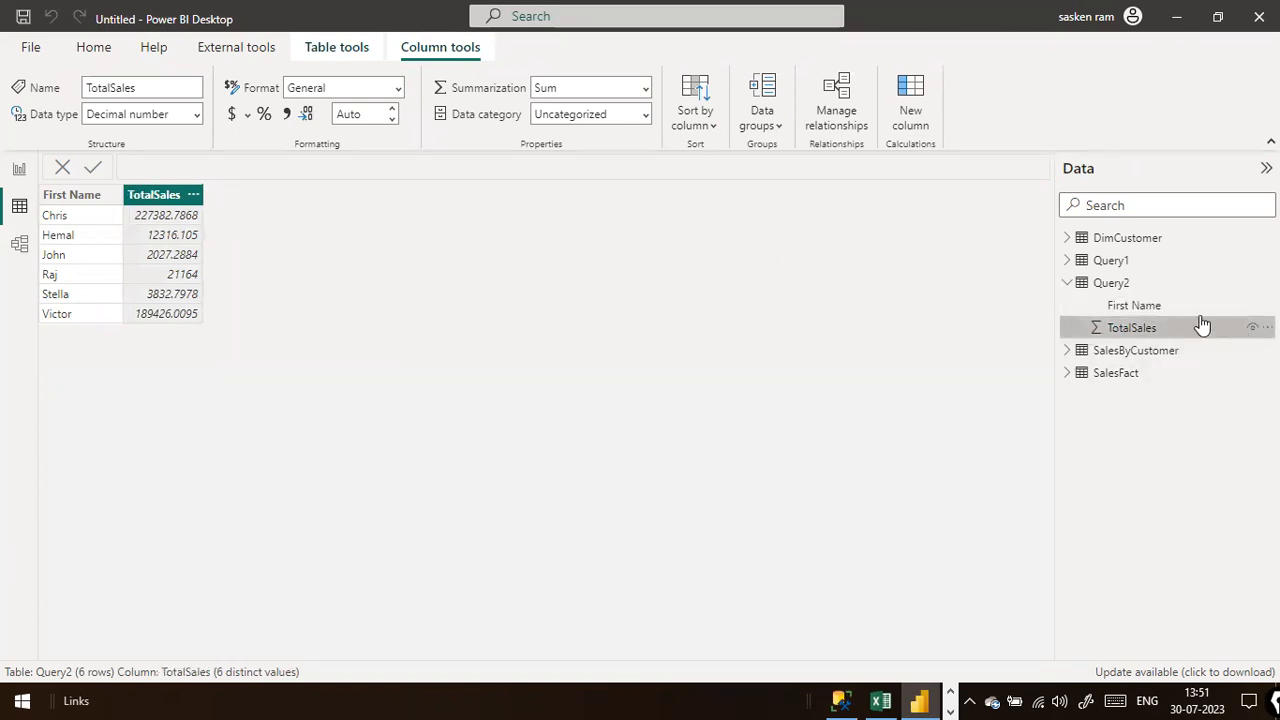
# Step: Start a new SQL Server connection from the report view and set its server to localhost\SQLEXPRESS03, copied from Notepad
pyautogui.click(16, 171)
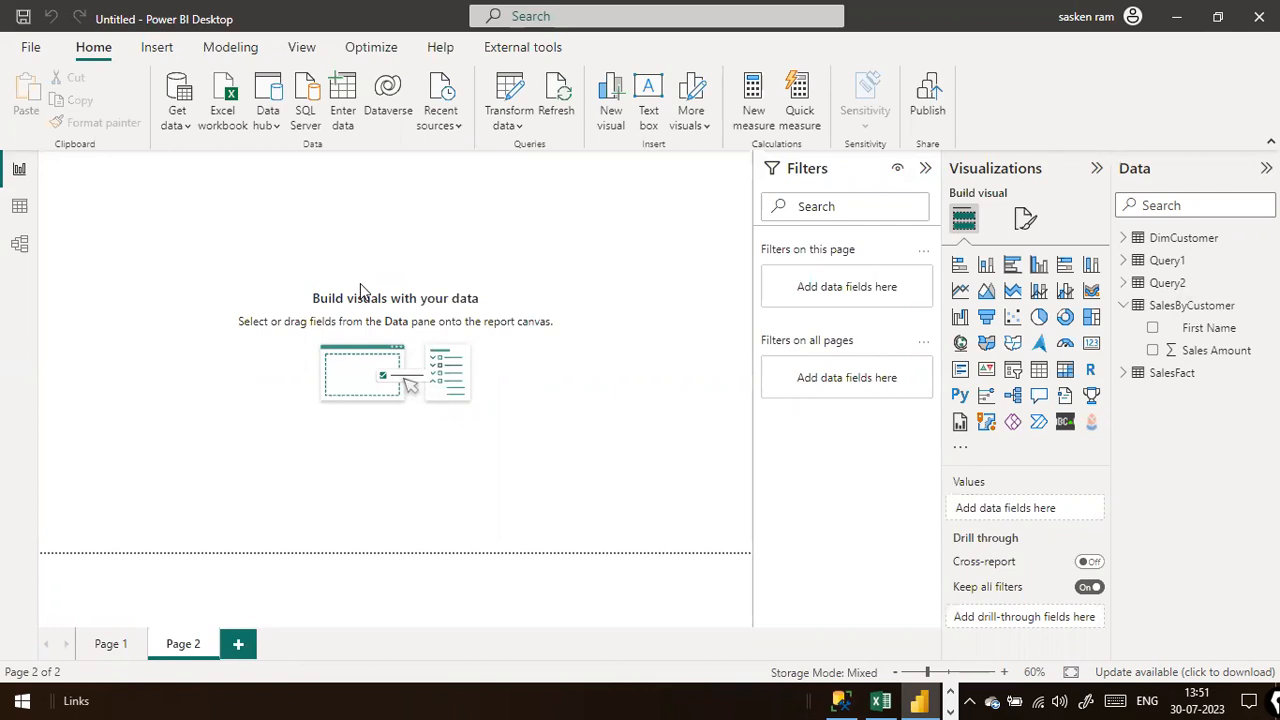
pyautogui.click(182, 136)
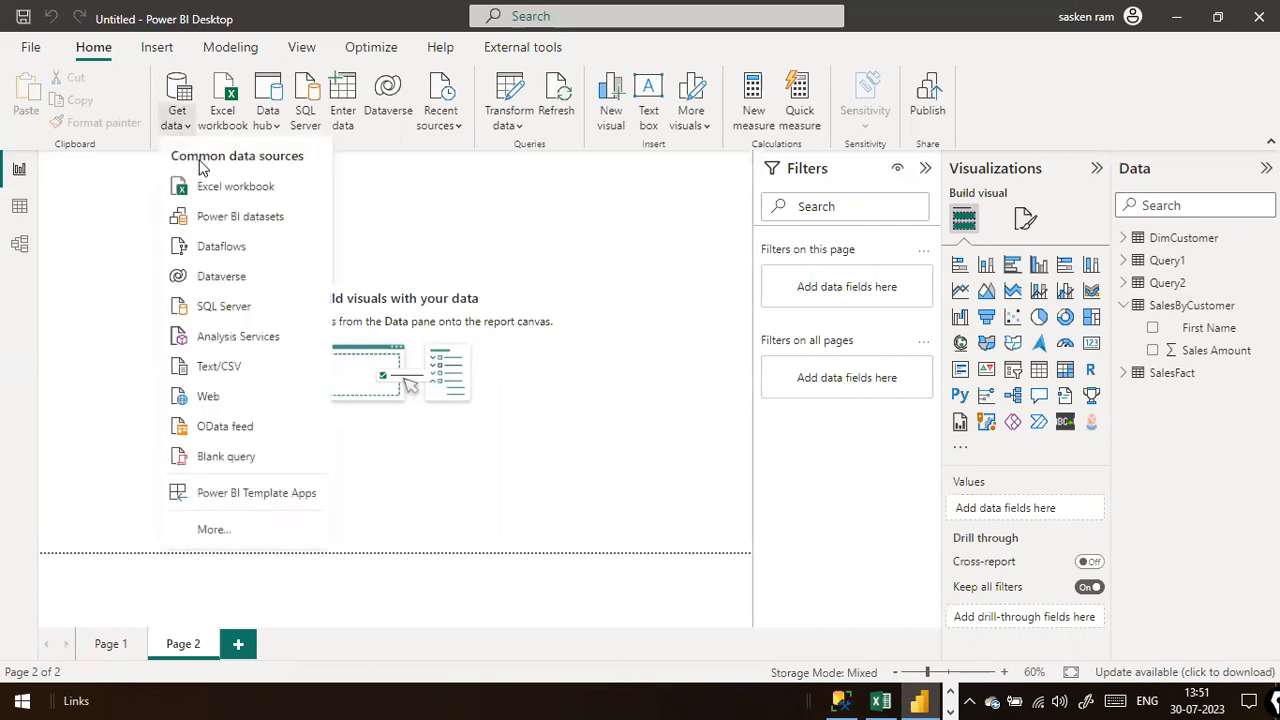
pyautogui.click(197, 312)
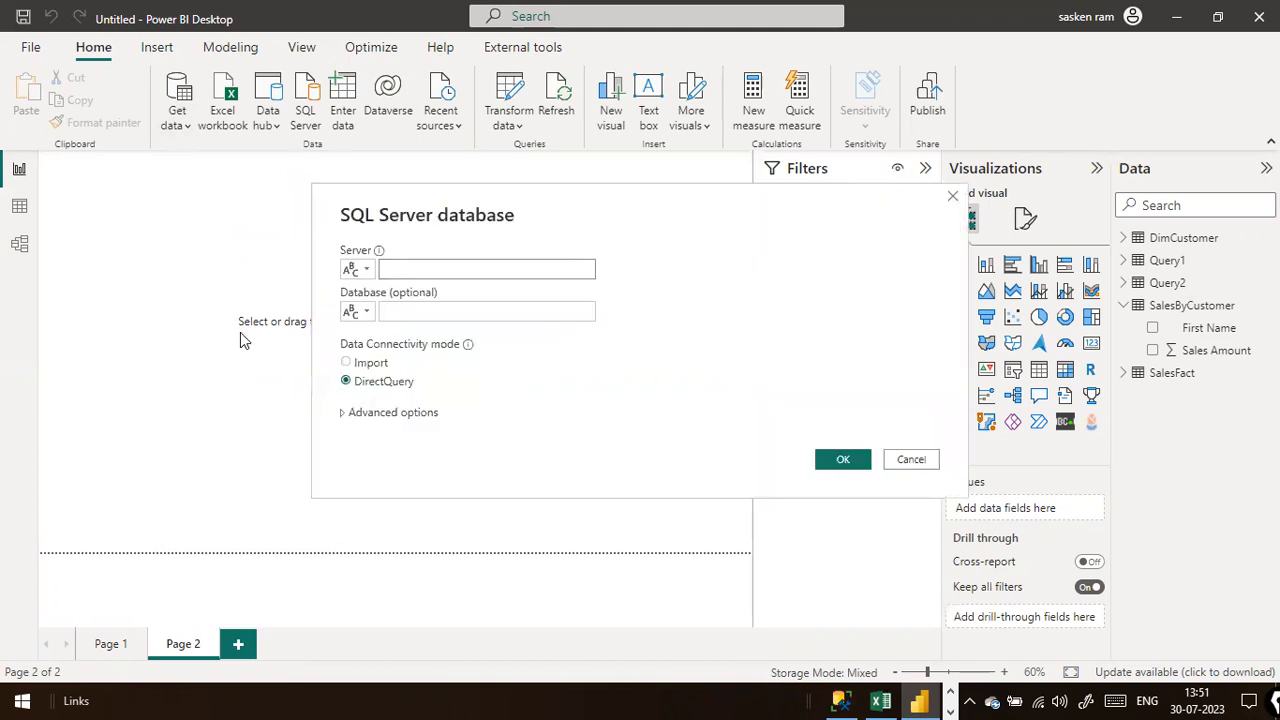
pyautogui.hotkey('alt', 'Tab')
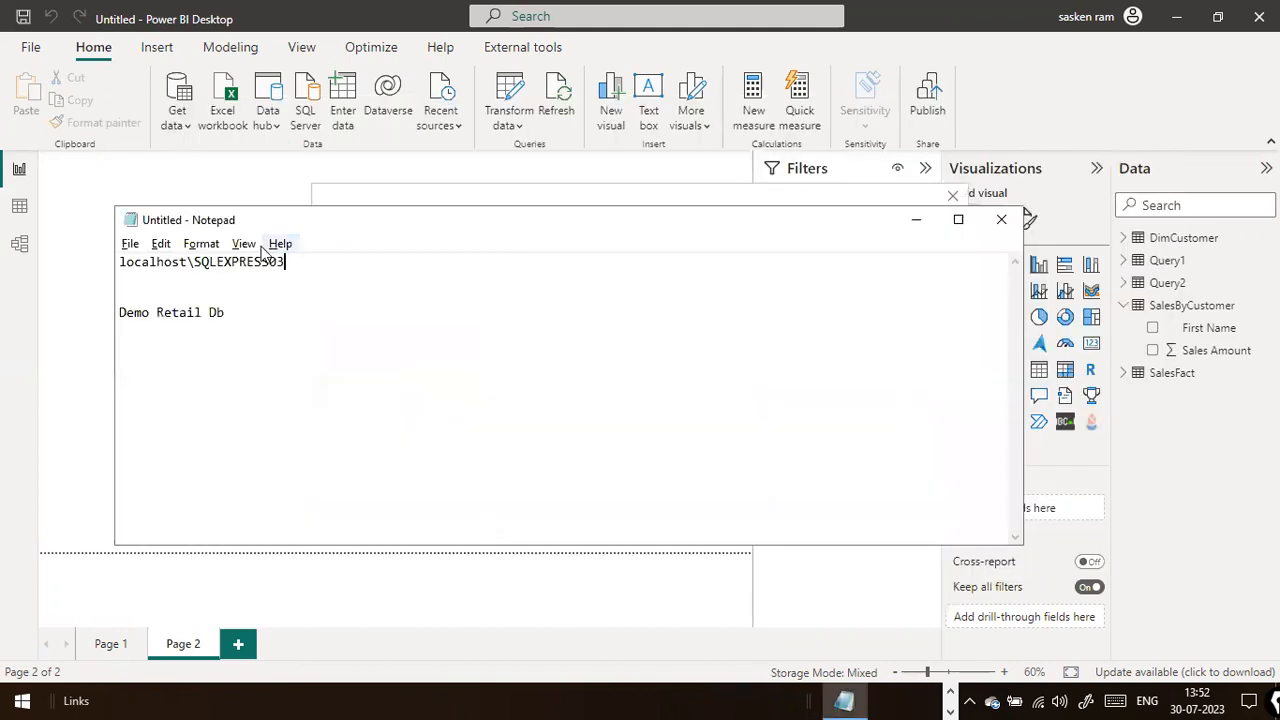
pyautogui.moveTo(295, 262); pyautogui.dragTo(50, 251)
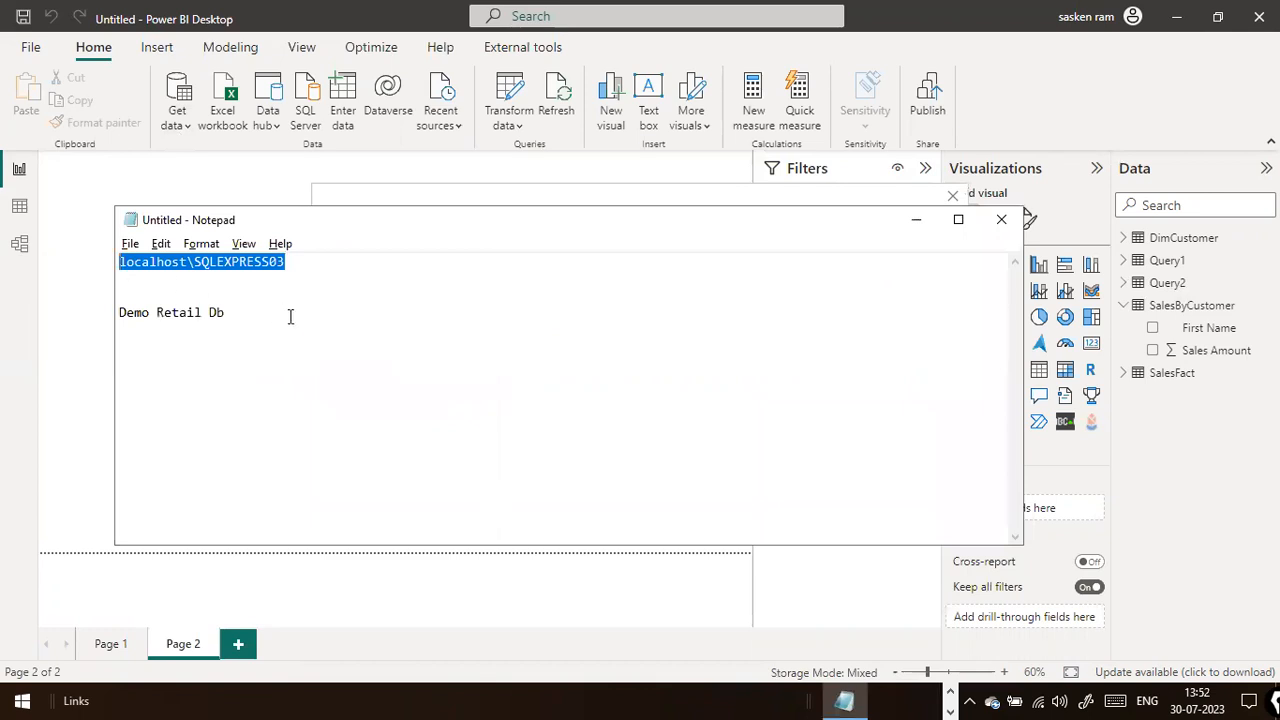
pyautogui.hotkey('ctrl', 'c')
pyautogui.hotkey('alt', 'Tab')
pyautogui.hotkey('ctrl', 'v')
pyautogui.click(449, 310)
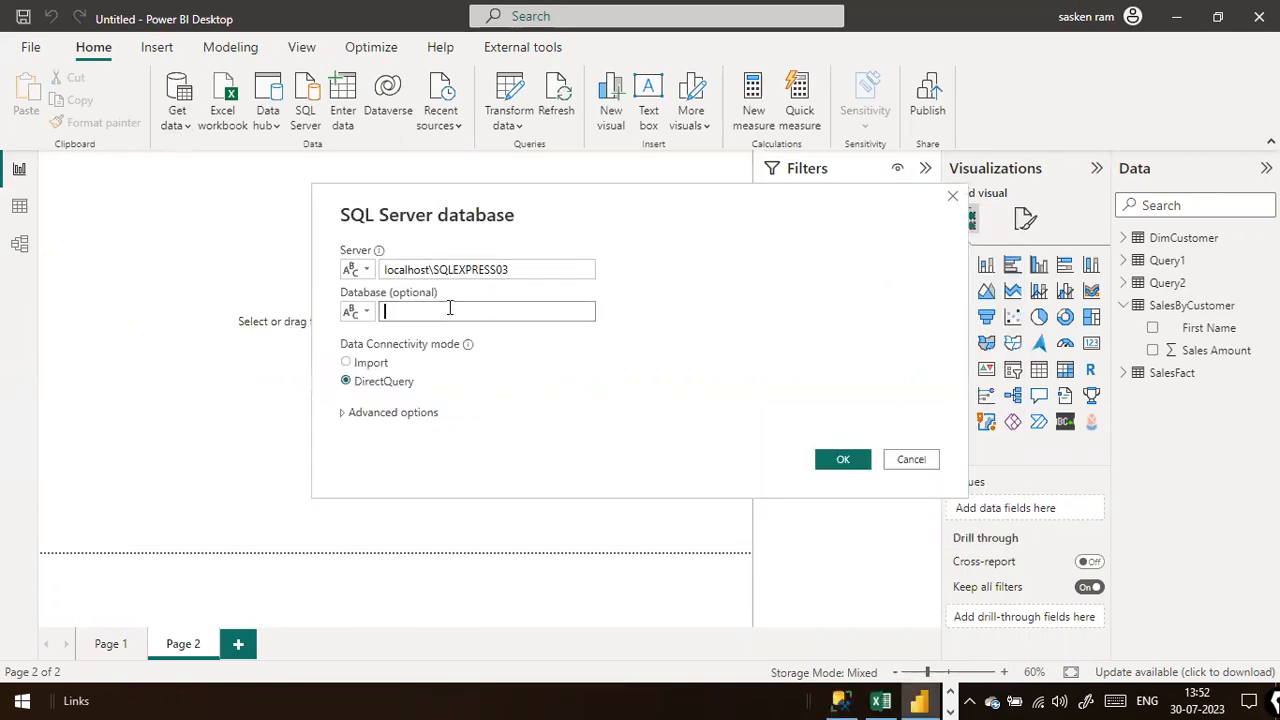
# Step: Copy the database name Demo Retail Db from Notepad into the database field of Power BI's SQL Server connection
pyautogui.hotkey('alt', 'Tab')
pyautogui.moveTo(291, 310); pyautogui.dragTo(10, 315)
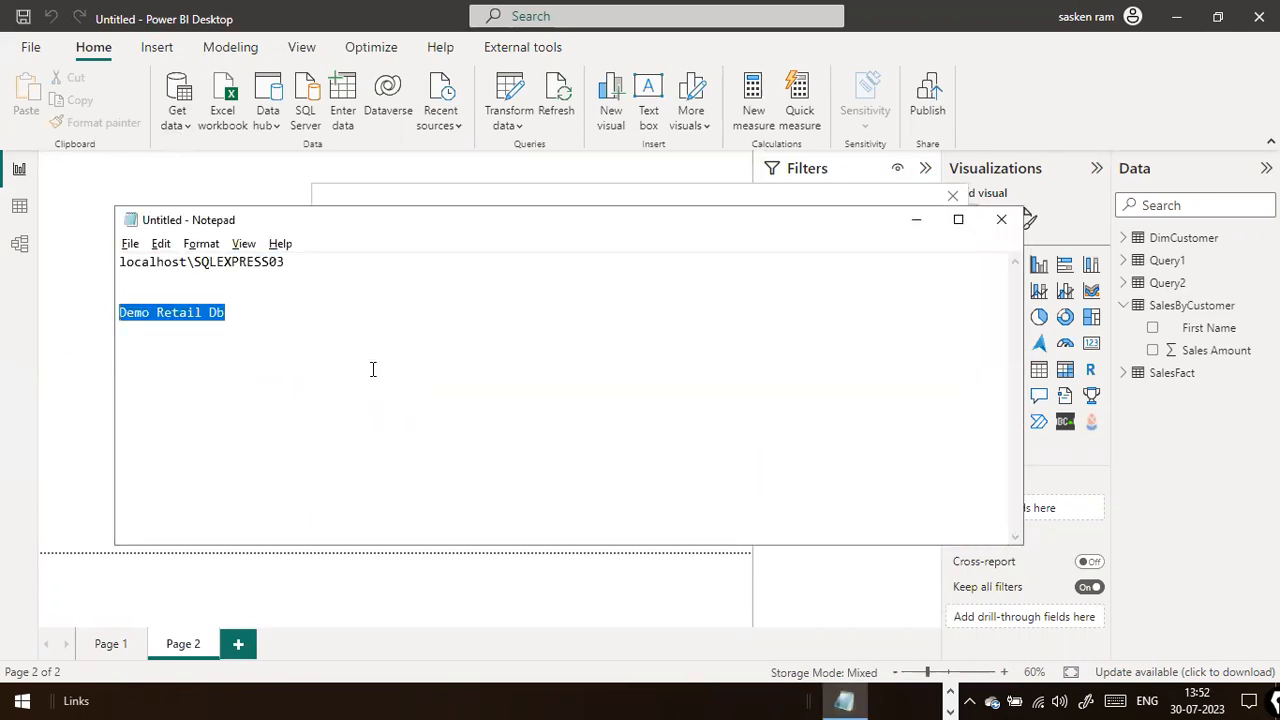
pyautogui.hotkey('ctrl', 'c')
pyautogui.hotkey('alt', 'Tab')
pyautogui.hotkey('ctrl', 'v')
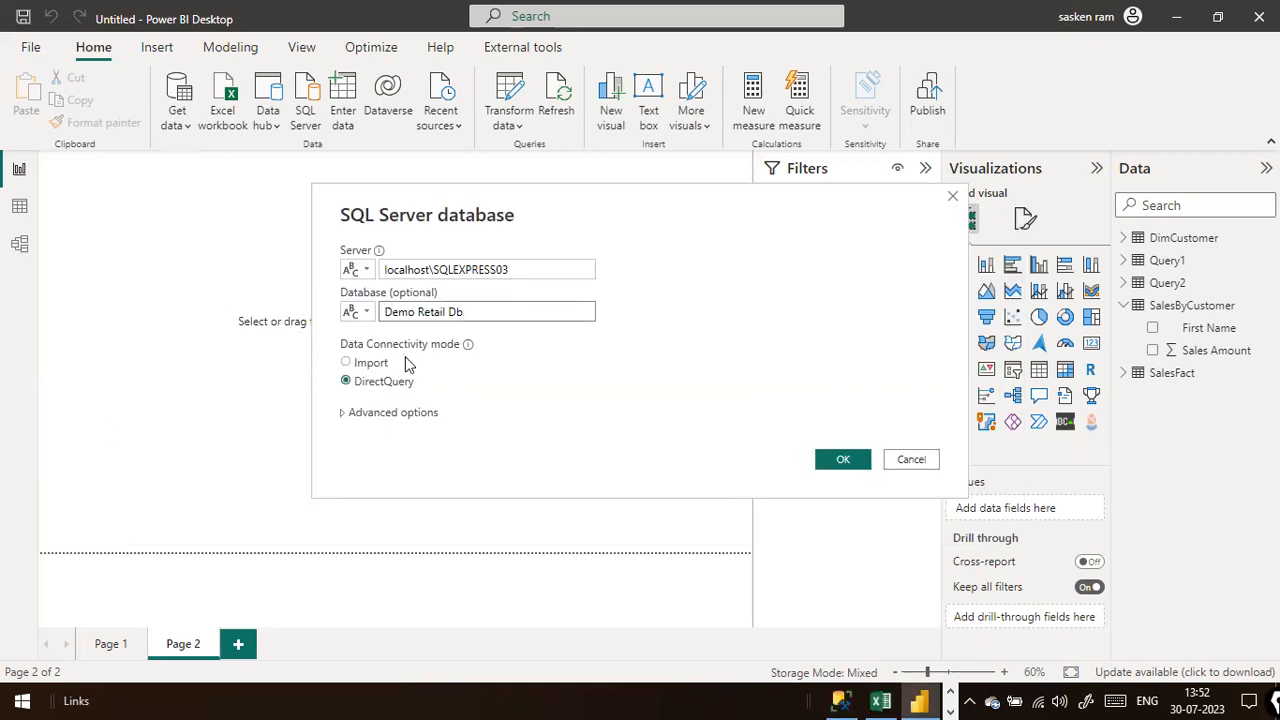
# Step: Set the data connectivity mode to Import and connect to the SQL Server database
pyautogui.click(345, 380)
pyautogui.click(369, 364)
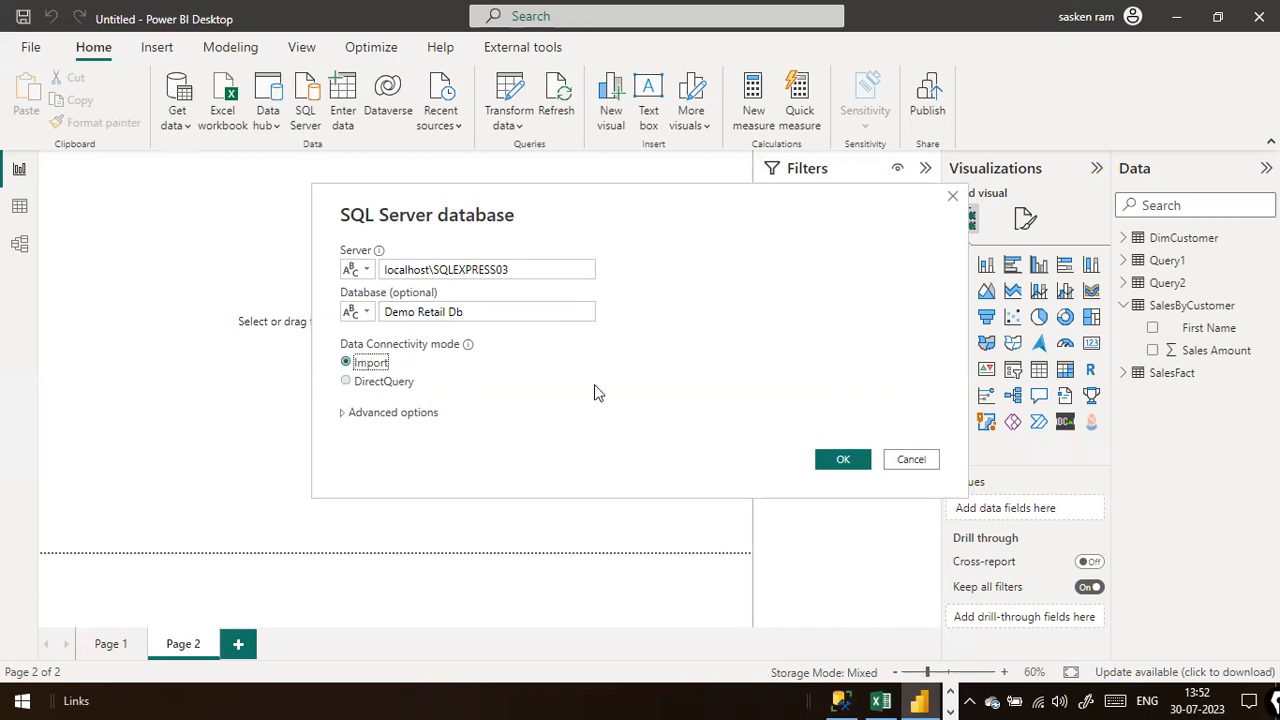
pyautogui.click(841, 467)
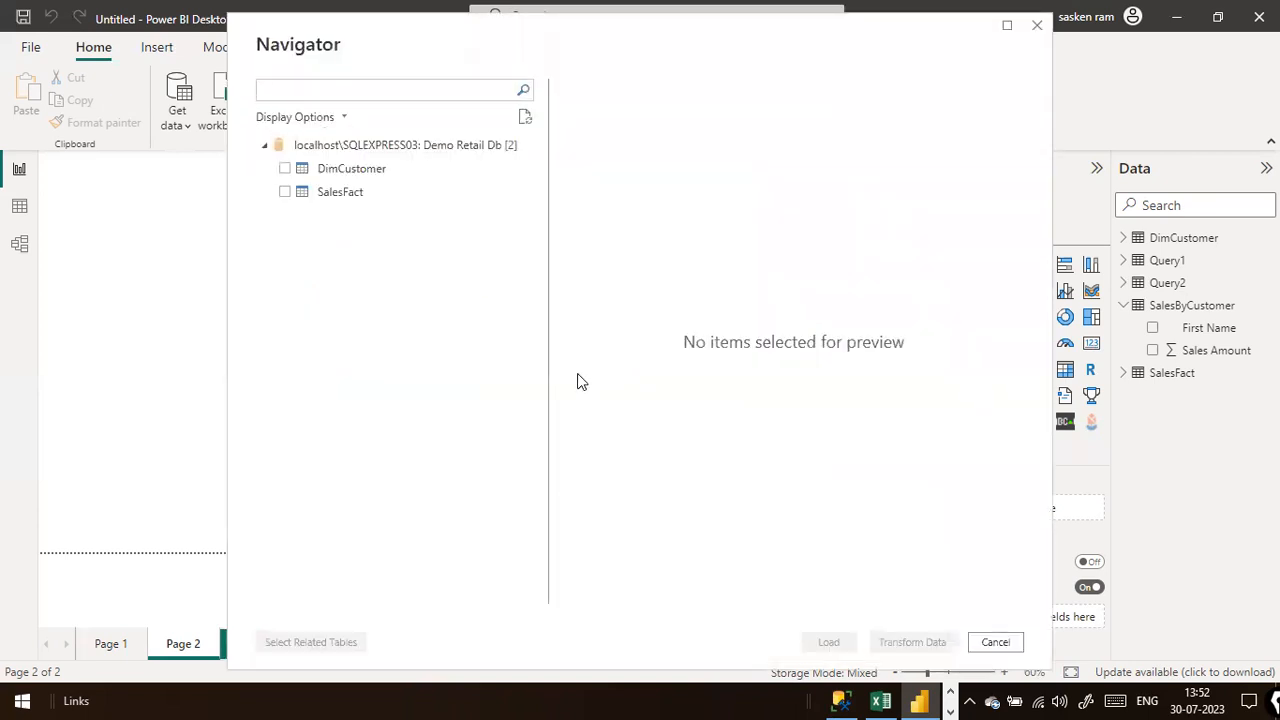
pyautogui.hotkey('alt', 'Tab')
pyautogui.hotkey('alt', 'Tab')
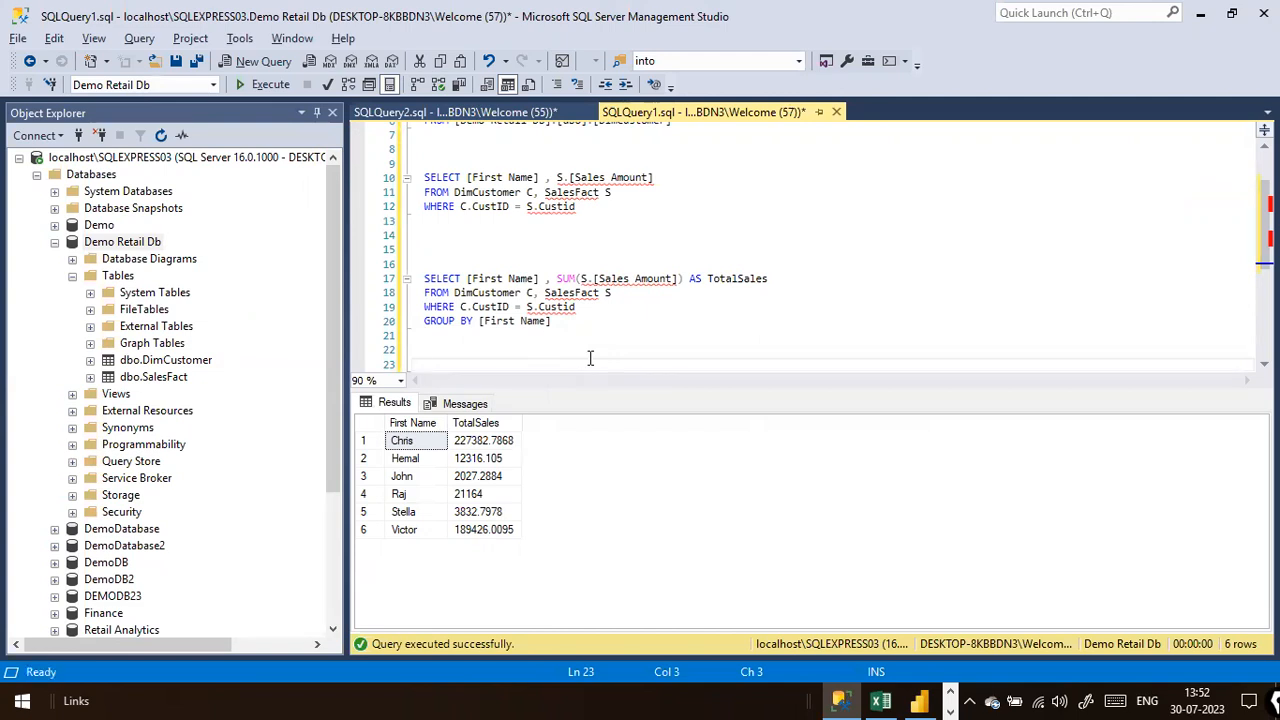
pyautogui.hotkey('alt', 'Tab')
pyautogui.hotkey('alt', 'Tab')
pyautogui.hotkey('alt', 'Tab')
pyautogui.hotkey('alt', 'Tab')
pyautogui.hotkey('alt', 'Tab')
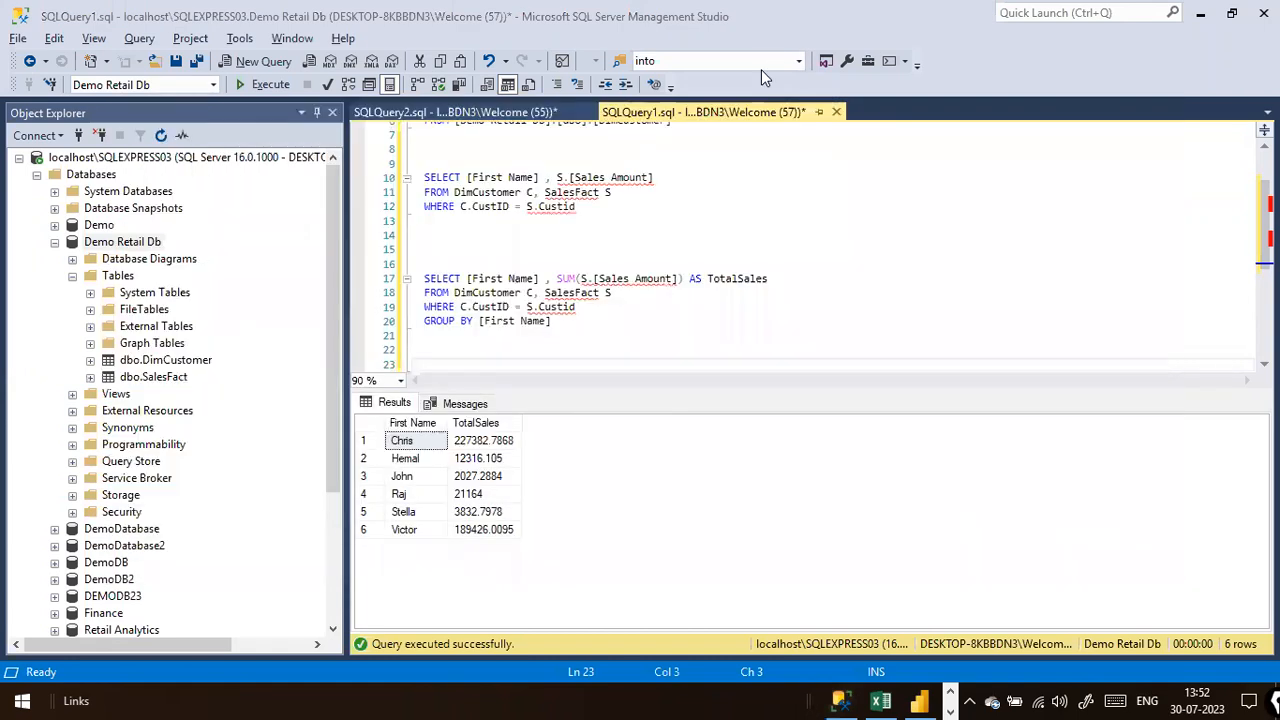
pyautogui.click(1077, 671)
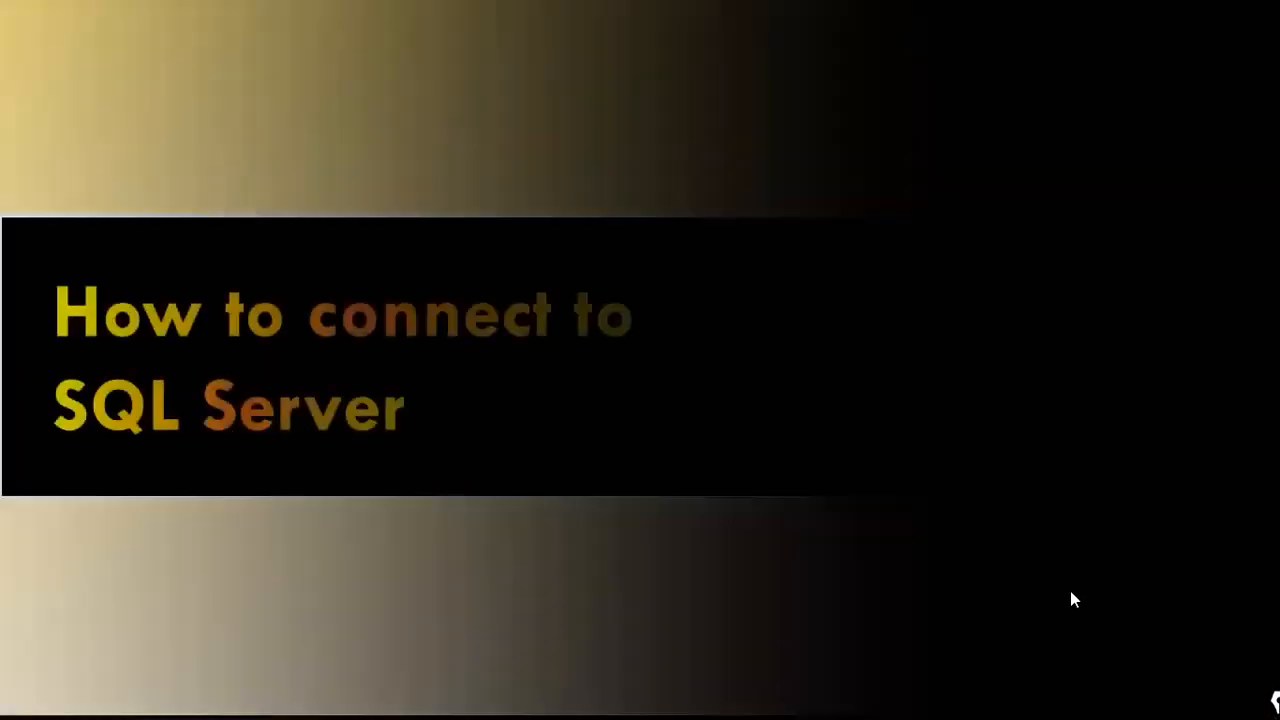
pyautogui.click(1069, 483)
pyautogui.click(1069, 483)
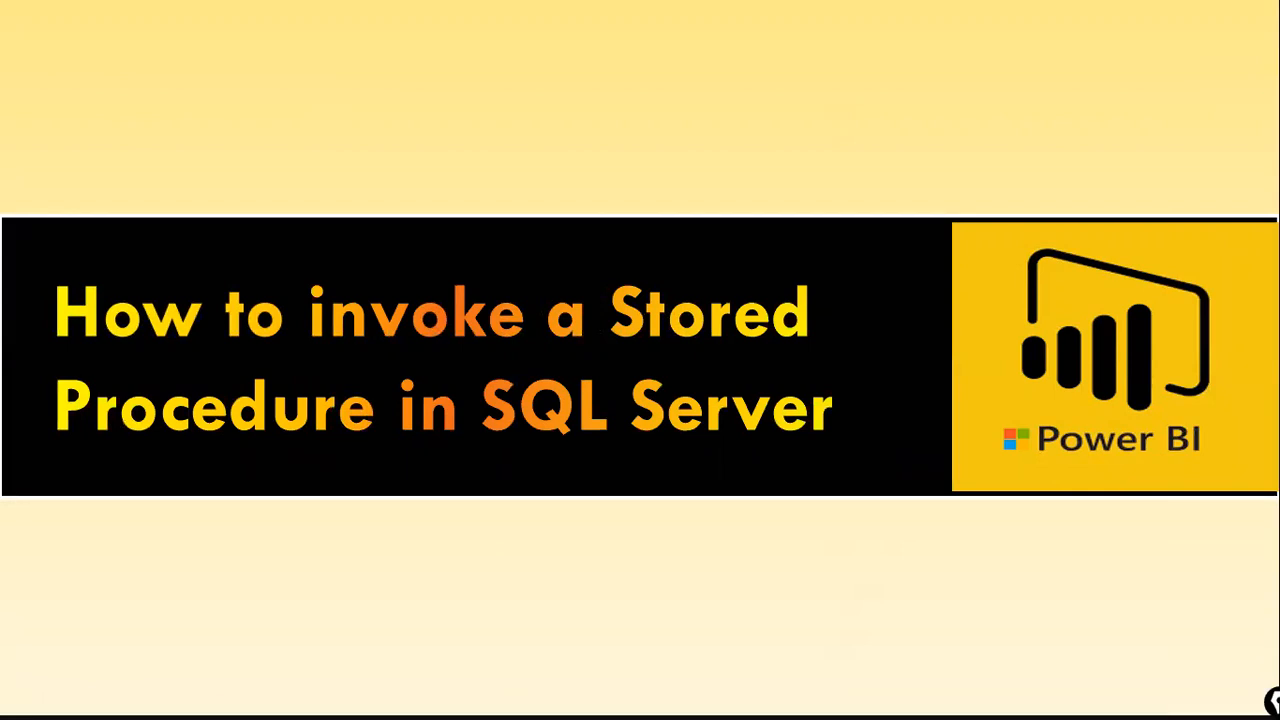
pyautogui.hotkey('alt', 'Tab')
pyautogui.click(715, 208)
pyautogui.moveTo(563, 317); pyautogui.dragTo(415, 164)
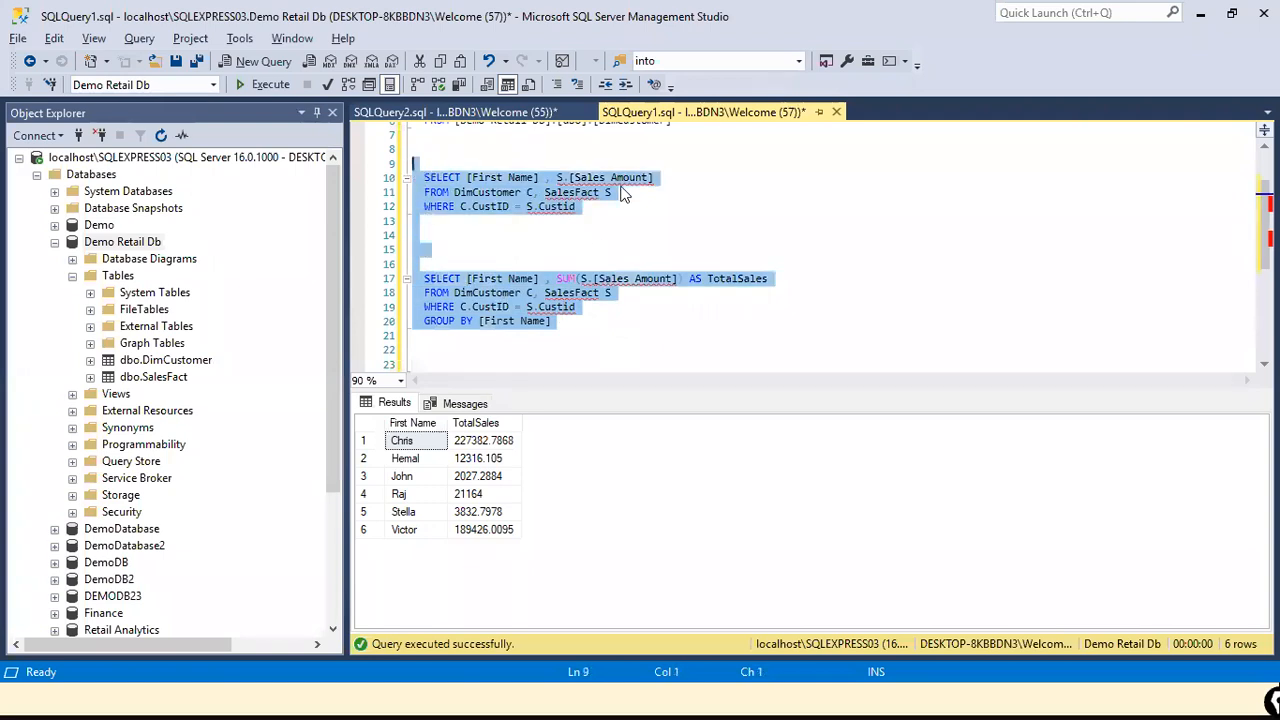
pyautogui.hotkey('alt', 'Tab')
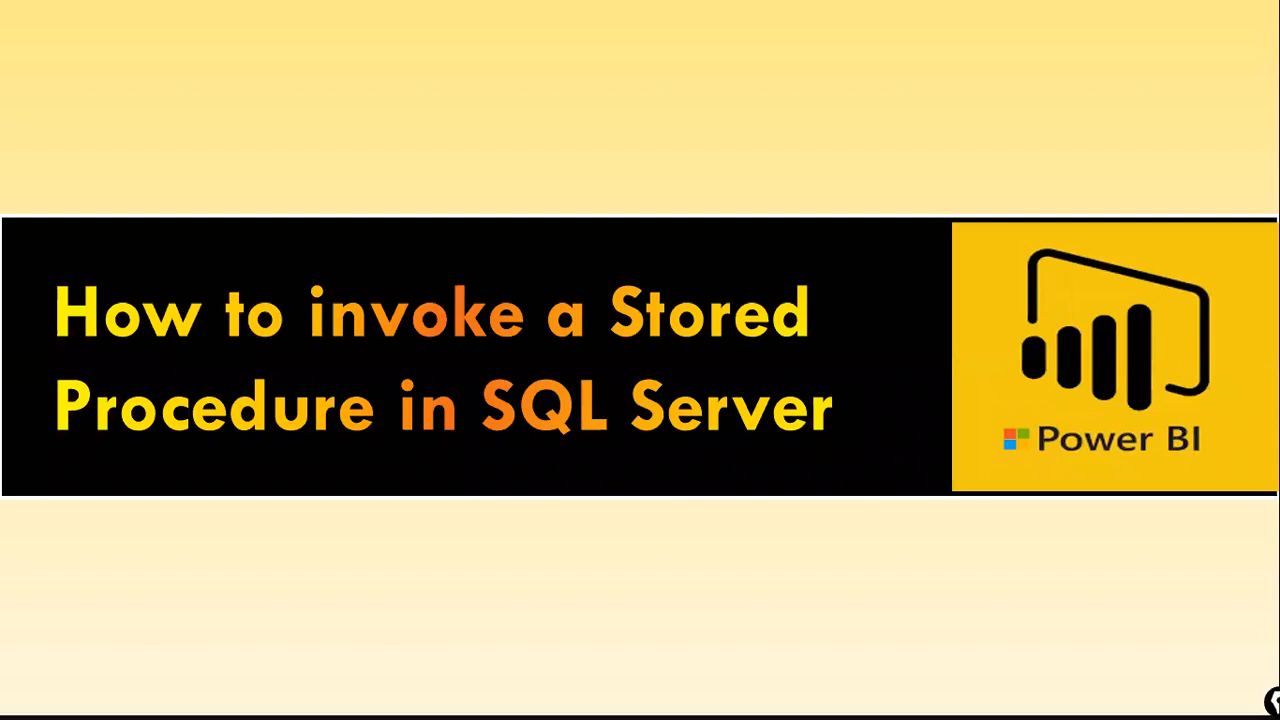
pyautogui.press('Right')
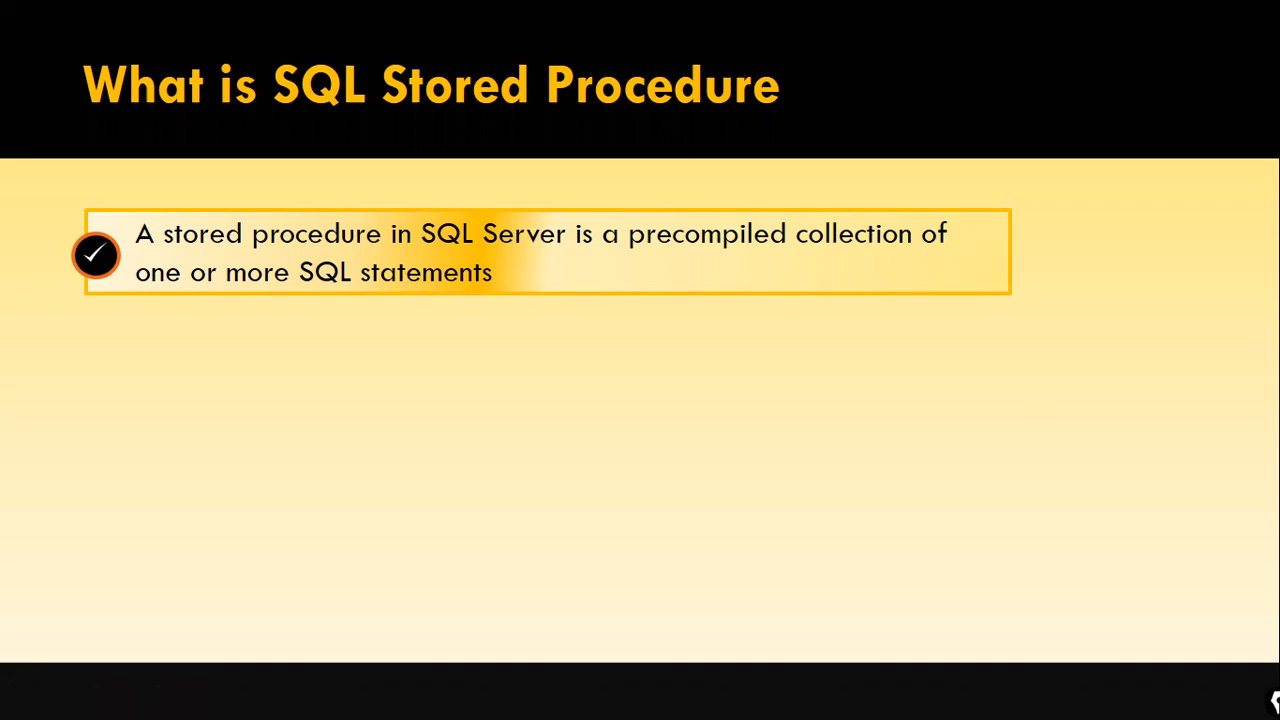
pyautogui.press('Right')
pyautogui.press('Left')
pyautogui.hotkey('alt', 'Tab')
pyautogui.click(764, 362)
pyautogui.click(696, 332)
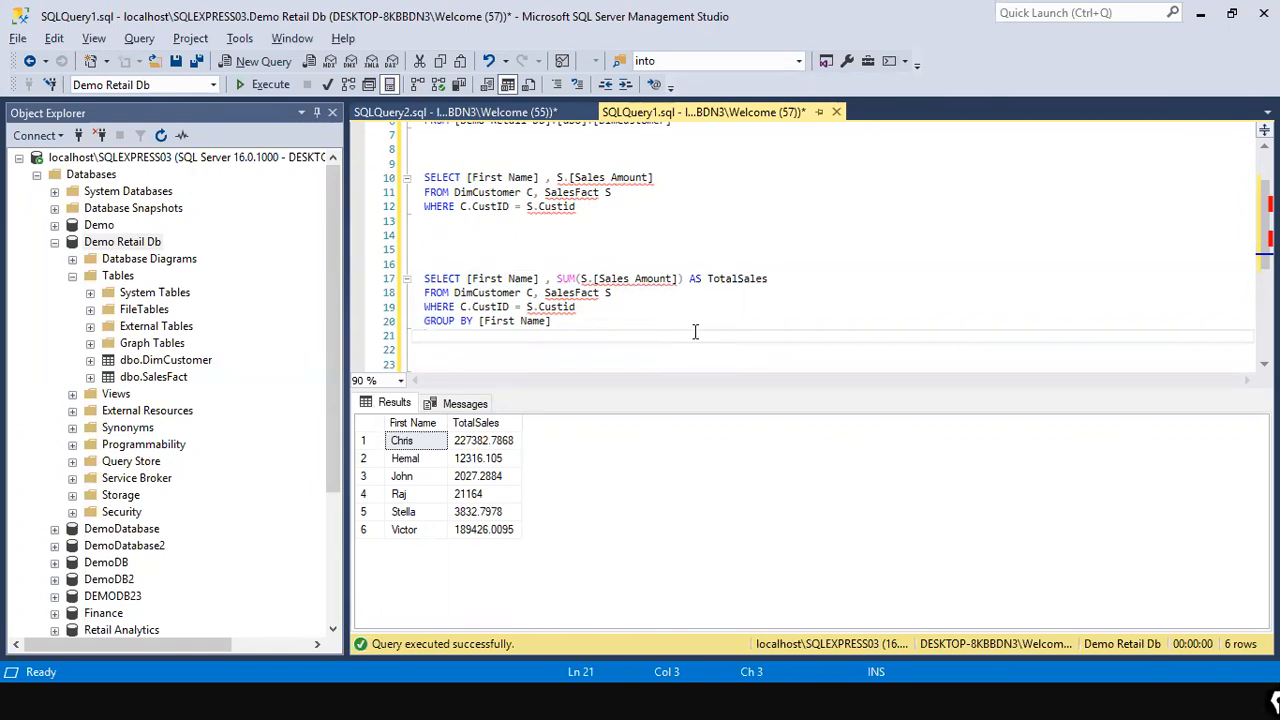
pyautogui.press('Down')
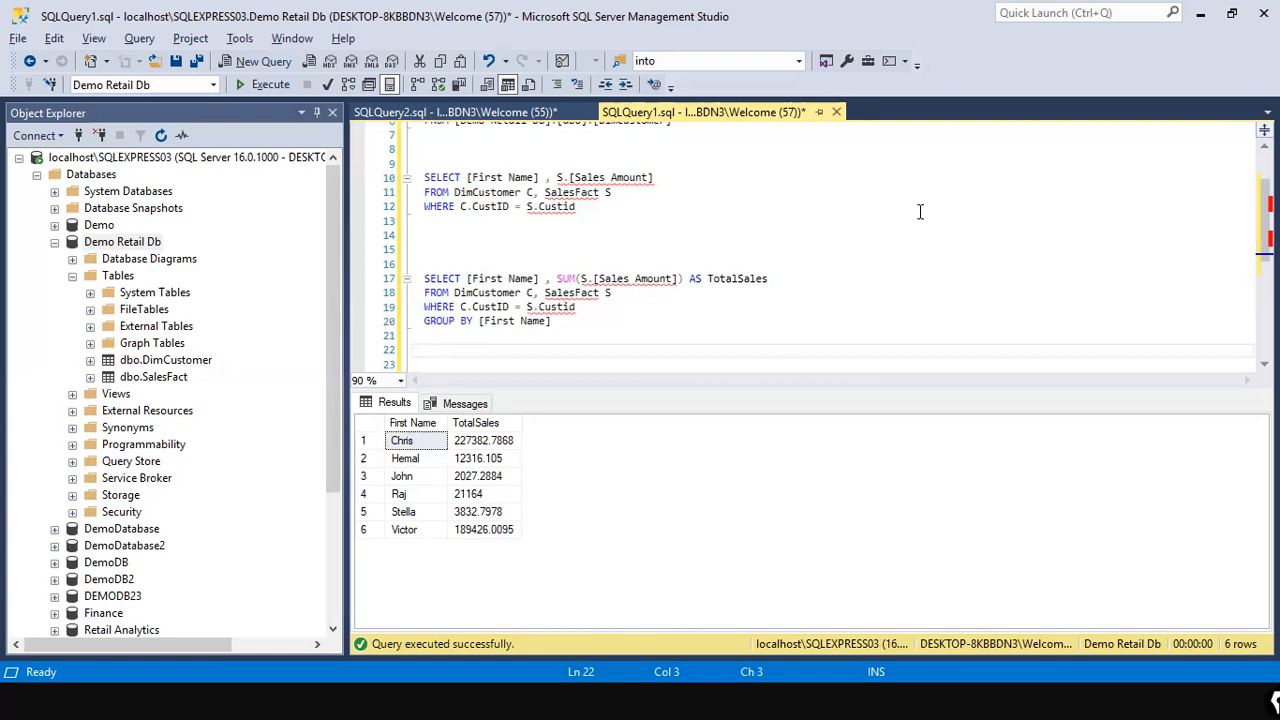
pyautogui.hotkey('alt', 'Tab')
pyautogui.press('Right')
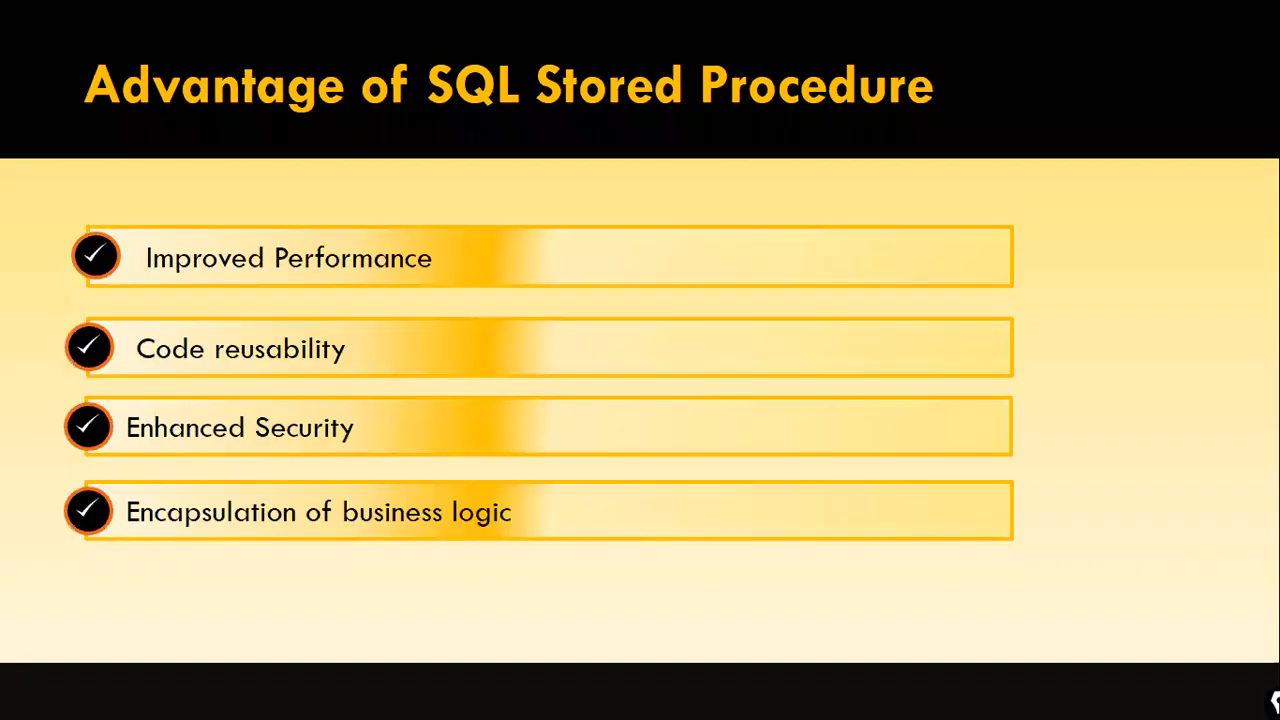
# Step: Switch to SQL Server Management Studio and examine the query that sums Sales Amount grouped by First Name
pyautogui.hotkey('alt', 'Tab')
pyautogui.click(474, 246)
pyautogui.moveTo(552, 322); pyautogui.dragTo(420, 280)
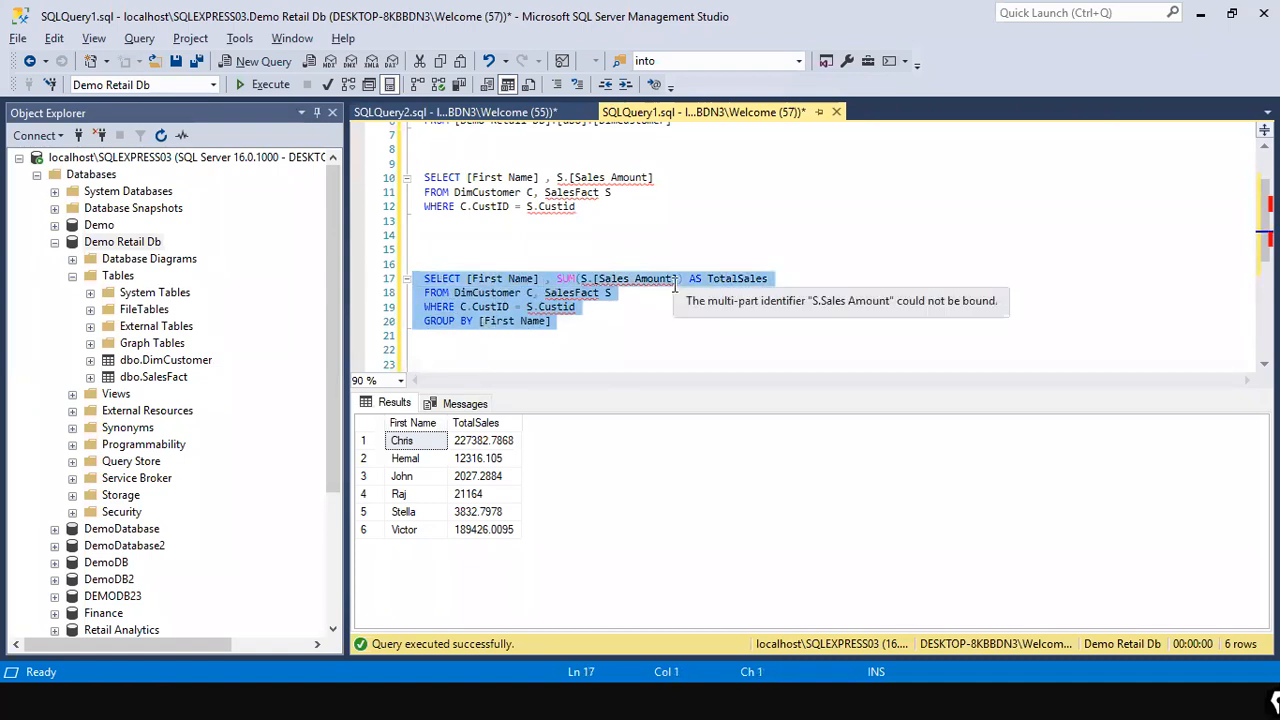
pyautogui.click(659, 328)
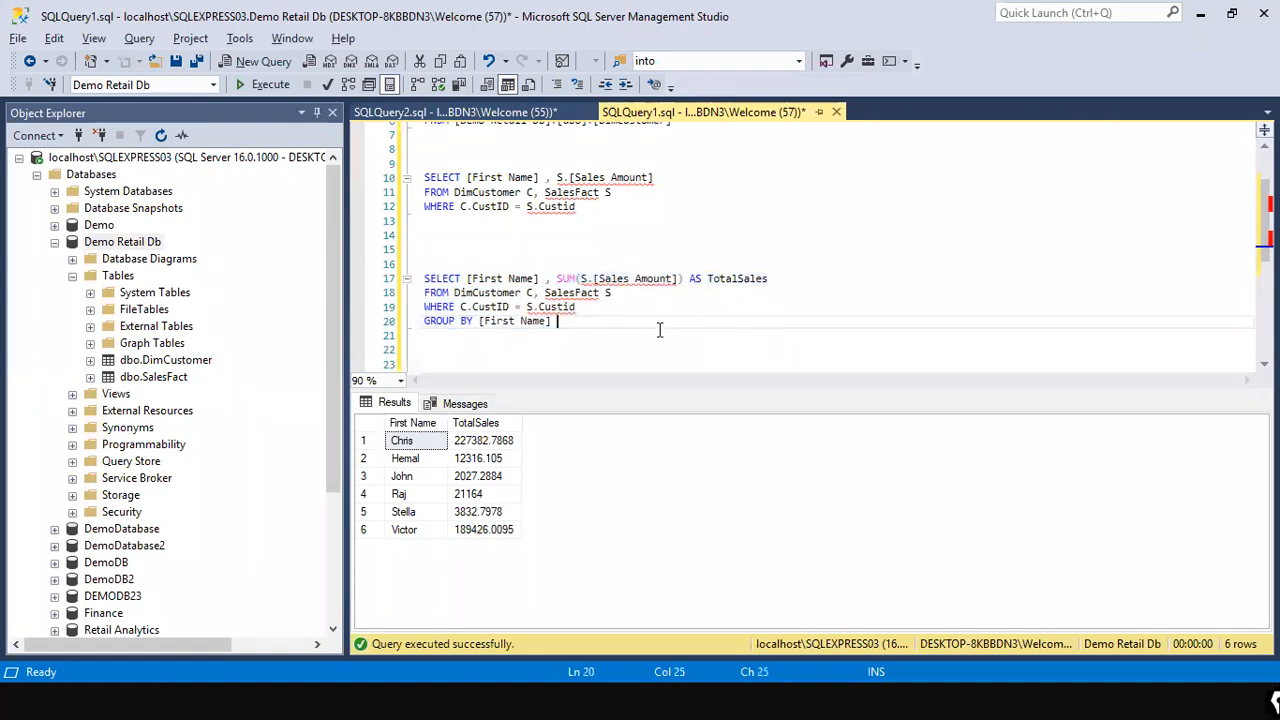
pyautogui.moveTo(659, 335); pyautogui.dragTo(418, 264)
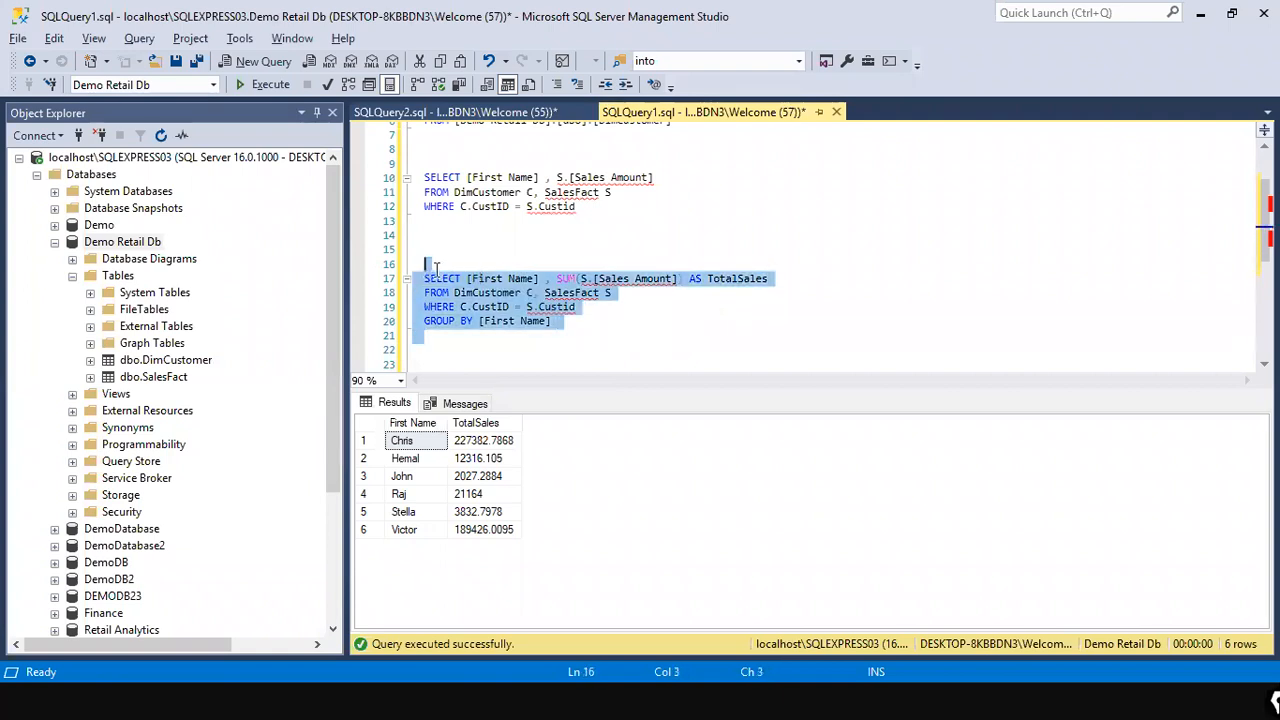
pyautogui.click(631, 314)
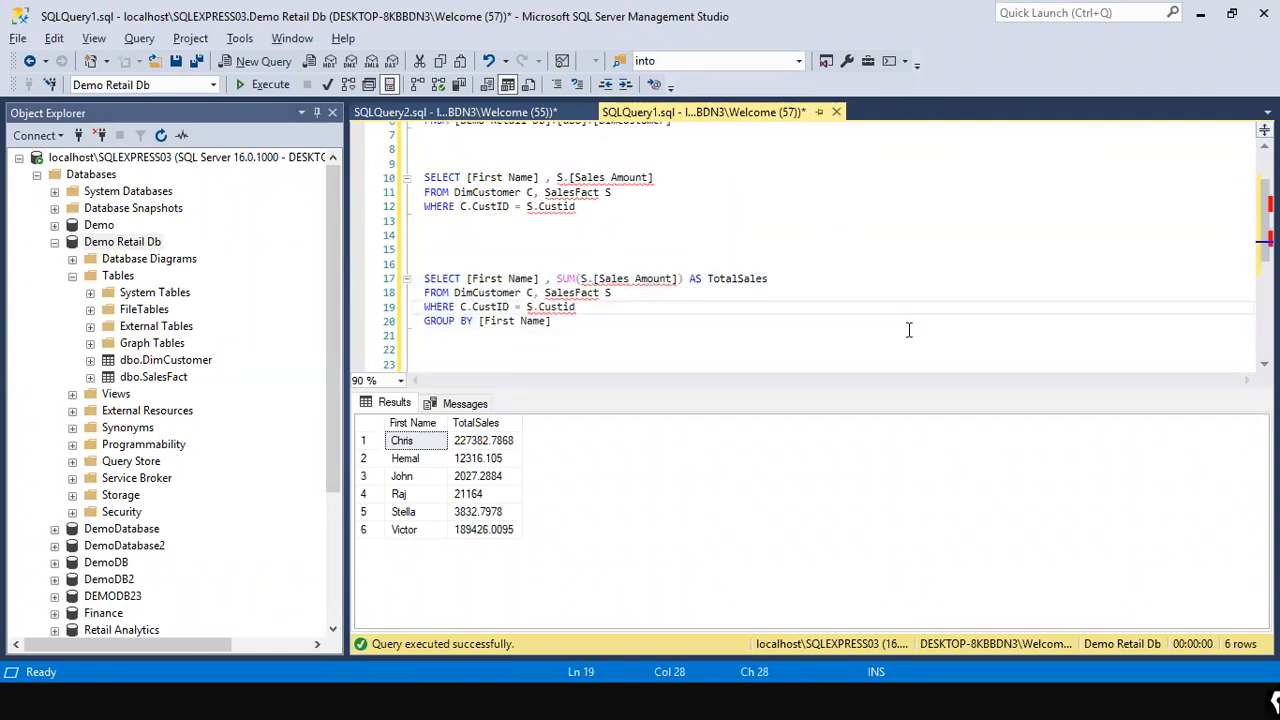
pyautogui.moveTo(690, 327); pyautogui.dragTo(469, 282)
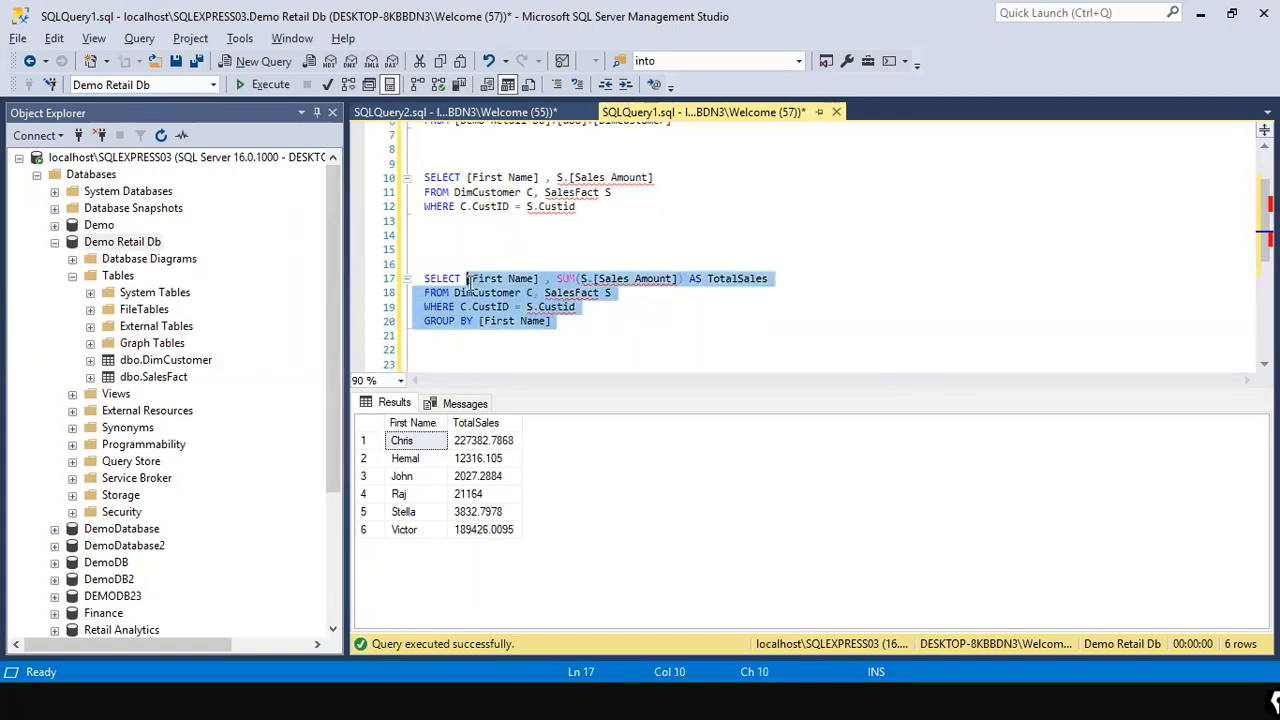
pyautogui.click(715, 317)
pyautogui.hotkey('shift', 'Up')
pyautogui.hotkey('shift', 'Up')
pyautogui.hotkey('shift', 'Up')
pyautogui.hotkey('shift', 'Up')
pyautogui.hotkey('shift', 'Up')
pyautogui.hotkey('shift', 'Up')
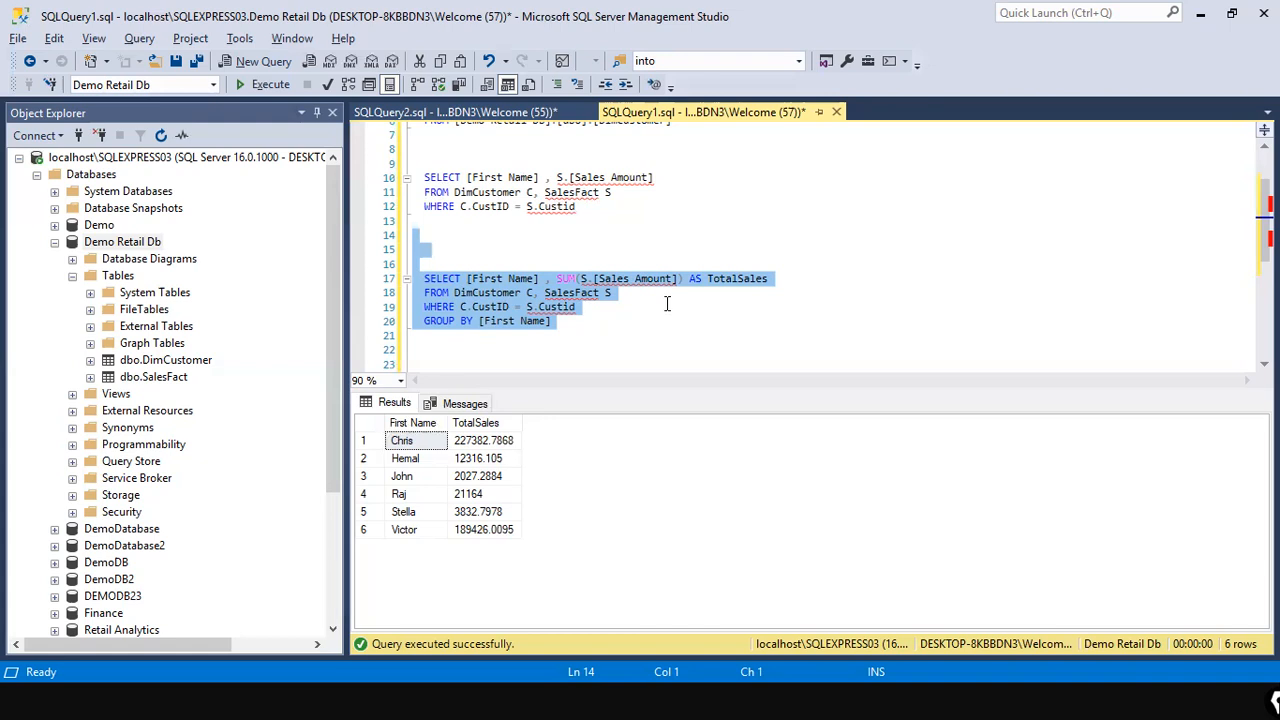
pyautogui.hotkey('alt', 'Tab')
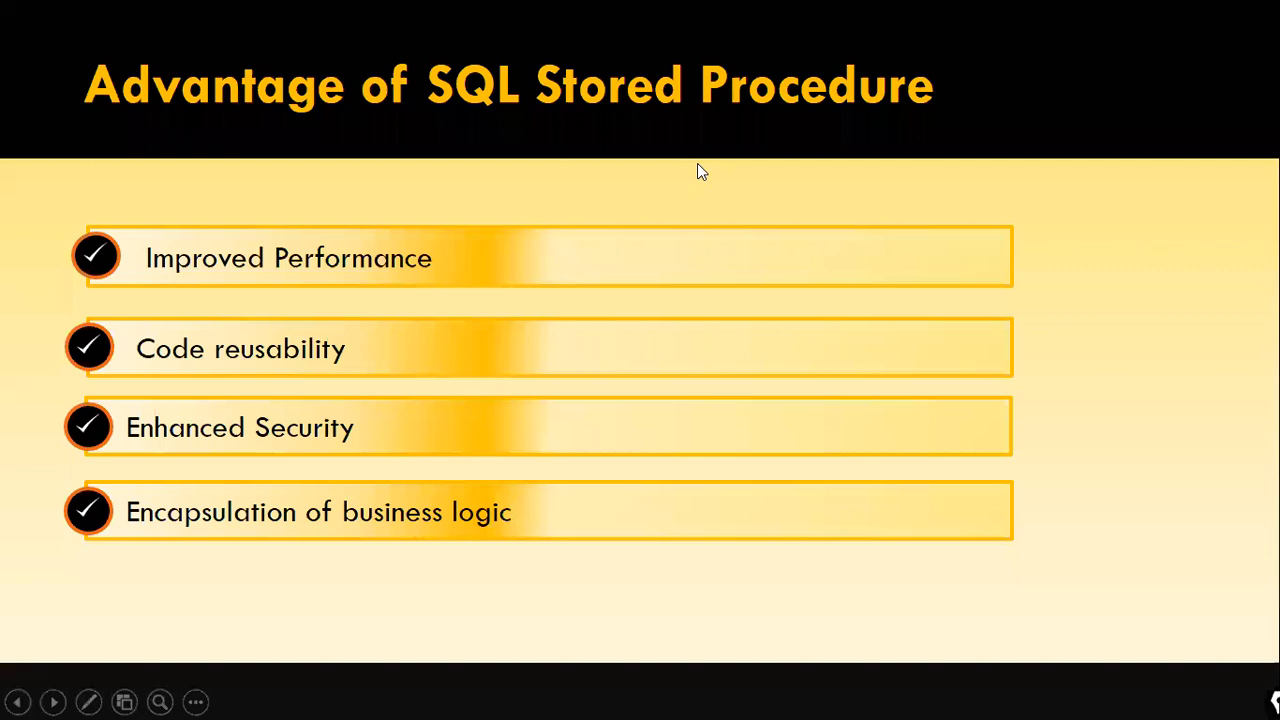
pyautogui.hotkey('alt', 'Tab')
pyautogui.click(555, 306)
pyautogui.hotkey('alt', 'Tab')
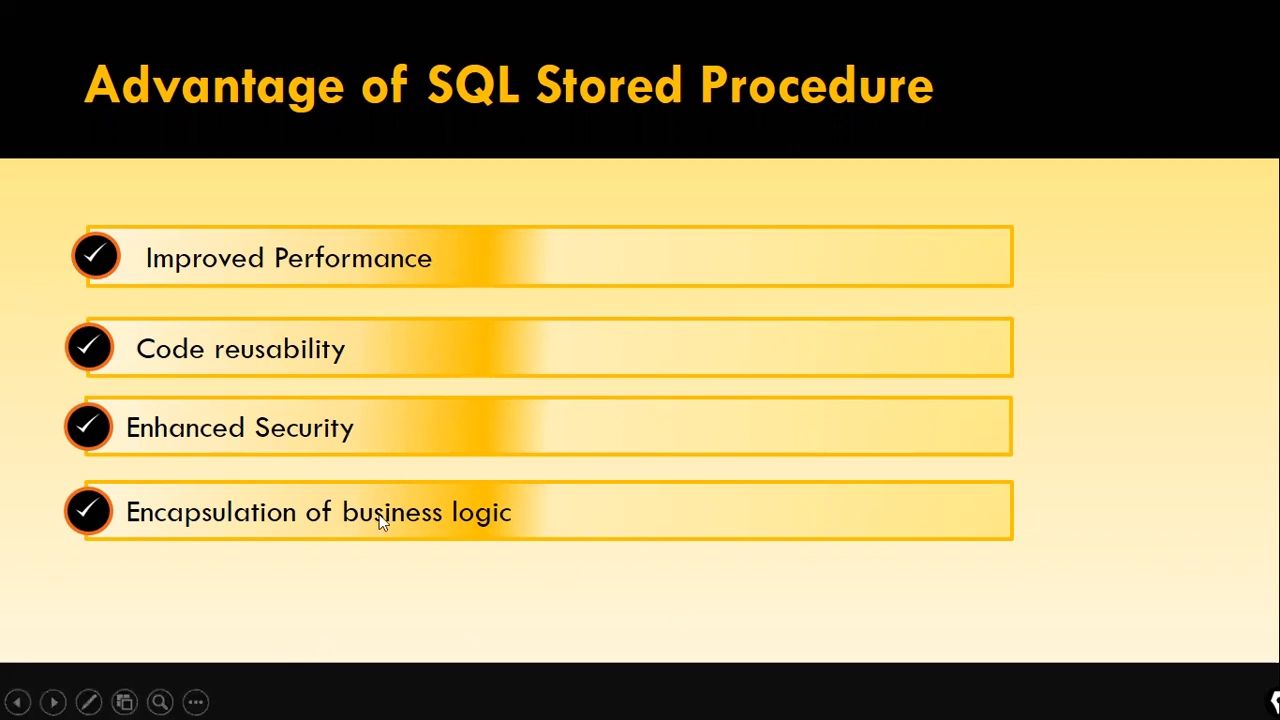
# Step: In SQL Server Management Studio, start a CREATE PROCEDURE statement named GetTotalSalesAmount below the grouped total sales query
pyautogui.hotkey('alt', 'Tab')
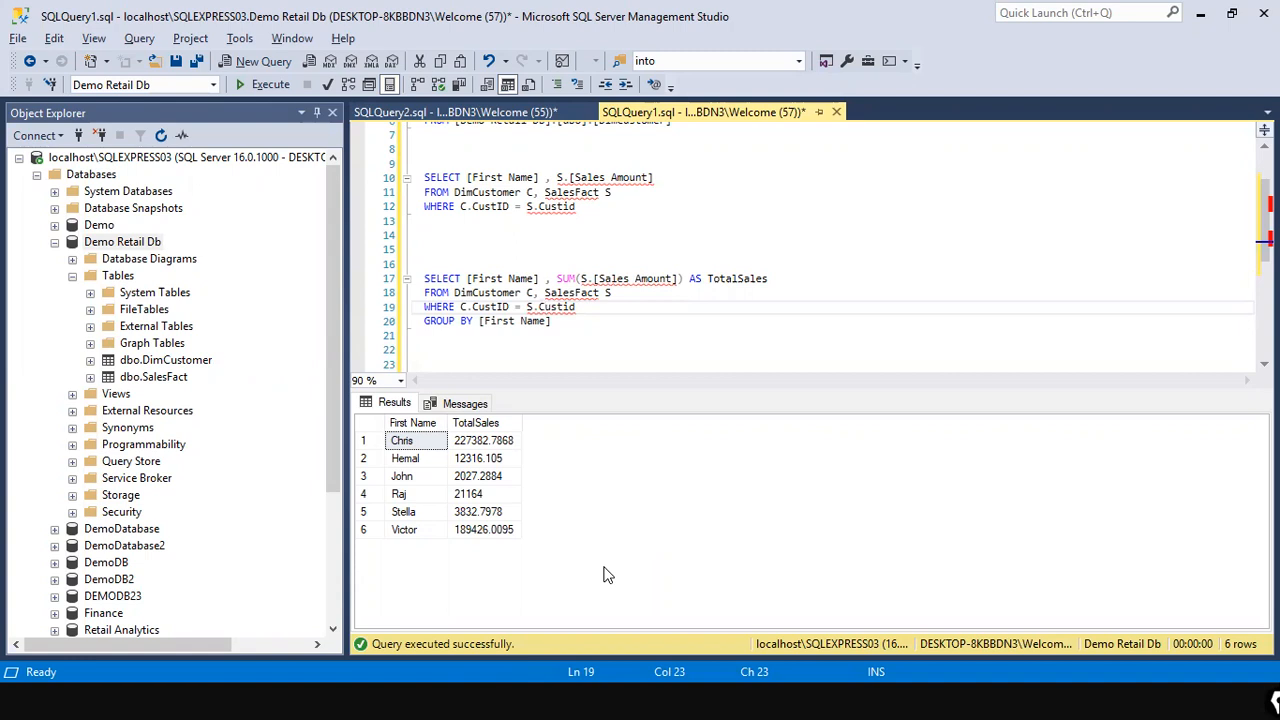
pyautogui.press('Down')
pyautogui.press('Down')
pyautogui.press('Down')
pyautogui.press('Down')
pyautogui.write('CREATE PROCEDRE')
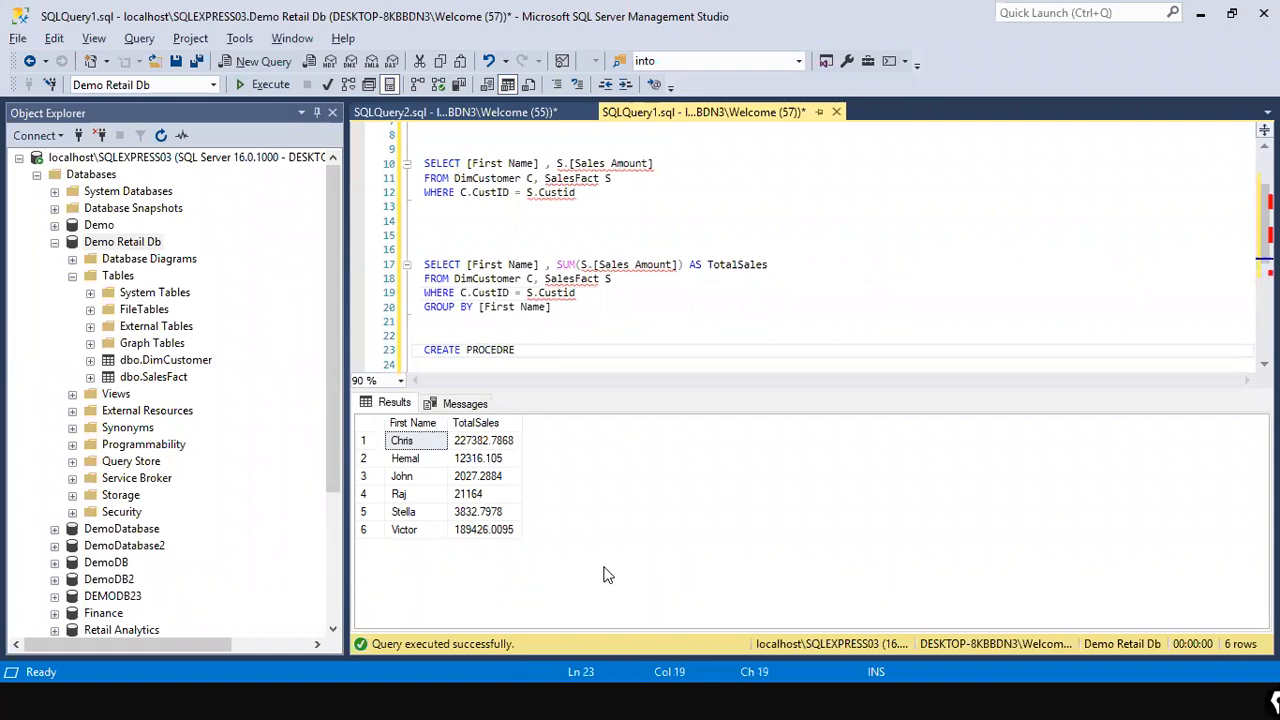
pyautogui.press('BackSpace')
pyautogui.press('BackSpace')
pyautogui.write('URE GetT')
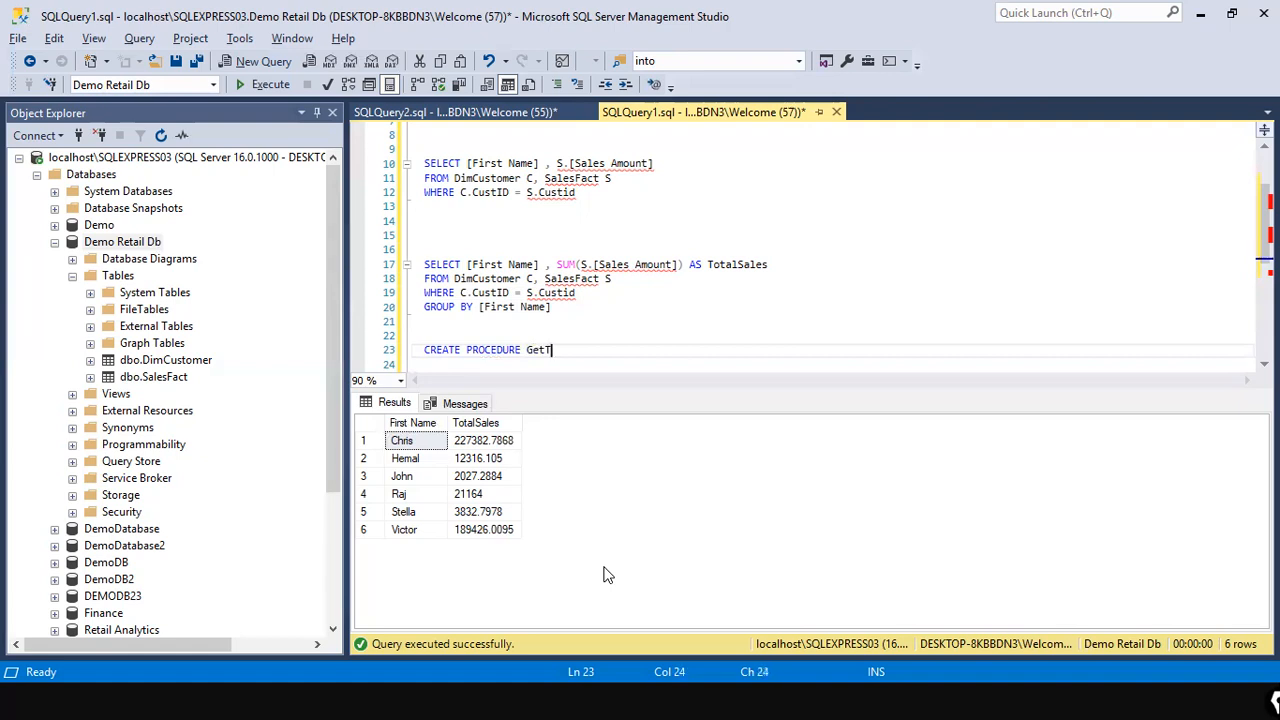
pyautogui.write('otalSalesAmou')
pyautogui.press('BackSpace')
pyautogui.write('ount')
pyautogui.hotkey('ctrl', 'shift', 'Left')
pyautogui.hotkey('ctrl', 'shift', 'Left')
pyautogui.hotkey('ctrl', 'shift', 'Right')
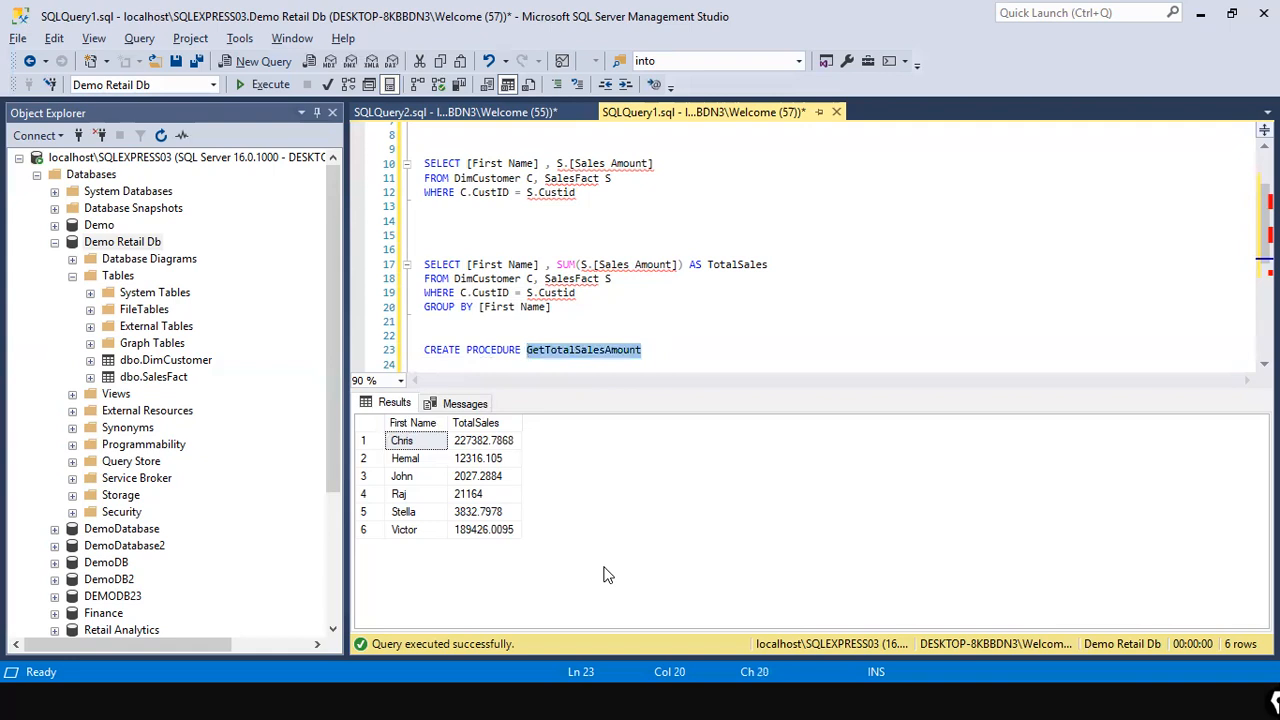
pyautogui.press('End')
pyautogui.press('Return')
pyautogui.press('Tab')
pyautogui.write('@input ')
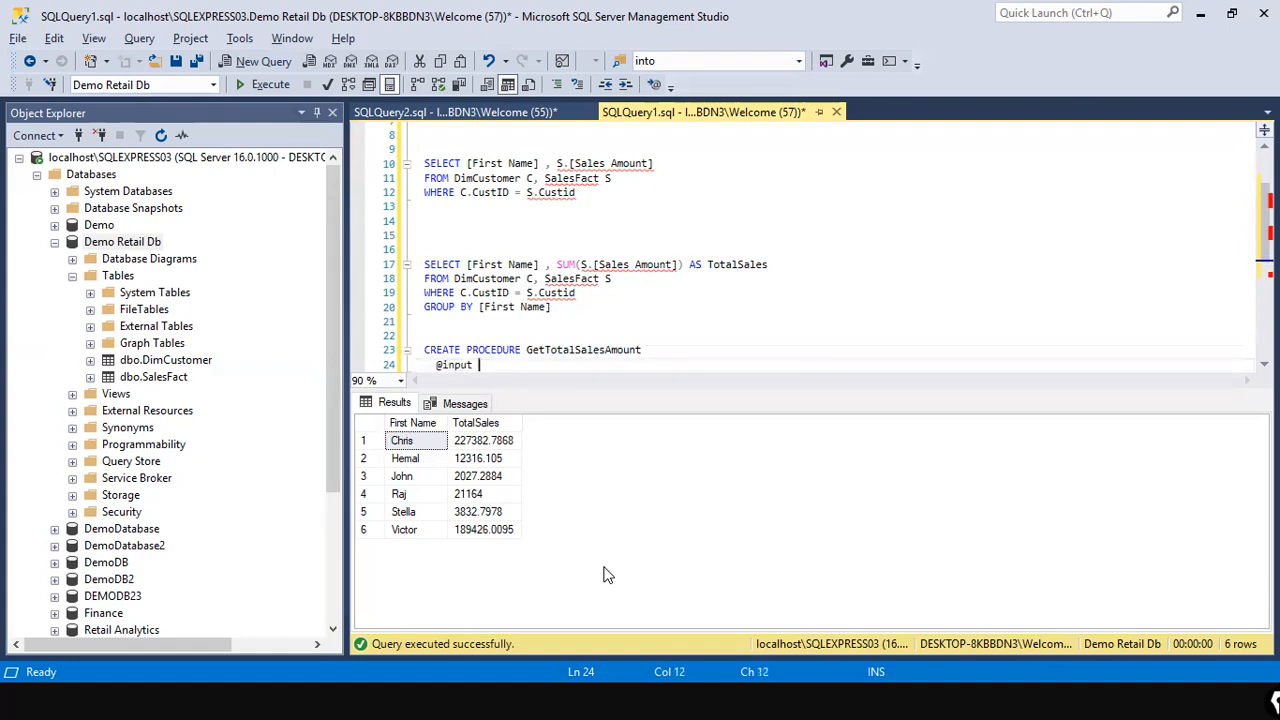
pyautogui.write('_1')
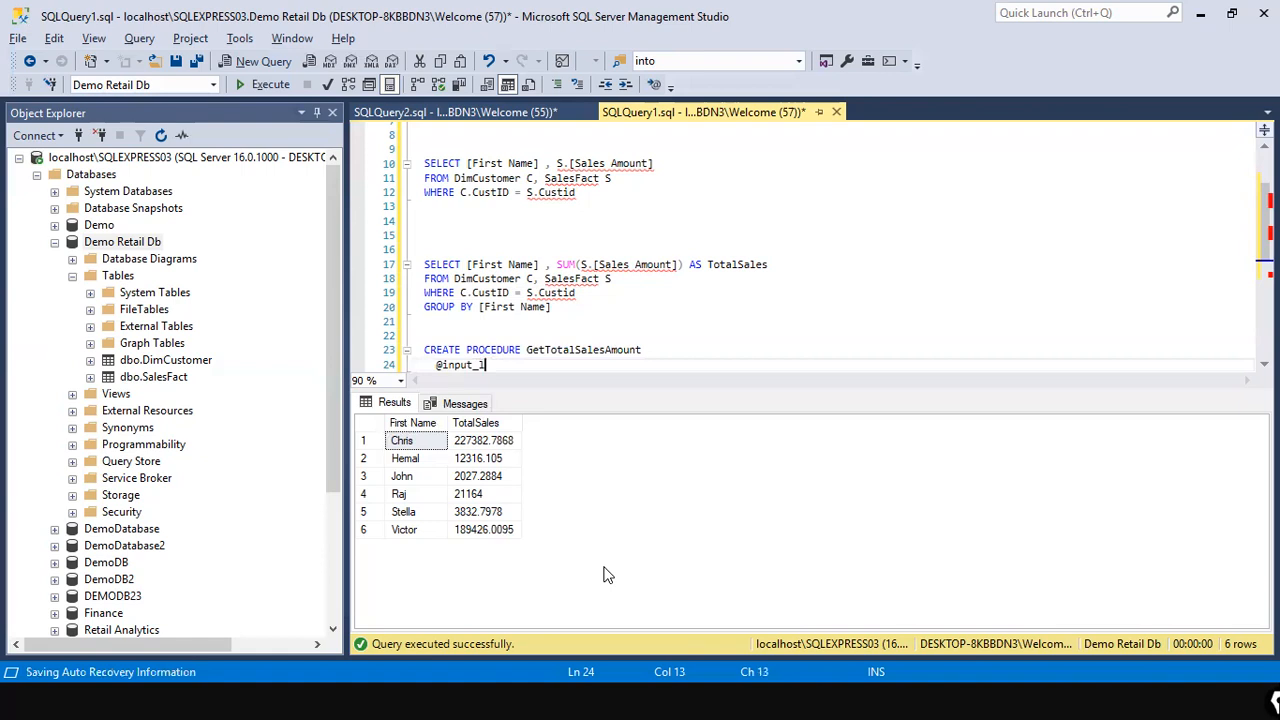
pyautogui.press('BackSpace')
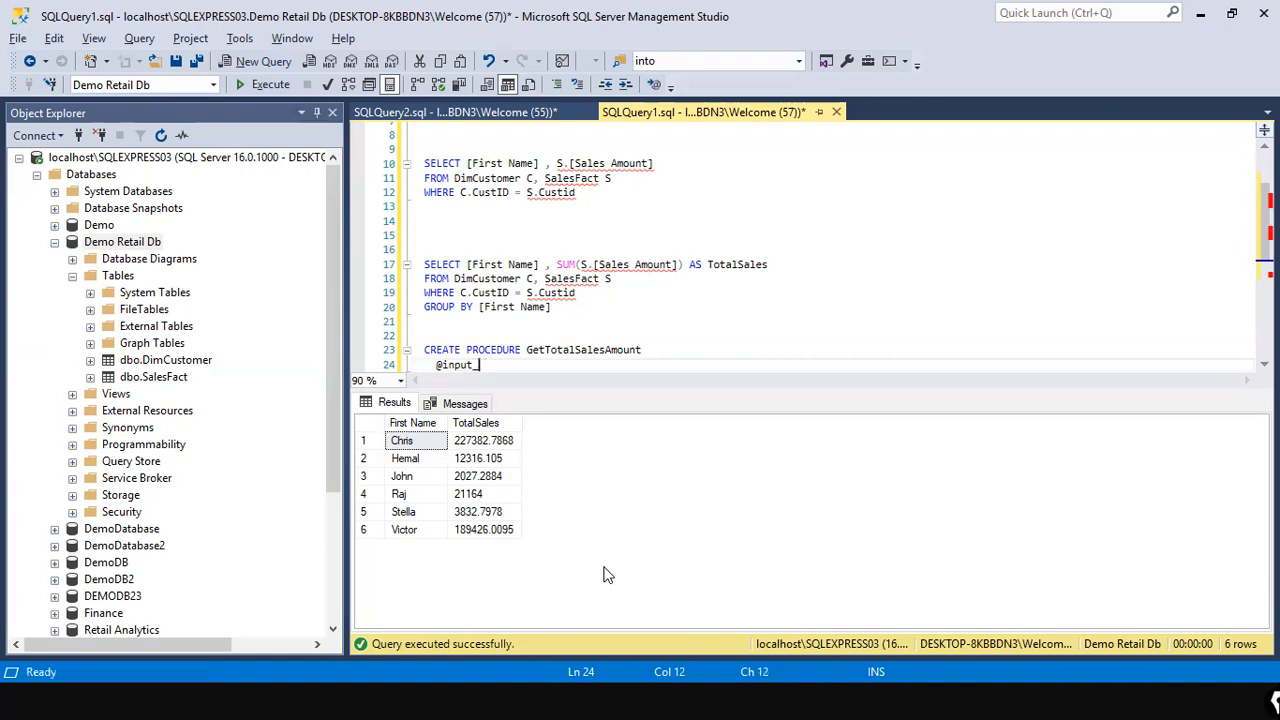
pyautogui.write('cust INt')
pyautogui.press('BackSpace')
pyautogui.write('T')
pyautogui.press('Return')
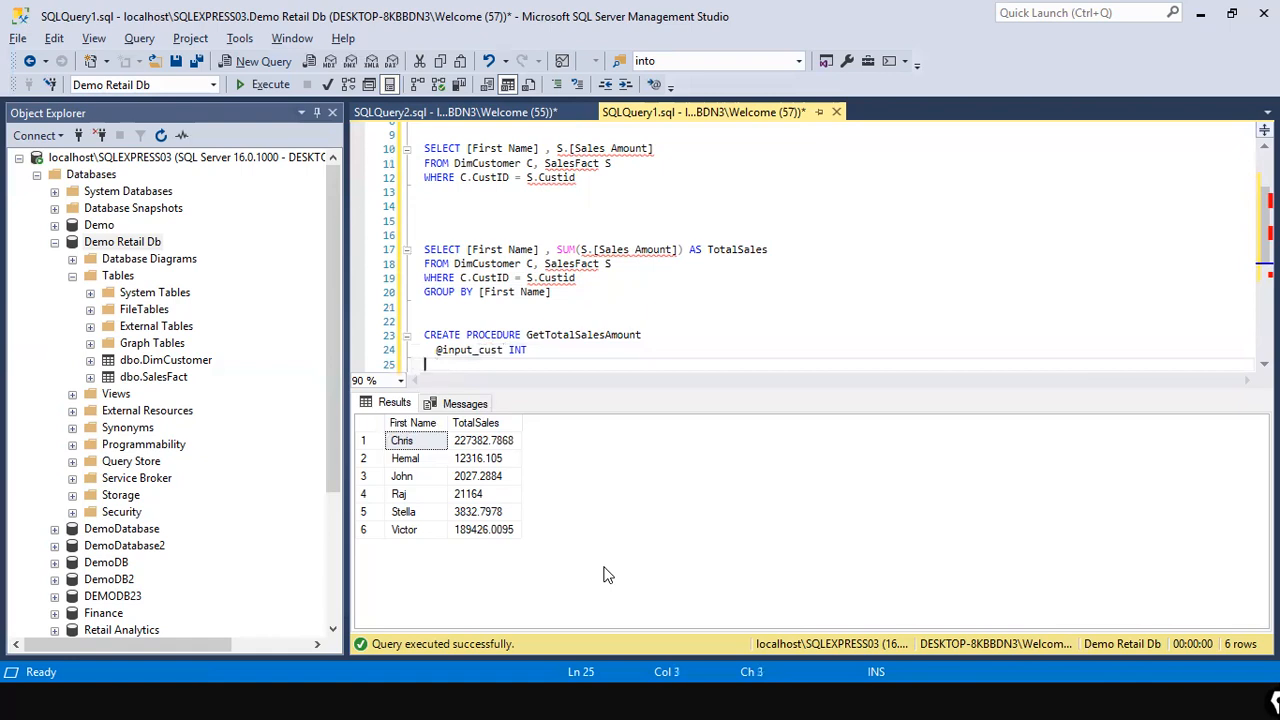
# Step: Add the AS keyword and an empty BEGIN and END block for the procedure body
pyautogui.write('AS')
pyautogui.press('Return')
pyautogui.write('BEGIN')
pyautogui.press('Return')
pyautogui.press('Return')
pyautogui.write('END')
pyautogui.press('Up')
pyautogui.press('Return')
pyautogui.press('Up')
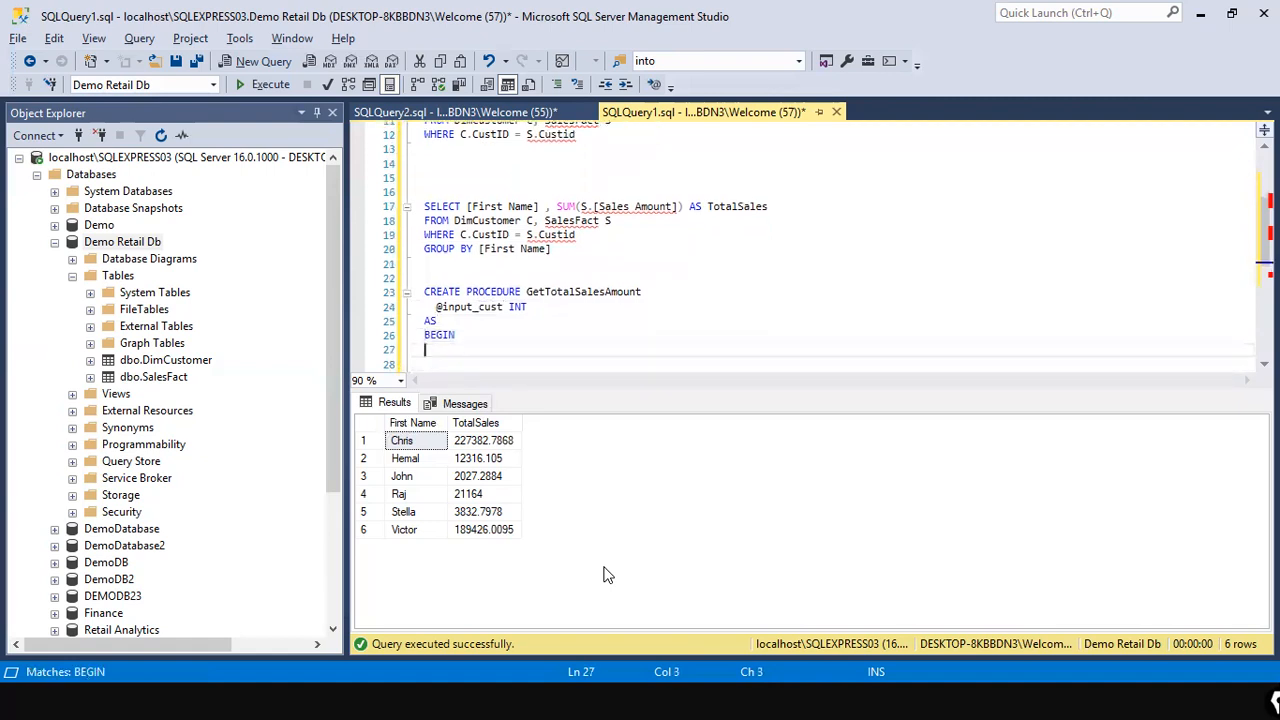
# Step: Add SET NOCOUNT ON ; as the first statement inside the procedure's BEGIN block
pyautogui.write('SET')
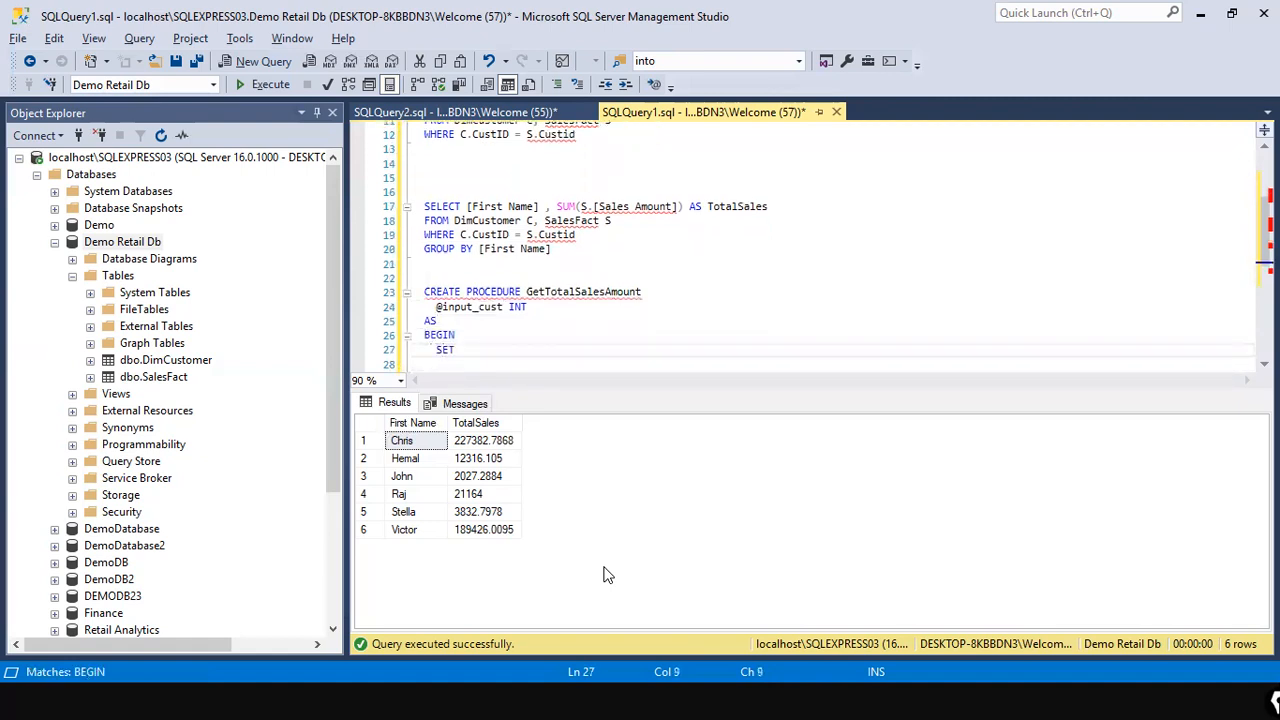
pyautogui.write(' NOCOUNT ON ;')
pyautogui.press('Return')
pyautogui.write('DE')
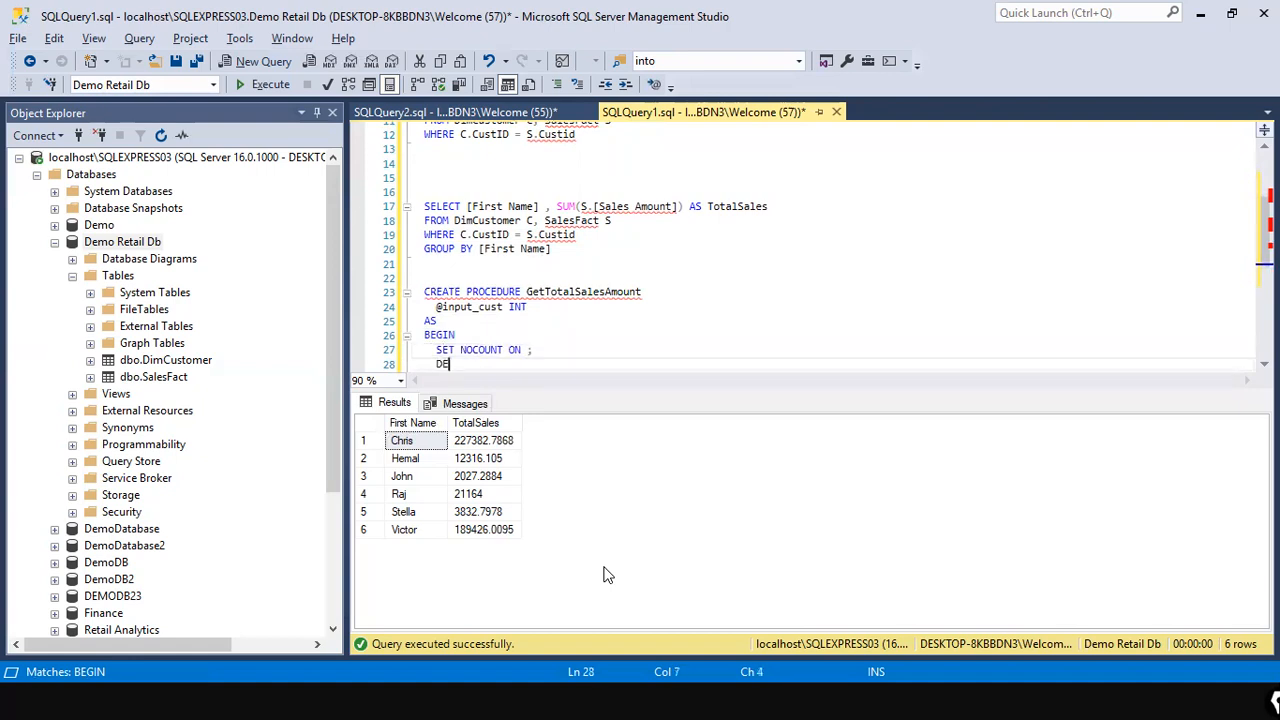
pyautogui.write('LCLARE @total_sales')
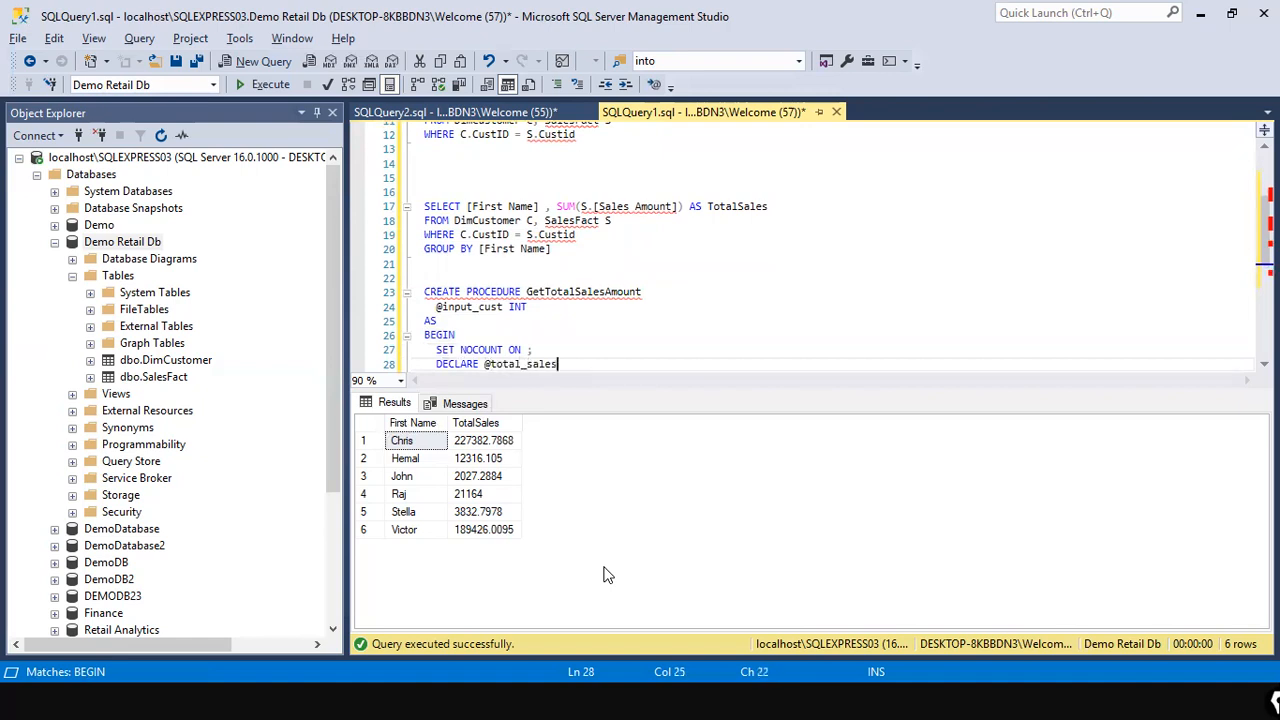
pyautogui.write('_amount DECIMA(')
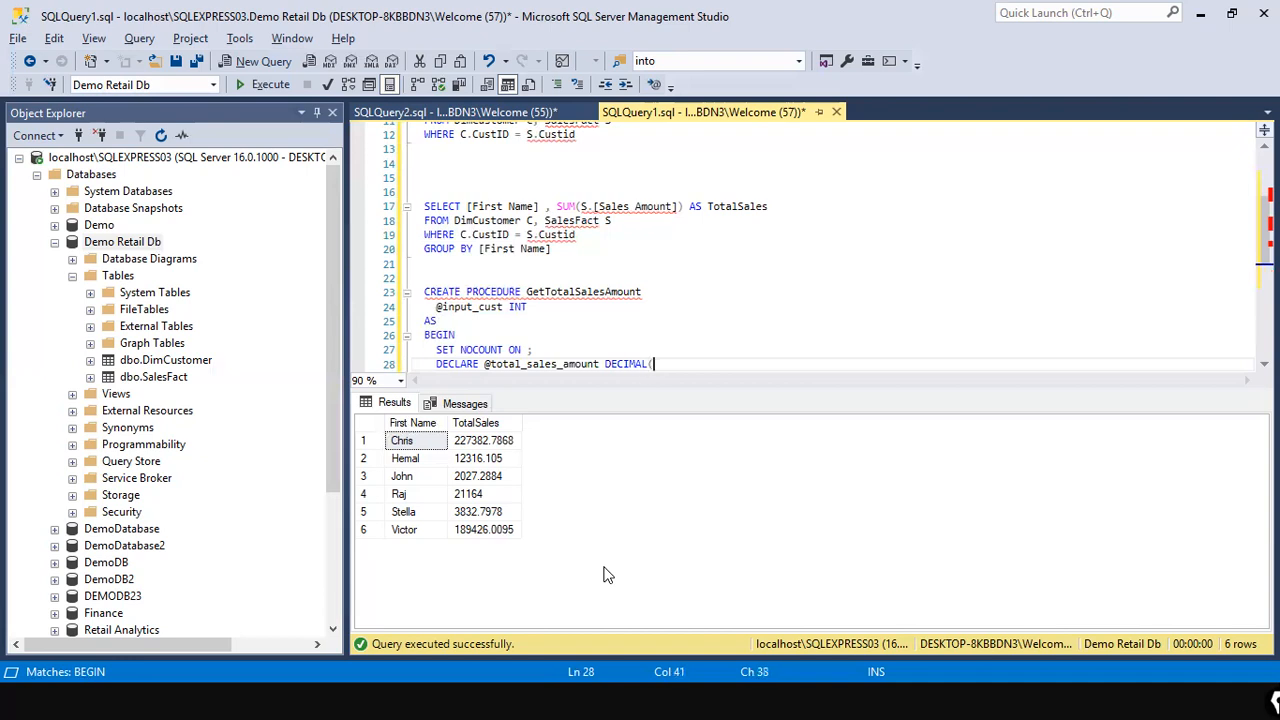
pyautogui.write('10,2)')
pyautogui.press('Return')
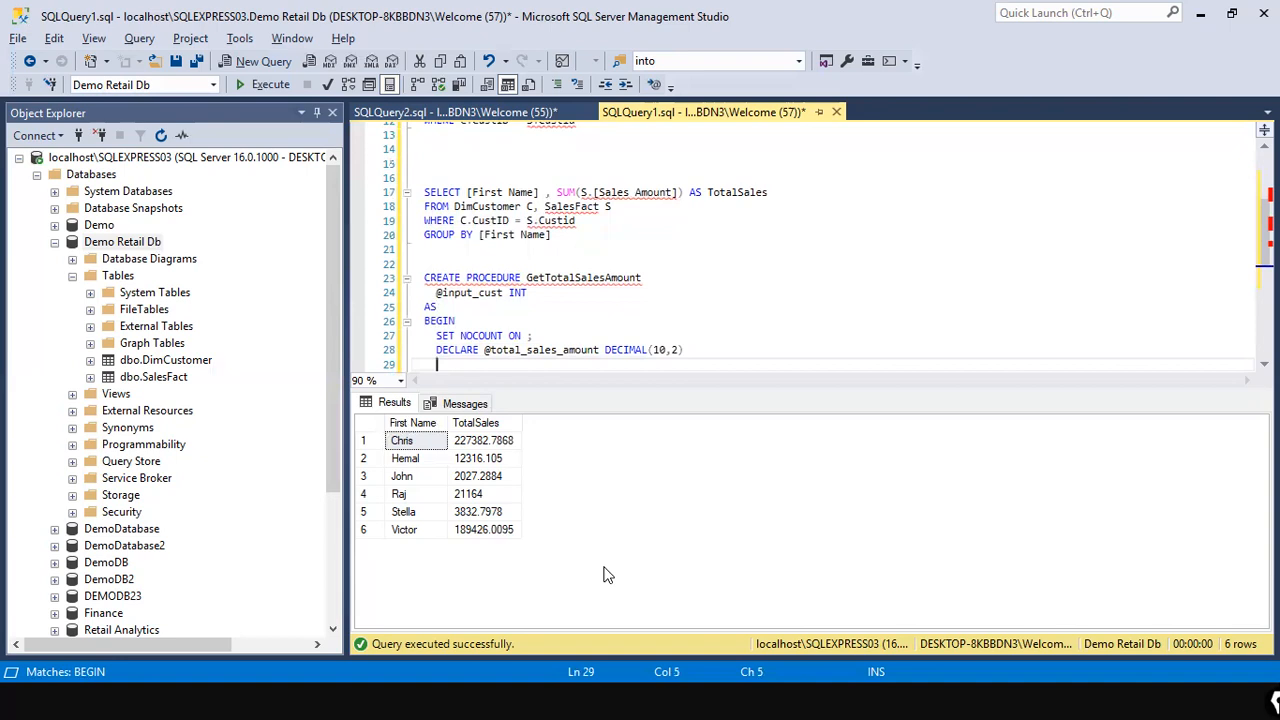
pyautogui.press('Return')
pyautogui.write('SE')
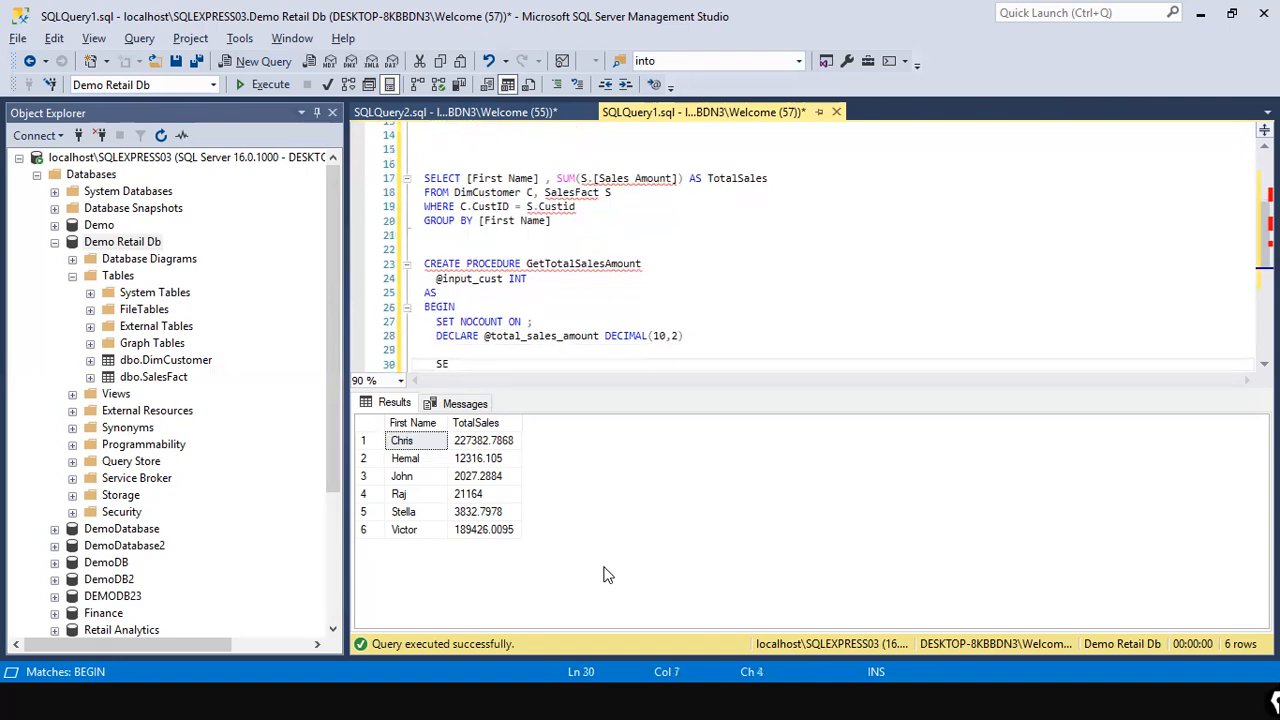
pyautogui.write('LET @')
pyautogui.press('Up')
pyautogui.press('Up')
pyautogui.hotkey('ctrl', 'Right')
pyautogui.hotkey('ctrl', 'Right')
pyautogui.hotkey('ctrl', 'shift', 'Left')
pyautogui.hotkey('shift', 'Right')
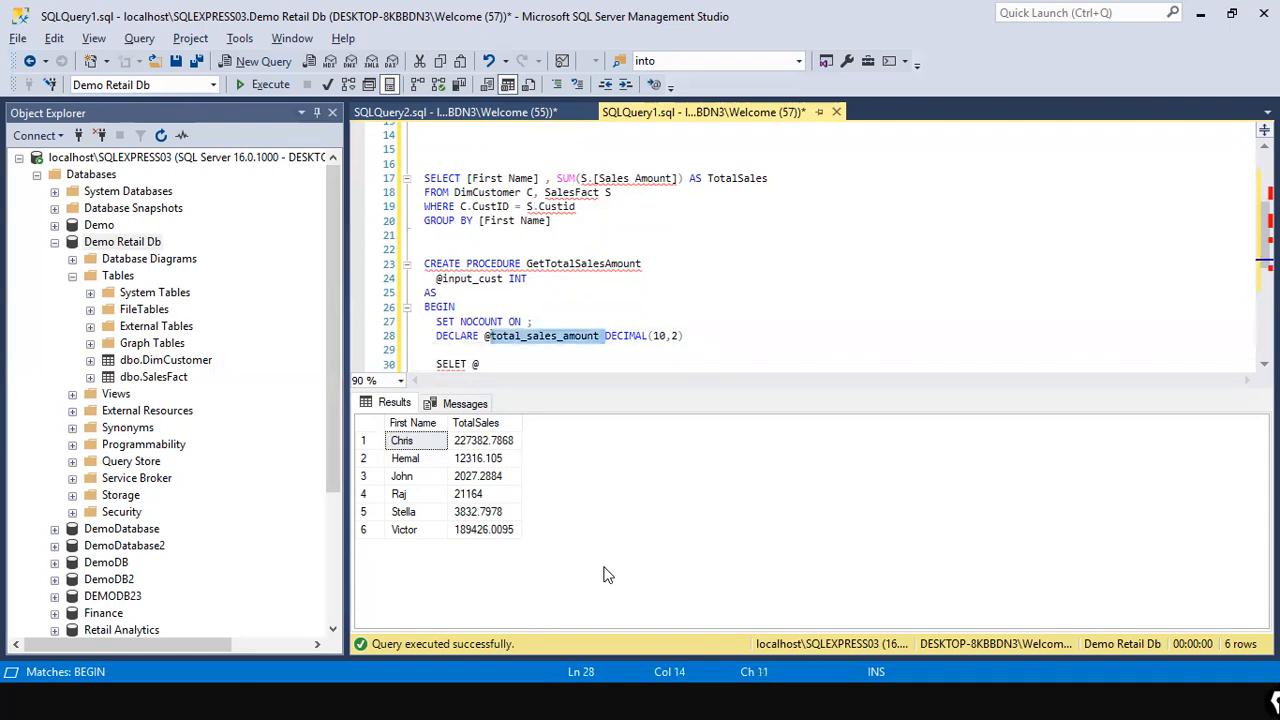
pyautogui.hotkey('ctrl', 'c')
pyautogui.press('Down')
pyautogui.press('Down')
pyautogui.hotkey('ctrl', 'v')
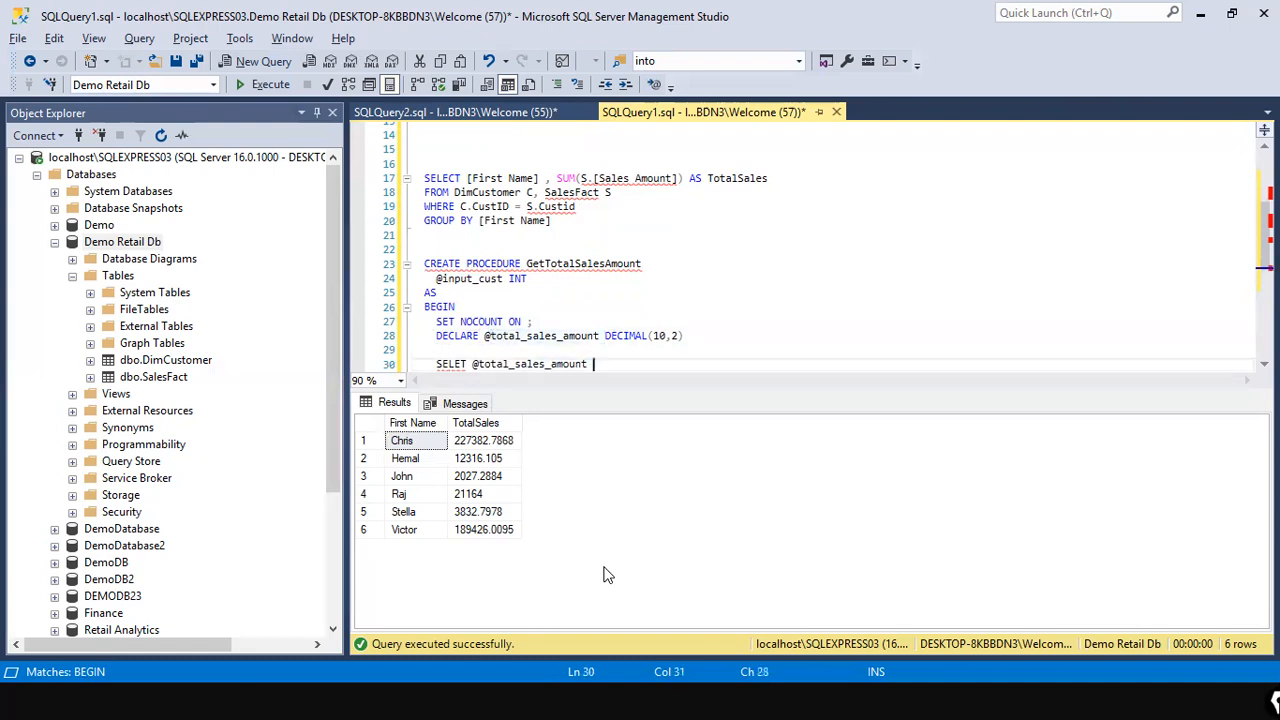
pyautogui.write('= SUM(')
pyautogui.write('sales')
pyautogui.press('BackSpace')
pyautogui.write('_amount)')
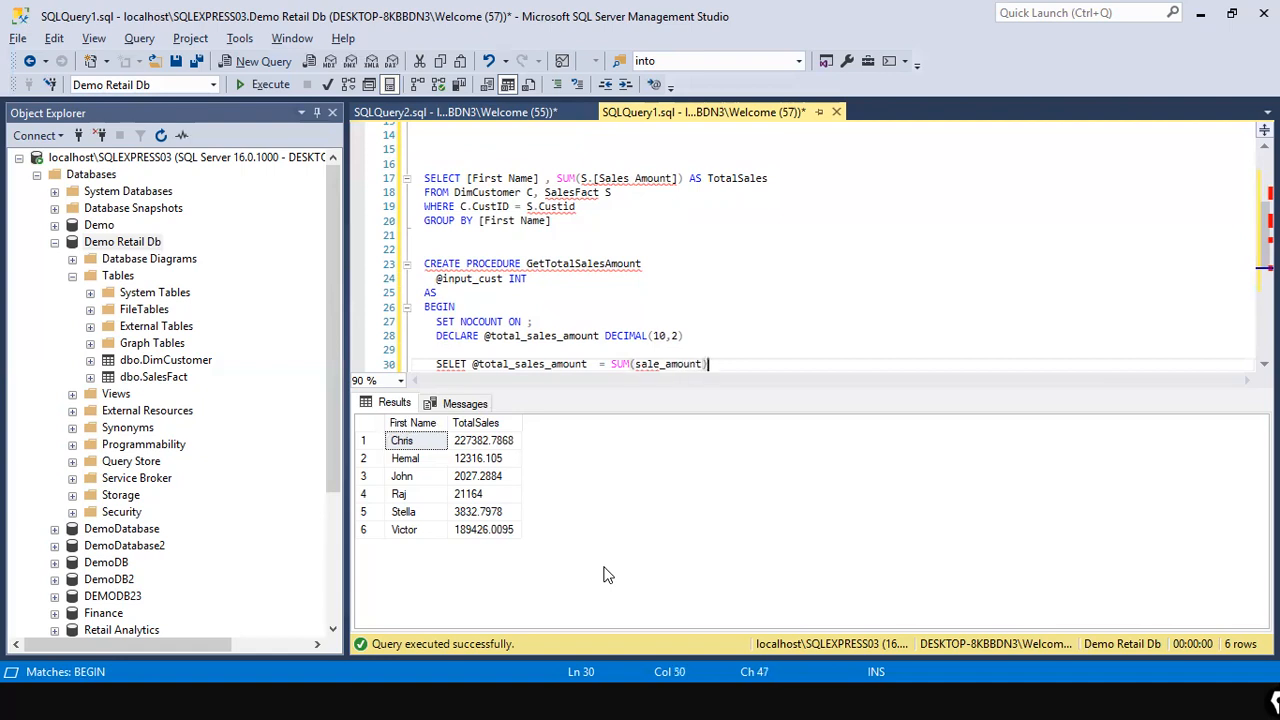
pyautogui.hotkey('ctrl', 'Left')
pyautogui.hotkey('ctrl', 'Left')
pyautogui.hotkey('ctrl', 'Left')
pyautogui.hotkey('ctrl', 'Left')
pyautogui.hotkey('ctrl', 'Left')
pyautogui.hotkey('ctrl', 'Left')
pyautogui.press('Left')
pyautogui.press('Left')
pyautogui.write('C')
# Step: Add the line FROM SalesFact beneath the SELECT and begin a WHERE clause with C
pyautogui.press('End')
pyautogui.press('Return')
pyautogui.write('FROM ')
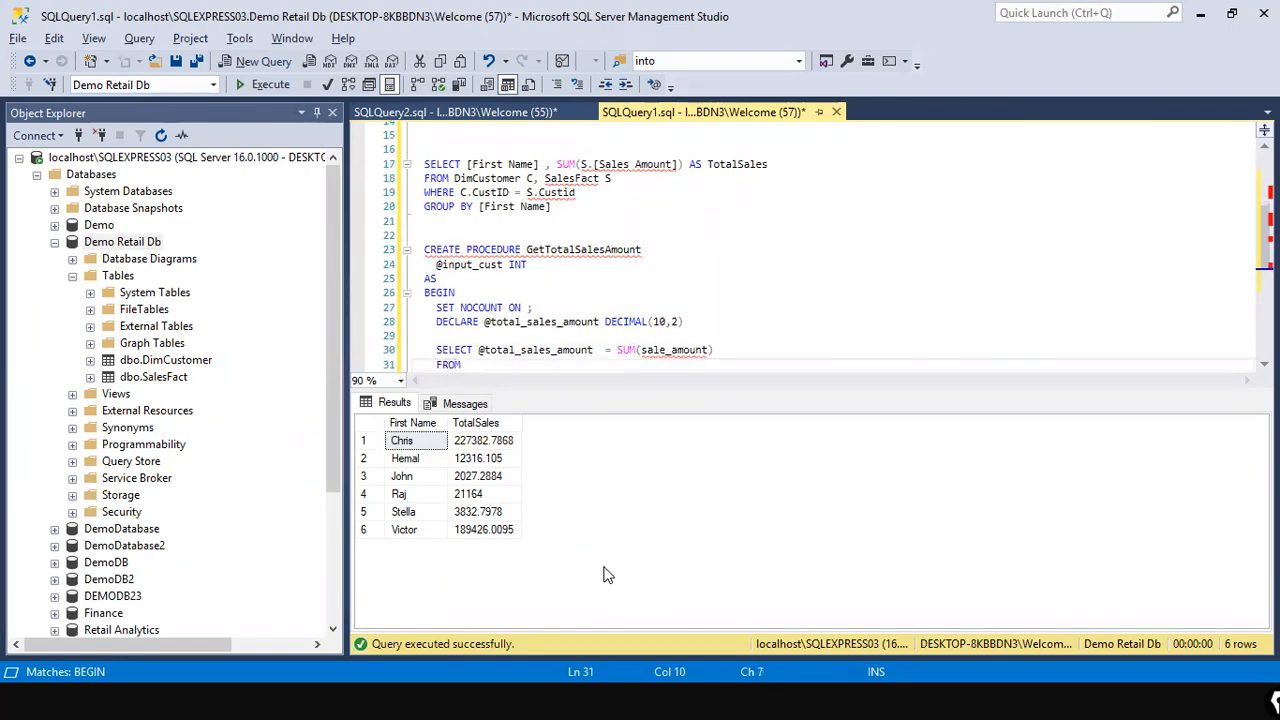
pyautogui.write('SalesFact')
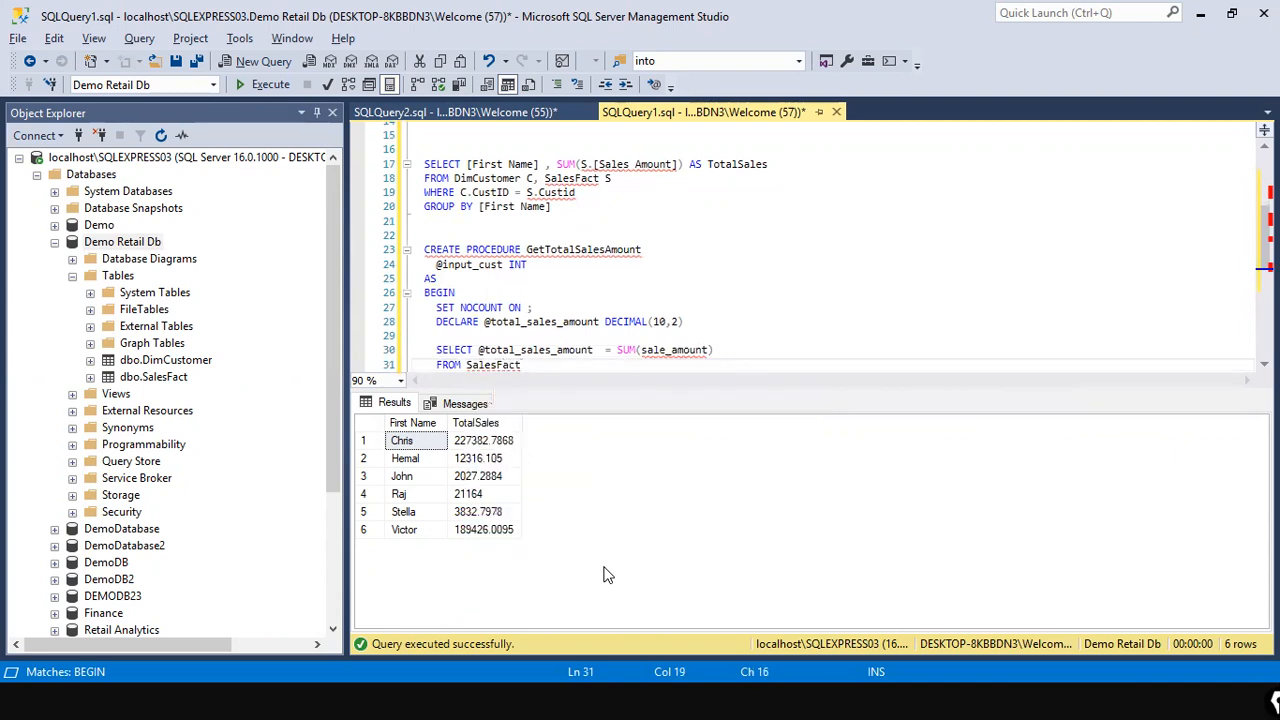
pyautogui.press('Return')
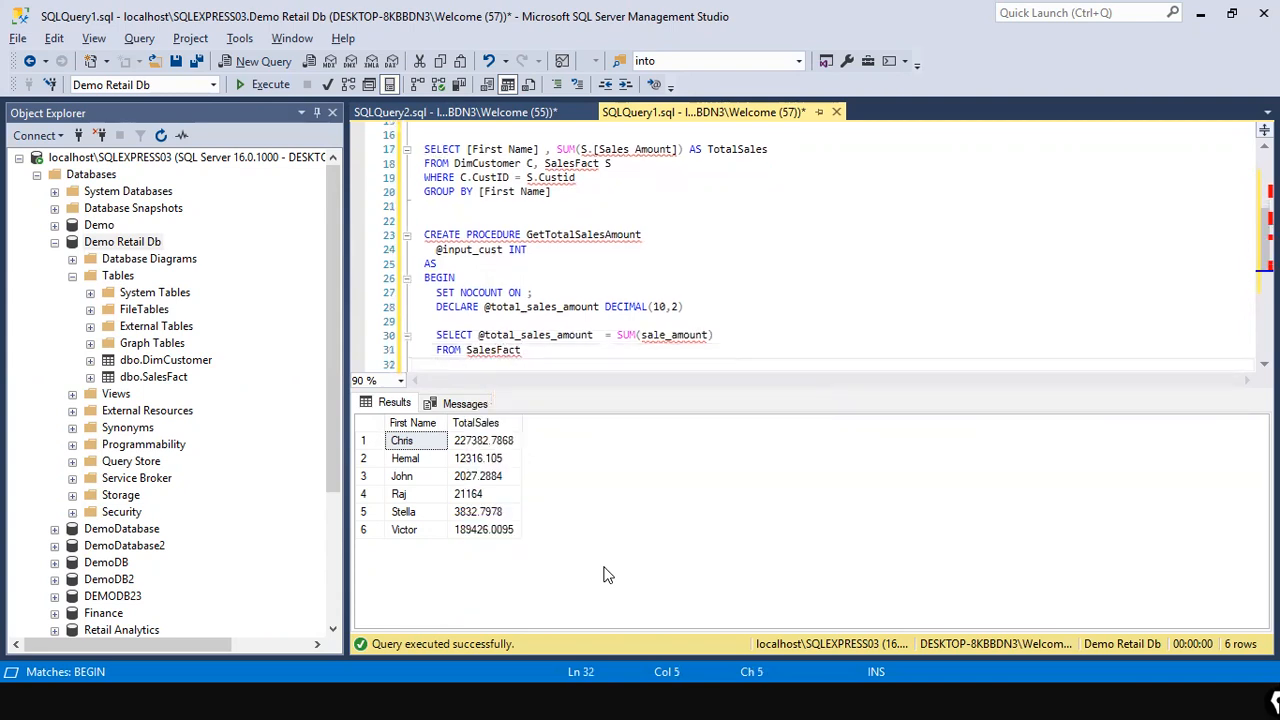
pyautogui.write('WHERE C.')
# Step: Replace the procedure's FROM and partial WHERE lines with the WHERE and GROUP BY lines copied from the grouped total sales query
pyautogui.click(630, 178)
pyautogui.moveTo(630, 178); pyautogui.dragTo(413, 178)
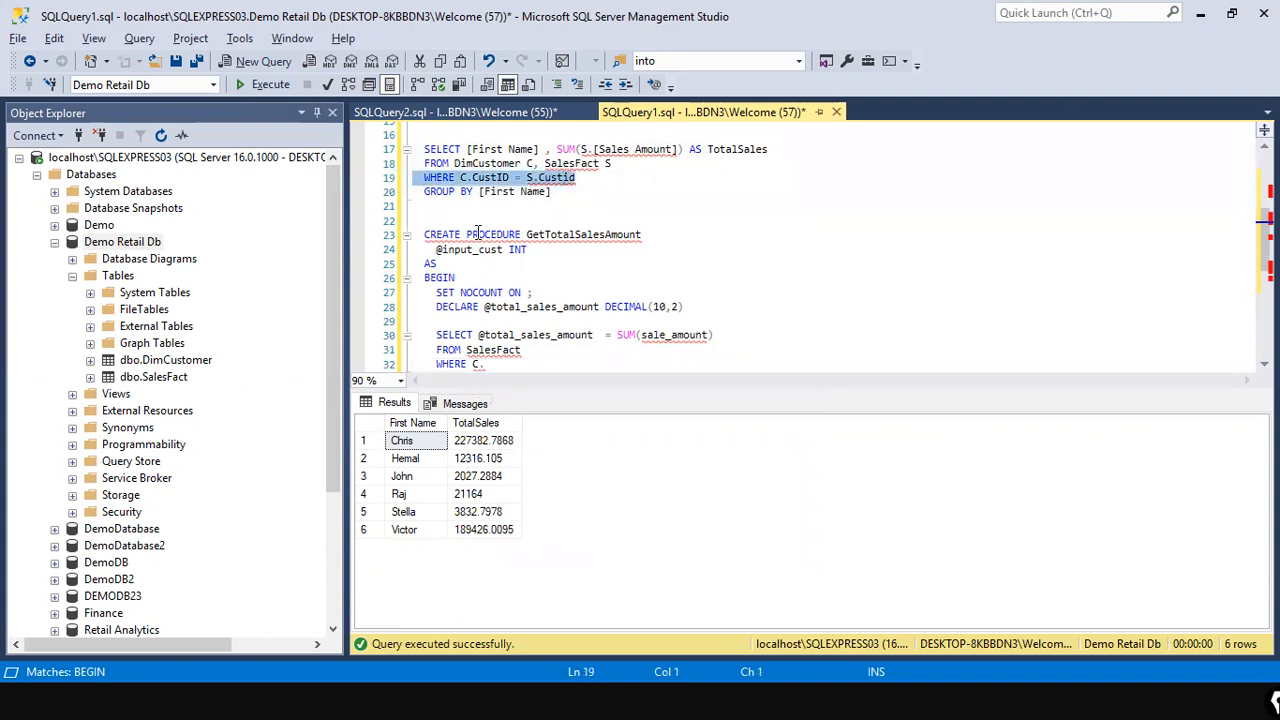
pyautogui.moveTo(510, 362); pyautogui.dragTo(440, 370)
pyautogui.moveTo(556, 192); pyautogui.dragTo(424, 178)
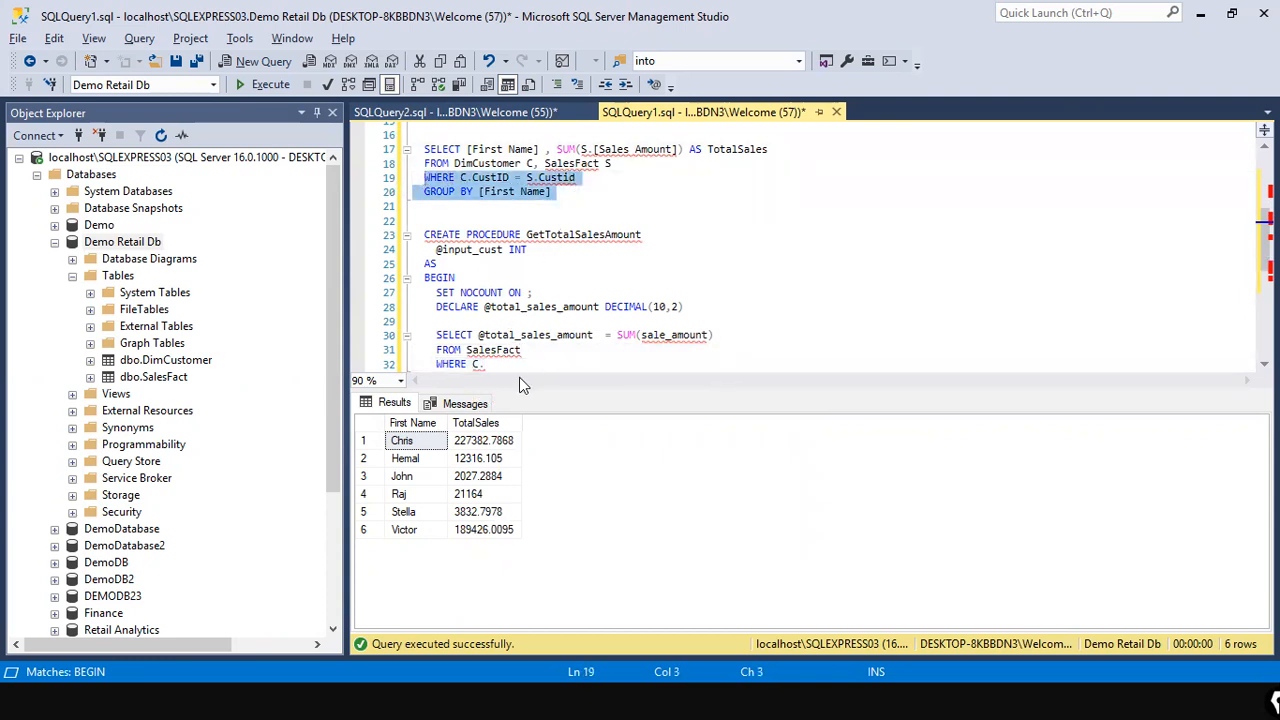
pyautogui.click(524, 350)
pyautogui.moveTo(486, 364); pyautogui.dragTo(413, 345)
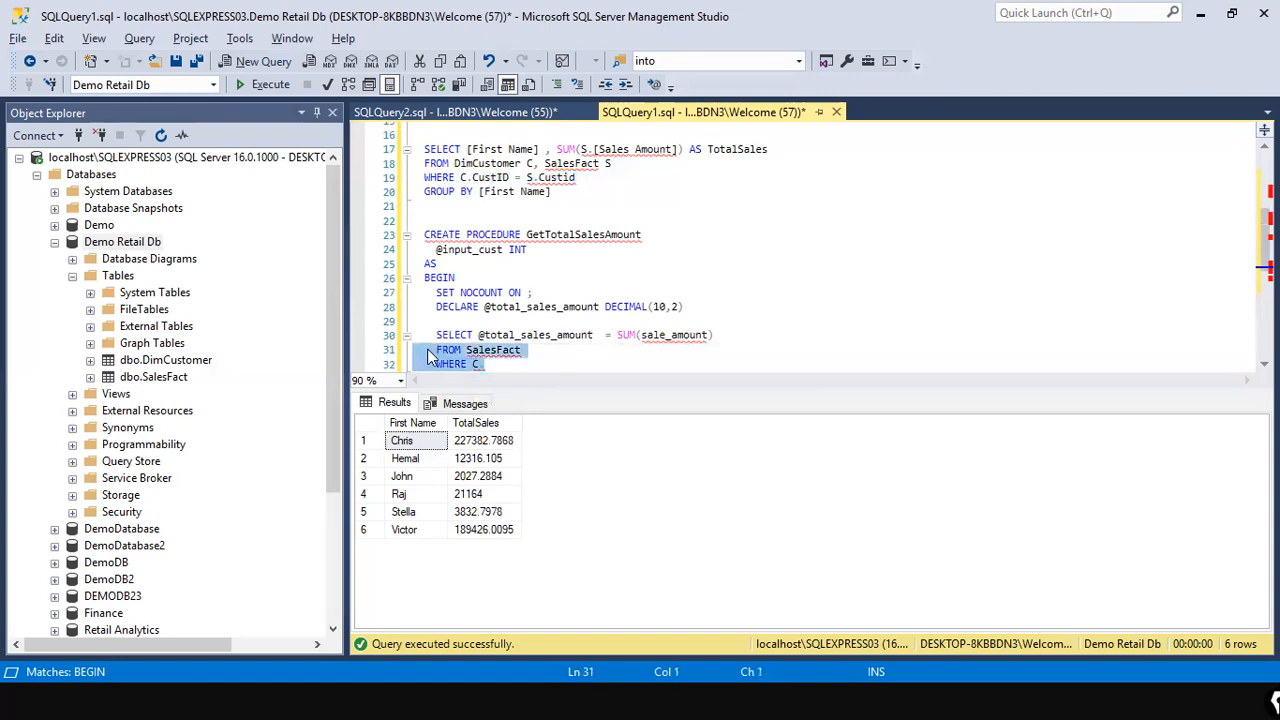
pyautogui.hotkey('ctrl', 'v')
# Step: Indent the pasted WHERE and GROUP BY lines to align with the procedure's SELECT statement
pyautogui.click(890, 337)
pyautogui.press('Down')
pyautogui.press('Home')
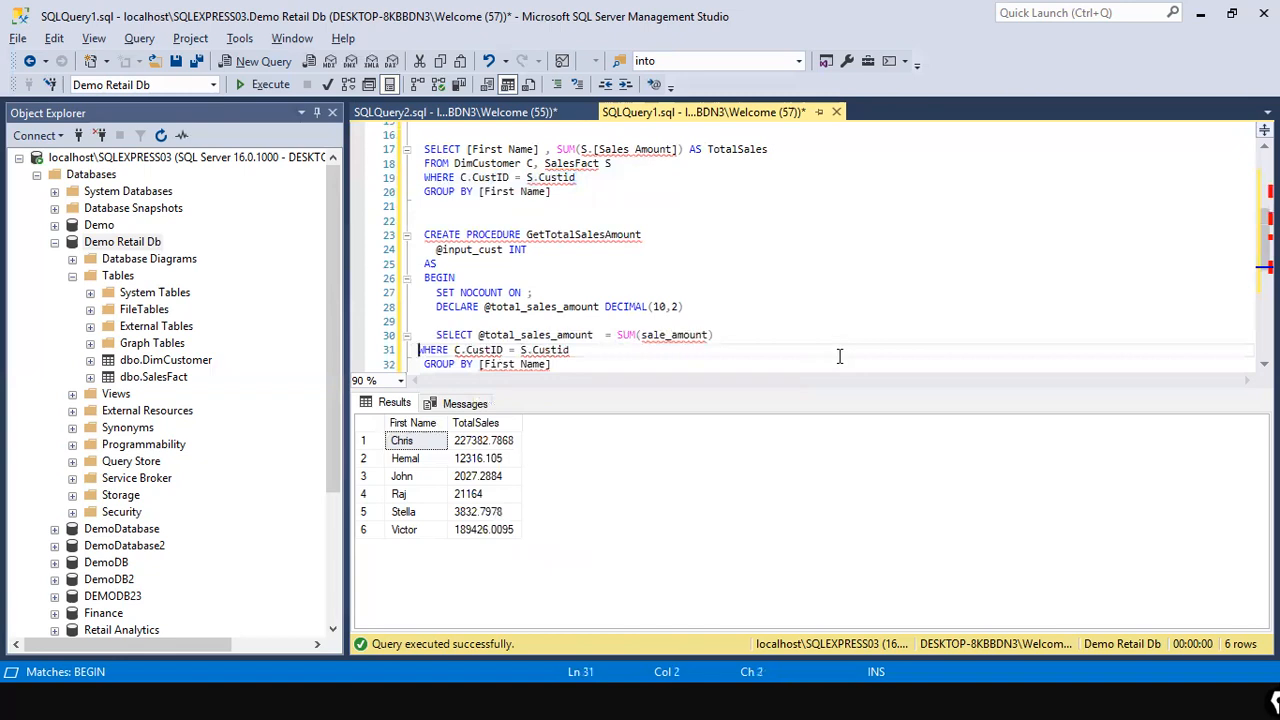
pyautogui.press('Right')
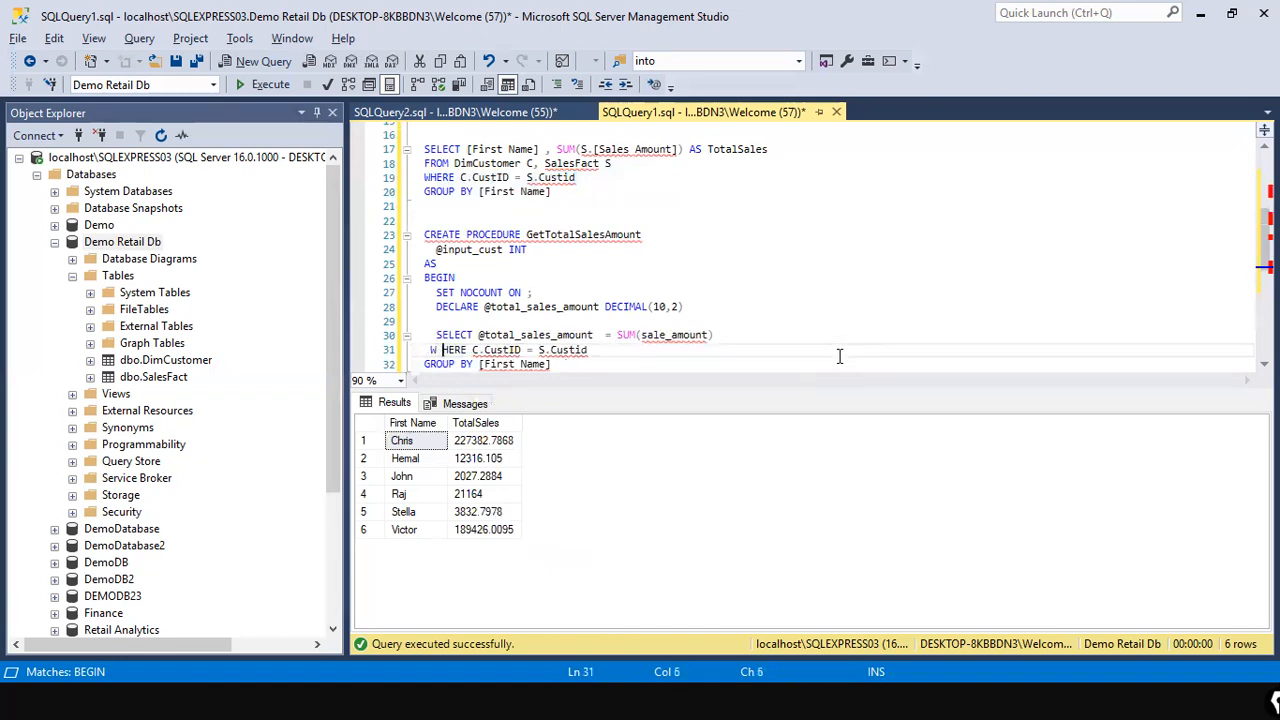
pyautogui.press('BackSpace')
pyautogui.press('Left')
pyautogui.press('Right')
pyautogui.press('Down')
pyautogui.press('Left')
pyautogui.press('Left')
pyautogui.press('Left')
pyautogui.press('BackSpace')
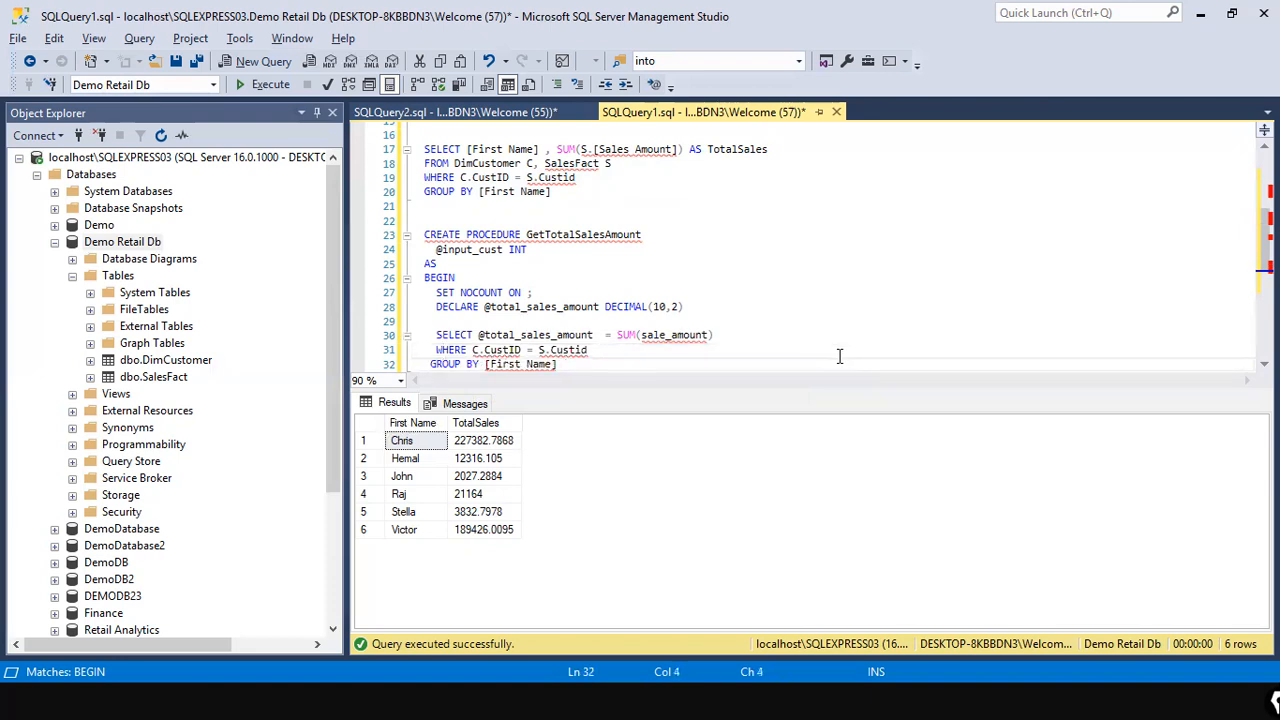
# Step: Insert the line FROM SalesFact between the procedure's SELECT and WHERE lines
pyautogui.press('Up')
pyautogui.press('Up')
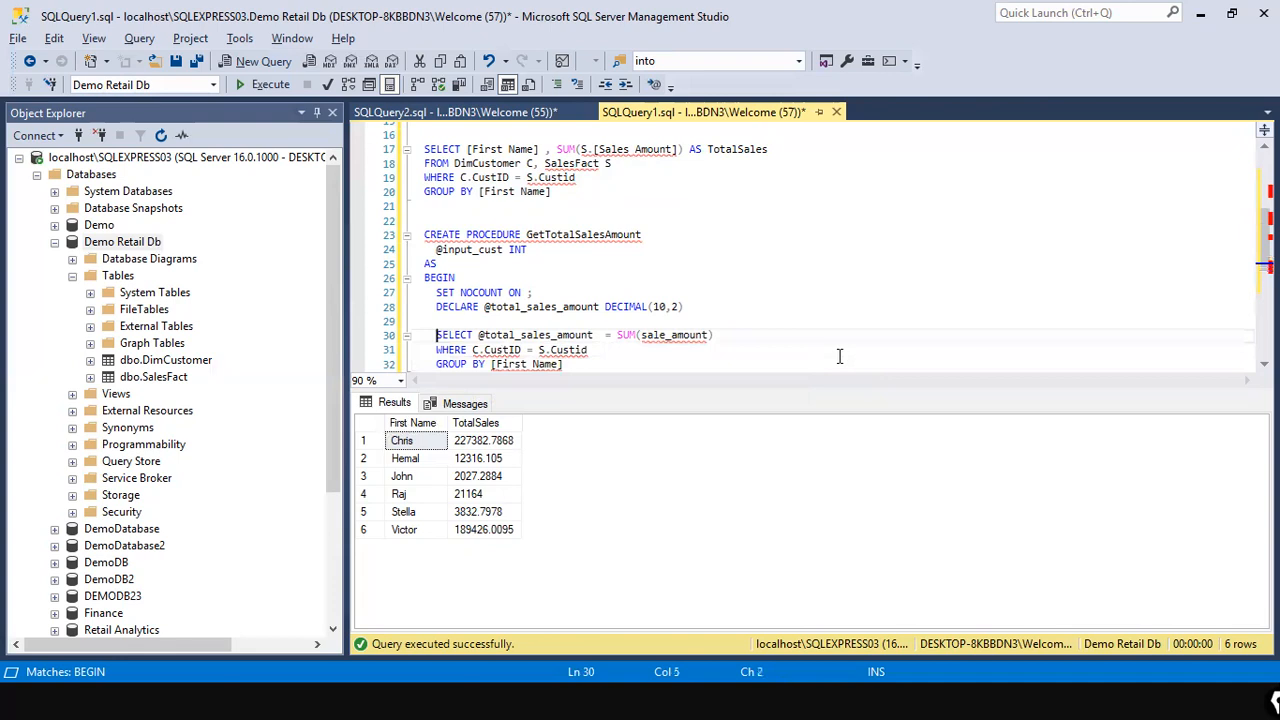
pyautogui.press('End')
pyautogui.press('Return')
pyautogui.write('FR')
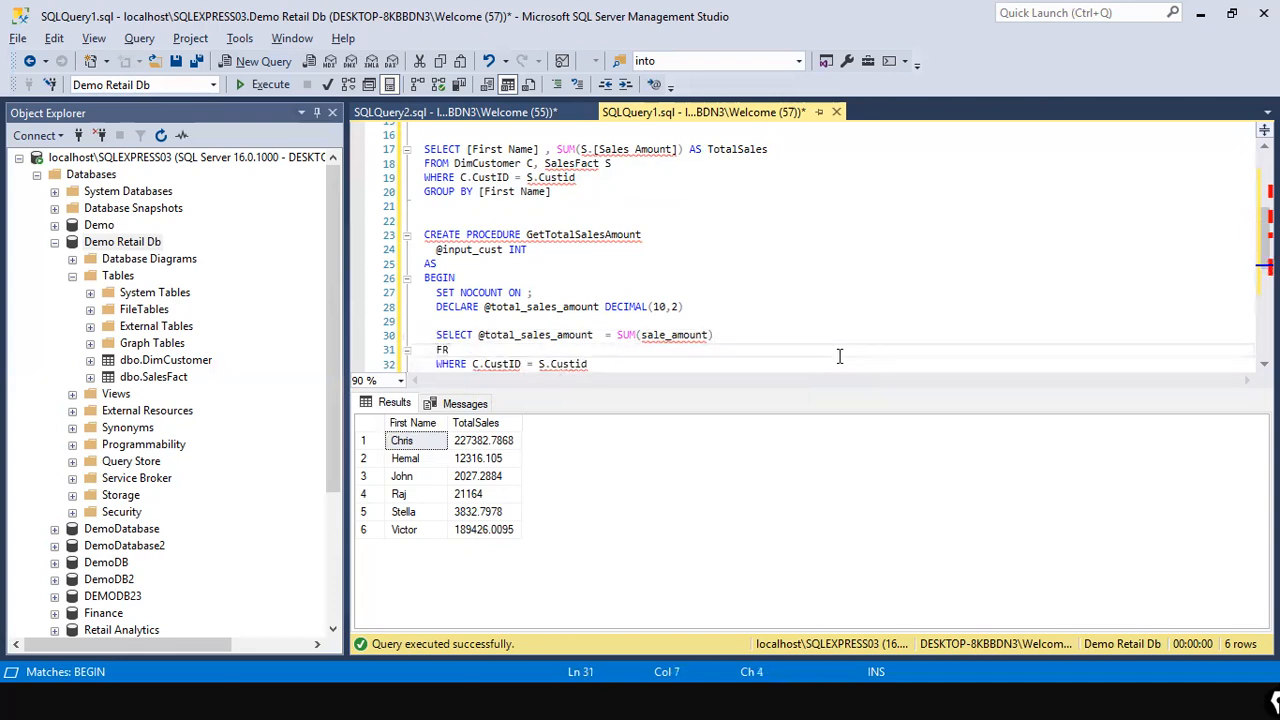
pyautogui.write('OM ')
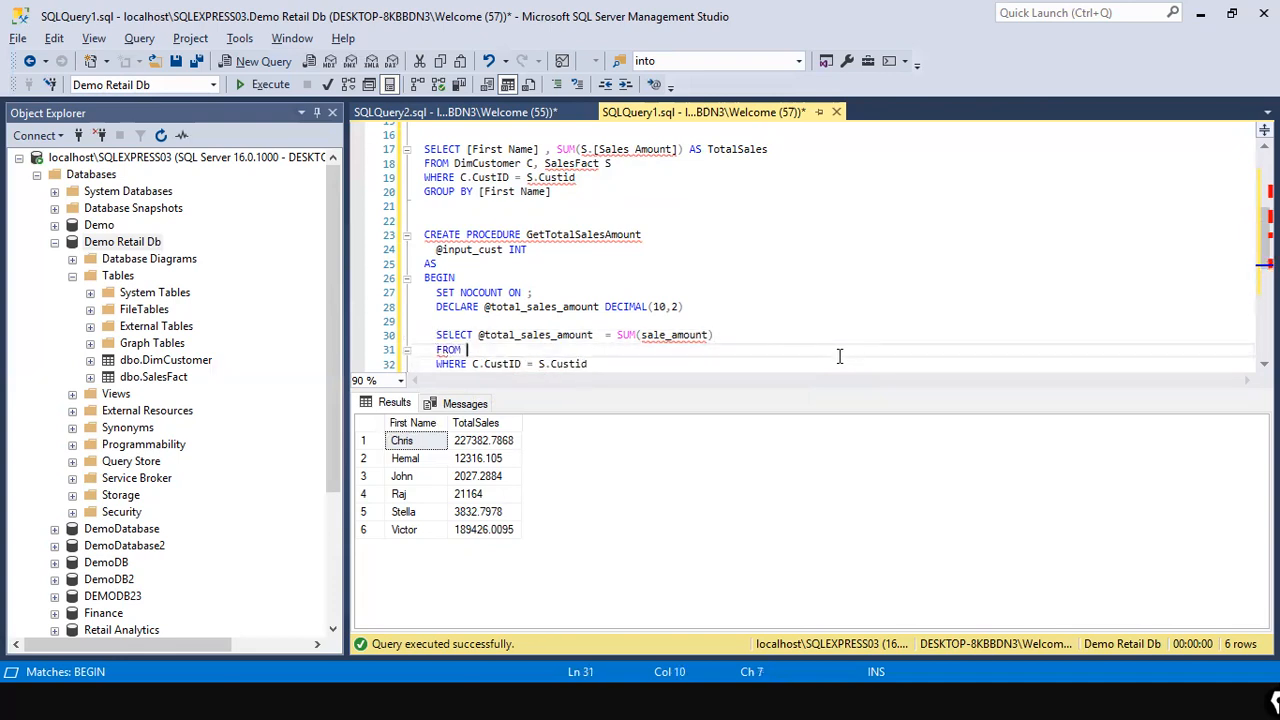
pyautogui.write('SalesFac')
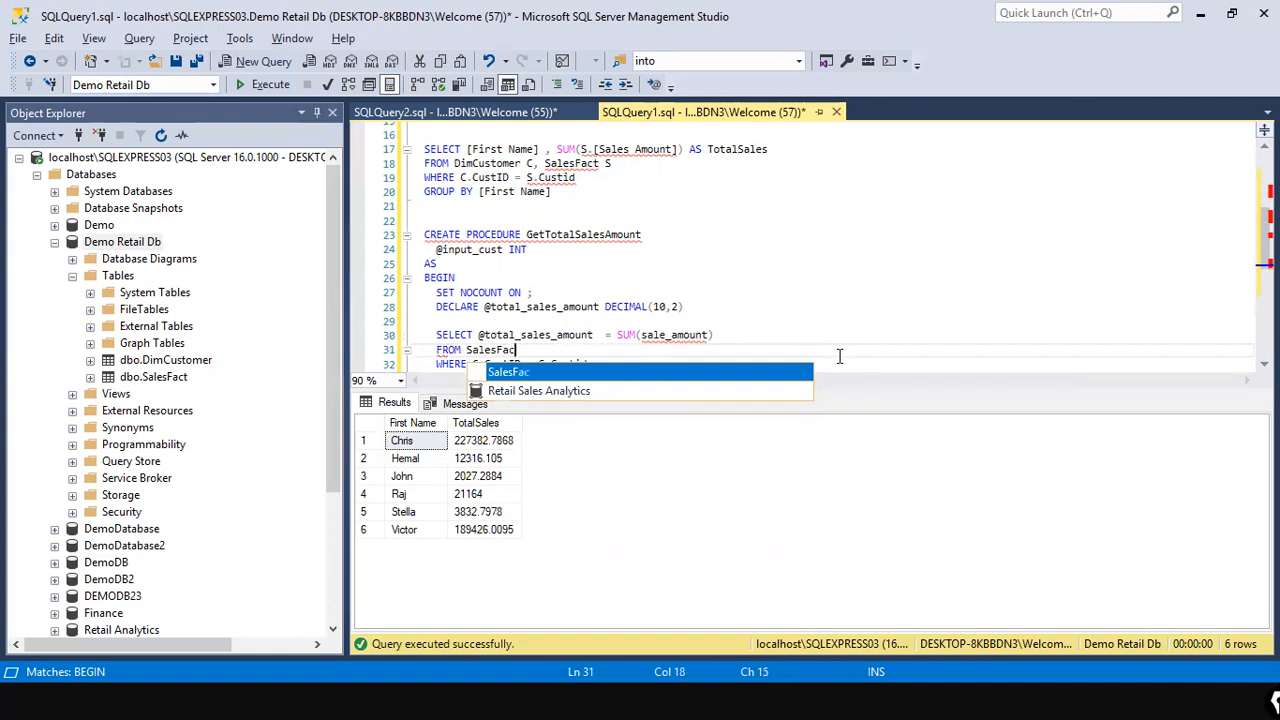
pyautogui.write('t')
pyautogui.press('Escape')
pyautogui.press('Down')
pyautogui.press('Down')
pyautogui.press('Down')
pyautogui.press('Down')
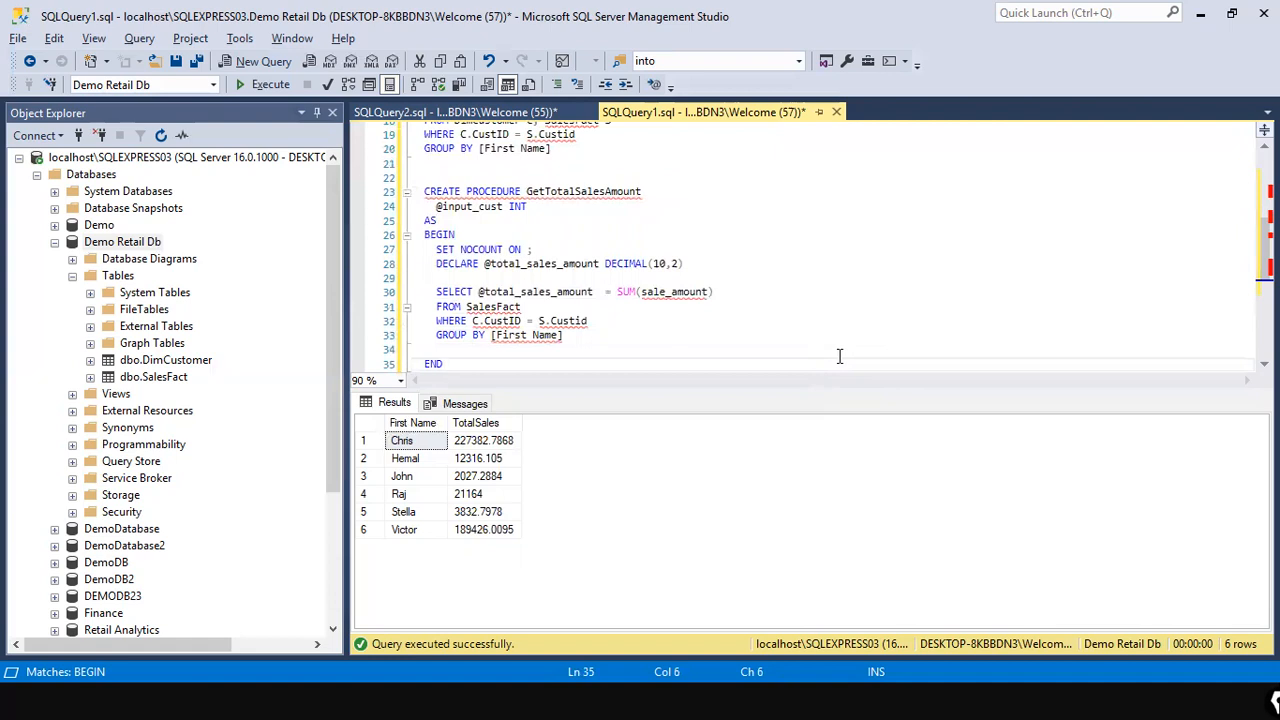
# Step: Replace sale_amount inside the procedure's SUM function with [Sales Amount
pyautogui.press('Up')
pyautogui.press('Up')
pyautogui.press('Up')
pyautogui.press('Up')
pyautogui.press('Up')
pyautogui.hotkey('ctrl', 'Right')
pyautogui.hotkey('ctrl', 'Right')
pyautogui.hotkey('ctrl', 'Right')
pyautogui.hotkey('ctrl', 'Right')
pyautogui.hotkey('ctrl', 'shift', 'Right')
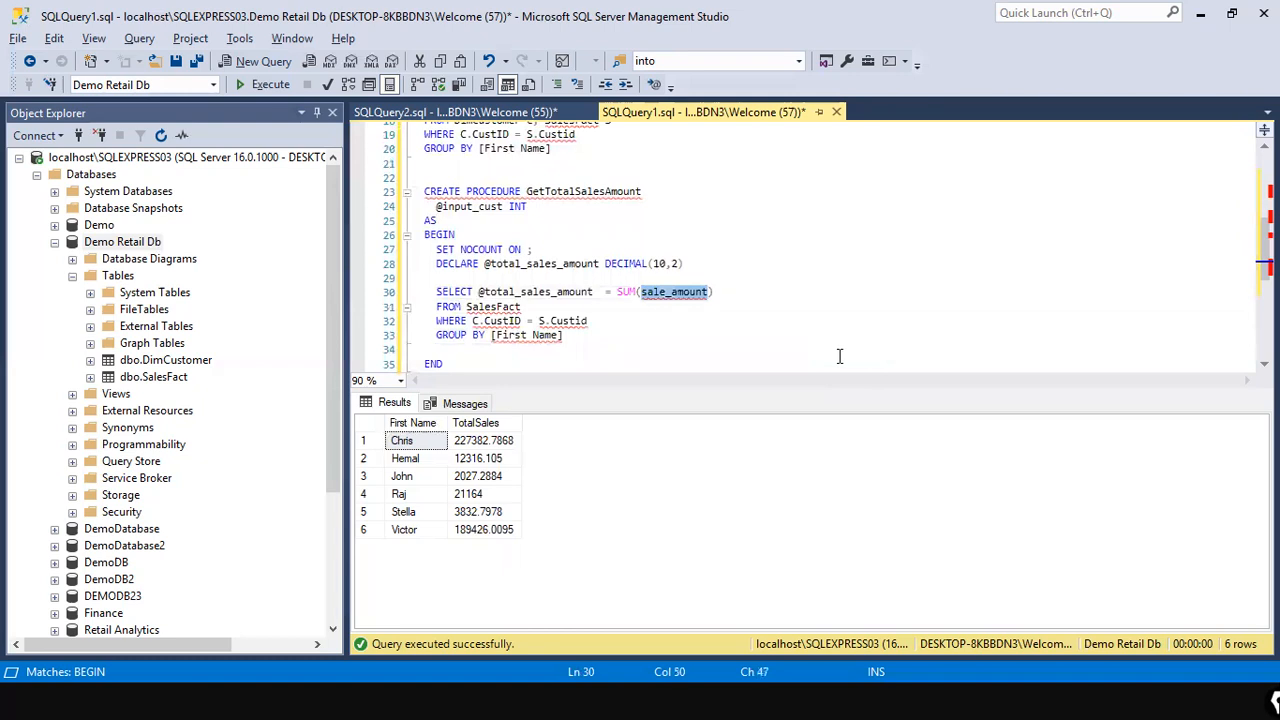
pyautogui.write('[Sales Amount')
# Step: Prefix the summed Sales Amount column with the alias S. and append a closing parenthesis to the line
pyautogui.press('Left')
pyautogui.press('Left')
pyautogui.press('Left')
pyautogui.press('Left')
pyautogui.press('Left')
pyautogui.press('Left')
pyautogui.press('Left')
pyautogui.press('Left')
pyautogui.press('Left')
pyautogui.press('Left')
pyautogui.press('Left')
pyautogui.press('Left')
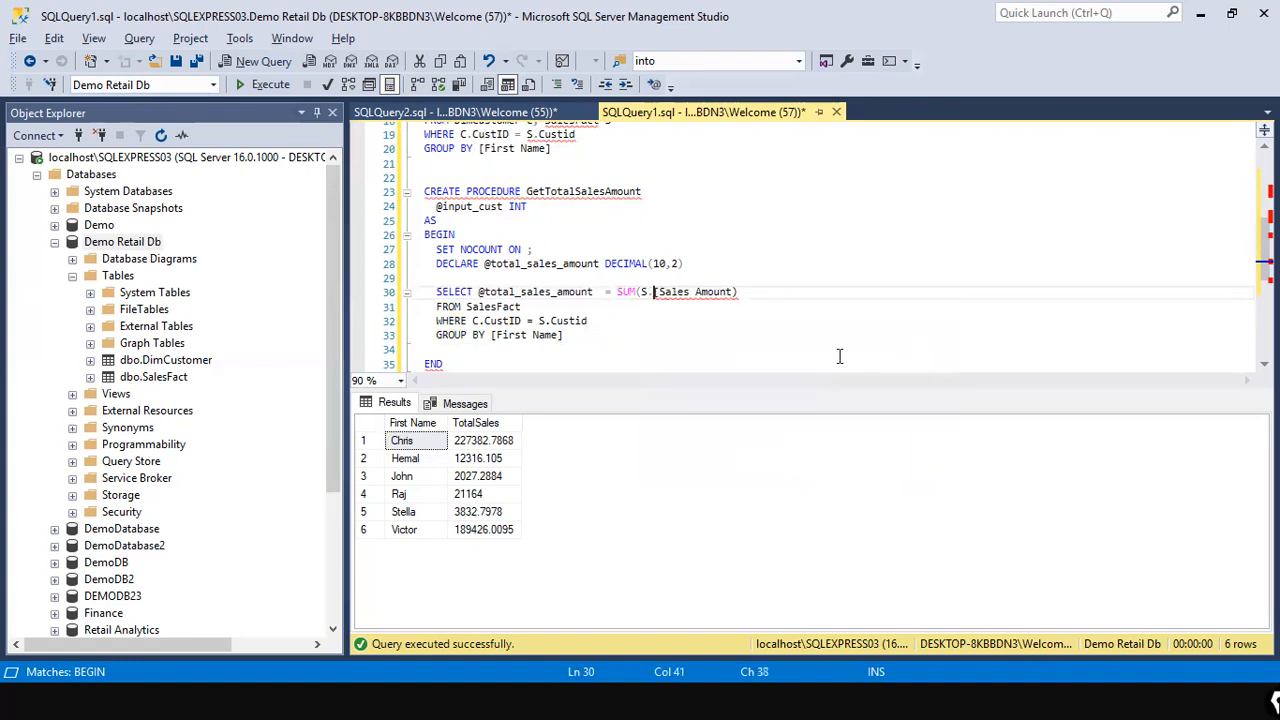
pyautogui.write('S.')
pyautogui.press('End')
pyautogui.write(')')
pyautogui.press('Left')
pyautogui.press('Left')
pyautogui.press('Left')
pyautogui.press('Left')
pyautogui.press('Left')
pyautogui.press('Left')
pyautogui.press('Left')
pyautogui.press('Left')
pyautogui.press('Left')
pyautogui.press('Left')
pyautogui.press('Left')
pyautogui.press('Left')
pyautogui.press('Left')
pyautogui.press('Left')
pyautogui.press('Left')
pyautogui.press('Left')
pyautogui.press('Left')
pyautogui.press('Left')
pyautogui.press('Left')
pyautogui.press('Left')
pyautogui.press('Down')
pyautogui.press('Up')
pyautogui.press('Home')
pyautogui.write('C.')
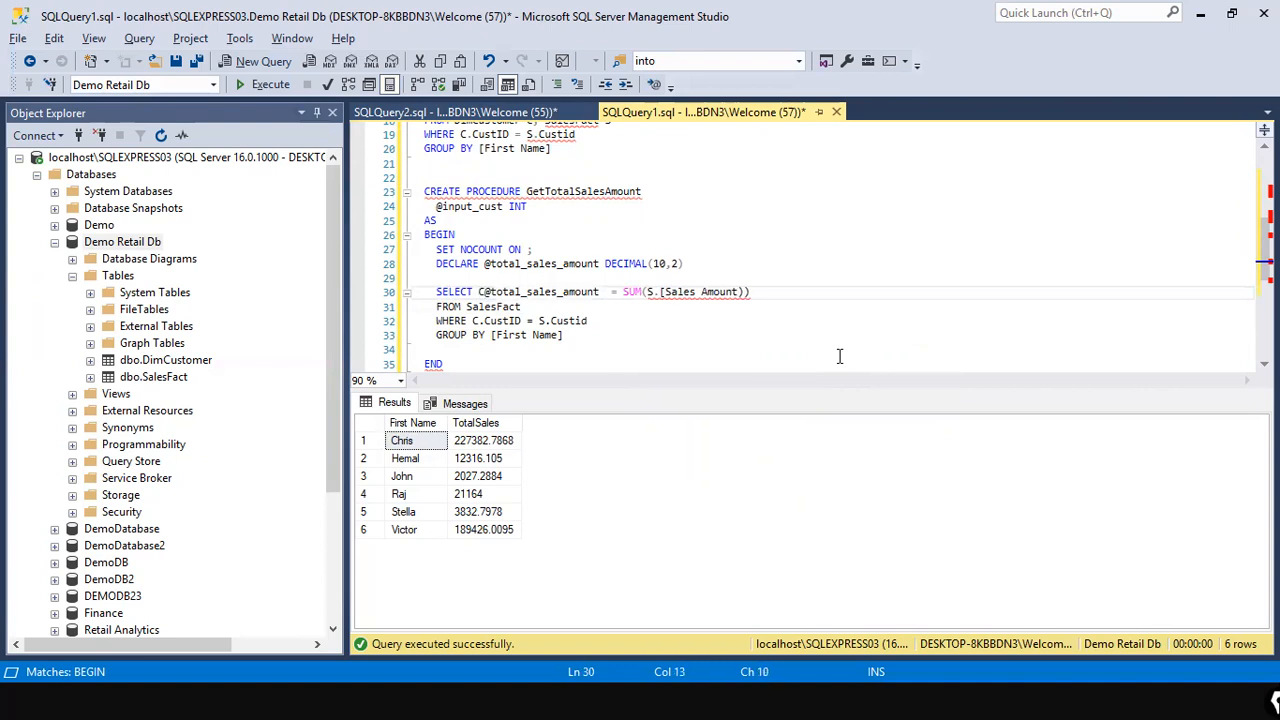
pyautogui.write('First Name]')
pyautogui.hotkey('ctrl', 'Left')
pyautogui.hotkey('ctrl', 'Left')
pyautogui.hotkey('ctrl', 'Left')
pyautogui.hotkey('ctrl', 'Left')
pyautogui.write('[')
pyautogui.press('Escape')
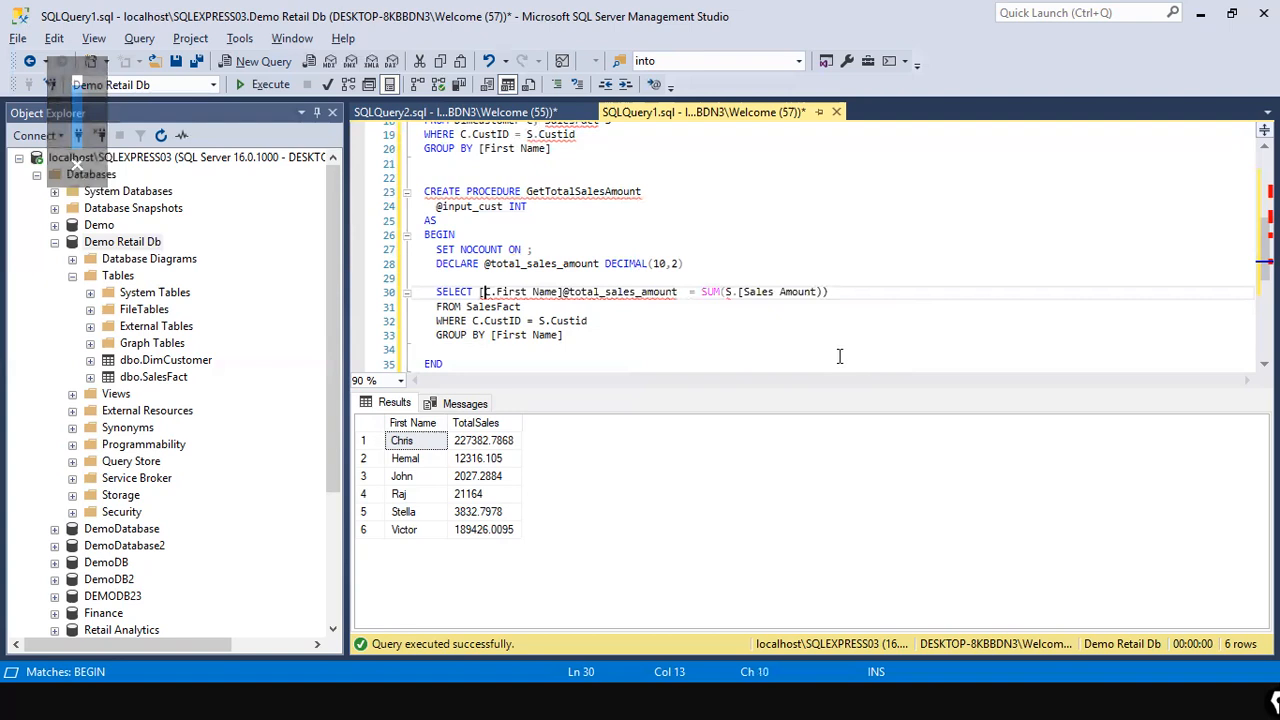
pyautogui.scroll(2, 570, 273)
pyautogui.scroll(1, 570, 273)
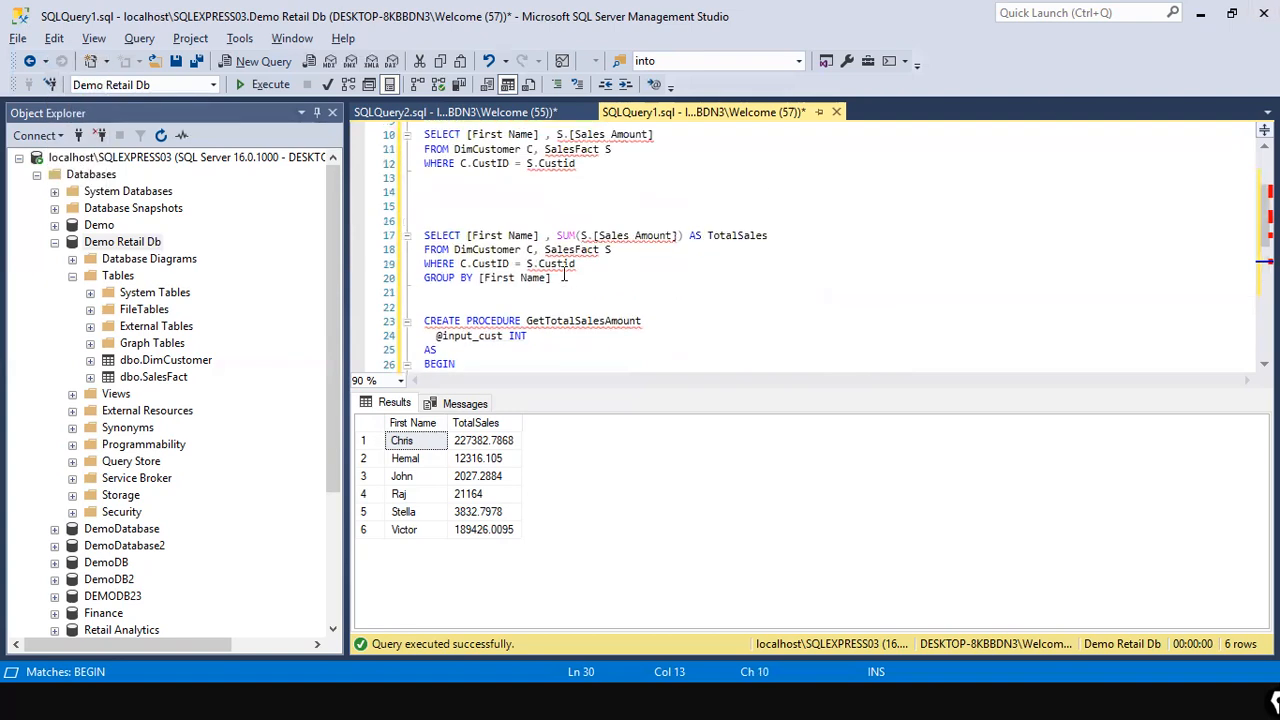
pyautogui.scroll(-2, 663, 277)
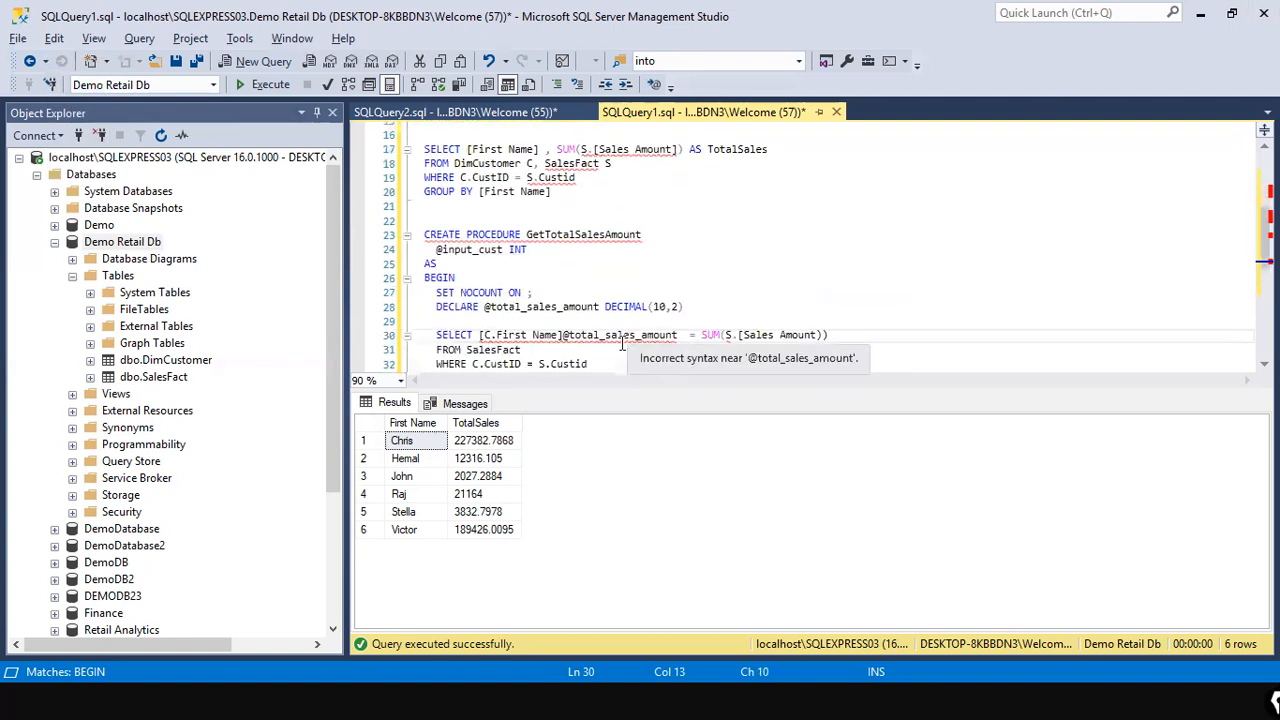
pyautogui.scroll(2, 748, 322)
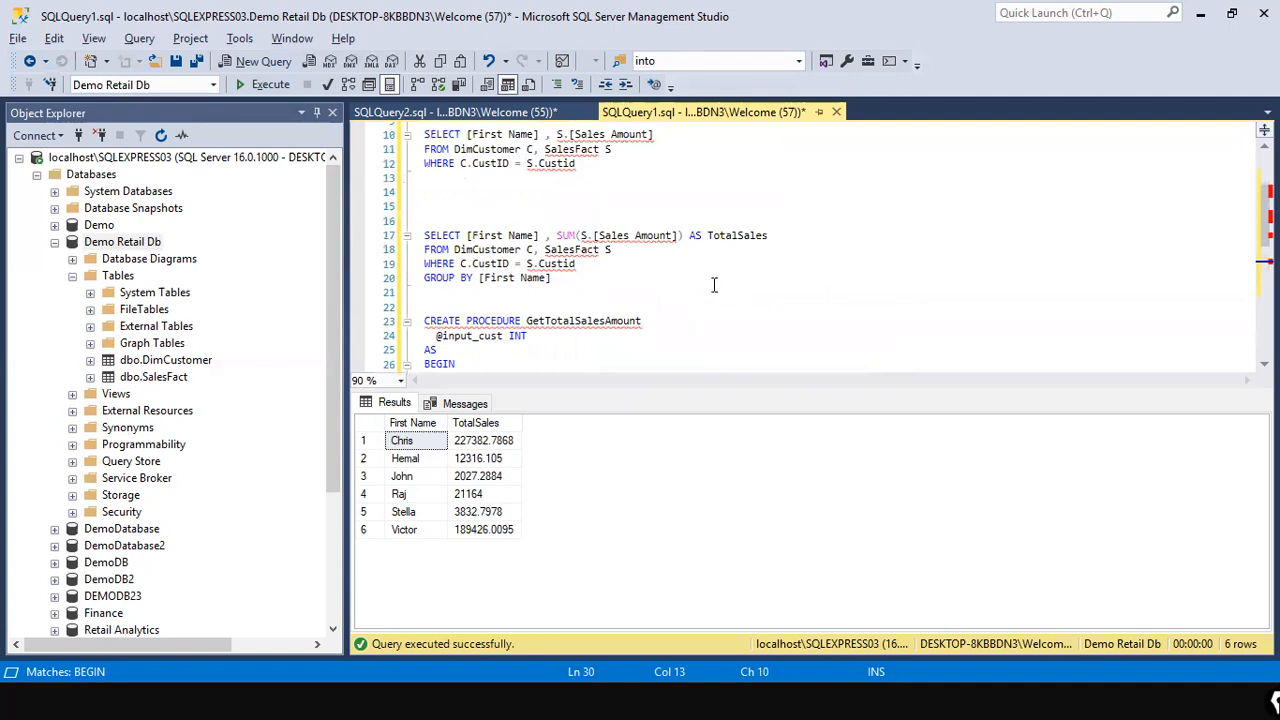
pyautogui.scroll(-2, 705, 300)
pyautogui.click(562, 336)
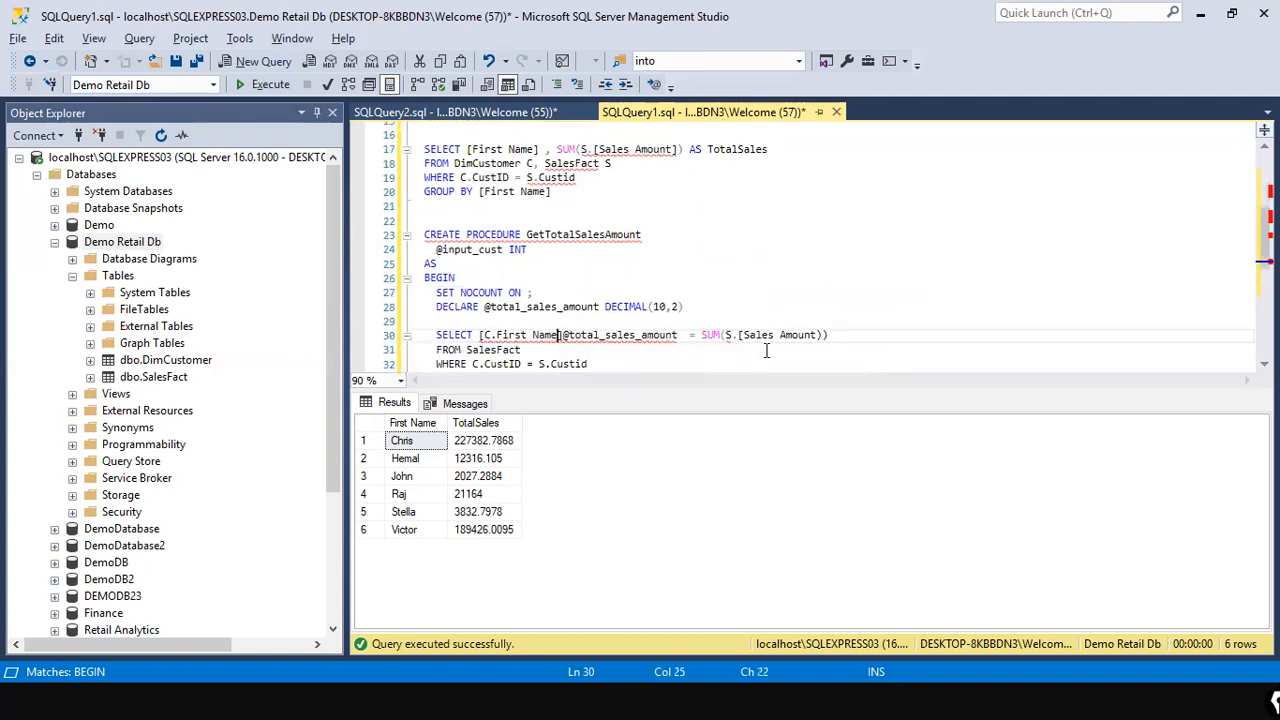
pyautogui.write(',')
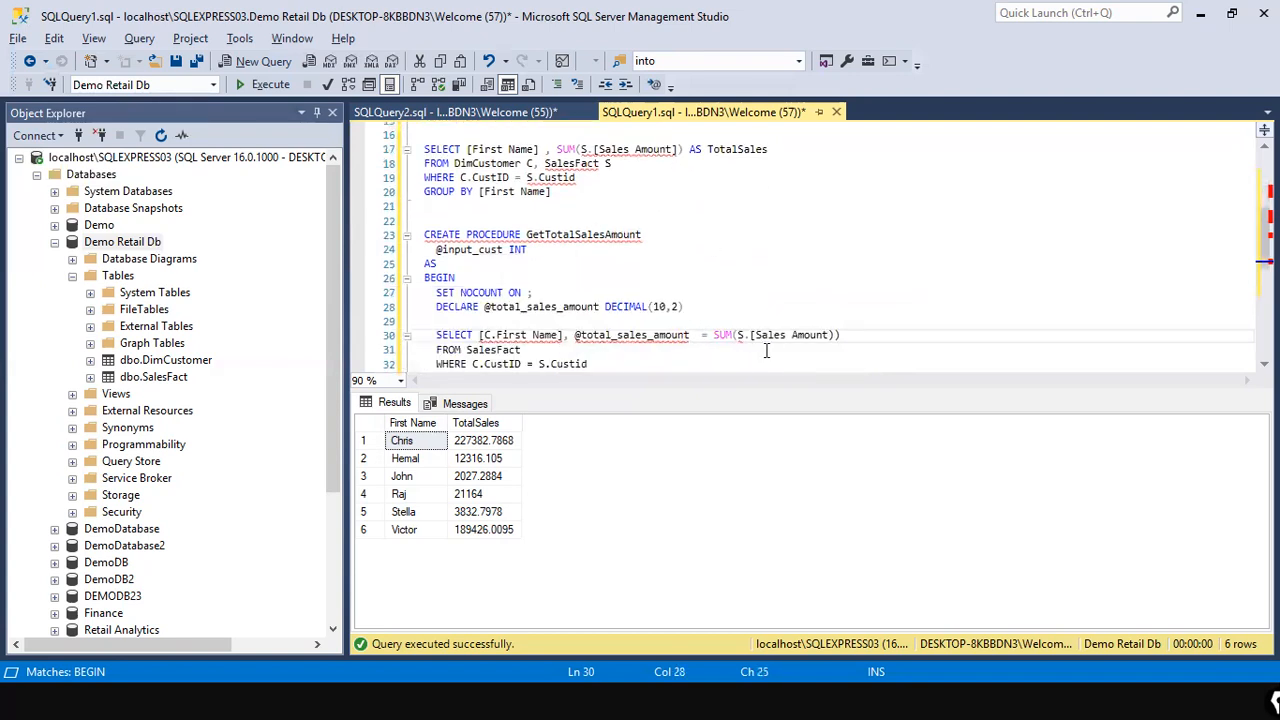
# Step: Replace the procedure's FROM line with FROM DimCustomer C, SalesFact S copied from the grouped query, aligned with its neighbouring lines
pyautogui.scroll(-1, 700, 345)
pyautogui.click(614, 336)
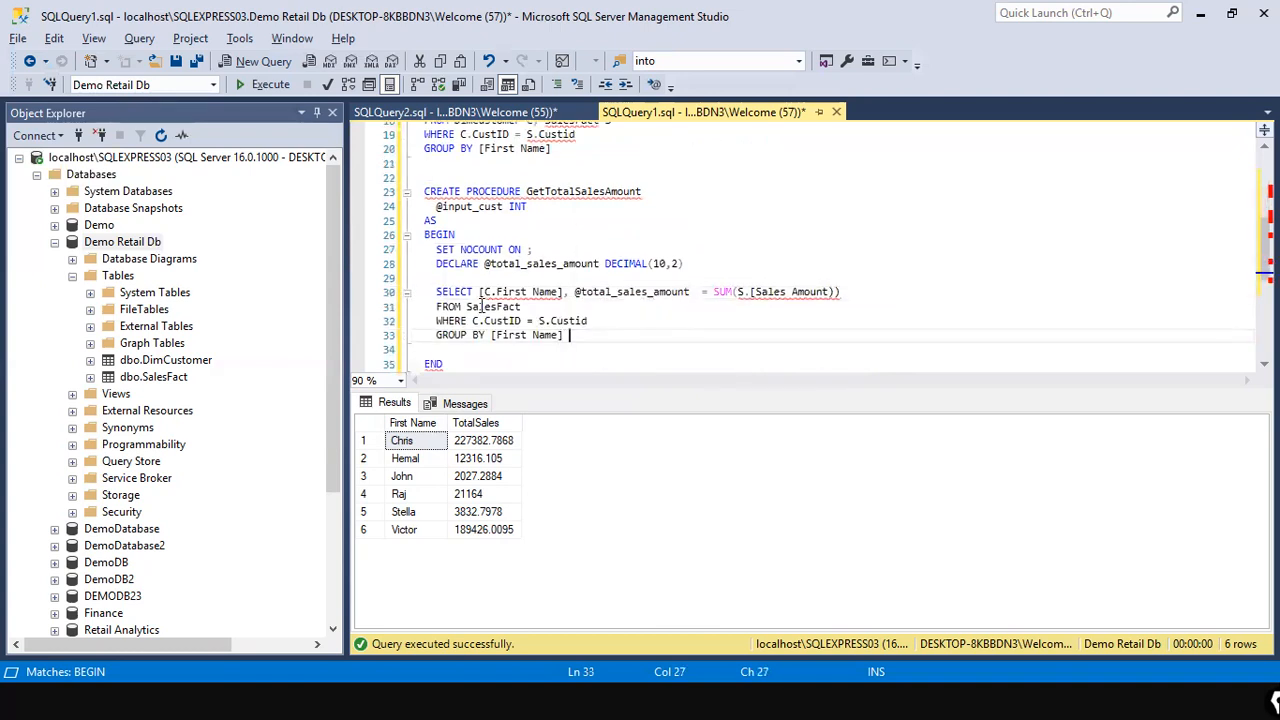
pyautogui.scroll(1, 510, 258)
pyautogui.moveTo(578, 178); pyautogui.dragTo(400, 179)
pyautogui.moveTo(606, 165); pyautogui.dragTo(411, 163)
pyautogui.hotkey('ctrl', 'c')
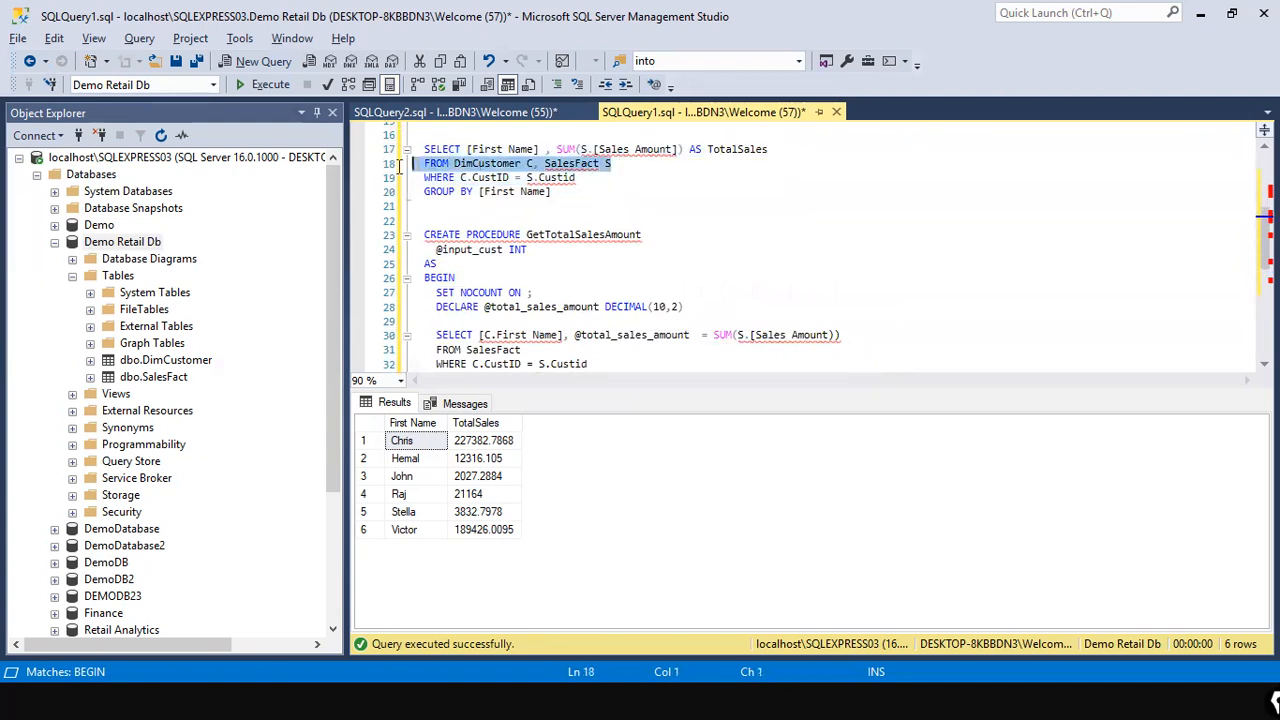
pyautogui.scroll(-1, 585, 316)
pyautogui.moveTo(521, 307); pyautogui.dragTo(418, 307)
pyautogui.hotkey('ctrl', 'v')
pyautogui.click(431, 307)
pyautogui.click(599, 340)
pyautogui.scroll(-2, 600, 343)
pyautogui.scroll(1, 600, 343)
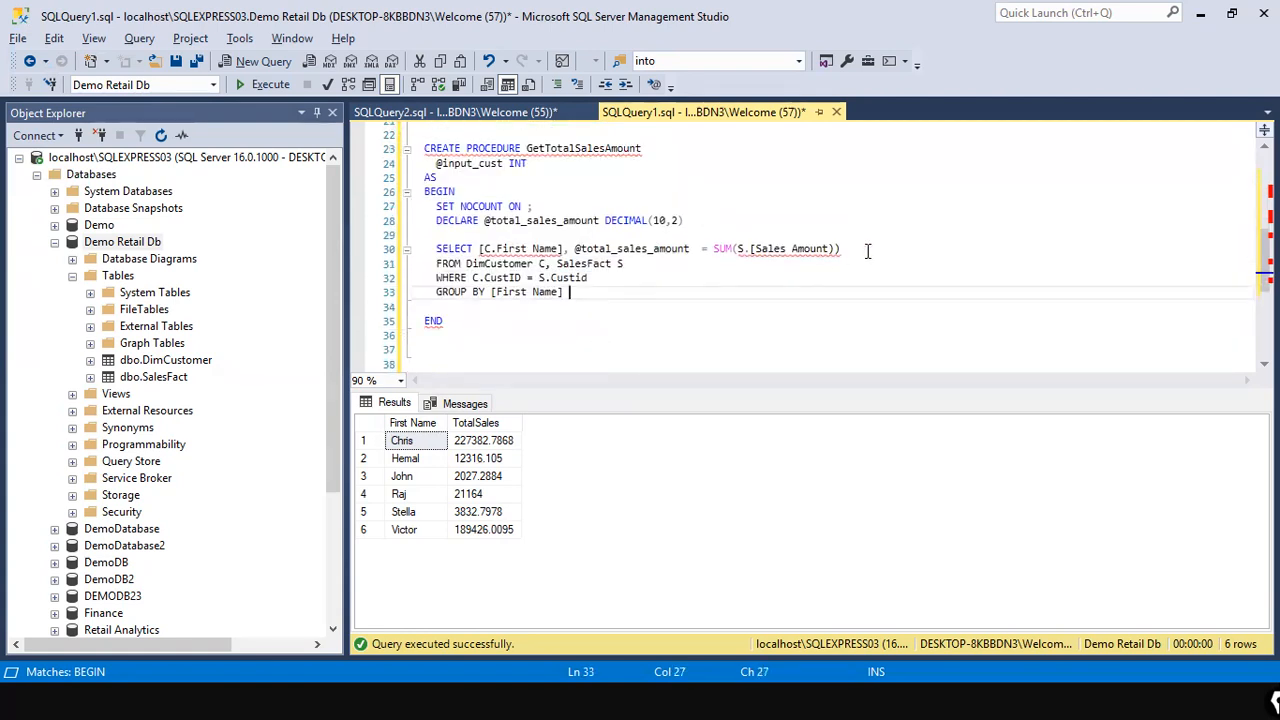
# Step: Add the missing closing square bracket after Sales Amount inside the SUM of the procedure's SELECT line
pyautogui.click(836, 249)
pyautogui.write(']')
pyautogui.press('Left')
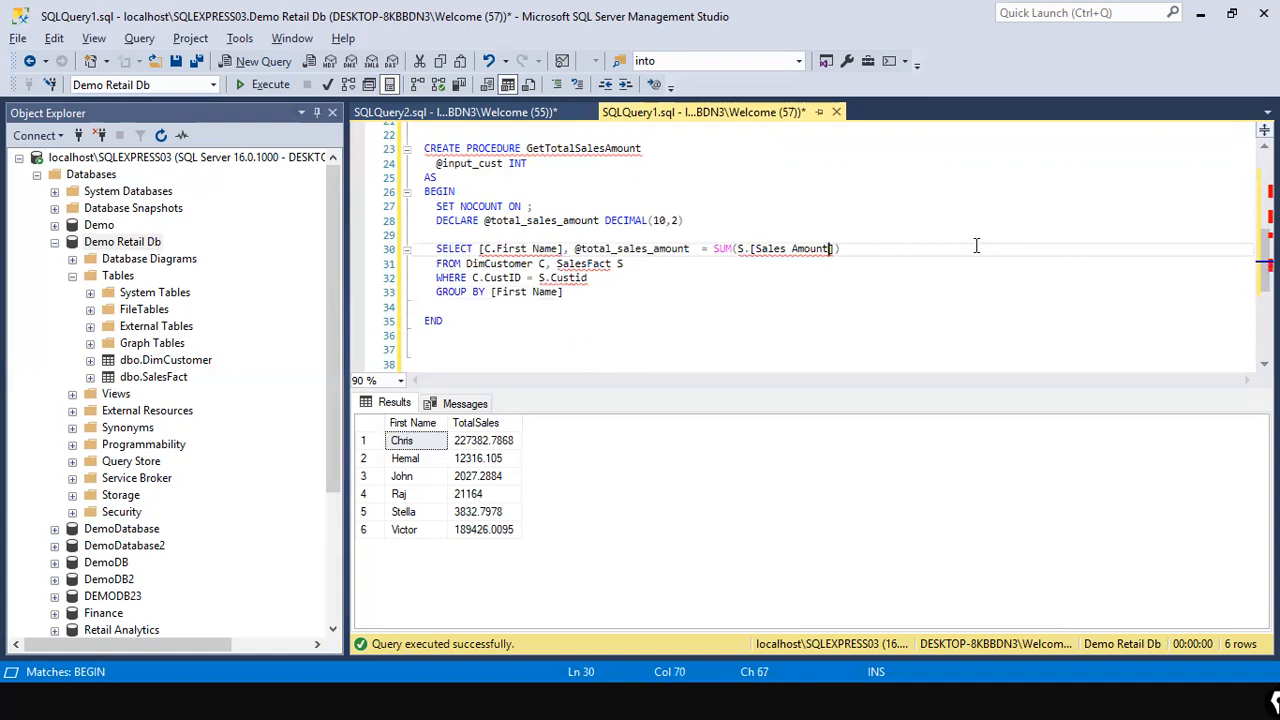
pyautogui.click(936, 263)
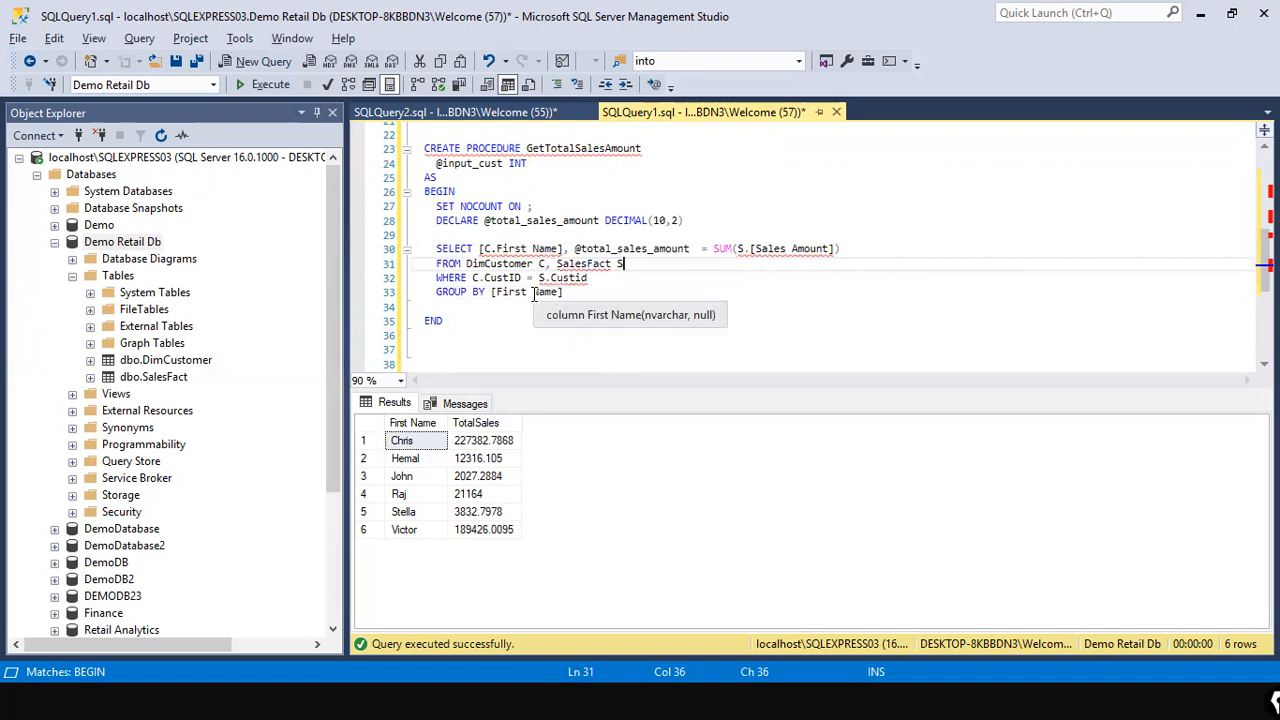
# Step: Rewrite [C.First Name] in the procedure's SELECT line as C.[First Name], with the alias outside the brackets
pyautogui.click(497, 249)
pyautogui.press('BackSpace')
pyautogui.press('BackSpace')
pyautogui.press('Left')
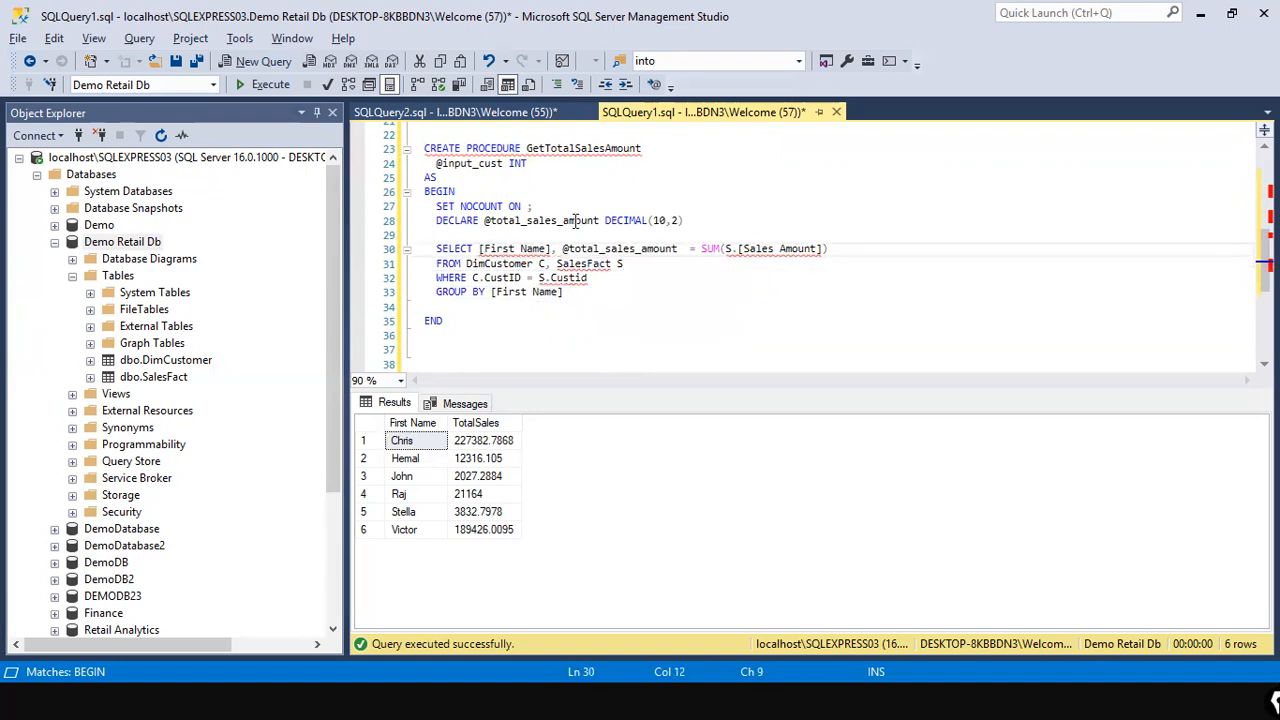
pyautogui.write('C.')
pyautogui.press('Escape')
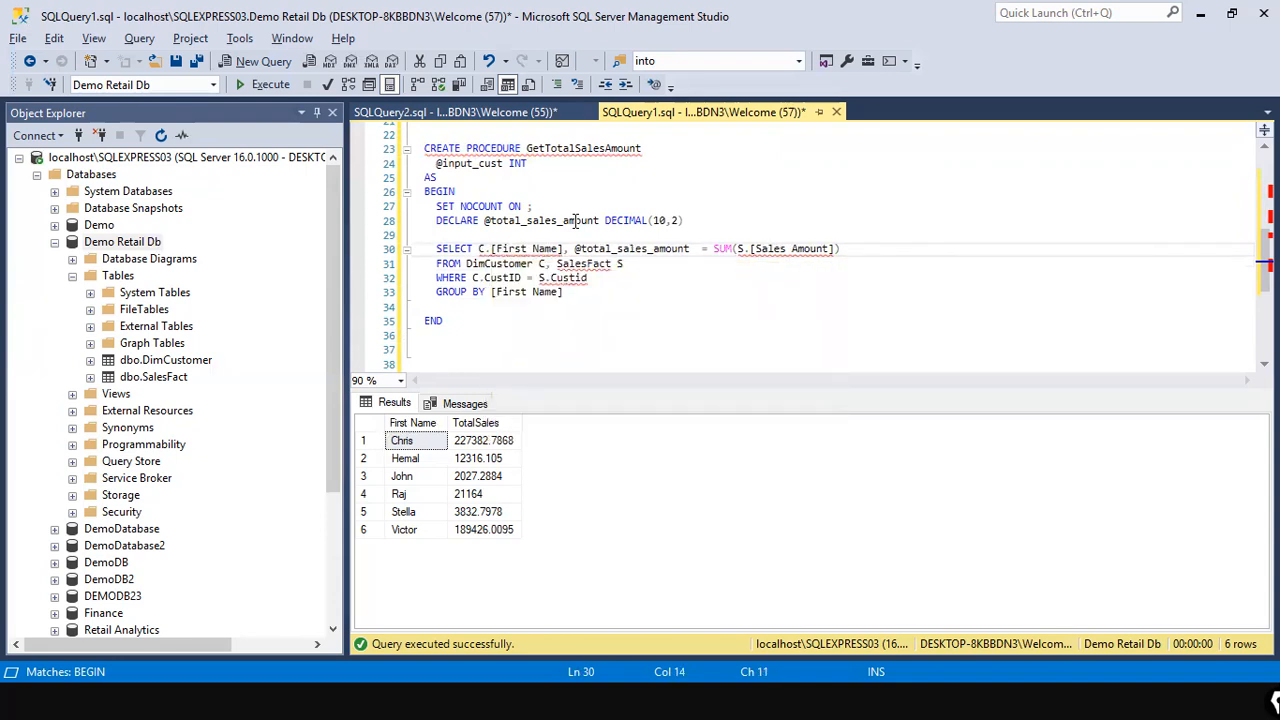
pyautogui.click(450, 349)
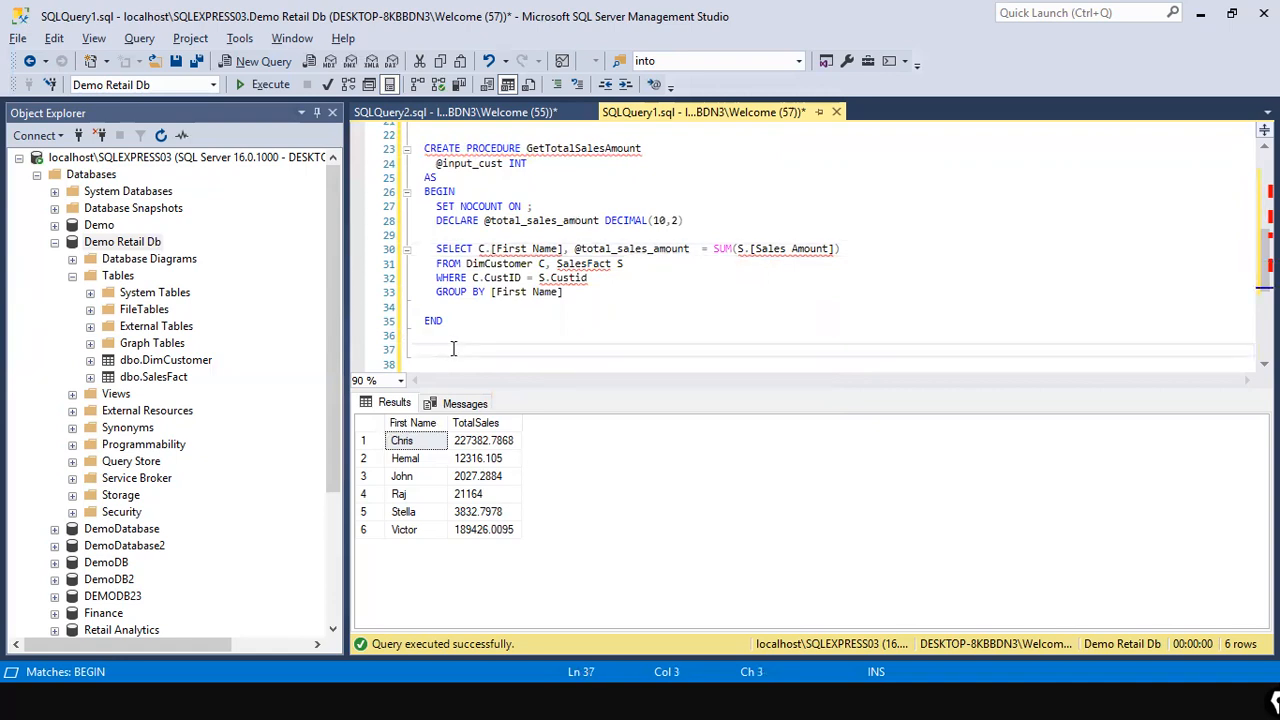
pyautogui.press('Up')
pyautogui.press('Up')
pyautogui.press('Up')
pyautogui.press('Up')
pyautogui.press('Up')
pyautogui.press('End')
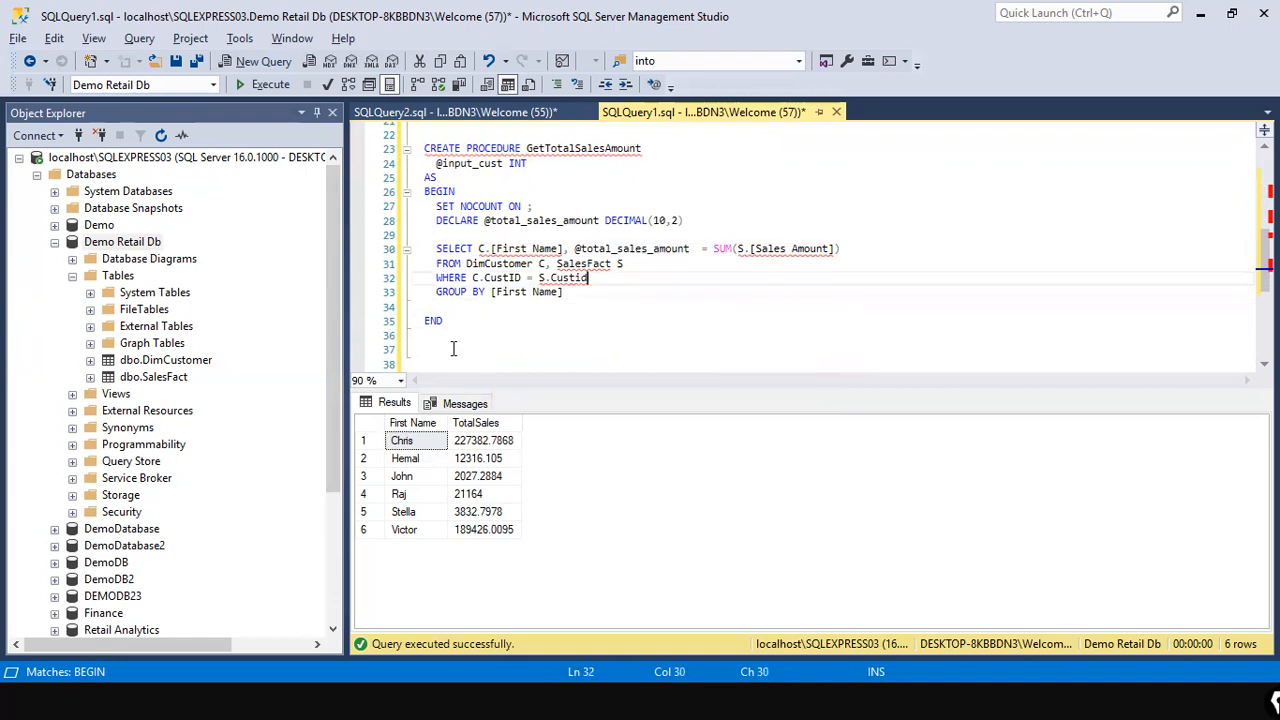
pyautogui.press('Return')
pyautogui.write('AND ')
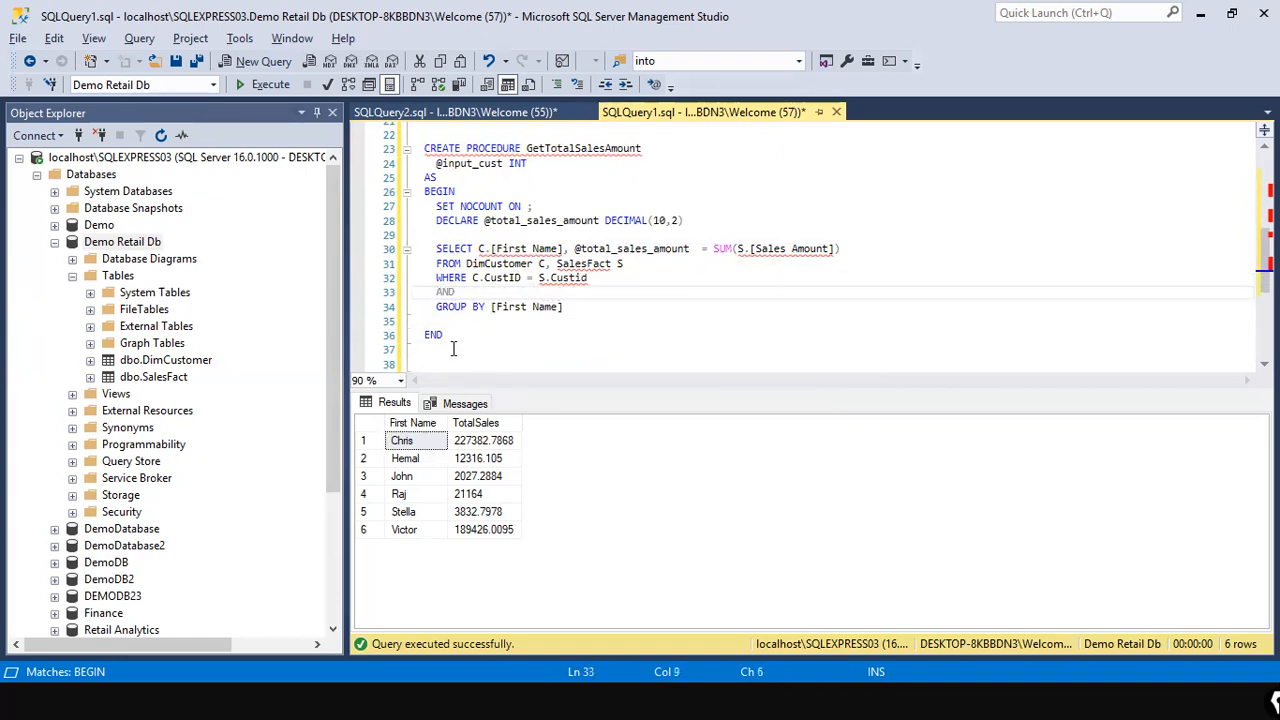
pyautogui.write('C.Cu')
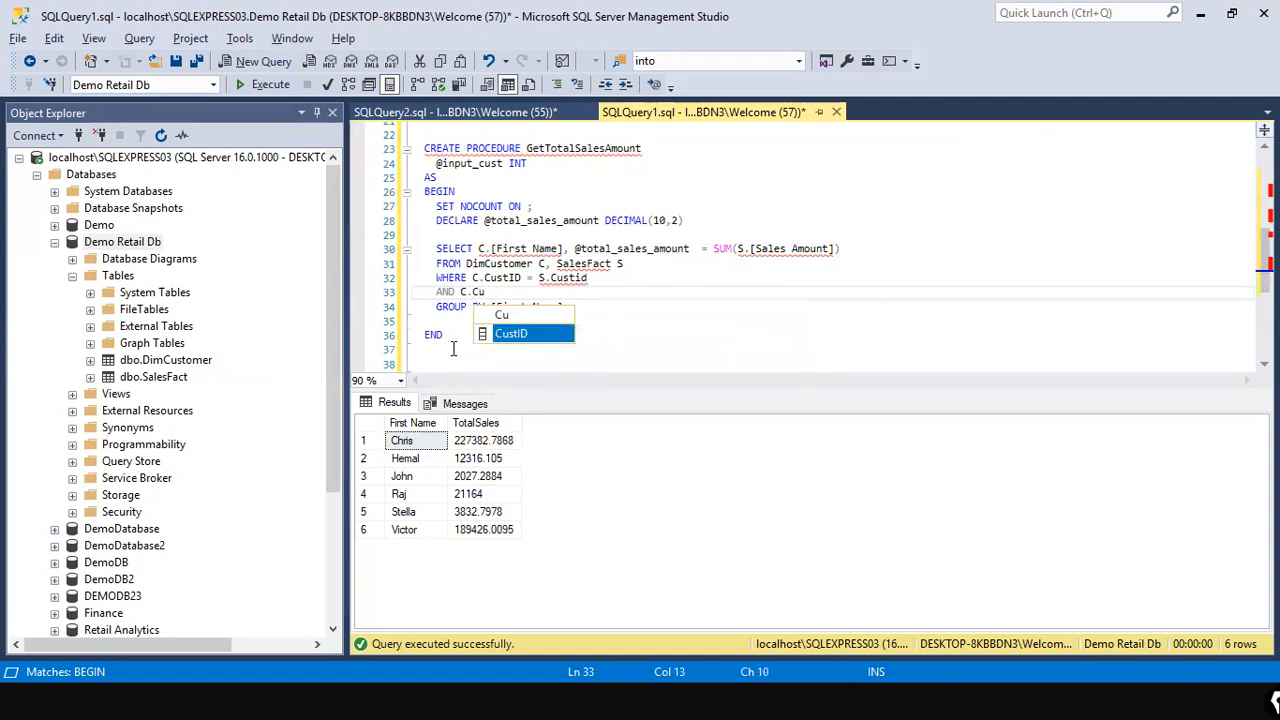
pyautogui.press('Tab')
pyautogui.write('= ')
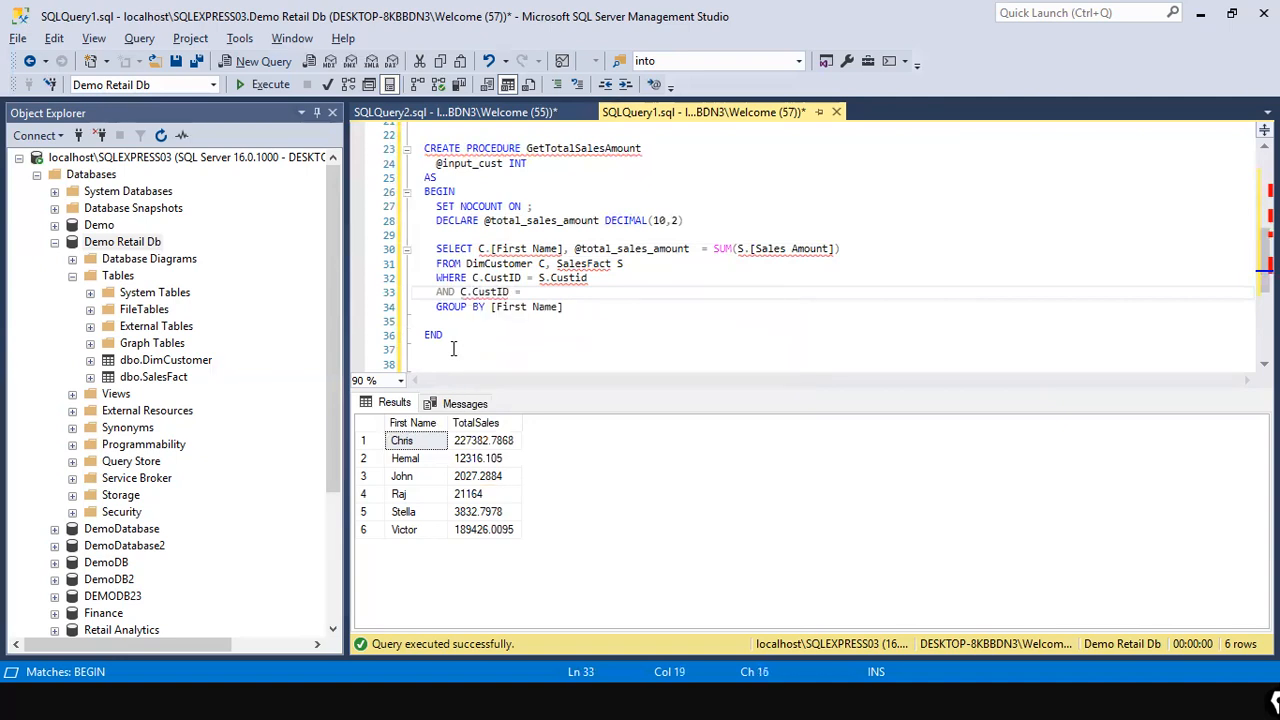
pyautogui.write('@input')
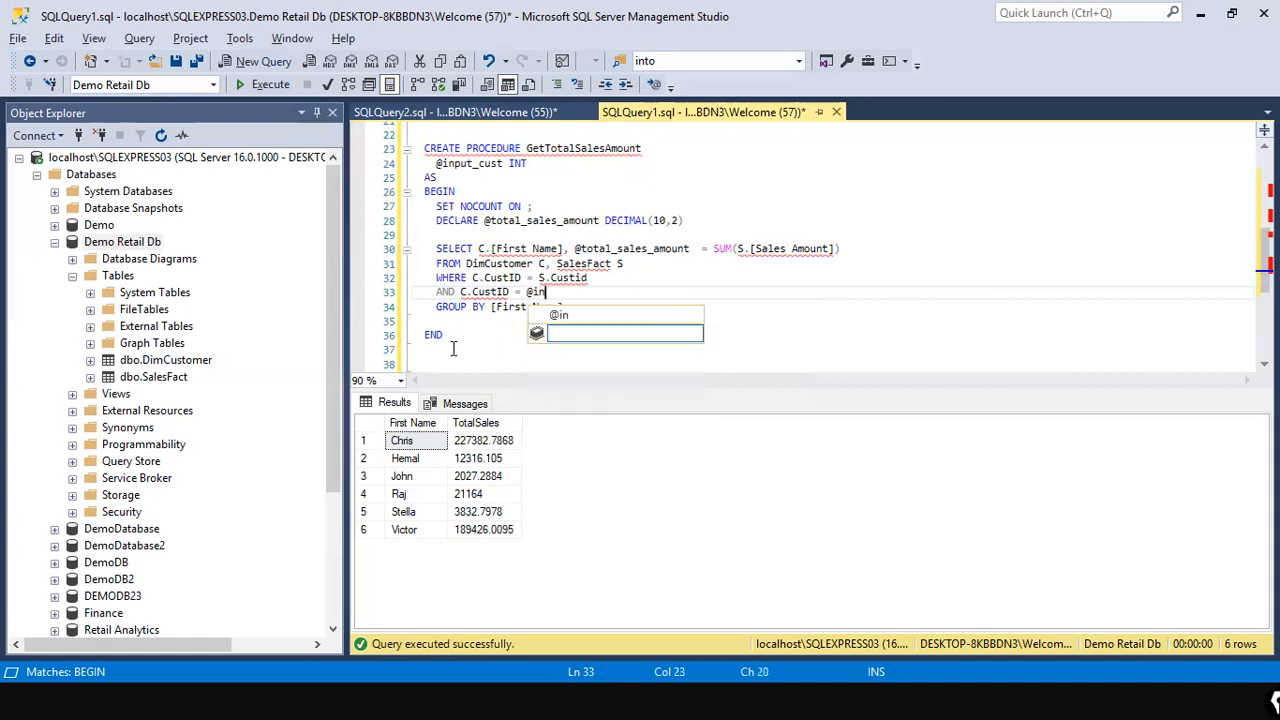
pyautogui.press('Tab')
pyautogui.press('Down')
pyautogui.press('Down')
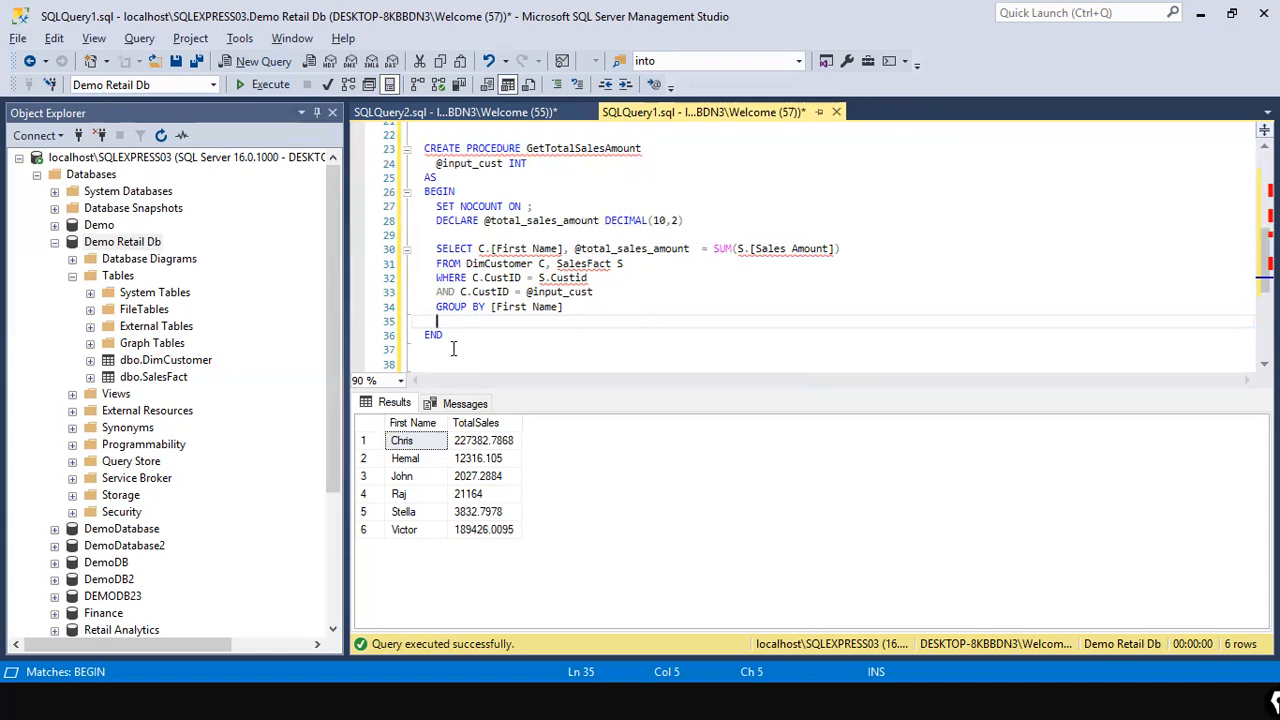
pyautogui.write('RETURN @total_')
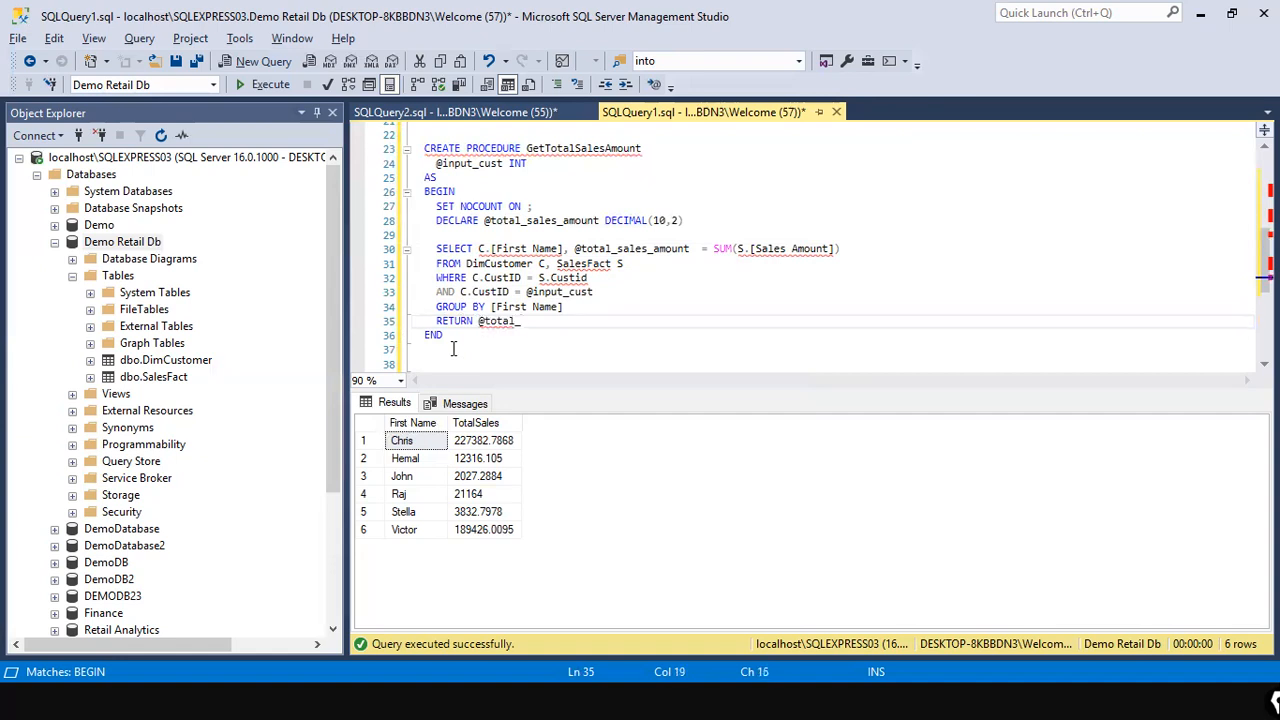
pyautogui.write('sales_amount')
# Step: Try to create the procedure by executing only the CREATE PROCEDURE GetTotalSalesAmount block
pyautogui.click(520, 263)
pyautogui.moveTo(425, 349); pyautogui.dragTo(390, 178)
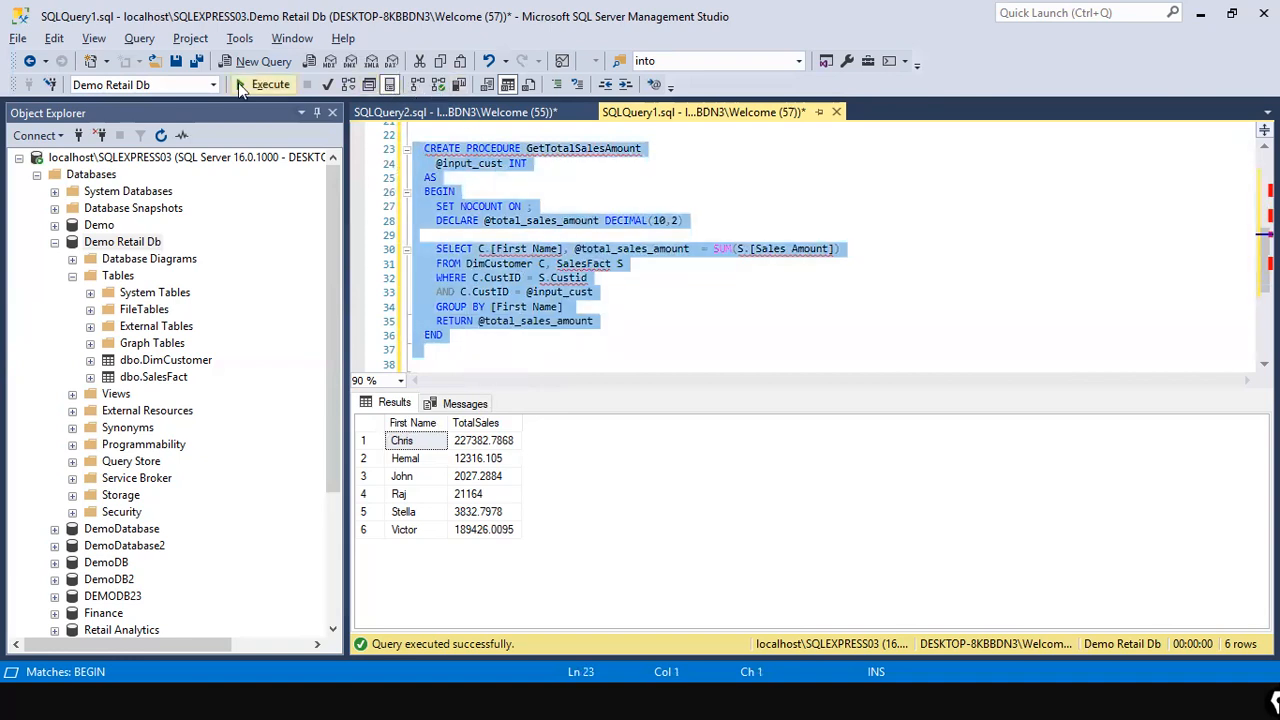
pyautogui.click(240, 85)
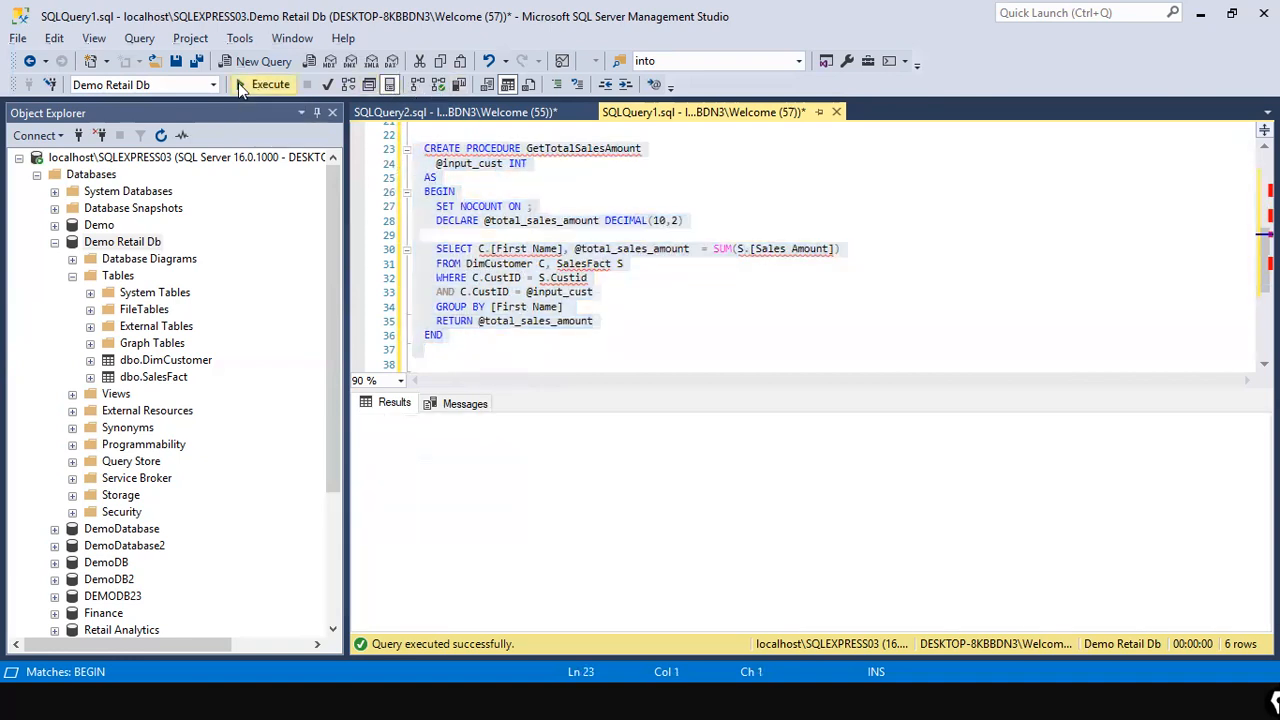
pyautogui.click(695, 317)
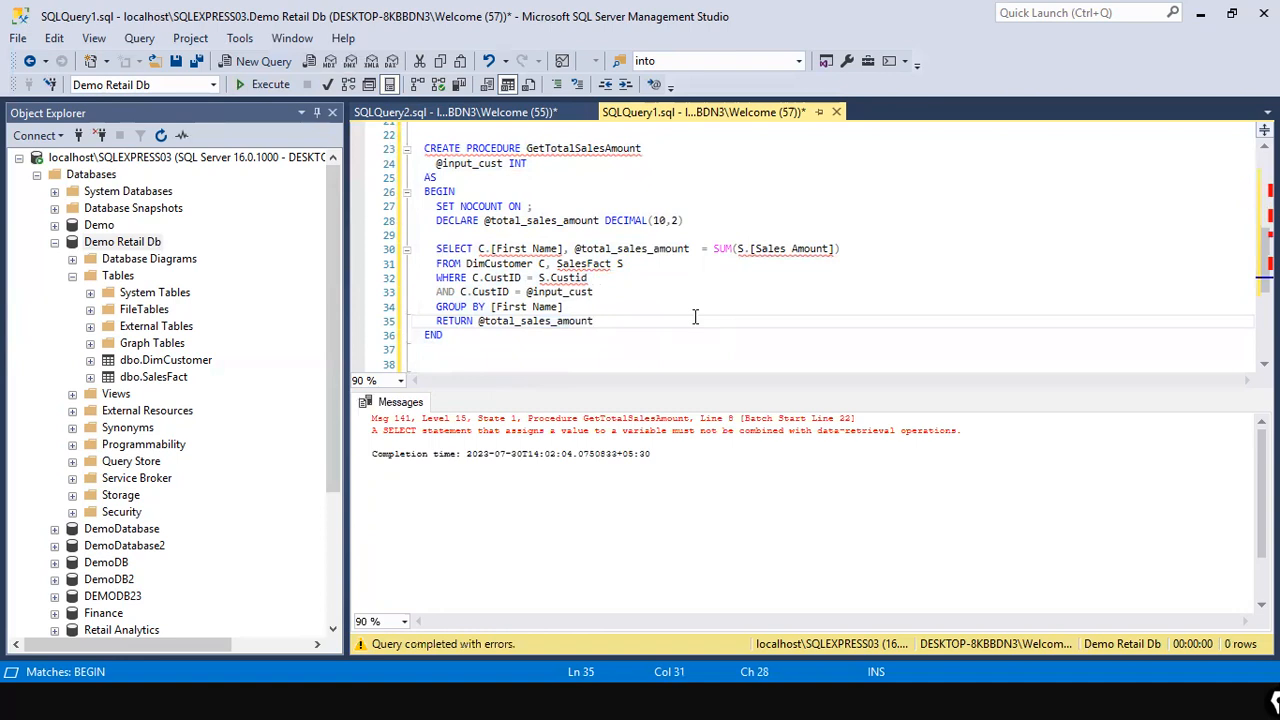
pyautogui.click(820, 222)
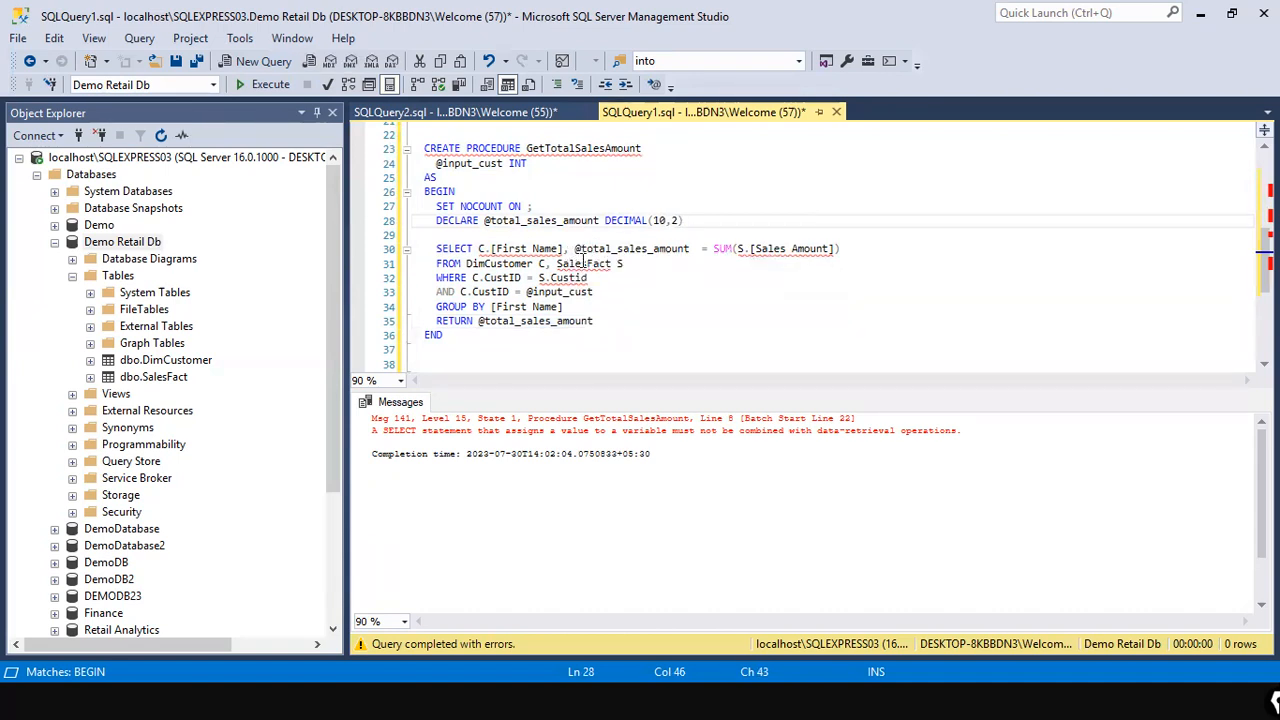
pyautogui.moveTo(574, 249); pyautogui.dragTo(714, 249)
pyautogui.press('BackSpace')
pyautogui.click(622, 318)
pyautogui.click(588, 307)
# Step: Delete the S. alias before [Sales Amount] in the procedure's SELECT line and enter it again
pyautogui.click(599, 249)
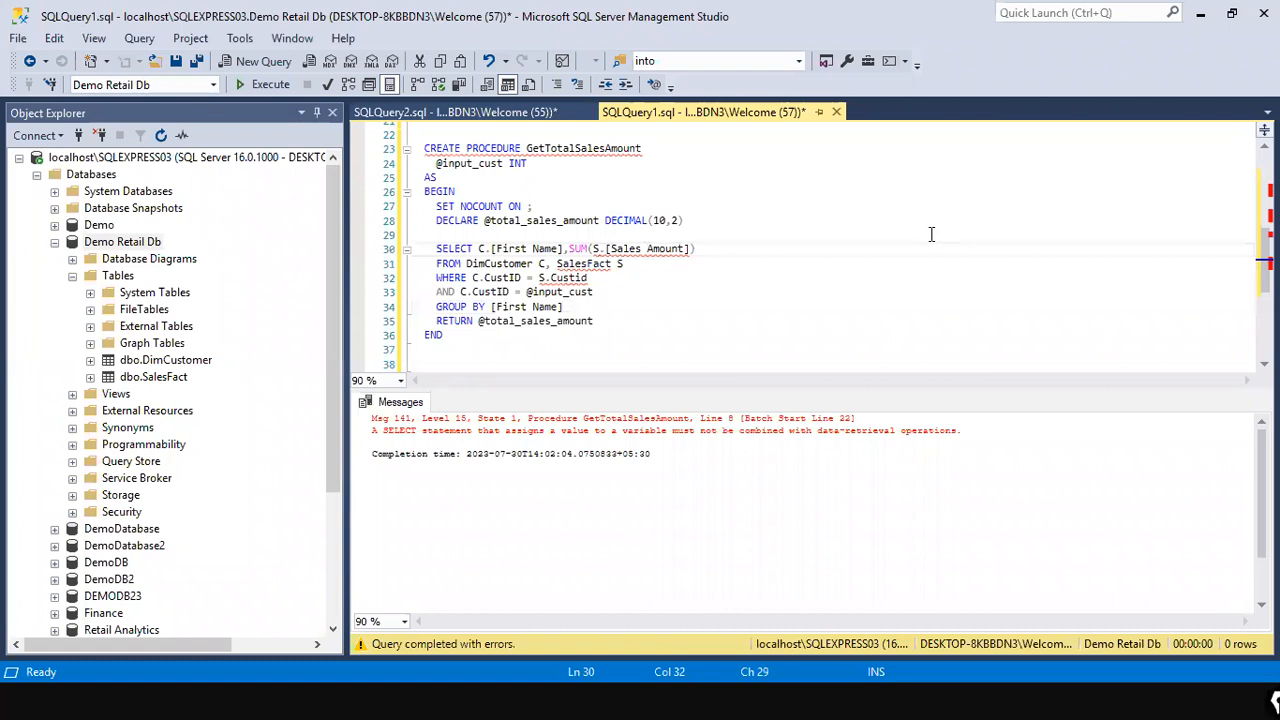
pyautogui.press('Delete')
pyautogui.press('BackSpace')
pyautogui.press('Left')
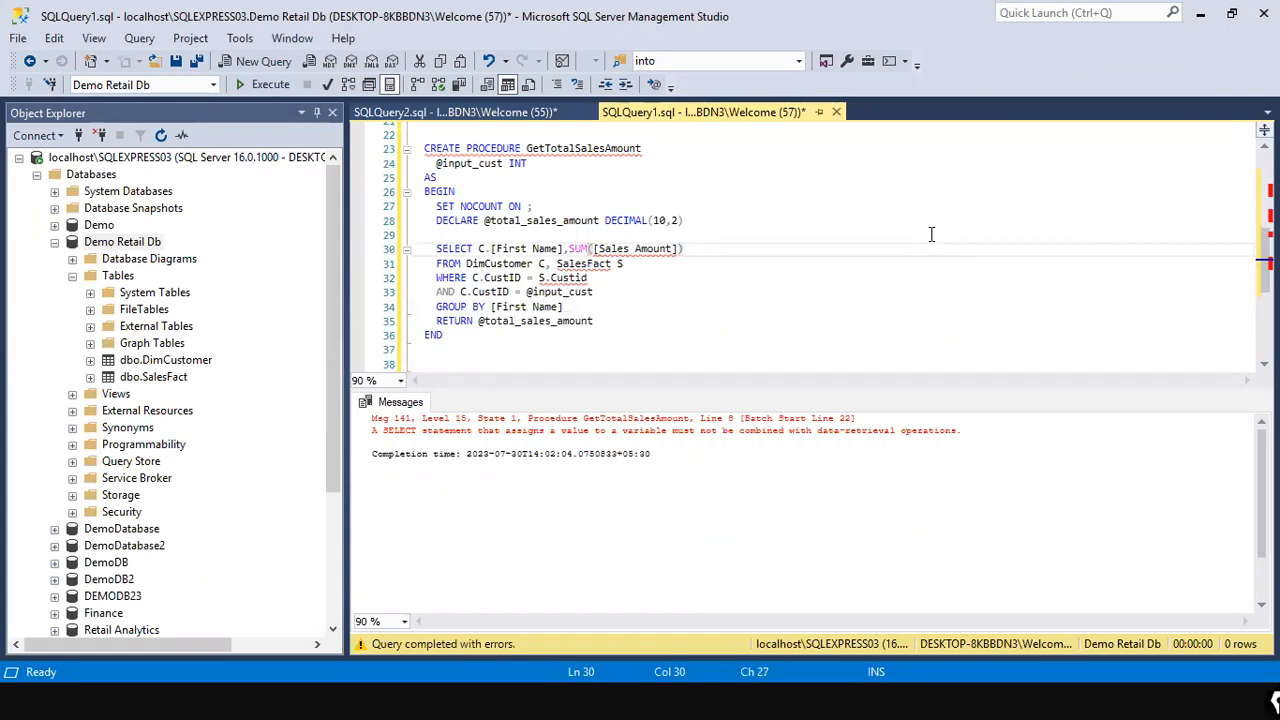
pyautogui.press('Right')
pyautogui.write('S.')
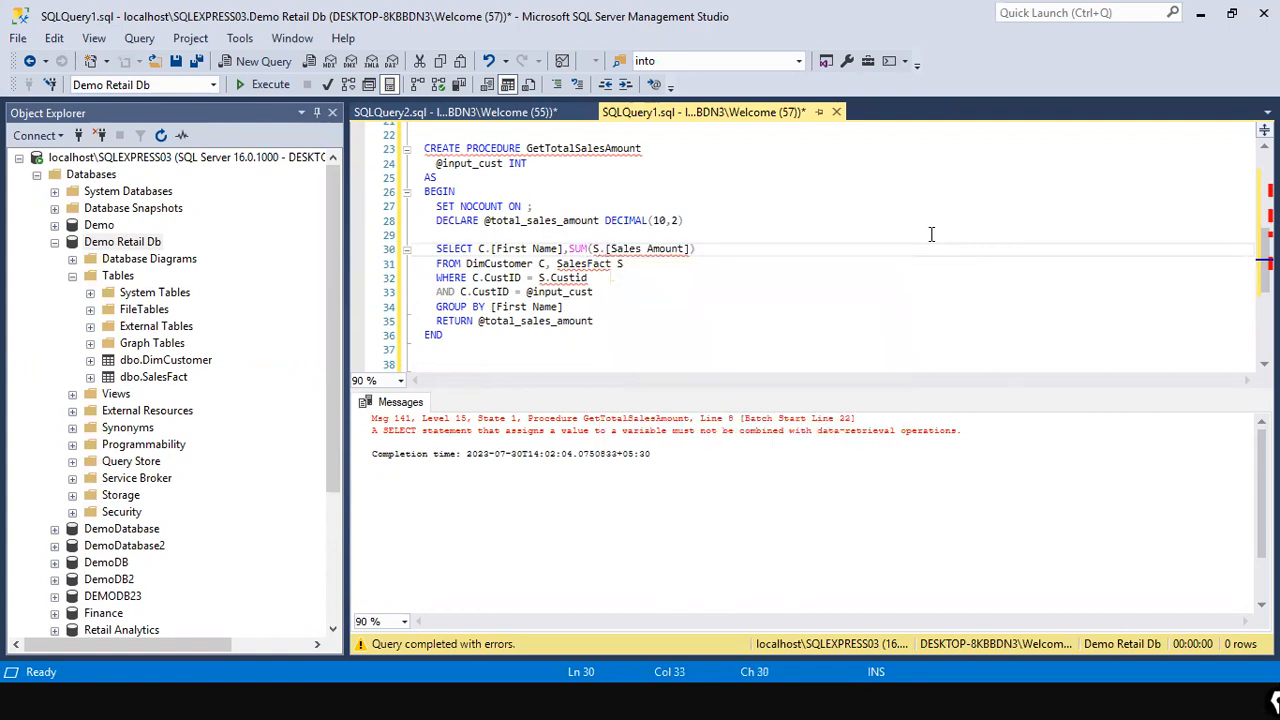
pyautogui.scroll(2, 790, 272)
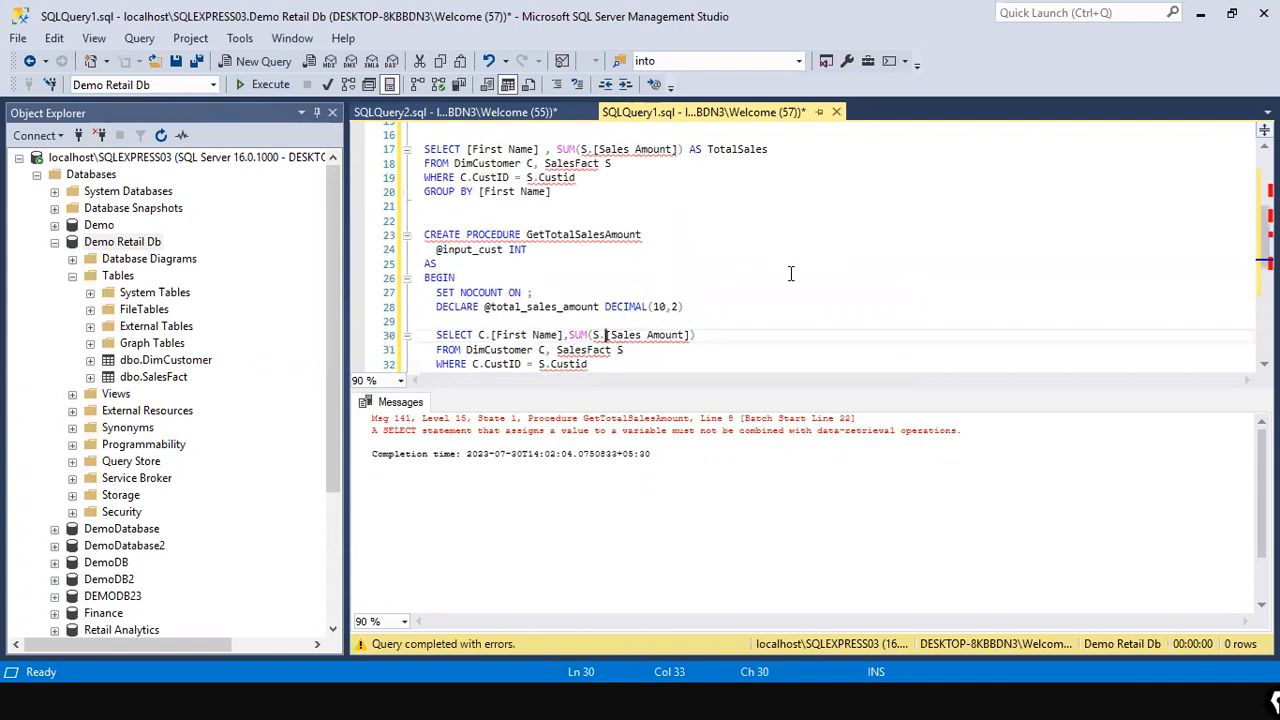
pyautogui.click(641, 149)
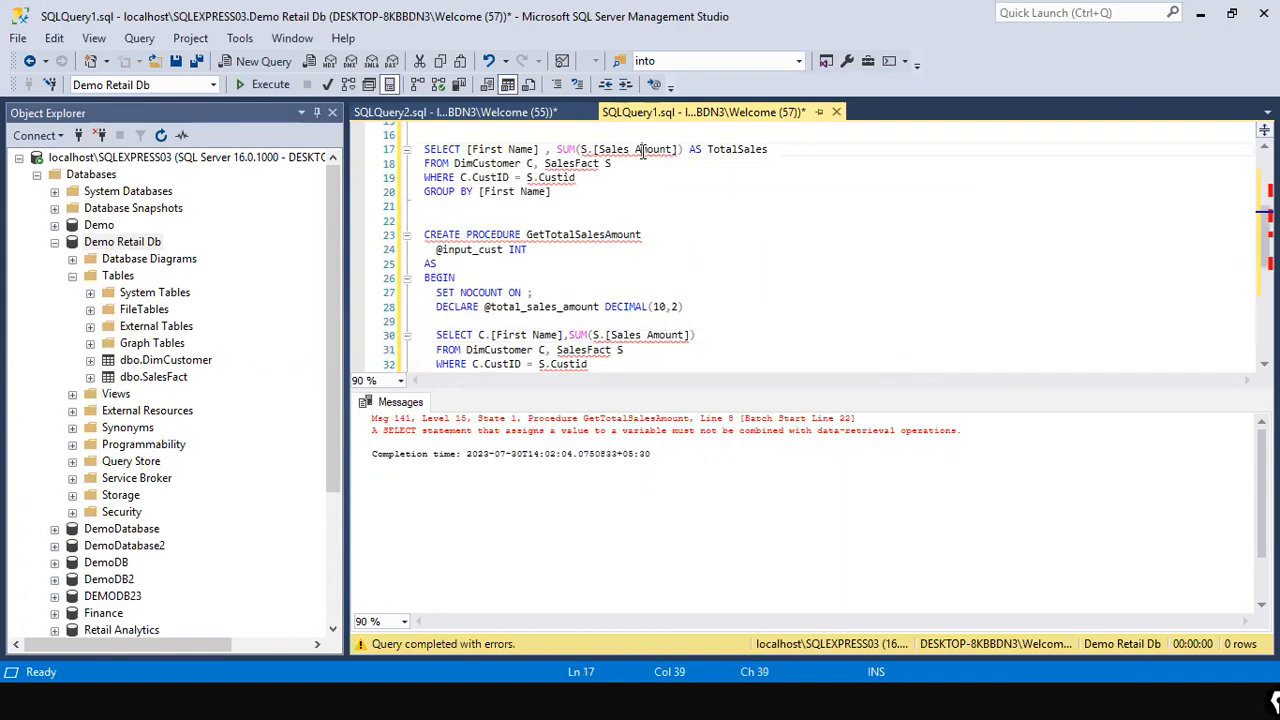
pyautogui.scroll(-1, 621, 223)
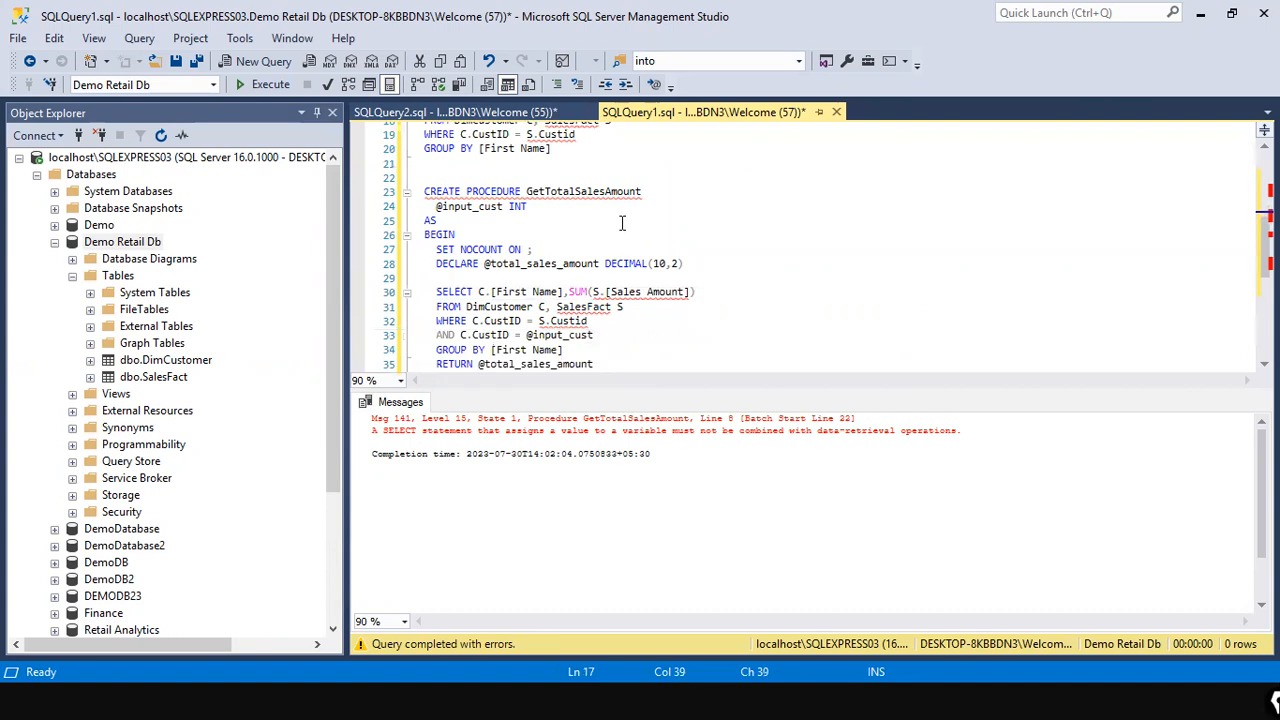
pyautogui.scroll(3, 621, 223)
pyautogui.scroll(-4, 612, 250)
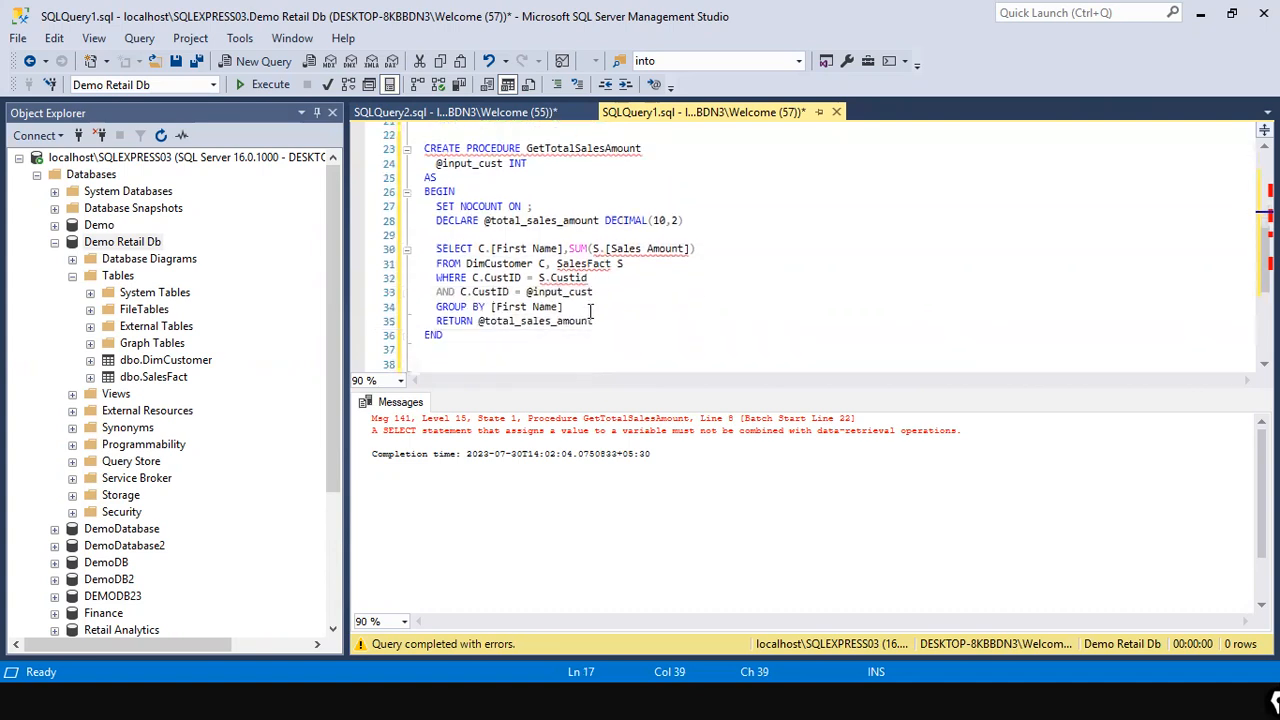
pyautogui.moveTo(600, 328); pyautogui.dragTo(423, 325)
pyautogui.press('BackSpace')
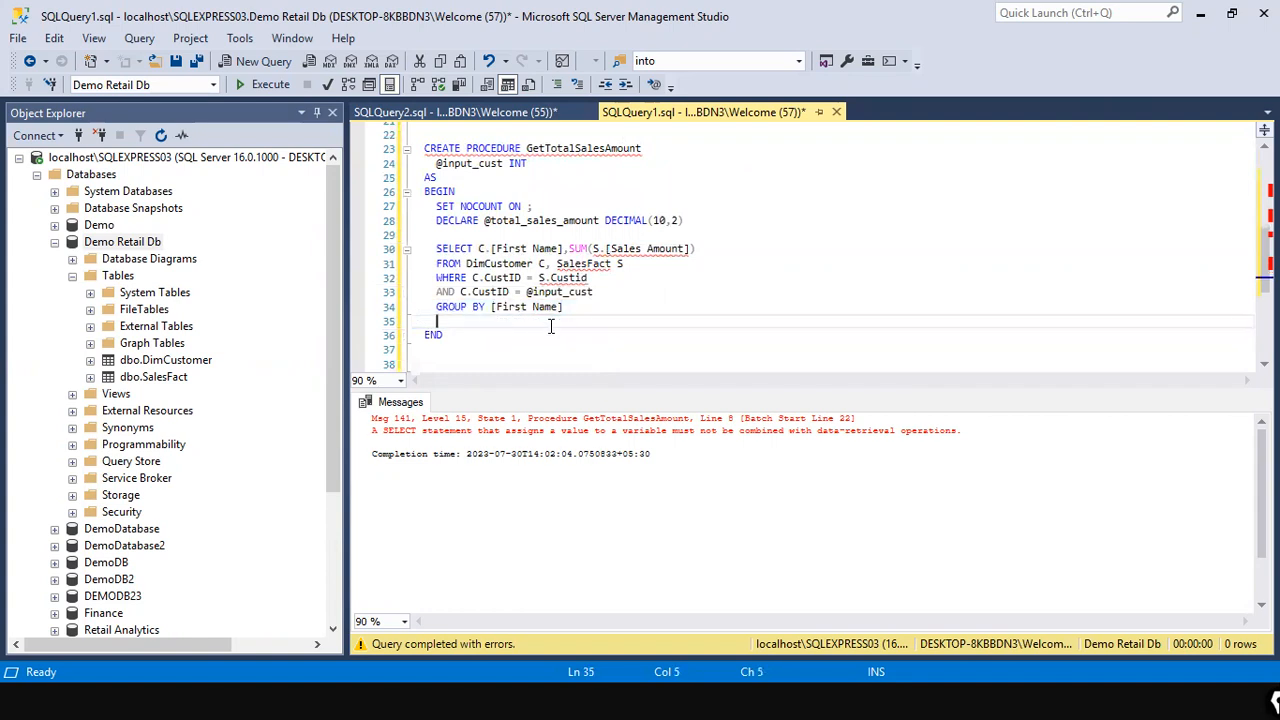
# Step: Execute only the revised CREATE PROCEDURE GetTotalSalesAmount block, through its END line
pyautogui.scroll(1, 535, 337)
pyautogui.scroll(-1, 535, 337)
pyautogui.moveTo(518, 334); pyautogui.dragTo(415, 150)
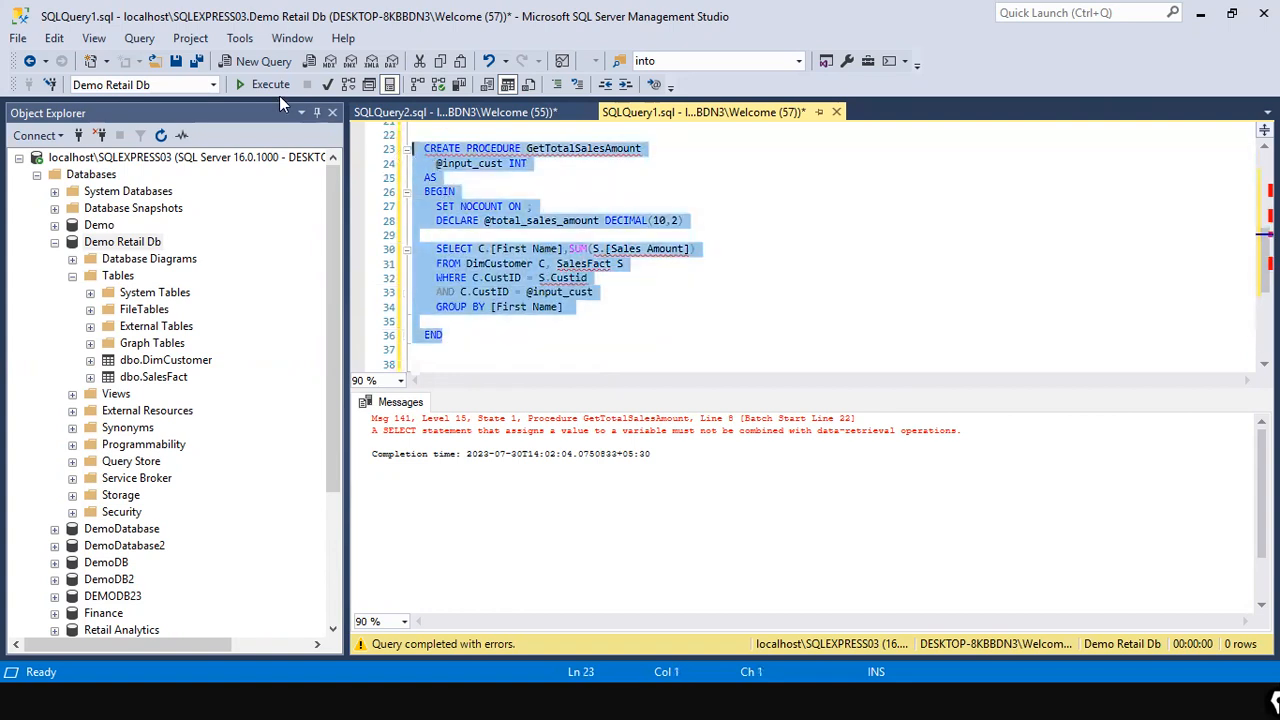
pyautogui.click(251, 75)
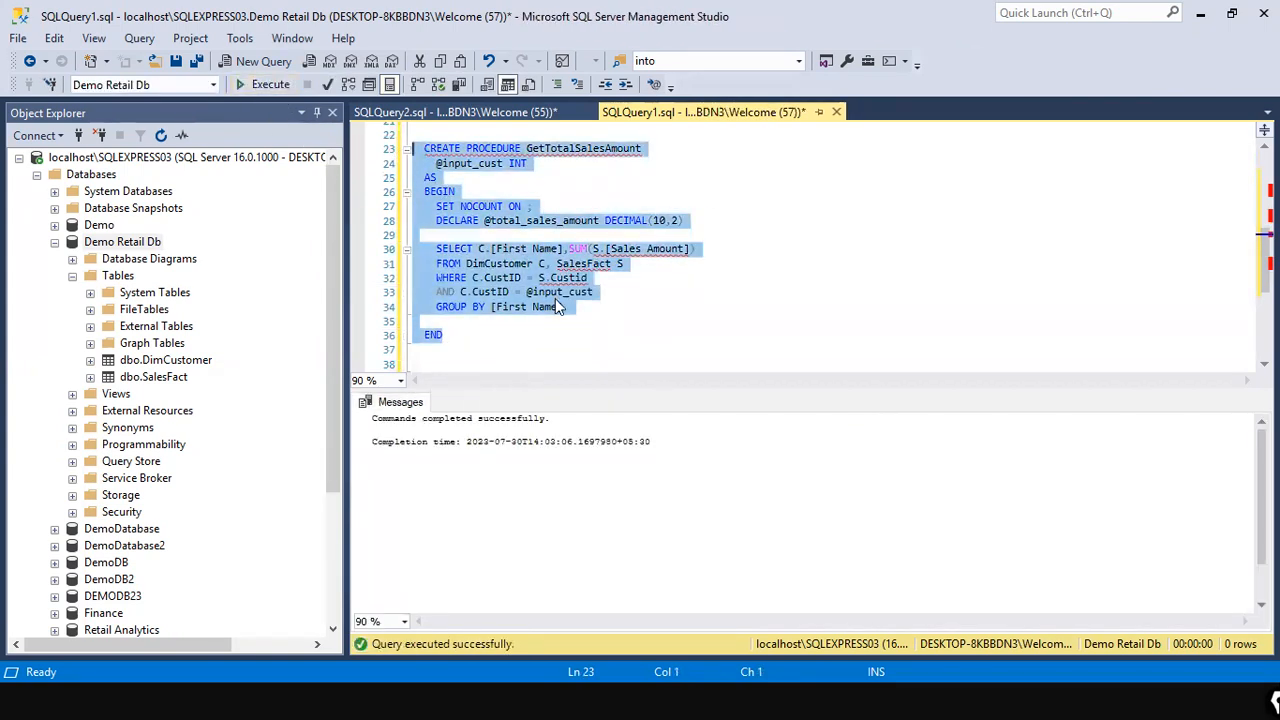
pyautogui.click(545, 321)
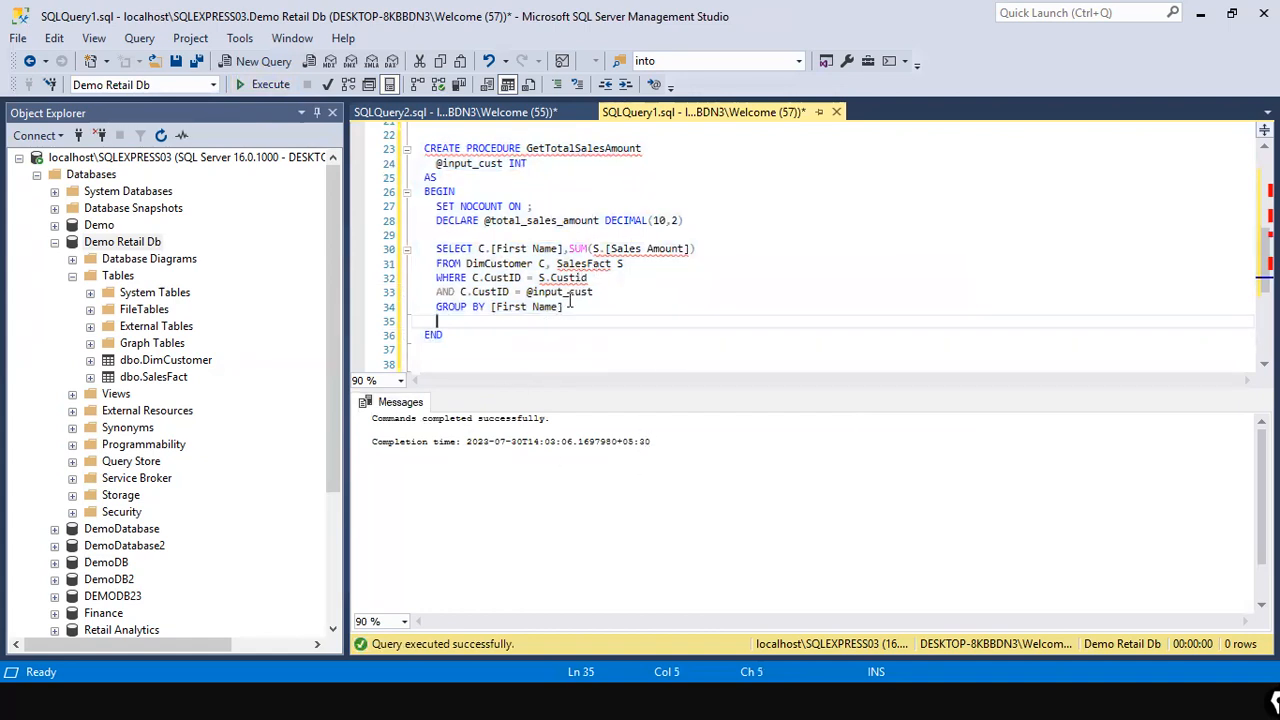
pyautogui.click(436, 358)
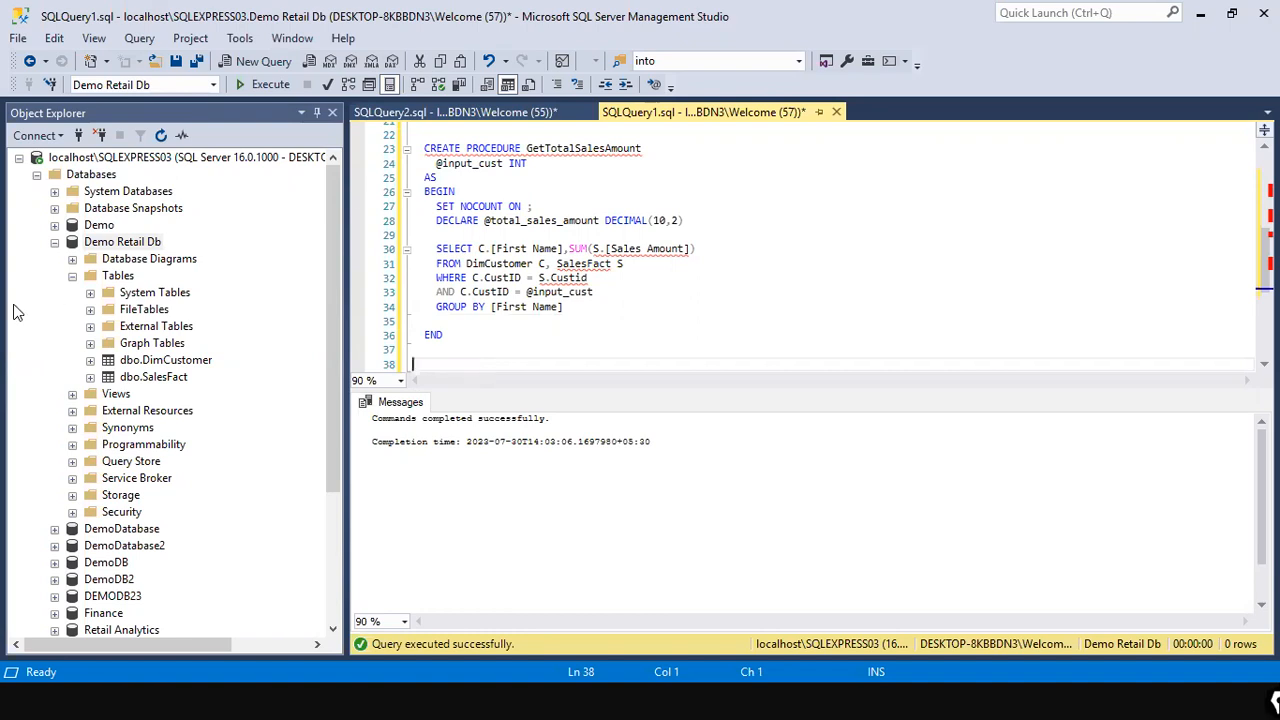
# Step: Check the format of the CustID values in the SalesFact results of SQLQuery2, then return to the SQLQuery1 script
pyautogui.rightClick(145, 366)
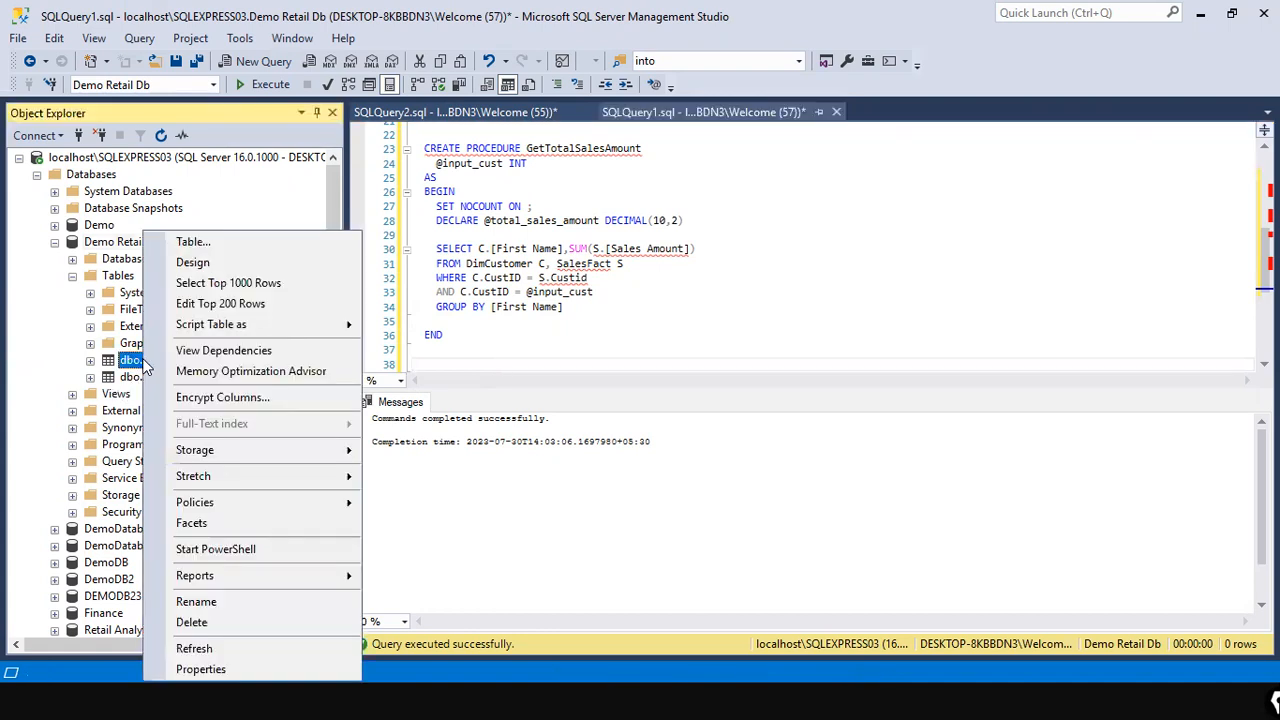
pyautogui.click(720, 263)
pyautogui.click(547, 115)
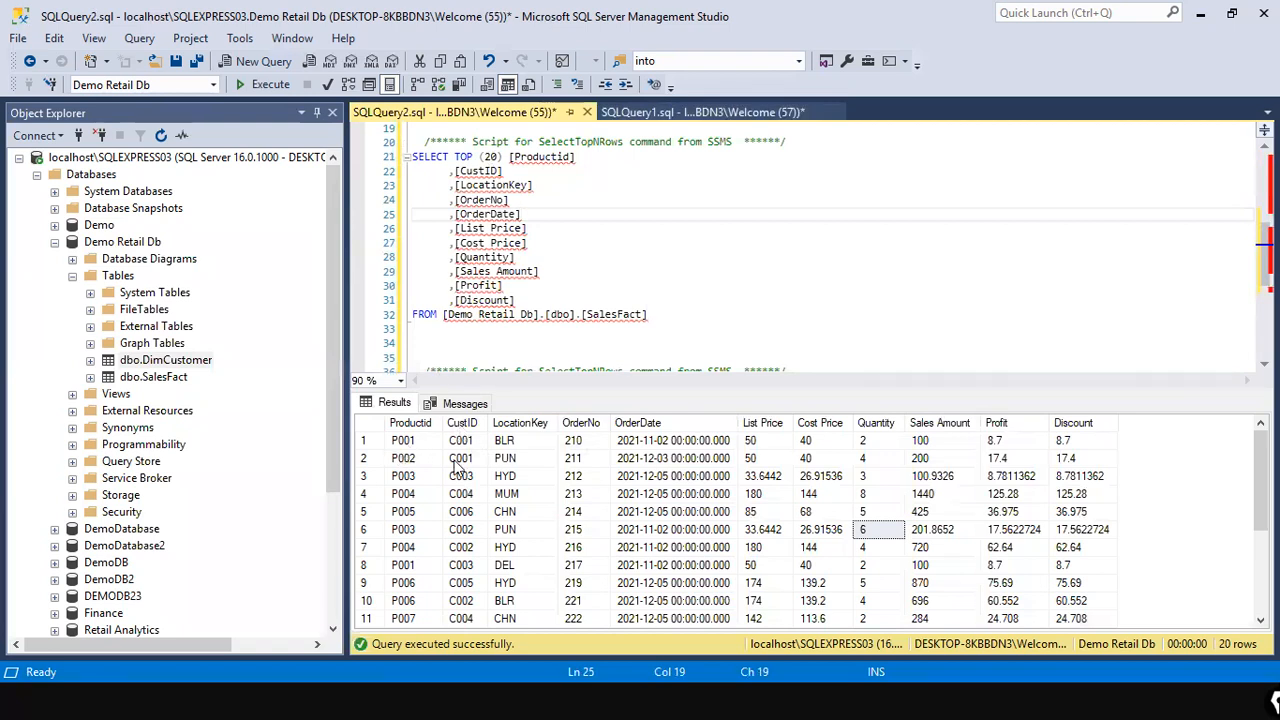
pyautogui.click(716, 118)
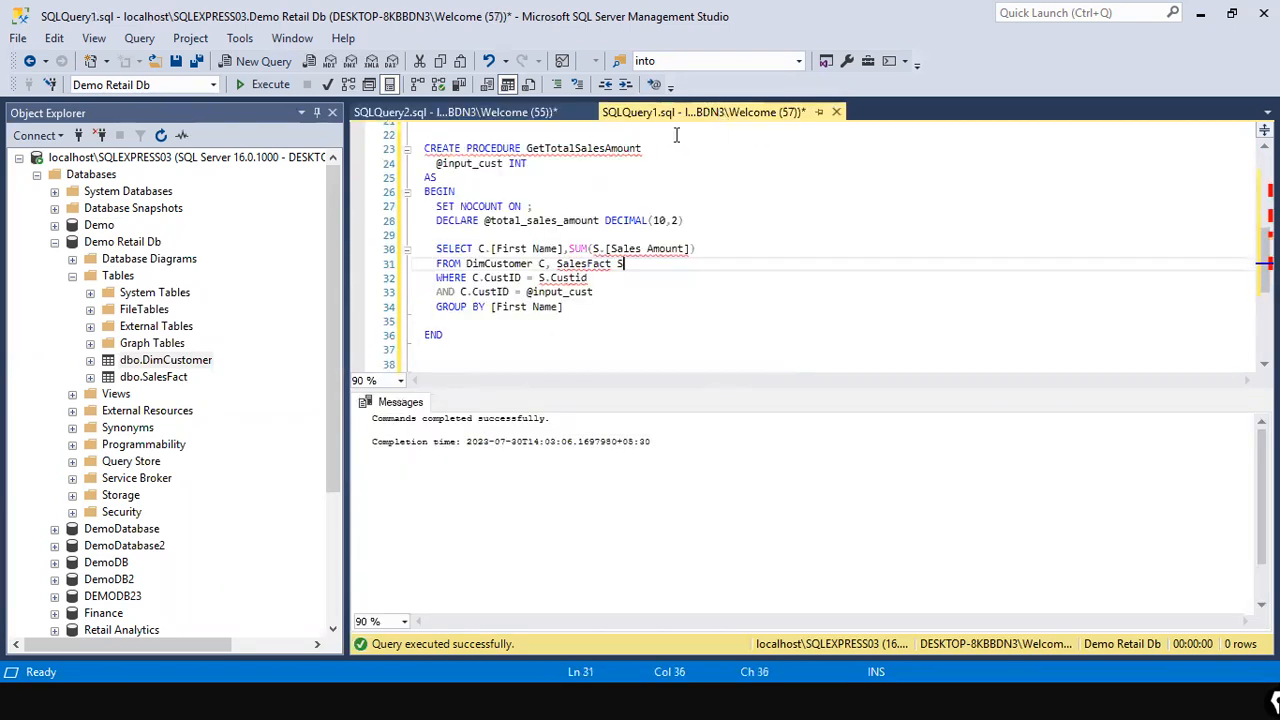
pyautogui.click(515, 163)
pyautogui.press('End')
pyautogui.press('BackSpace')
pyautogui.press('BackSpace')
pyautogui.press('BackSpace')
pyautogui.write('VARCHAR(10)')
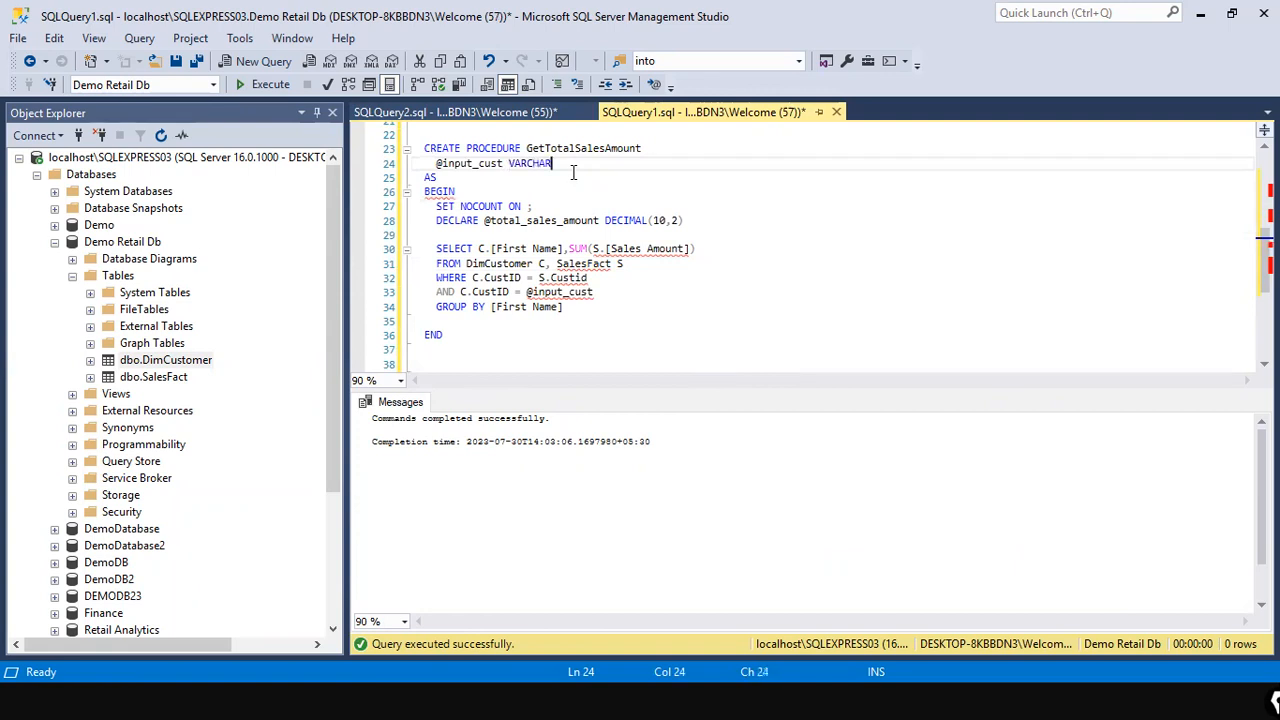
# Step: Add a DROP PROCEDURE GetTotalSalesAmount statement on its own line above the CREATE PROCEDURE block
pyautogui.press('Up')
pyautogui.press('Up')
pyautogui.press('Up')
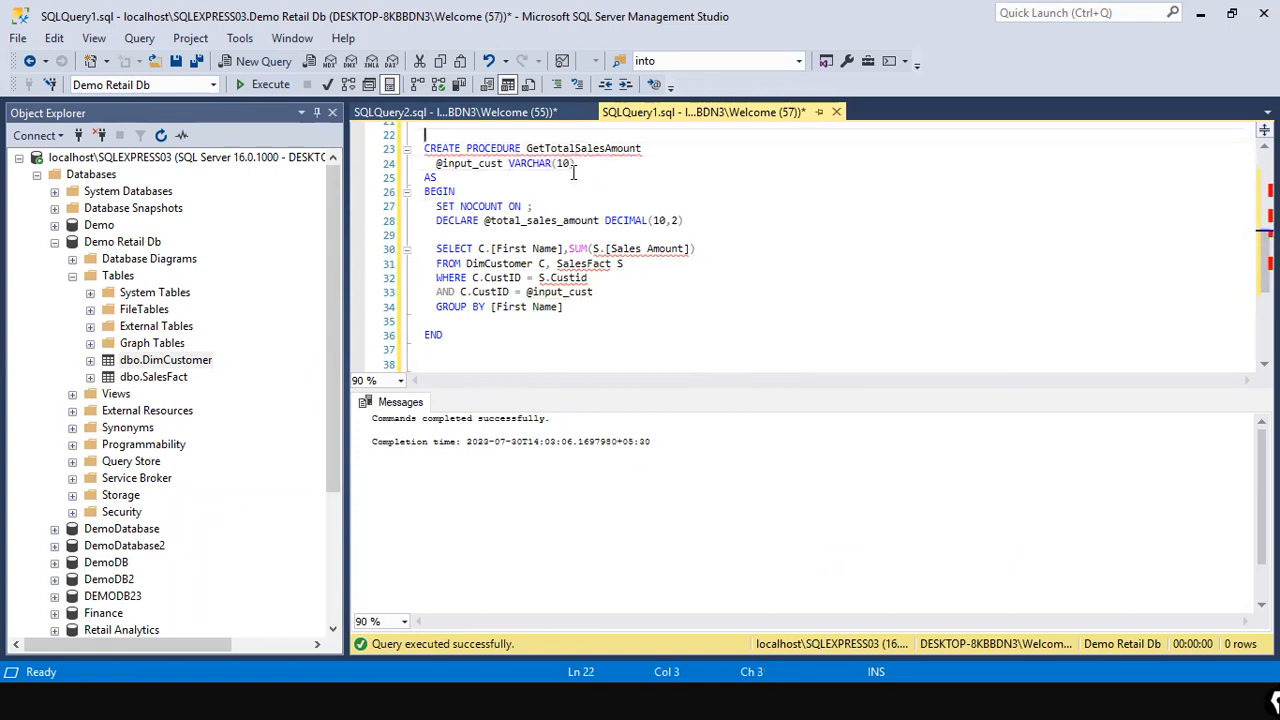
pyautogui.press('Return')
pyautogui.press('Down')
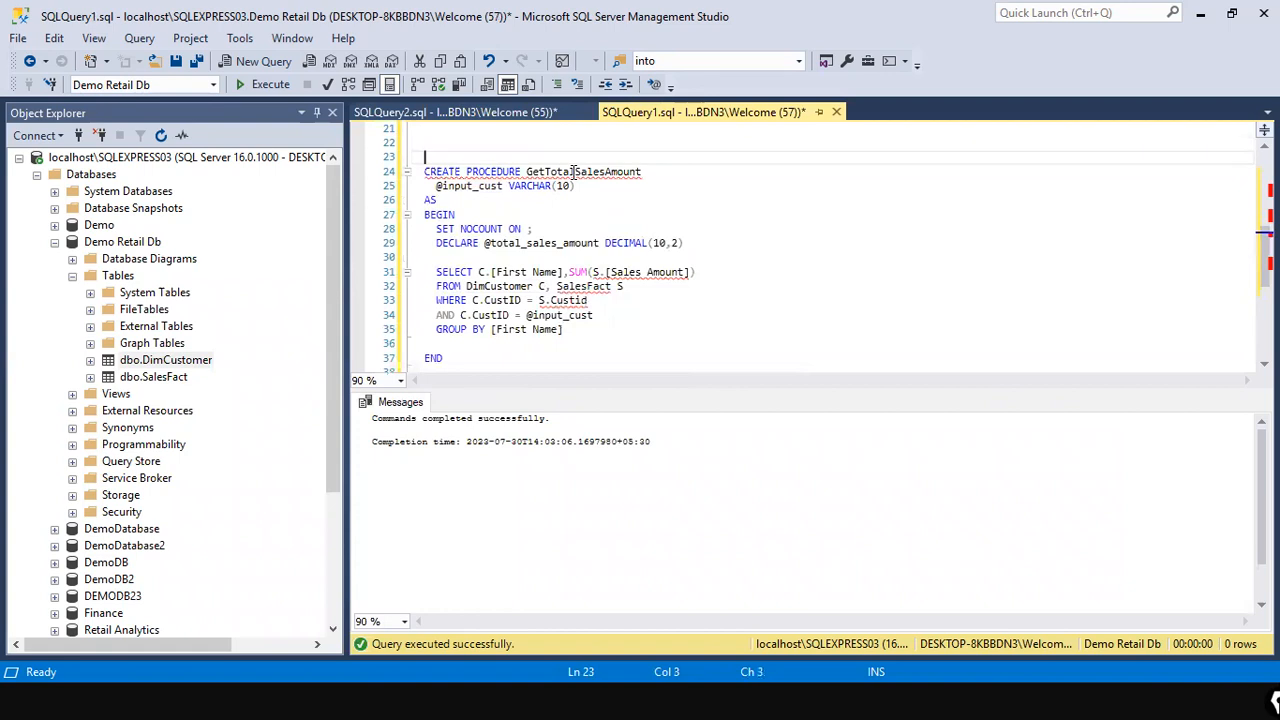
pyautogui.press('Return')
pyautogui.press('Up')
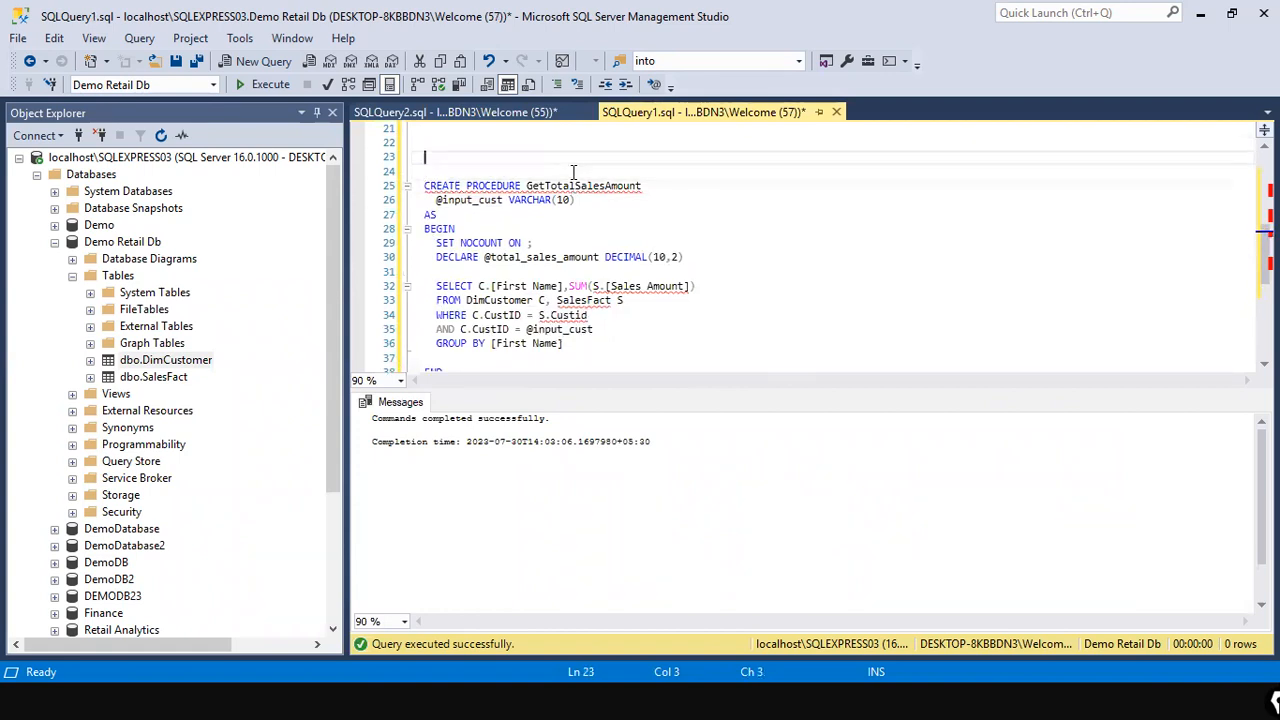
pyautogui.write('DROP PROCEDURE')
pyautogui.press('Down')
pyautogui.press('Down')
pyautogui.press('Up')
pyautogui.press('Up')
pyautogui.press('Down')
pyautogui.press('Down')
pyautogui.hotkey('shift', 'End')
pyautogui.hotkey('ctrl', 'c')
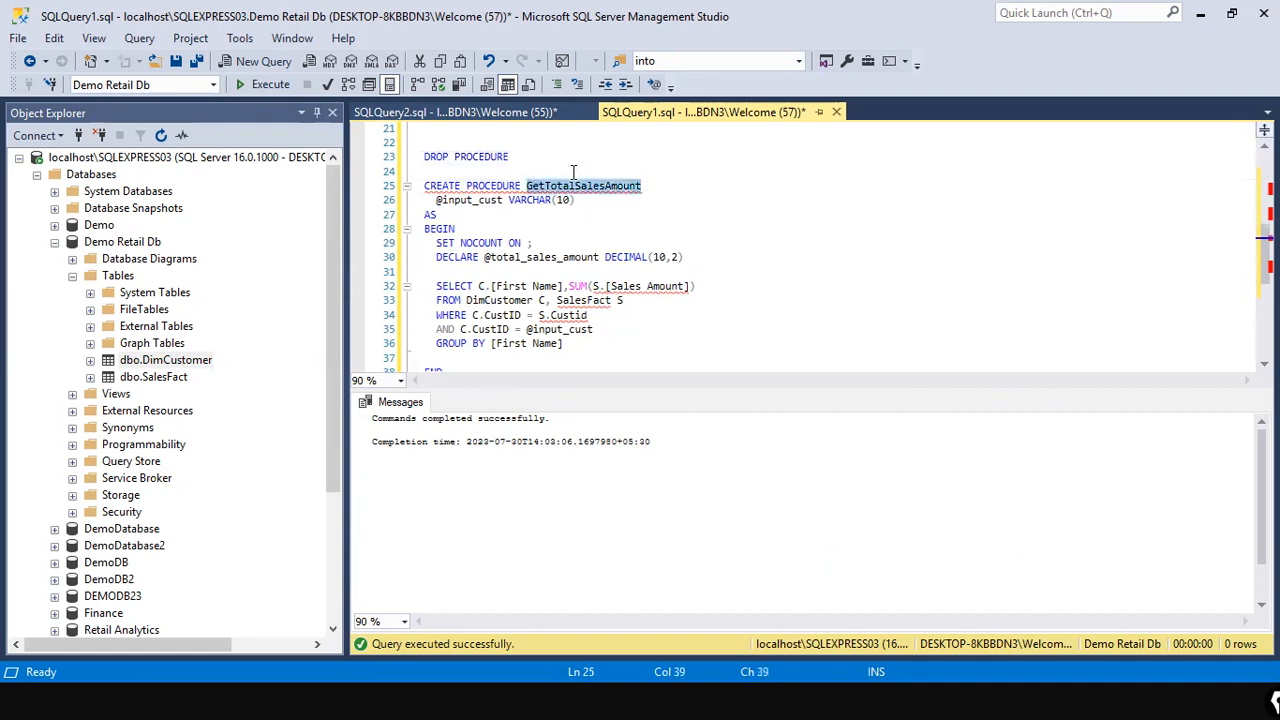
pyautogui.press('Up')
pyautogui.press('Up')
pyautogui.hotkey('ctrl', 'v')
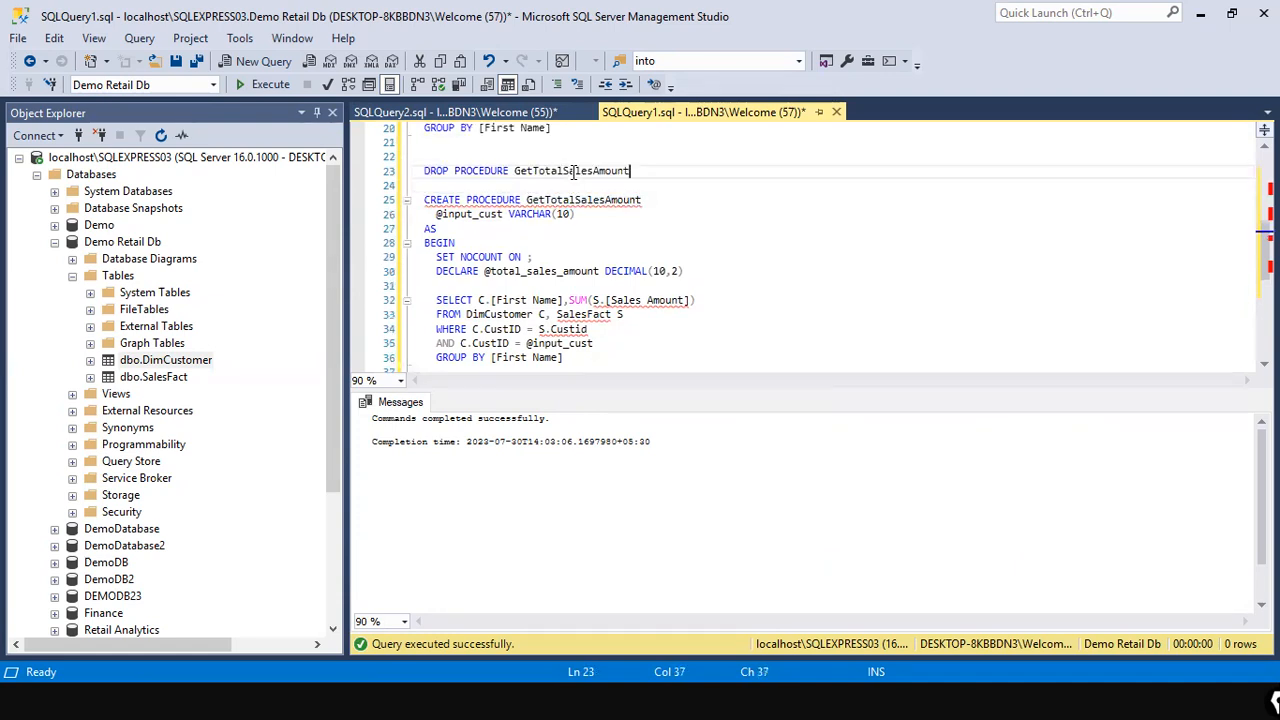
pyautogui.hotkey('ctrl', 'x')
pyautogui.press('Down')
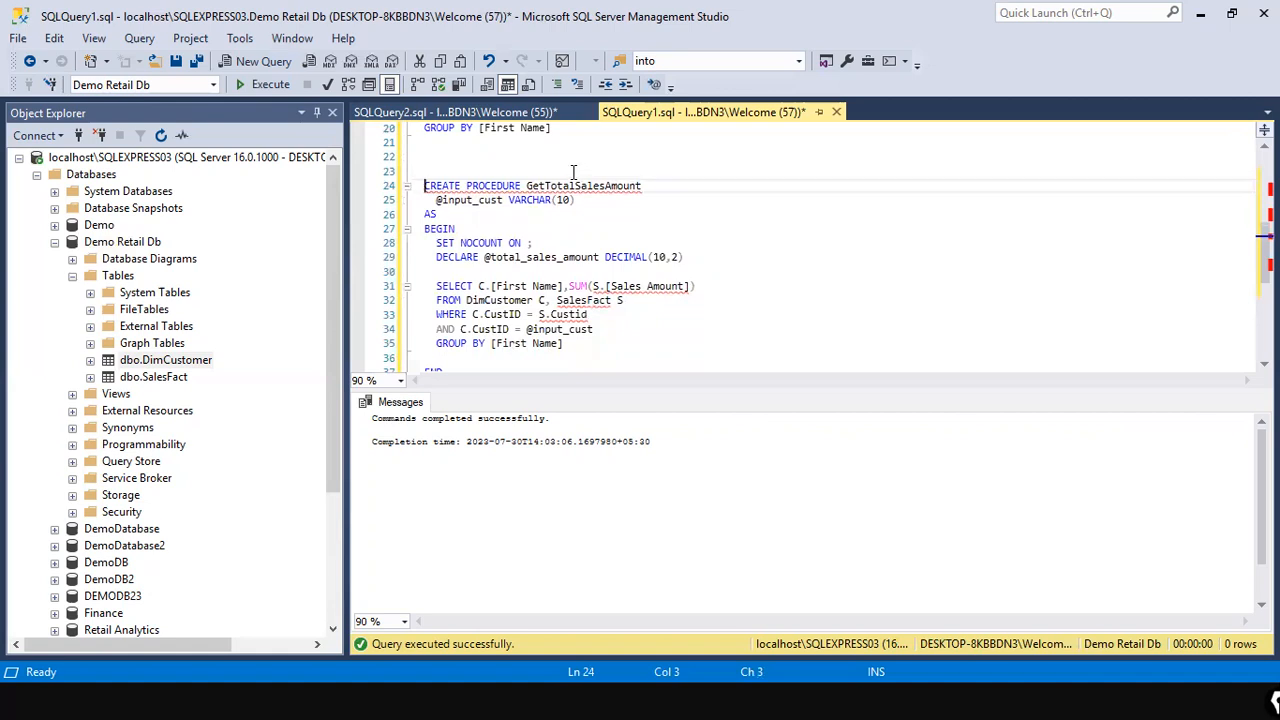
pyautogui.hotkey('shift', 'Down')
pyautogui.click(573, 172)
pyautogui.hotkey('ctrl', 'z')
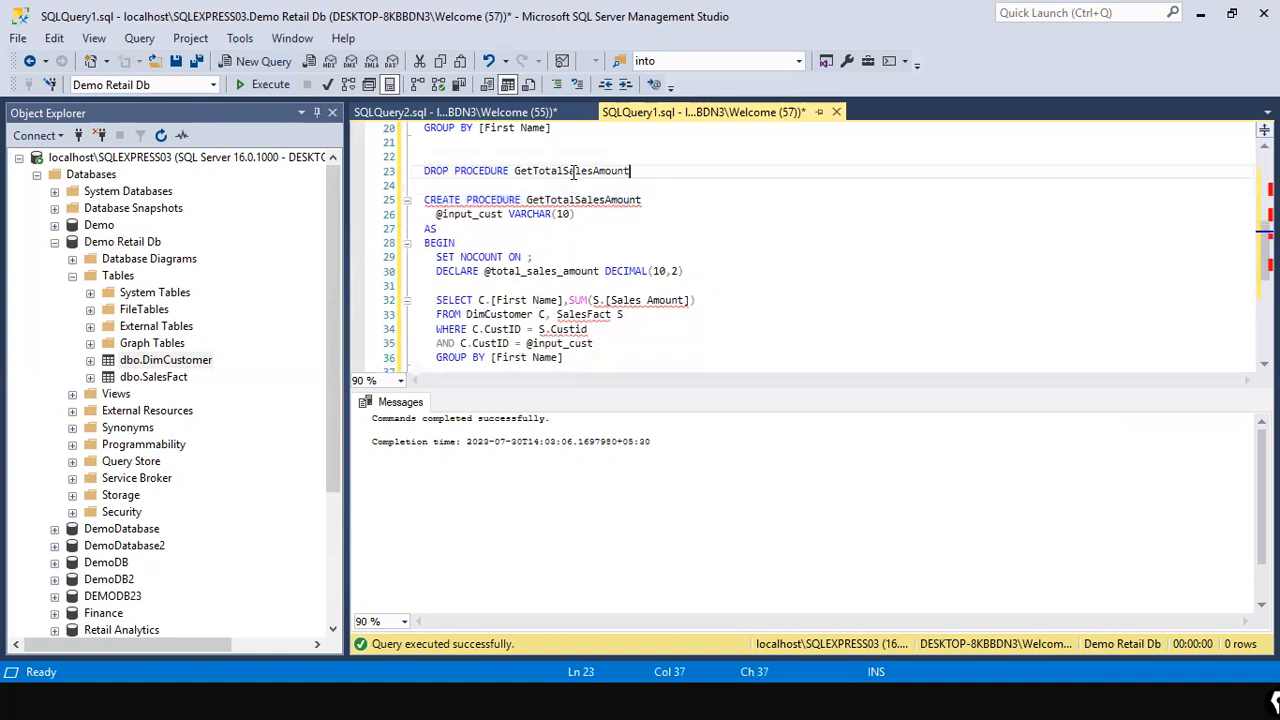
# Step: Execute only the DROP PROCEDURE GetTotalSalesAmount statement
pyautogui.hotkey('shift', 'Home')
pyautogui.press('F5')
# Step: Execute only the CREATE PROCEDURE GetTotalSalesAmount block with the VARCHAR(10) parameter, through its END line
pyautogui.press('Down')
pyautogui.press('Down')
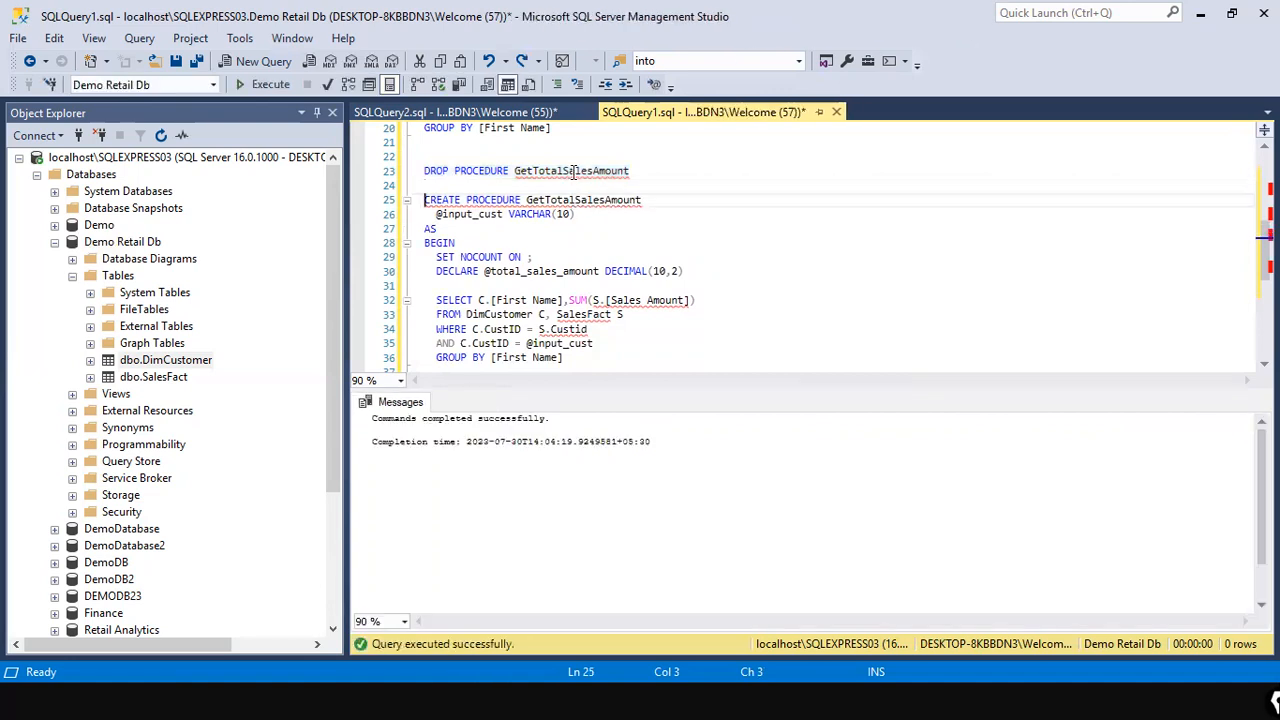
pyautogui.hotkey('shift', 'Down')
pyautogui.hotkey('shift', 'Down')
pyautogui.hotkey('shift', 'Down')
pyautogui.hotkey('shift', 'Down')
pyautogui.hotkey('shift', 'Down')
pyautogui.hotkey('shift', 'Down')
pyautogui.hotkey('shift', 'Down')
pyautogui.hotkey('shift', 'Down')
pyautogui.hotkey('shift', 'Down')
pyautogui.hotkey('shift', 'Down')
pyautogui.hotkey('shift', 'Down')
pyautogui.hotkey('shift', 'Down')
pyautogui.hotkey('shift', 'Down')
pyautogui.hotkey('shift', 'Down')
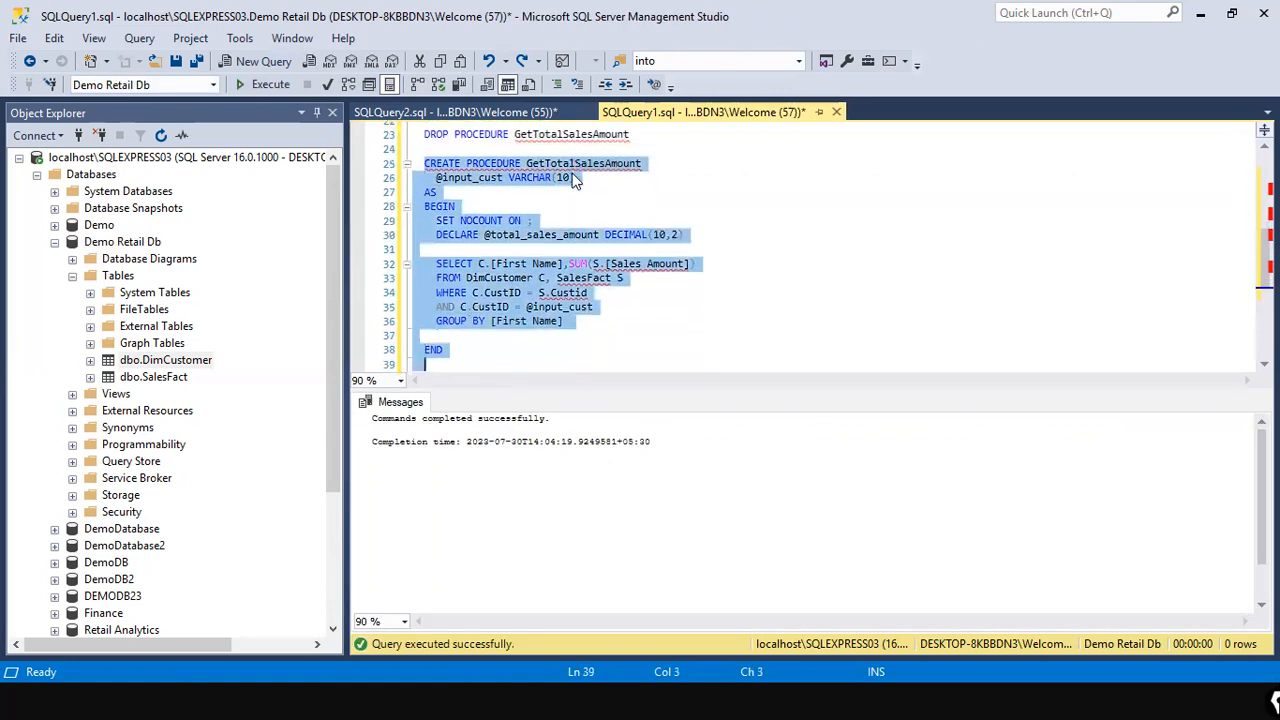
pyautogui.press('Left')
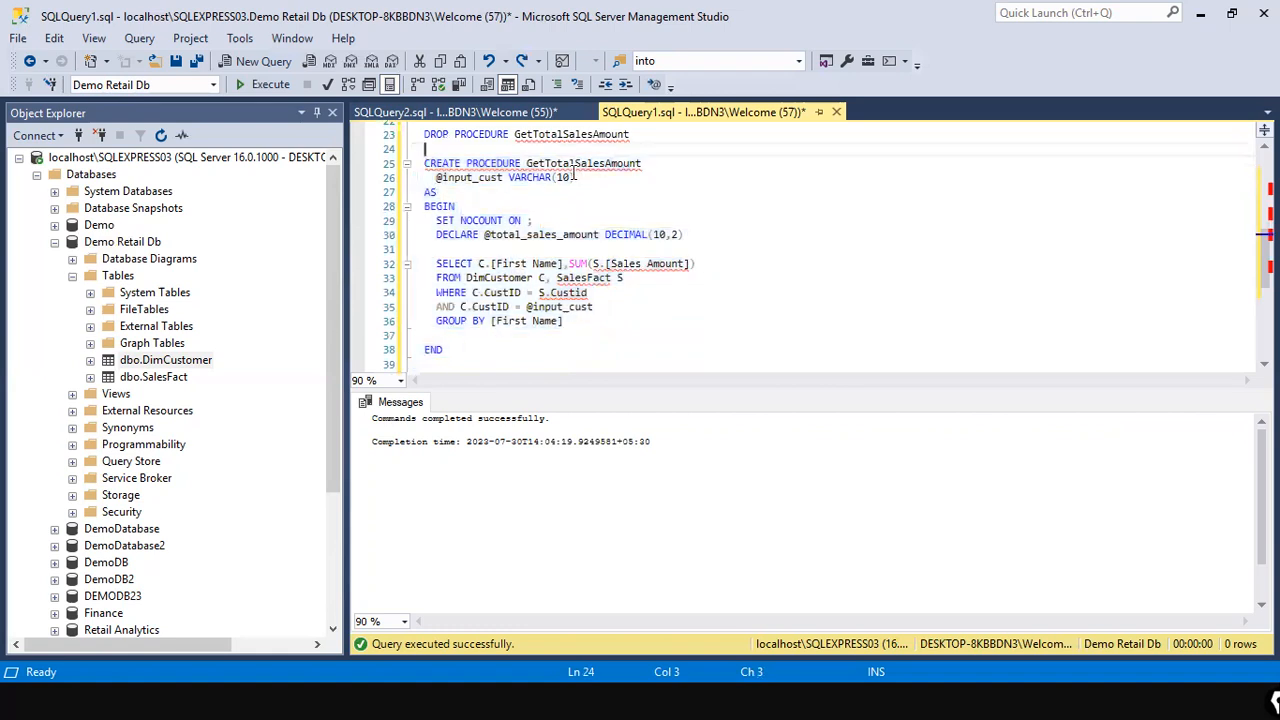
pyautogui.hotkey('shift', 'Down')
pyautogui.hotkey('shift', 'Down')
pyautogui.hotkey('shift', 'Down')
pyautogui.hotkey('shift', 'Down')
pyautogui.hotkey('shift', 'Down')
pyautogui.hotkey('shift', 'Down')
pyautogui.hotkey('shift', 'Down')
pyautogui.hotkey('shift', 'Down')
pyautogui.hotkey('shift', 'Down')
pyautogui.hotkey('shift', 'Down')
pyautogui.hotkey('shift', 'Down')
pyautogui.hotkey('shift', 'Down')
pyautogui.hotkey('shift', 'Down')
pyautogui.hotkey('shift', 'Down')
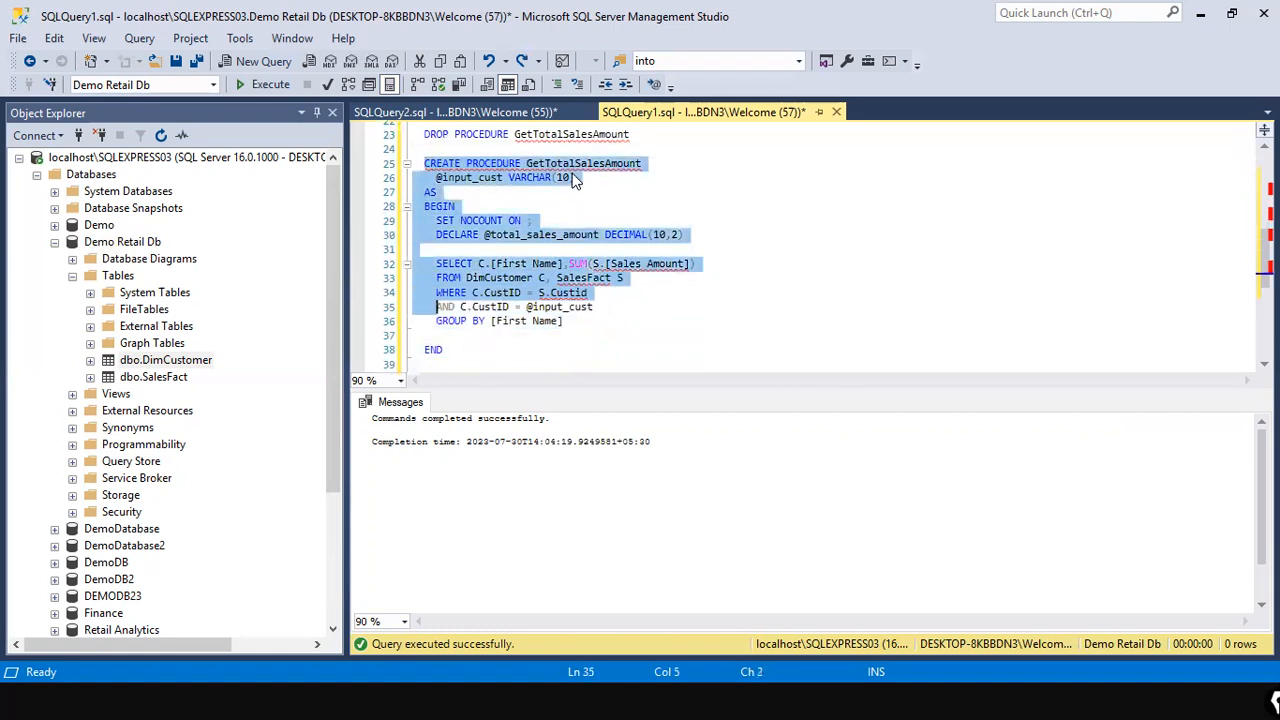
pyautogui.press('F5')
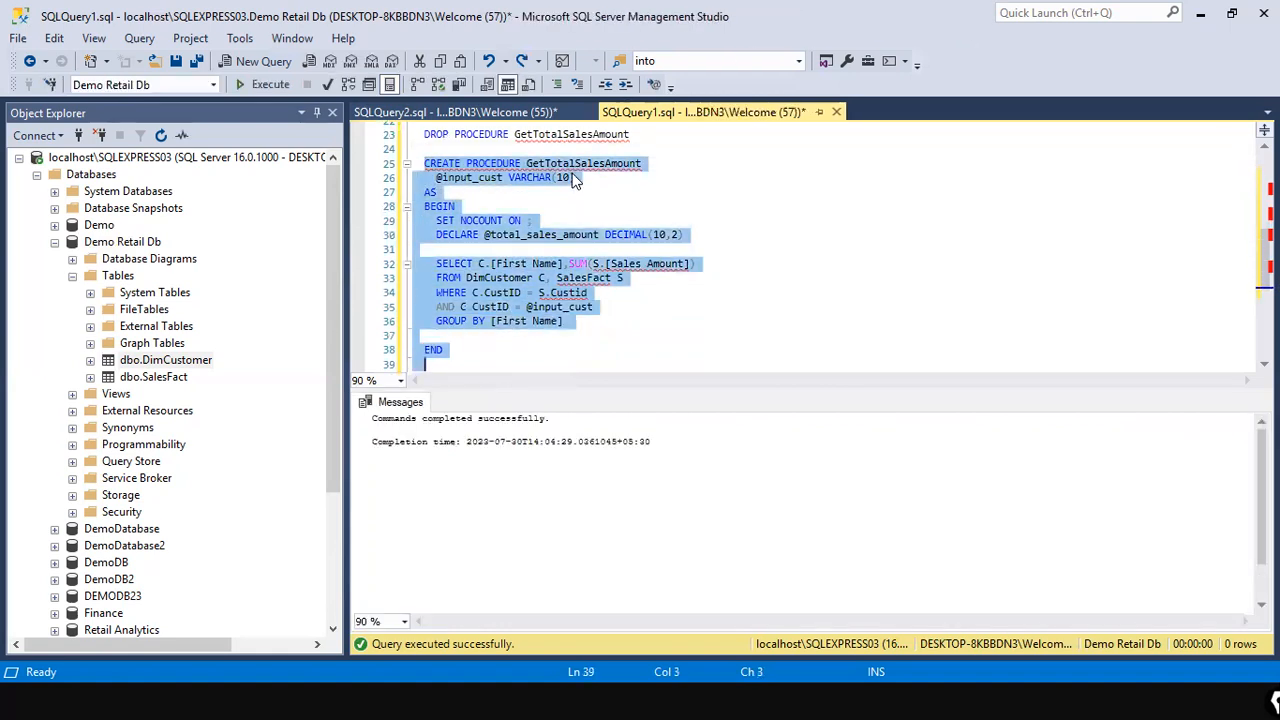
pyautogui.press('Down')
pyautogui.press('Down')
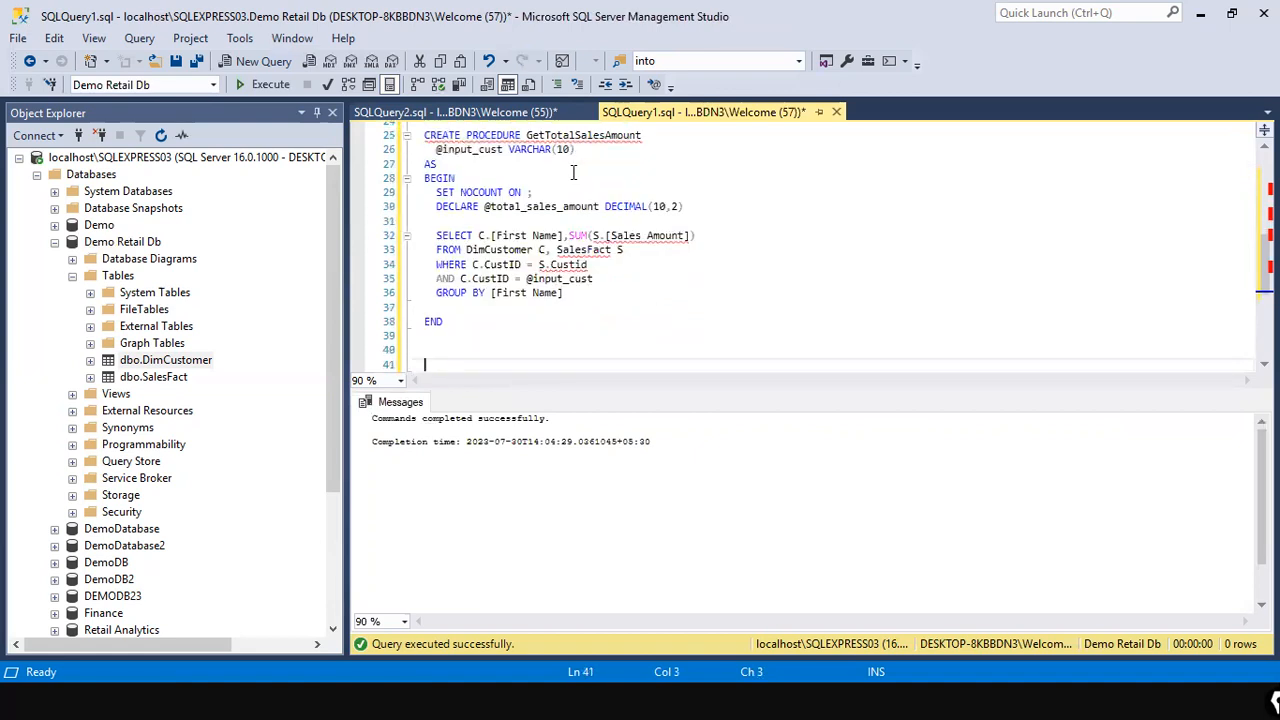
pyautogui.write('DECLARE @inp_cust')
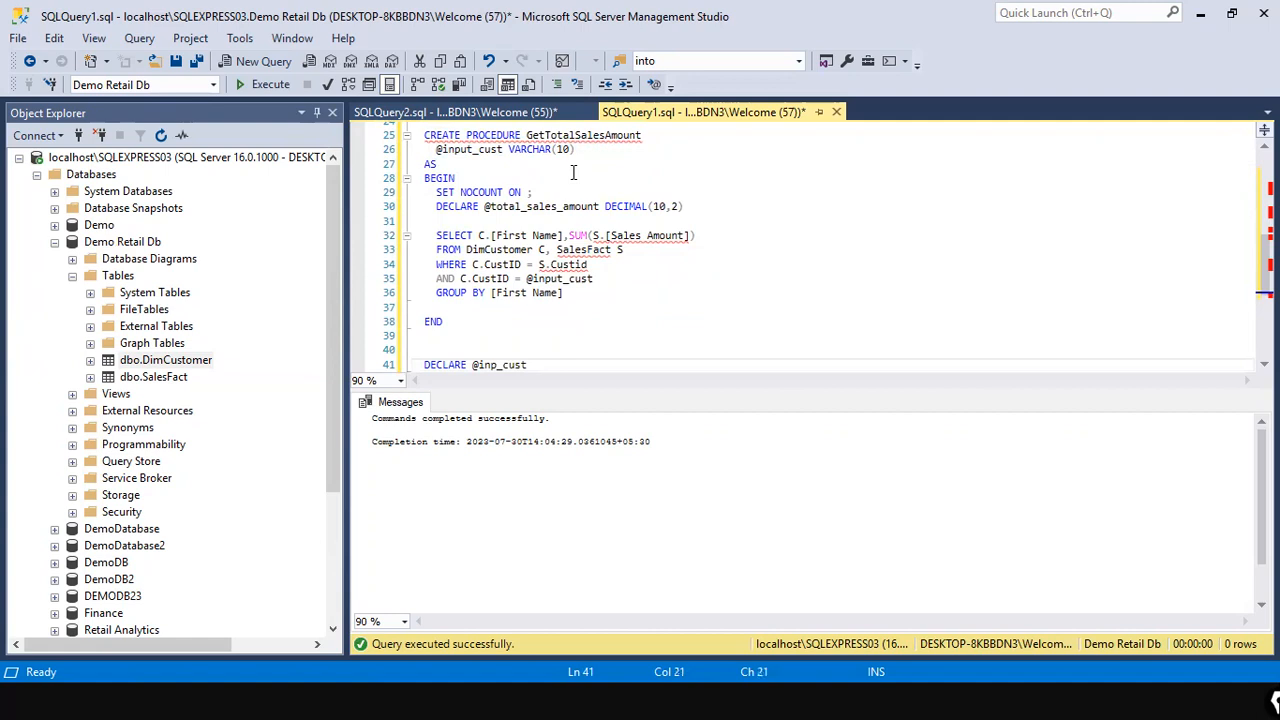
pyautogui.write(' VARCHAR10')
pyautogui.press('Return')
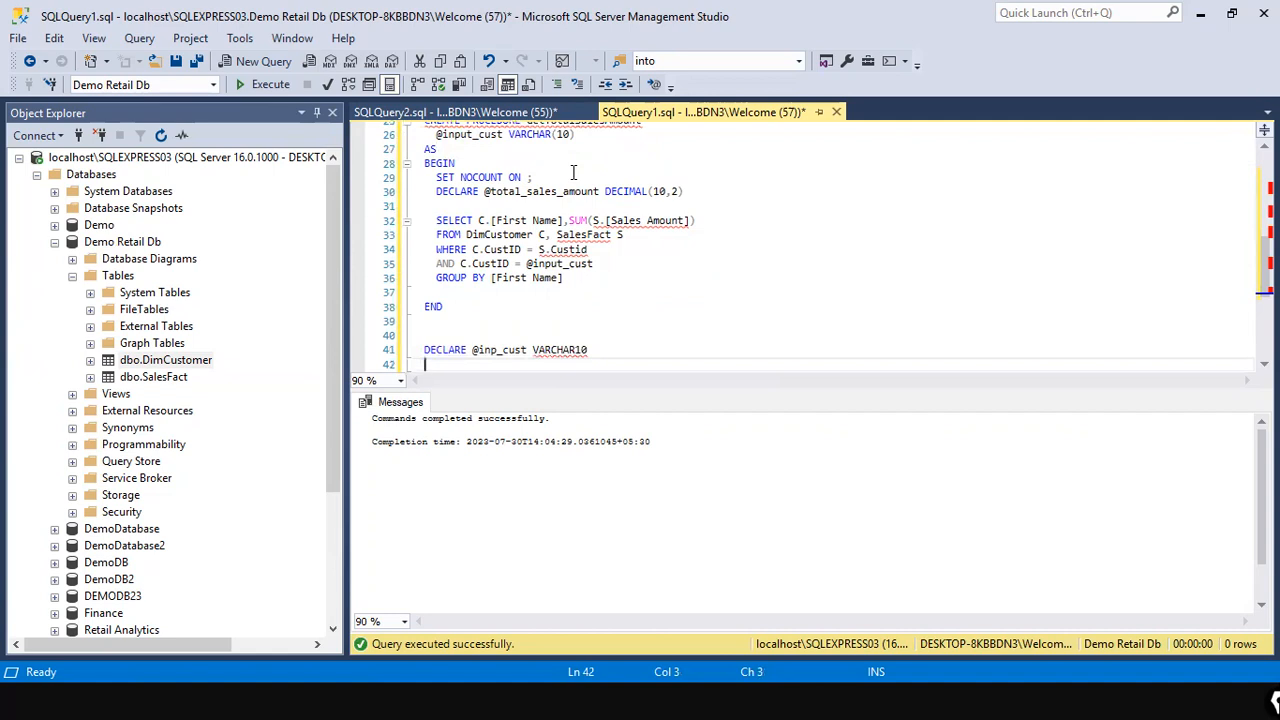
pyautogui.write('ET')
pyautogui.press('BackSpace')
pyautogui.press('BackSpace')
pyautogui.write('SET')
pyautogui.moveTo(472, 349); pyautogui.dragTo(532, 349)
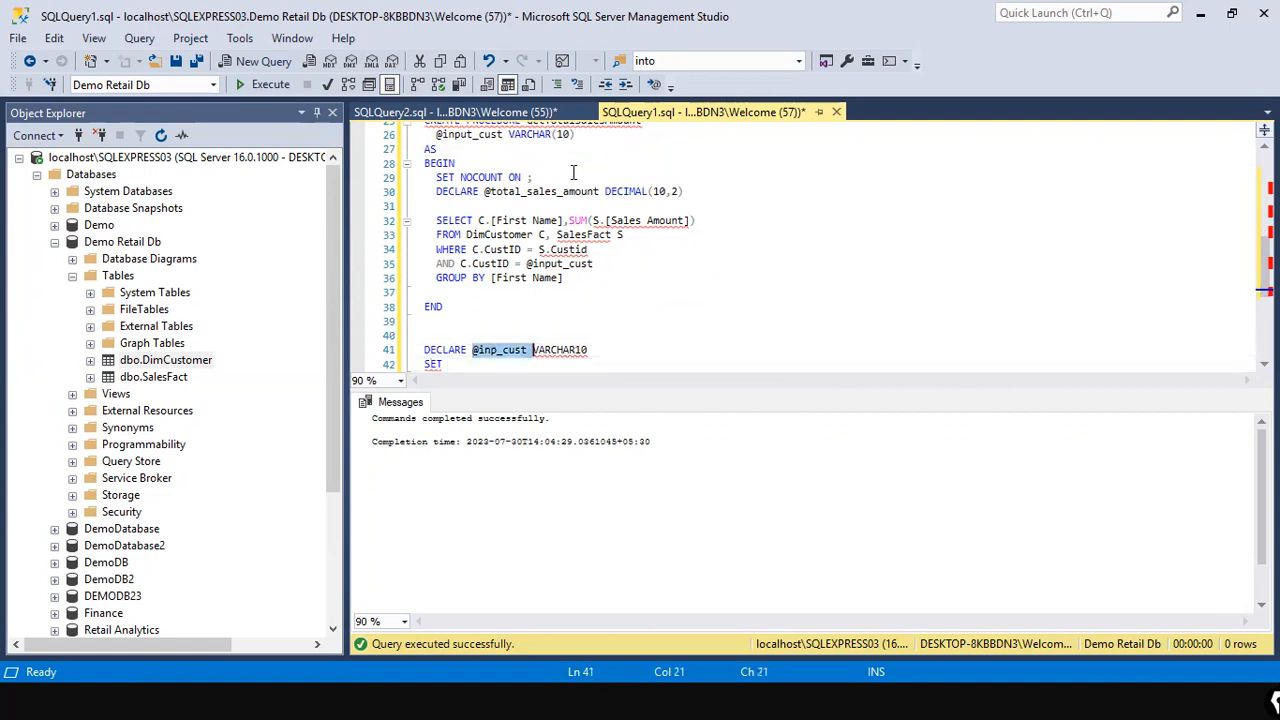
pyautogui.press('Down')
pyautogui.hotkey('ctrl', 'v')
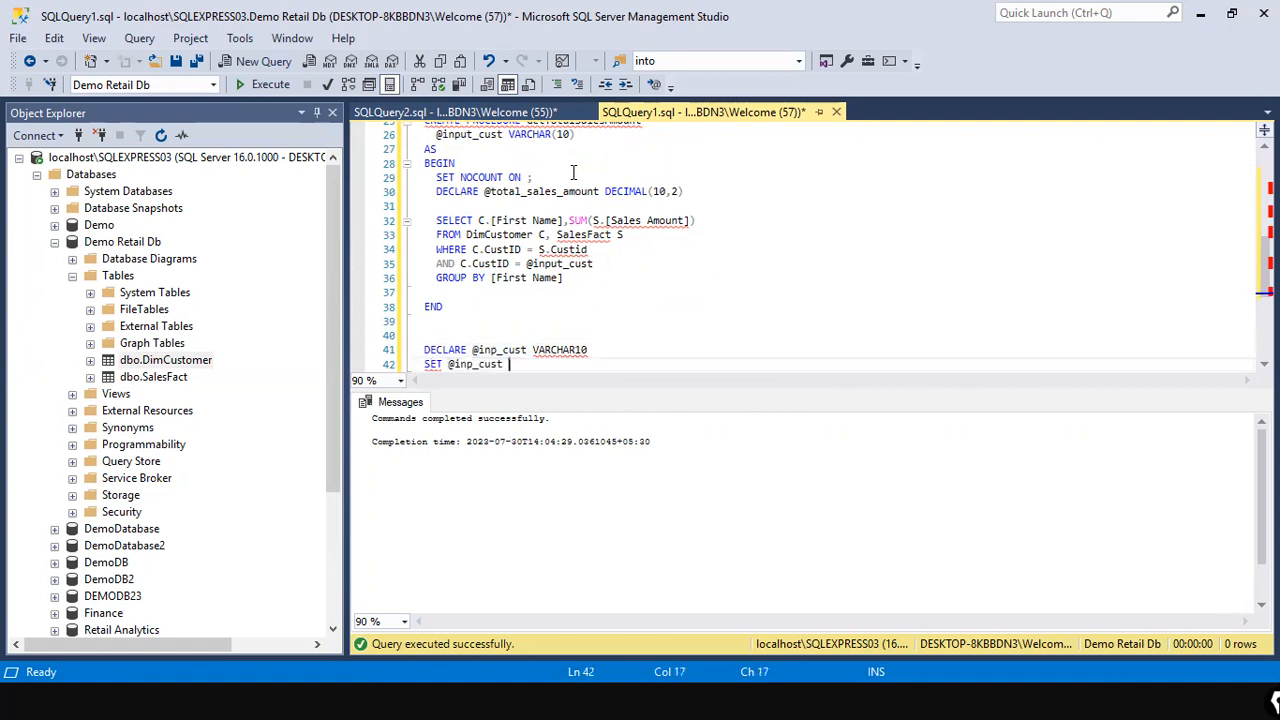
pyautogui.write('= C001')
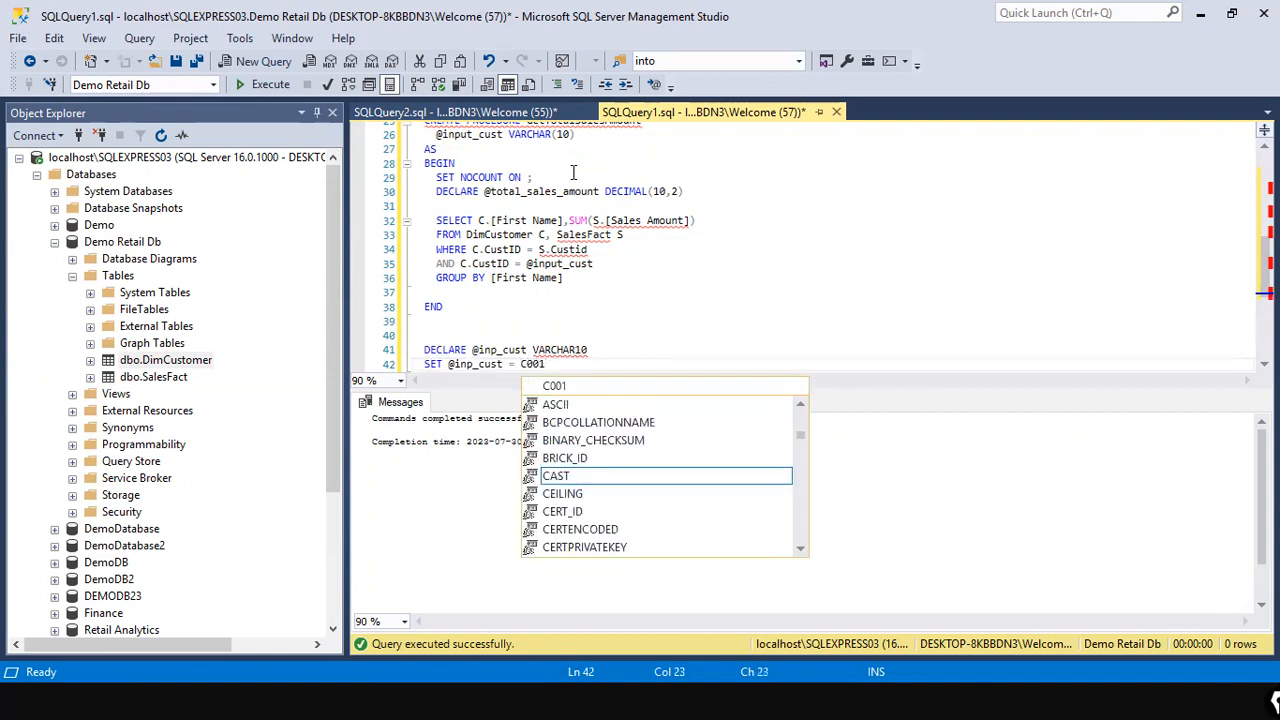
pyautogui.press('Escape')
pyautogui.write("'")
pyautogui.press('Left')
pyautogui.press('Left')
pyautogui.press('Left')
pyautogui.press('Left')
pyautogui.press('Left')
pyautogui.write("'")
pyautogui.press('Right')
pyautogui.press('Right')
pyautogui.press('Right')
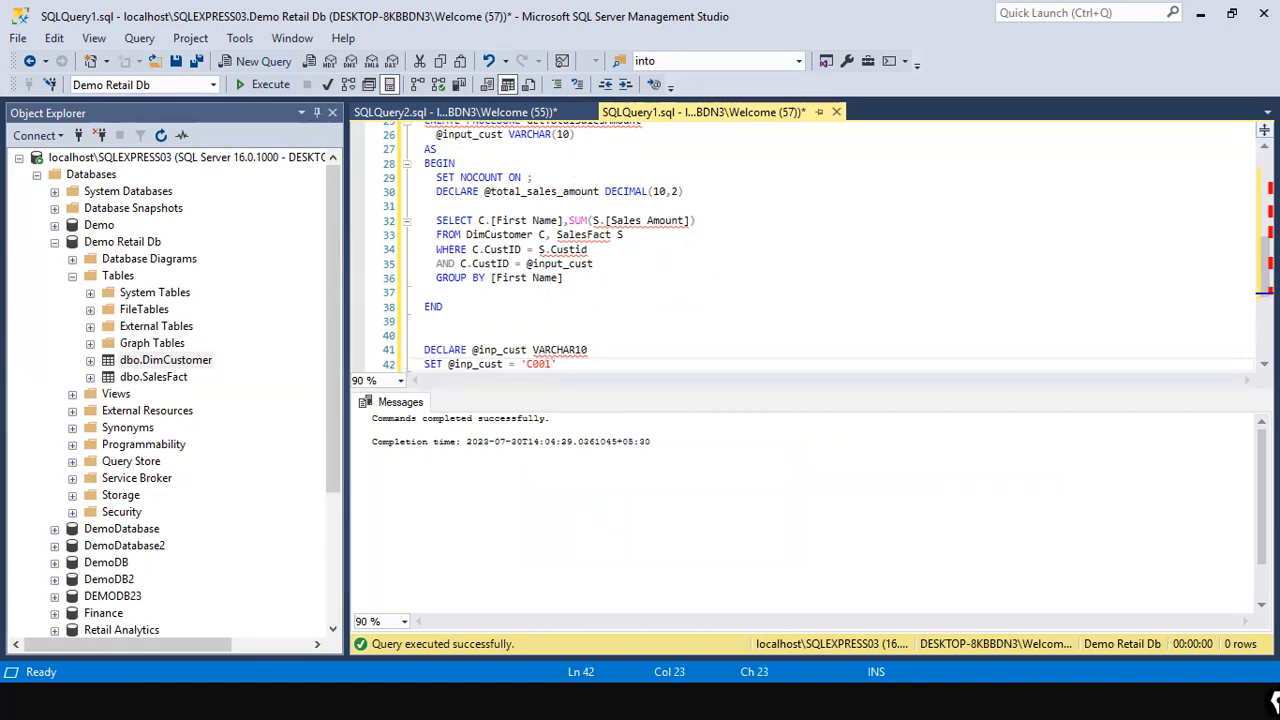
# Step: Check the assigned customer ID against the CustID column in the SQLQuery2 results, then return to the SQLQuery1 script
pyautogui.click(563, 116)
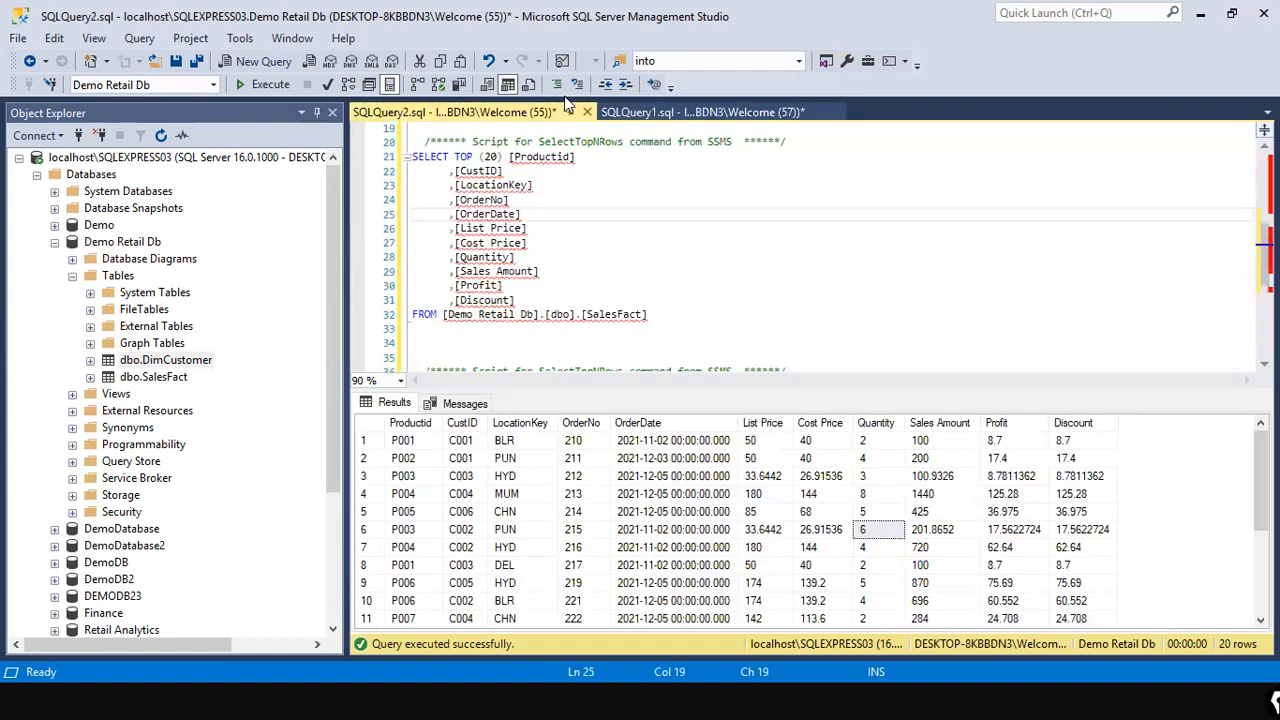
pyautogui.click(690, 110)
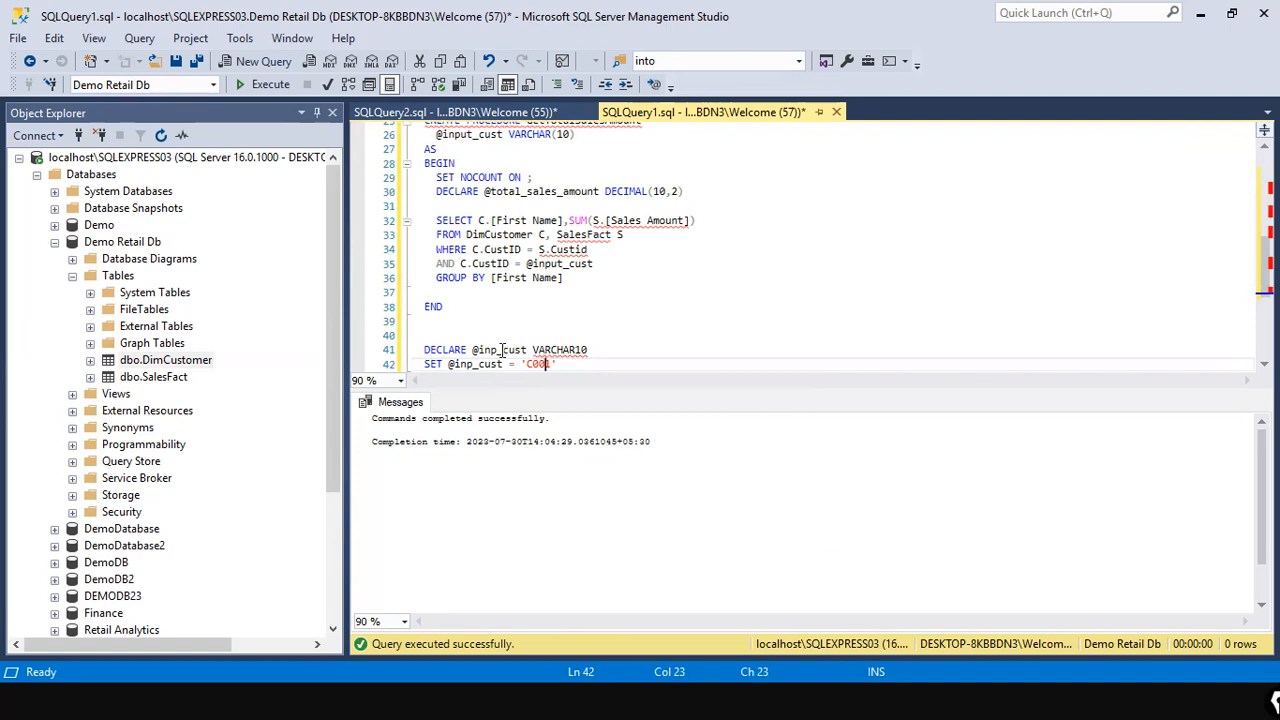
pyautogui.moveTo(543, 250)
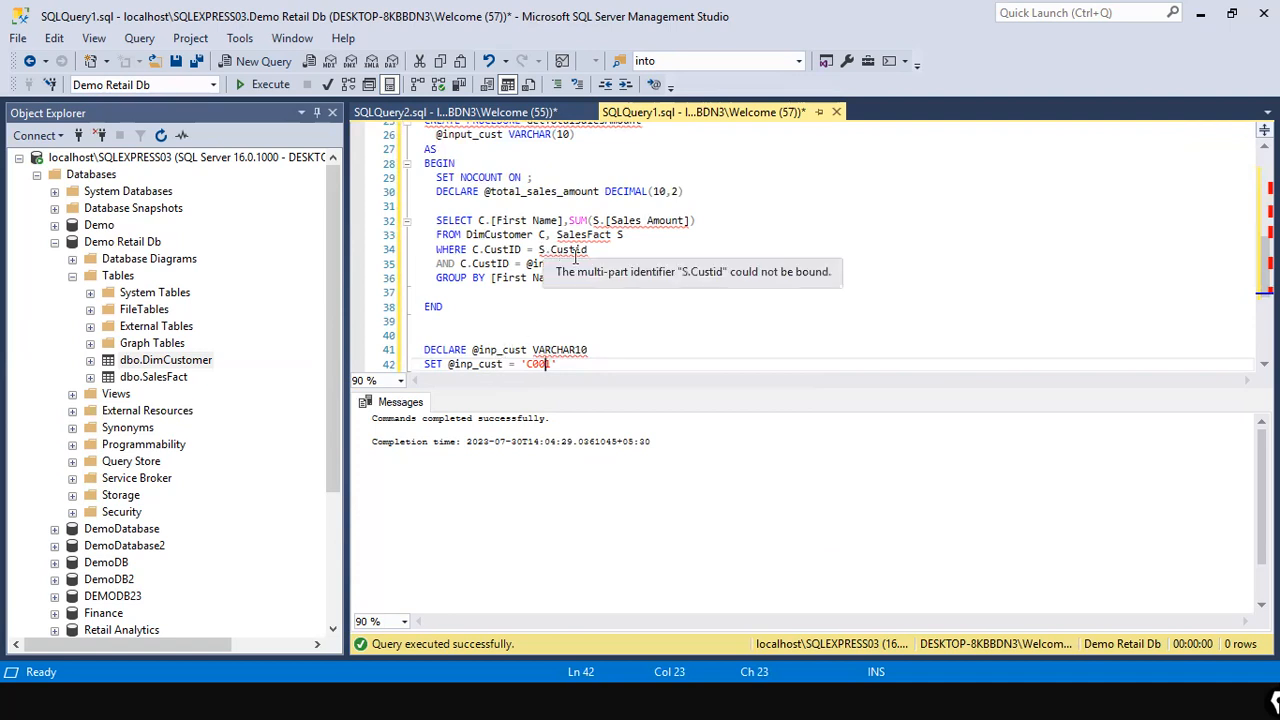
pyautogui.write('1')
pyautogui.click(574, 365)
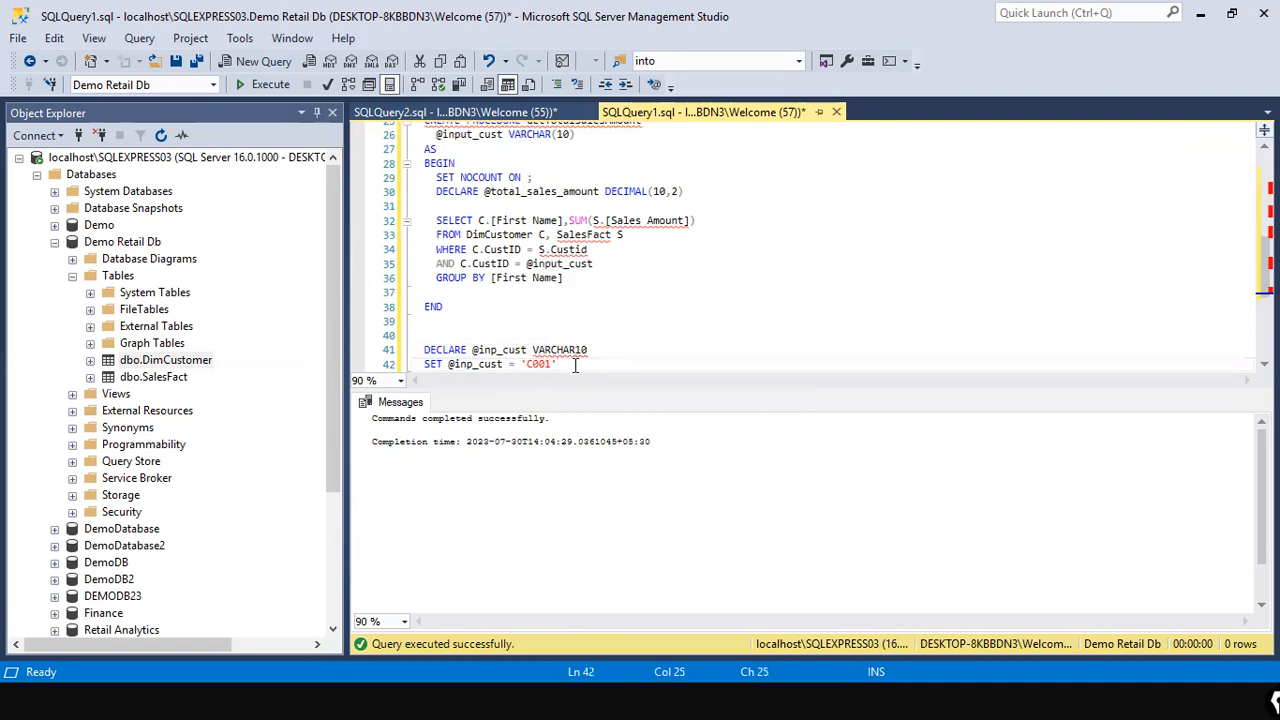
pyautogui.press('Return')
pyautogui.write('EXEC')
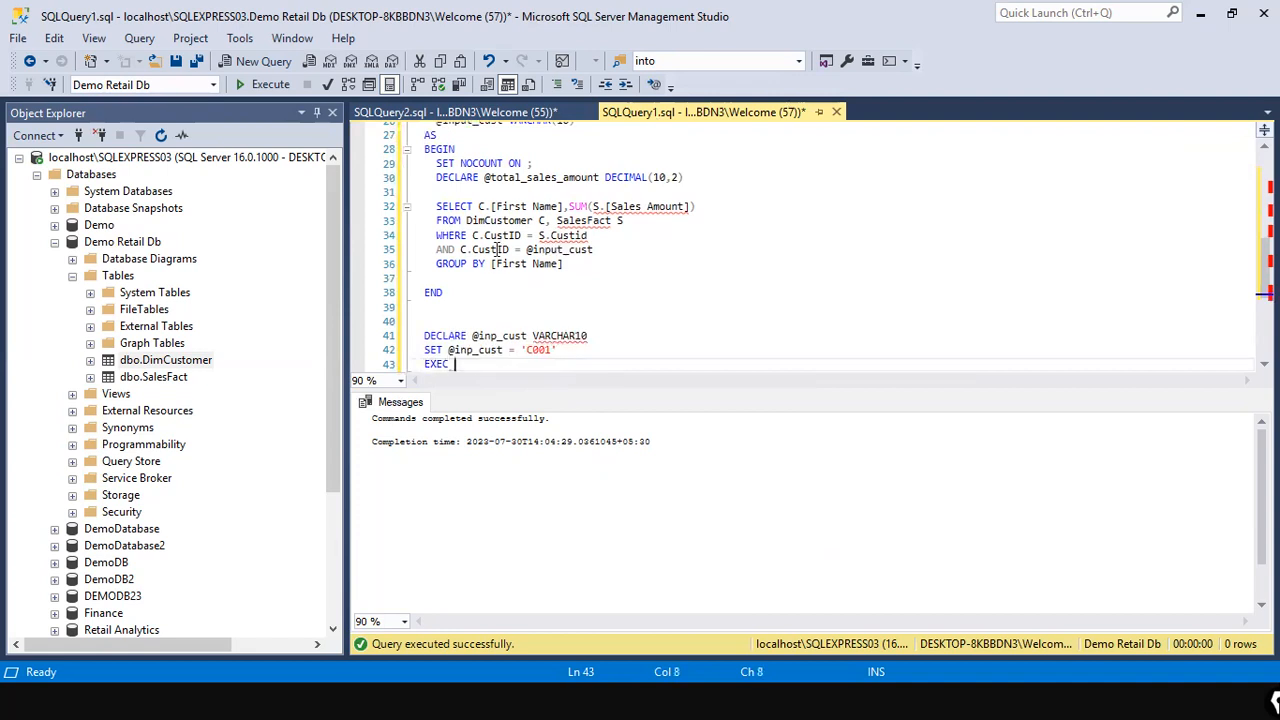
pyautogui.scroll(2, 497, 250)
pyautogui.doubleClick(555, 165)
pyautogui.hotkey('ctrl', 'c')
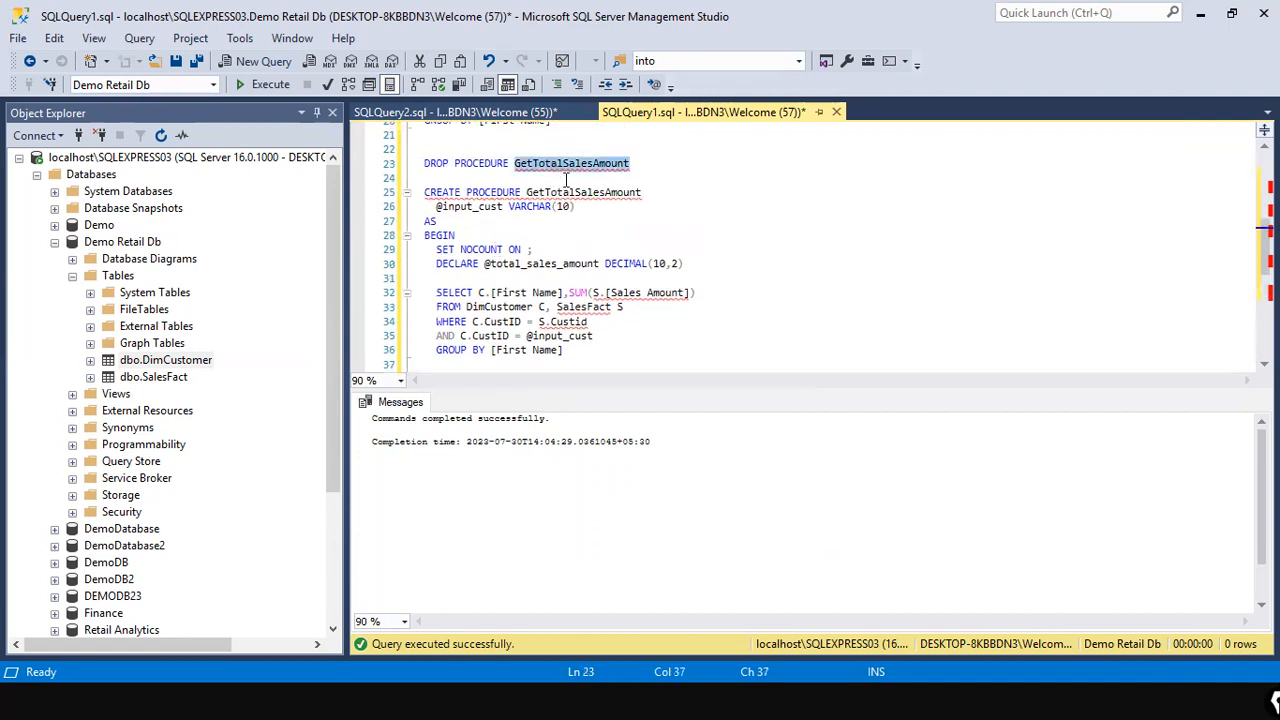
pyautogui.scroll(-3, 555, 240)
pyautogui.click(466, 322)
pyautogui.hotkey('ctrl', 'v')
pyautogui.click(448, 321)
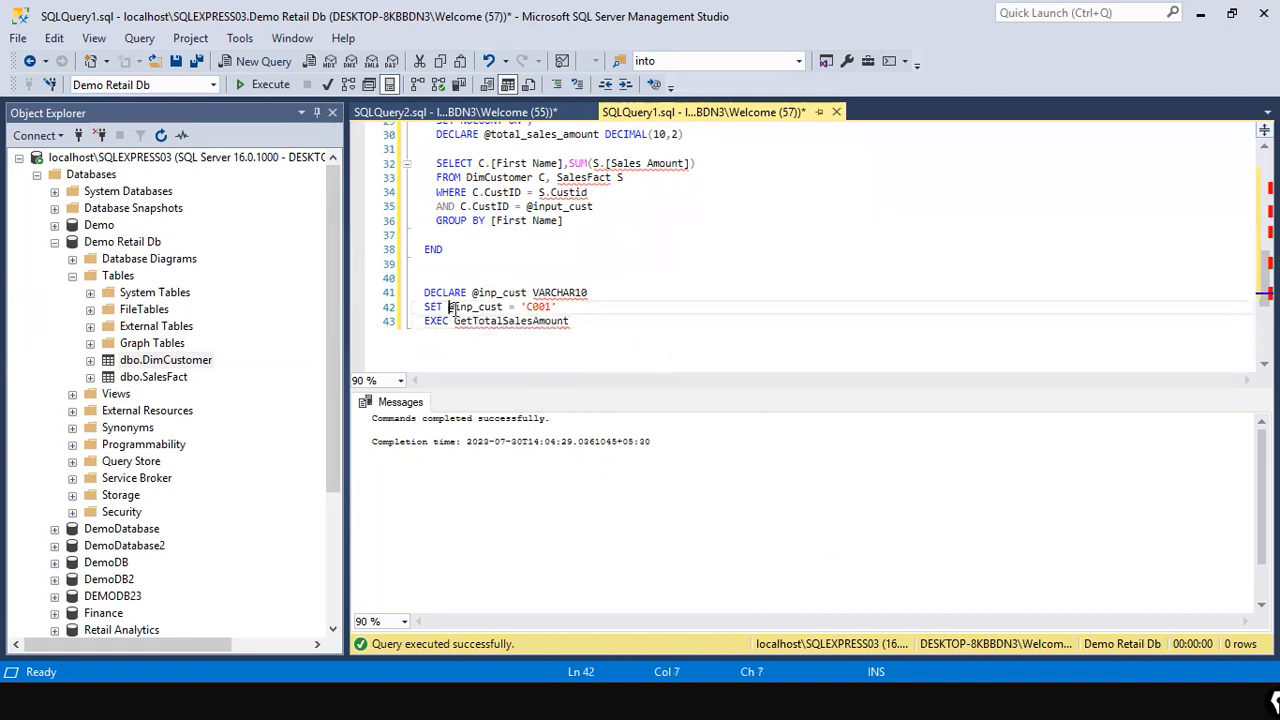
pyautogui.moveTo(449, 307); pyautogui.dragTo(504, 307)
pyautogui.click(623, 324)
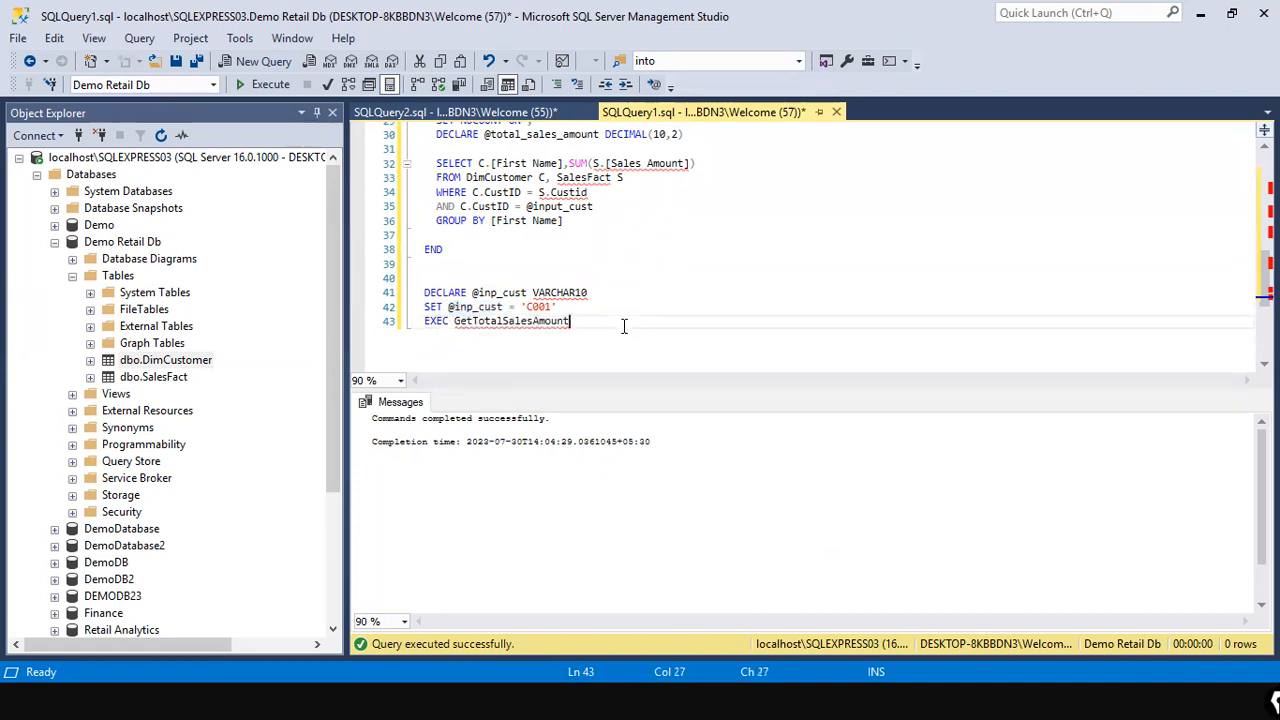
pyautogui.write('@inp_cust')
# Step: Try to execute only the DECLARE, SET and EXEC lines at the end of the script
pyautogui.moveTo(680, 337); pyautogui.dragTo(418, 290)
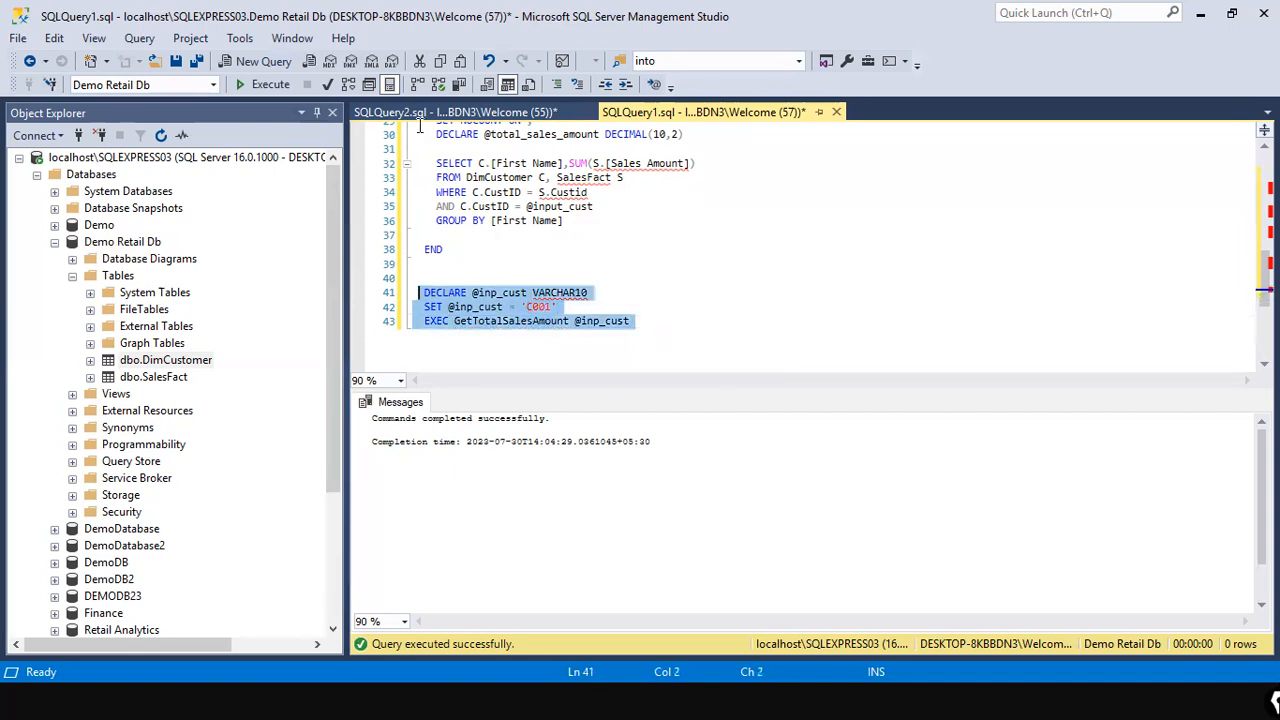
pyautogui.click(270, 85)
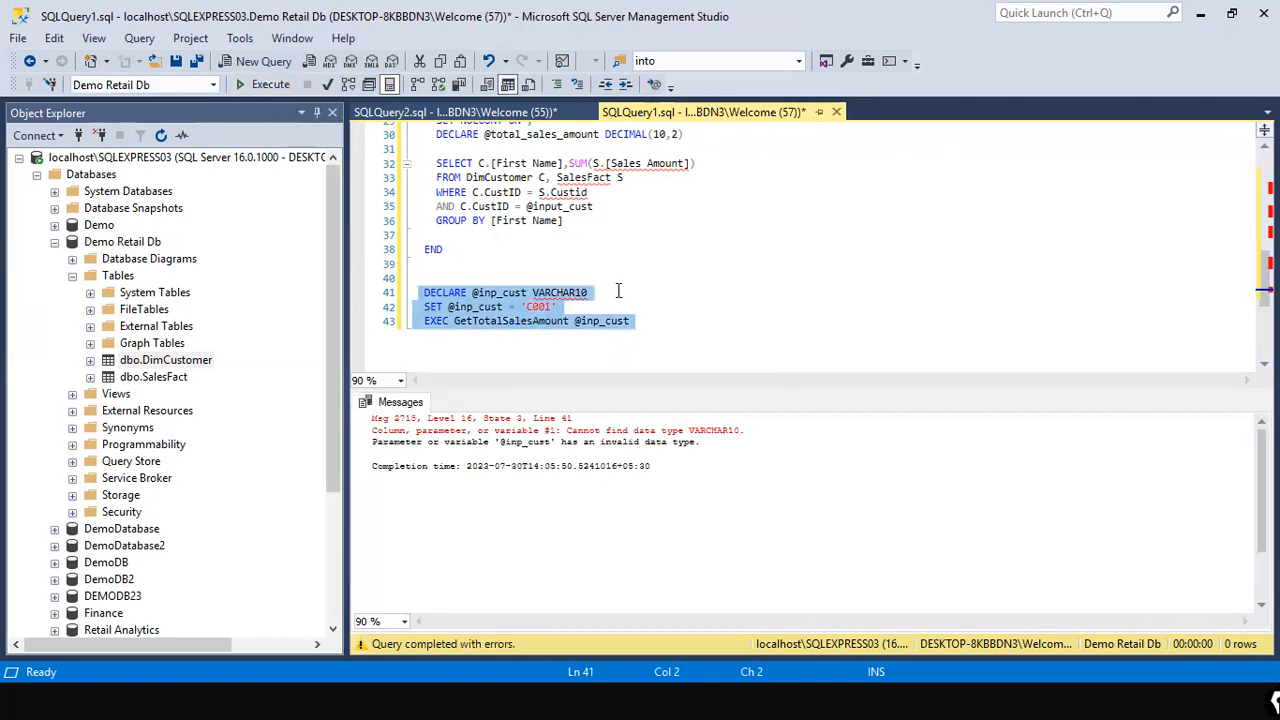
pyautogui.click(708, 322)
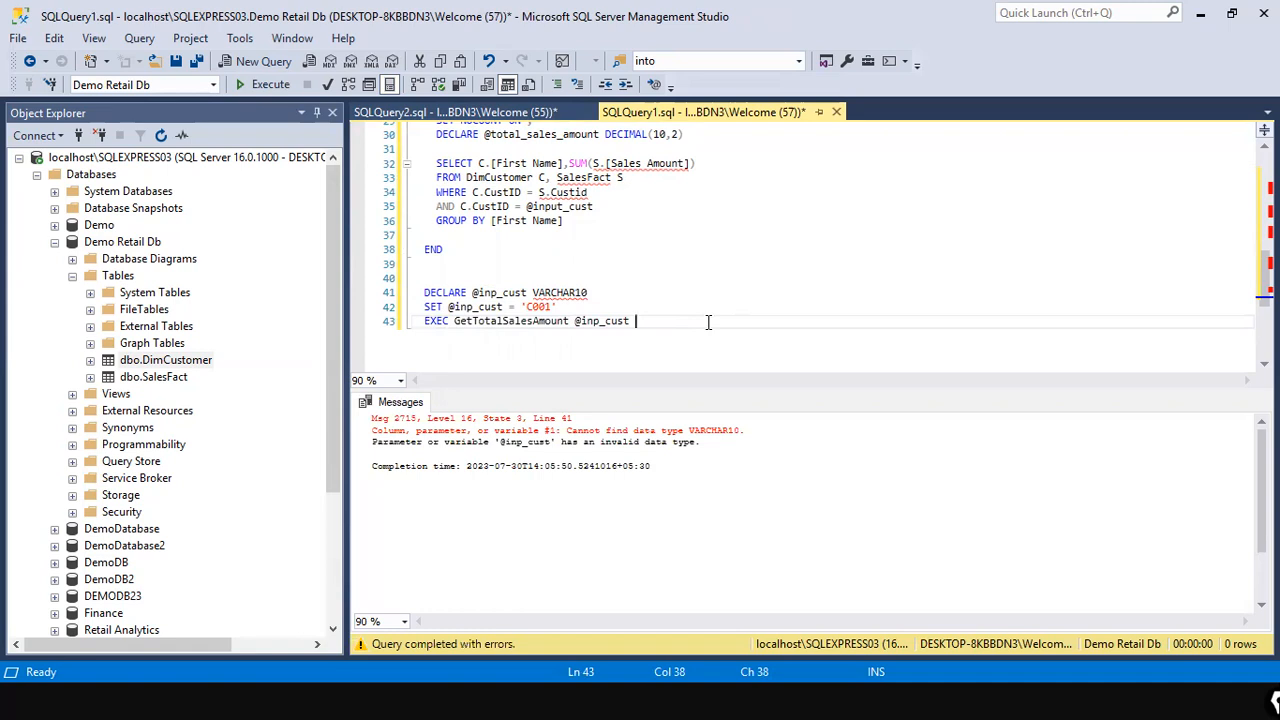
pyautogui.click(596, 292)
pyautogui.write(')')
pyautogui.press('Left')
pyautogui.press('Left')
pyautogui.press('Left')
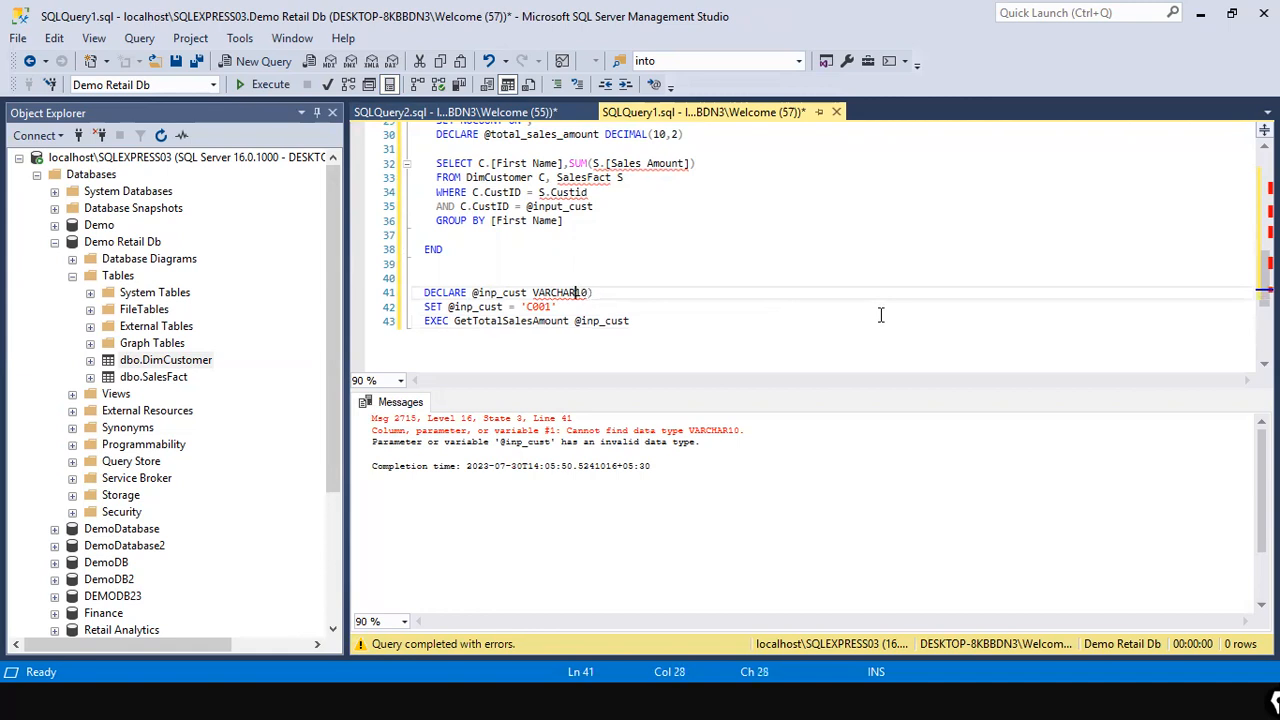
pyautogui.write('(')
pyautogui.click(920, 262)
pyautogui.click(676, 354)
# Step: Execute the corrected DECLARE, SET and EXEC lines to call GetTotalSalesAmount for the assigned customer
pyautogui.moveTo(664, 322); pyautogui.dragTo(414, 263)
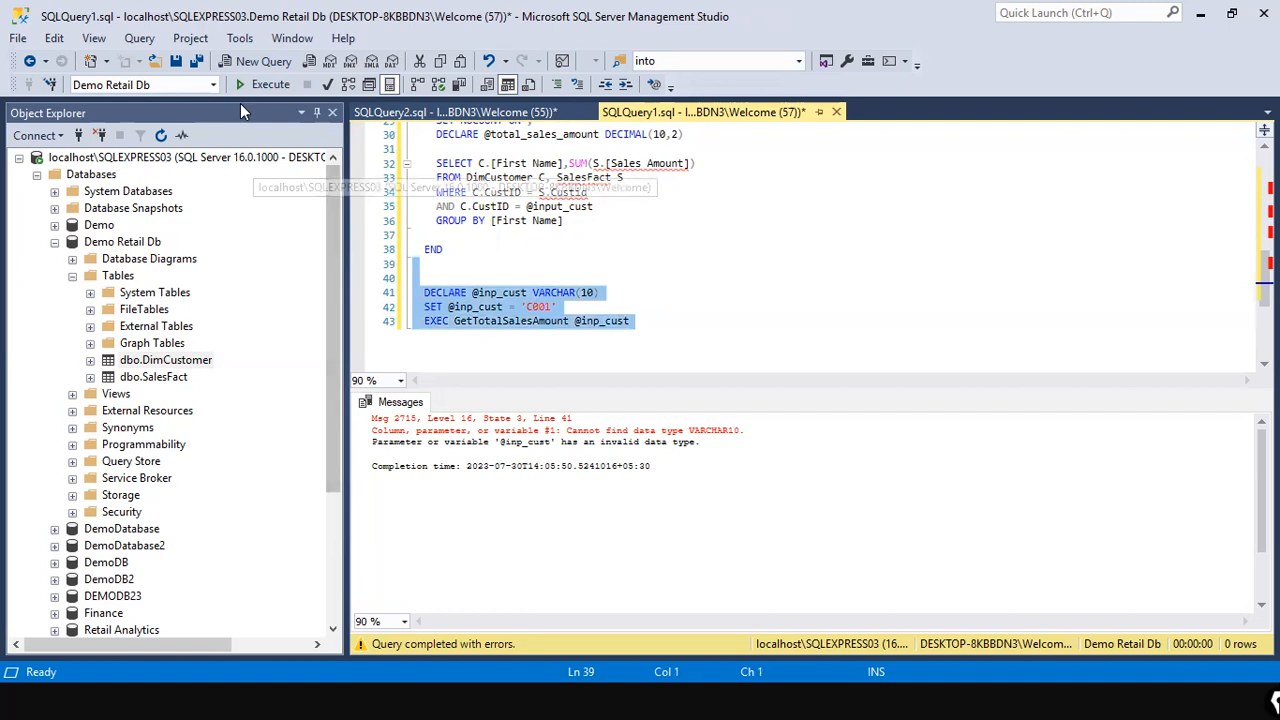
pyautogui.click(250, 88)
pyautogui.click(737, 360)
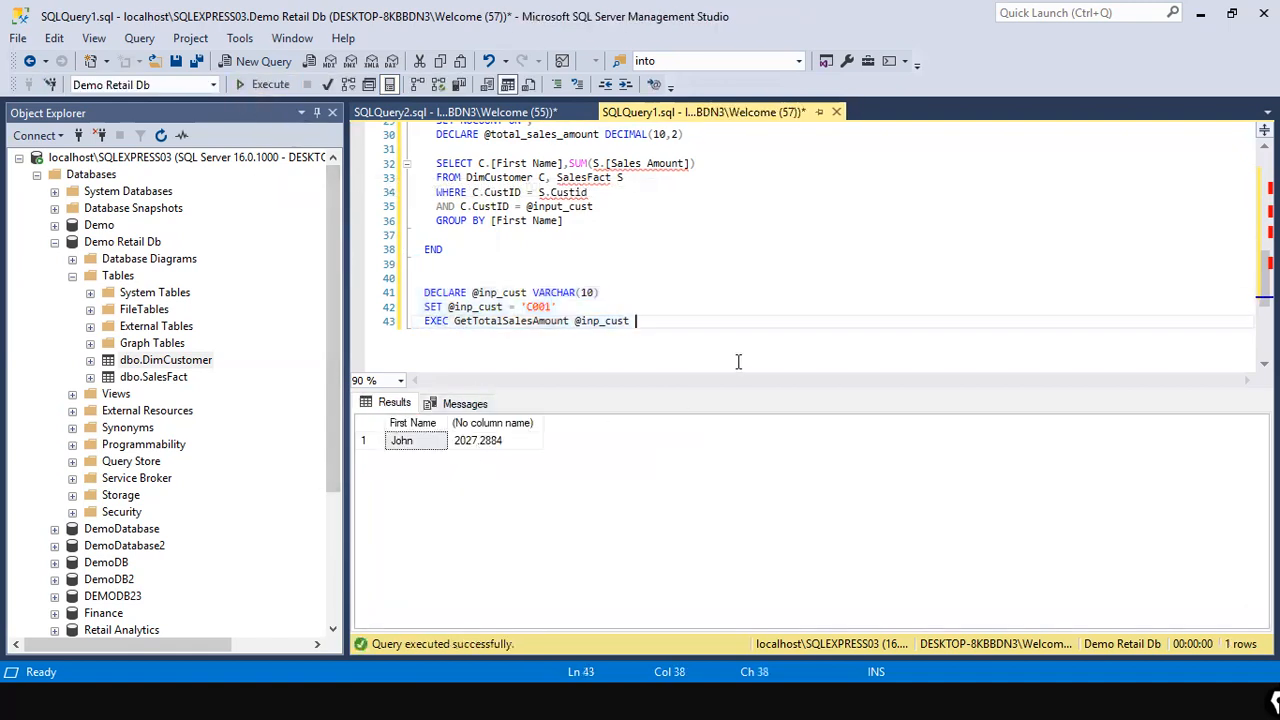
pyautogui.click(759, 277)
pyautogui.scroll(1, 759, 277)
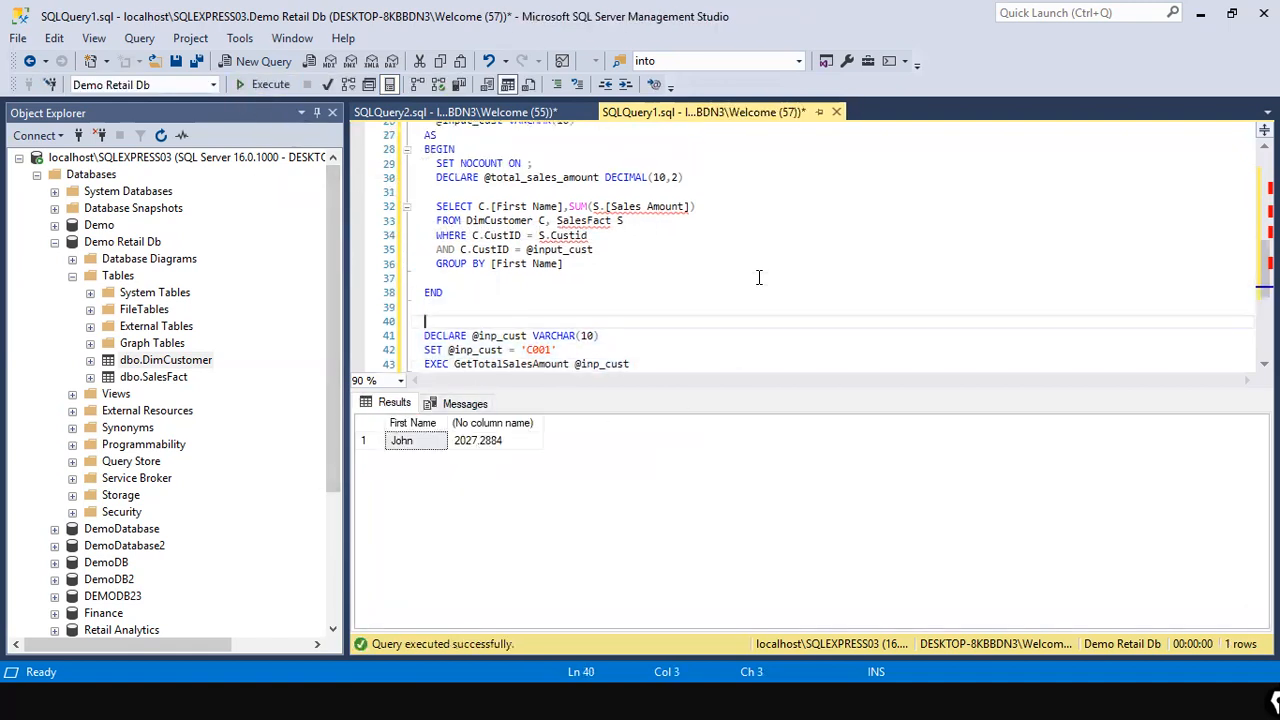
pyautogui.scroll(-2, 759, 277)
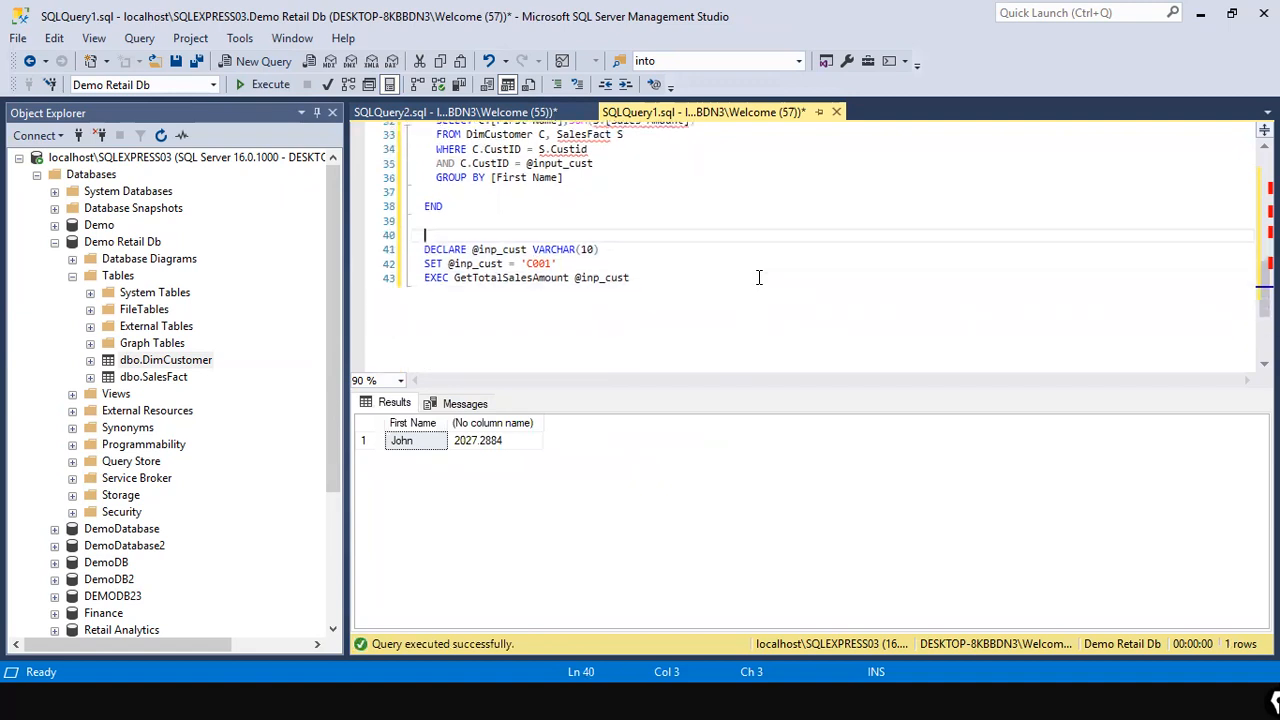
pyautogui.click(759, 277)
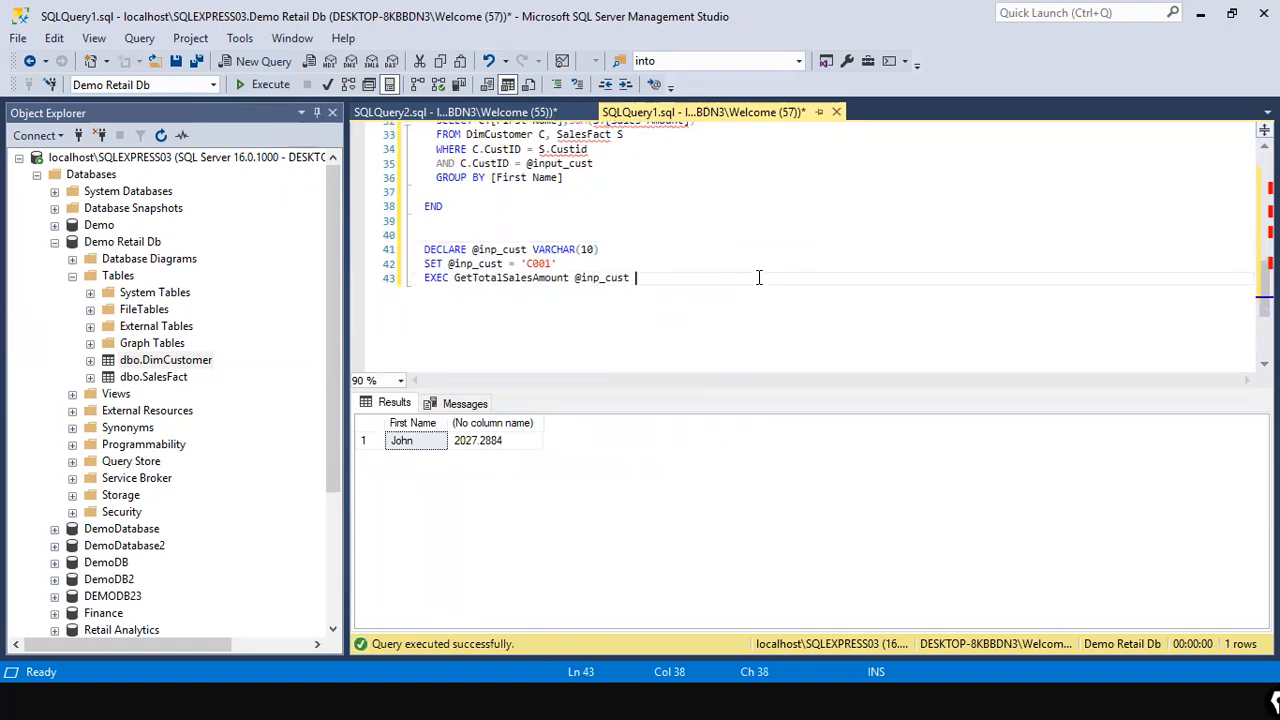
pyautogui.scroll(2, 748, 297)
pyautogui.scroll(-1, 747, 298)
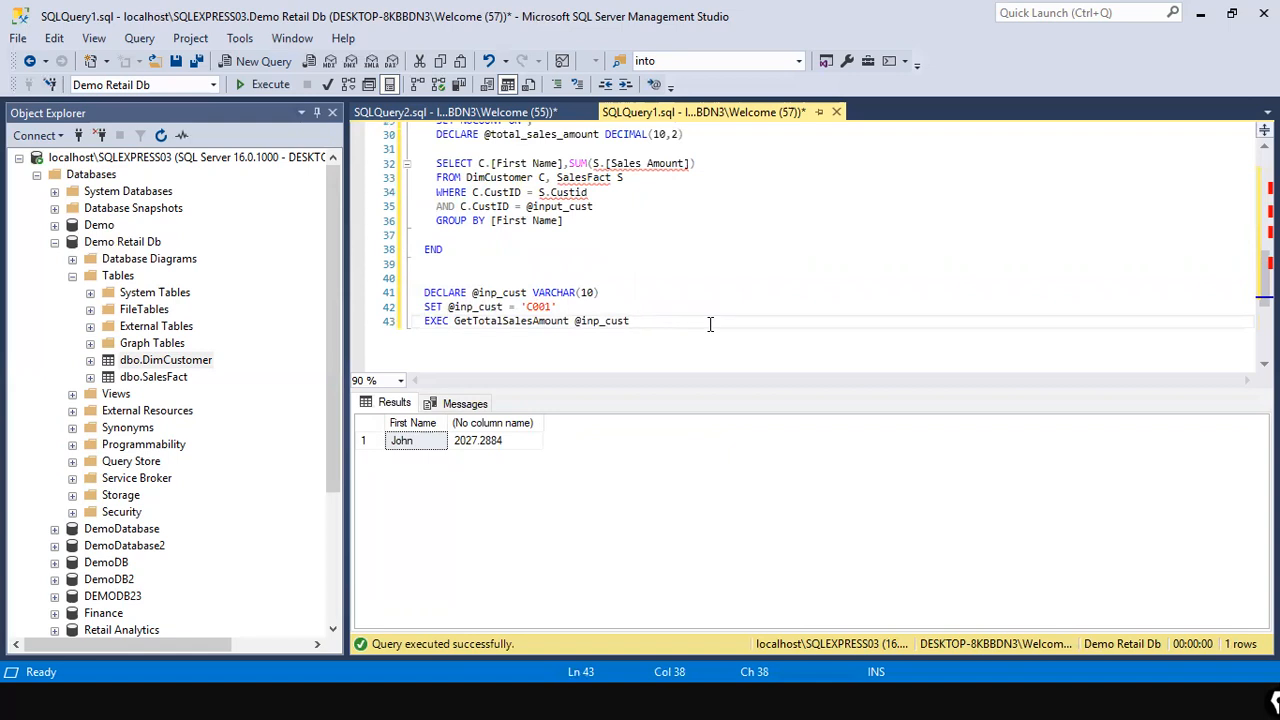
pyautogui.scroll(1, 710, 324)
pyautogui.scroll(1, 710, 324)
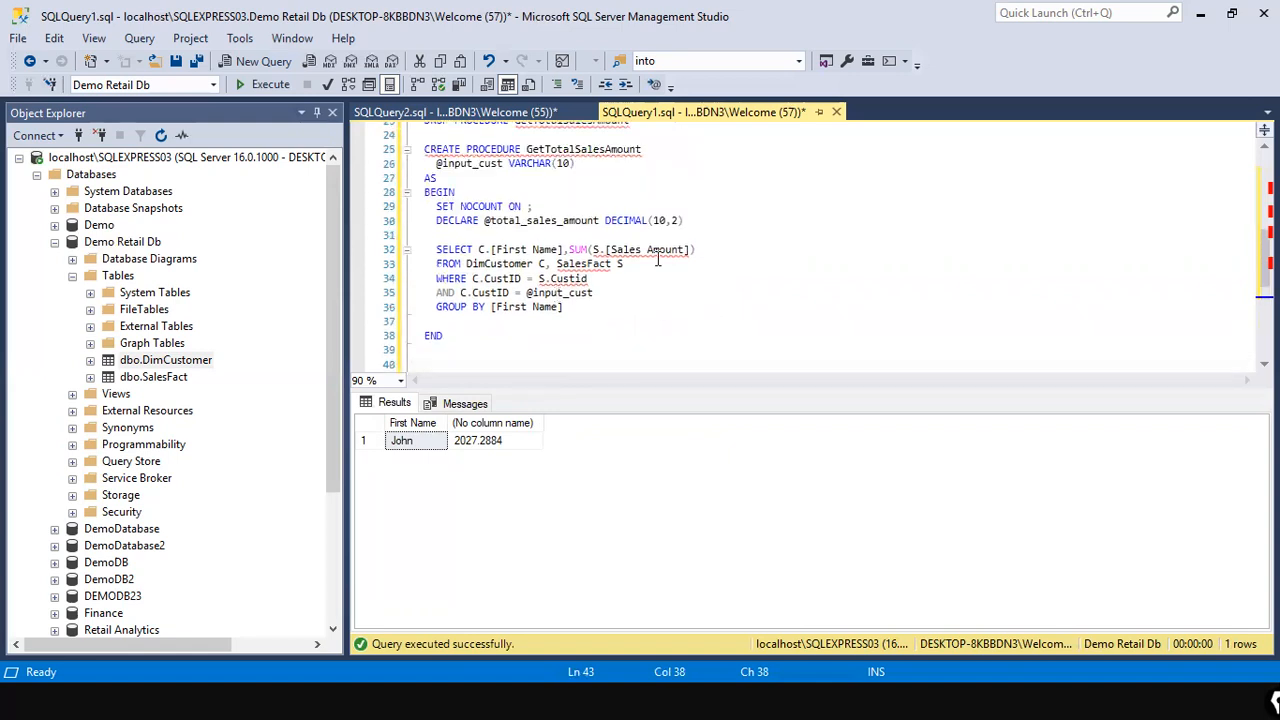
pyautogui.scroll(4, 620, 262)
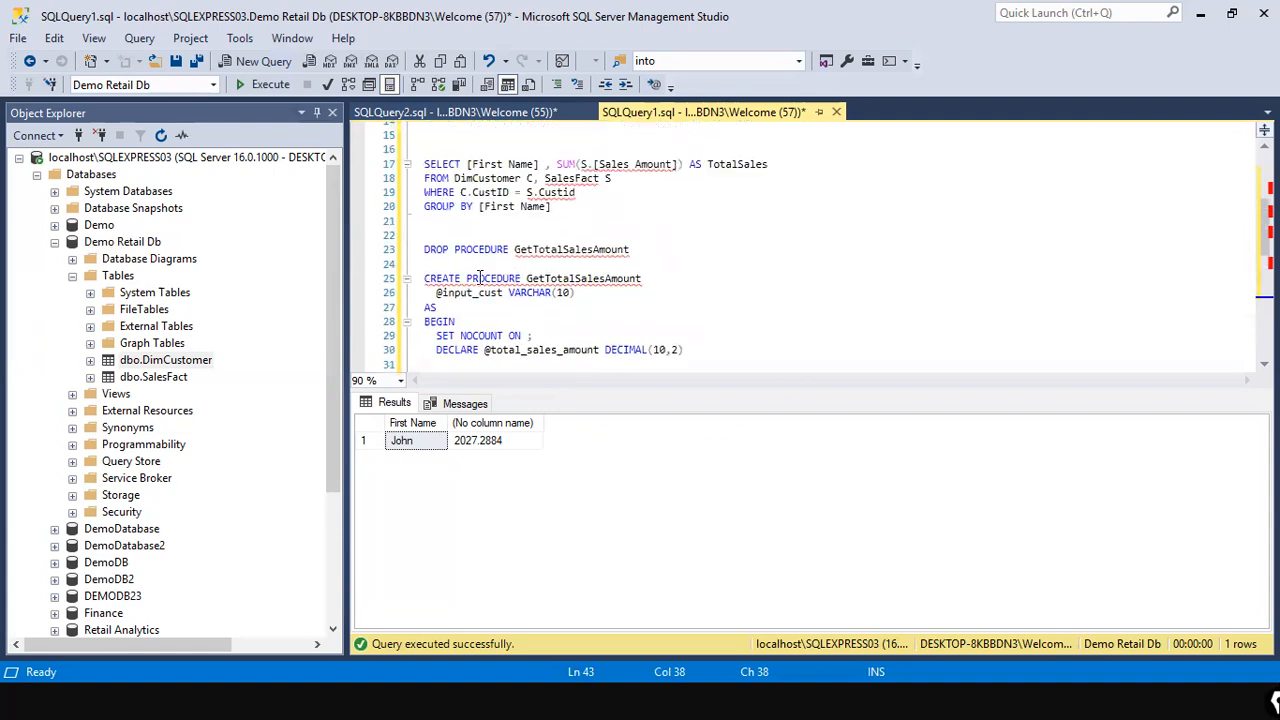
pyautogui.scroll(-4, 578, 265)
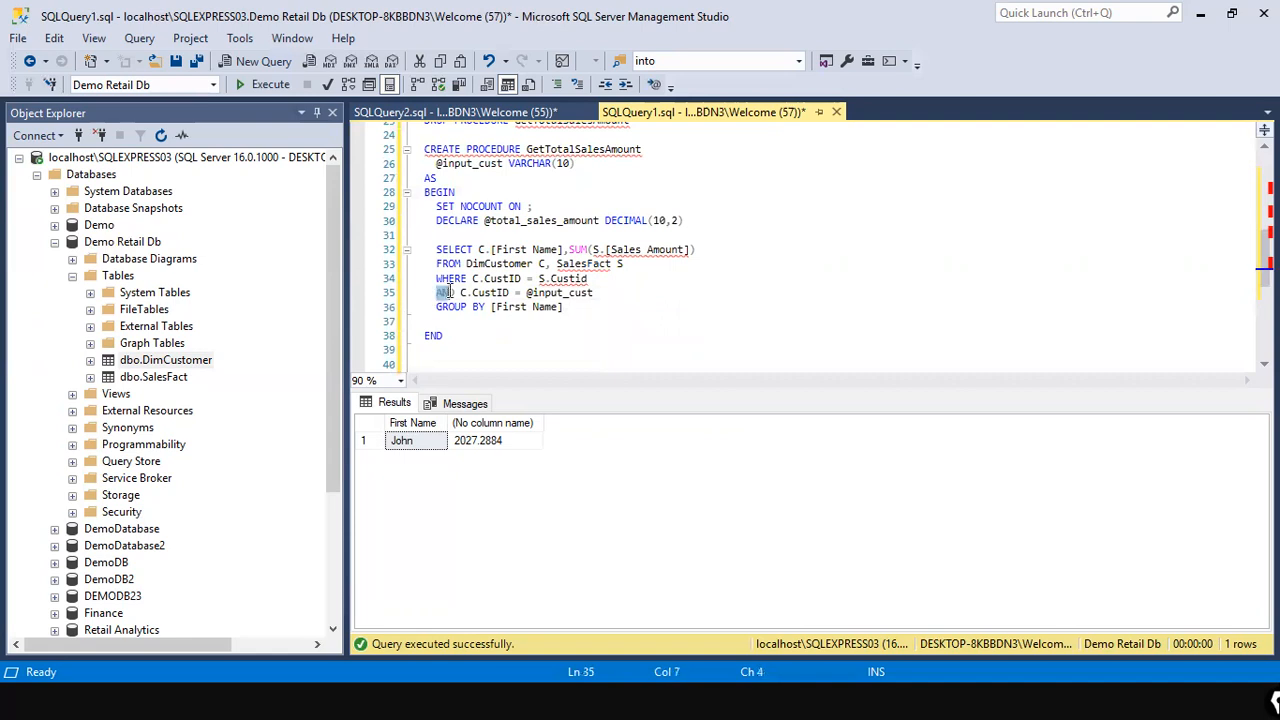
pyautogui.moveTo(437, 292); pyautogui.dragTo(597, 294)
pyautogui.click(510, 292)
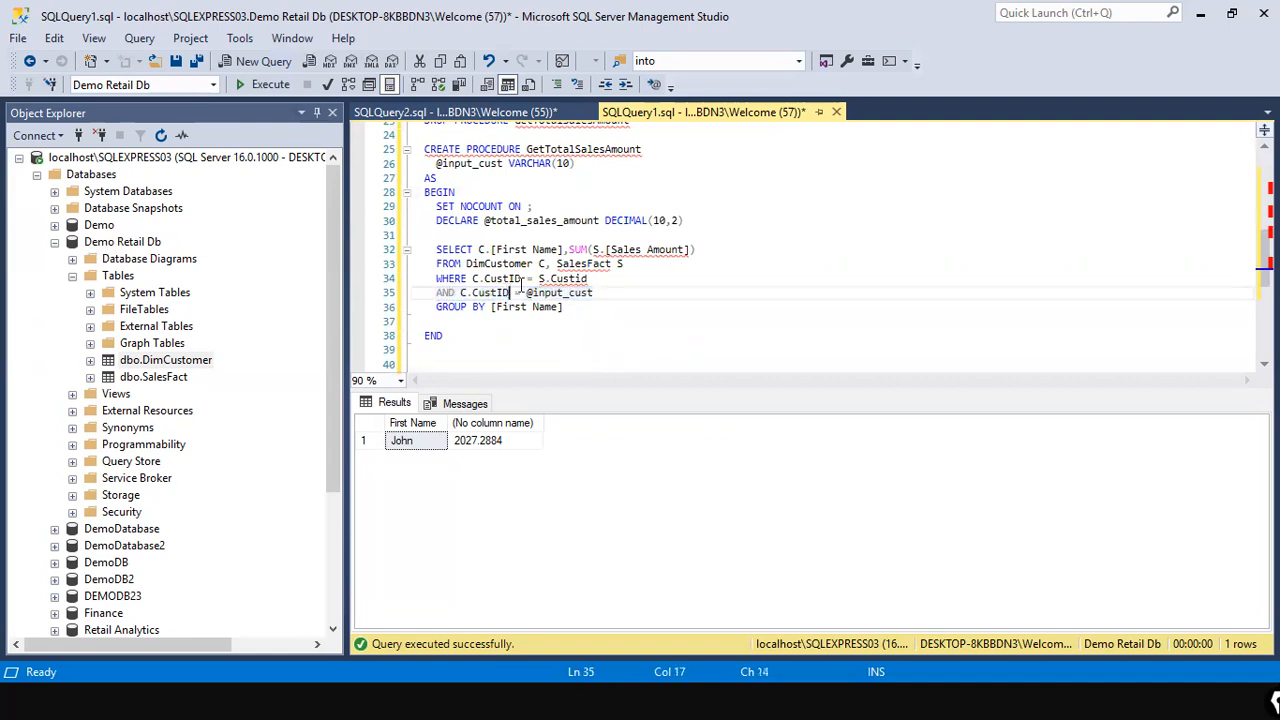
pyautogui.click(597, 293)
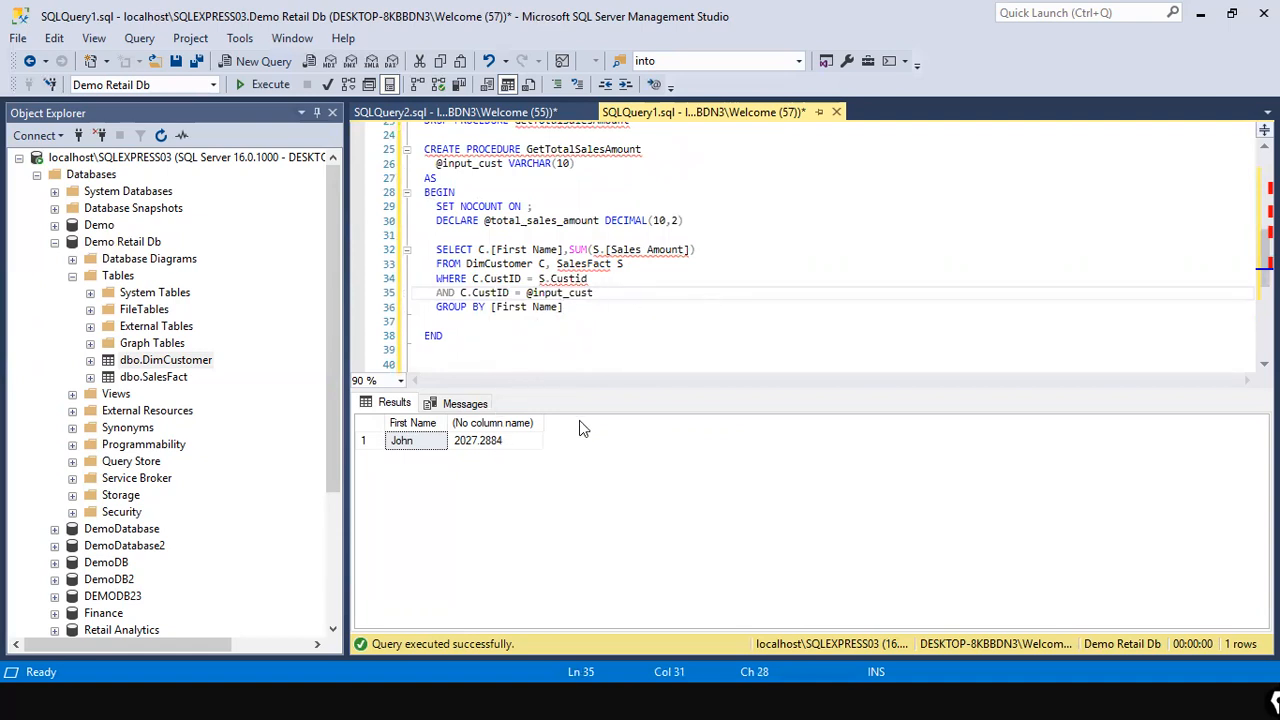
pyautogui.scroll(-1, 582, 350)
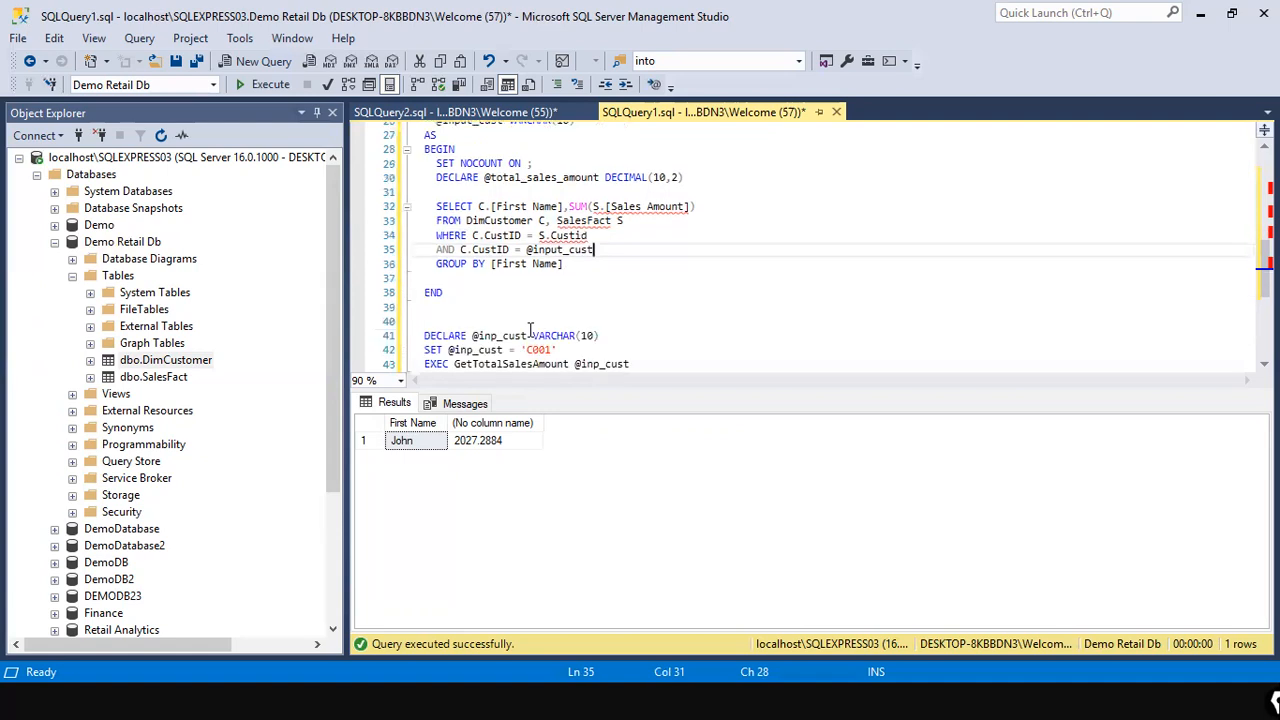
pyautogui.scroll(-1, 588, 363)
pyautogui.doubleClick(537, 307)
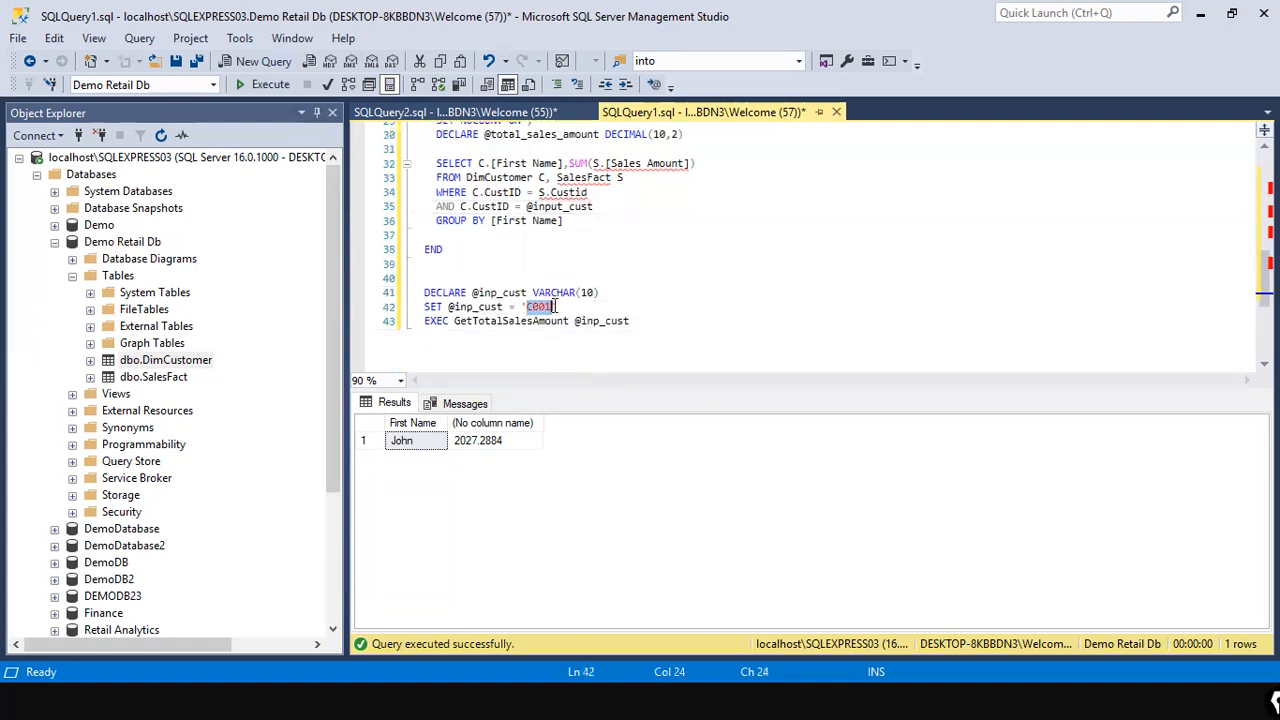
pyautogui.click(592, 321)
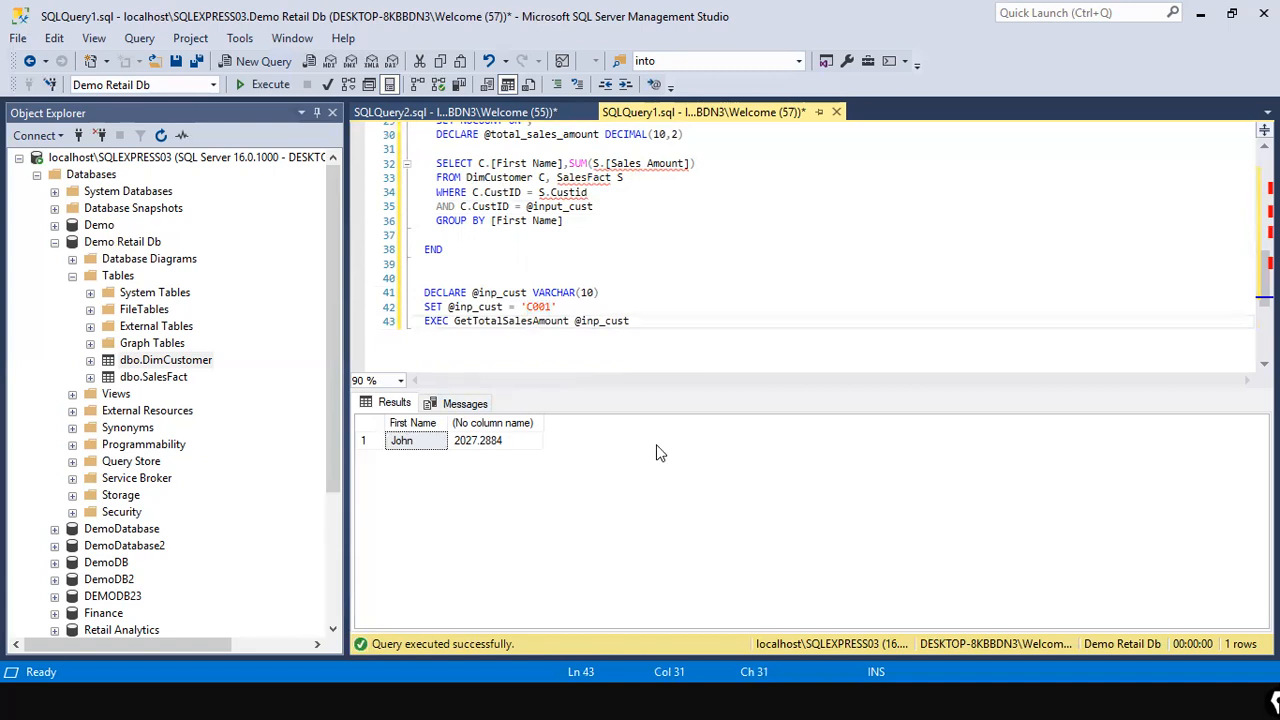
pyautogui.click(555, 307)
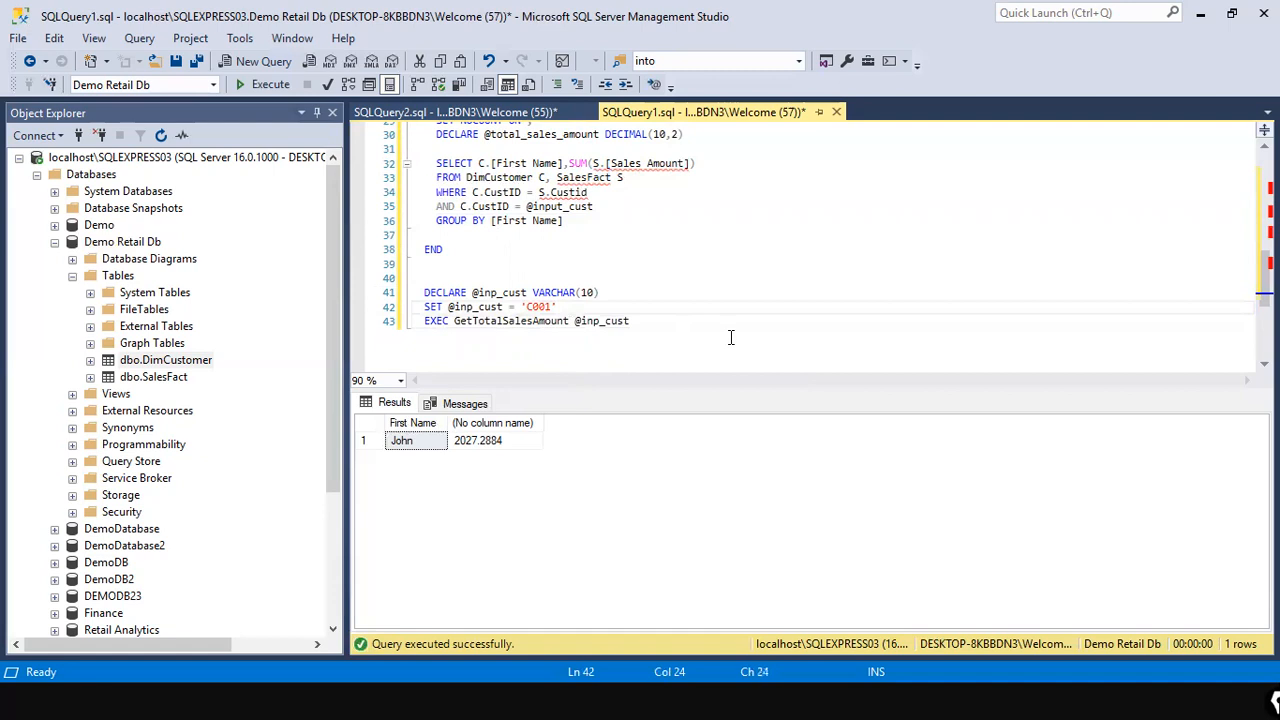
# Step: Copy the SELECT TOP (1000) statement on DimCustomer from the beginning of the SQLQuery1.sql script
pyautogui.click(494, 116)
pyautogui.click(632, 117)
pyautogui.scroll(3, 640, 234)
pyautogui.scroll(-3, 500, 266)
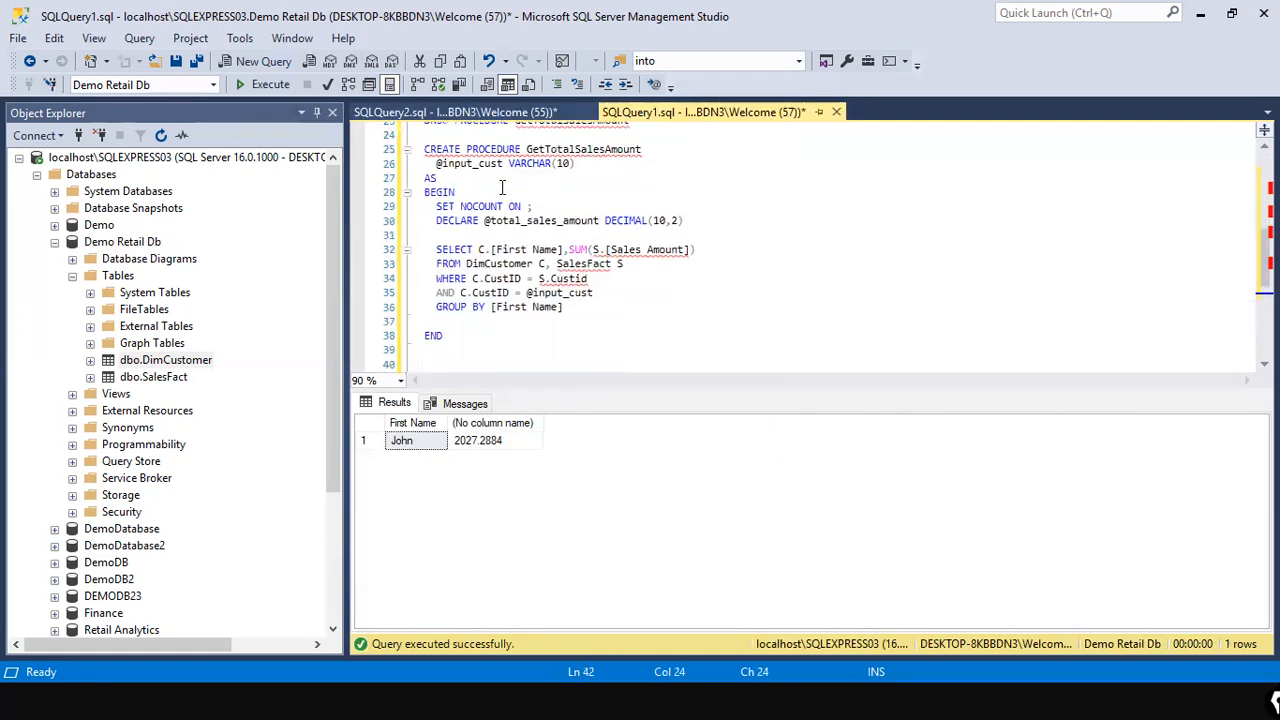
pyautogui.click(483, 116)
pyautogui.scroll(3, 493, 318)
pyautogui.scroll(-3, 492, 318)
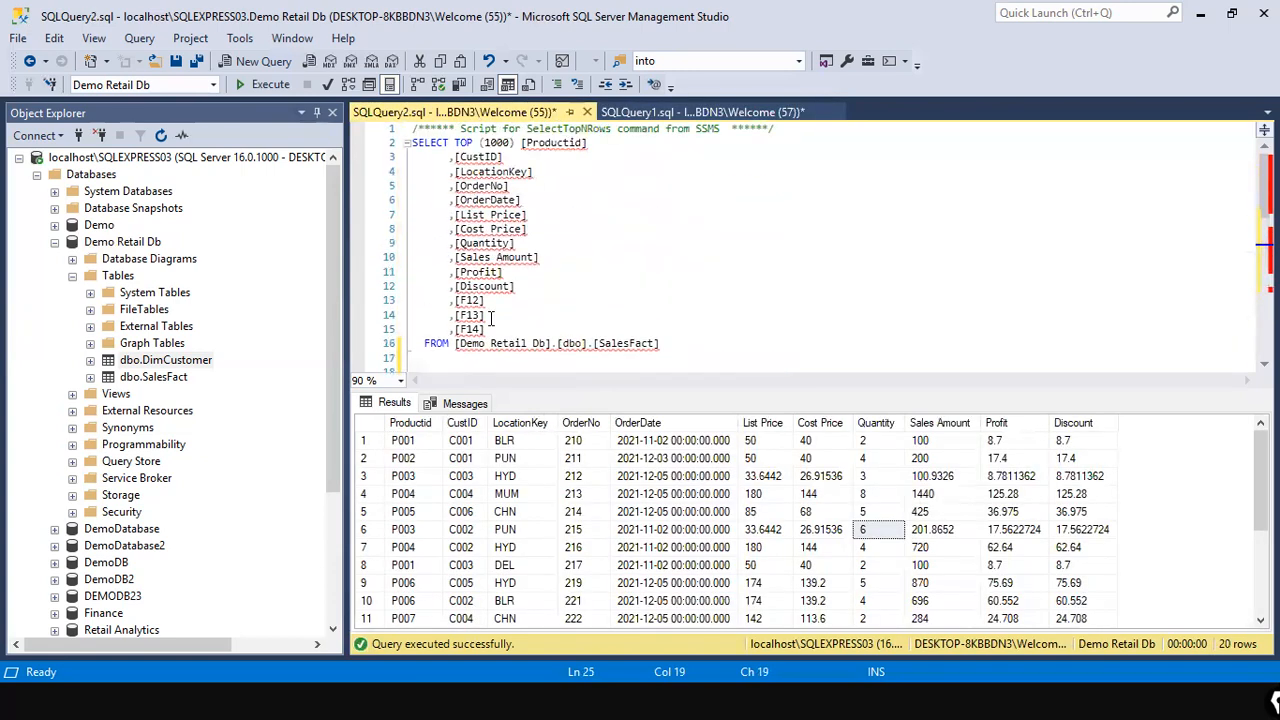
pyautogui.click(690, 112)
pyautogui.scroll(5, 585, 216)
pyautogui.scroll(5, 585, 216)
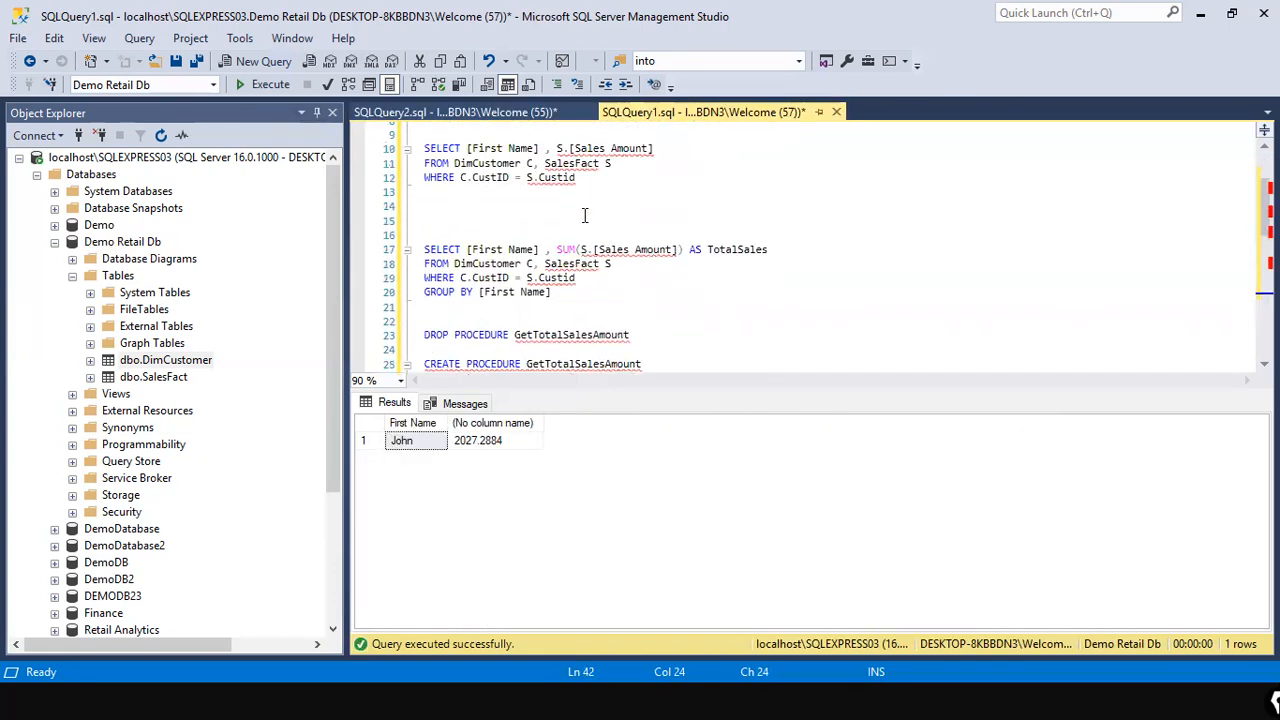
pyautogui.moveTo(710, 212); pyautogui.dragTo(320, 142)
pyautogui.hotkey('ctrl', 'c')
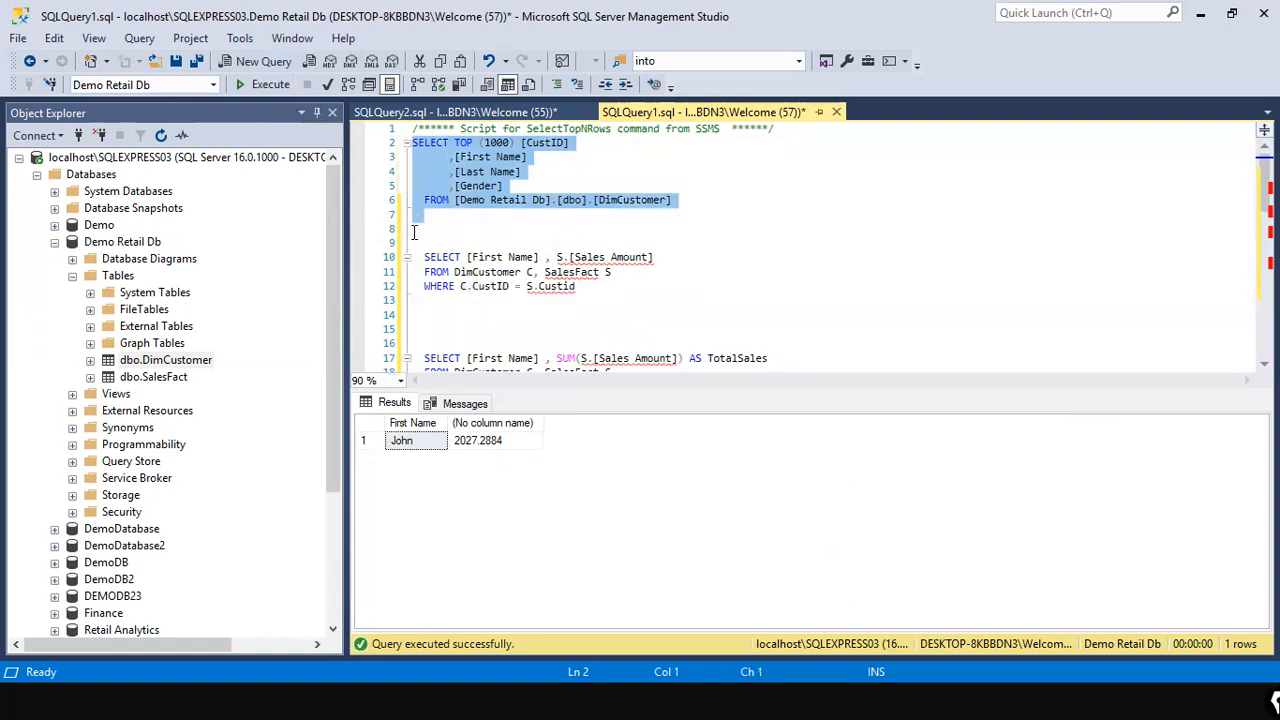
pyautogui.scroll(-13, 478, 295)
pyautogui.click(478, 301)
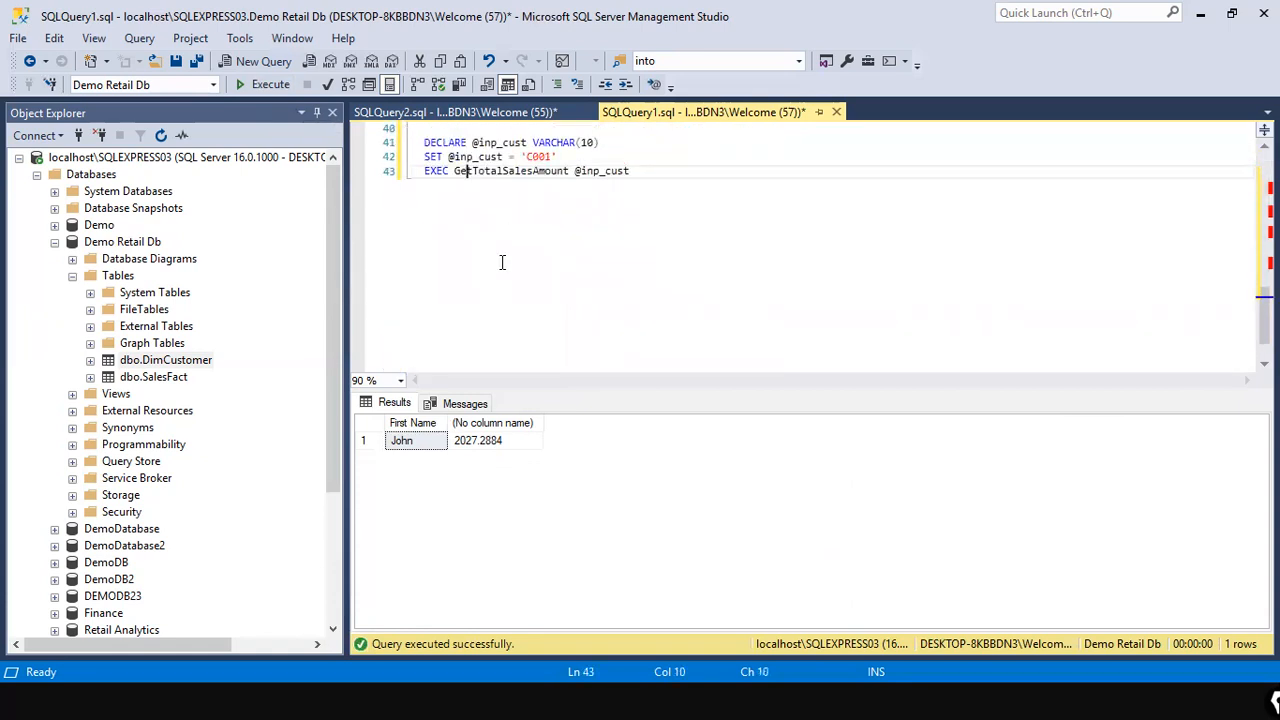
pyautogui.scroll(1, 590, 175)
pyautogui.click(562, 170)
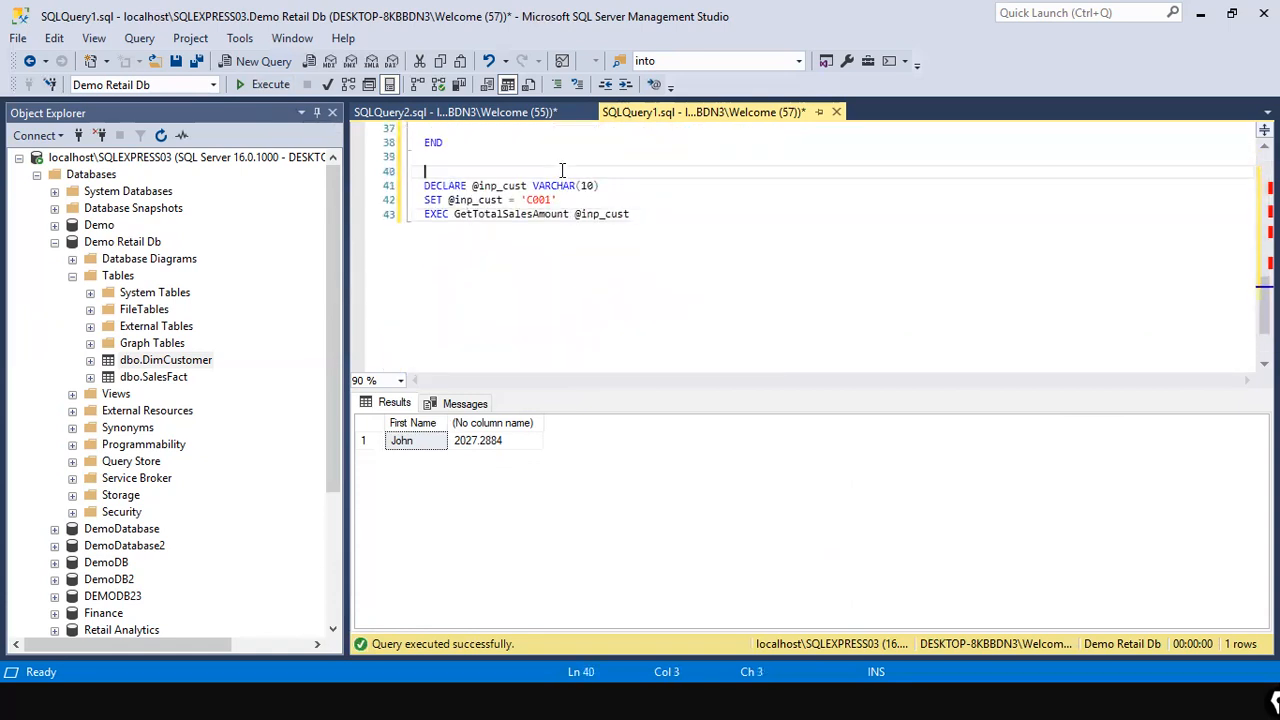
pyautogui.hotkey('ctrl', 'v')
pyautogui.press('Return')
pyautogui.press('Up')
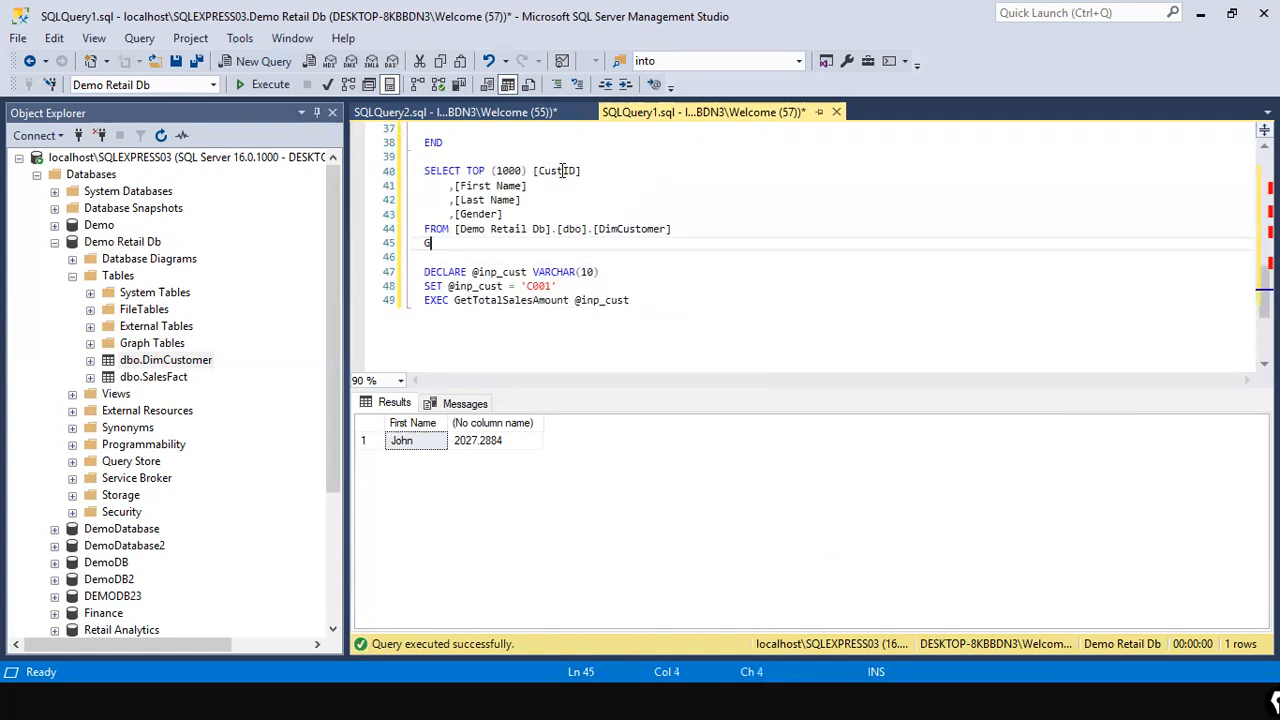
# Step: Add a GO separator after the pasted DimCustomer SELECT and another one after the EXEC GetTotalSalesAmount line
pyautogui.write('GO')
pyautogui.press('Down')
pyautogui.press('Down')
pyautogui.press('Down')
pyautogui.press('Down')
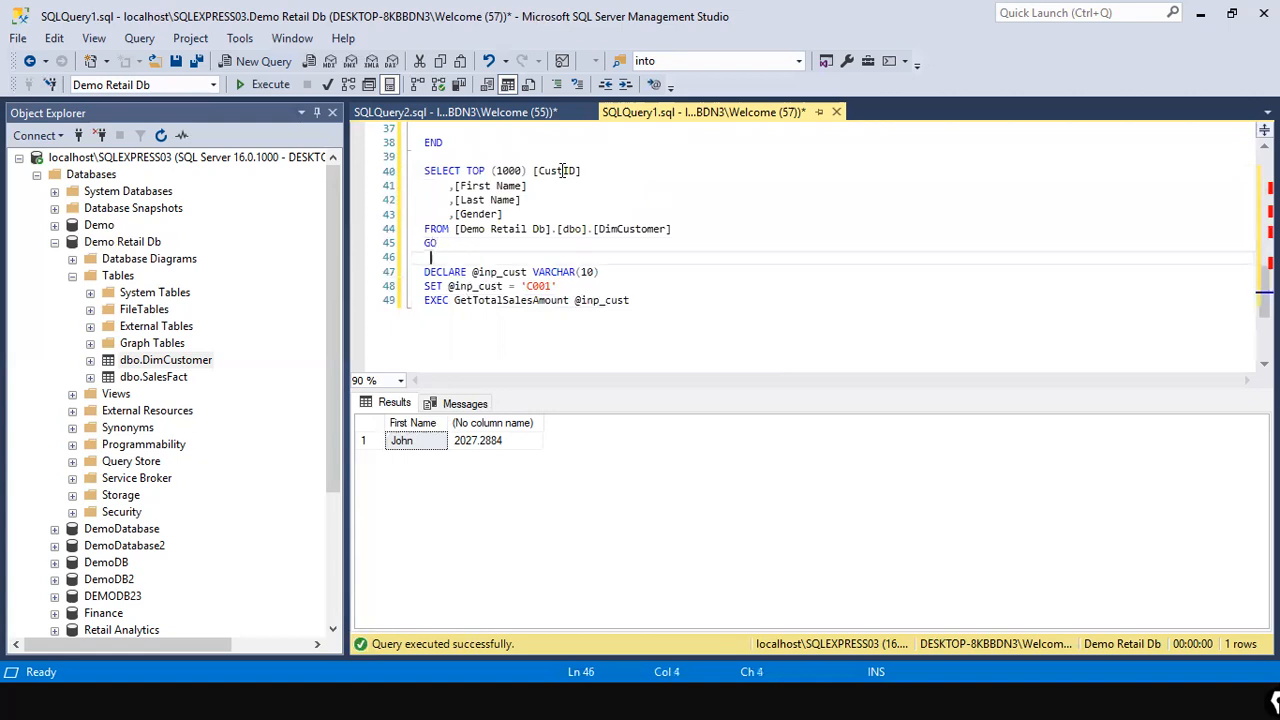
pyautogui.press('End')
pyautogui.press('Return')
pyautogui.write('GO')
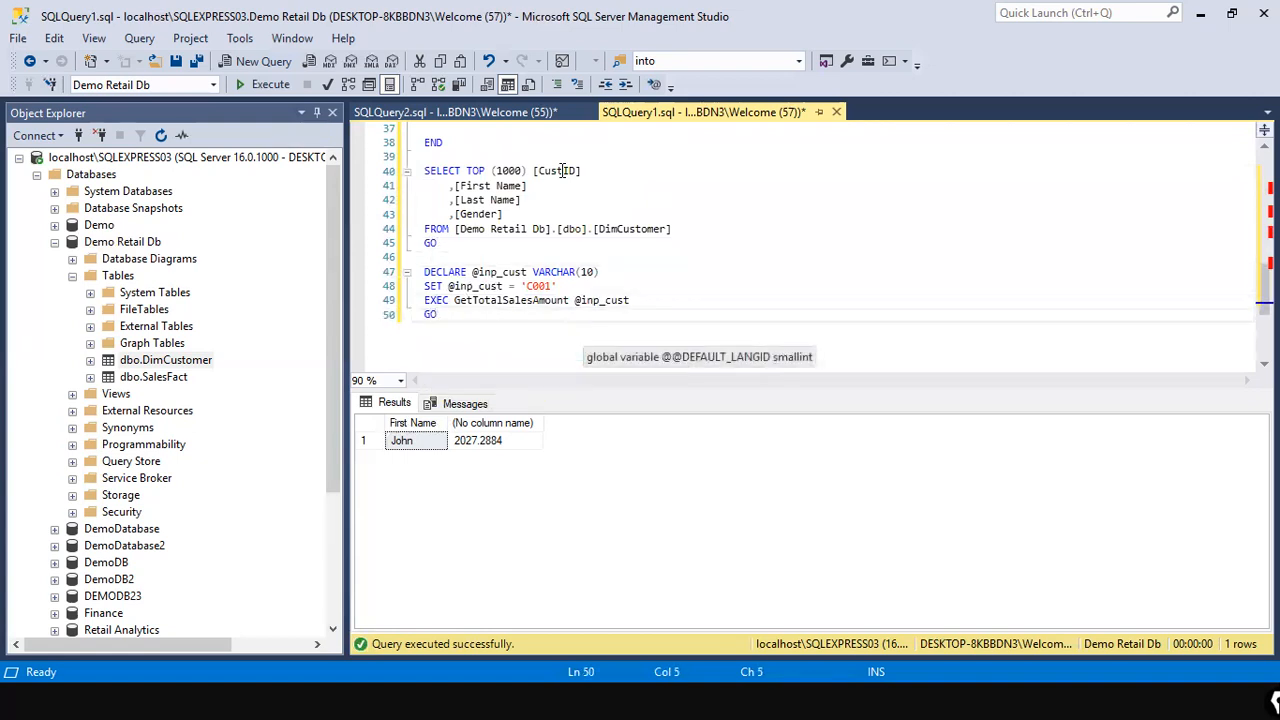
# Step: Execute the DimCustomer SELECT and the GetTotalSalesAmount call together, and enlarge the results area to show both result sets
pyautogui.moveTo(457, 318); pyautogui.dragTo(418, 171)
pyautogui.click(270, 85)
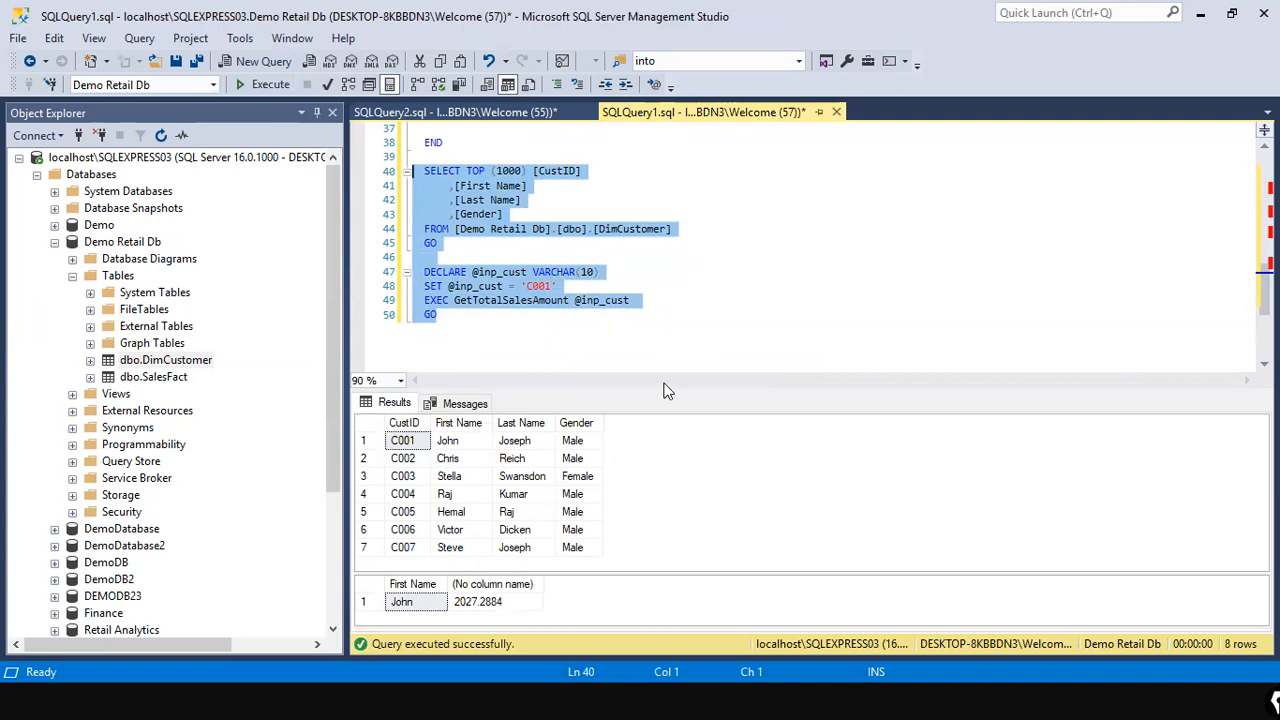
pyautogui.moveTo(668, 391); pyautogui.dragTo(668, 334)
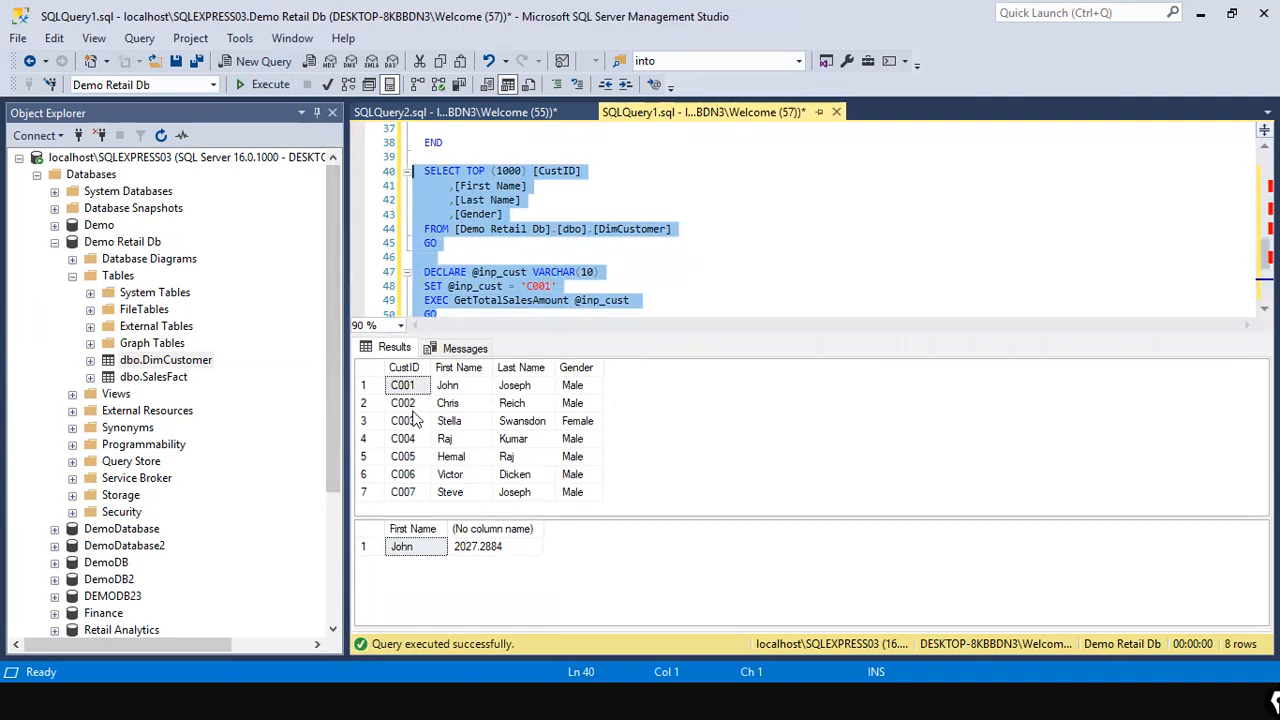
pyautogui.moveTo(446, 257); pyautogui.dragTo(433, 180)
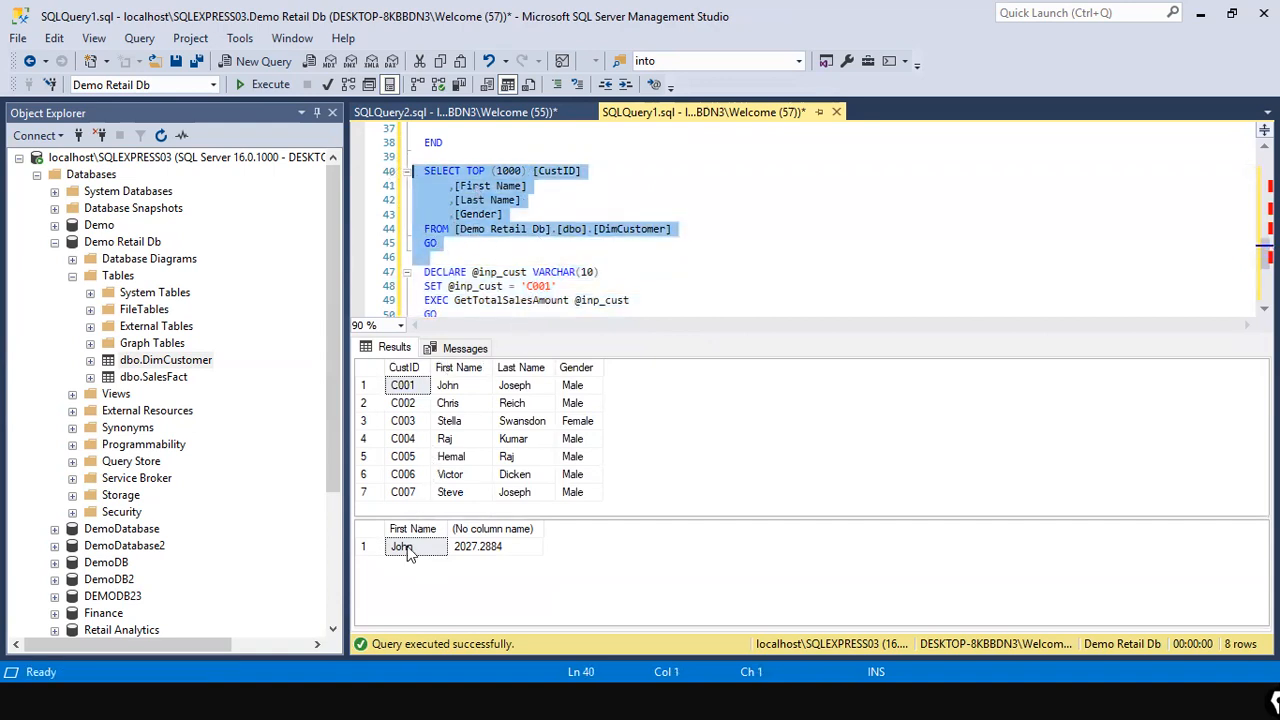
pyautogui.scroll(-2, 440, 262)
pyautogui.moveTo(440, 229); pyautogui.dragTo(411, 186)
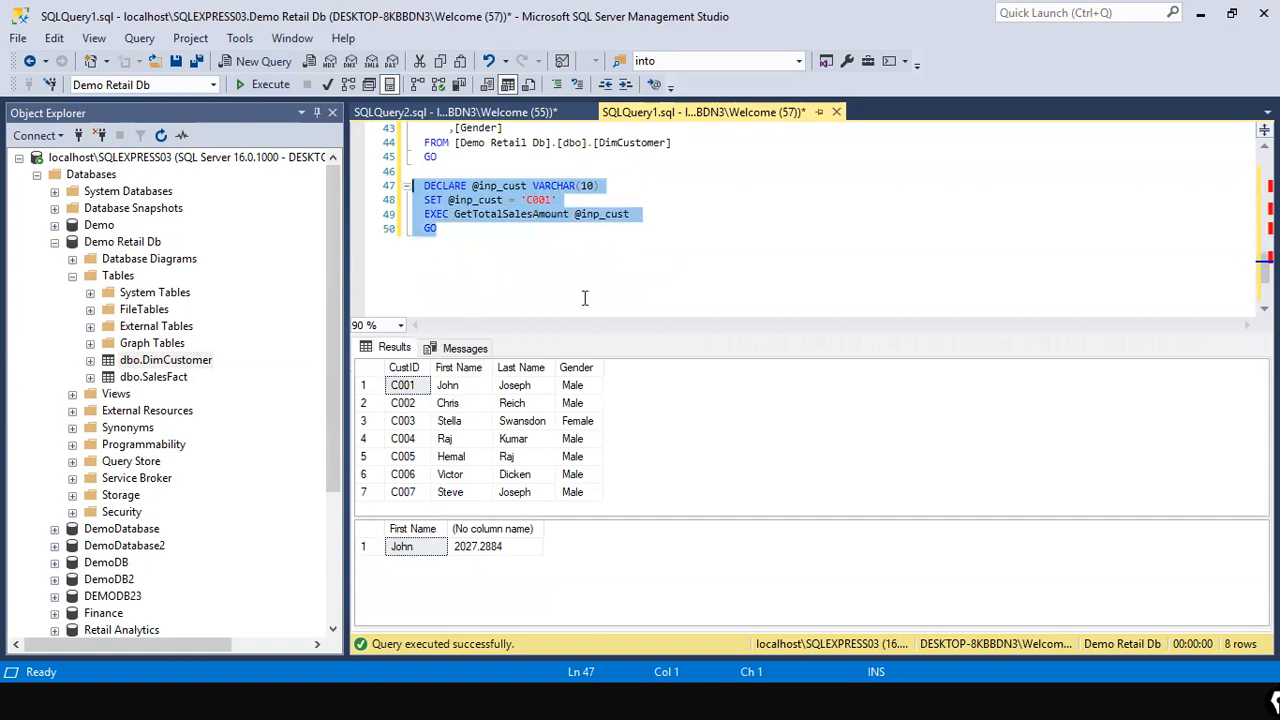
pyautogui.click(543, 200)
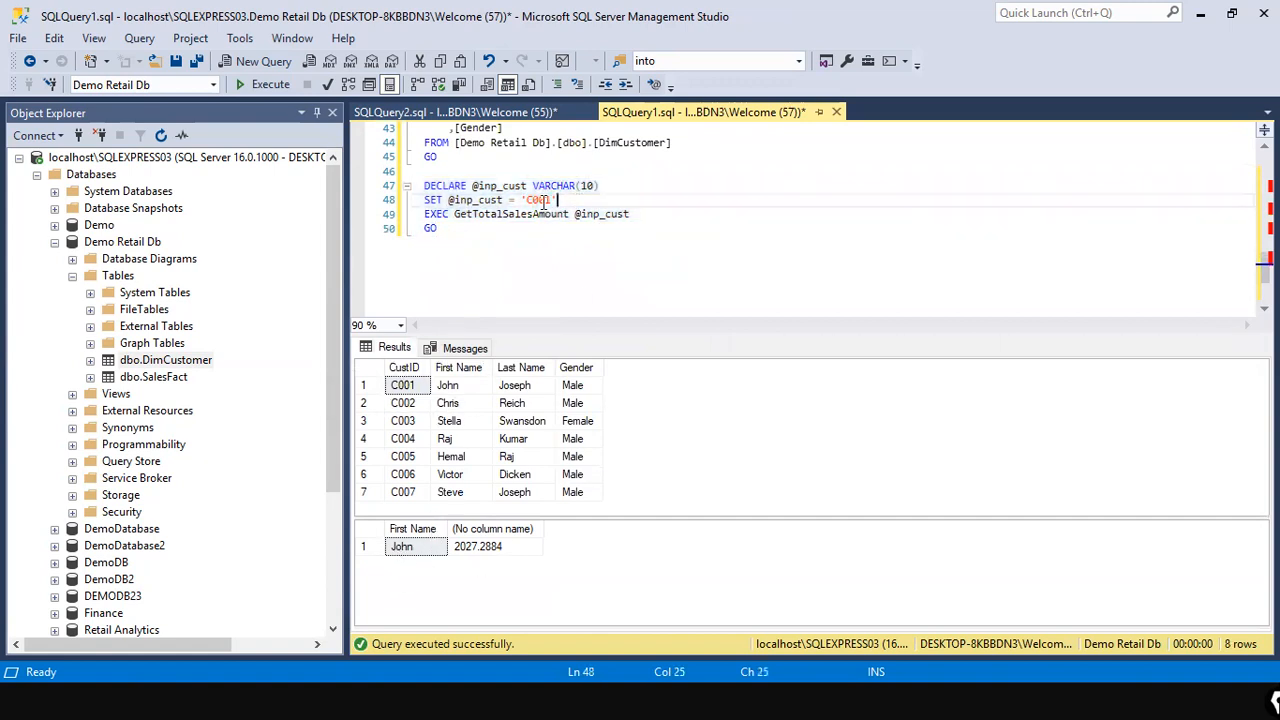
pyautogui.scroll(2, 550, 215)
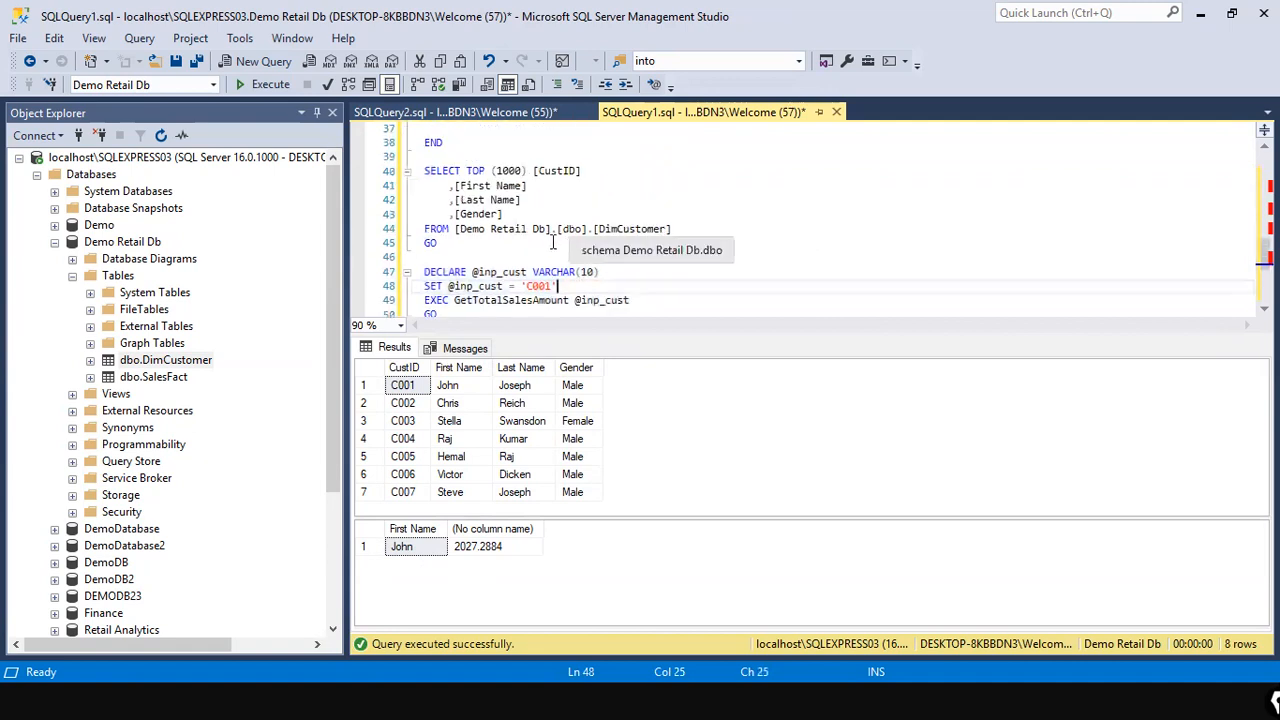
pyautogui.moveTo(534, 288); pyautogui.dragTo(632, 306)
pyautogui.click(533, 303)
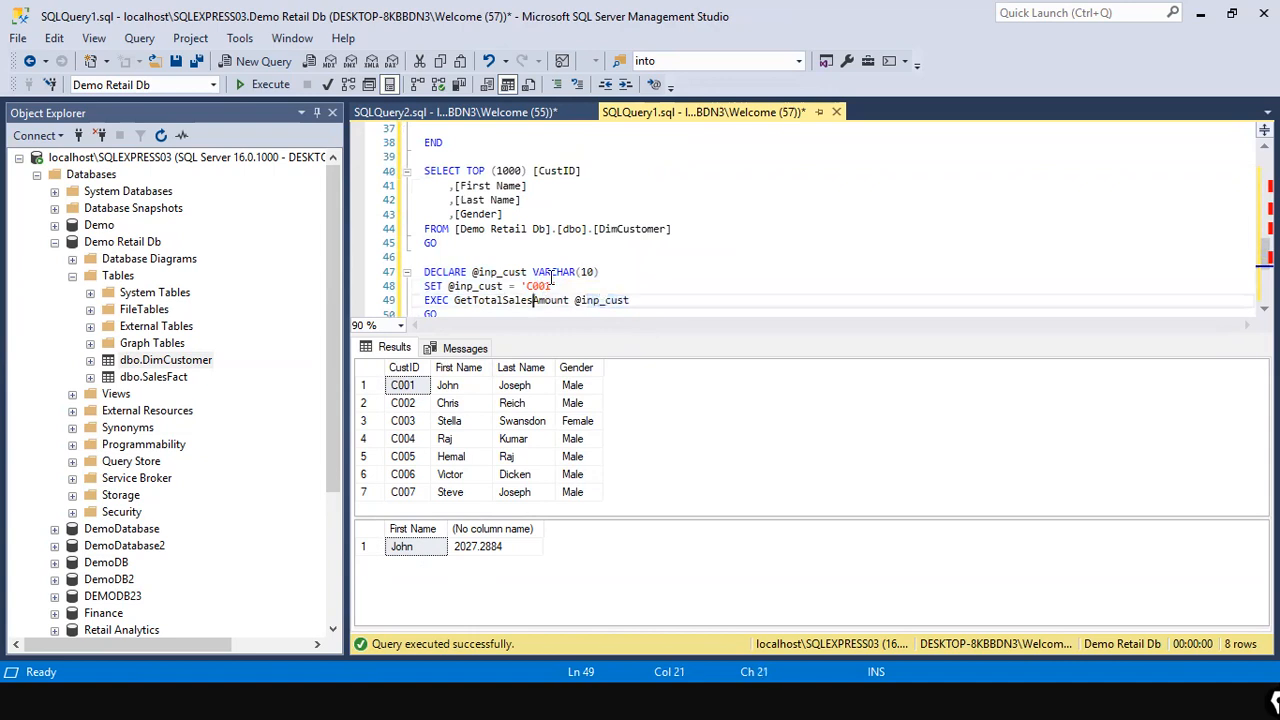
pyautogui.scroll(3, 551, 277)
pyautogui.scroll(1, 563, 232)
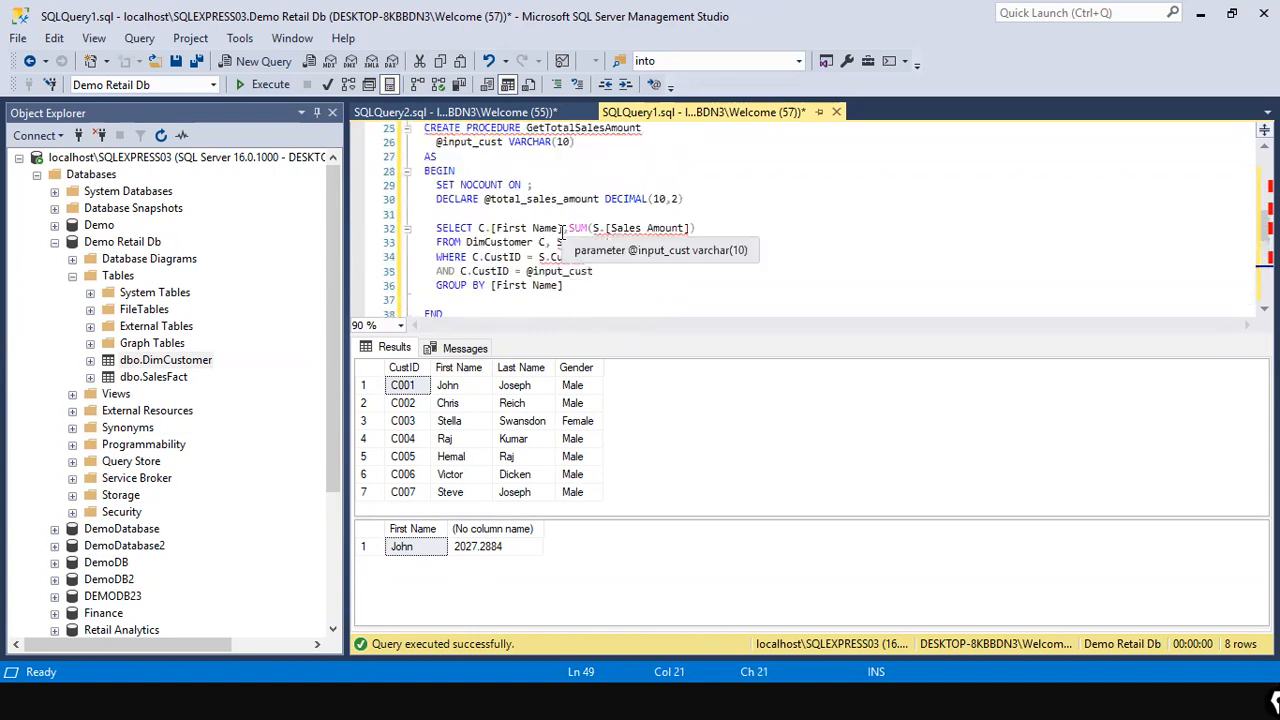
pyautogui.moveTo(527, 271); pyautogui.dragTo(622, 276)
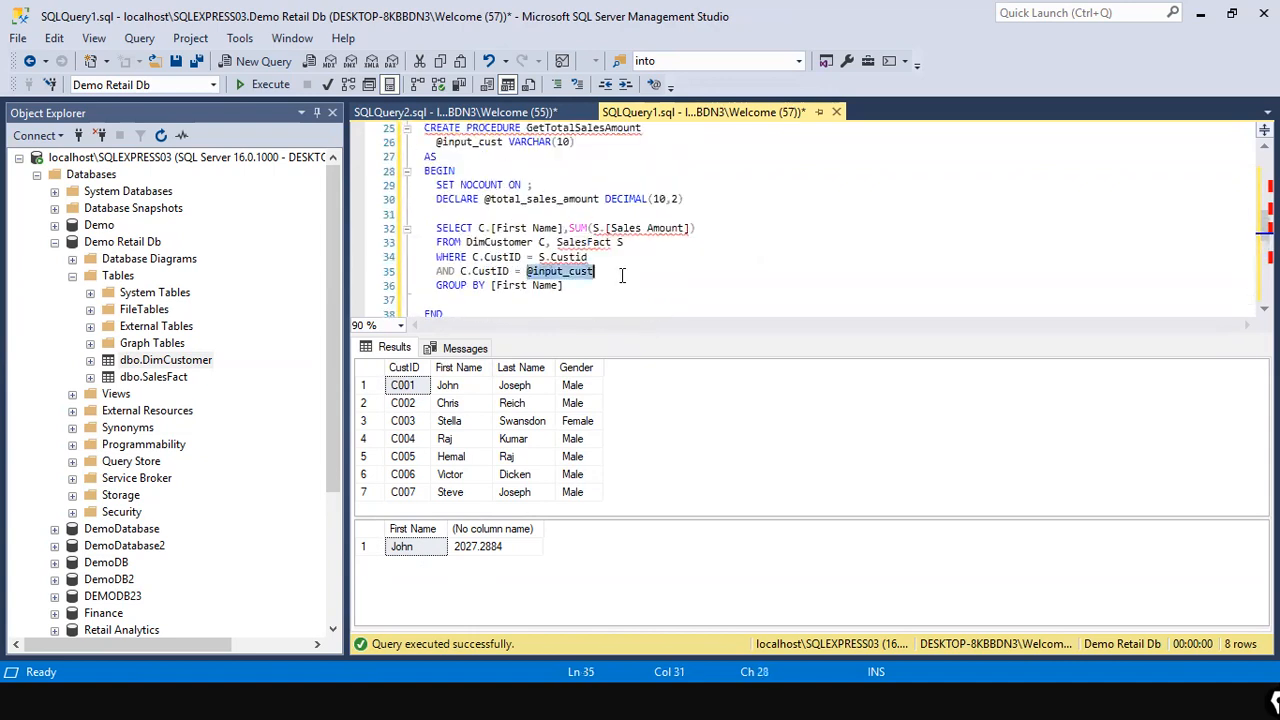
pyautogui.scroll(-5, 621, 277)
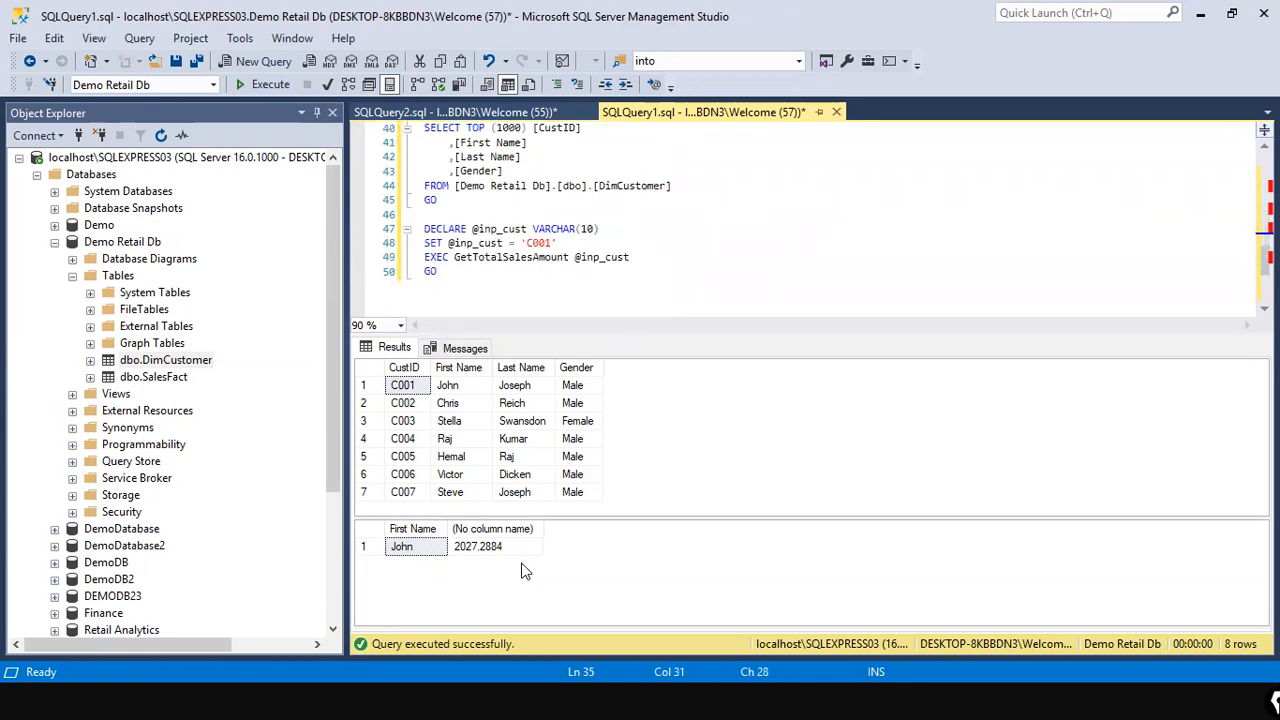
pyautogui.click(546, 243)
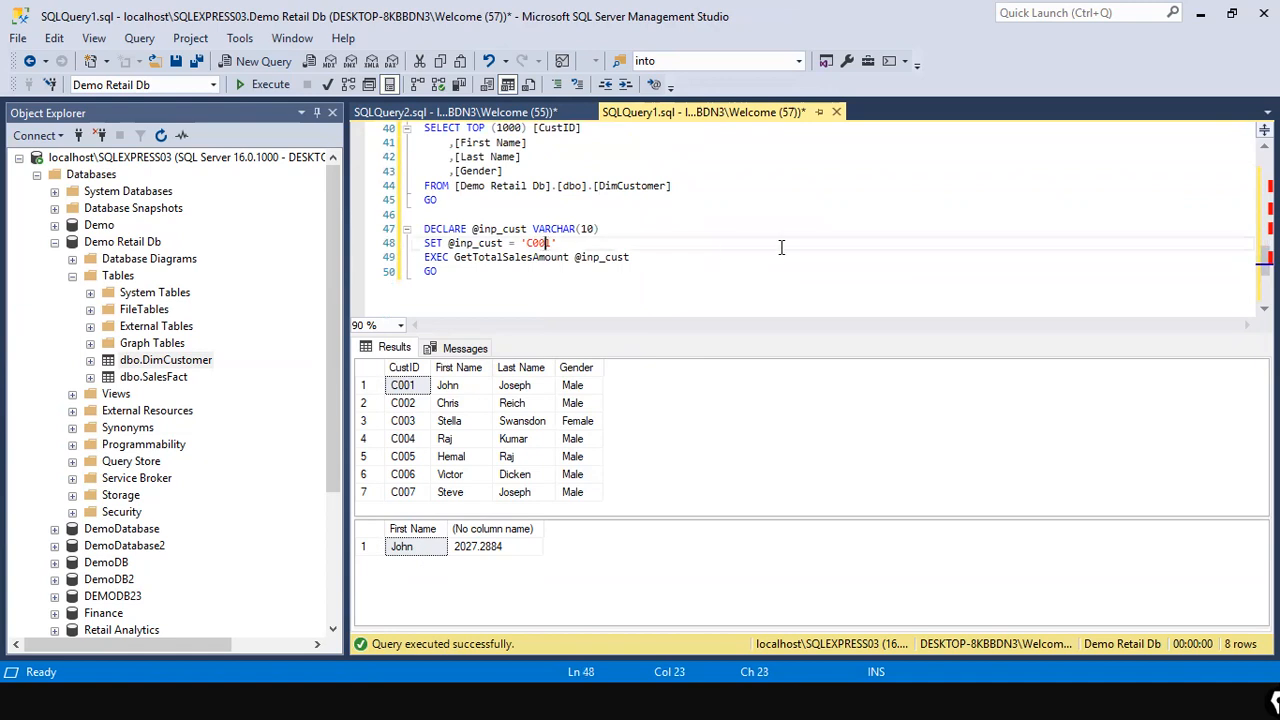
pyautogui.write('2')
pyautogui.click(582, 257)
pyautogui.scroll(5, 570, 262)
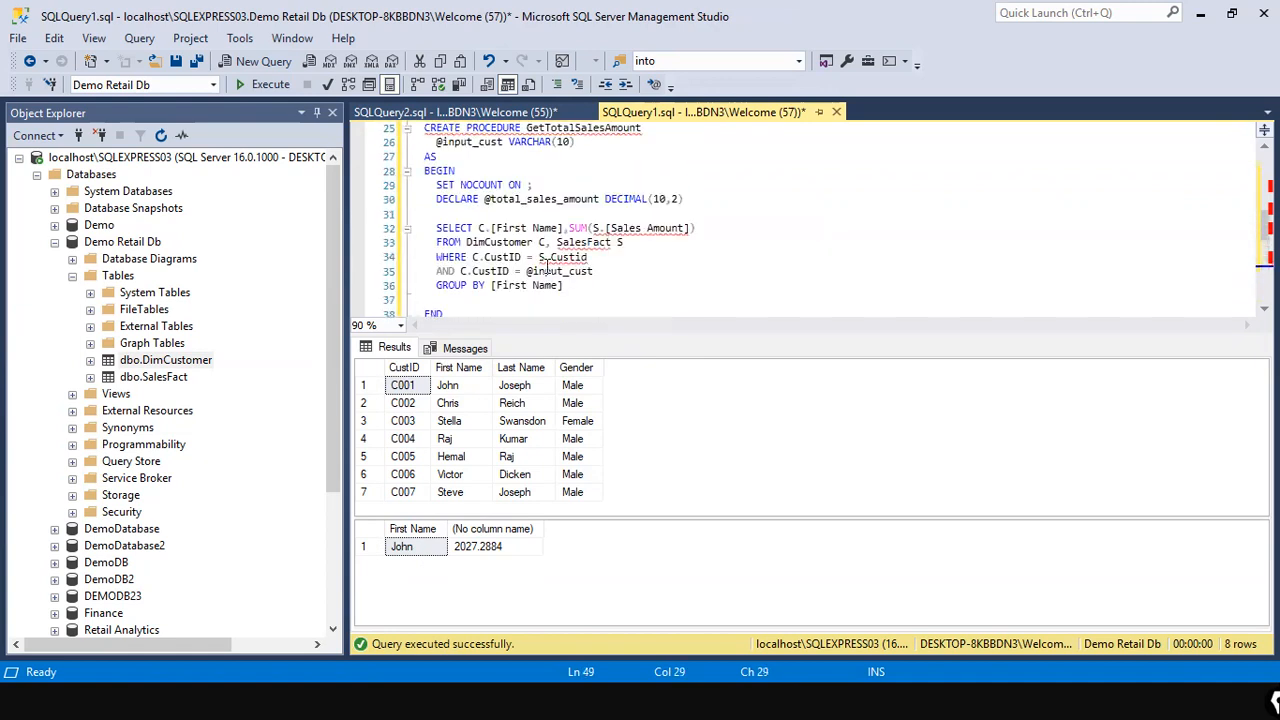
pyautogui.scroll(1, 446, 185)
pyautogui.scroll(-6, 731, 230)
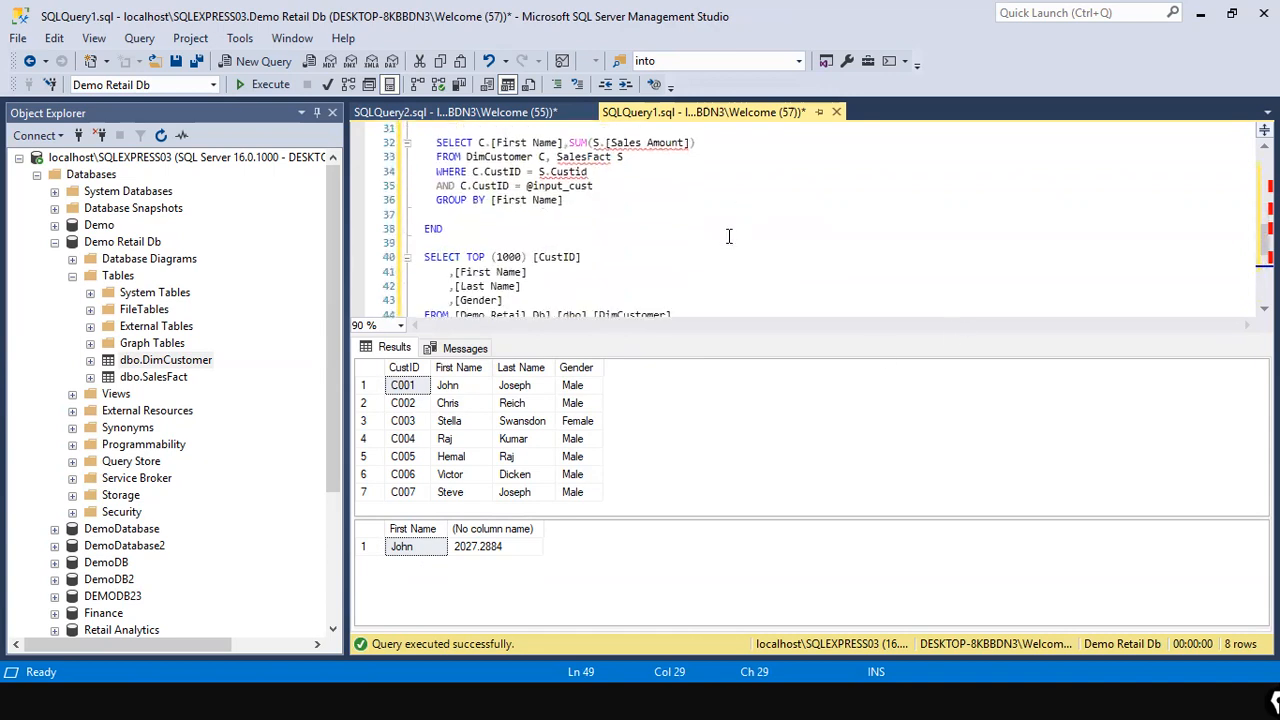
pyautogui.click(686, 284)
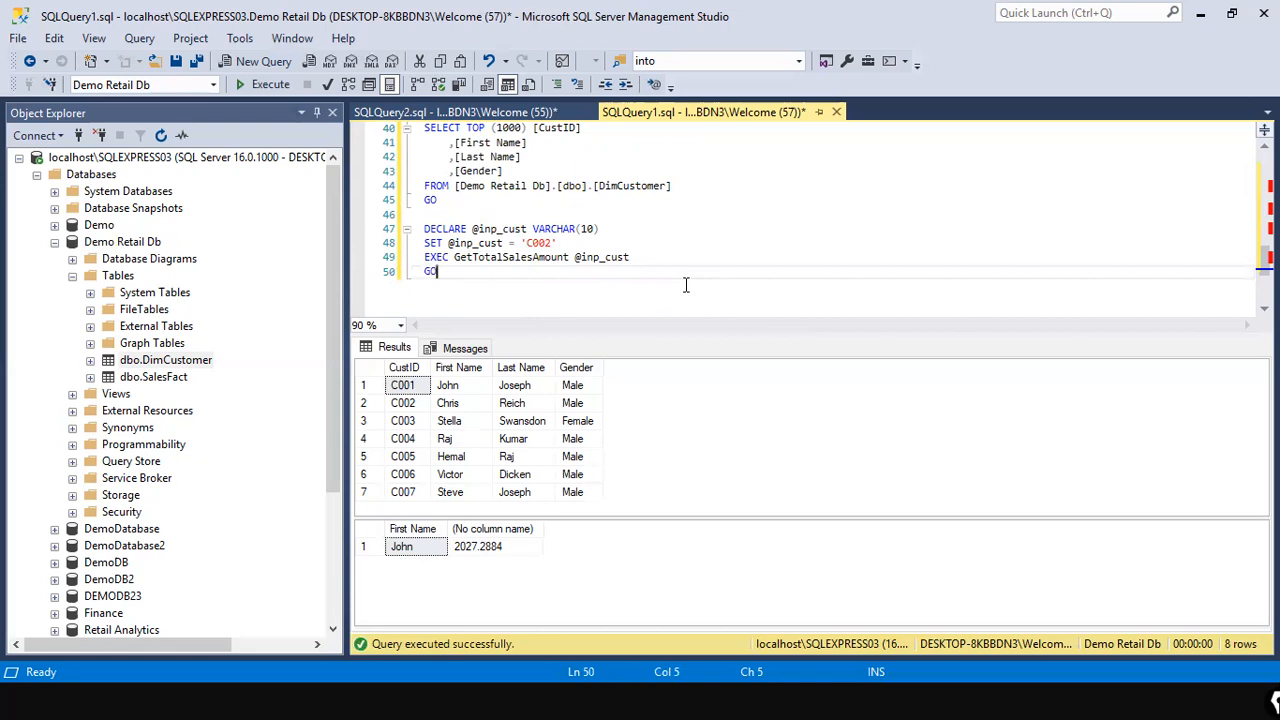
pyautogui.doubleClick(504, 257)
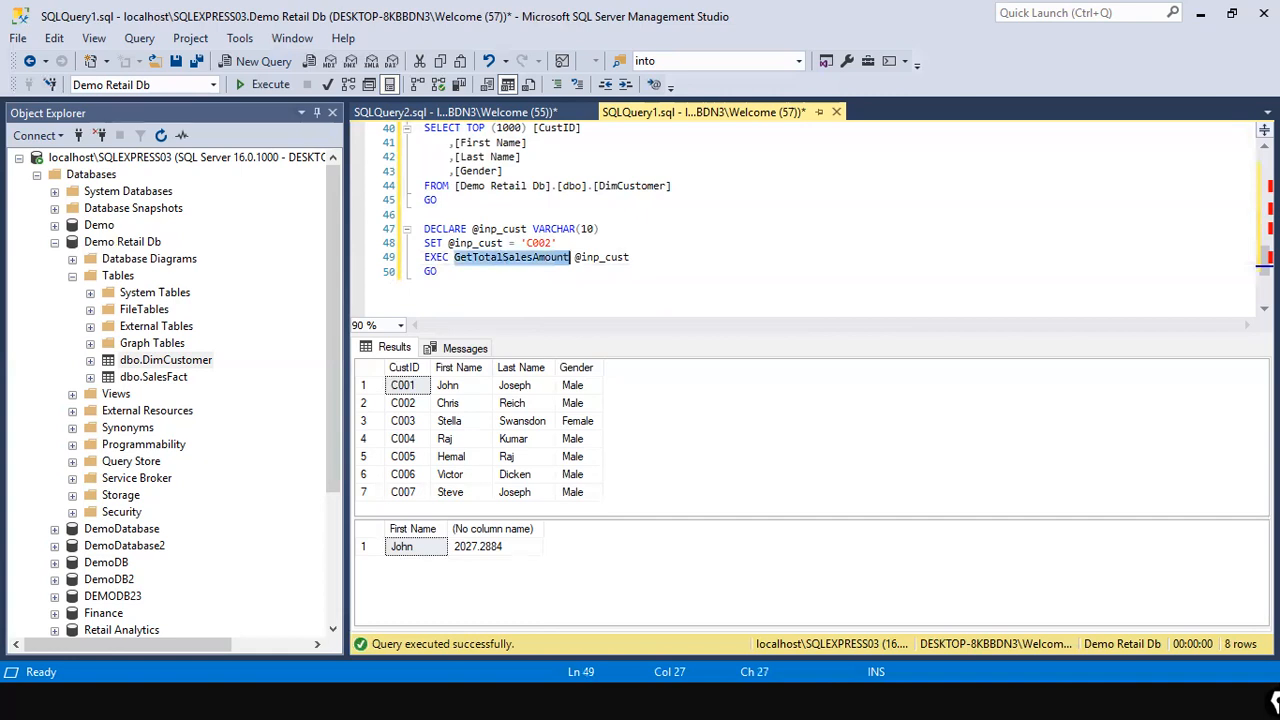
pyautogui.click(605, 258)
pyautogui.doubleClick(601, 258)
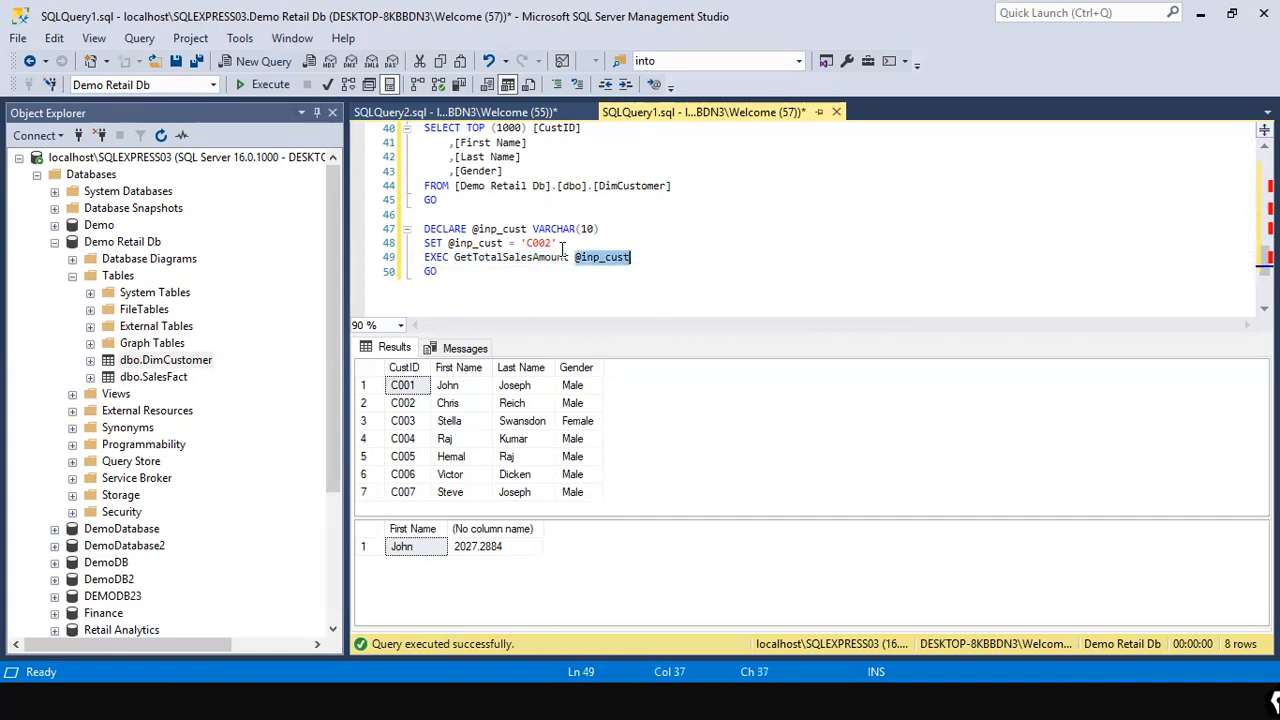
pyautogui.click(636, 262)
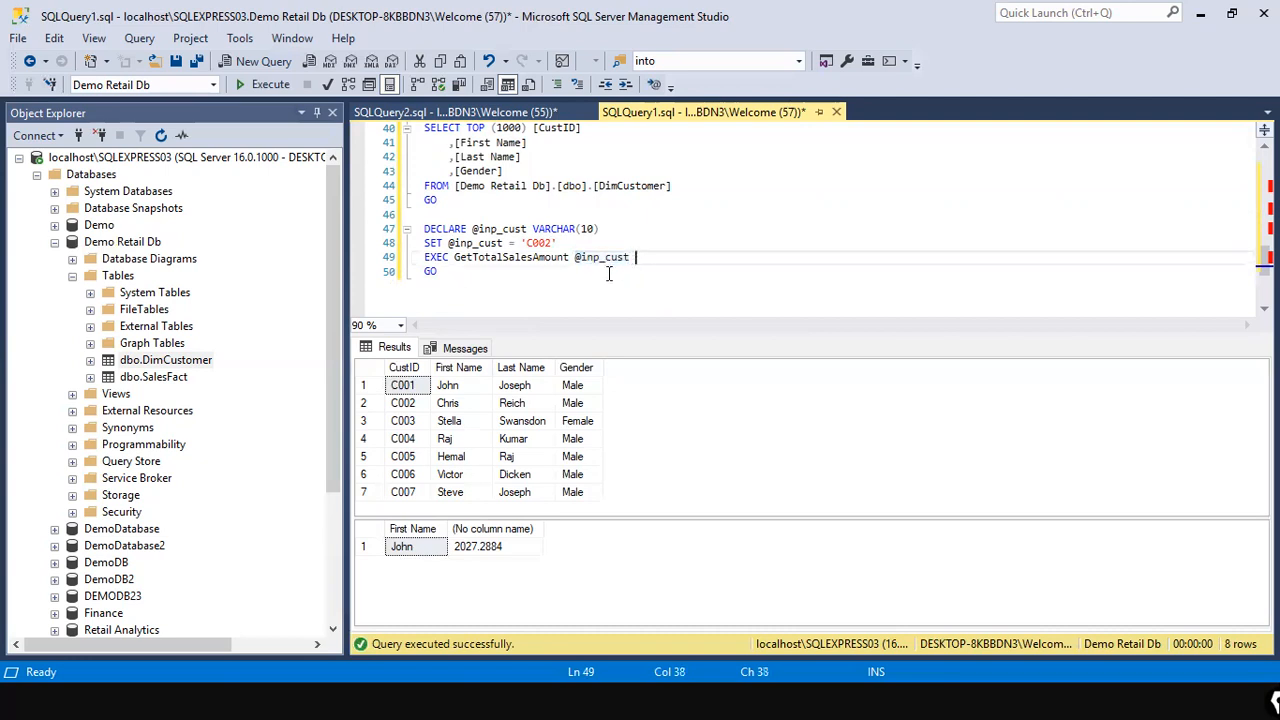
pyautogui.click(581, 258)
pyautogui.moveTo(581, 258); pyautogui.dragTo(628, 256)
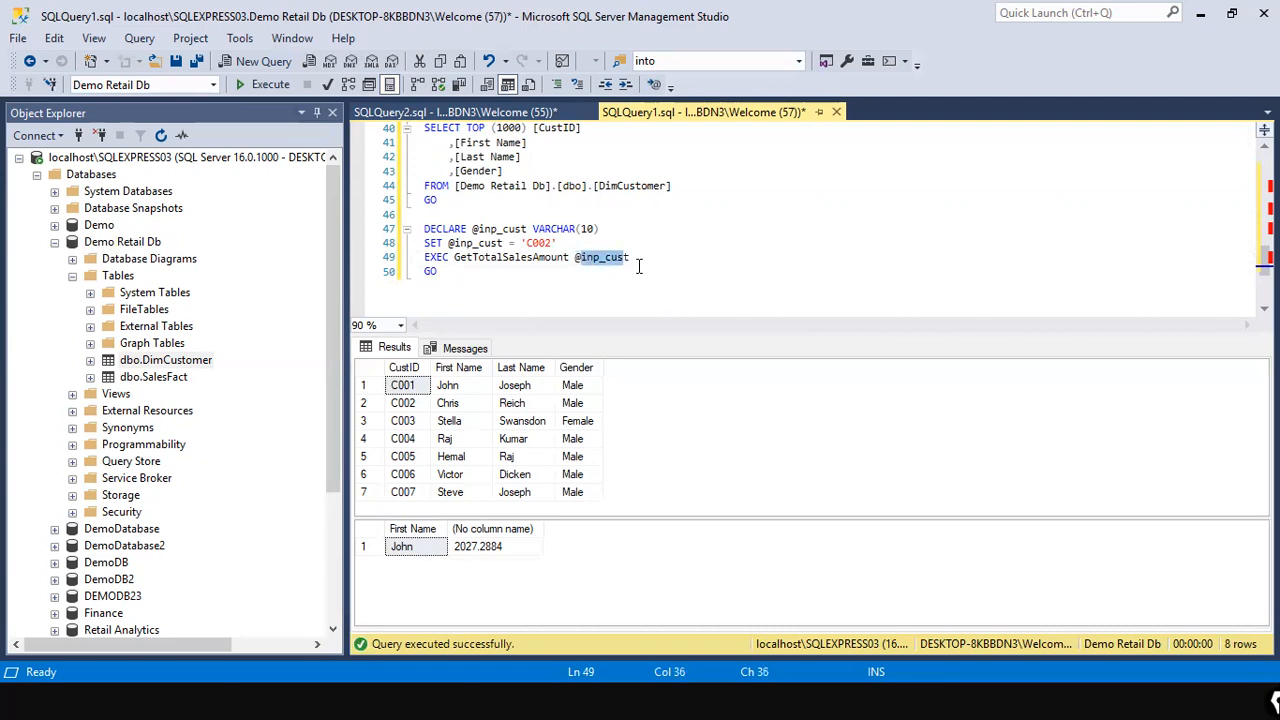
pyautogui.click(582, 269)
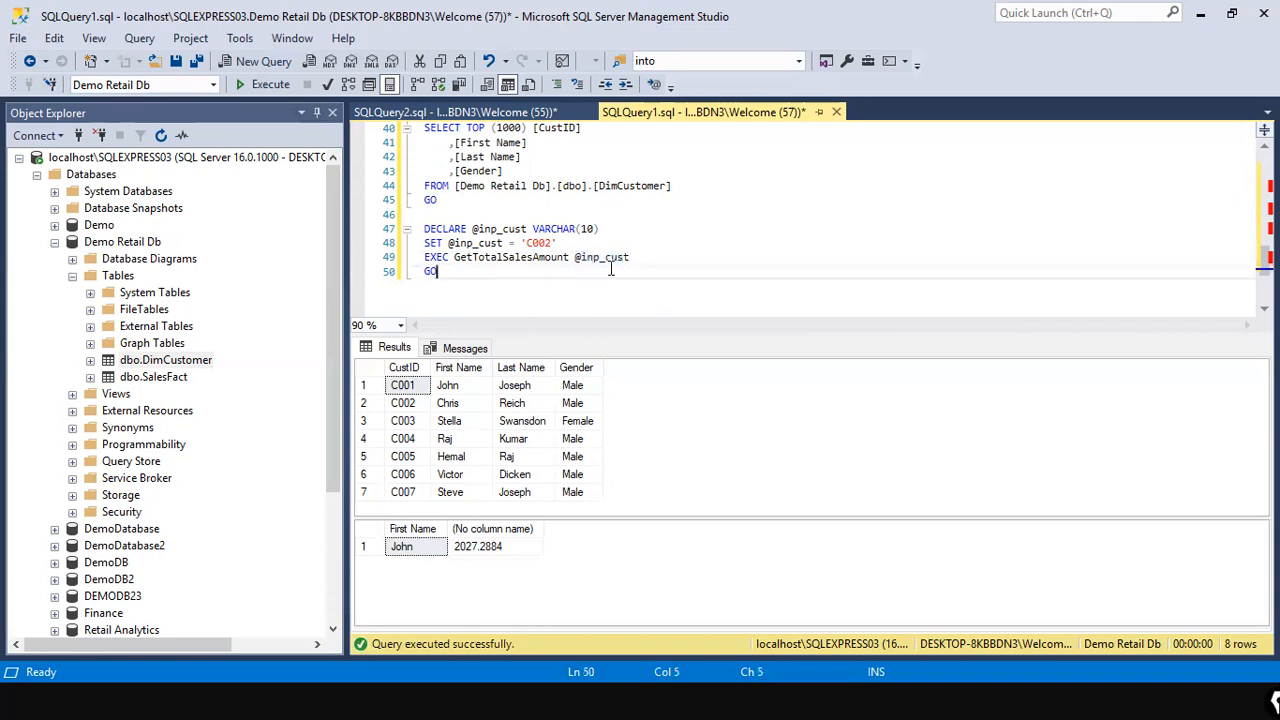
pyautogui.click(513, 232)
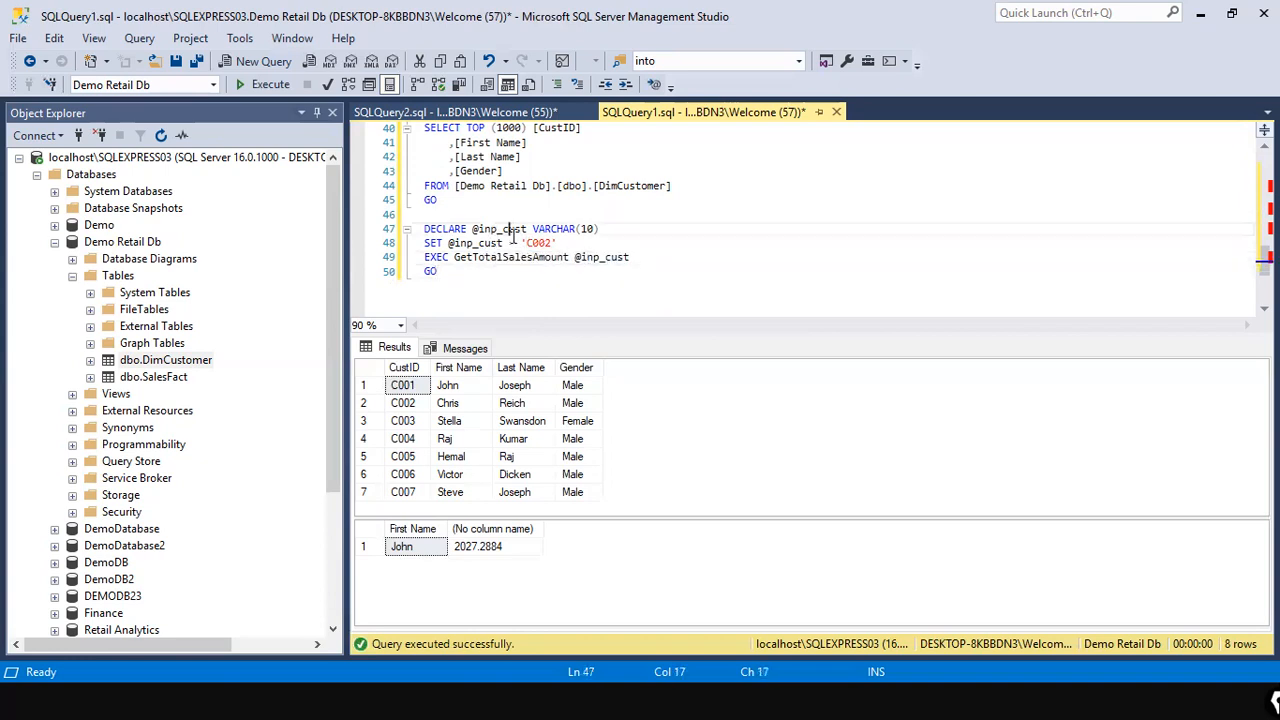
pyautogui.doubleClick(513, 232)
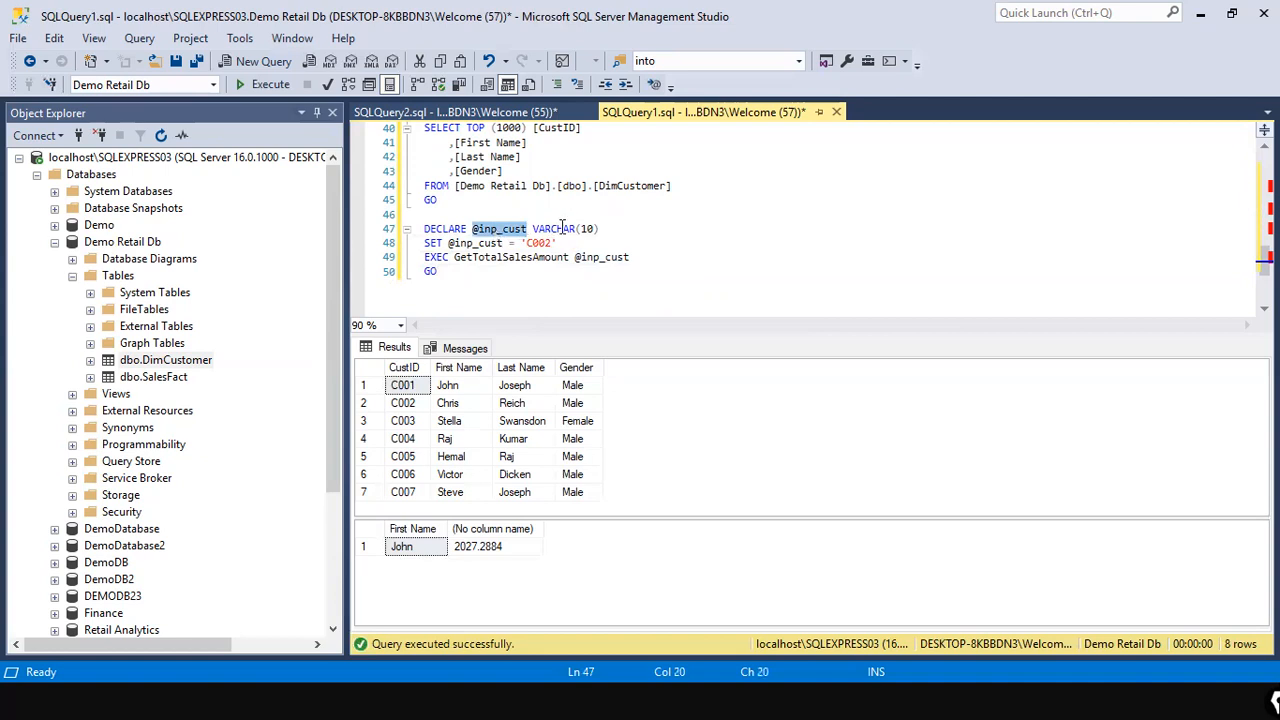
pyautogui.doubleClick(562, 228)
pyautogui.click(598, 231)
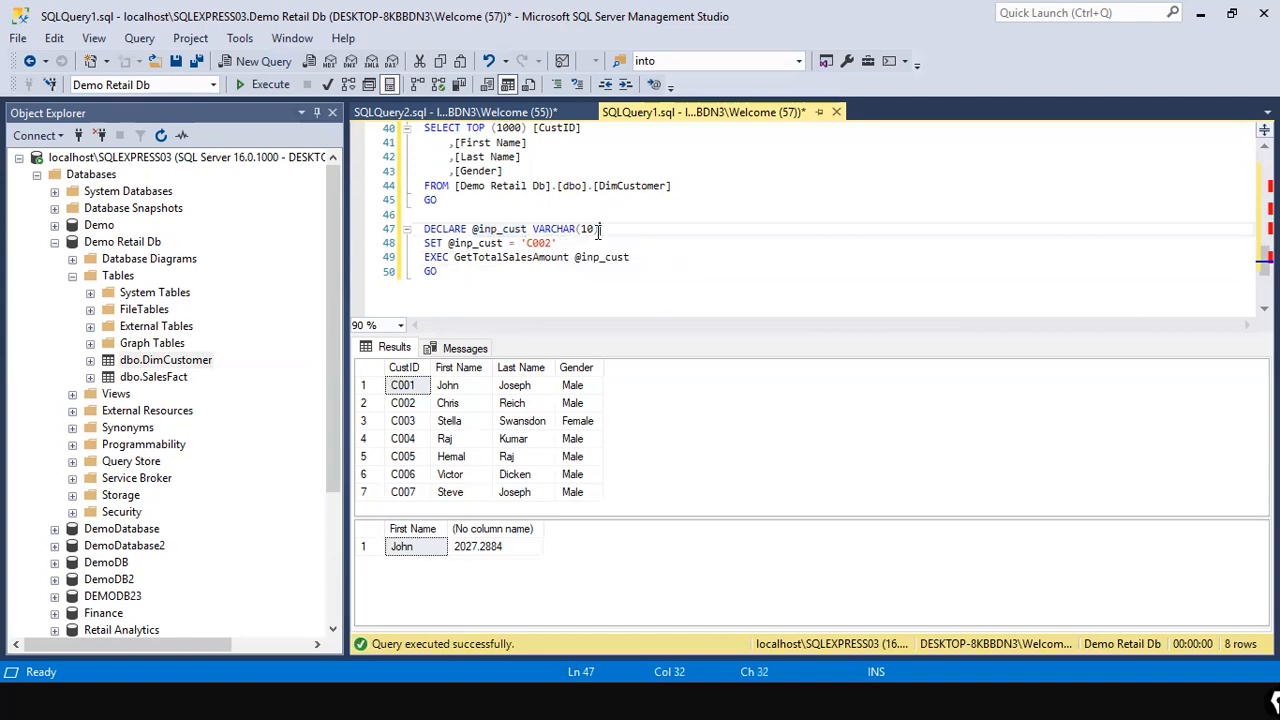
pyautogui.click(501, 230)
pyautogui.doubleClick(538, 243)
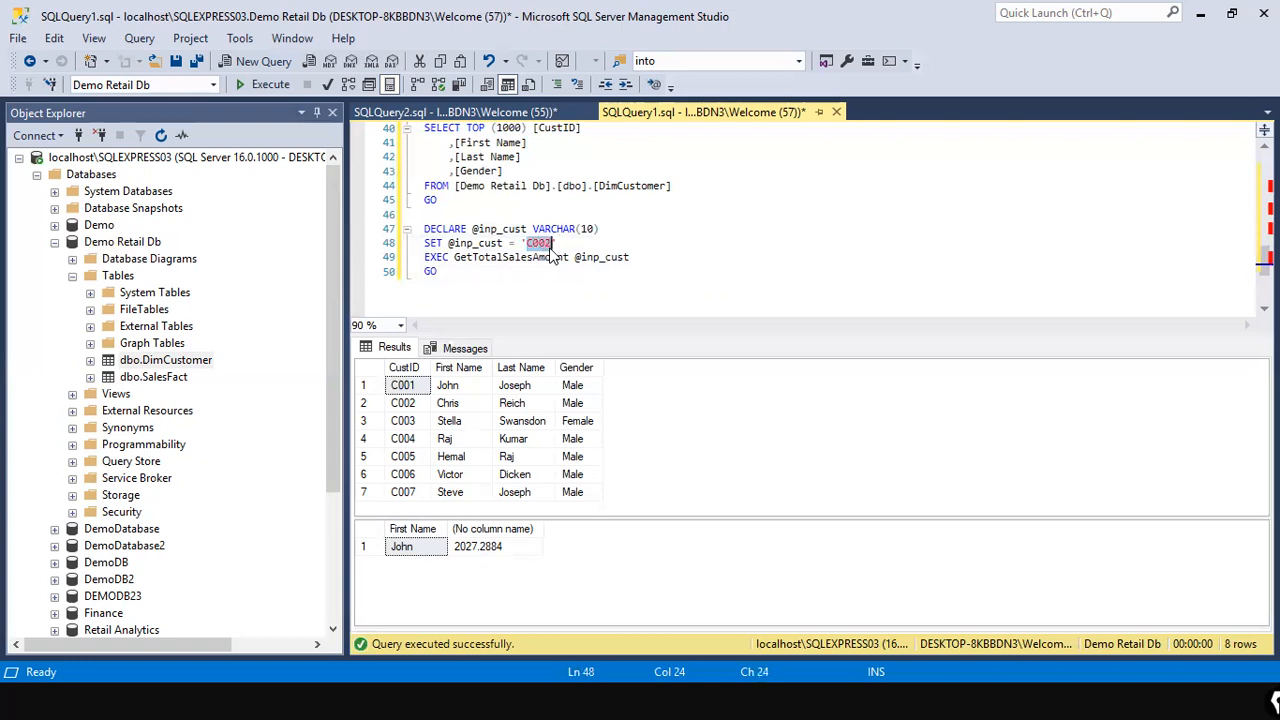
pyautogui.doubleClick(498, 229)
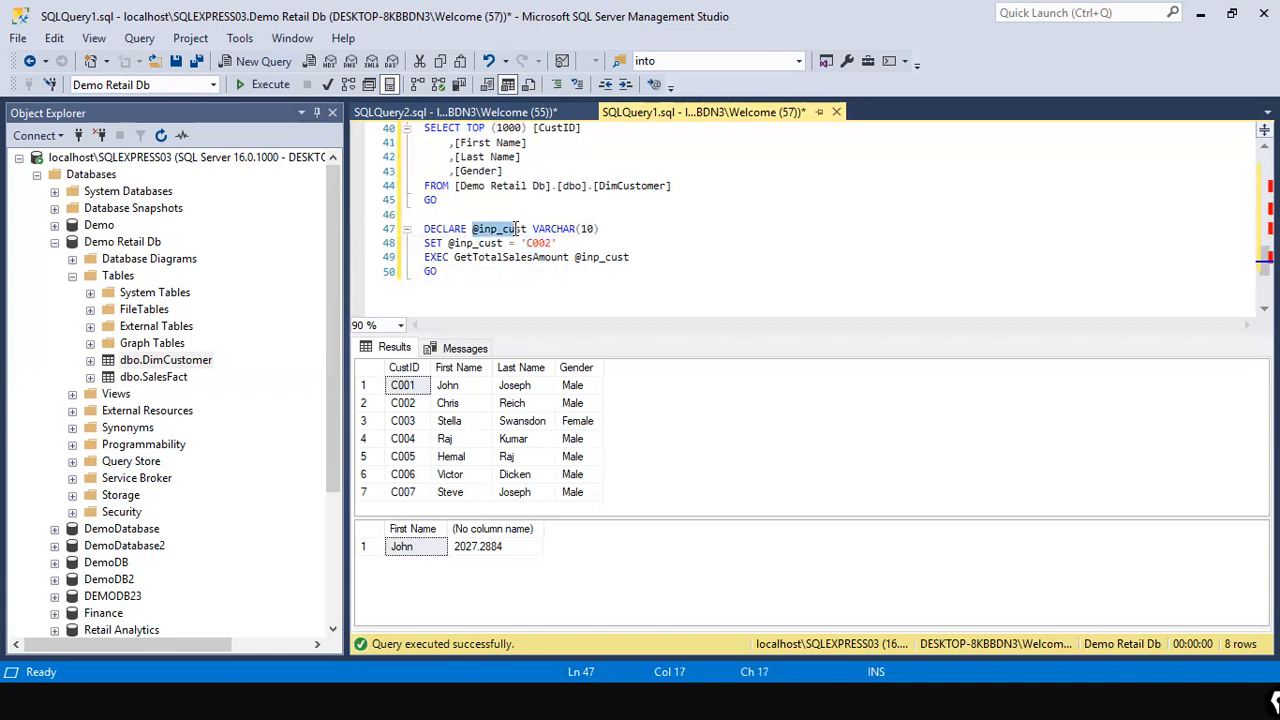
pyautogui.click(449, 243)
pyautogui.click(556, 242)
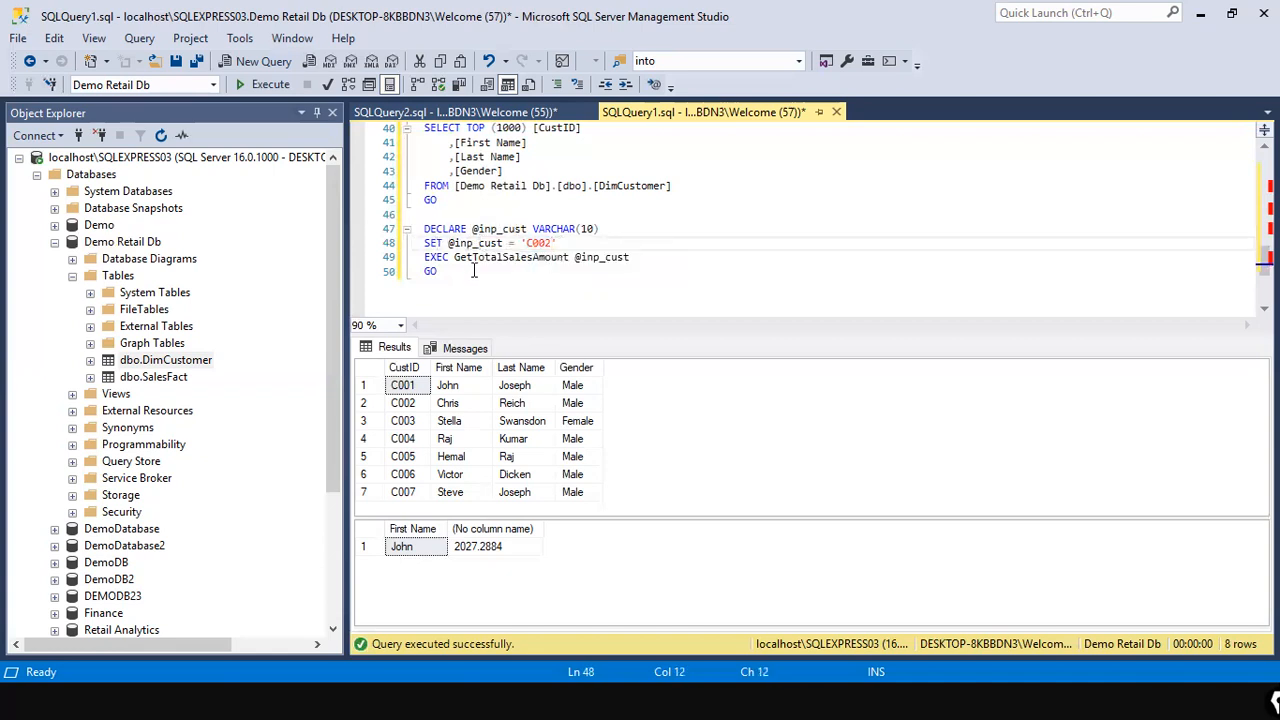
pyautogui.moveTo(452, 243); pyautogui.dragTo(501, 243)
pyautogui.click(623, 257)
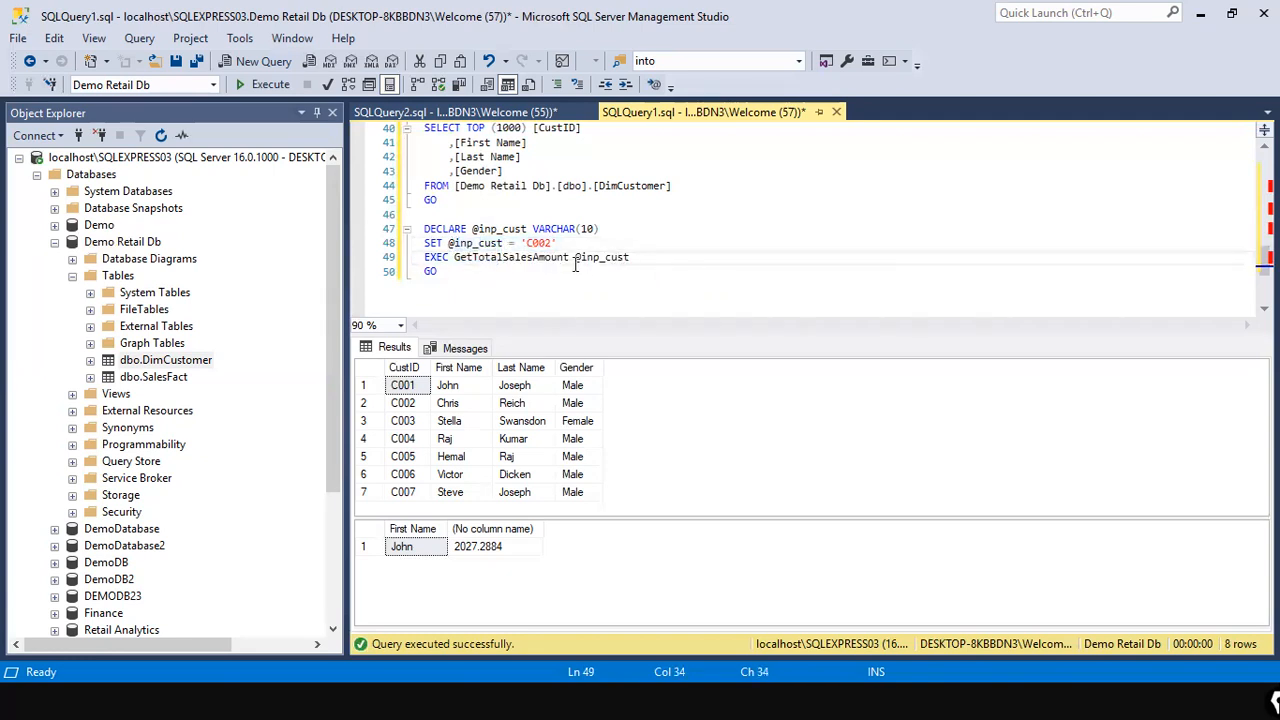
pyautogui.click(550, 244)
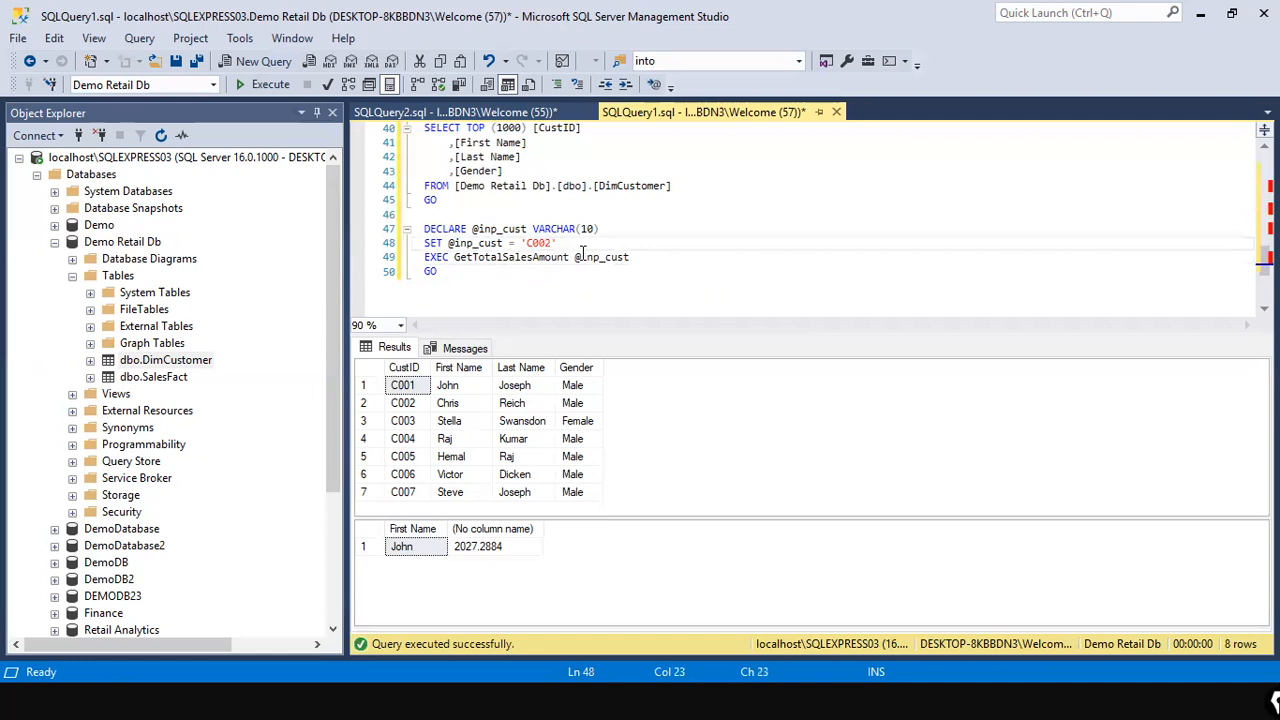
pyautogui.moveTo(516, 258)
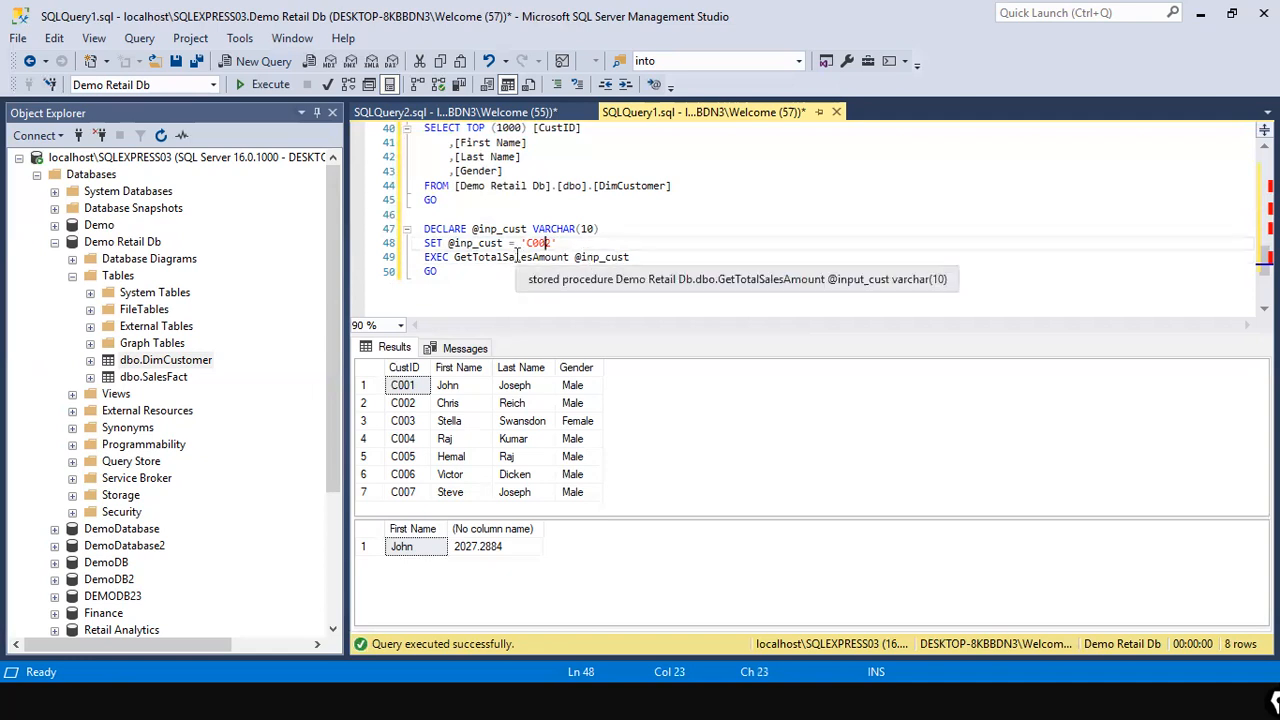
# Step: Execute the DimCustomer SELECT and the GetTotalSalesAmount call together for the newly assigned customer ID
pyautogui.moveTo(460, 272); pyautogui.dragTo(410, 128)
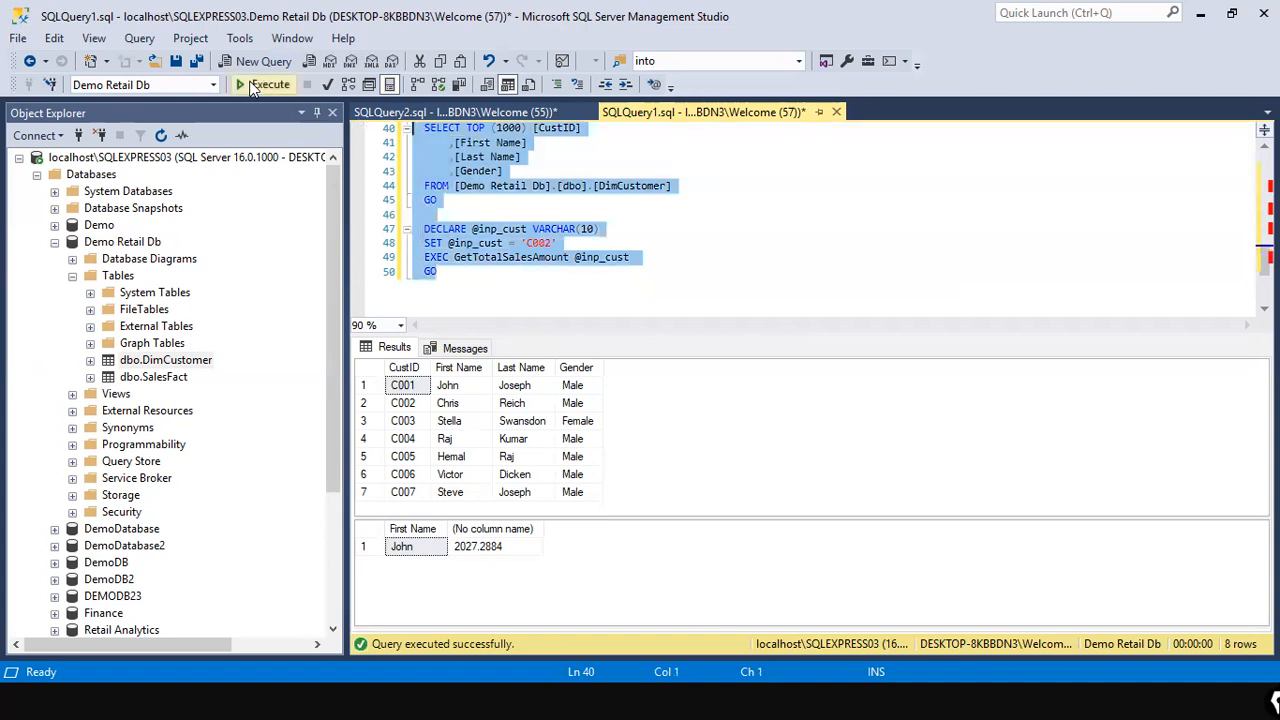
pyautogui.click(262, 84)
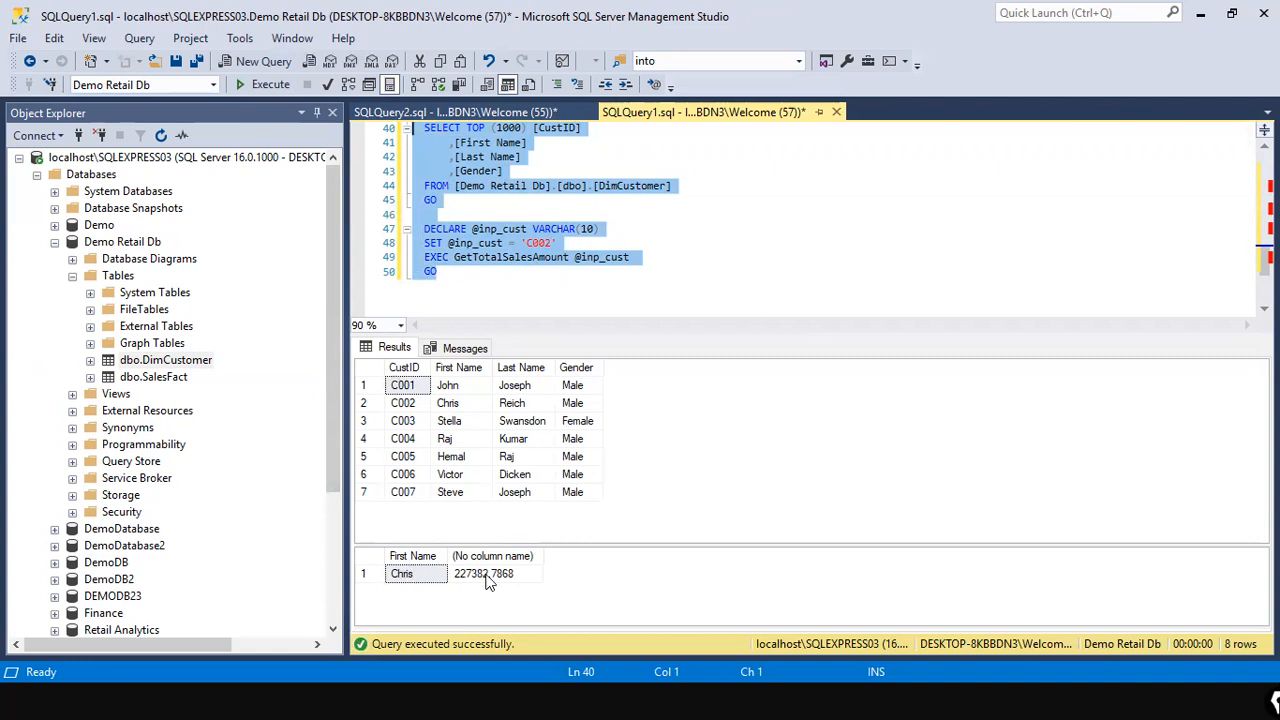
pyautogui.click(510, 270)
# Step: Review the GetTotalSalesAmount definition and copy the DECLARE, SET and EXEC lines of its test call
pyautogui.scroll(3, 510, 268)
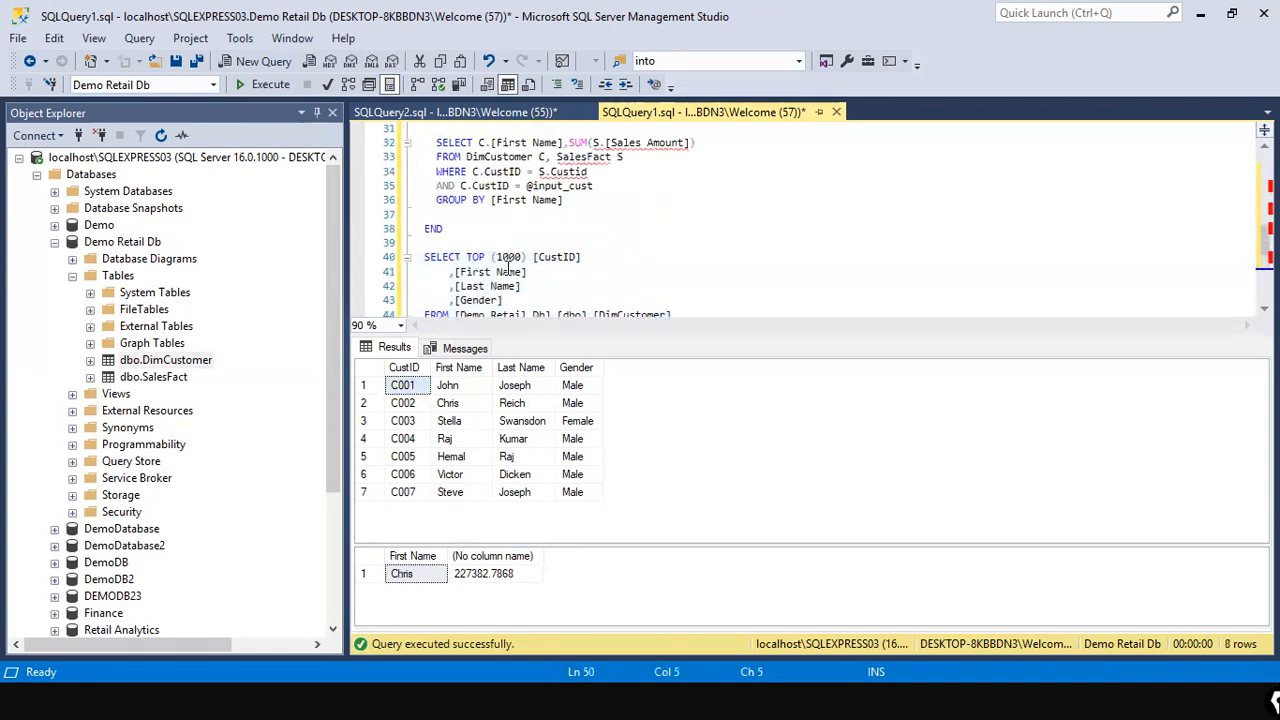
pyautogui.scroll(4, 510, 265)
pyautogui.scroll(1, 510, 263)
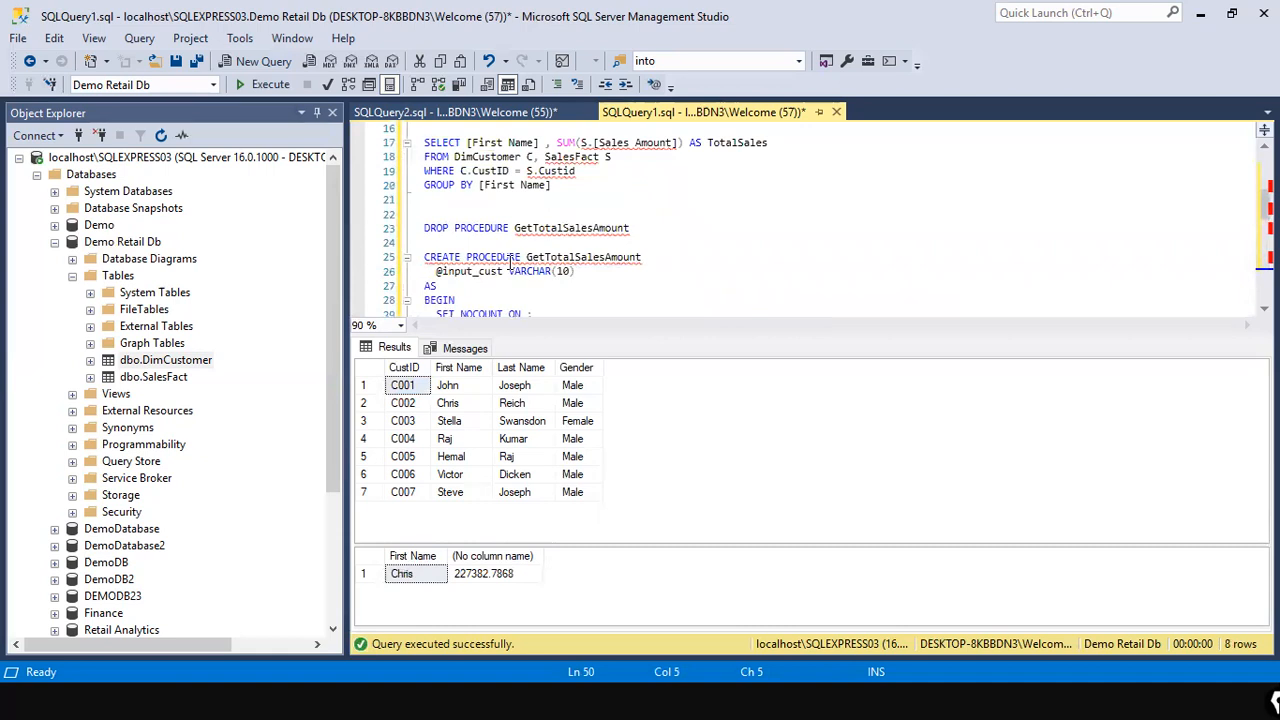
pyautogui.scroll(-2, 510, 262)
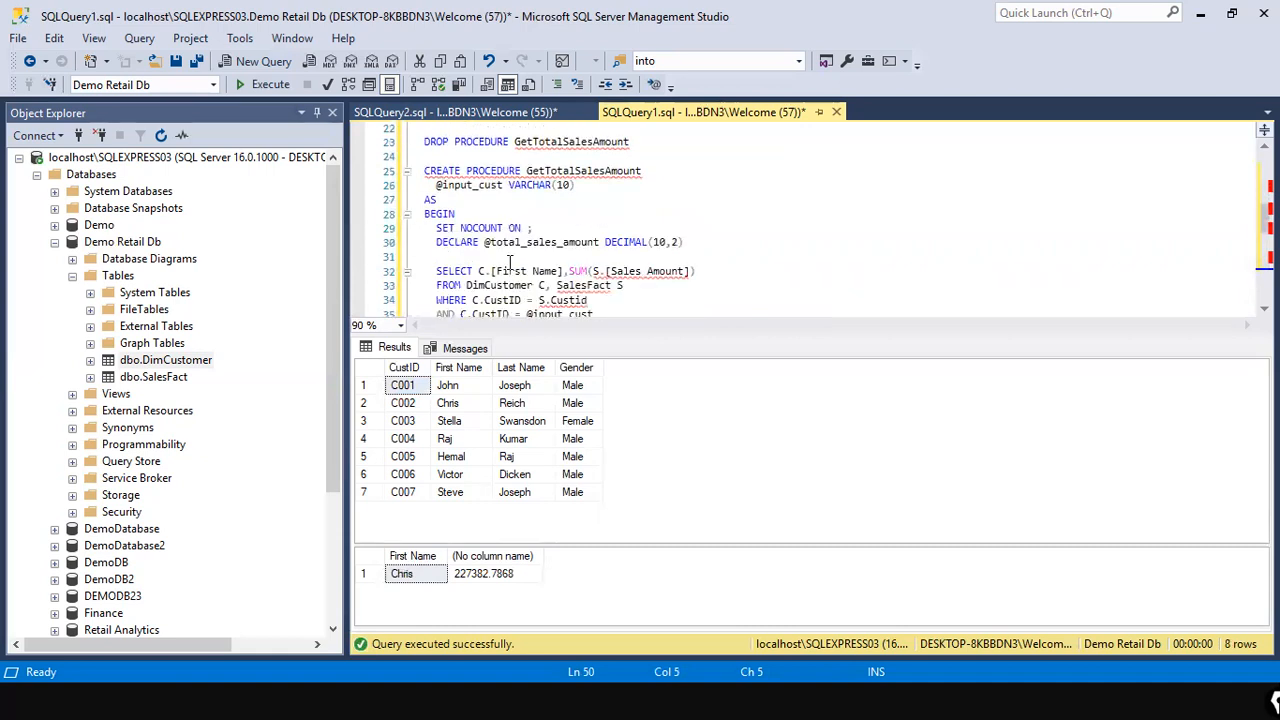
pyautogui.scroll(-3, 510, 262)
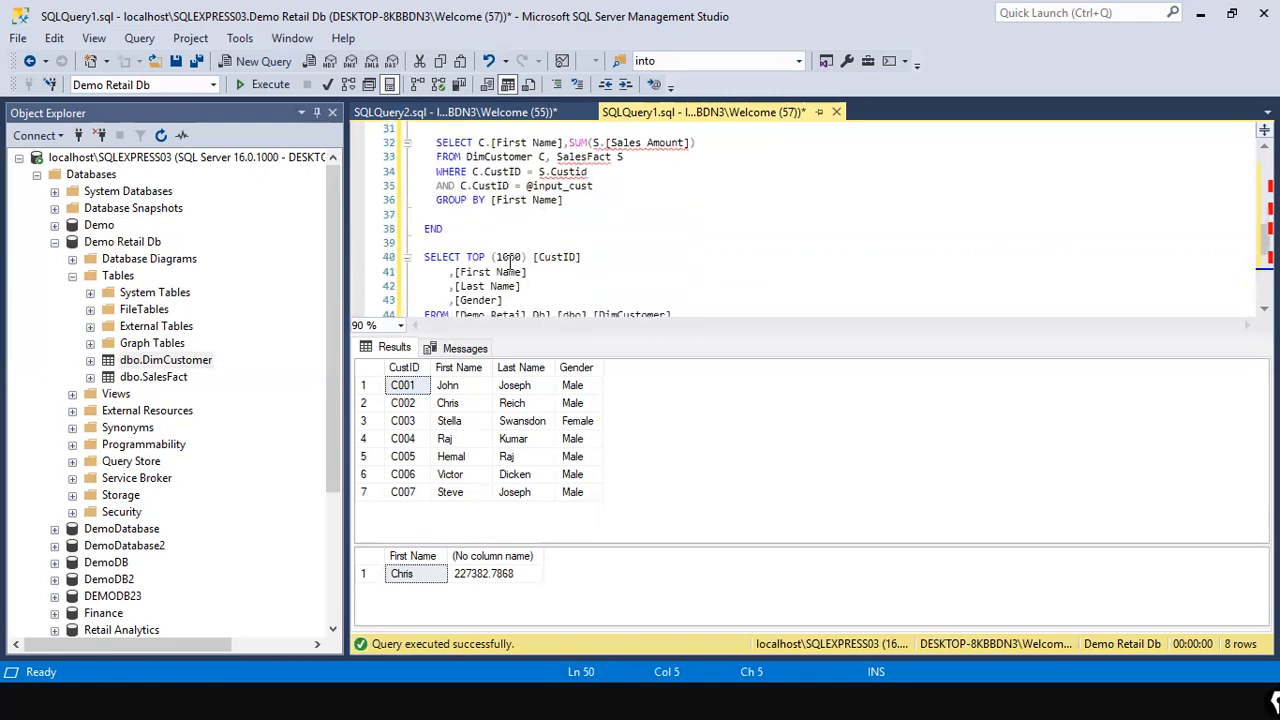
pyautogui.scroll(-3, 510, 262)
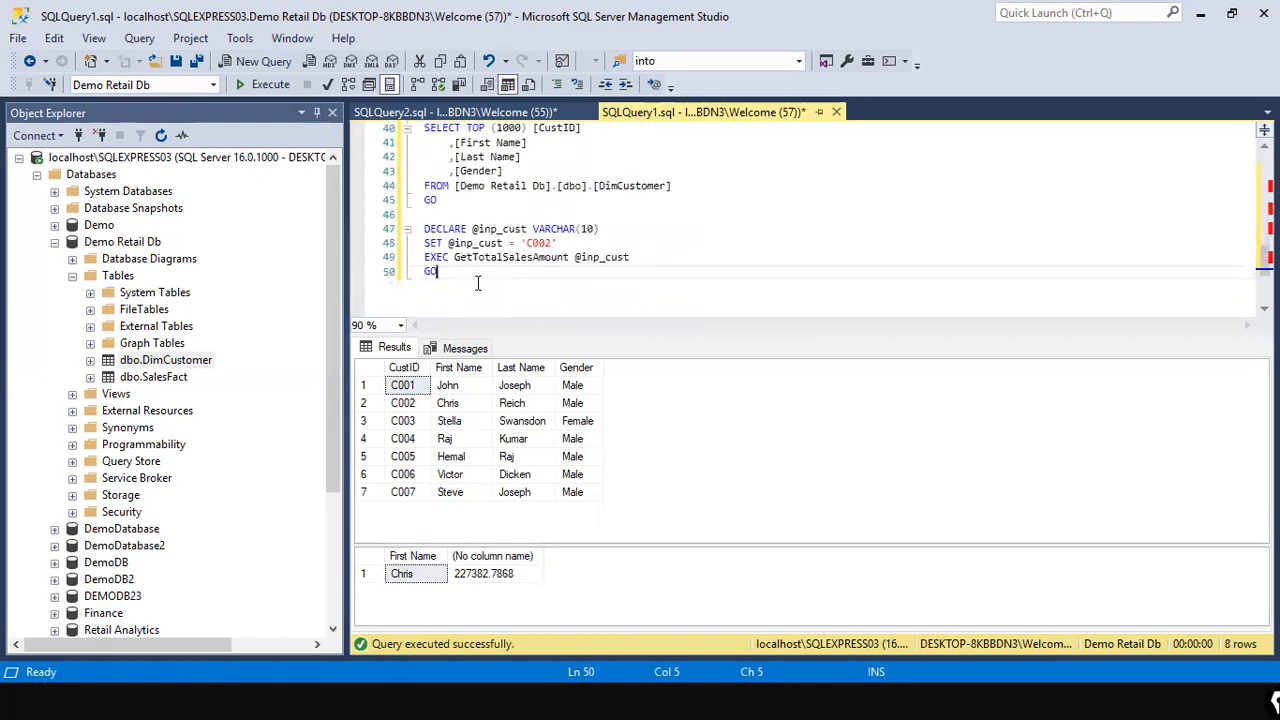
pyautogui.click(477, 277)
pyautogui.moveTo(632, 257); pyautogui.dragTo(410, 229)
pyautogui.rightClick(455, 230)
pyautogui.click(490, 262)
# Step: Switch to Power BI Desktop and cancel the open Navigator dialog without loading any table
pyautogui.hotkey('alt', 'Tab')
pyautogui.hotkey('alt', 'Tab')
pyautogui.hotkey('alt', 'Tab')
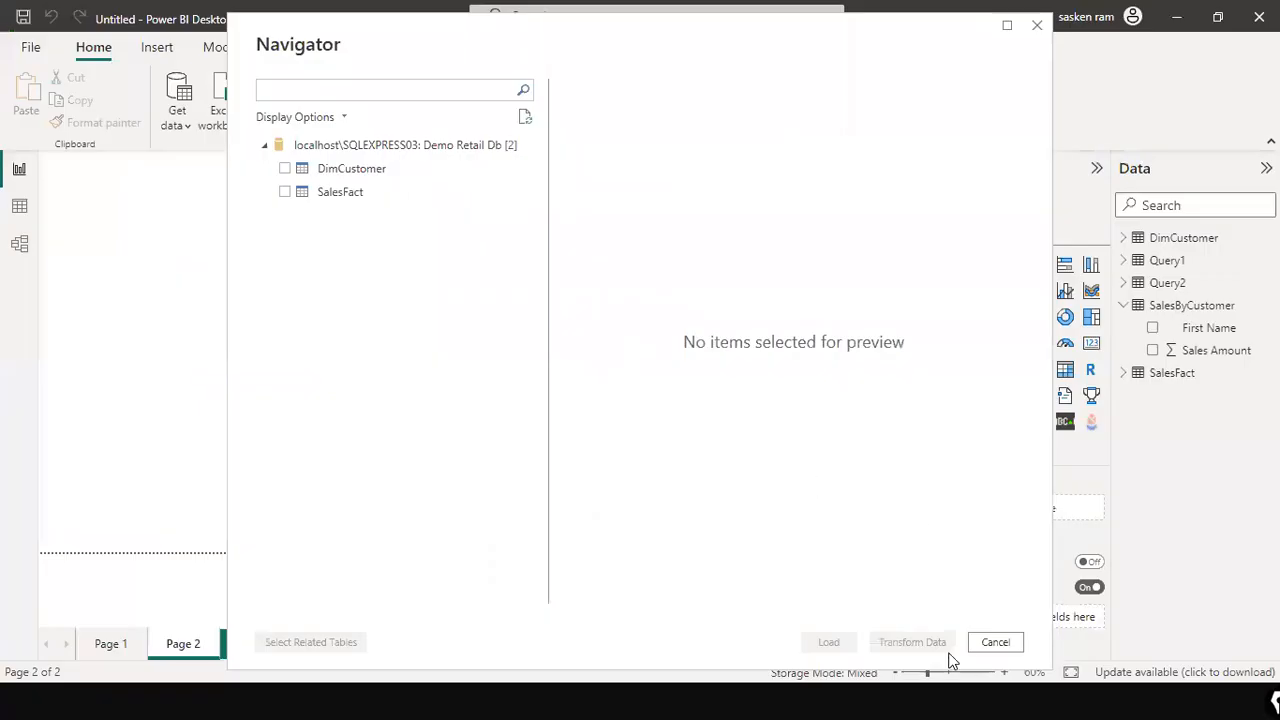
pyautogui.click(983, 643)
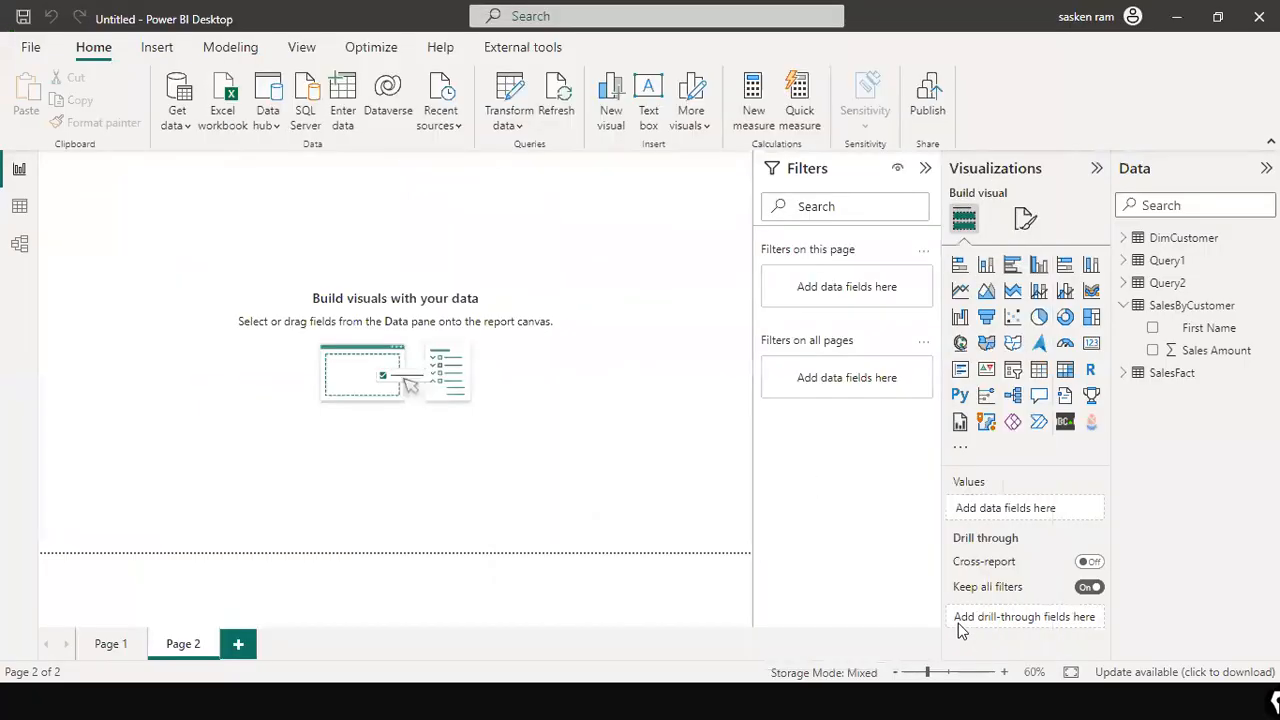
# Step: Start a new SQL Server database connection and paste the copied batch as its SQL statement
pyautogui.click(178, 118)
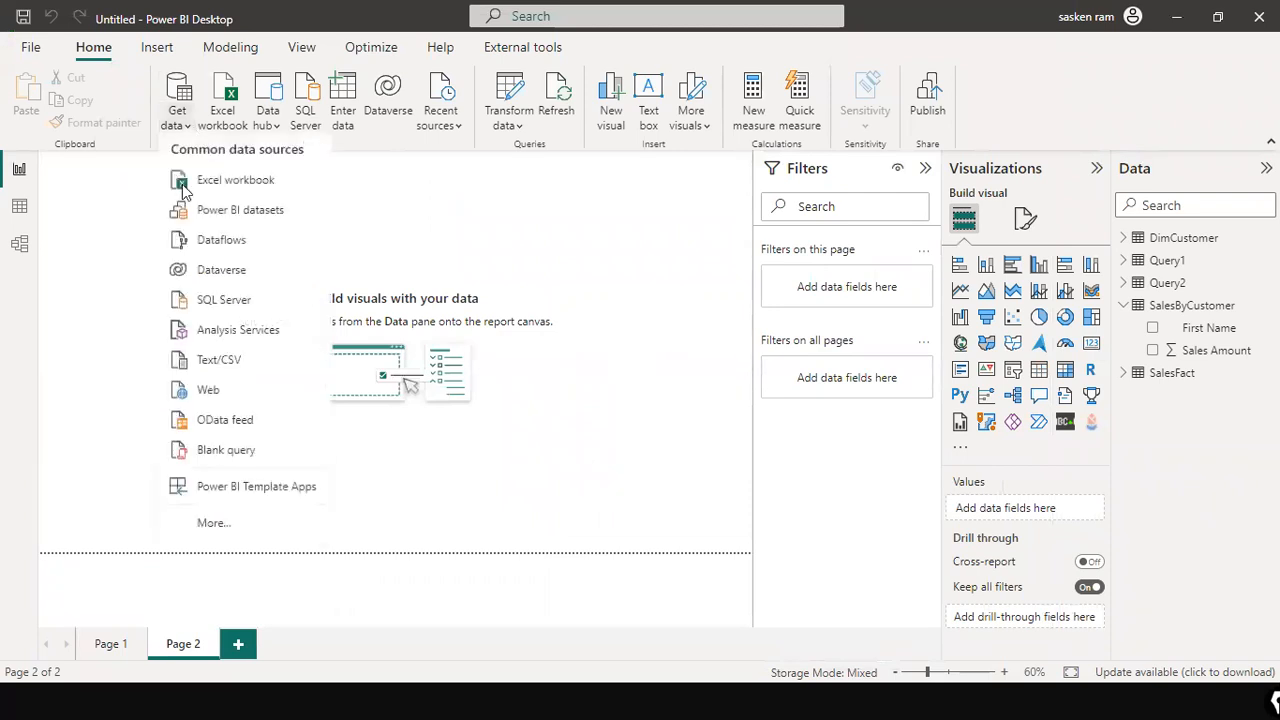
pyautogui.click(233, 309)
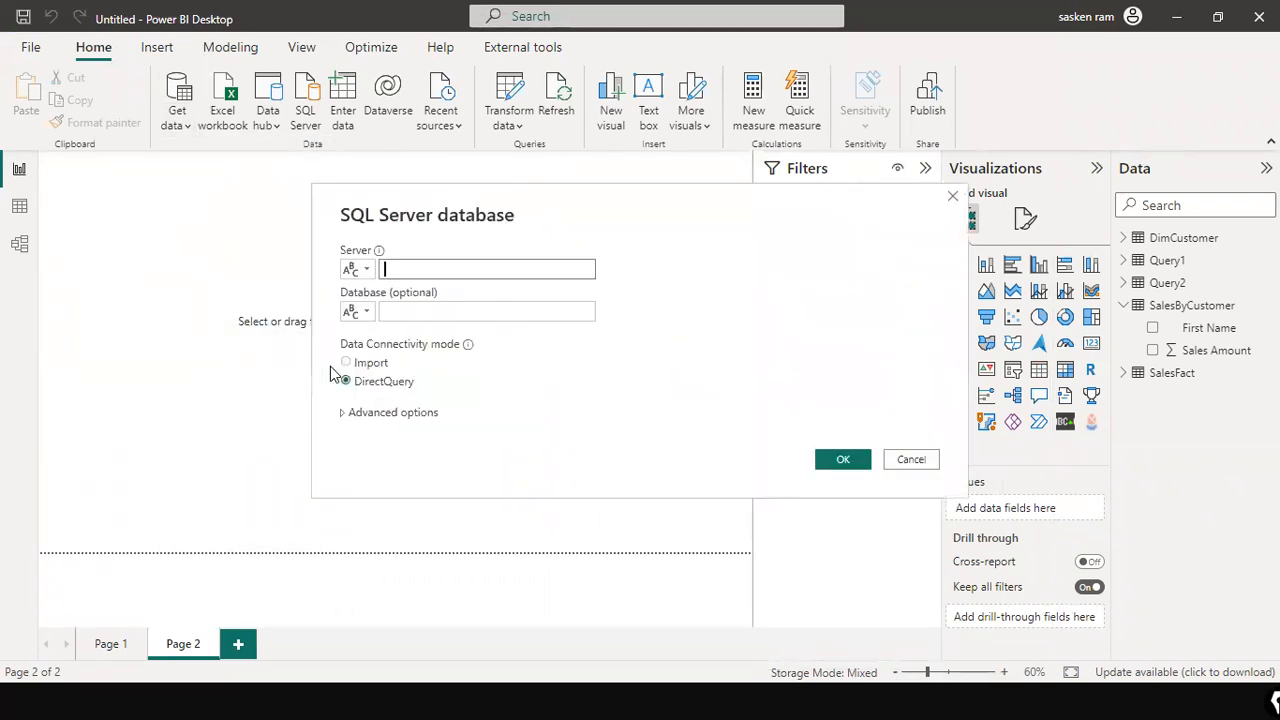
pyautogui.click(340, 410)
pyautogui.click(363, 427)
pyautogui.hotkey('ctrl', 'v')
pyautogui.moveTo(346, 390); pyautogui.dragTo(350, 333)
pyautogui.click(470, 405)
pyautogui.press('BackSpace')
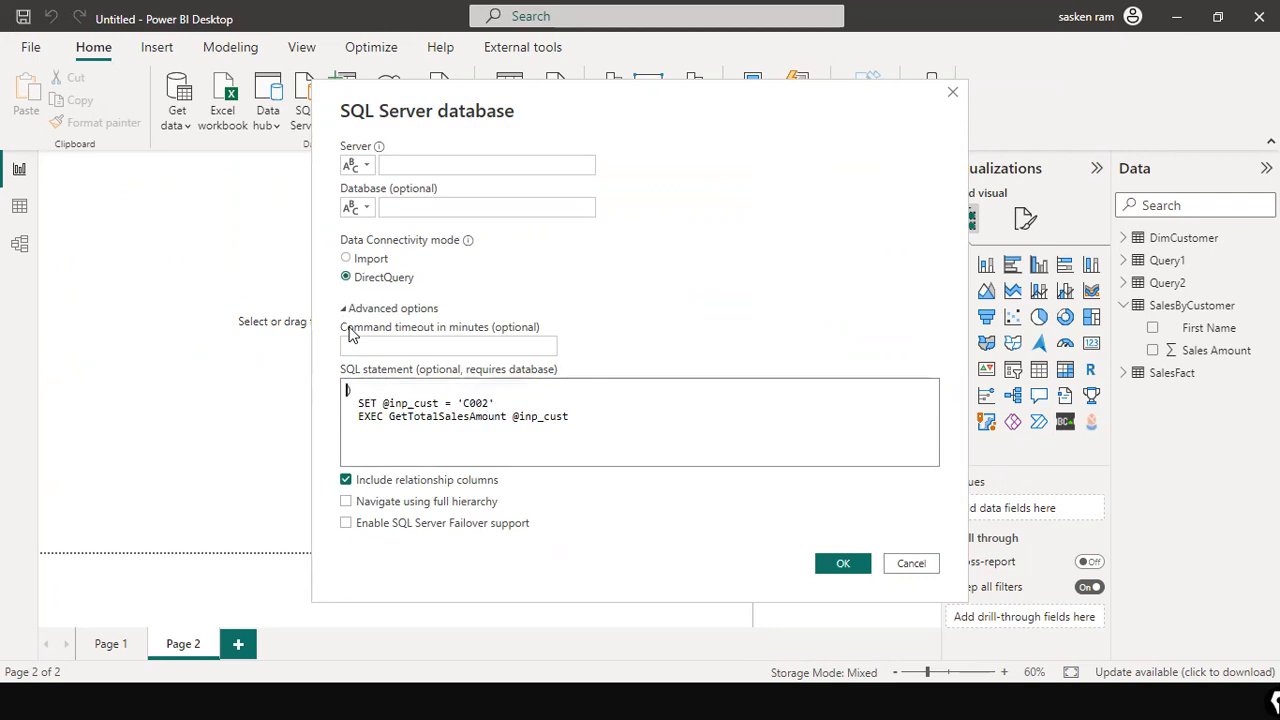
pyautogui.press('BackSpace')
pyautogui.press('Delete')
pyautogui.press('Delete')
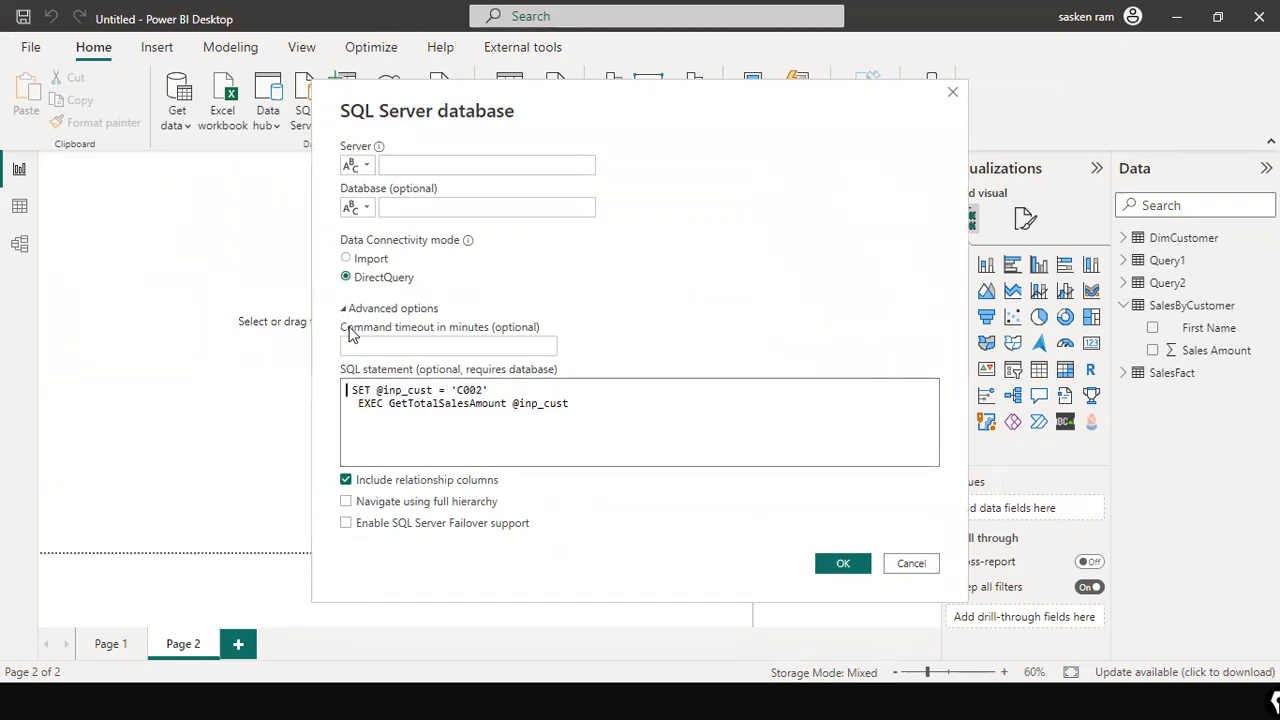
pyautogui.hotkey('shift', 'Right')
pyautogui.hotkey('shift', 'Right')
pyautogui.hotkey('shift', 'Right')
pyautogui.hotkey('shift', 'Right')
pyautogui.hotkey('shift', 'Right')
pyautogui.hotkey('shift', 'Right')
pyautogui.hotkey('shift', 'Right')
pyautogui.hotkey('shift', 'Right')
pyautogui.hotkey('shift', 'Right')
pyautogui.hotkey('shift', 'Right')
pyautogui.hotkey('shift', 'Right')
pyautogui.hotkey('shift', 'Right')
pyautogui.hotkey('shift', 'Right')
pyautogui.hotkey('shift', 'Right')
pyautogui.hotkey('shift', 'Right')
pyautogui.hotkey('shift', 'Right')
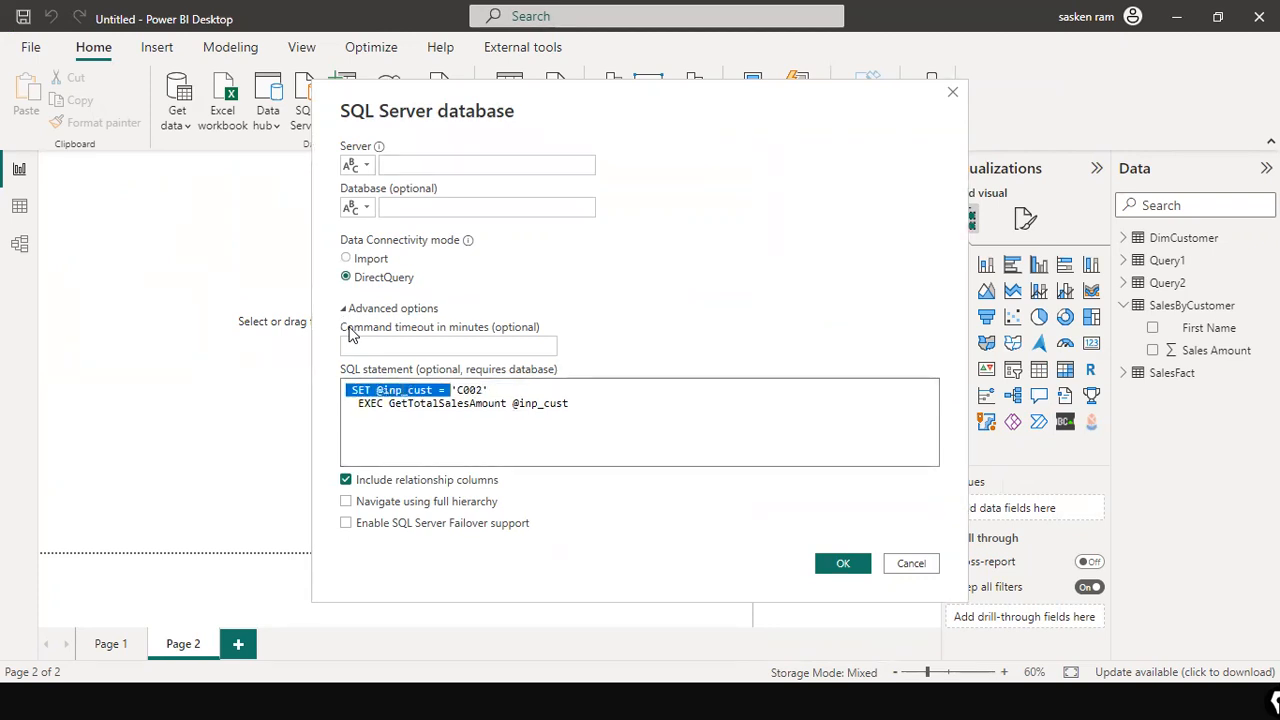
pyautogui.press('BackSpace')
pyautogui.hotkey('shift', 'End')
pyautogui.press('BackSpace')
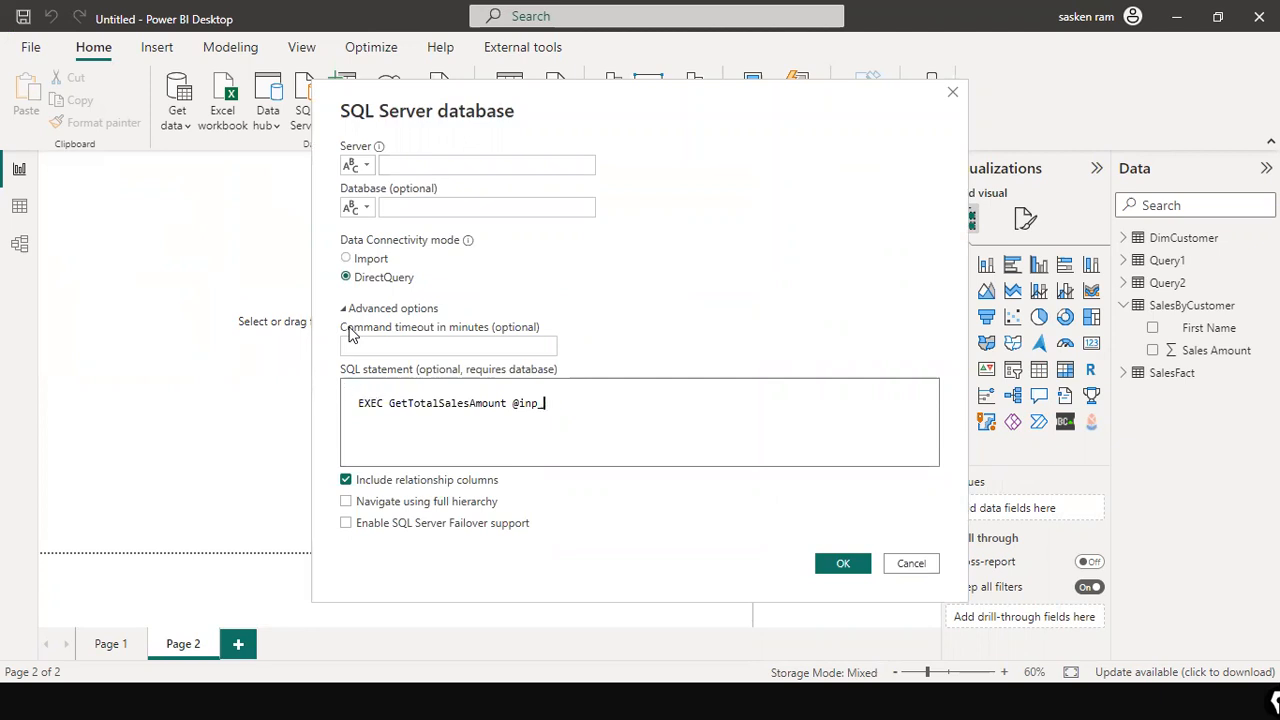
pyautogui.press('BackSpace')
pyautogui.press('BackSpace')
pyautogui.hotkey('ctrl', 'v')
pyautogui.press('BackSpace')
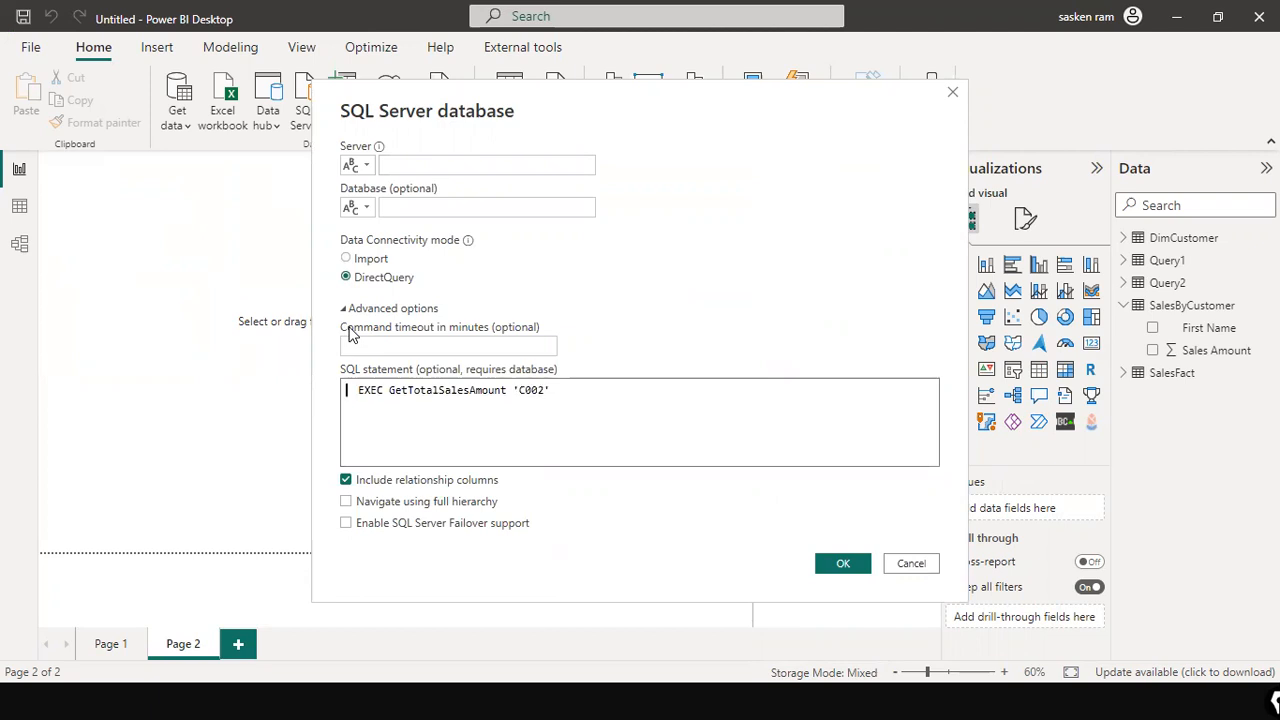
pyautogui.press('BackSpace')
pyautogui.press('BackSpace')
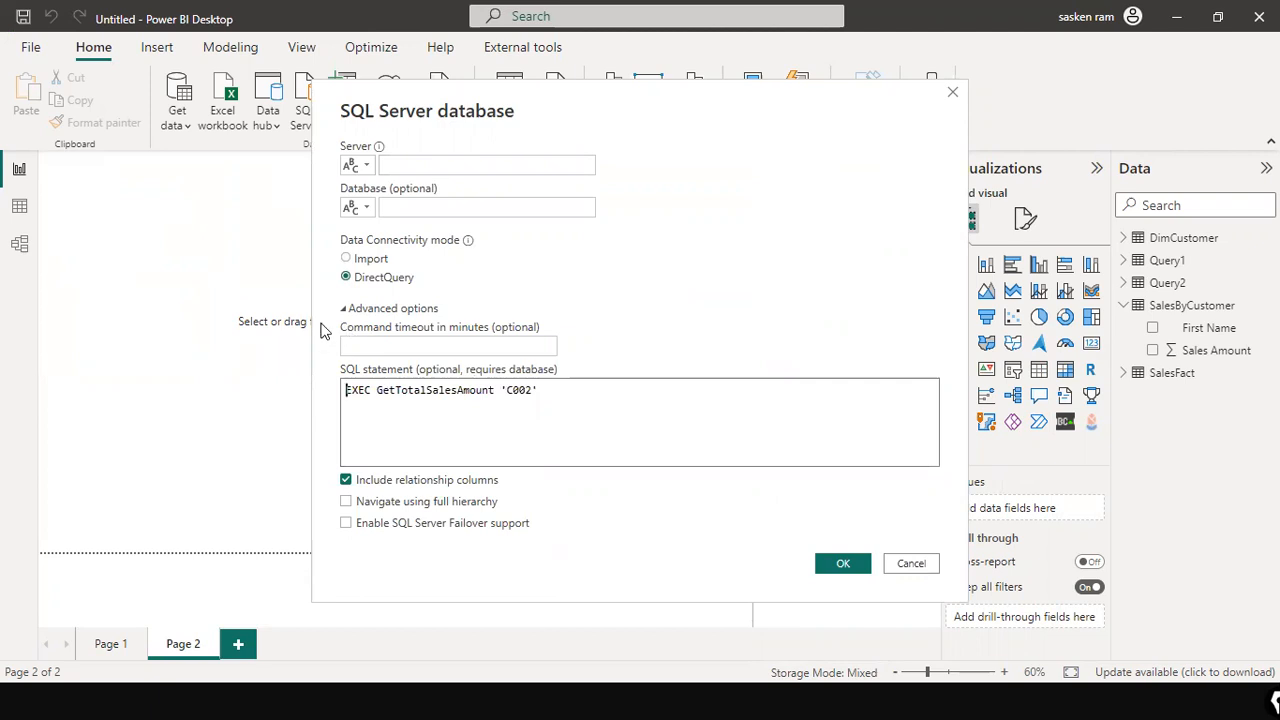
# Step: Check the procedure name and the customer ID argument in the EXEC statement
pyautogui.click(543, 390)
pyautogui.moveTo(377, 390); pyautogui.dragTo(484, 398)
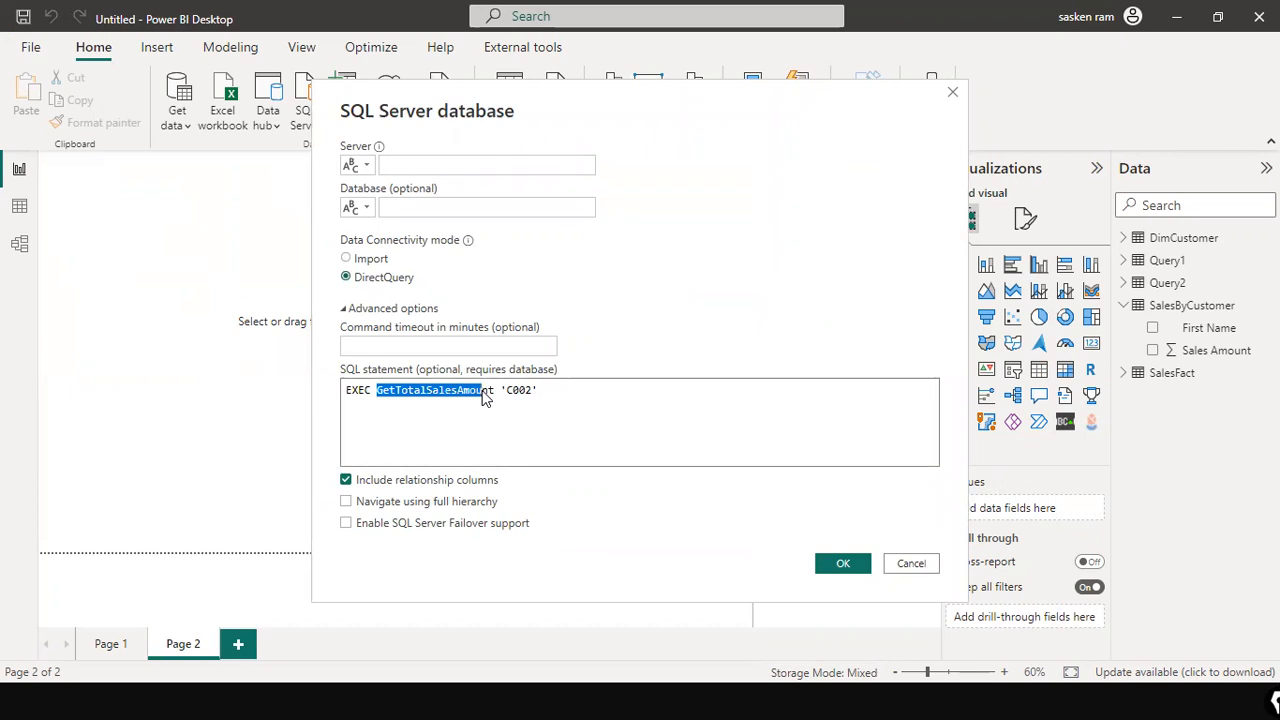
pyautogui.click(495, 395)
pyautogui.moveTo(503, 391); pyautogui.dragTo(560, 394)
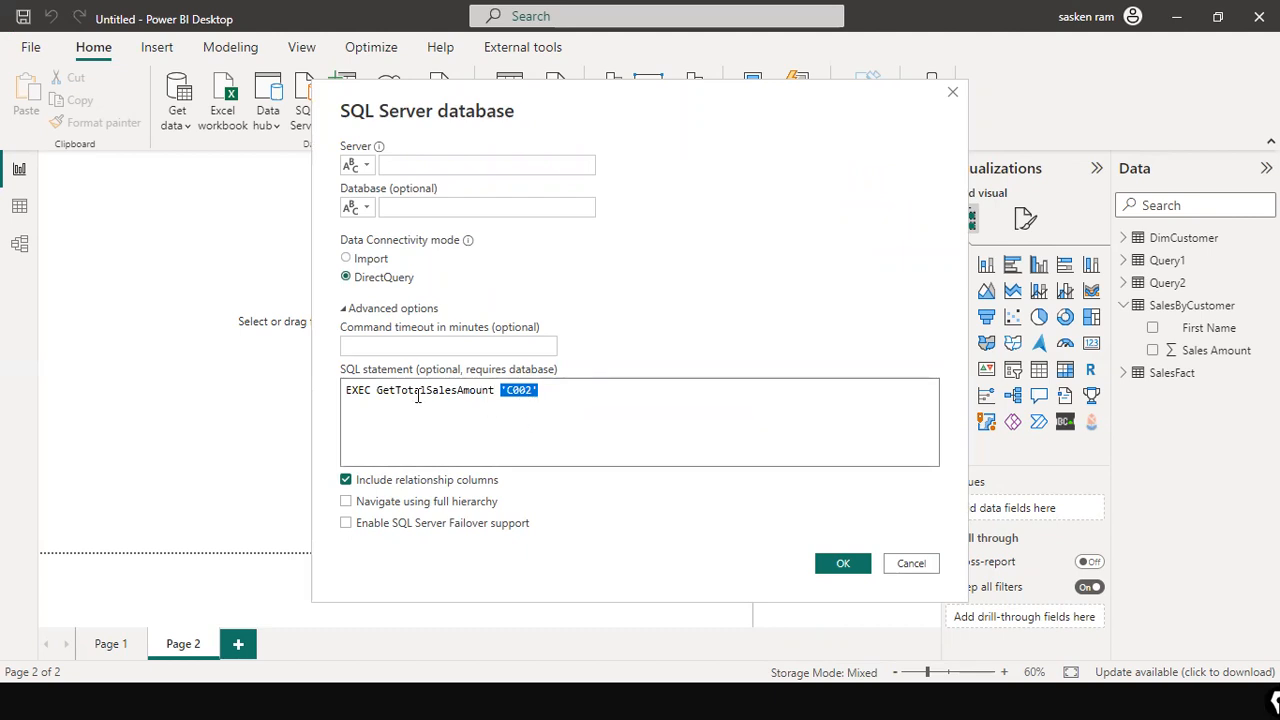
pyautogui.click(648, 401)
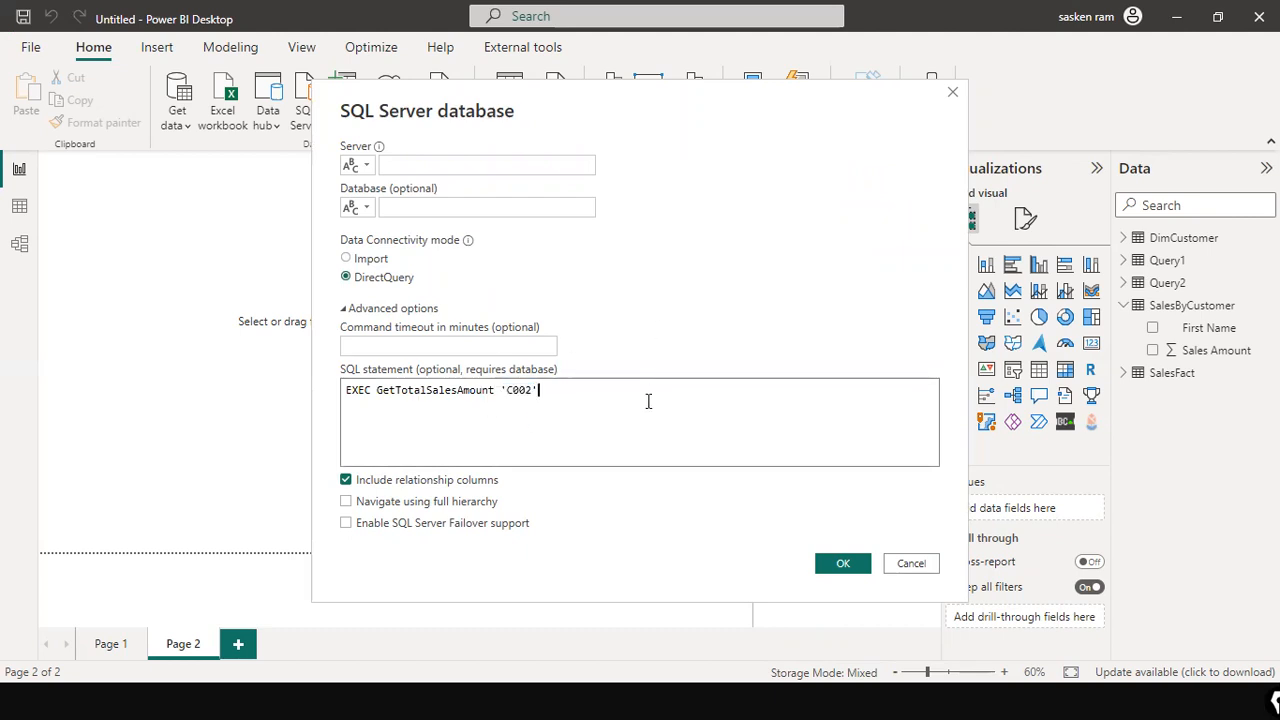
pyautogui.moveTo(497, 391); pyautogui.dragTo(568, 391)
pyautogui.click(536, 389)
# Step: Copy the database name Demo Retail Db from Notepad into the Database field of the SQL Server connection
pyautogui.click(408, 166)
pyautogui.hotkey('alt', 'Tab')
pyautogui.hotkey('alt', 'Tab')
pyautogui.hotkey('alt', 'Tab')
pyautogui.hotkey('alt', 'Tab')
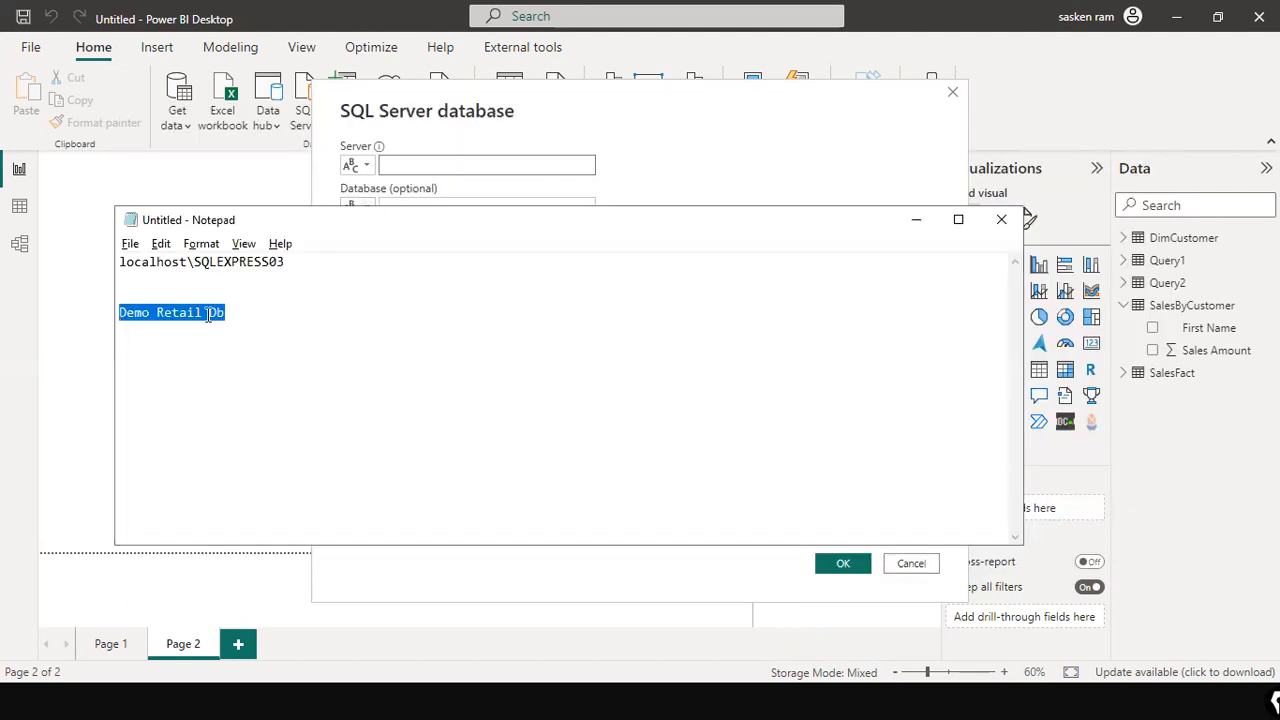
pyautogui.rightClick(208, 314)
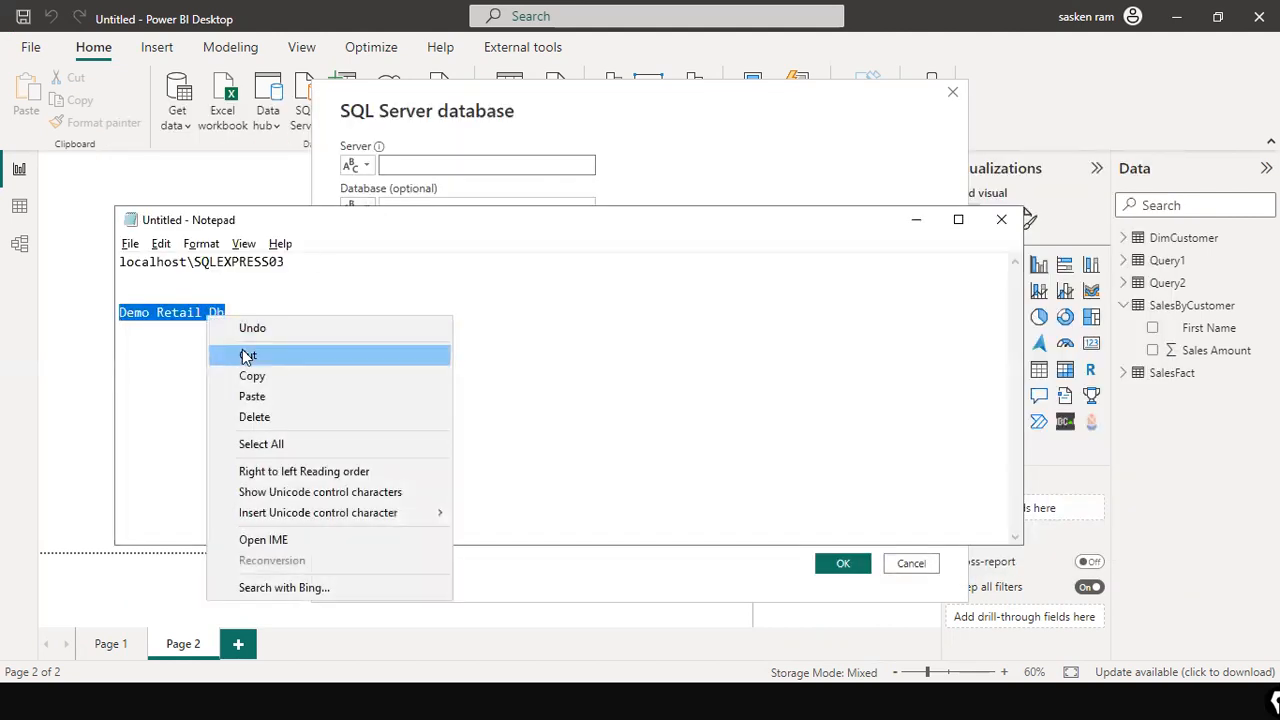
pyautogui.click(251, 380)
pyautogui.hotkey('alt', 'Tab')
pyautogui.click(400, 208)
pyautogui.hotkey('ctrl', 'v')
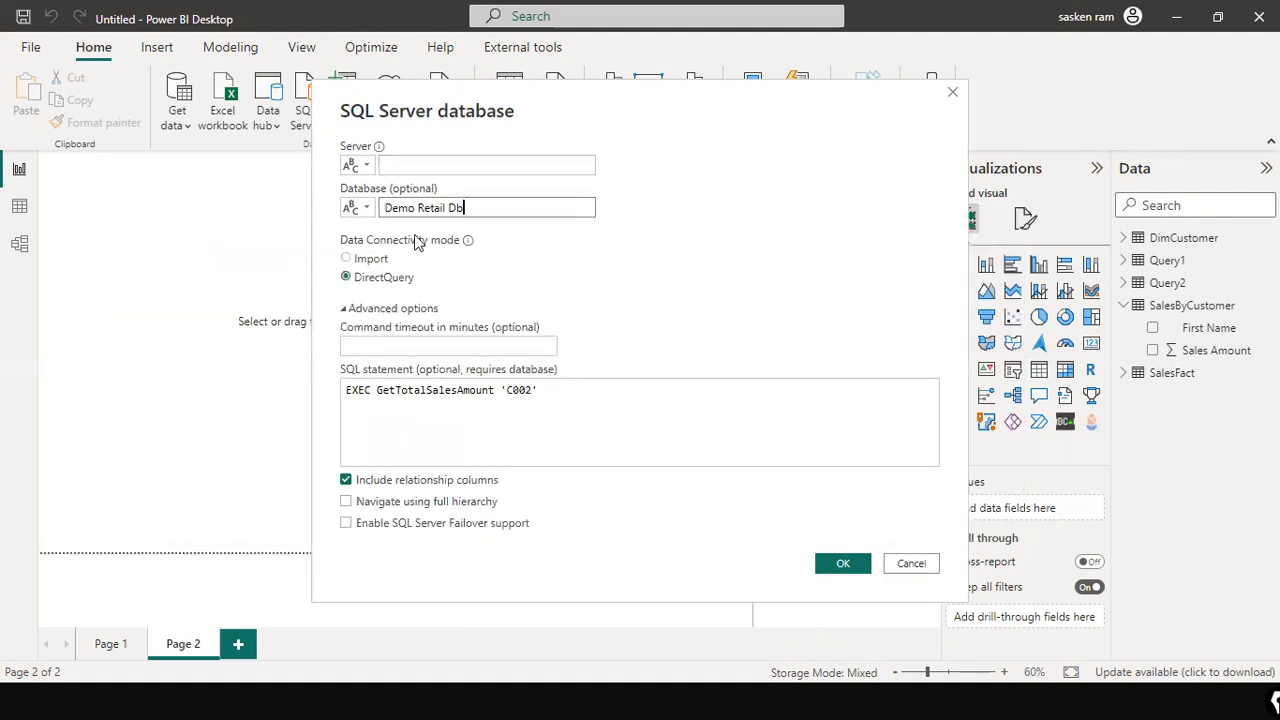
# Step: Copy localhost\SQLEXPRESS03 from Notepad in as the connection's server, connect, and try to load the stored procedure's result
pyautogui.hotkey('alt', 'Tab')
pyautogui.moveTo(286, 262); pyautogui.dragTo(54, 241)
pyautogui.hotkey('ctrl', 'c')
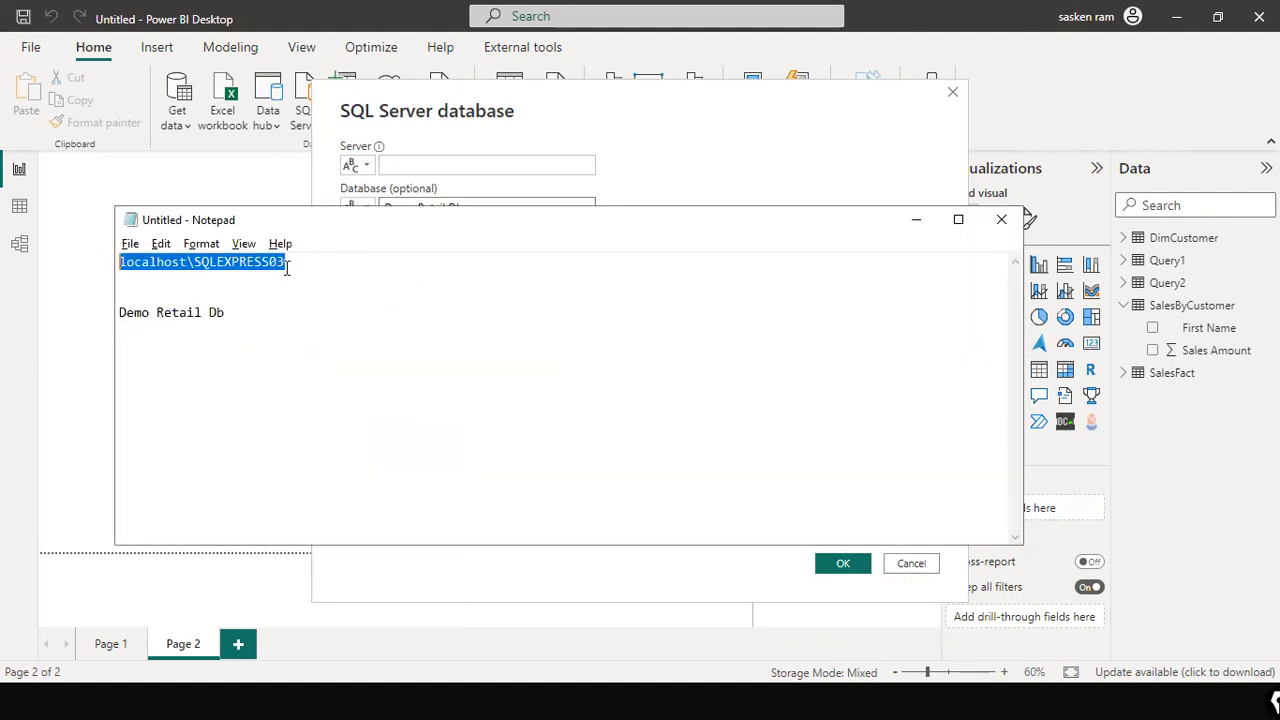
pyautogui.click(474, 195)
pyautogui.click(466, 168)
pyautogui.hotkey('ctrl', 'v')
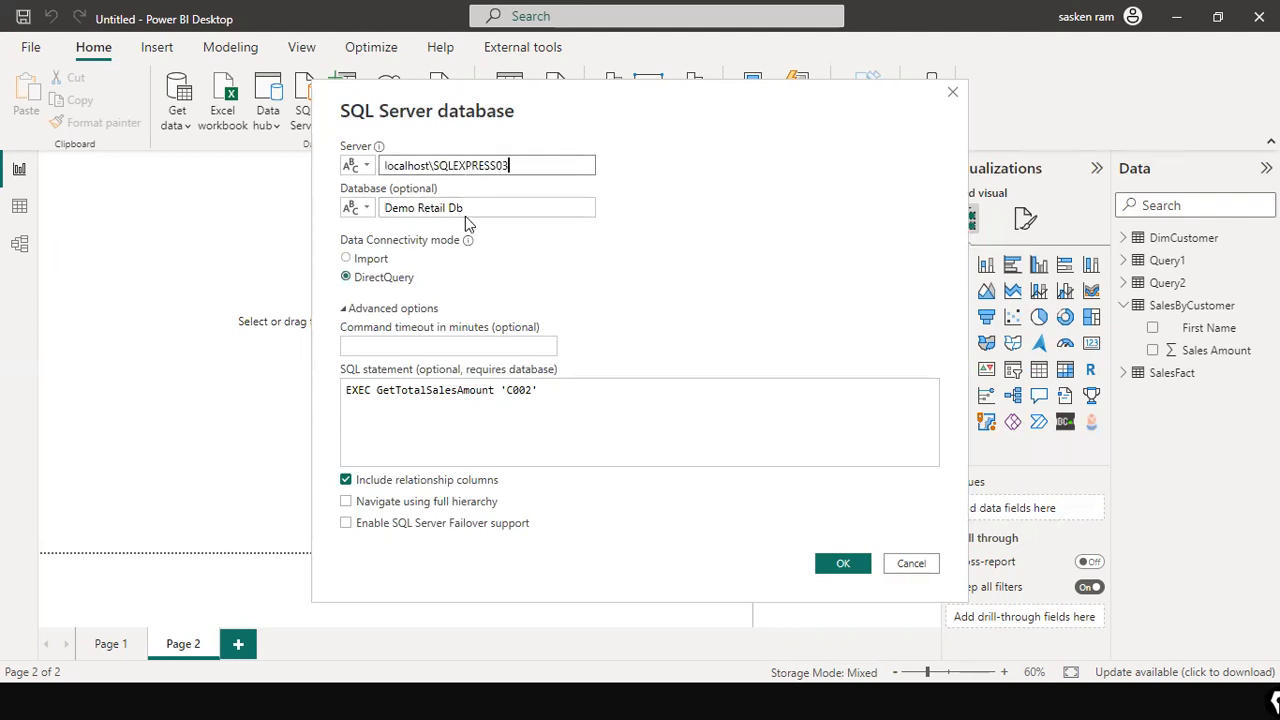
pyautogui.click(863, 566)
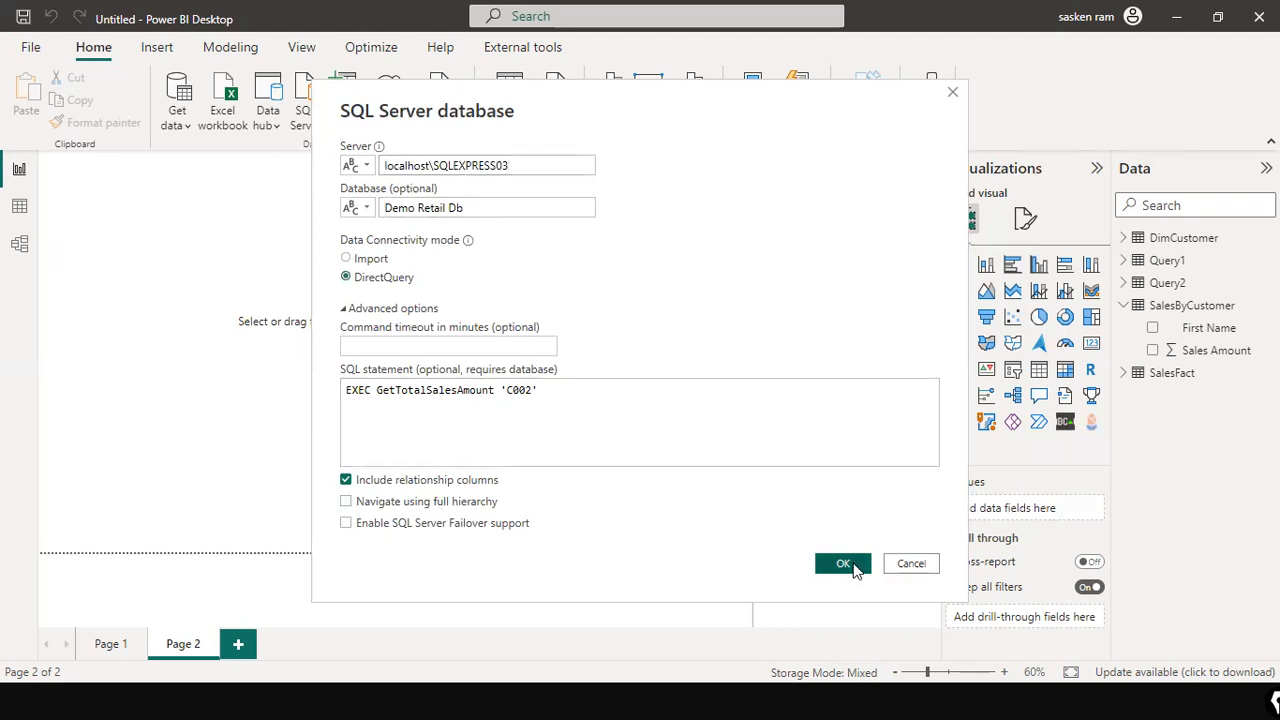
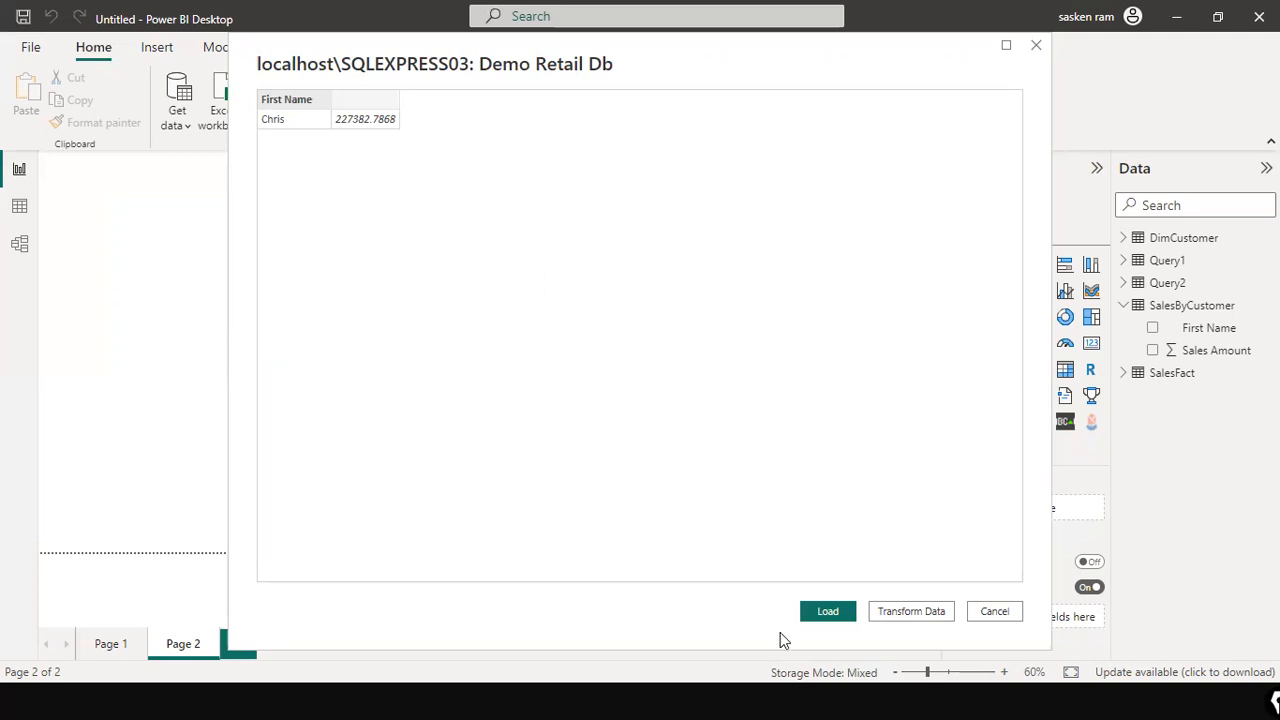
pyautogui.click(824, 615)
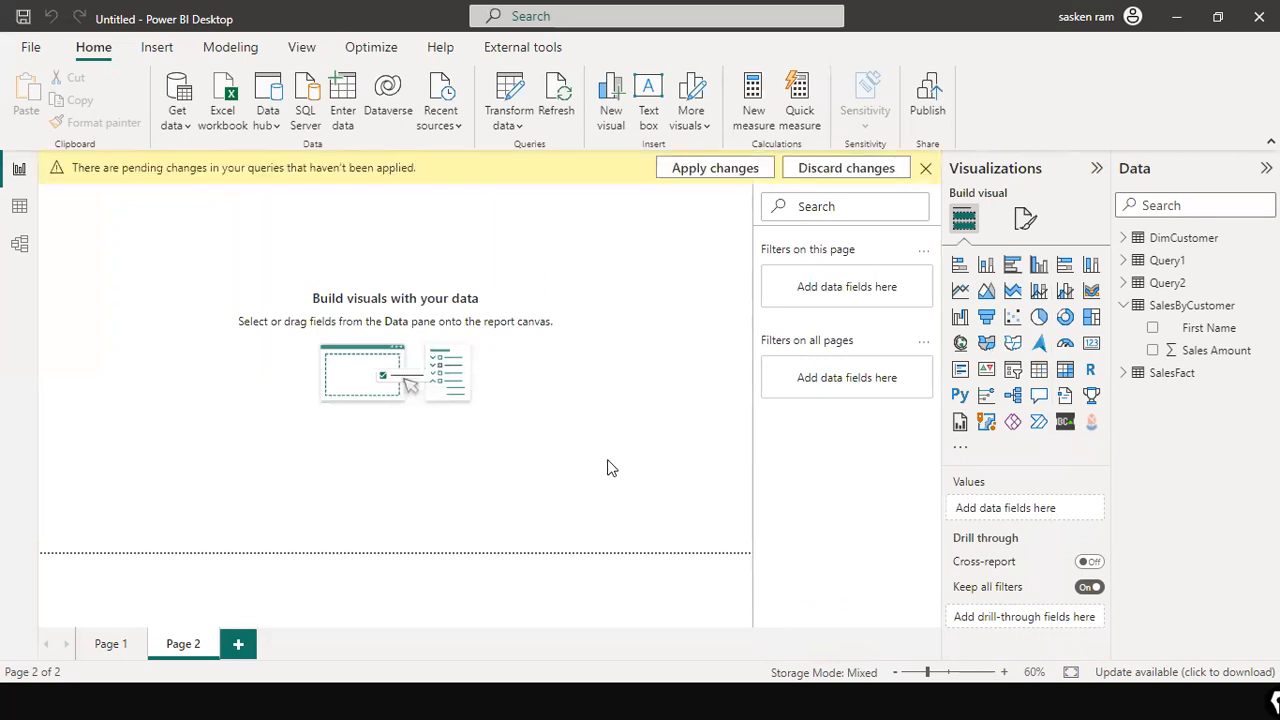
# Step: Switch to SQL Server Management Studio, enlarge the query editor and review the CREATE PROCEDURE block of GetTotalSalesAmount
pyautogui.hotkey('alt', 'Tab')
pyautogui.hotkey('alt', 'Tab')
pyautogui.hotkey('alt', 'Tab')
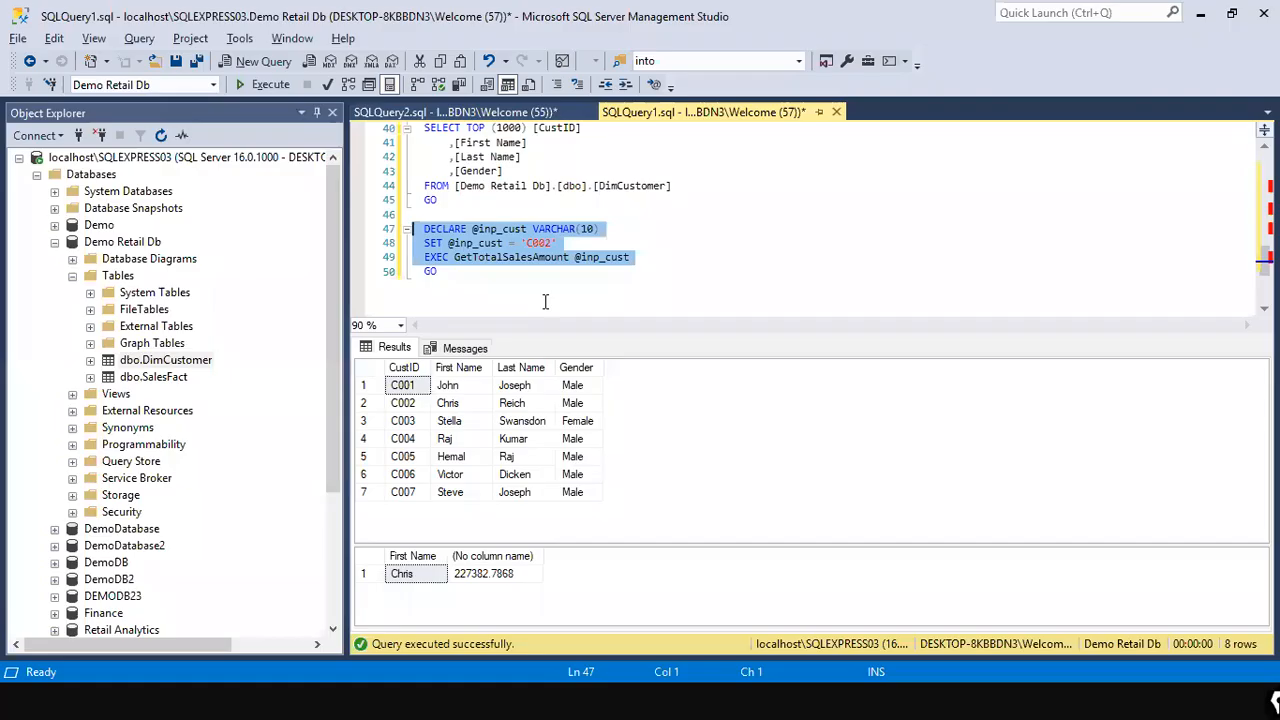
pyautogui.moveTo(566, 335); pyautogui.dragTo(554, 560)
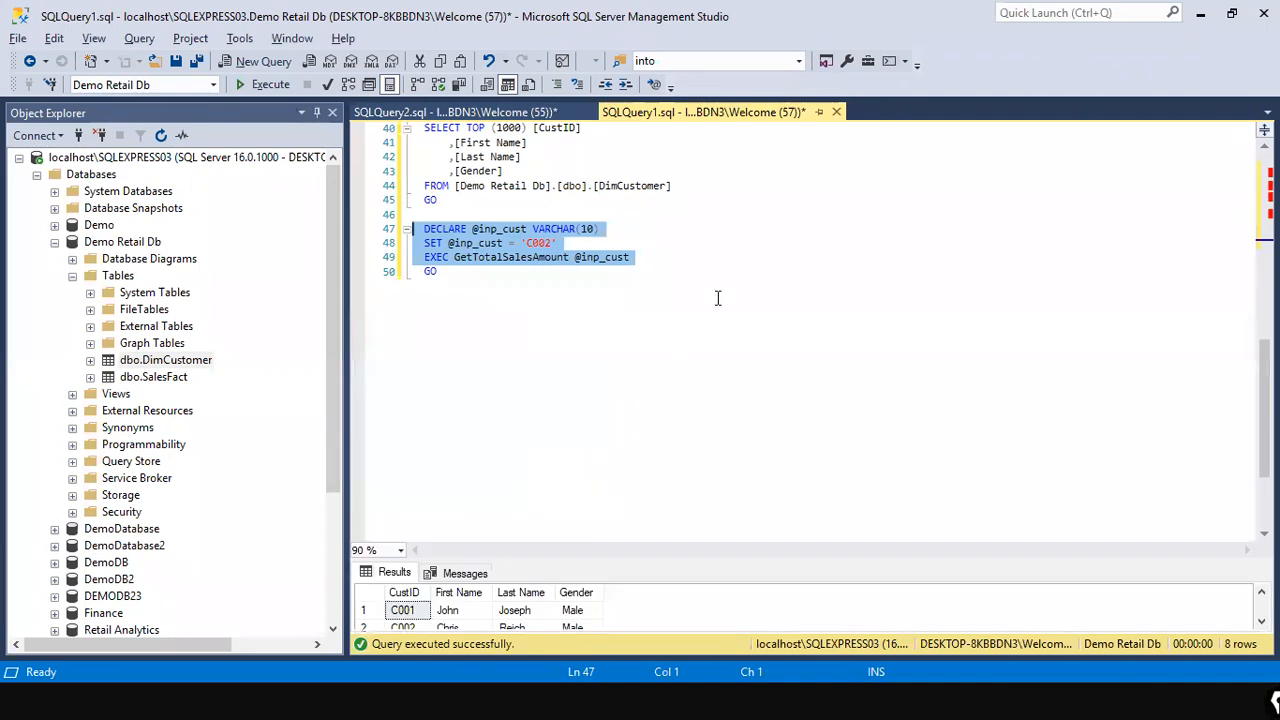
pyautogui.click(717, 297)
pyautogui.scroll(4, 676, 337)
pyautogui.scroll(2, 676, 337)
pyautogui.moveTo(465, 363); pyautogui.dragTo(418, 170)
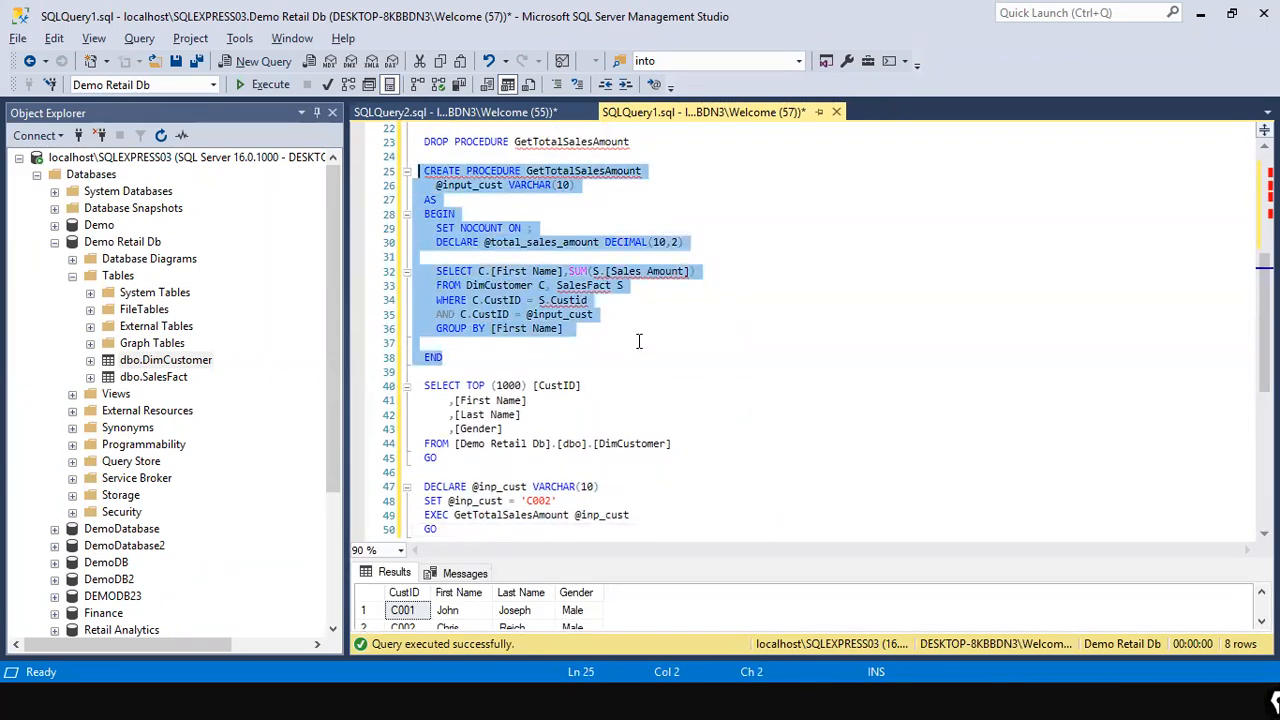
# Step: Duplicate the EXEC GetTotalSalesAmount and GO lines below the existing batch, with a blank line between them
pyautogui.scroll(-3, 639, 342)
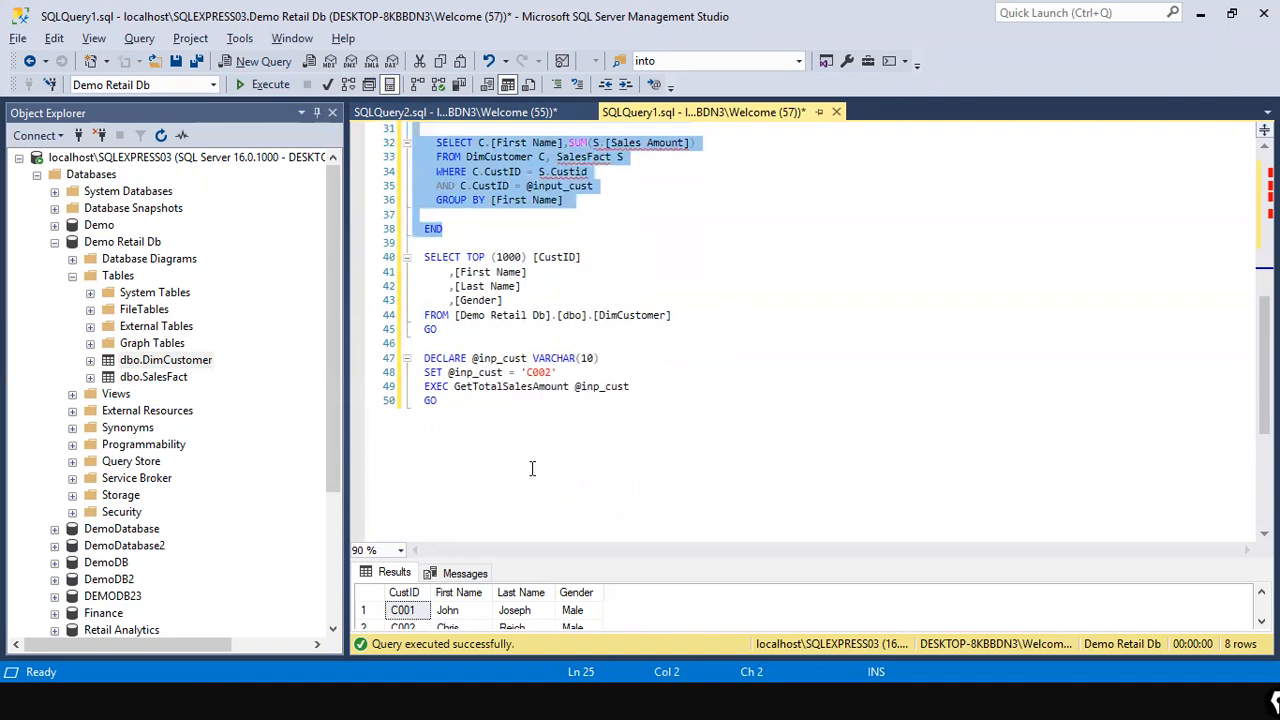
pyautogui.moveTo(421, 350); pyautogui.dragTo(408, 386)
pyautogui.hotkey('ctrl', 'c')
pyautogui.click(686, 401)
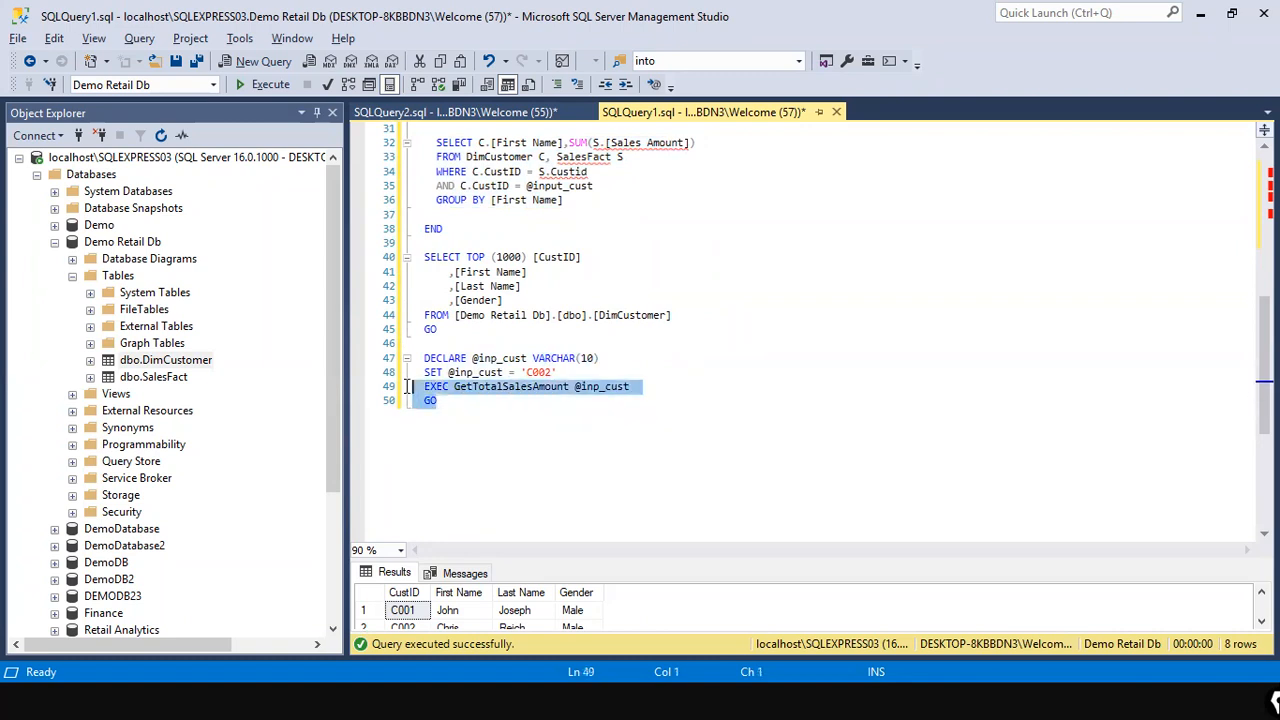
pyautogui.click(468, 454)
pyautogui.press('Return')
pyautogui.press('Return')
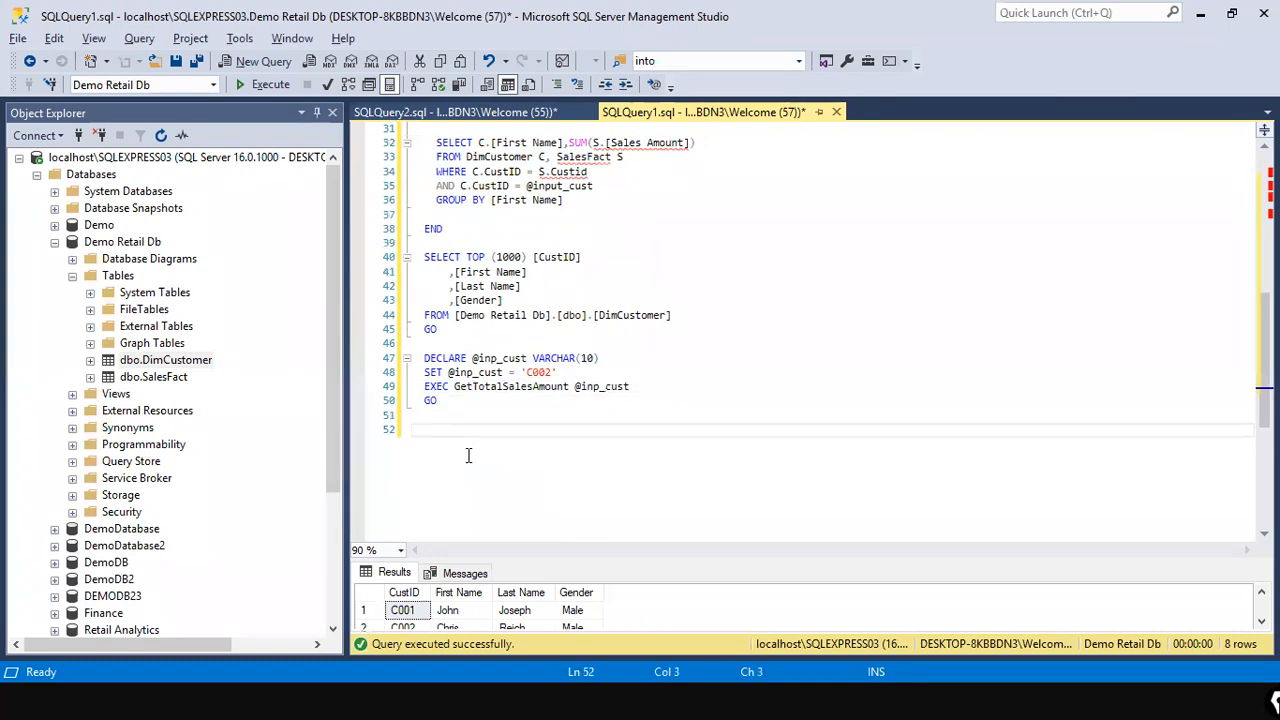
pyautogui.hotkey('ctrl', 'v')
pyautogui.press('Up')
pyautogui.press('Up')
pyautogui.press('Down')
pyautogui.press('Right')
pyautogui.press('Right')
pyautogui.press('Home')
pyautogui.press('BackSpace')
pyautogui.press('BackSpace')
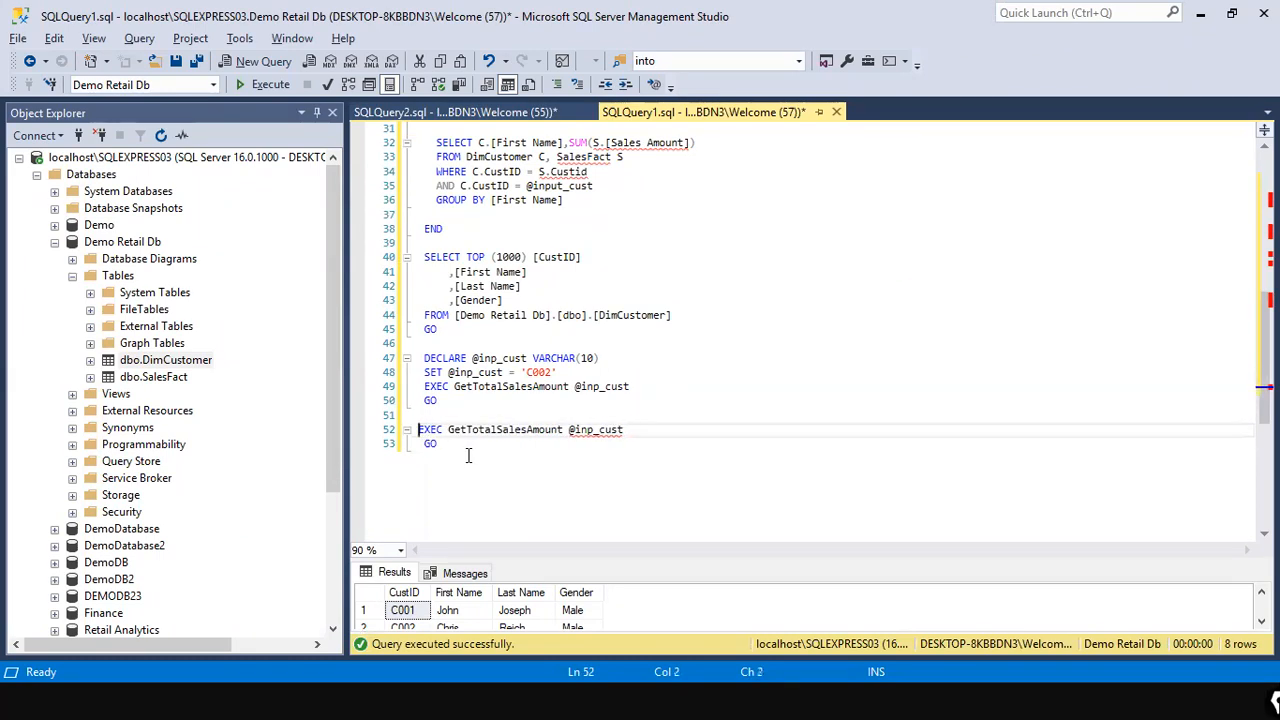
pyautogui.press('End')
pyautogui.press('BackSpace')
pyautogui.press('BackSpace')
pyautogui.press('BackSpace')
pyautogui.press('BackSpace')
pyautogui.press('BackSpace')
pyautogui.press('BackSpace')
pyautogui.press('BackSpace')
pyautogui.press('BackSpace')
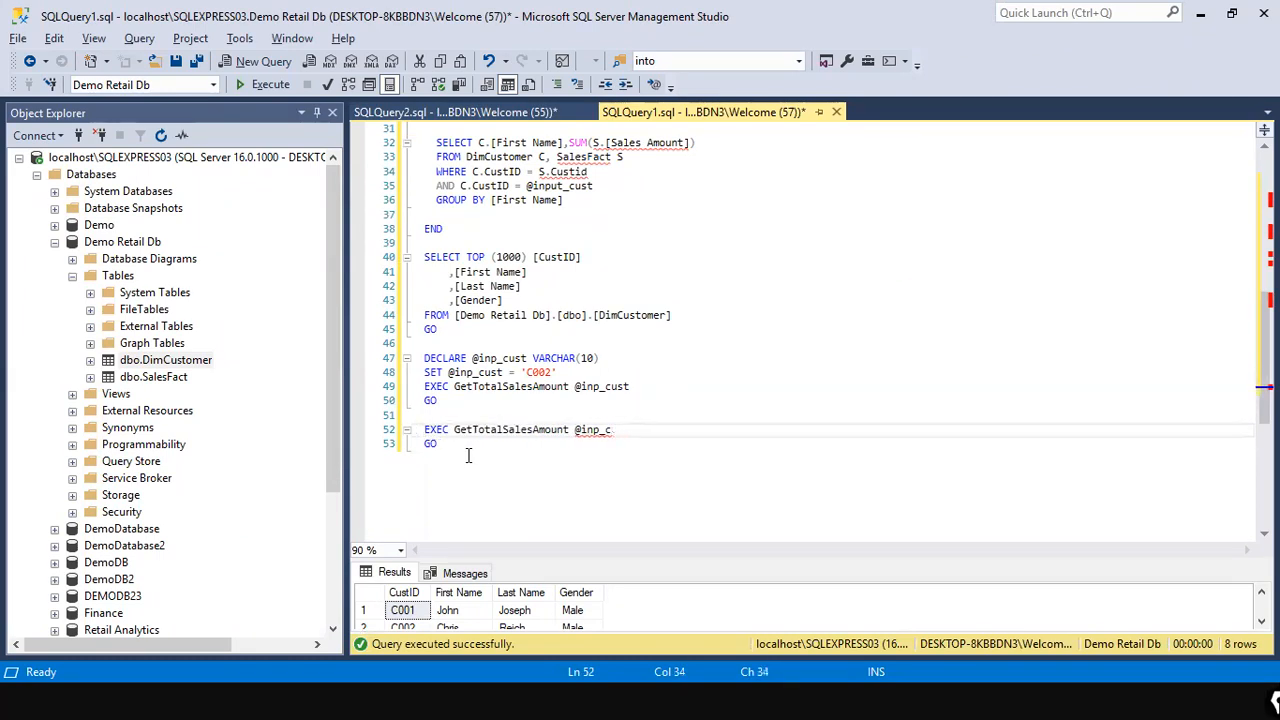
pyautogui.write("'")
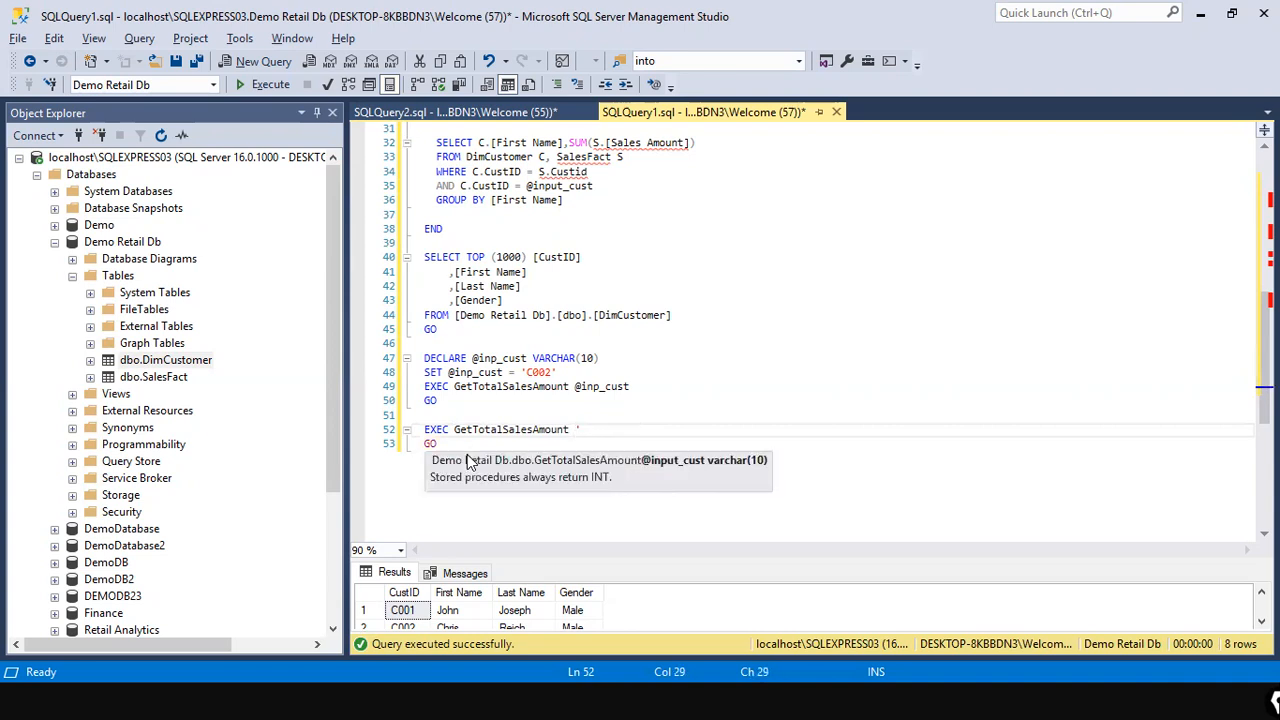
pyautogui.write('C))@')
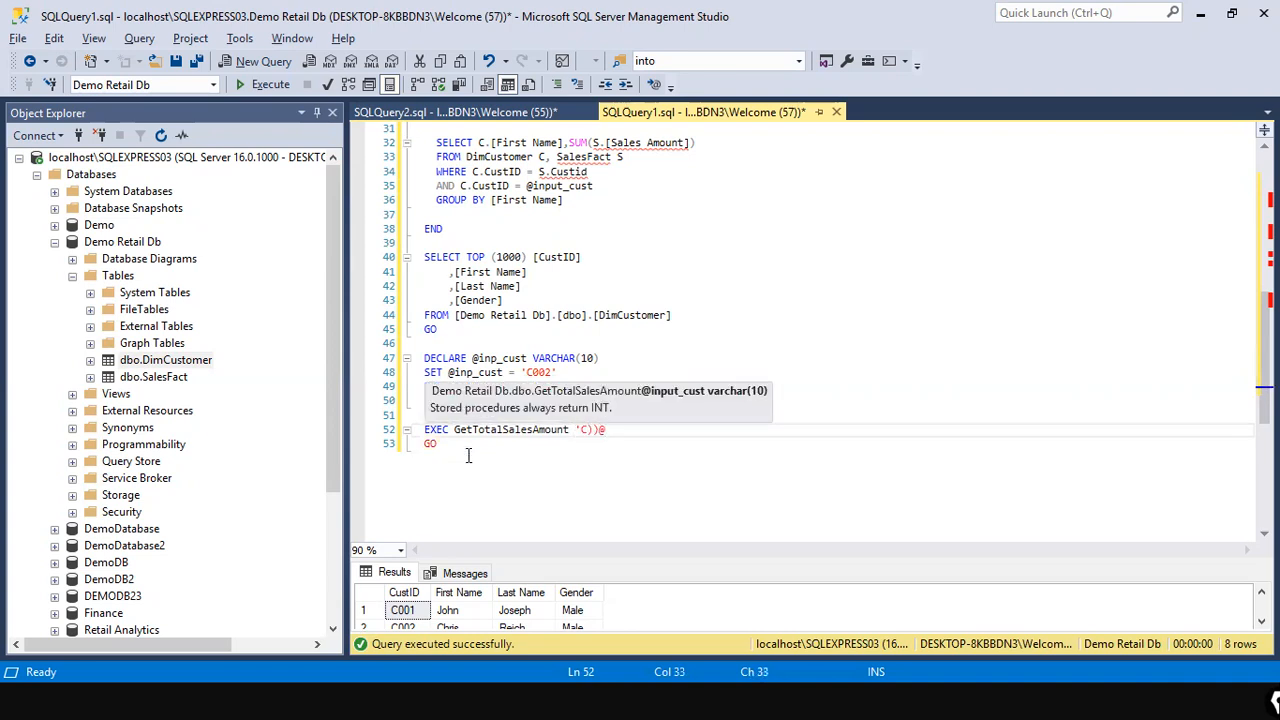
pyautogui.press('BackSpace')
pyautogui.press('BackSpace')
pyautogui.write("002'")
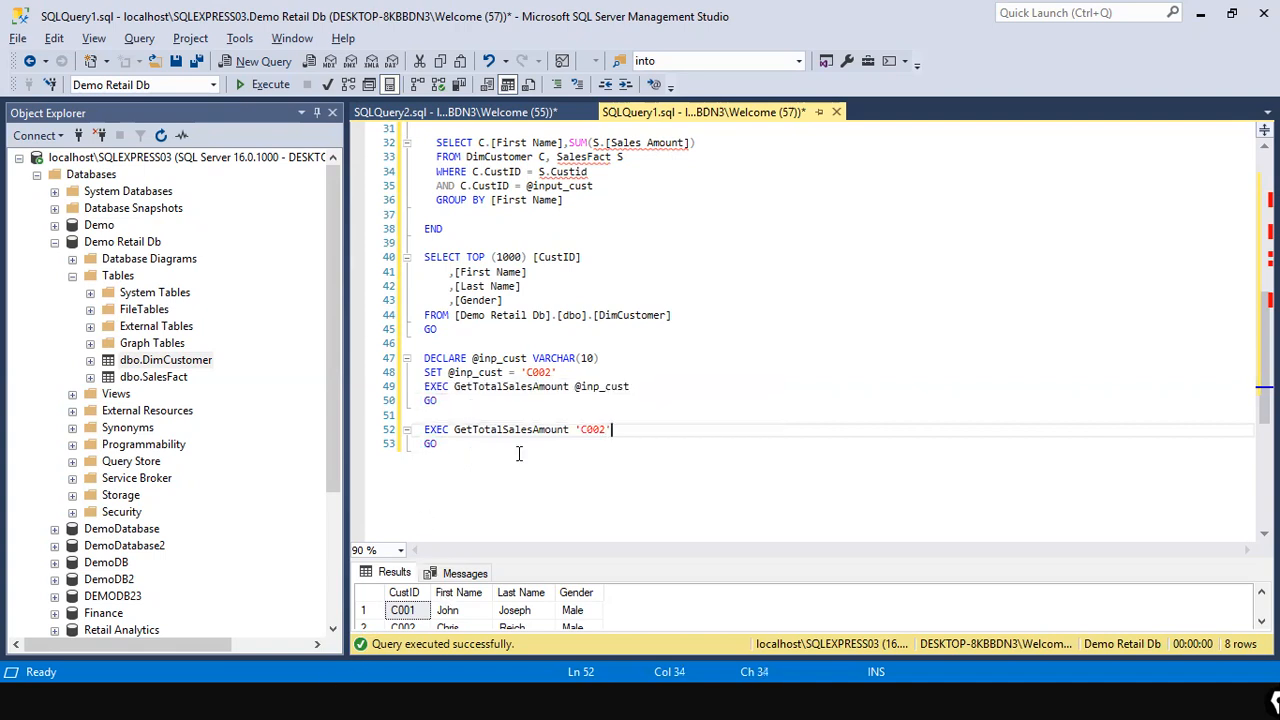
pyautogui.moveTo(519, 453); pyautogui.dragTo(412, 415)
pyautogui.click(283, 84)
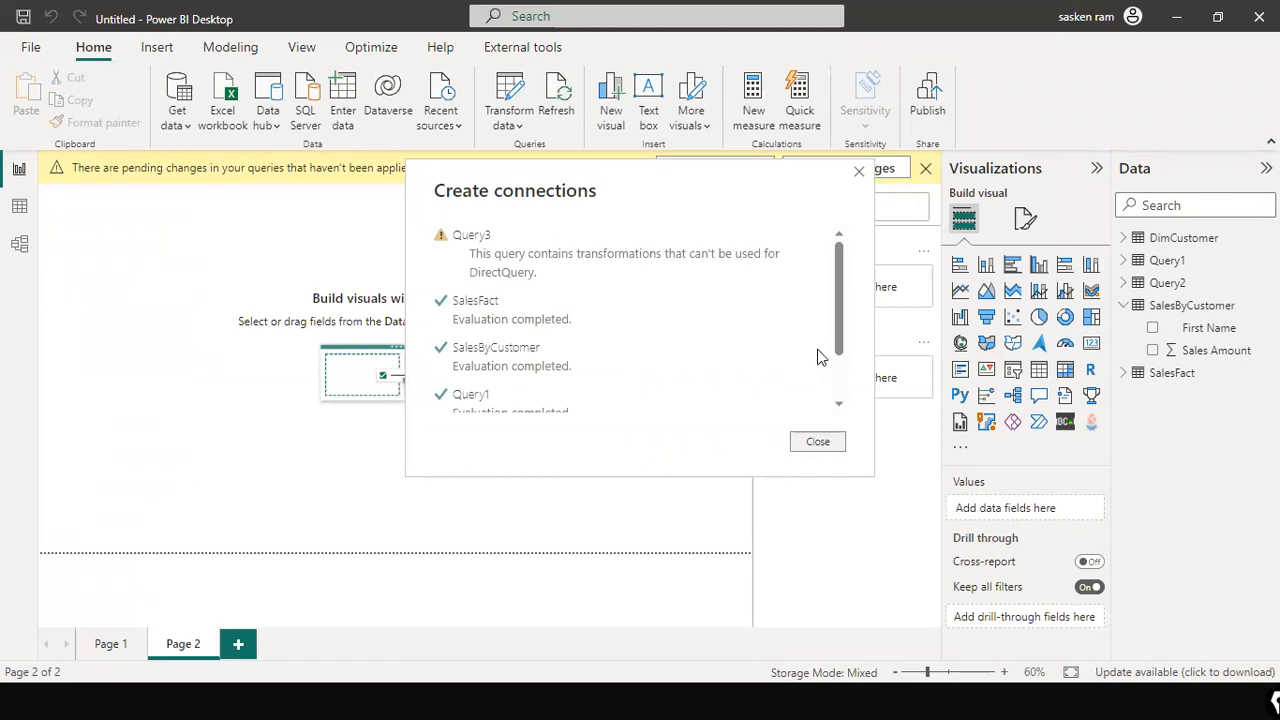
# Step: Close the Create connections report in Power BI Desktop and discard the pending query changes
pyautogui.click(820, 442)
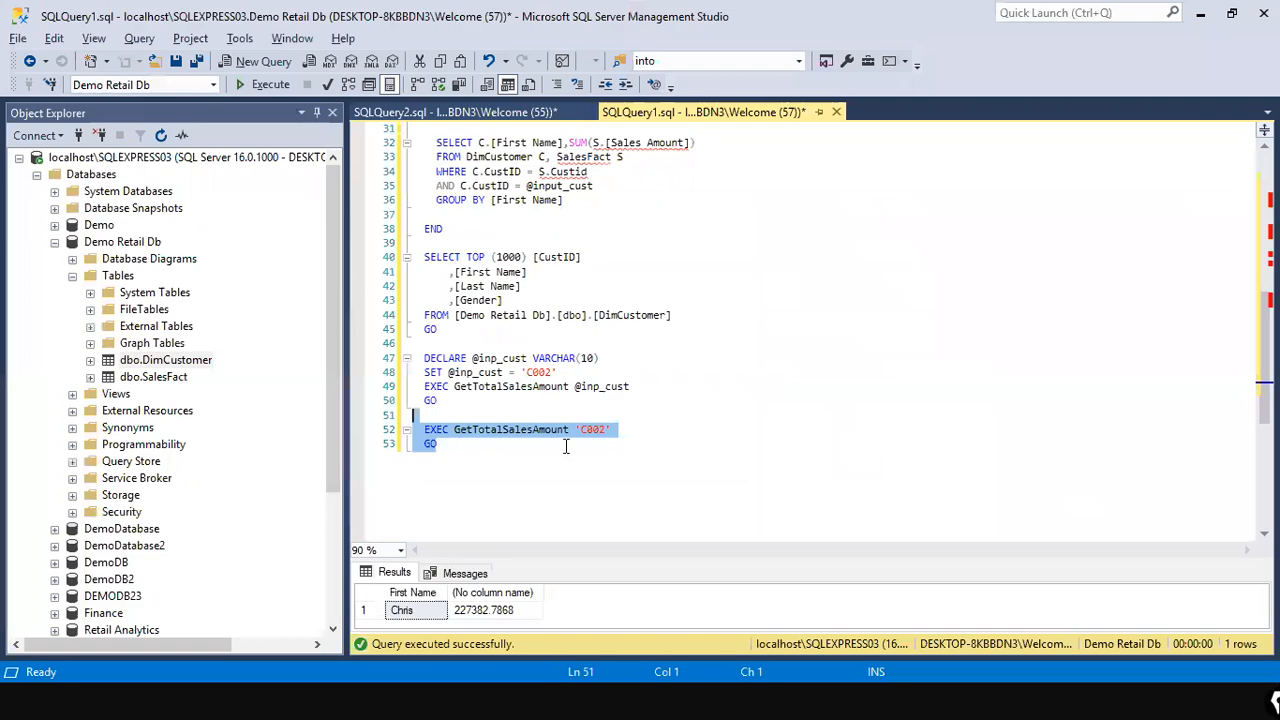
pyautogui.click(466, 372)
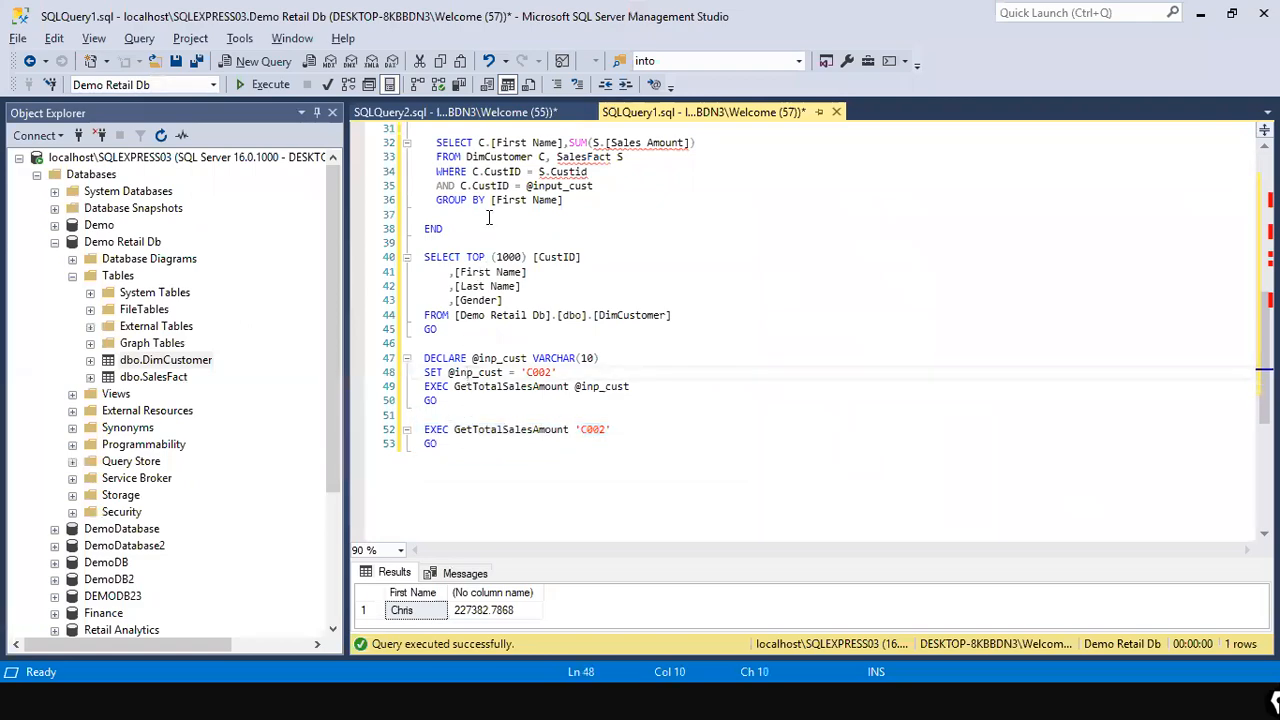
pyautogui.hotkey('alt', 'Tab')
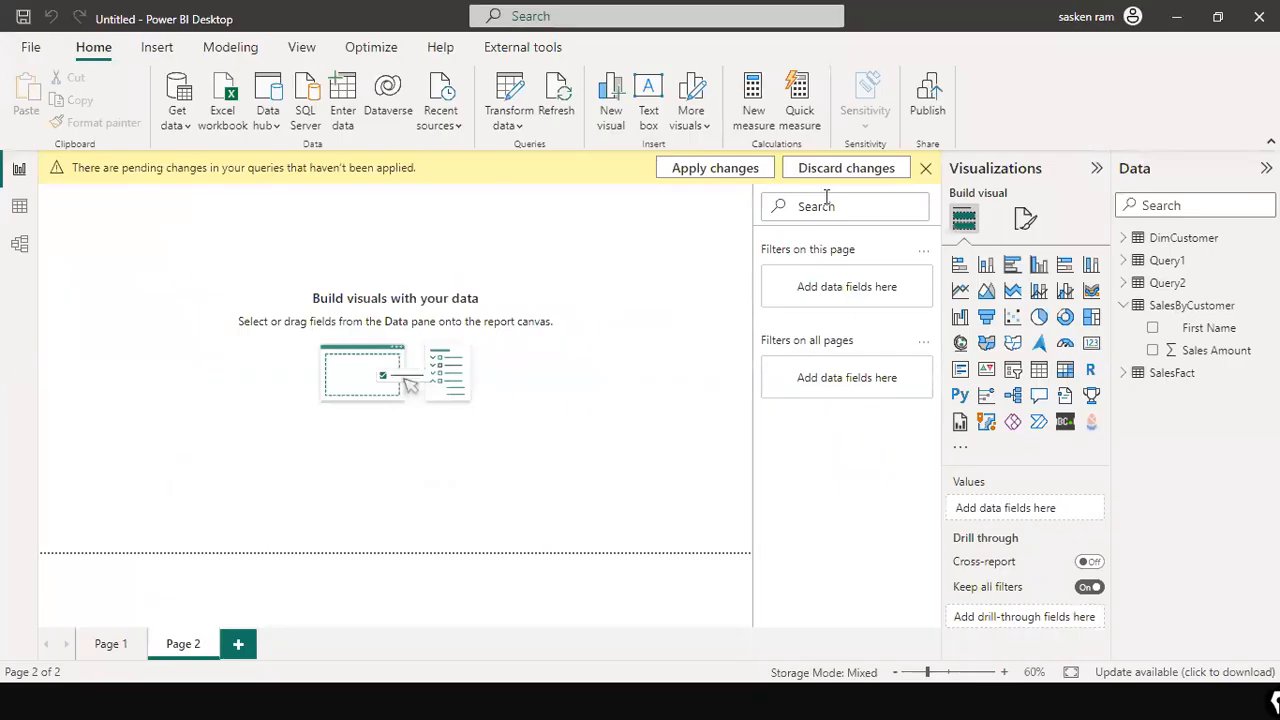
pyautogui.click(846, 168)
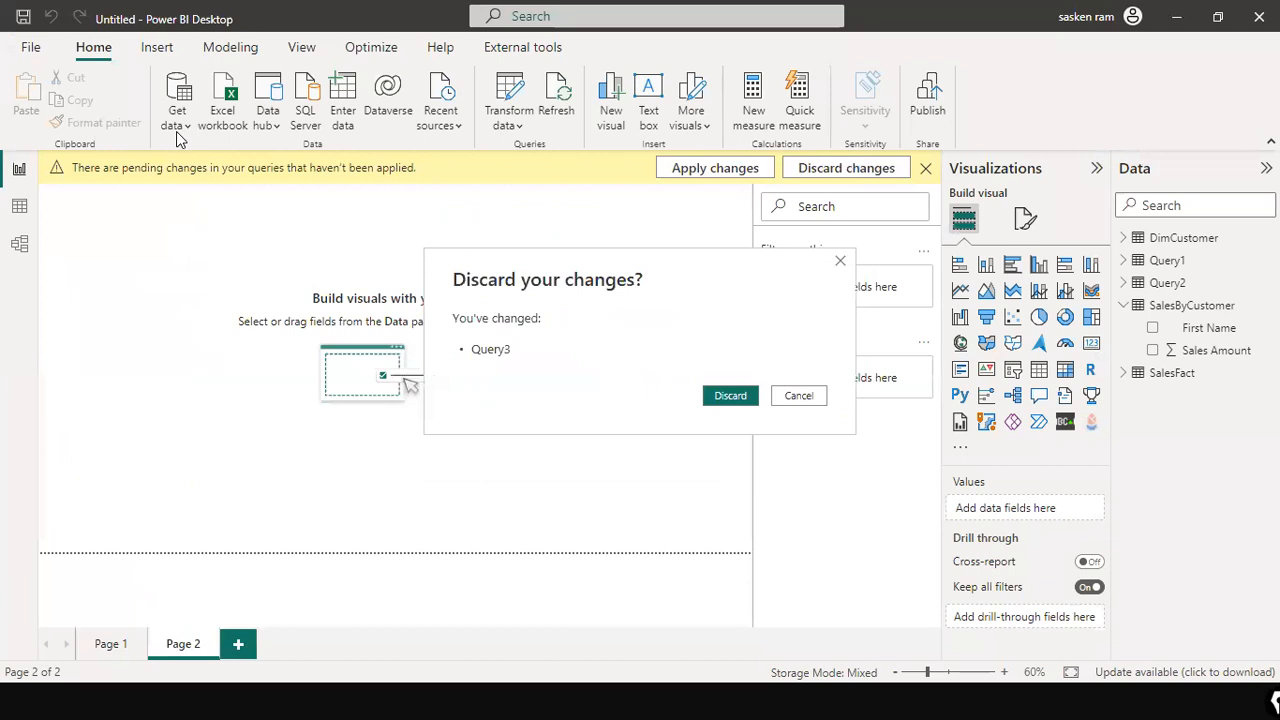
pyautogui.click(712, 395)
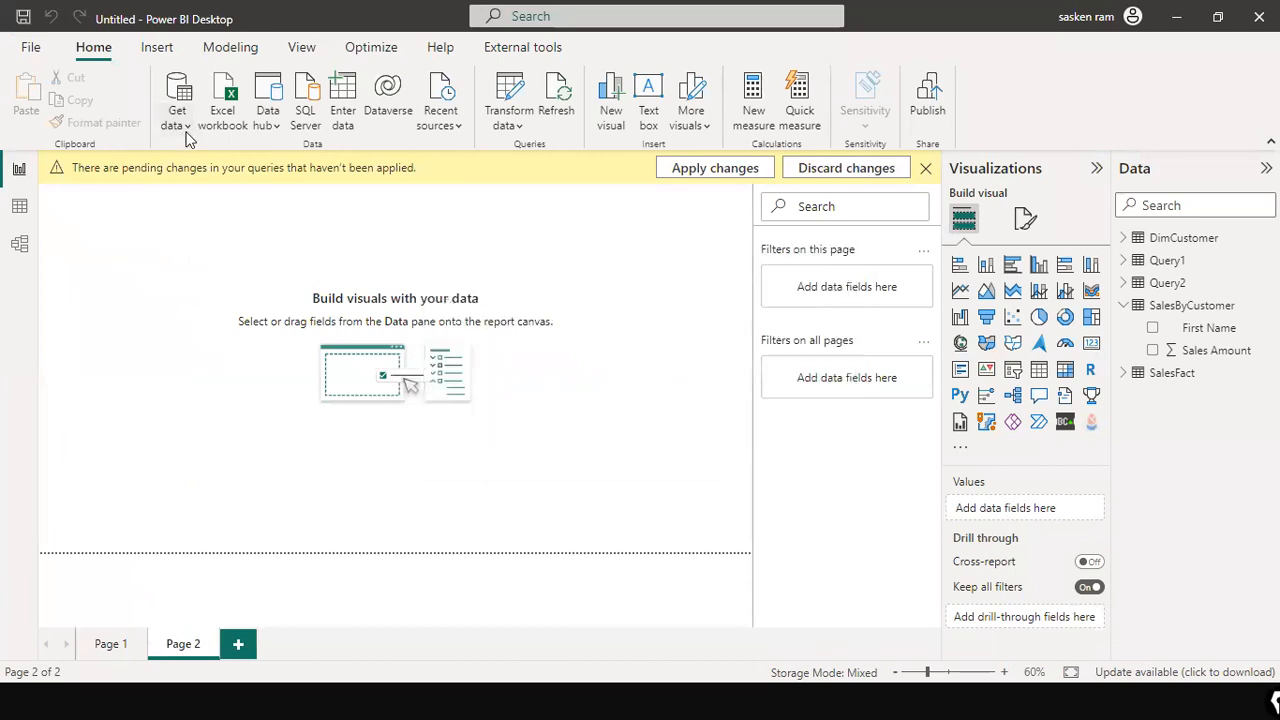
# Step: Start a new SQL Server database connection and paste the copied EXEC and GO lines as its SQL statement
pyautogui.click(184, 126)
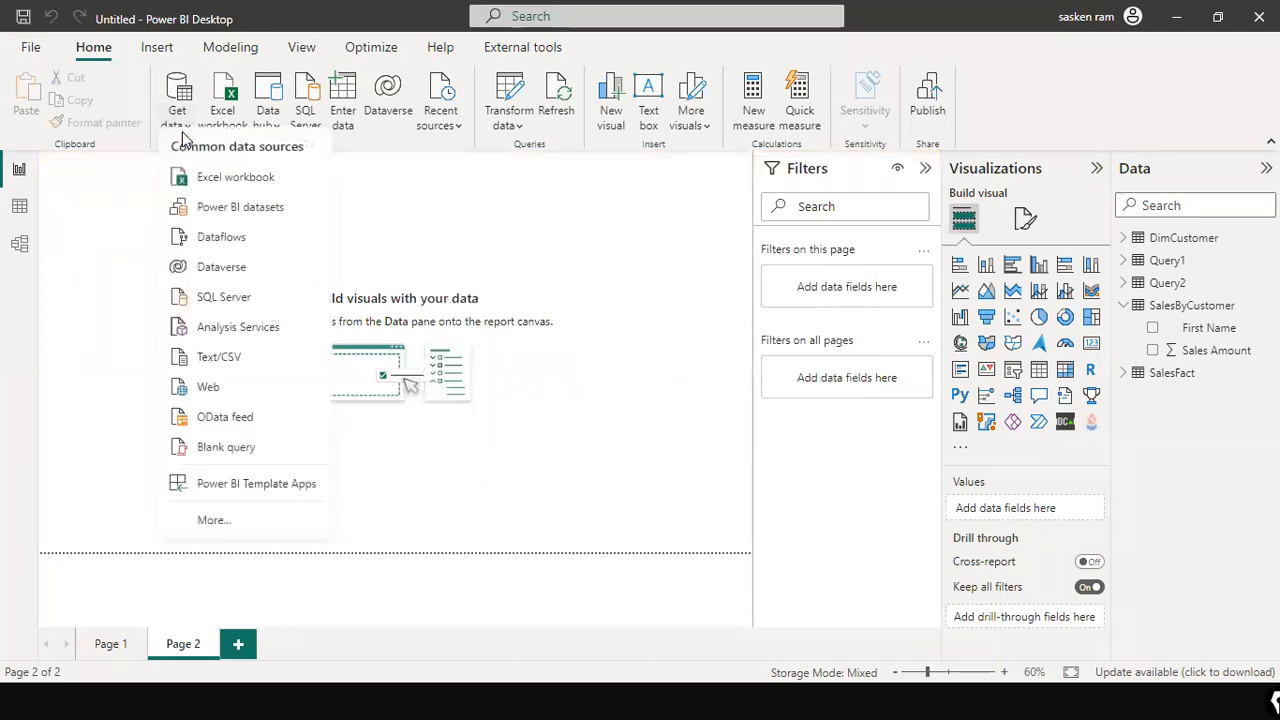
pyautogui.click(226, 306)
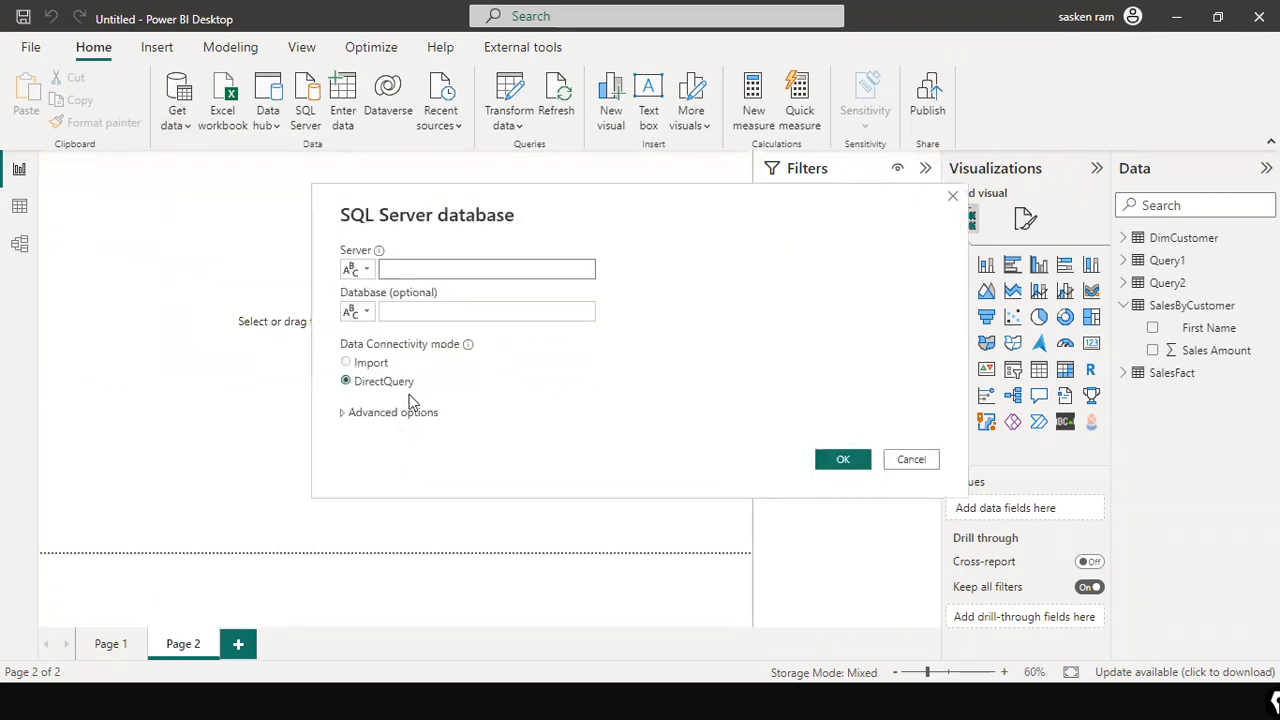
pyautogui.click(400, 412)
pyautogui.click(405, 428)
pyautogui.hotkey('ctrl', 'v')
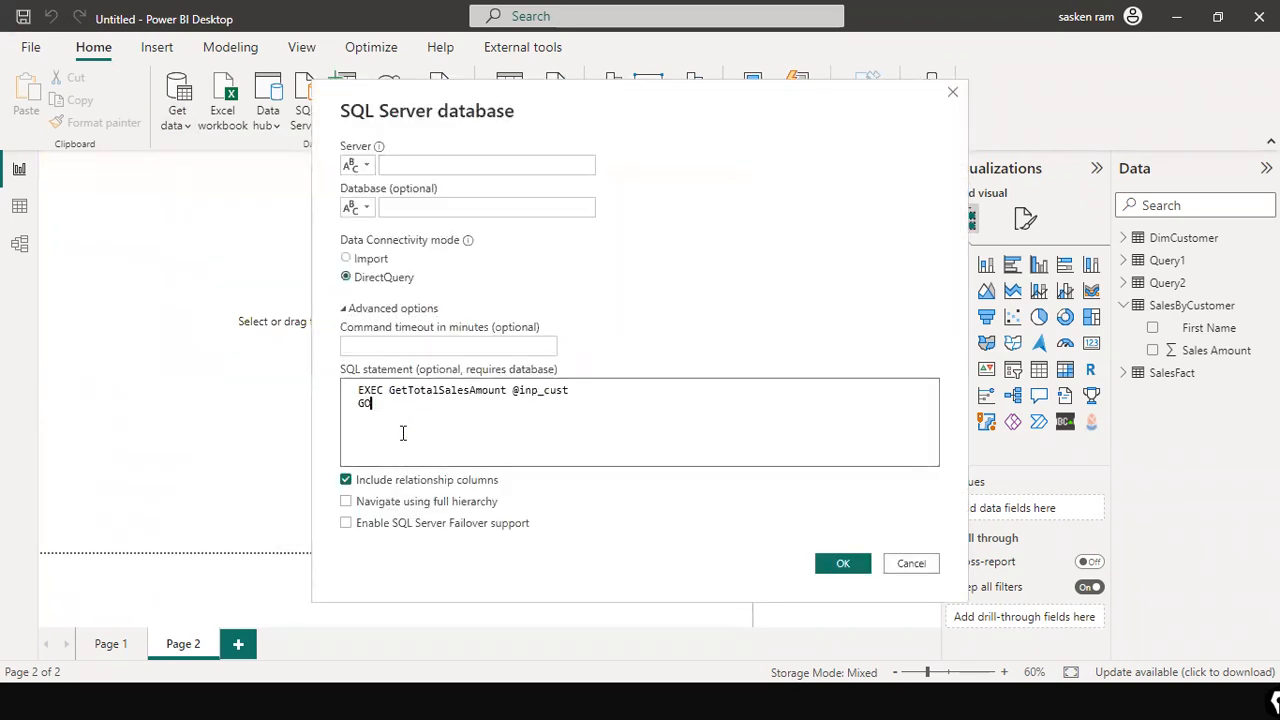
pyautogui.moveTo(408, 412); pyautogui.dragTo(315, 416)
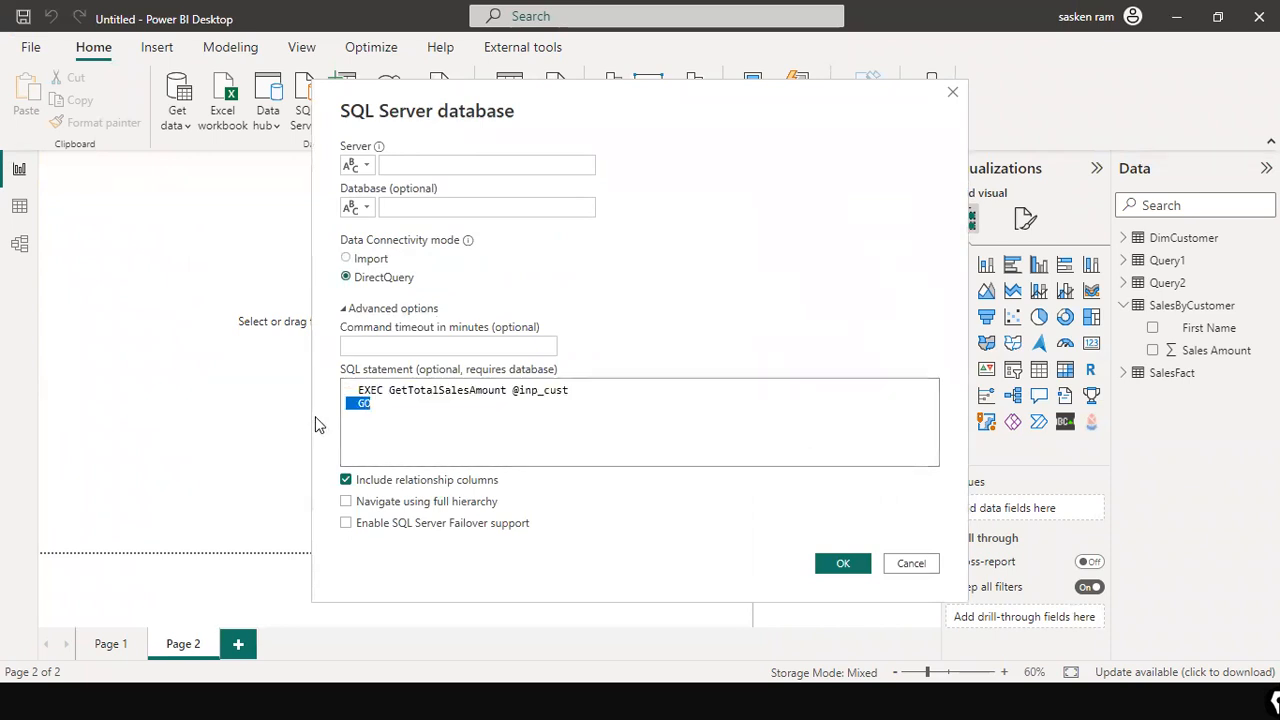
pyautogui.press('BackSpace')
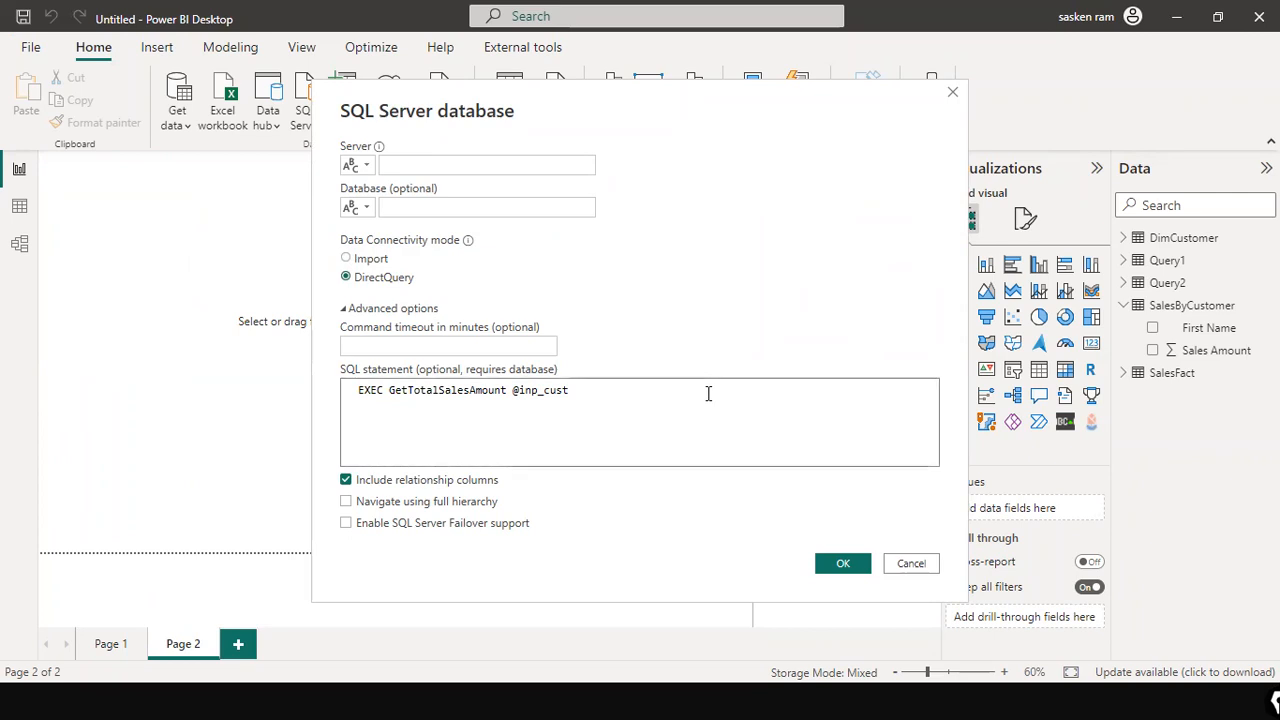
pyautogui.press('BackSpace')
pyautogui.press('BackSpace')
pyautogui.press('BackSpace')
pyautogui.press('BackSpace')
pyautogui.press('BackSpace')
pyautogui.press('BackSpace')
pyautogui.write("C002'")
# Step: Copy the server name localhost\SQLEXPRESS03 from Notepad into the connection's Server field
pyautogui.click(441, 172)
pyautogui.hotkey('alt', 'Tab')
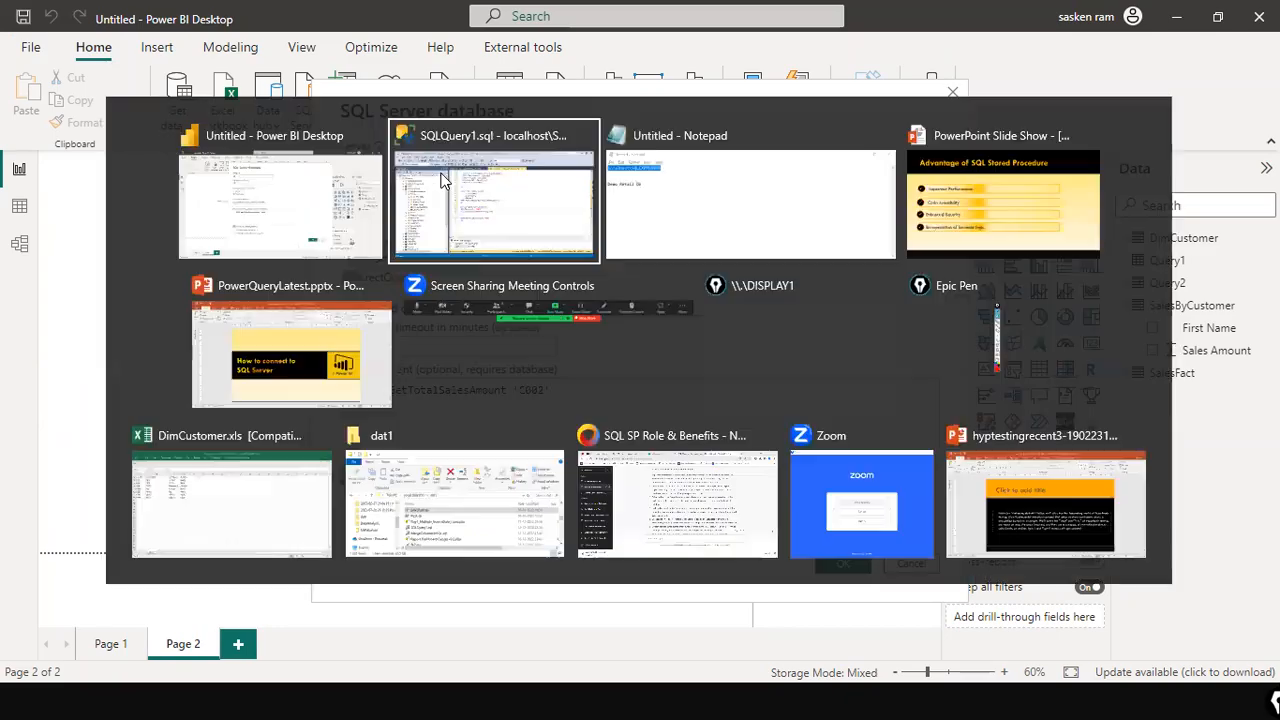
pyautogui.hotkey('alt', 'Tab')
pyautogui.hotkey('alt', 'Tab')
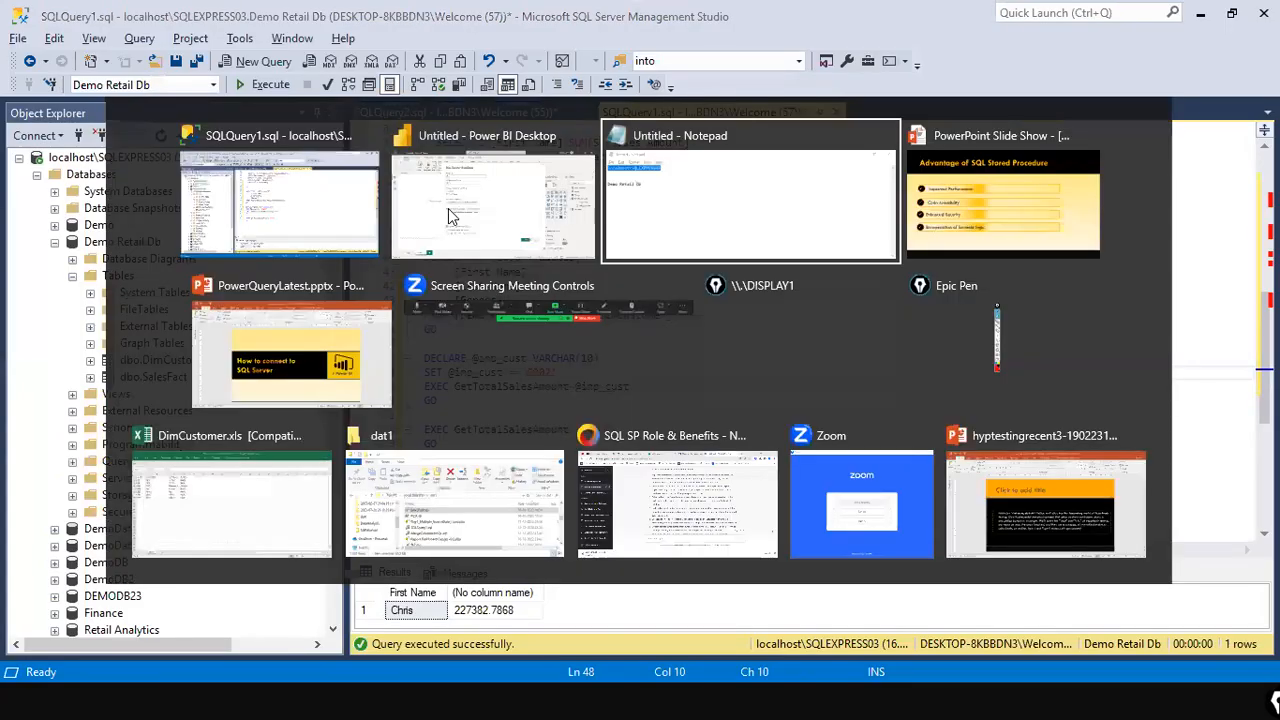
pyautogui.rightClick(259, 263)
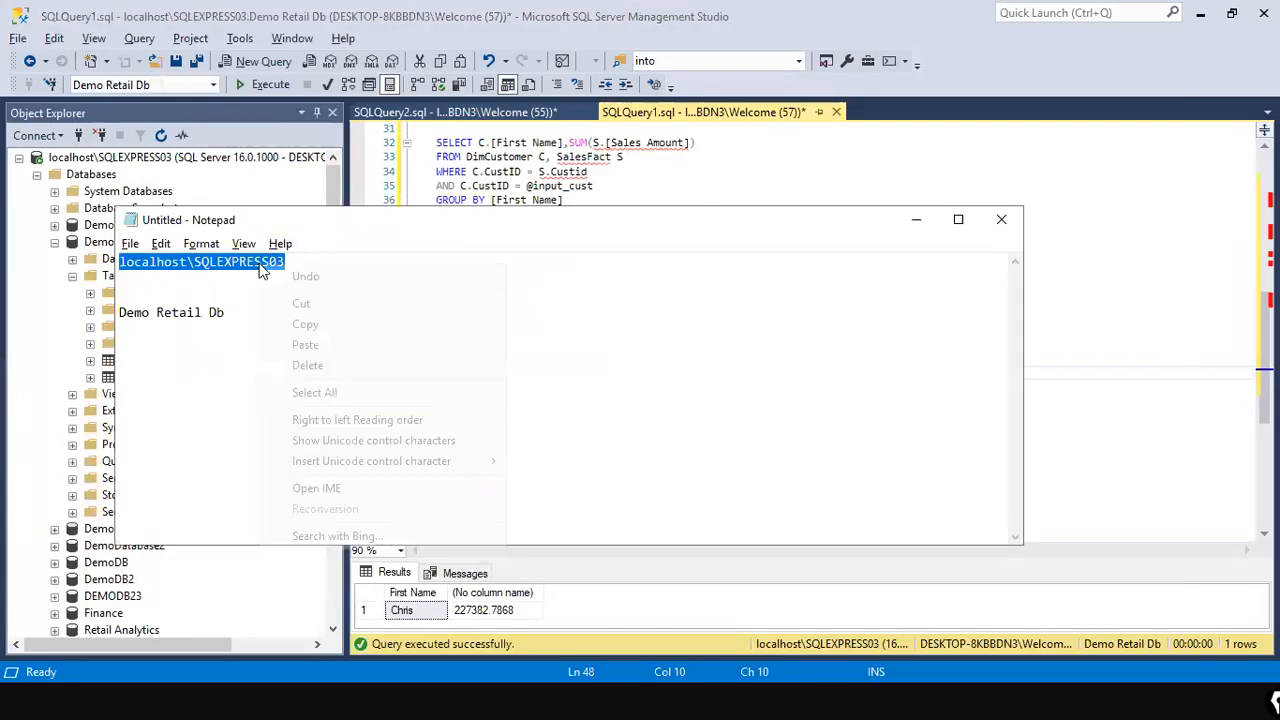
pyautogui.click(300, 324)
pyautogui.hotkey('alt', 'Tab')
pyautogui.hotkey('alt', 'Tab')
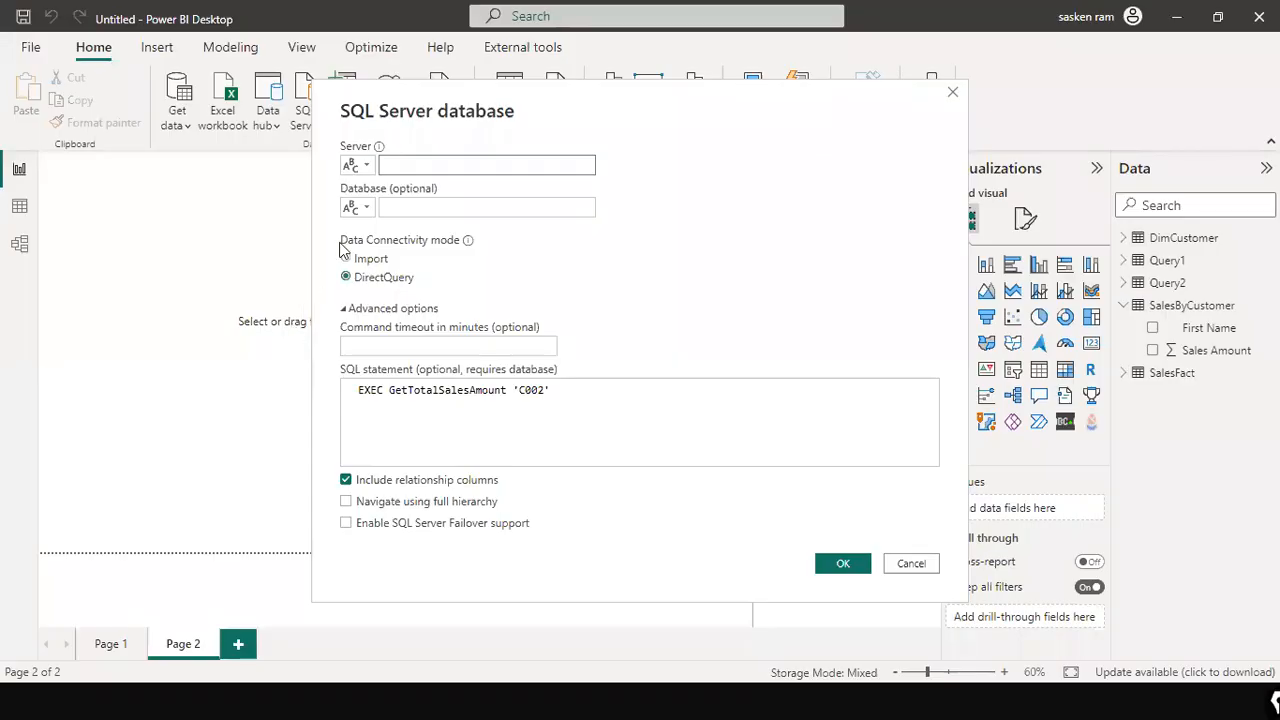
pyautogui.hotkey('ctrl', 'v')
# Step: Copy the database name Demo Retail Db from Notepad into the connection's Database field
pyautogui.click(440, 207)
pyautogui.hotkey('alt', 'Tab')
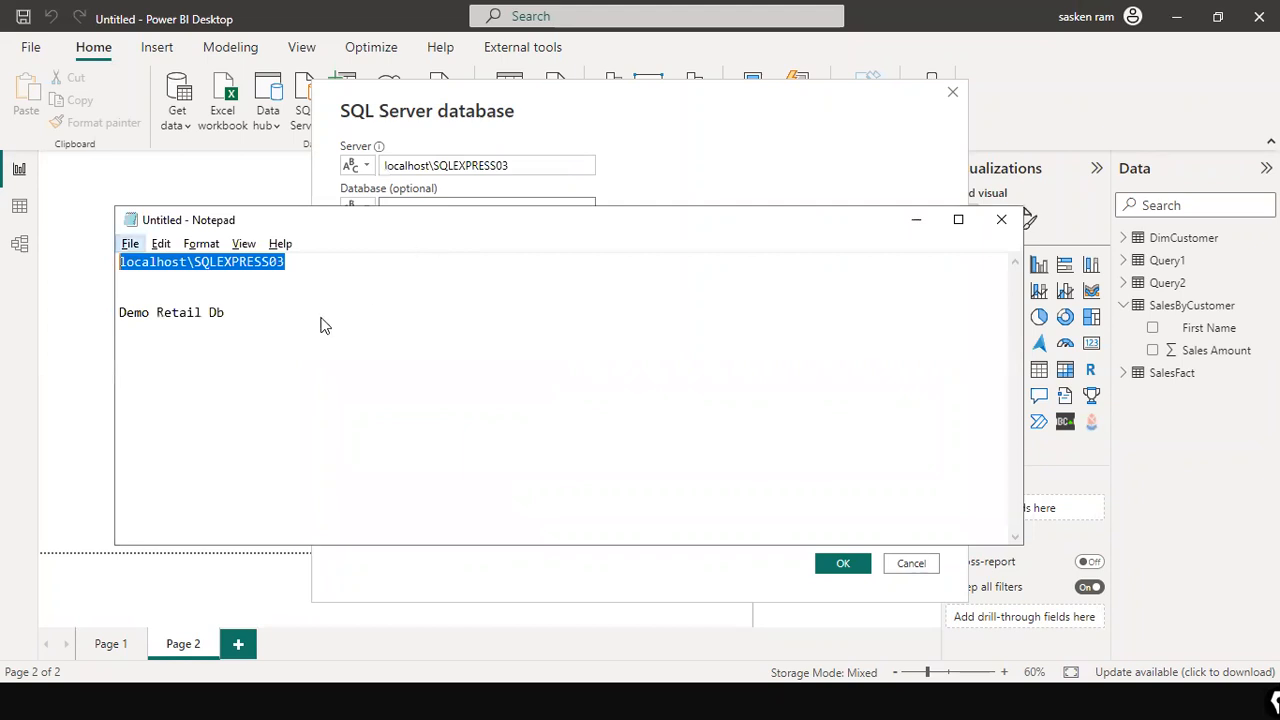
pyautogui.doubleClick(216, 313)
pyautogui.moveTo(186, 313); pyautogui.dragTo(44, 309)
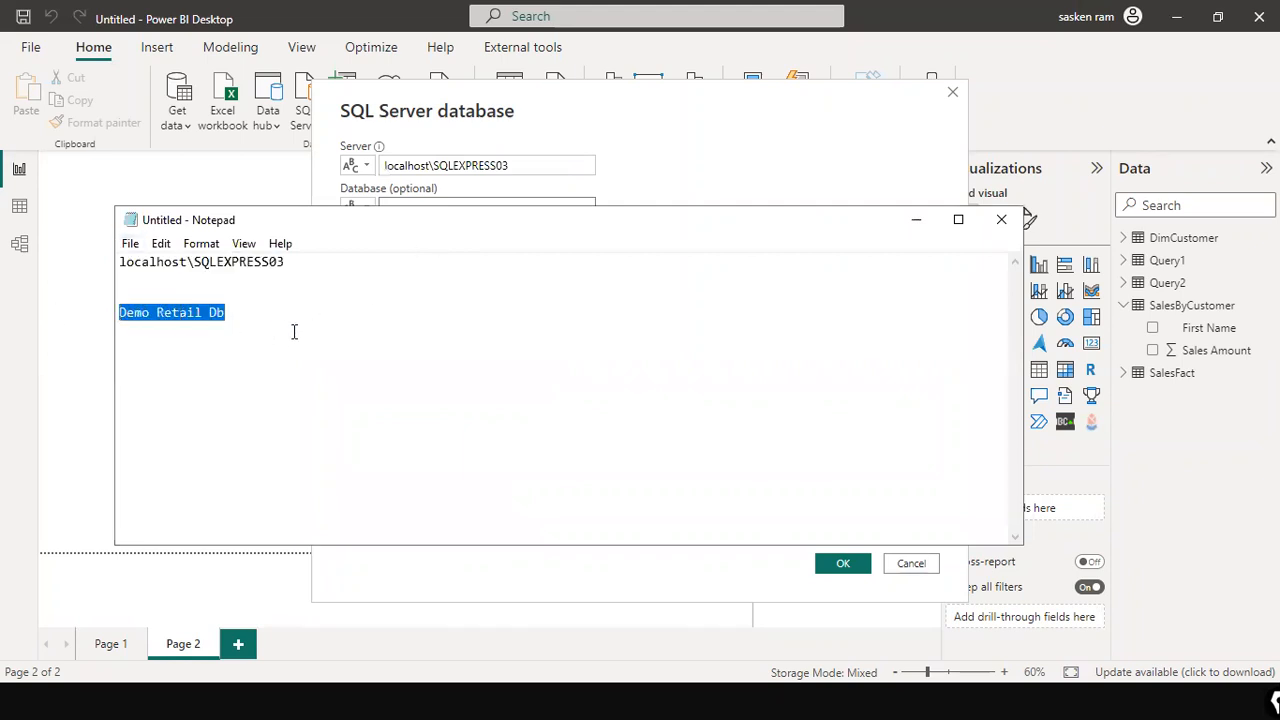
pyautogui.hotkey('alt', 'Tab')
pyautogui.hotkey('ctrl', 'v')
# Step: Remove the leading spaces before the EXEC statement and submit the connection with Import as its data connectivity mode
pyautogui.click(490, 400)
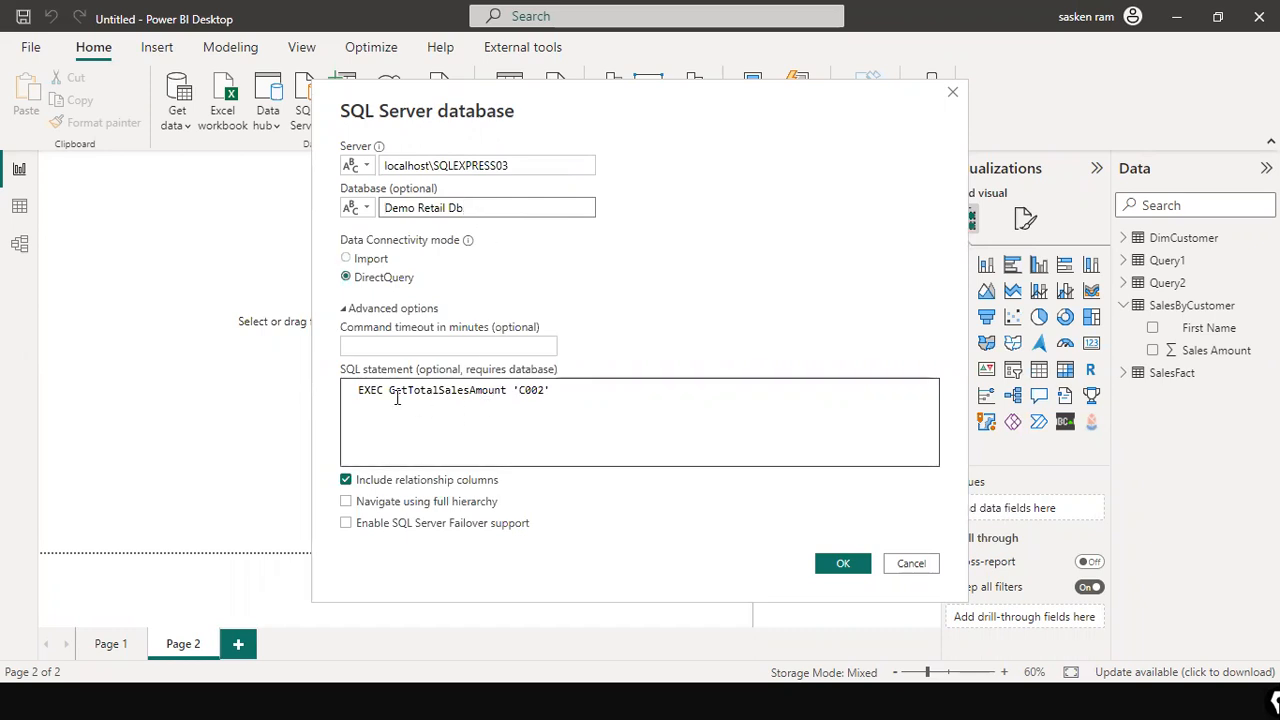
pyautogui.moveTo(360, 388); pyautogui.dragTo(326, 384)
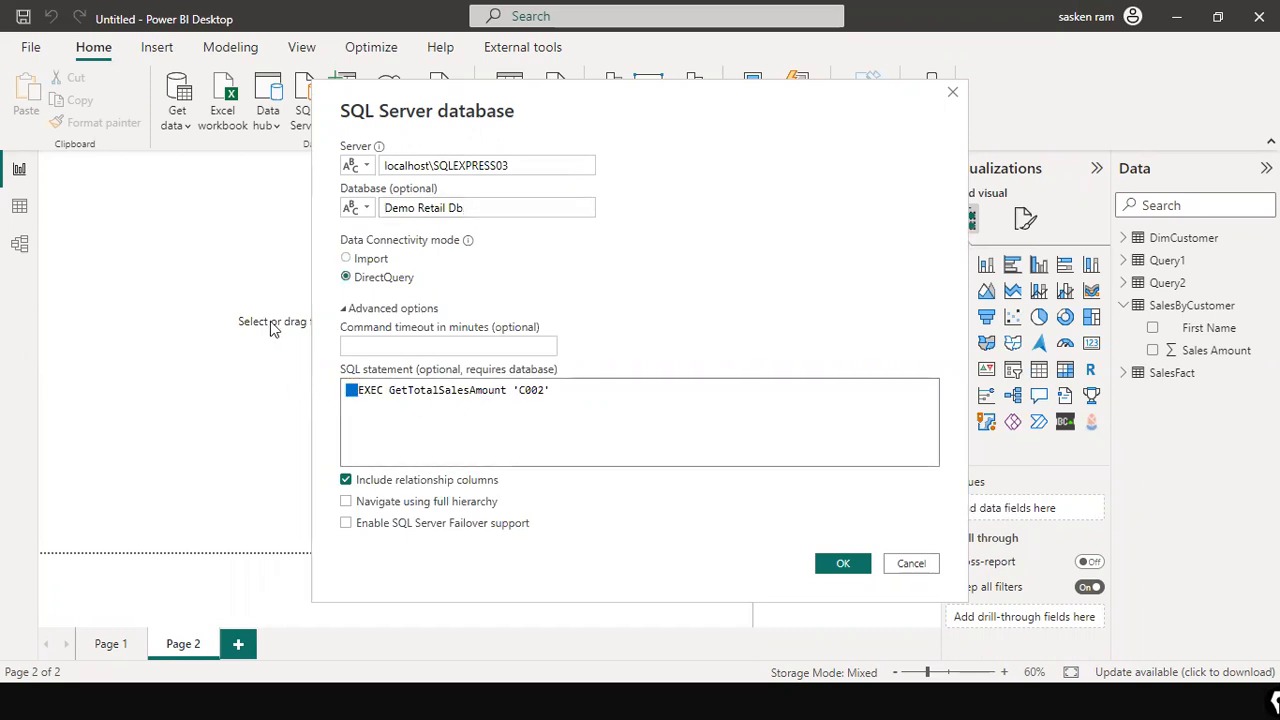
pyautogui.press('BackSpace')
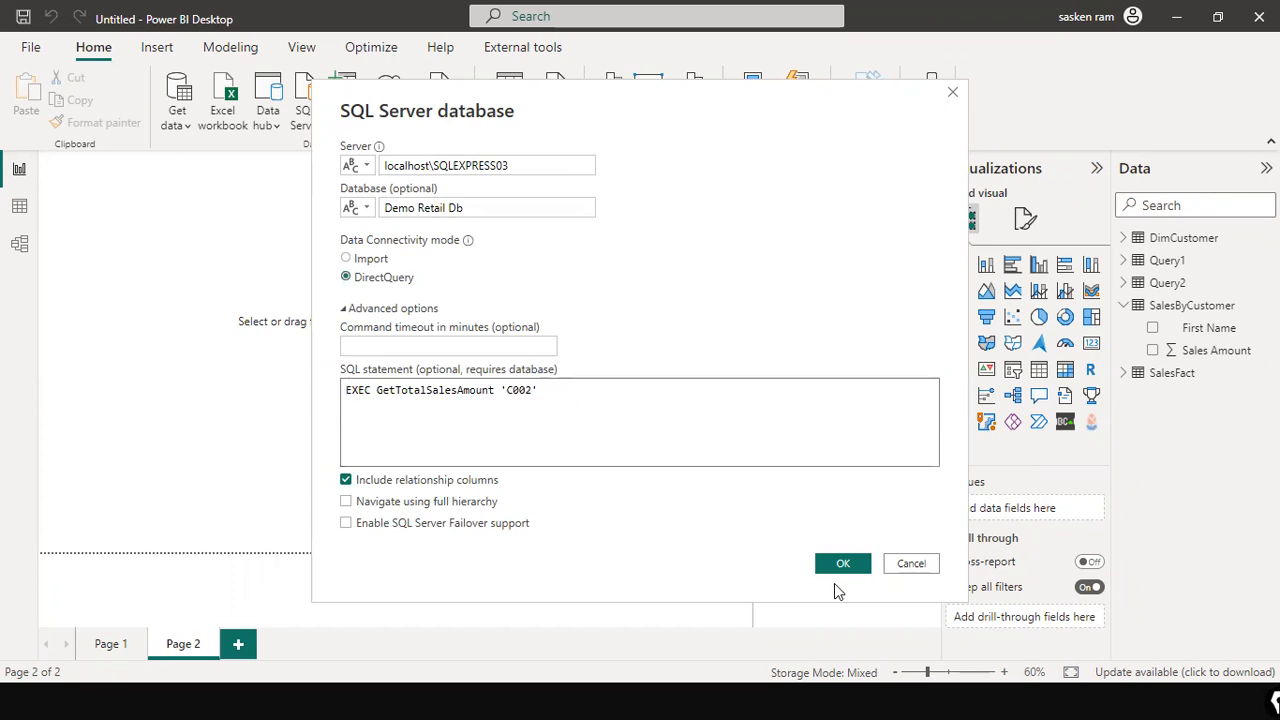
pyautogui.click(369, 261)
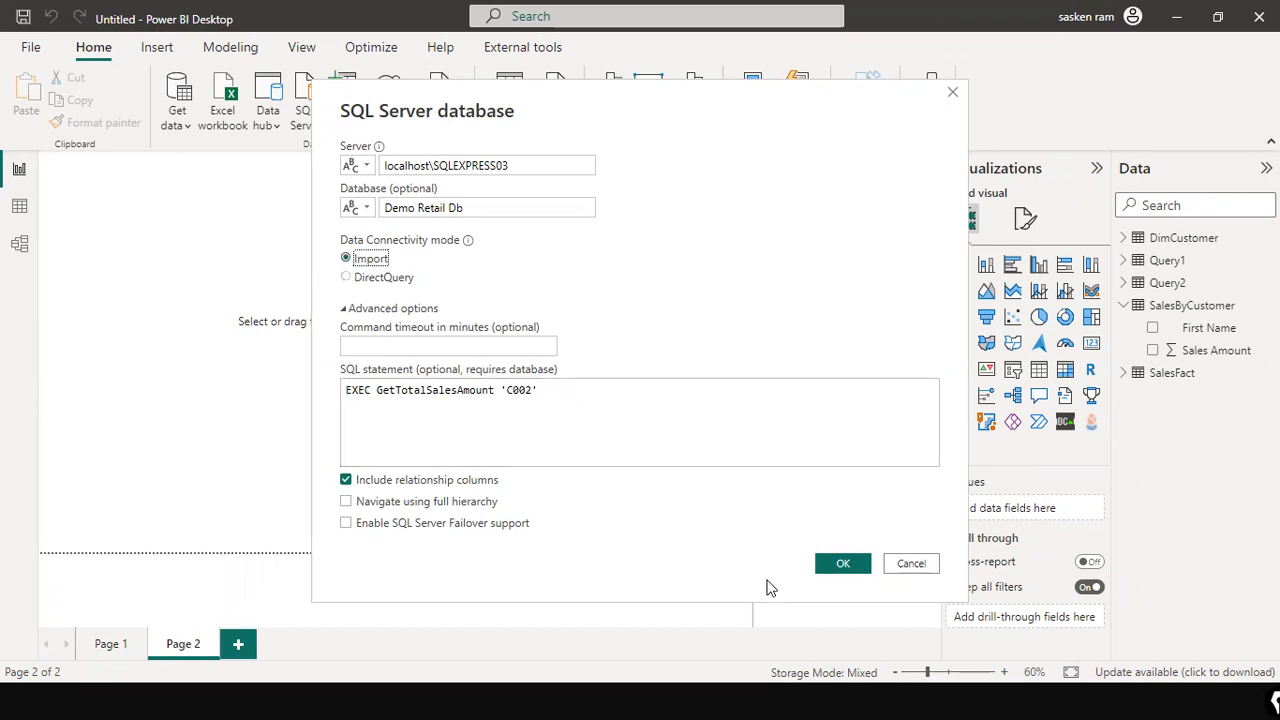
pyautogui.click(845, 575)
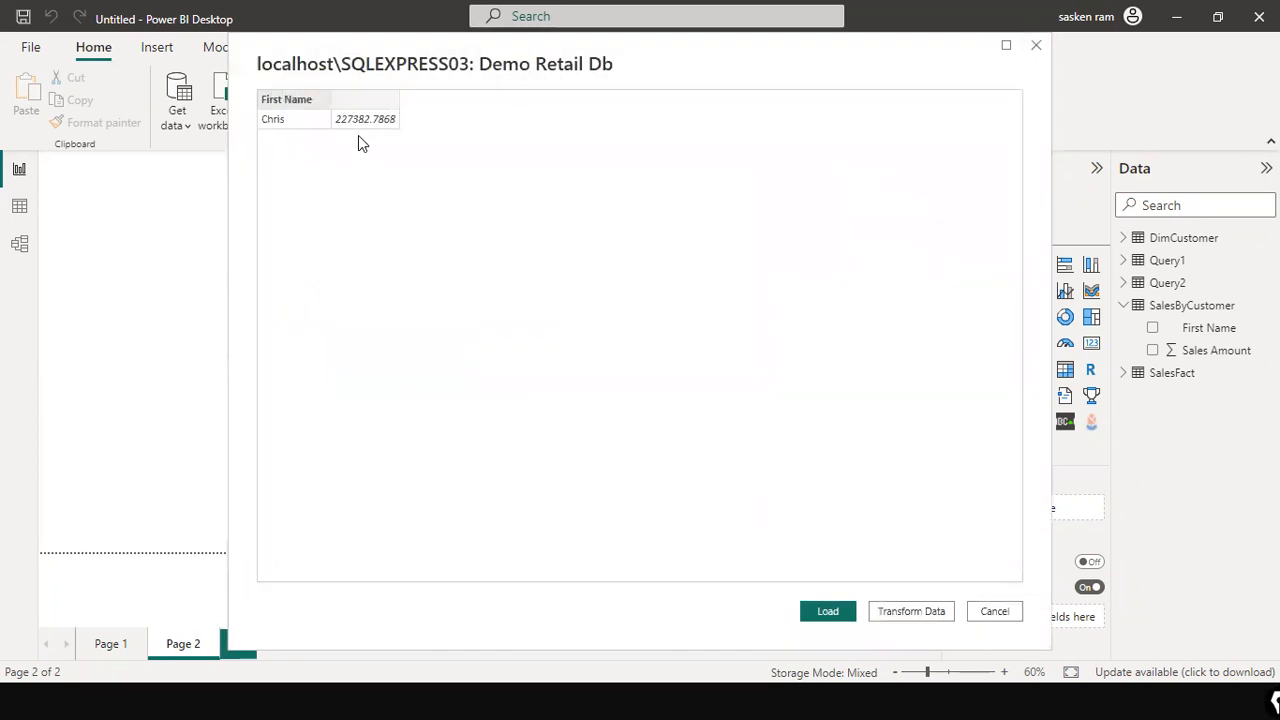
# Step: Compare the previewed result with the stored procedure's call and output in SQL Server Management Studio
pyautogui.hotkey('alt', 'Tab')
pyautogui.hotkey('alt', 'Tab')
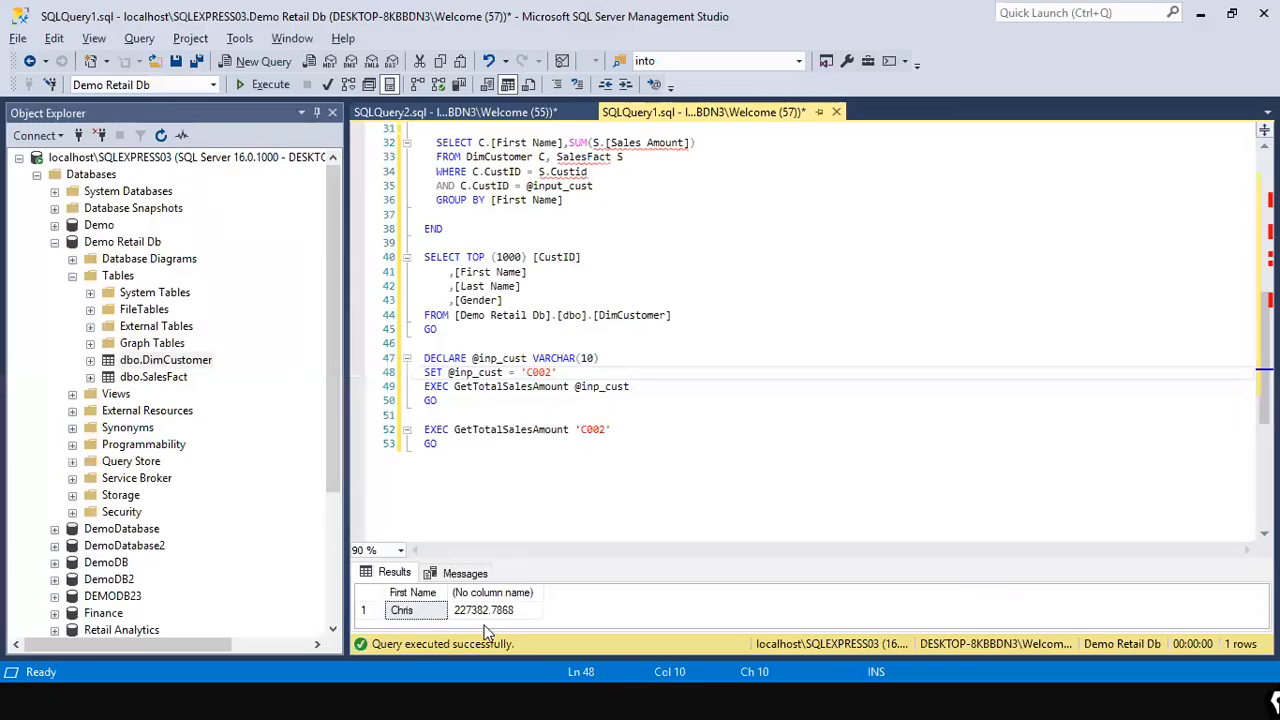
pyautogui.click(511, 432)
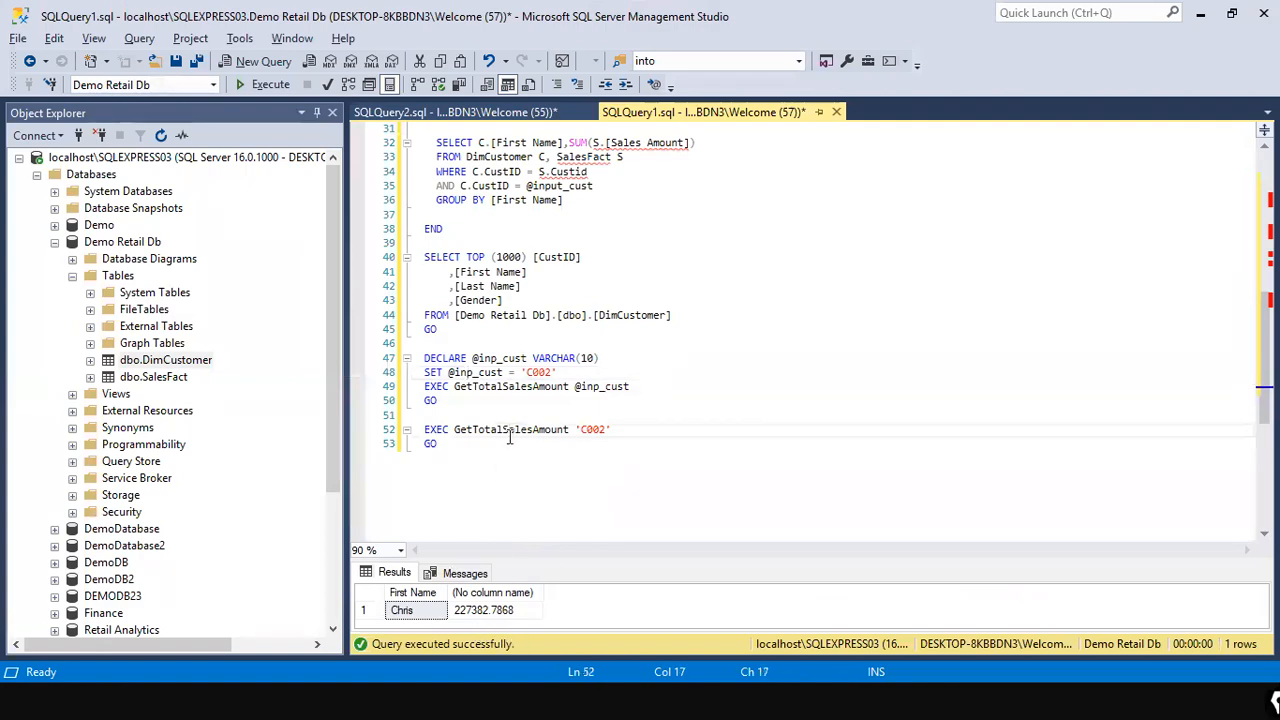
pyautogui.hotkey('alt', 'Tab')
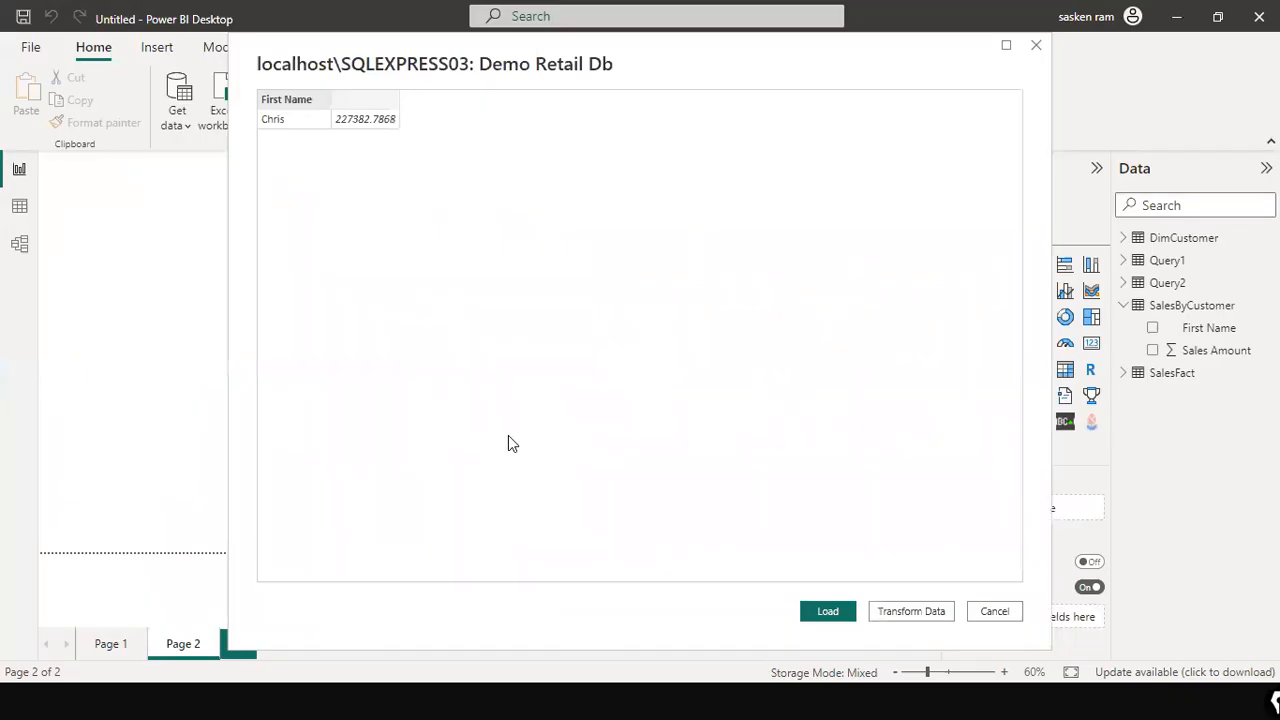
# Step: Try to load the previewed procedure result into the model, and review the load status of each query
pyautogui.click(814, 611)
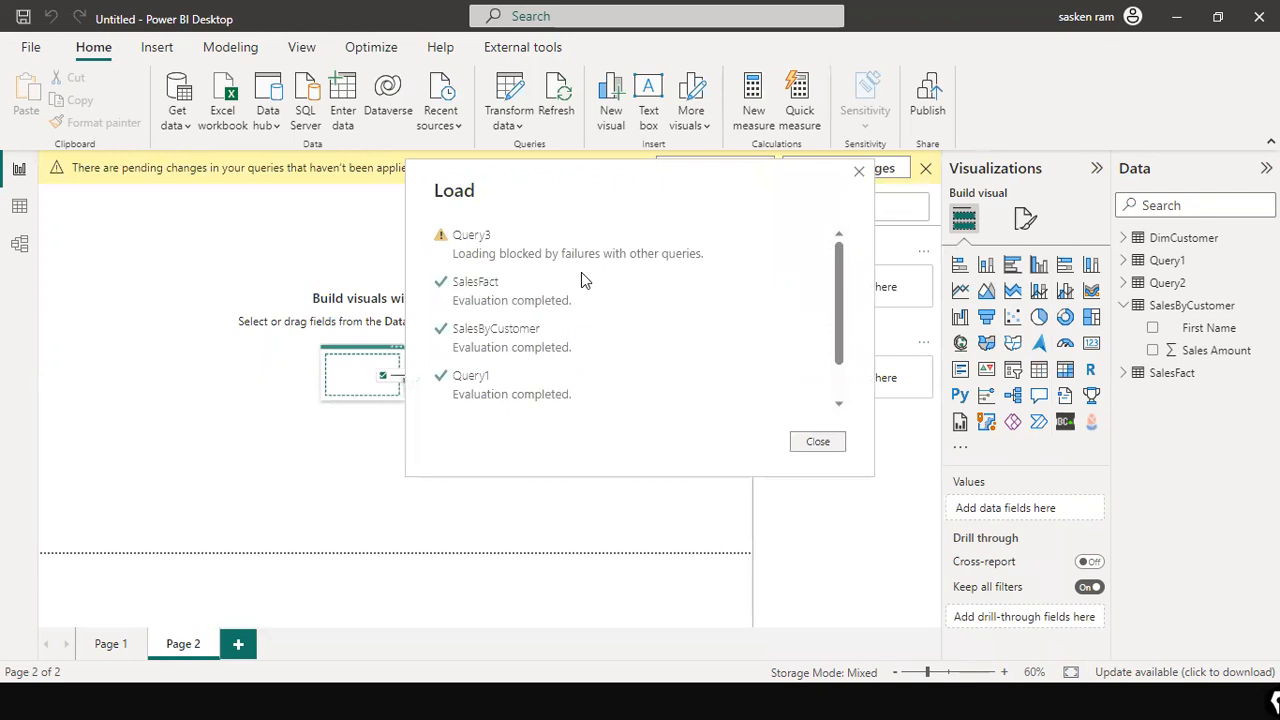
pyautogui.scroll(-1, 585, 280)
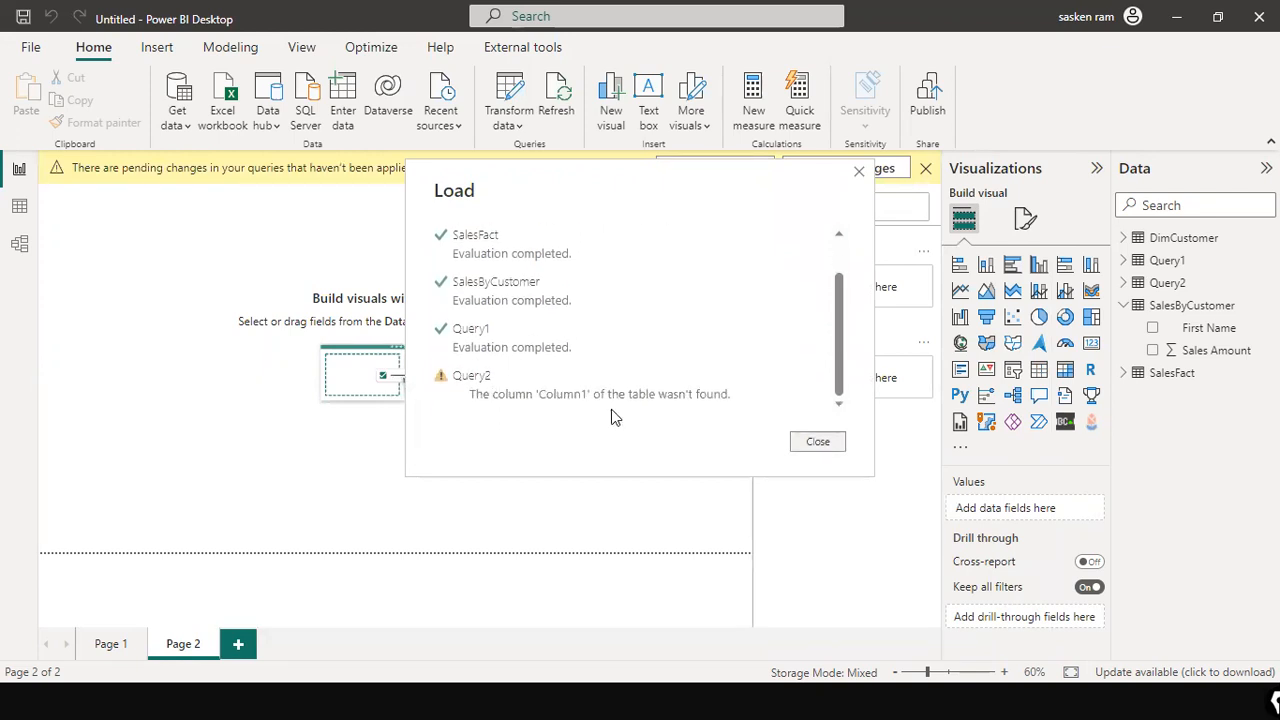
pyautogui.scroll(1, 611, 410)
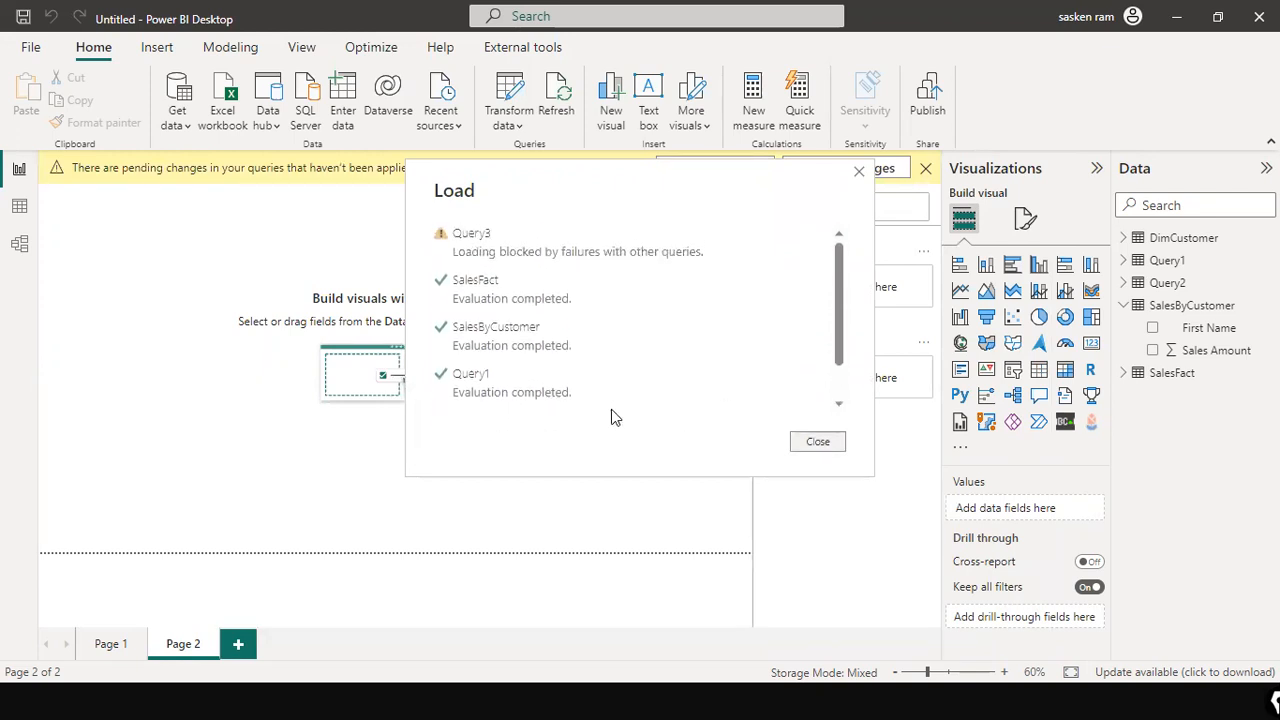
pyautogui.click(815, 442)
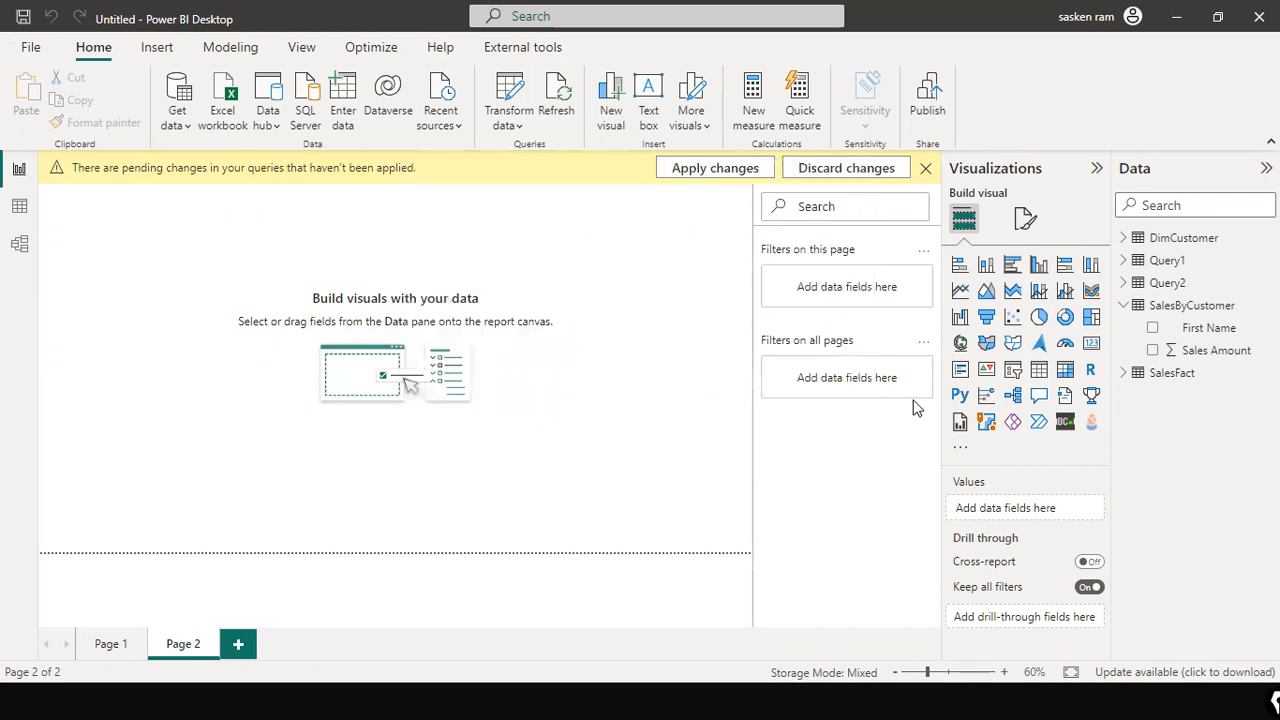
# Step: Expand the fields of Query2 and Query1, and try to apply the pending query changes
pyautogui.click(1123, 283)
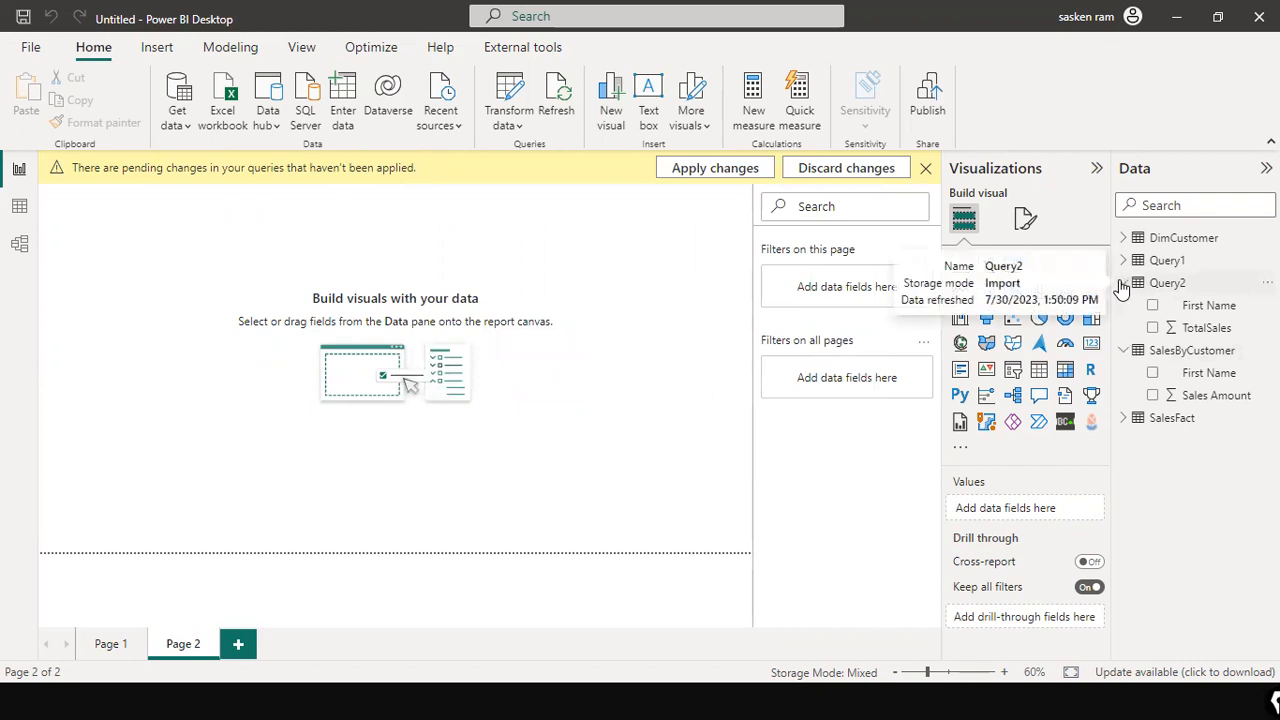
pyautogui.click(1123, 260)
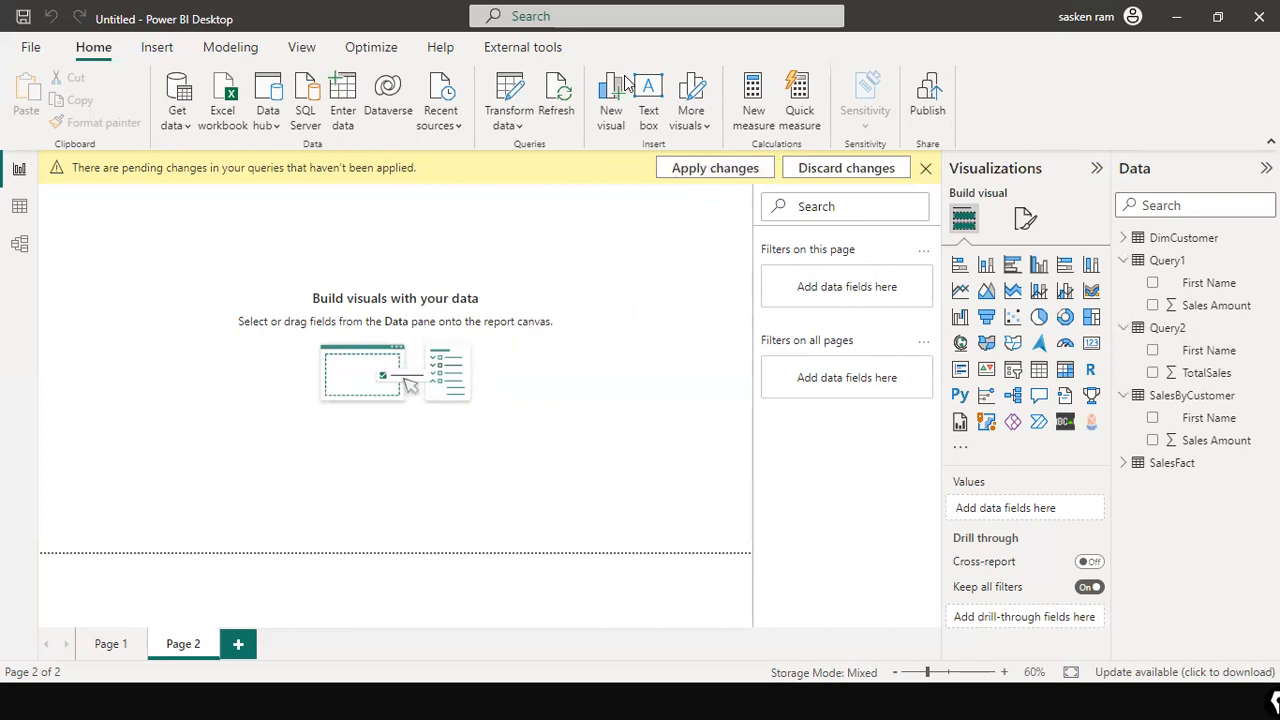
pyautogui.click(708, 170)
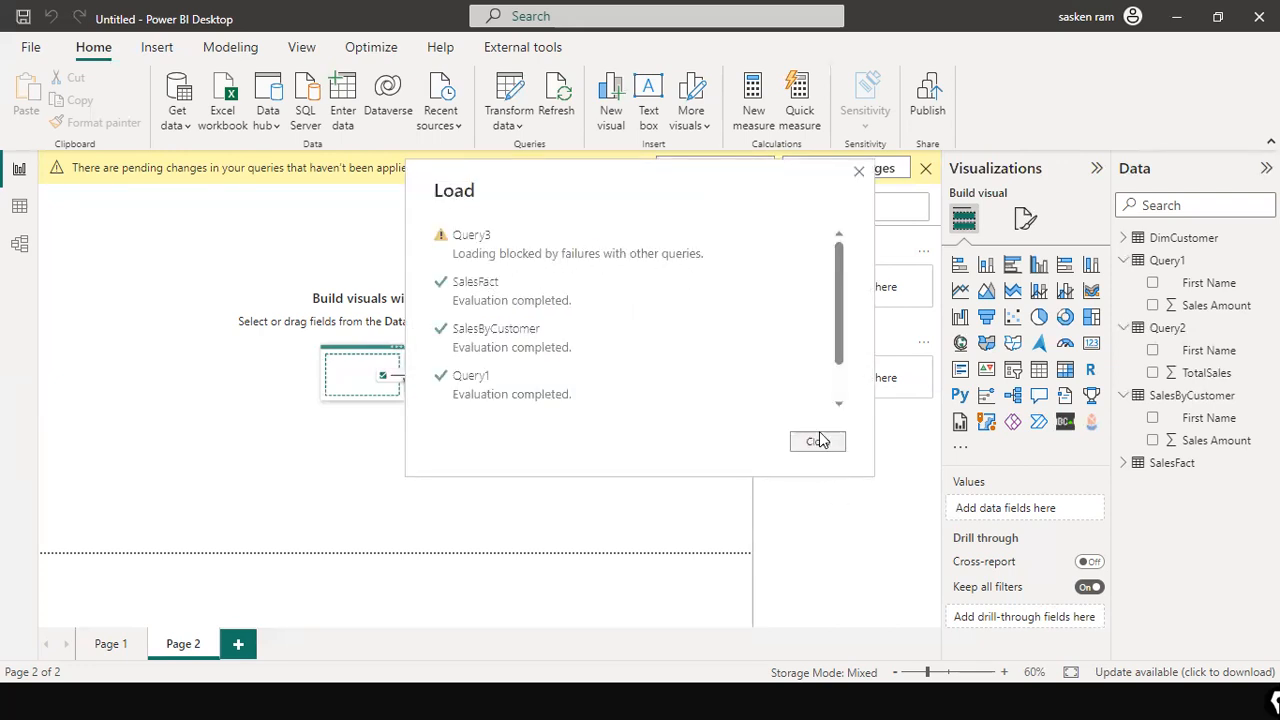
pyautogui.scroll(-1, 803, 360)
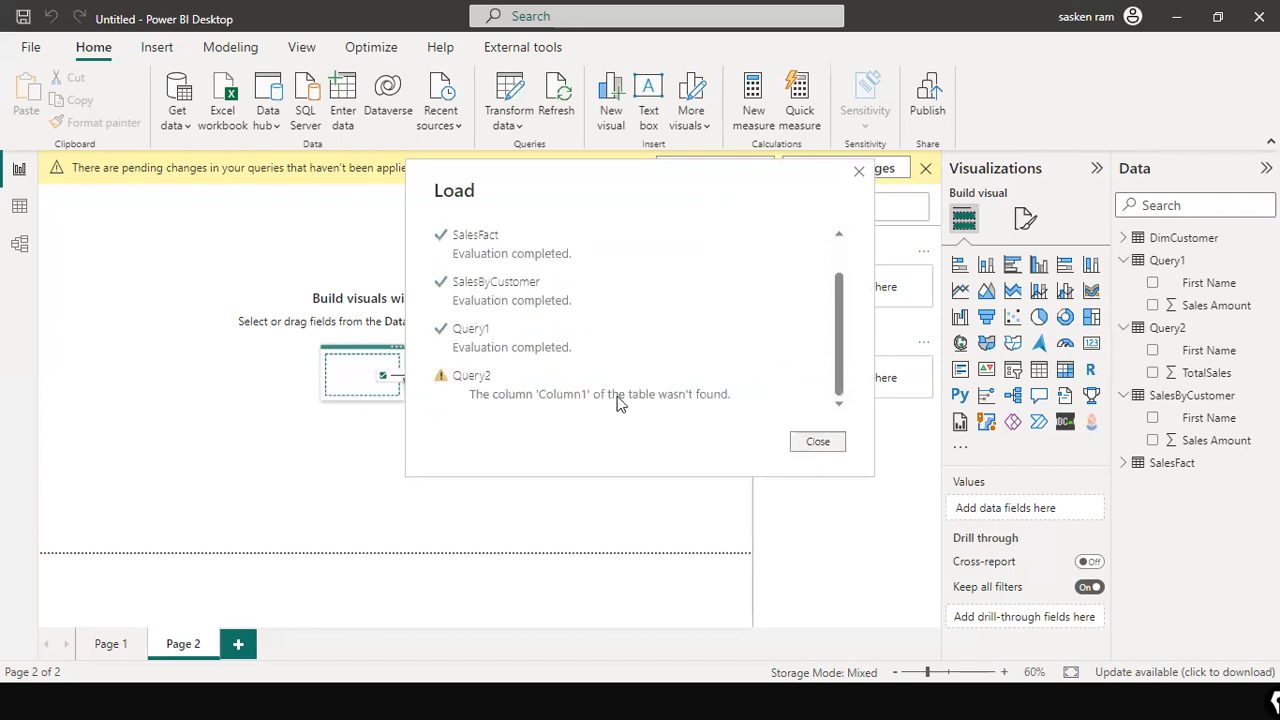
pyautogui.click(798, 445)
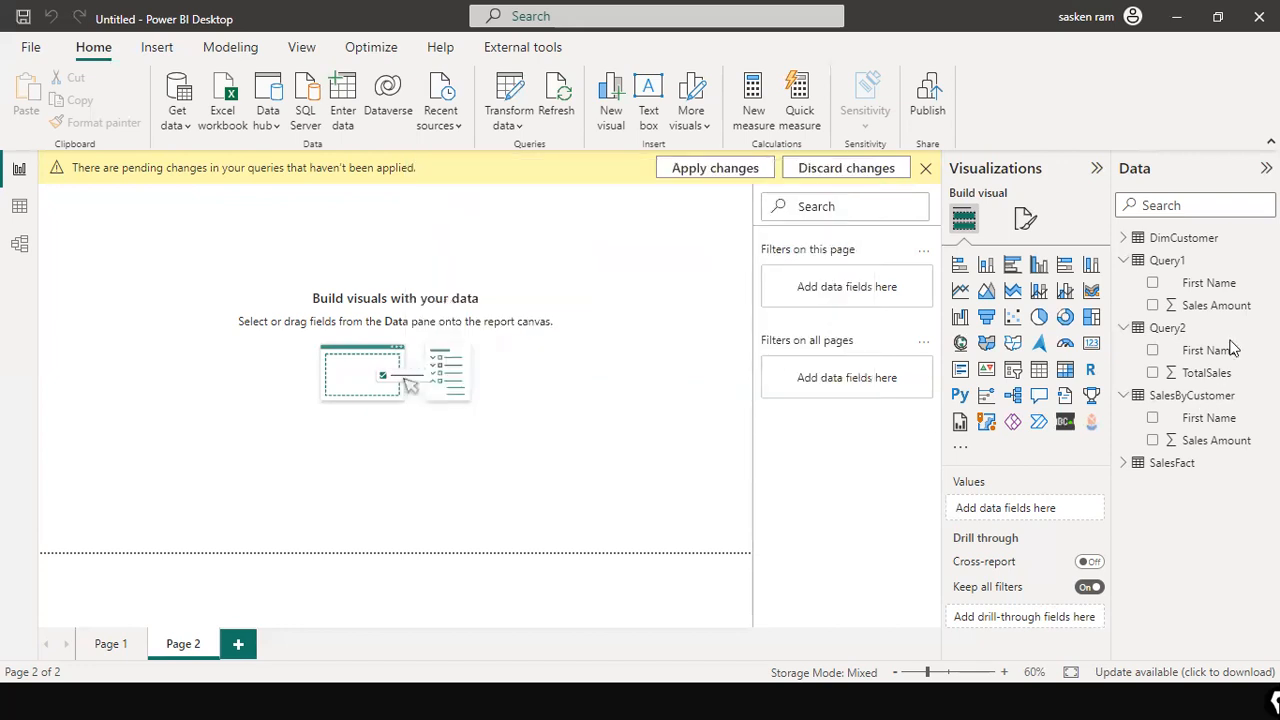
# Step: Try to delete the Query2 table from the model
pyautogui.click(1267, 327)
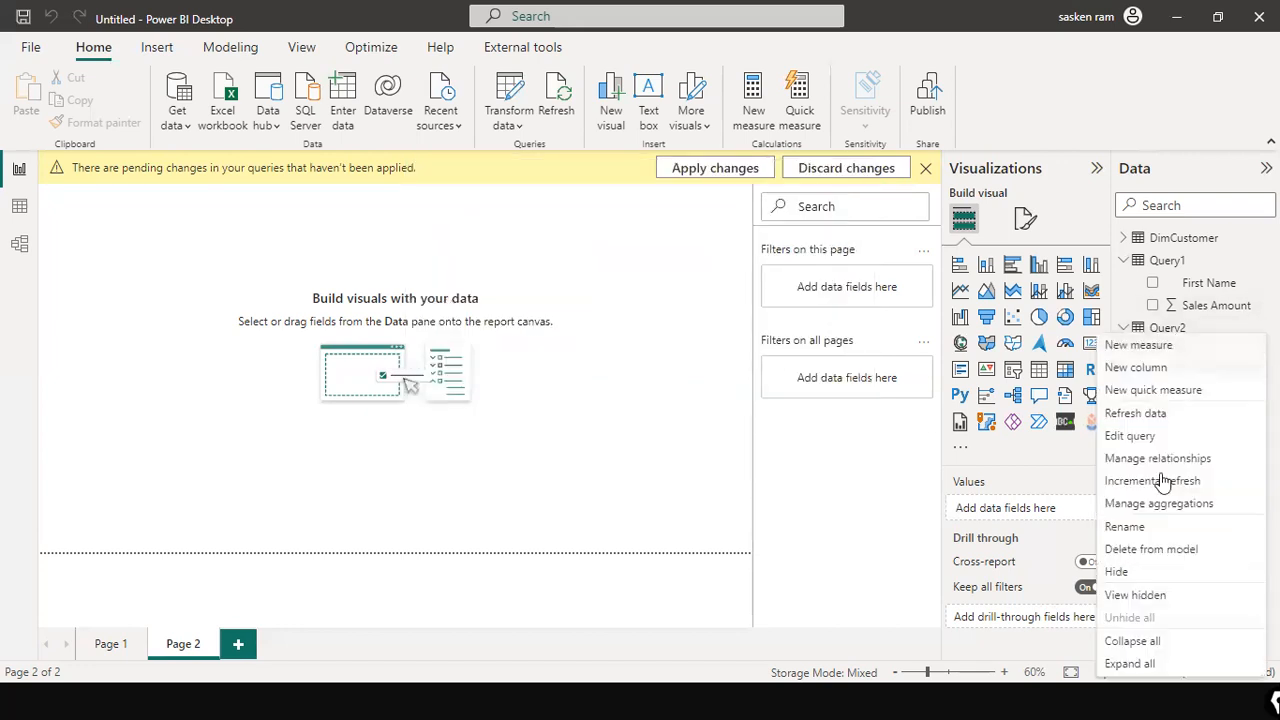
pyautogui.click(1143, 558)
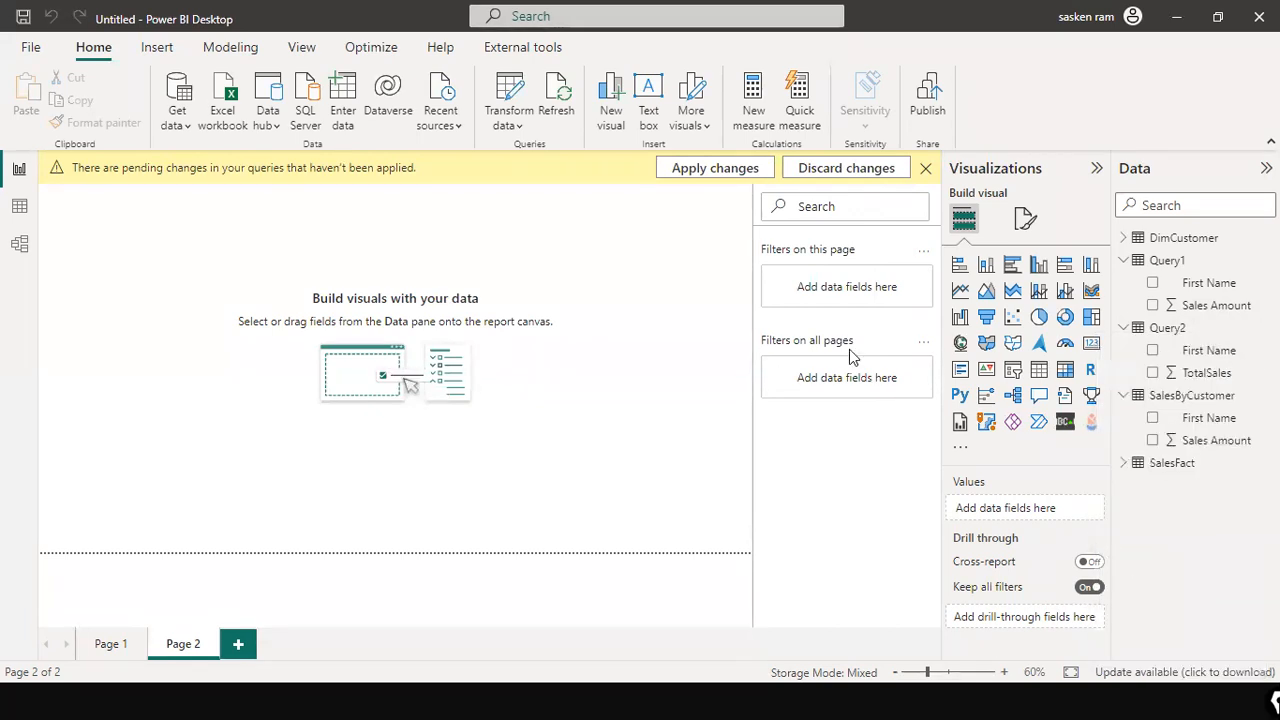
pyautogui.click(742, 386)
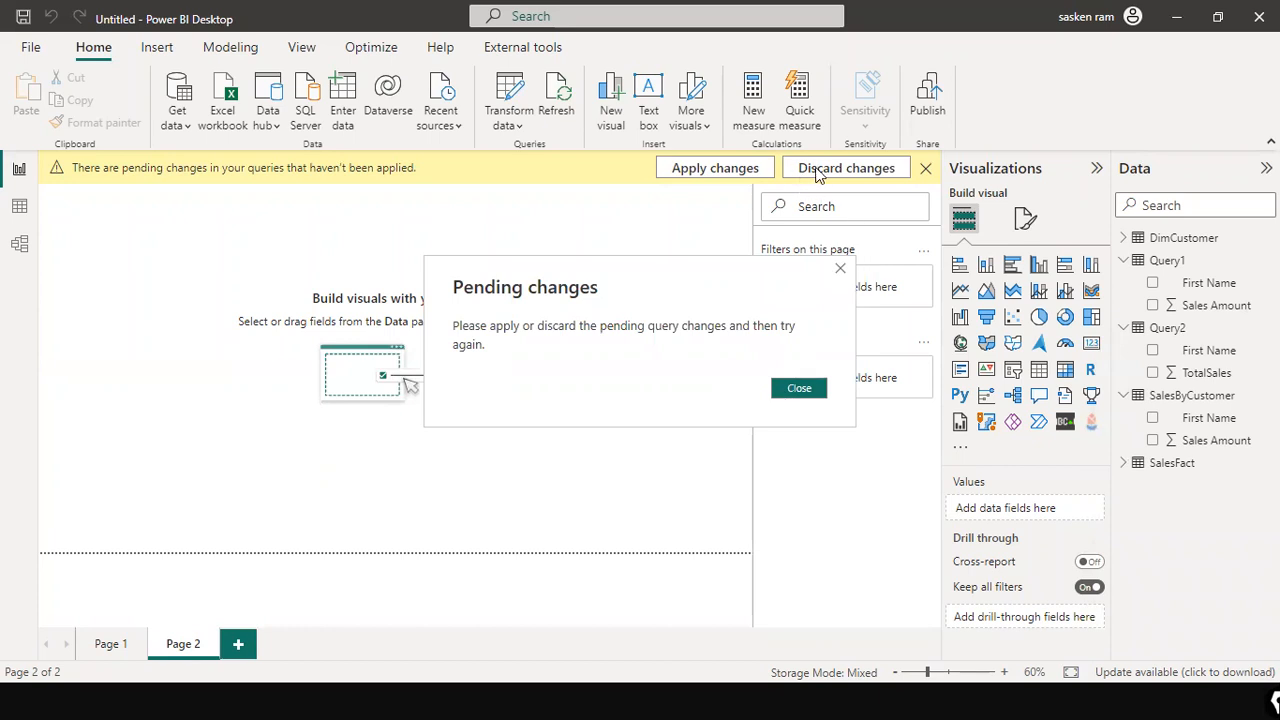
pyautogui.click(798, 389)
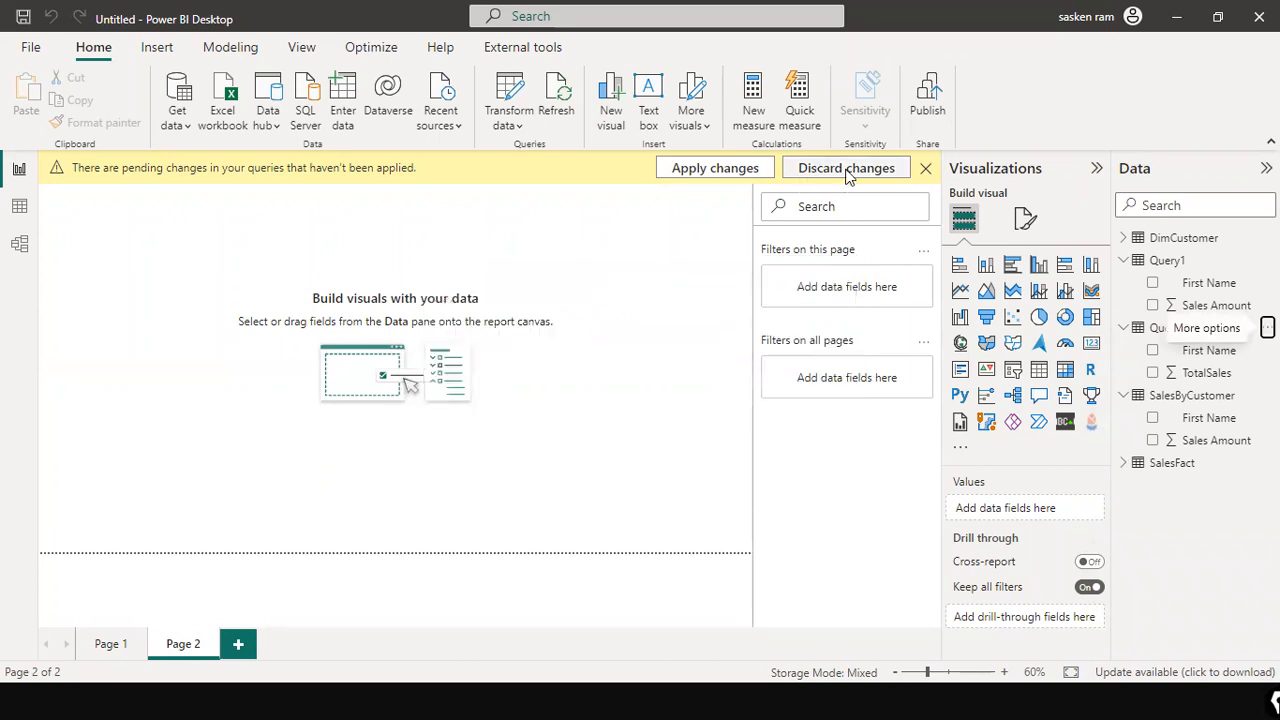
# Step: Discard the pending query changes and delete the Query2 table from the model
pyautogui.click(848, 172)
pyautogui.click(733, 395)
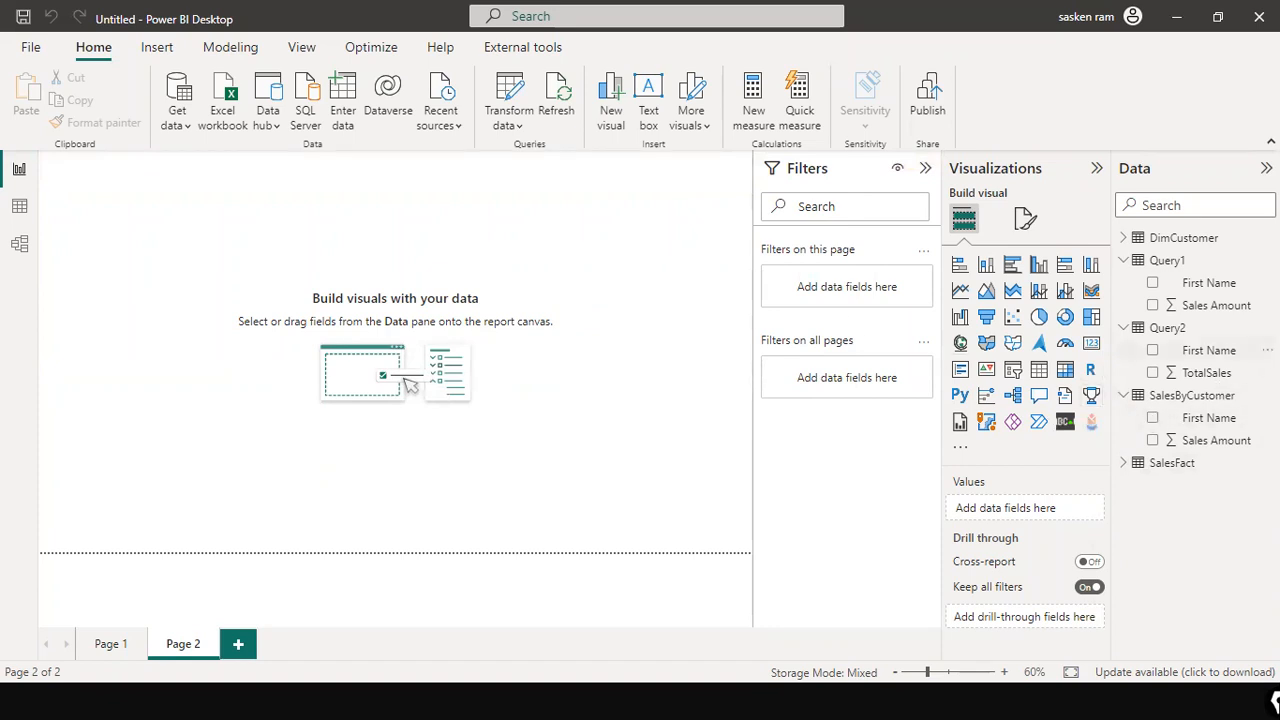
pyautogui.click(1267, 328)
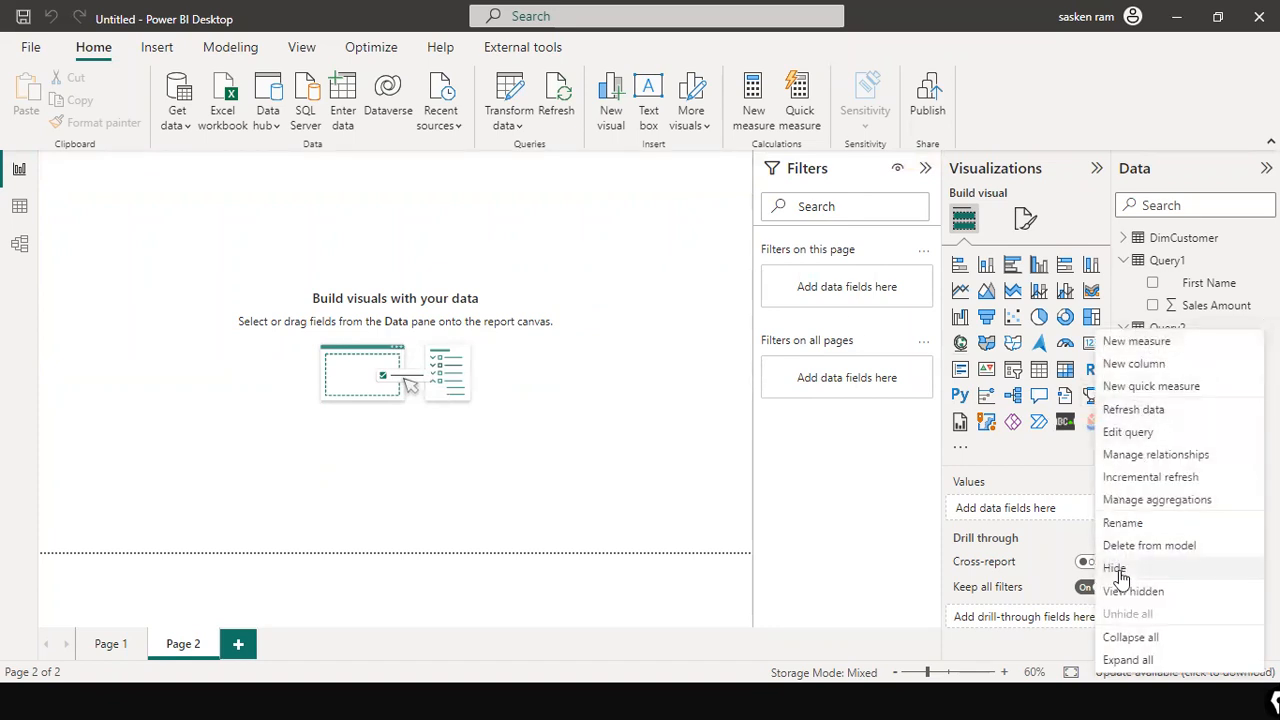
pyautogui.click(1145, 546)
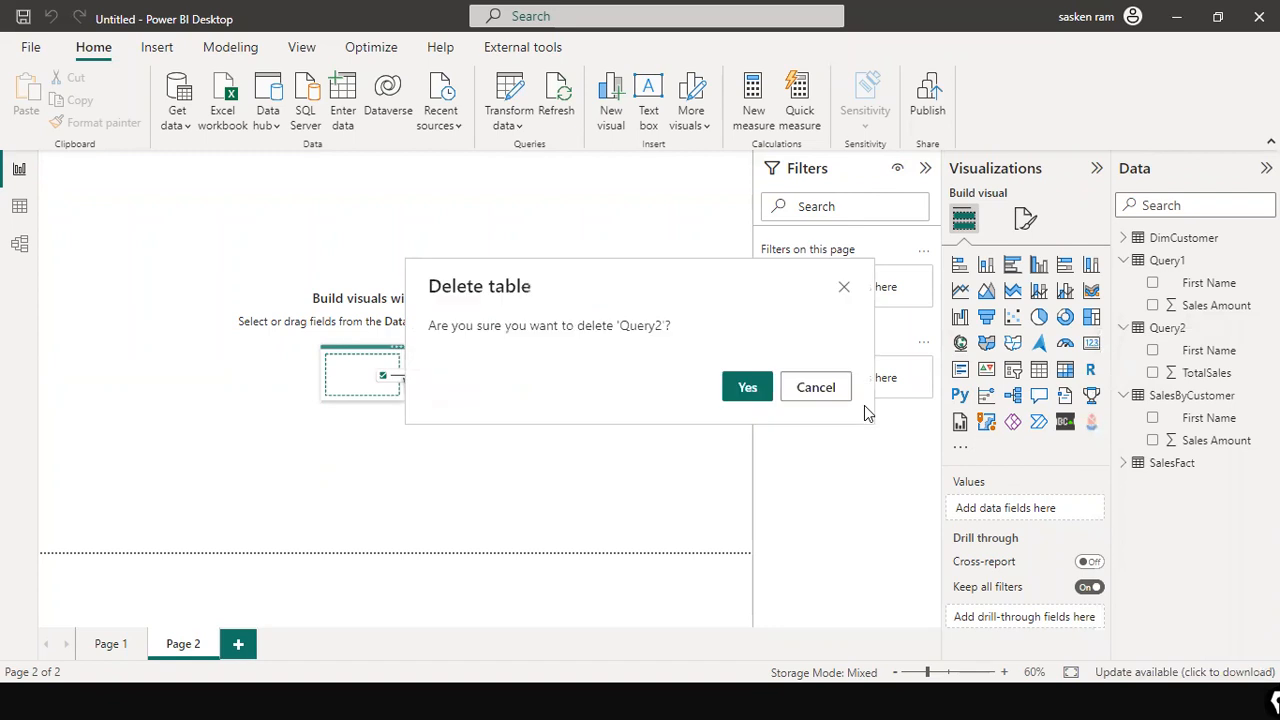
pyautogui.click(745, 386)
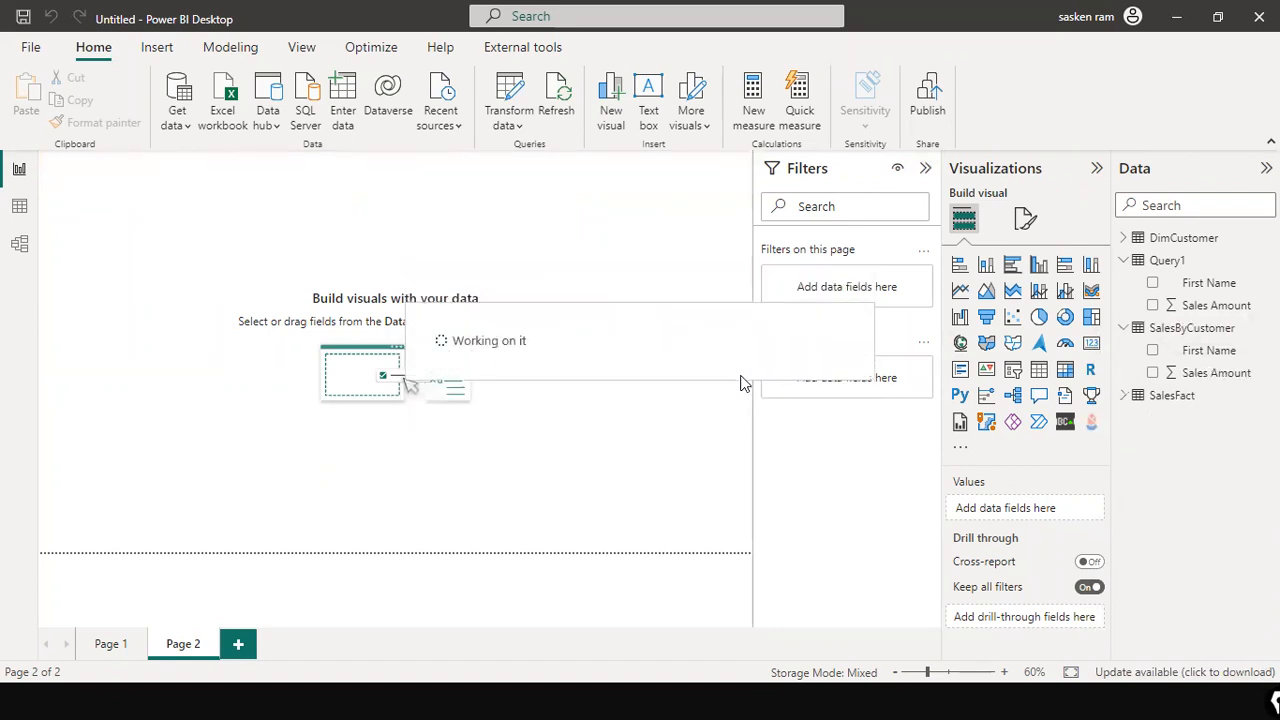
# Step: Start a new SQL Server database connection with advanced options shown and enter Demo Retail Db as its database
pyautogui.click(188, 128)
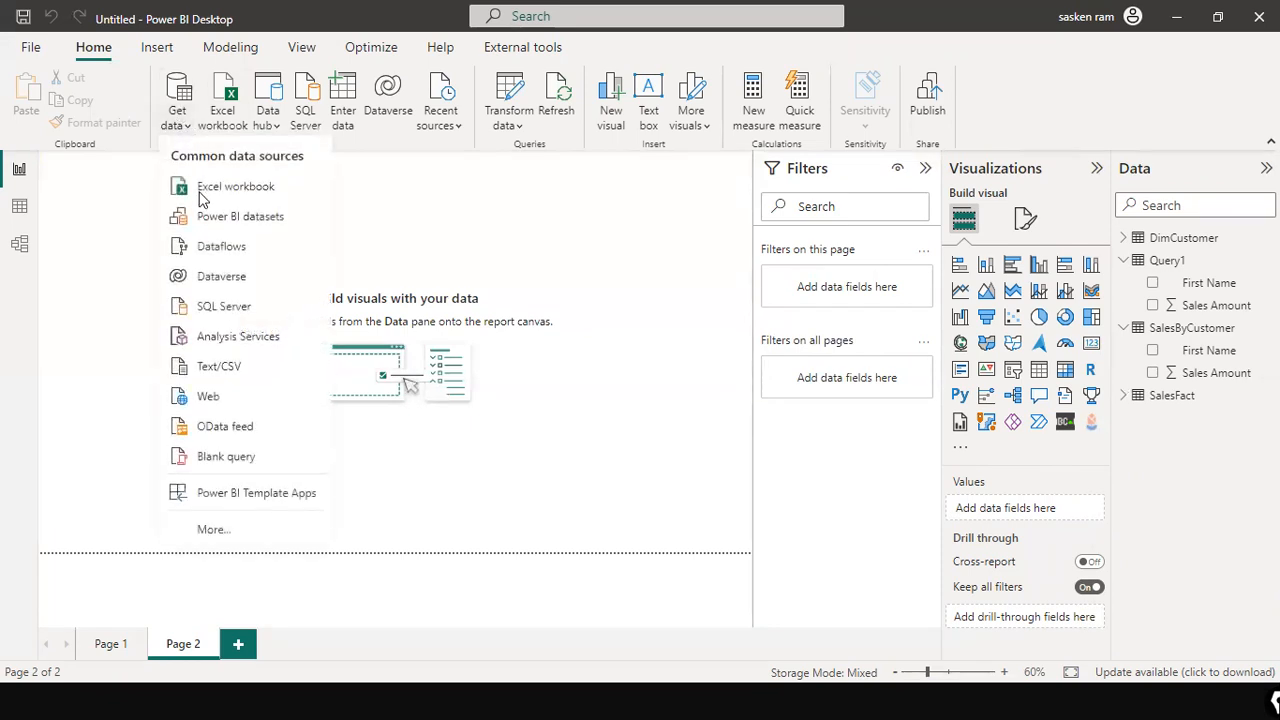
pyautogui.press('Escape')
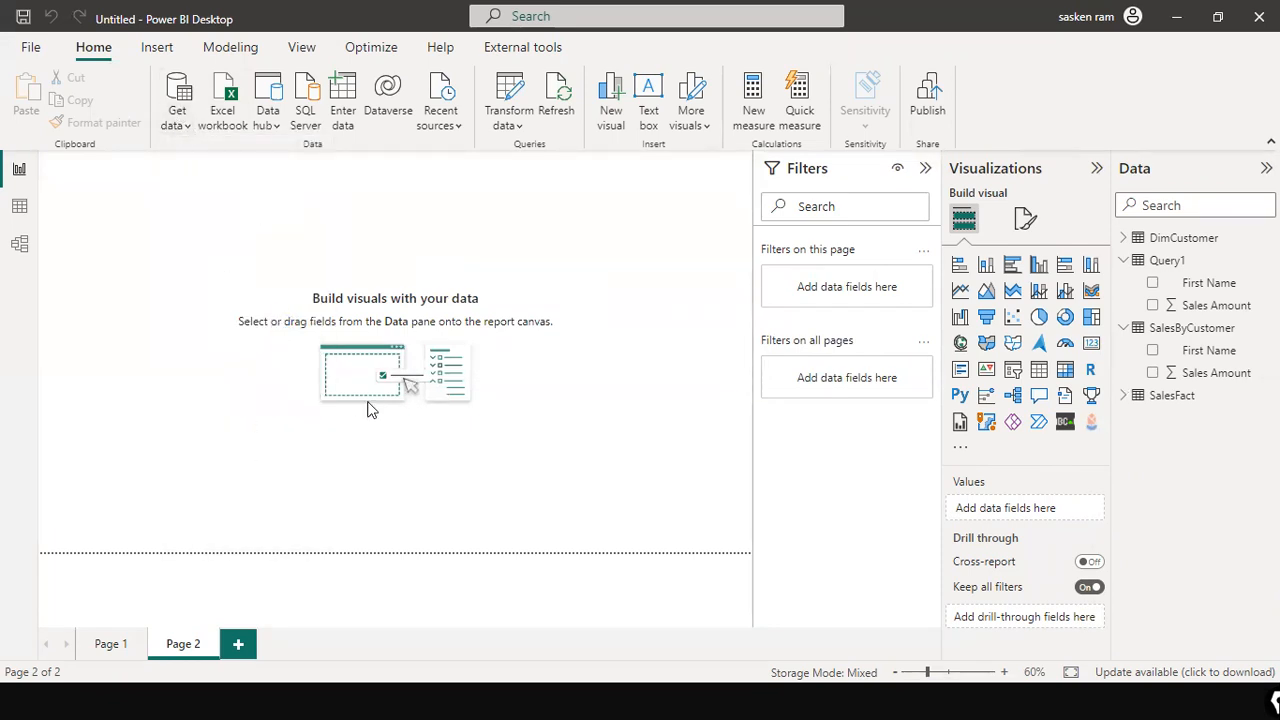
pyautogui.click(399, 413)
pyautogui.click(397, 442)
pyautogui.write('Demo Retail Db')
pyautogui.hotkey('ctrl', 'a')
pyautogui.hotkey('ctrl', 'x')
pyautogui.click(400, 206)
pyautogui.hotkey('ctrl', 'v')
pyautogui.click(427, 410)
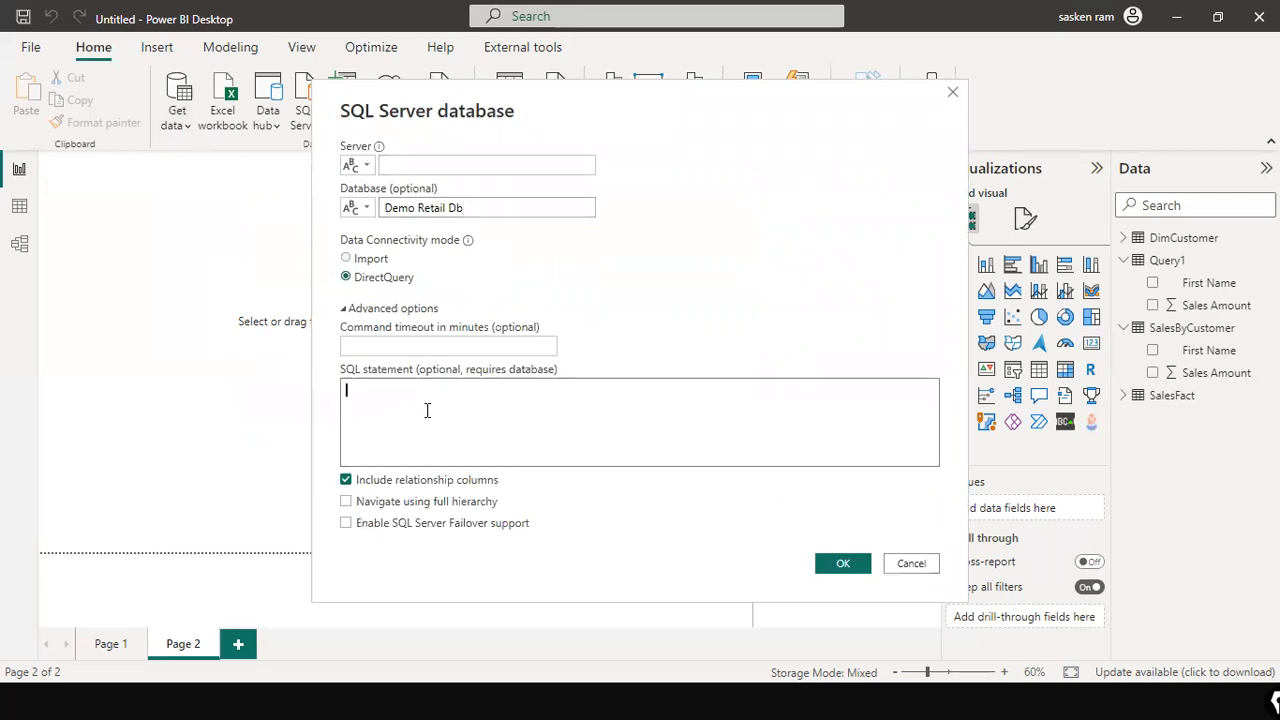
# Step: Copy the server name localhost\SQLEXPRESS03 from Notepad into the new connection's Server field
pyautogui.hotkey('alt', 'Tab')
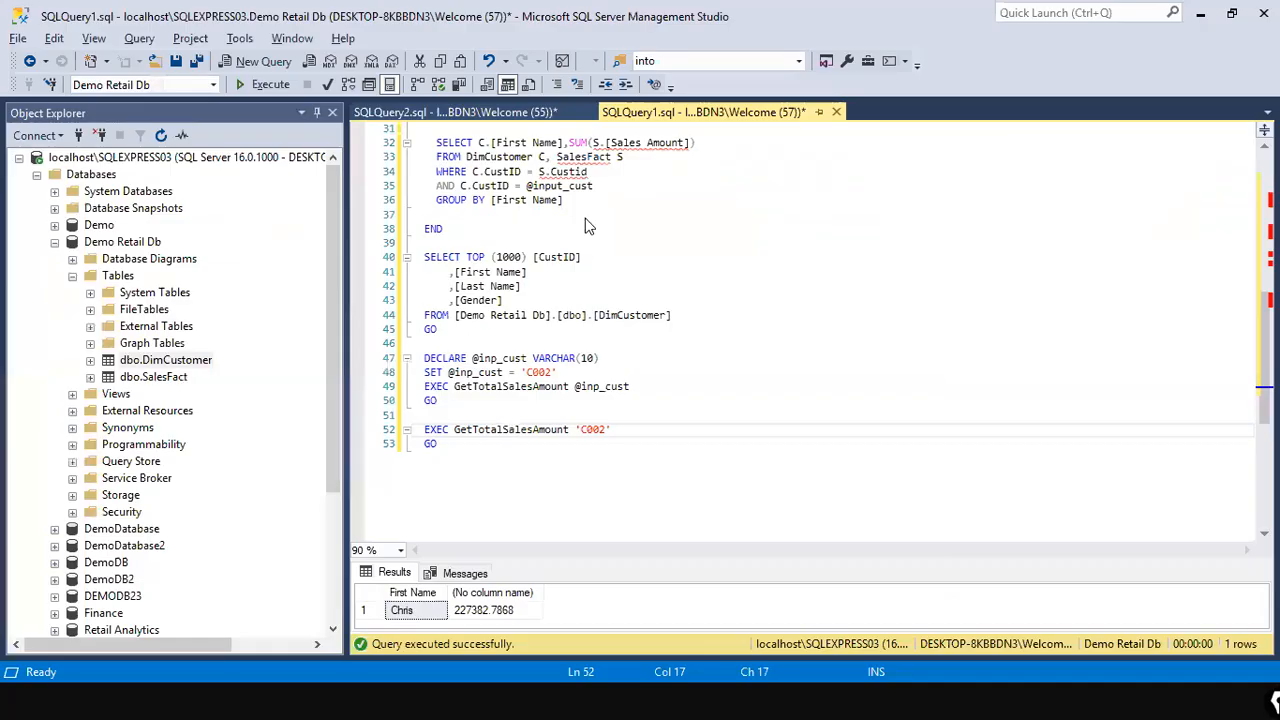
pyautogui.hotkey('alt', 'Tab')
pyautogui.hotkey('alt', 'Tab')
pyautogui.moveTo(187, 262); pyautogui.dragTo(86, 266)
pyautogui.hotkey('ctrl', 'c')
pyautogui.hotkey('alt', 'Tab')
pyautogui.hotkey('ctrl', 'v')
# Step: Copy the EXEC GetTotalSalesAmount line from SQL Server Management Studio into the SQL statement and preview its result without loading it
pyautogui.click(420, 394)
pyautogui.hotkey('alt', 'Tab')
pyautogui.keyDown('shift'); pyautogui.click(420, 420); pyautogui.keyUp('shift')
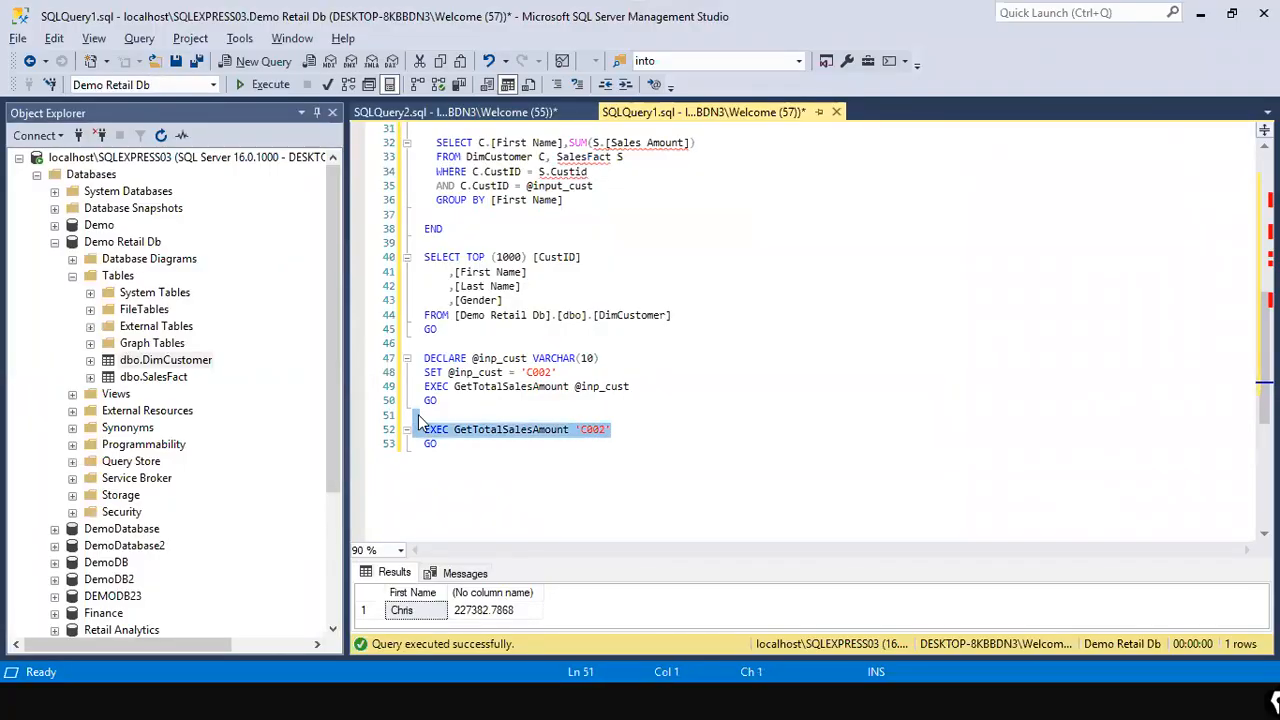
pyautogui.hotkey('ctrl', 'c')
pyautogui.hotkey('alt', 'Tab')
pyautogui.hotkey('ctrl', 'v')
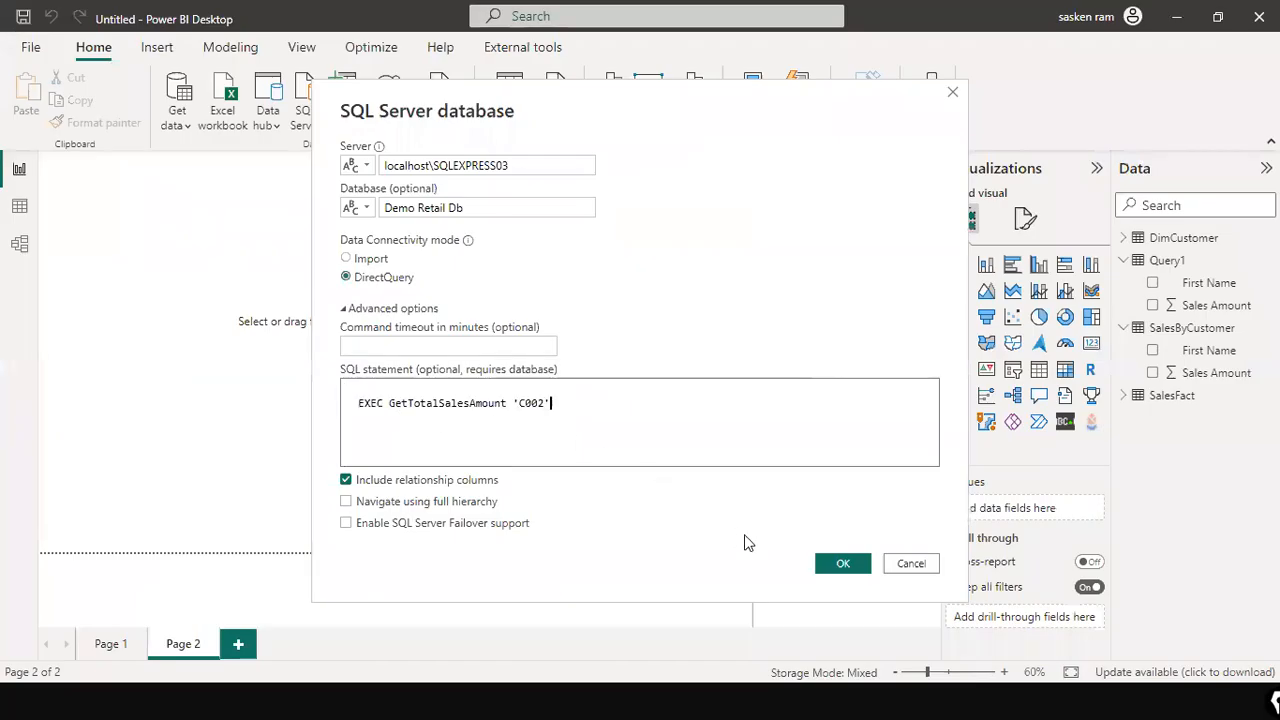
pyautogui.click(835, 568)
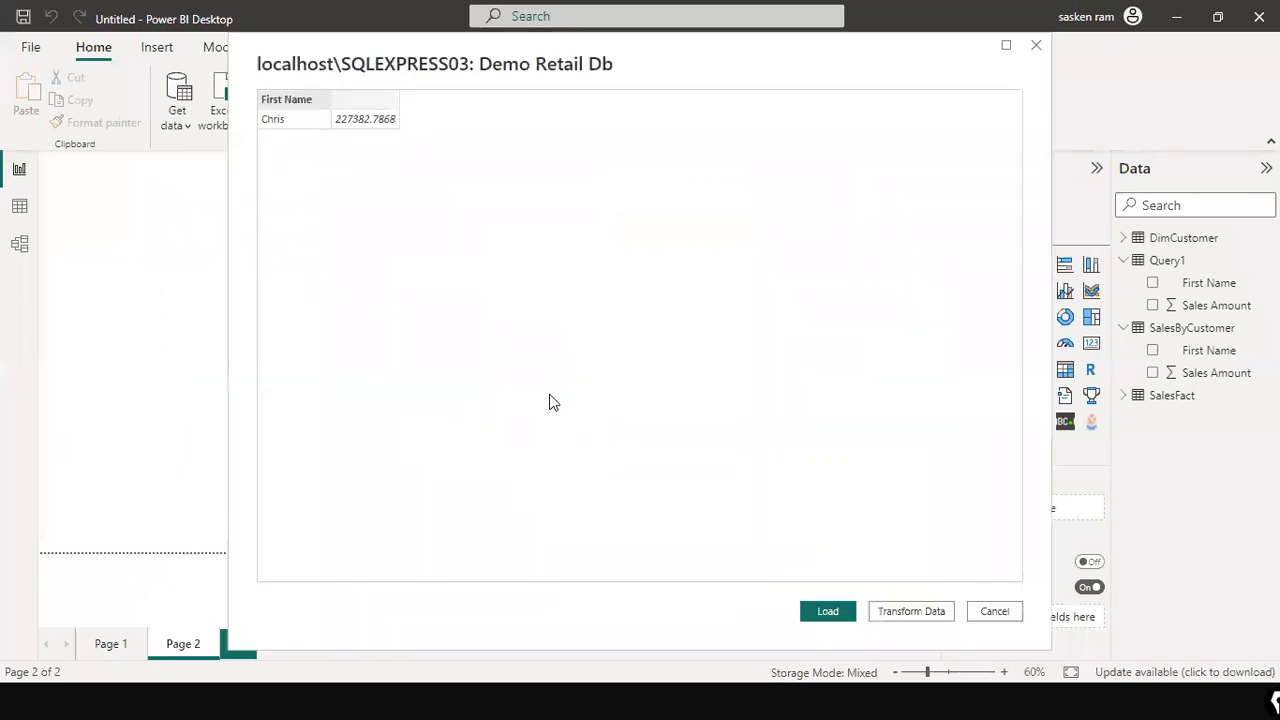
pyautogui.click(975, 610)
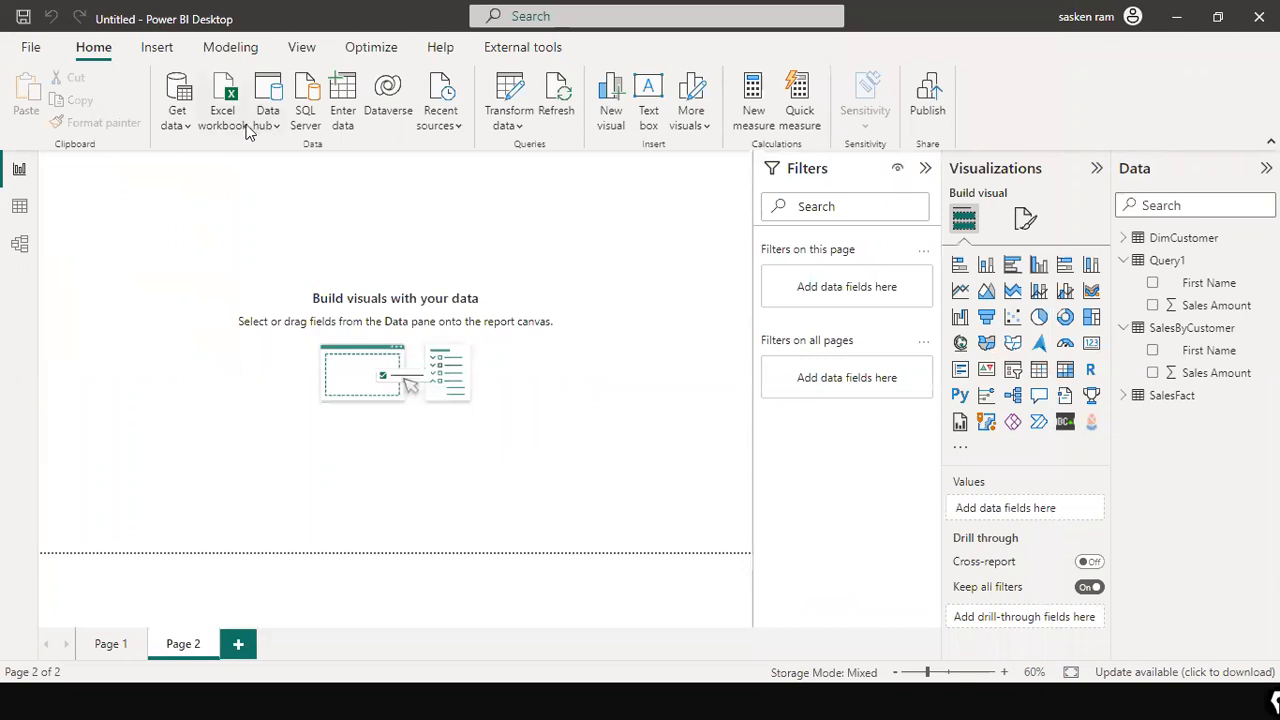
# Step: Start a new SQL Server connection in Import mode with EXEC GetTotalSalesAmount 'C002' as its SQL statement
pyautogui.click(173, 126)
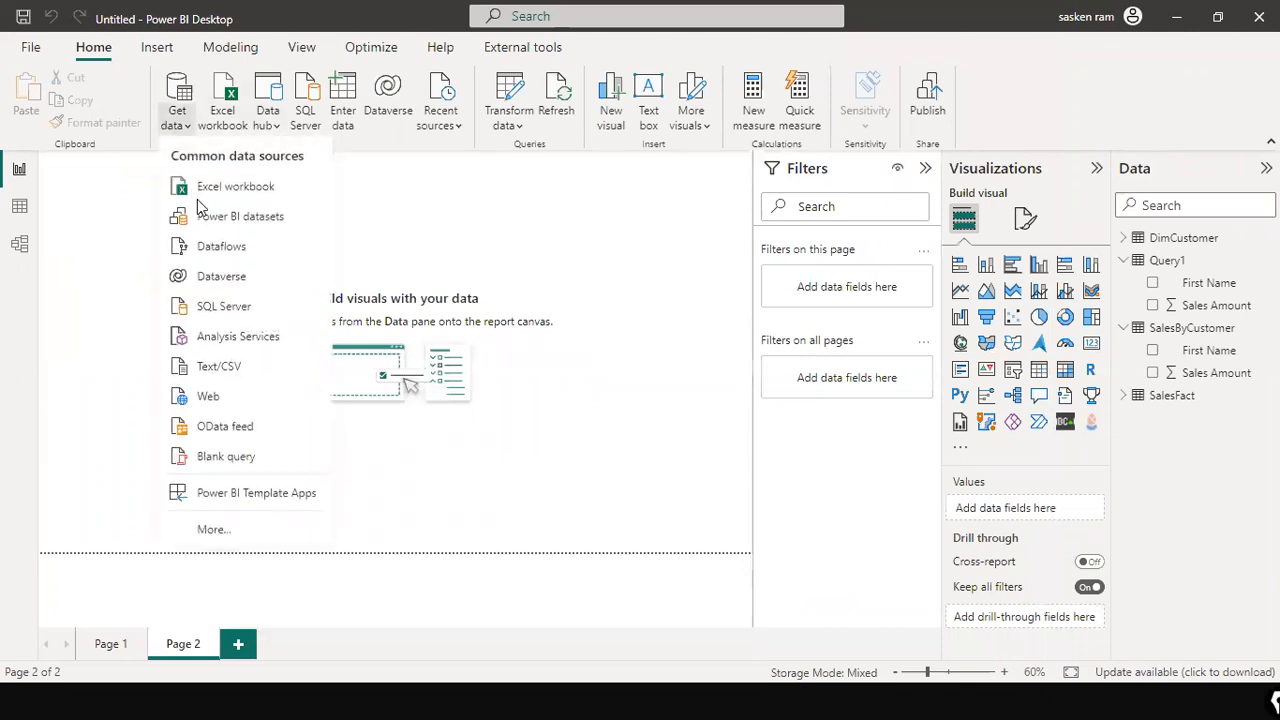
pyautogui.click(228, 305)
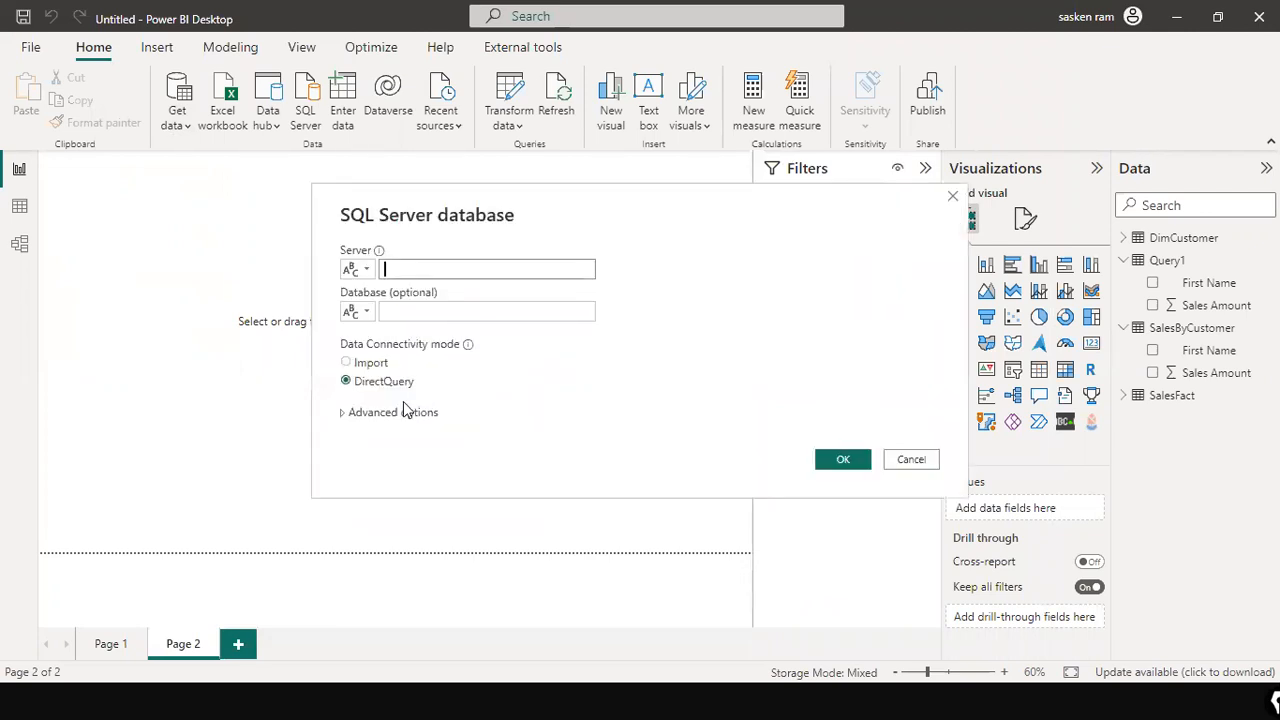
pyautogui.click(403, 405)
pyautogui.click(403, 421)
pyautogui.hotkey('ctrl', 'v')
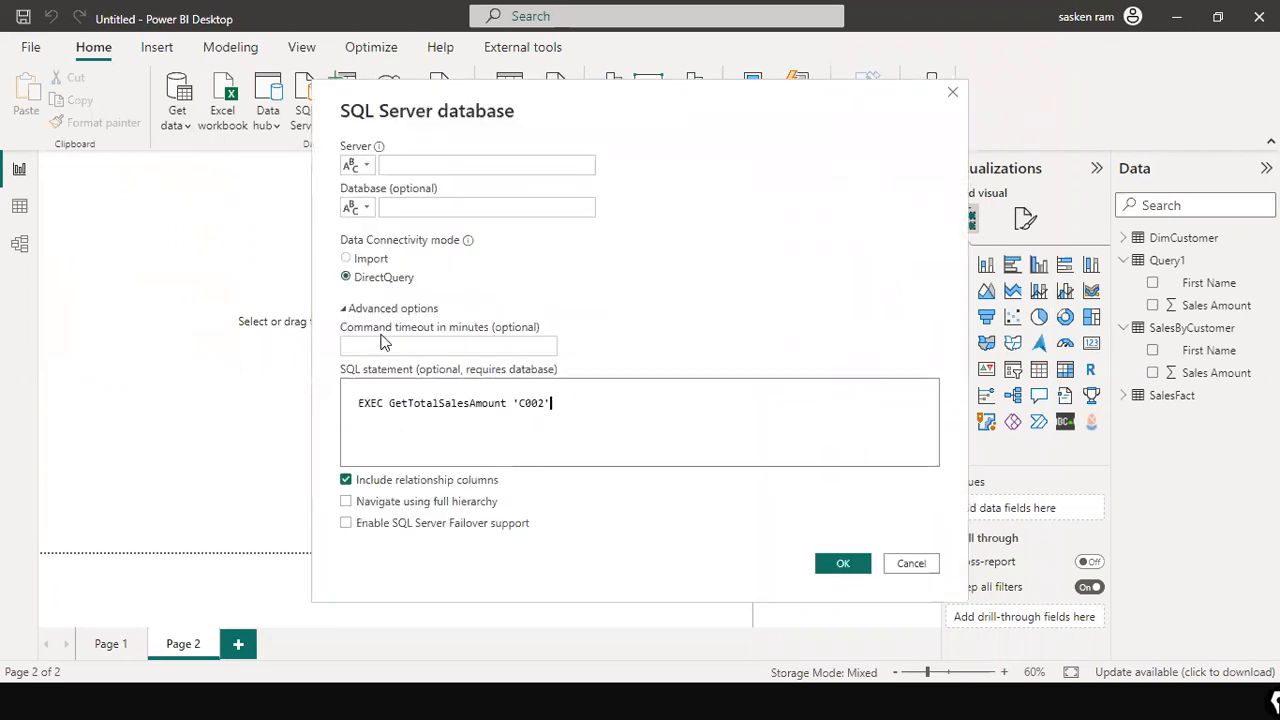
pyautogui.click(362, 258)
# Step: Copy the server name localhost\SQLEXPRESS03 from Notepad into the connection's Server field
pyautogui.click(447, 167)
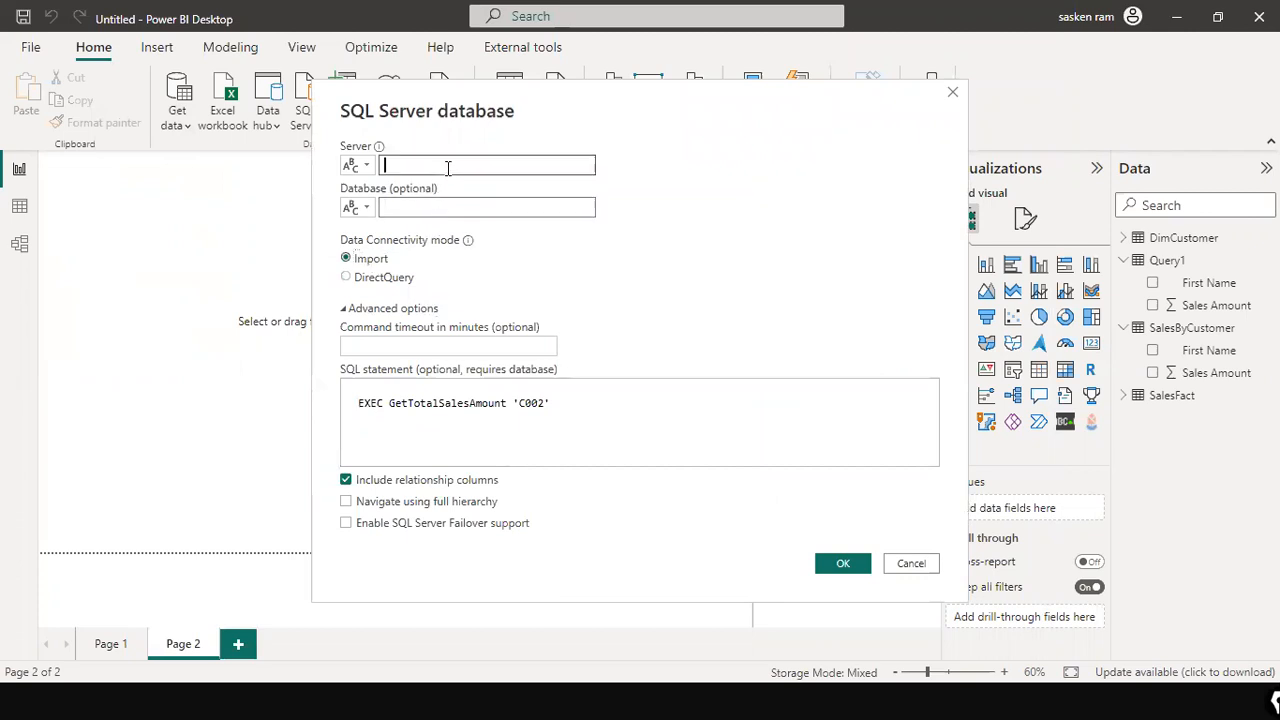
pyautogui.hotkey('alt', 'Tab')
pyautogui.hotkey('alt', 'Tab')
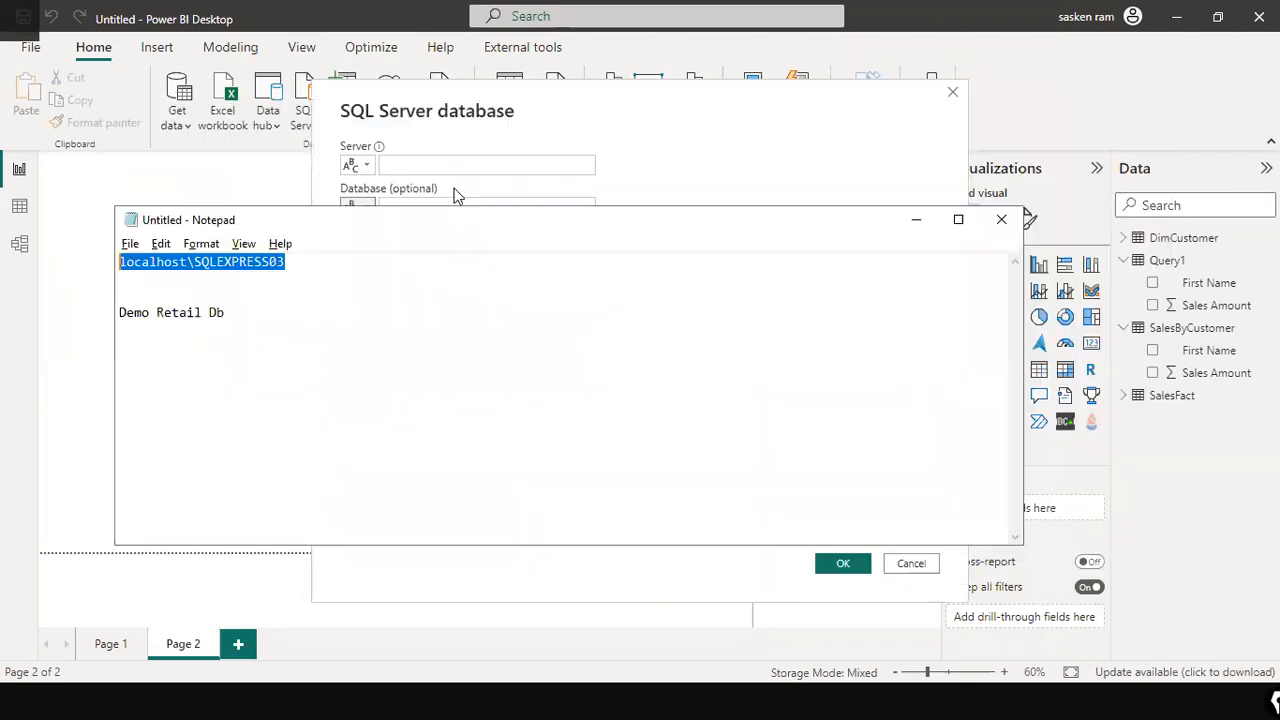
pyautogui.rightClick(235, 282)
pyautogui.click(271, 332)
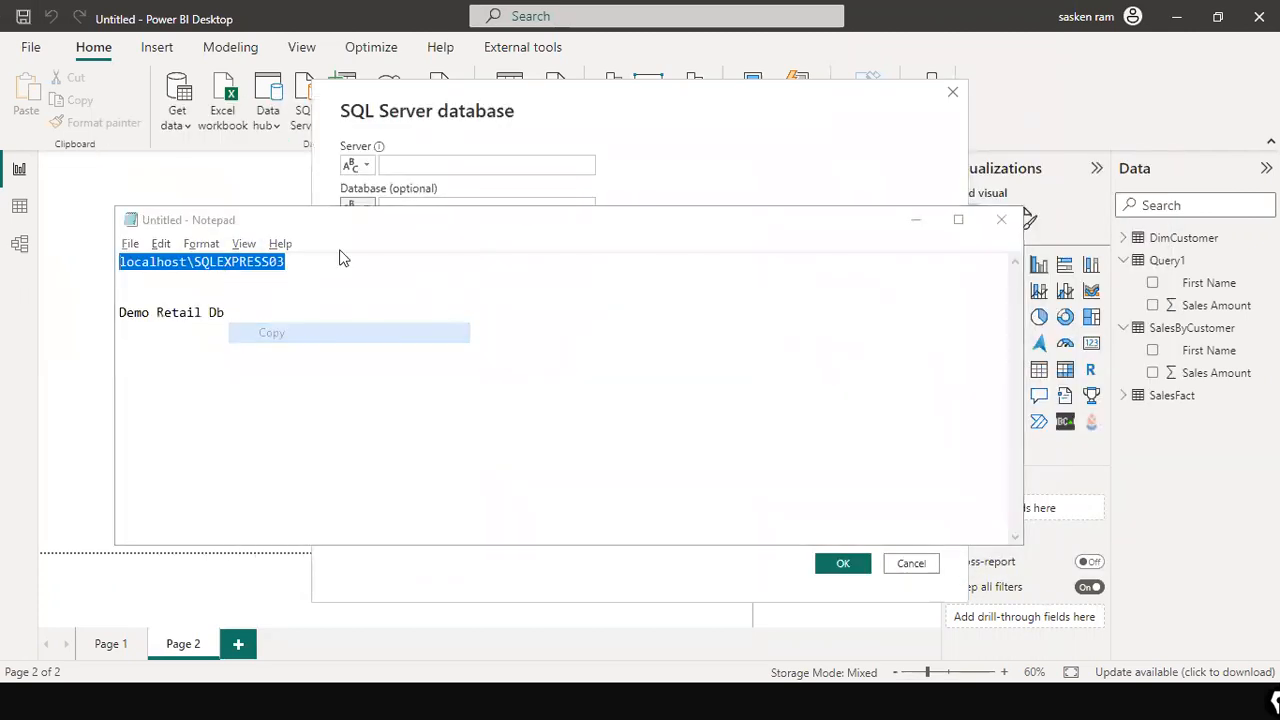
pyautogui.click(413, 167)
pyautogui.hotkey('ctrl', 'v')
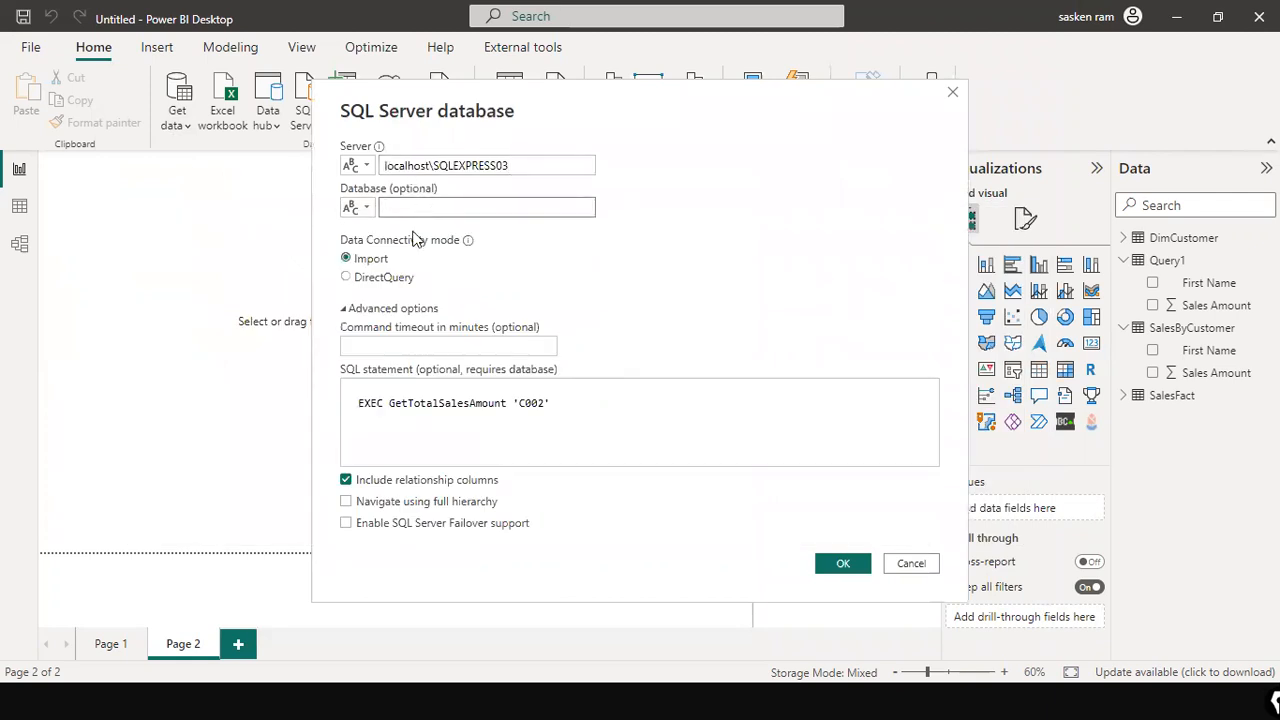
# Step: Copy the database name Demo Retail Db from Notepad into the Database field and load the procedure's result into the model
pyautogui.hotkey('alt', 'Tab')
pyautogui.moveTo(258, 320); pyautogui.dragTo(91, 315)
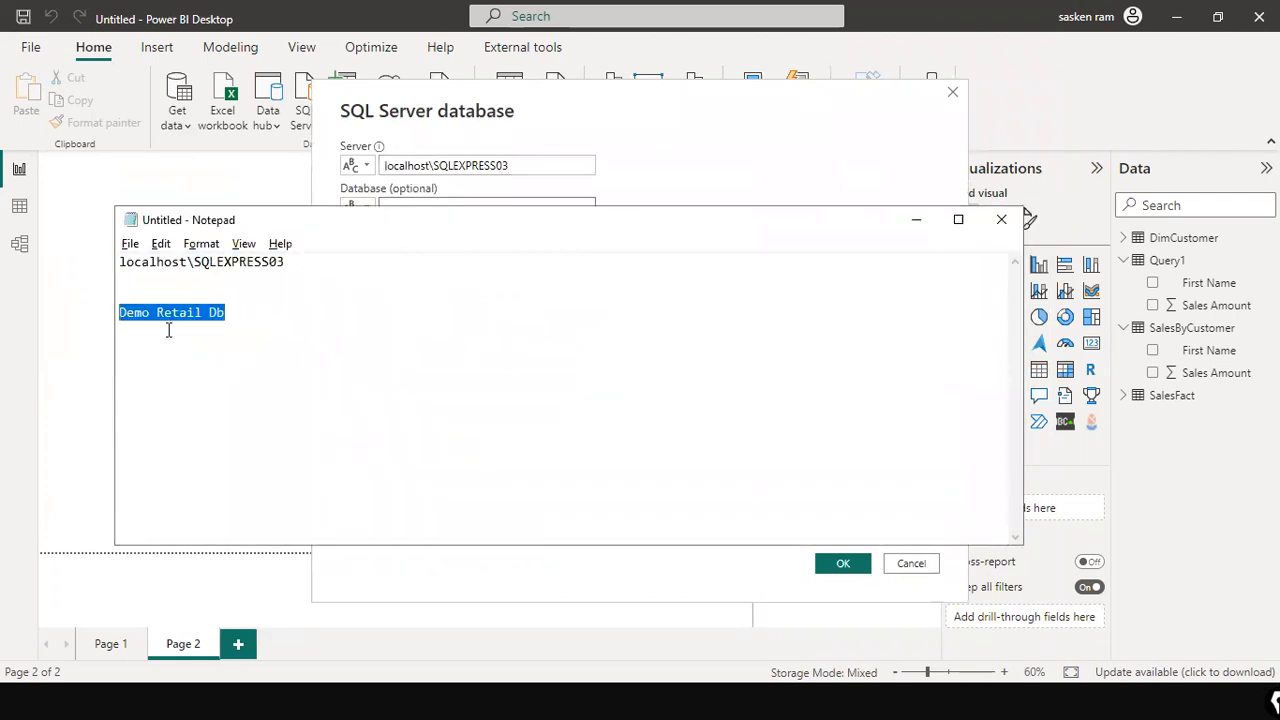
pyautogui.hotkey('ctrl', 'c')
pyautogui.hotkey('alt', 'Tab')
pyautogui.click(405, 208)
pyautogui.hotkey('ctrl', 'v')
pyautogui.click(843, 563)
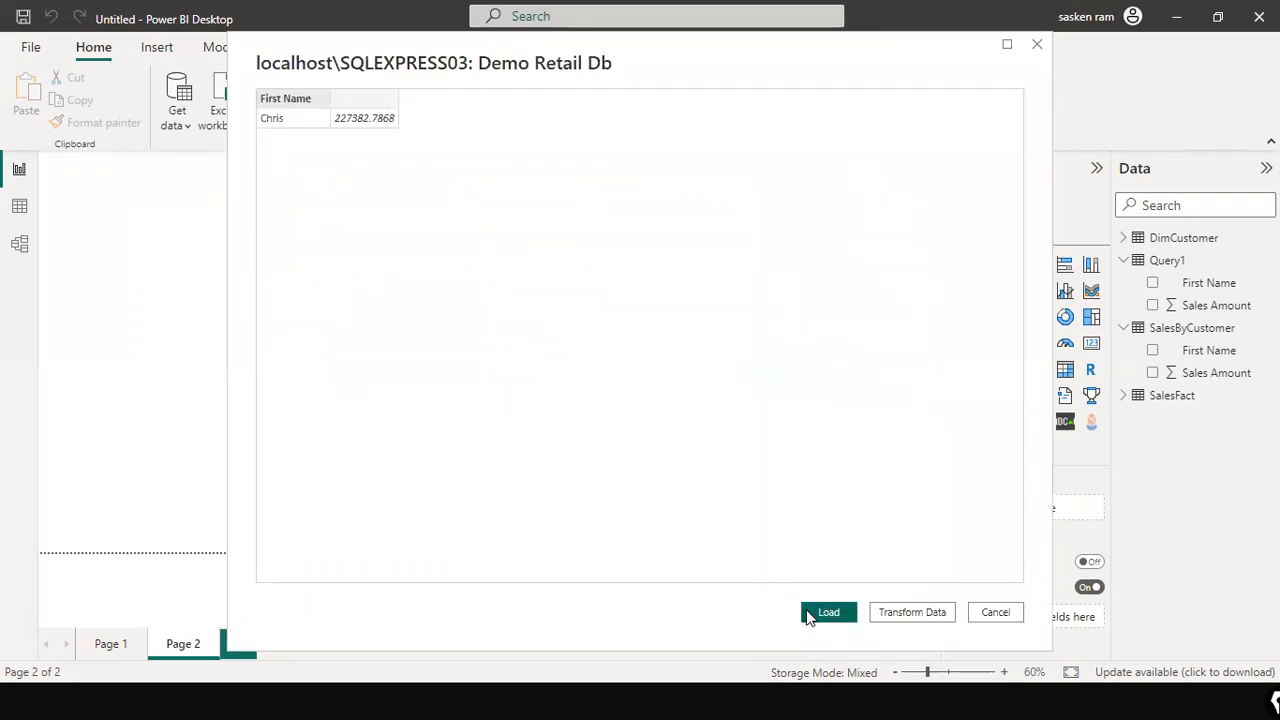
pyautogui.click(810, 614)
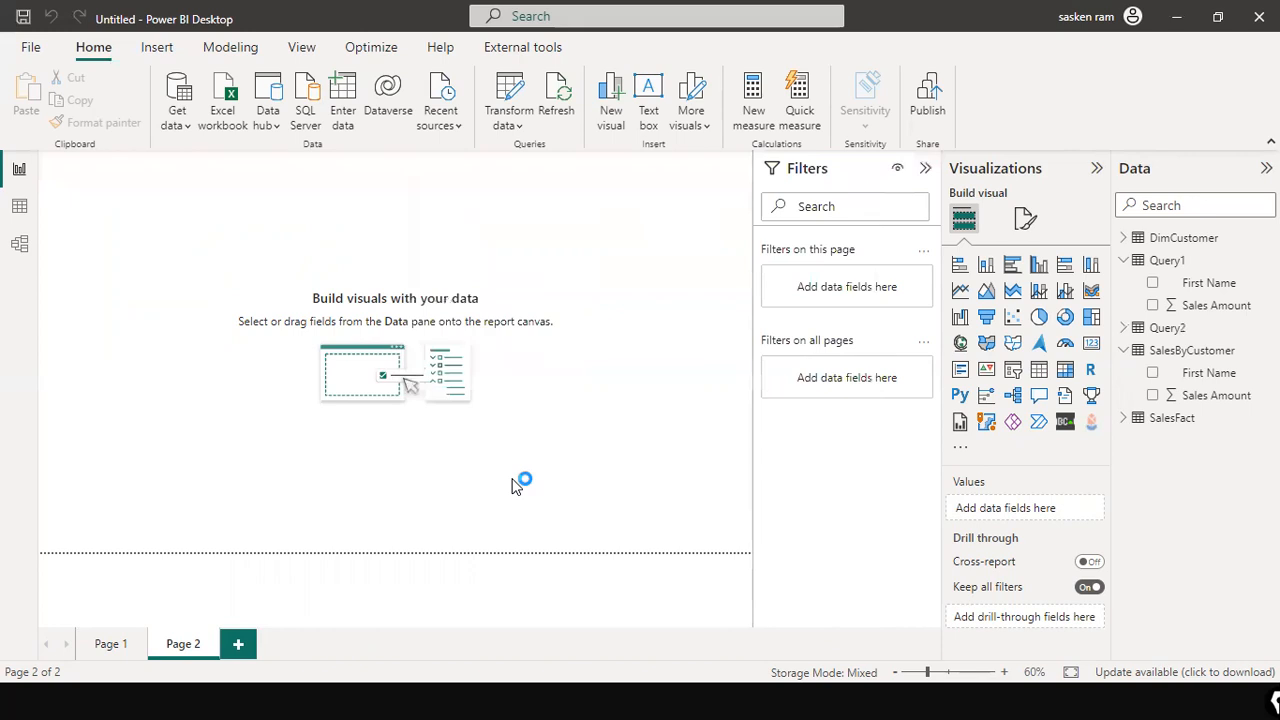
# Step: Examine the rows of the newly loaded Query2 table in the data view
pyautogui.click(1122, 328)
pyautogui.click(24, 208)
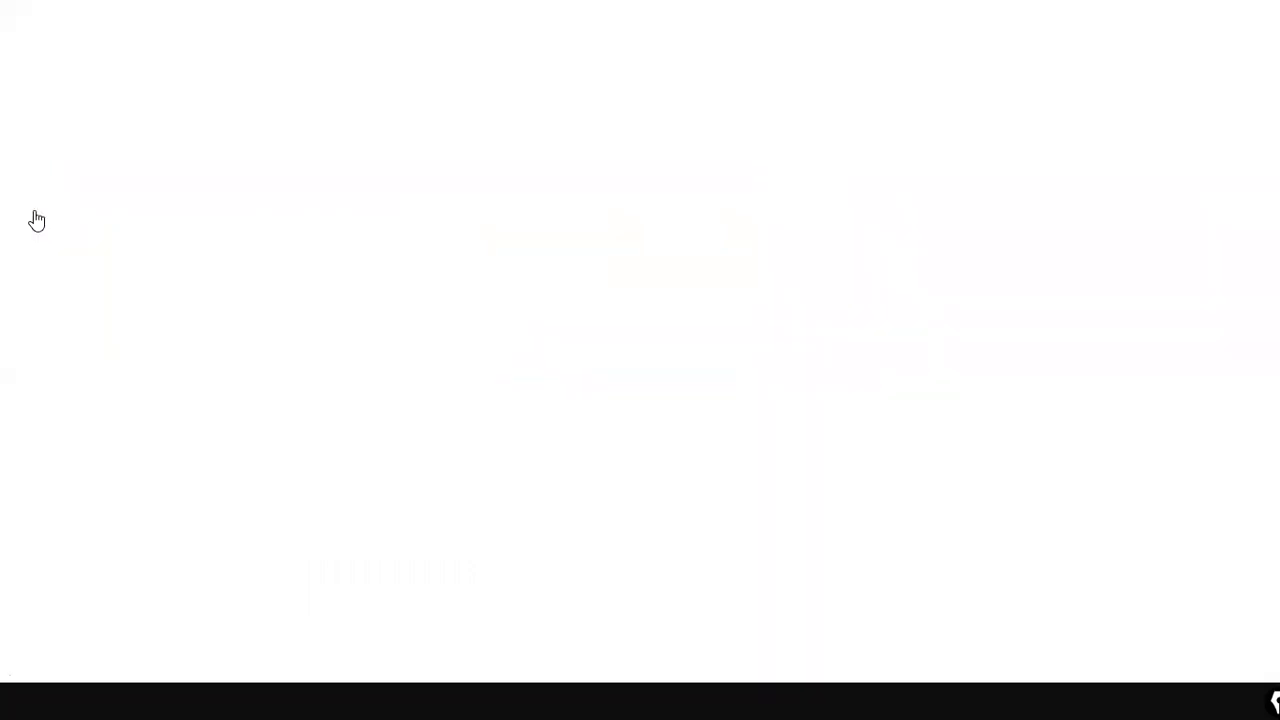
pyautogui.click(1123, 284)
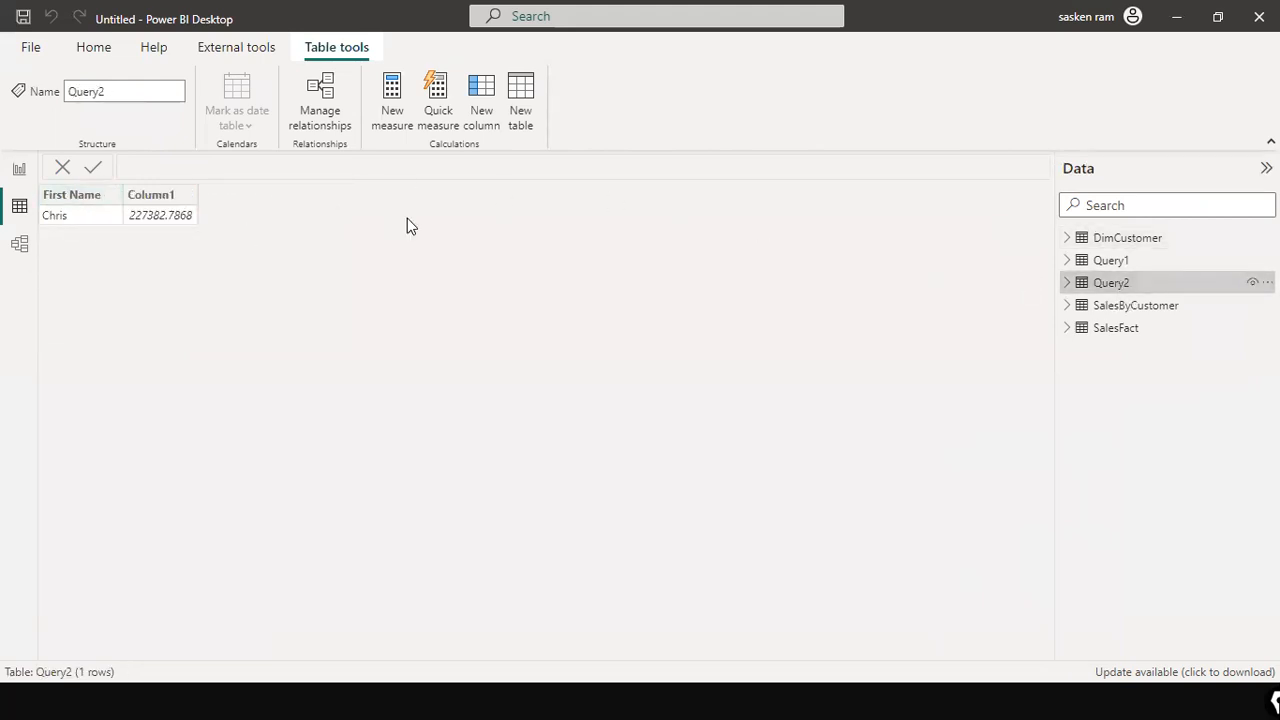
# Step: Rename the Query2 table as SP_Query2, return to the report view and expand the SalesFact table's fields
pyautogui.rightClick(1098, 290)
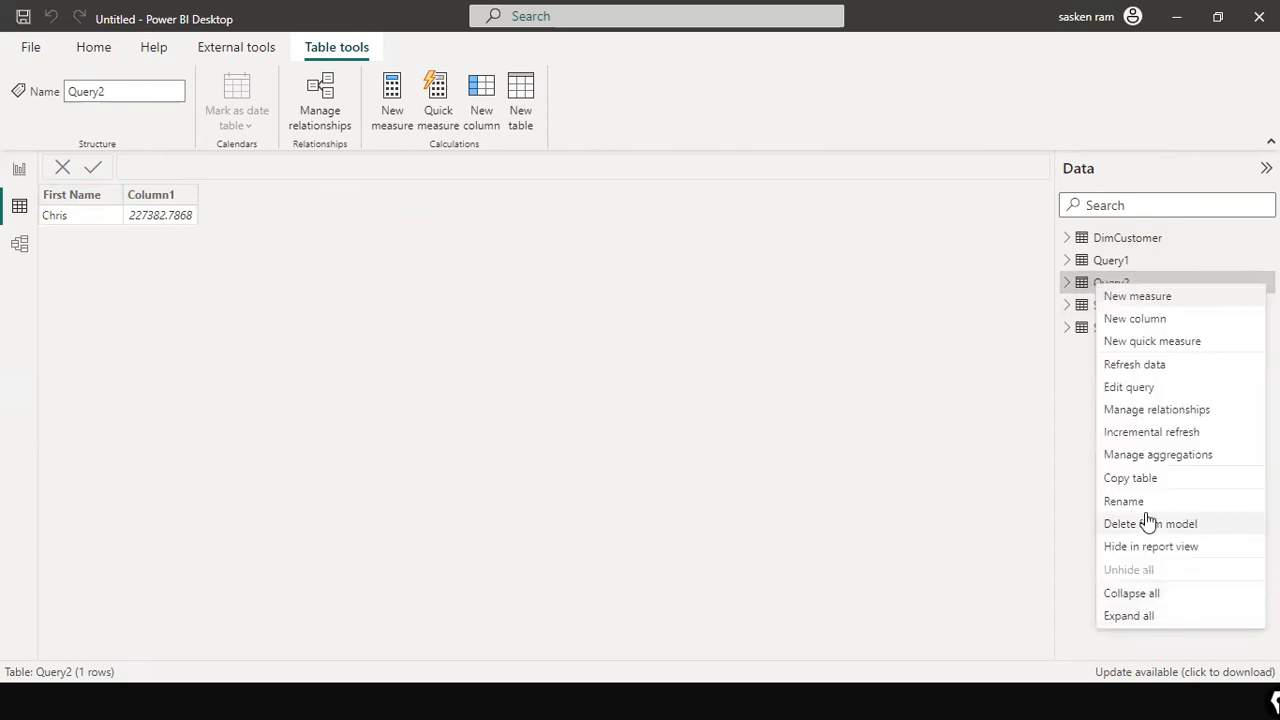
pyautogui.click(1145, 503)
pyautogui.click(1094, 283)
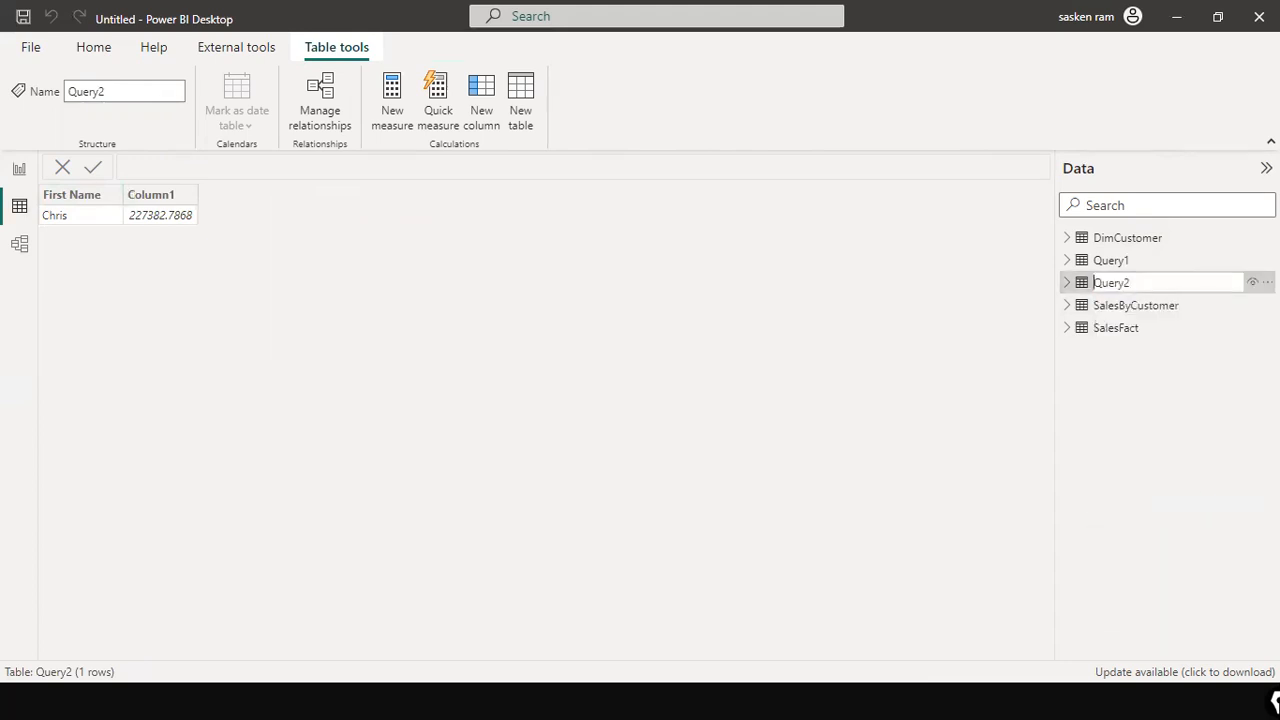
pyautogui.write('SP_')
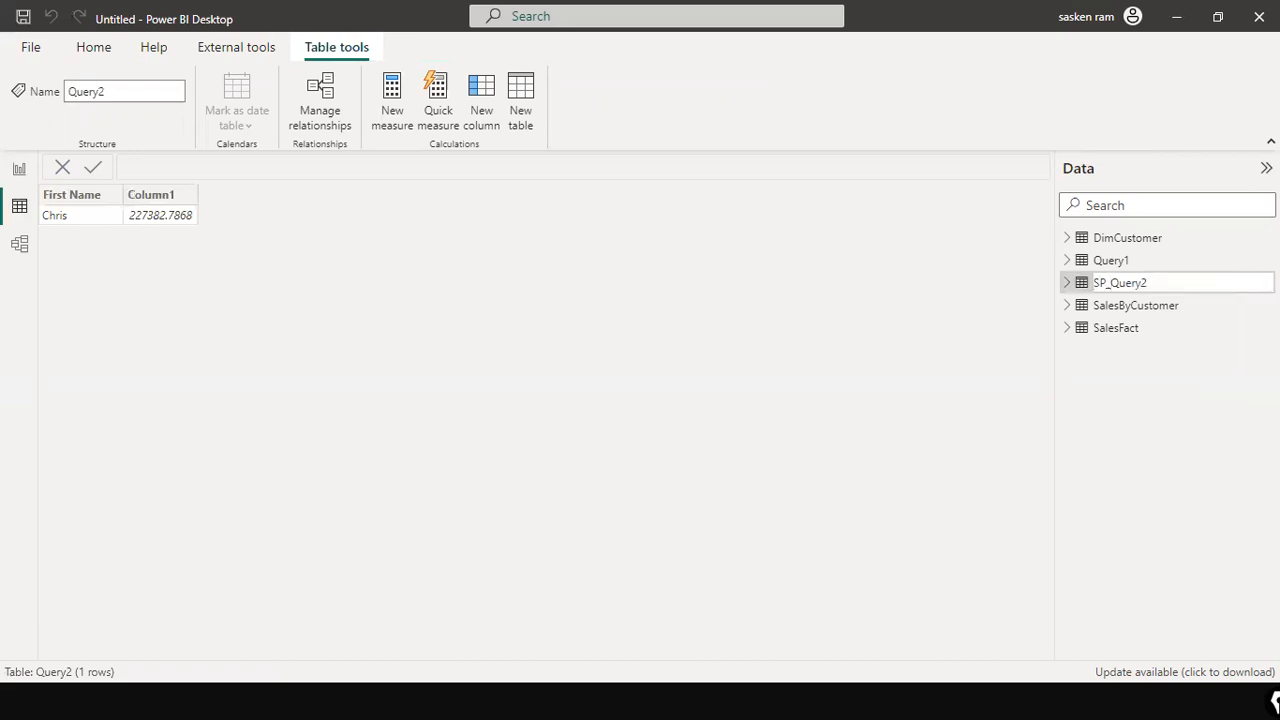
pyautogui.press('Return')
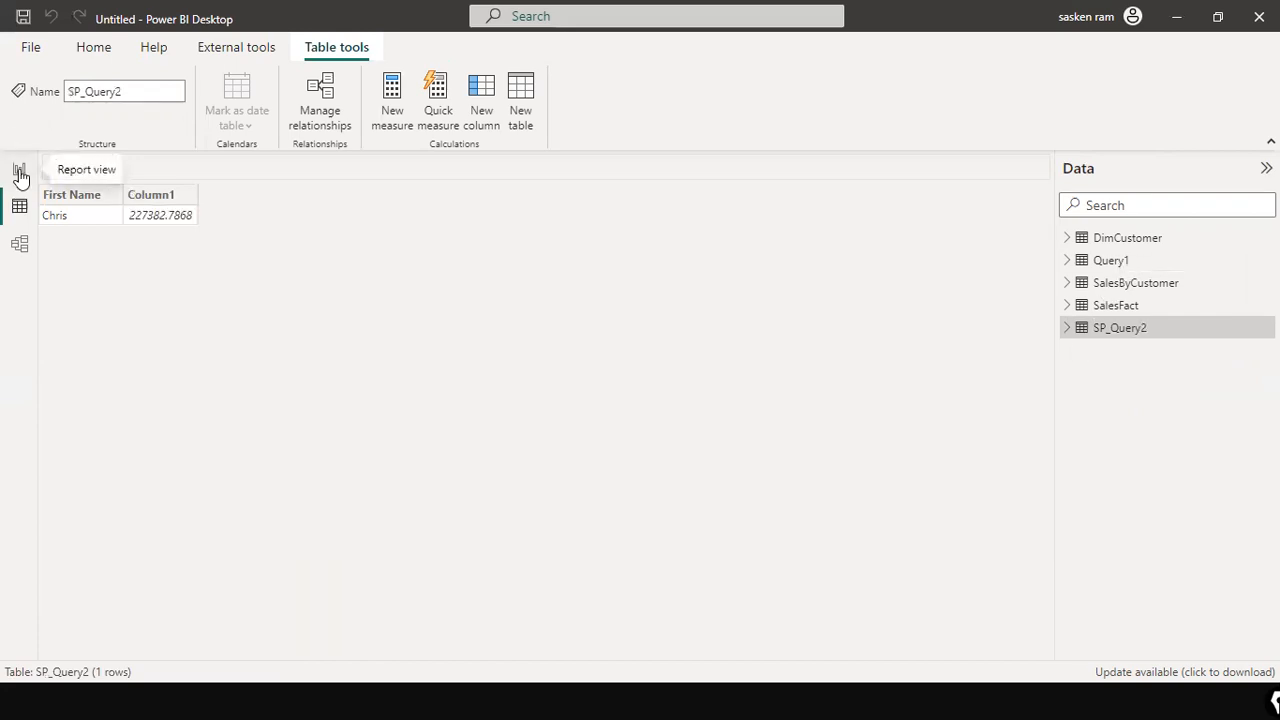
pyautogui.click(19, 169)
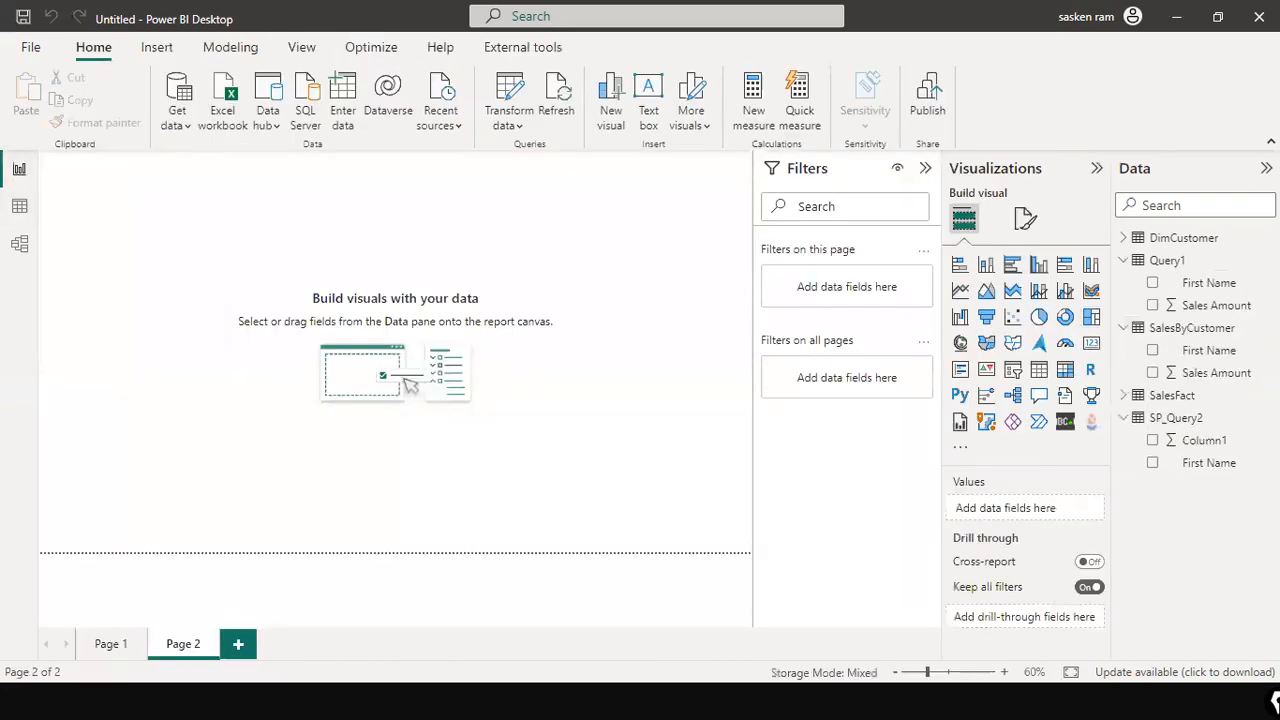
pyautogui.click(1124, 398)
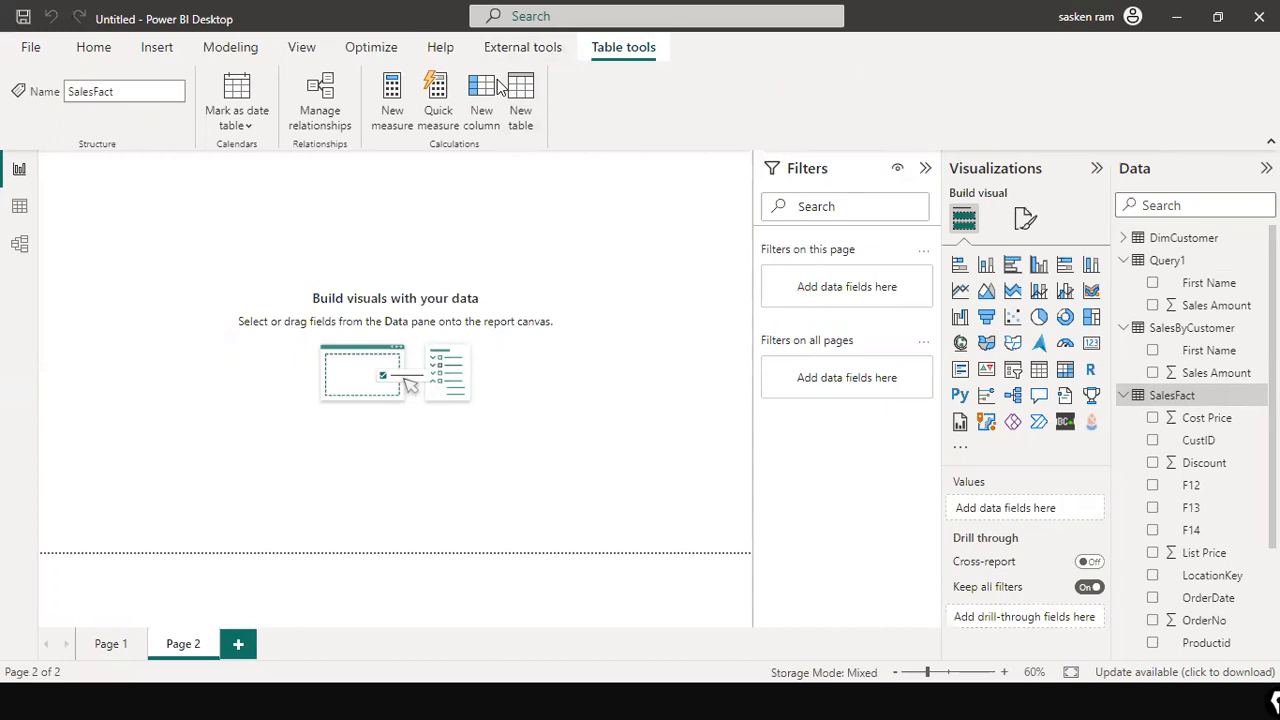
pyautogui.hotkey('alt', 'Tab')
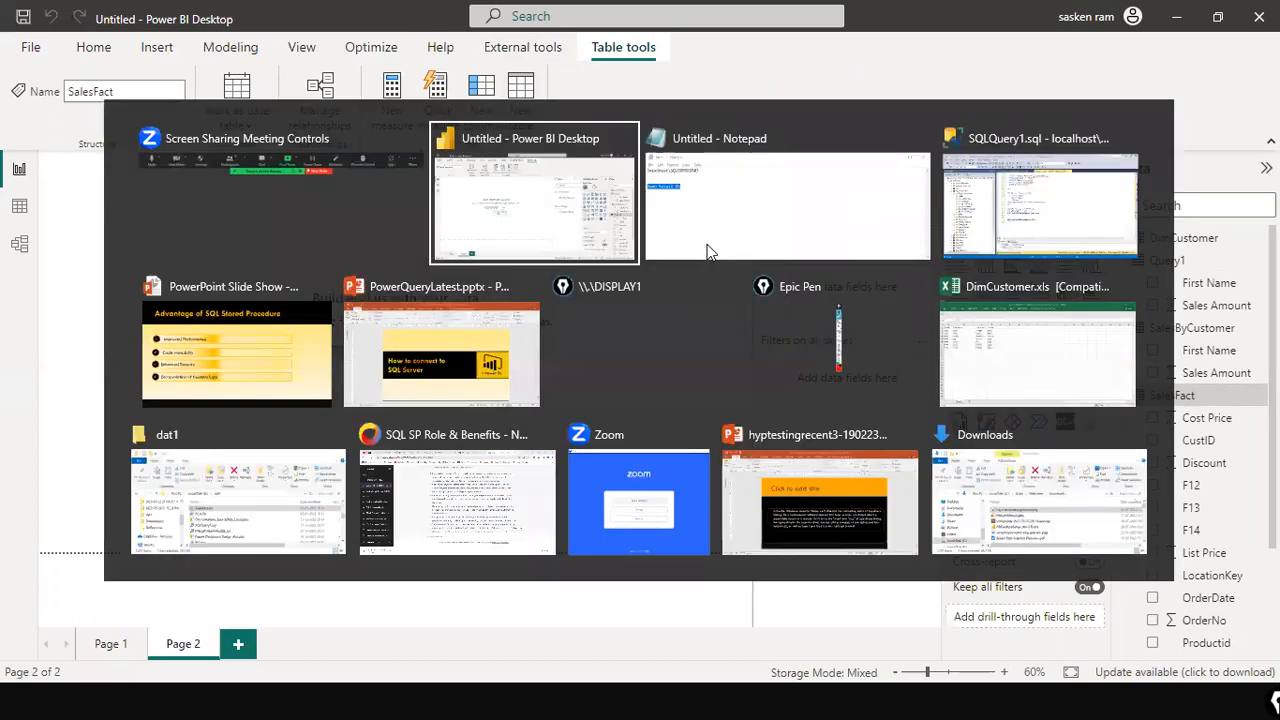
pyautogui.hotkey('alt', 'Tab')
pyautogui.press('Tab')
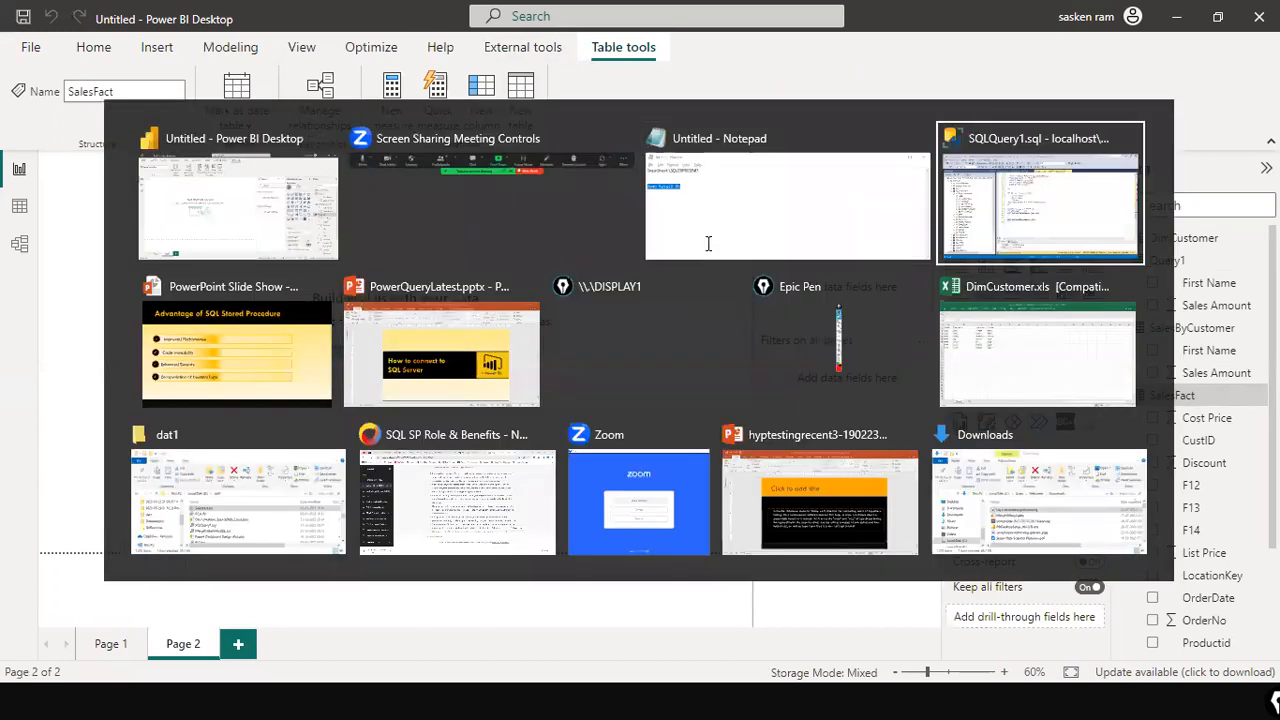
pyautogui.click(550, 390)
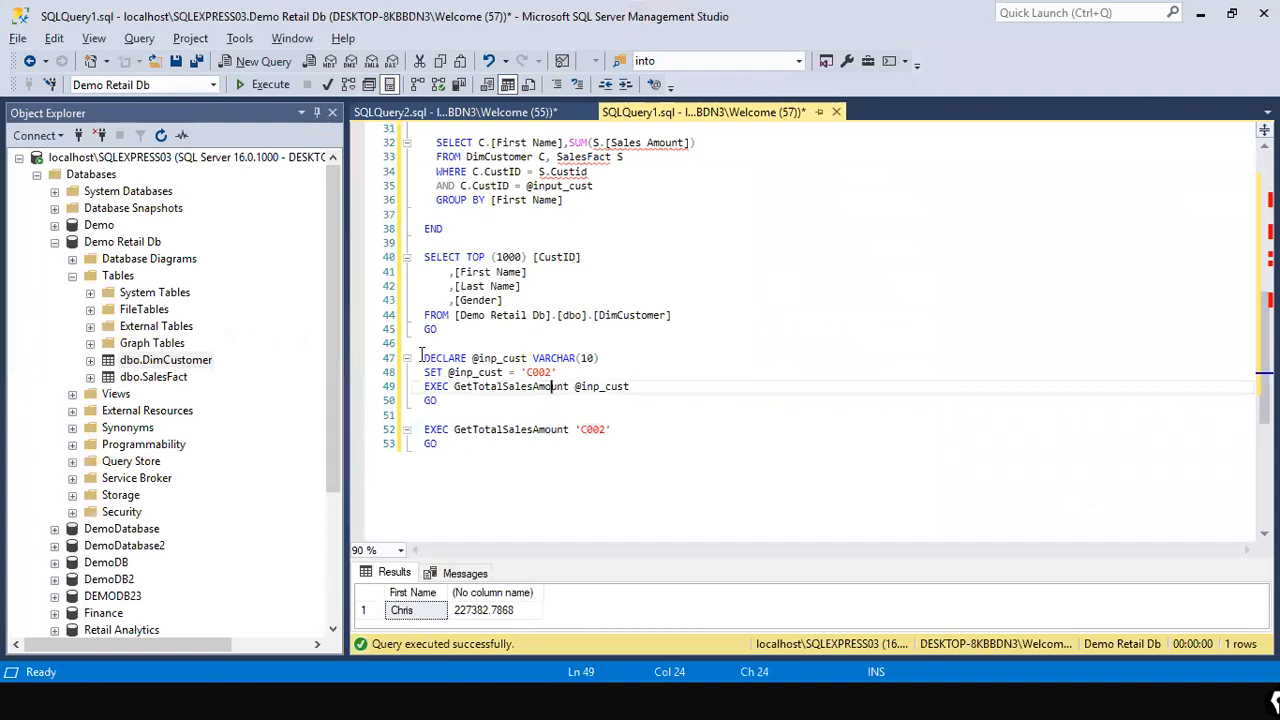
pyautogui.moveTo(421, 355); pyautogui.dragTo(457, 398)
pyautogui.click(546, 388)
pyautogui.moveTo(679, 388); pyautogui.dragTo(452, 362)
pyautogui.hotkey('ctrl', 'c')
pyautogui.rightClick(454, 362)
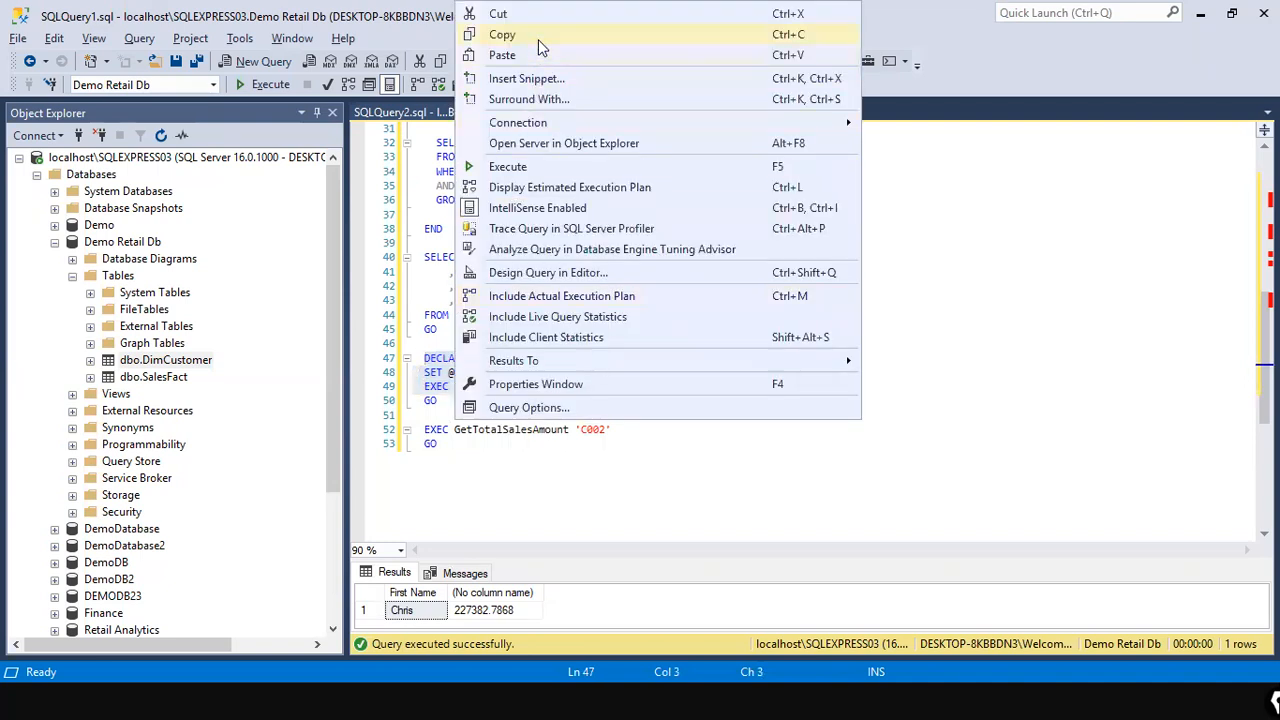
pyautogui.hotkey('alt', 'Tab')
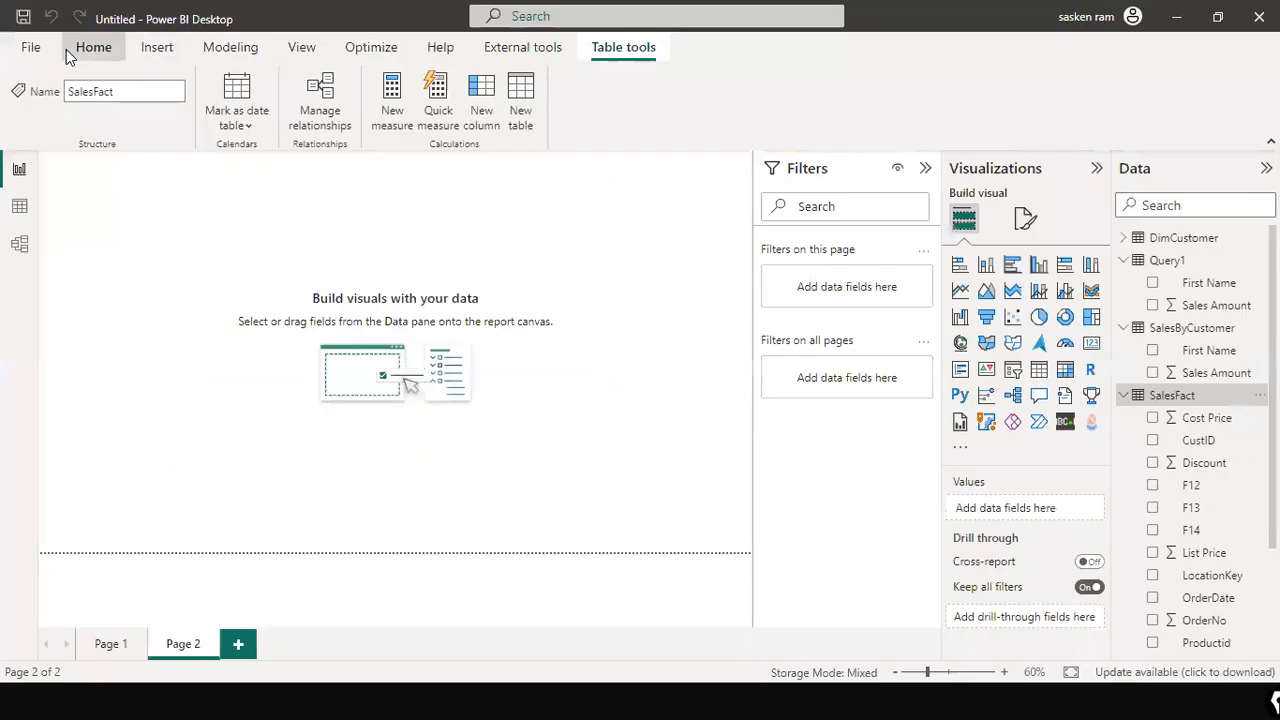
pyautogui.click(68, 52)
pyautogui.click(176, 112)
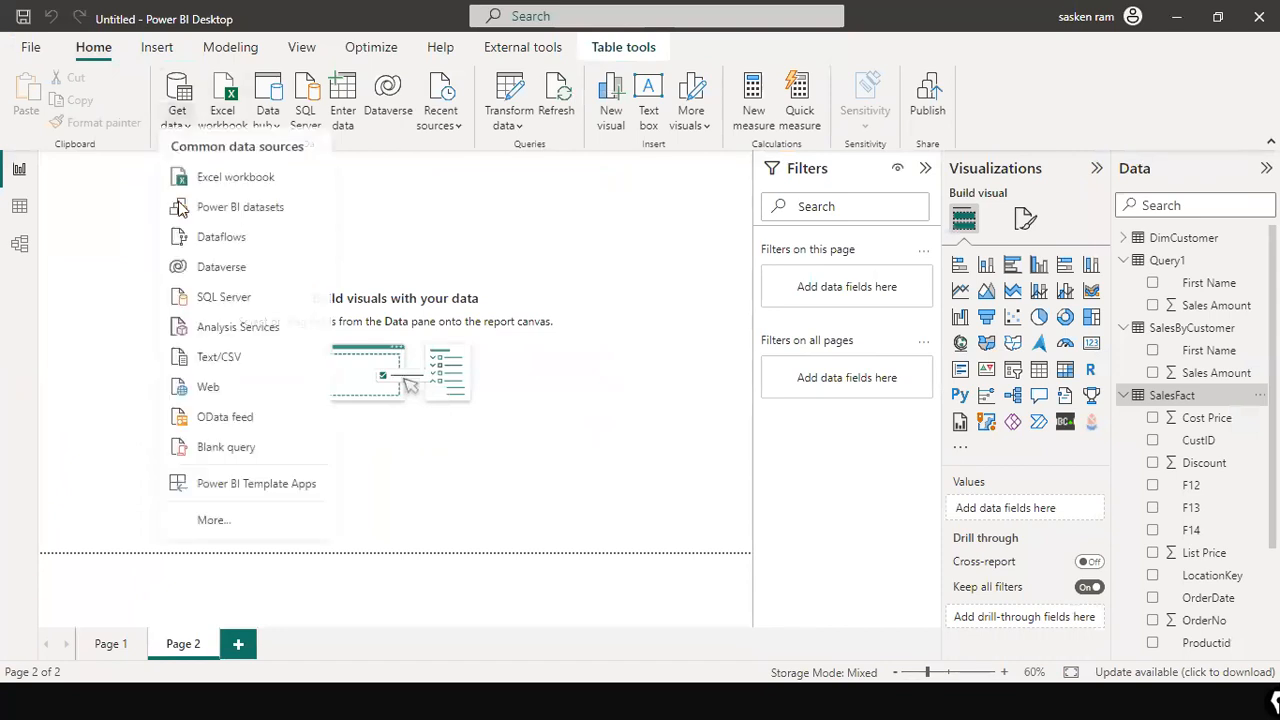
pyautogui.click(263, 306)
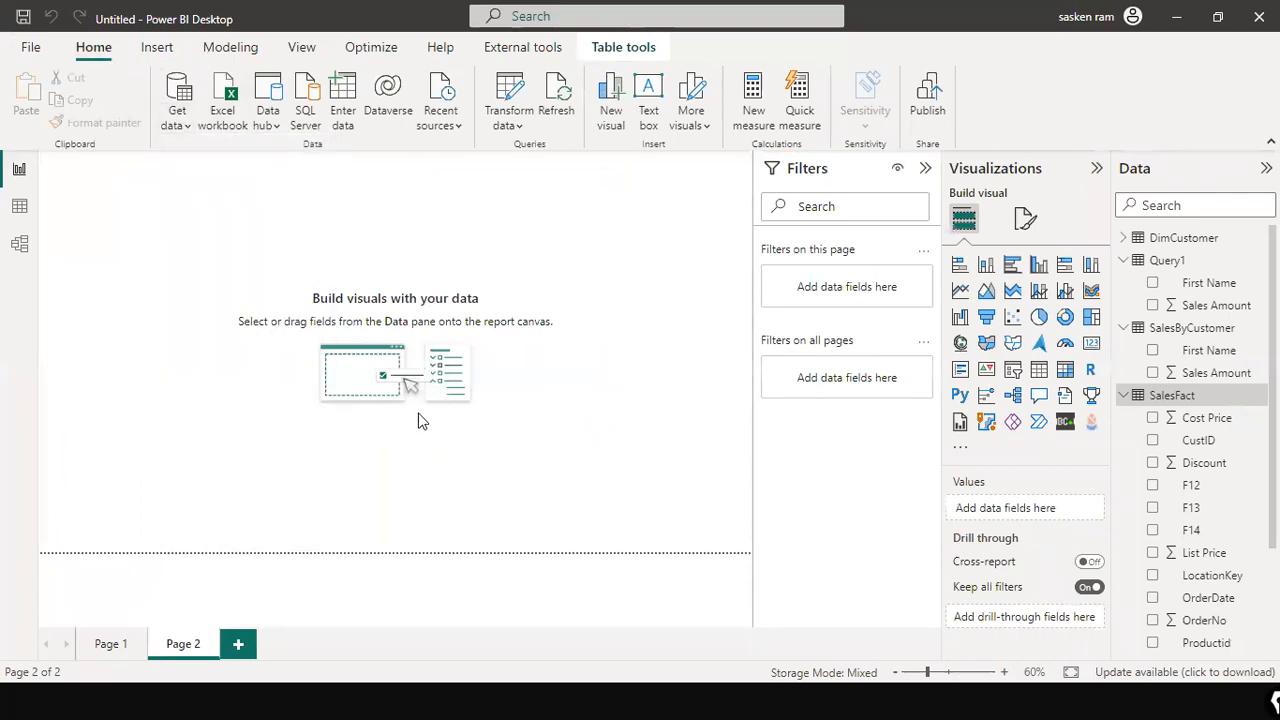
pyautogui.click(390, 416)
pyautogui.click(397, 440)
pyautogui.hotkey('ctrl', 'v')
# Step: Copy Demo Retail Db from Notepad into the connection's Database field and set the connectivity mode to Import
pyautogui.click(406, 168)
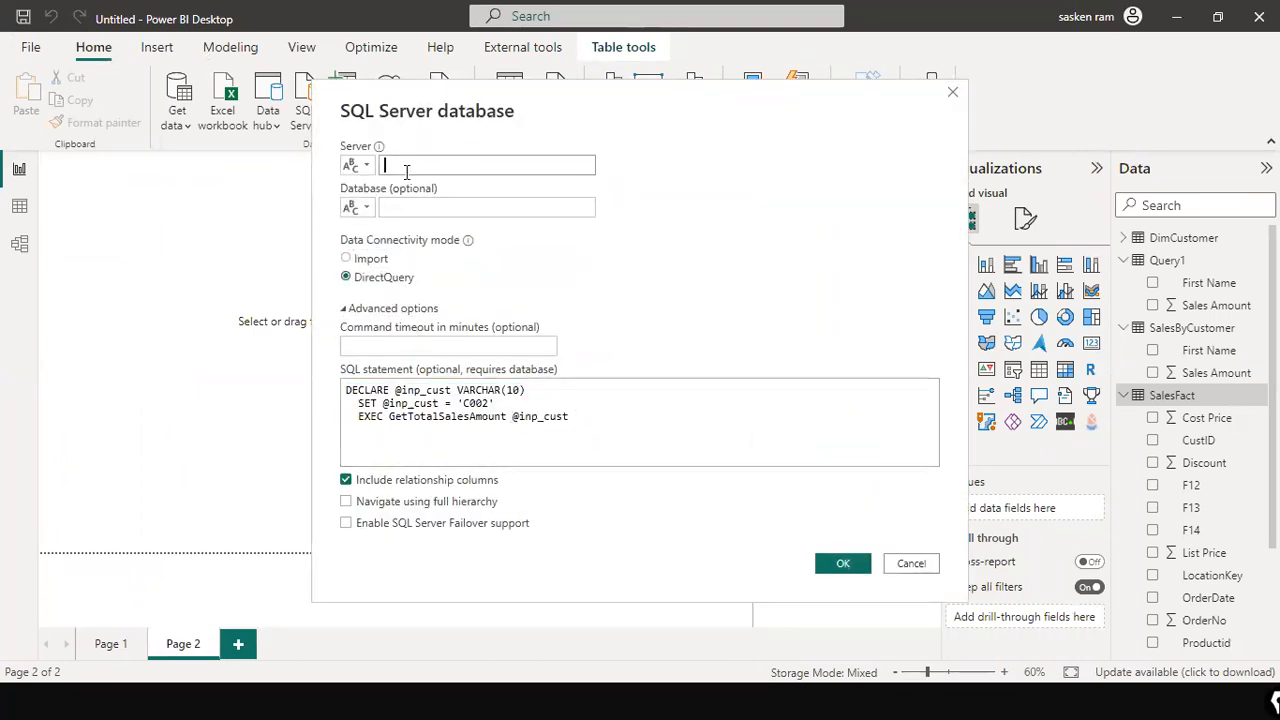
pyautogui.hotkey('alt', 'Tab')
pyautogui.hotkey('alt', 'Tab')
pyautogui.hotkey('alt', 'Tab')
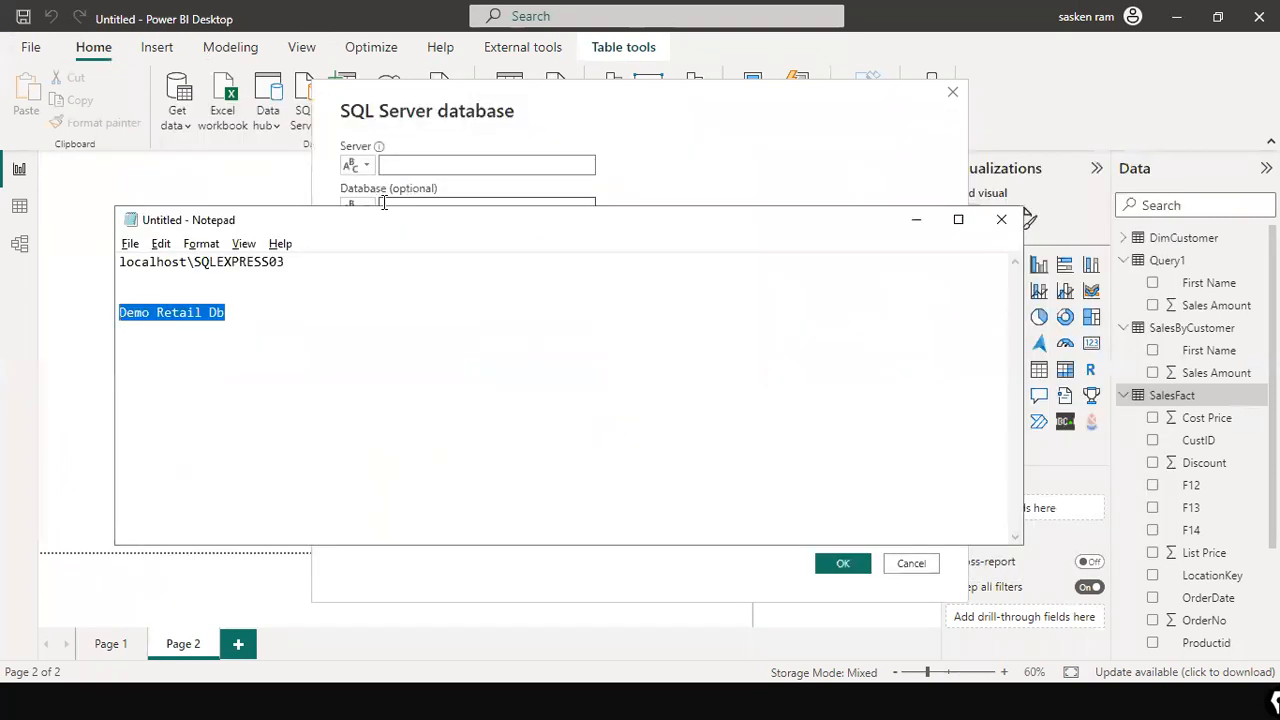
pyautogui.rightClick(187, 318)
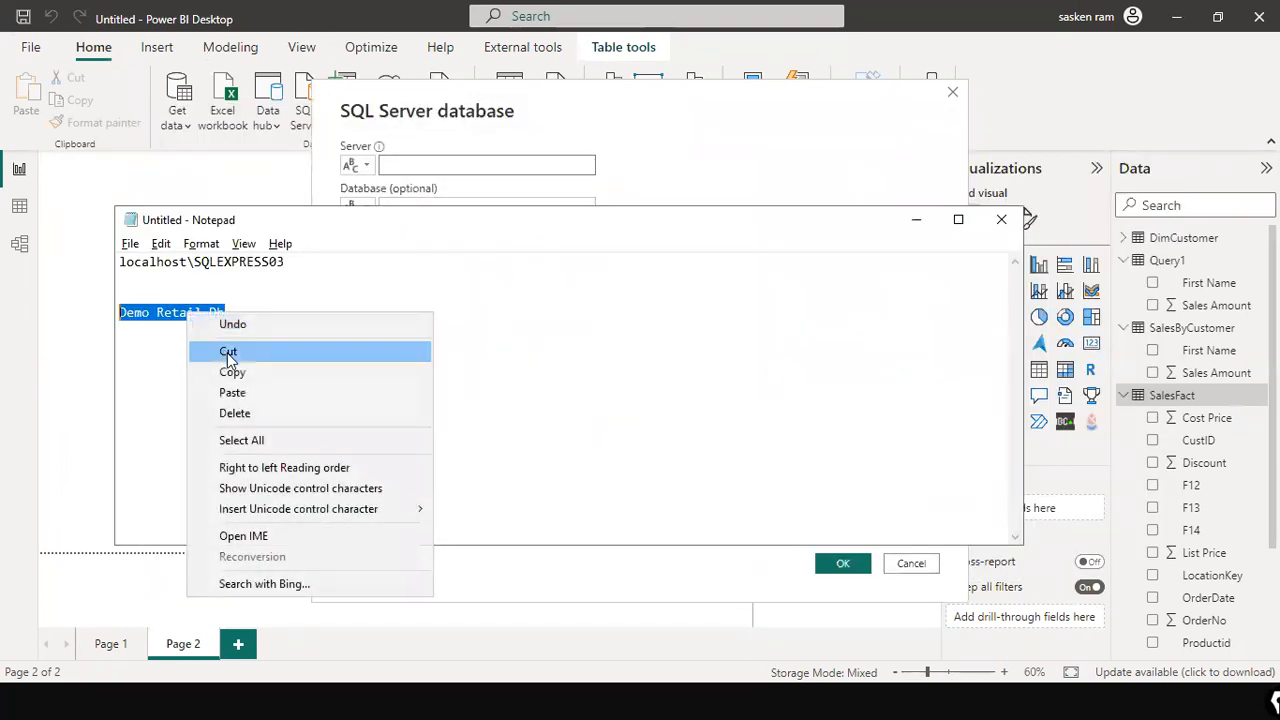
pyautogui.click(237, 370)
pyautogui.click(456, 209)
pyautogui.hotkey('ctrl', 'v')
pyautogui.click(383, 259)
pyautogui.click(455, 168)
pyautogui.hotkey('alt', 'Tab')
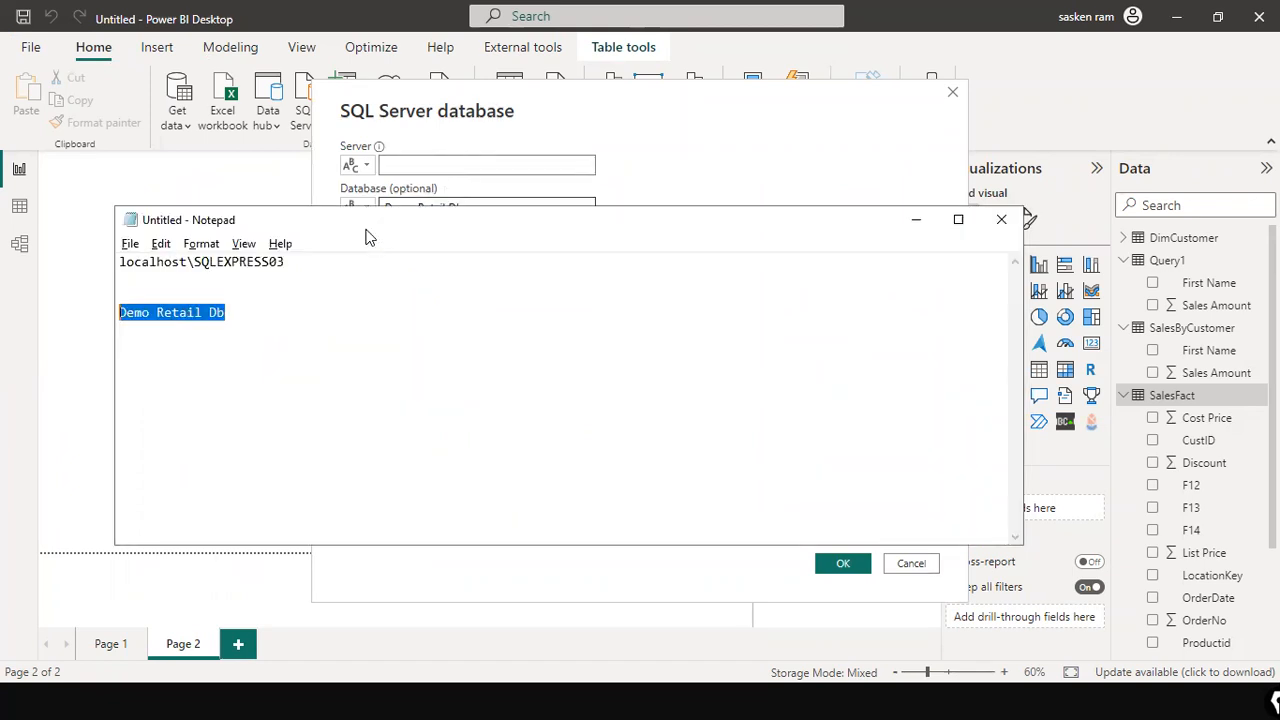
pyautogui.moveTo(309, 264); pyautogui.dragTo(86, 251)
pyautogui.rightClick(250, 262)
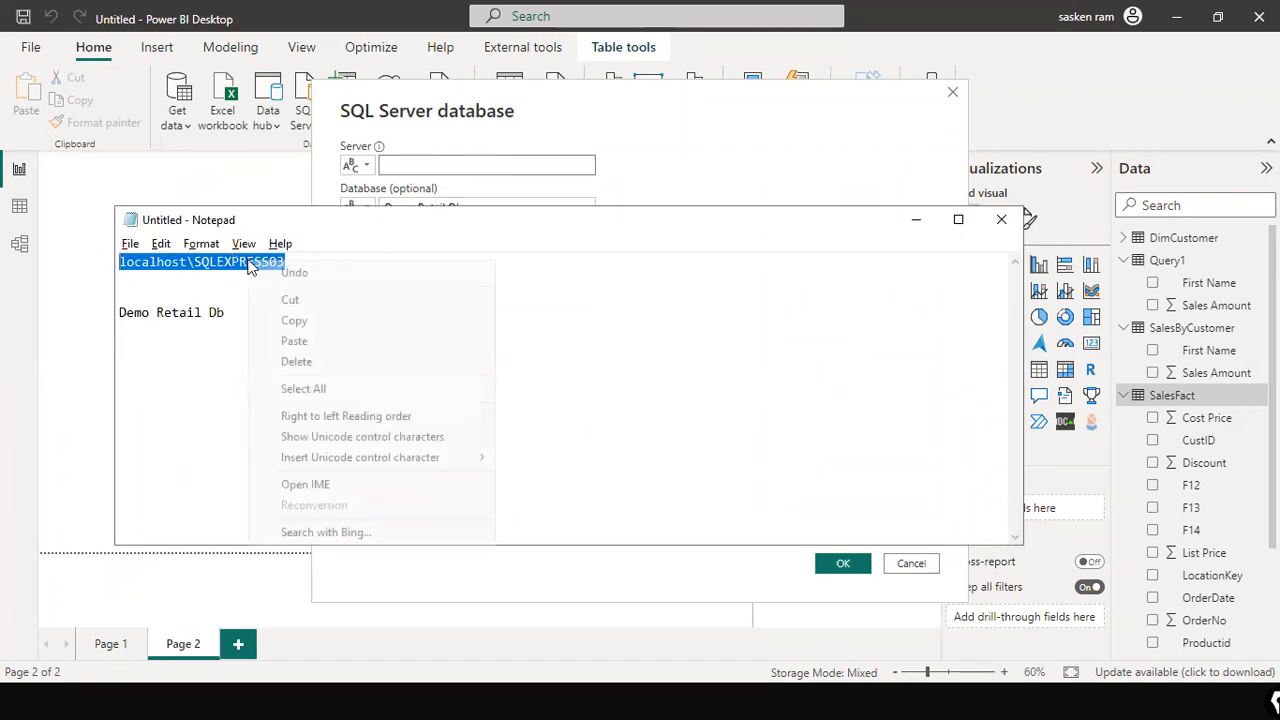
pyautogui.click(319, 318)
pyautogui.click(446, 165)
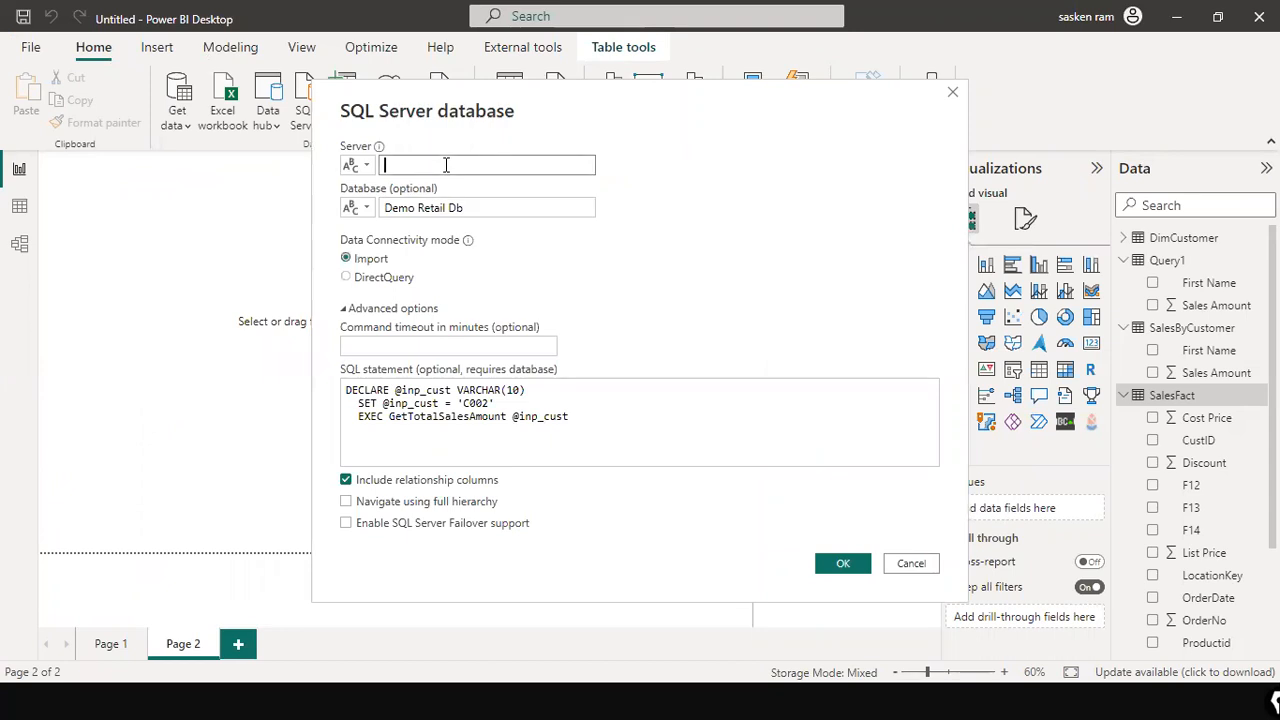
pyautogui.hotkey('ctrl', 'v')
pyautogui.click(835, 565)
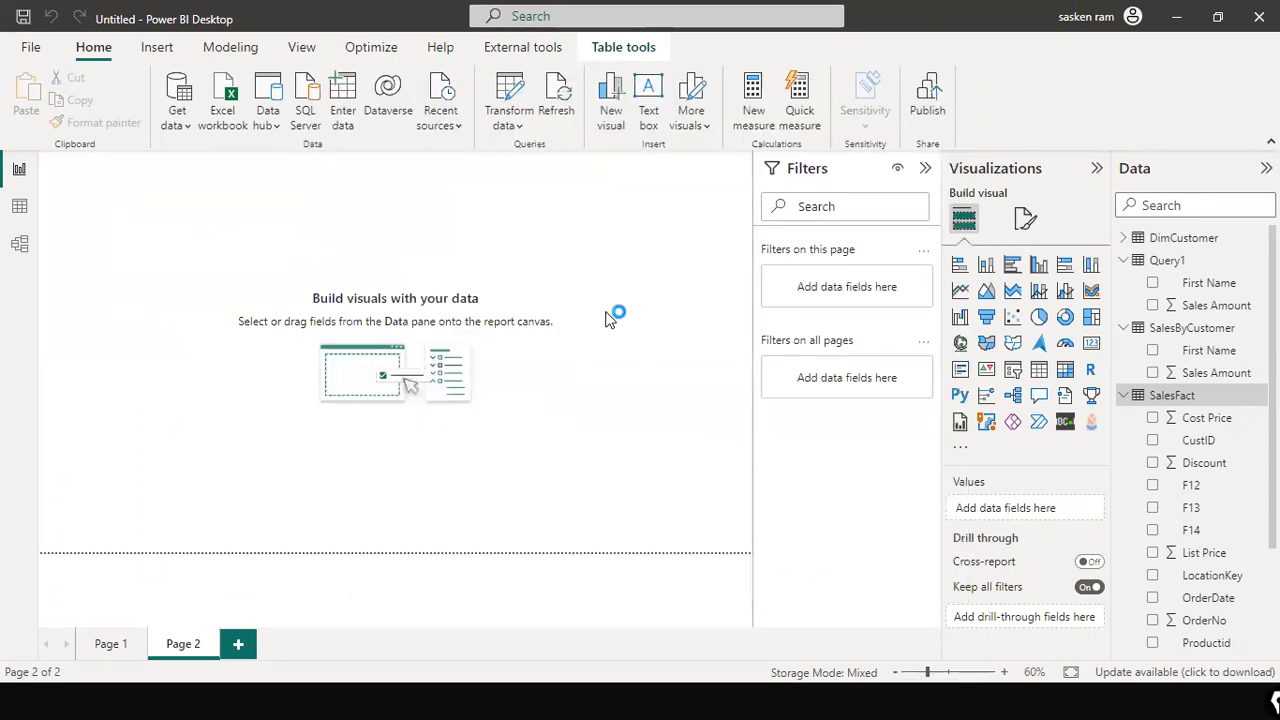
pyautogui.click(830, 611)
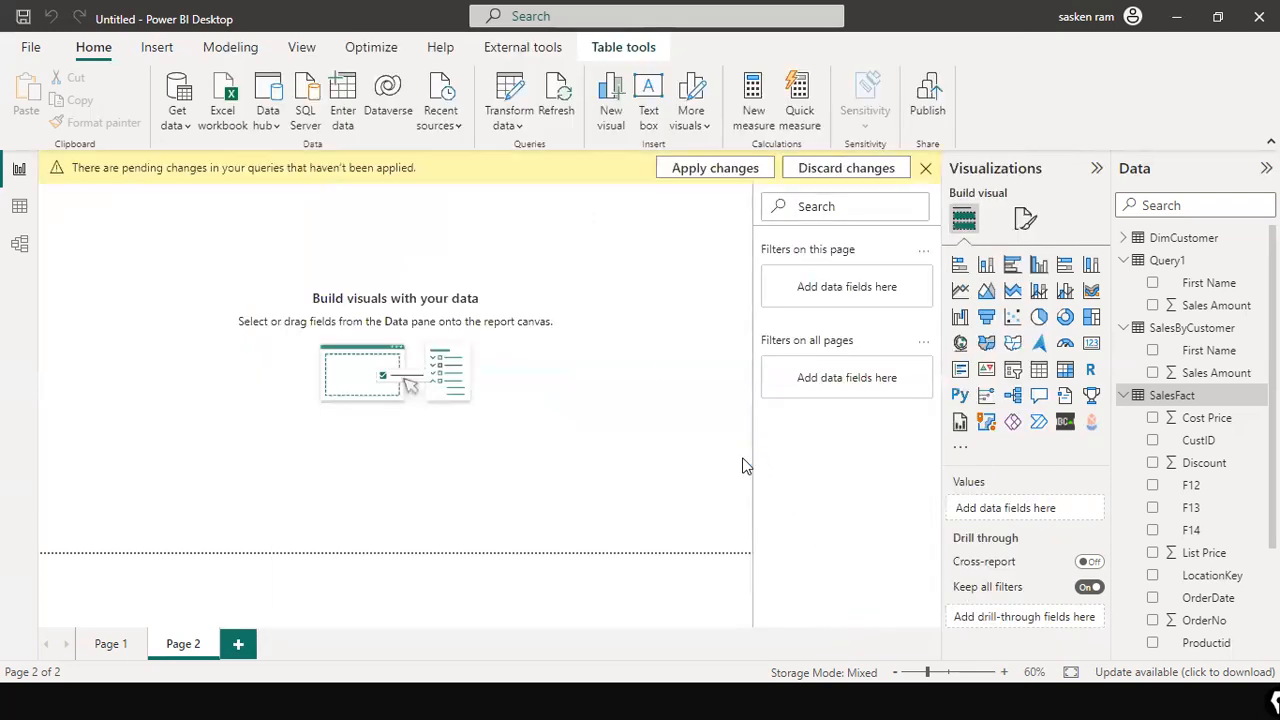
pyautogui.click(686, 172)
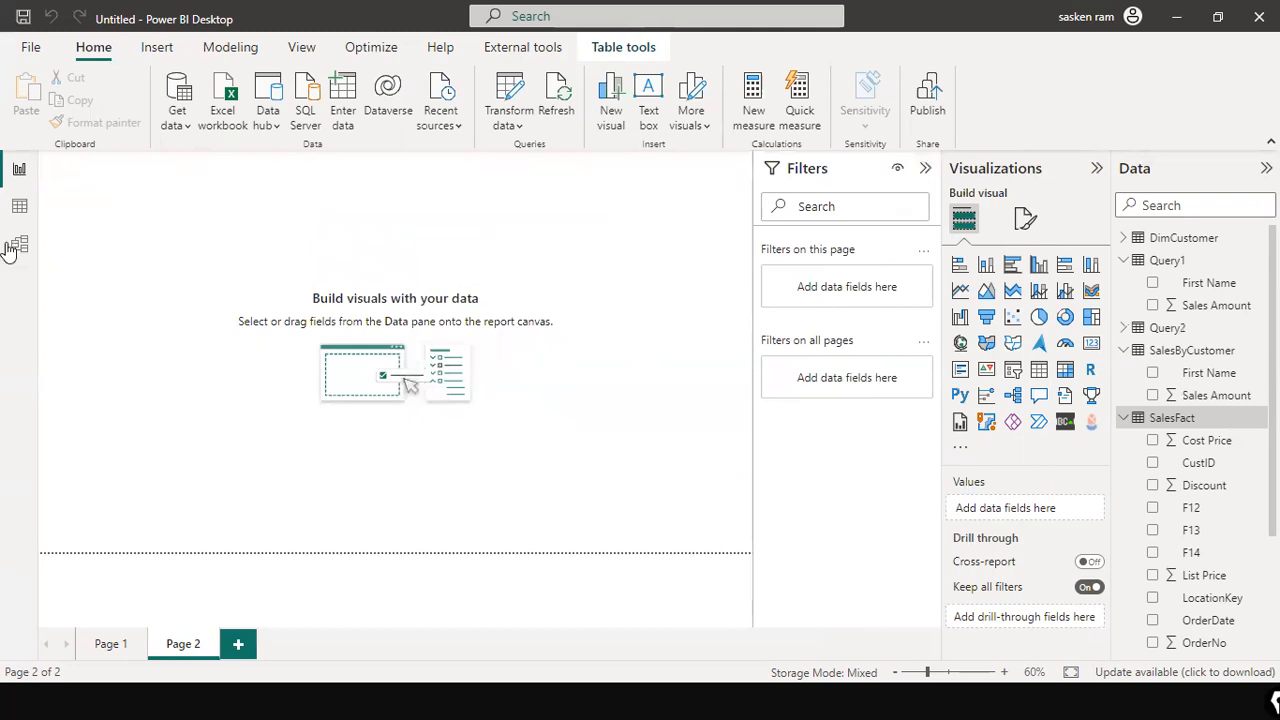
pyautogui.click(19, 206)
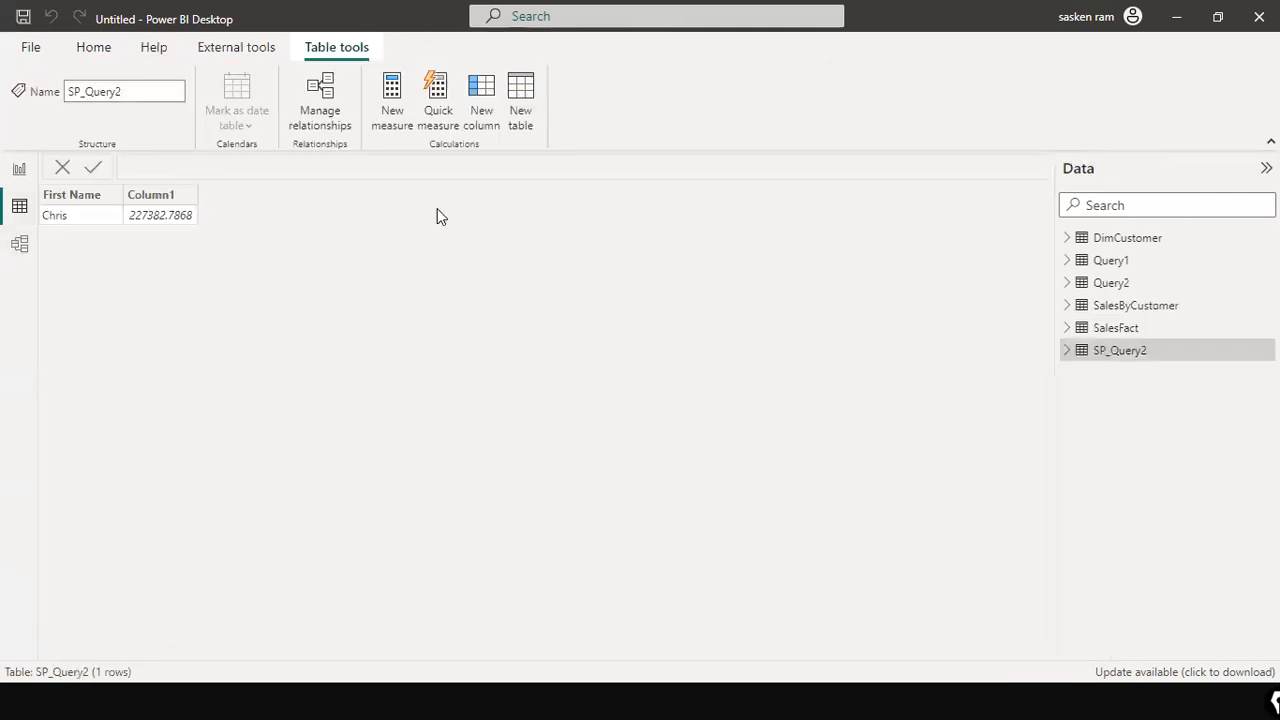
# Step: View the data of the Query2 table and return to the report view
pyautogui.click(1100, 285)
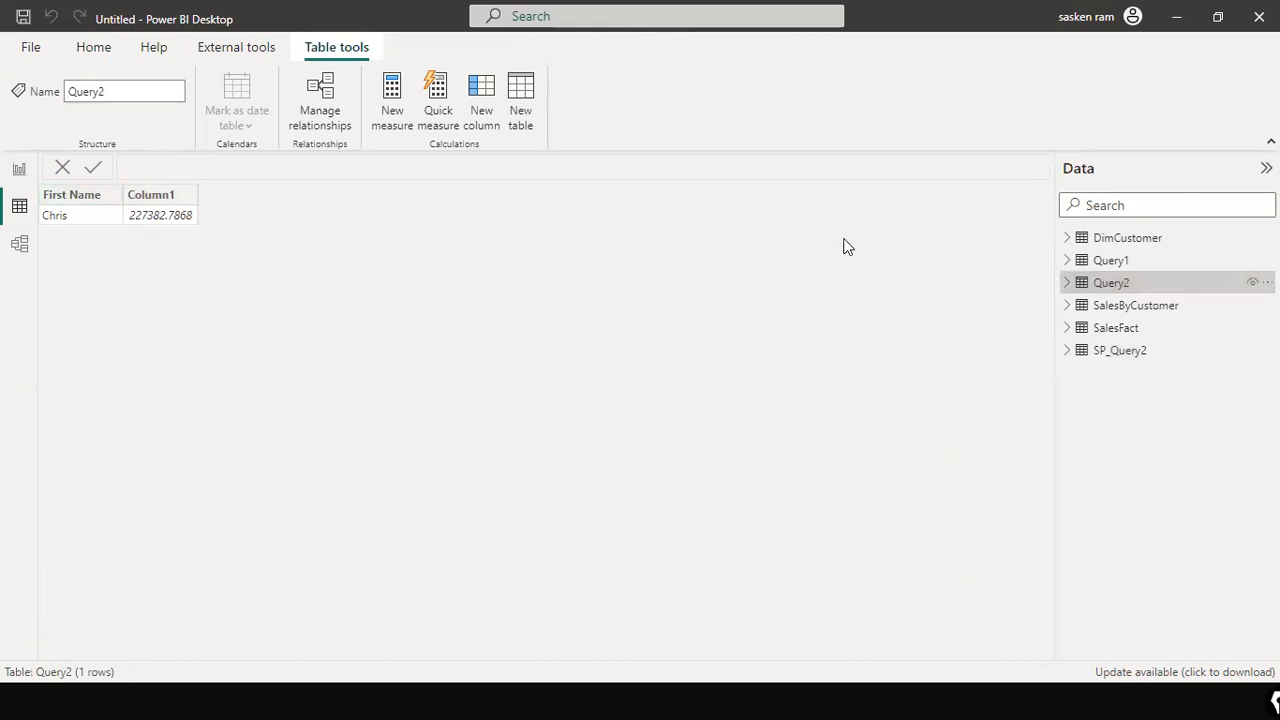
pyautogui.click(19, 169)
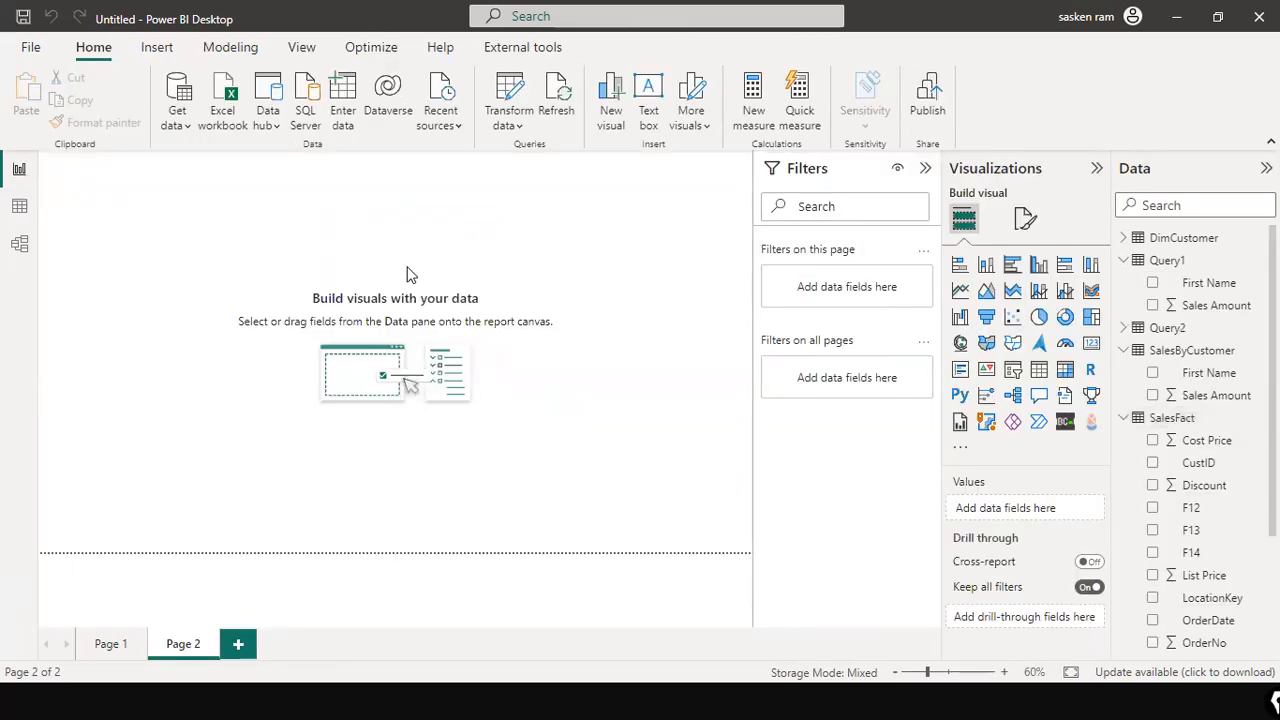
pyautogui.hotkey('alt', 'Tab')
pyautogui.press('Tab')
pyautogui.click(524, 358)
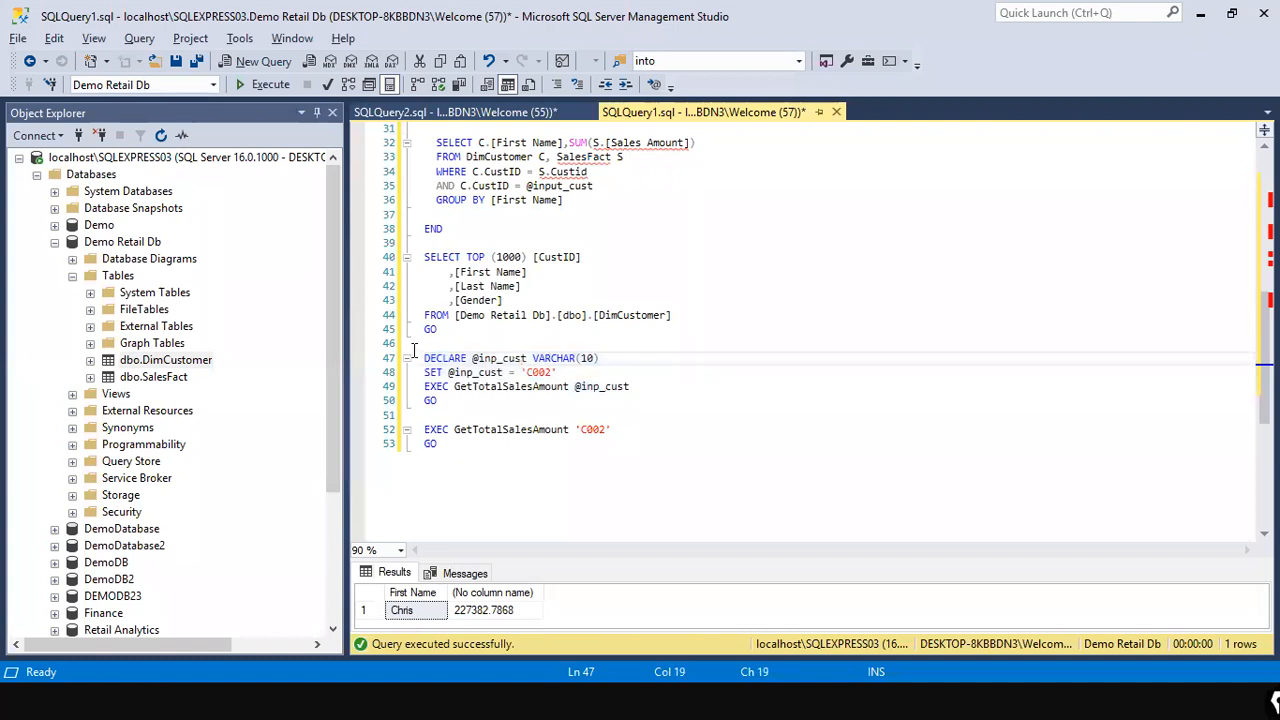
pyautogui.moveTo(426, 357); pyautogui.dragTo(588, 370)
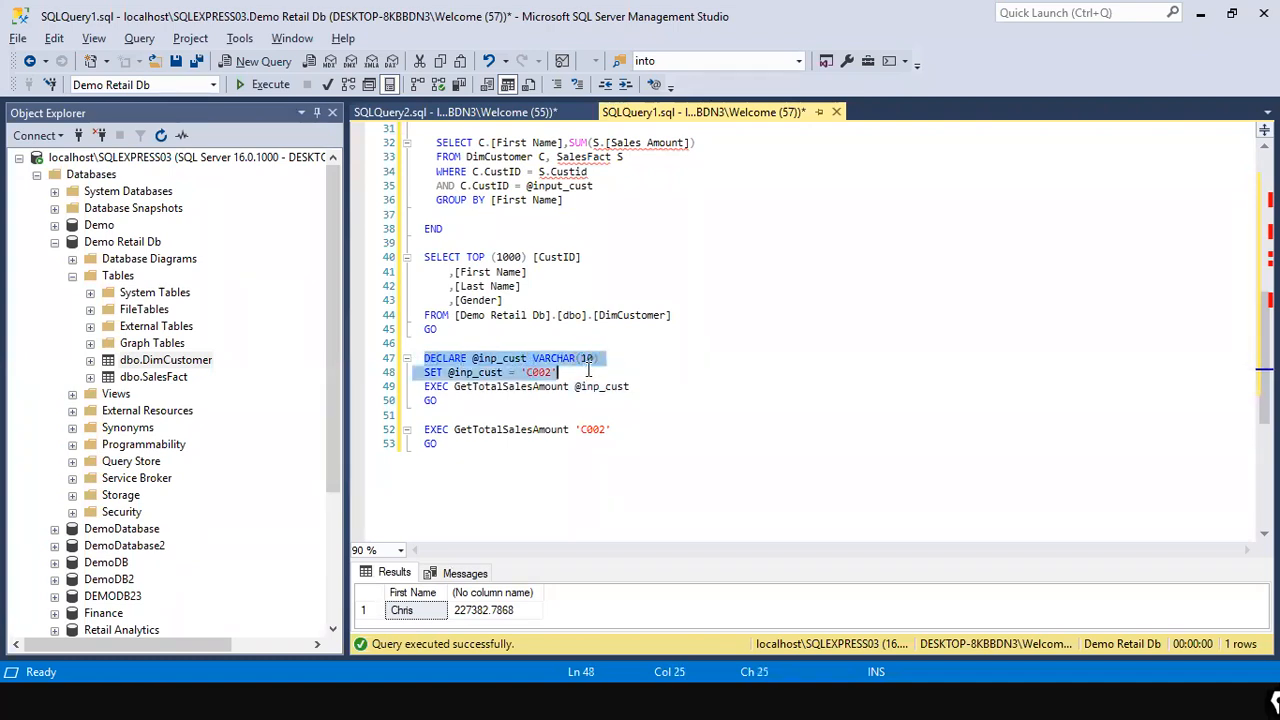
pyautogui.click(582, 387)
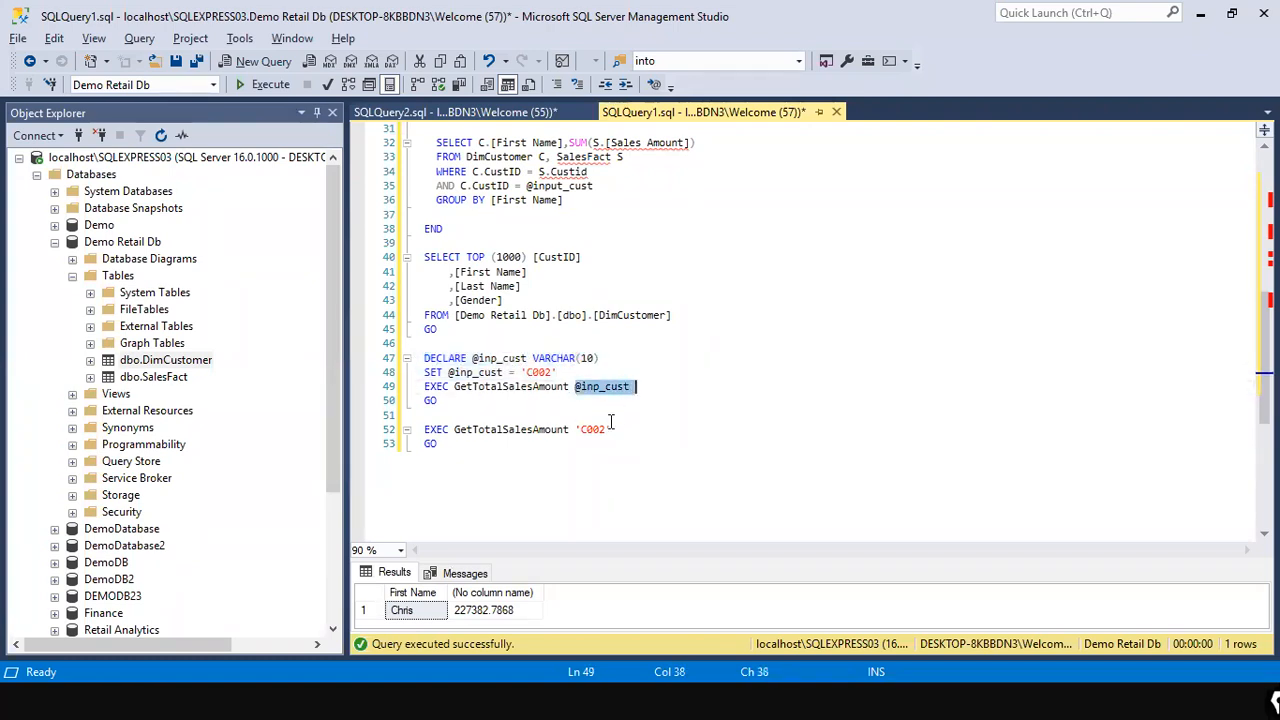
pyautogui.moveTo(606, 429); pyautogui.dragTo(572, 430)
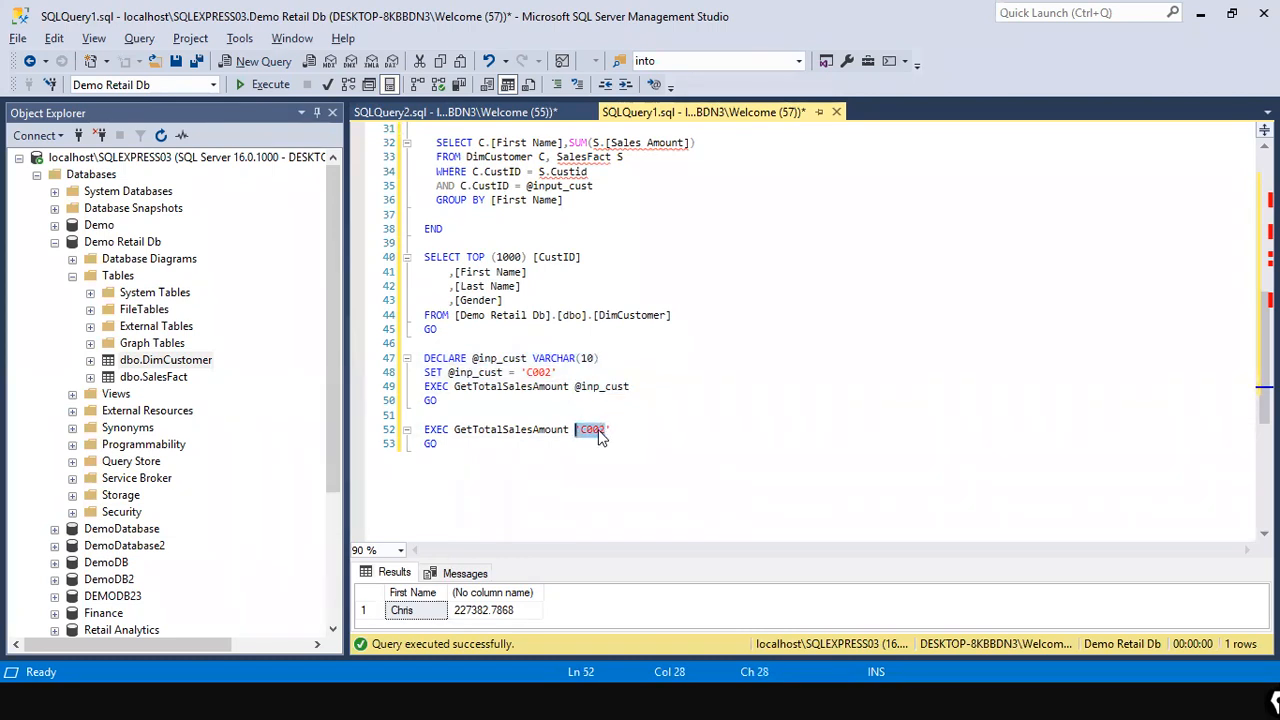
pyautogui.scroll(3, 580, 437)
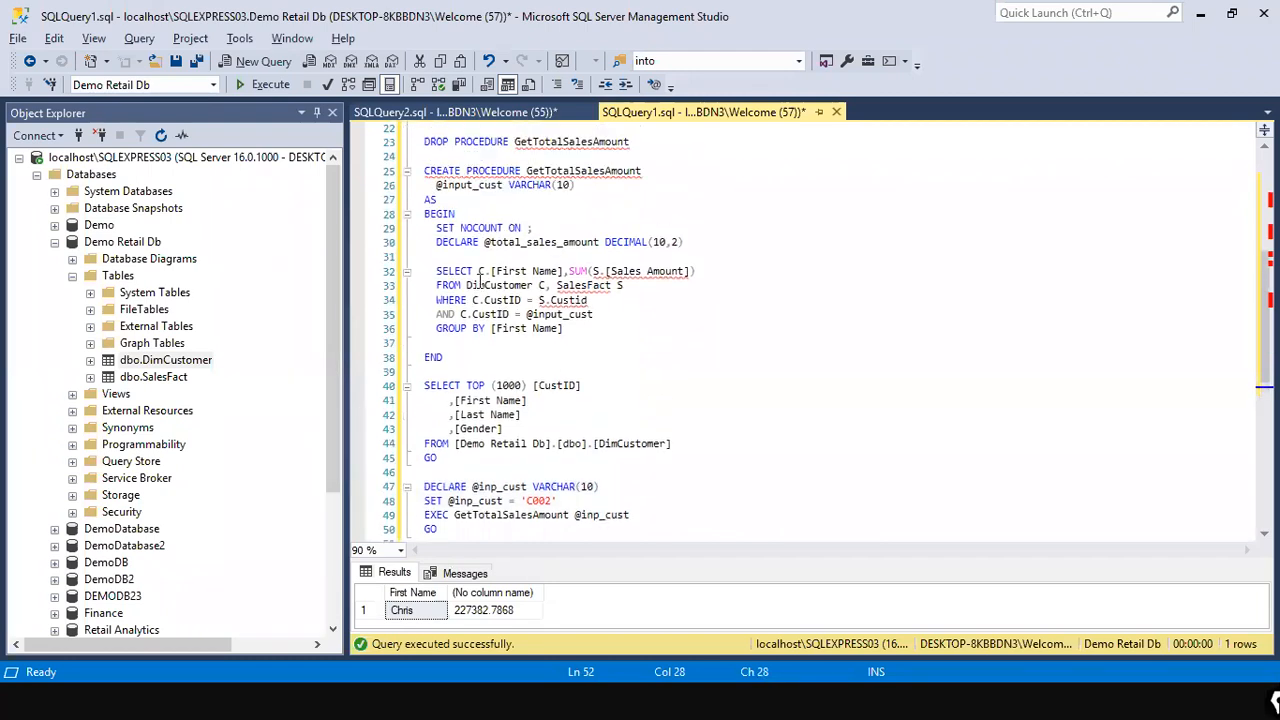
pyautogui.moveTo(434, 186); pyautogui.dragTo(505, 188)
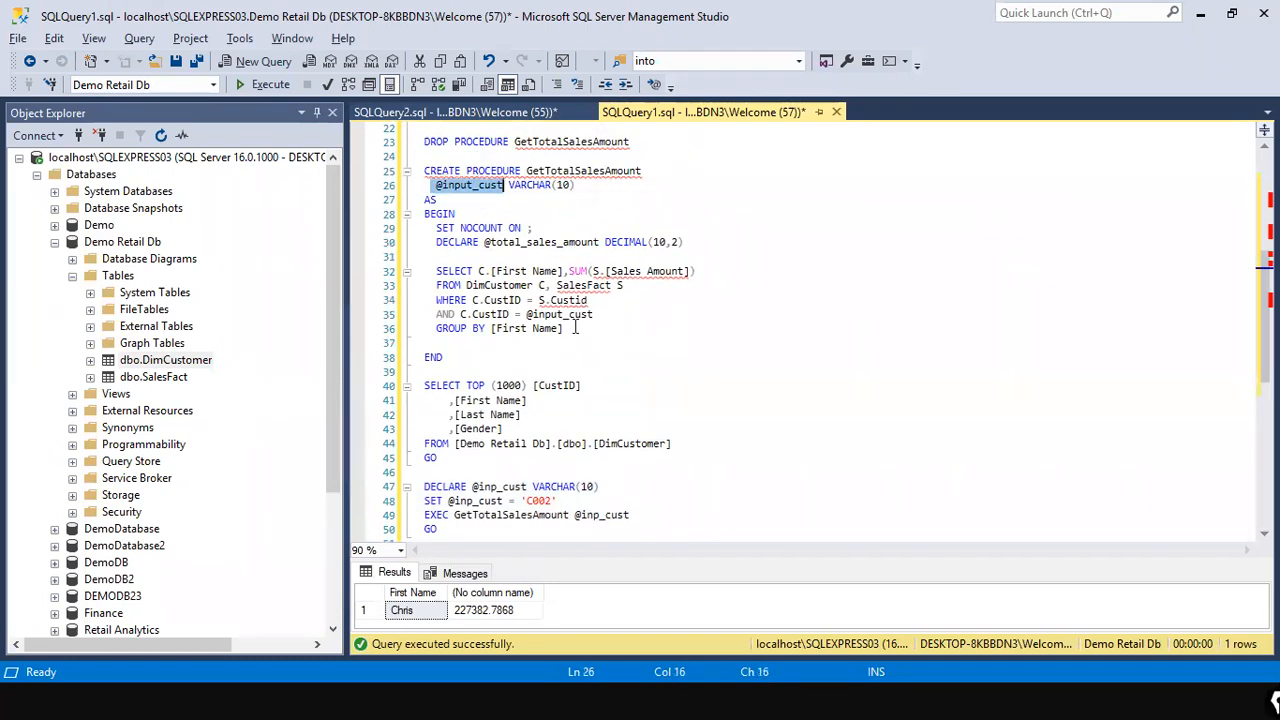
pyautogui.moveTo(526, 314); pyautogui.dragTo(591, 318)
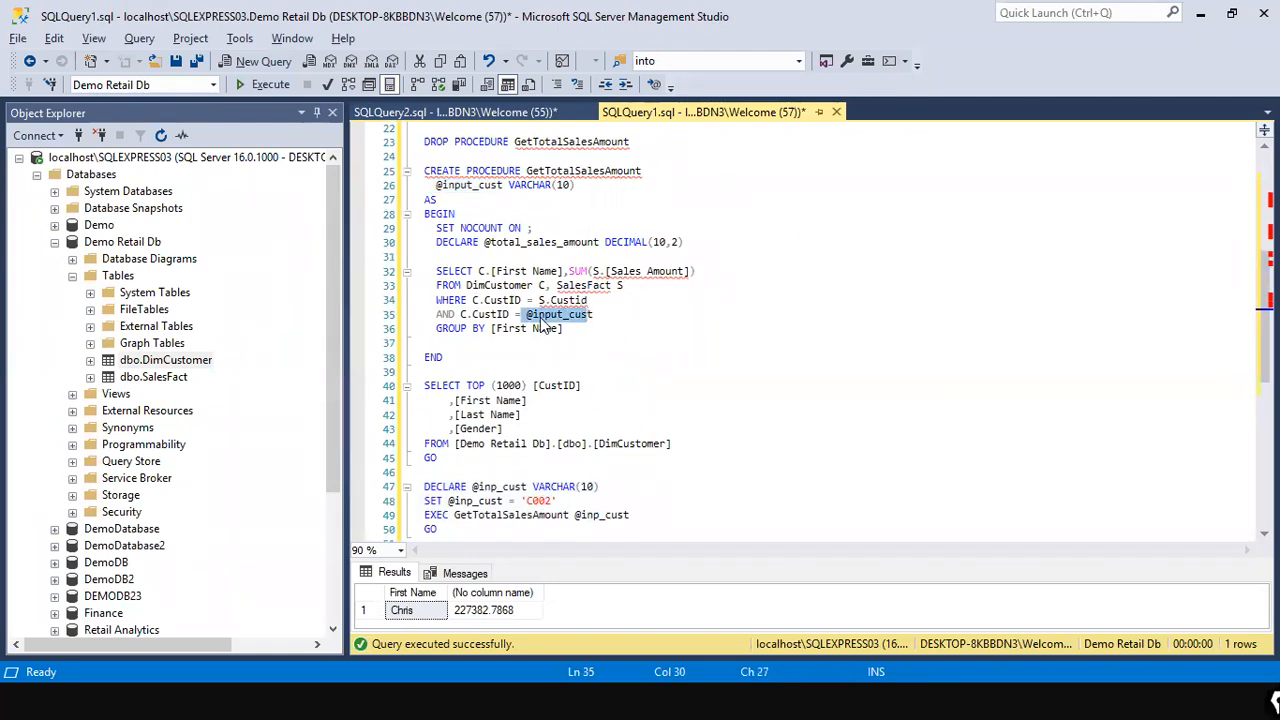
pyautogui.click(582, 316)
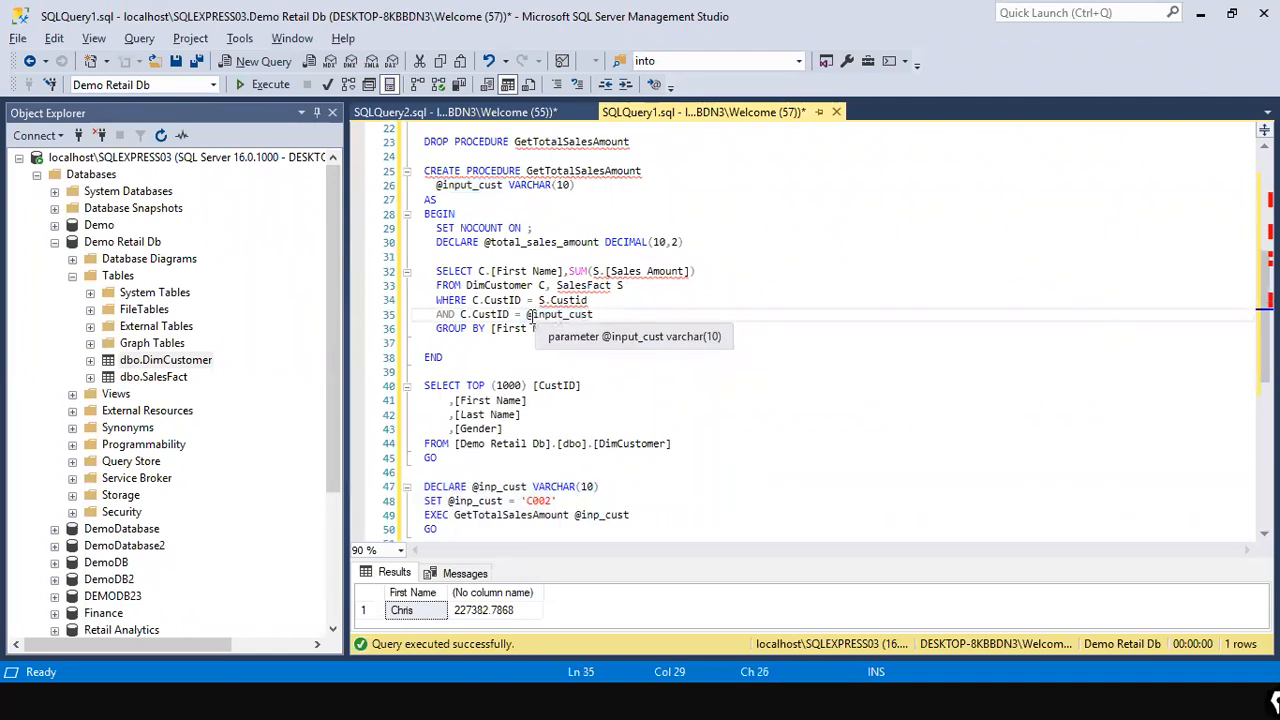
pyautogui.click(596, 314)
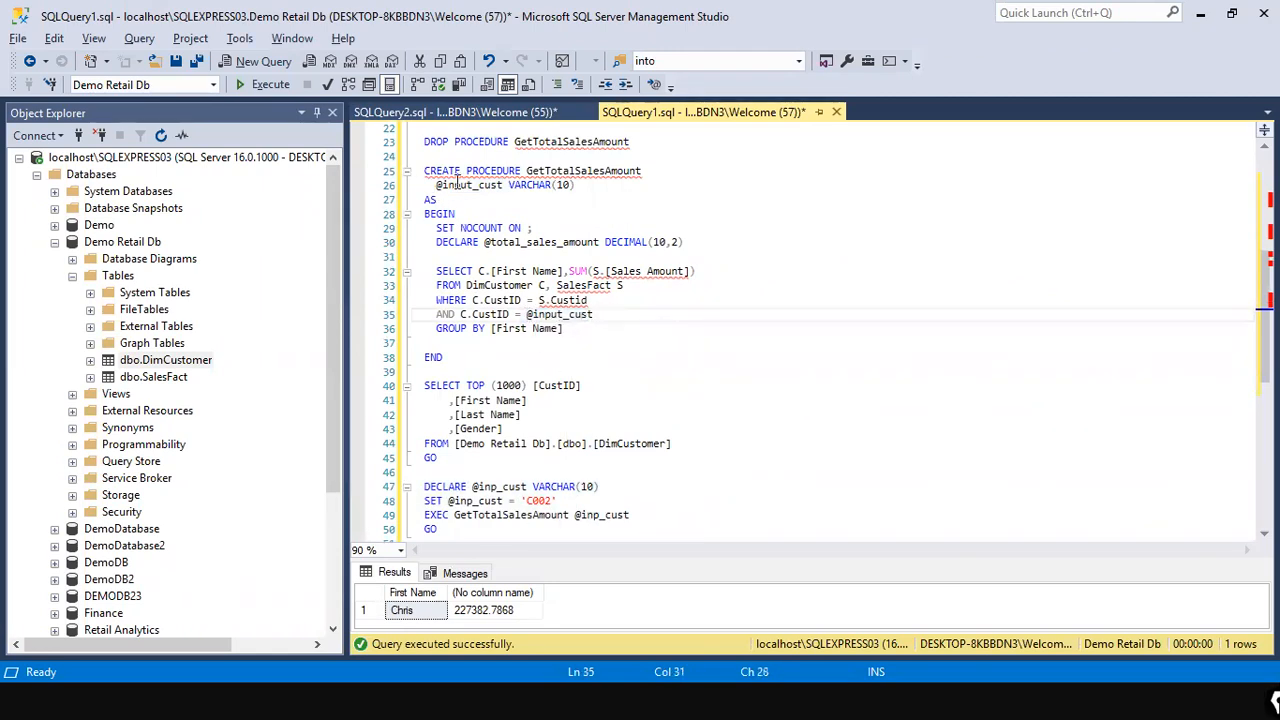
pyautogui.doubleClick(538, 501)
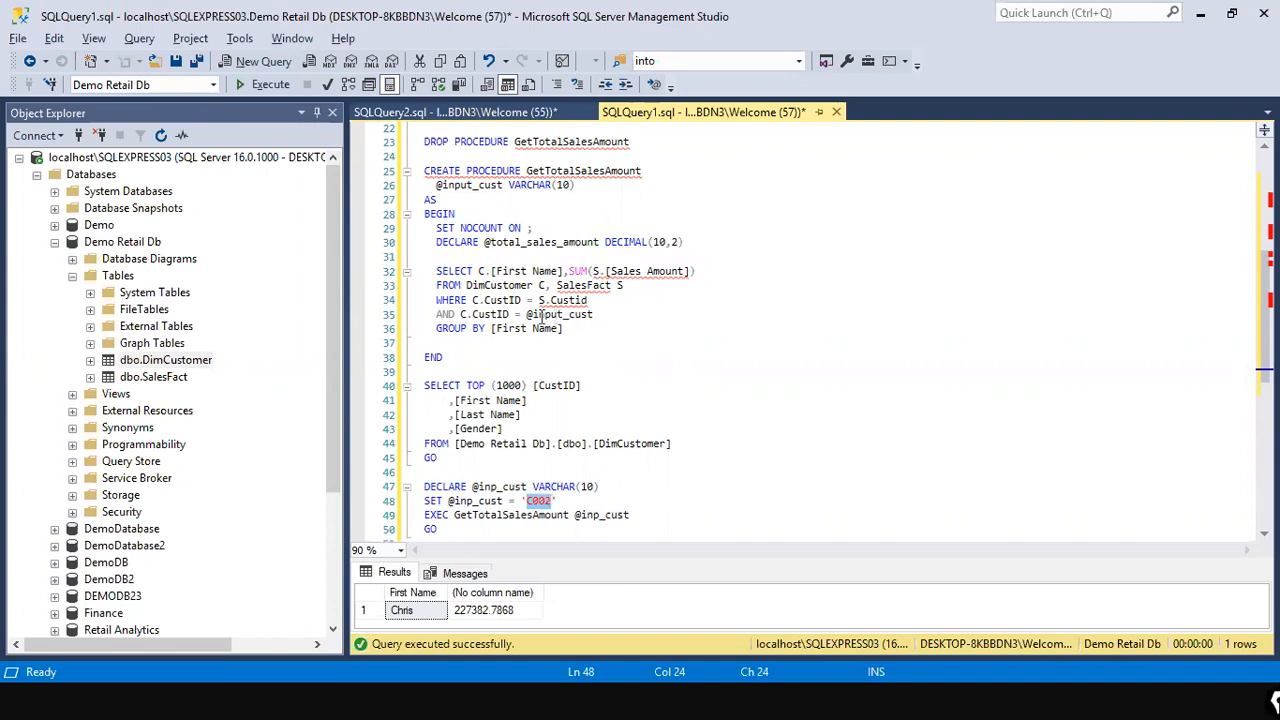
pyautogui.moveTo(526, 316); pyautogui.dragTo(596, 316)
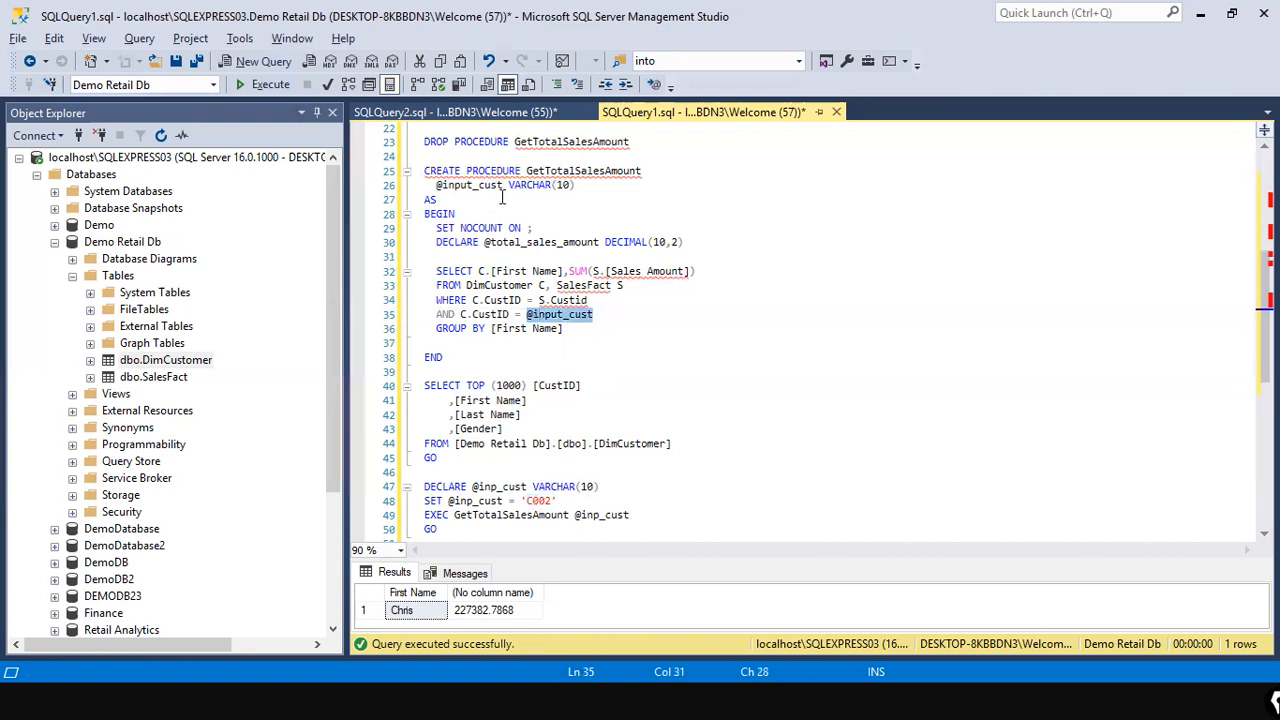
pyautogui.scroll(-1, 601, 528)
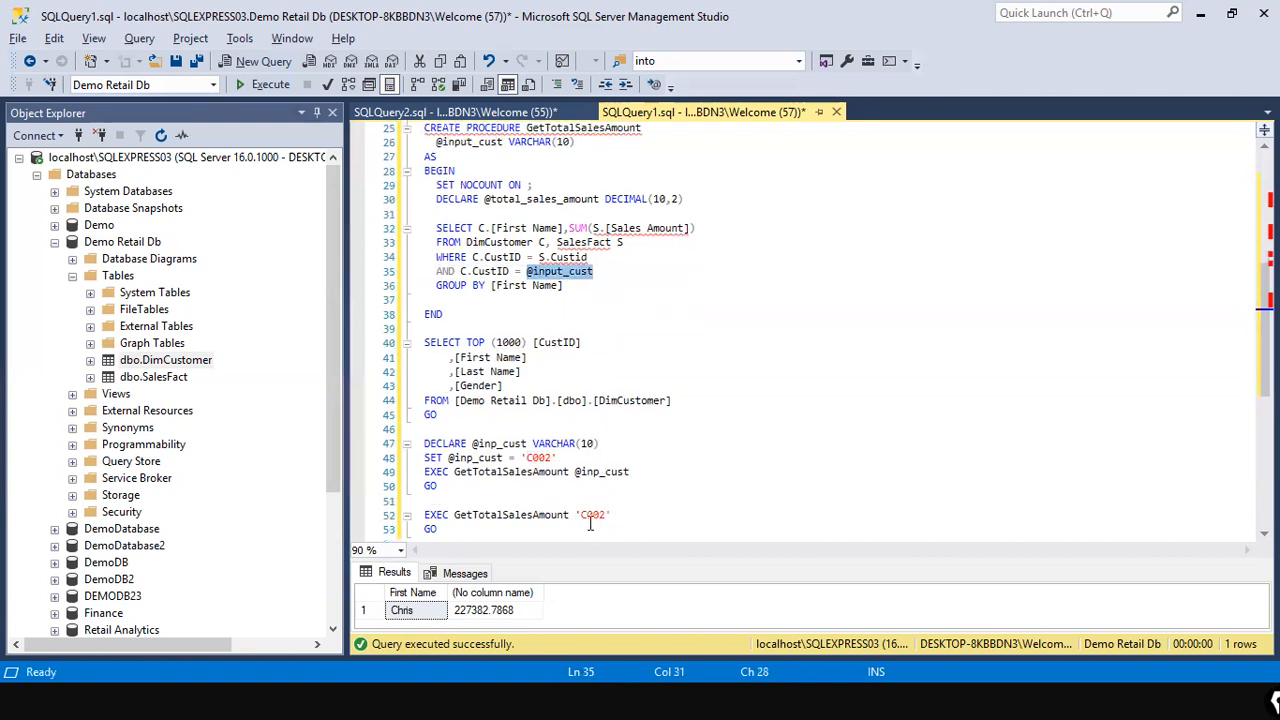
pyautogui.moveTo(581, 515); pyautogui.dragTo(612, 515)
pyautogui.click(437, 515)
pyautogui.click(603, 507)
pyautogui.click(606, 516)
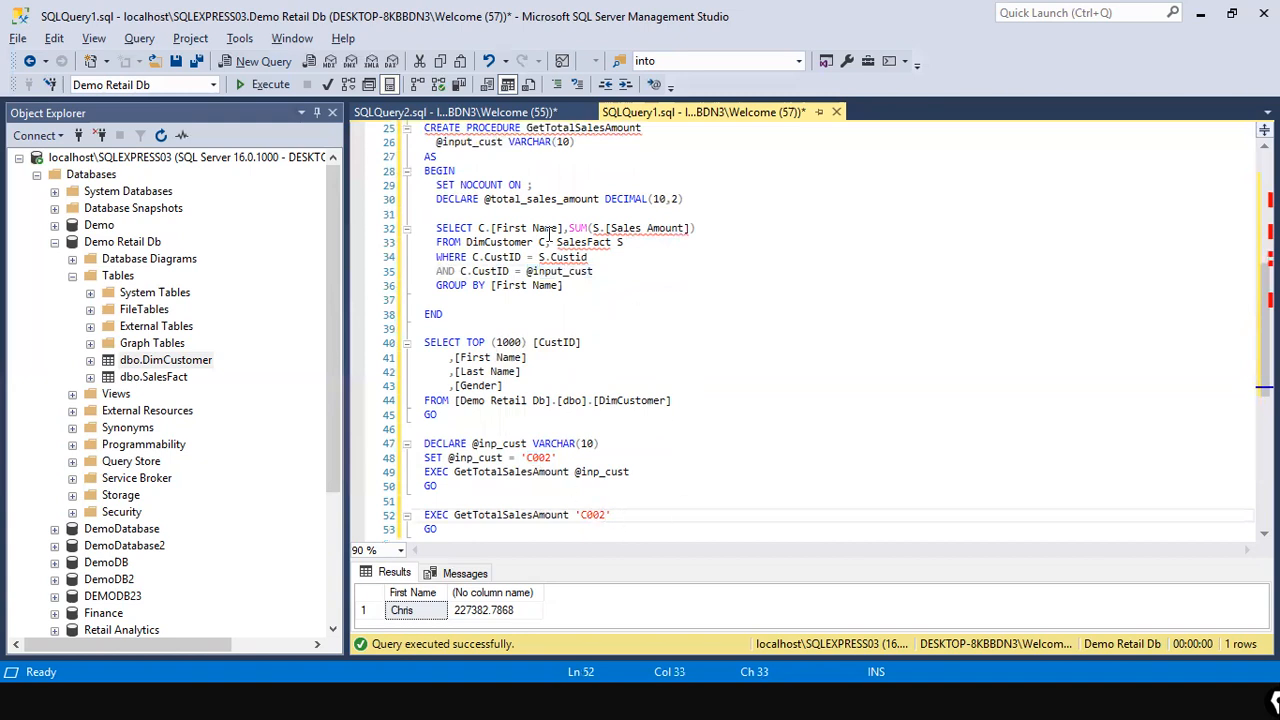
pyautogui.moveTo(548, 271); pyautogui.dragTo(603, 276)
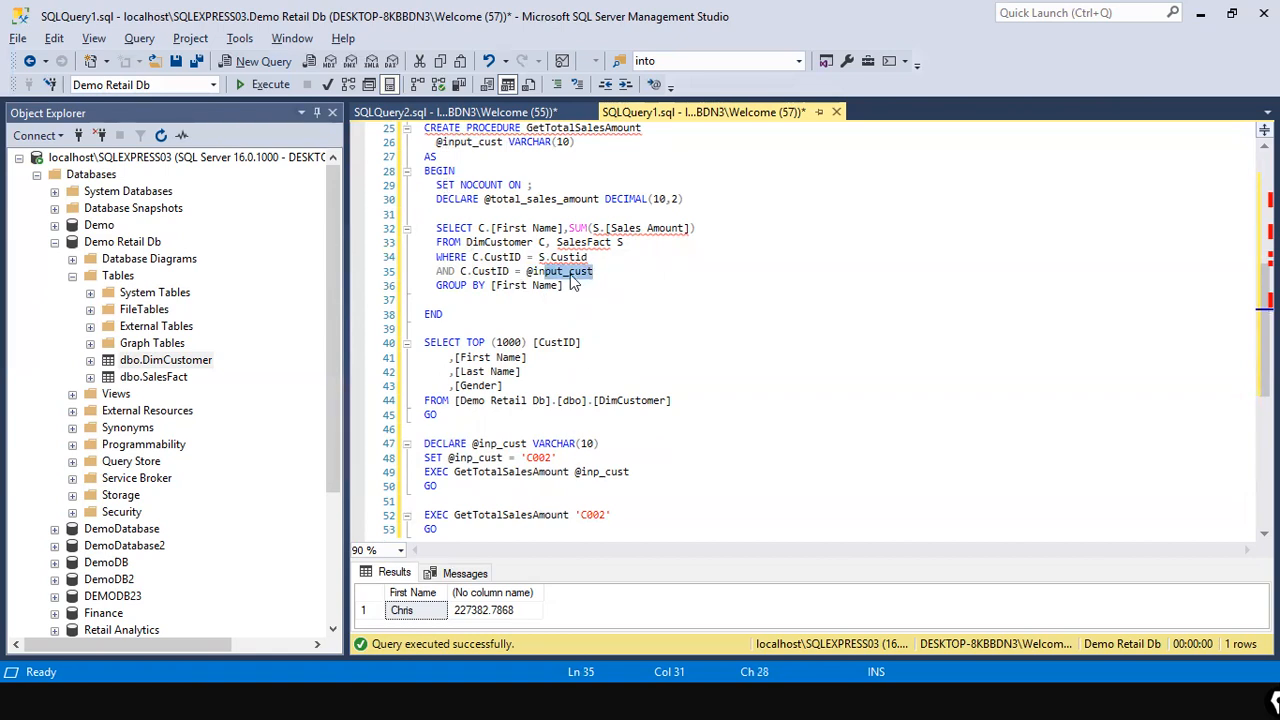
pyautogui.moveTo(587, 278)
pyautogui.moveTo(604, 512); pyautogui.dragTo(576, 282)
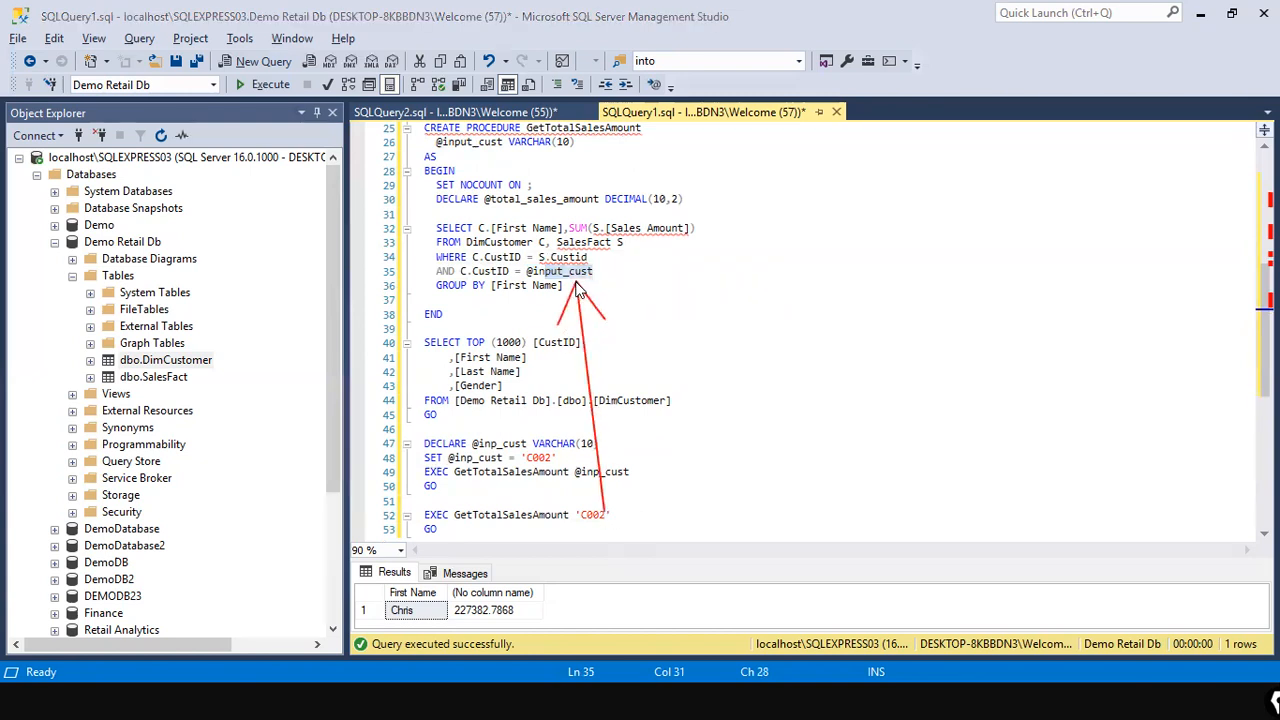
pyautogui.moveTo(368, 166); pyautogui.dragTo(437, 142)
pyautogui.moveTo(630, 542); pyautogui.dragTo(603, 524)
pyautogui.moveTo(424, 561); pyautogui.dragTo(410, 604)
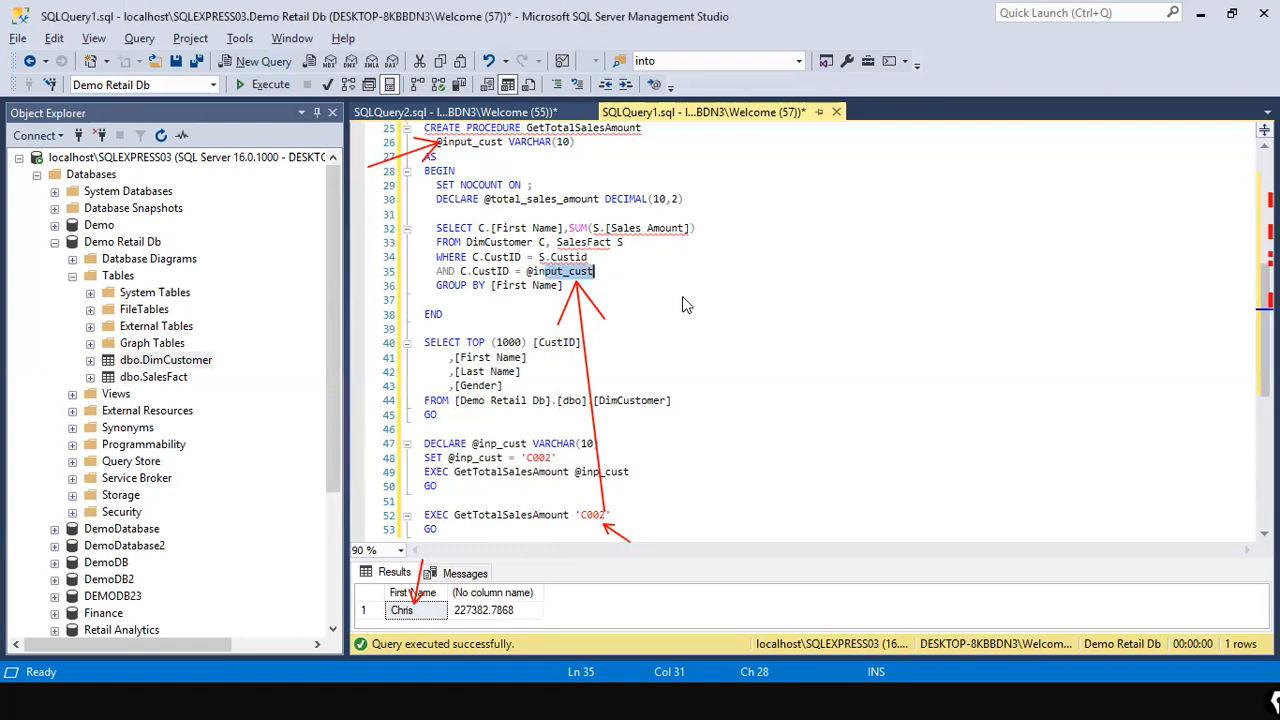
# Step: Review the GetTotalSalesAmount procedure body and the EXEC GetTotalSalesAmount 'C002' statement once more and switch back to Power BI Desktop
pyautogui.hotkey('alt', 'Tab')
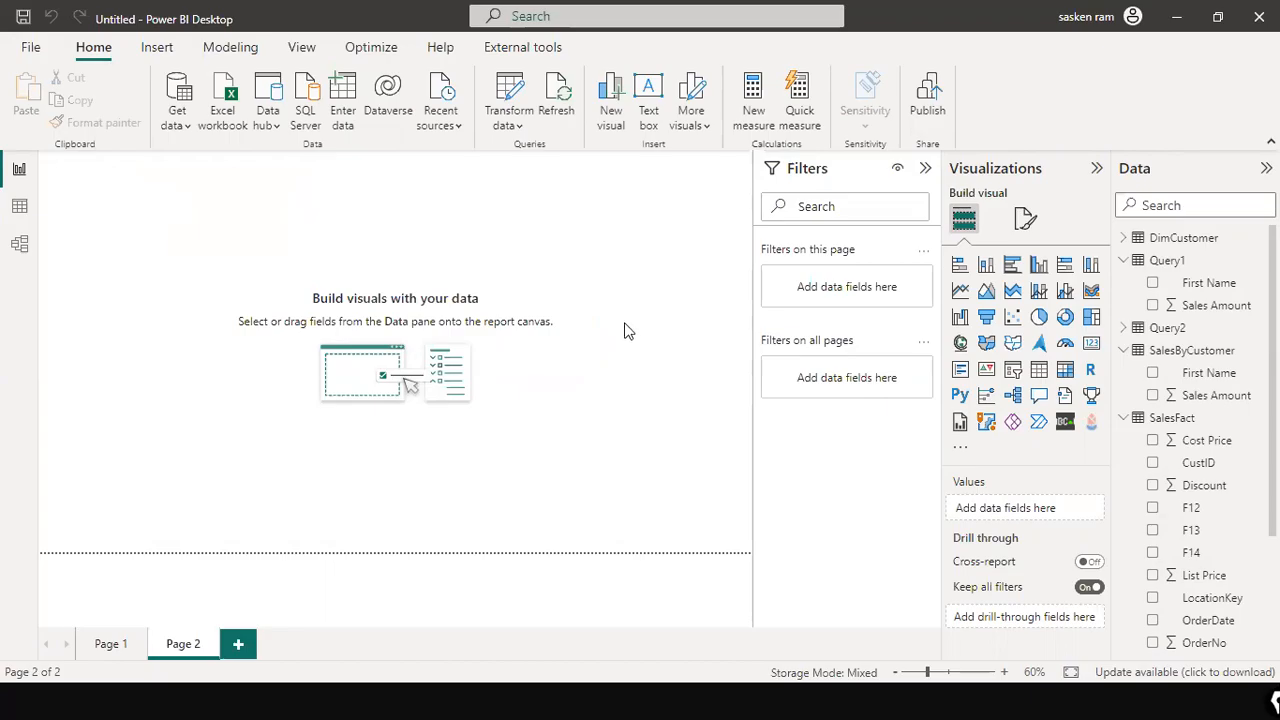
pyautogui.hotkey('alt', 'Tab')
pyautogui.moveTo(523, 317); pyautogui.dragTo(429, 117)
pyautogui.click(645, 316)
pyautogui.scroll(-3, 633, 350)
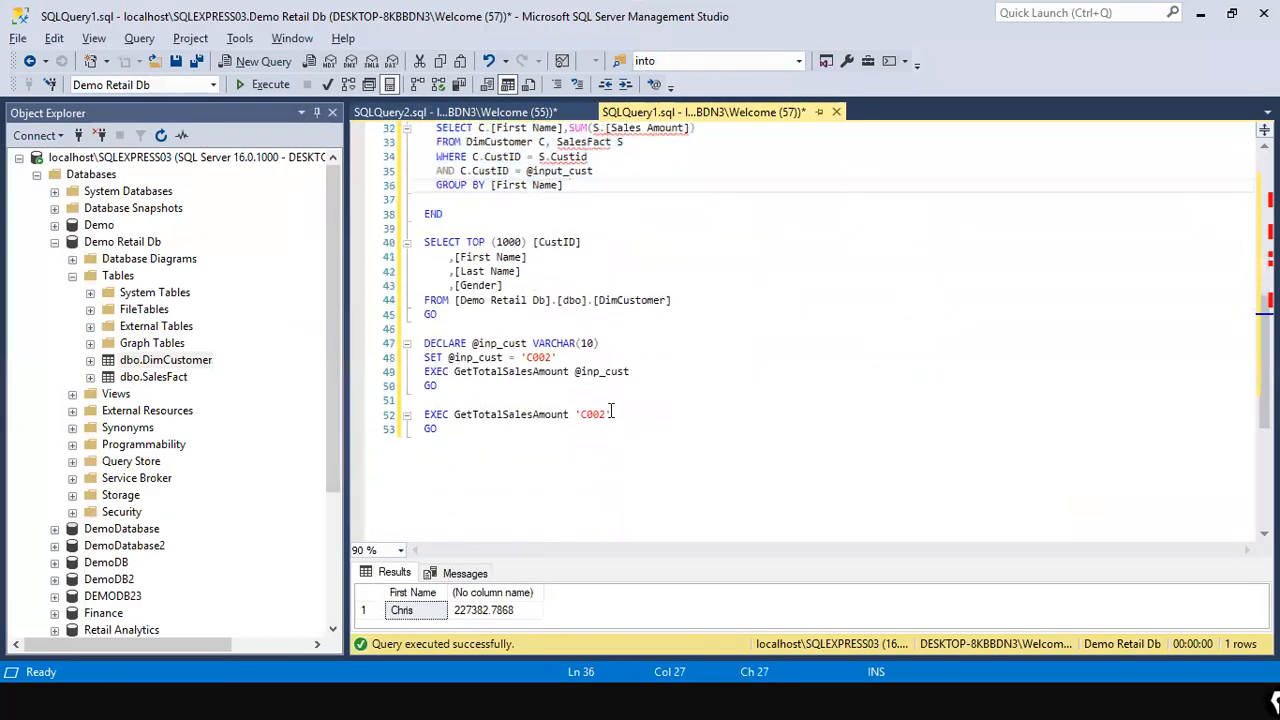
pyautogui.click(734, 414)
pyautogui.moveTo(610, 414); pyautogui.dragTo(352, 402)
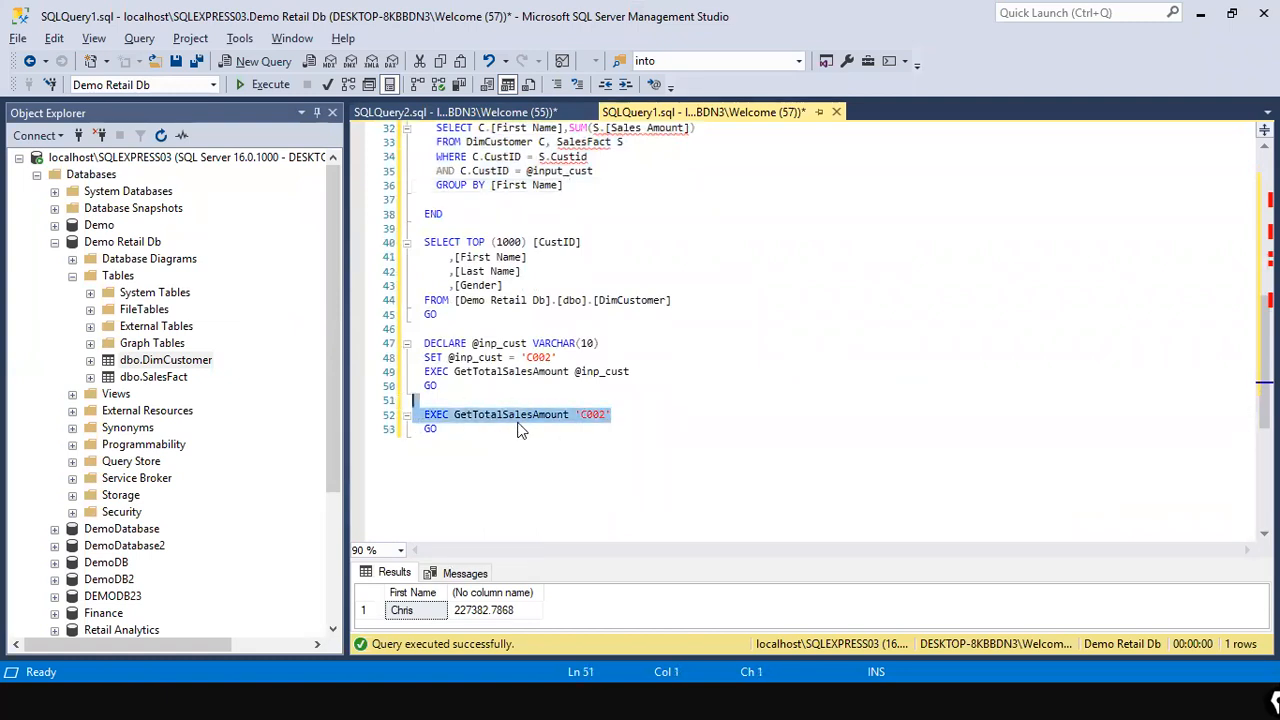
pyautogui.press('Right')
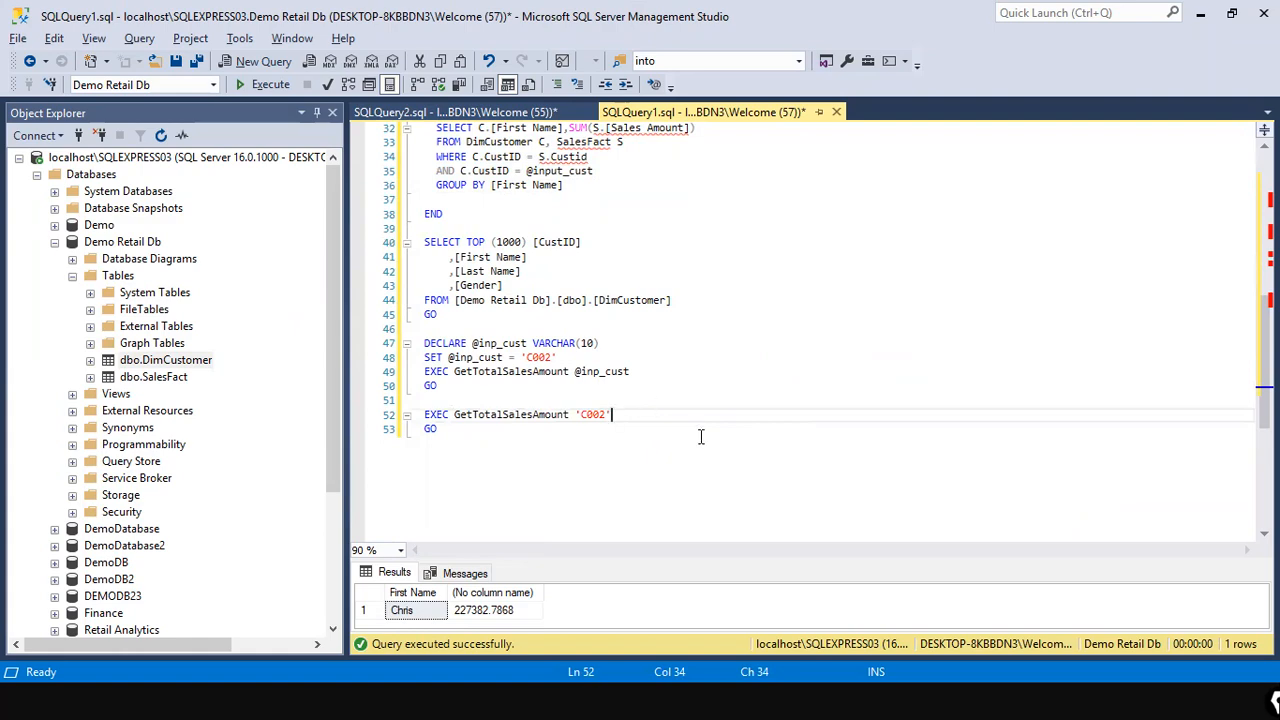
pyautogui.hotkey('alt', 'Tab')
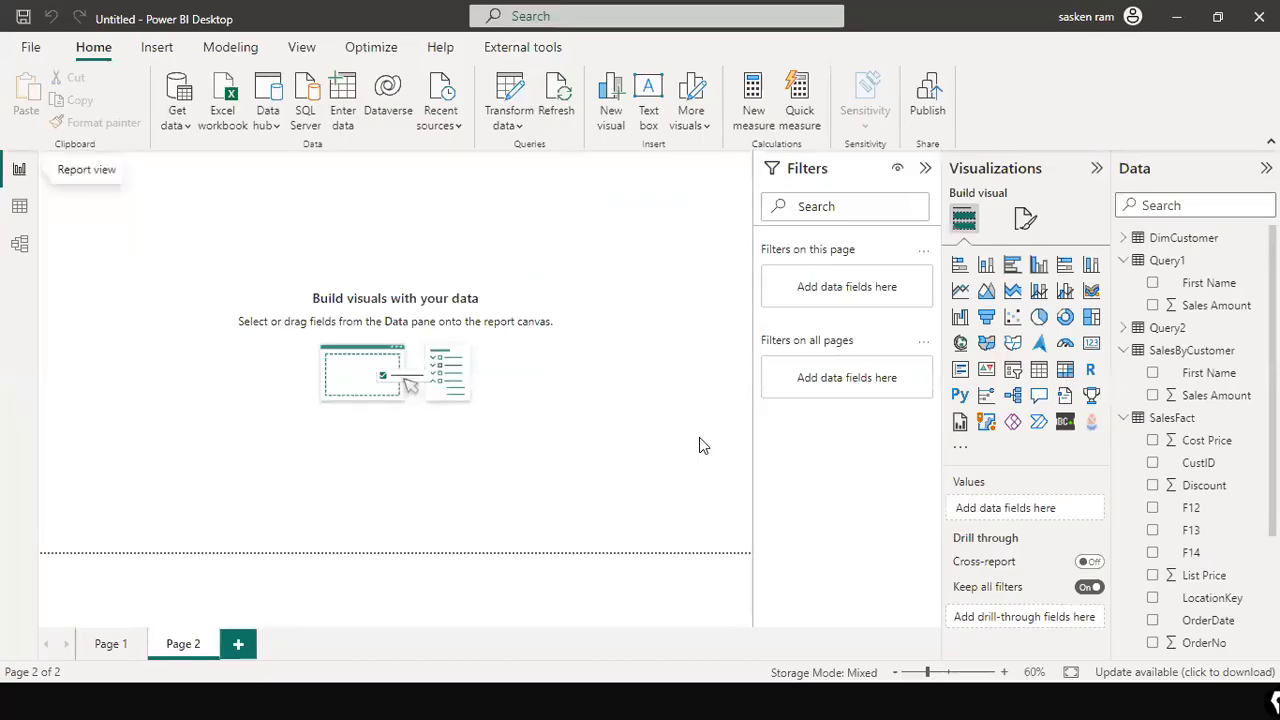